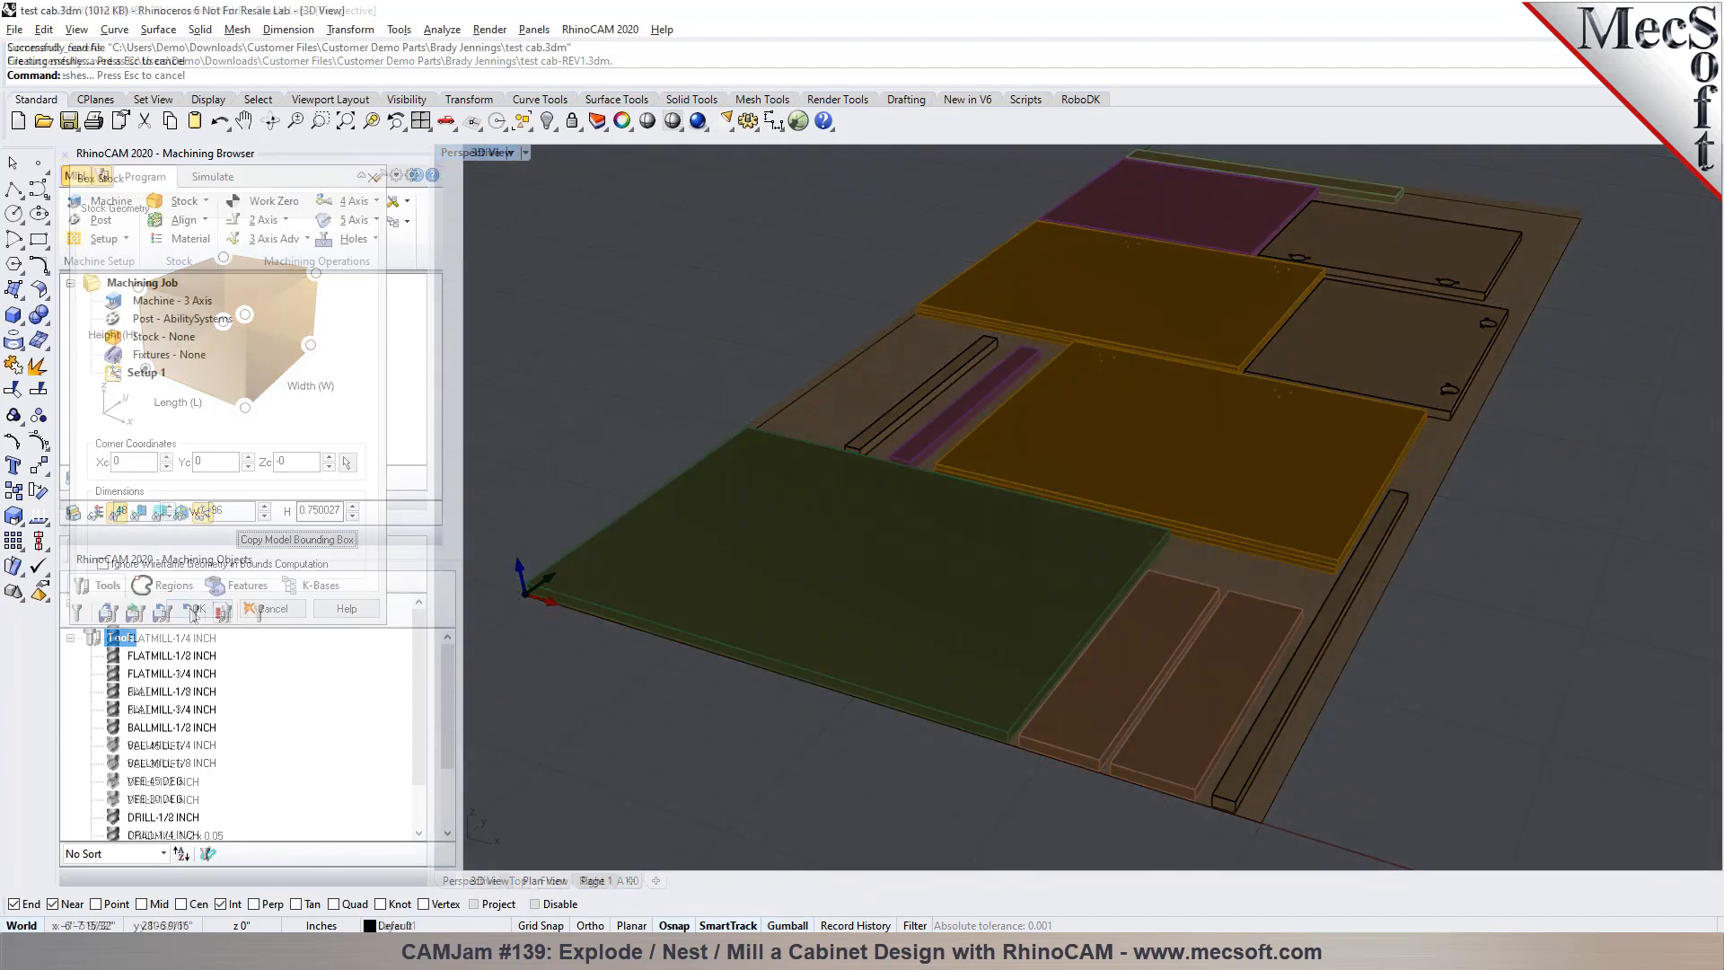
Examine the cabinet assembly from several angles, including the doors, face frame, shelf and base
scroll(1113, 510, "up", 12)
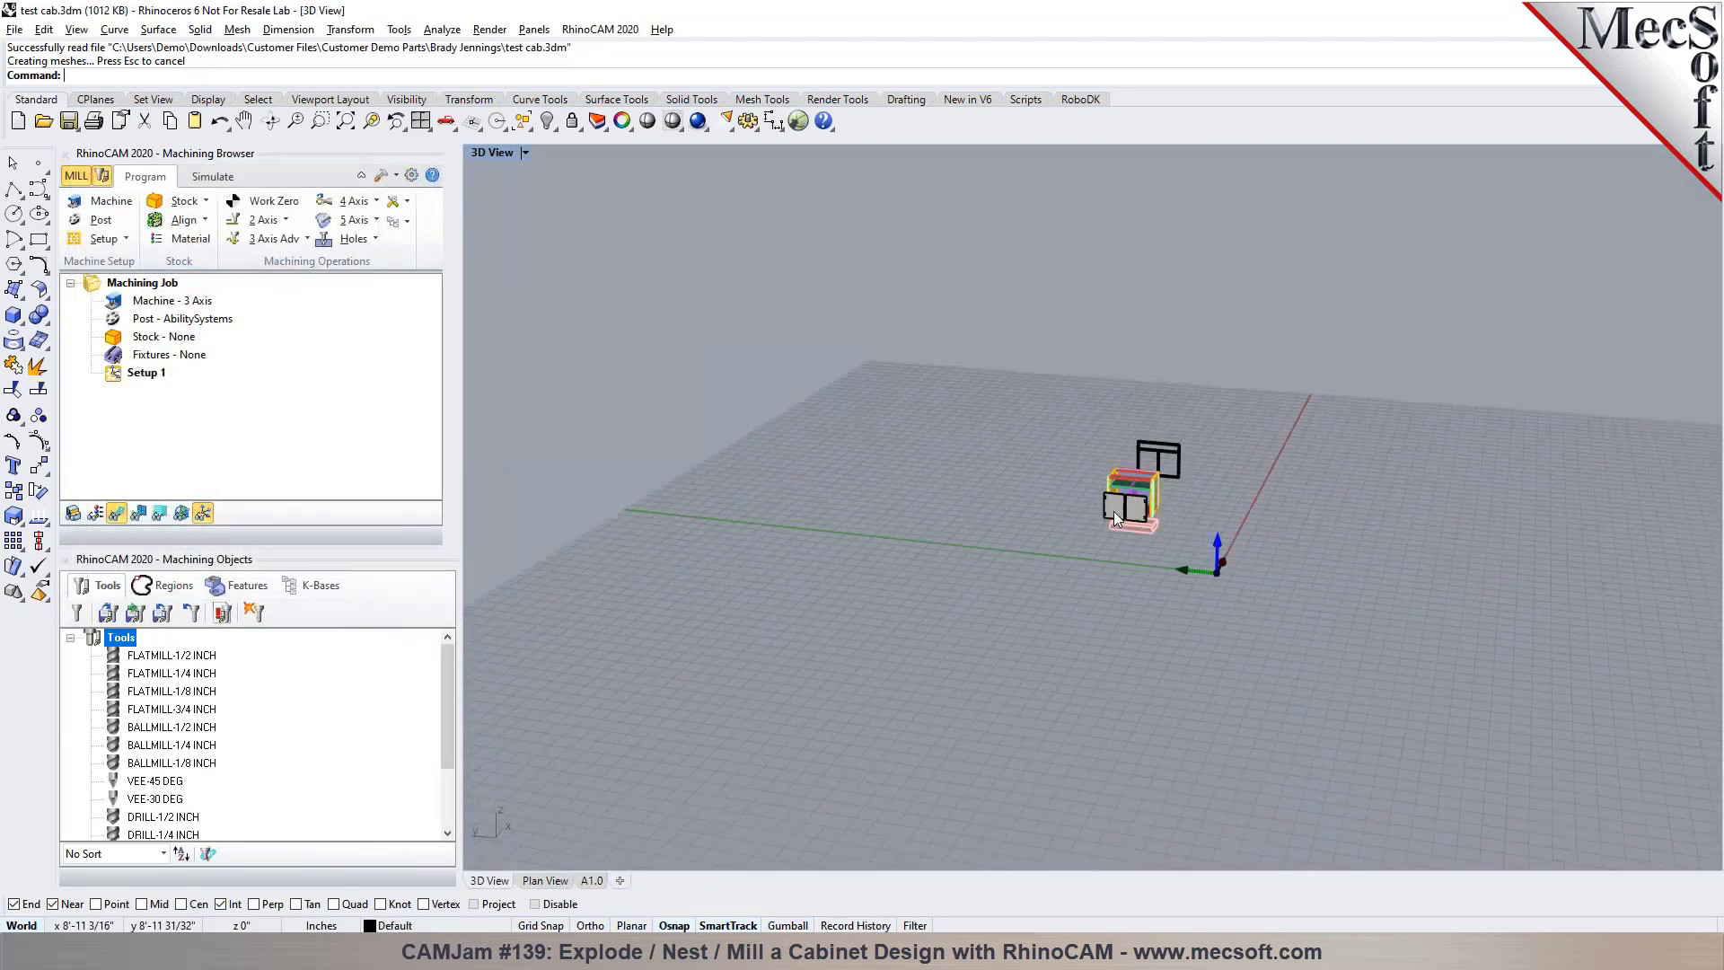
right_click_drag(1413, 610, 1378, 605)
scroll(1317, 540, "up", 8)
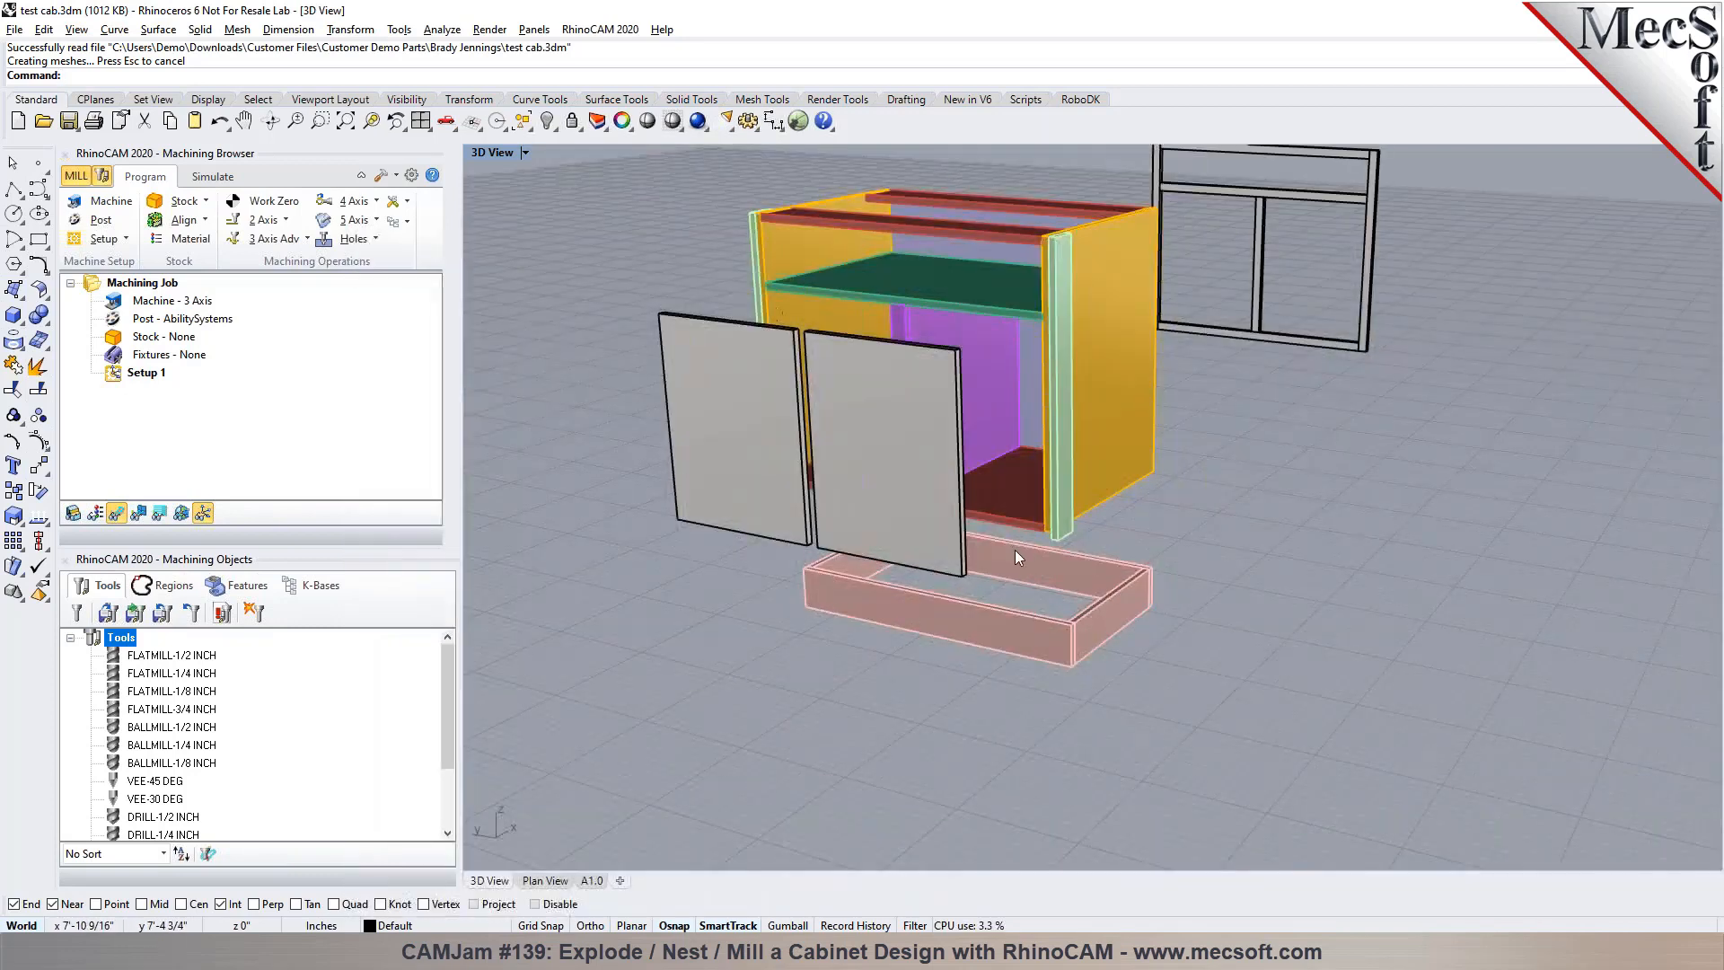
right_click_drag(1150, 510, 900, 553)
scroll(900, 553, "down", 9)
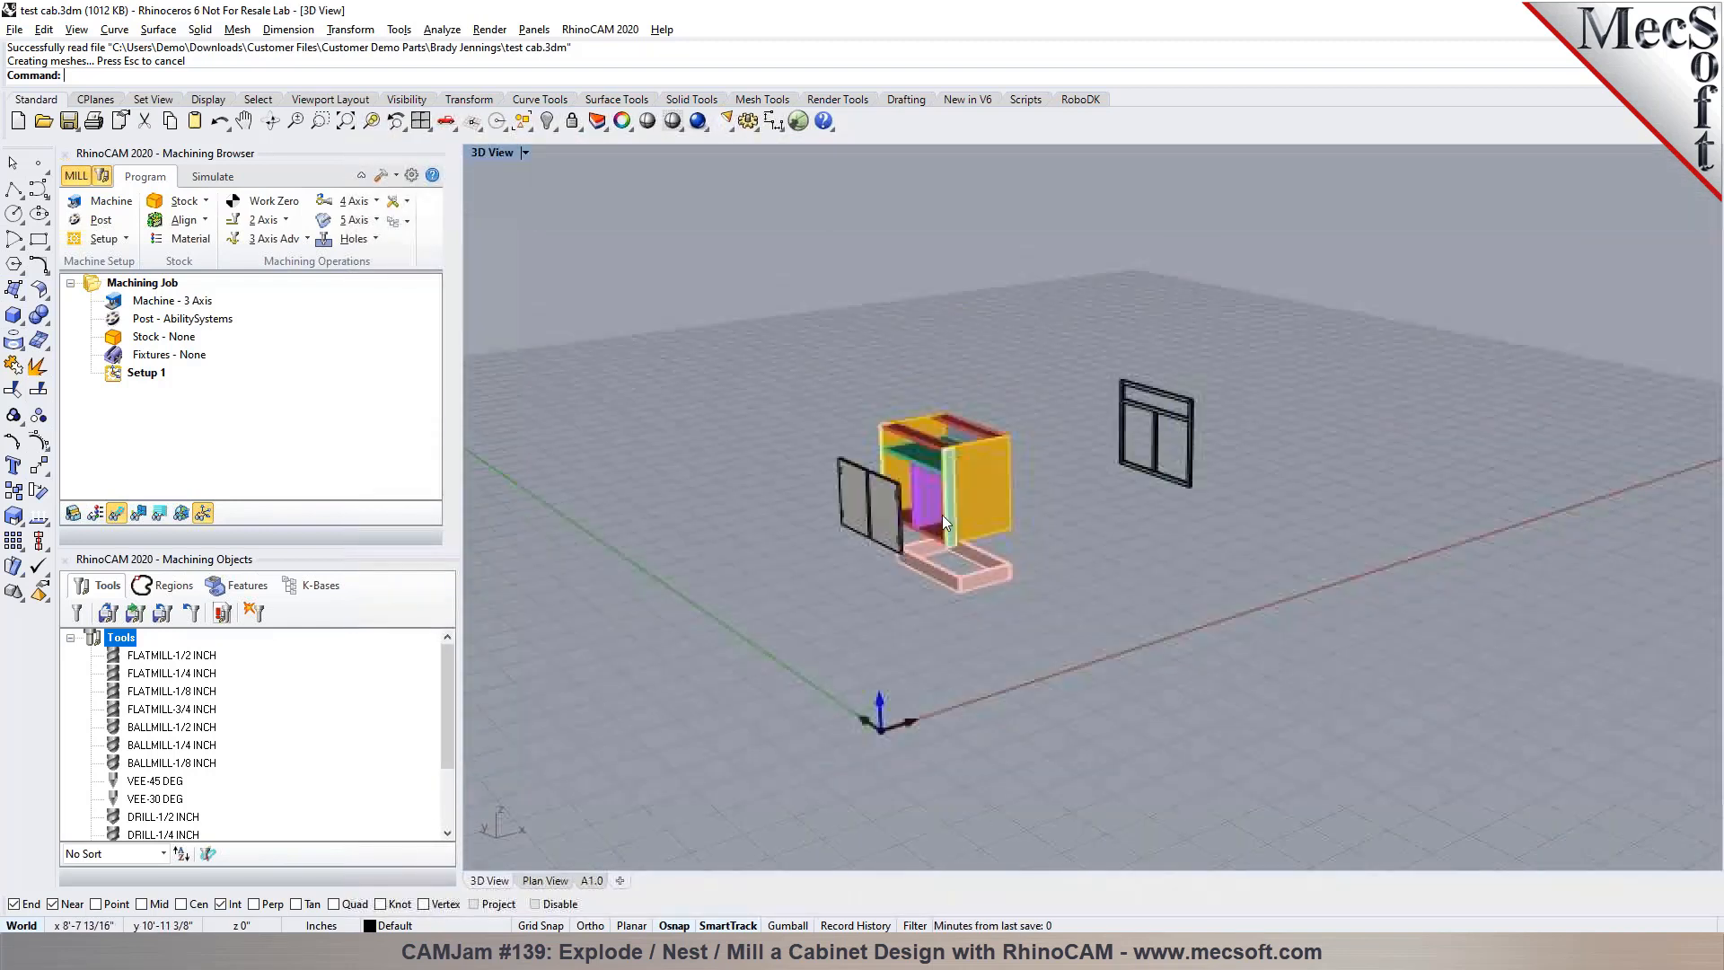
scroll(947, 521, "up", 7)
right_click_drag(1176, 552, 1038, 411)
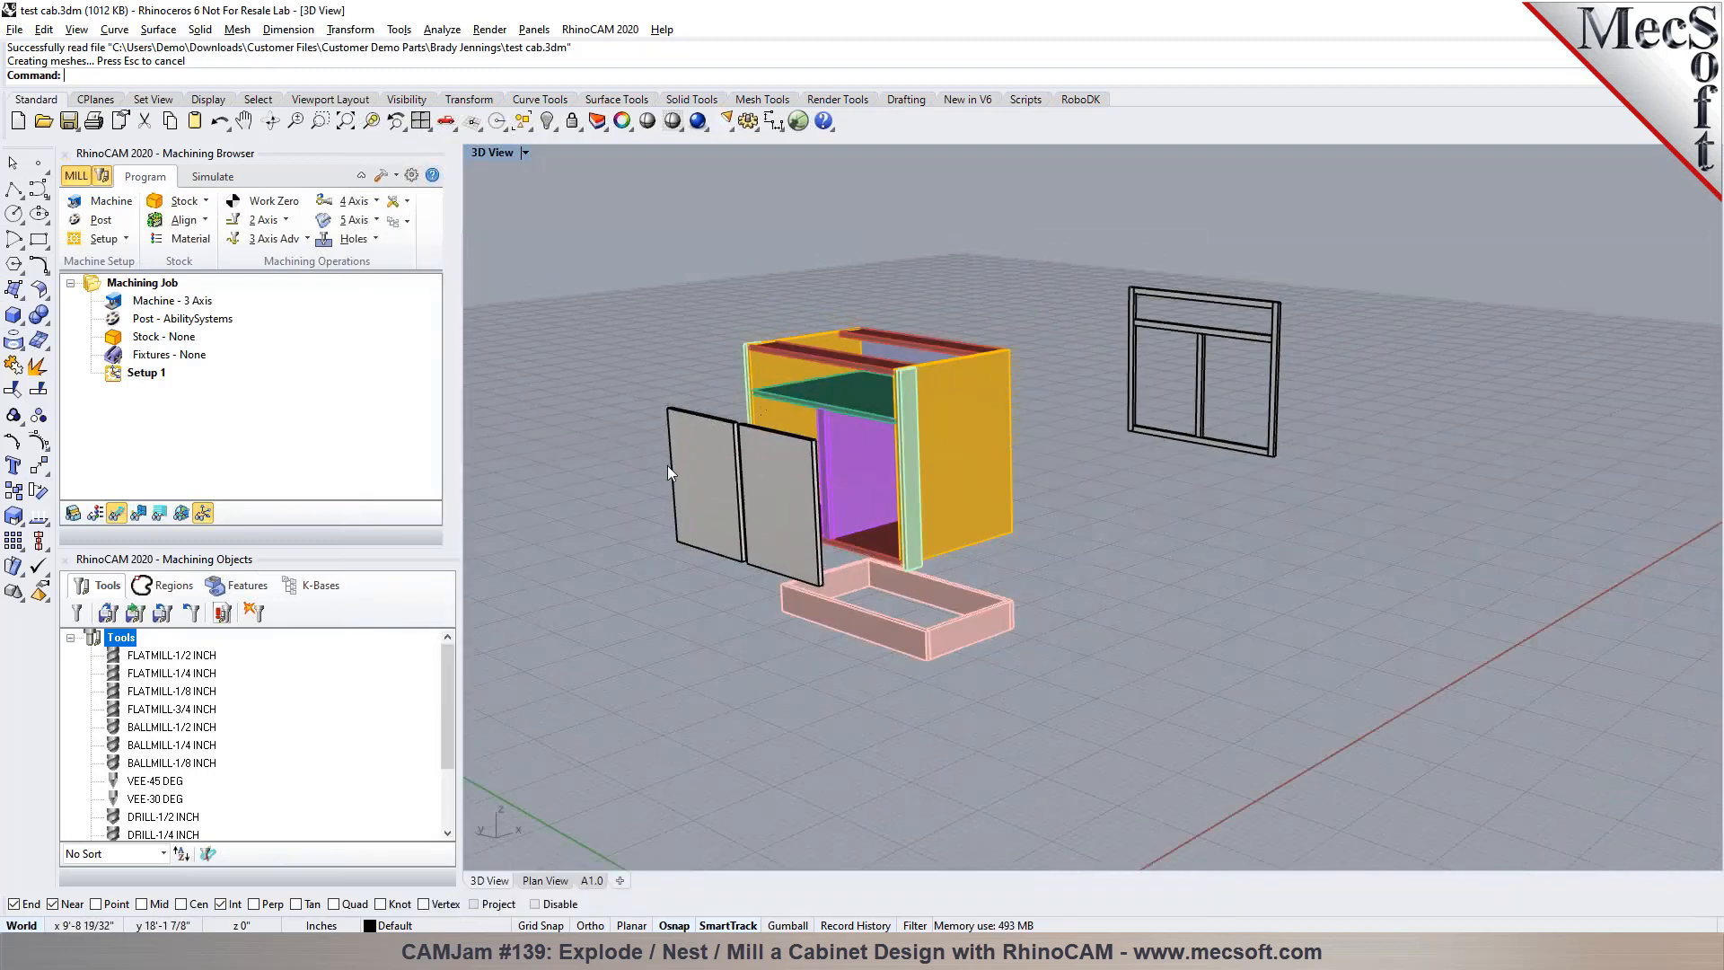
mouse_move(1059, 548)
right_mouse_down()
mouse_move(966, 566)
mouse_move(1029, 561)
mouse_move(1040, 542)
right_mouse_up()
scroll(702, 331, "up", 4)
scroll(880, 404, "down", 3)
right_click_drag(919, 439, 1163, 566)
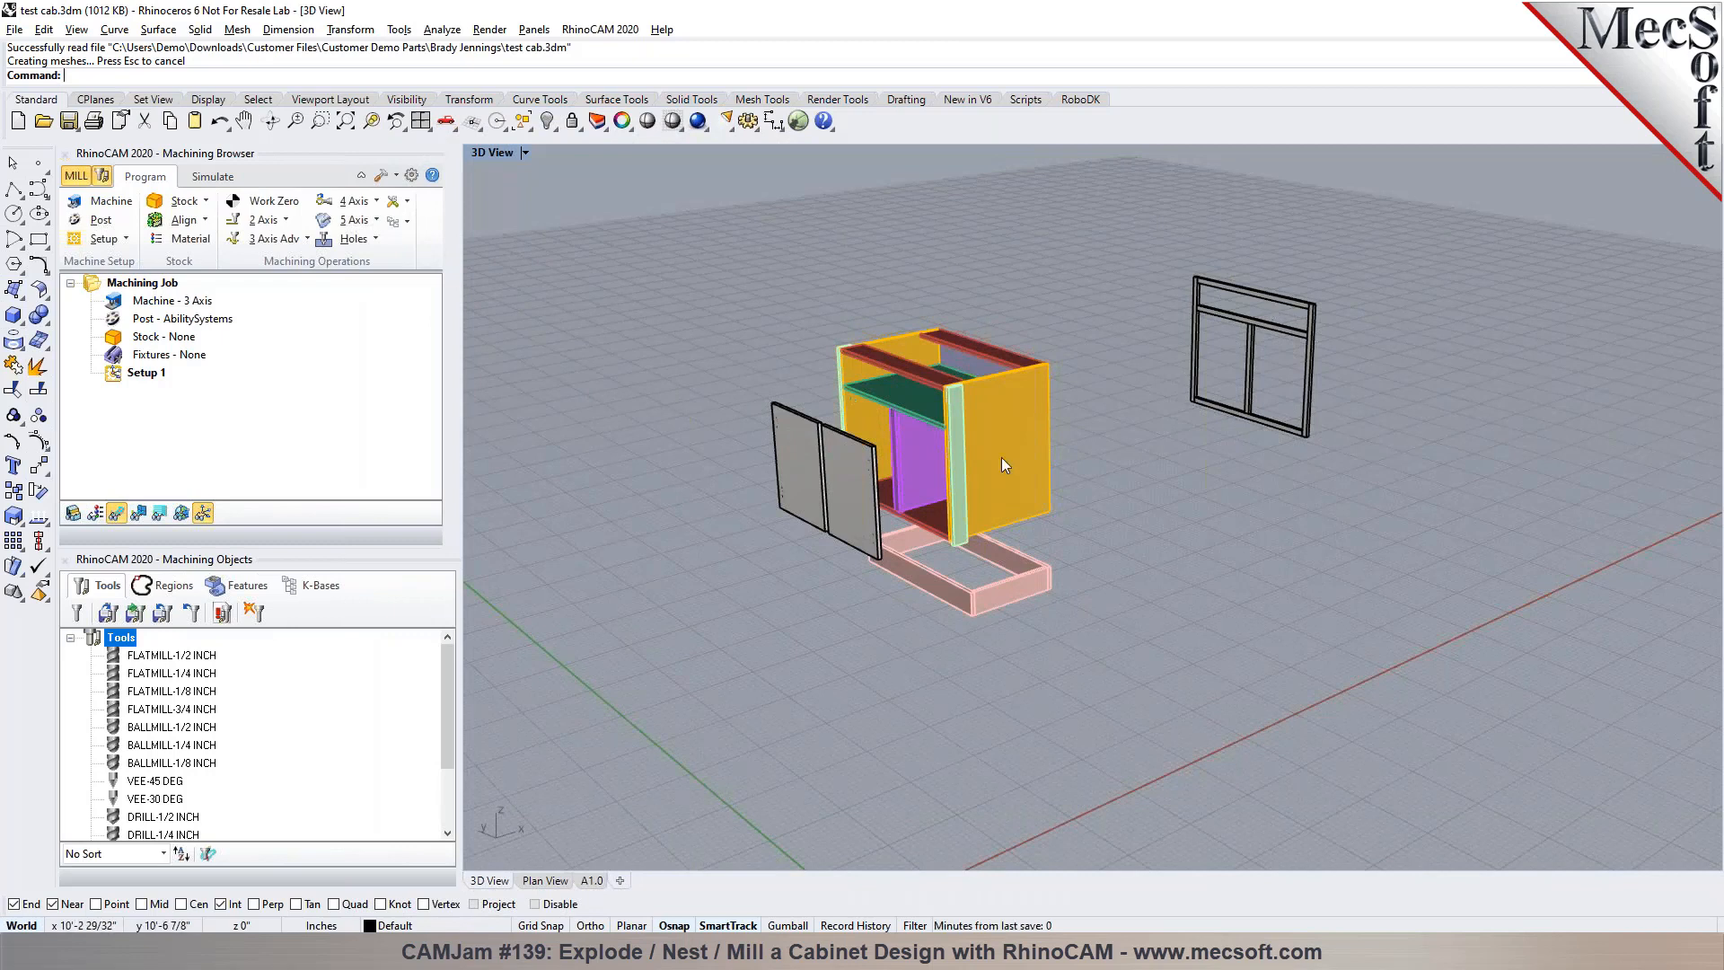
scroll(976, 458, "up", 2)
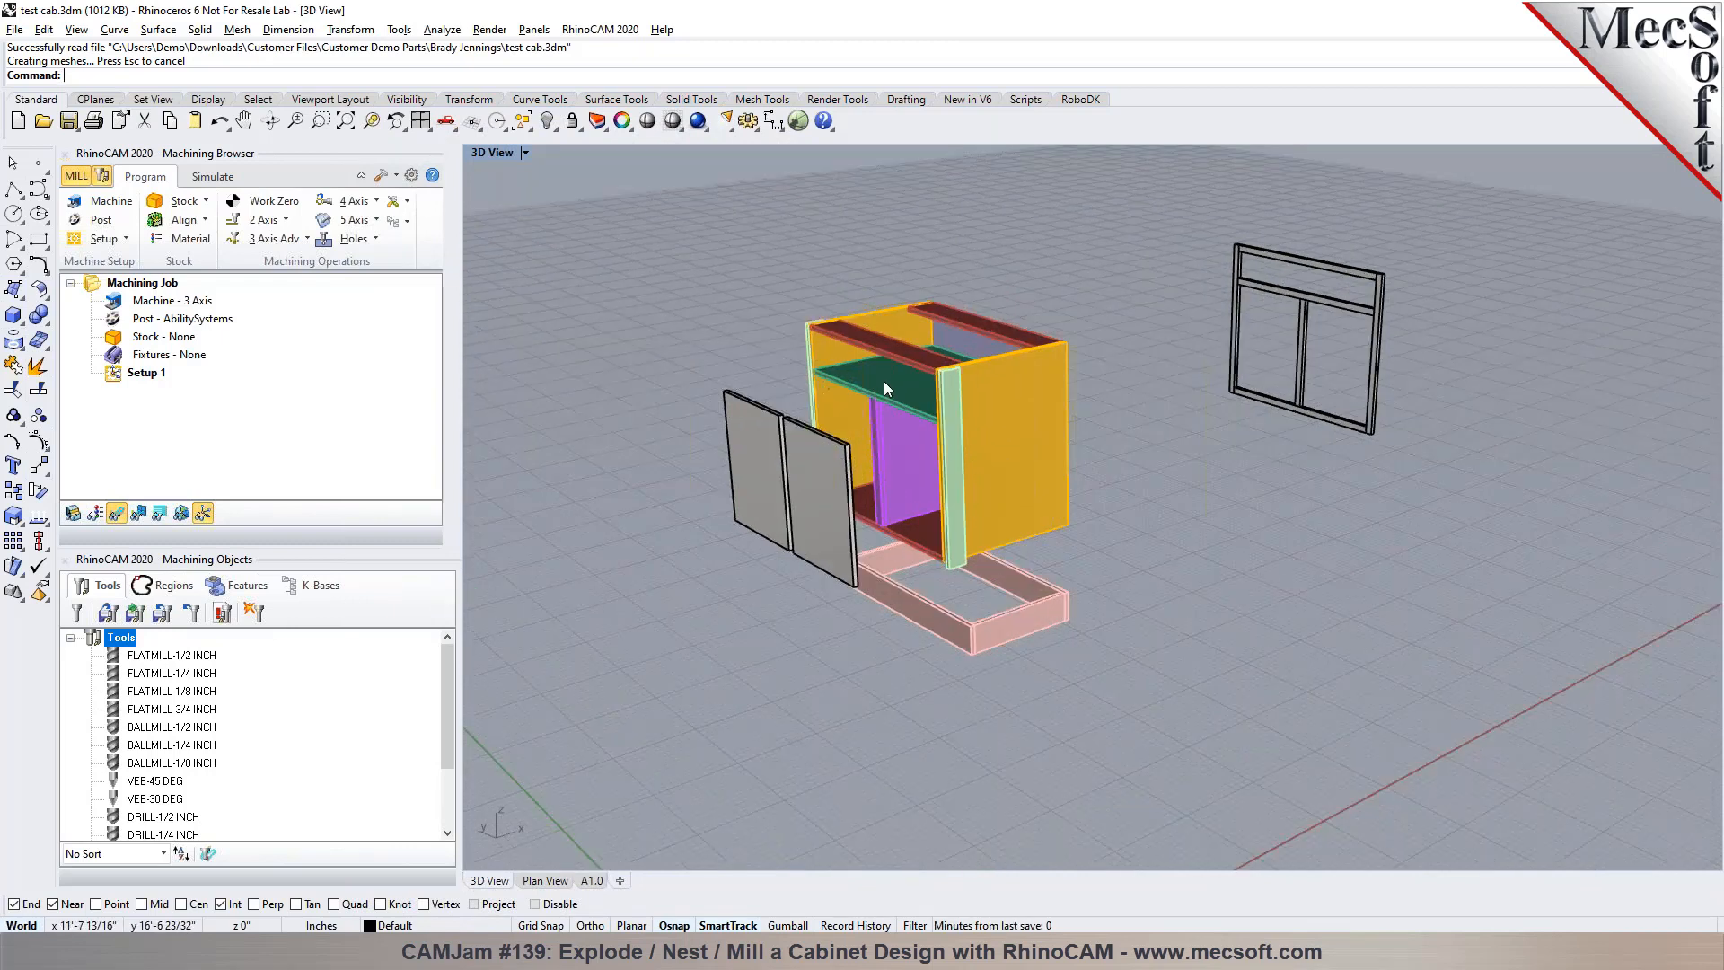
scroll(884, 379, "up", 3)
scroll(902, 382, "down", 1)
Select individual cabinet parts, starting with the front top rail, to inspect their solids and curves
left_click(827, 307)
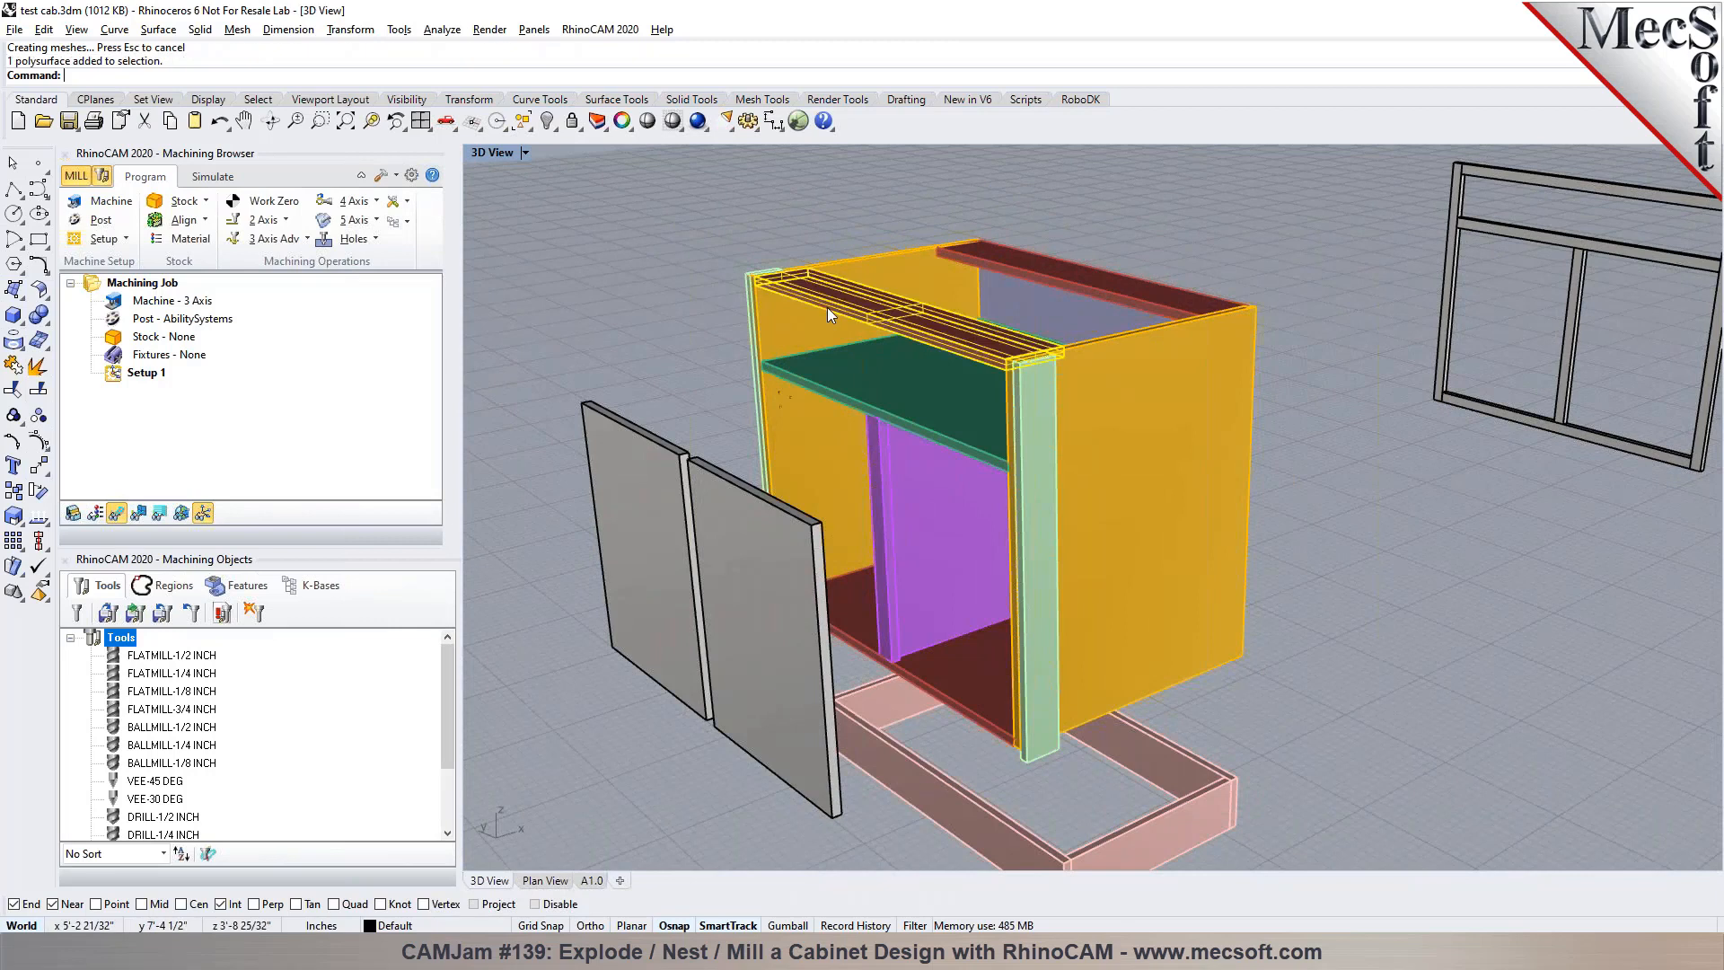
left_click(784, 337)
left_click(1133, 508)
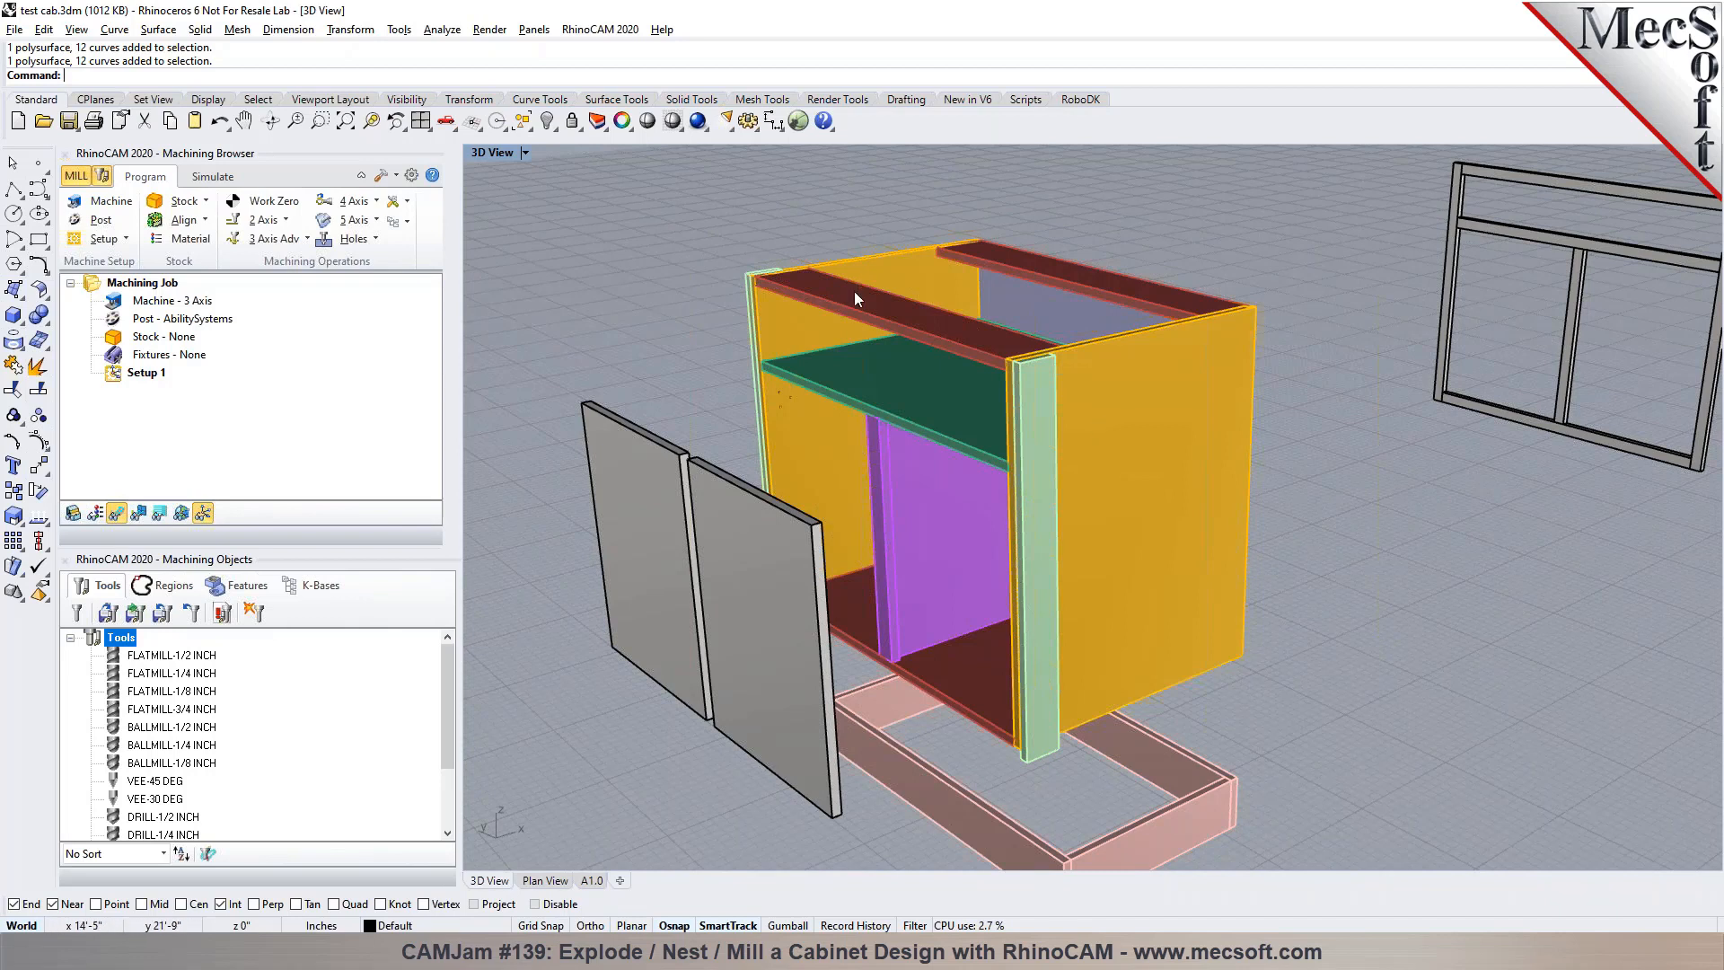
scroll(741, 337, "down", 3)
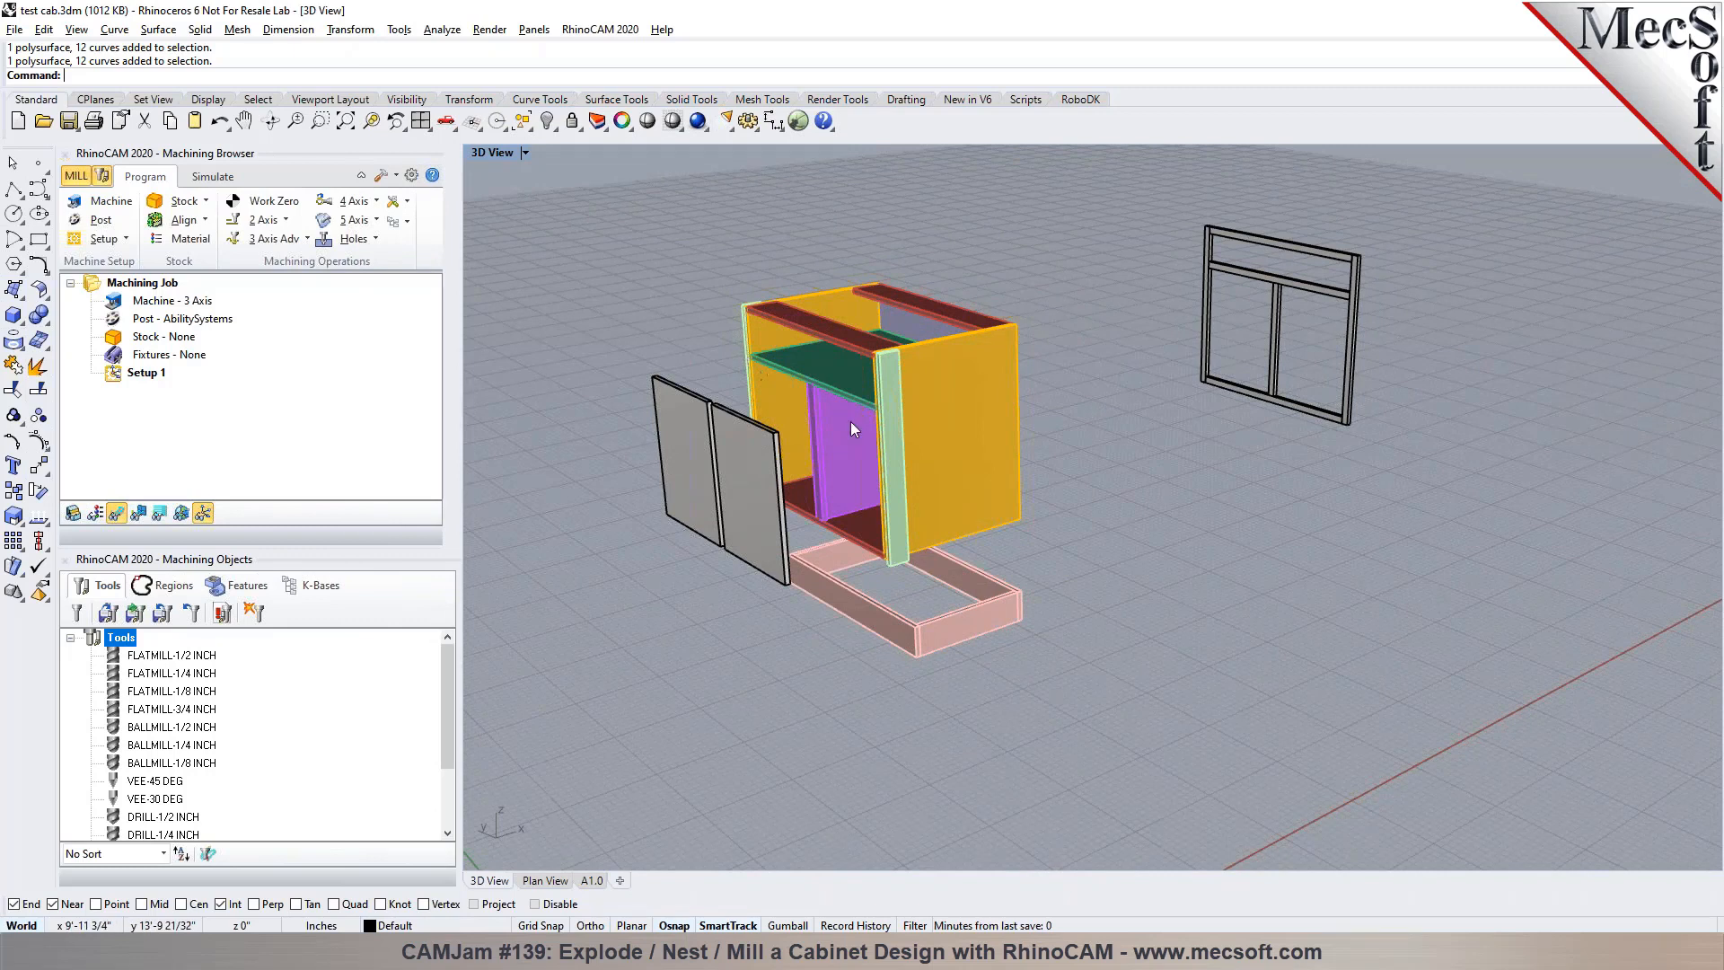
scroll(849, 422, "down", 2)
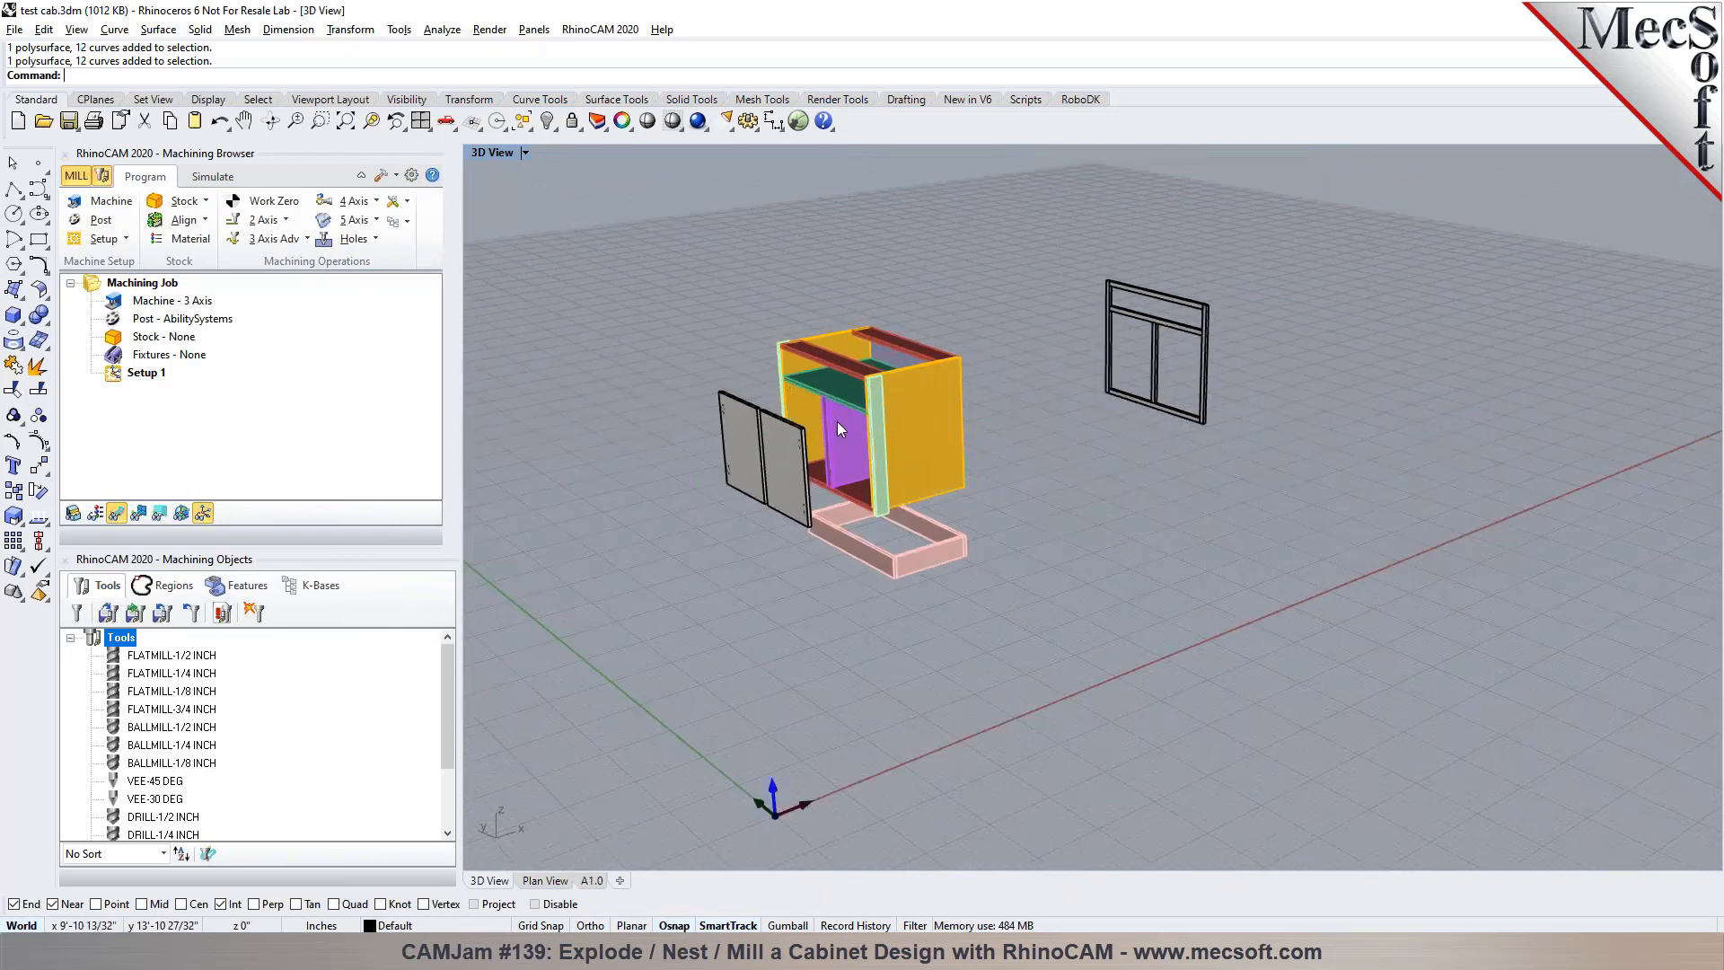
right_click_drag(1102, 558, 916, 482)
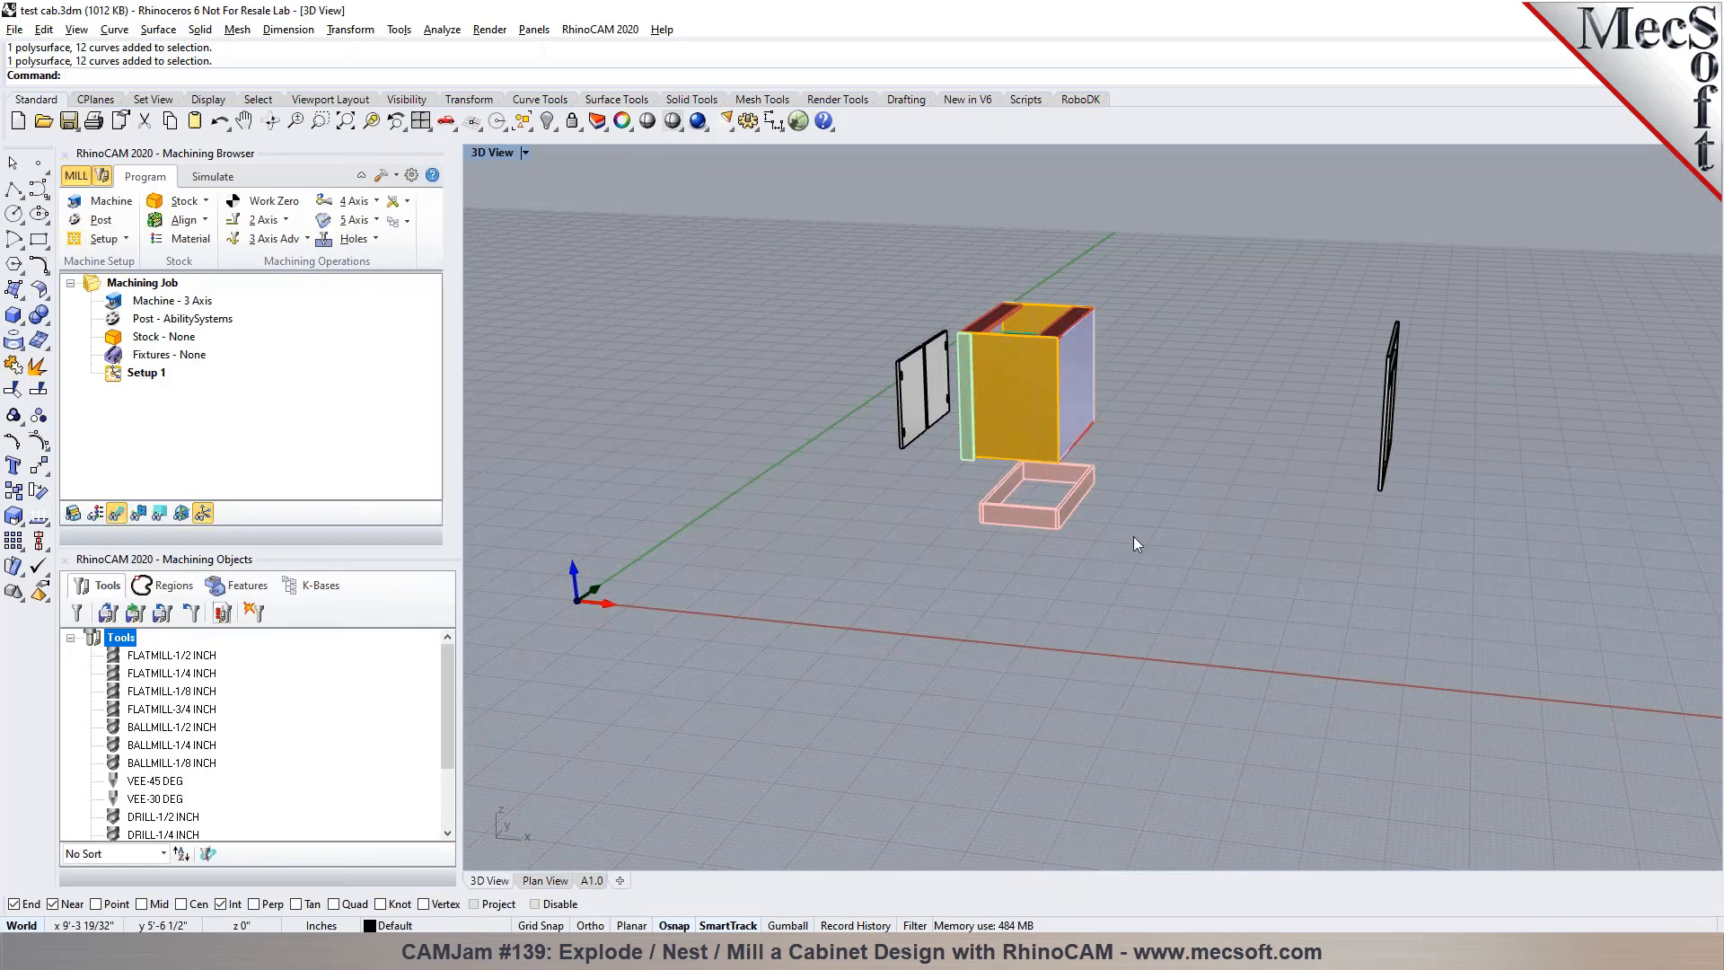
Open the Explode Cabinet Design parameters and review the geometry selection options
left_click(382, 175)
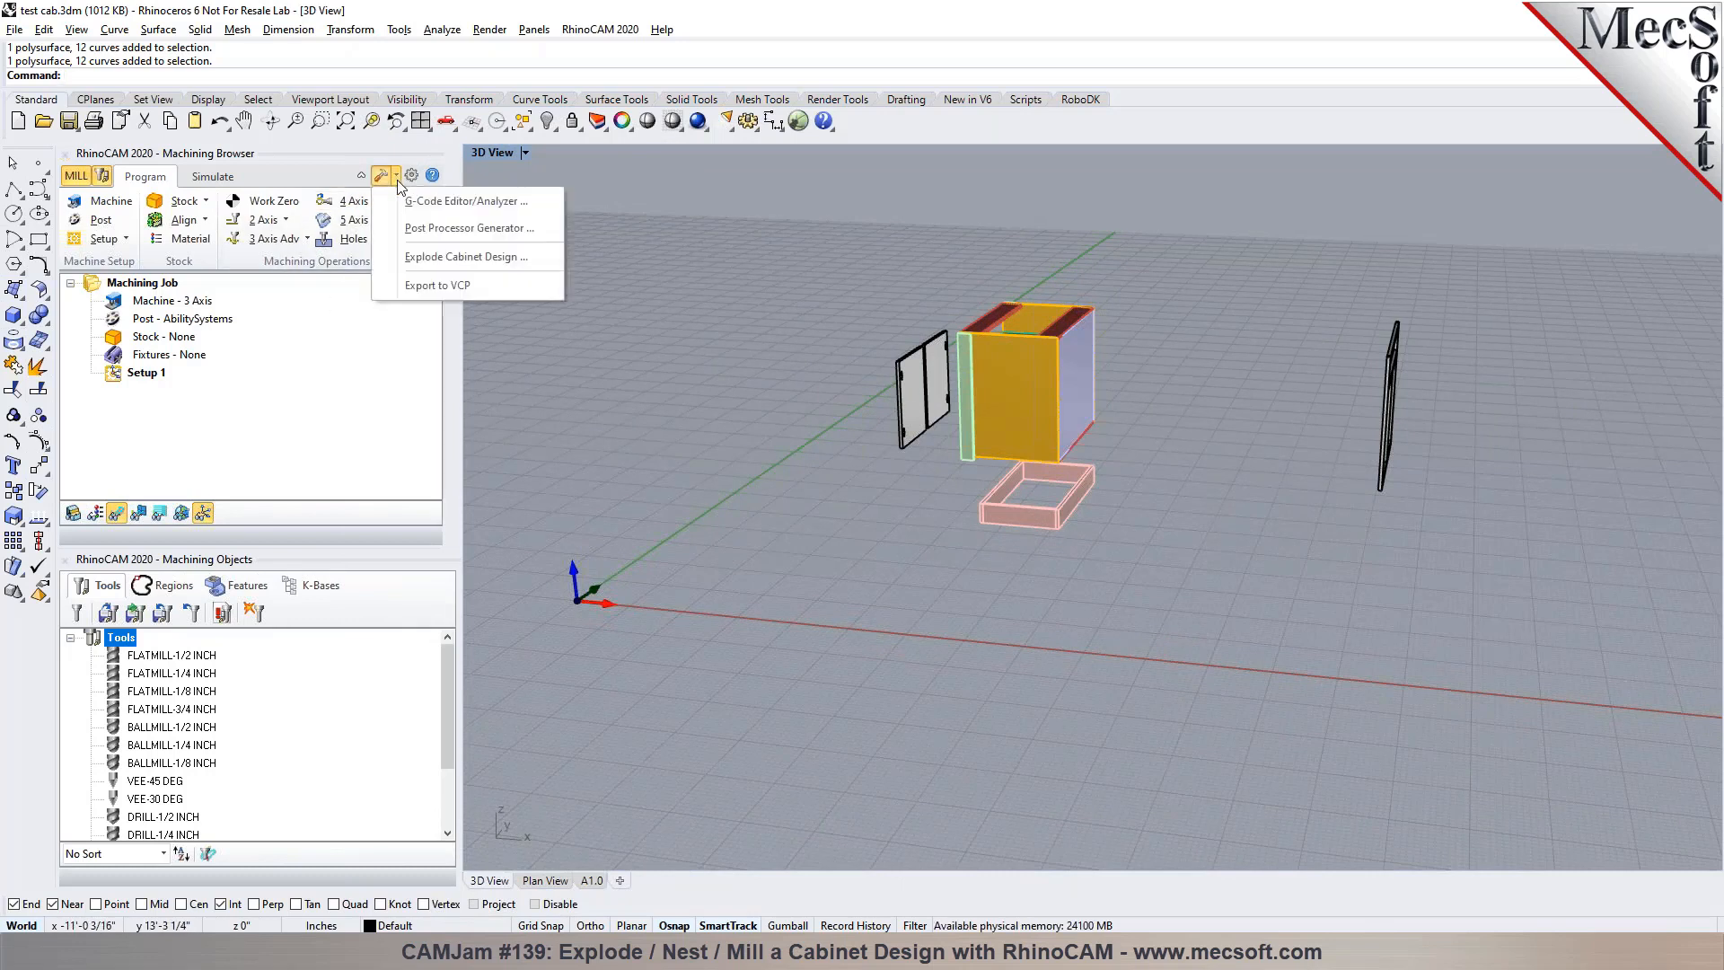
left_click(463, 257)
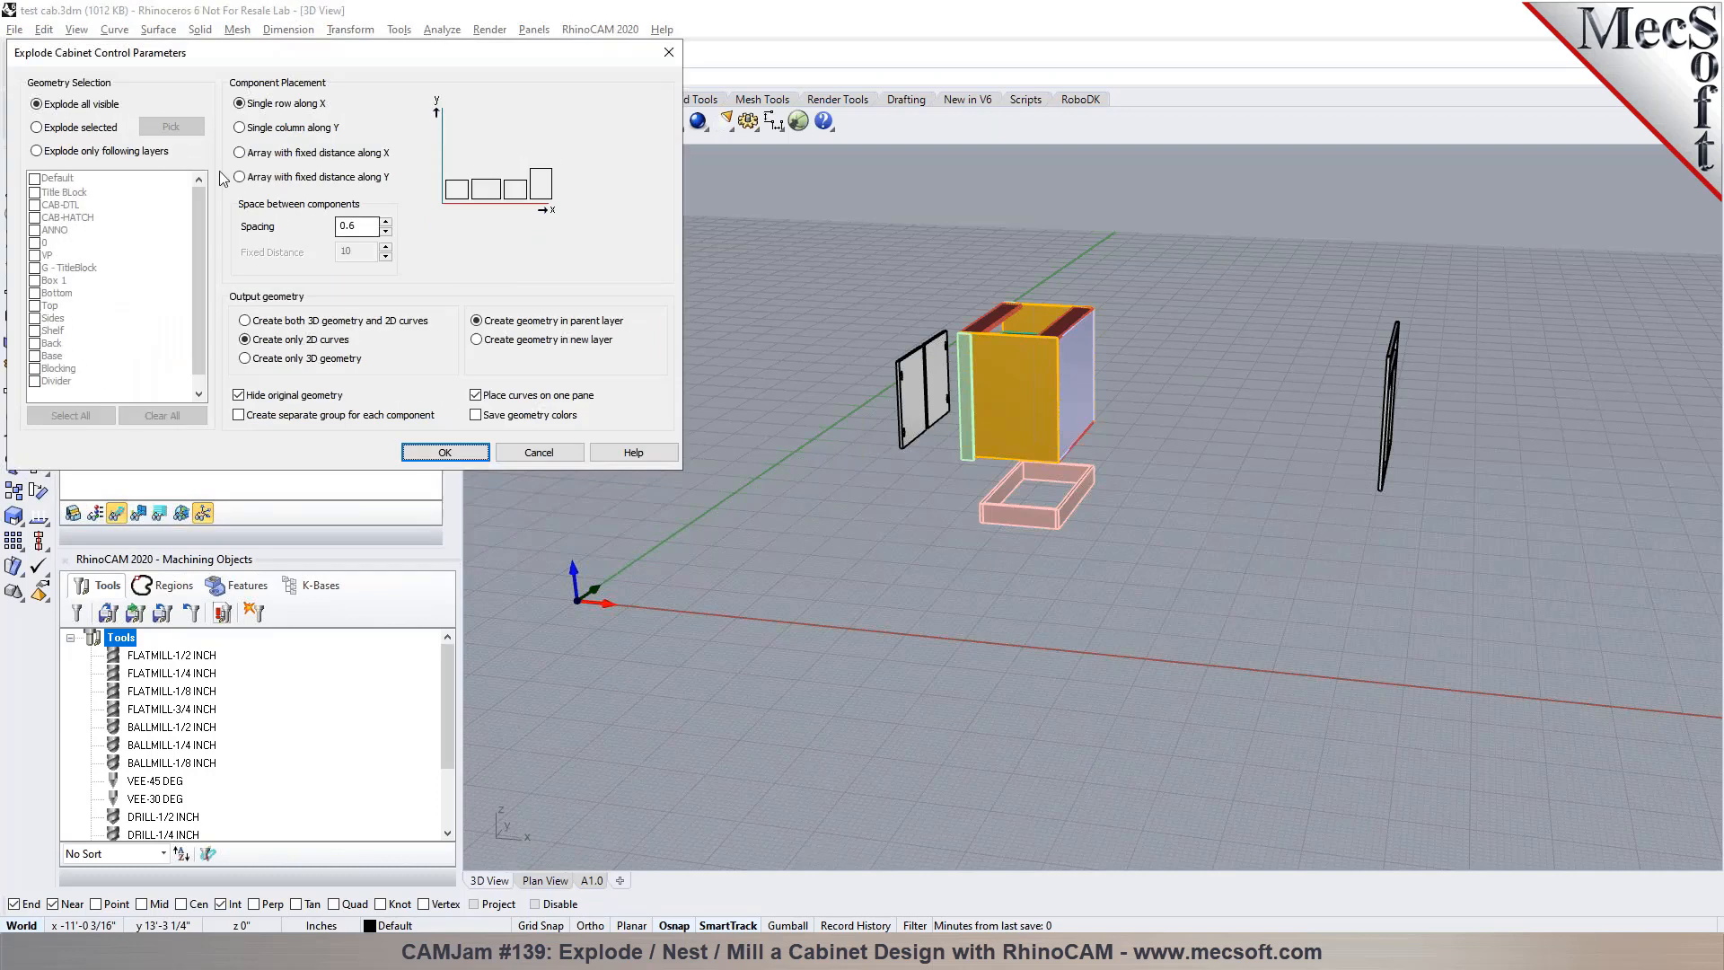
mouse_move(80, 151)
mouse_move(88, 111)
Preview the single column and both fixed-distance array placements, and return the component placement to single row along X
left_click(269, 128)
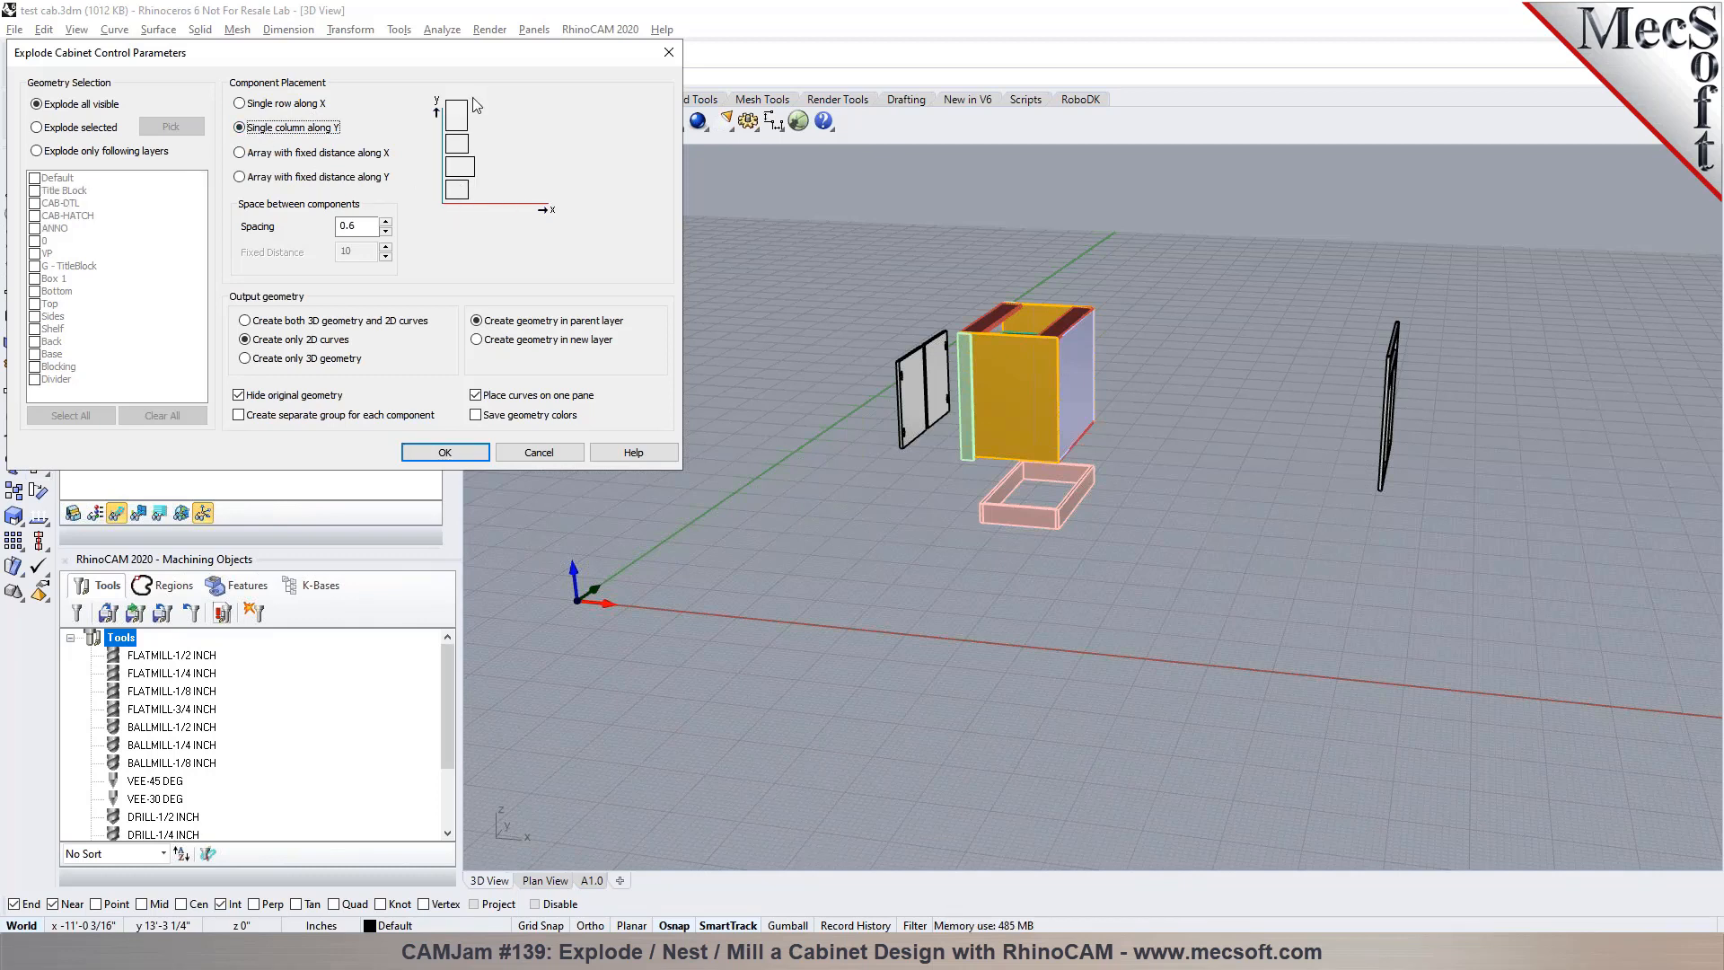
left_click(306, 154)
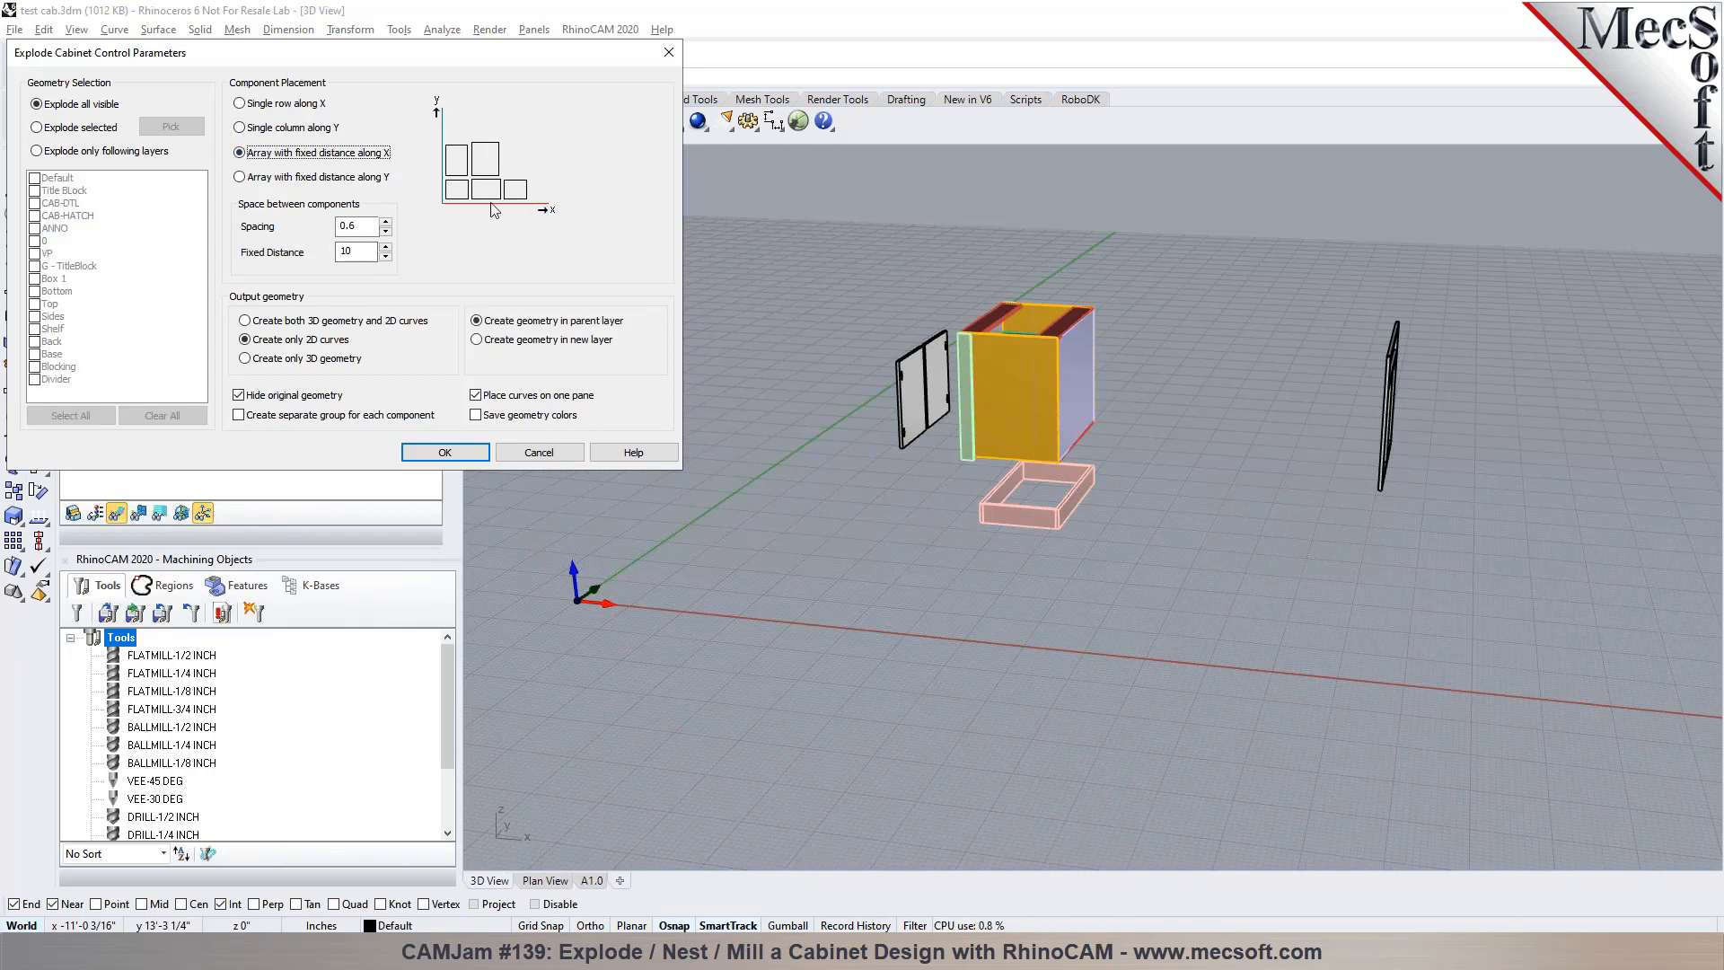
left_click(319, 177)
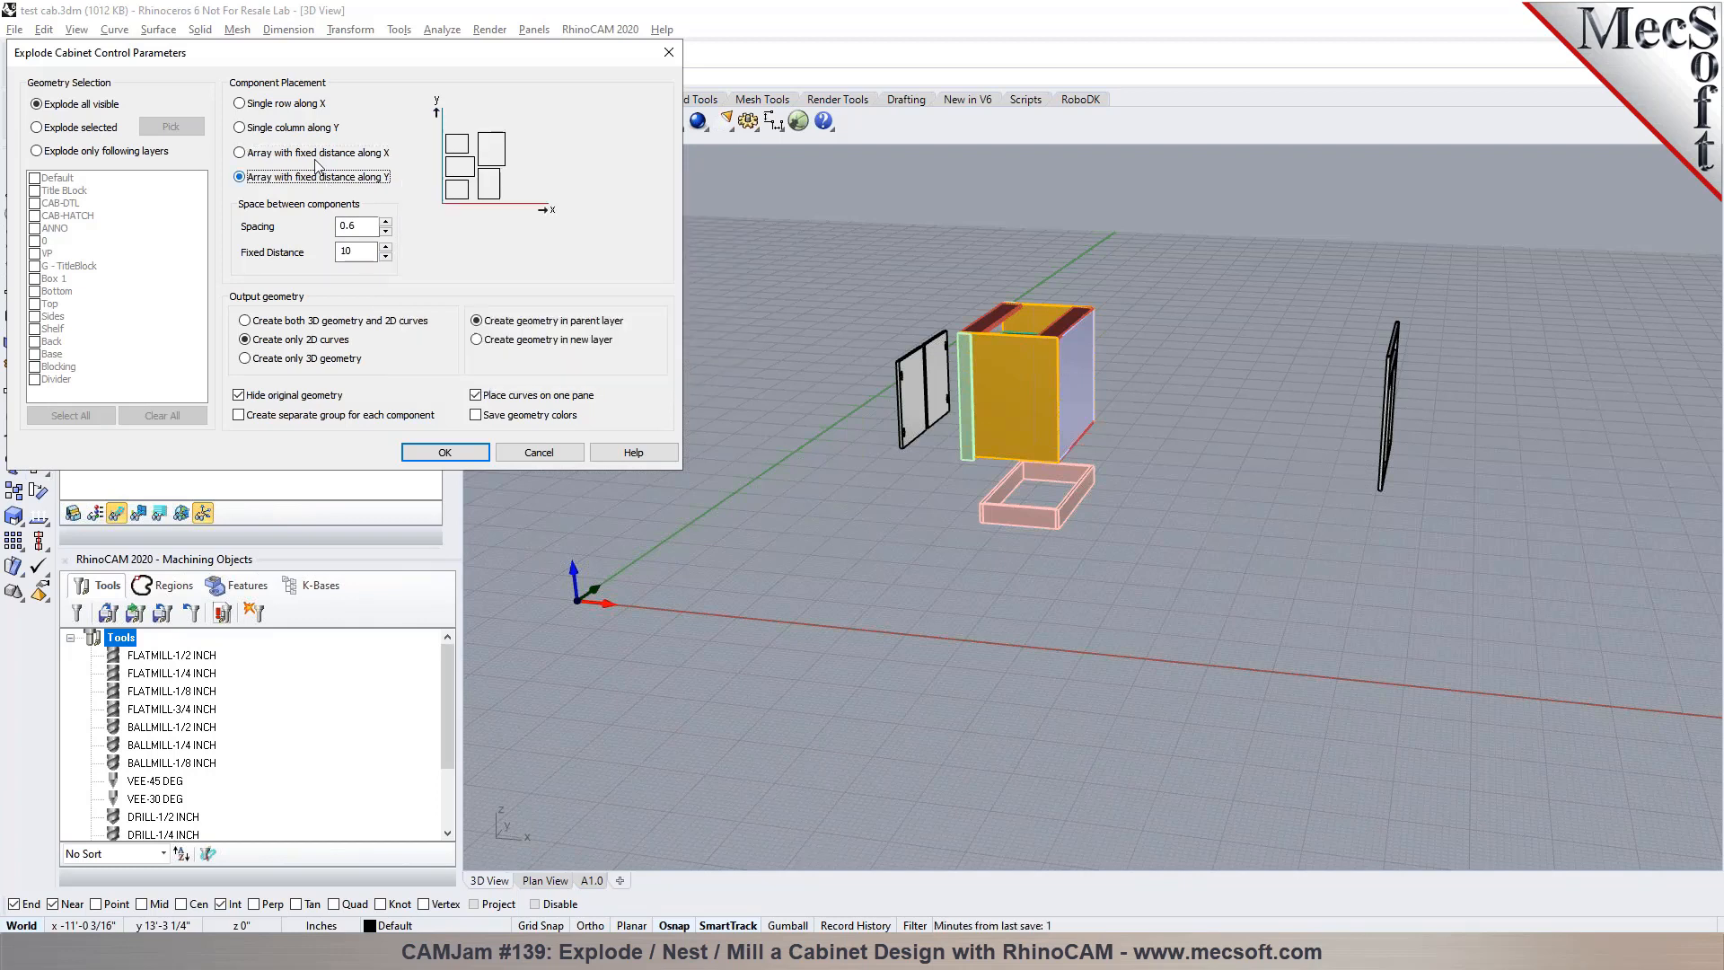
left_click(288, 105)
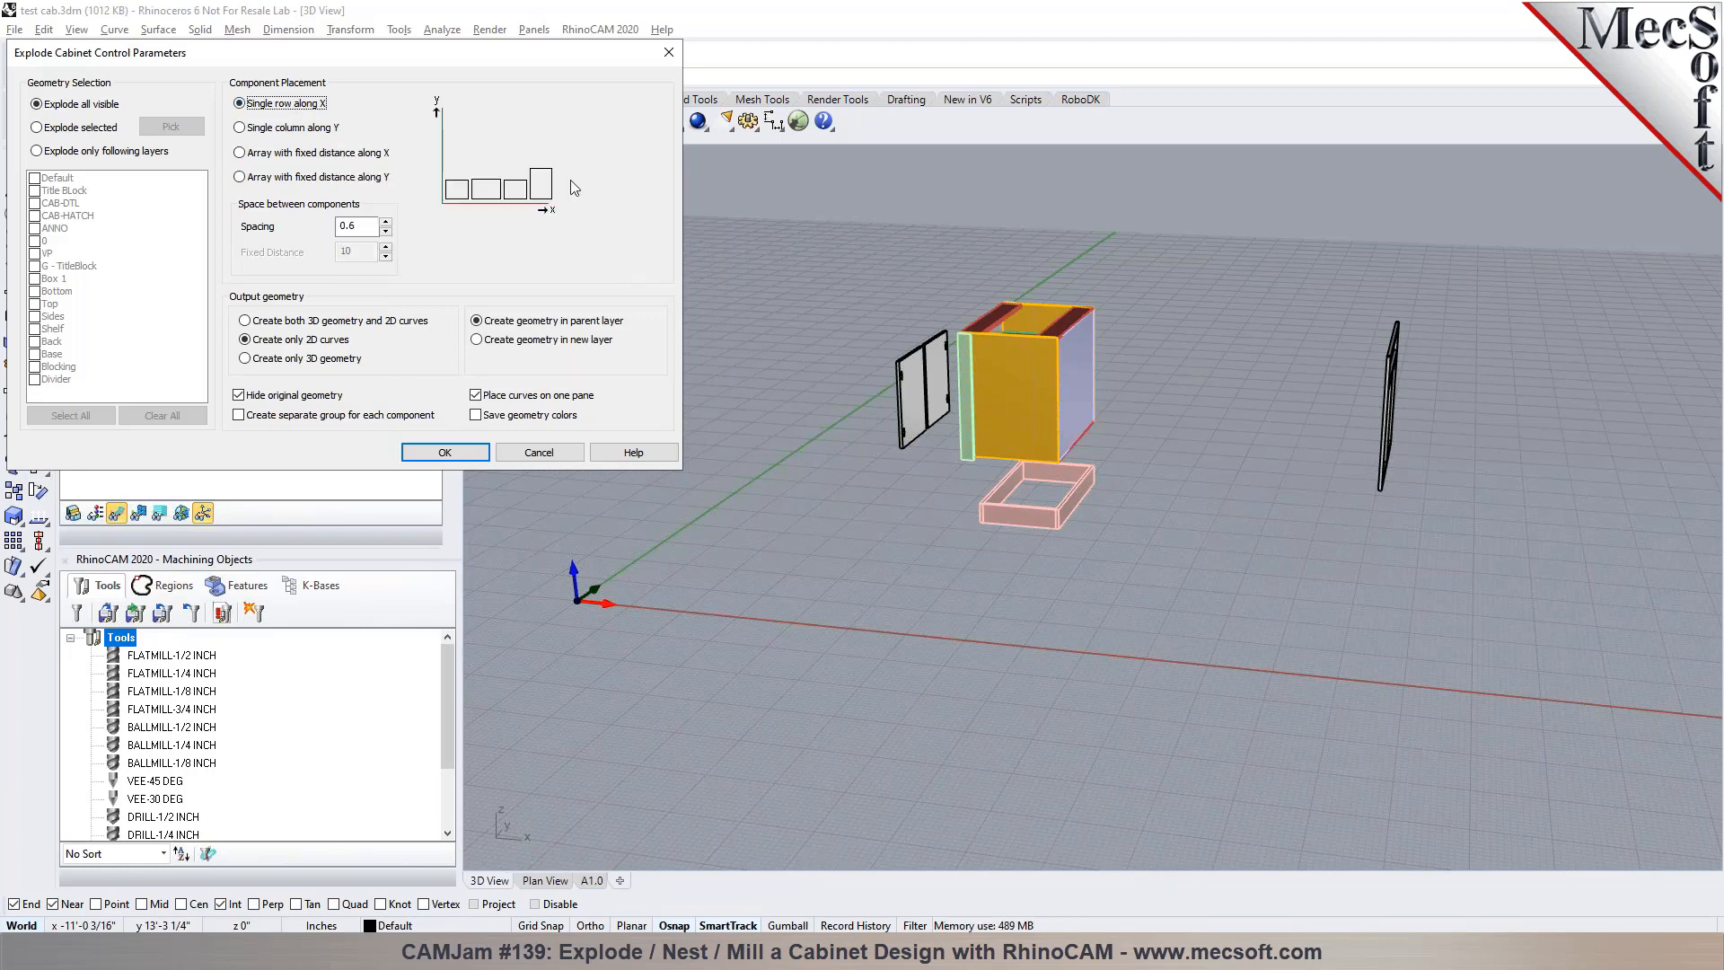
Choose to create both 3D geometry and 2D curves, and explode all visible cabinet components in a single row along X
left_click(356, 226)
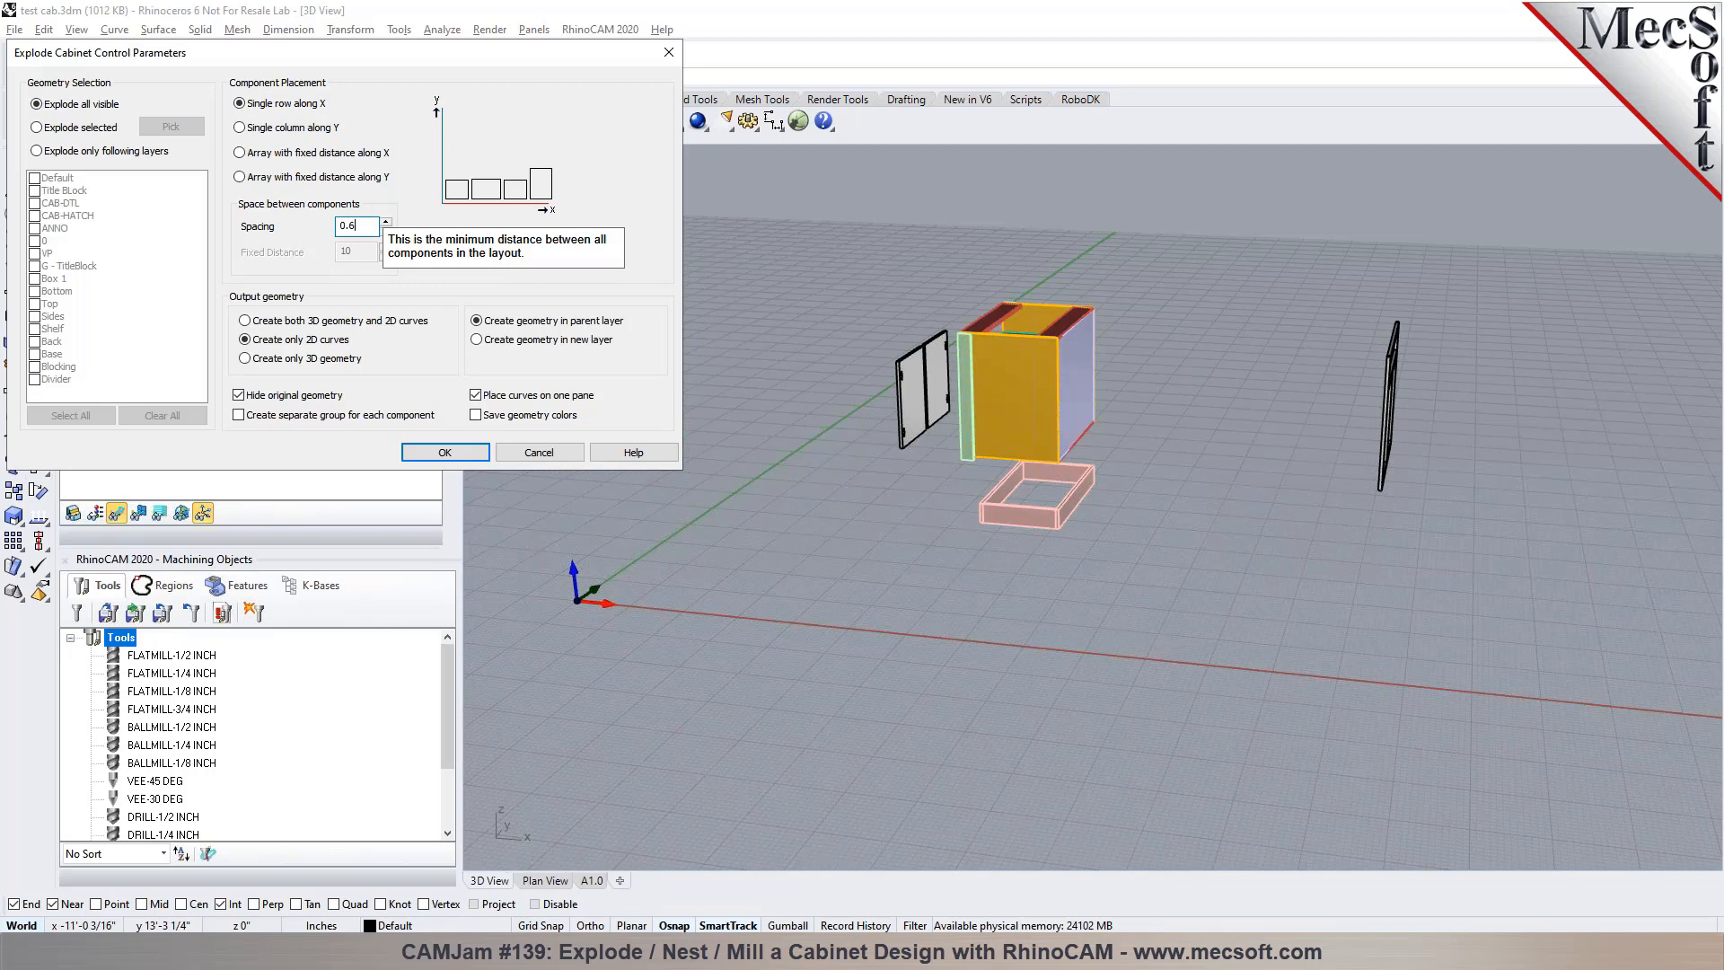
left_click(286, 322)
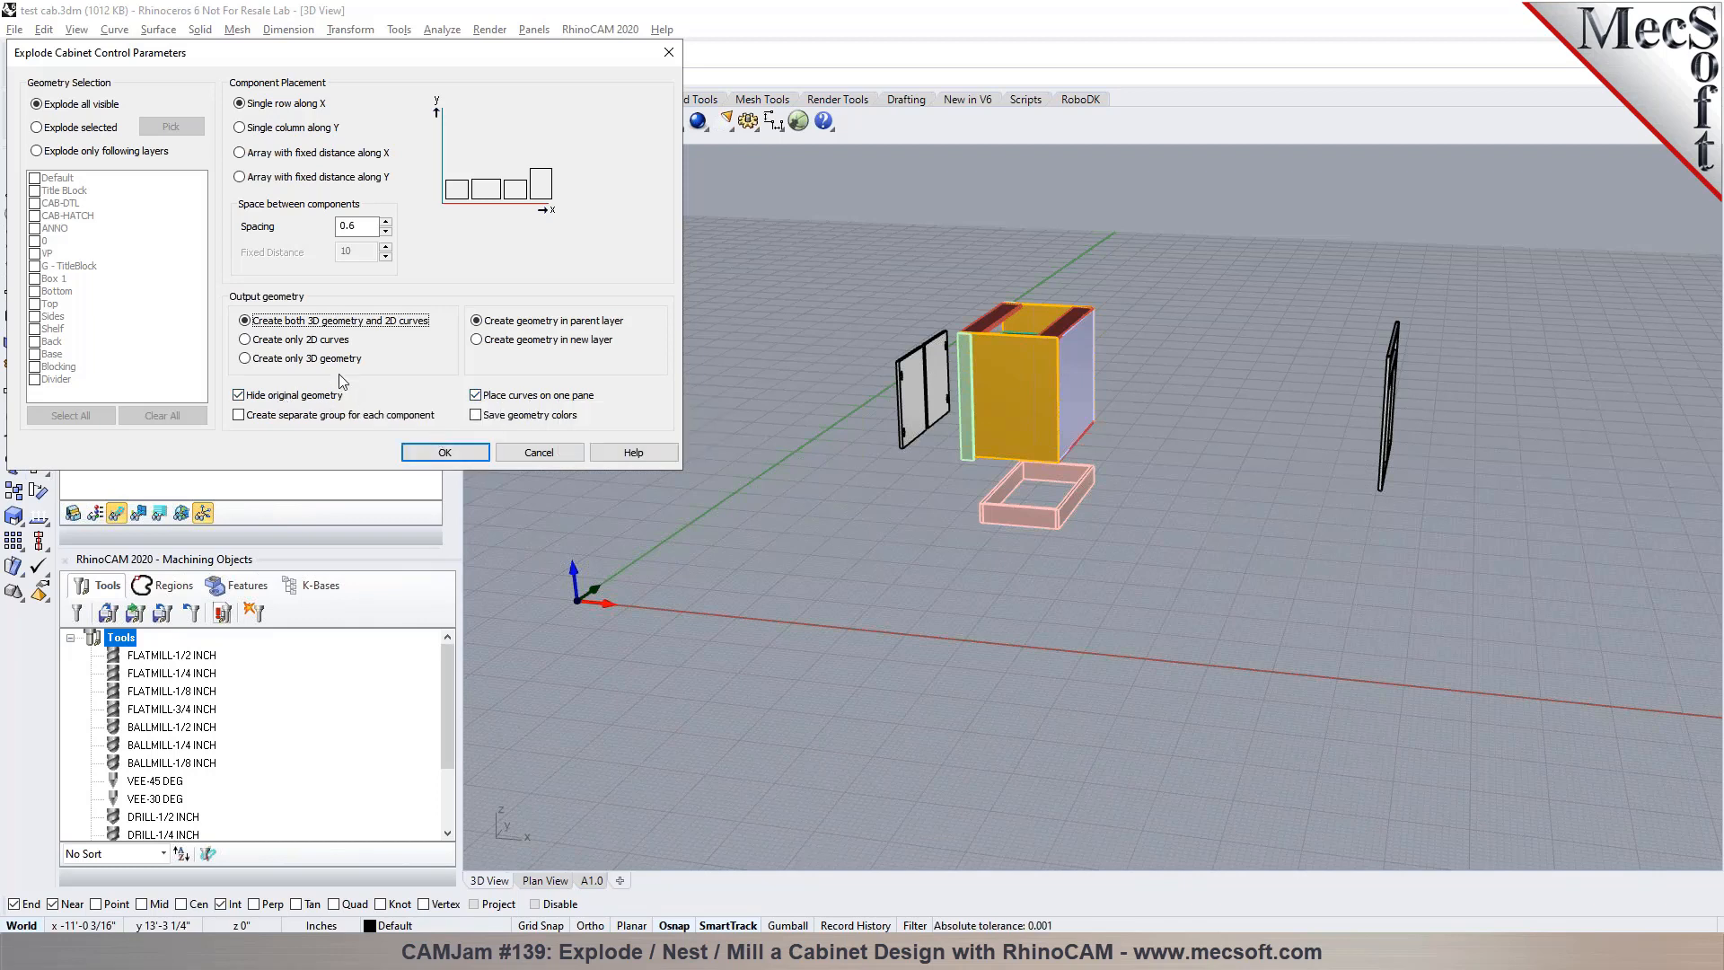
left_click(443, 457)
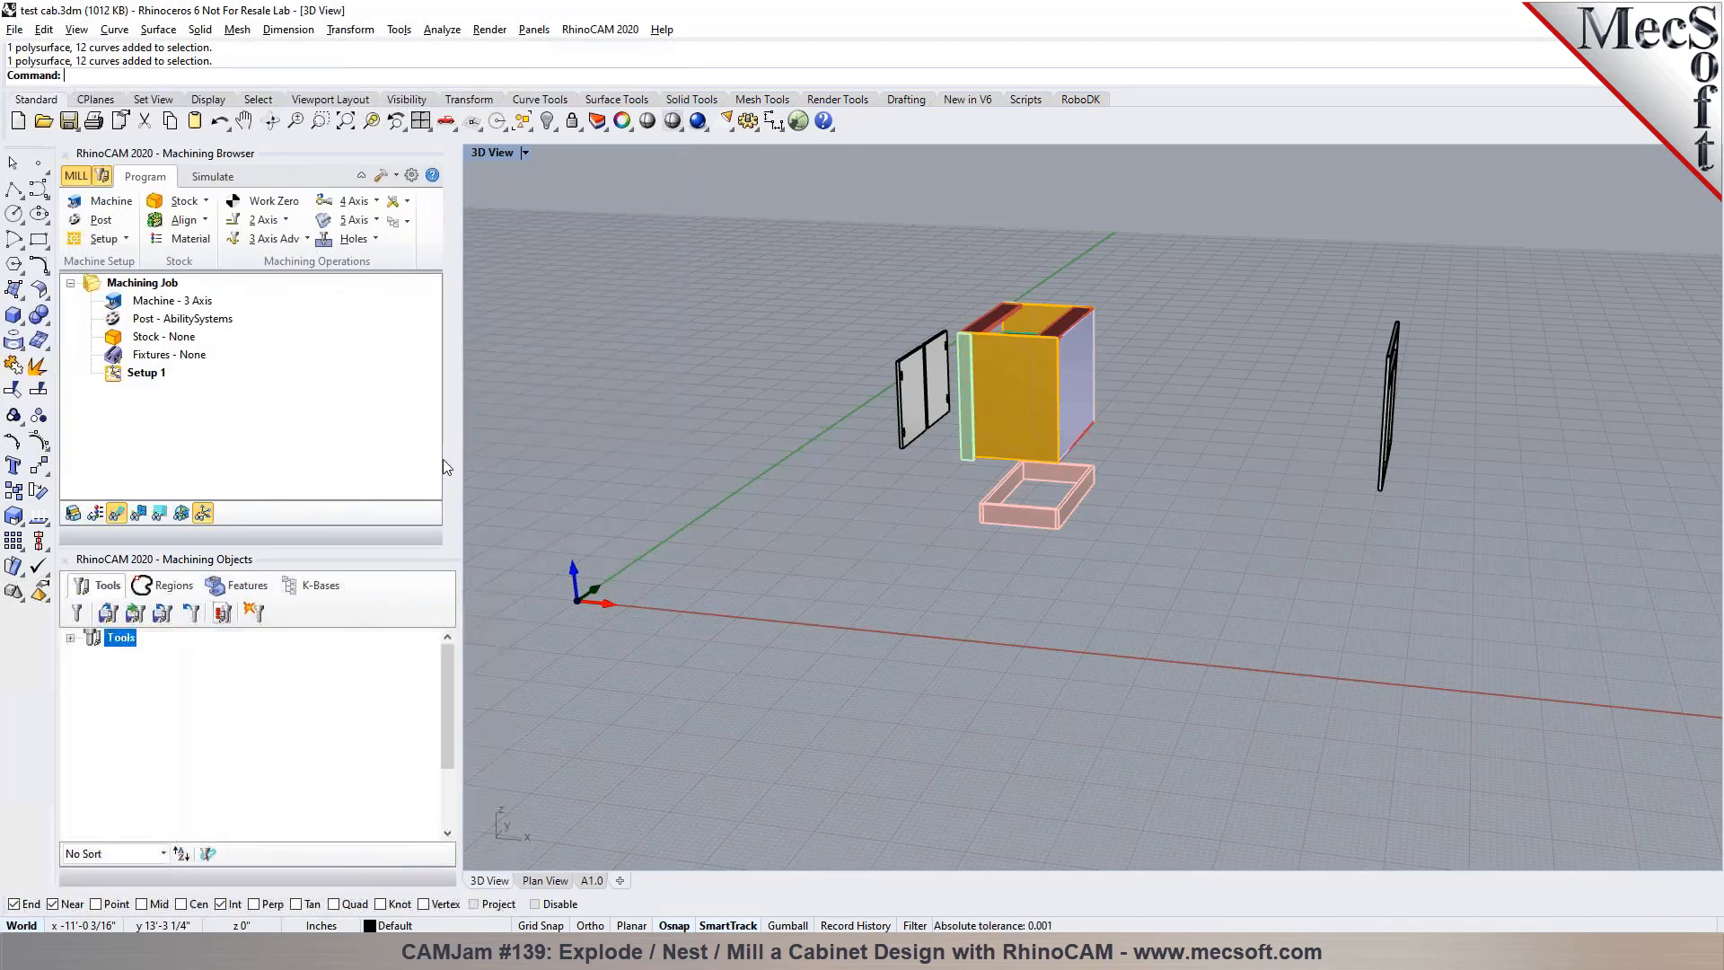
Inspect the exploded cabinet components laid flat in a row along the X axis
scroll(664, 611, "up", 9)
mouse_move(718, 570)
right_mouse_down()
mouse_move(799, 696)
mouse_move(723, 557)
right_mouse_up()
scroll(703, 505, "down", 10)
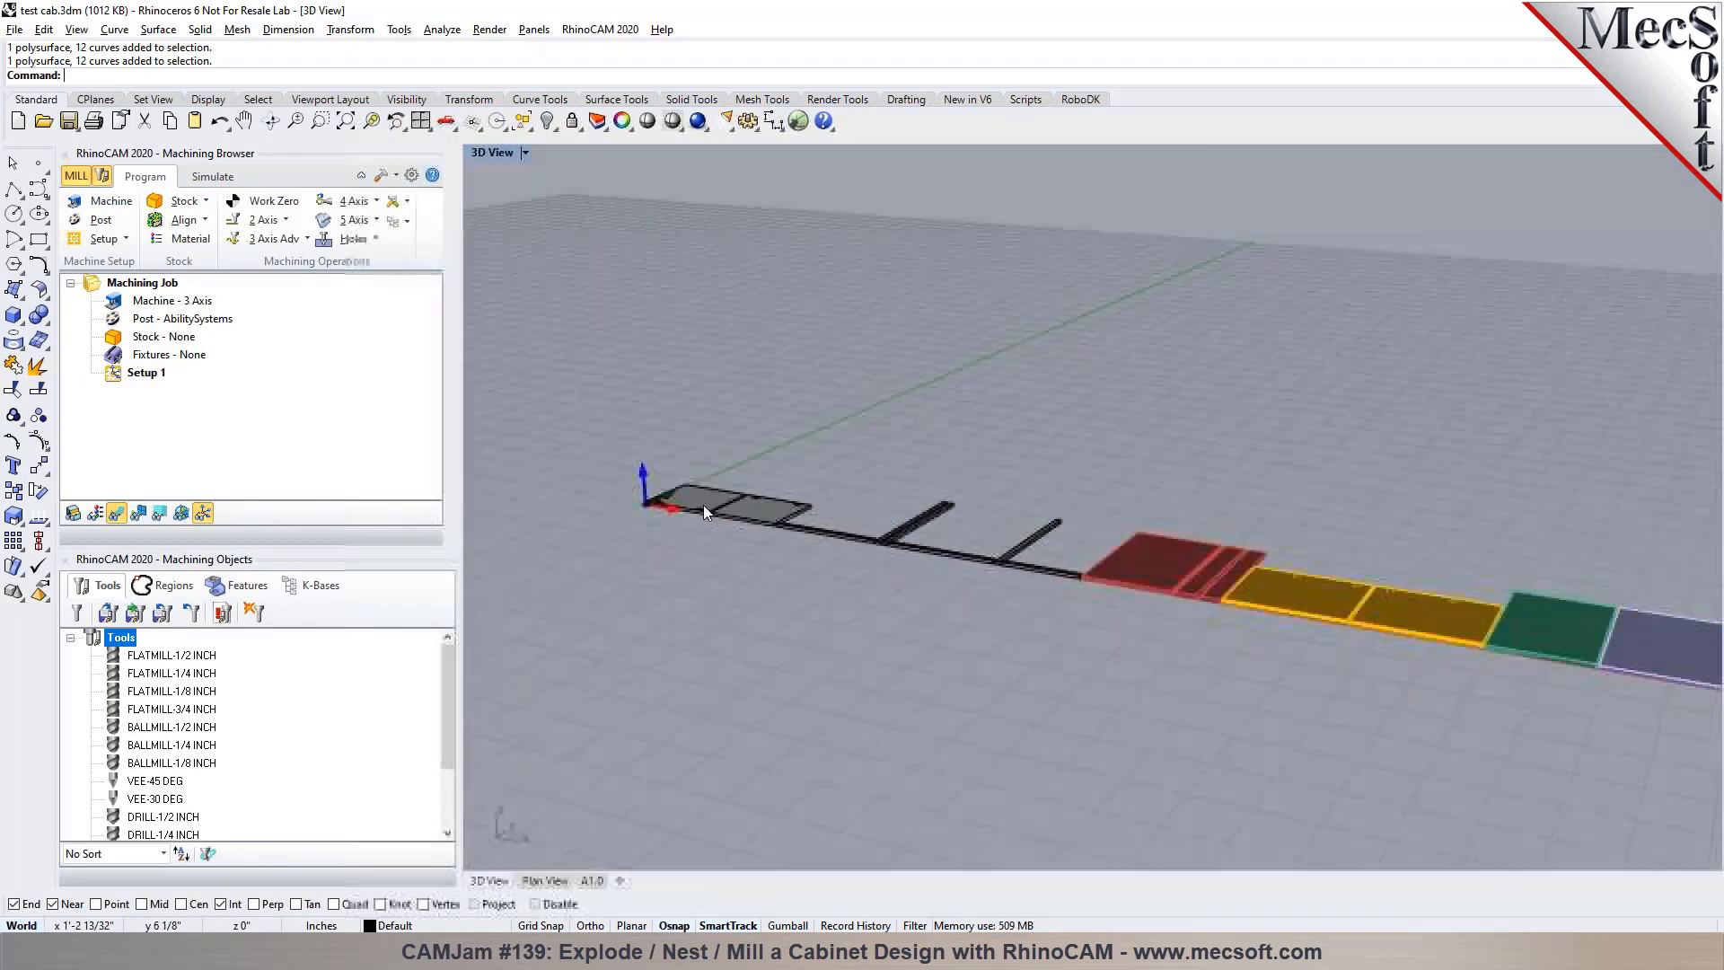
scroll(1362, 664, "up", 10)
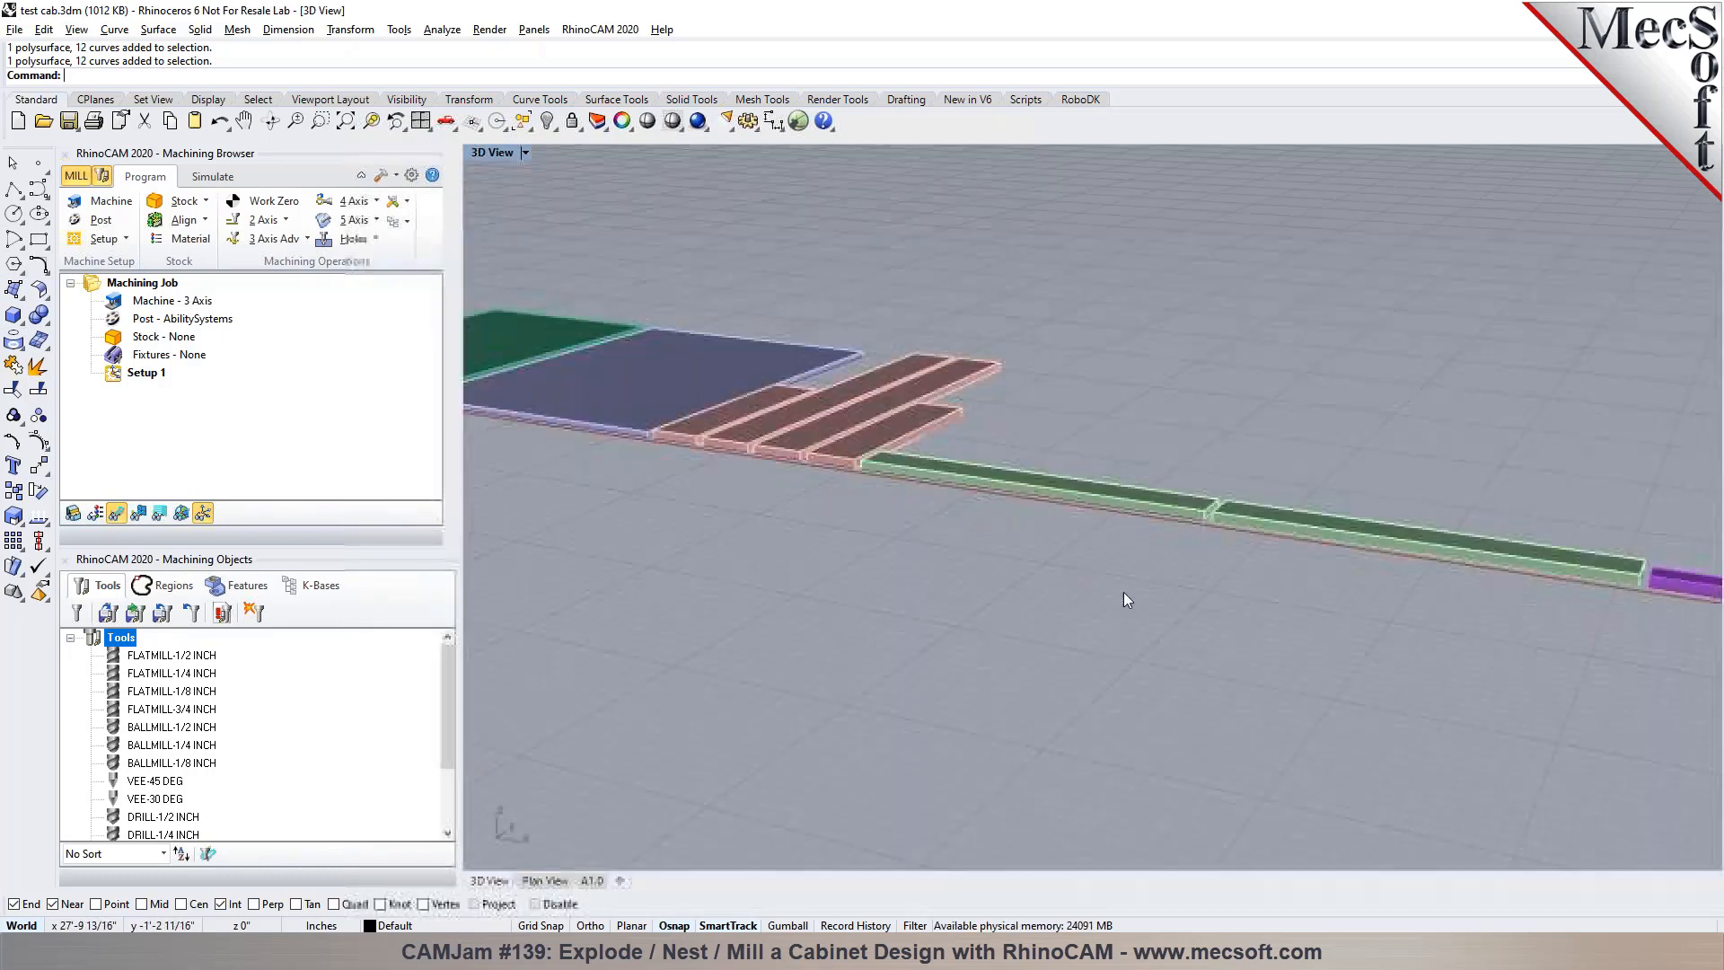
right_click_drag(1006, 626, 992, 600)
scroll(1516, 555, "down", 7)
scroll(1117, 386, "down", 3)
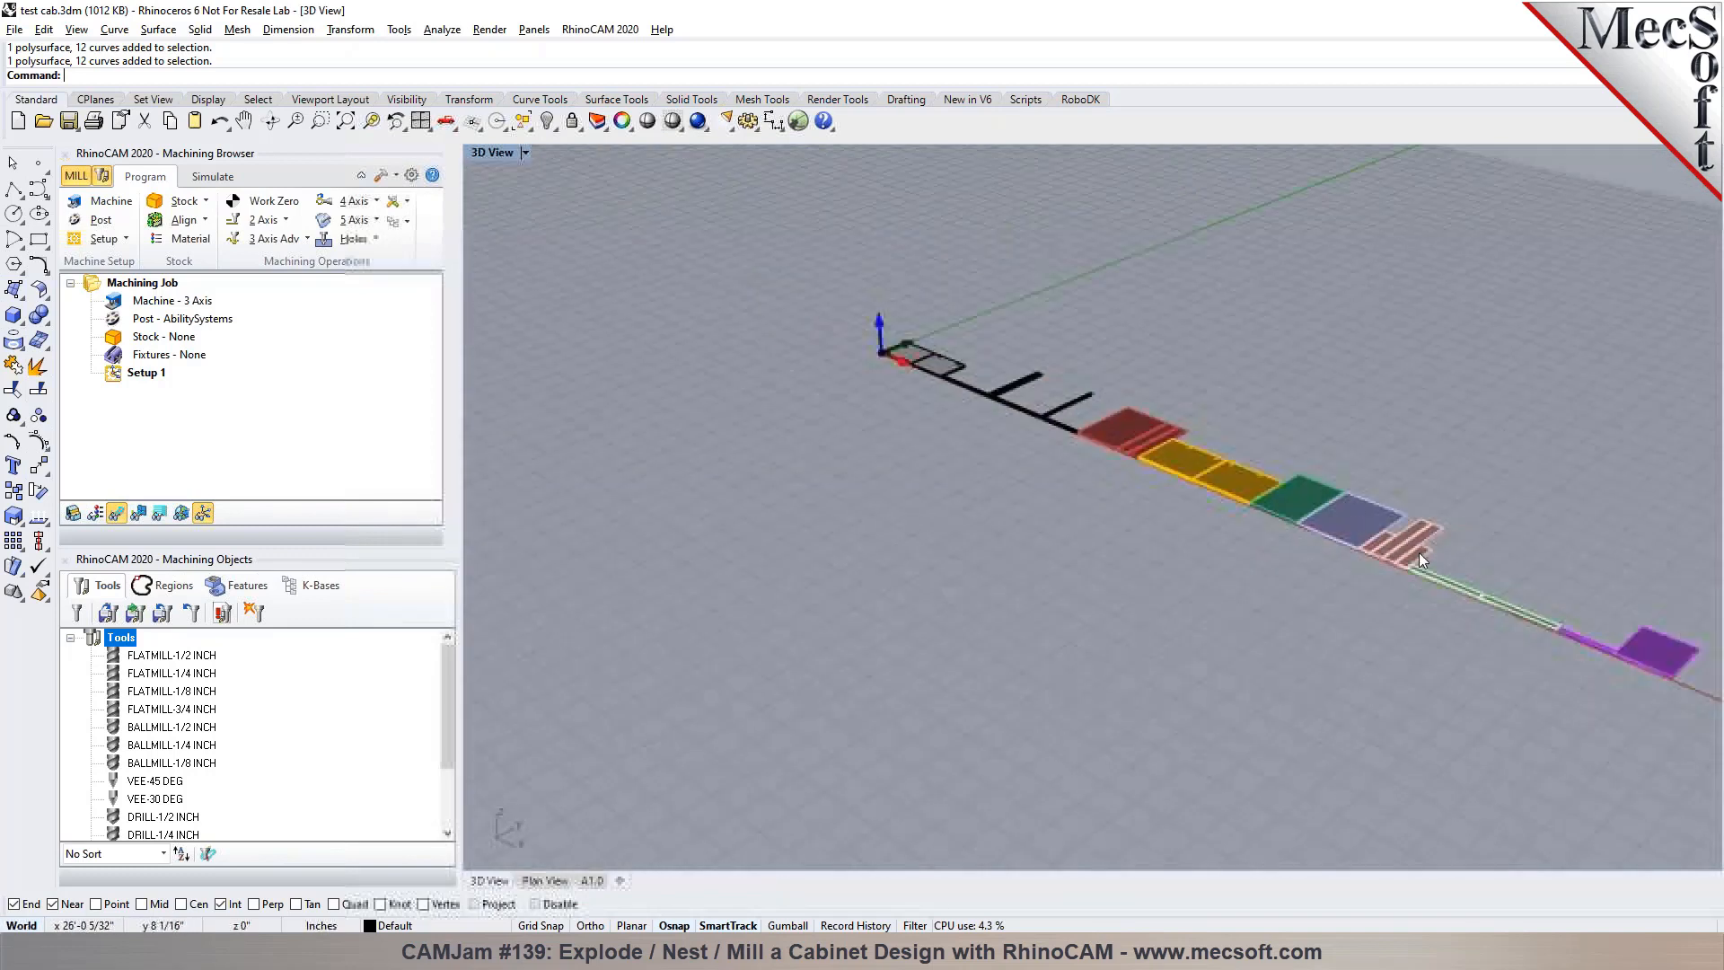
Hide the 3D solid of the first door at the origin to expose its 2D curves
scroll(871, 376, "up", 10)
left_click(783, 422)
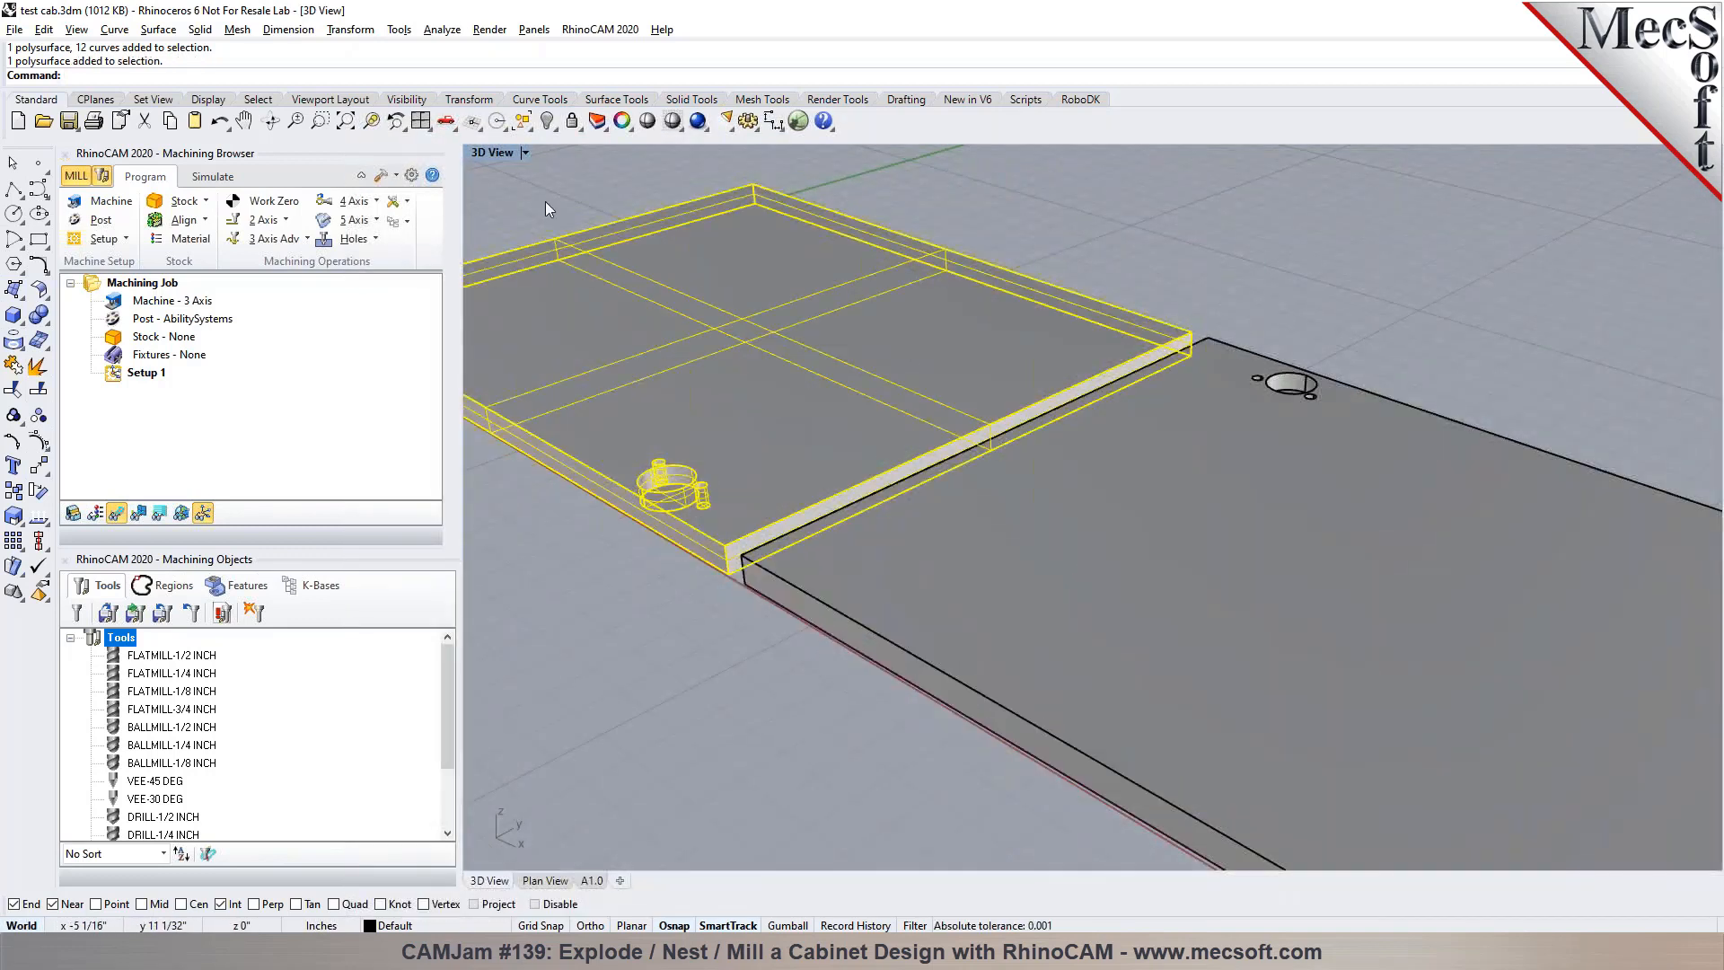
left_click(546, 120)
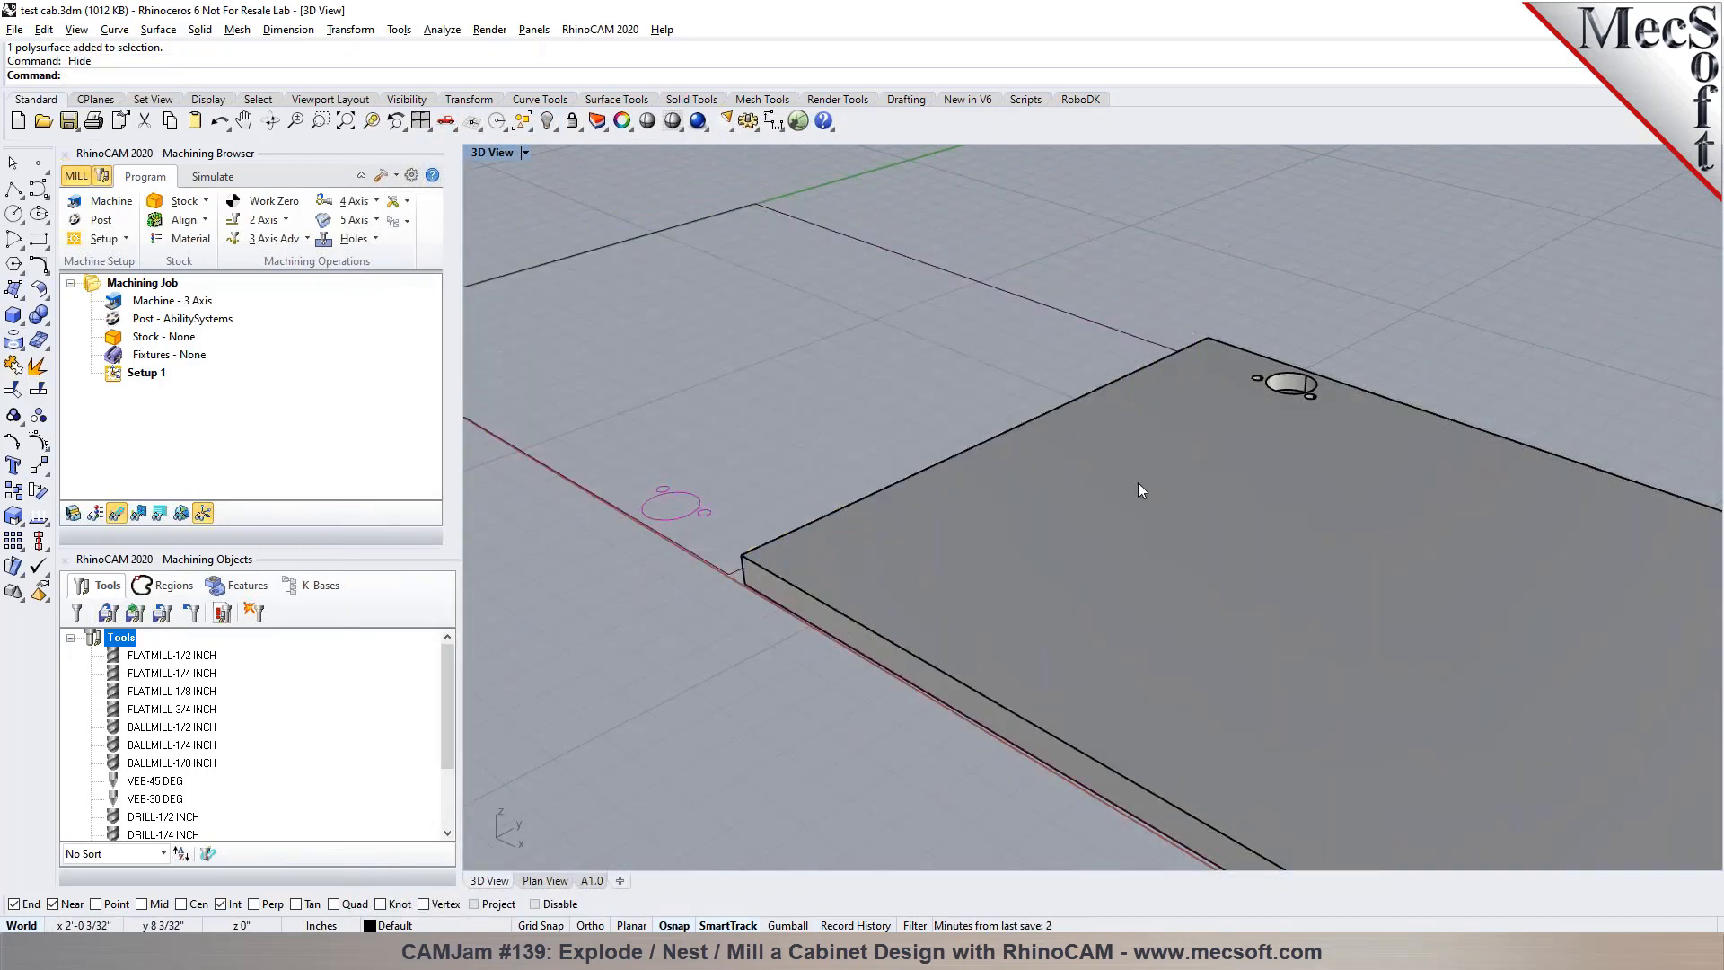
scroll(1015, 557, "down", 5)
scroll(1086, 539, "up", 5)
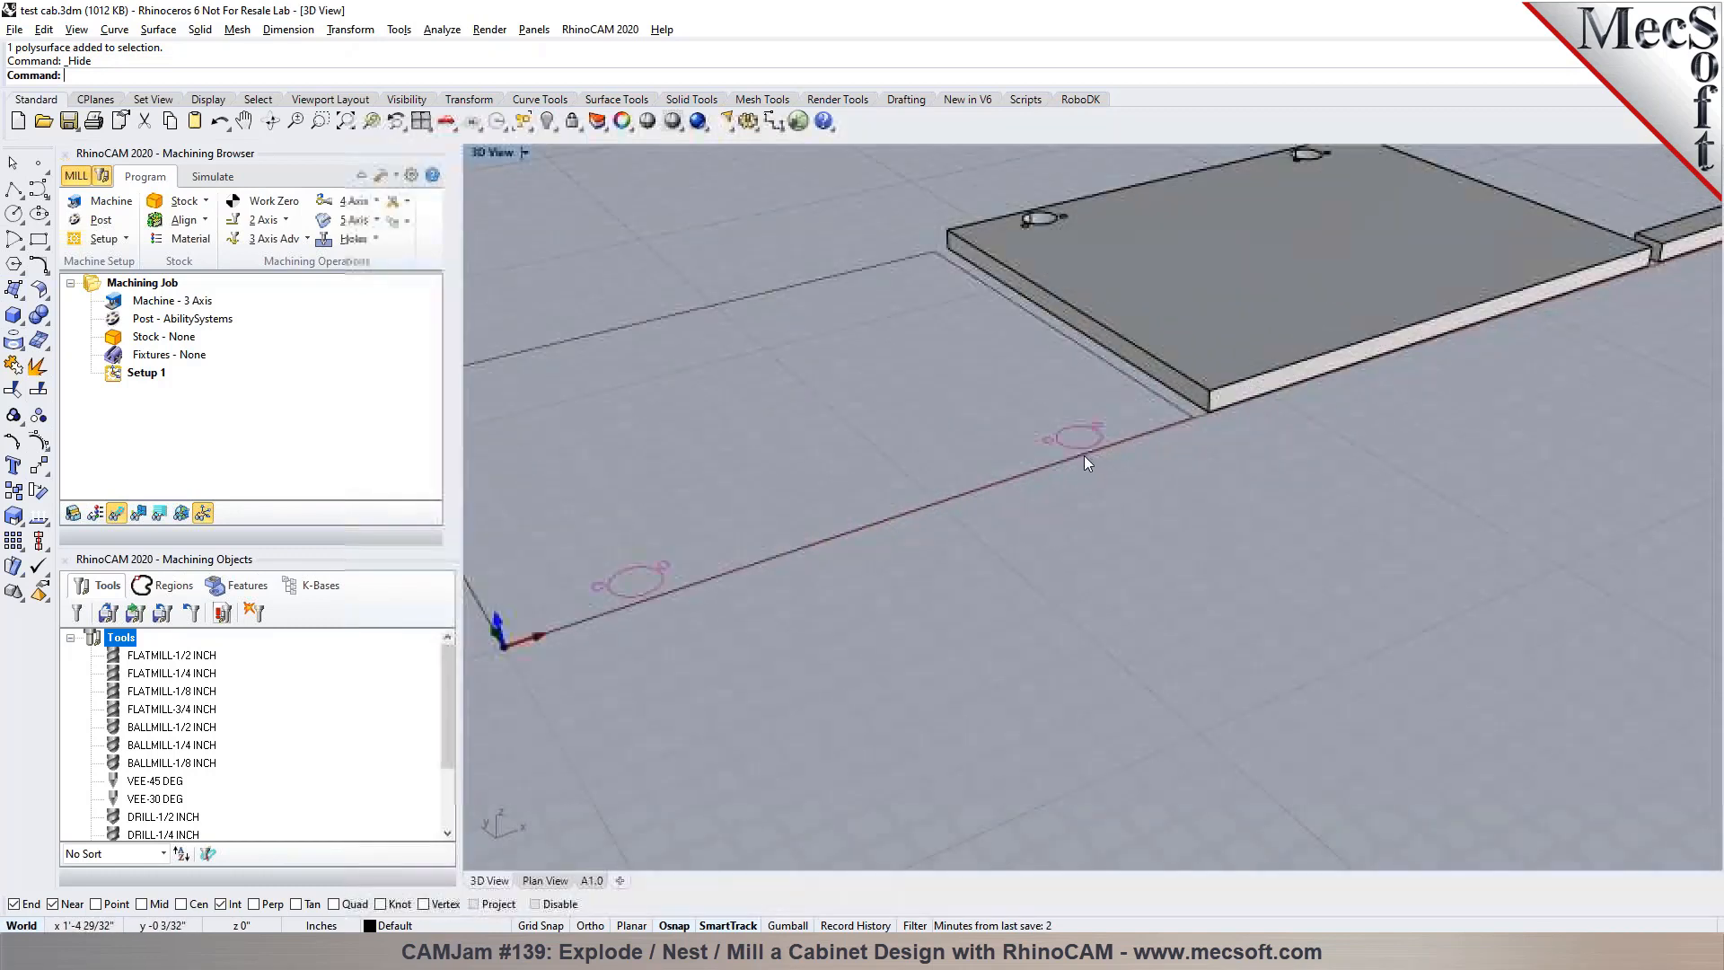
Inspect the first door's outline and hinge hole curves, and undo the last hide
left_click(1035, 319)
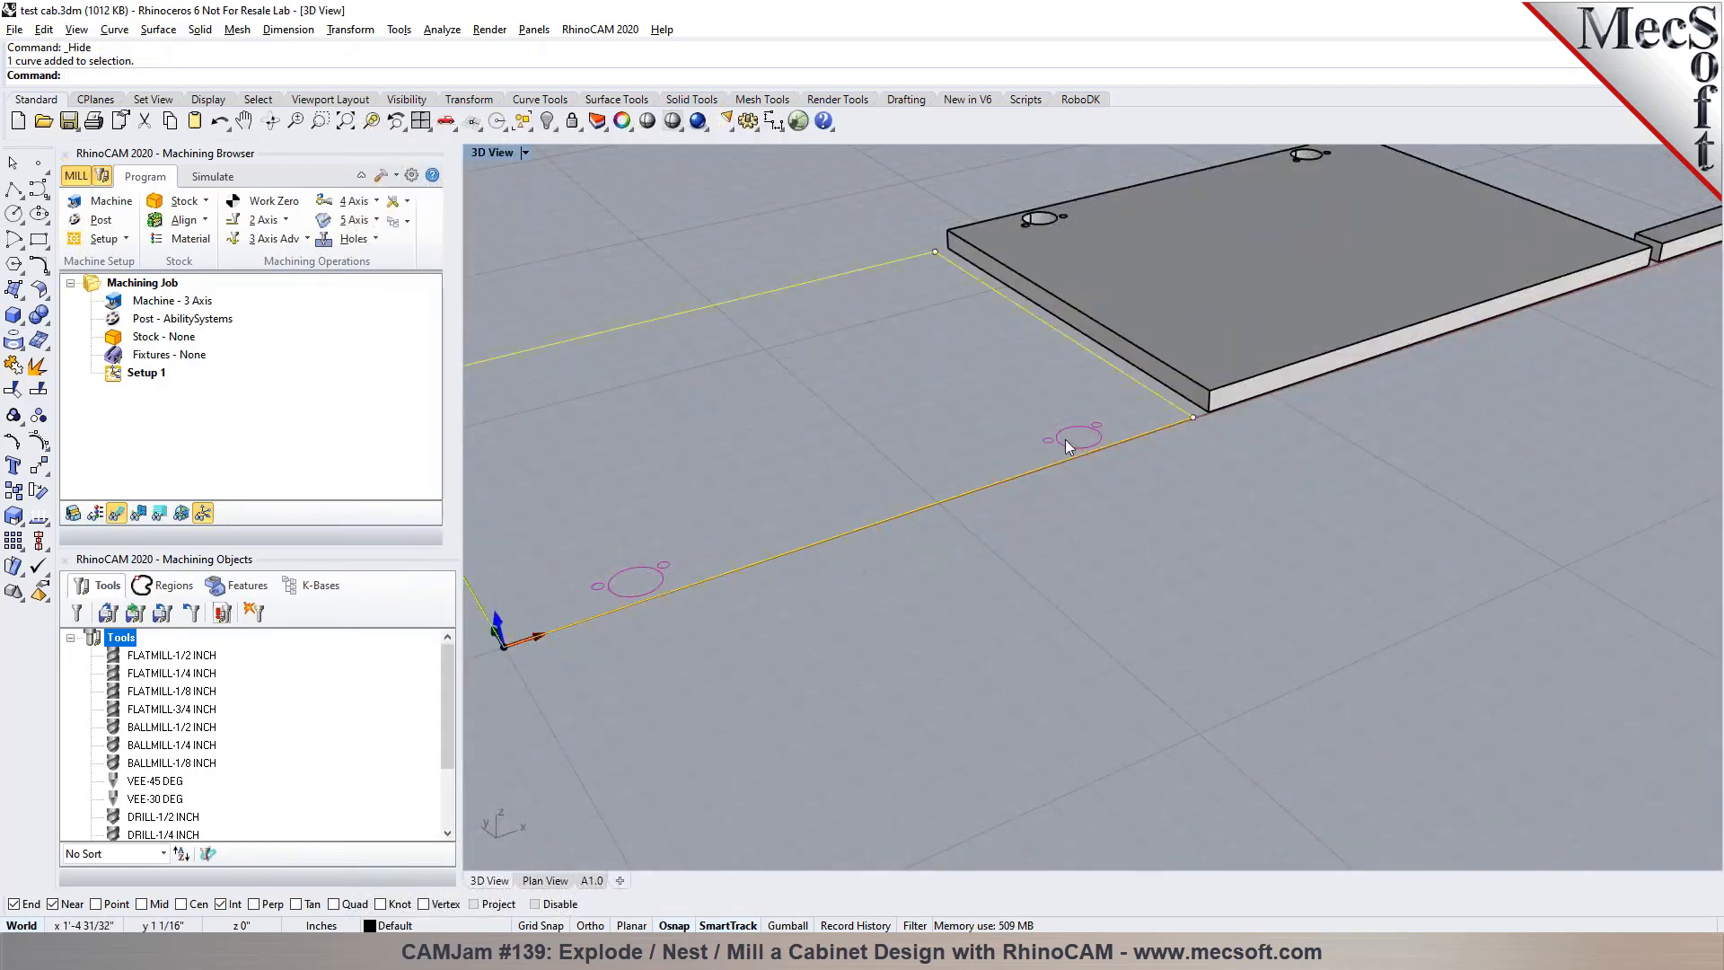
left_click(1106, 524)
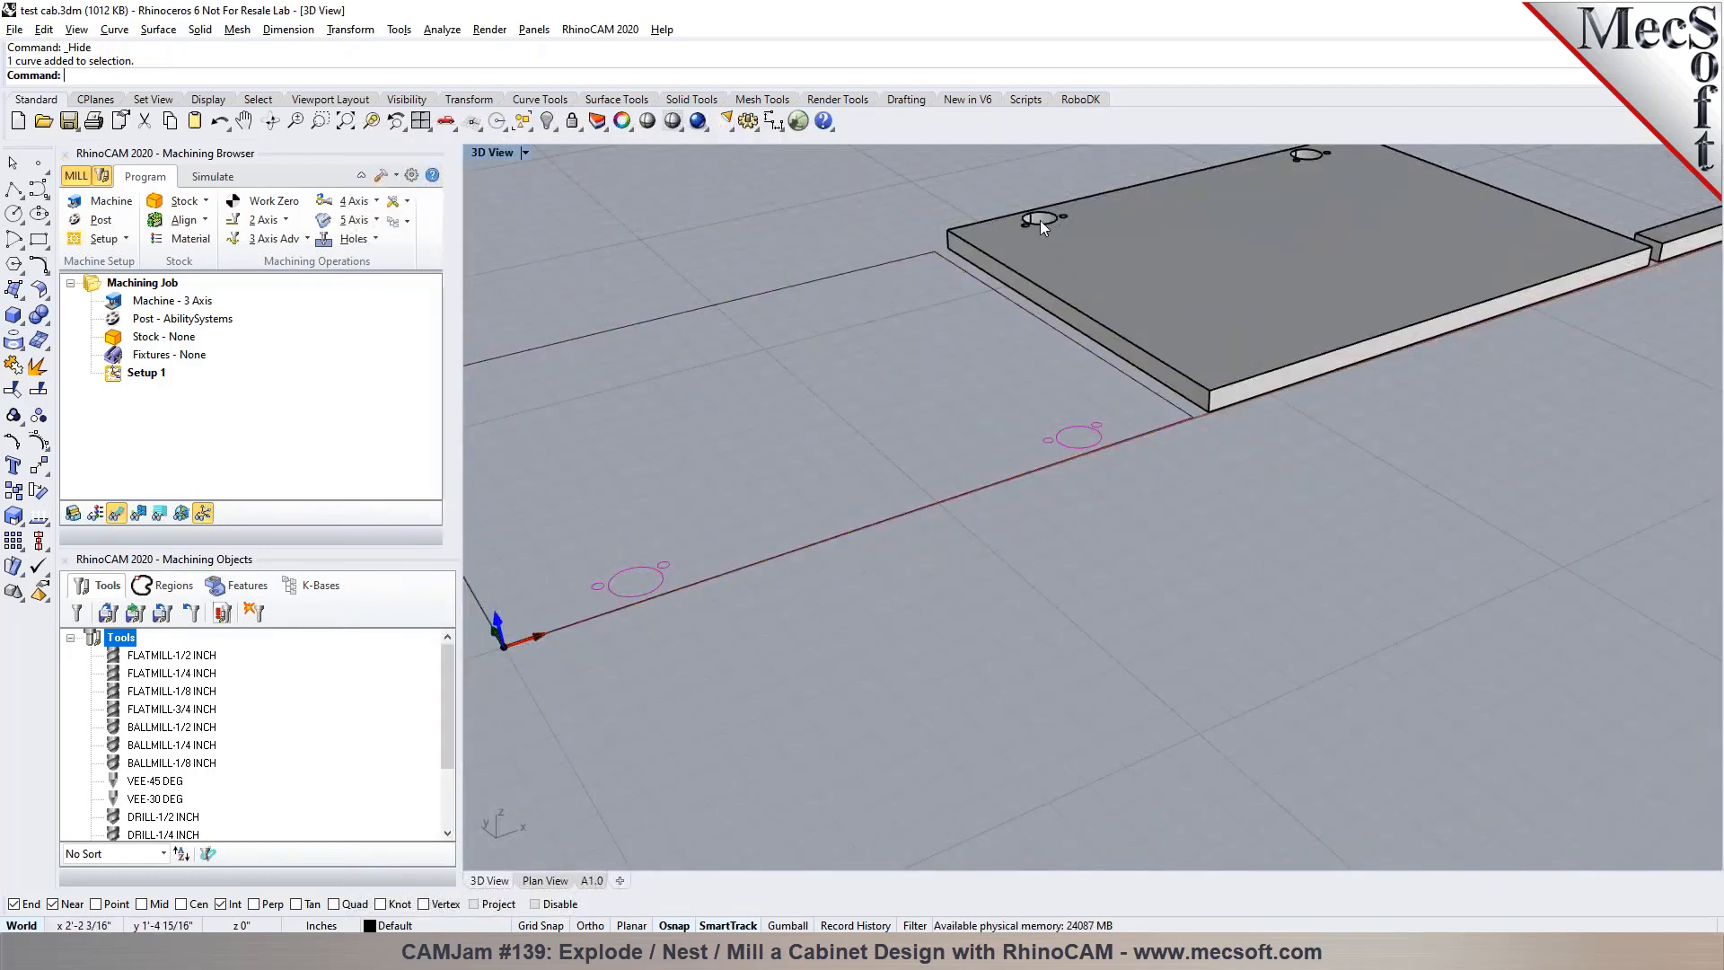
scroll(945, 468, "down", 3)
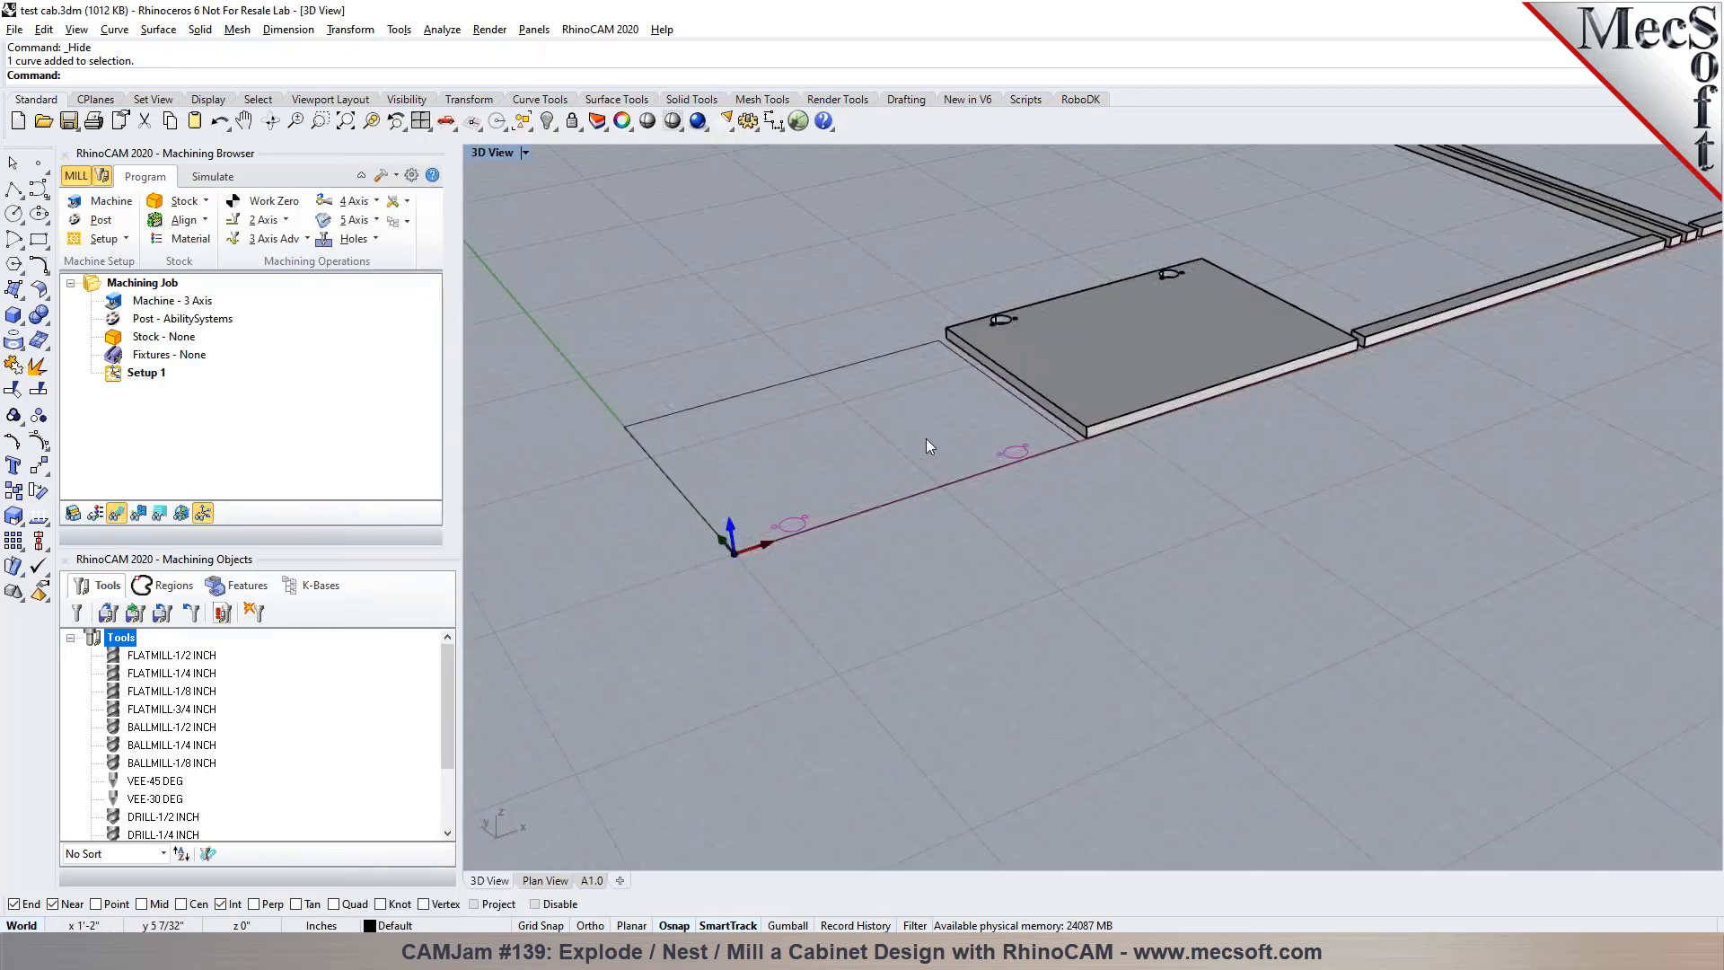
right_click_drag(1217, 605, 1085, 599)
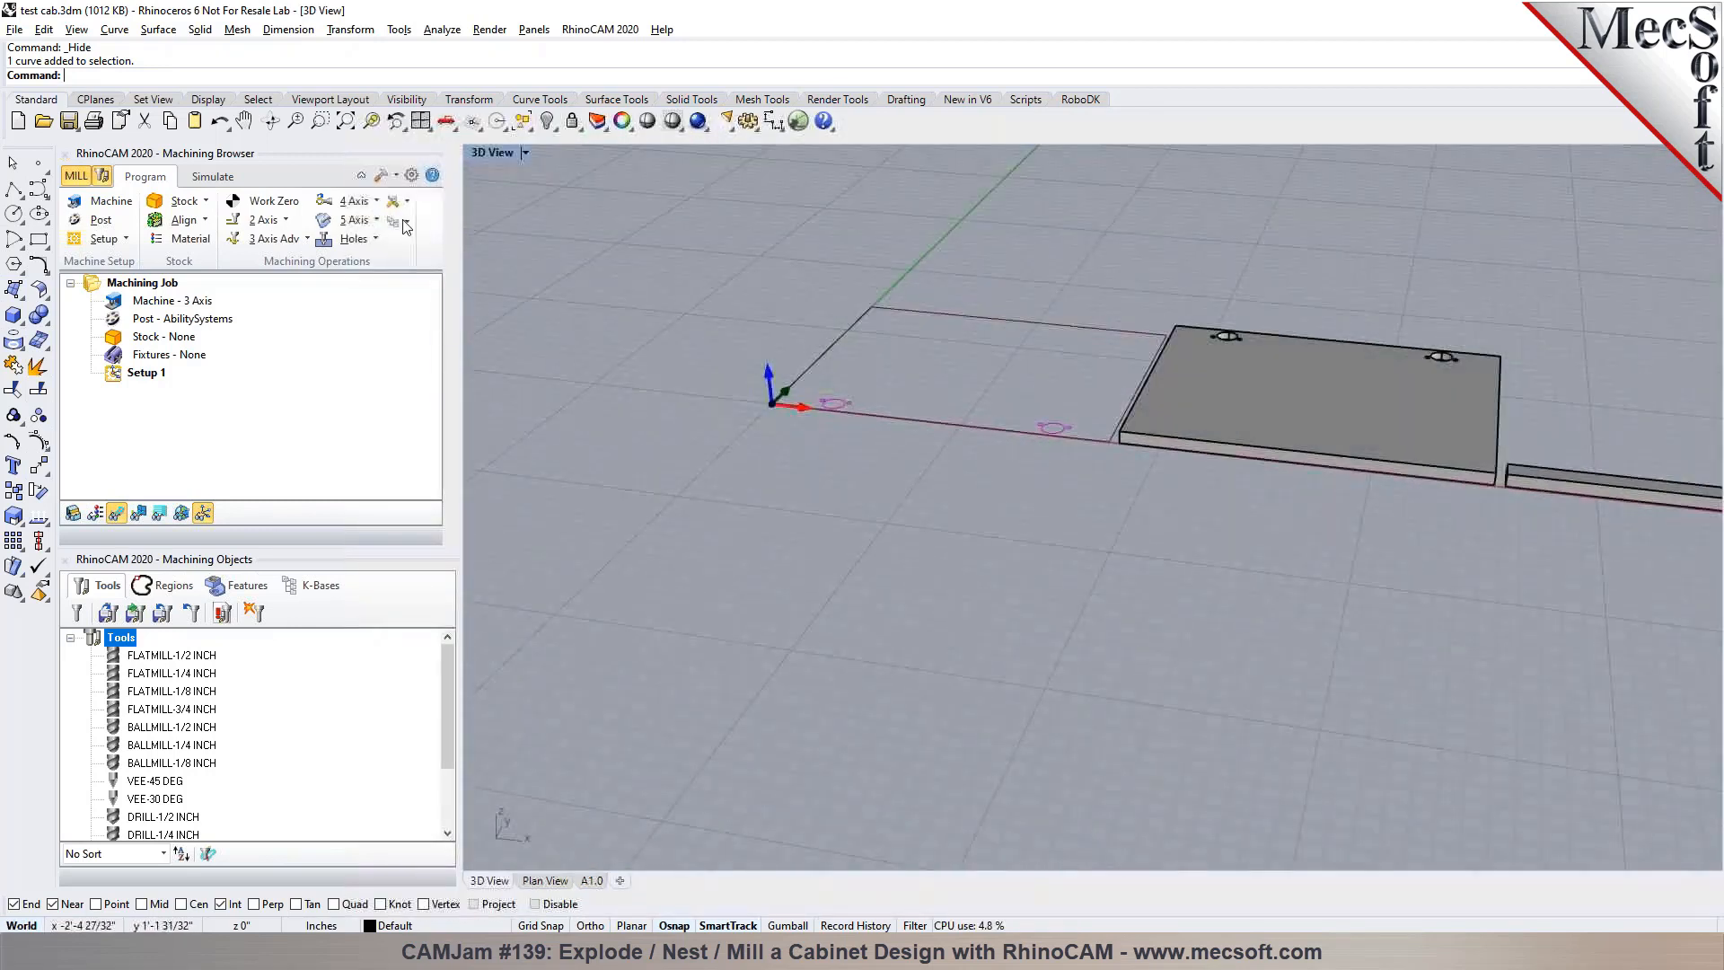
left_click(220, 123)
Hide the first door's 3D solid again so only its 2D curves are shown
scroll(977, 323, "up", 5)
scroll(977, 323, "down", 5)
left_click(907, 450)
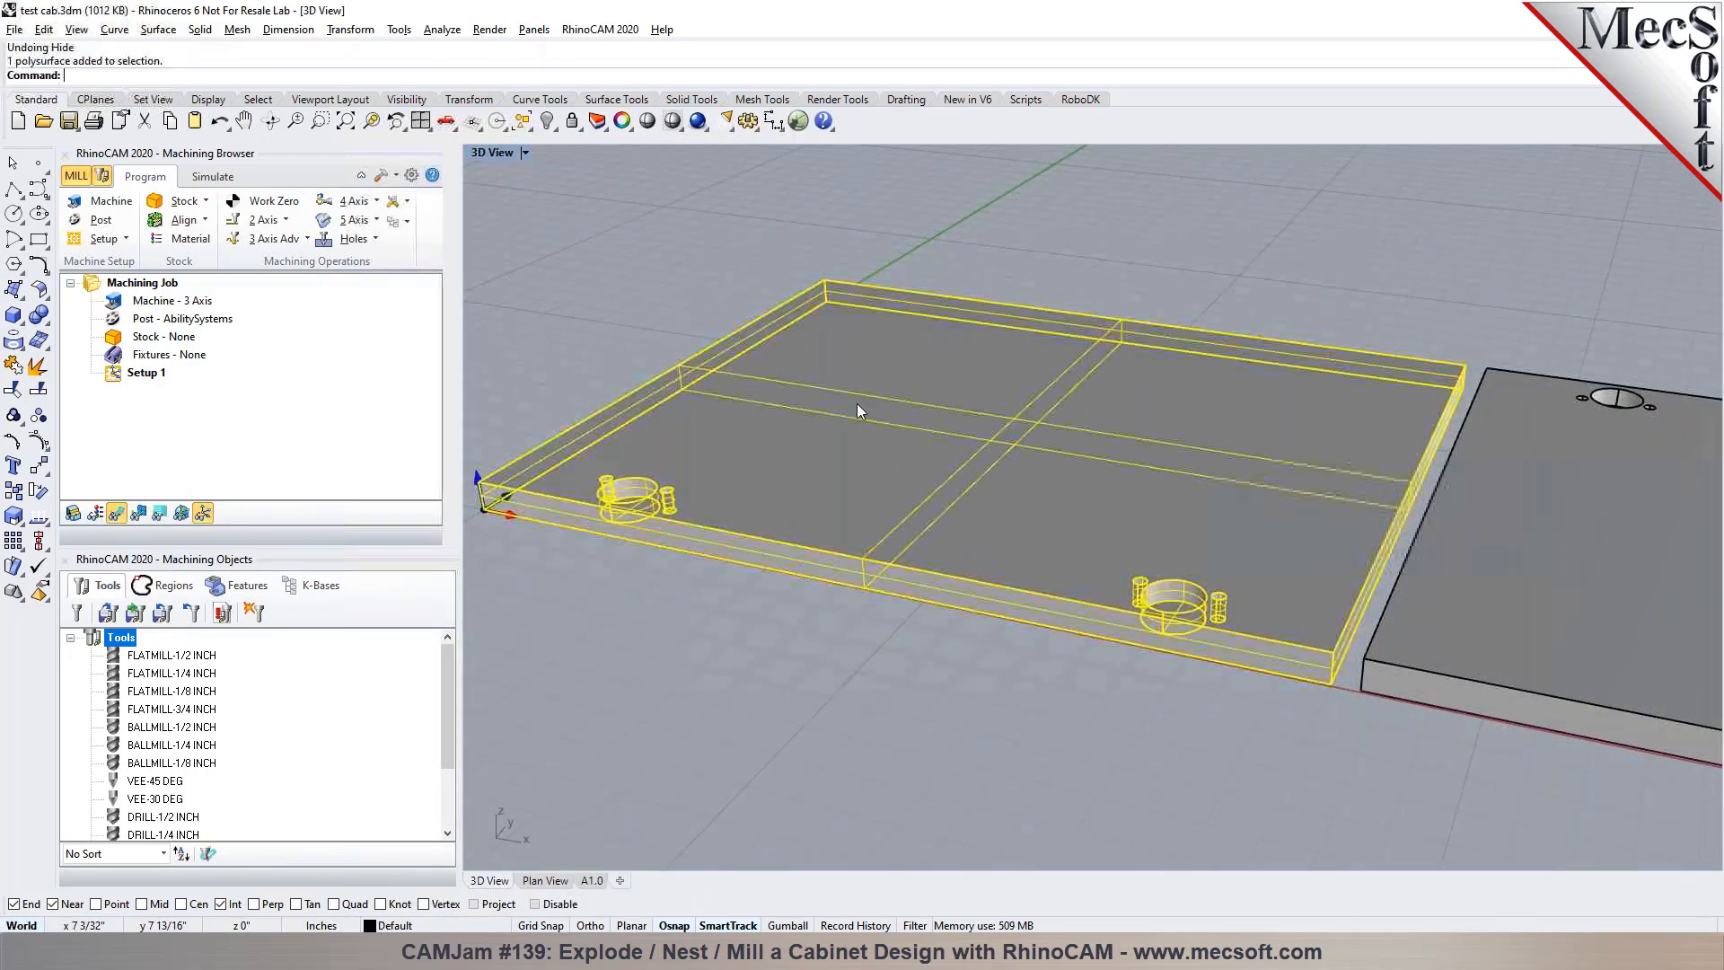
left_click(547, 122)
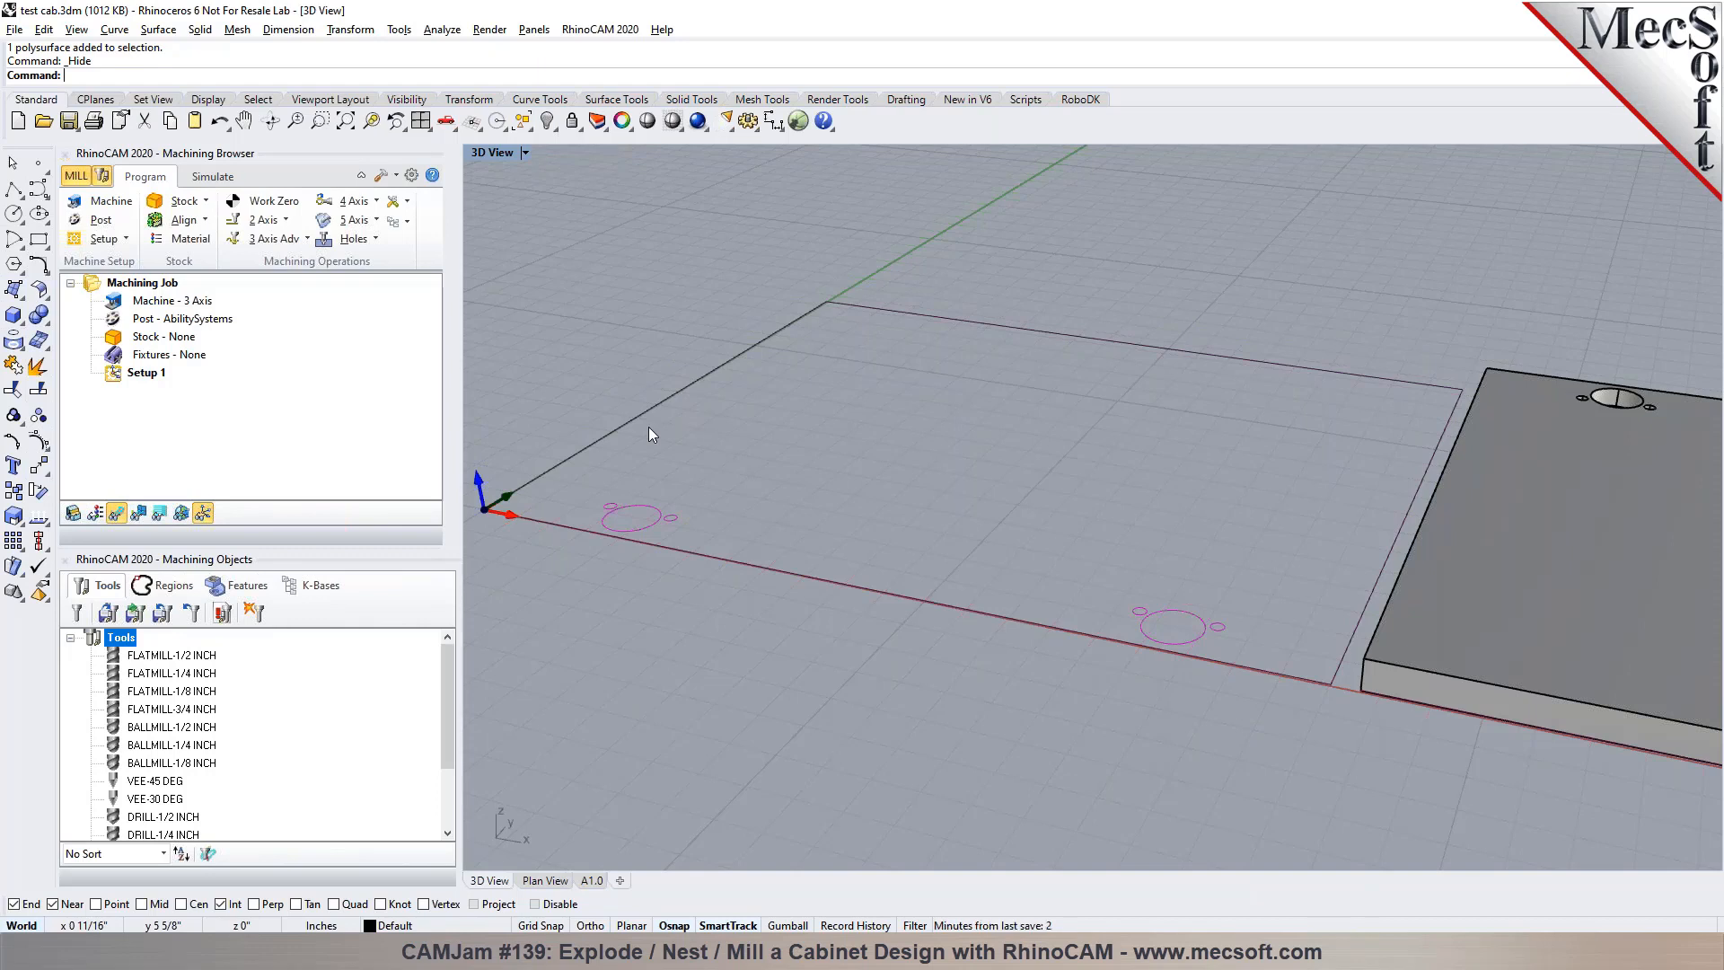
Check the first door's large hinge hole curve and review the whole row of exploded components
left_click(644, 529)
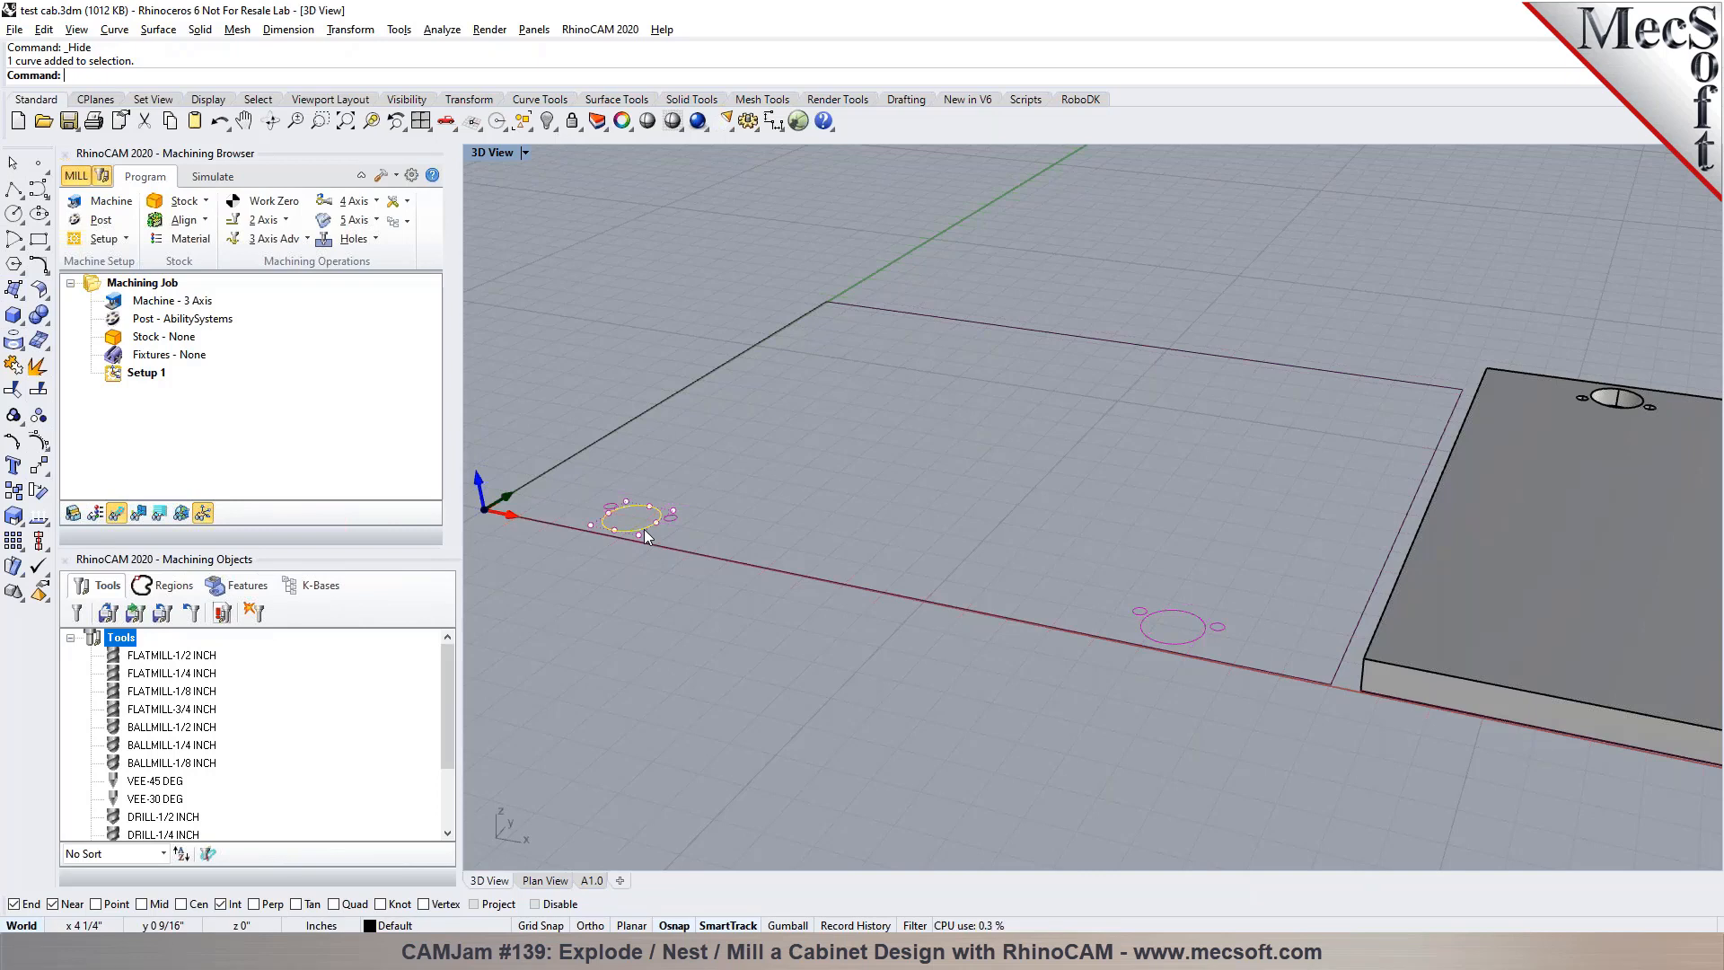
left_click(702, 569)
scroll(703, 561, "down", 5)
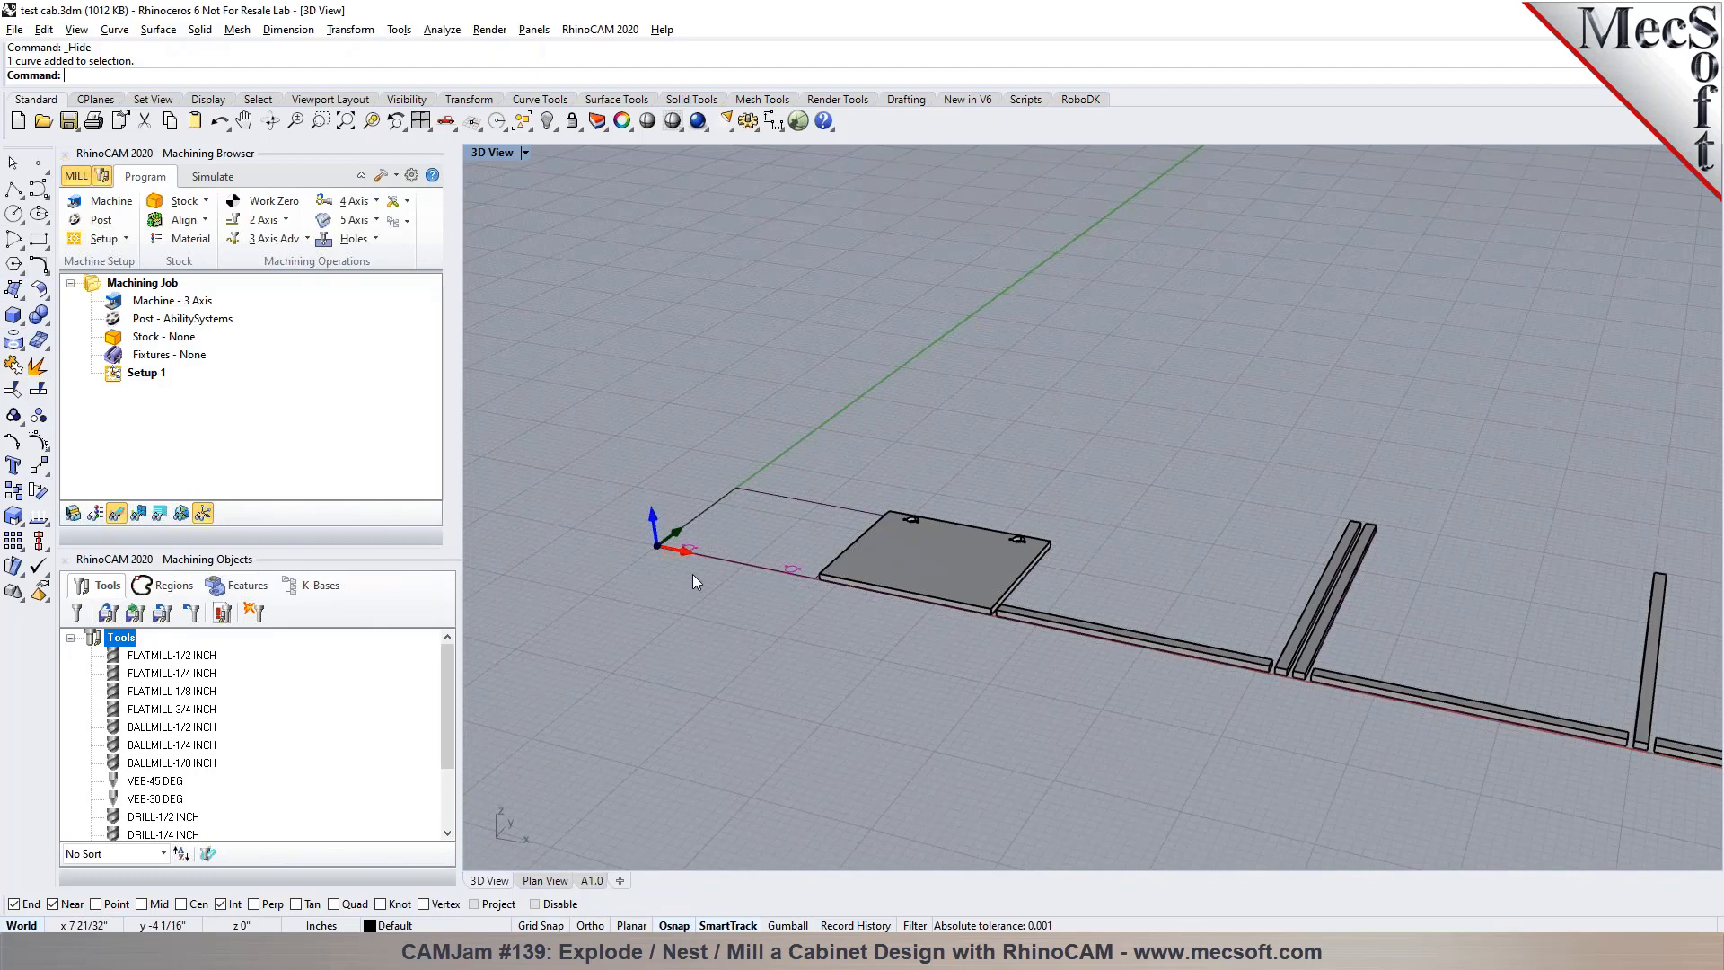
scroll(693, 574, "down", 5)
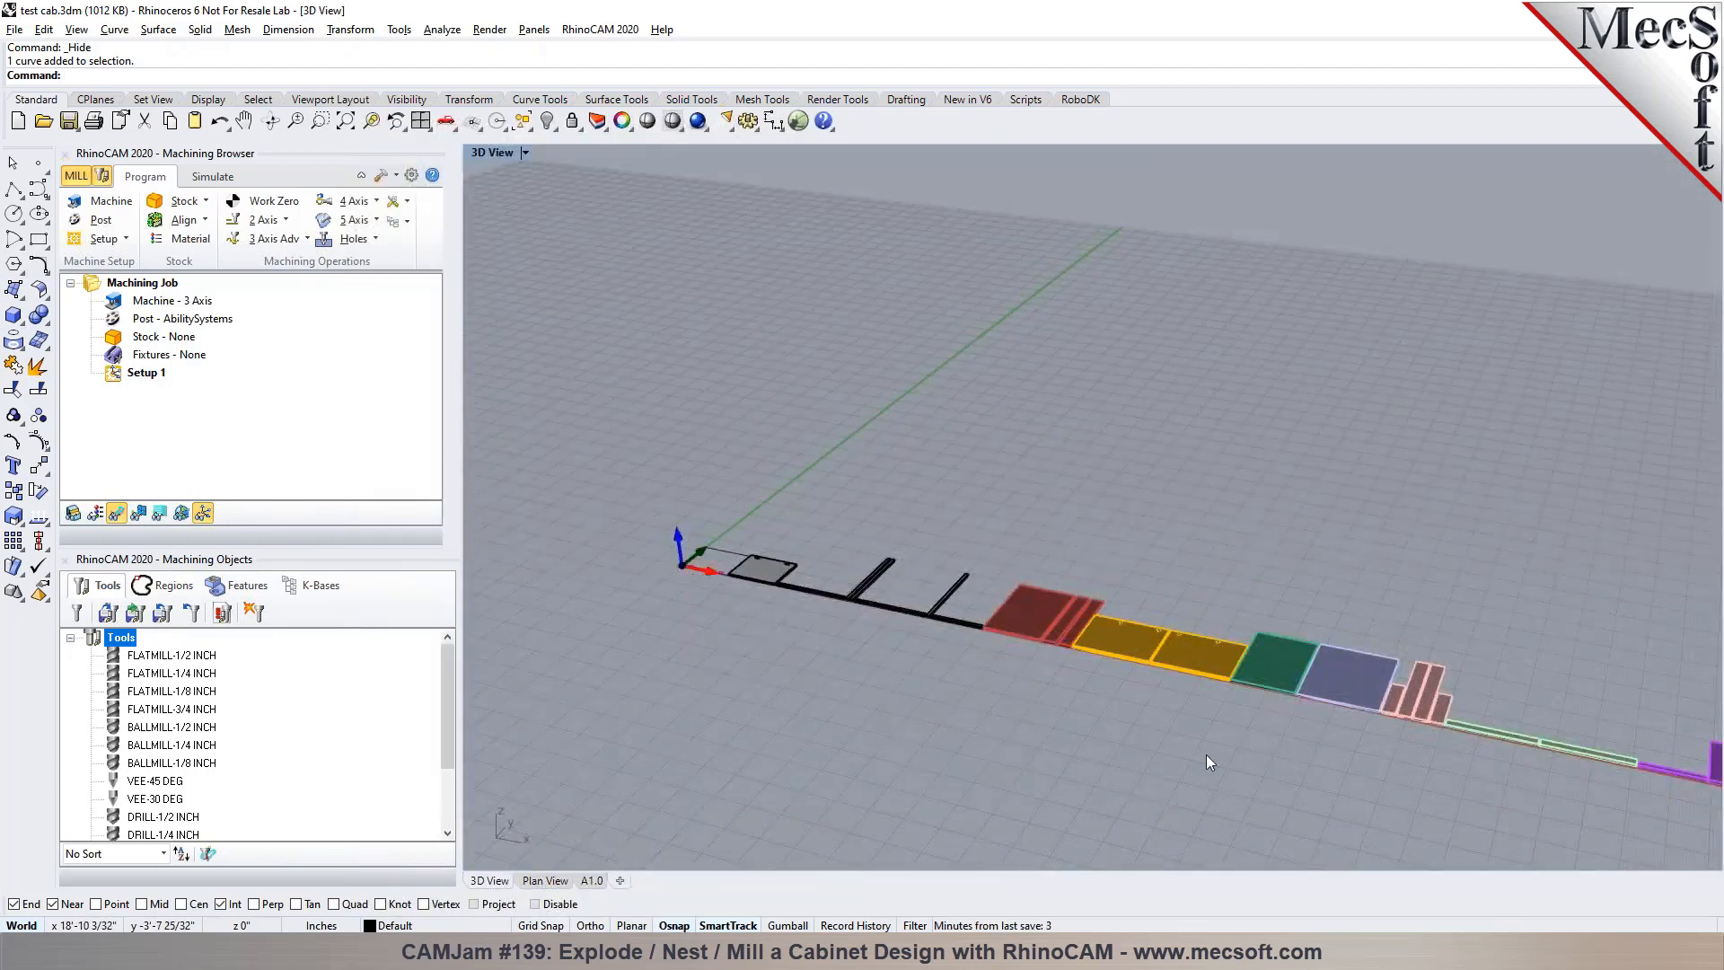
Inspect the small drilled holes and the rabbeted edges on the two yellow panels
scroll(1176, 618, "up", 10)
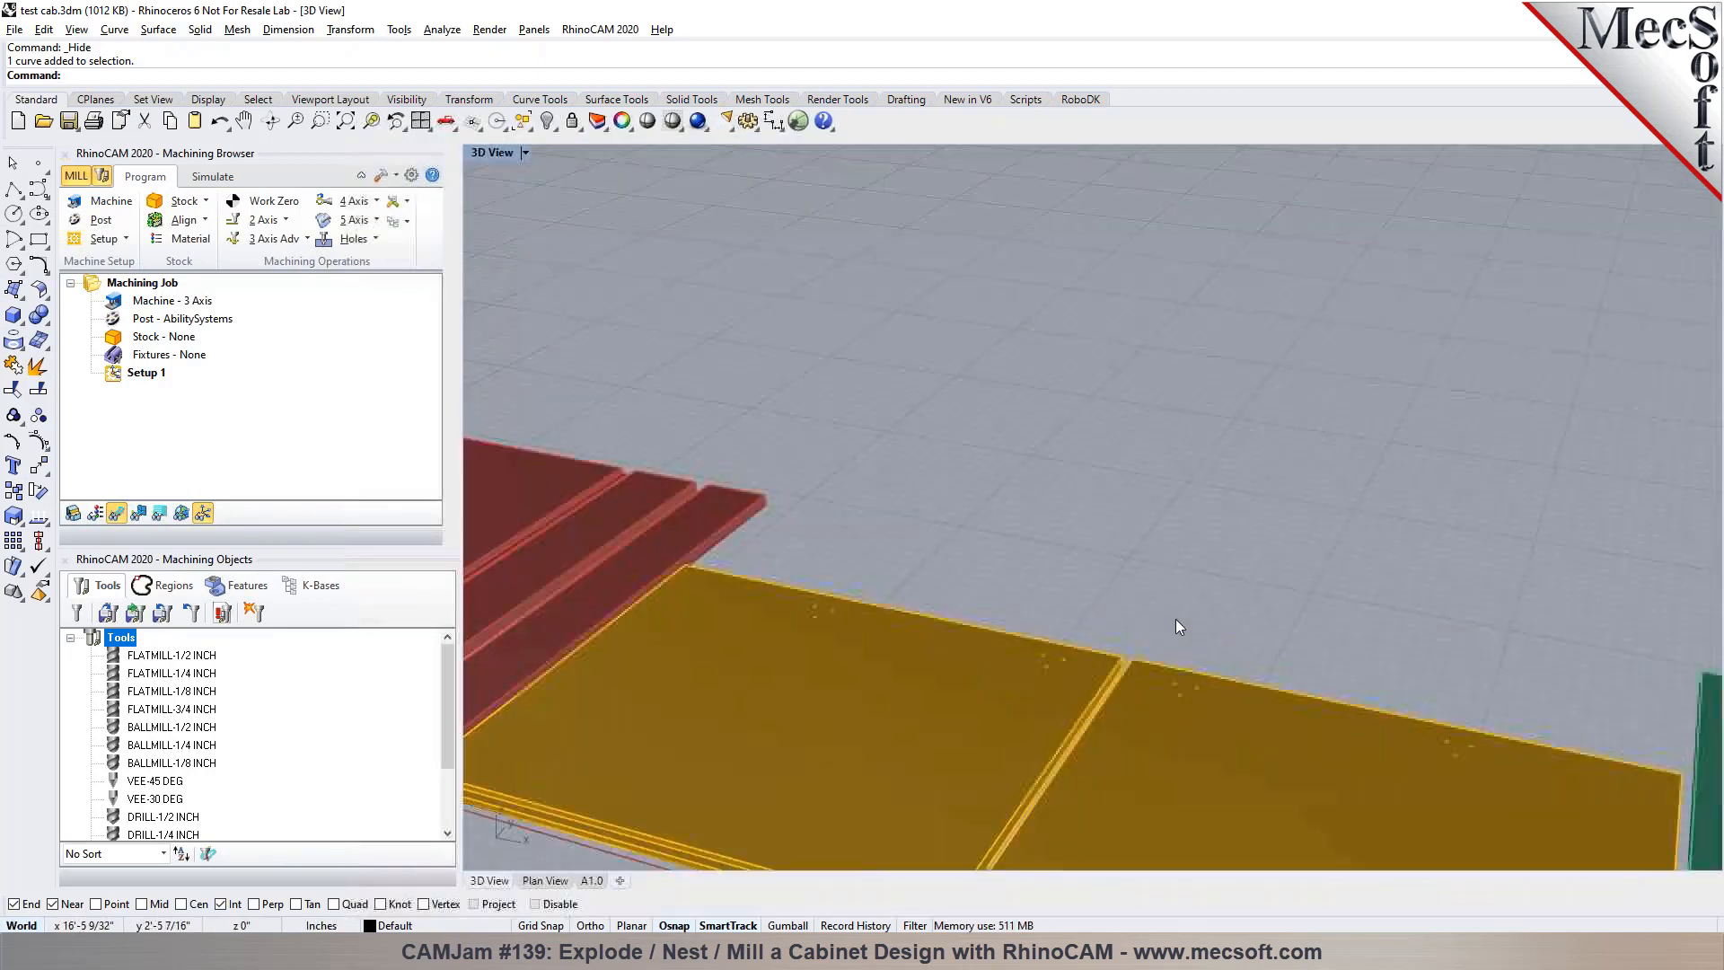
scroll(1027, 621, "up", 8)
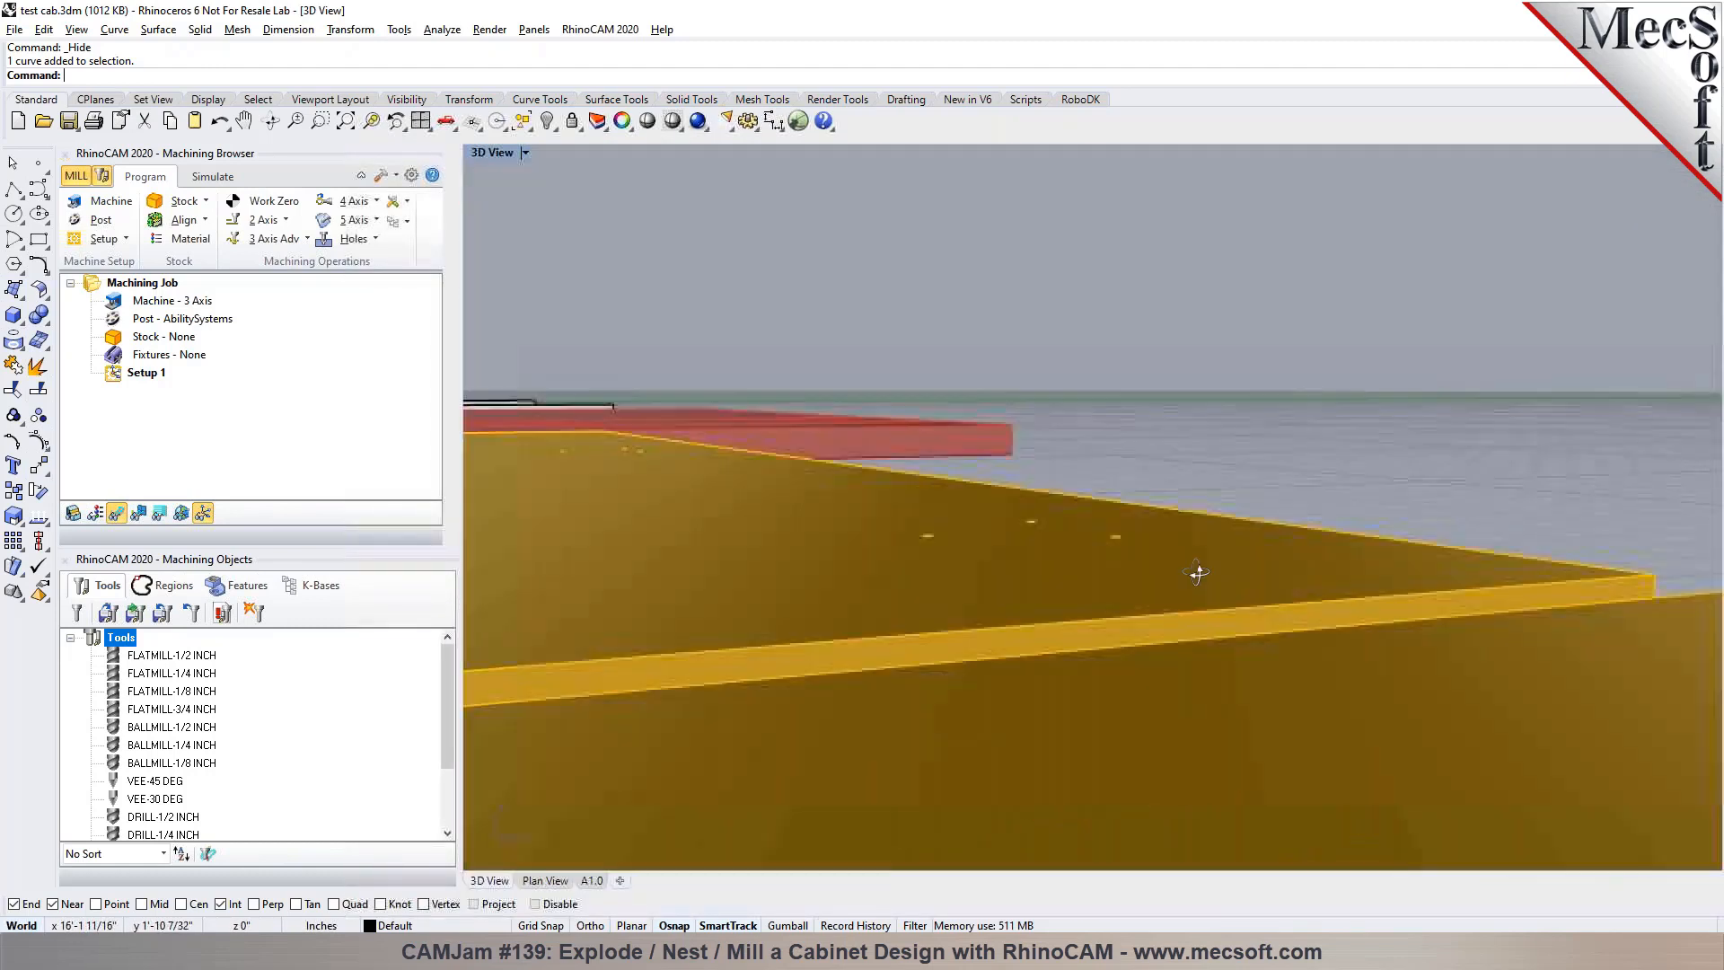
right_click_drag(1196, 572, 1273, 662)
scroll(1124, 523, "down", 15)
right_click_drag(962, 796, 1107, 391)
scroll(1085, 422, "up", 10)
right_click_drag(1101, 724, 862, 427)
scroll(665, 662, "up", 3)
scroll(731, 699, "down", 5)
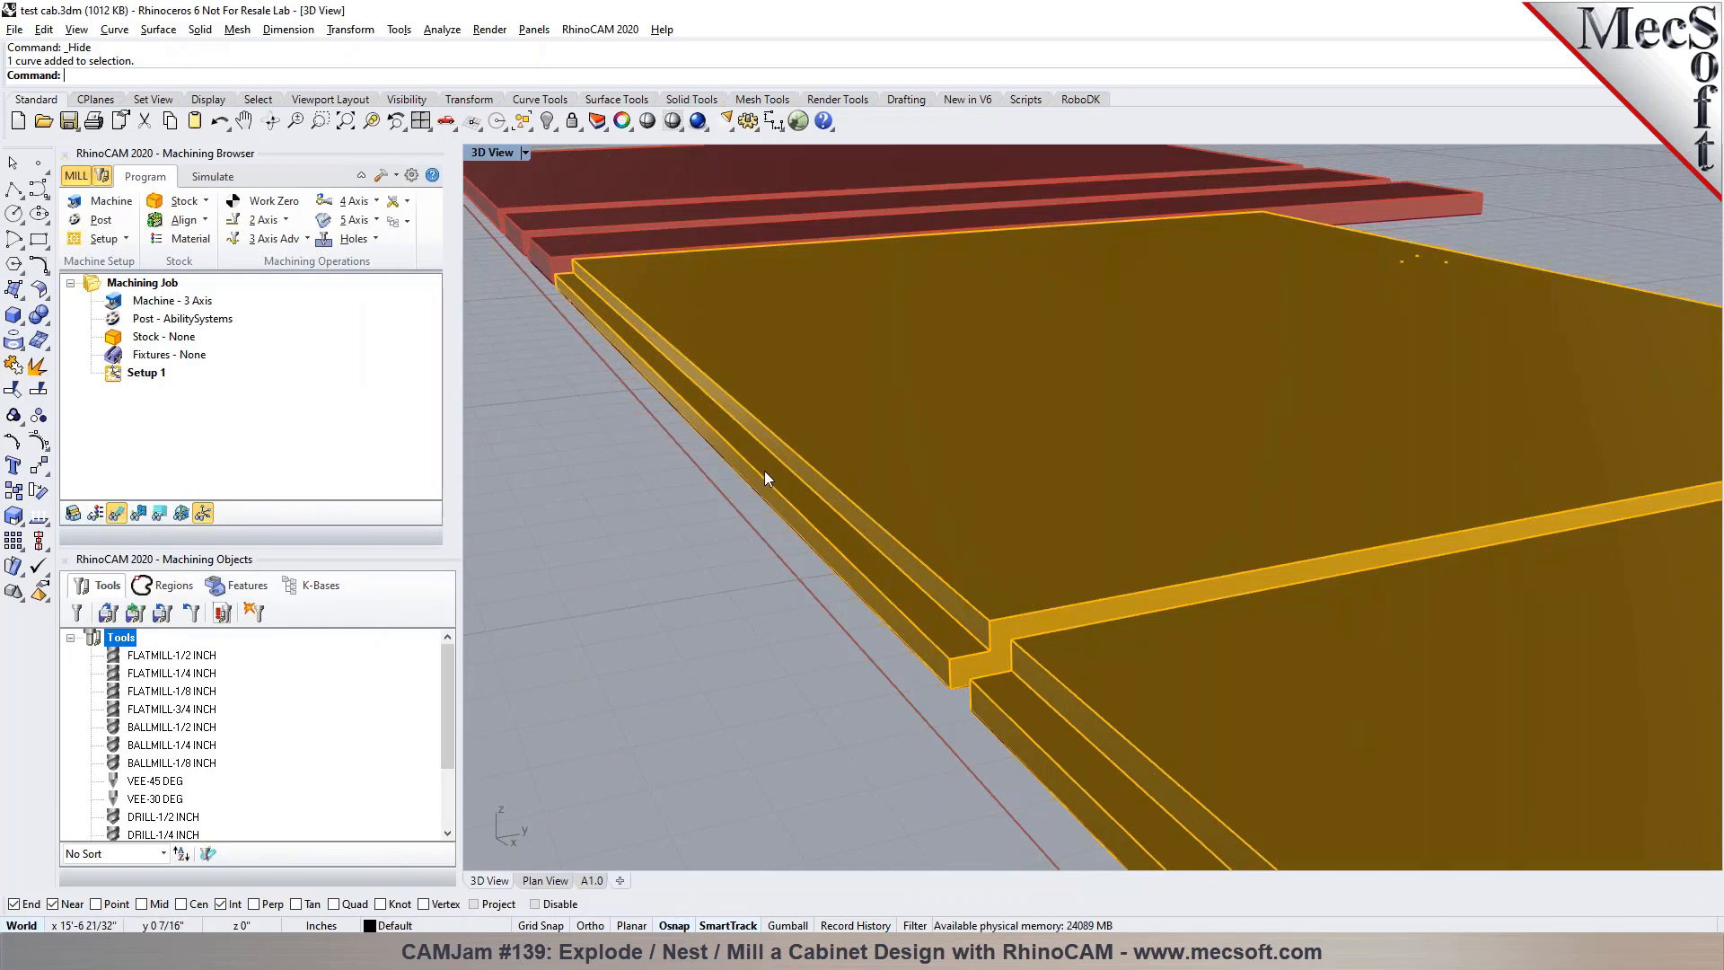
Undo the last hide to bring back the first door's 3D solid, and review the full row of components
scroll(1054, 498, "down", 3)
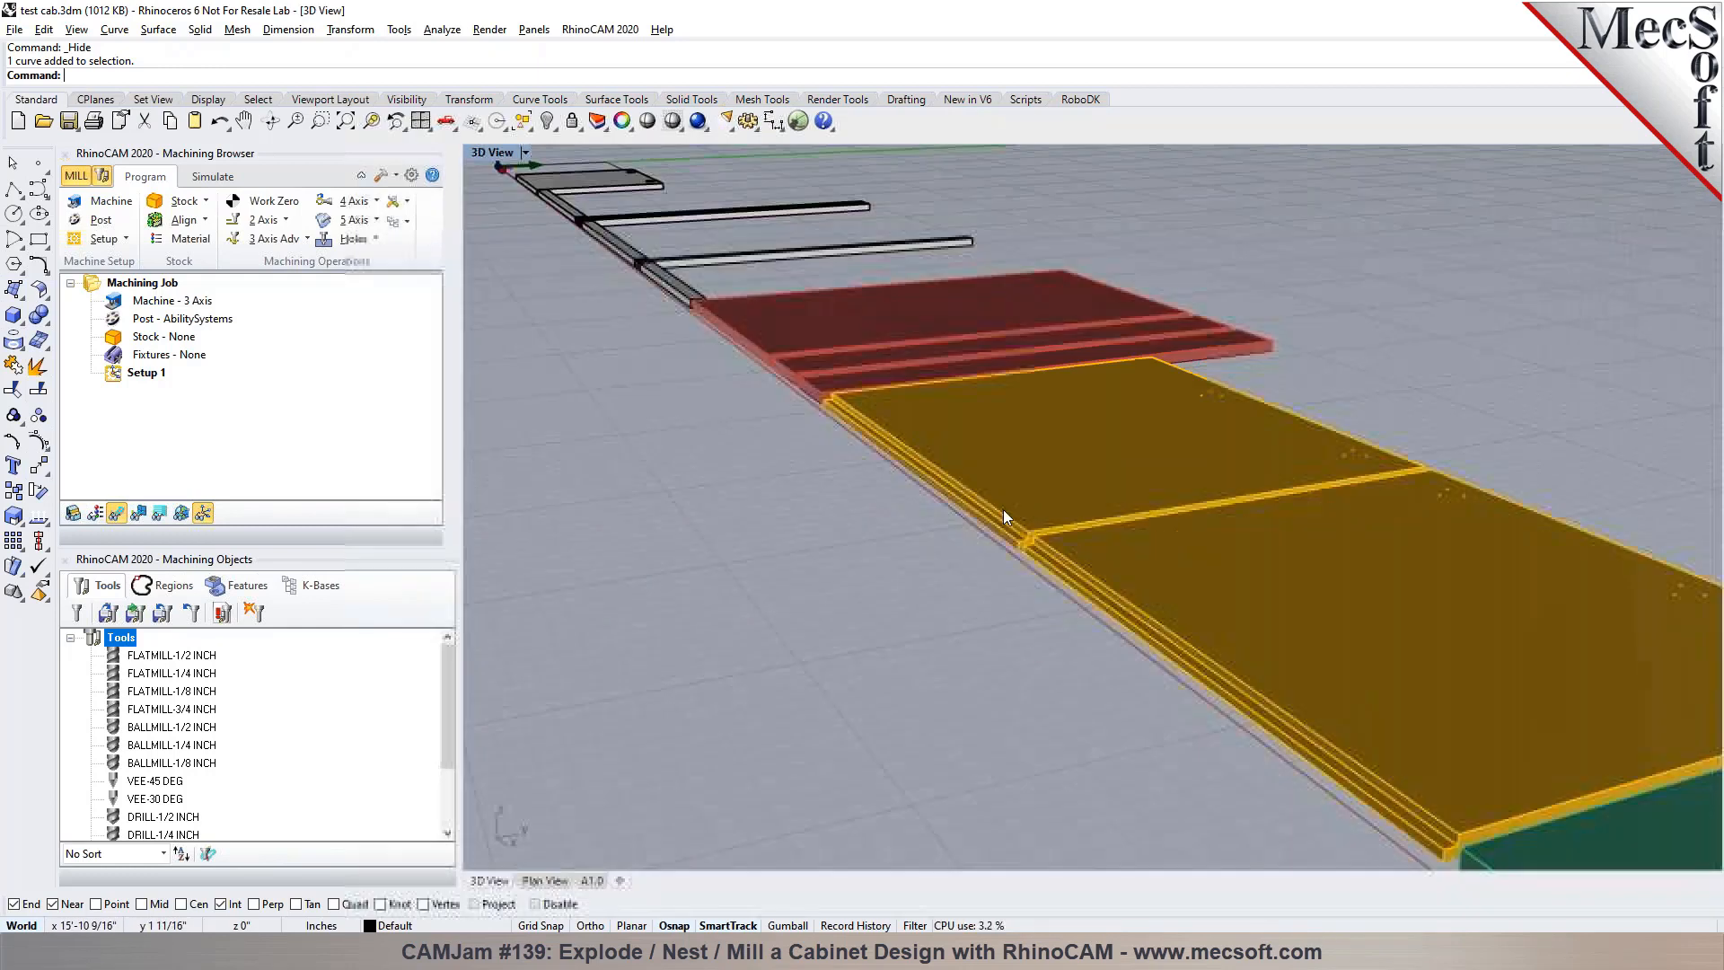
scroll(1115, 498, "down", 5)
right_click_drag(1063, 524, 1176, 564)
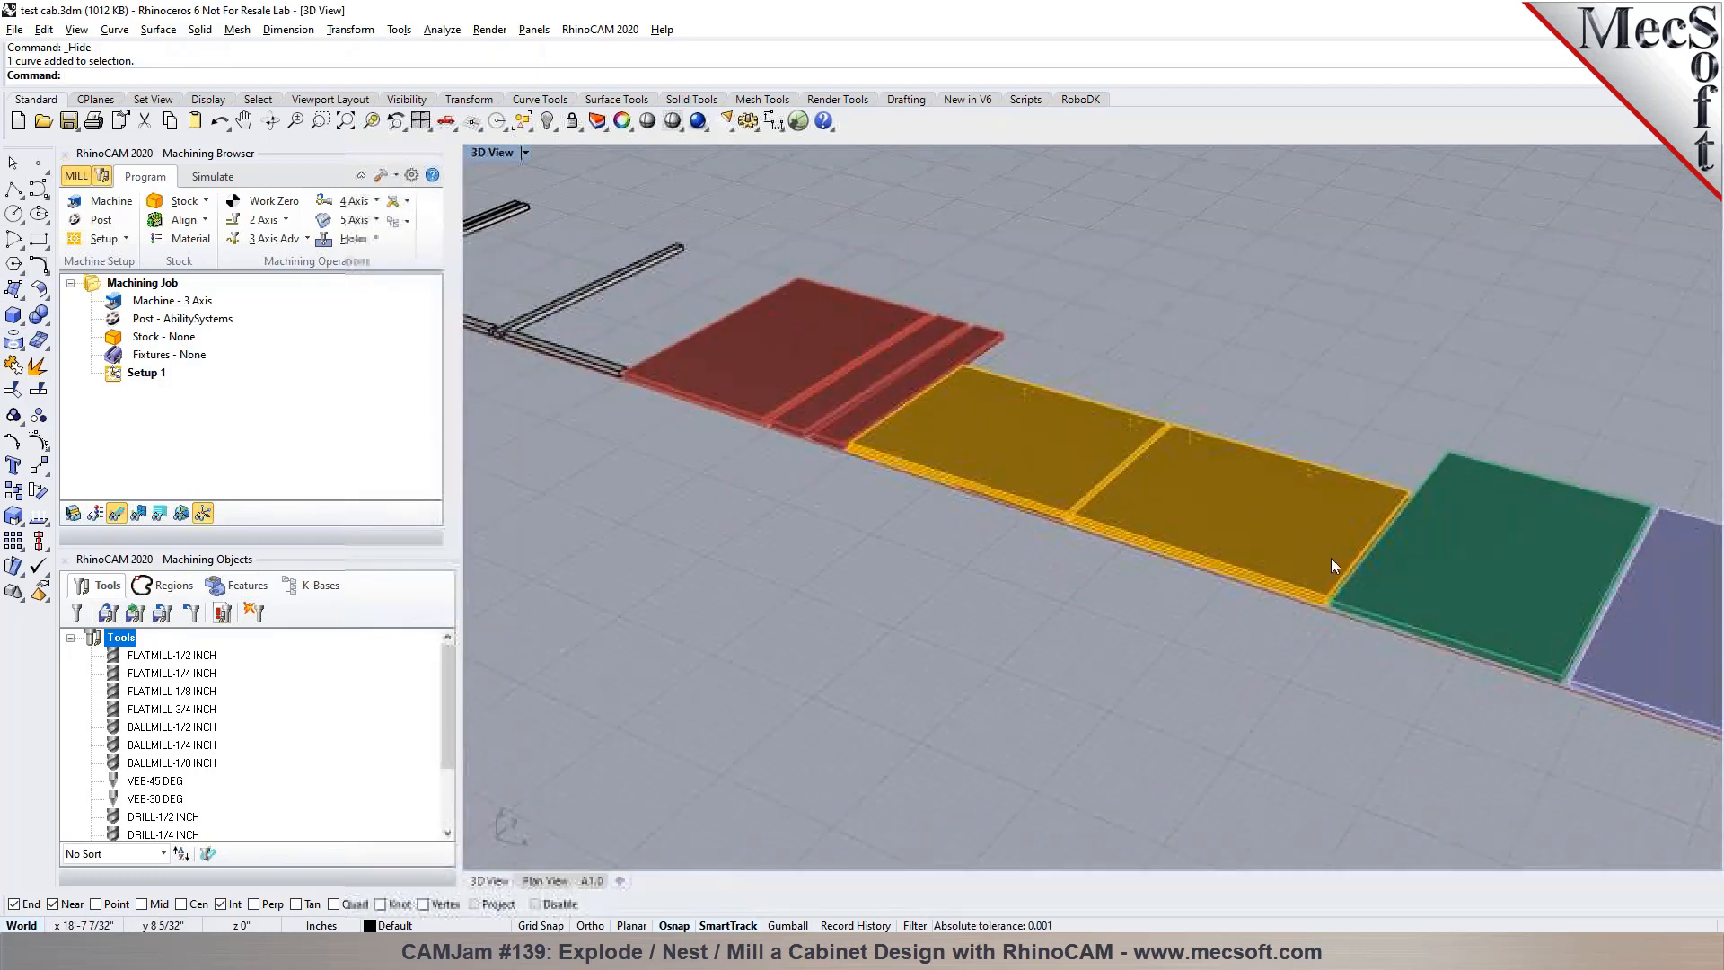
scroll(1329, 557, "down", 5)
scroll(714, 362, "up", 6)
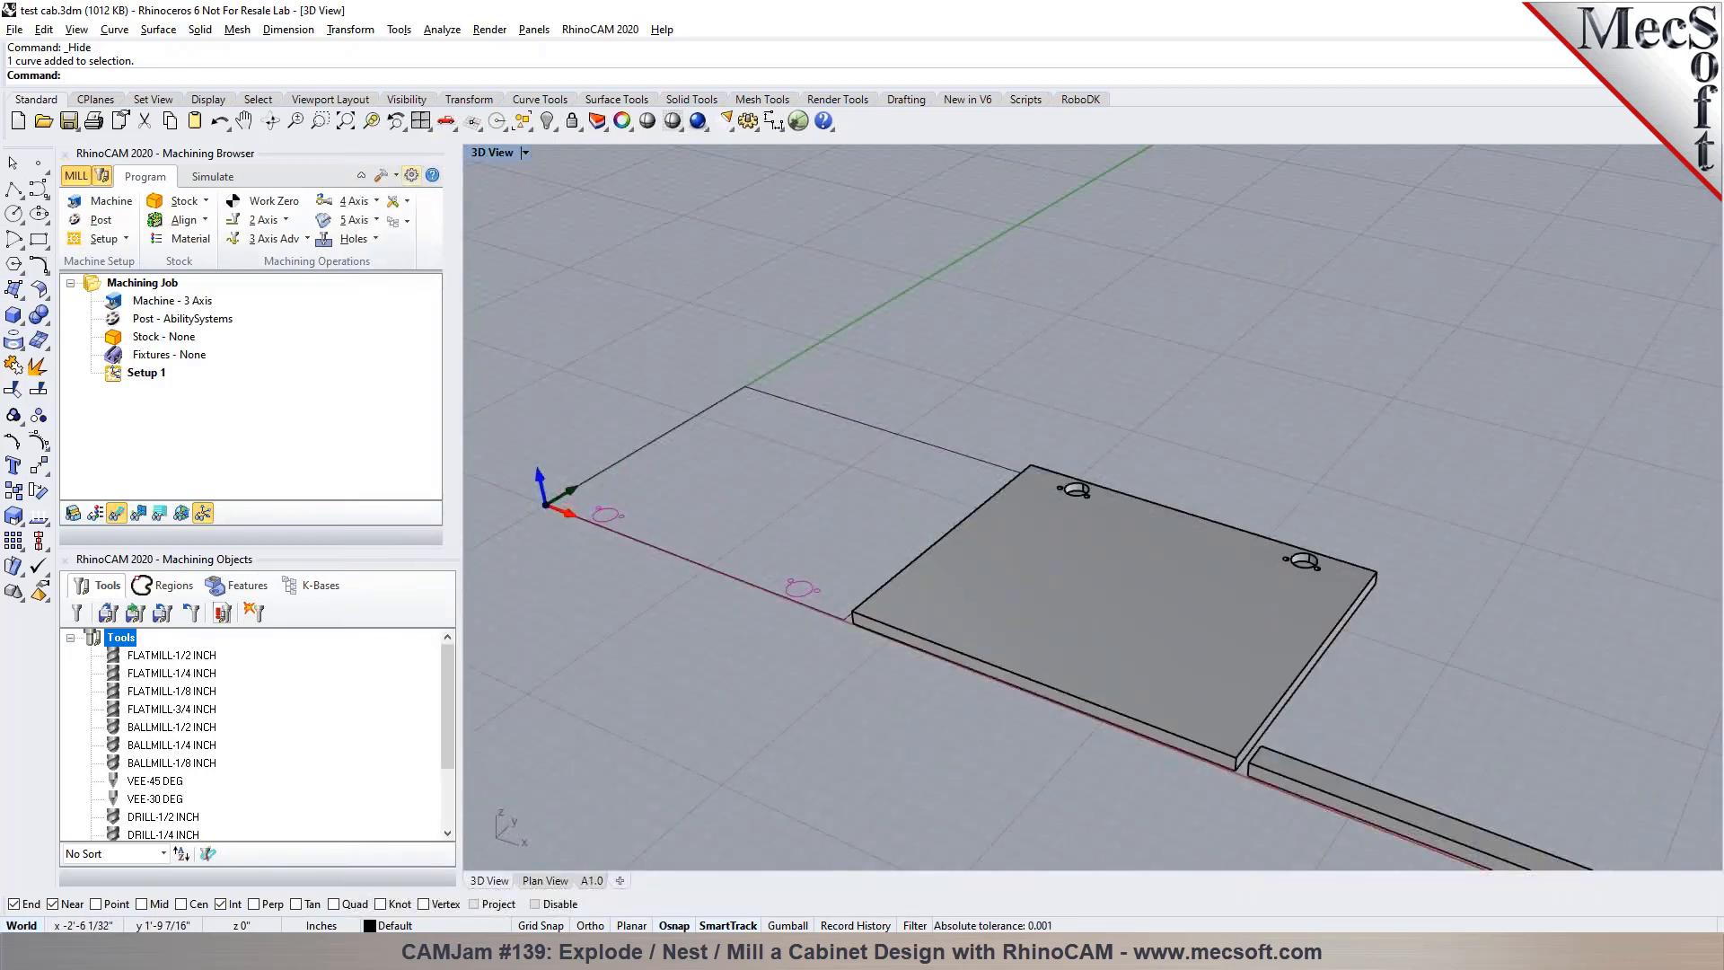
left_click(219, 120)
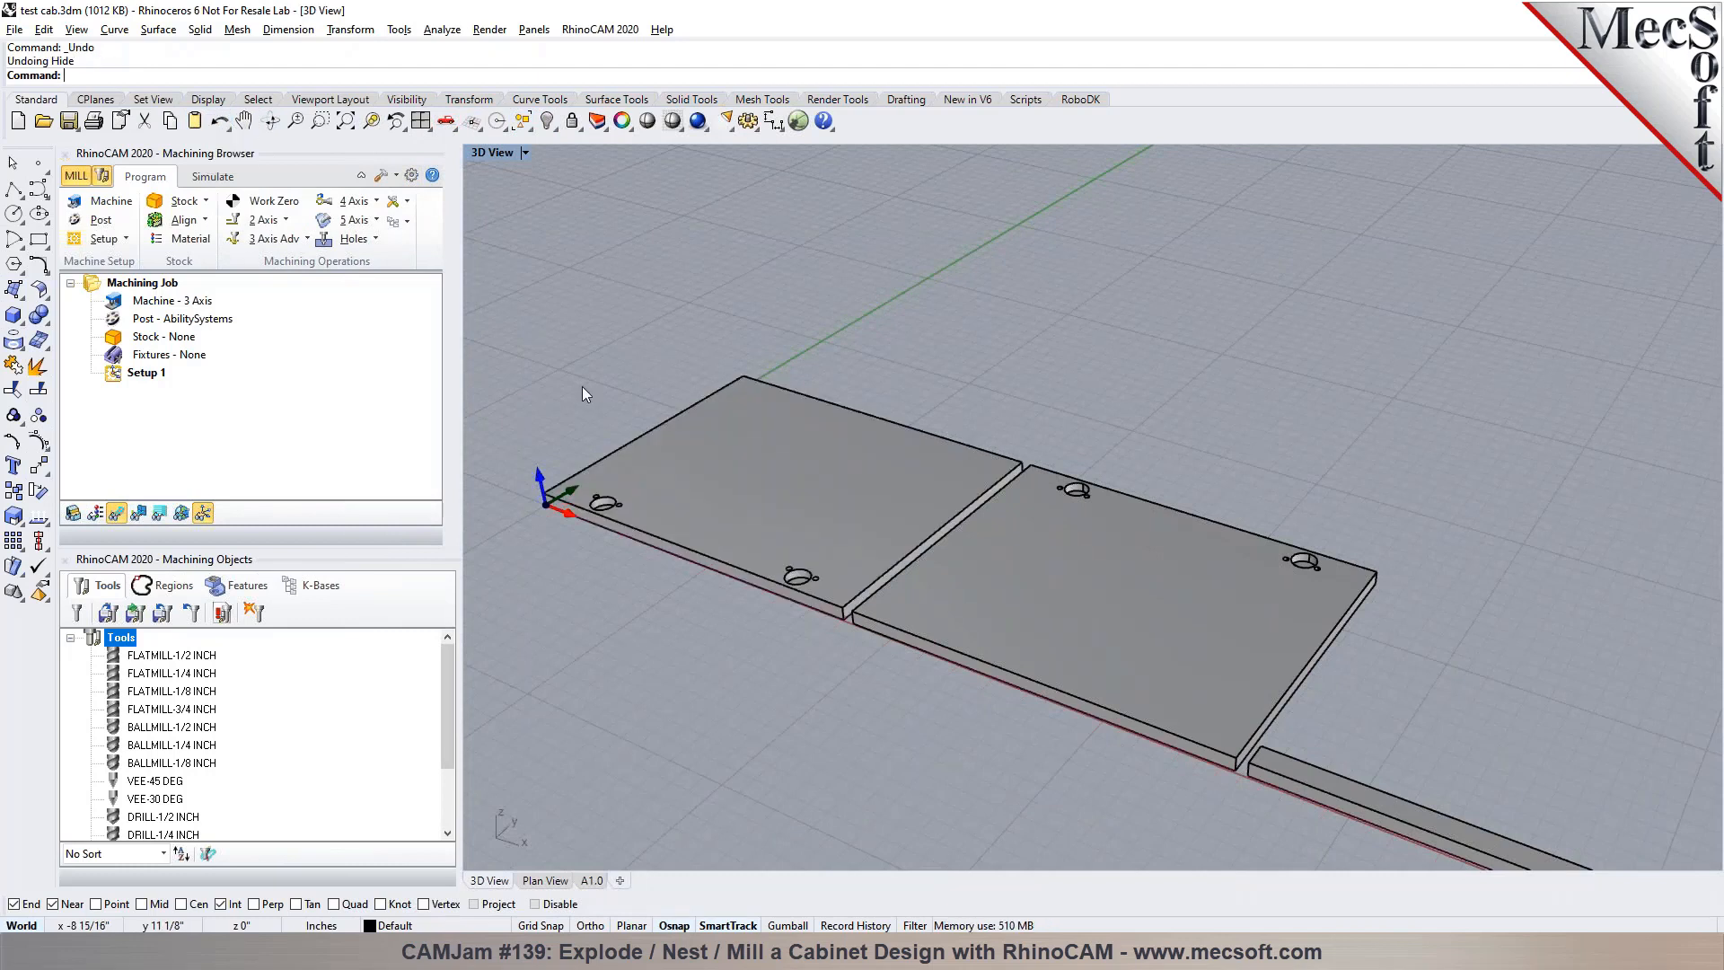
scroll(611, 373, "down", 5)
scroll(612, 372, "down", 1)
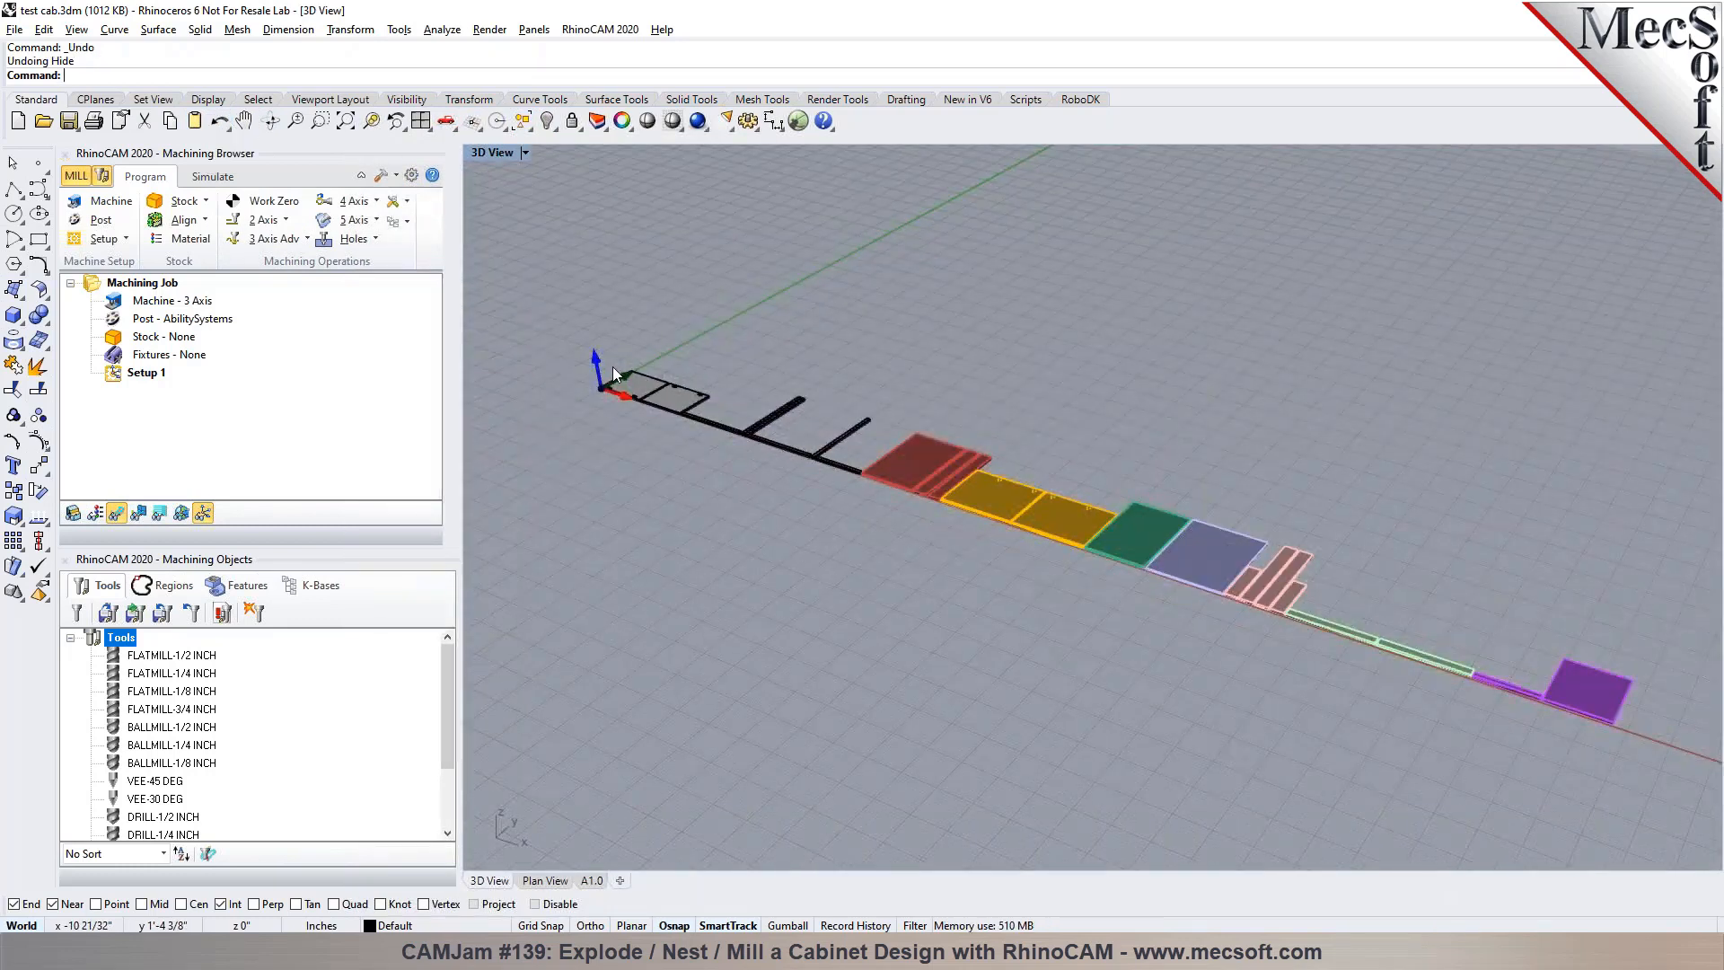
right_click_drag(620, 359, 659, 412)
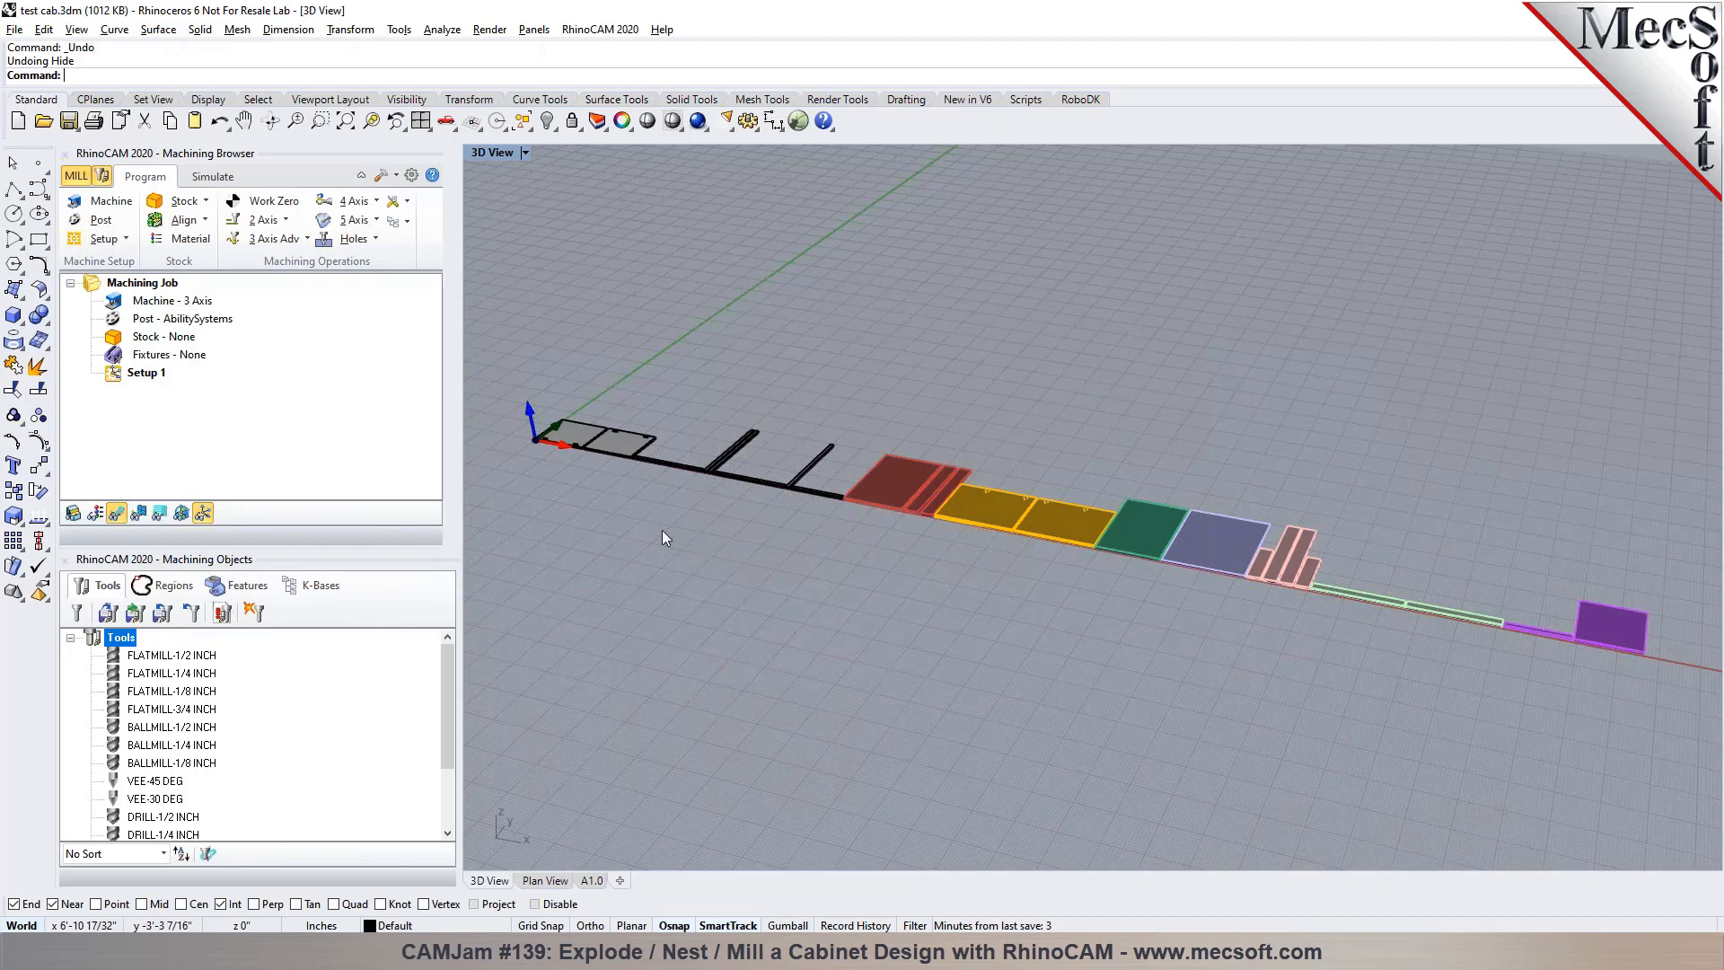
Open the RhinoCAM NEST module and switch the four-viewport layout to a maximized Top view
left_click(567, 34)
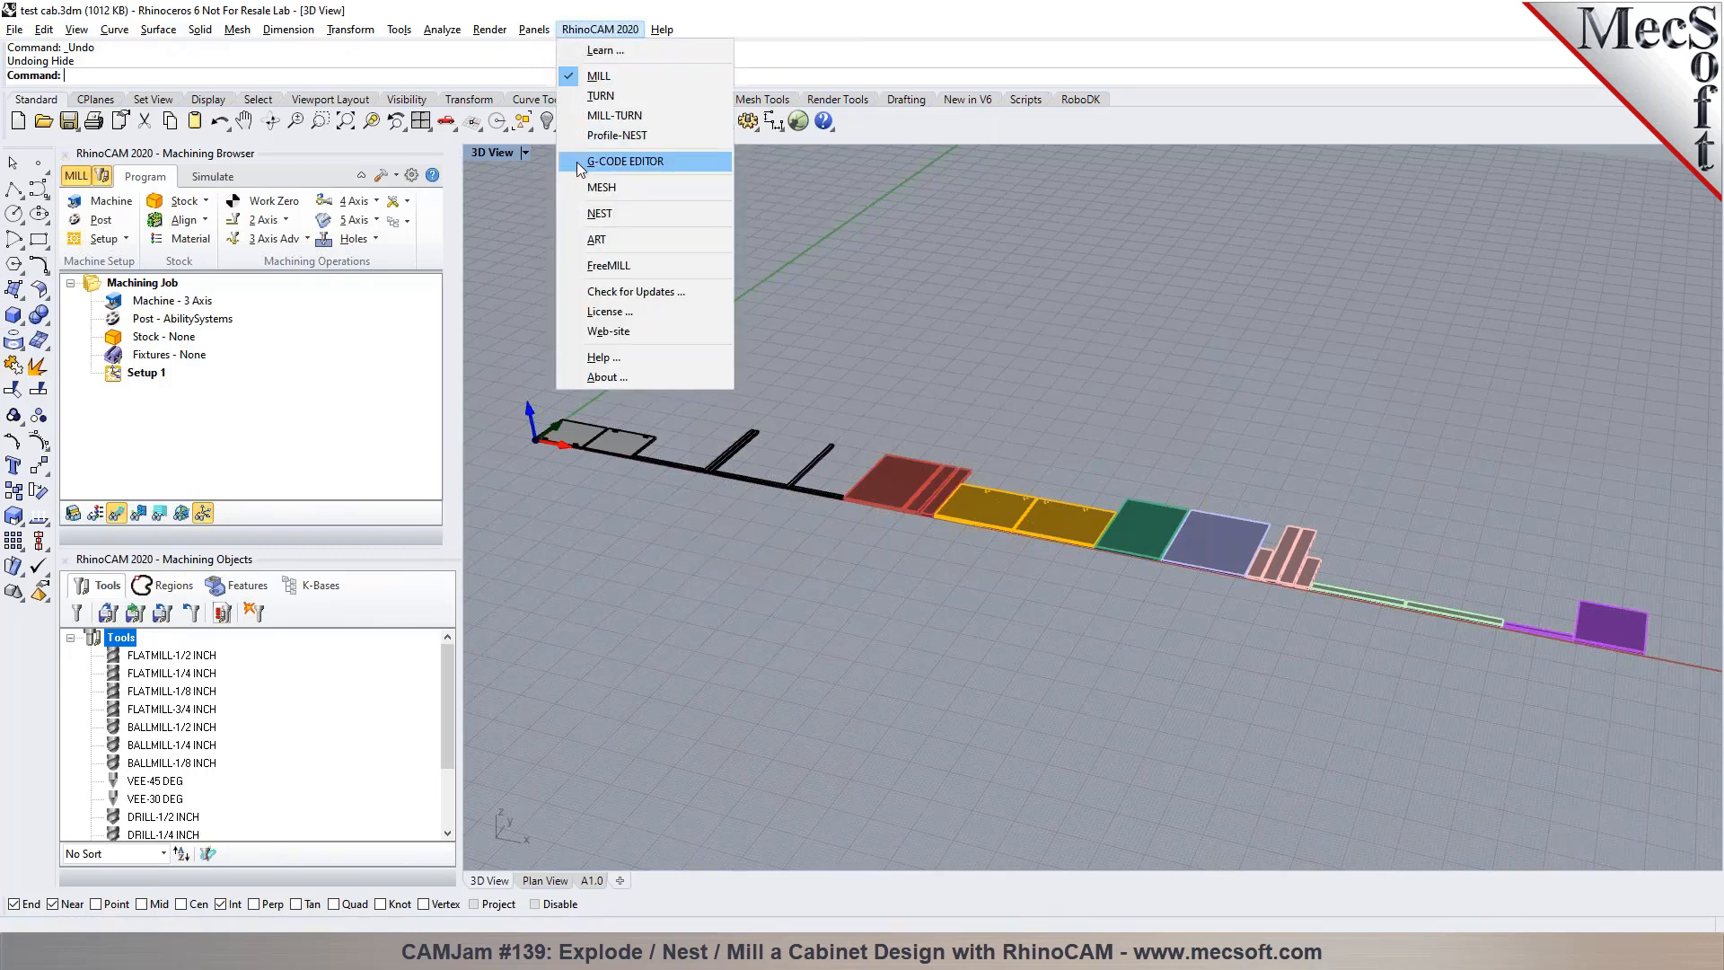
left_click(580, 216)
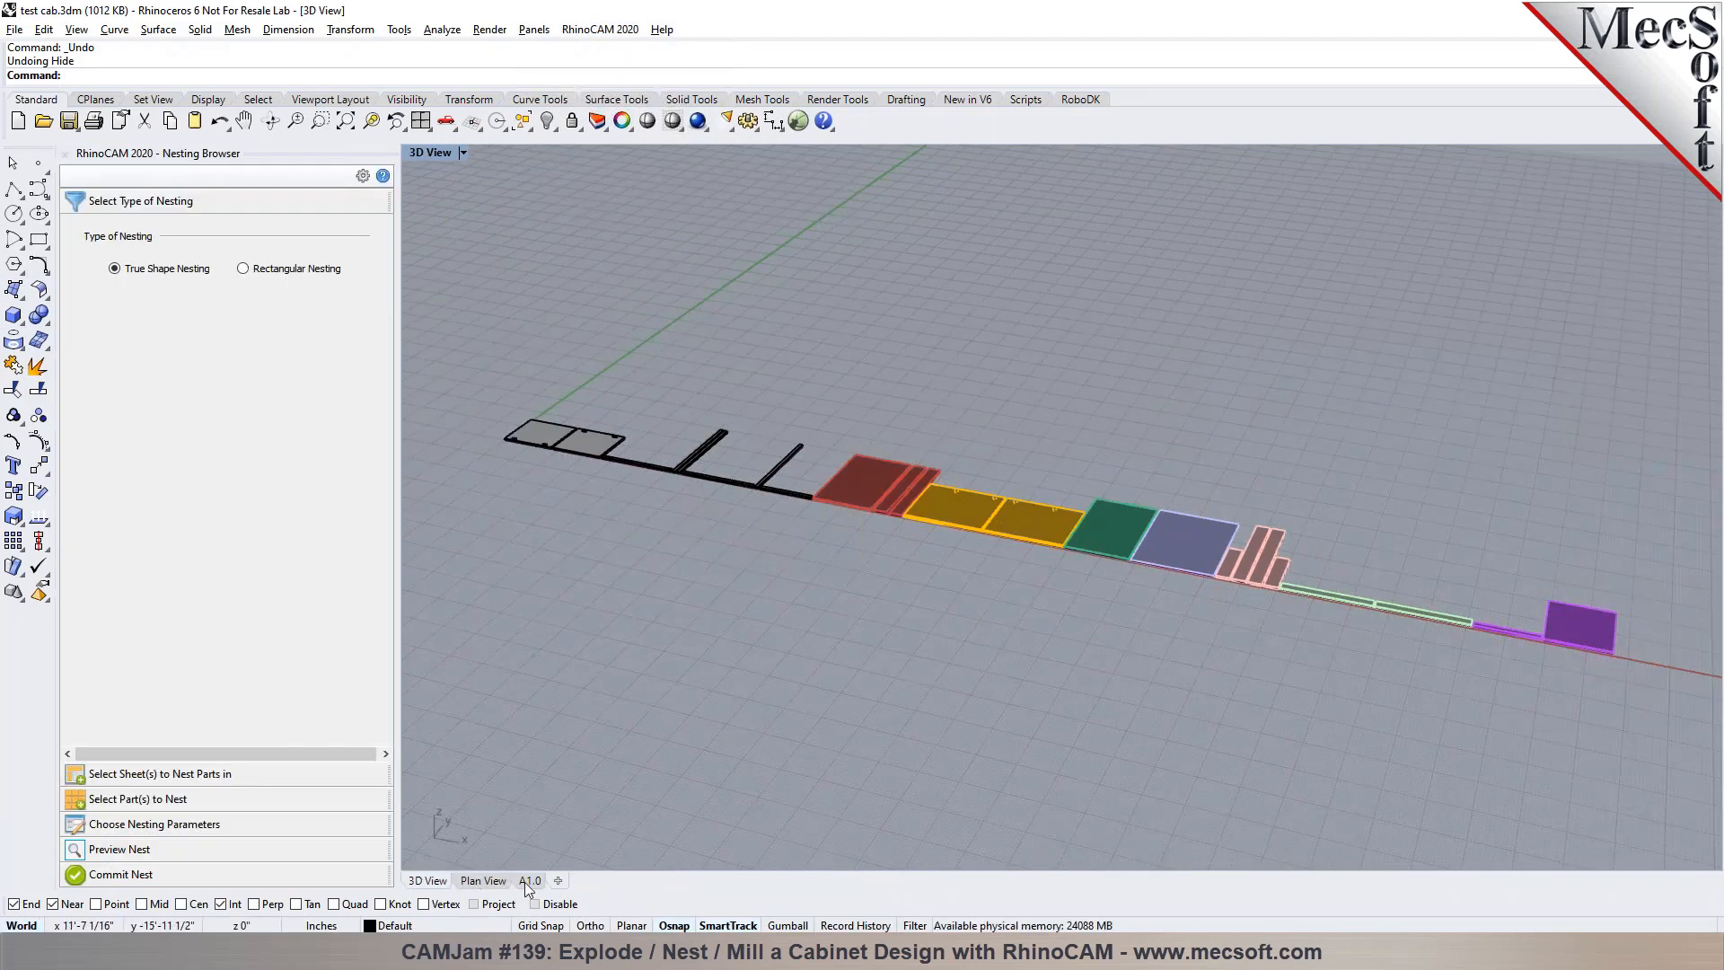
left_click(420, 121)
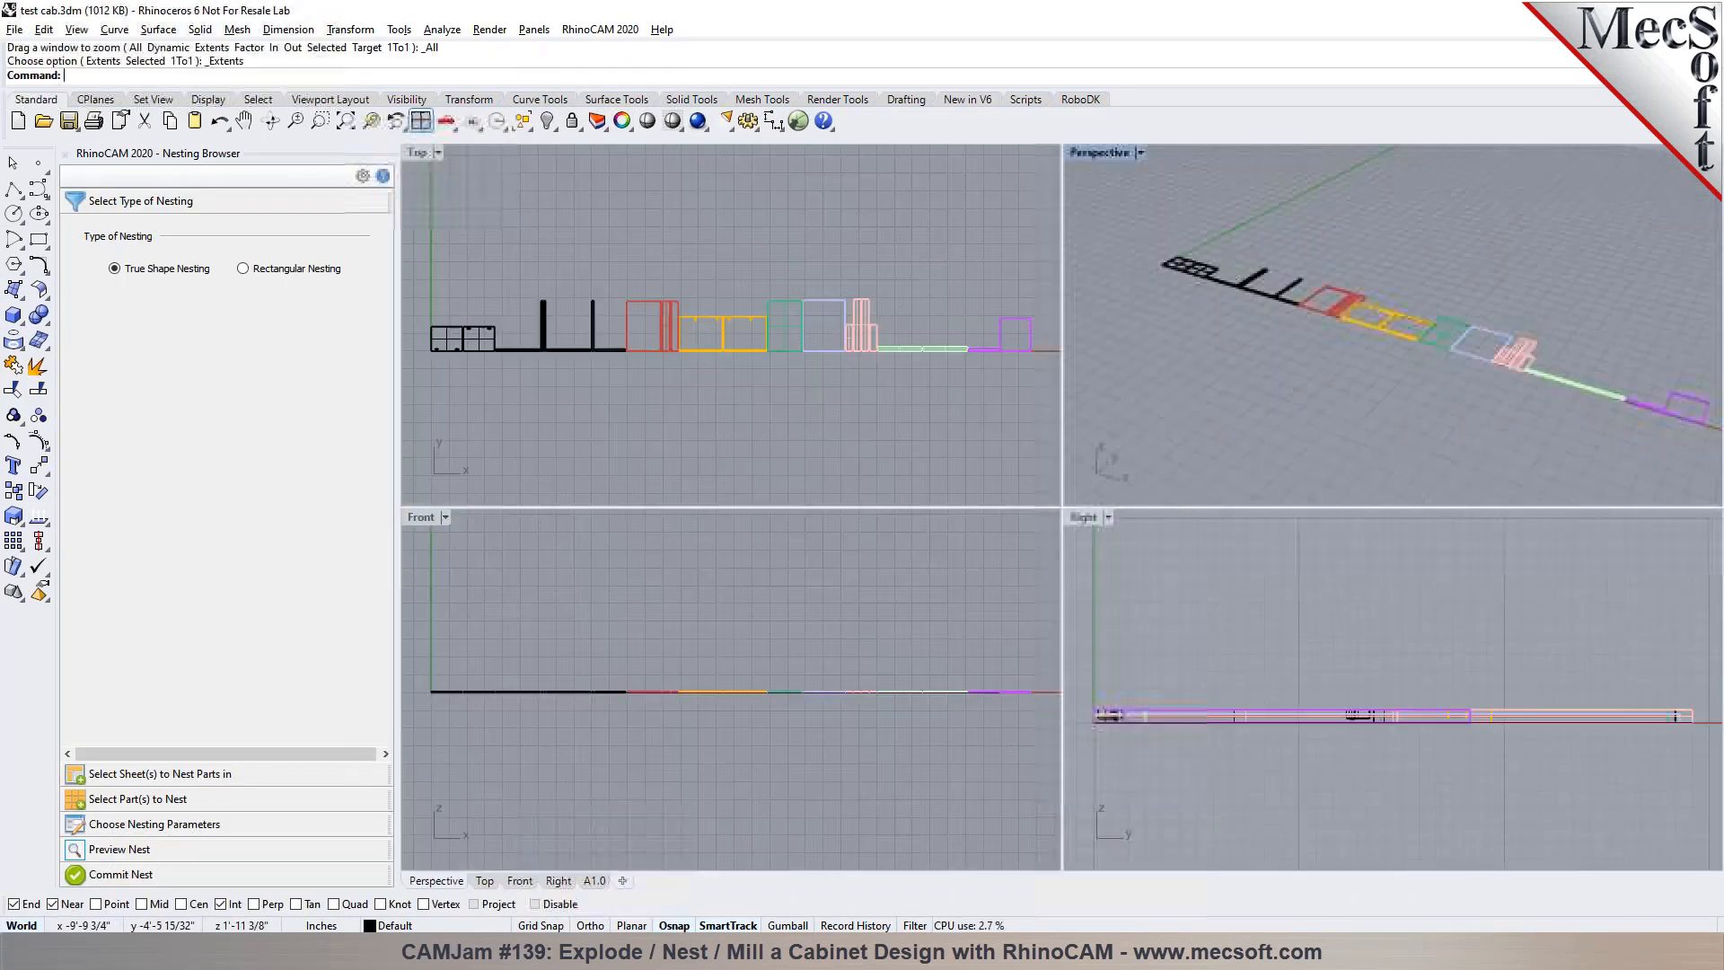
double_click(419, 155)
scroll(803, 381, "down", 3)
scroll(710, 381, "up", 1)
Select the whole row of exploded components and move it straight down below the X axis using the gumball
left_click_drag(558, 390, 1469, 584)
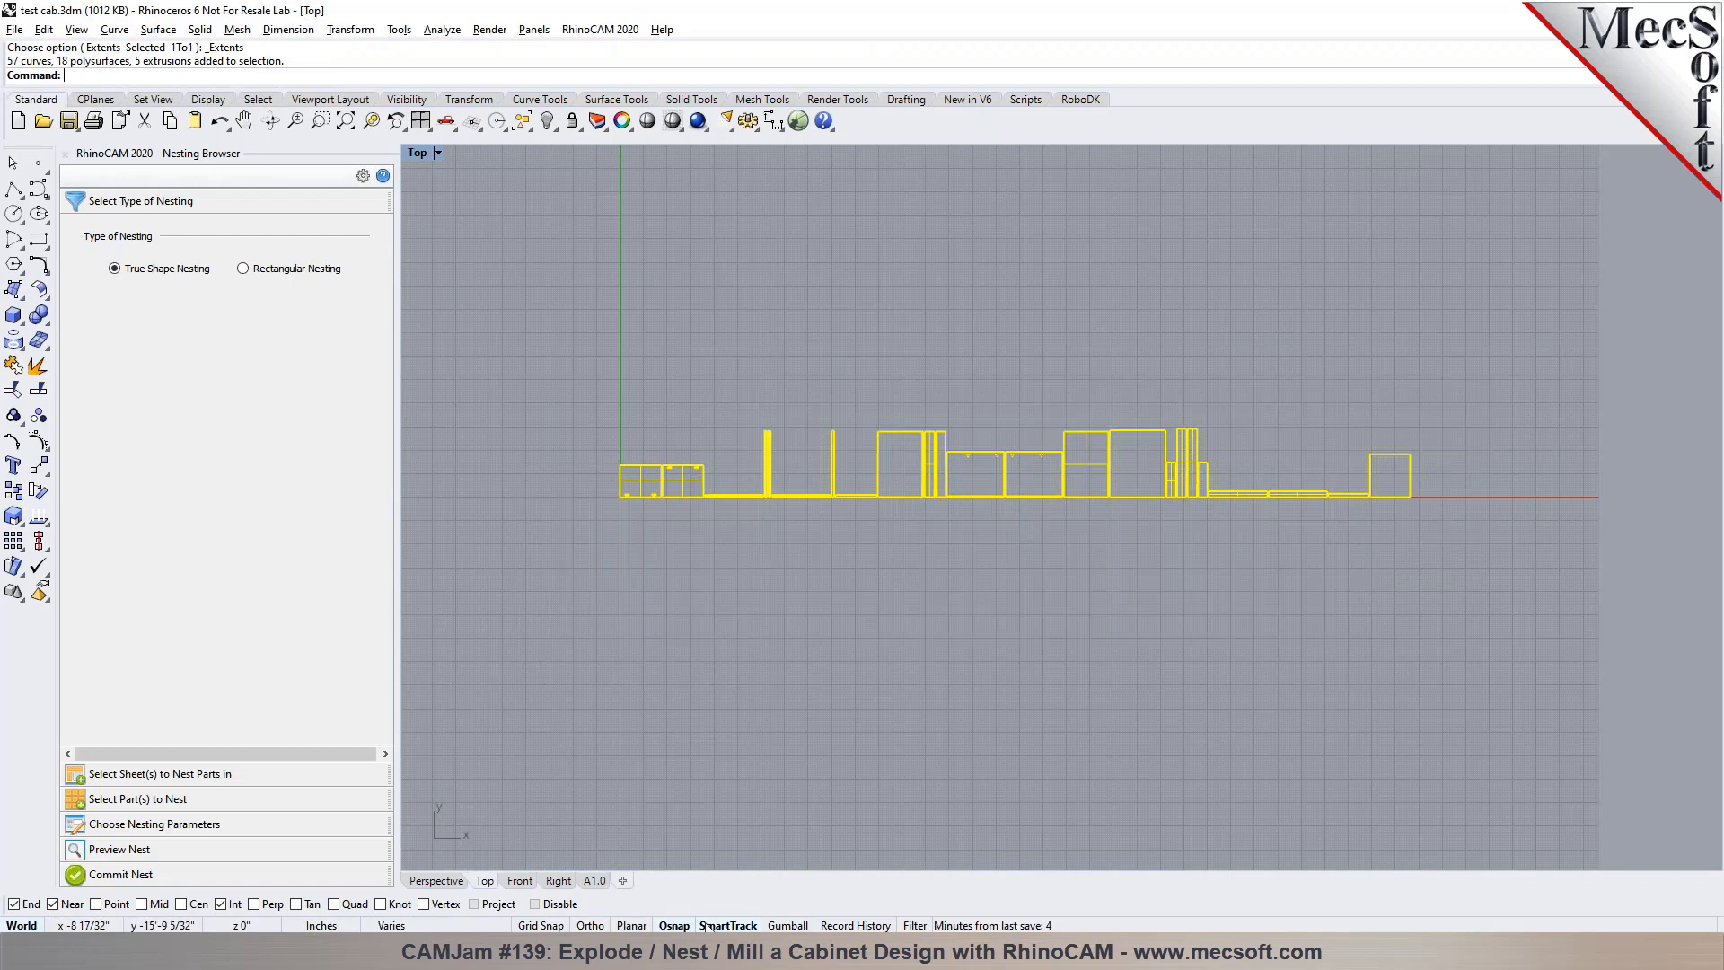
left_click(779, 925)
left_click_drag(1016, 388, 1012, 482)
left_click(832, 386)
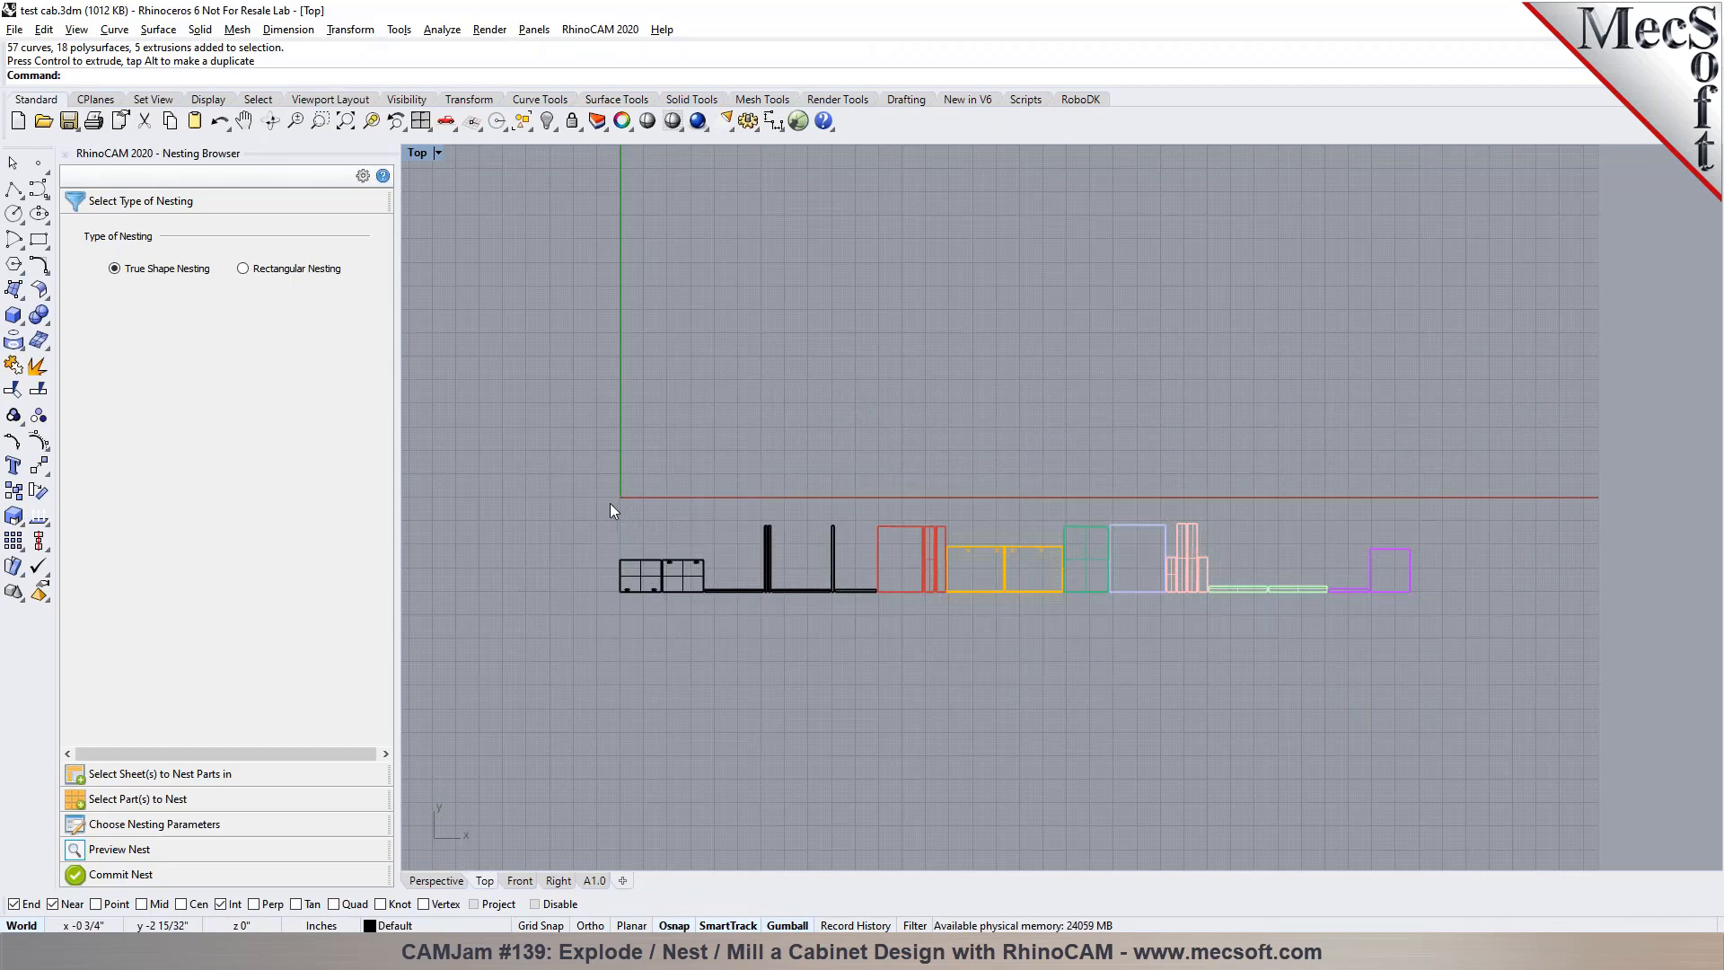
Draw a 48 by 96 inch rectangle with its first corner at the origin, and open the nesting sheet selection
left_click(39, 240)
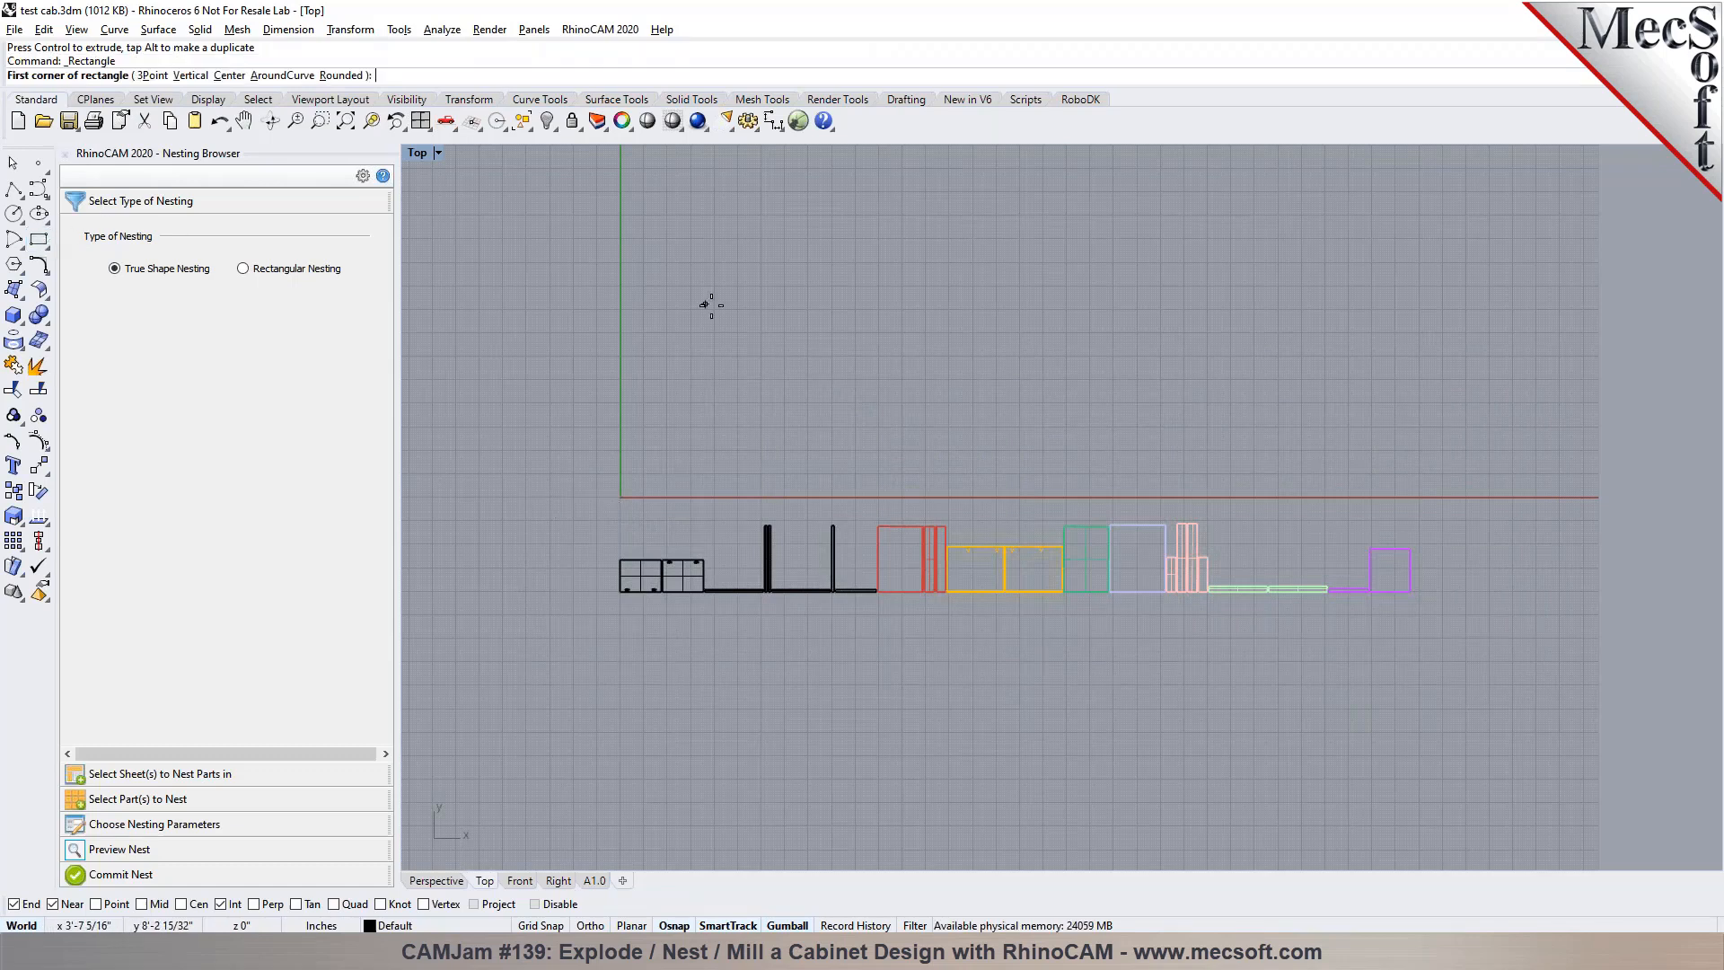
type("0")
key("Return")
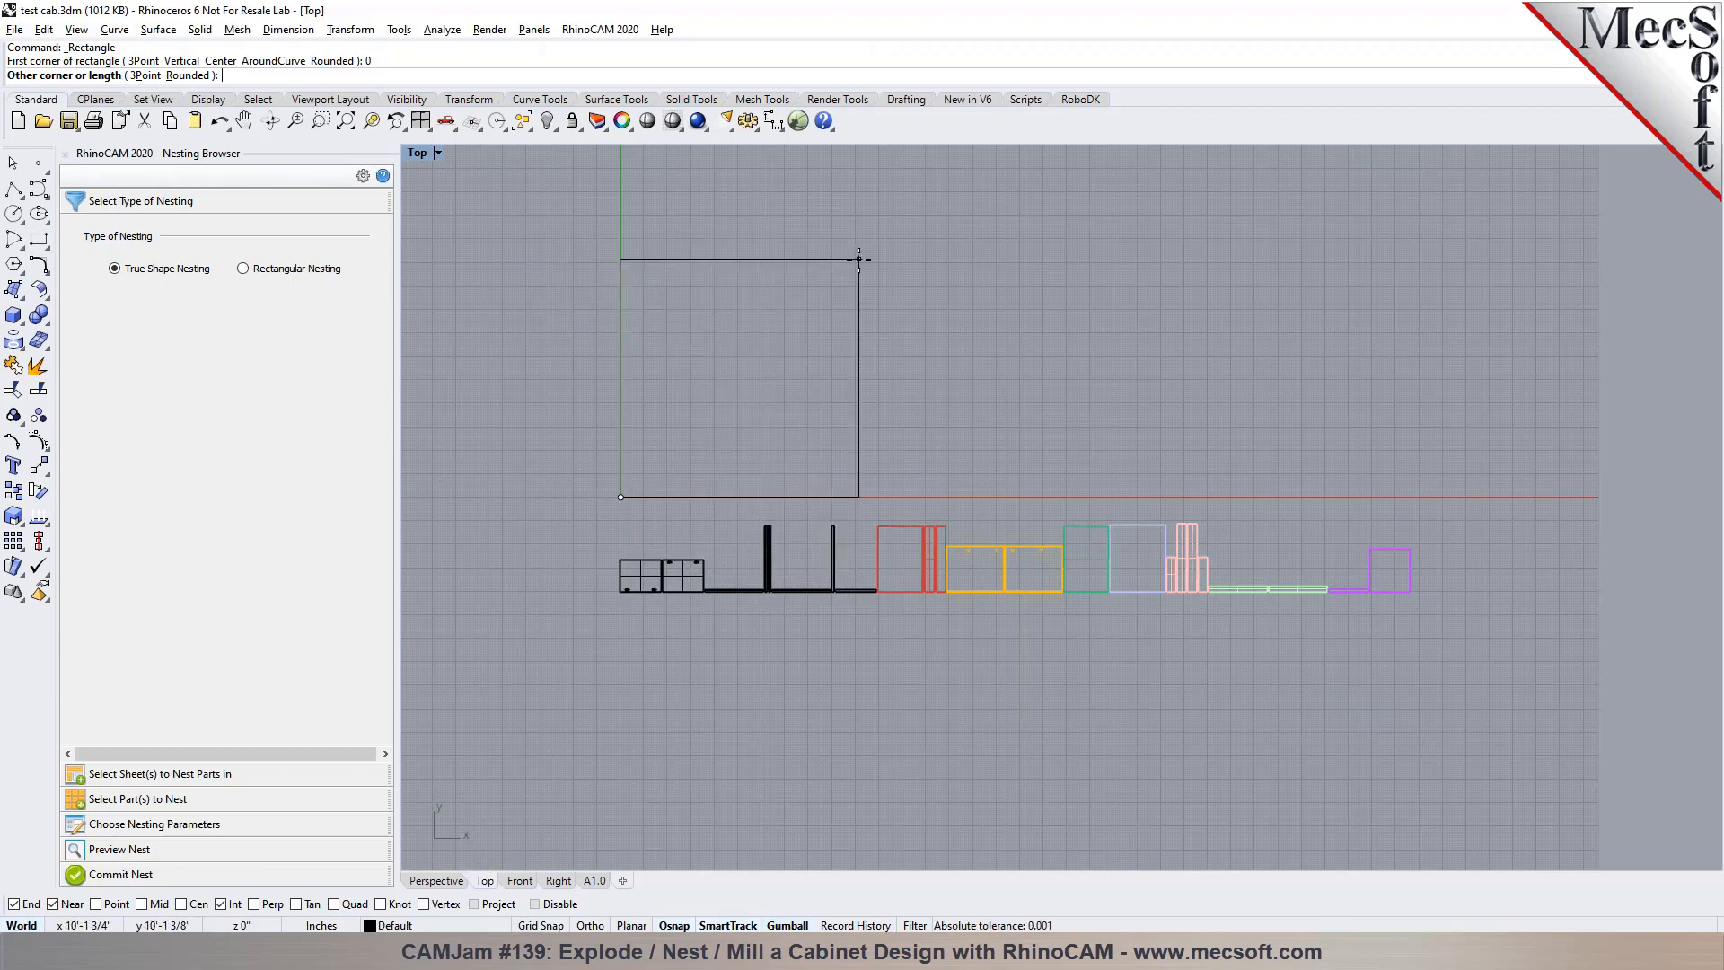
type("48")
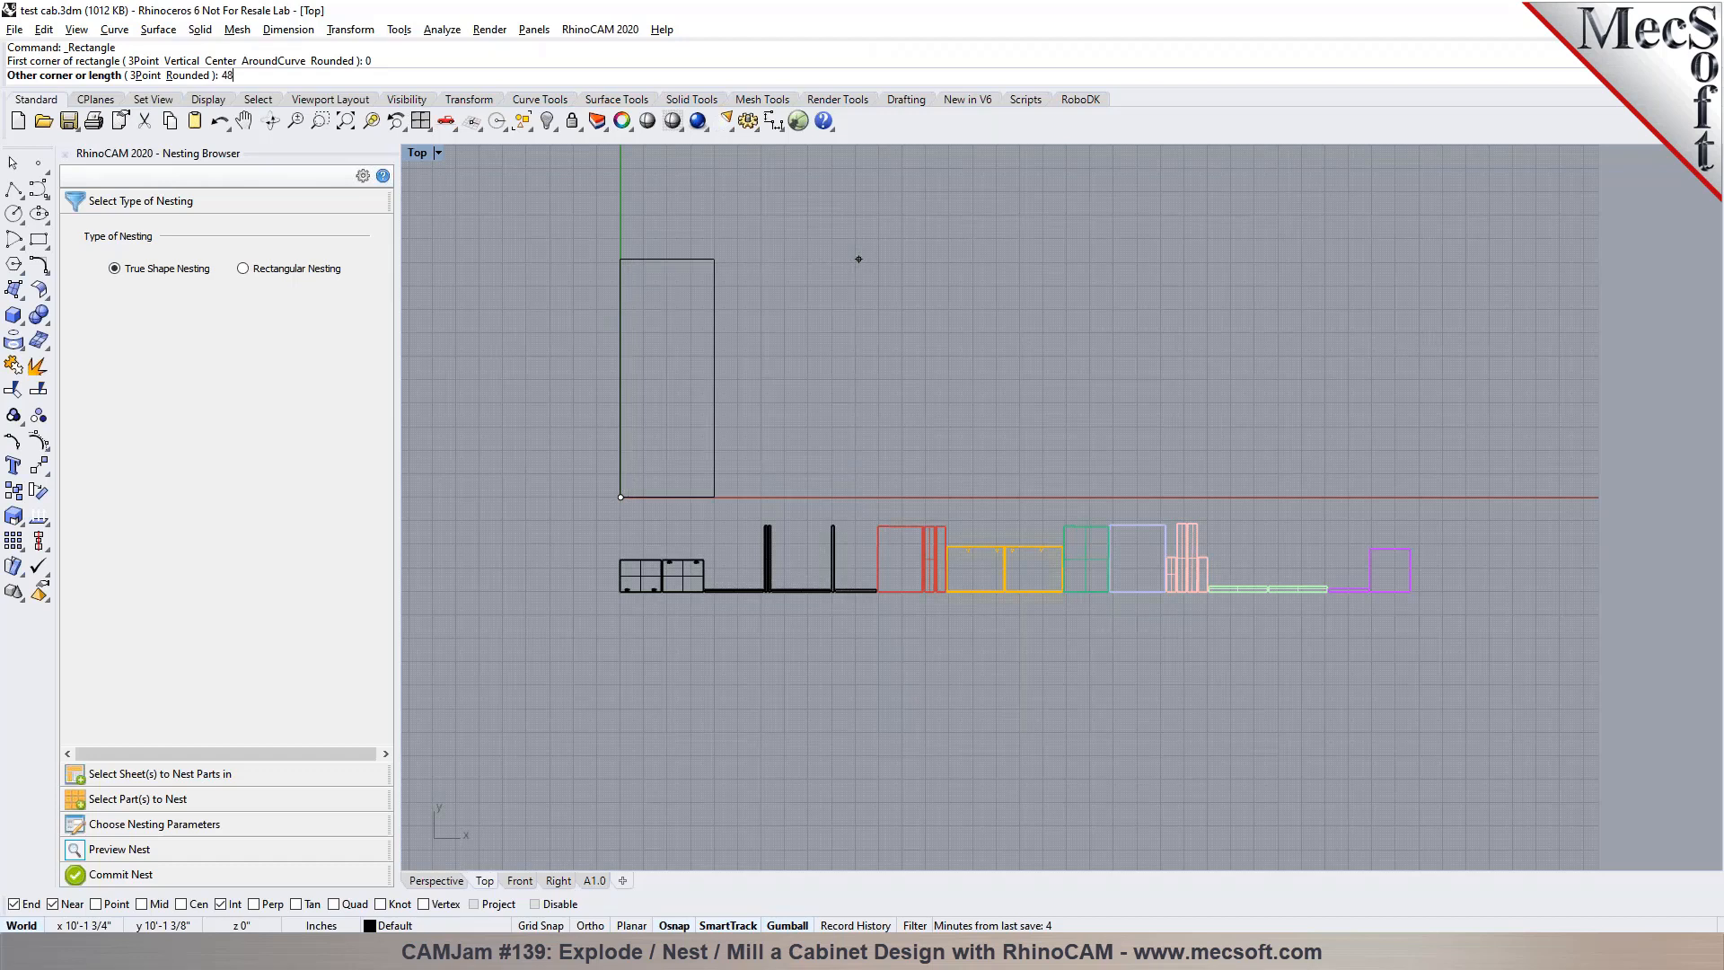
key("Return")
type("96")
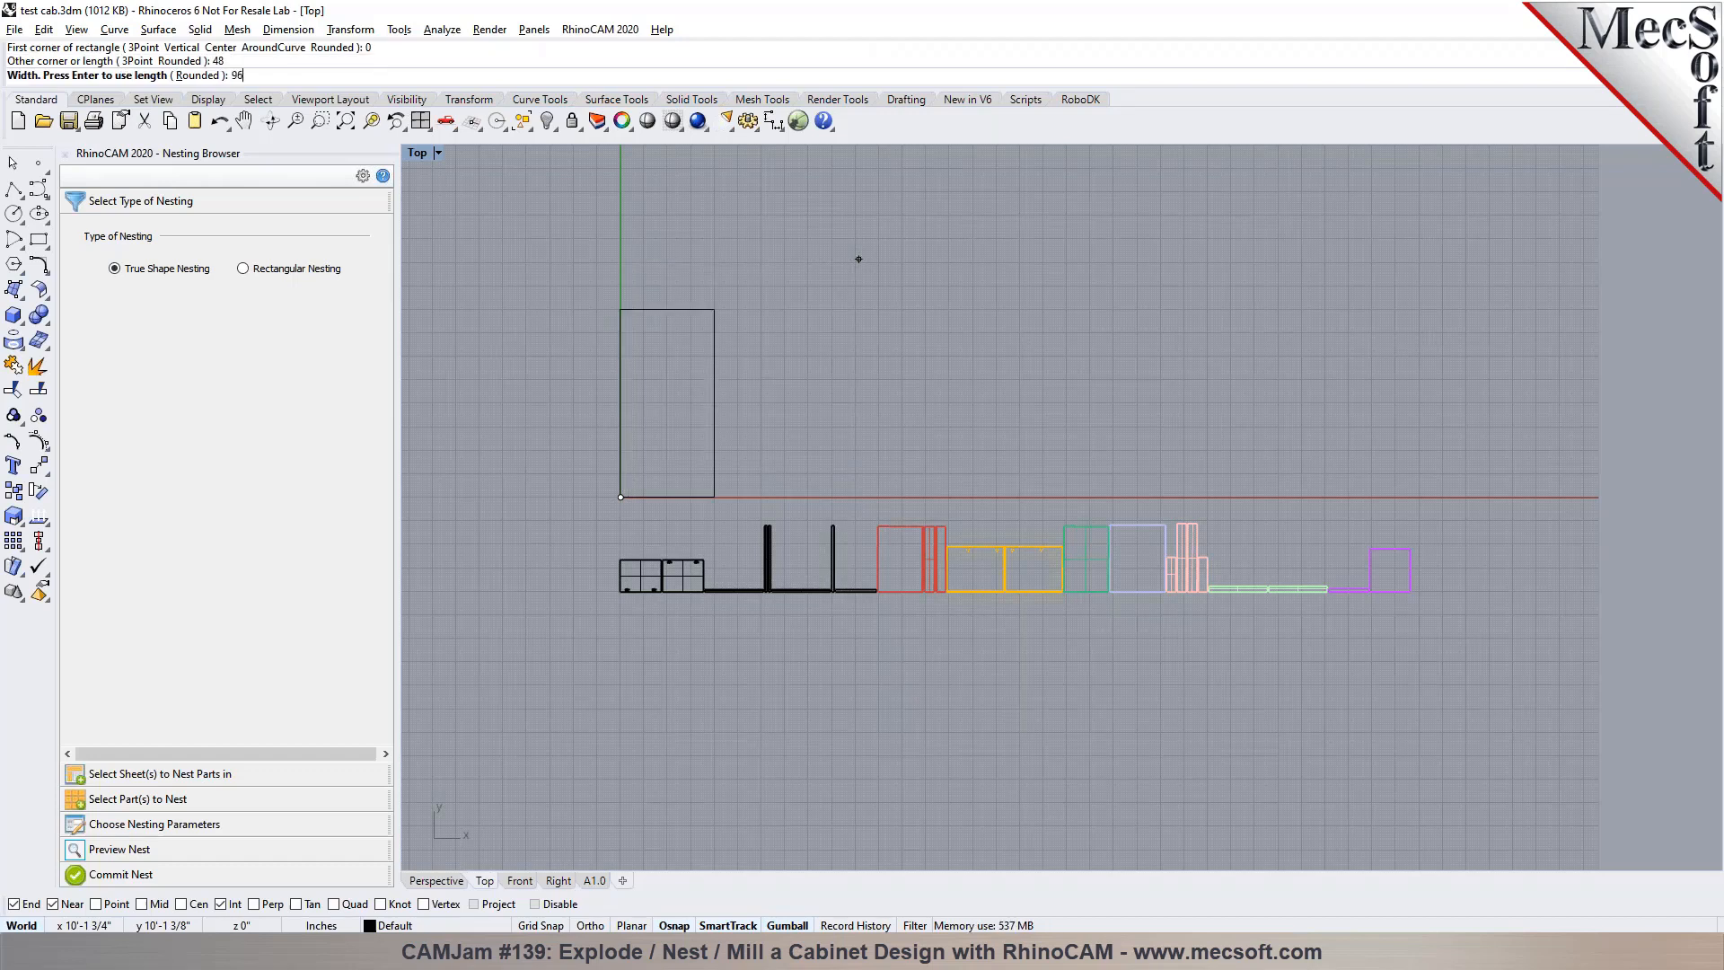
key("Return")
scroll(637, 379, "up", 2)
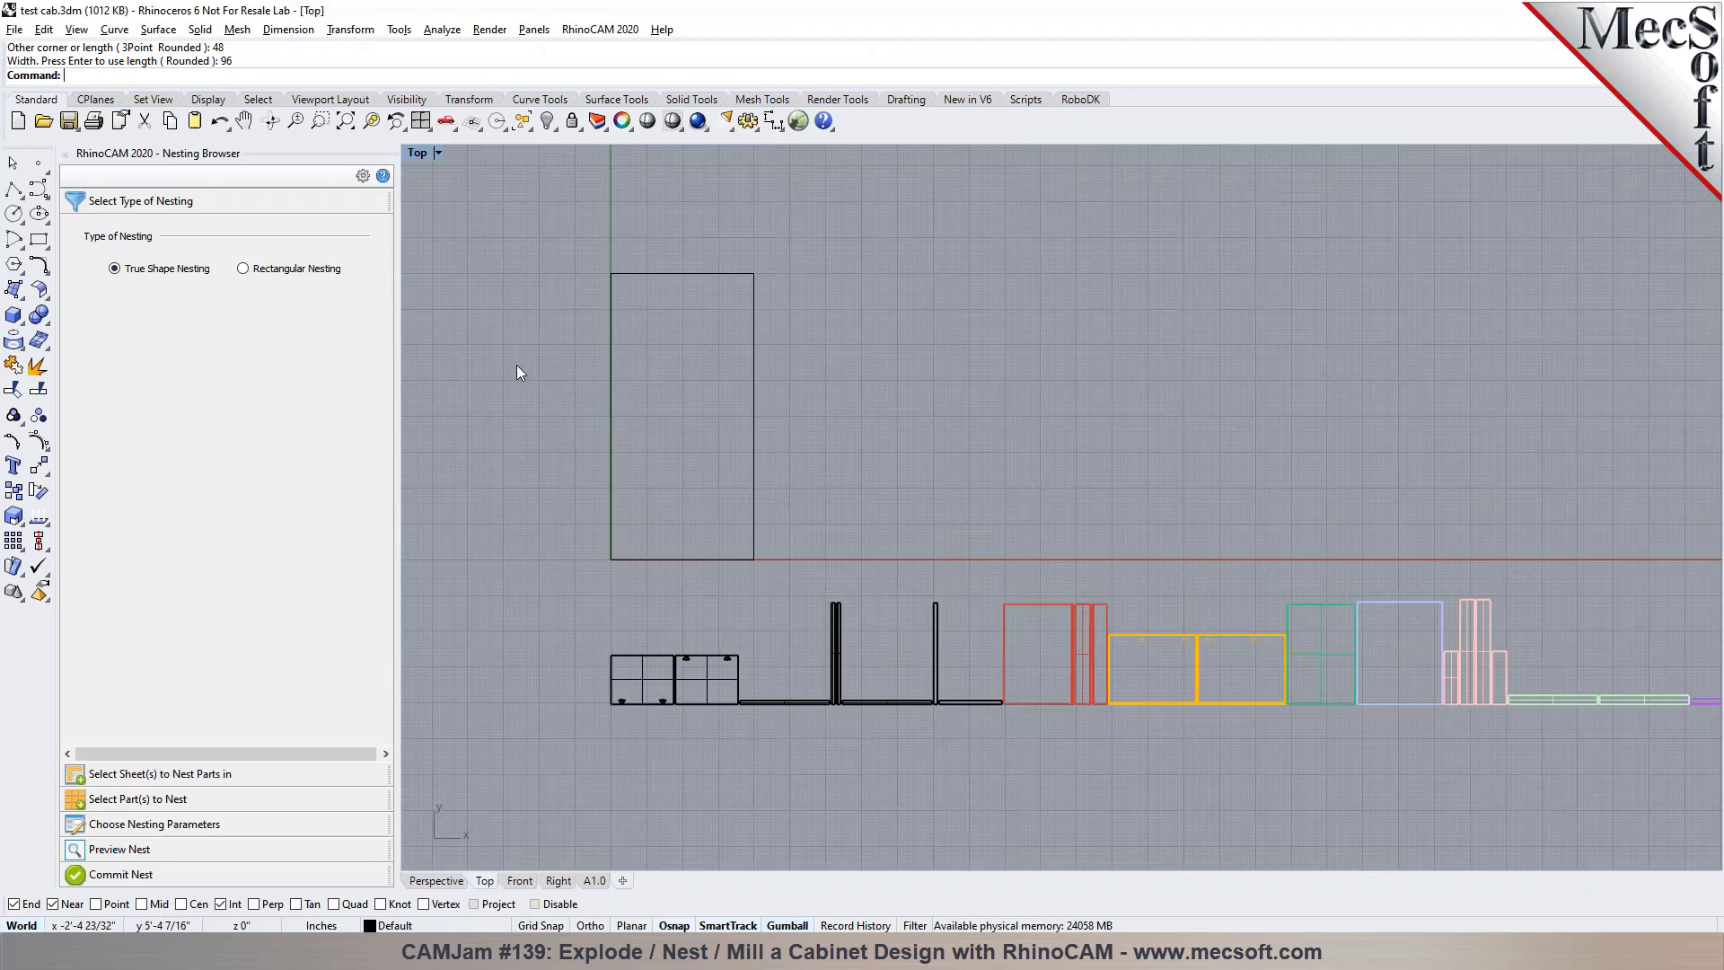
left_click(221, 774)
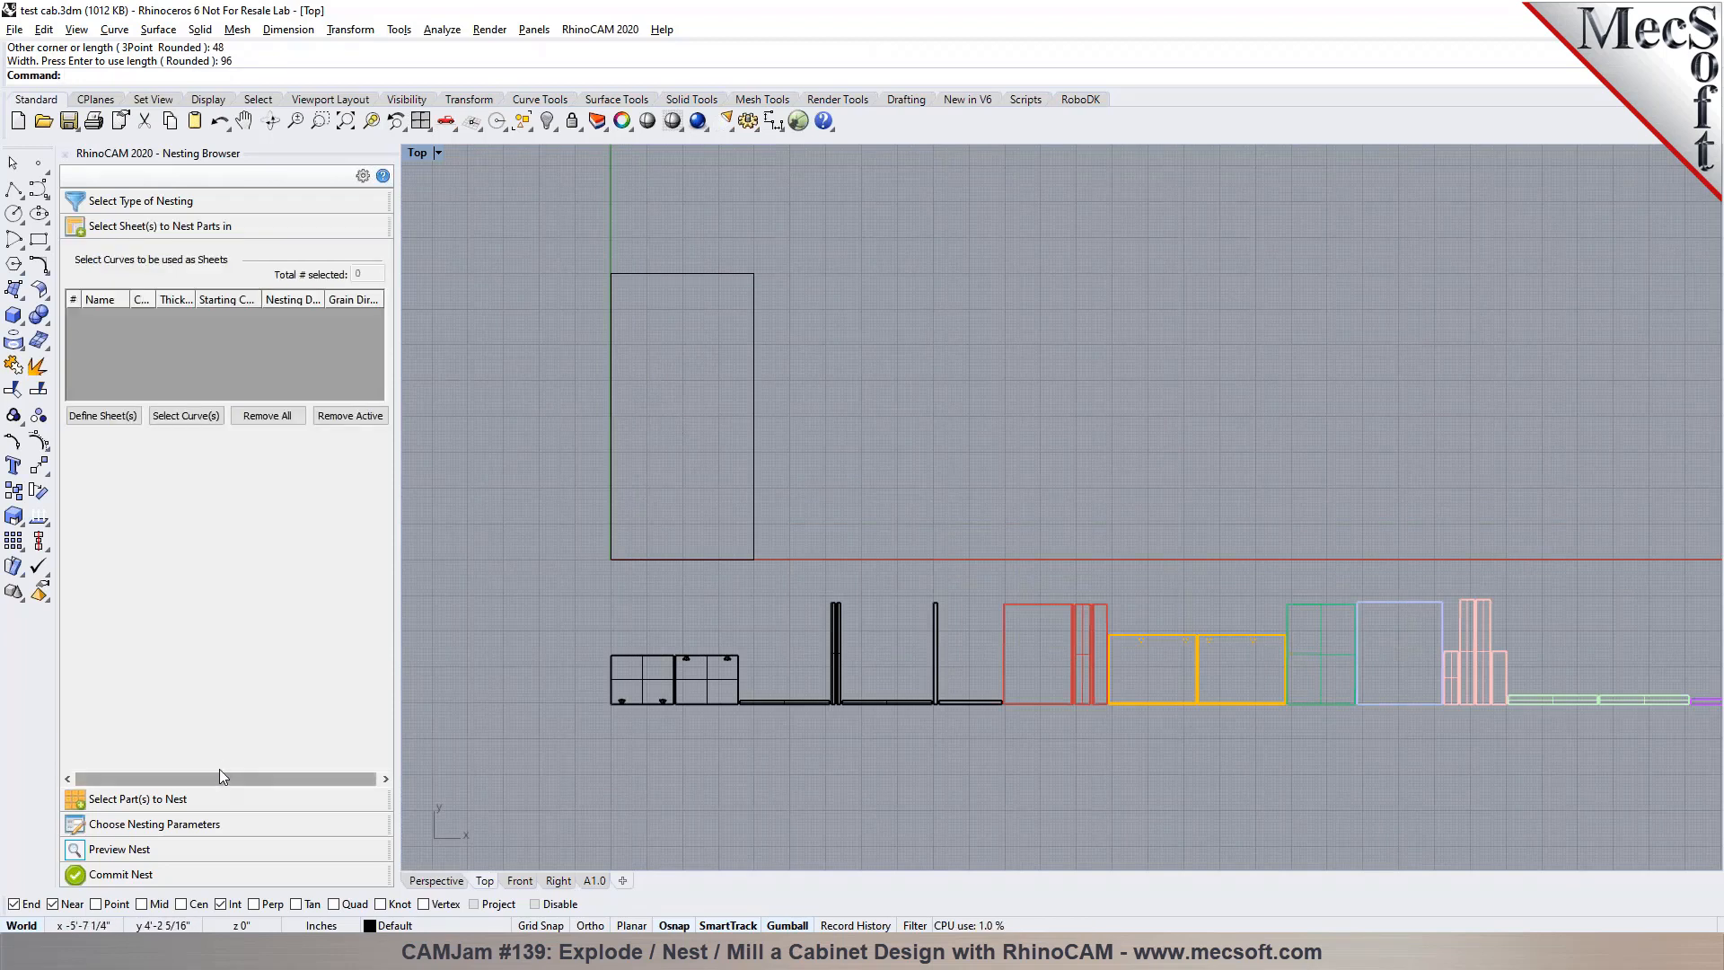
left_click(623, 273)
right_click(535, 299)
key("Escape")
key("Escape")
Add the rectangle curve as a nesting sheet and set its thickness to 0.75
left_click(189, 424)
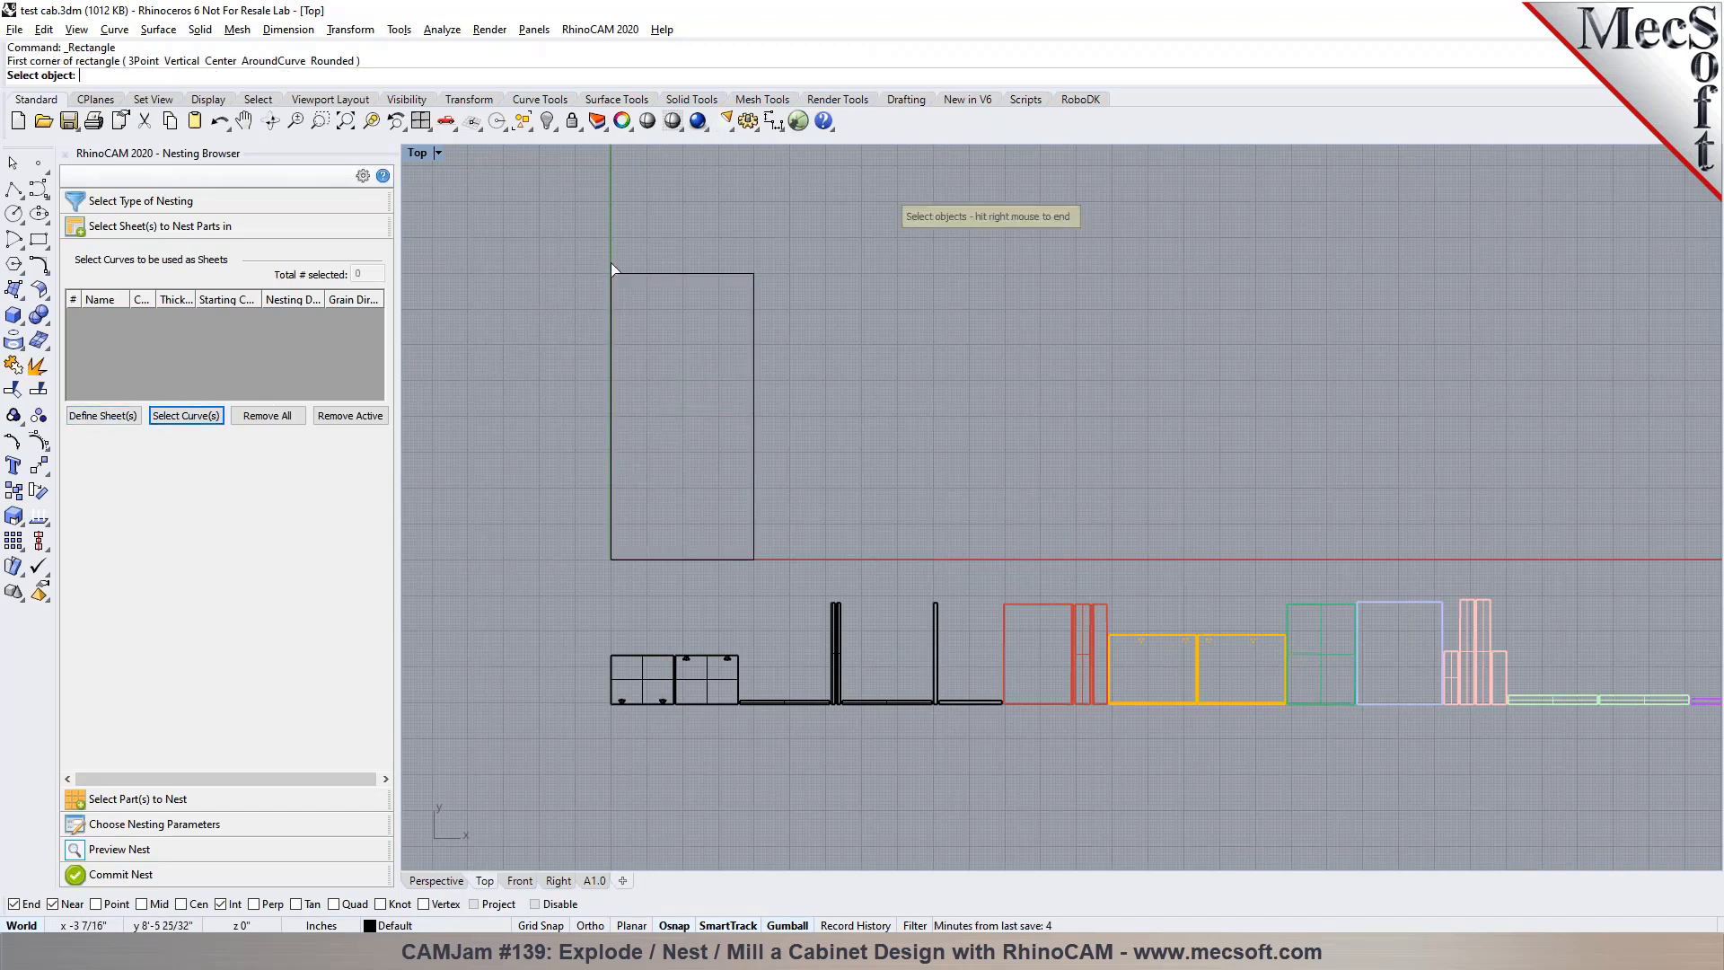
left_click(619, 273)
right_click(554, 272)
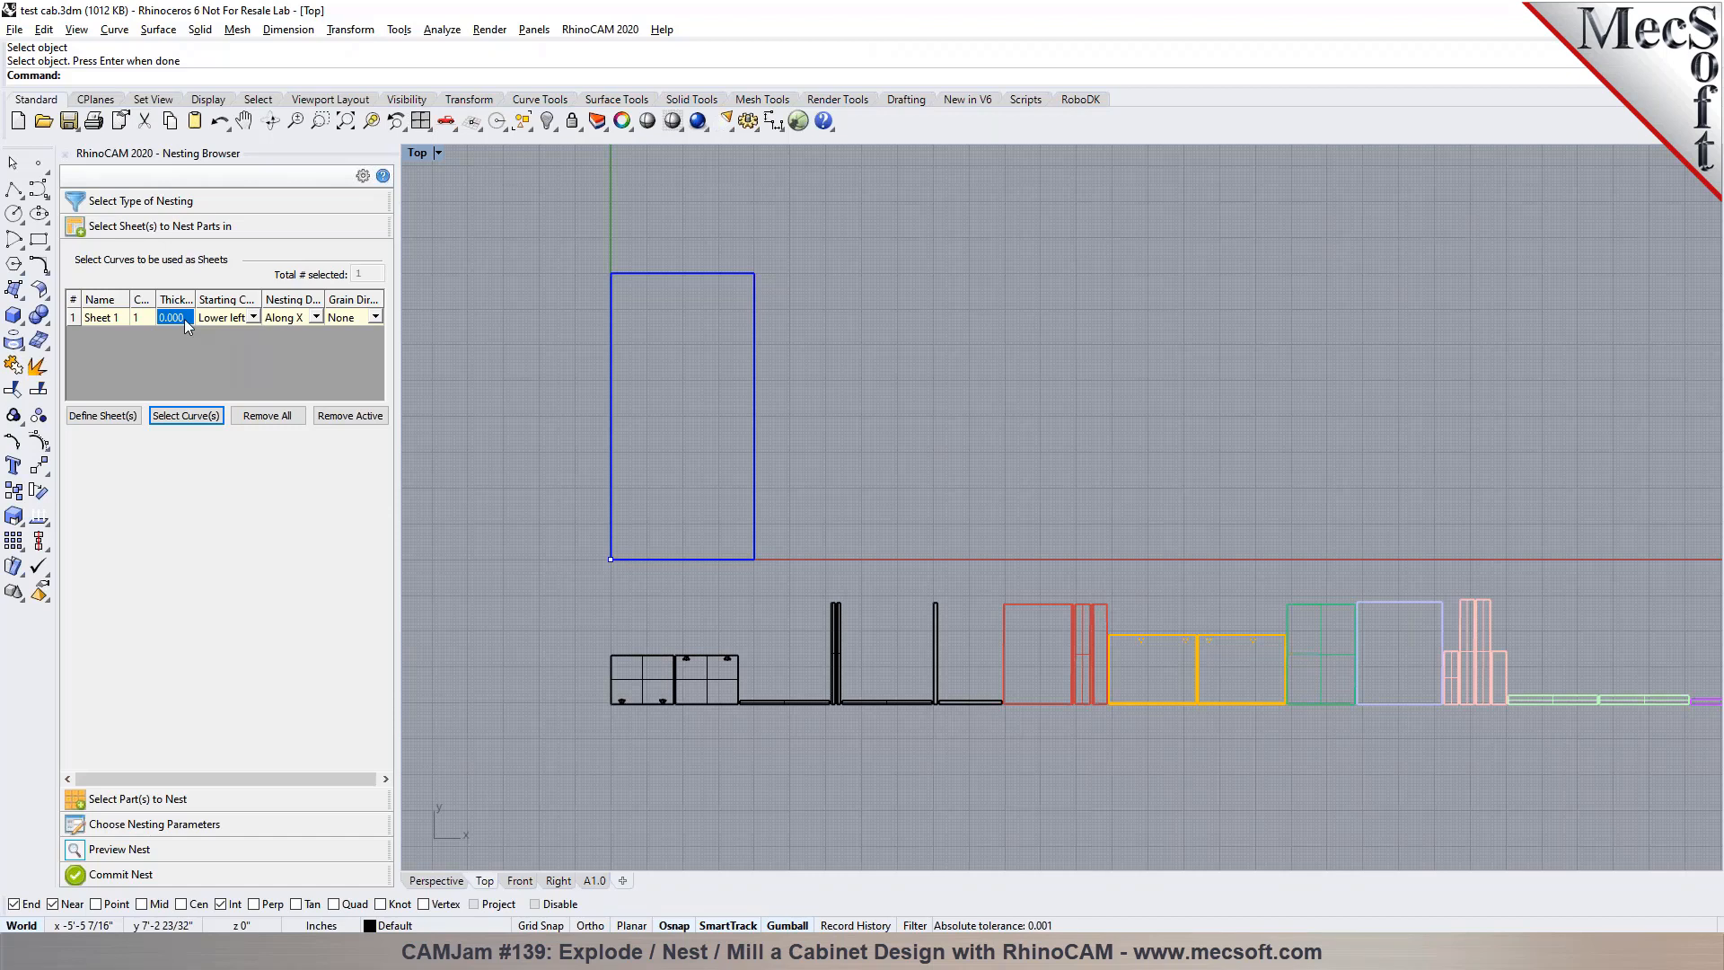
scroll(510, 282, "down", 3)
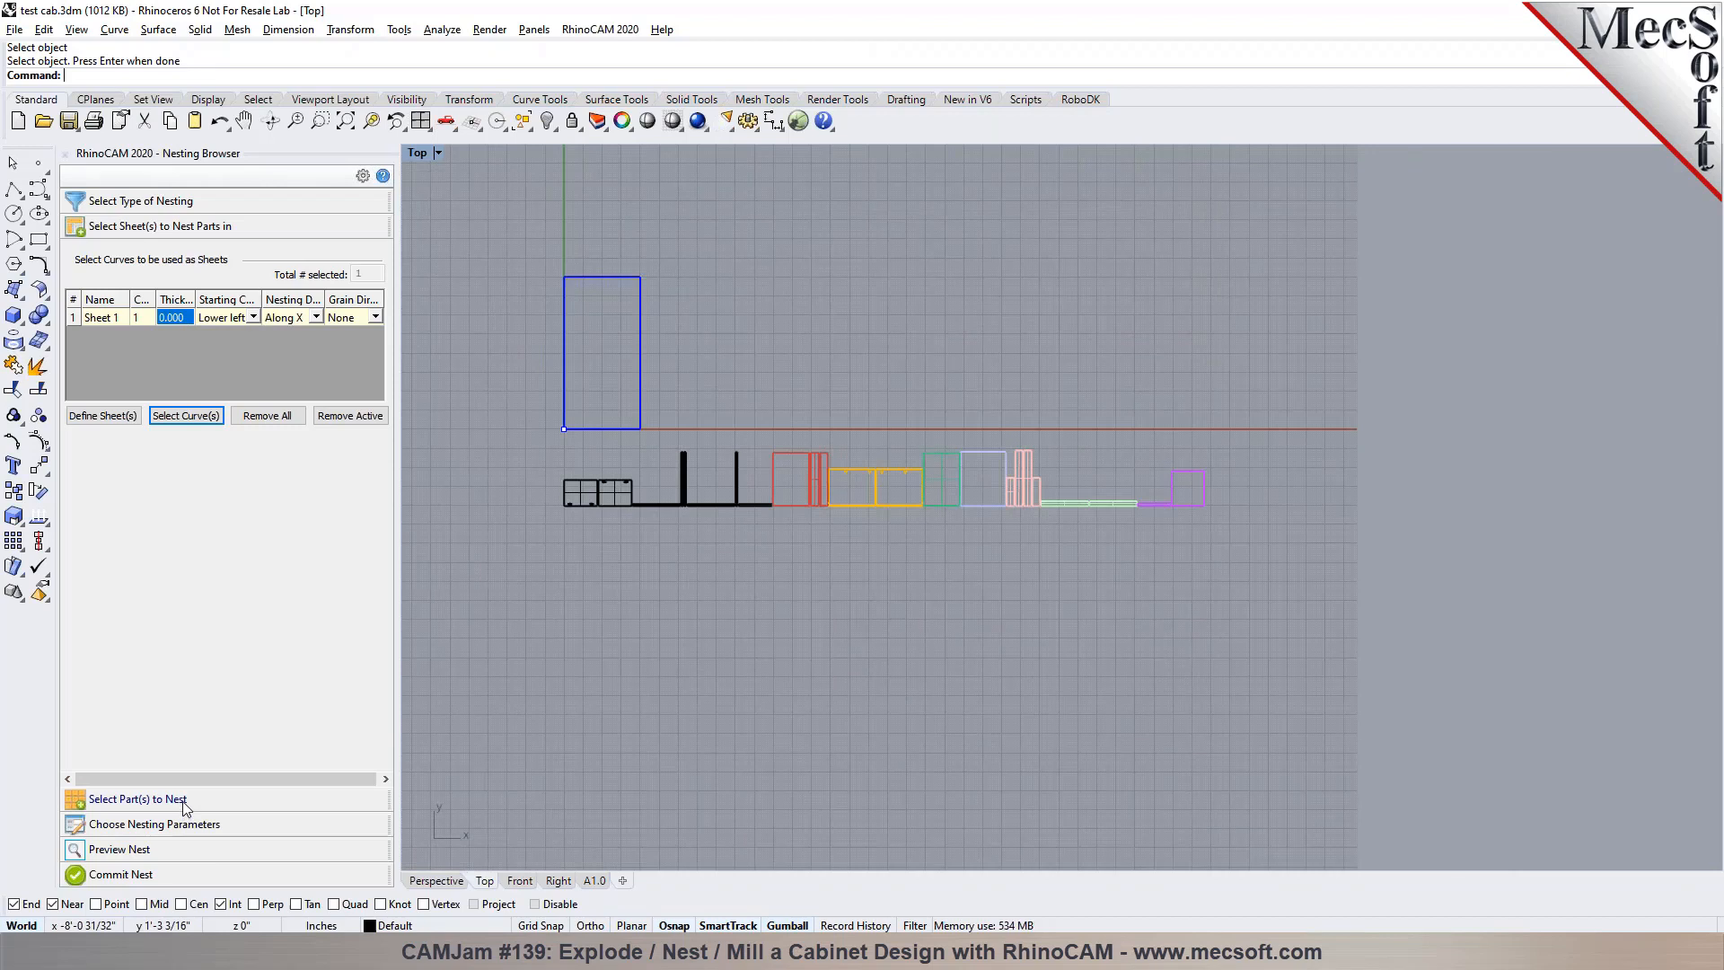
left_click(187, 320)
type("0.75")
key("Return")
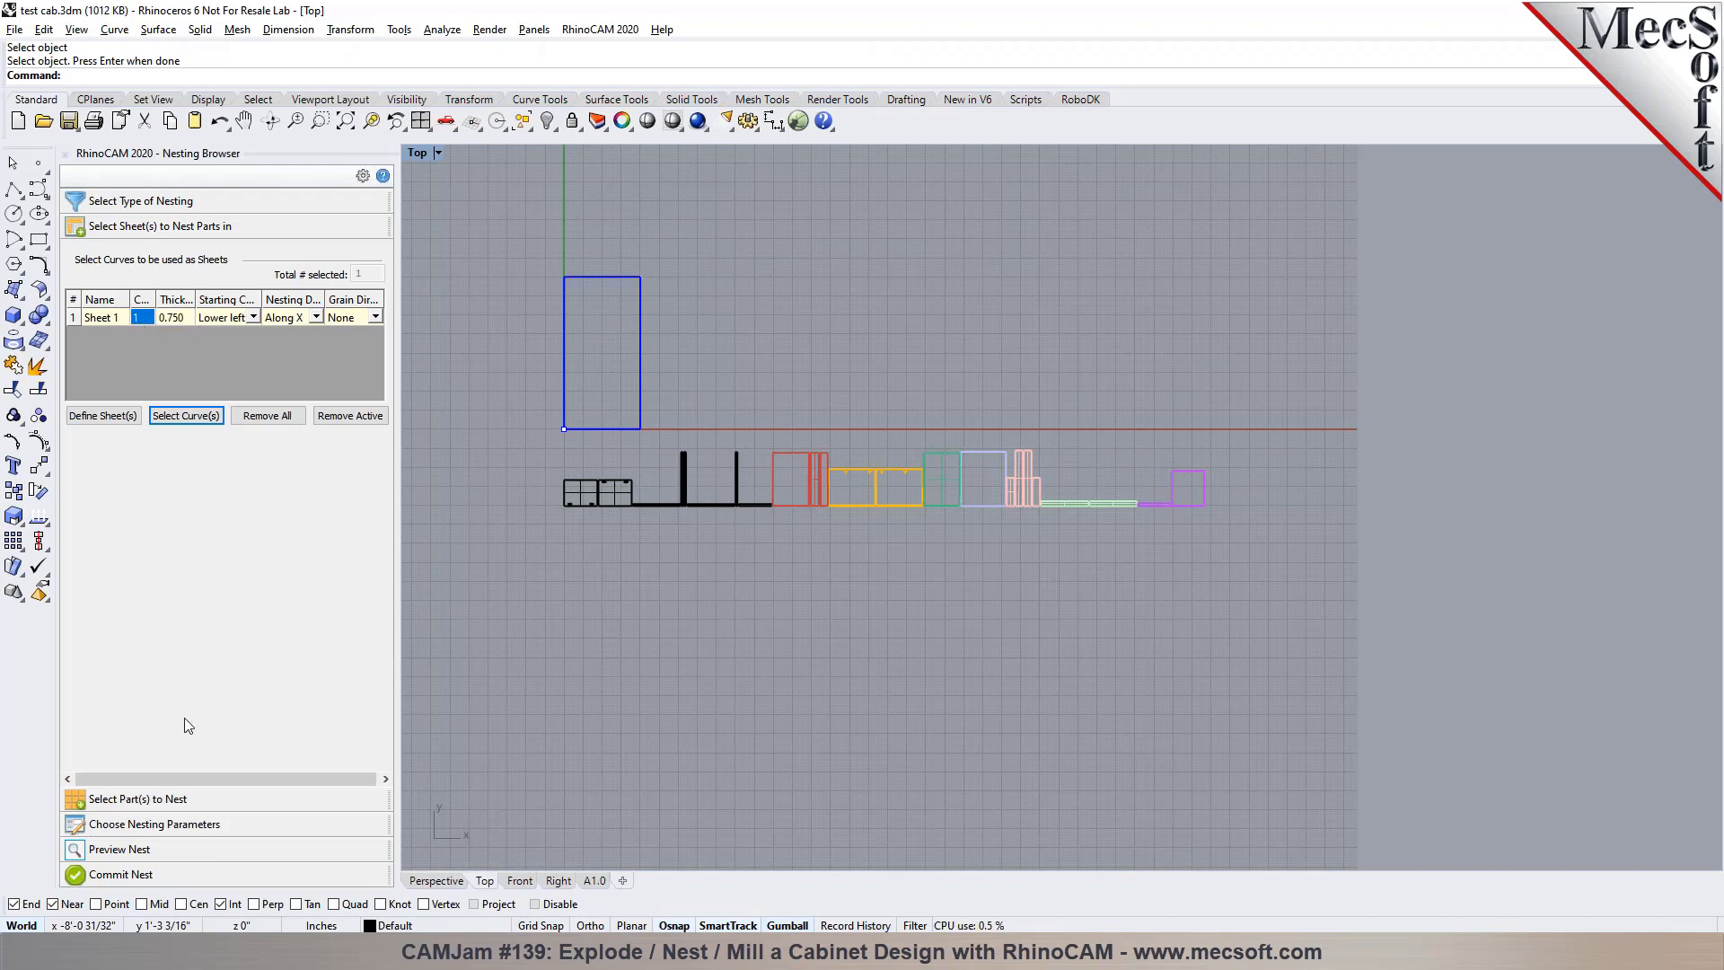
Open the part selection for nesting and lock the sheet rectangle so it cannot be picked
left_click(180, 801)
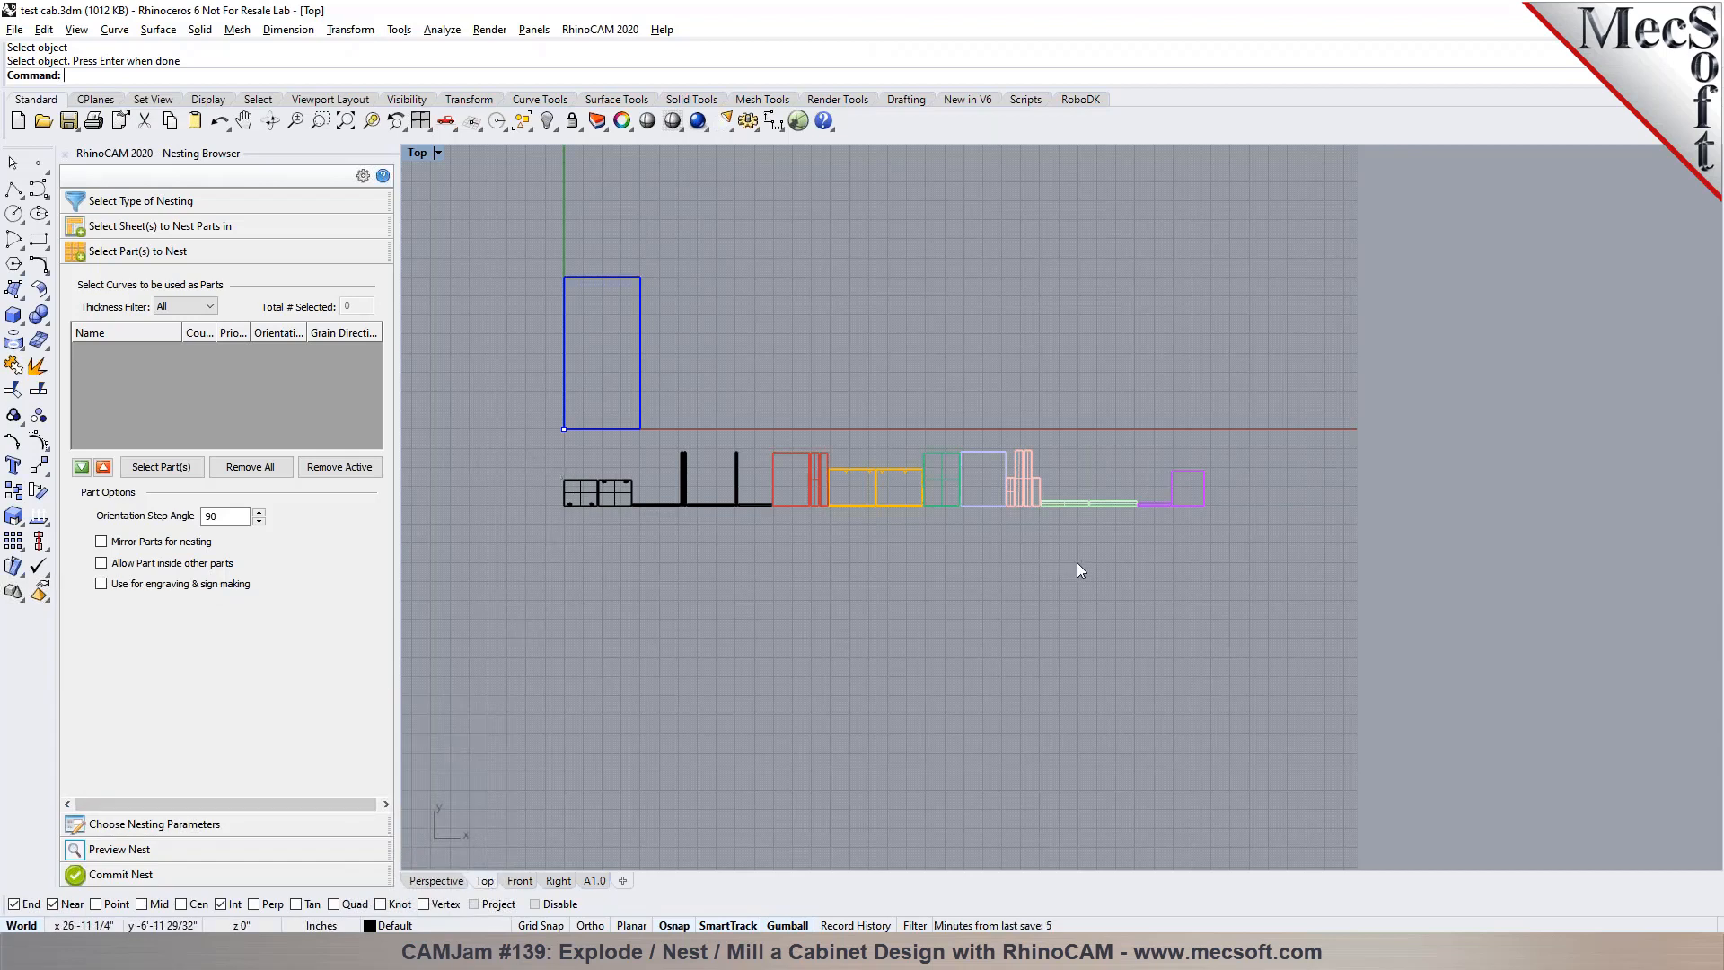
left_click(640, 325)
left_click(572, 120)
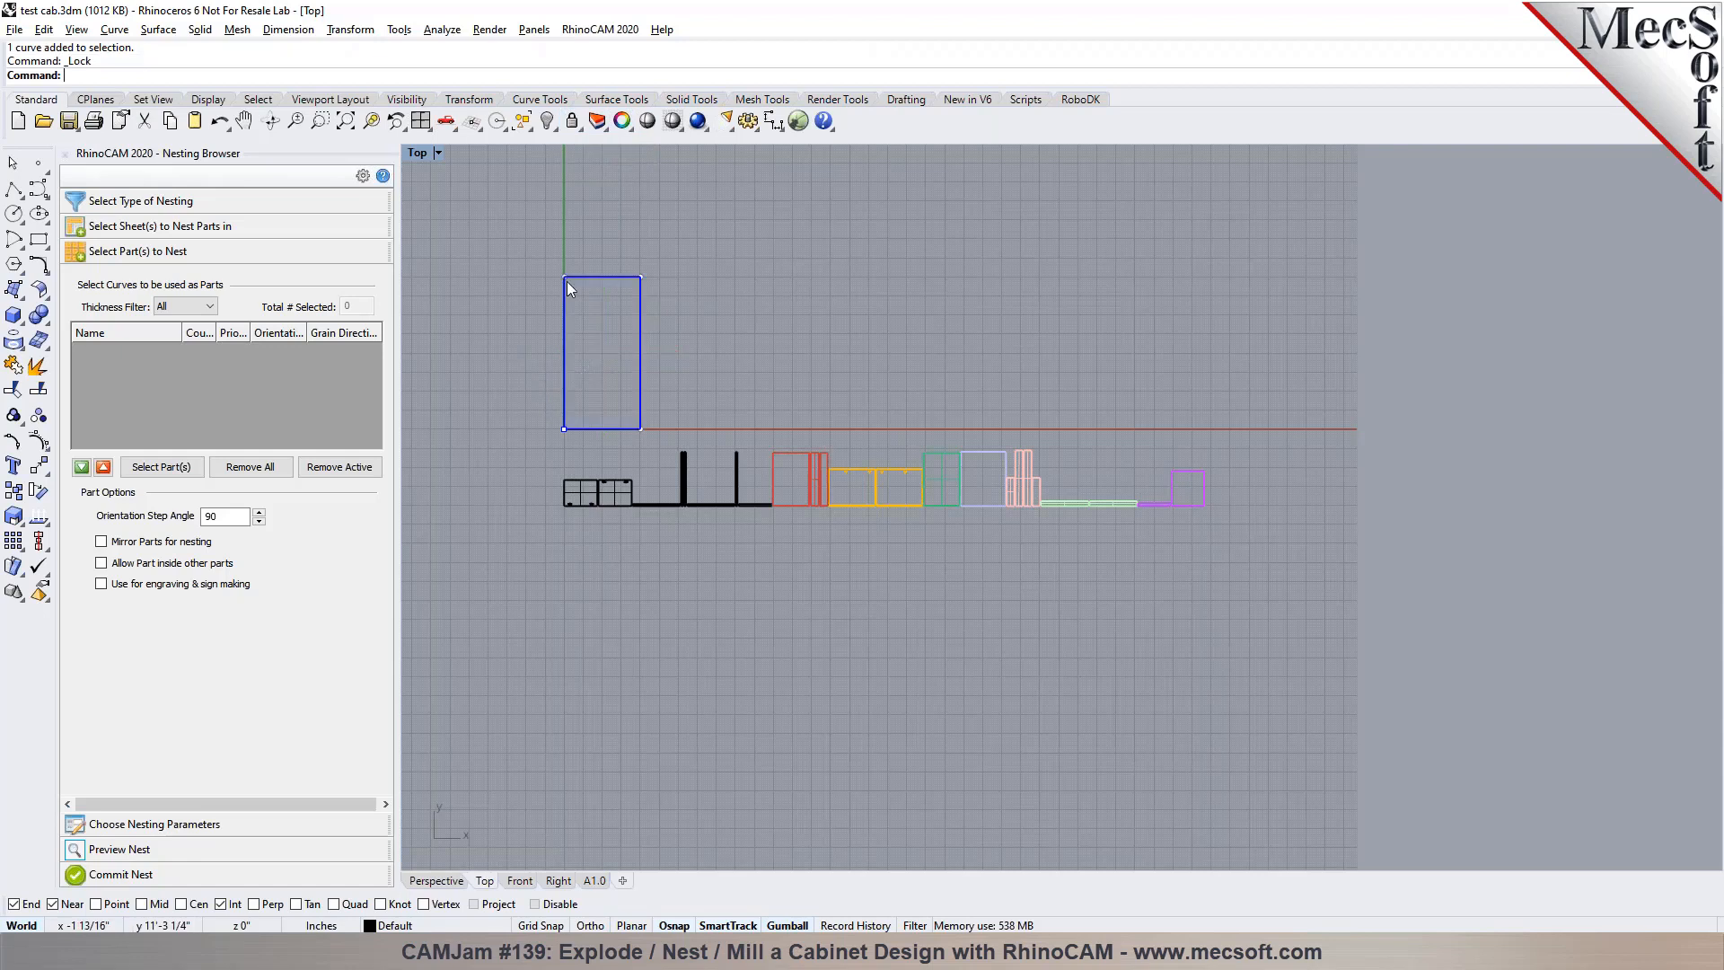
Select all curves with SelCrv and hide them
type("Sel")
type("Crv")
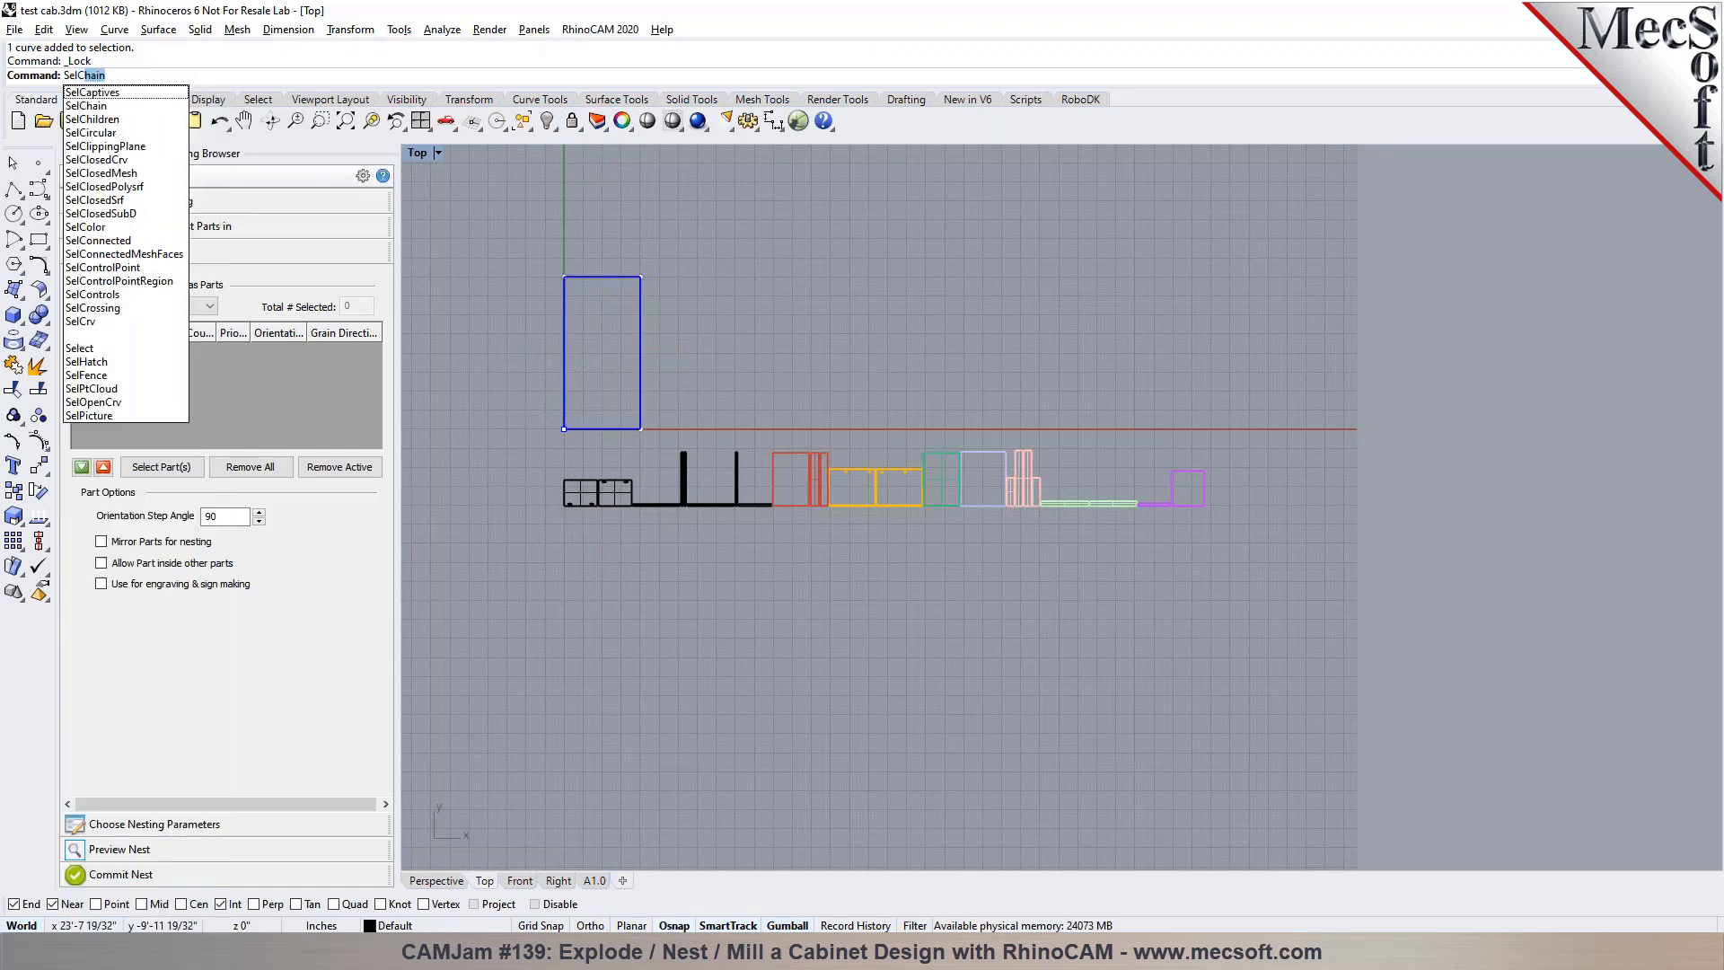
key("Return")
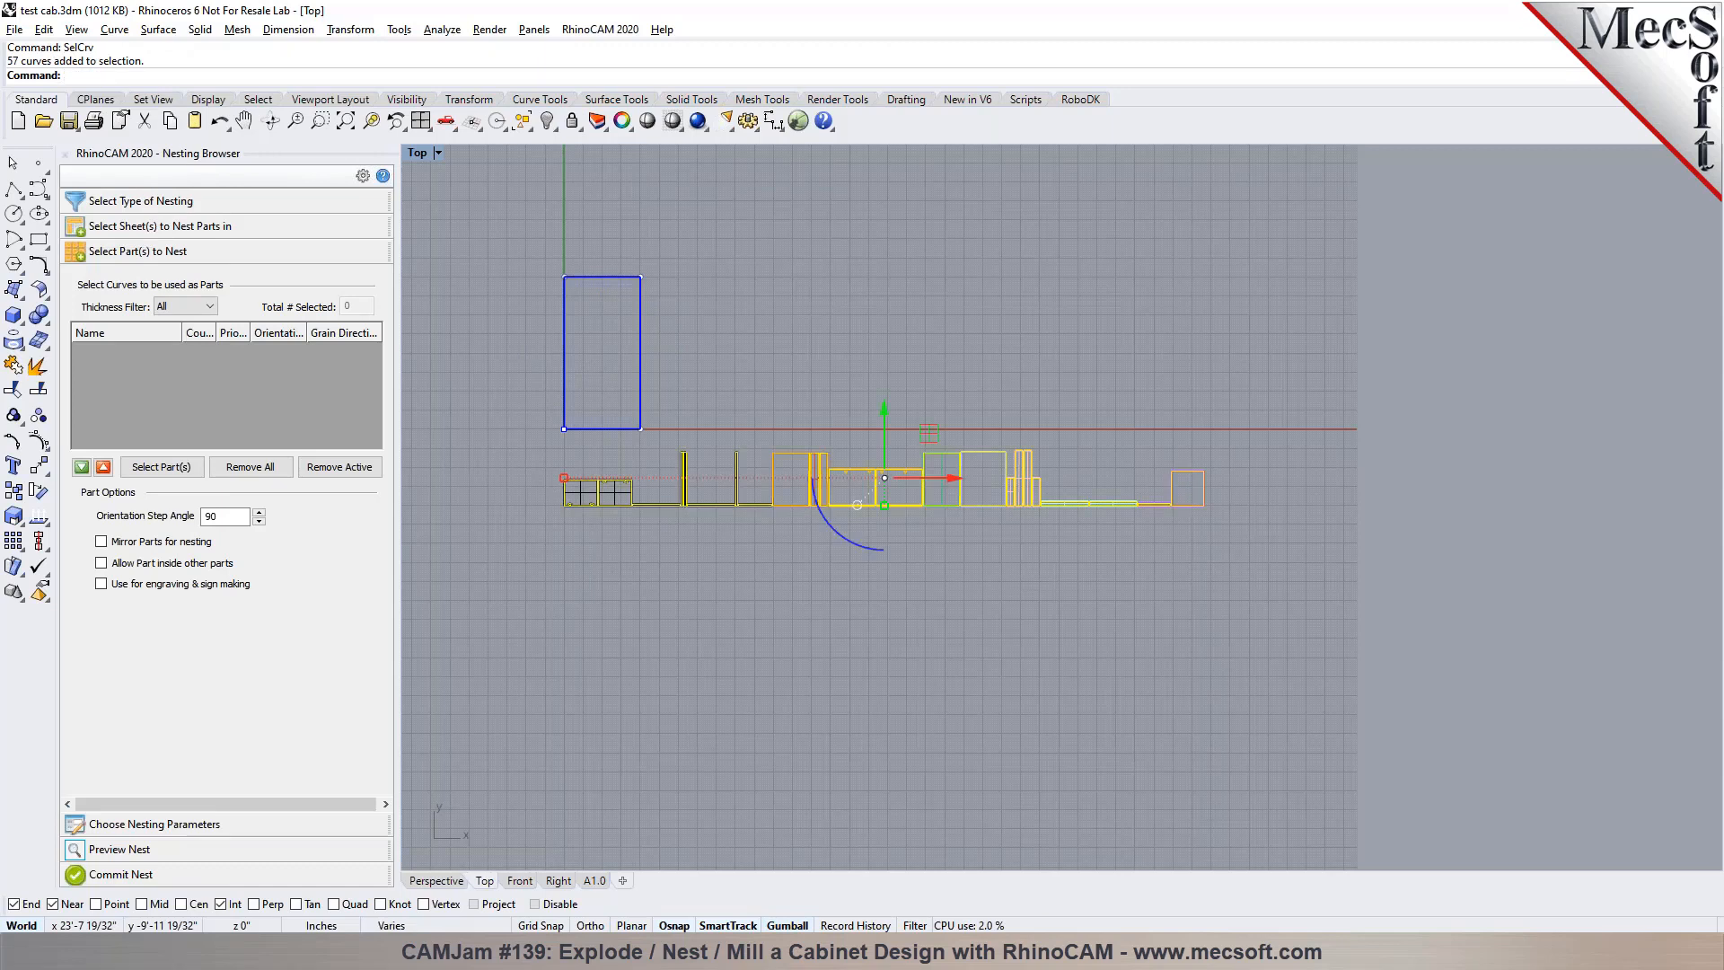
left_click(547, 120)
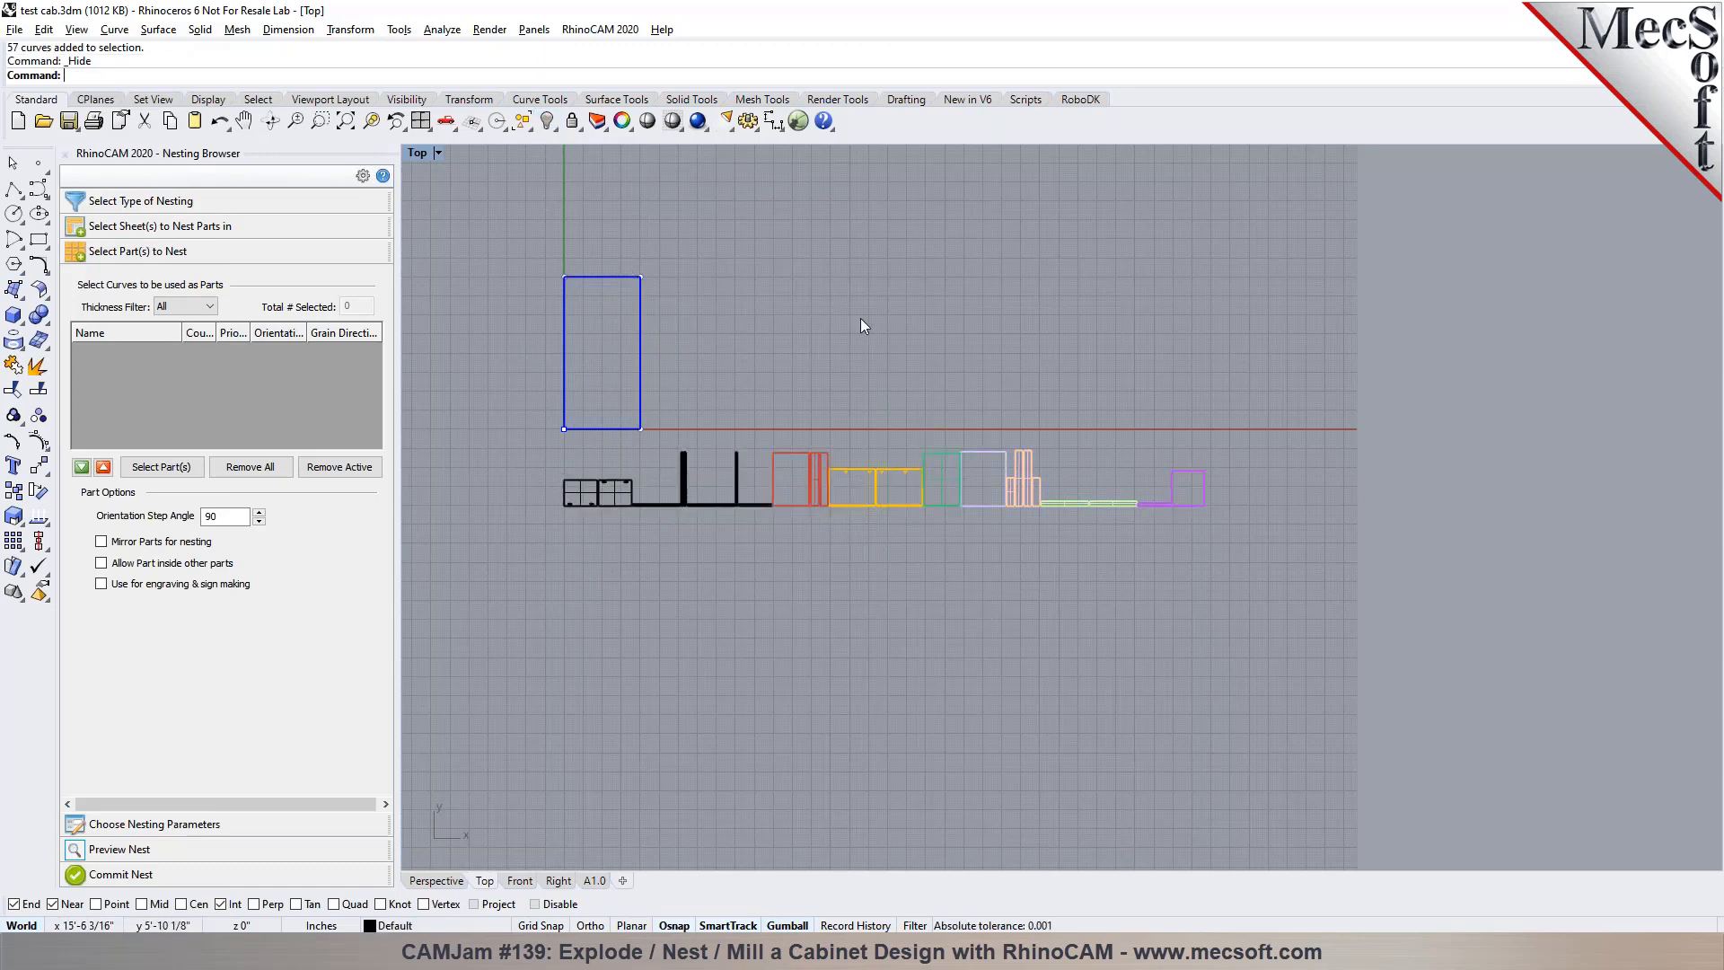
Shade the Top view, show all hidden objects, and hide the original cabinet assembly beside the sheet again
left_click(673, 120)
right_click(547, 120)
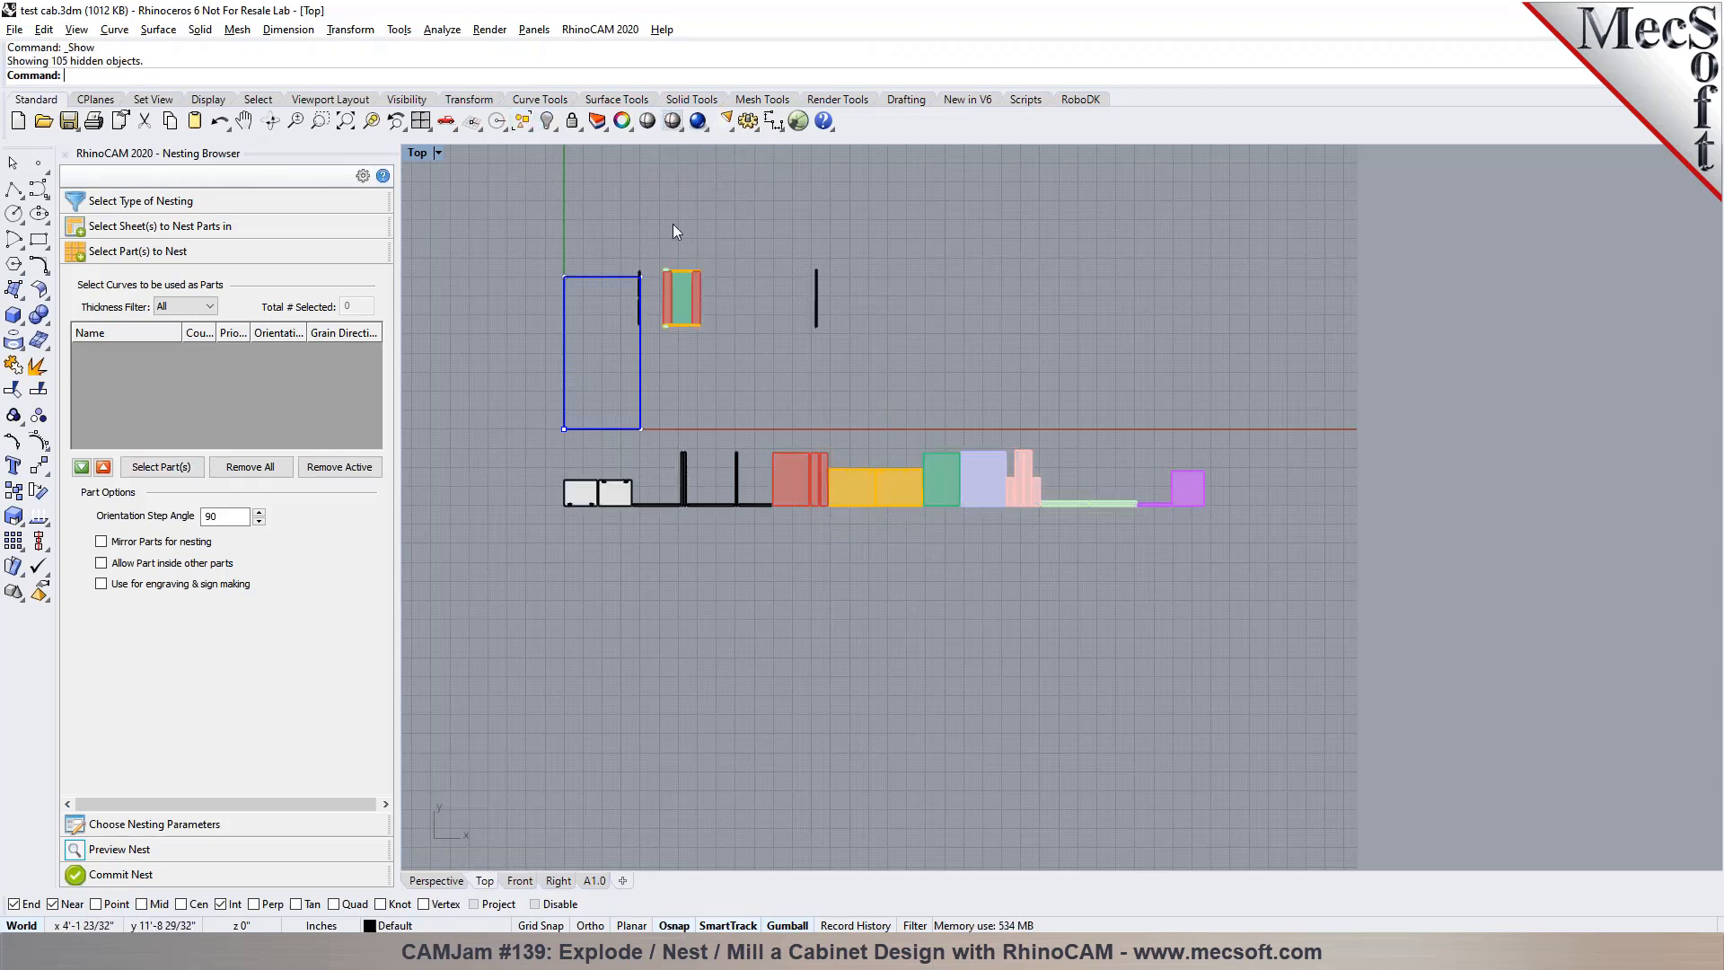
left_click_drag(624, 223, 843, 343)
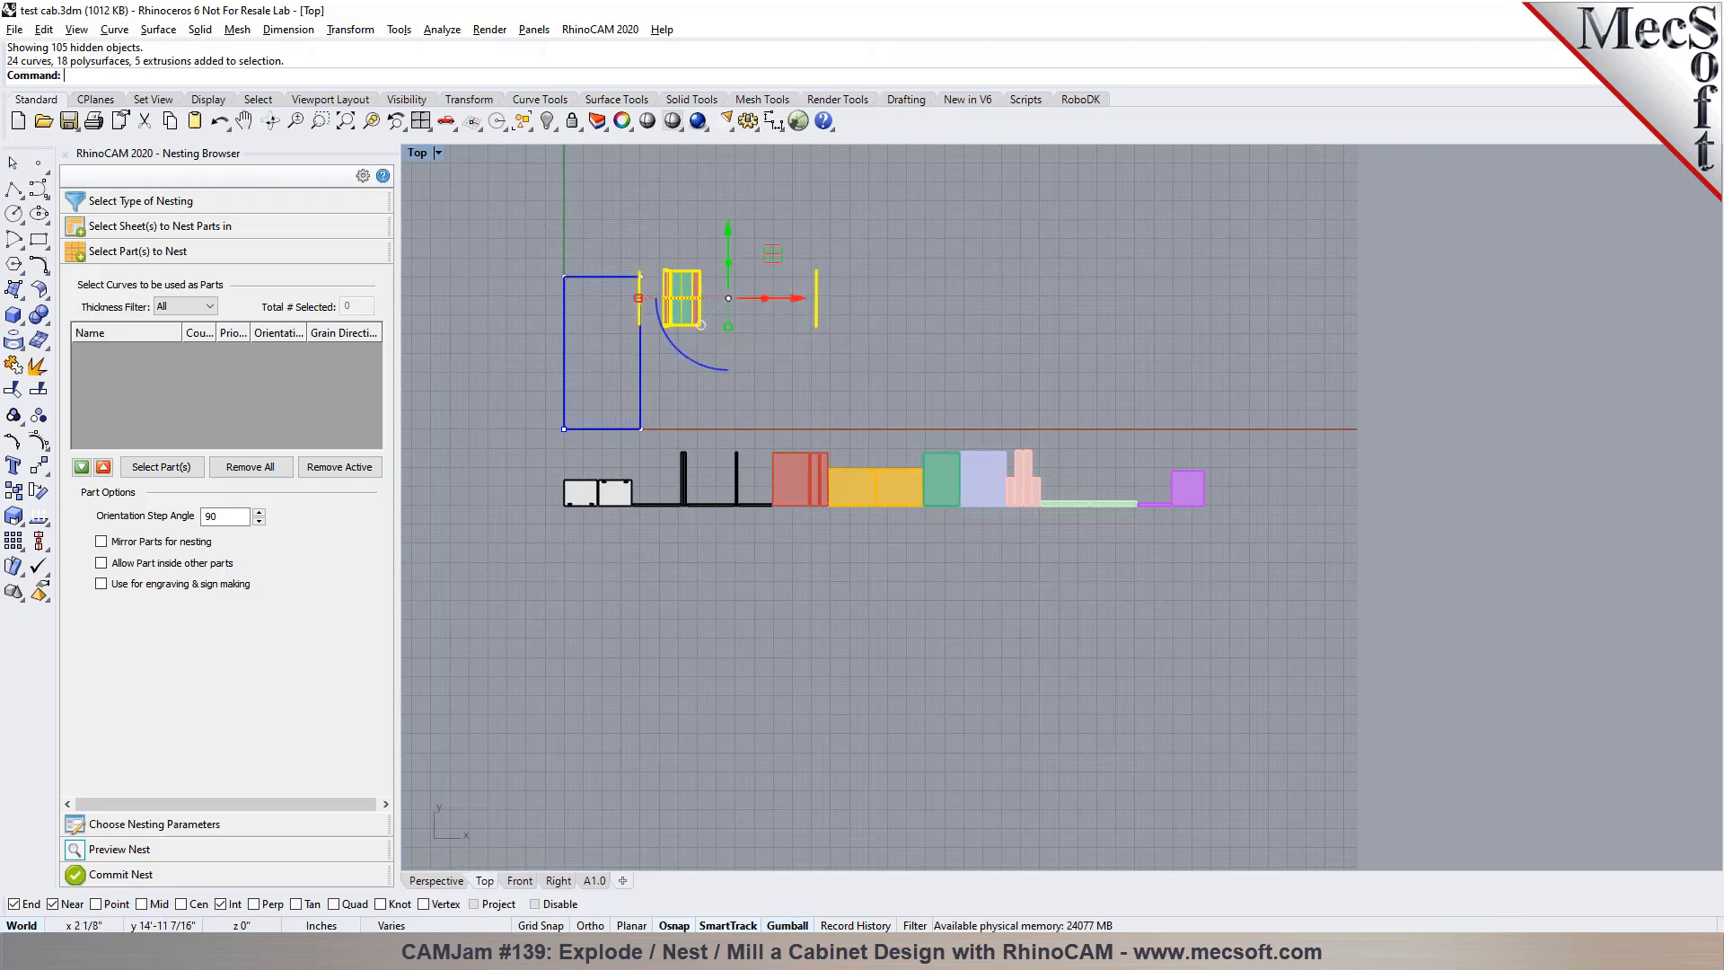
left_click(547, 121)
Check a narrow strip component up close, and examine the sheet and component row in the Perspective view
scroll(742, 521, "up", 6)
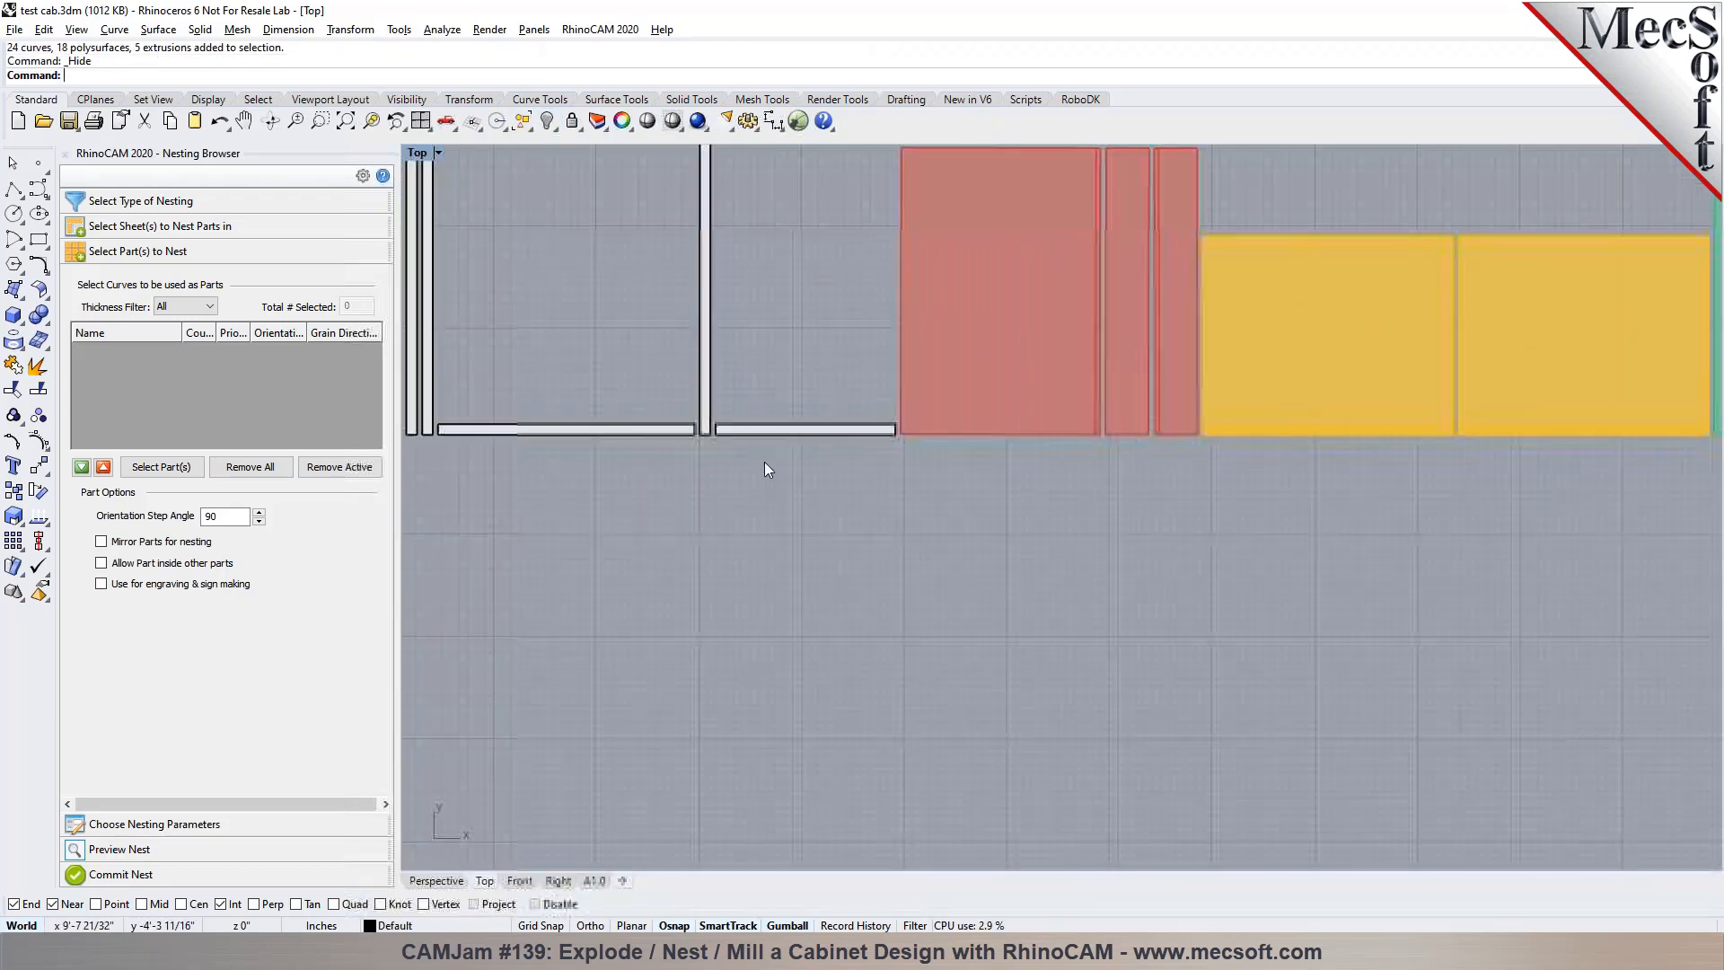
left_click(769, 431)
left_click(966, 550)
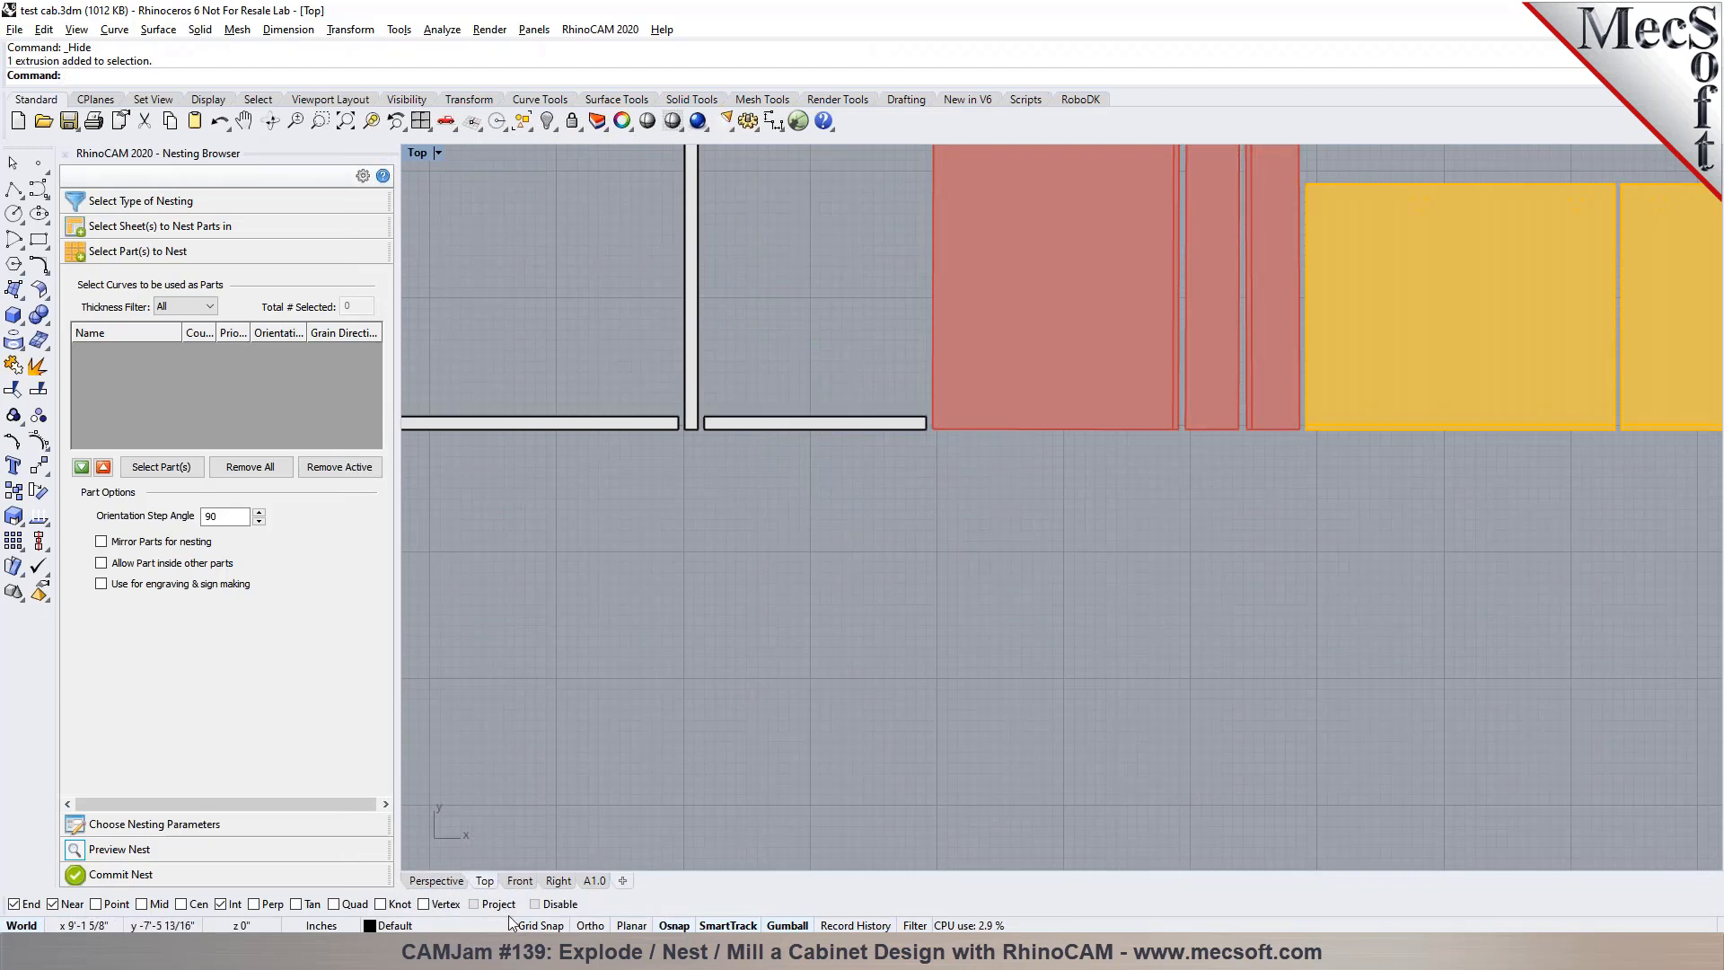
left_click(460, 881)
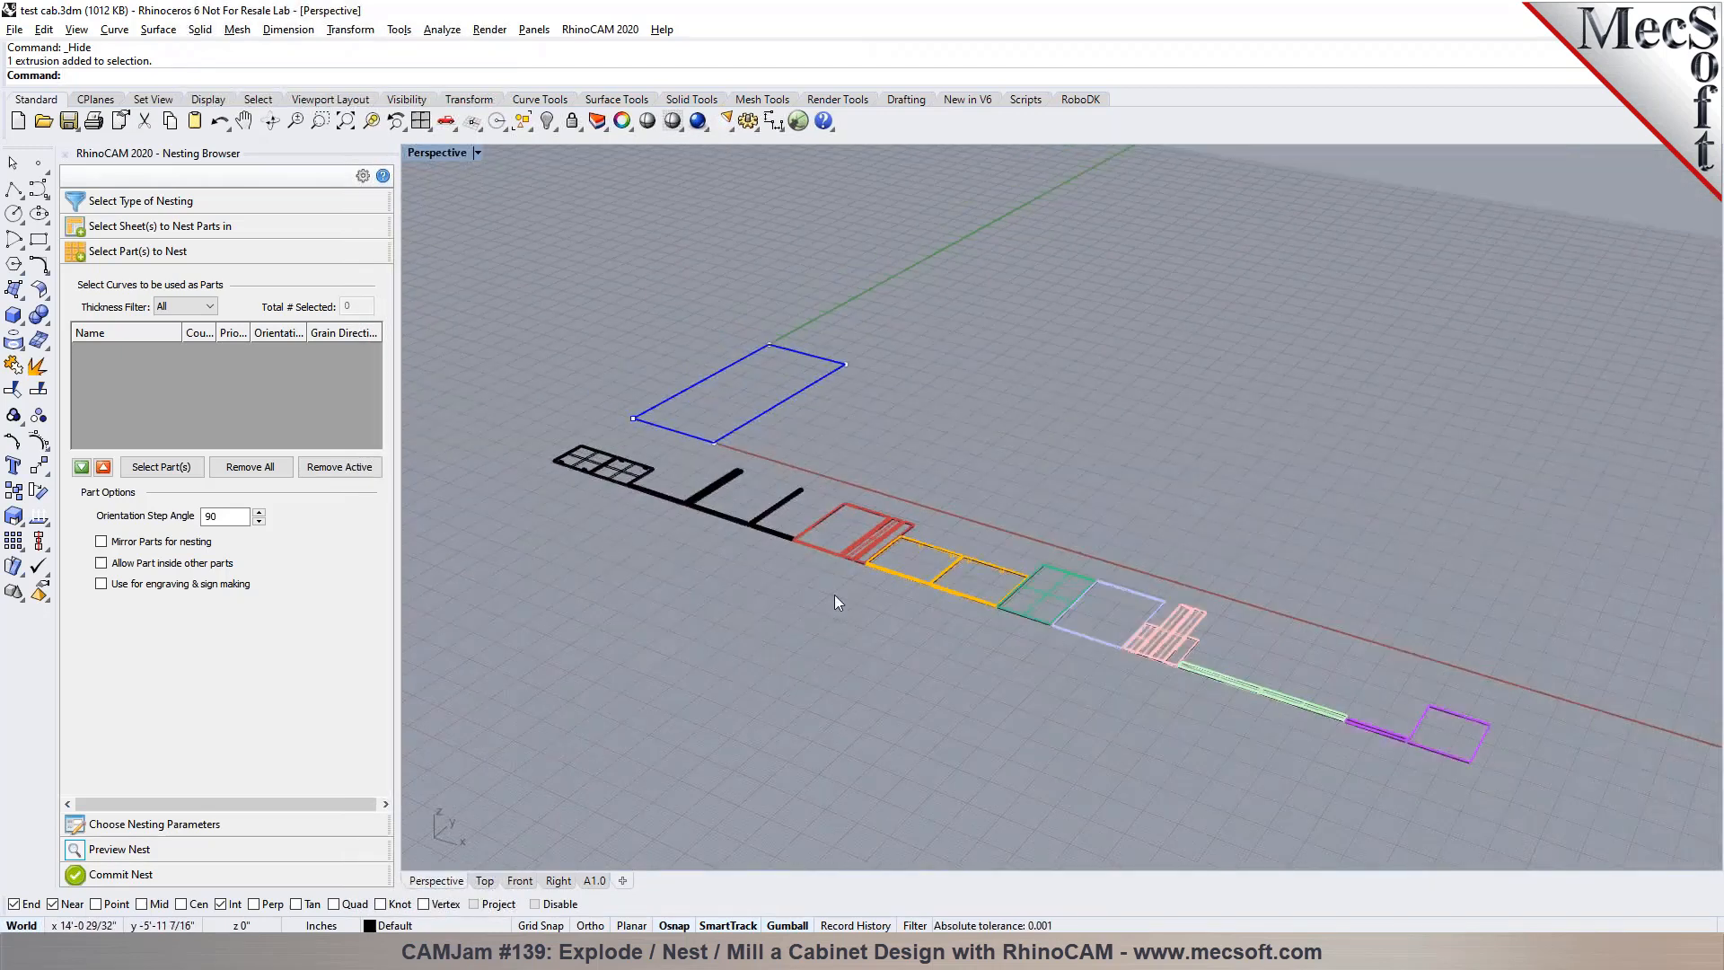
scroll(834, 595, "down", 2)
scroll(801, 396, "up", 5)
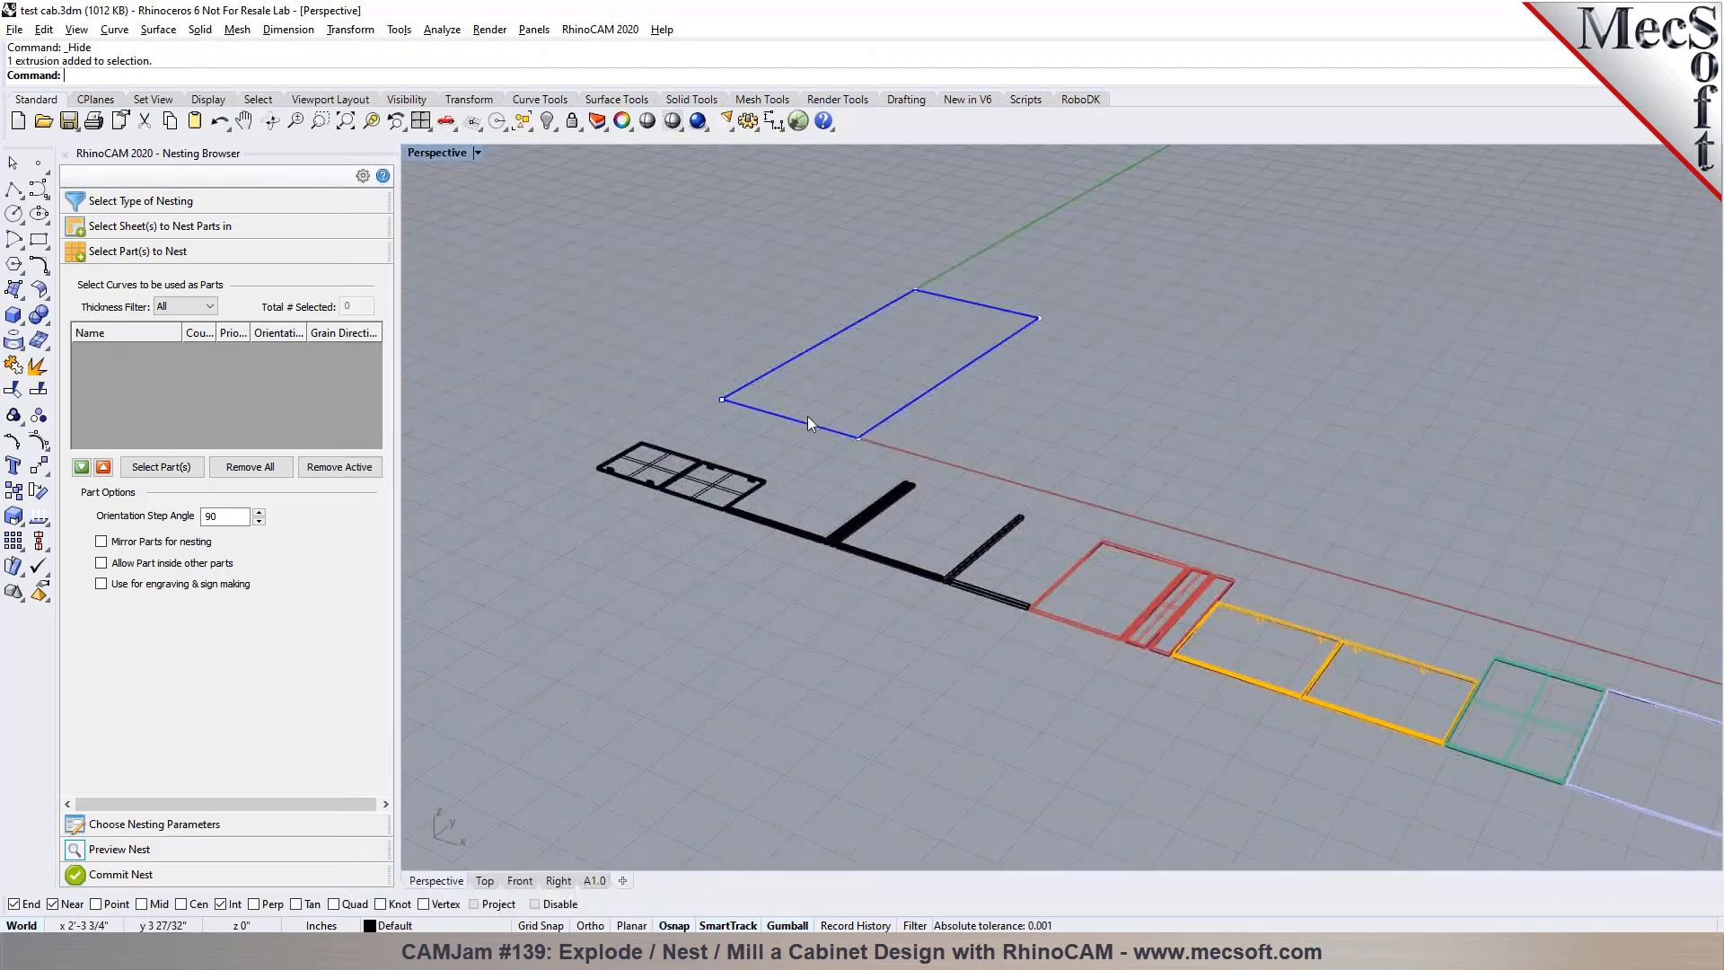
Clear the nesting sheet list, unlock the sheet rectangle and select it again as the sheet curve
left_click(199, 226)
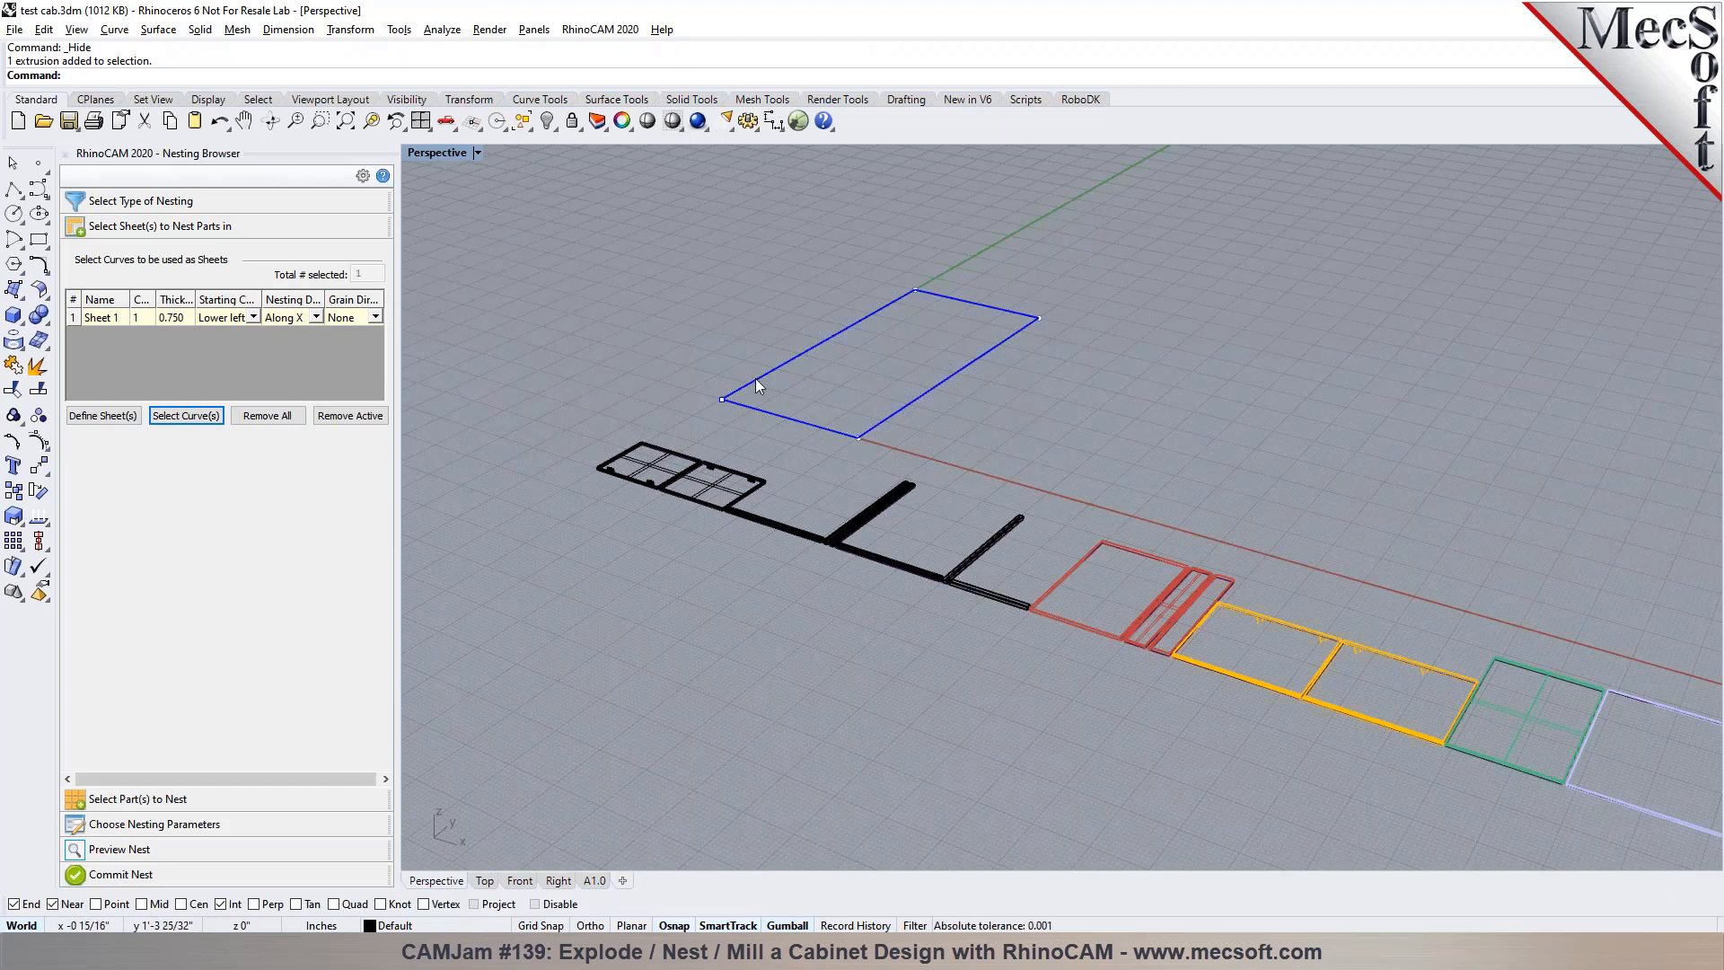
left_click(267, 414)
left_click(186, 415)
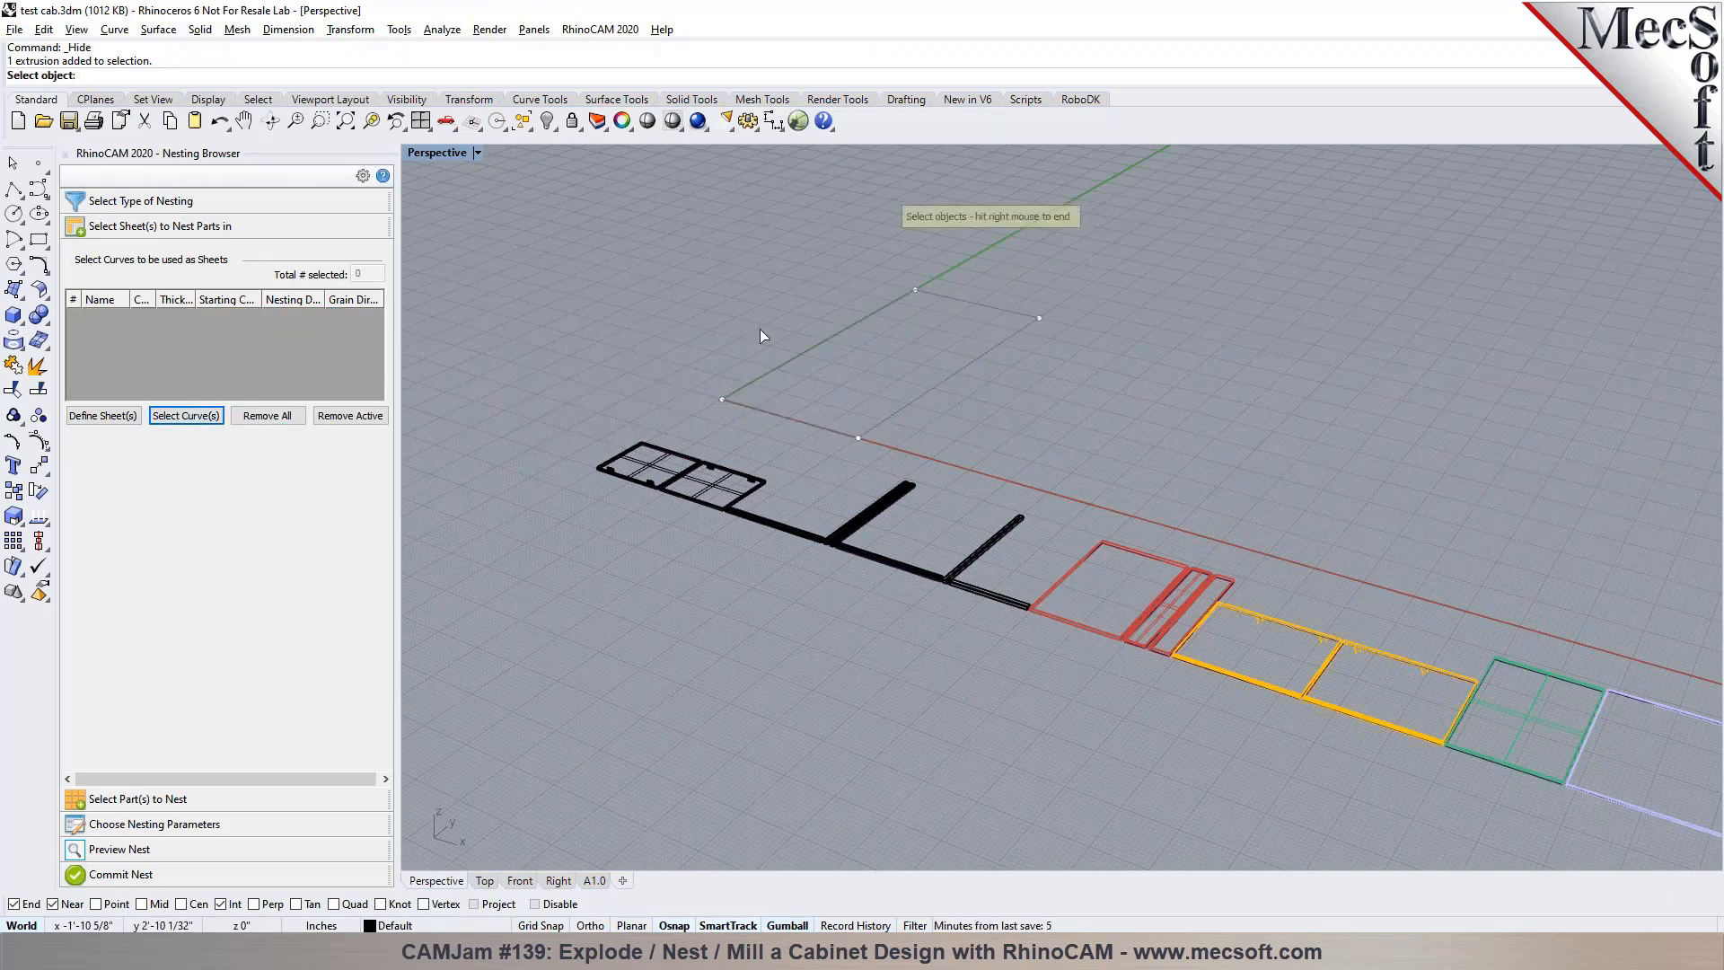
right_click(566, 128)
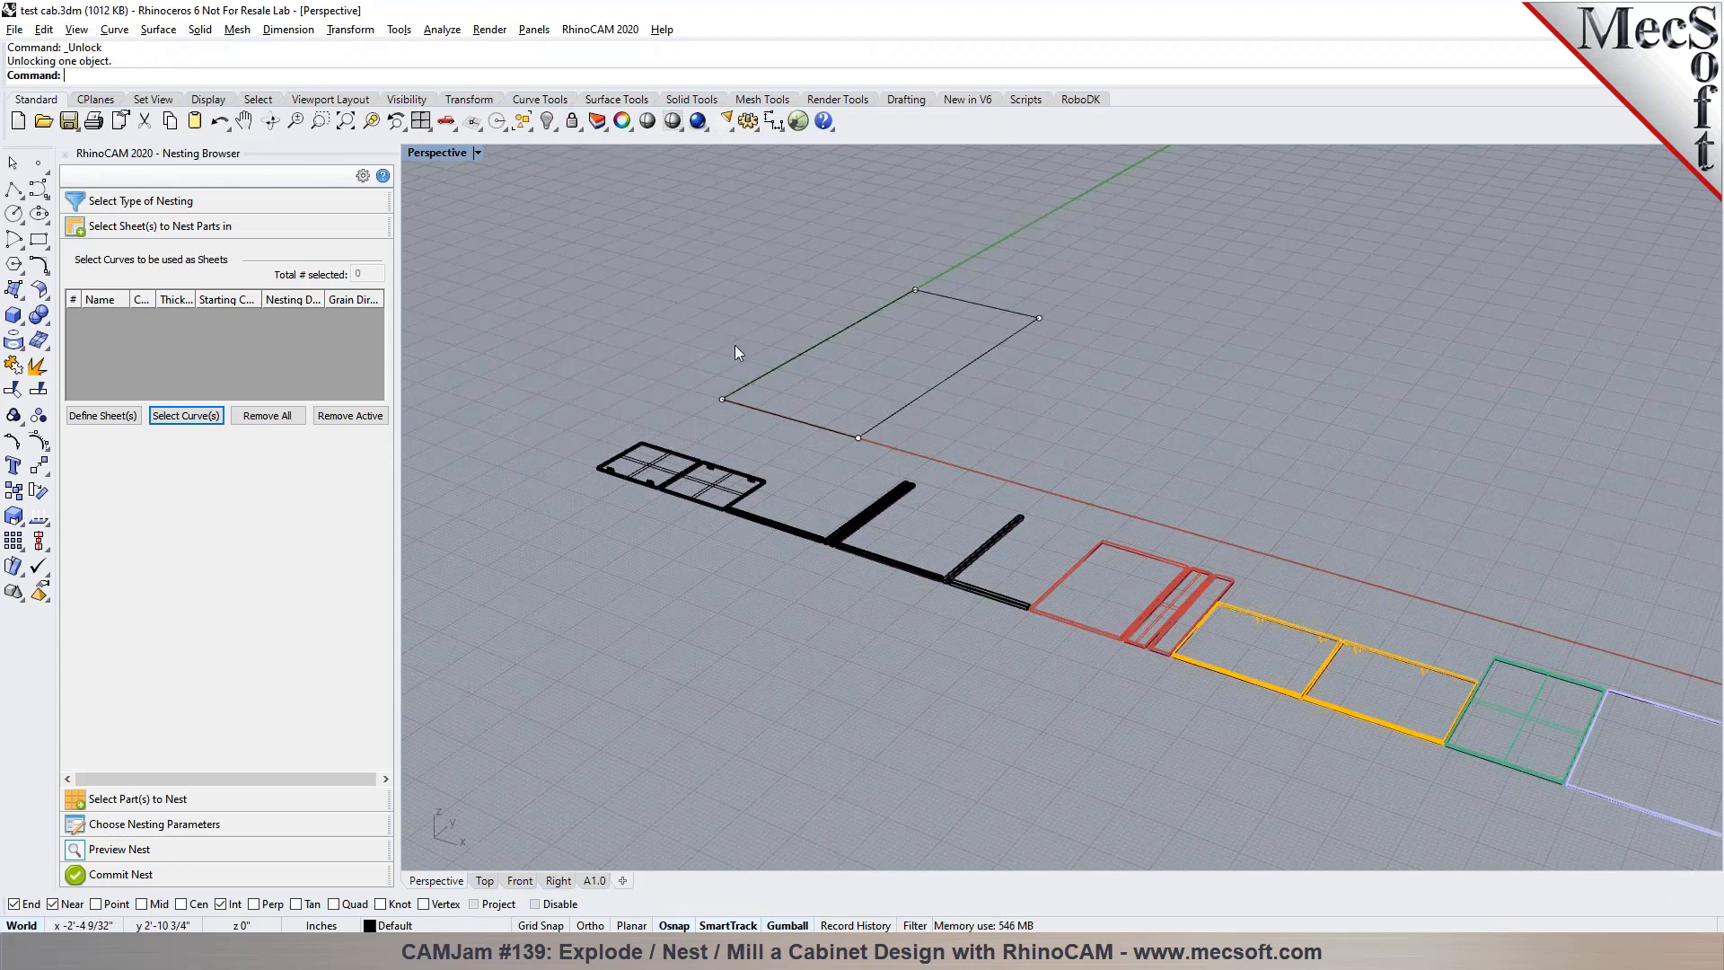
left_click(186, 414)
left_click(746, 386)
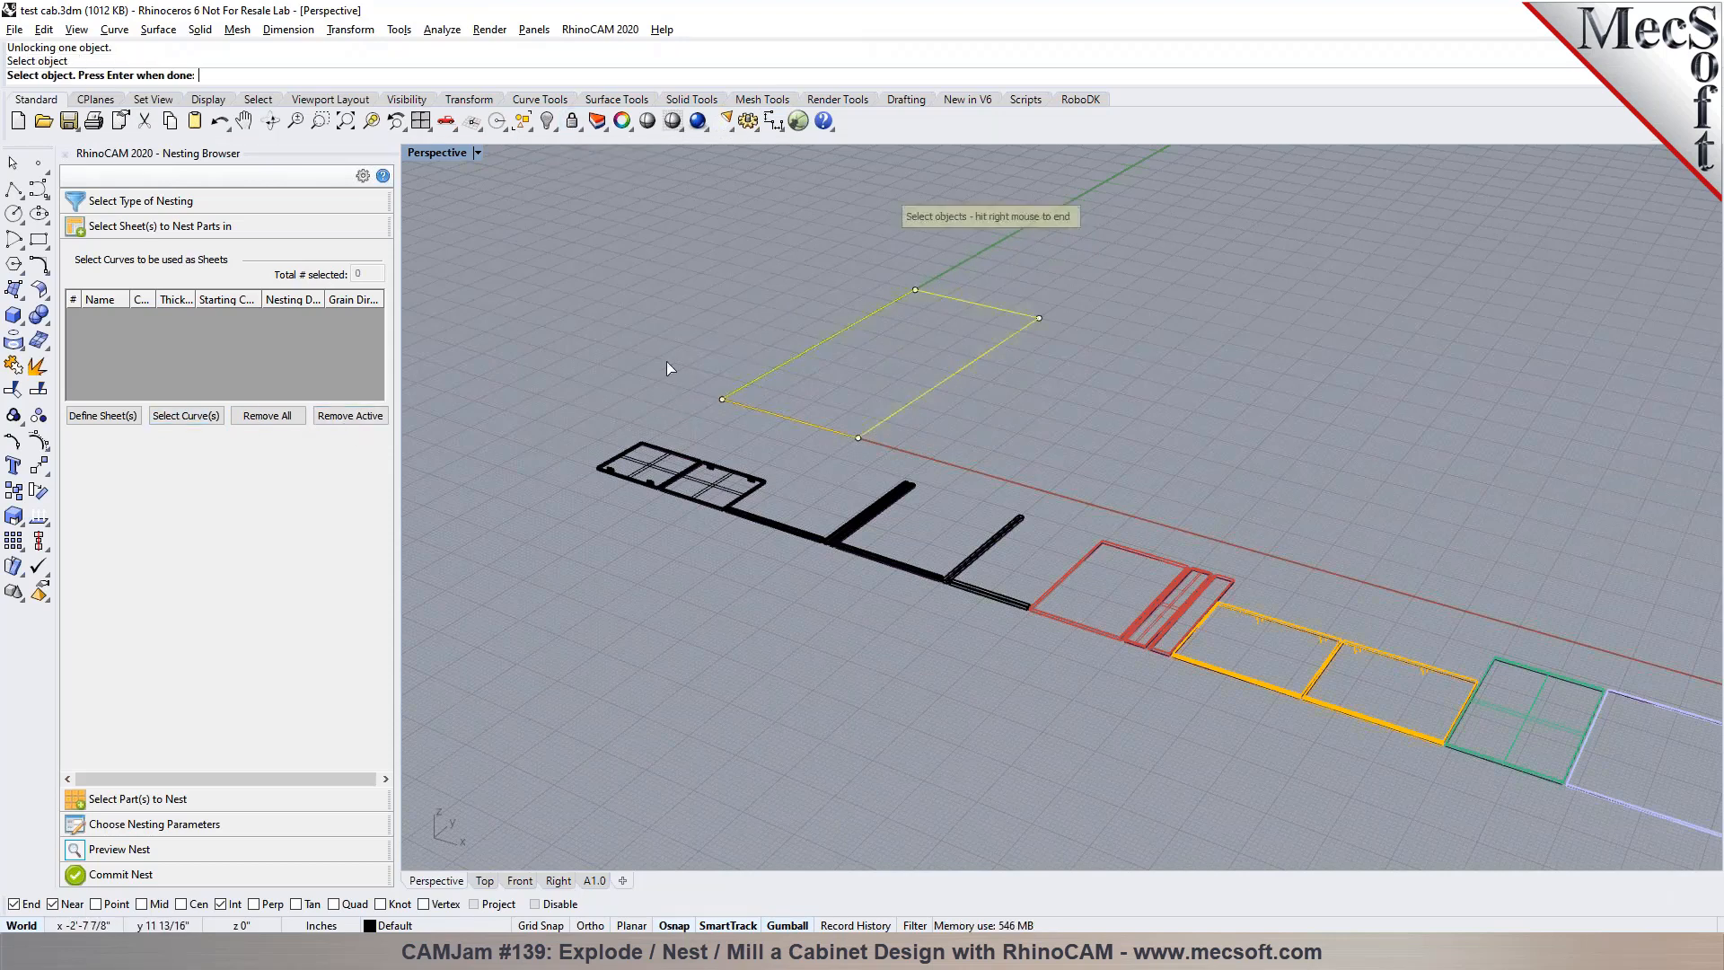
key("Return")
Check in the Top view which object types the whole component row contains, leaving nothing selected
scroll(612, 367, "down", 4)
right_click_drag(612, 366, 707, 559)
scroll(747, 493, "down", 3)
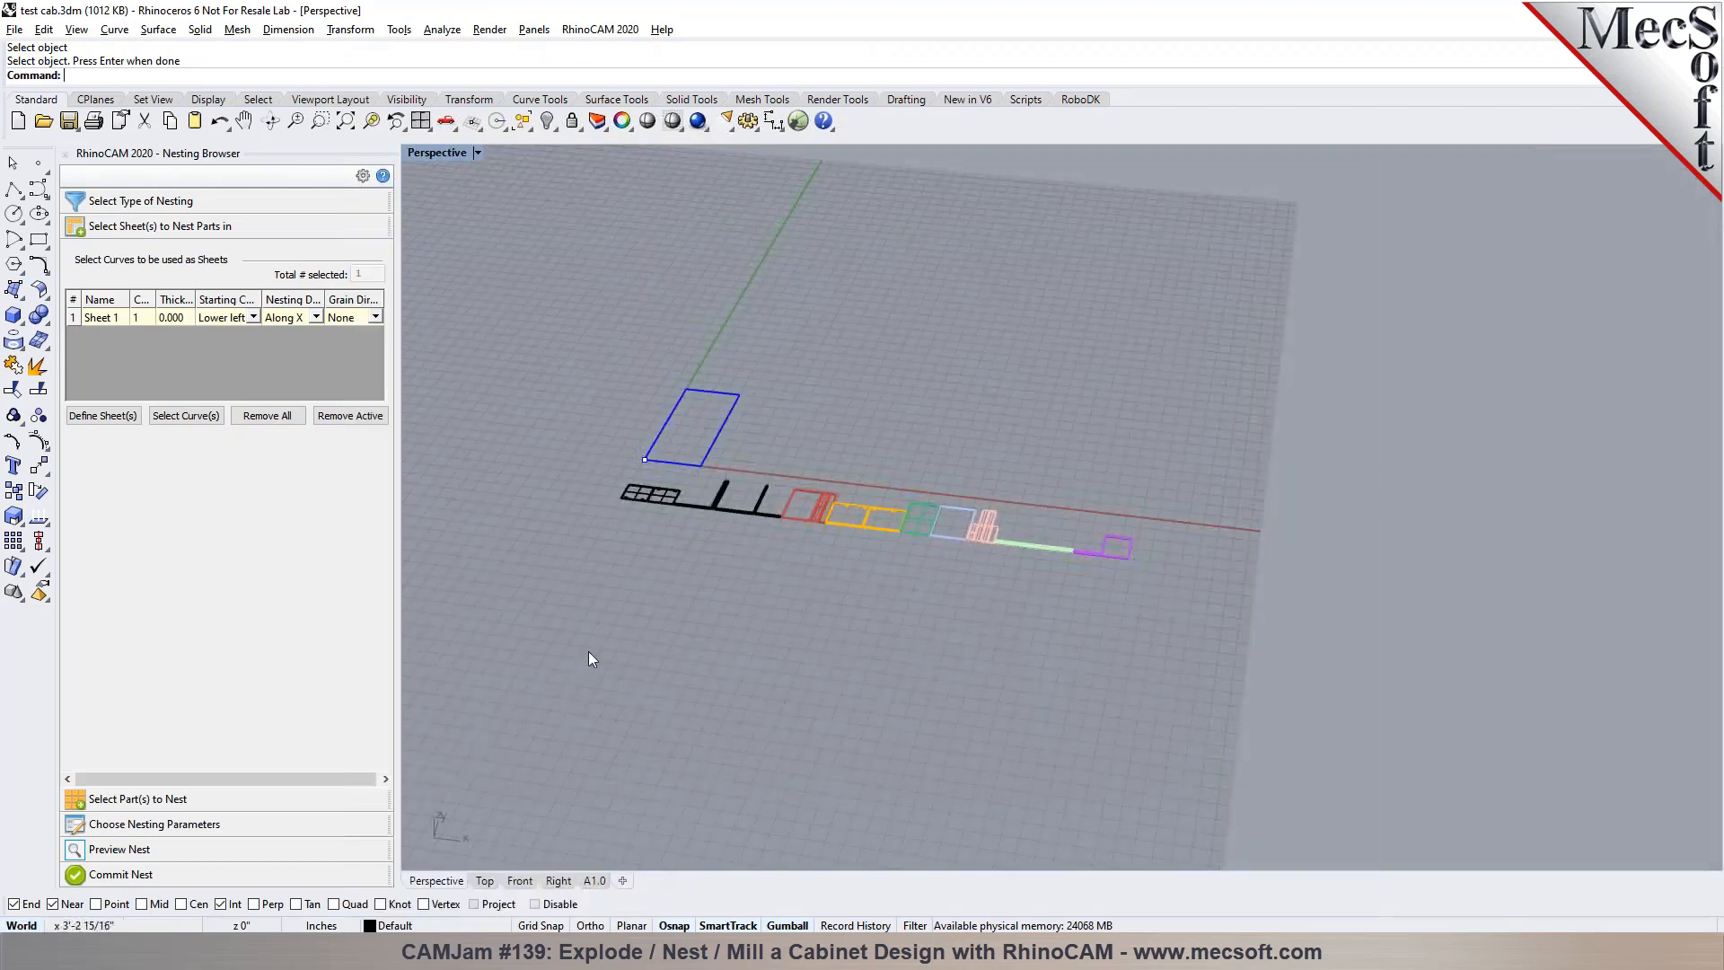
left_click(484, 880)
scroll(678, 564, "down", 5)
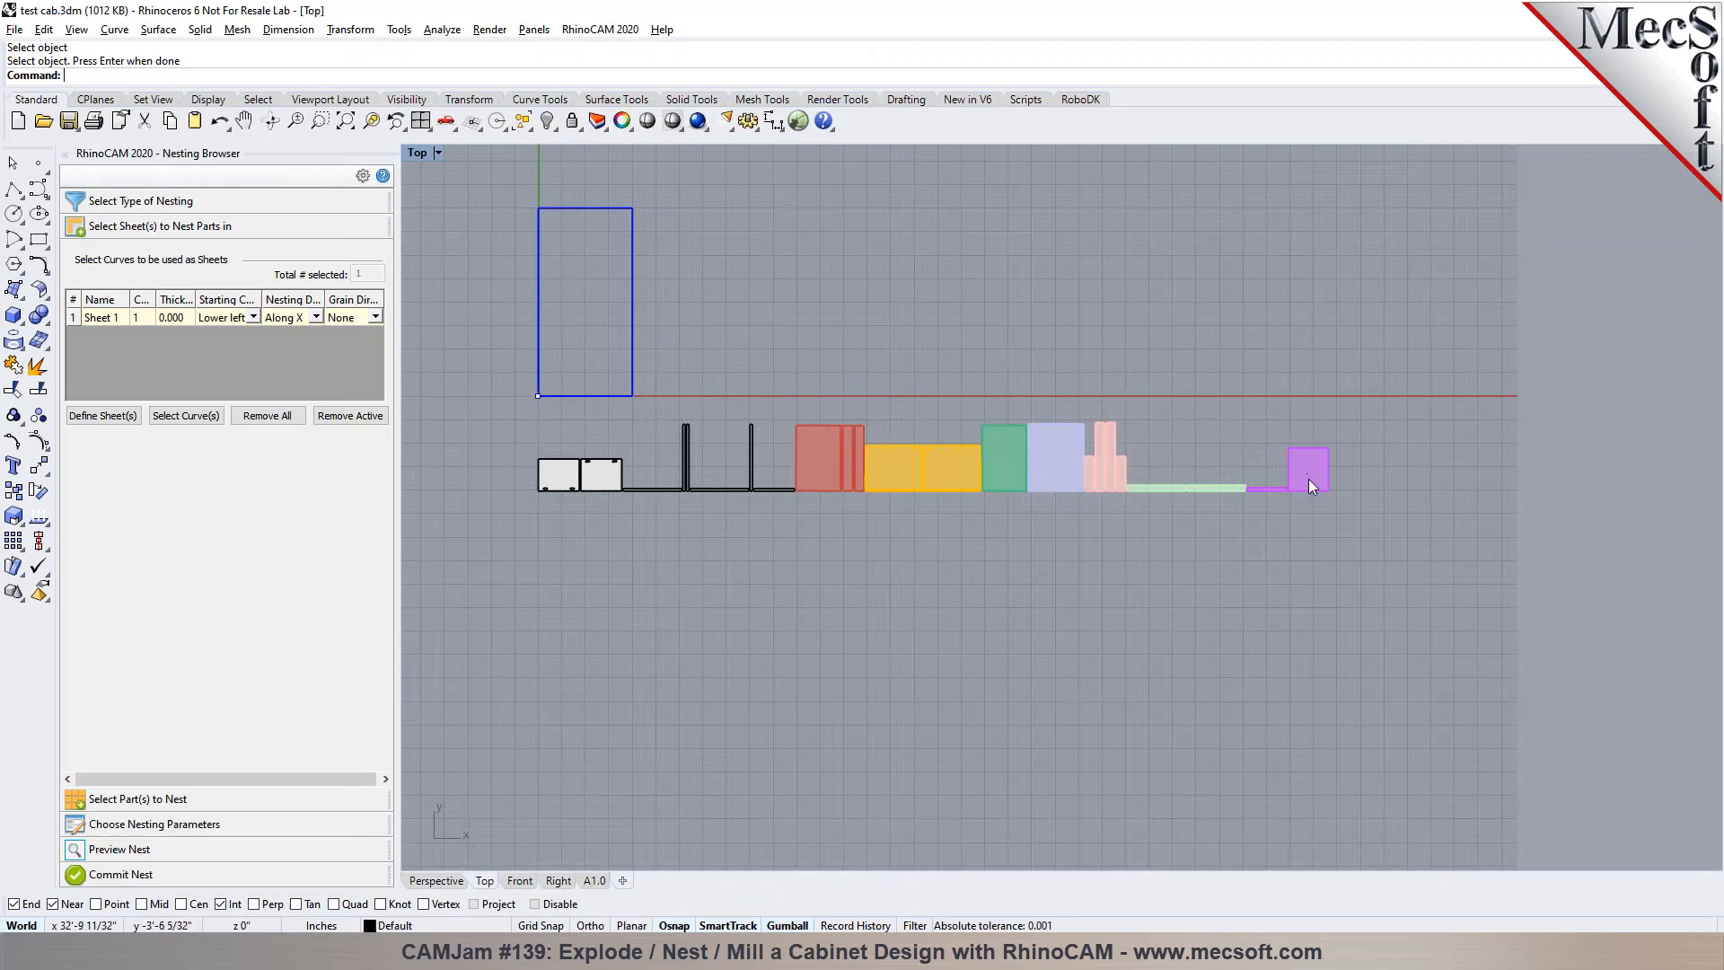
left_click_drag(1344, 563, 531, 466)
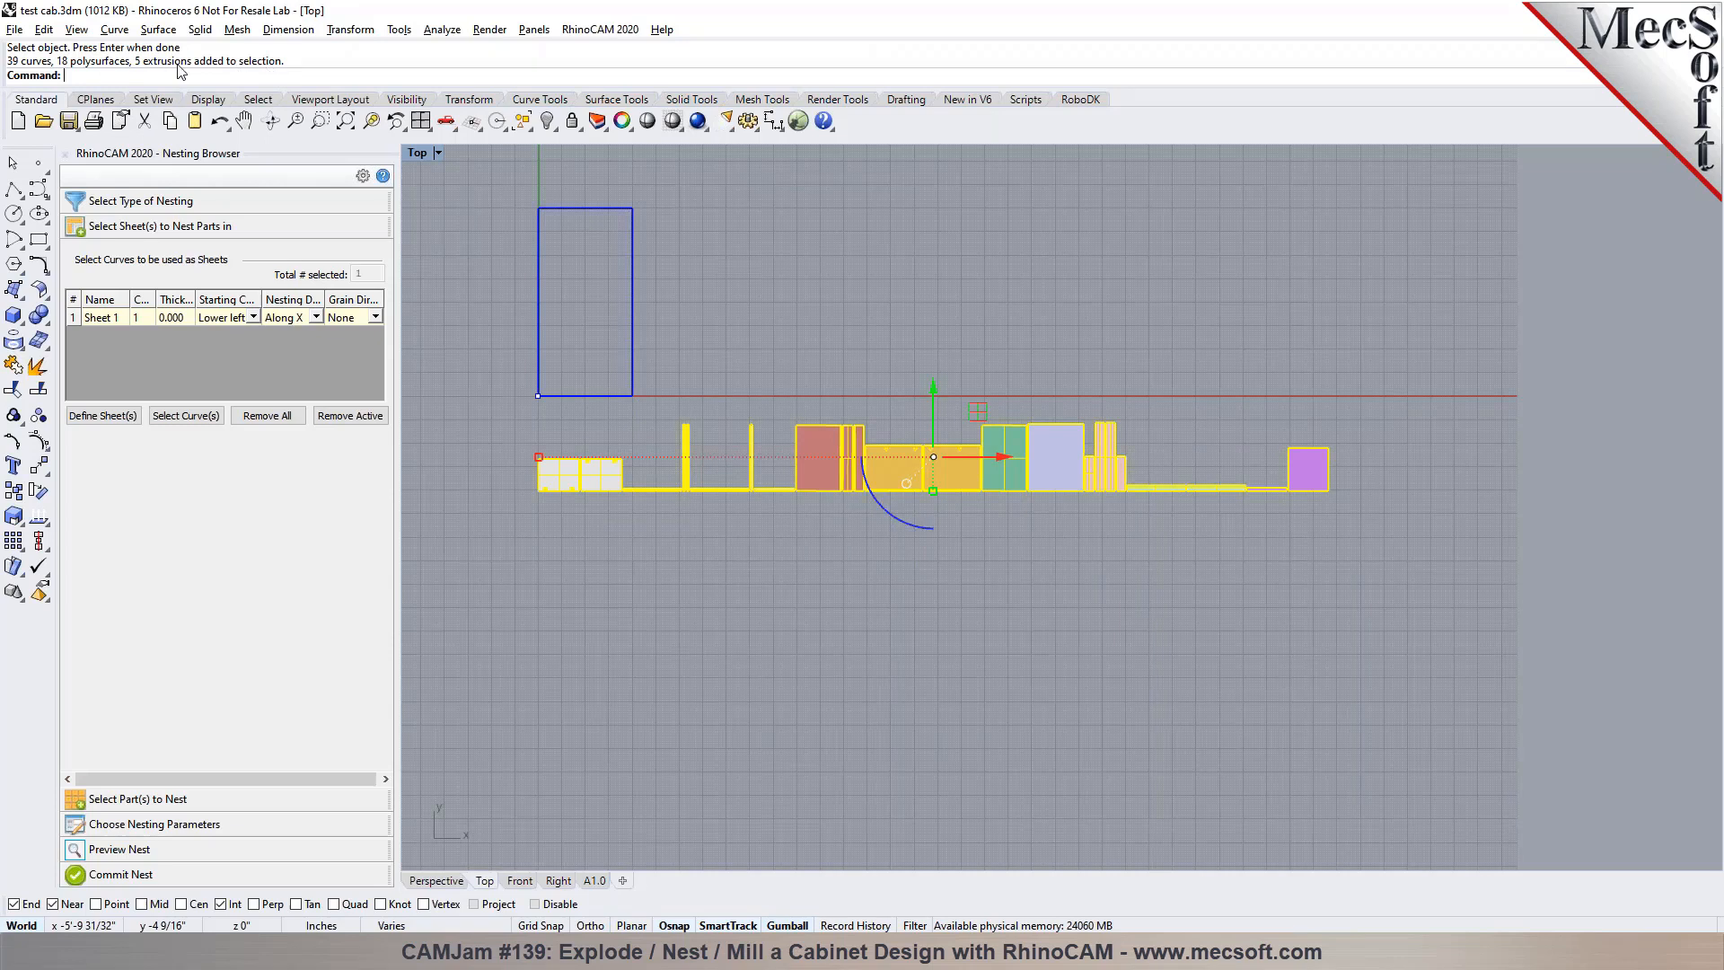
left_click(637, 620)
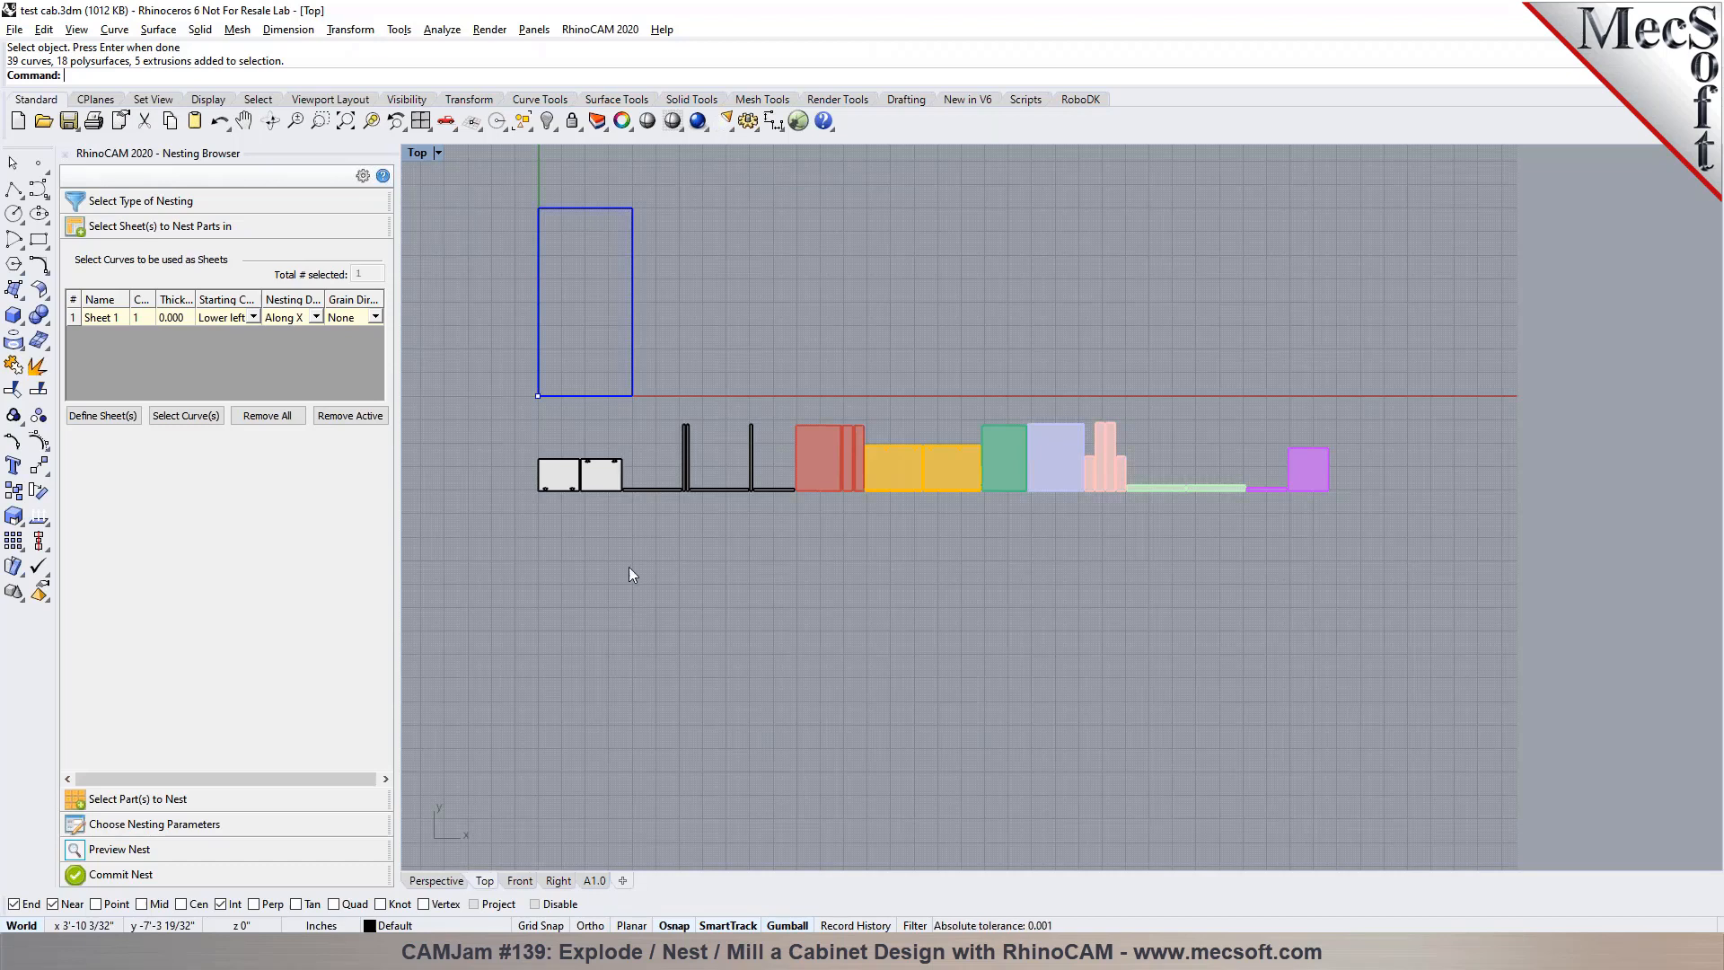
Hide all component curves using SelCrv, keeping the sheet rectangle locked during the selection and unlocking it again
left_click(605, 250)
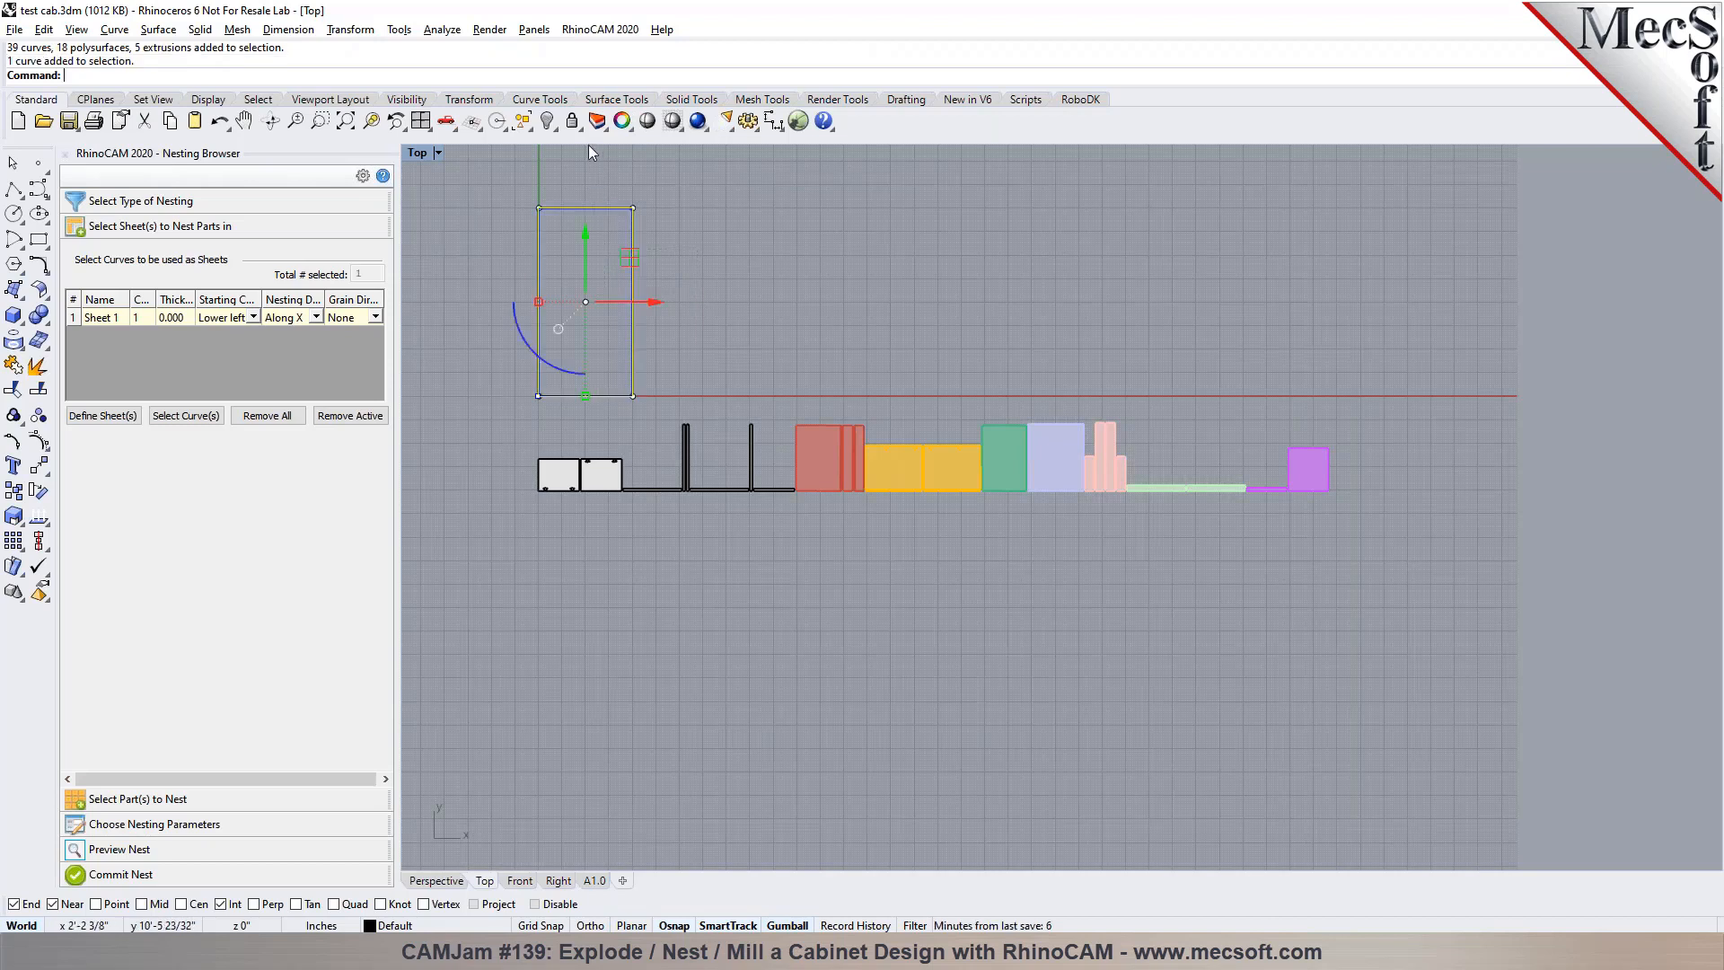
left_click(571, 120)
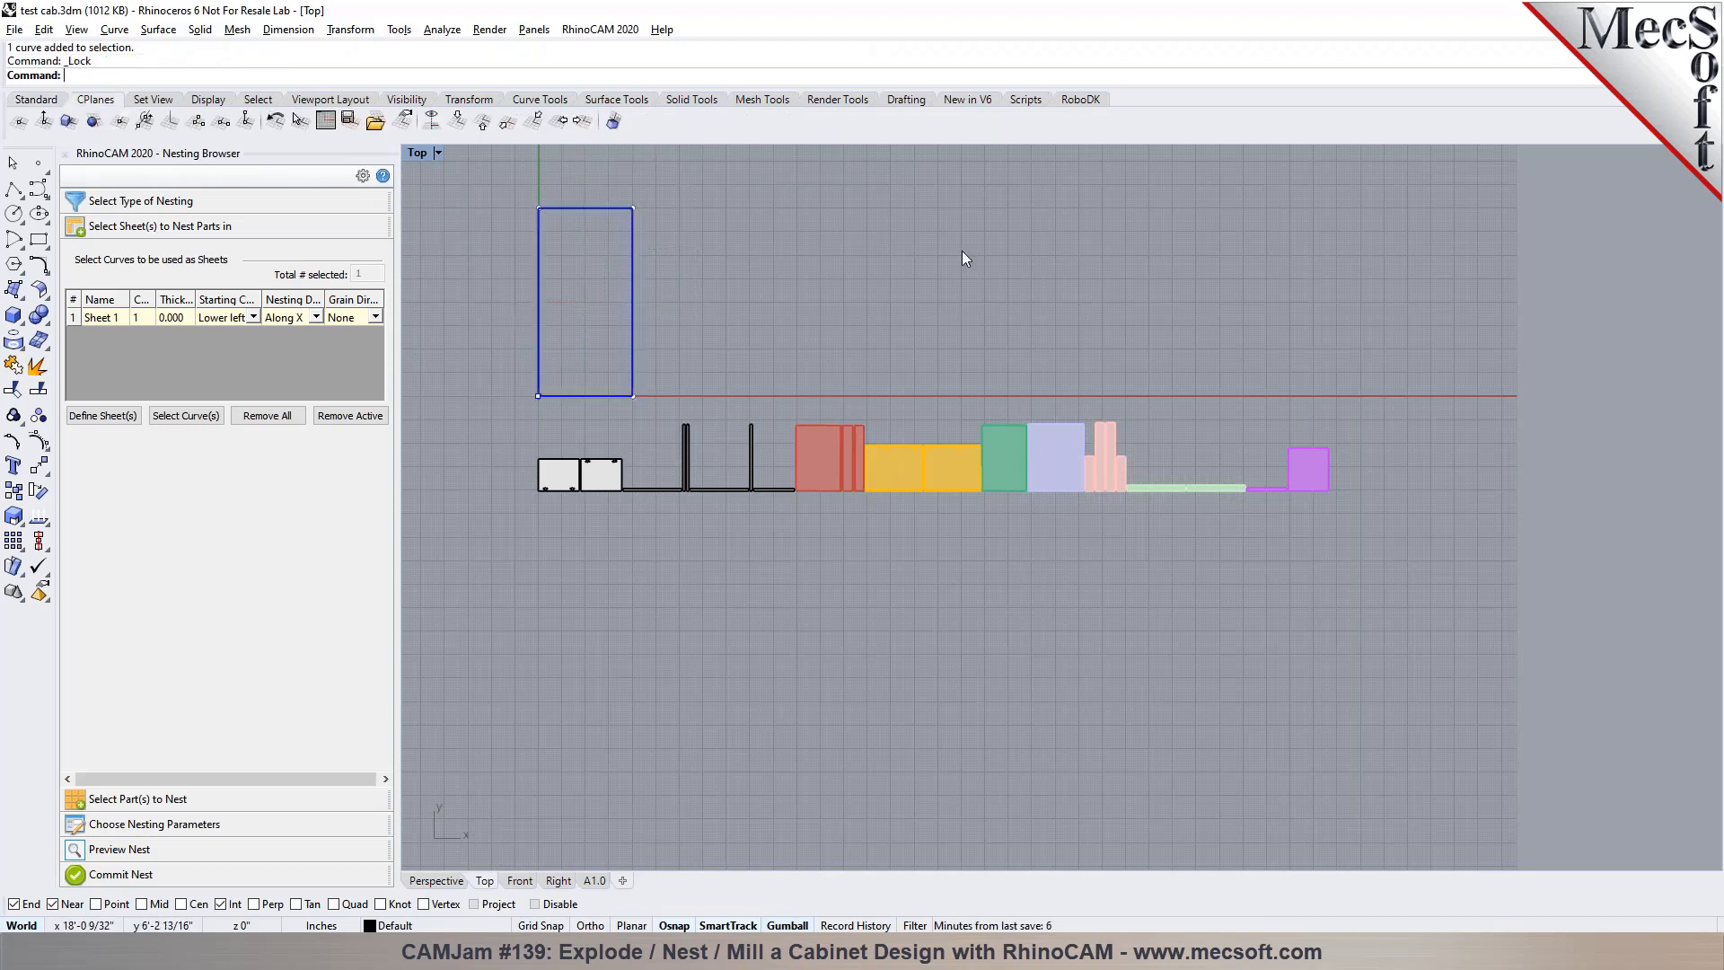
type("SelCrv")
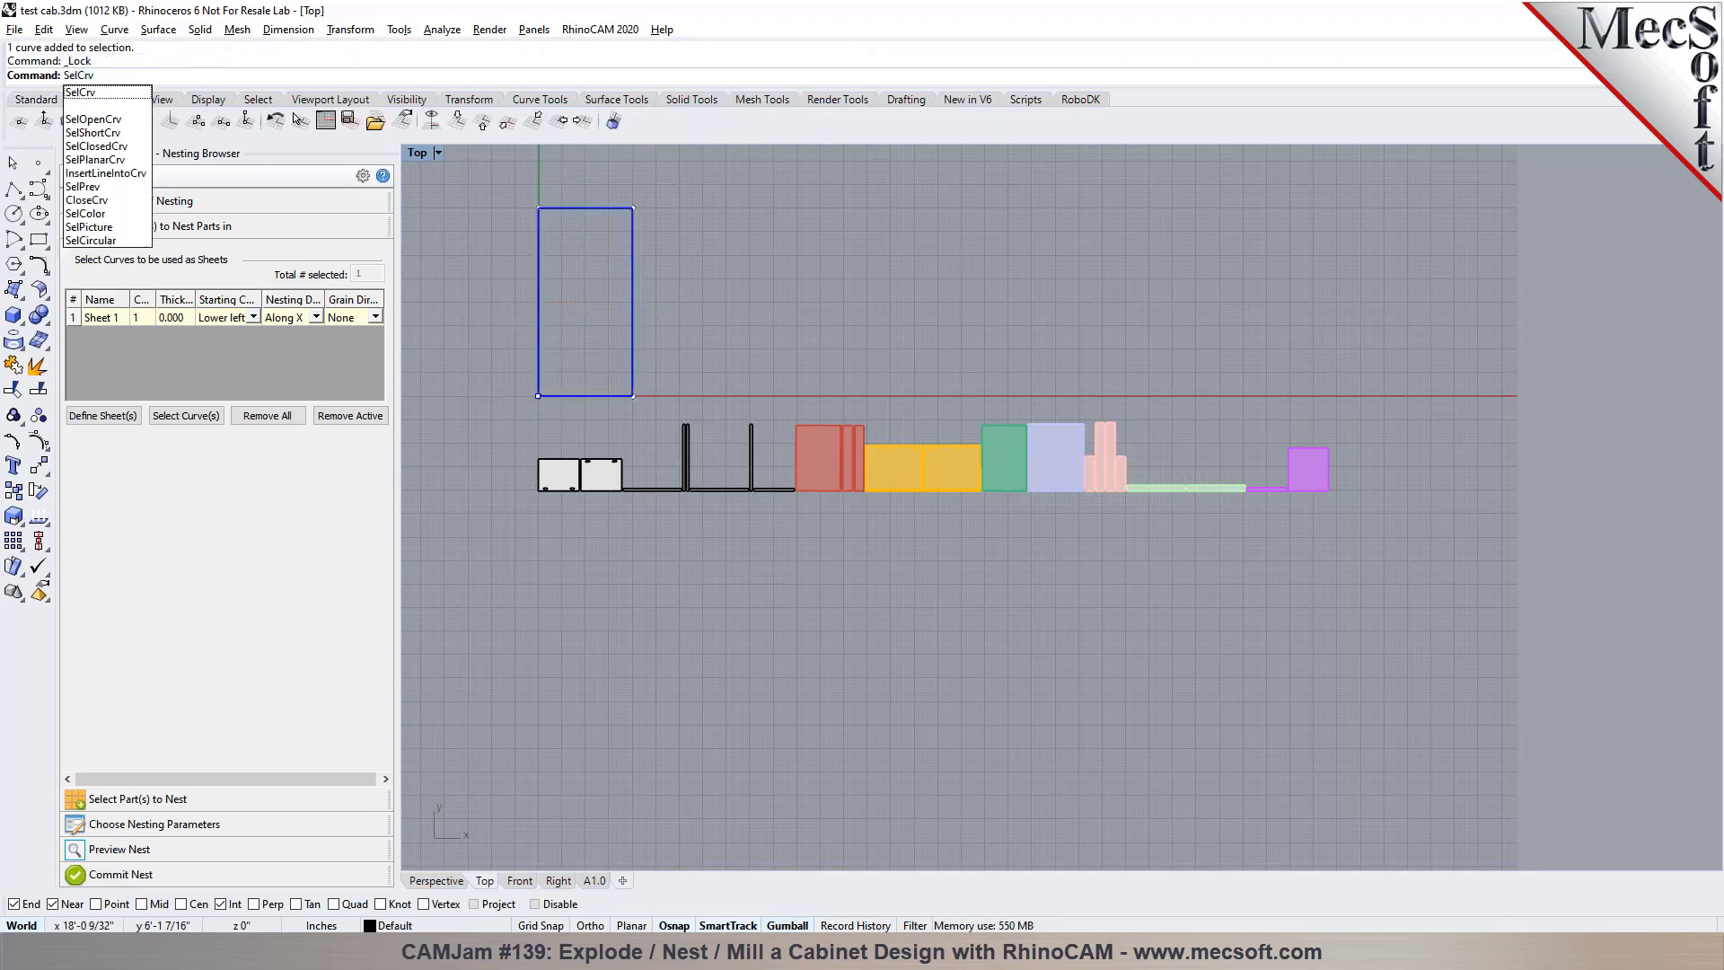
key("Return")
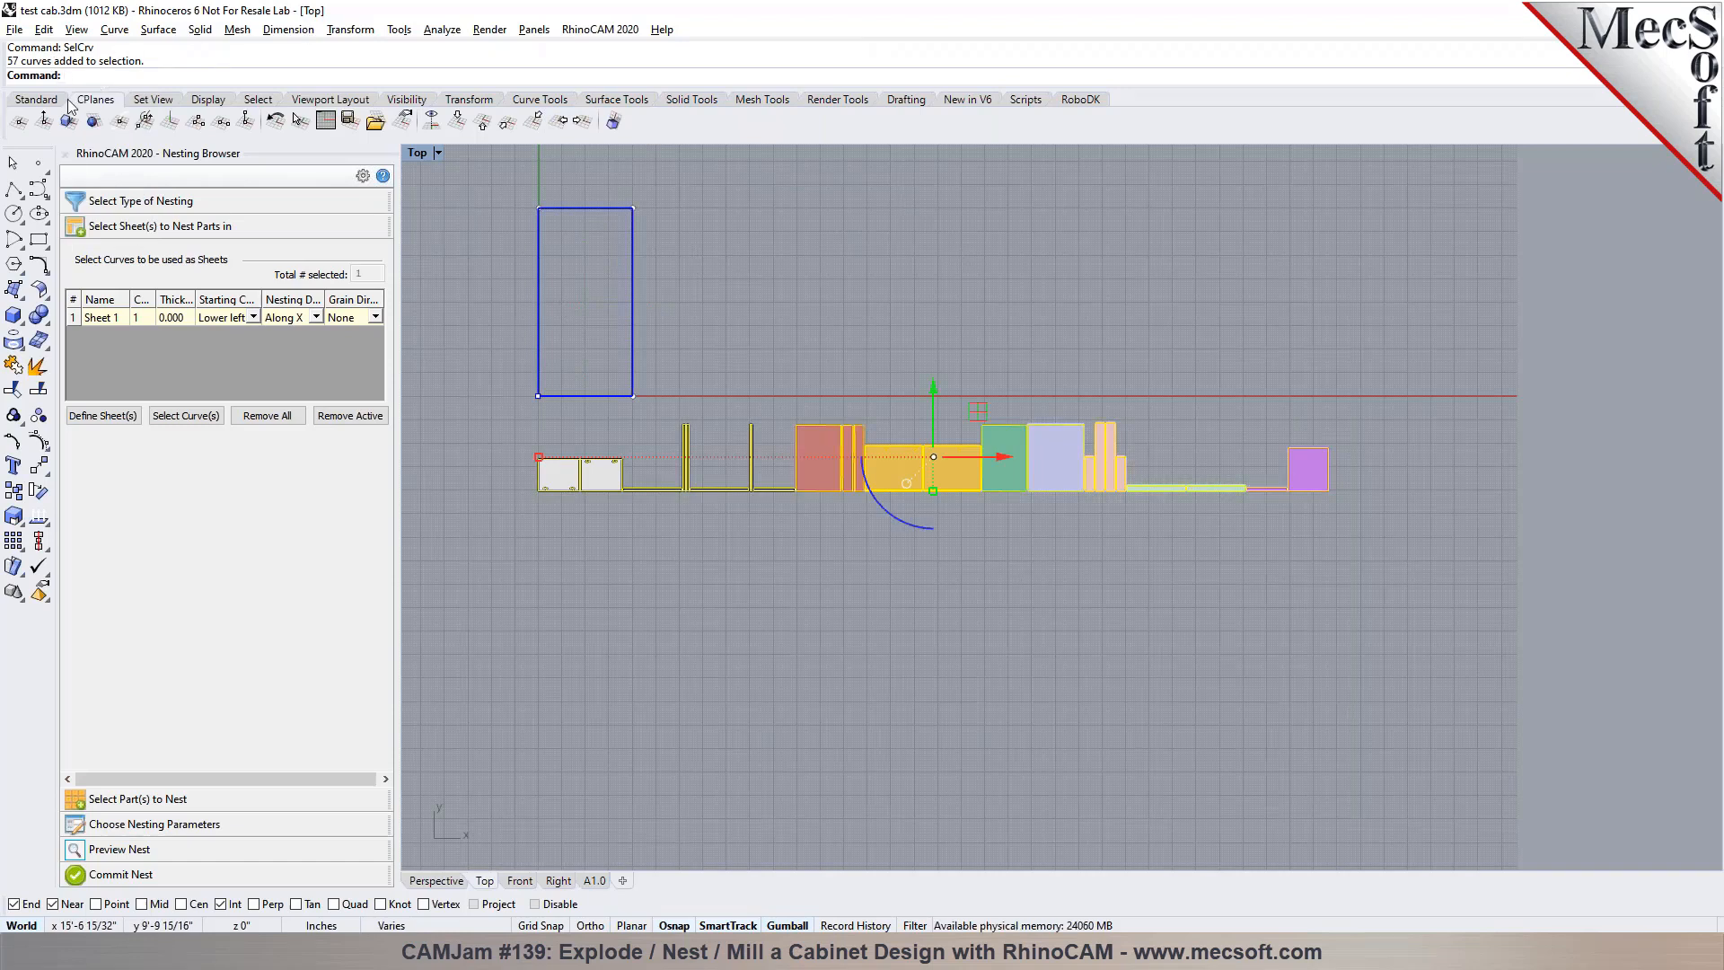
left_click(35, 99)
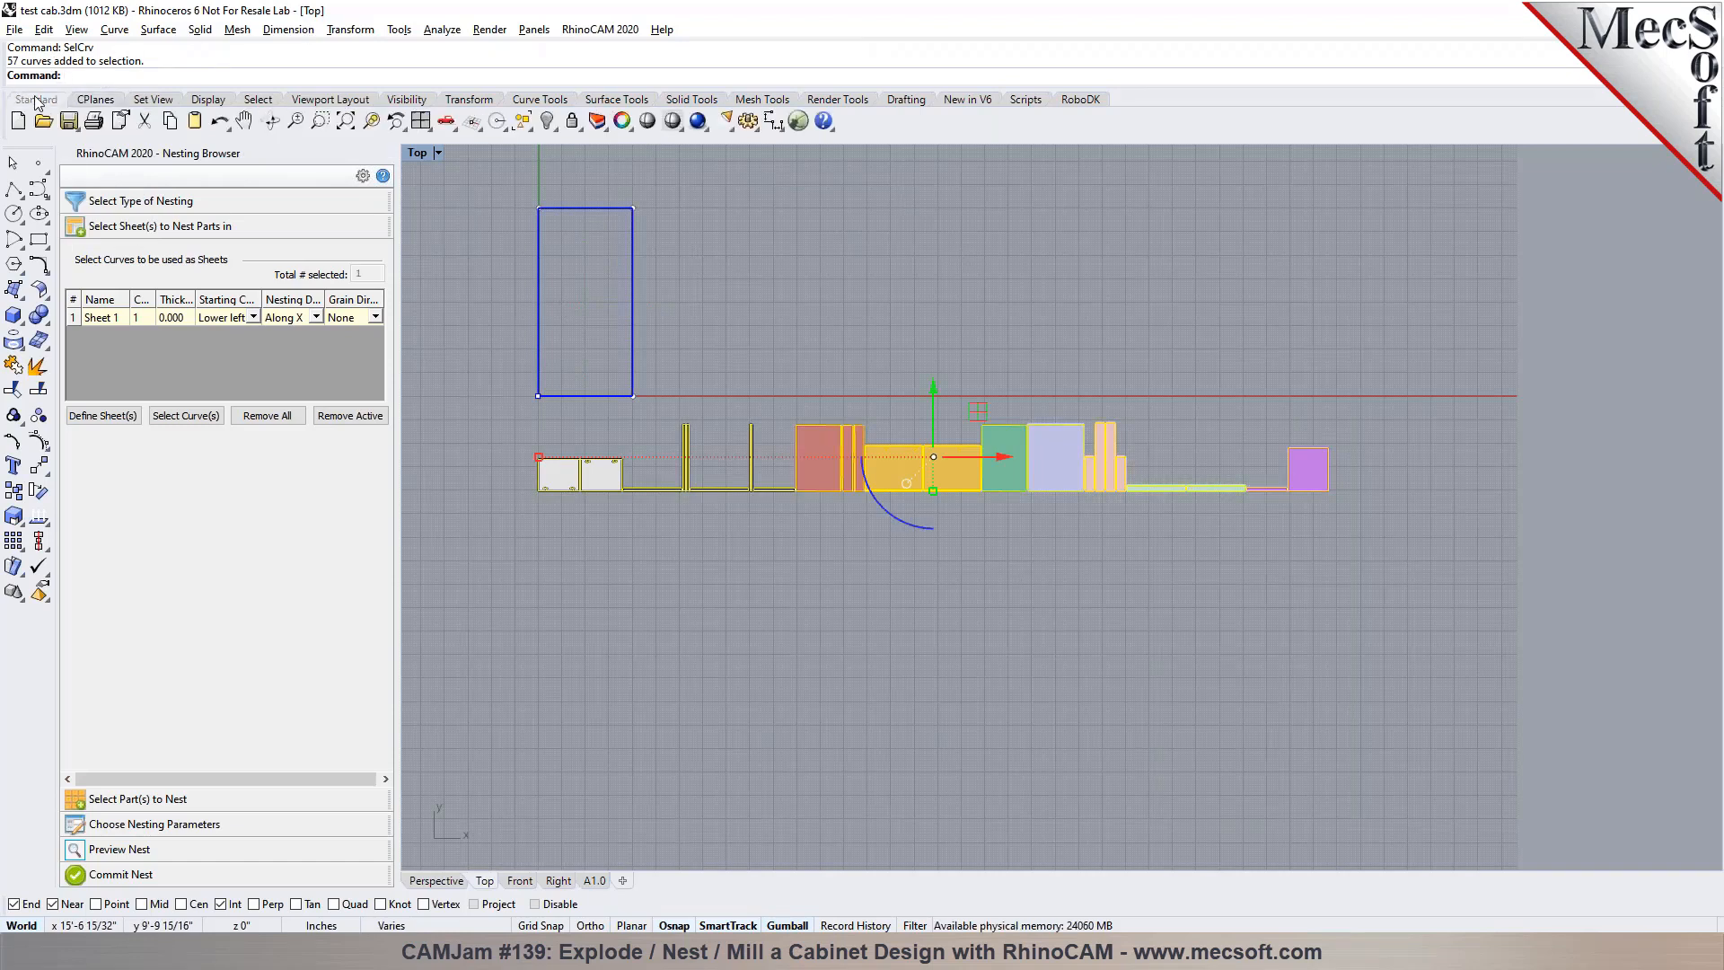
left_click(548, 123)
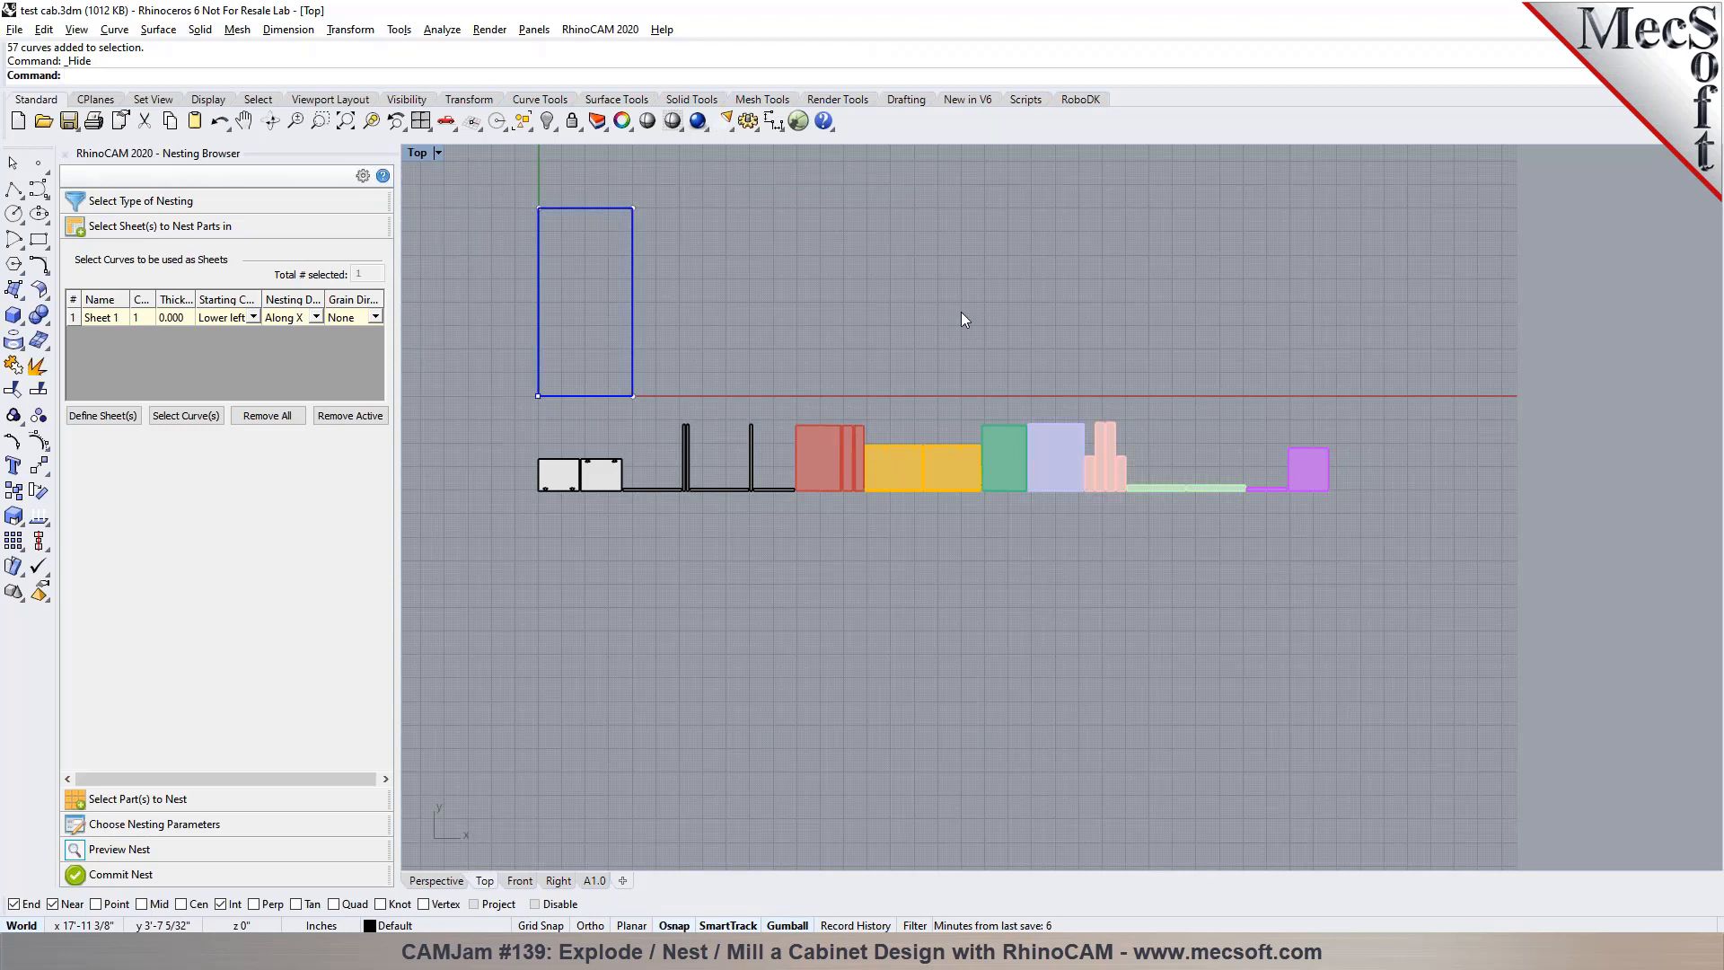
right_click(572, 123)
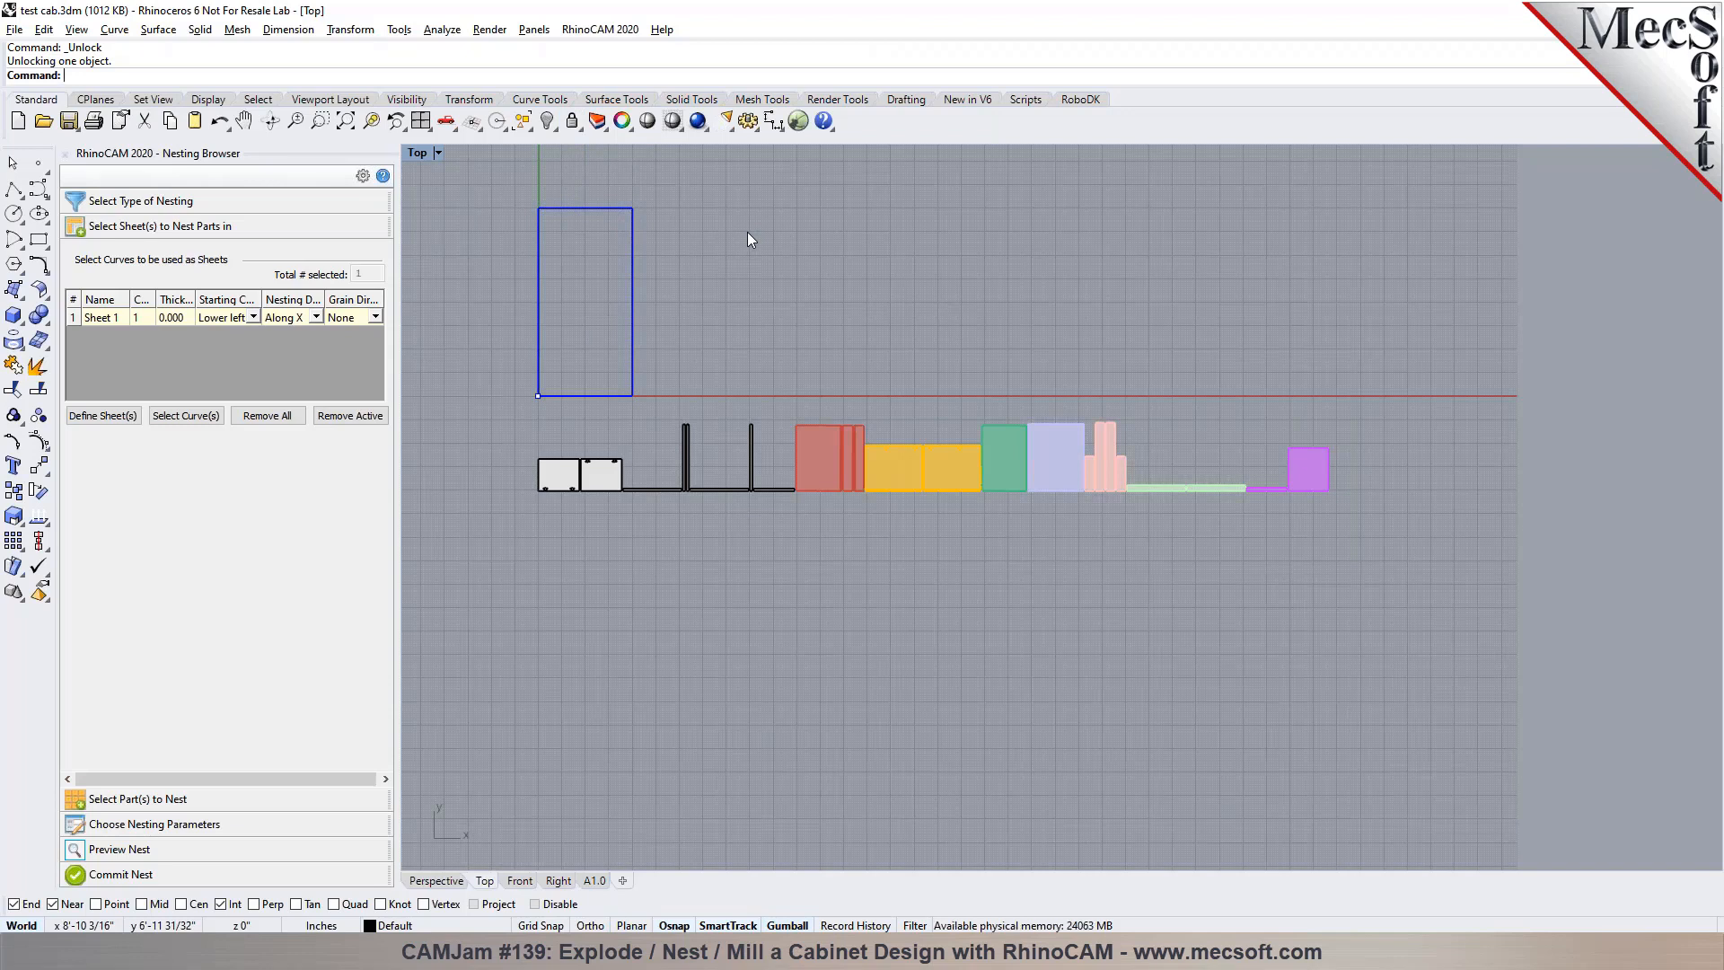
Set the thickness of Sheet 1 to 0.75 in the nesting sheet list
left_click(101, 317)
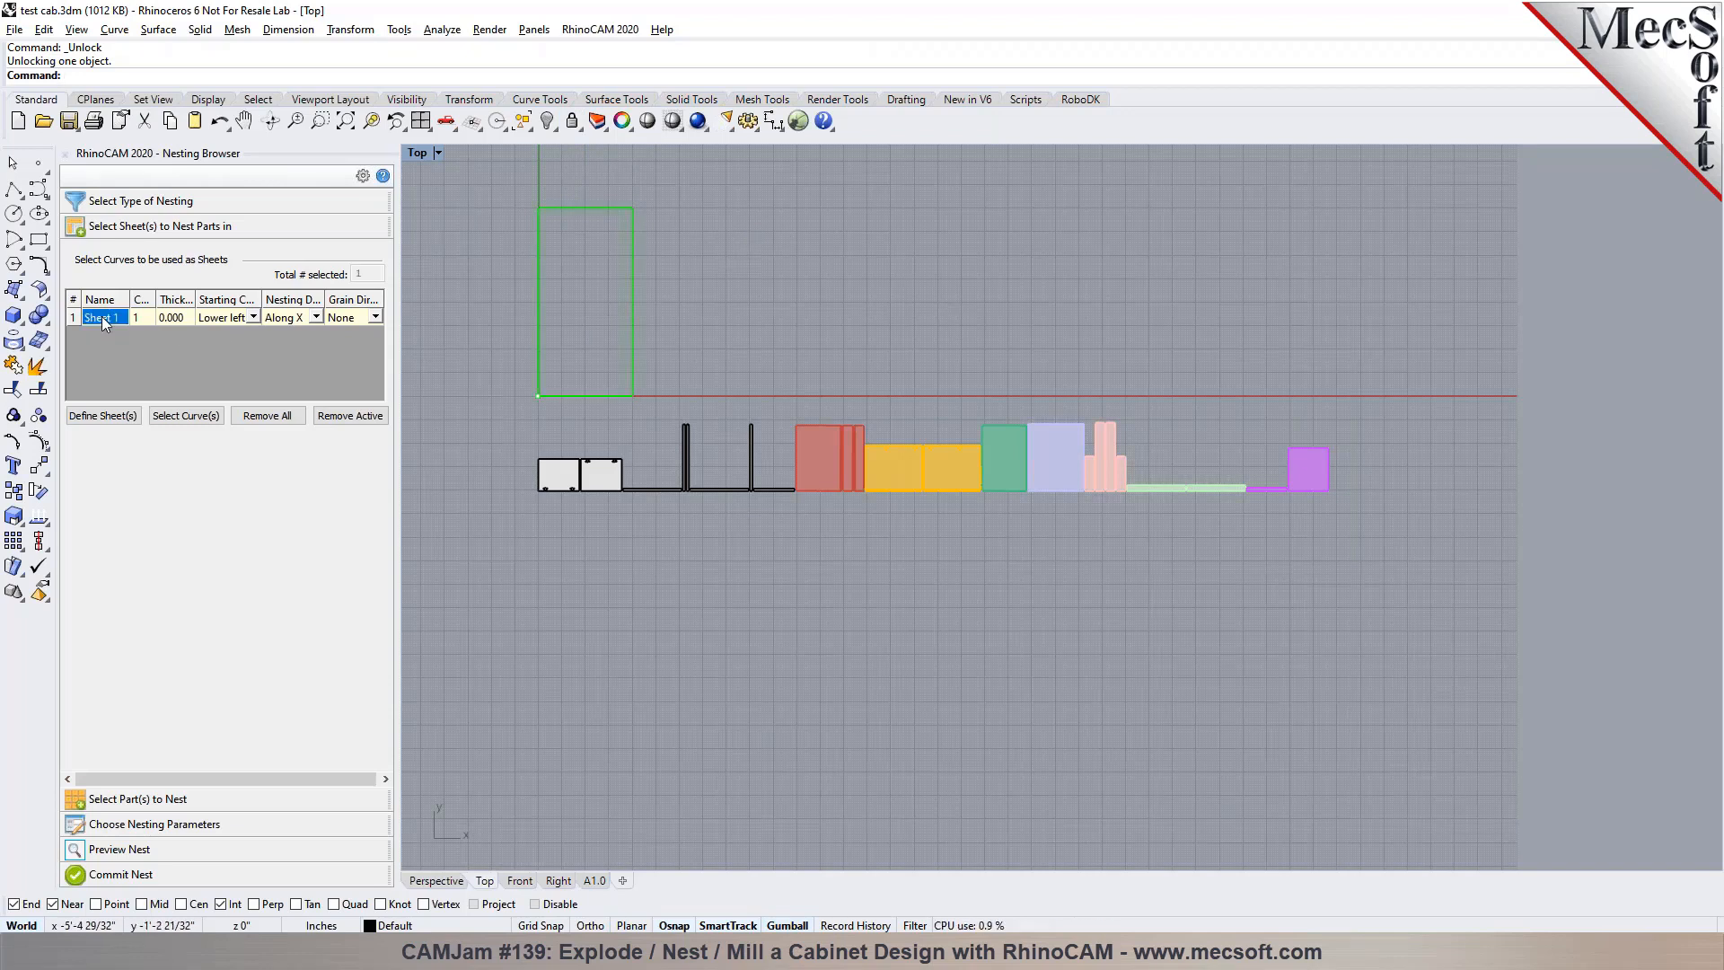
left_click(139, 319)
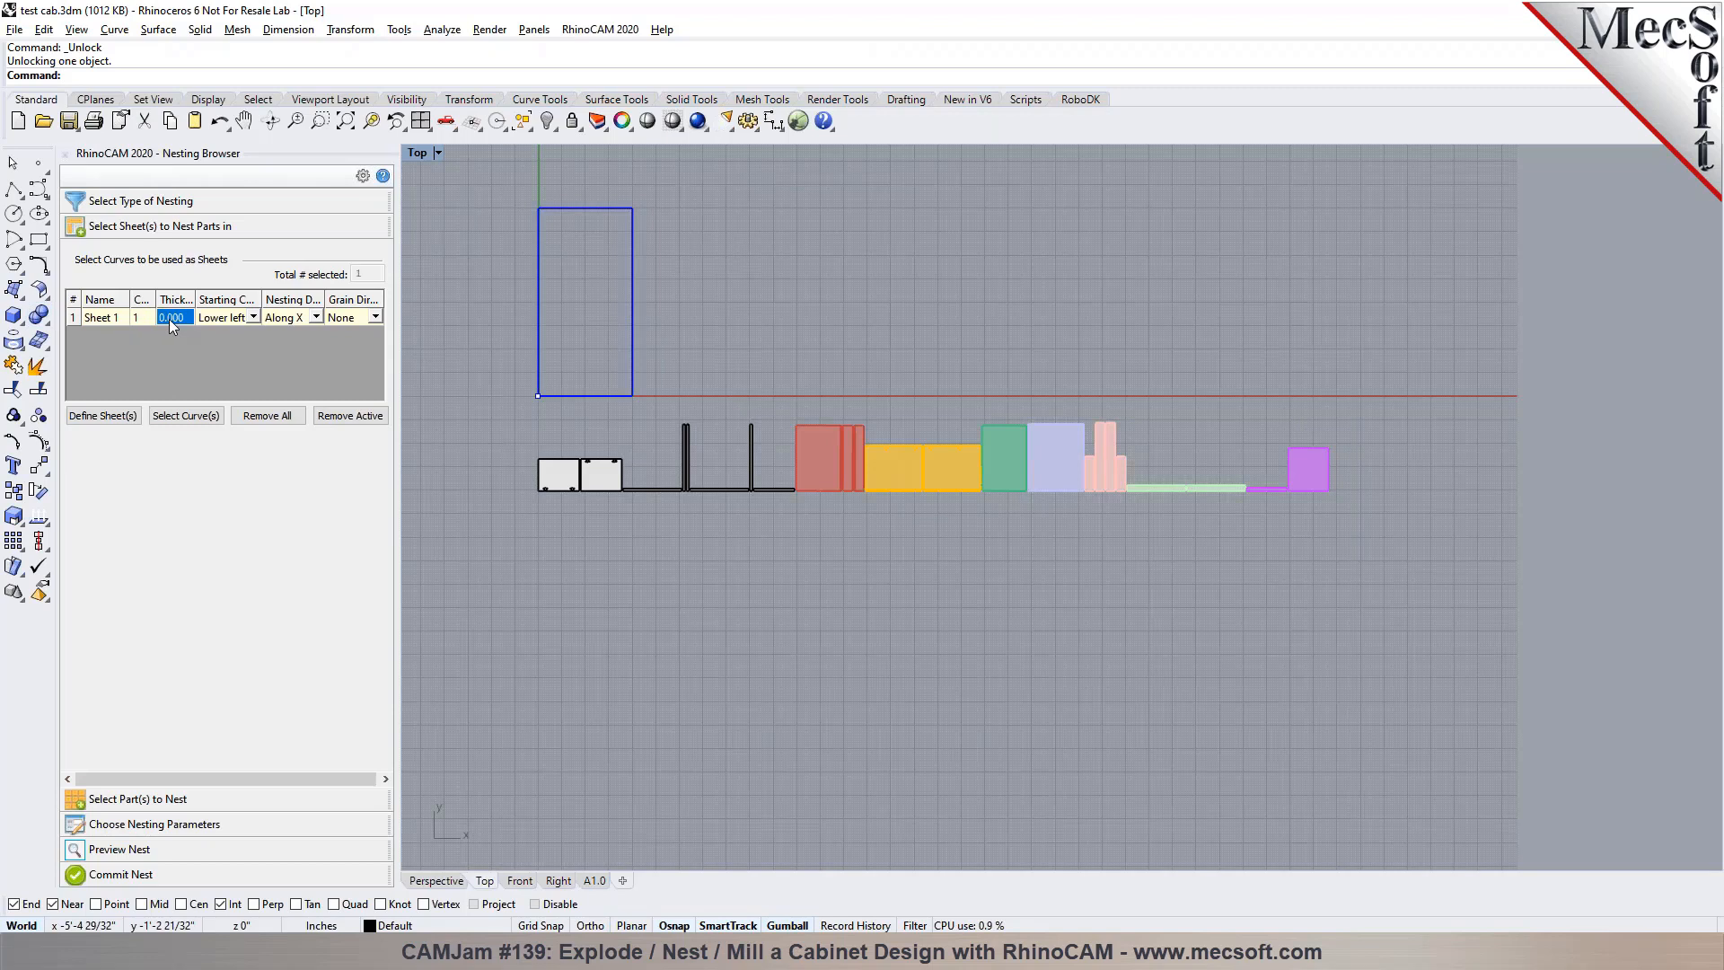
type("0.75")
left_click(184, 322)
left_click(380, 320)
Select the entire component row as parts to nest and enable Use for engraving & sign making
left_click(218, 801)
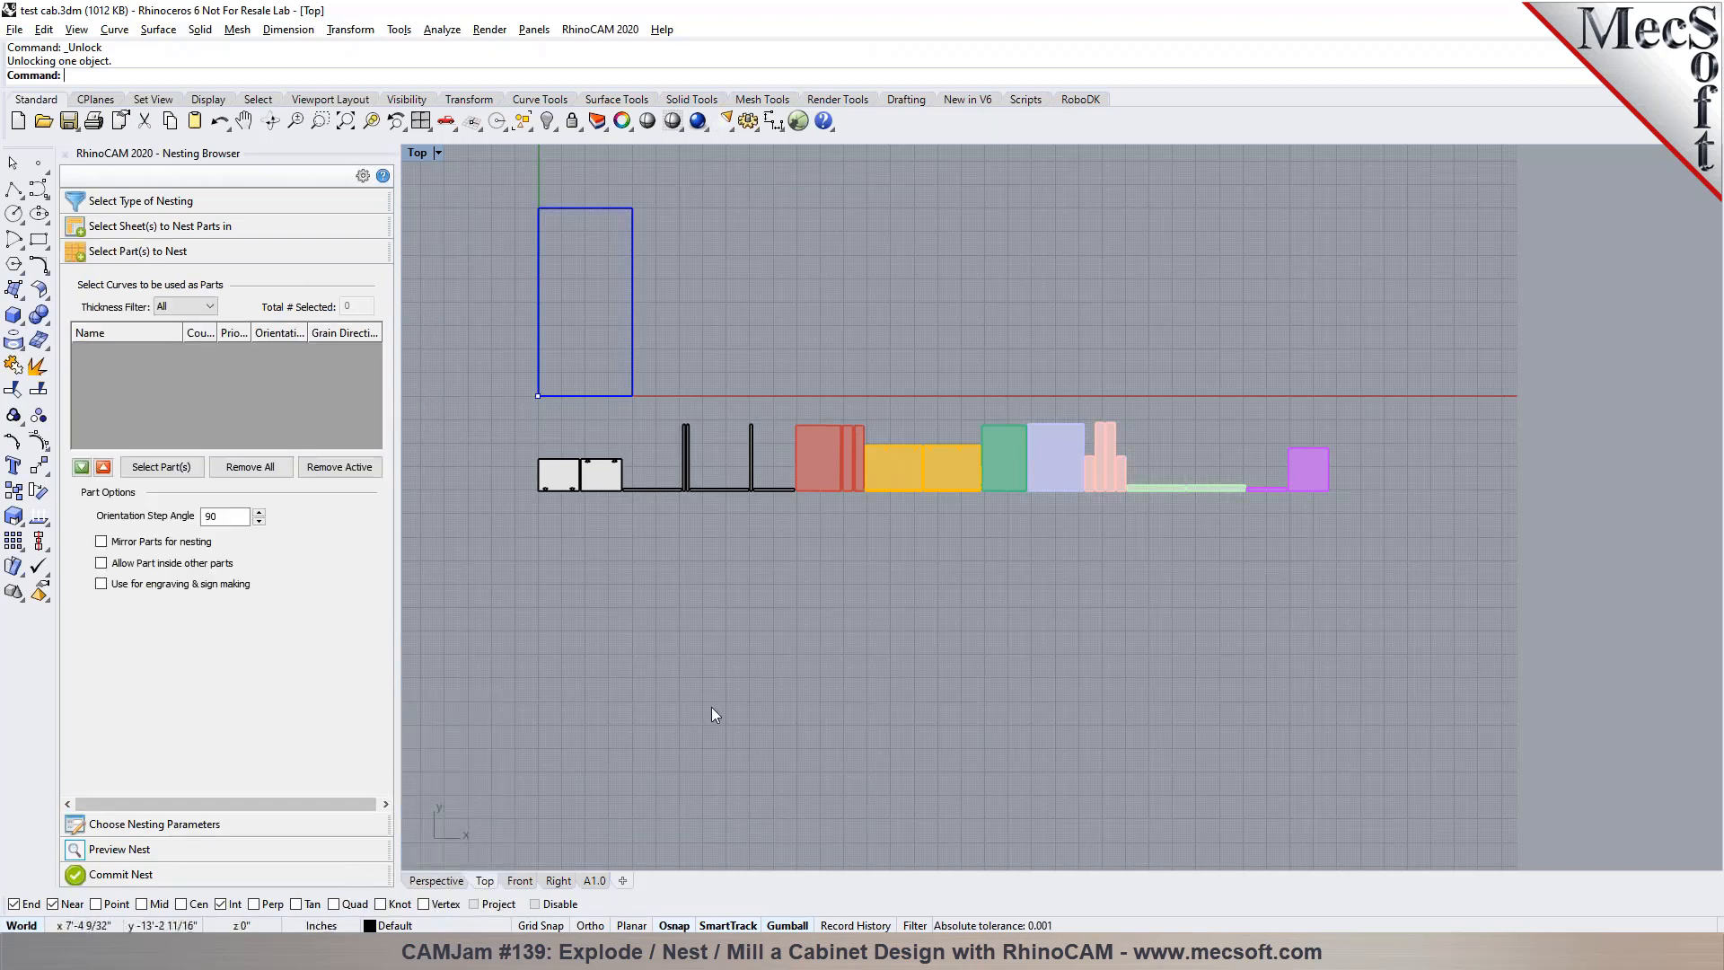
left_click(161, 467)
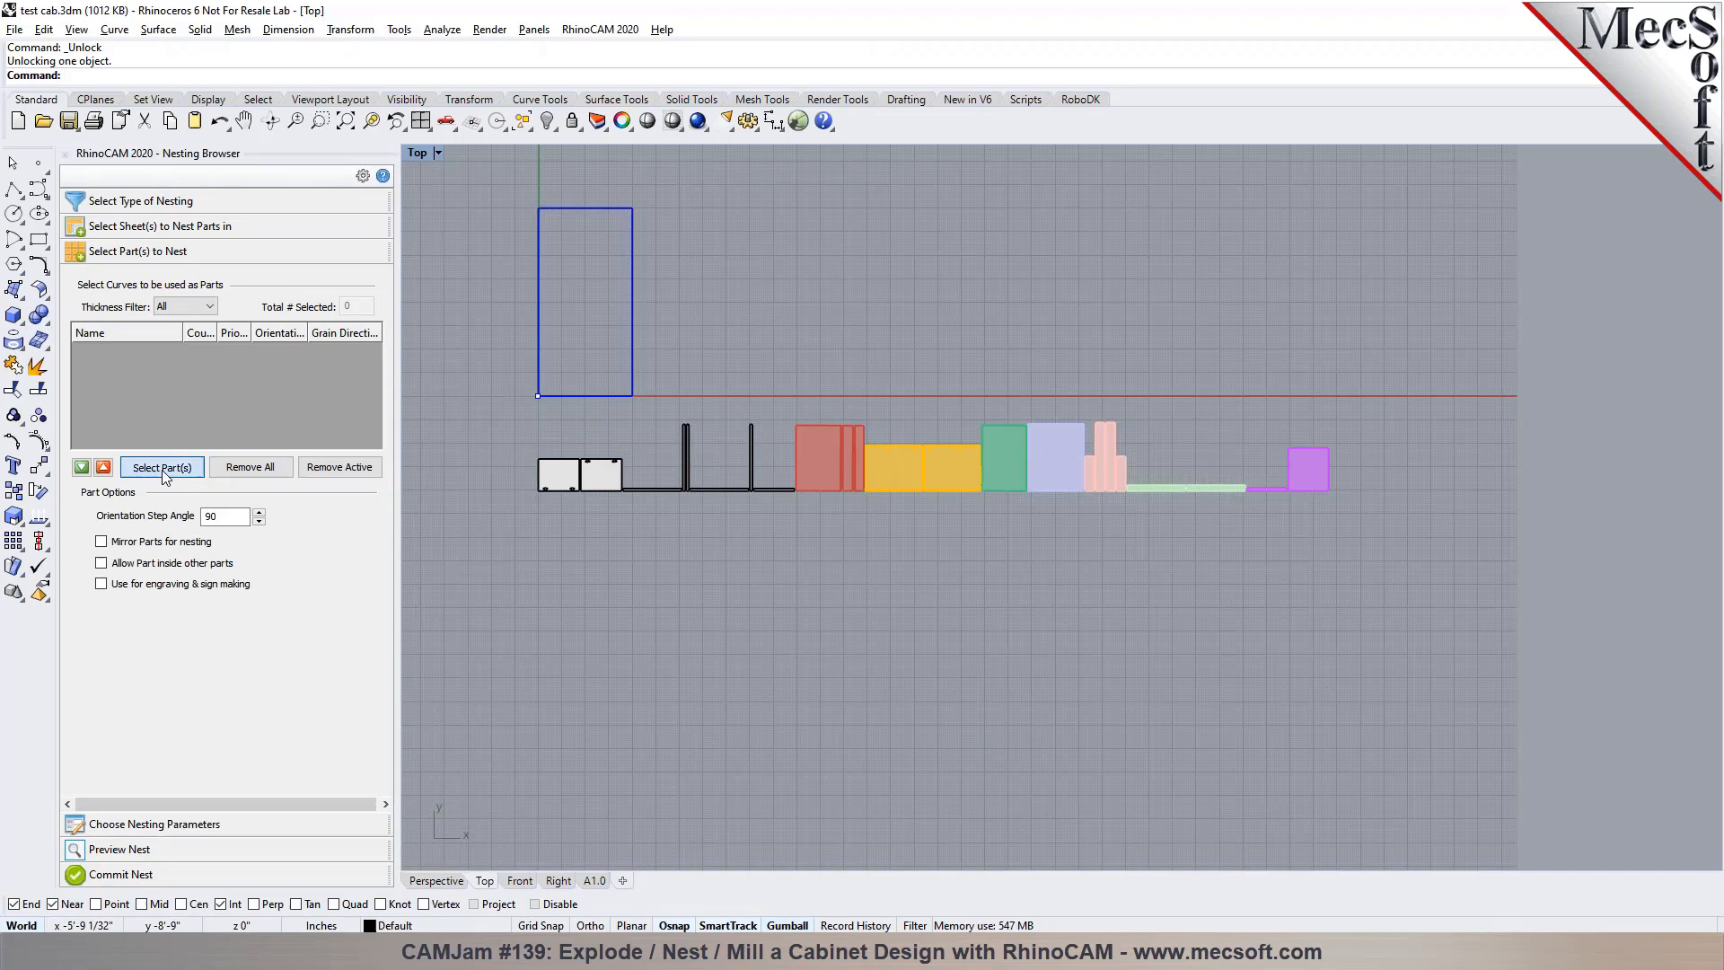
left_click_drag(458, 393, 1417, 560)
right_click(1418, 566)
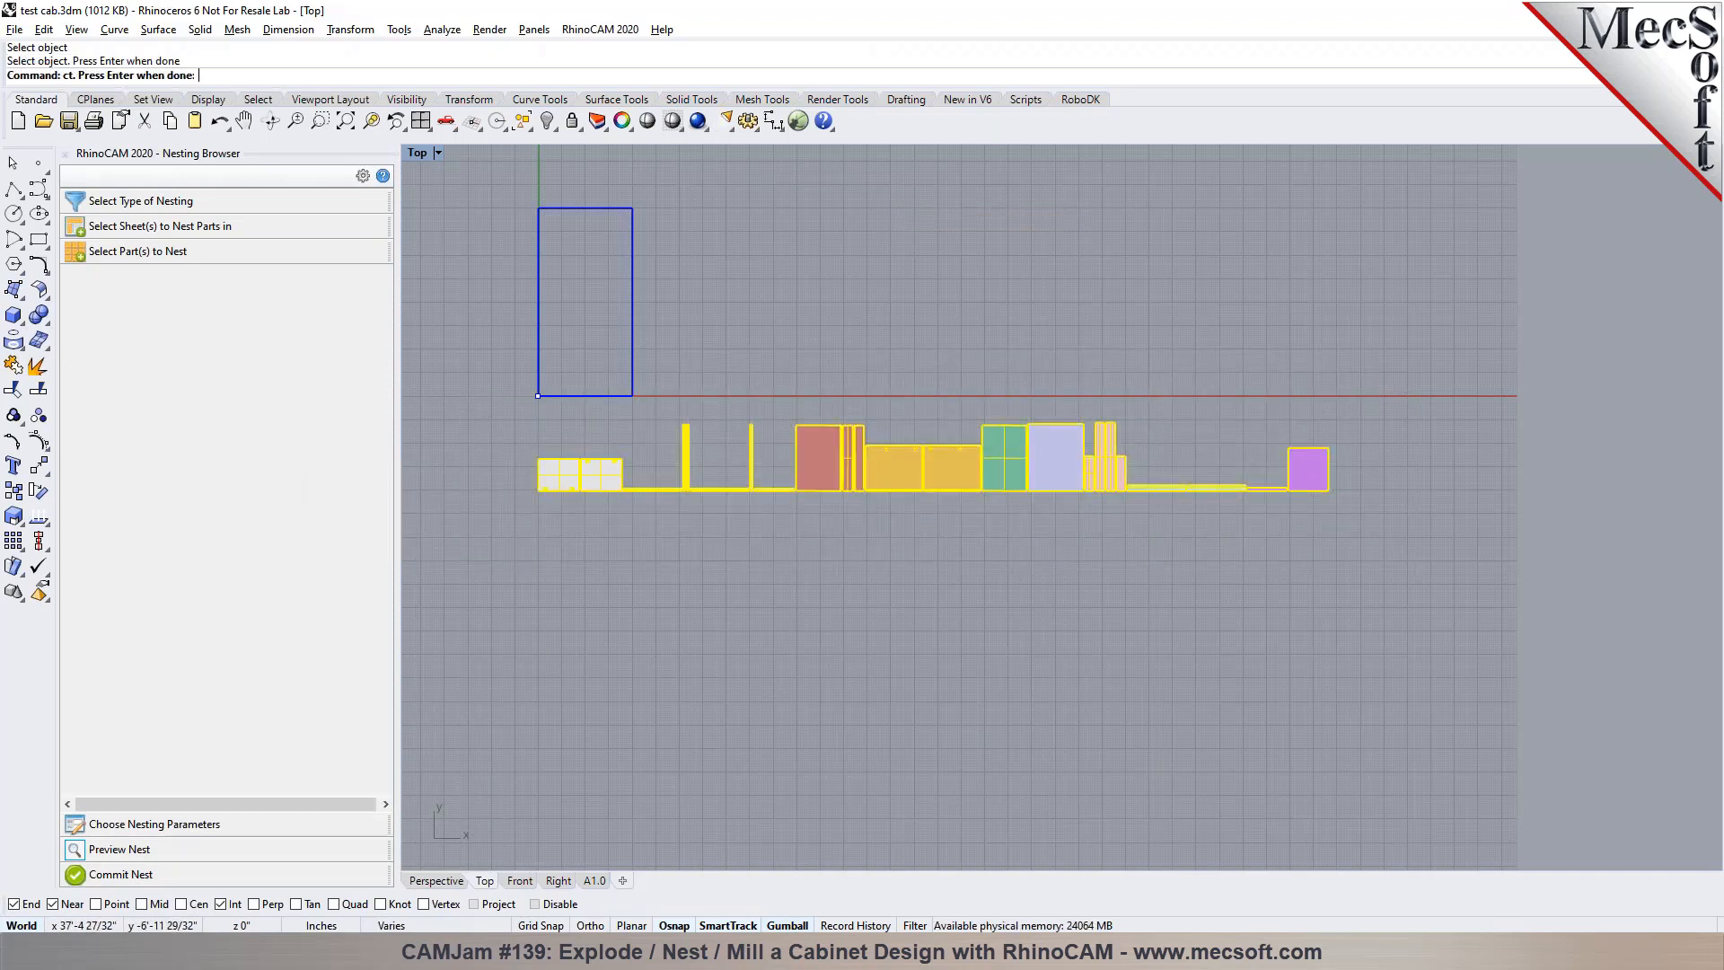
left_click_drag(376, 346, 375, 463)
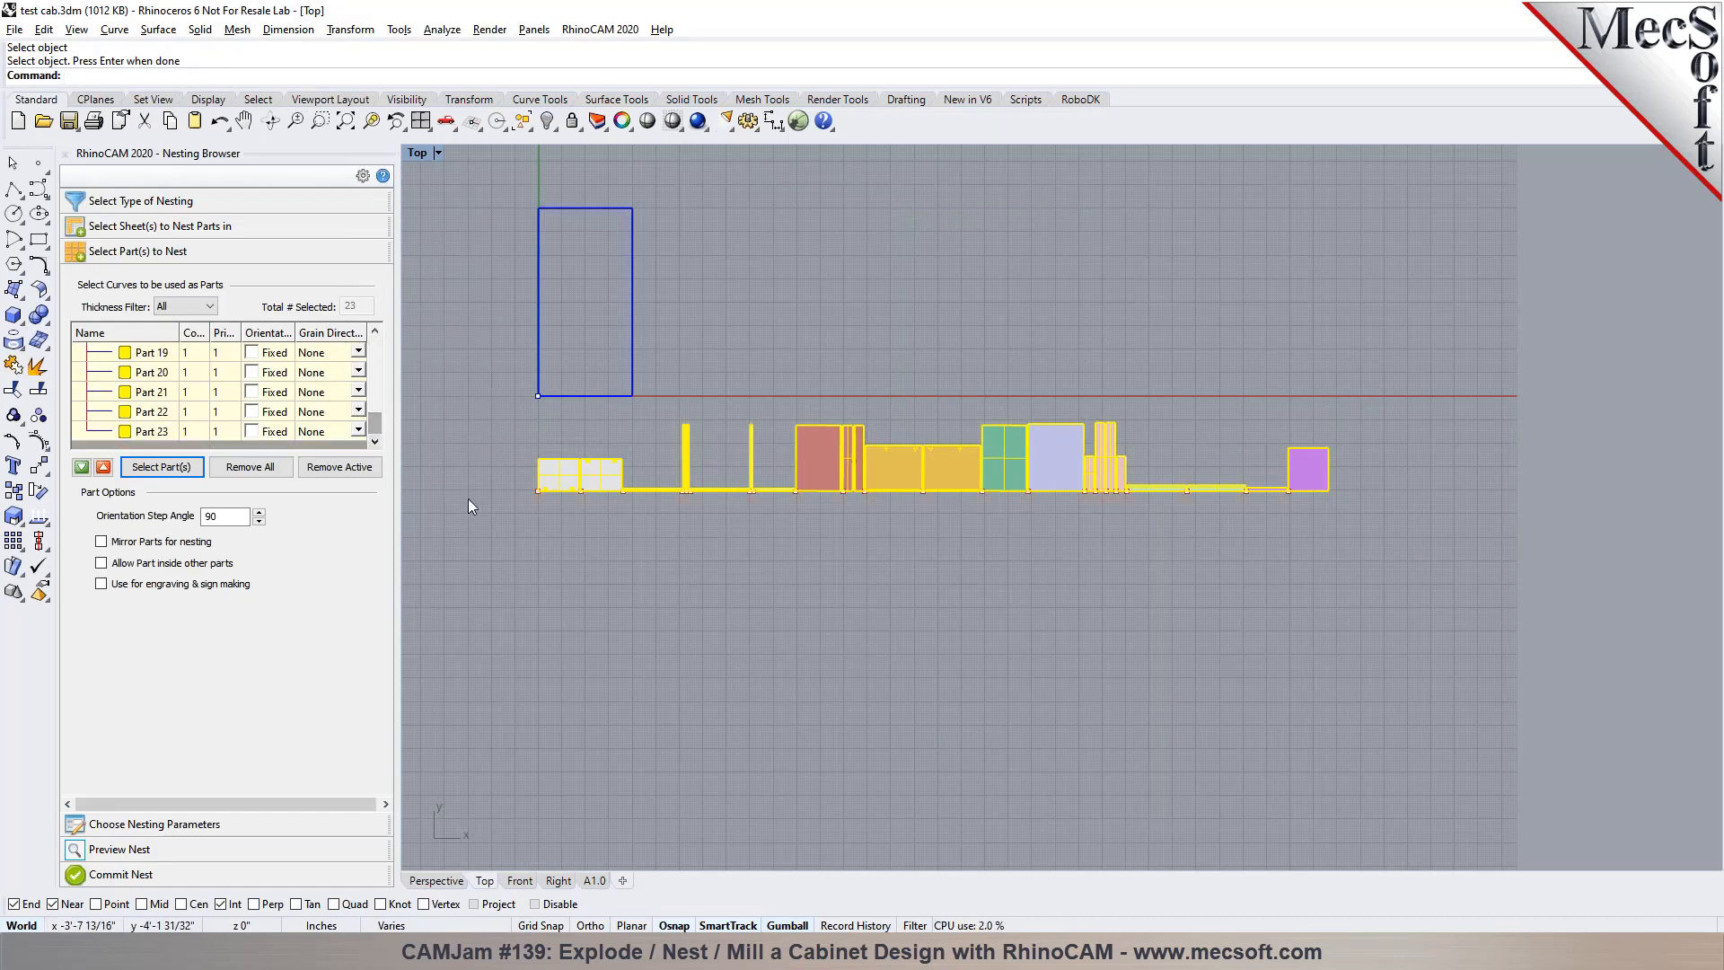
left_click(102, 585)
left_click_drag(374, 351, 384, 442)
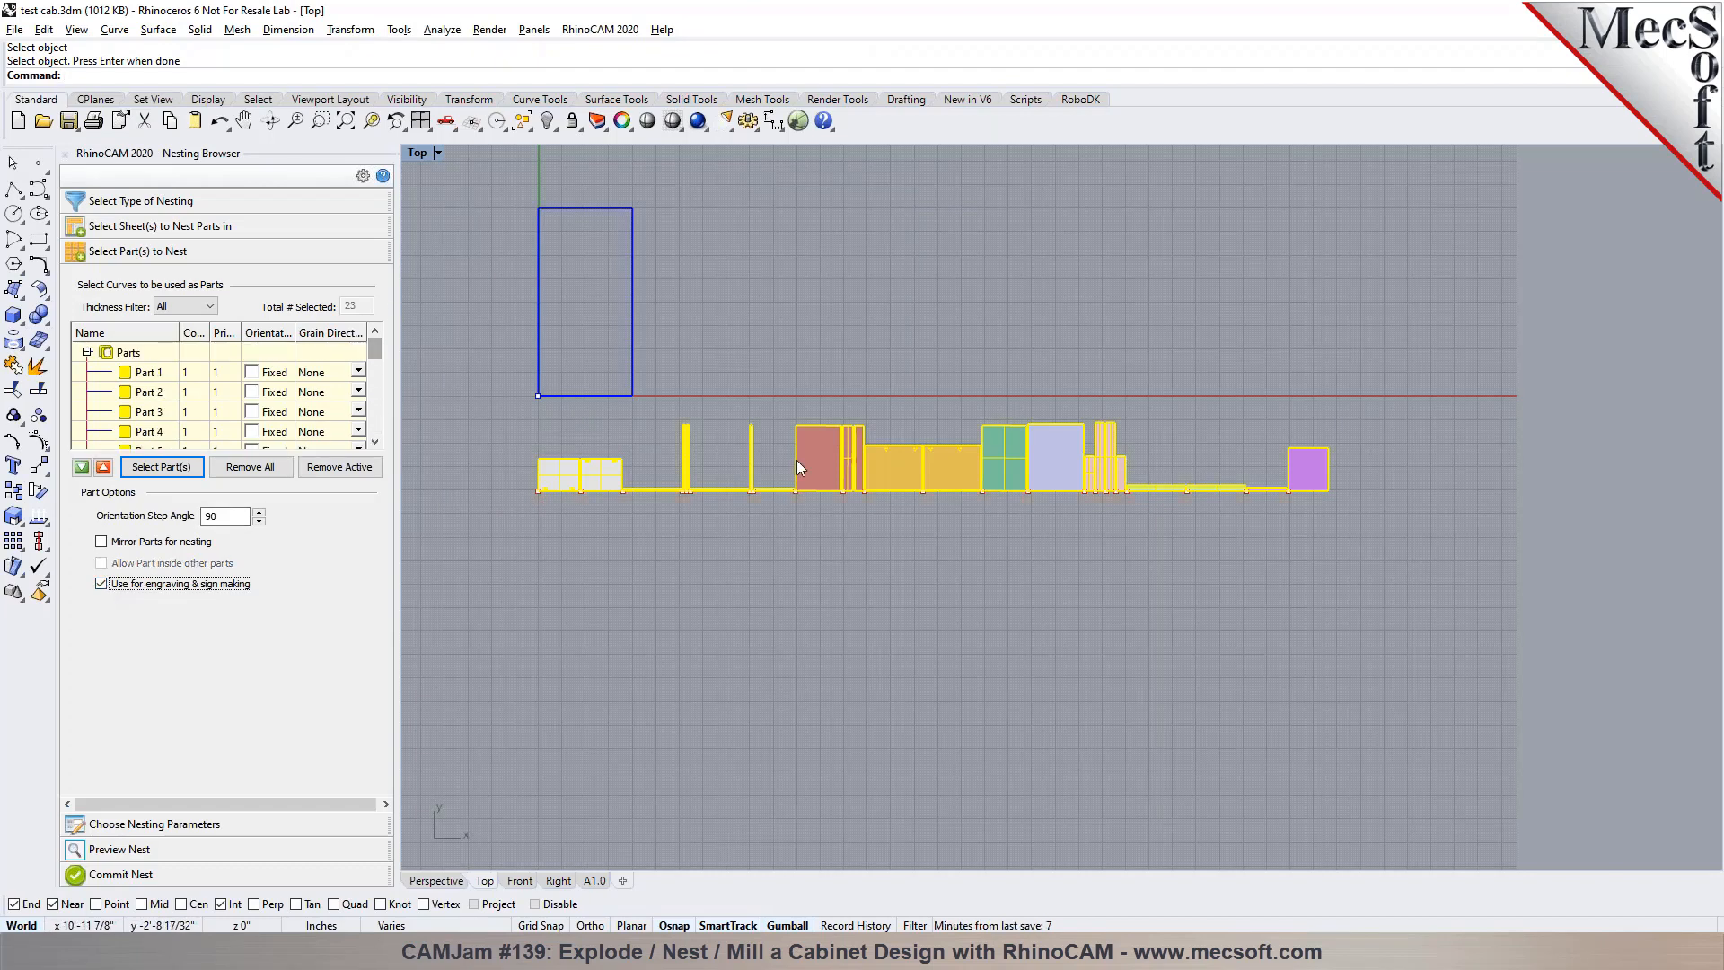
Examine the grooves and holes inside the selected components up close and compare them along the whole row
scroll(796, 460, "up", 1)
scroll(911, 458, "up", 2)
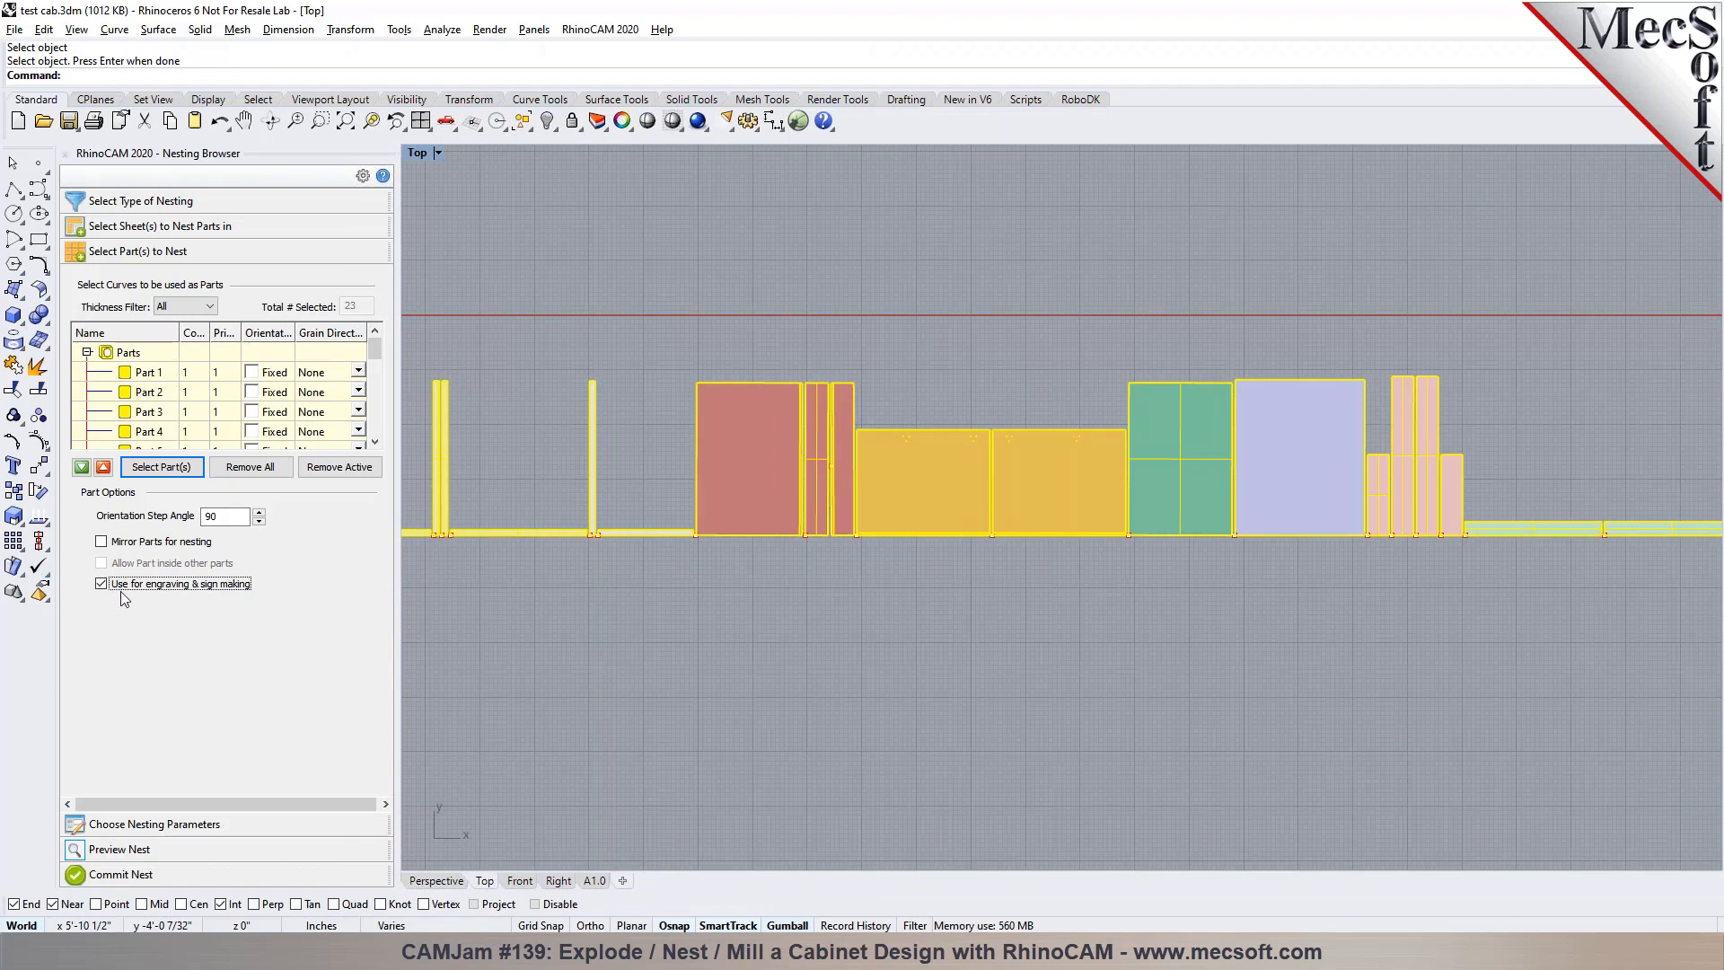
scroll(781, 446, "up", 3)
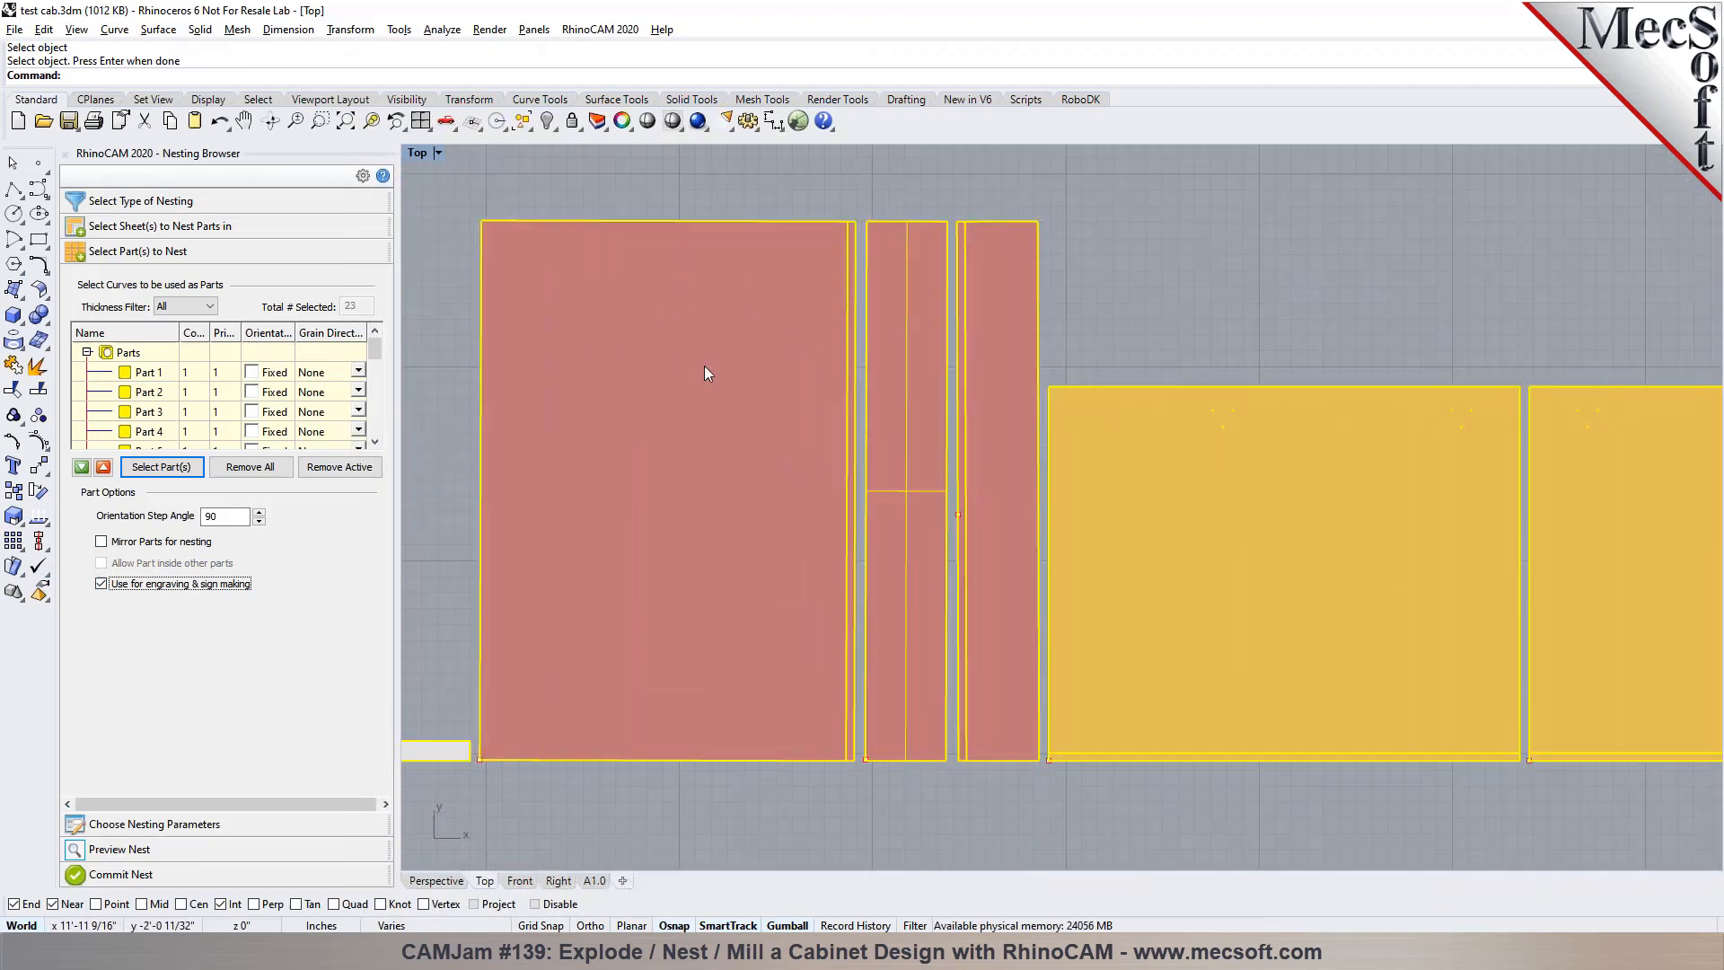
scroll(713, 419, "down", 2)
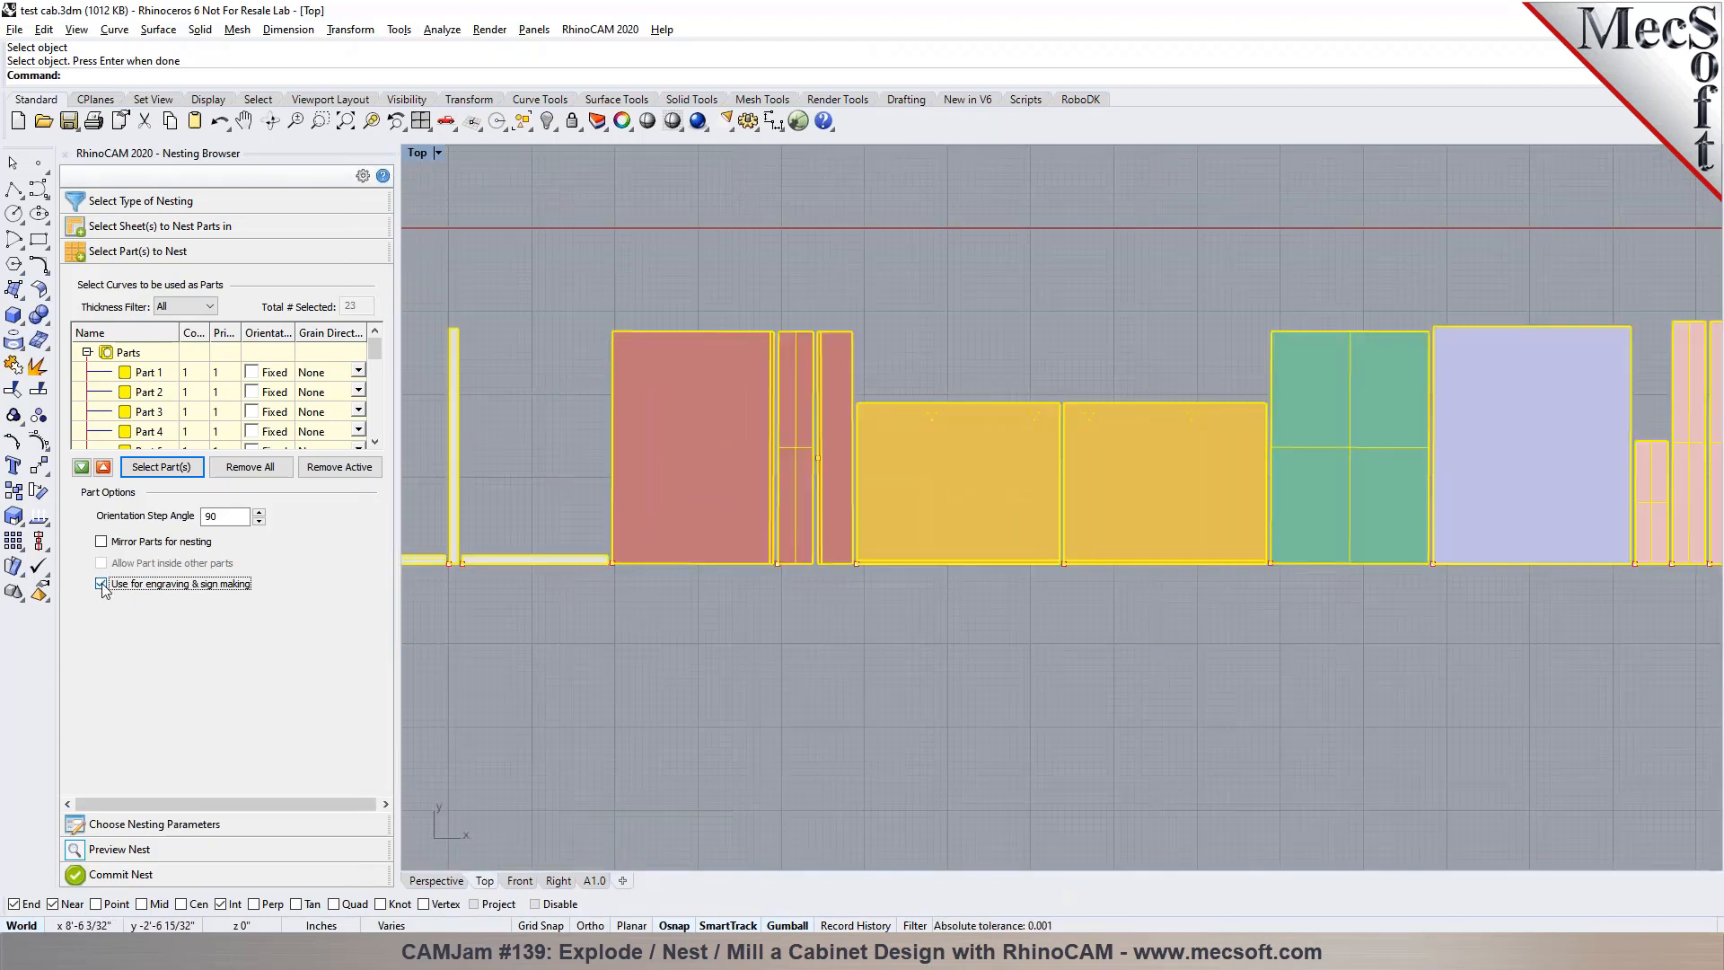
scroll(1220, 449, "down", 1)
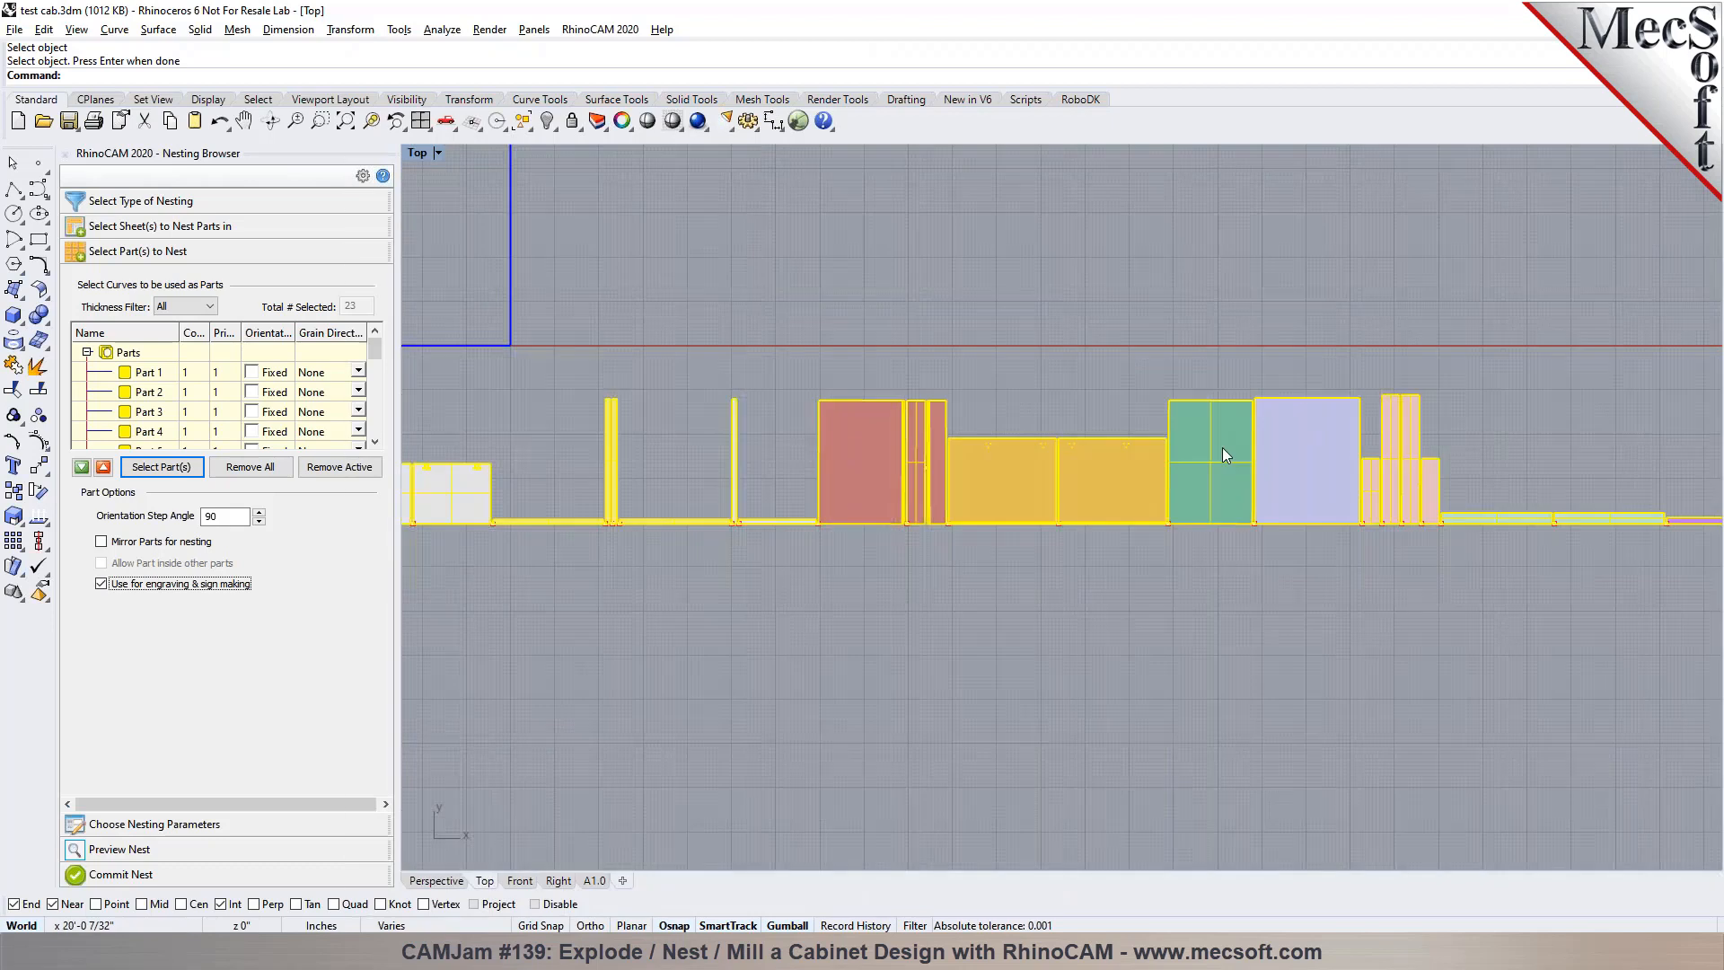
scroll(1137, 334, "up", 4)
scroll(999, 627, "down", 5)
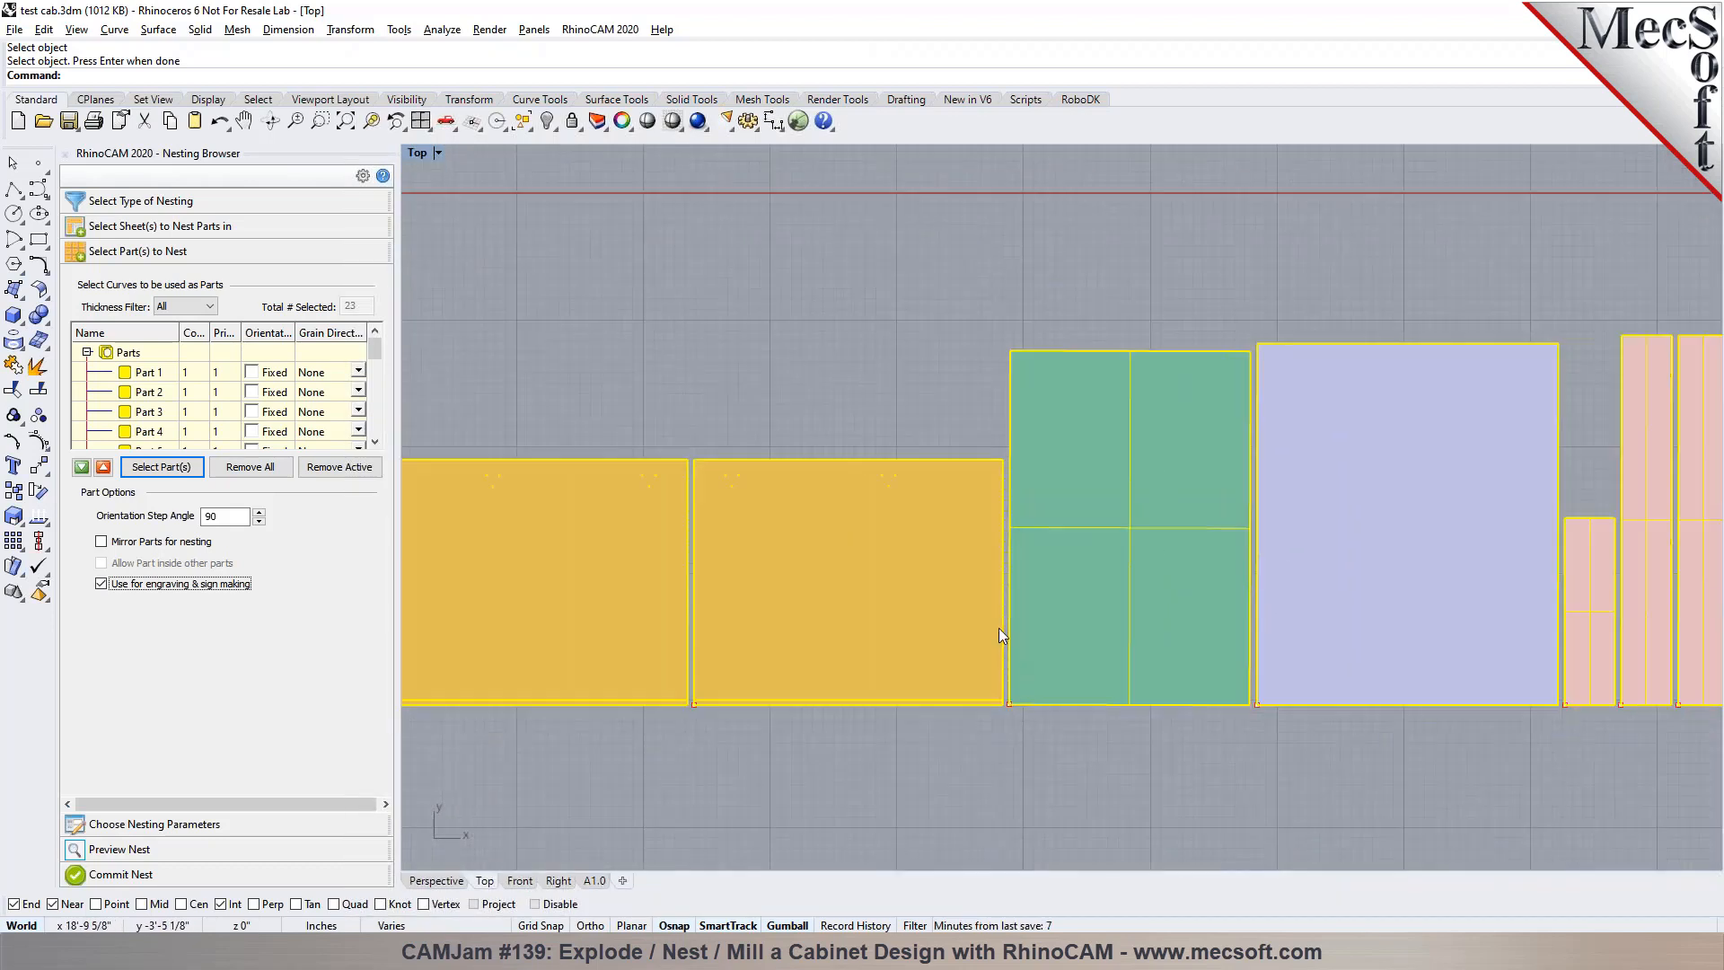
scroll(1357, 600, "up", 2)
scroll(1349, 590, "down", 2)
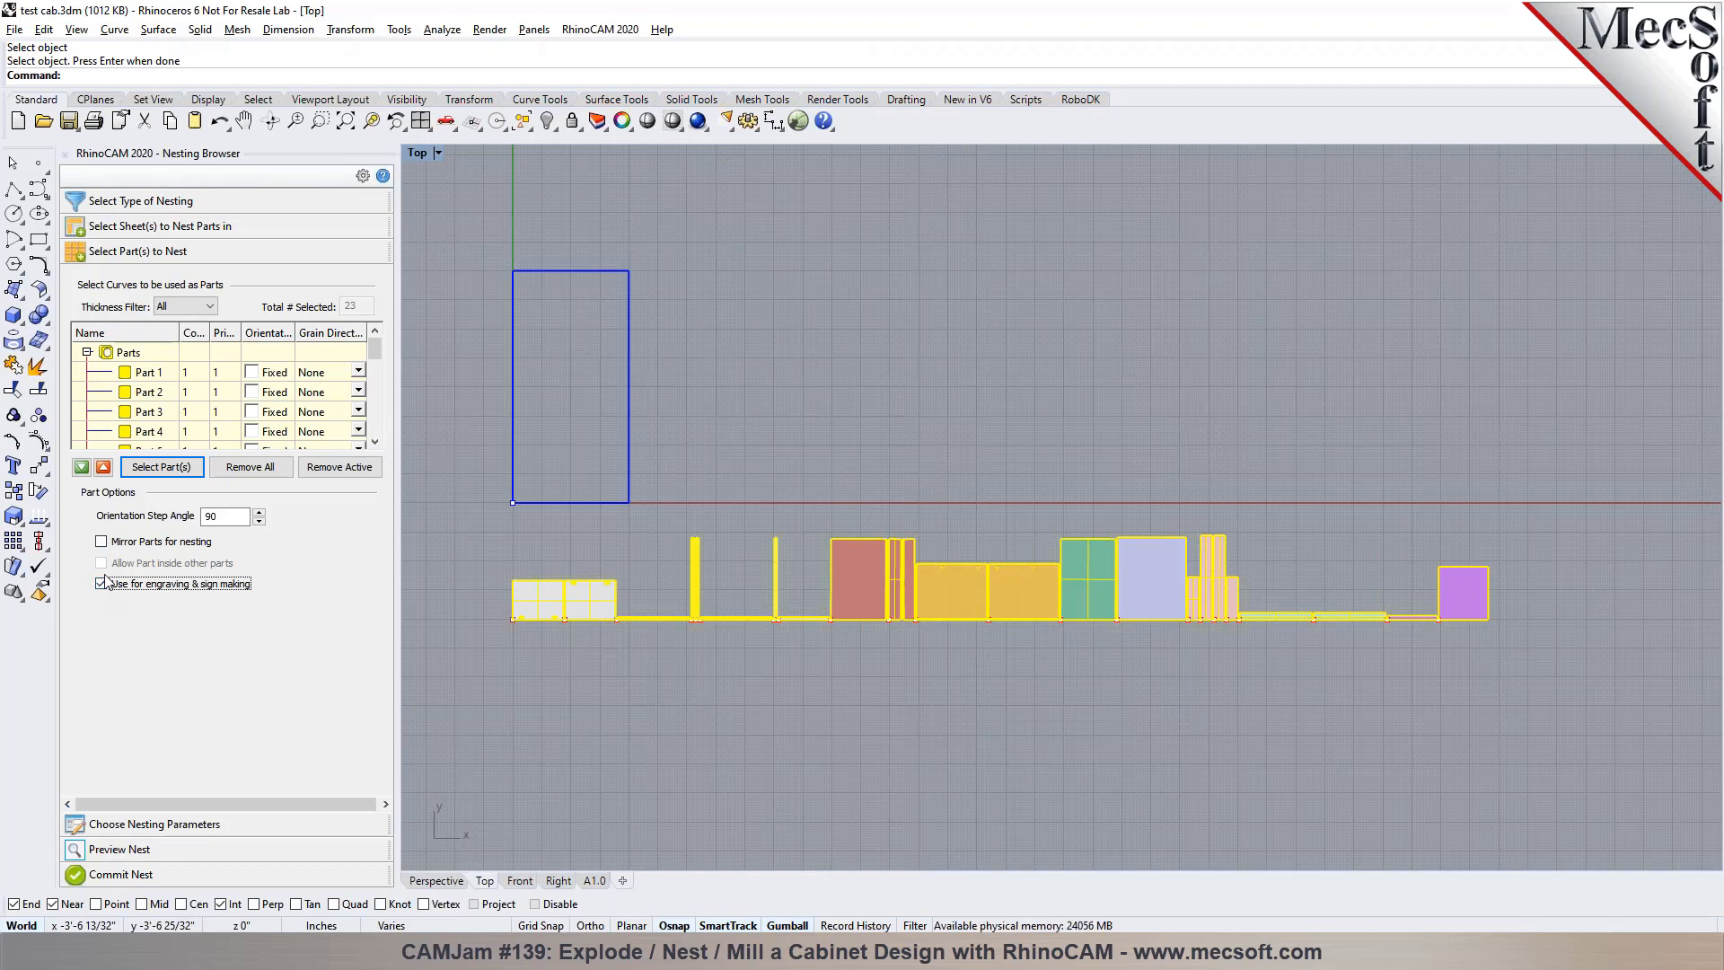
scroll(526, 656, "up", 3)
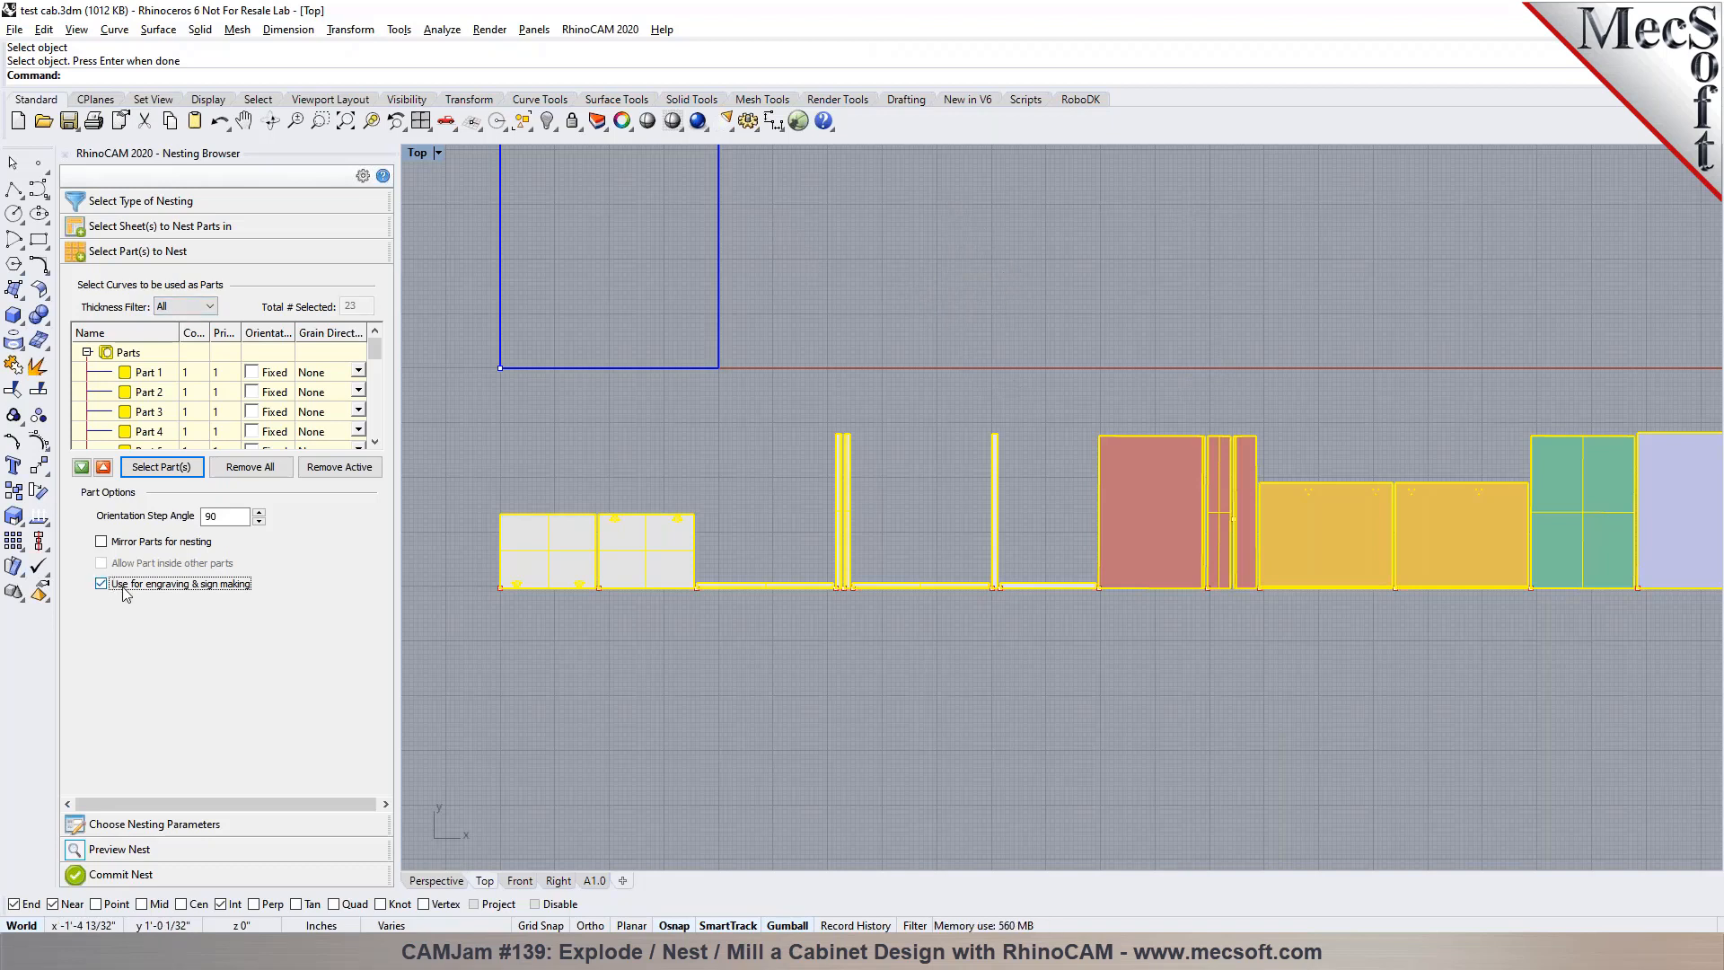
scroll(509, 489, "down", 5)
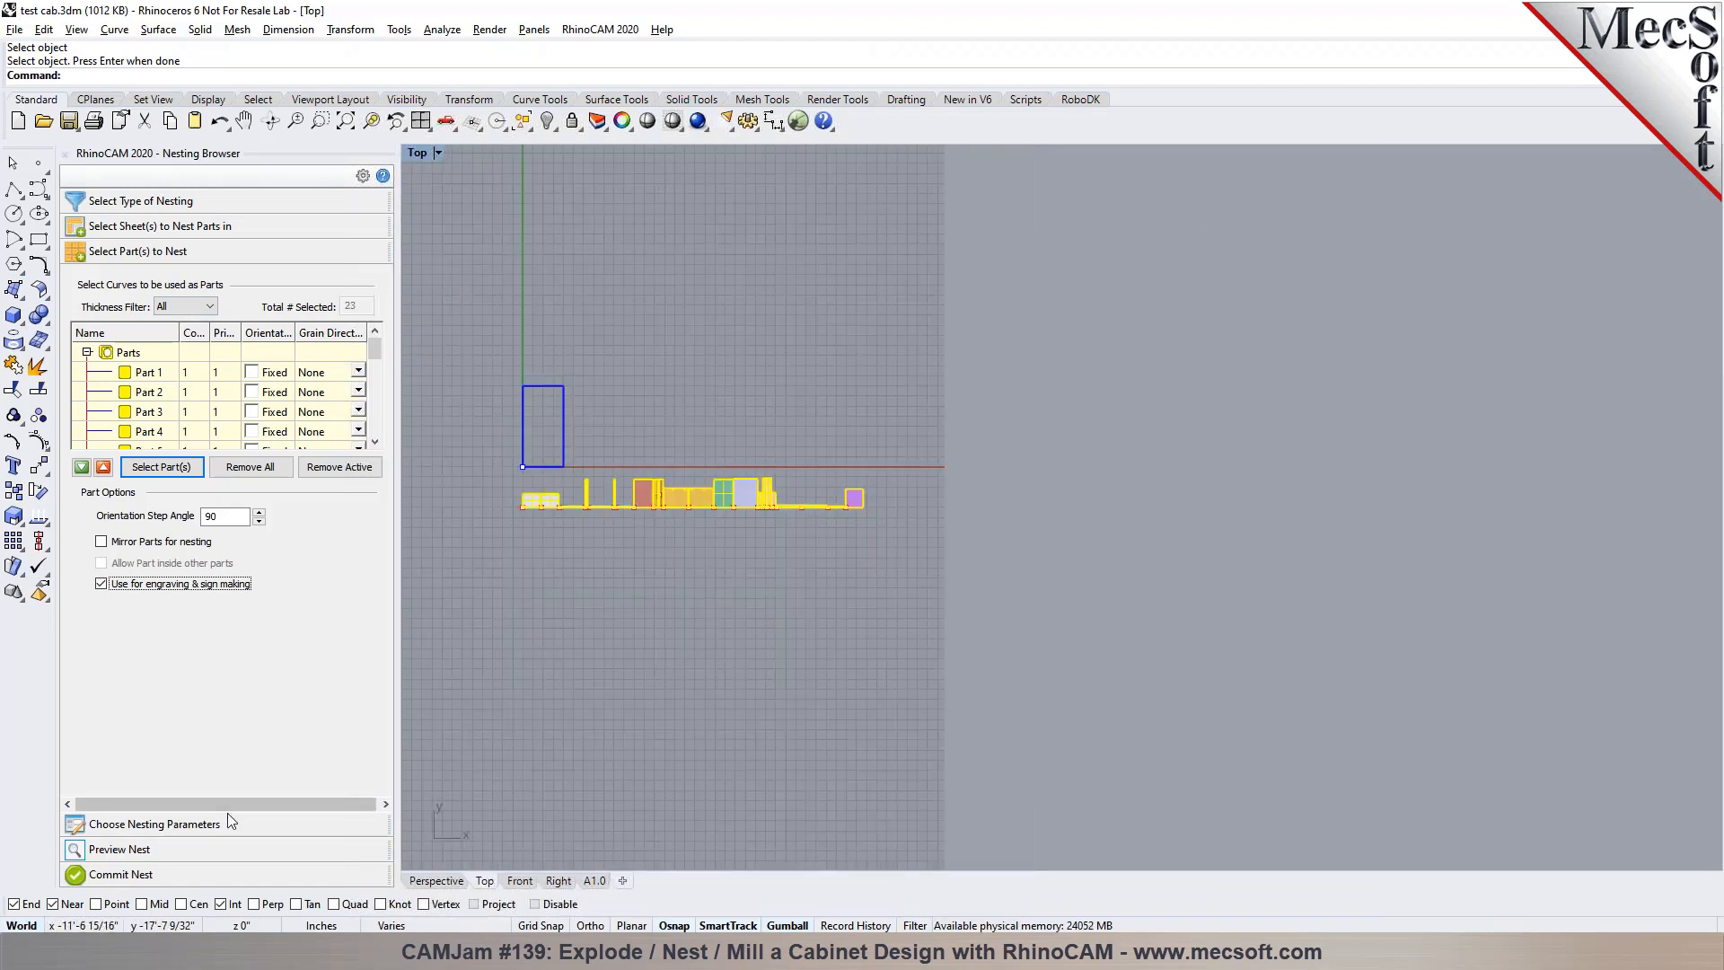
Set the nesting distance from part to part to 0.6
left_click(219, 824)
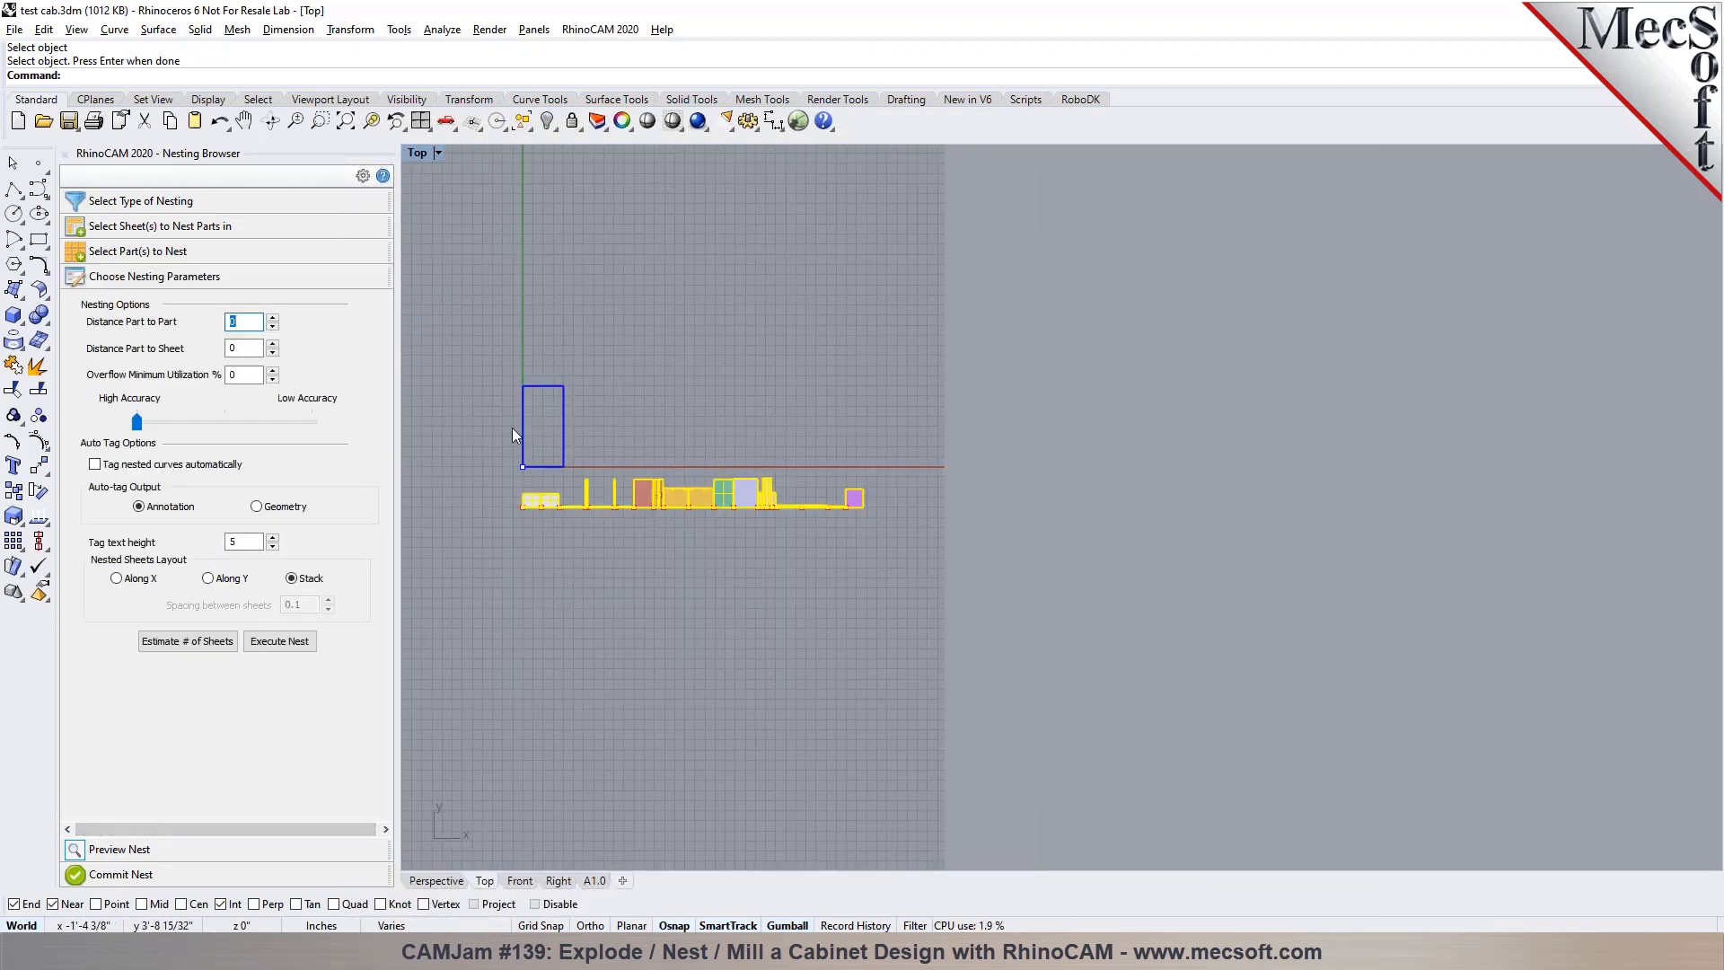
scroll(508, 430, "up", 3)
left_click(246, 325)
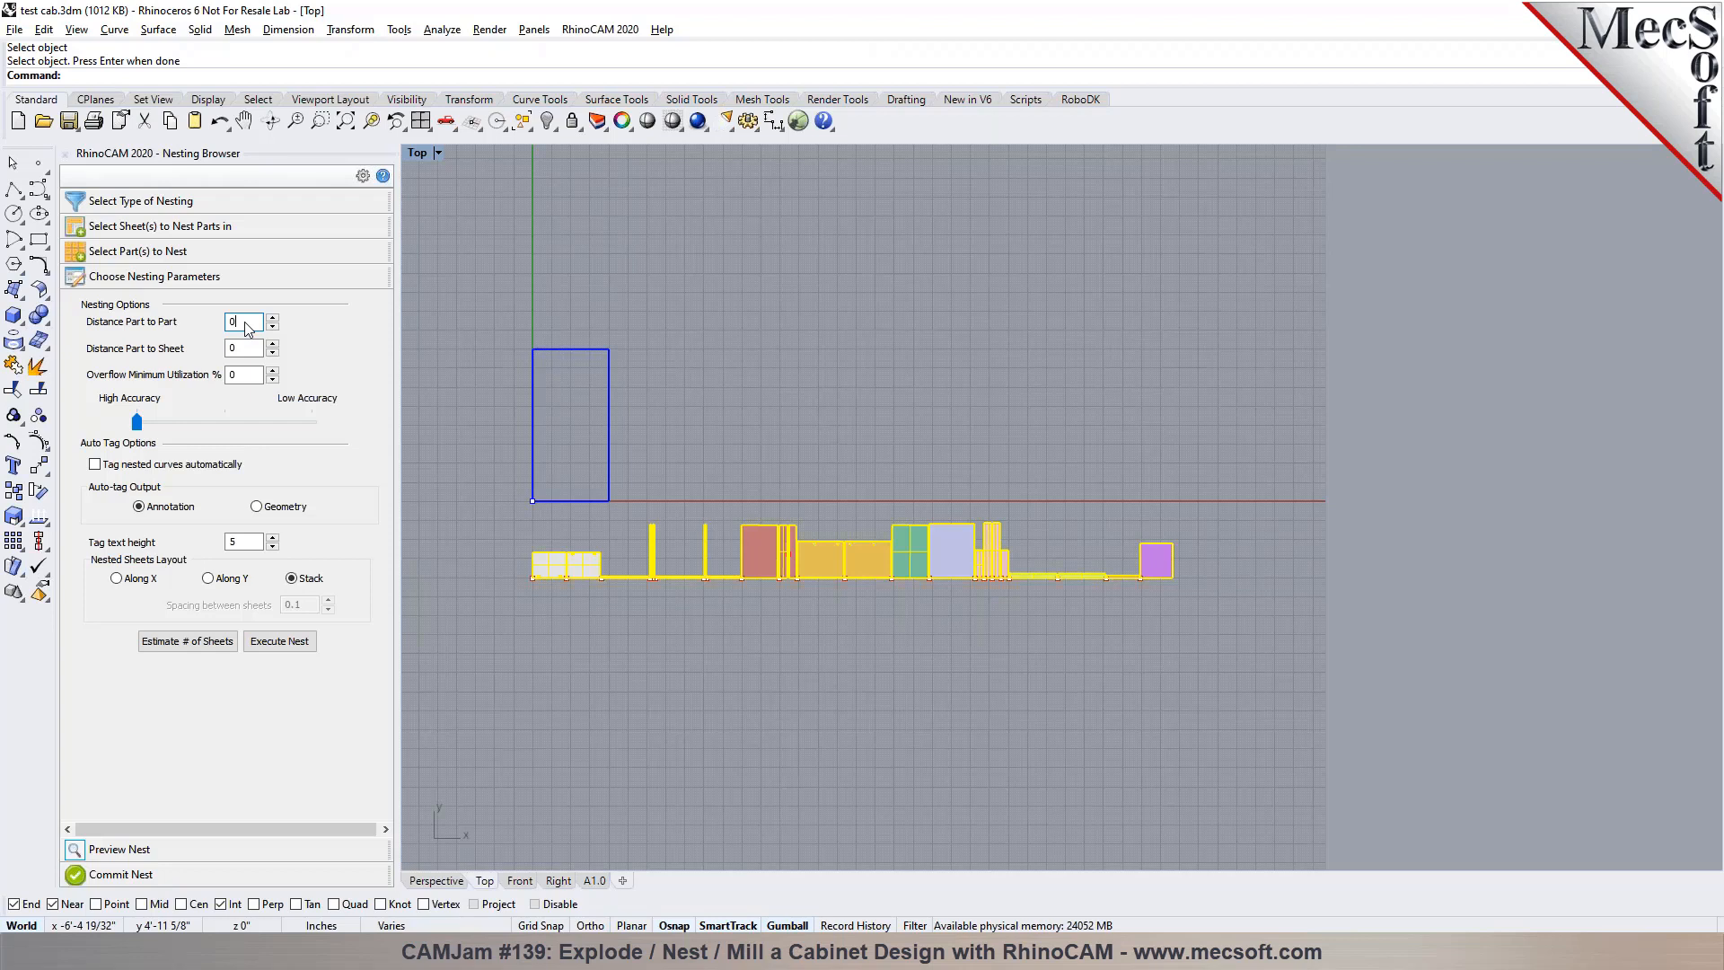
scroll(521, 565, "up", 5)
scroll(650, 611, "up", 5)
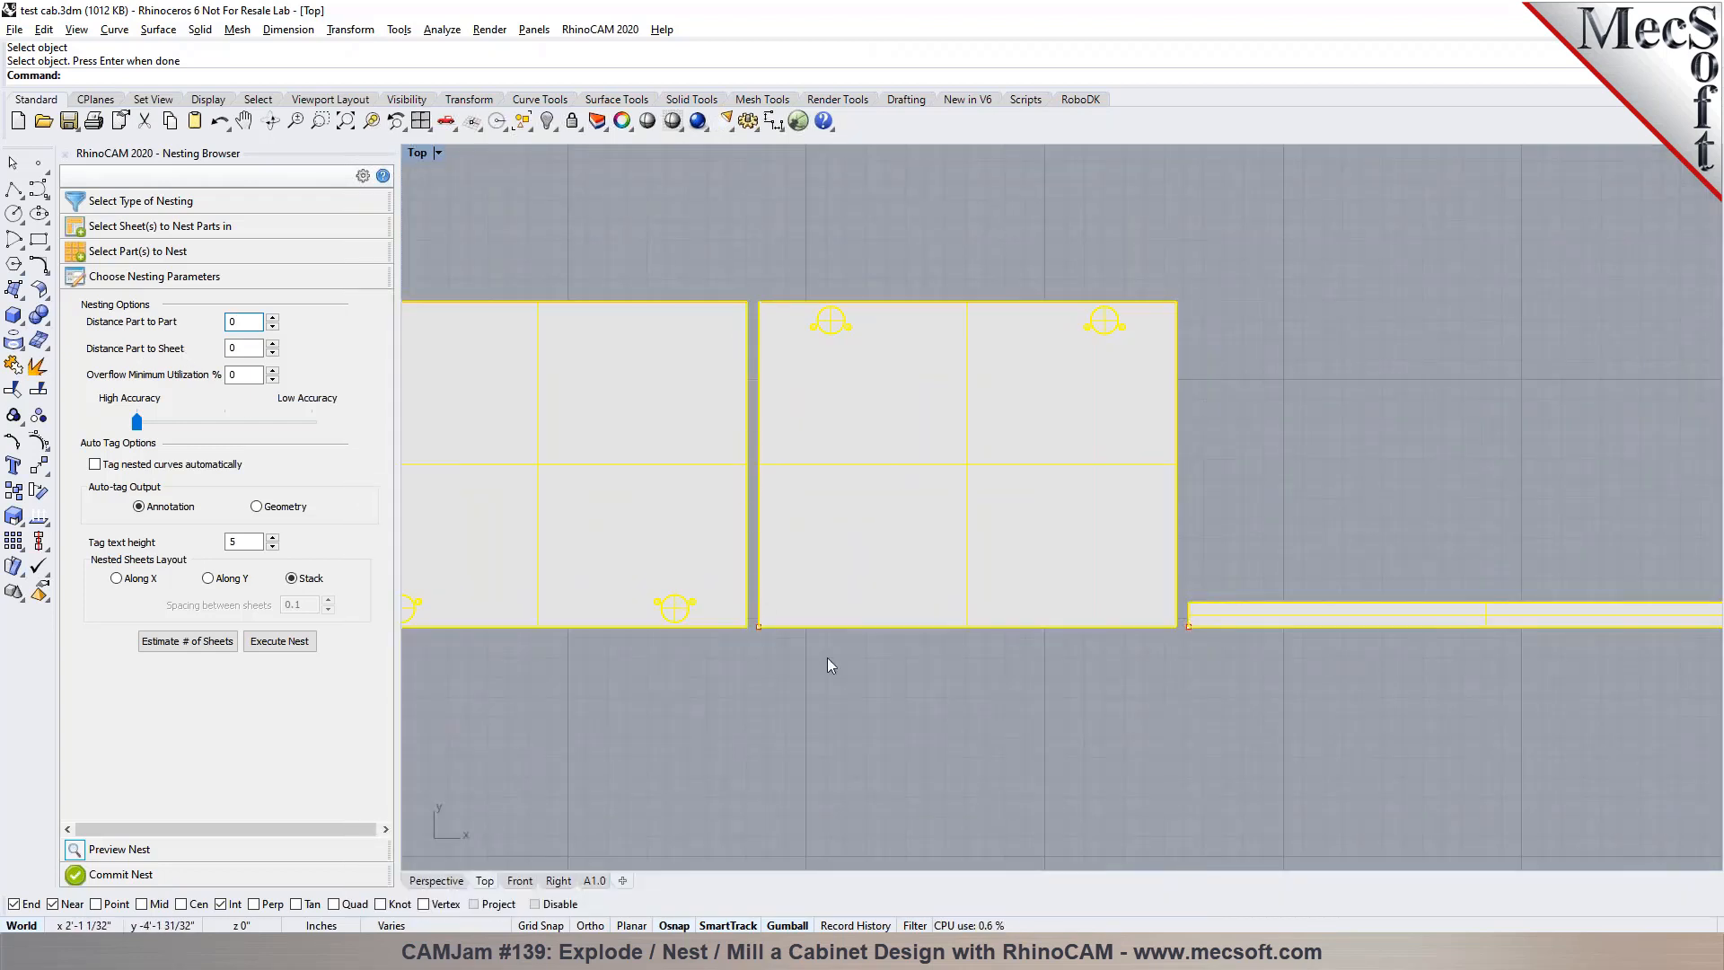
scroll(882, 553, "down", 3)
left_click(242, 322)
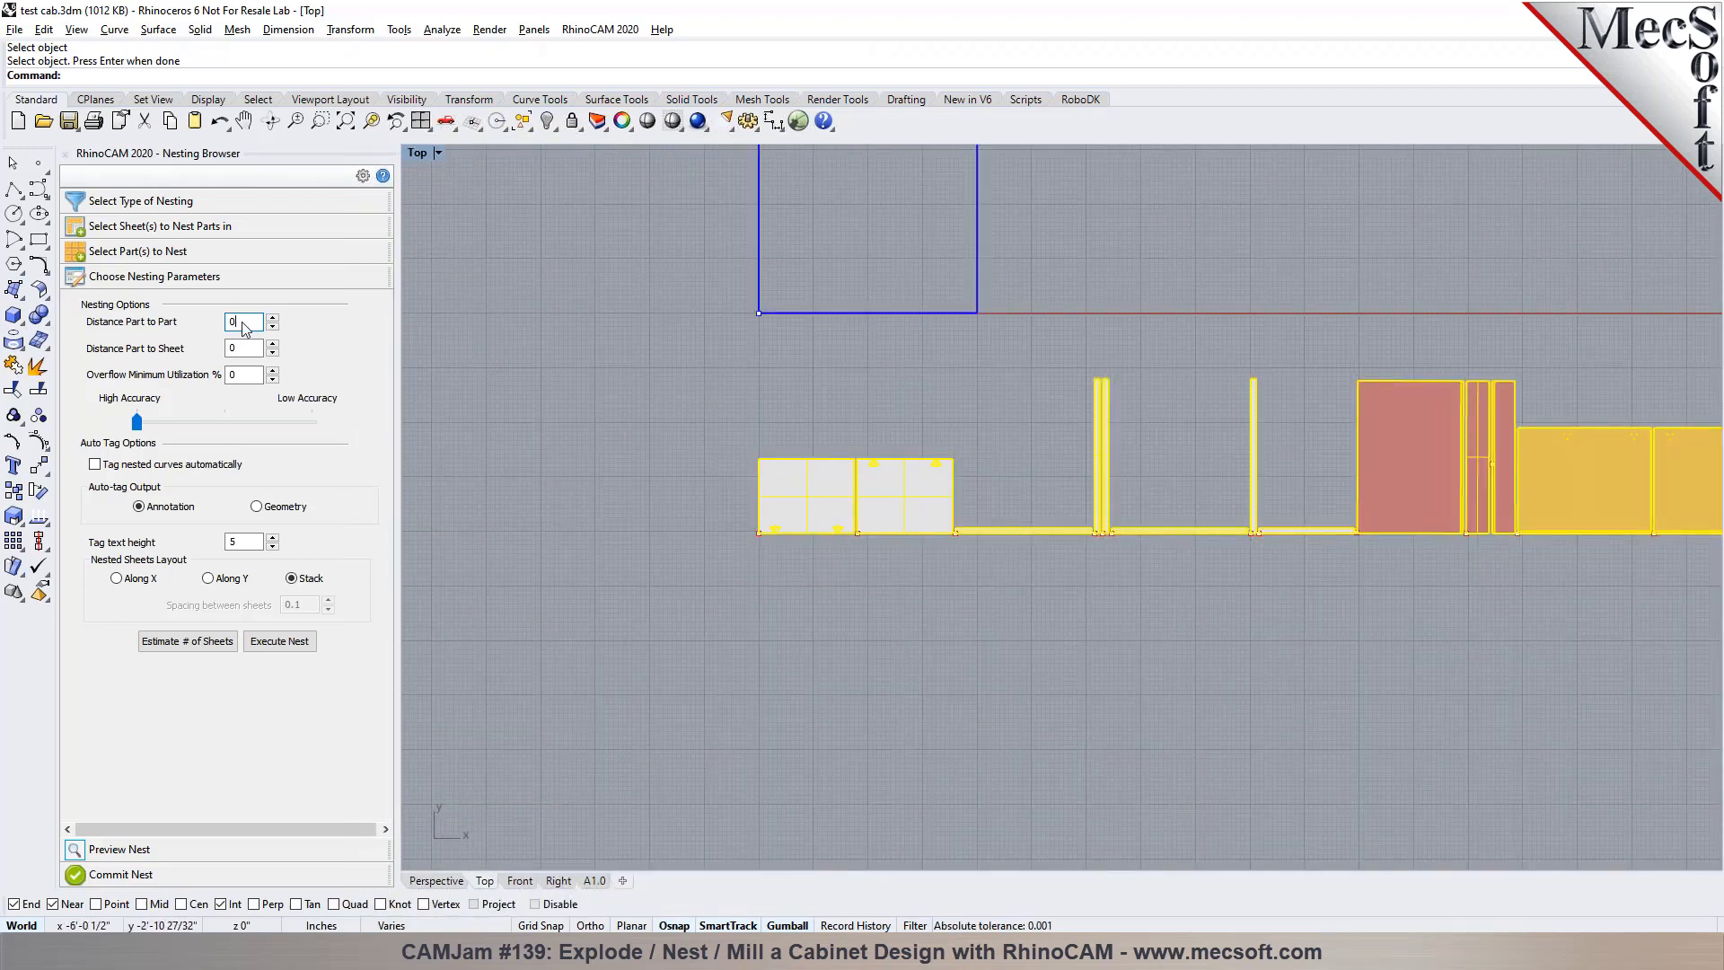
type(".6")
scroll(549, 502, "down", 2)
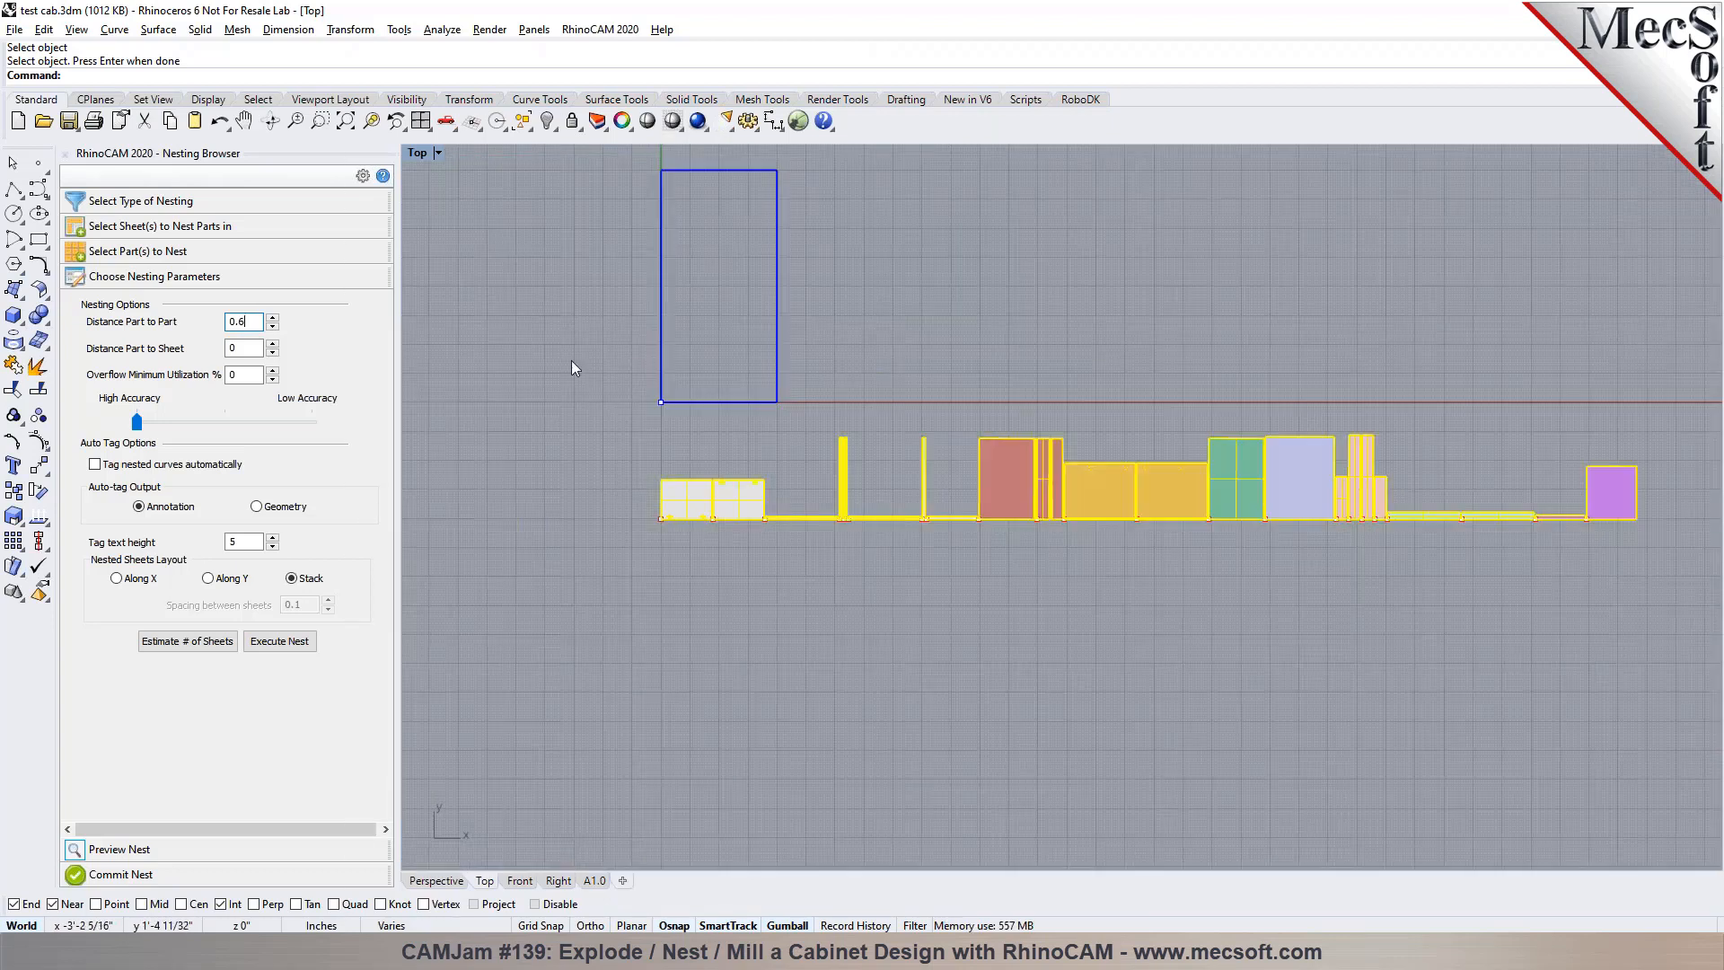
Set the nesting distance from part to sheet to 0.1
scroll(672, 343, "up", 1)
left_click(244, 348)
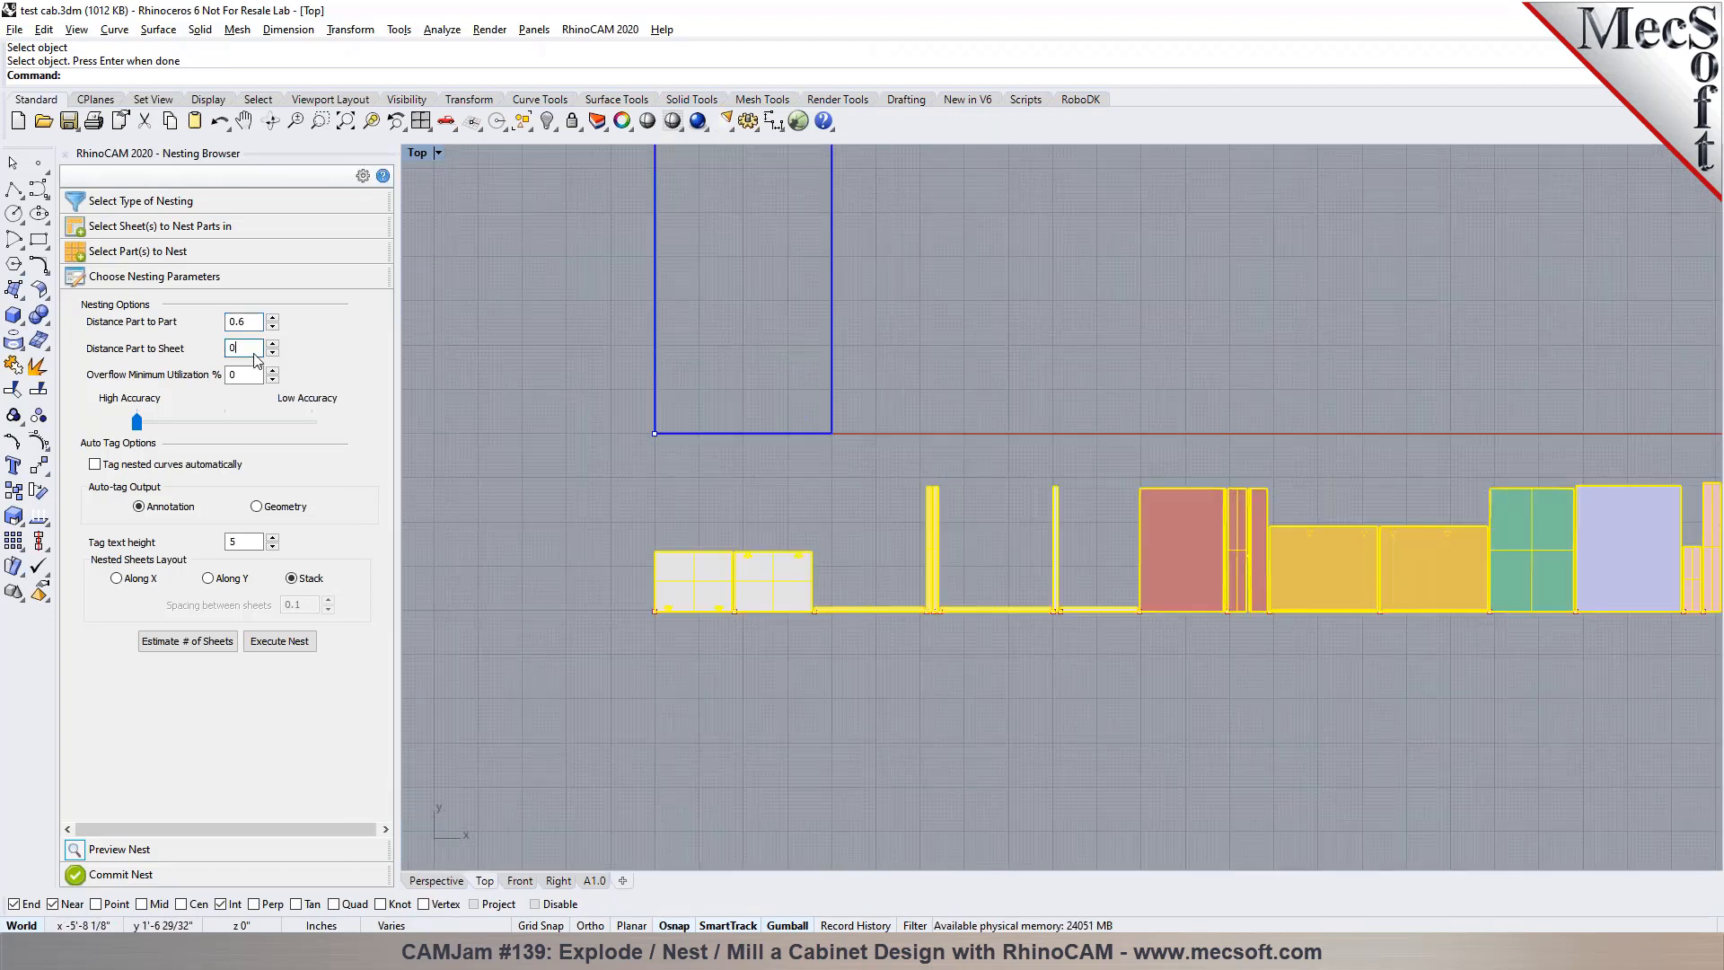
scroll(671, 406, "up", 2)
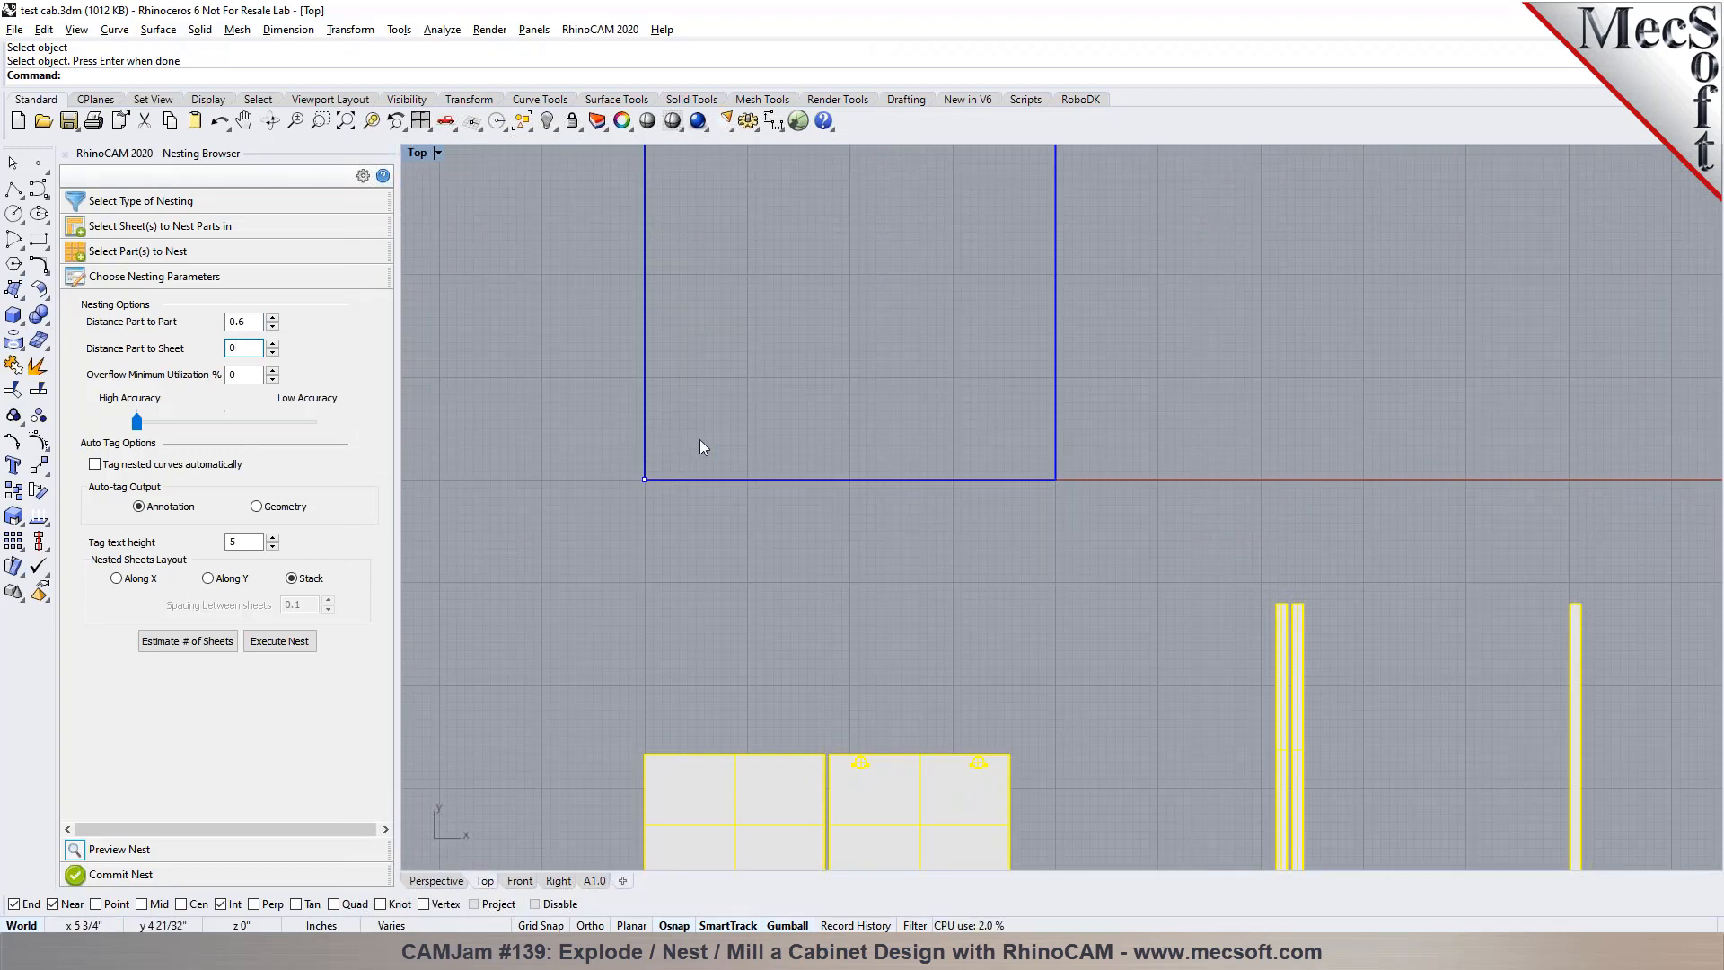
type(".1")
scroll(555, 337, "down", 5)
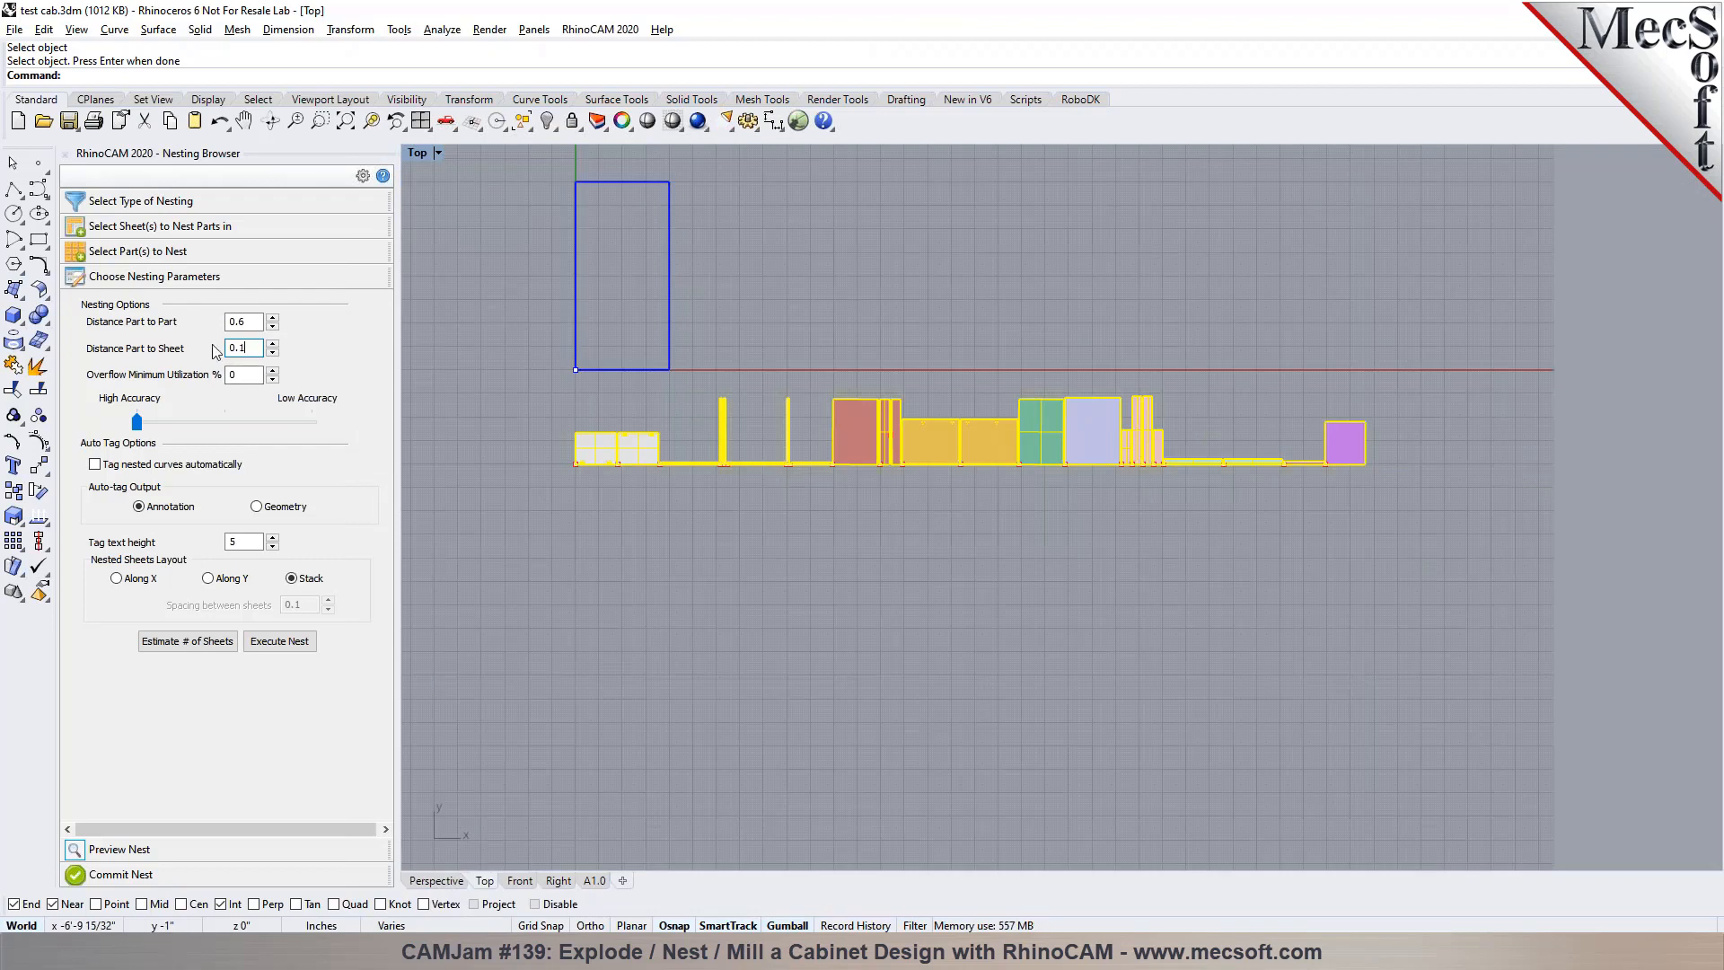
Update the sheet count from the estimated number of sheets and execute the nest
left_click(218, 650)
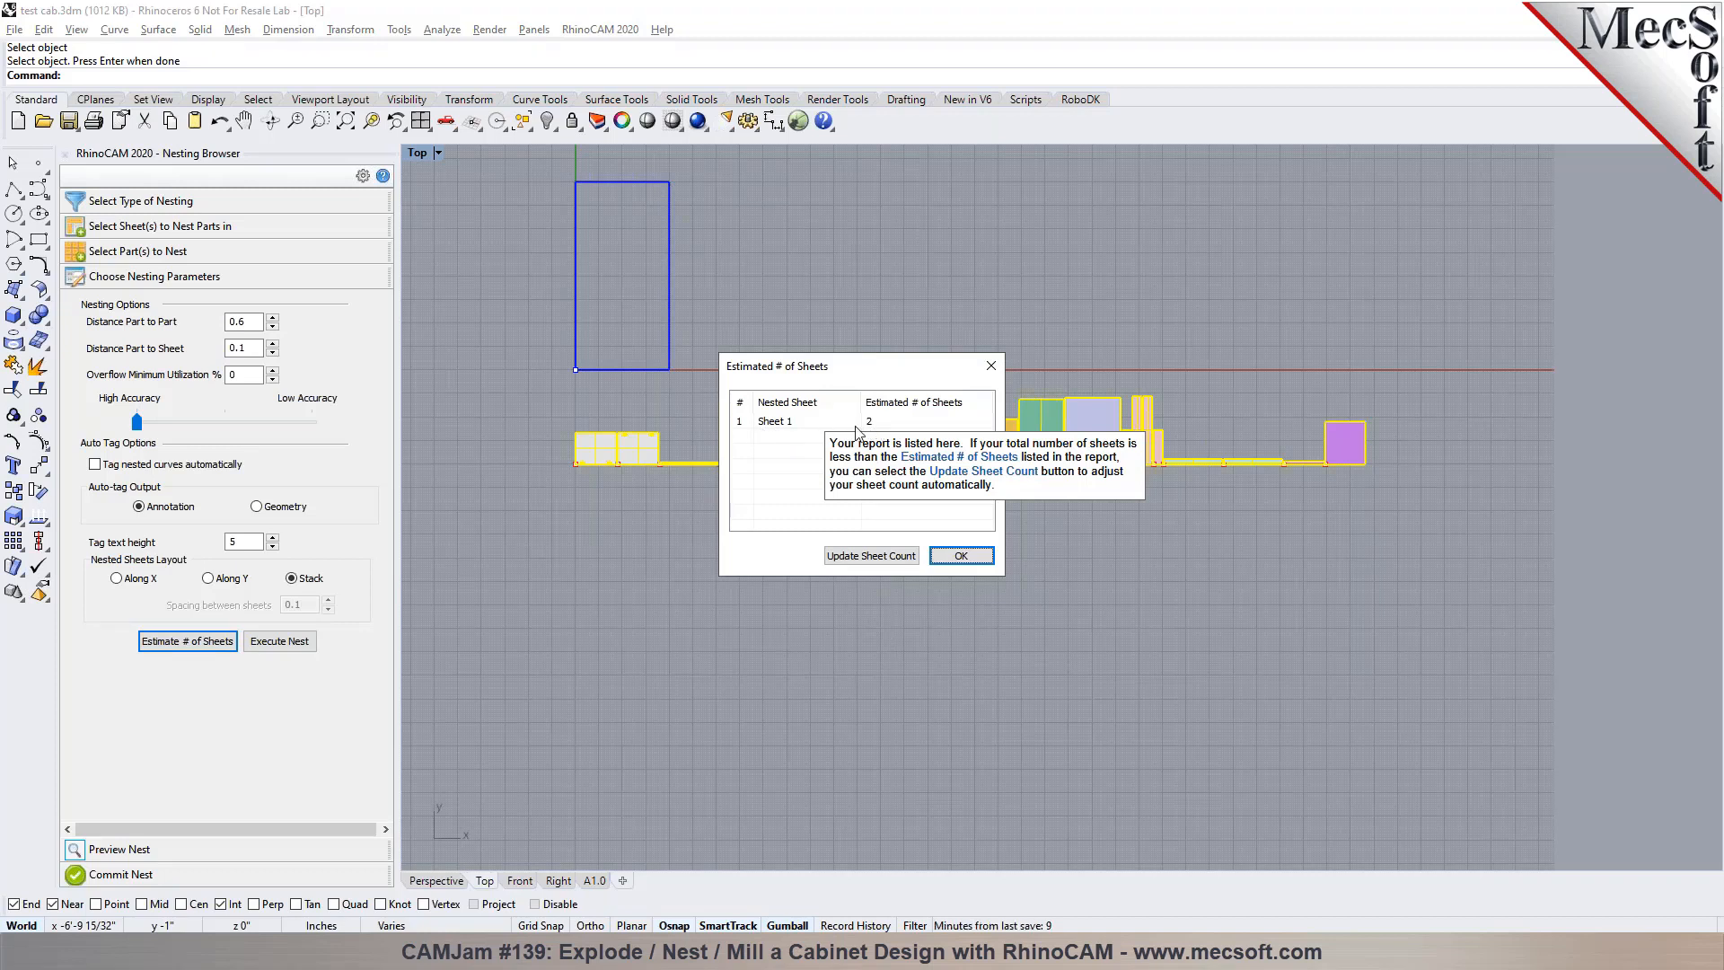
left_click(891, 557)
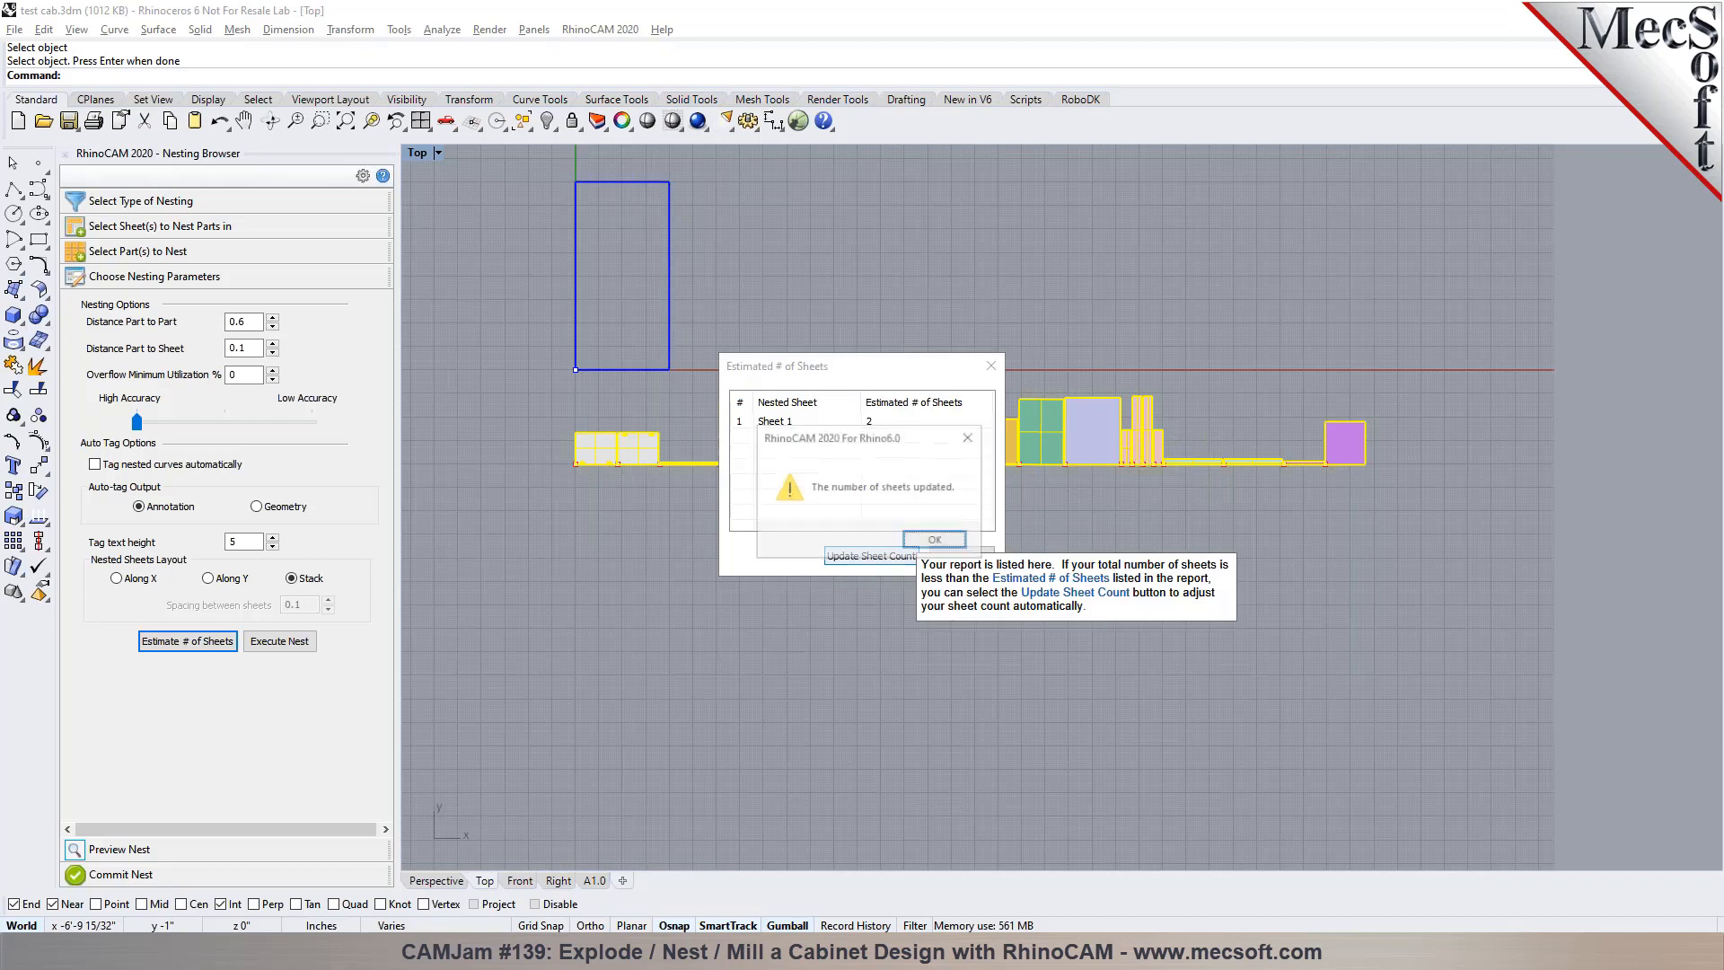
left_click(925, 541)
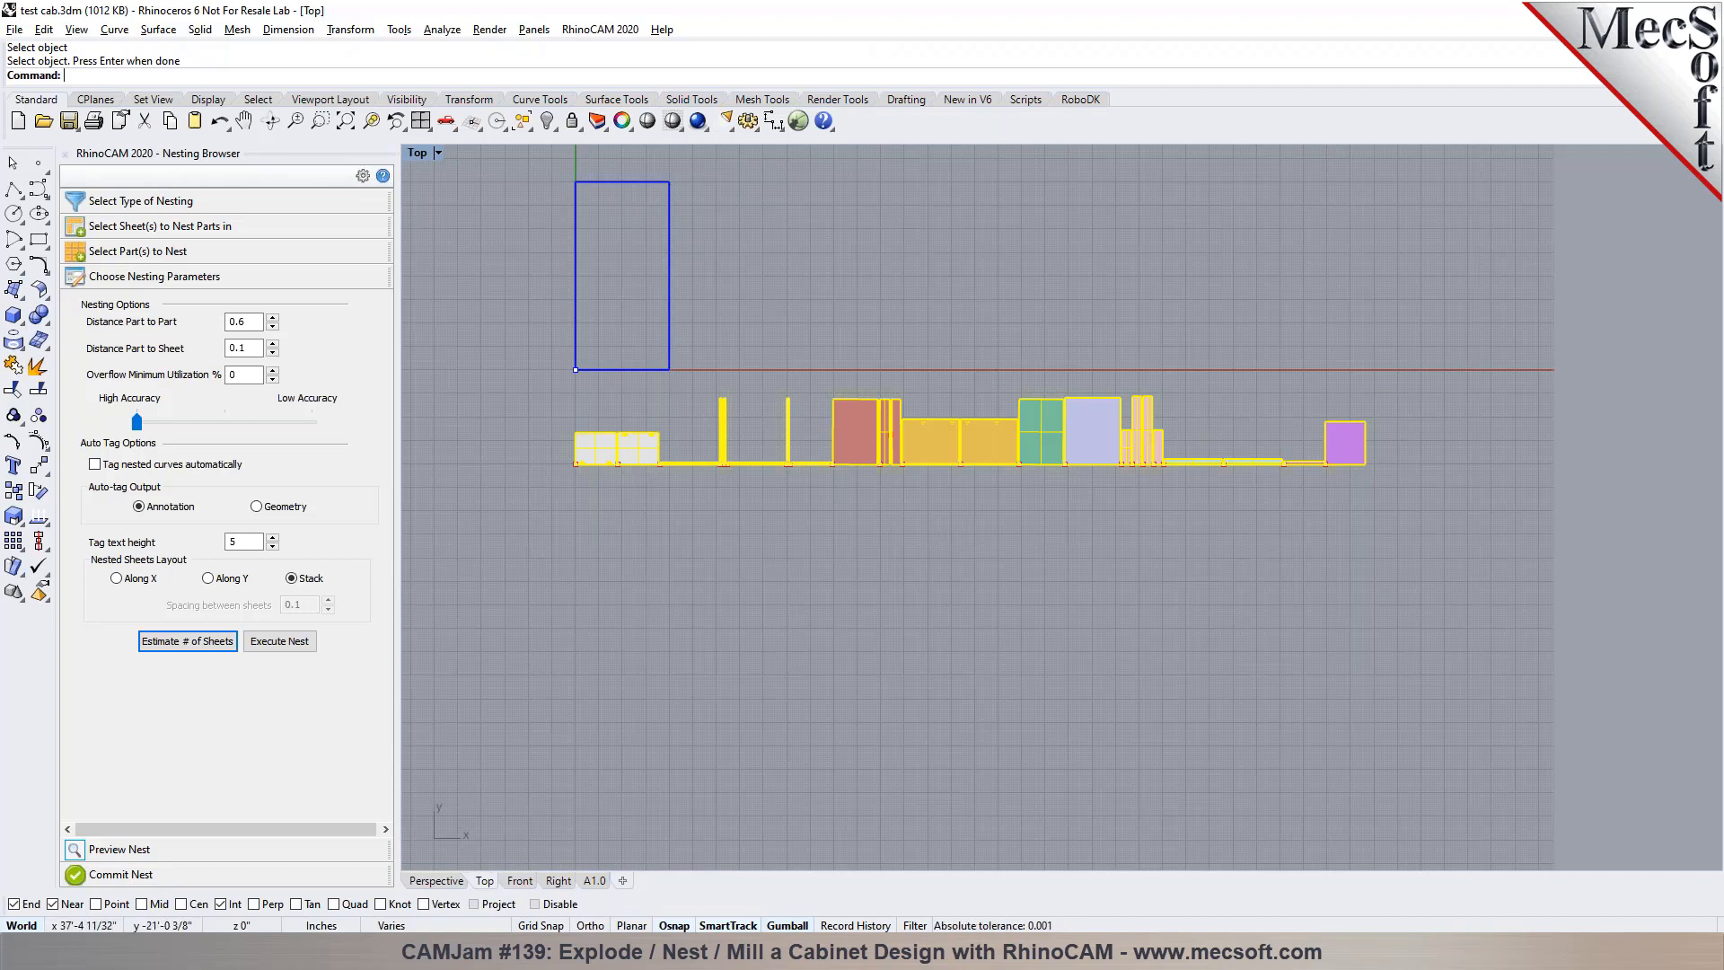
left_click(266, 646)
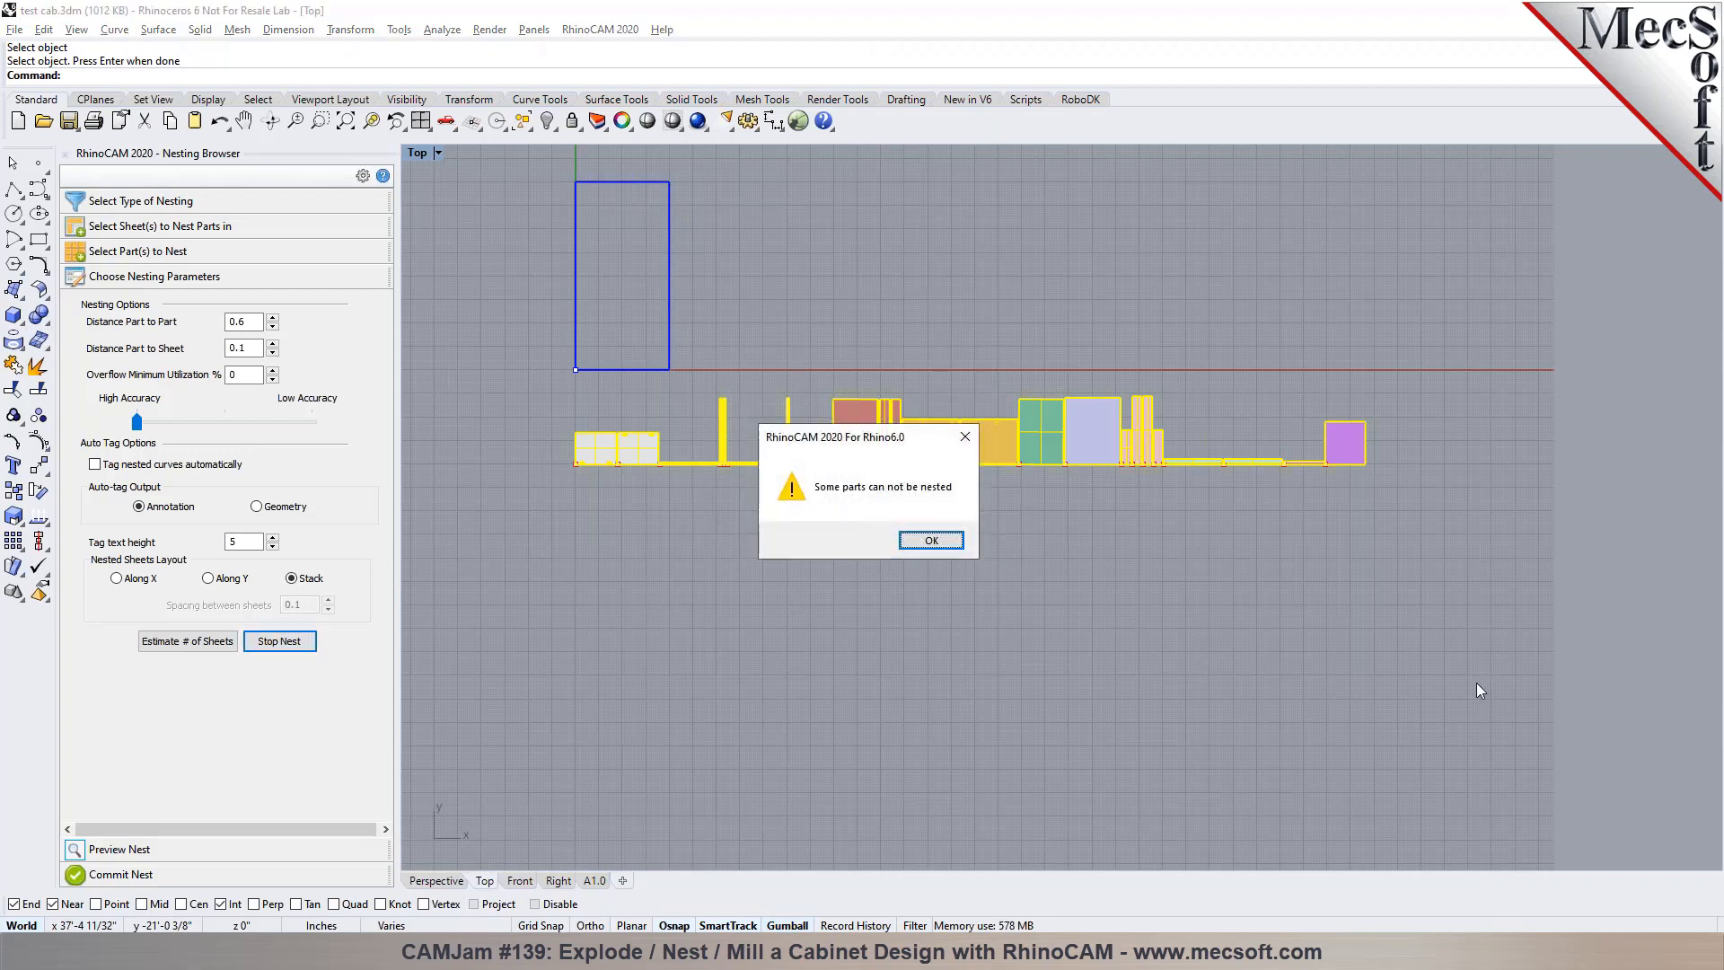
left_click(931, 542)
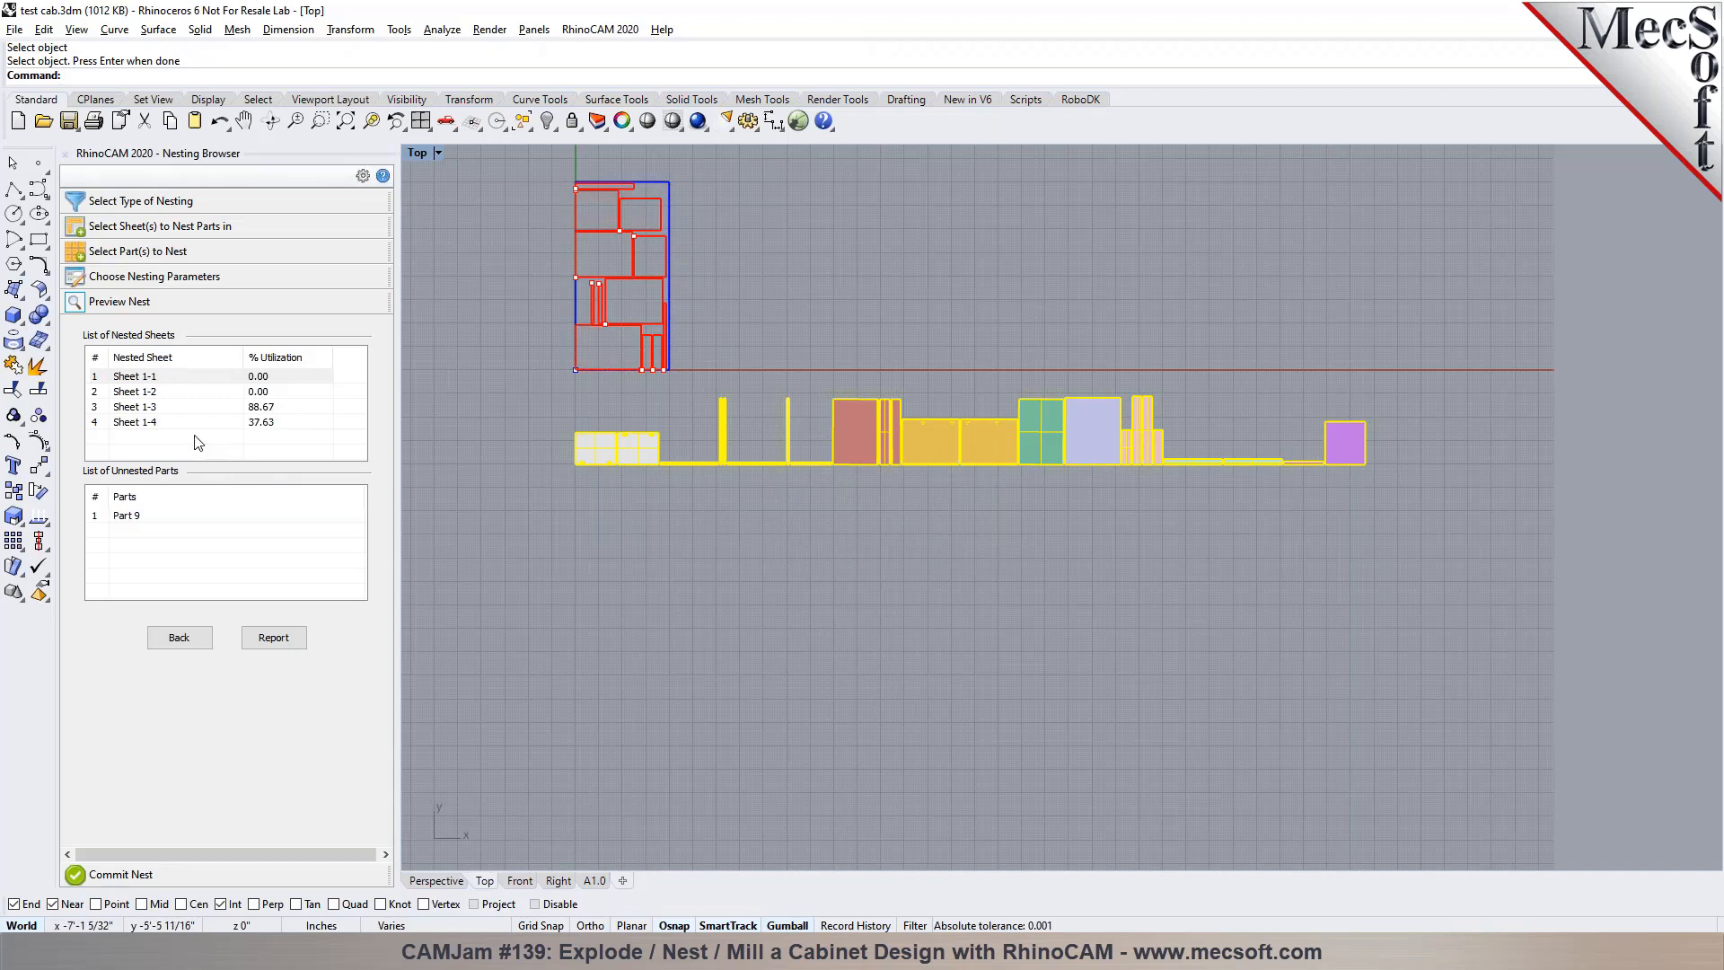
Preview the part layouts of Sheet 1-1 through Sheet 1-4 and check the list of unnested parts
left_click(150, 394)
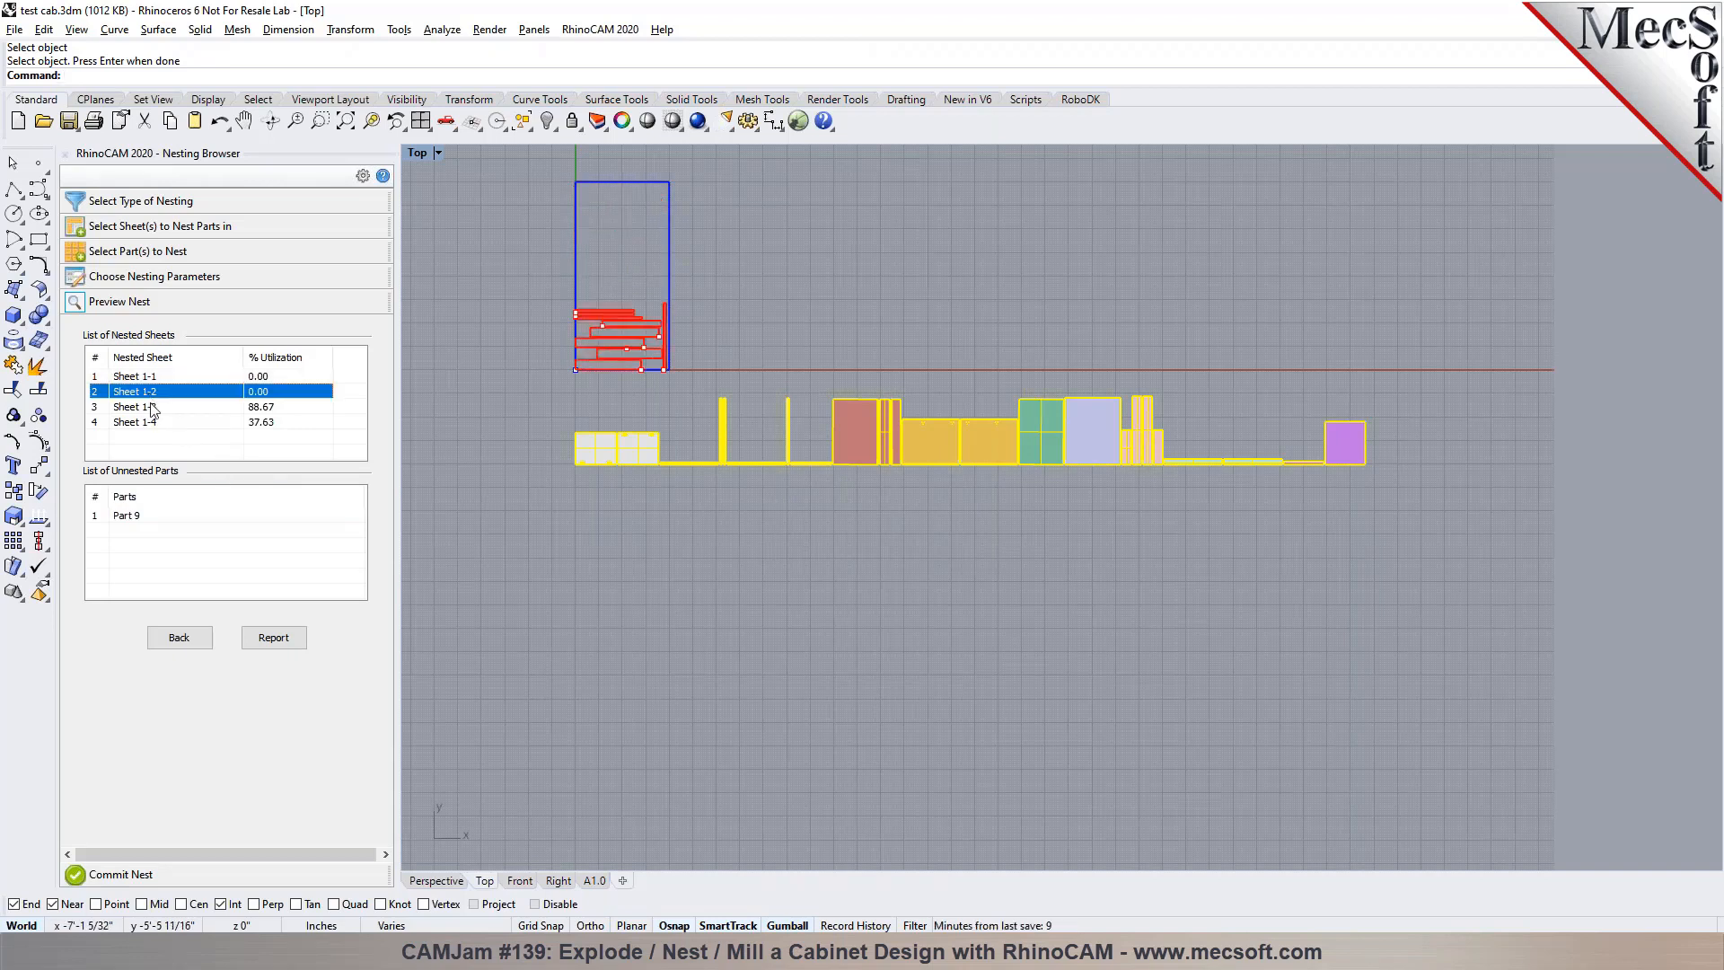
left_click(152, 408)
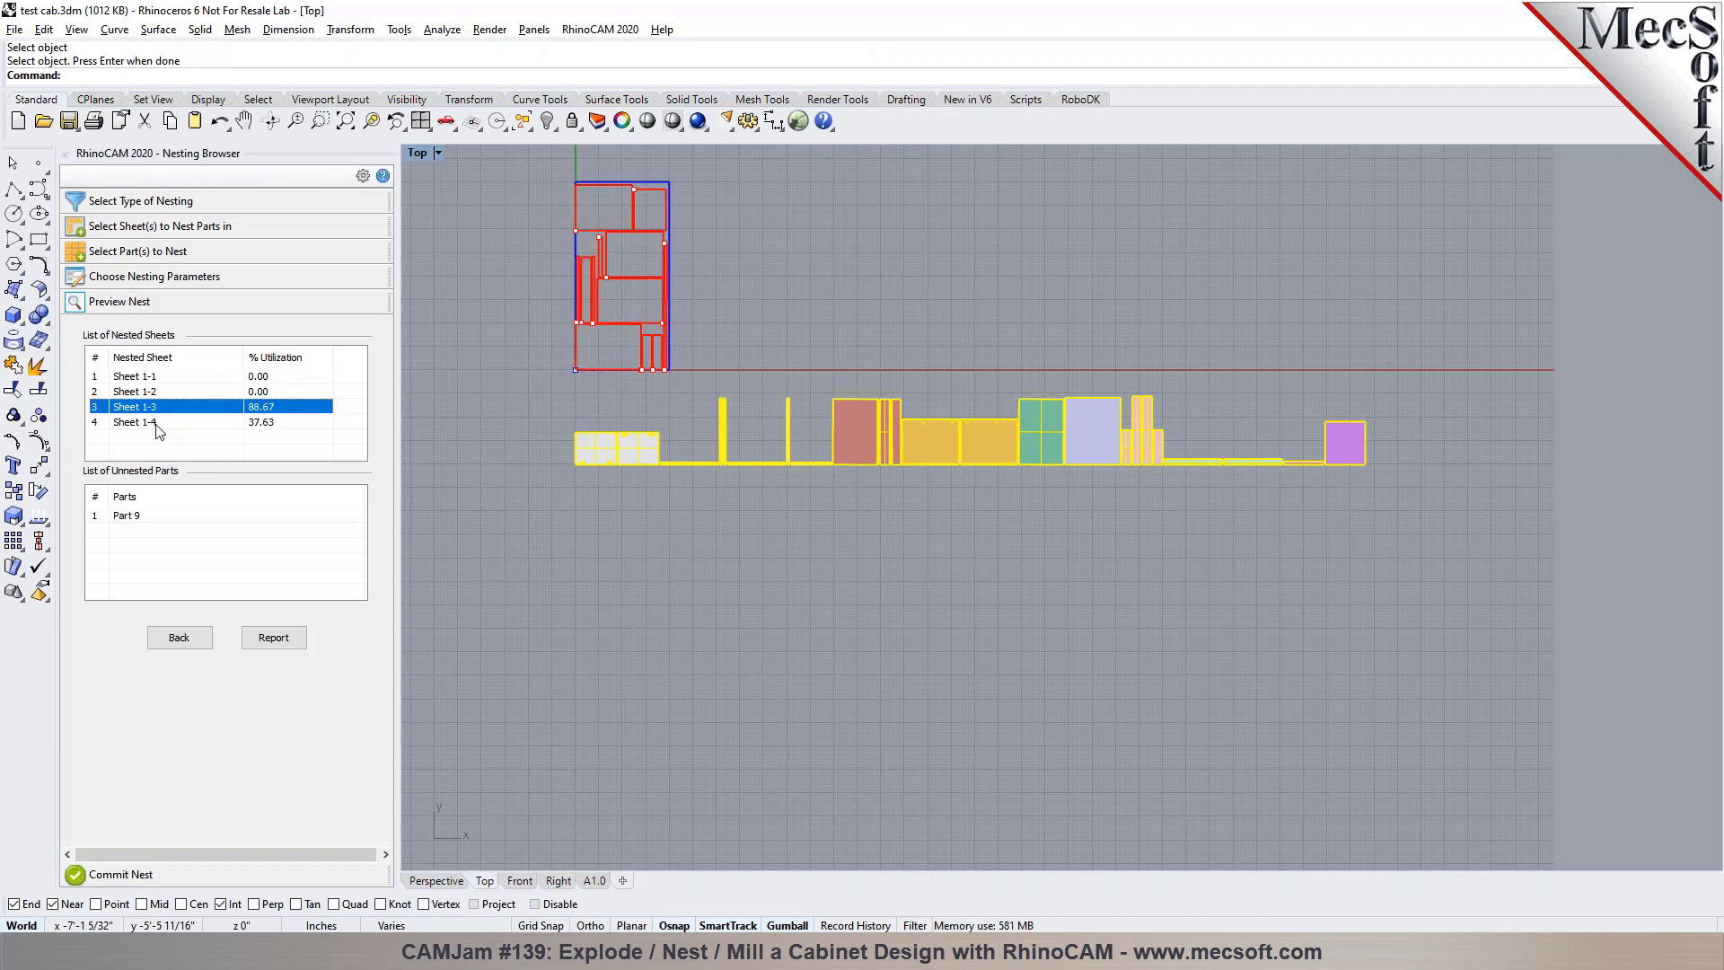
left_click(158, 428)
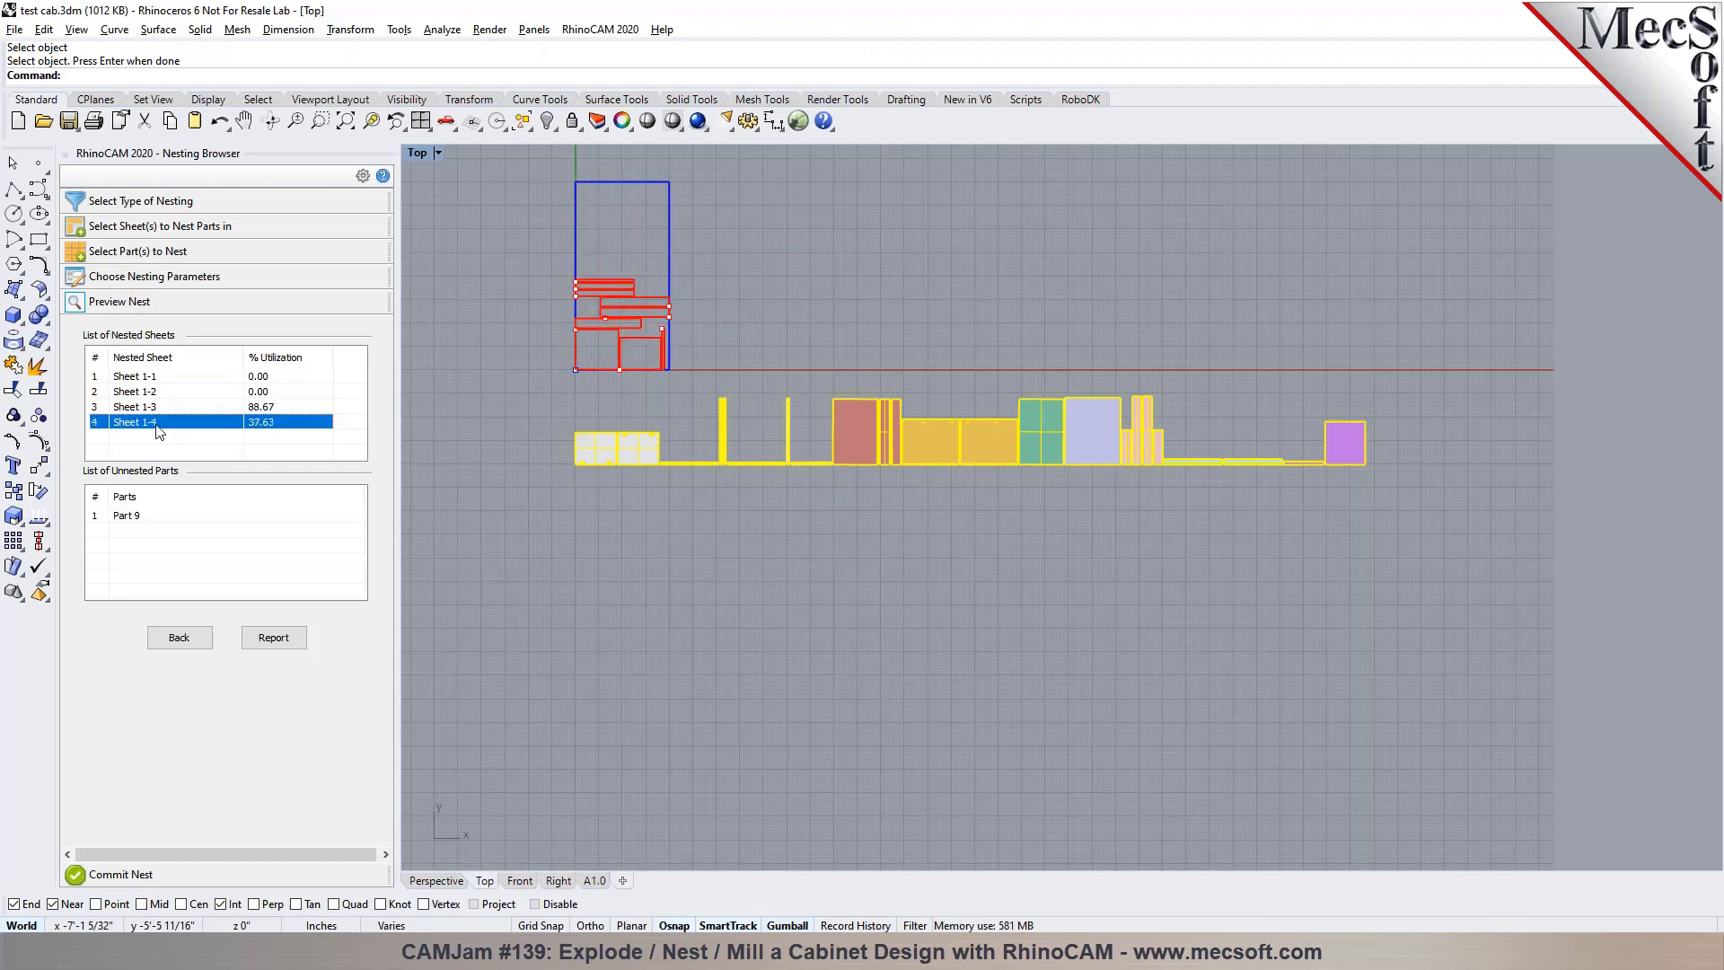
left_click(153, 407)
left_click(155, 392)
left_click(154, 378)
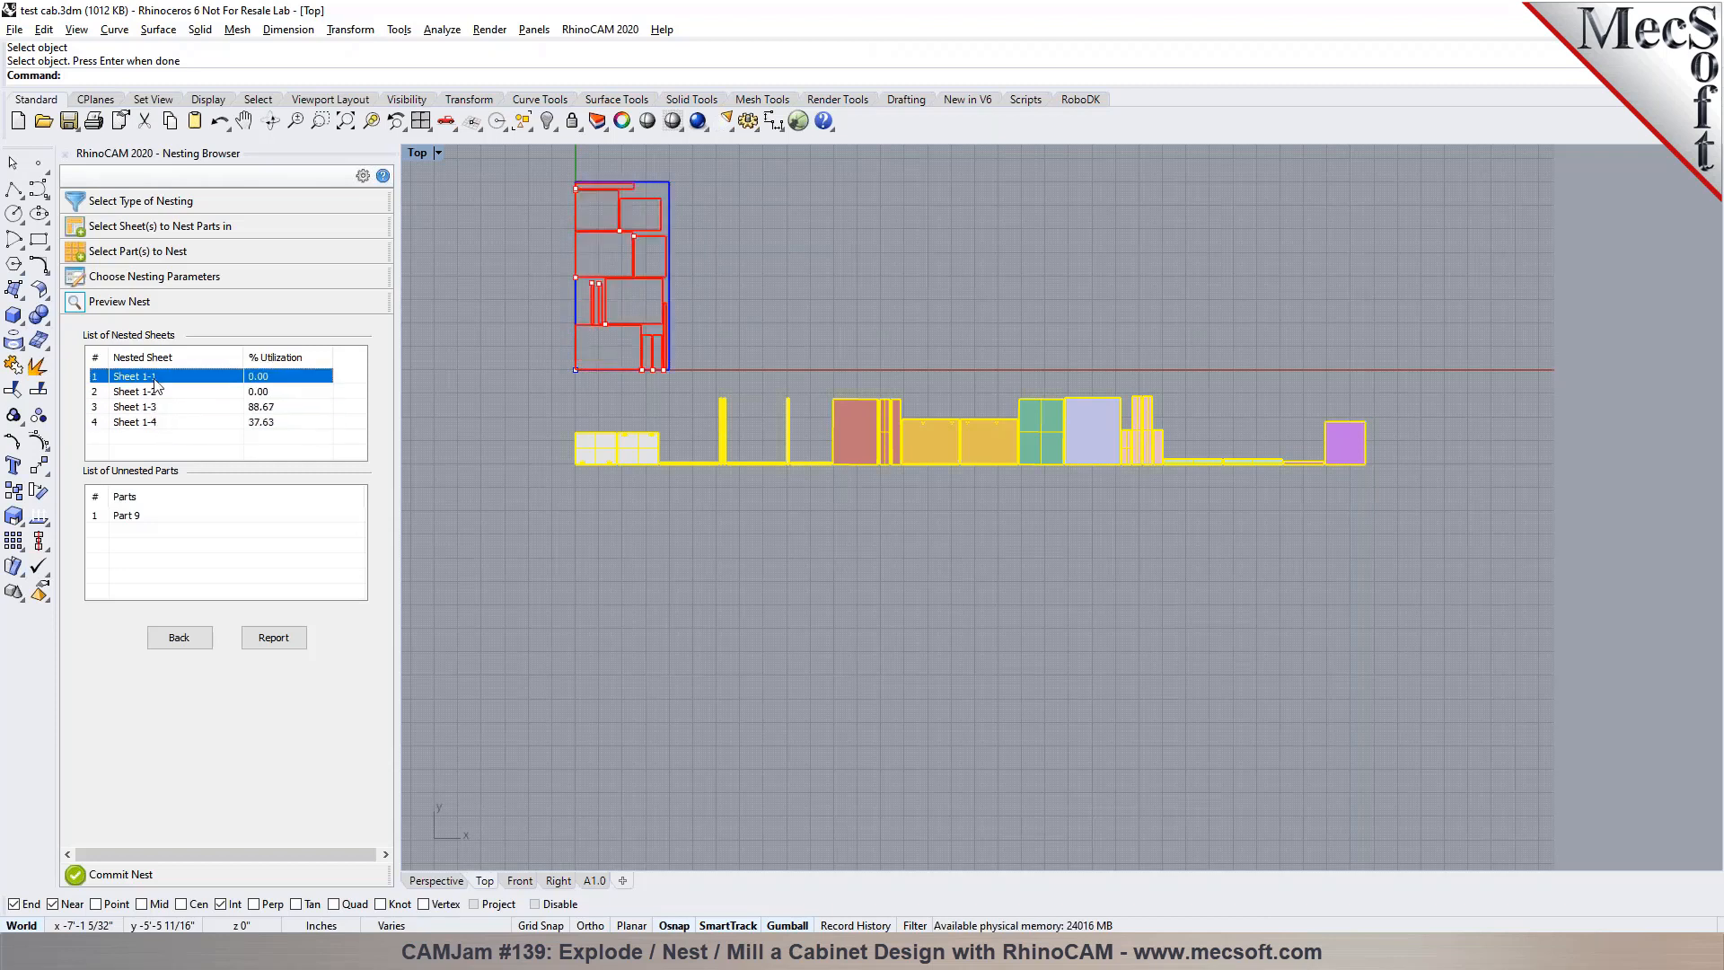
left_click(153, 425)
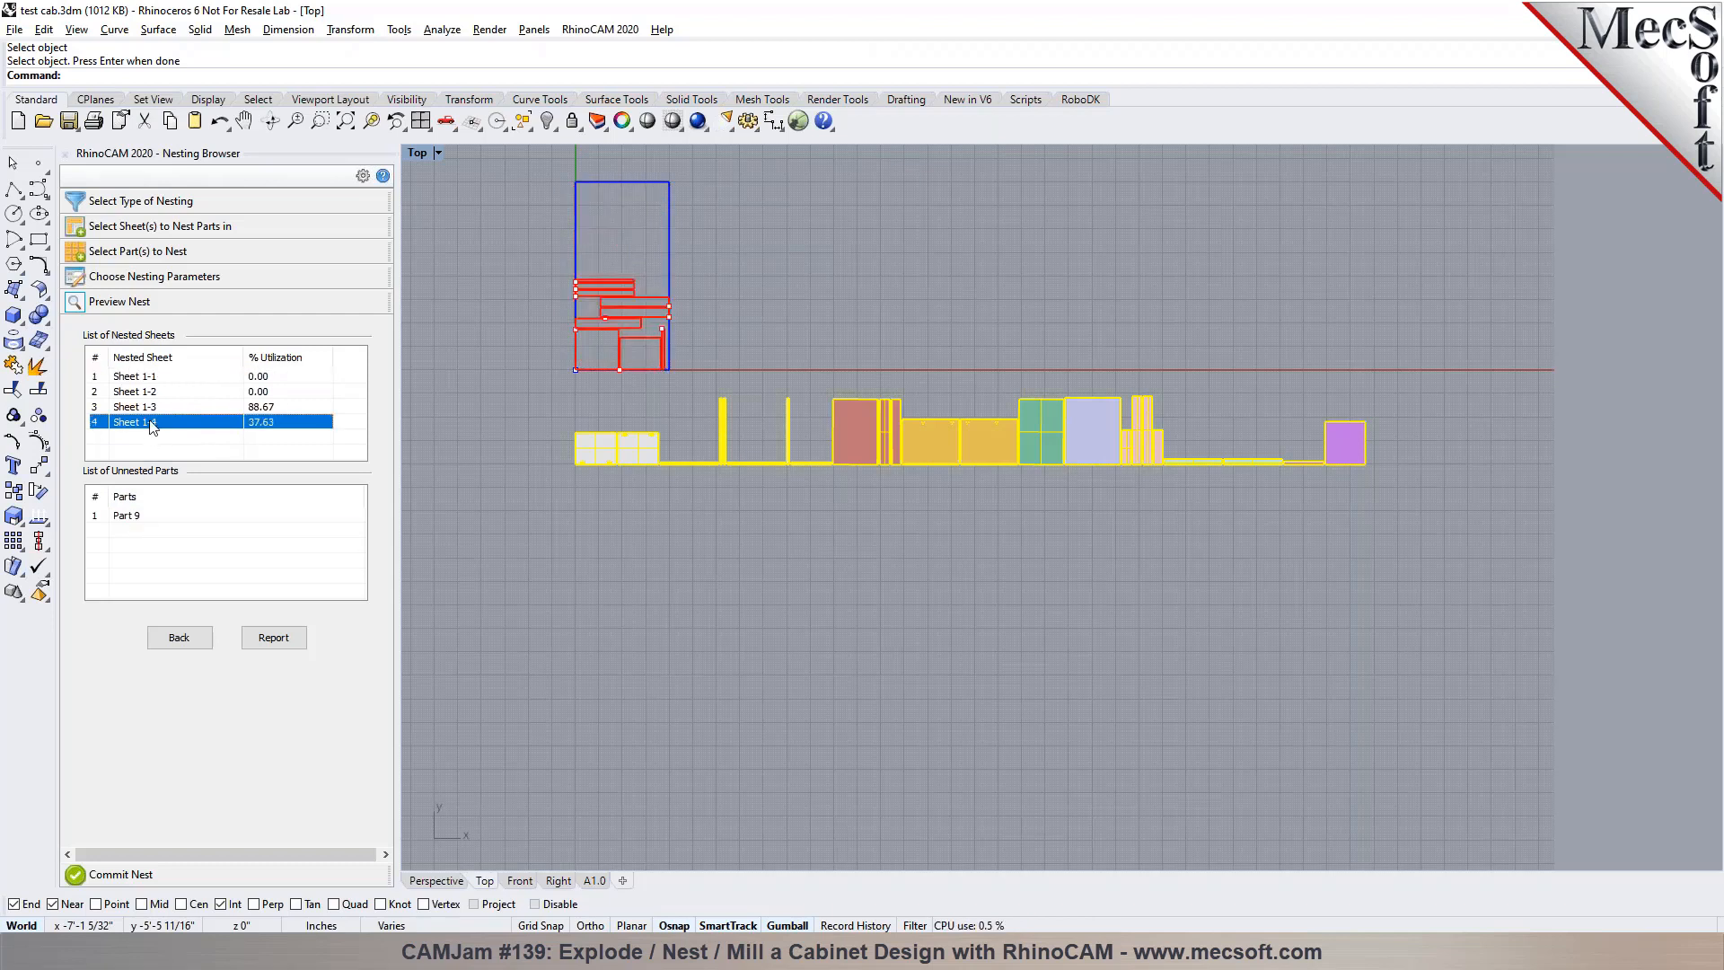
left_click(137, 517)
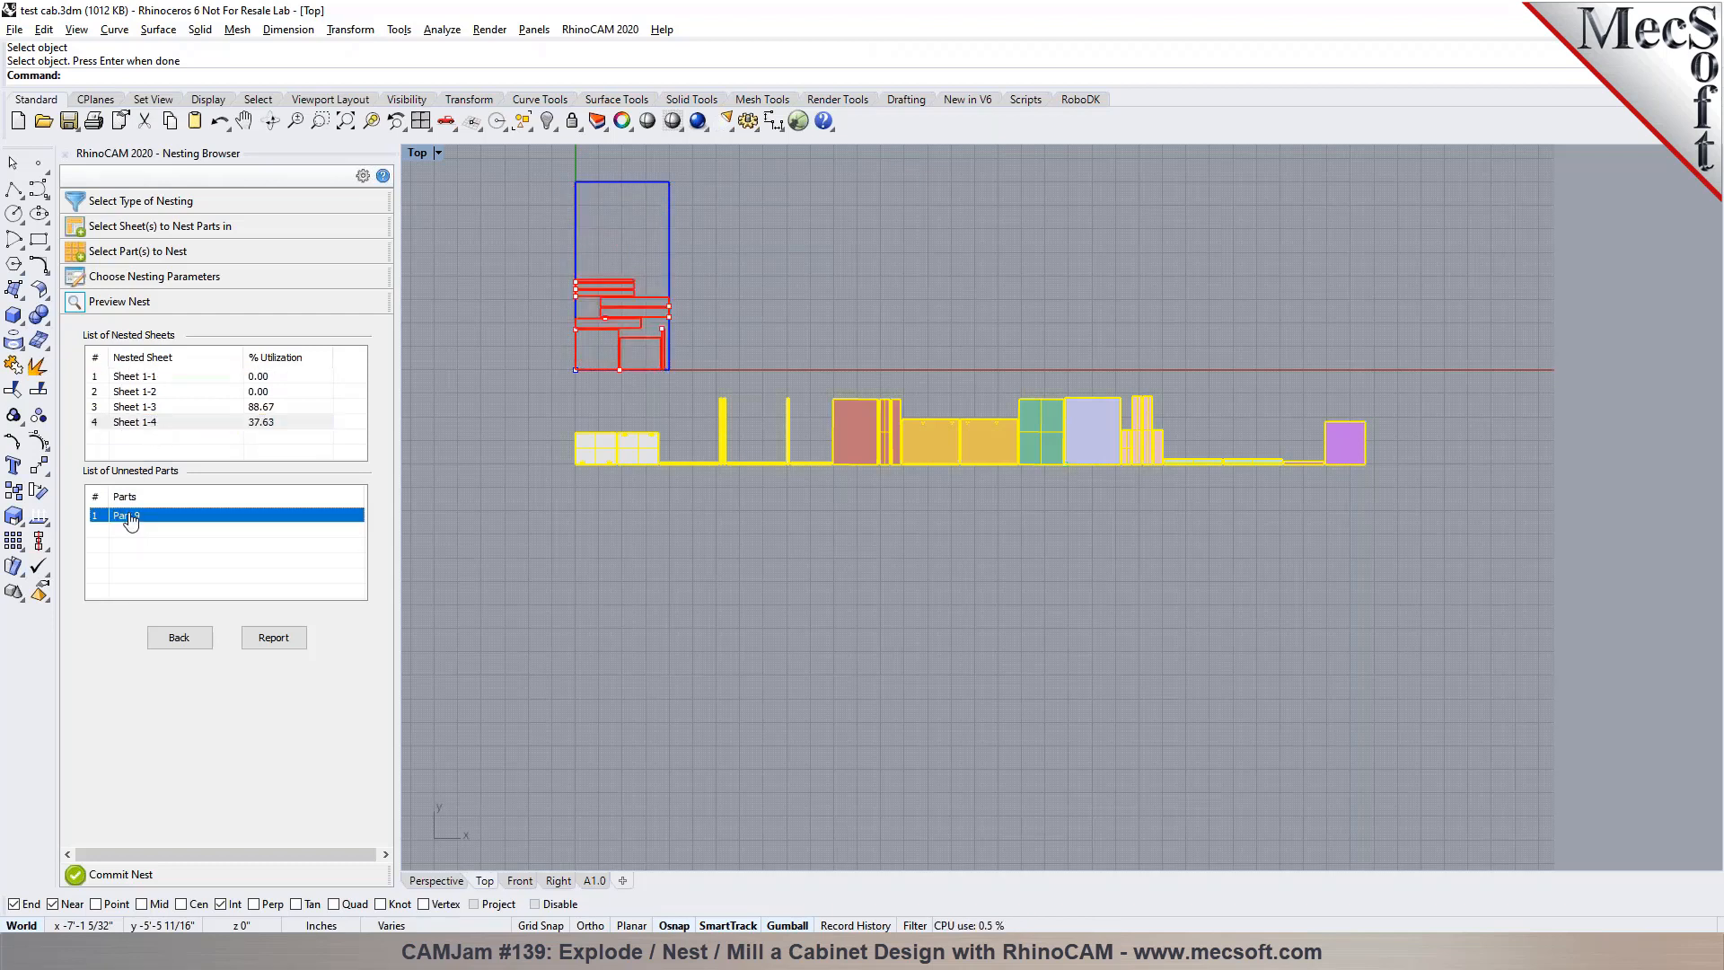
left_click(149, 423)
left_click(151, 393)
left_click(152, 379)
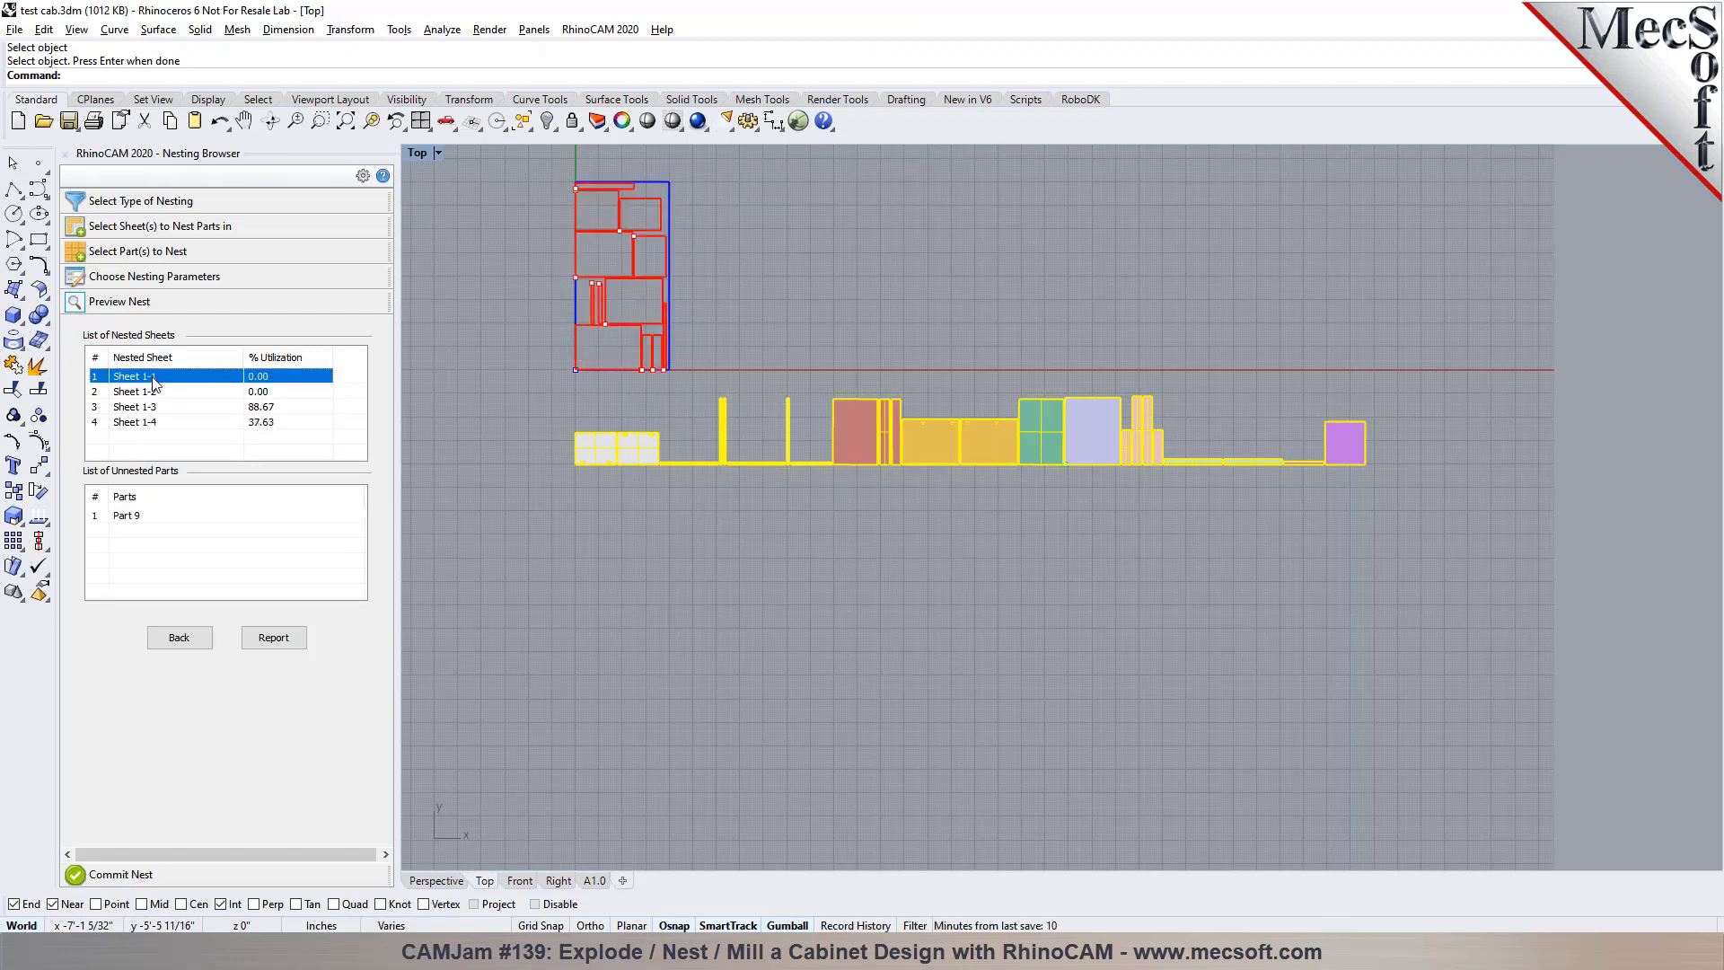
Commit the nest with a separate layer for each nested sheet and show the result in the Perspective view
left_click(175, 874)
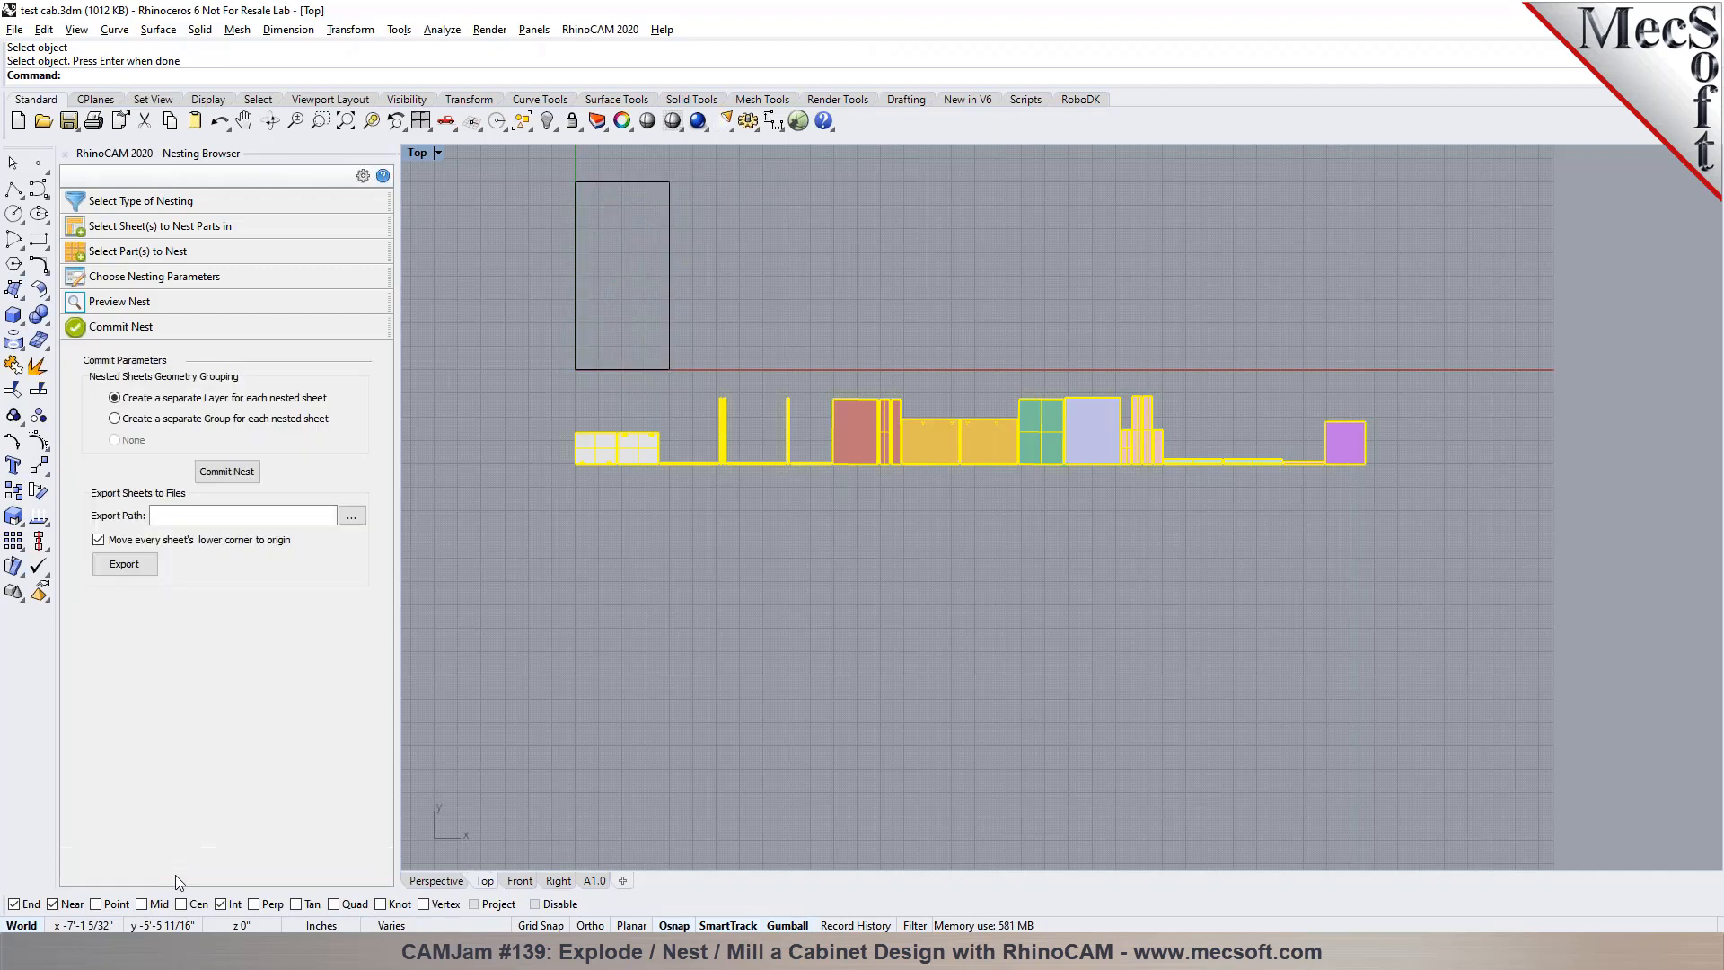
left_click(226, 471)
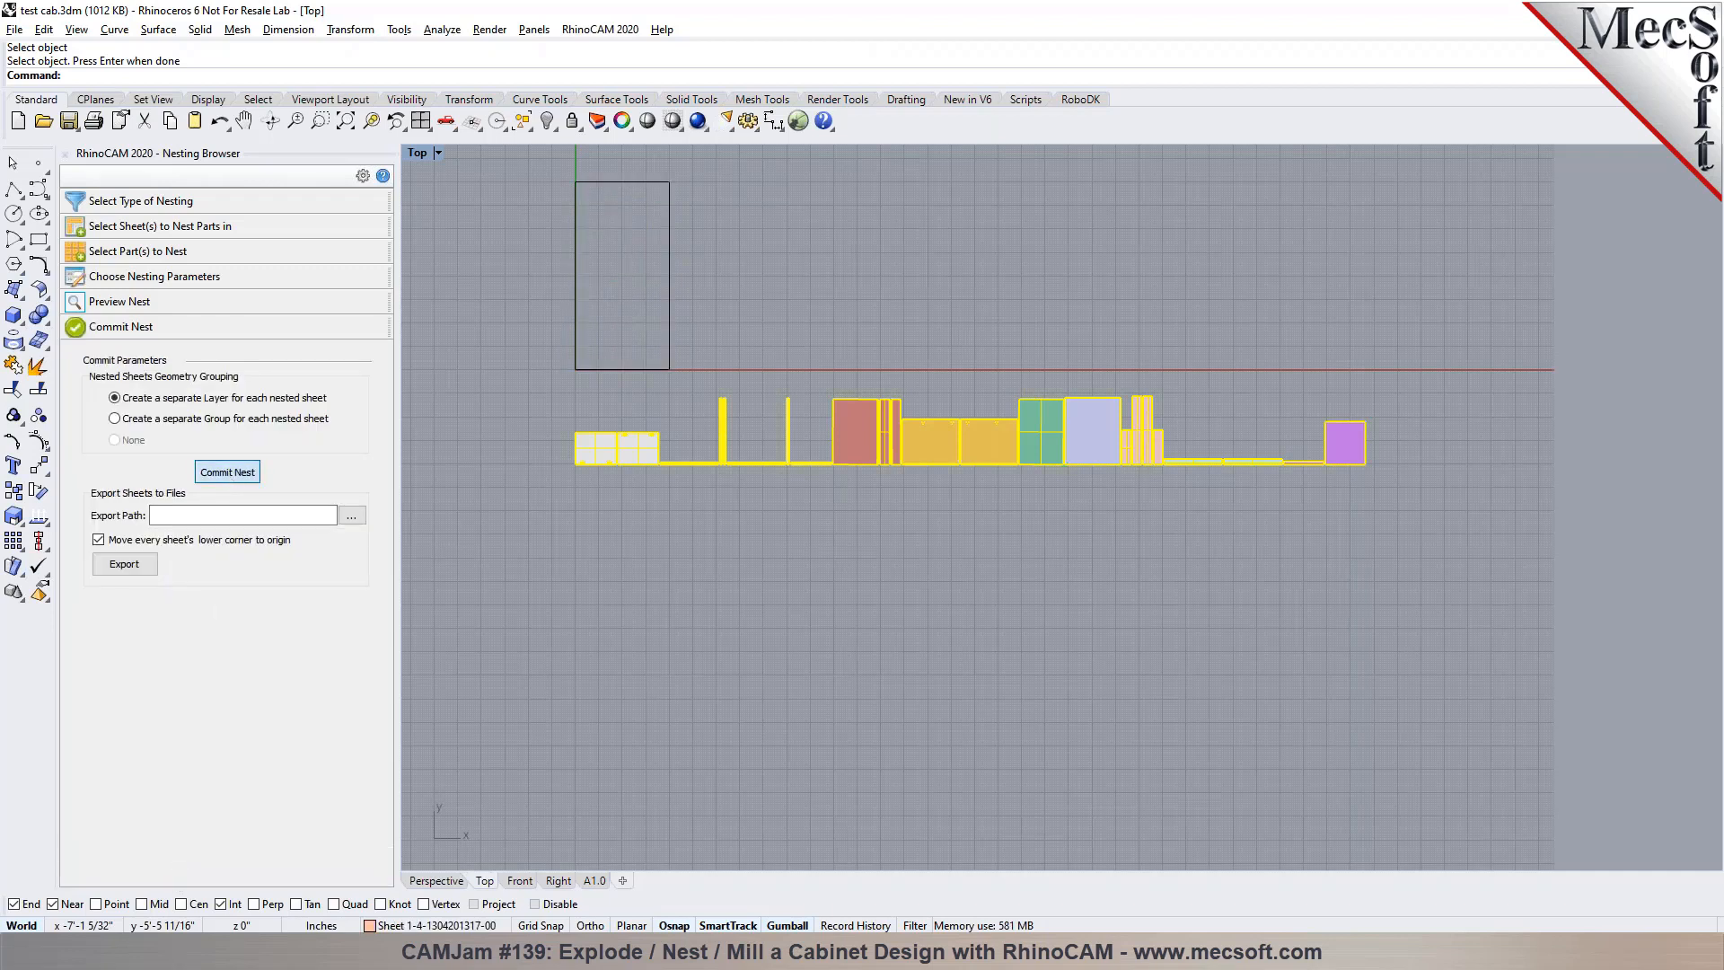
left_click(447, 881)
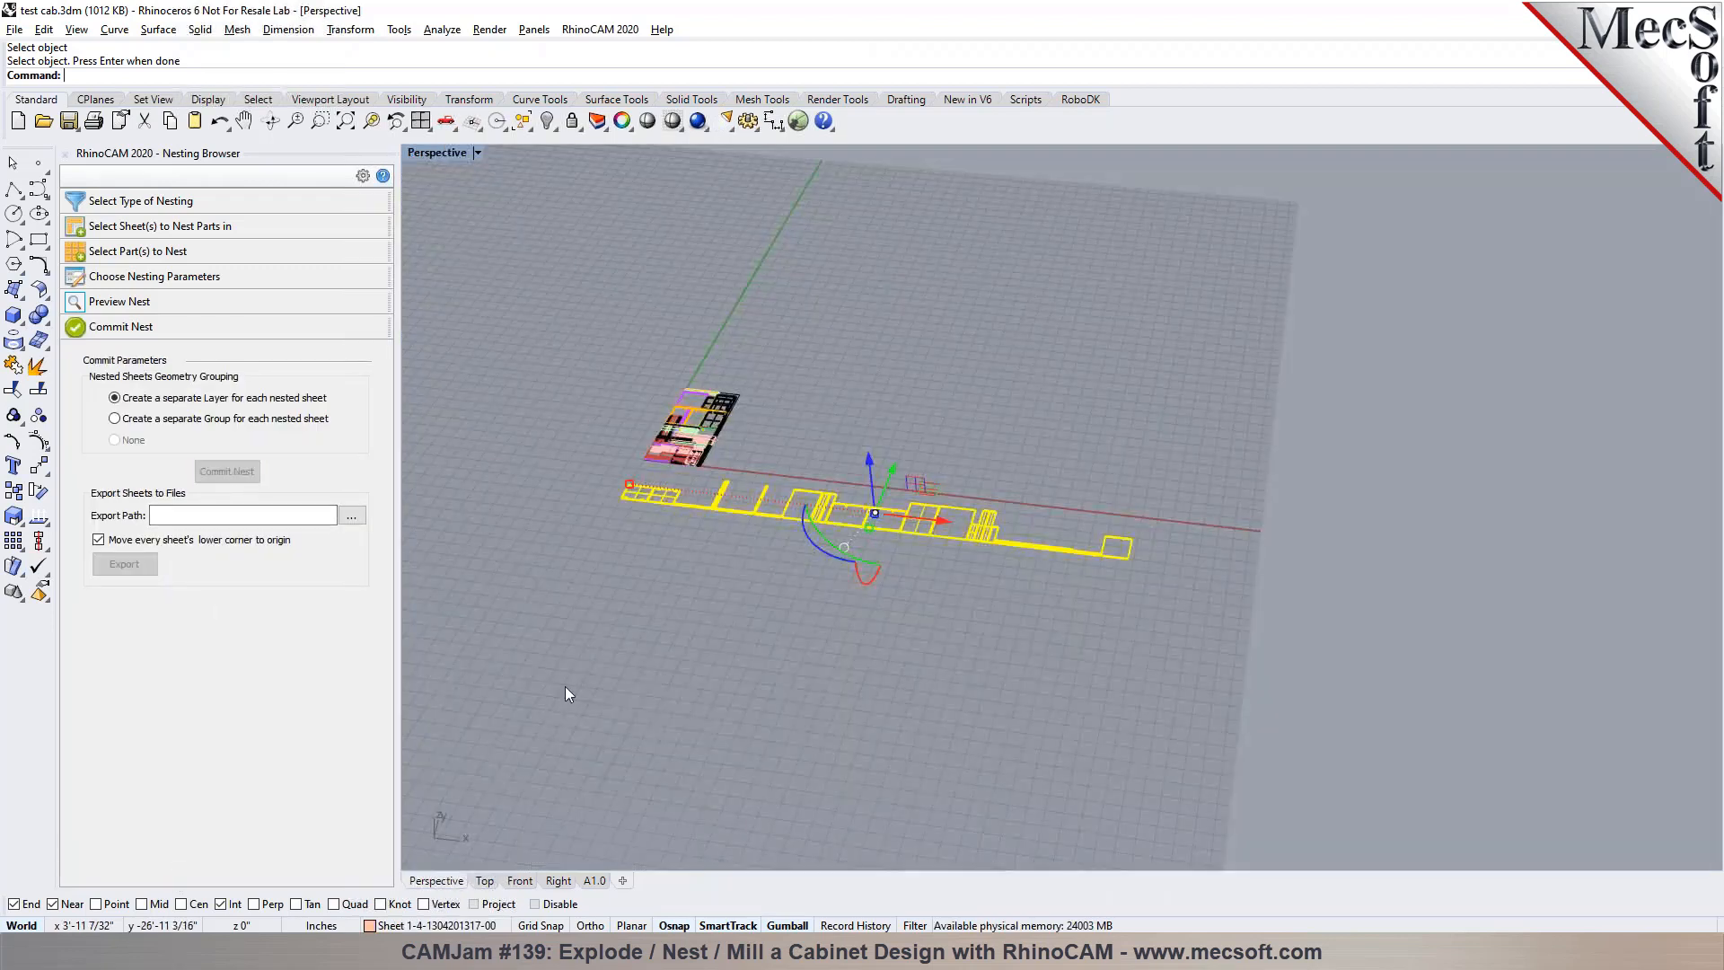
Add a new layer after the nested sheet layers and make it the current layer
left_click(596, 122)
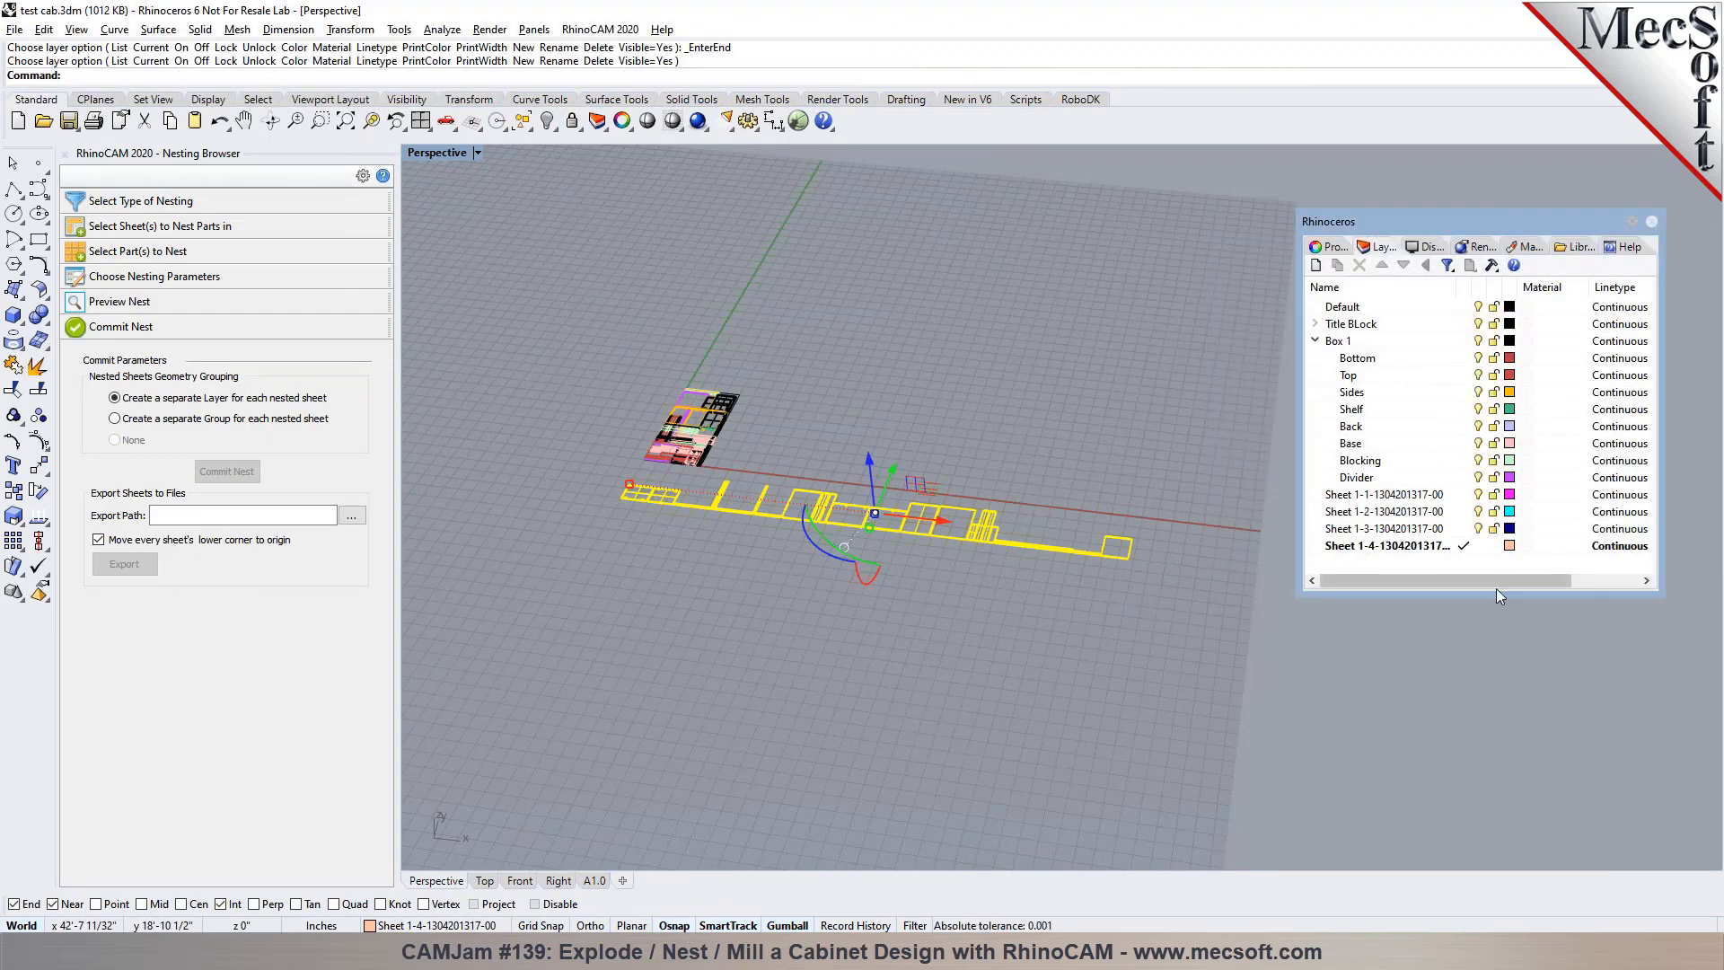
left_click_drag(1501, 594, 1507, 666)
left_click(1315, 265)
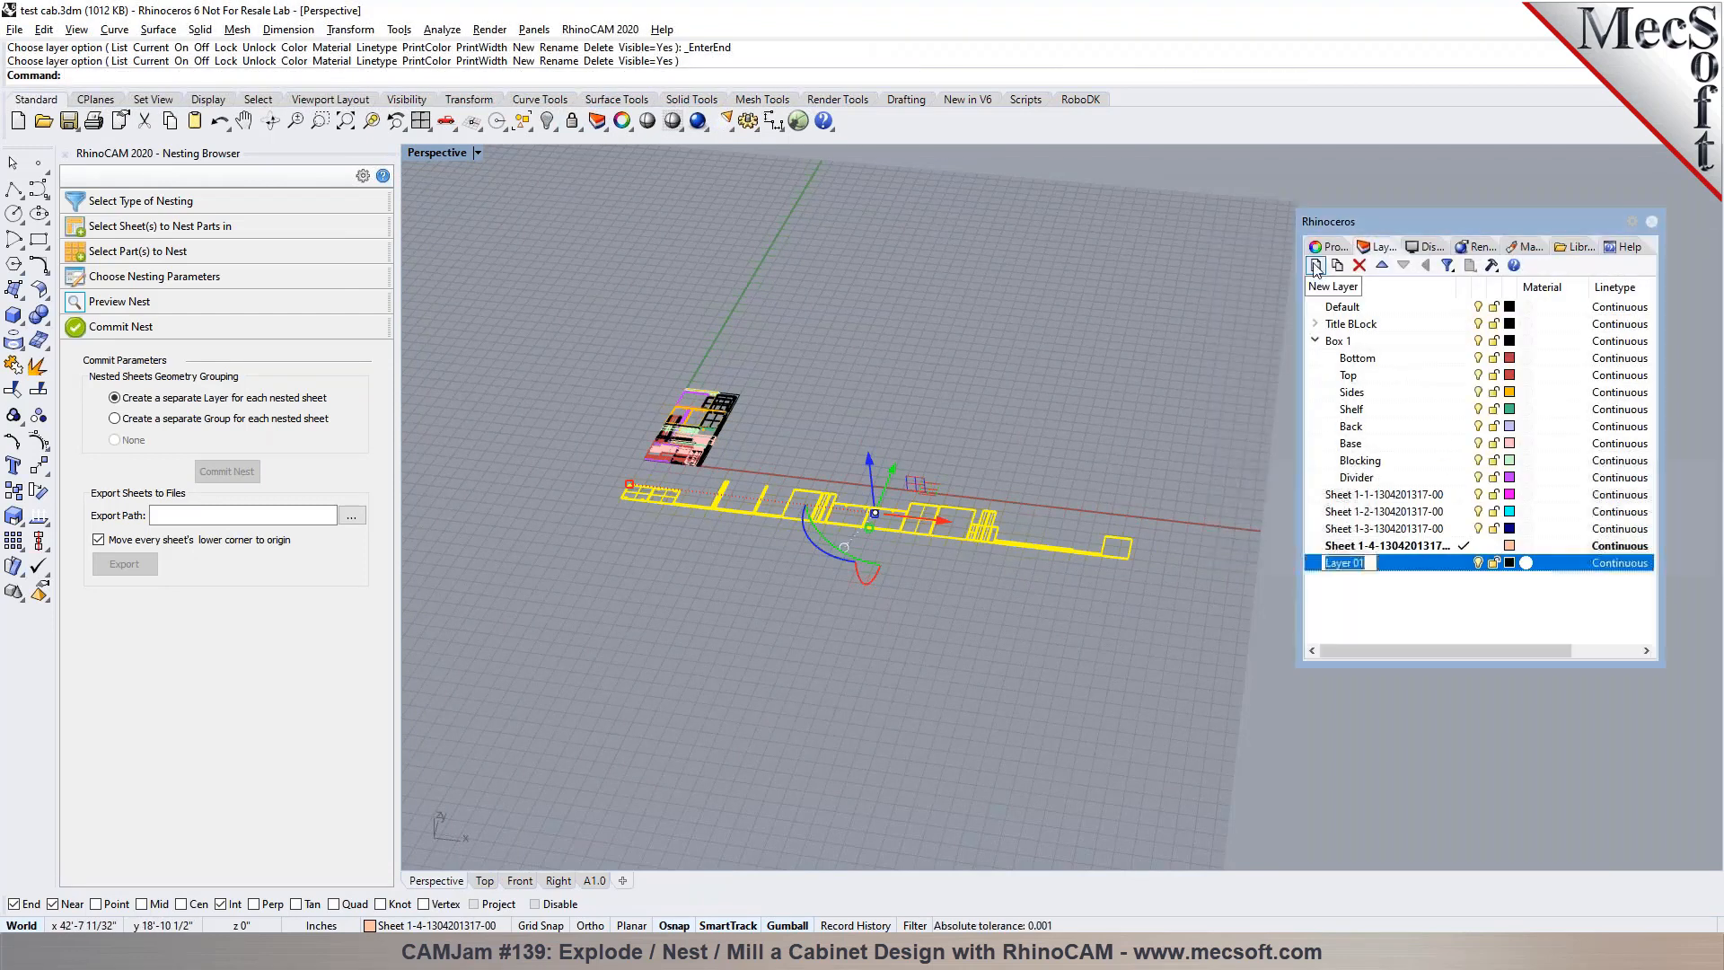
left_click(1465, 562)
Turn off the four nested sheet layers, Sheet 1-1 through Sheet 1-4
left_click(1478, 545)
left_click(1478, 528)
left_click(1478, 511)
left_click(1478, 494)
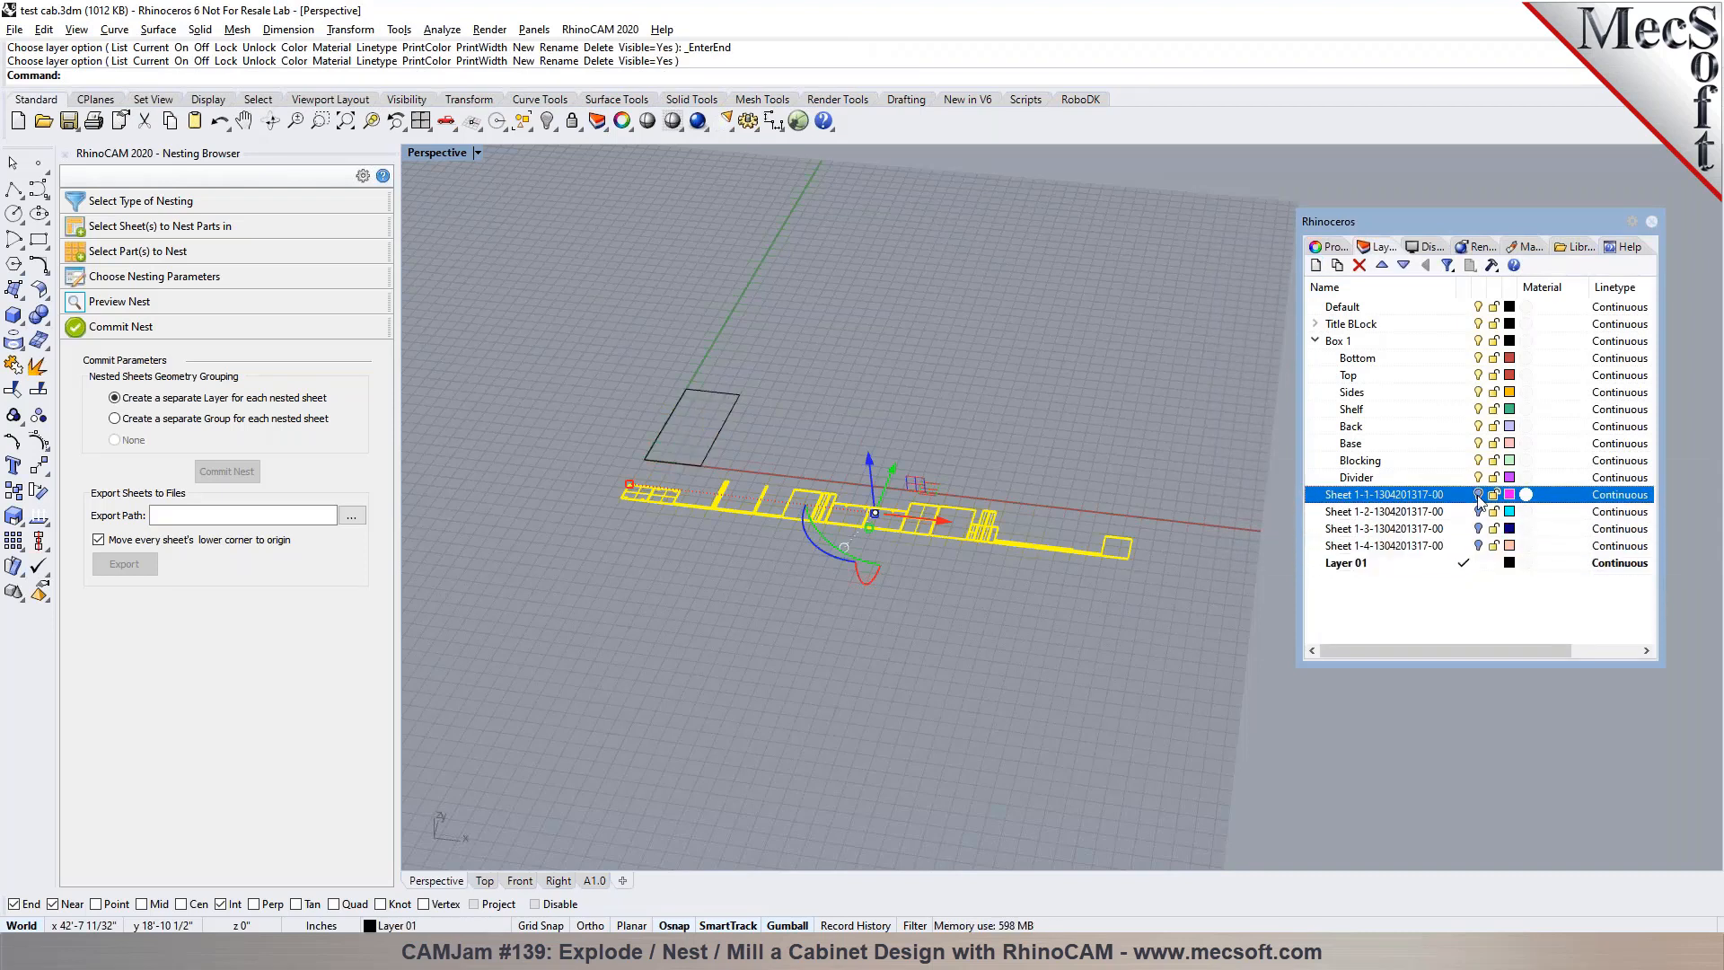
Turn the Sheet 1-1 layer back on and display the Perspective view in shaded mode
left_click(1478, 494)
scroll(568, 411, "up", 3)
scroll(1033, 430, "up", 5)
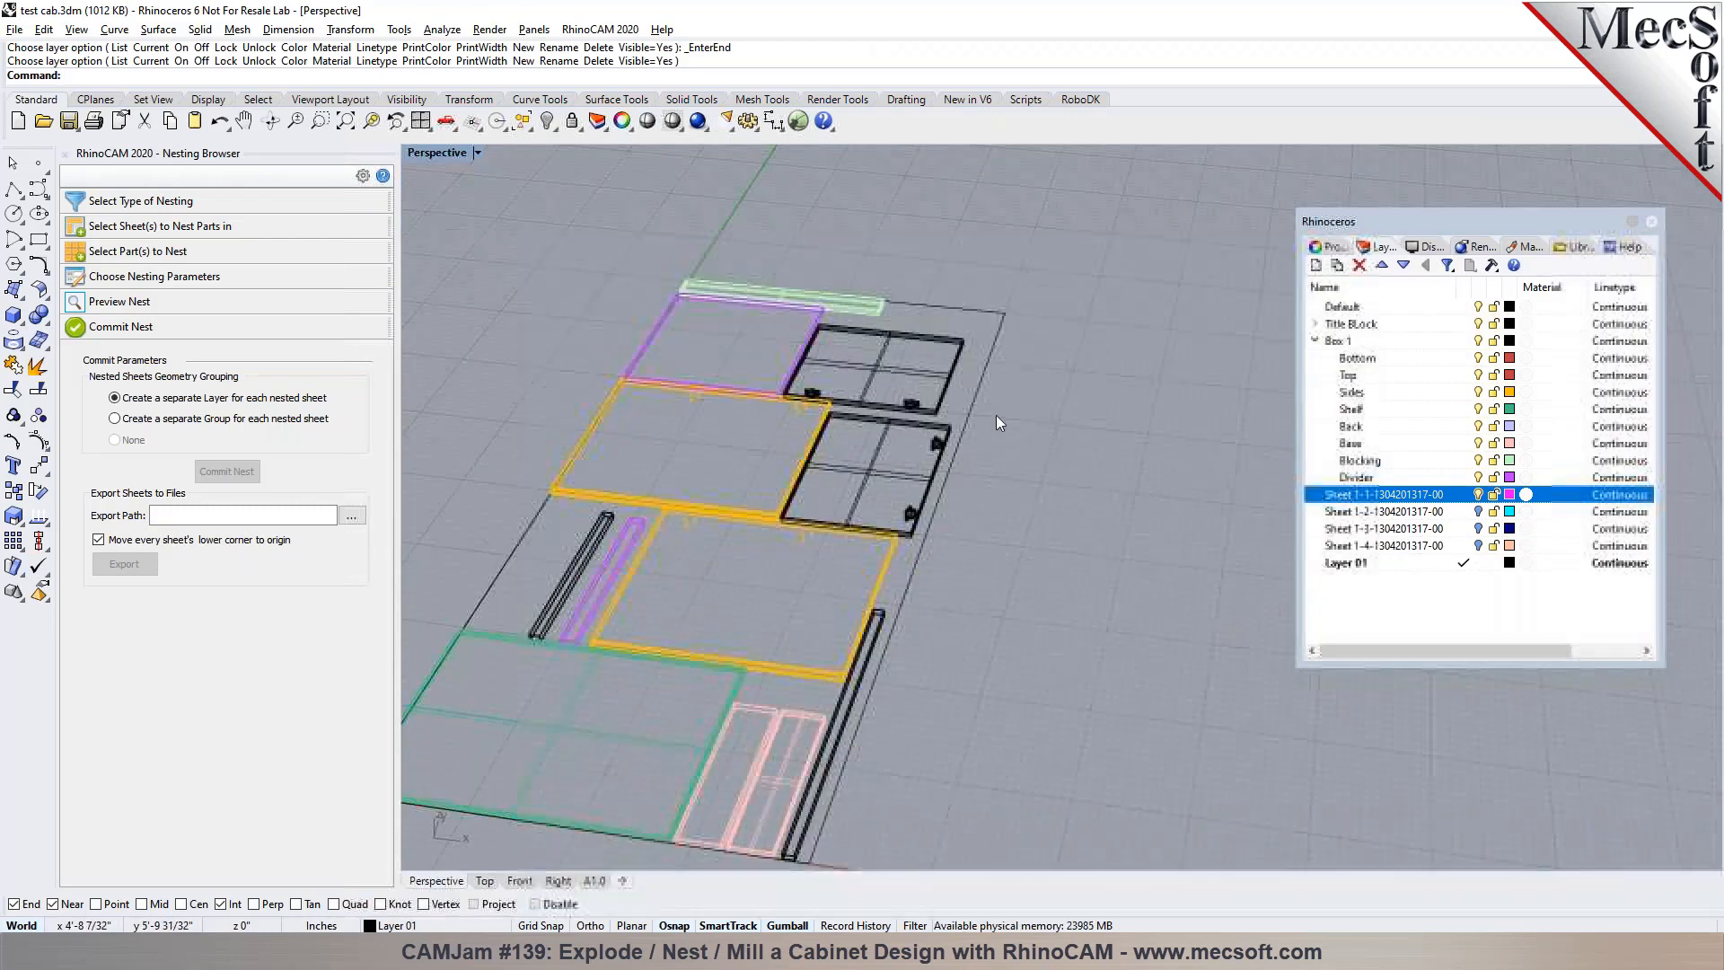
left_click(672, 120)
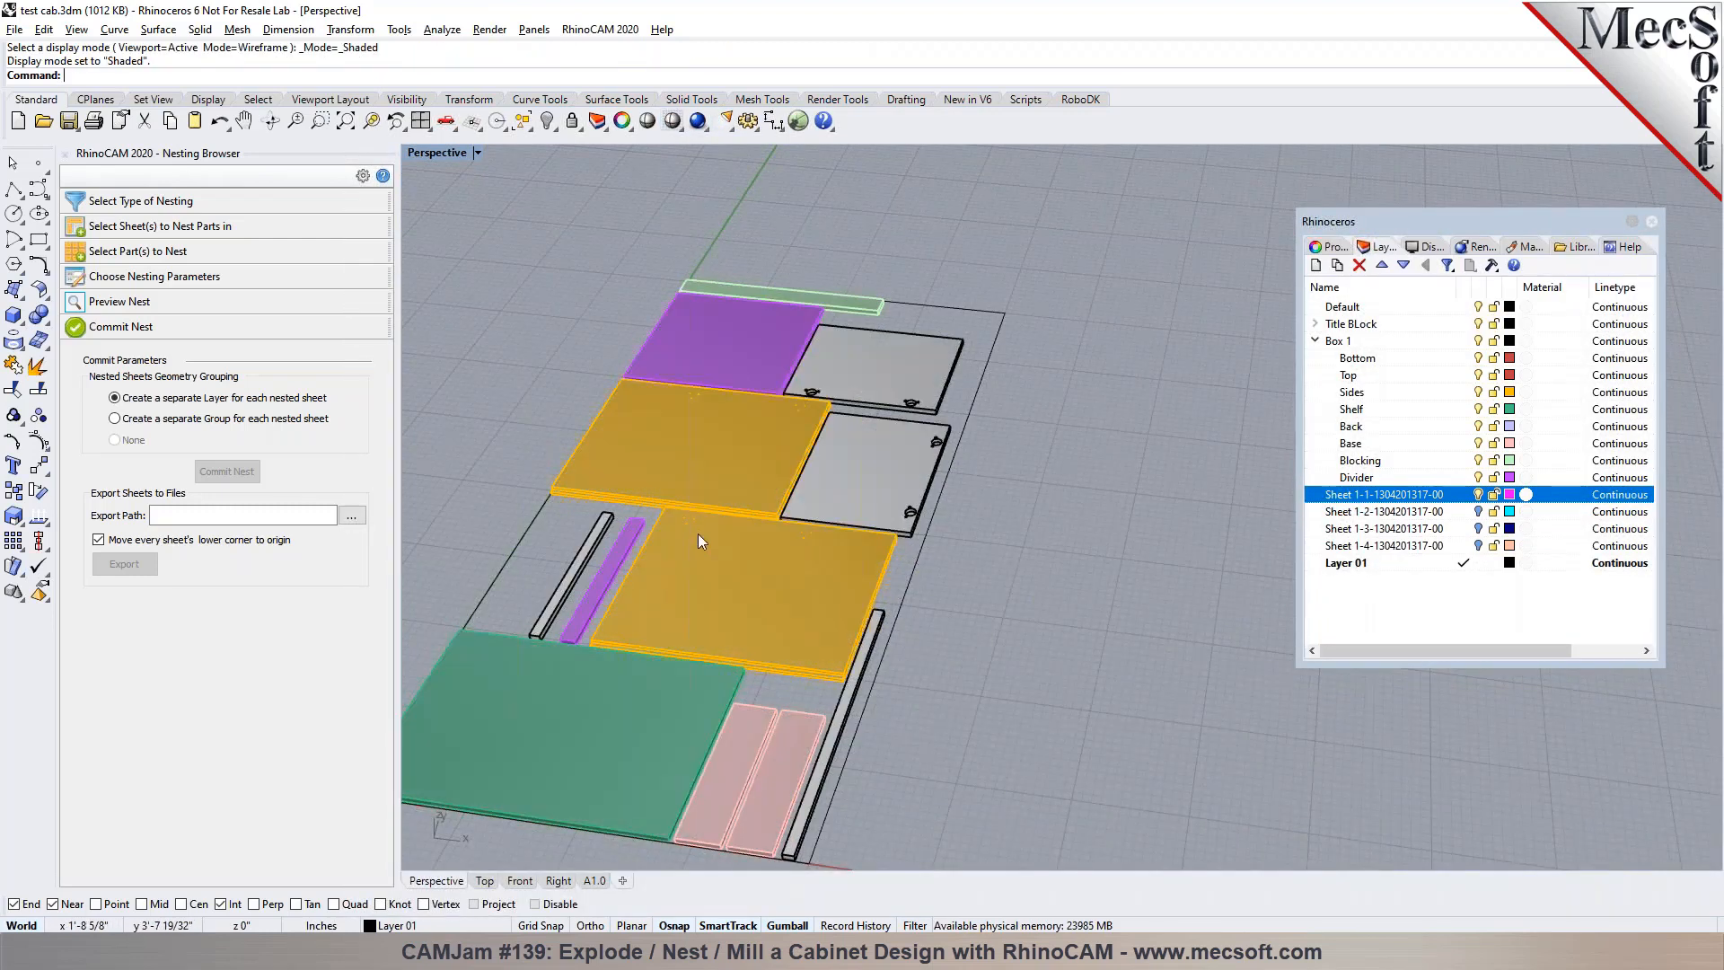
Show the Sheet 1-2, 1-3 and 1-4 layers one at a time to compare their layouts, ending with only Sheet 1-1 on
left_click(1478, 494)
left_click(1479, 511)
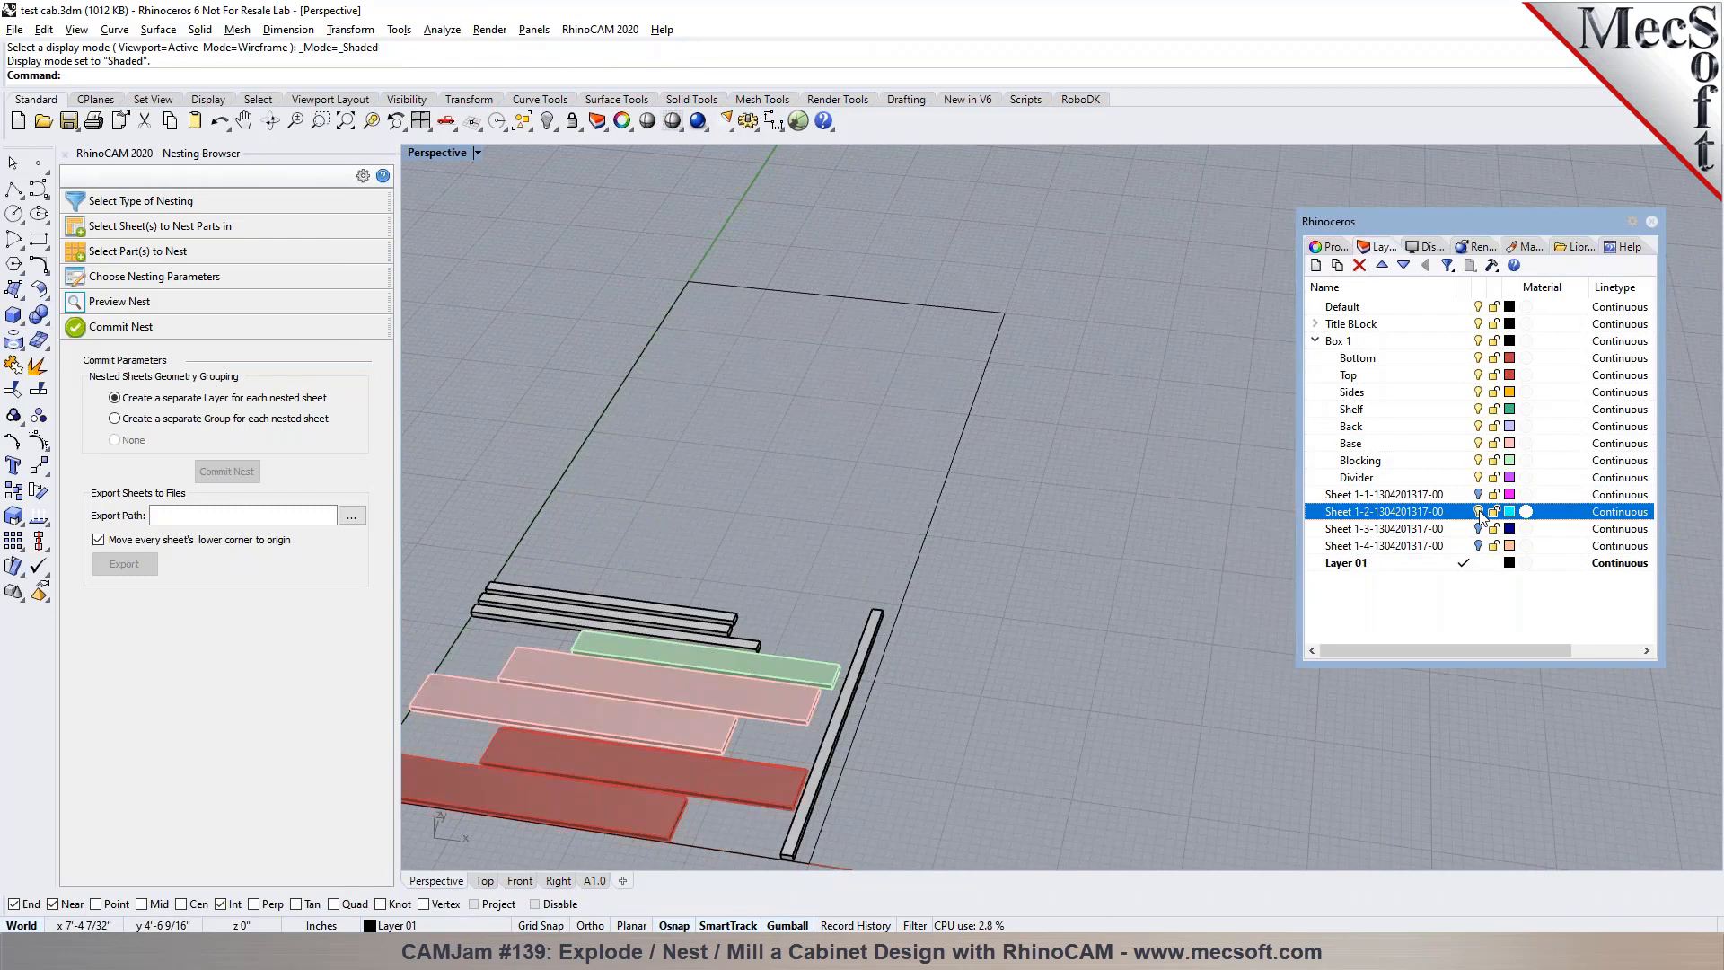
left_click(1479, 510)
left_click(1478, 528)
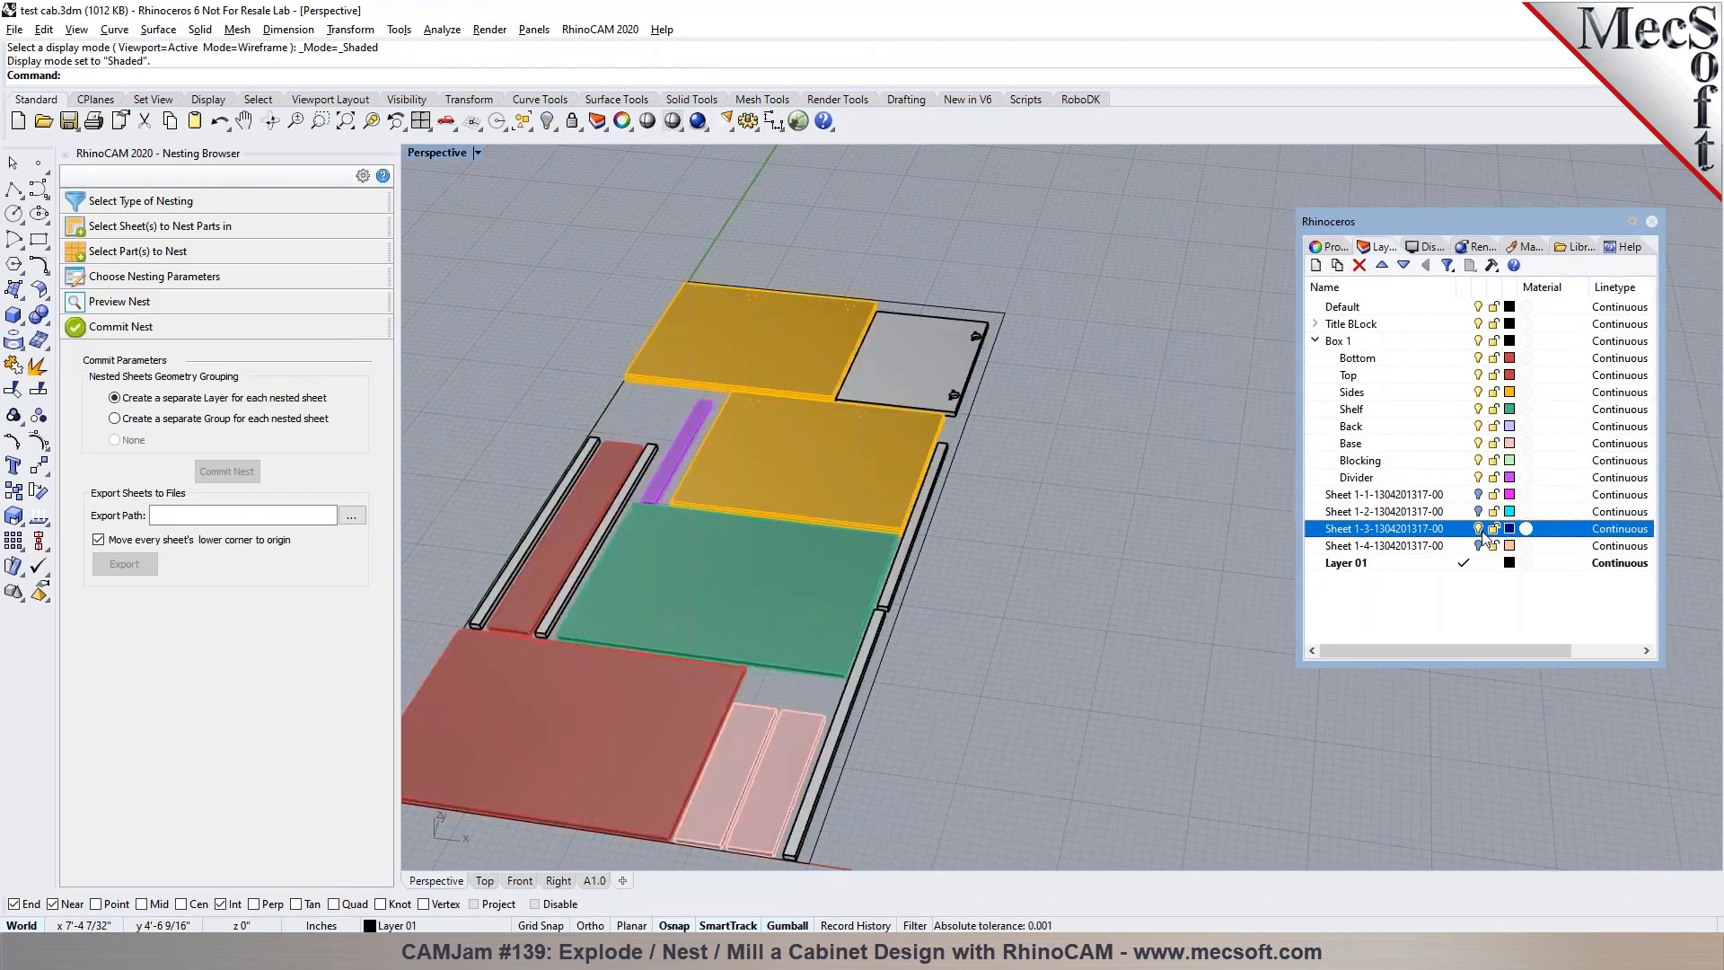
left_click(1479, 528)
left_click(1479, 545)
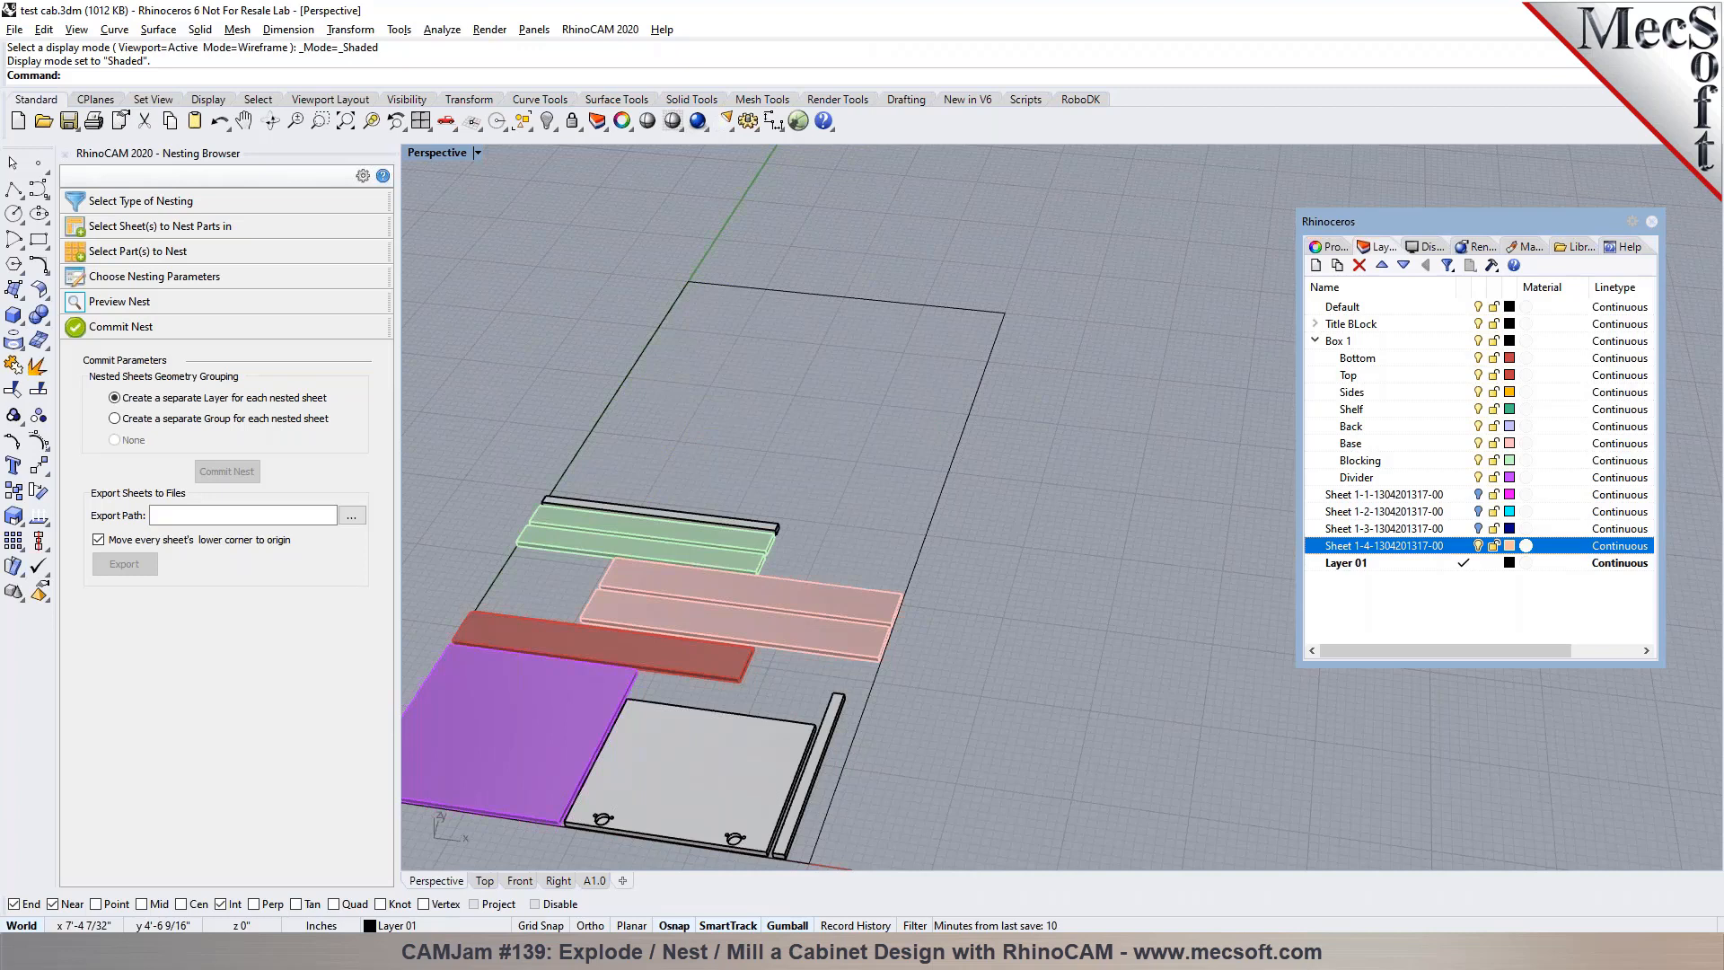
left_click(1479, 545)
left_click(1478, 494)
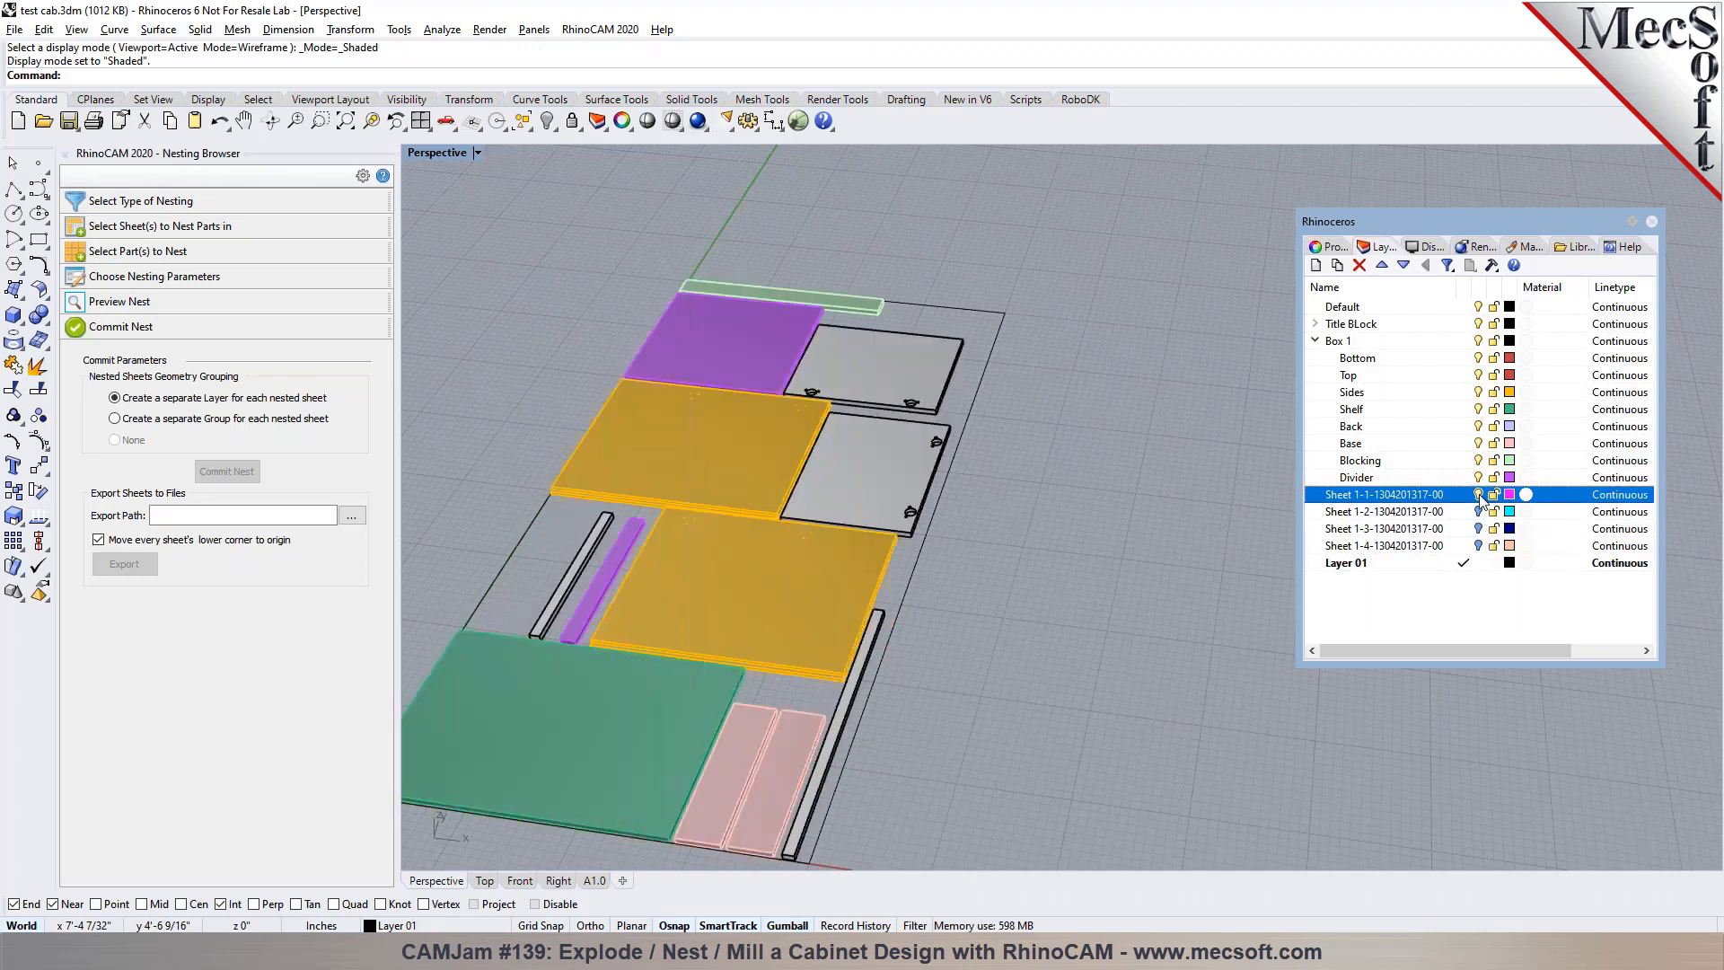
Inspect the nested parts on Sheet 1-1 from an angle and deselect the original component row
scroll(929, 425, "down", 5)
scroll(792, 578, "up", 4)
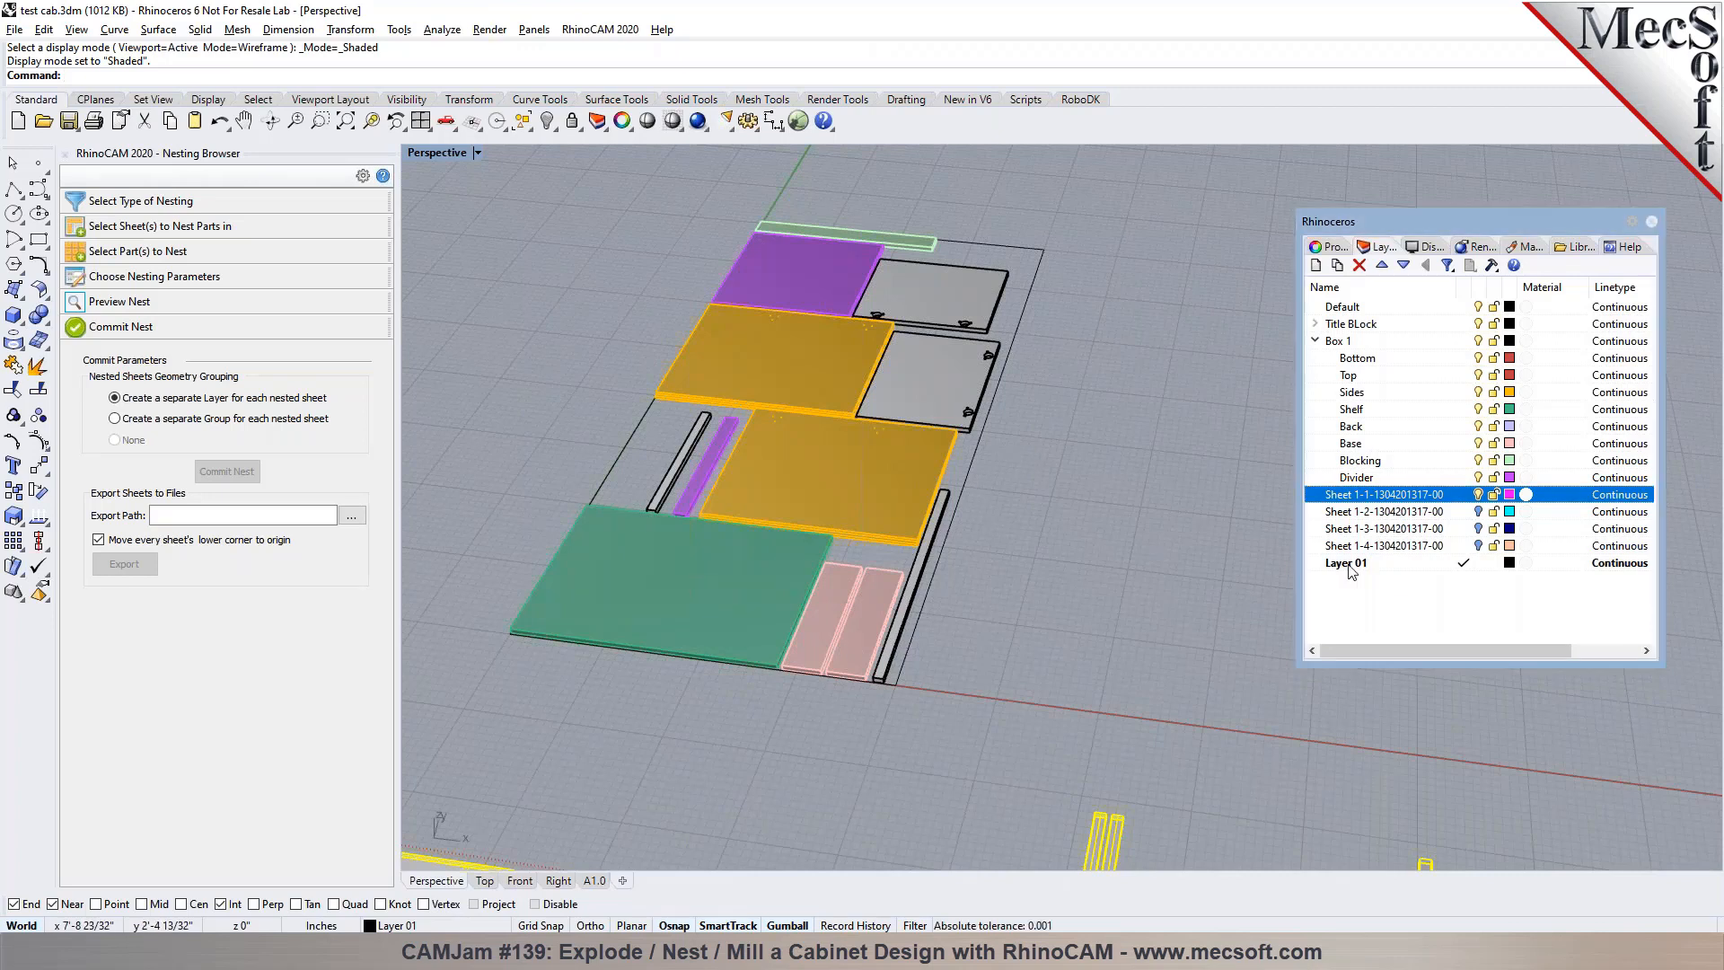
mouse_move(777, 676)
right_mouse_down()
mouse_move(712, 624)
mouse_move(751, 654)
right_mouse_up()
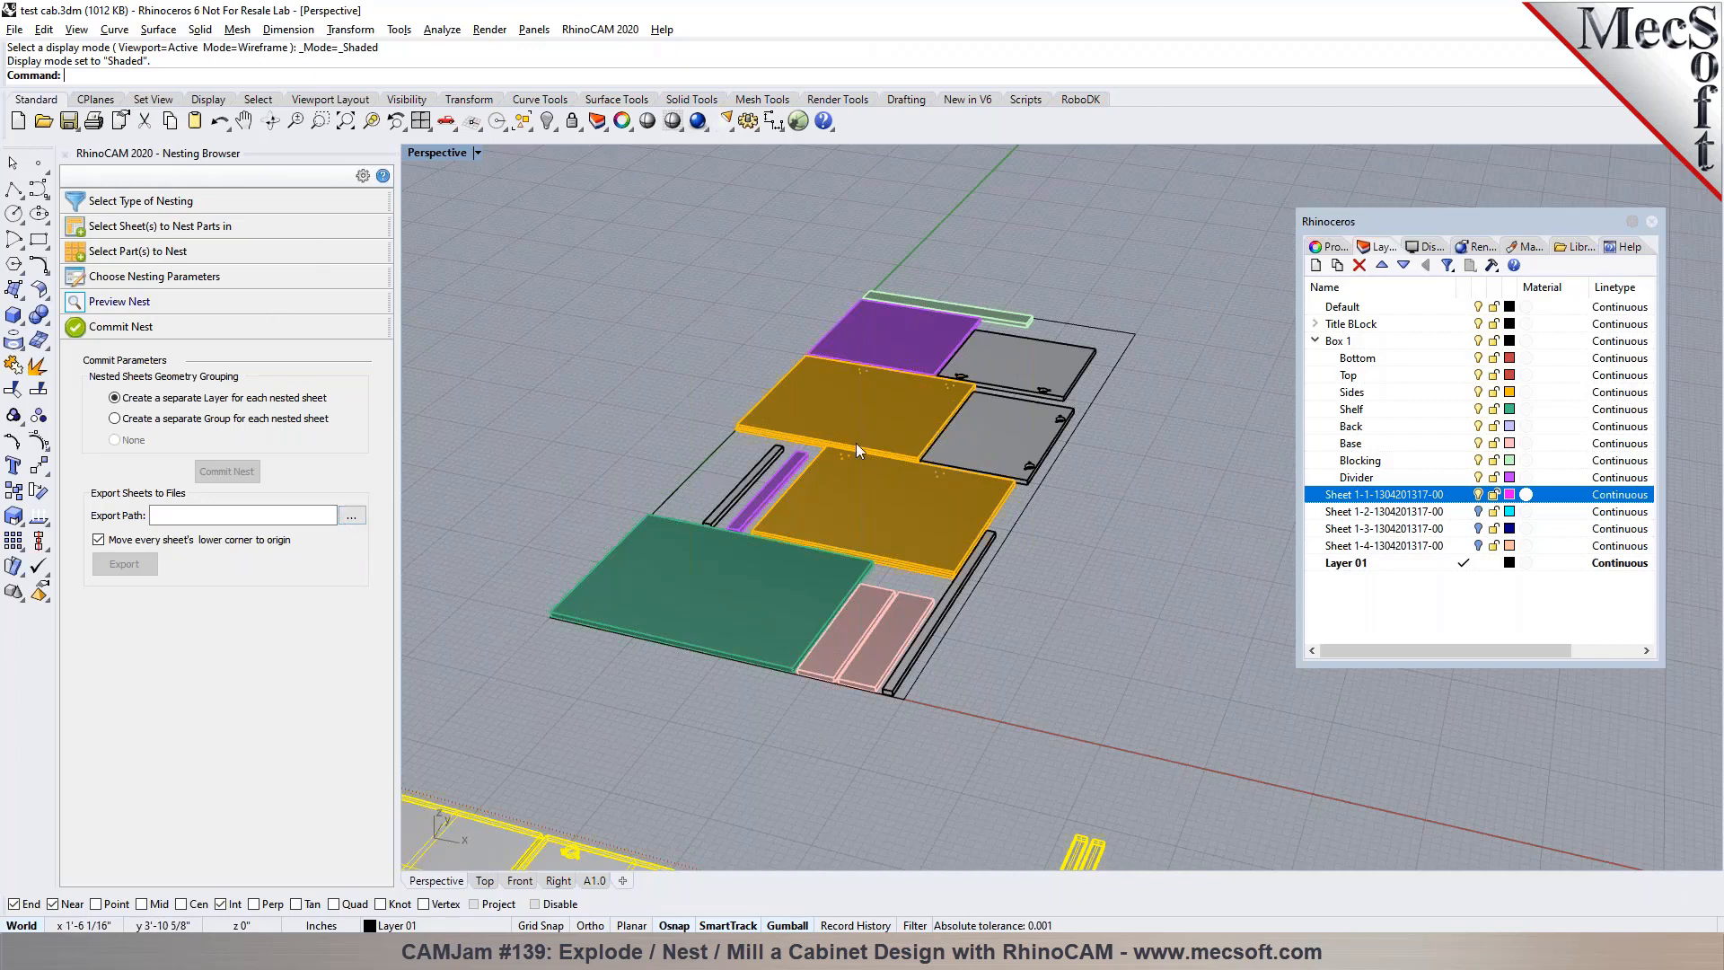
scroll(864, 429, "down", 2)
scroll(864, 429, "down", 2)
left_click(634, 473)
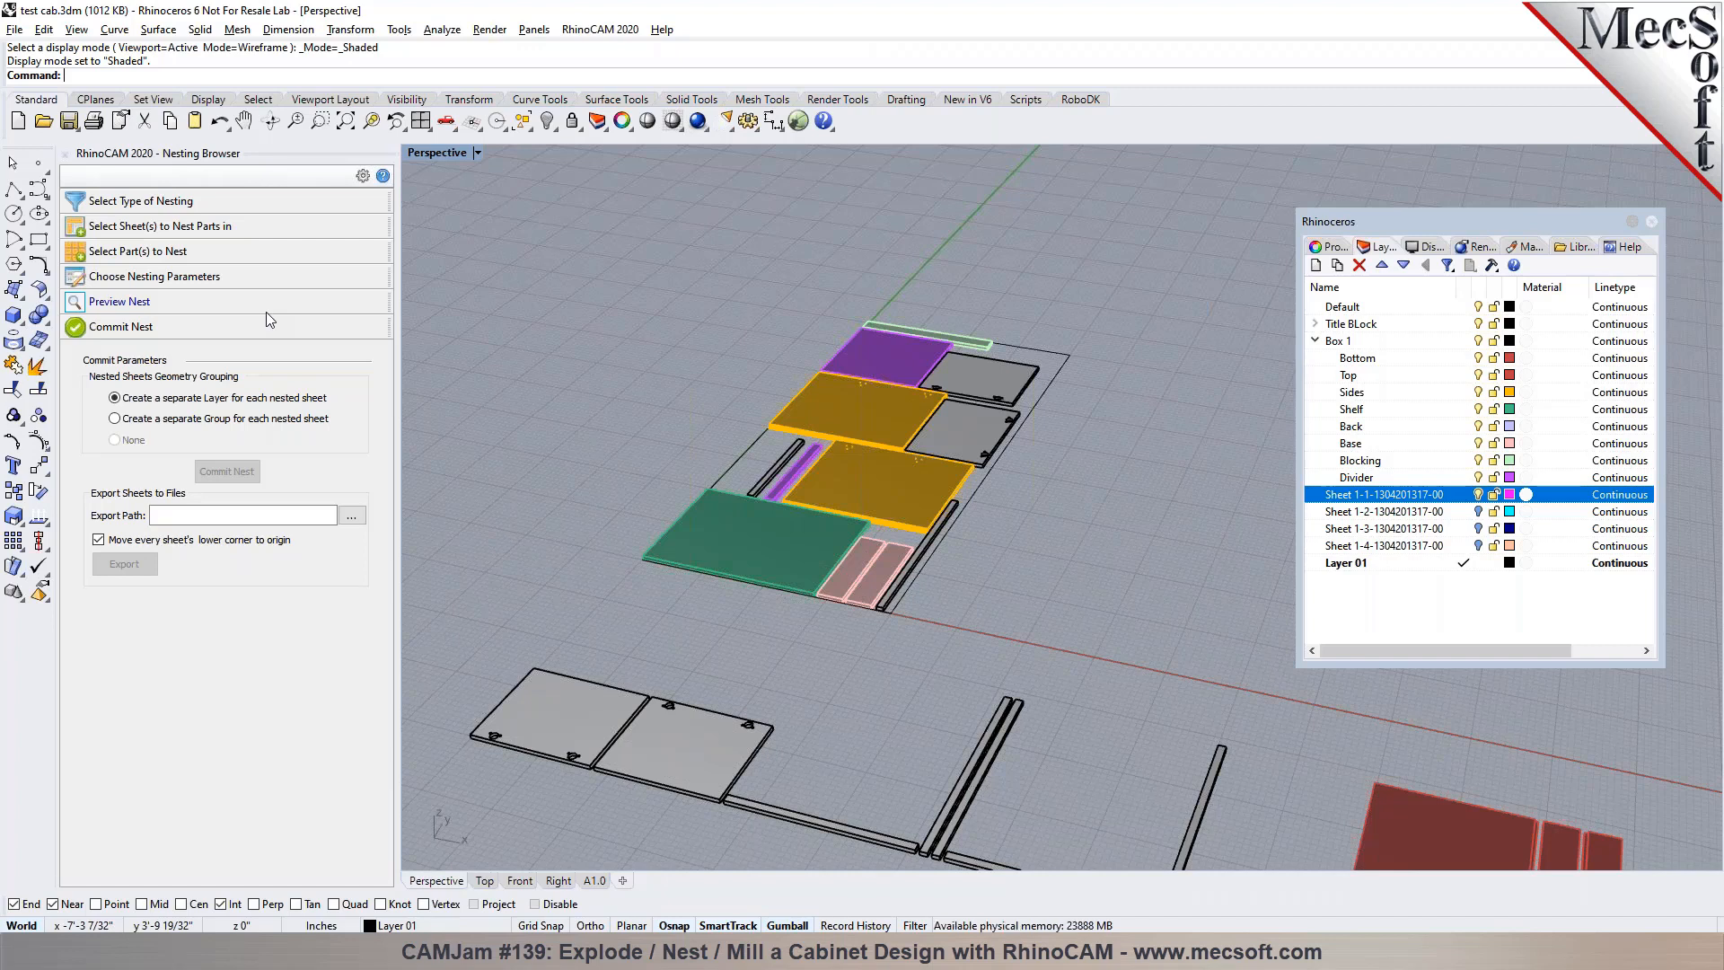
Turn off the Default, Title BLock and Box 1 layers to isolate the nested parts of Sheet 1-1
scroll(866, 431, "down", 1)
scroll(866, 431, "down", 1)
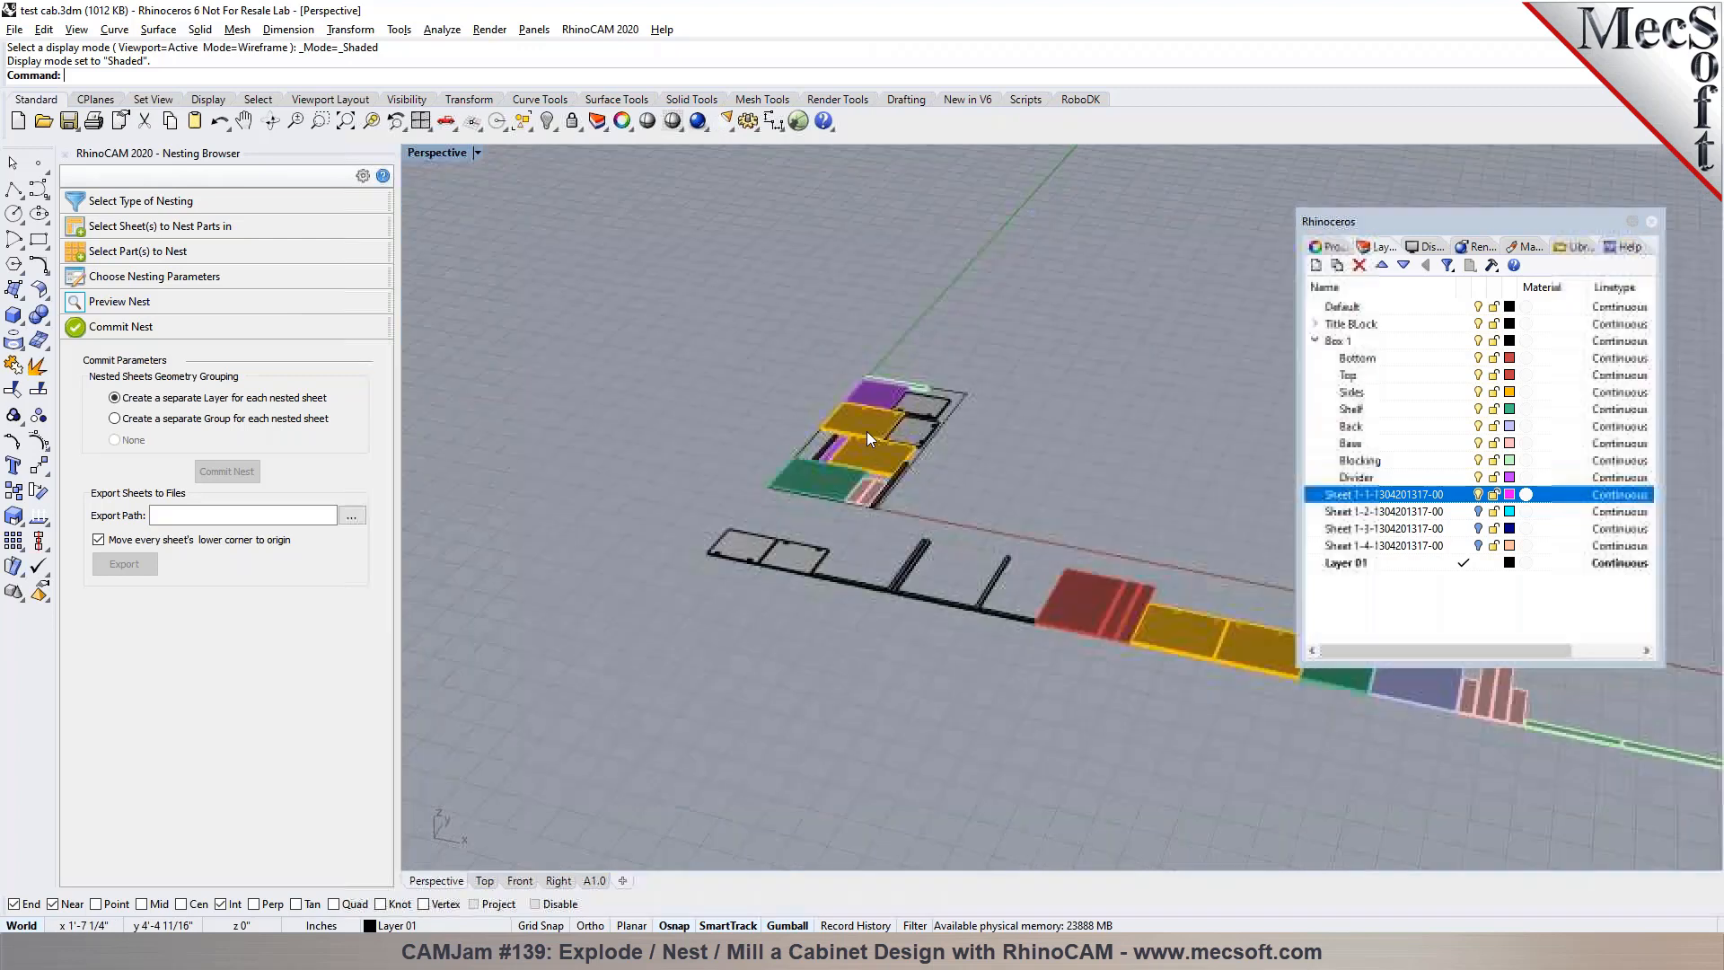
scroll(870, 505, "up", 1)
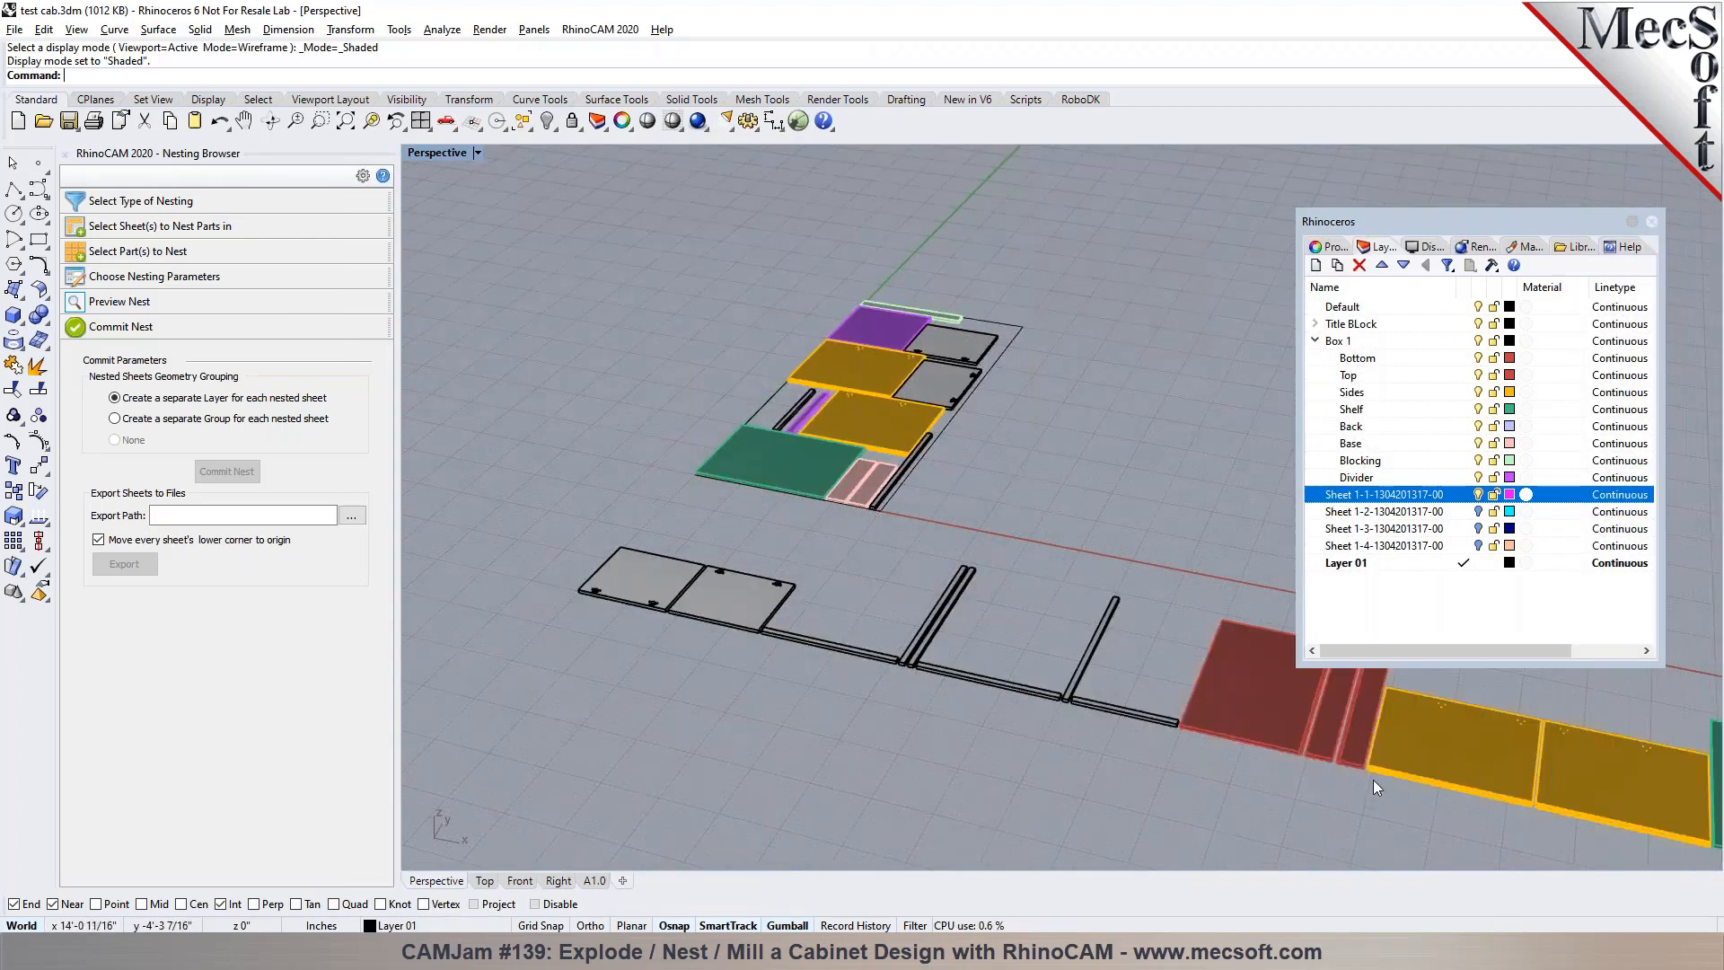
left_click(1479, 307)
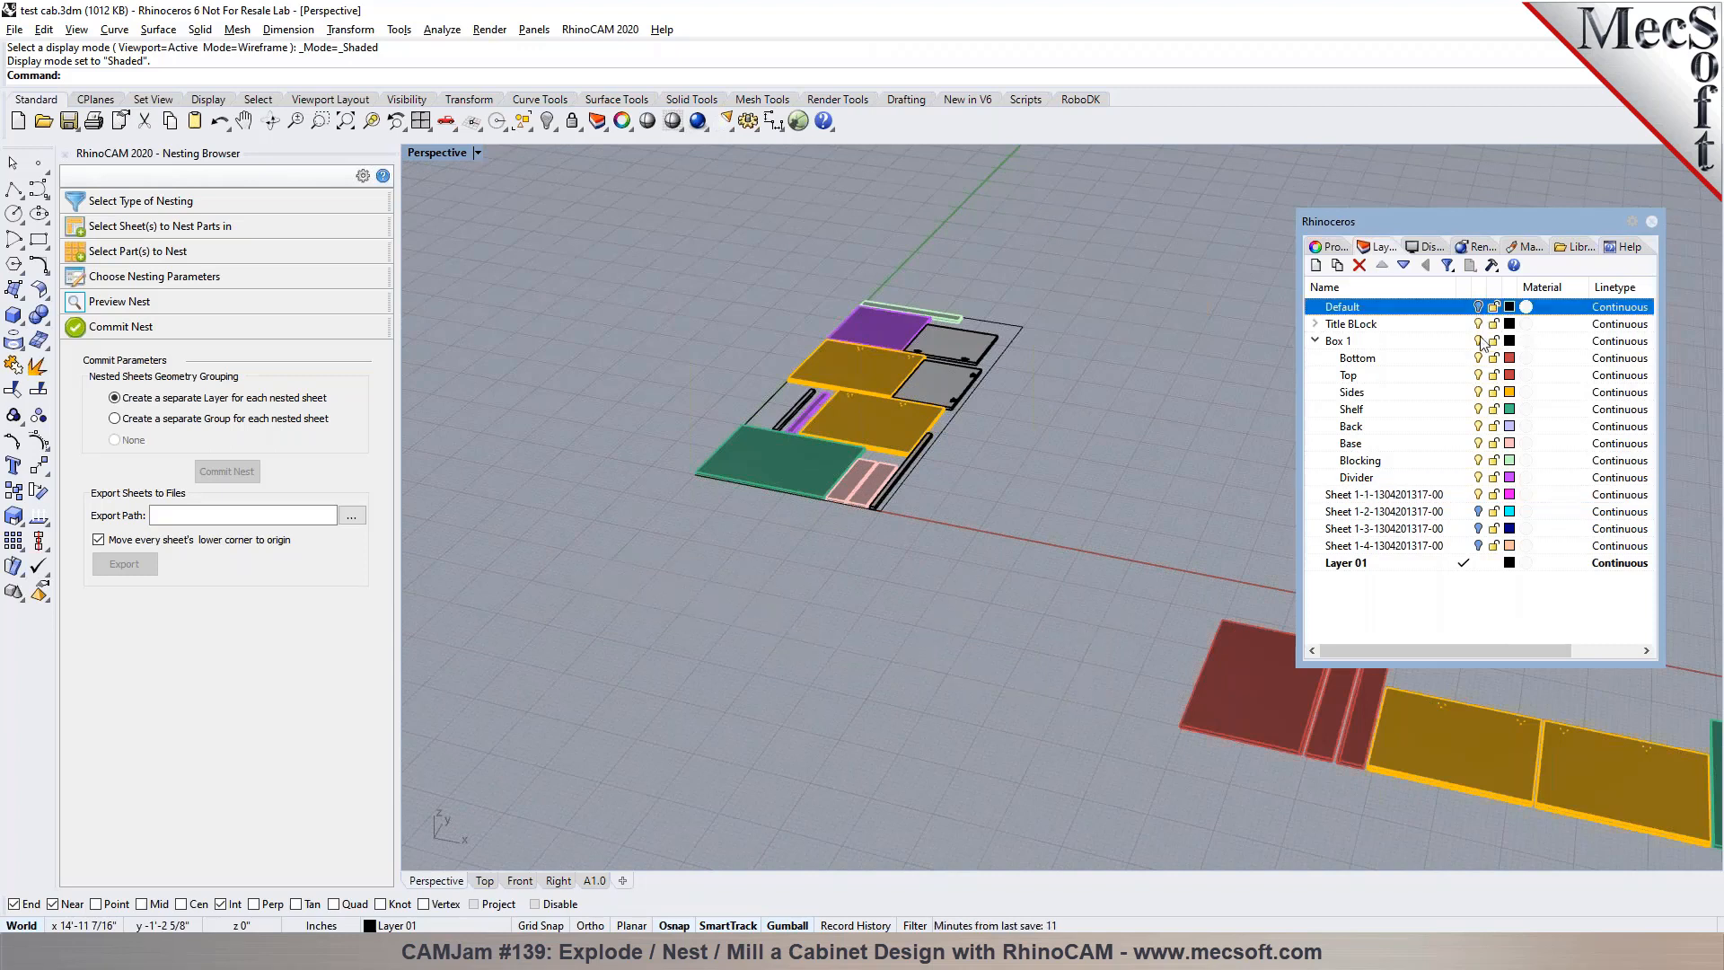
left_click(1479, 323)
left_click(1479, 341)
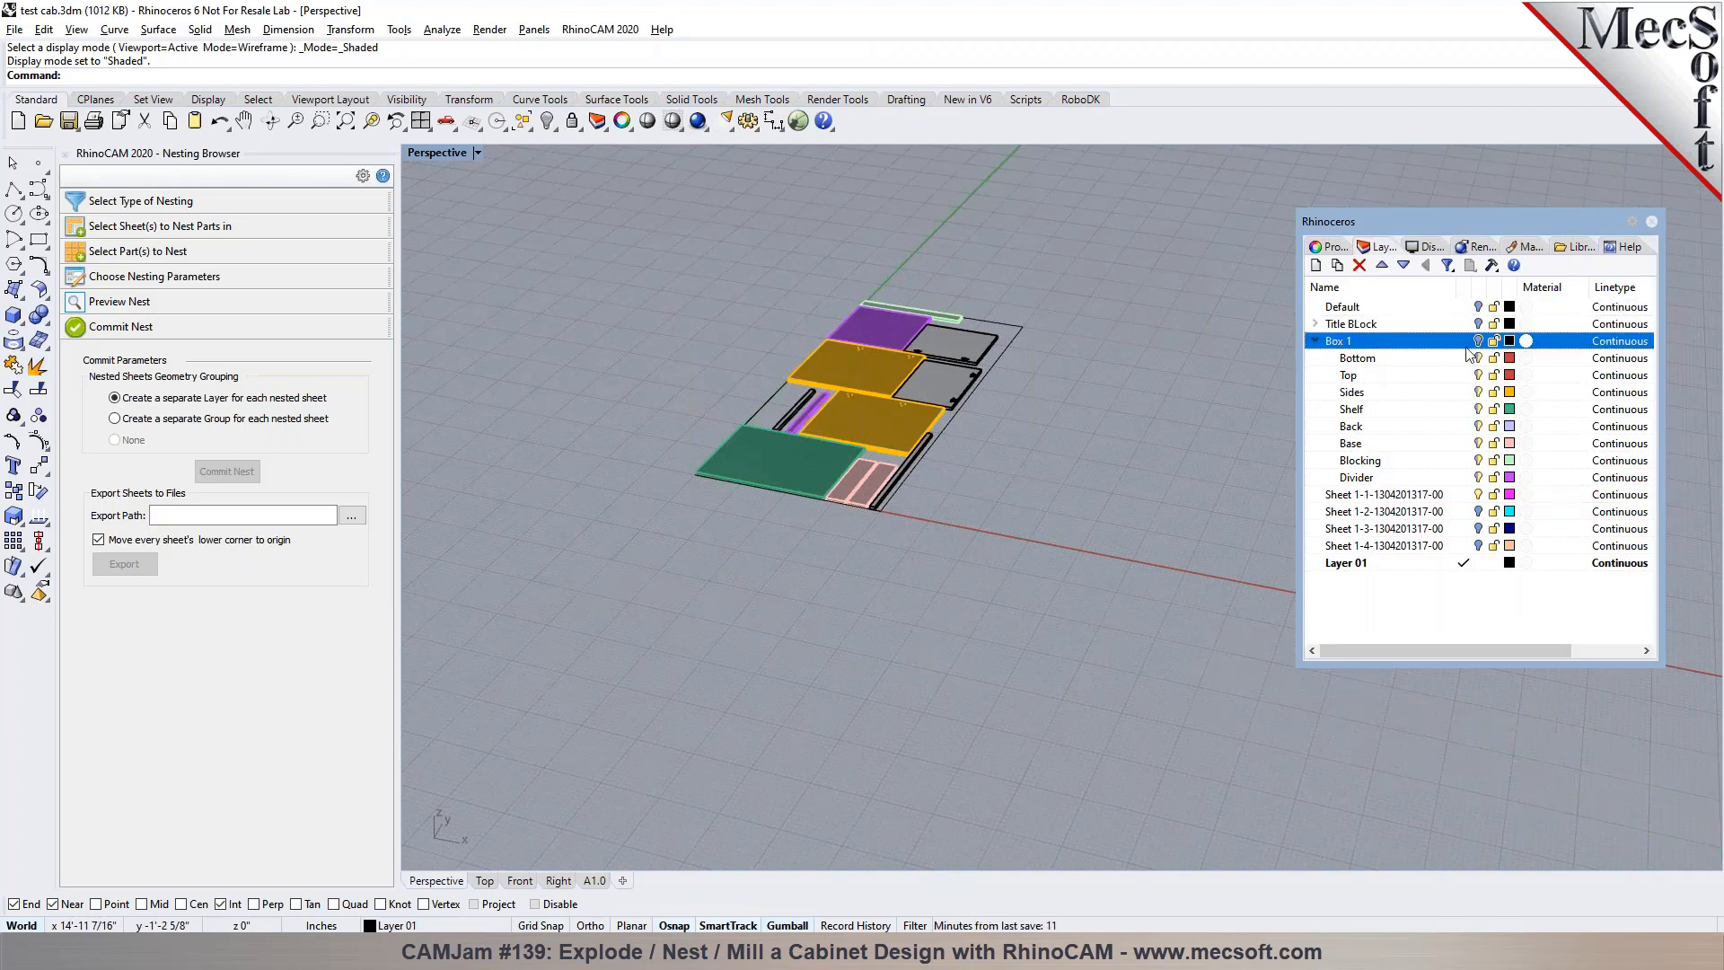
scroll(1005, 509, "down", 10)
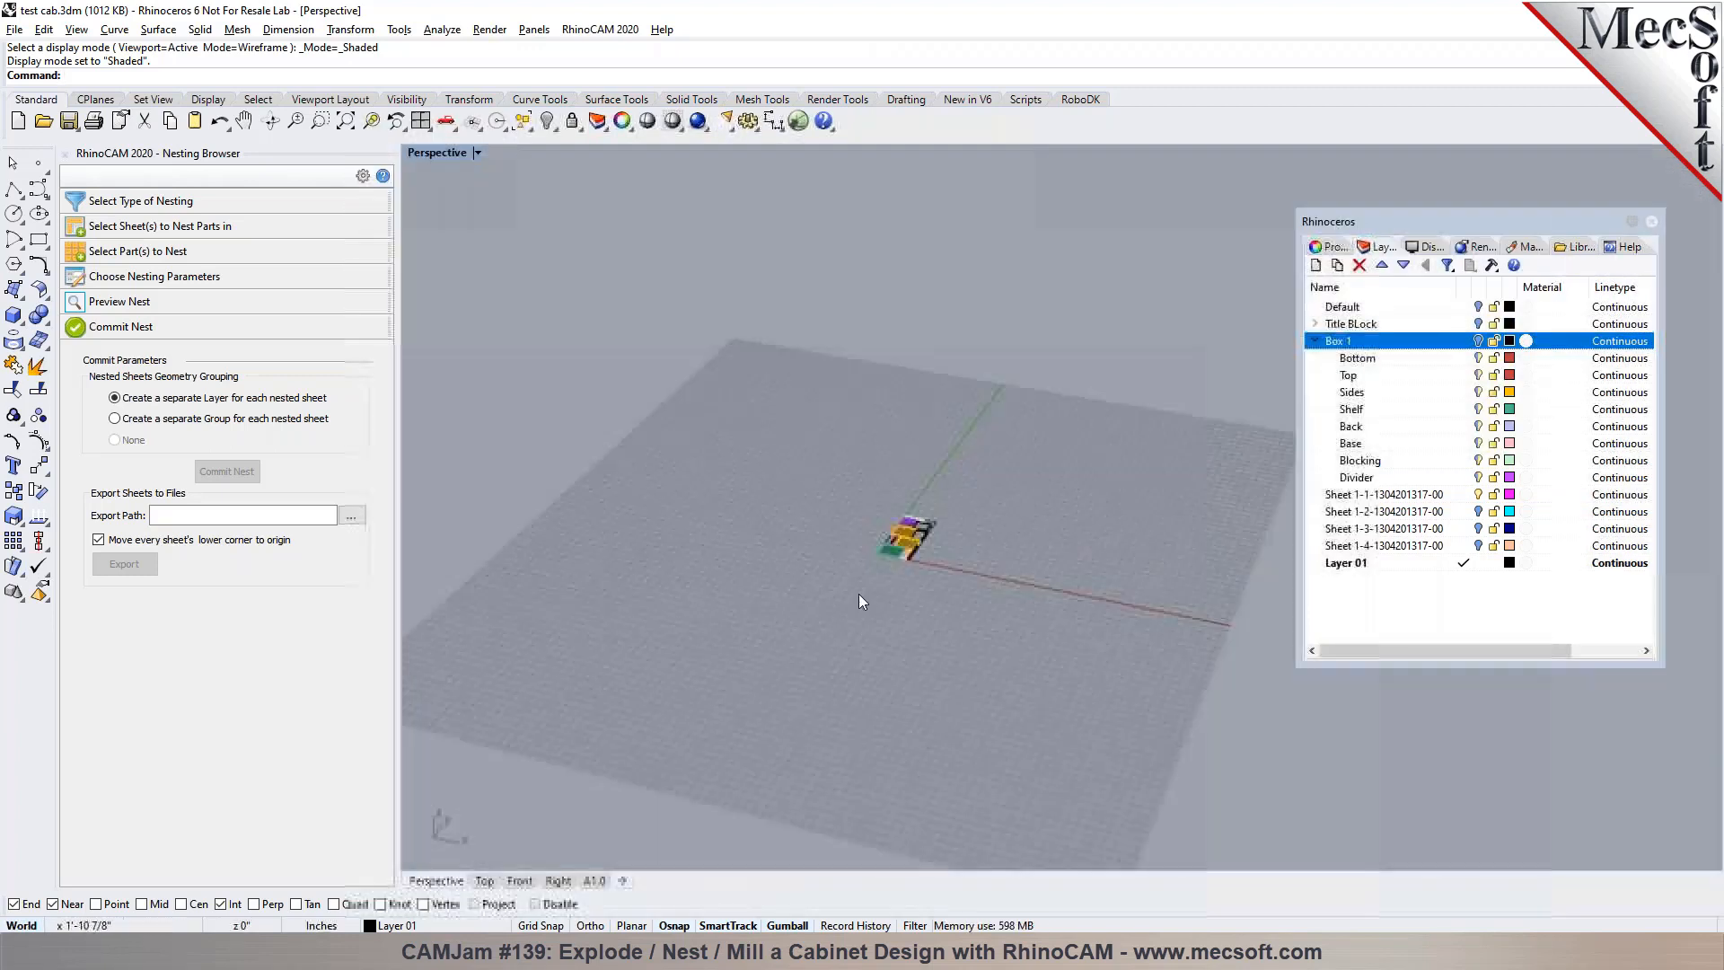
Show the Sheet 1-2 layer briefly, hide it again and examine the nested parts of Sheet 1-1 up close
scroll(858, 610, "down", 3)
scroll(1004, 542, "up", 12)
left_click(1478, 511)
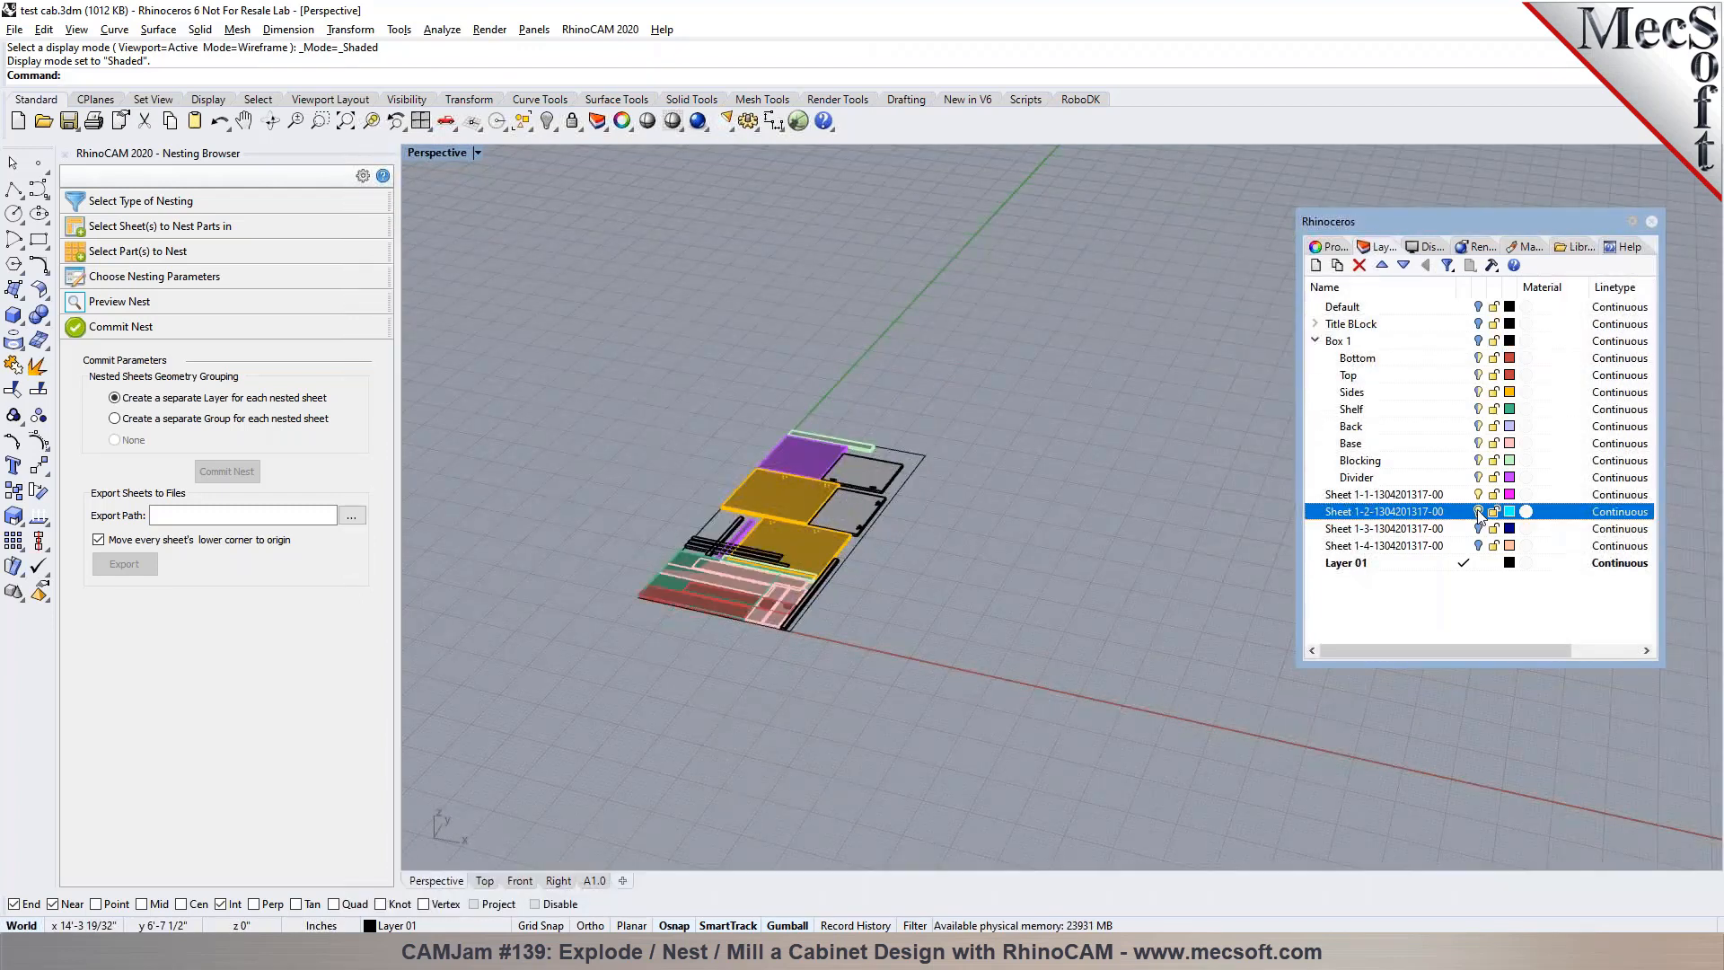
left_click(1479, 512)
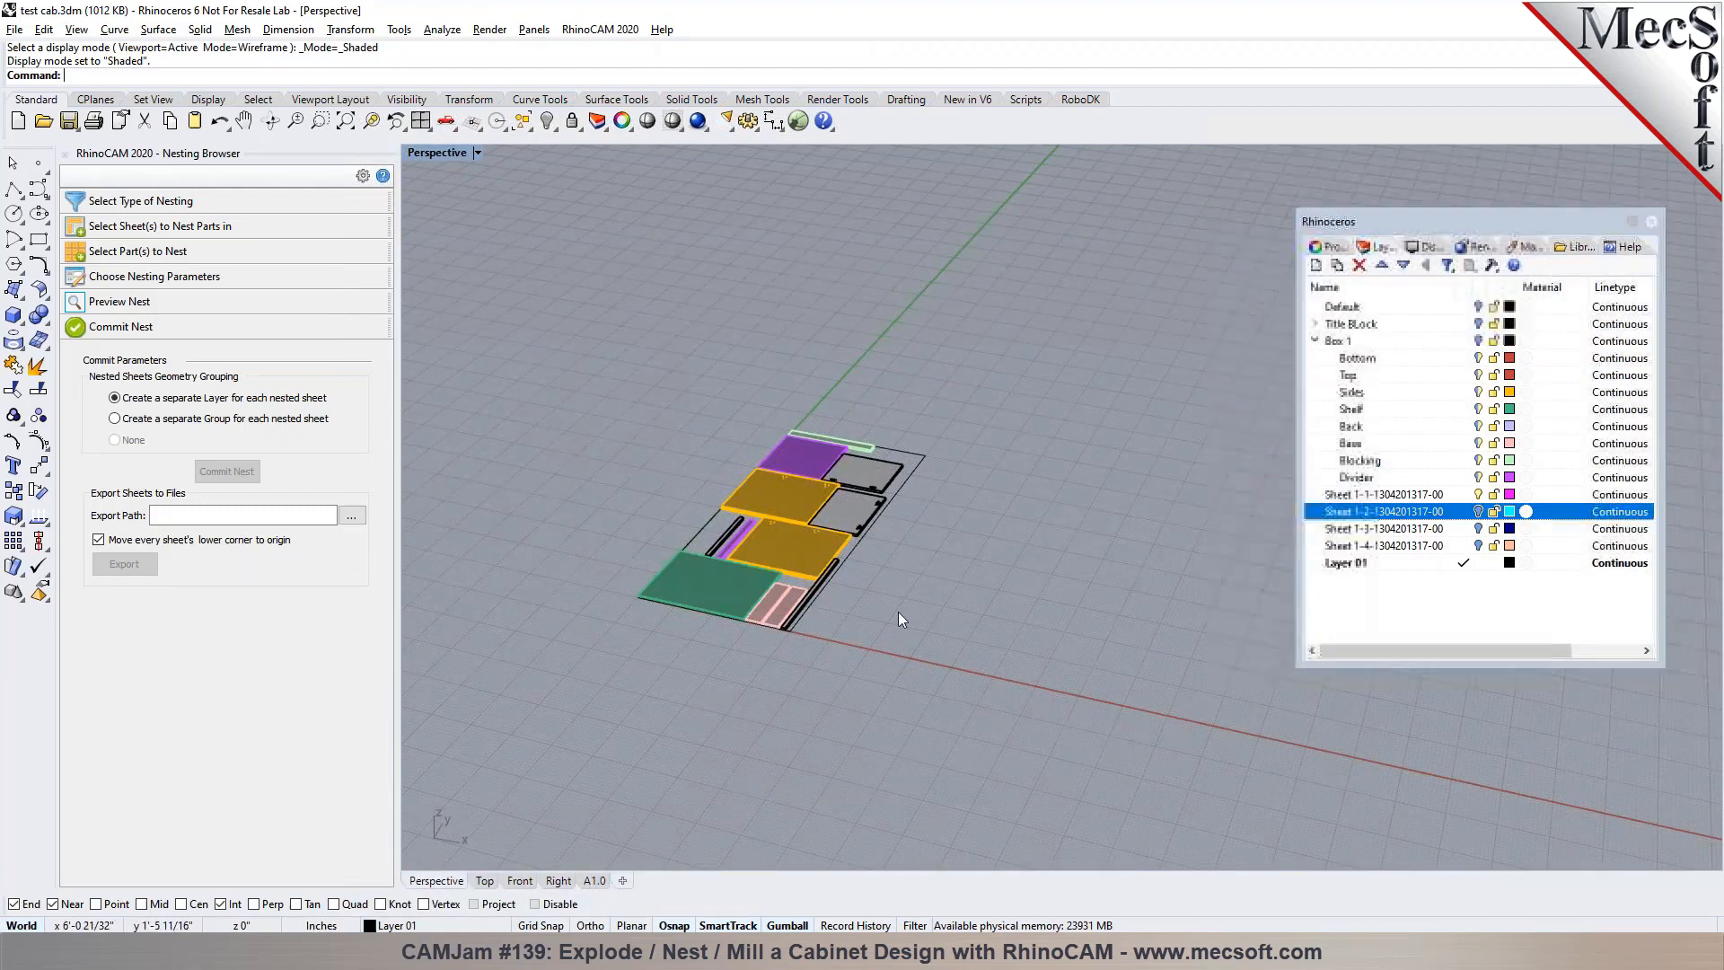
scroll(790, 608, "up", 3)
mouse_move(884, 672)
right_mouse_down()
mouse_move(842, 689)
mouse_move(881, 663)
right_mouse_up()
scroll(610, 618, "up", 2)
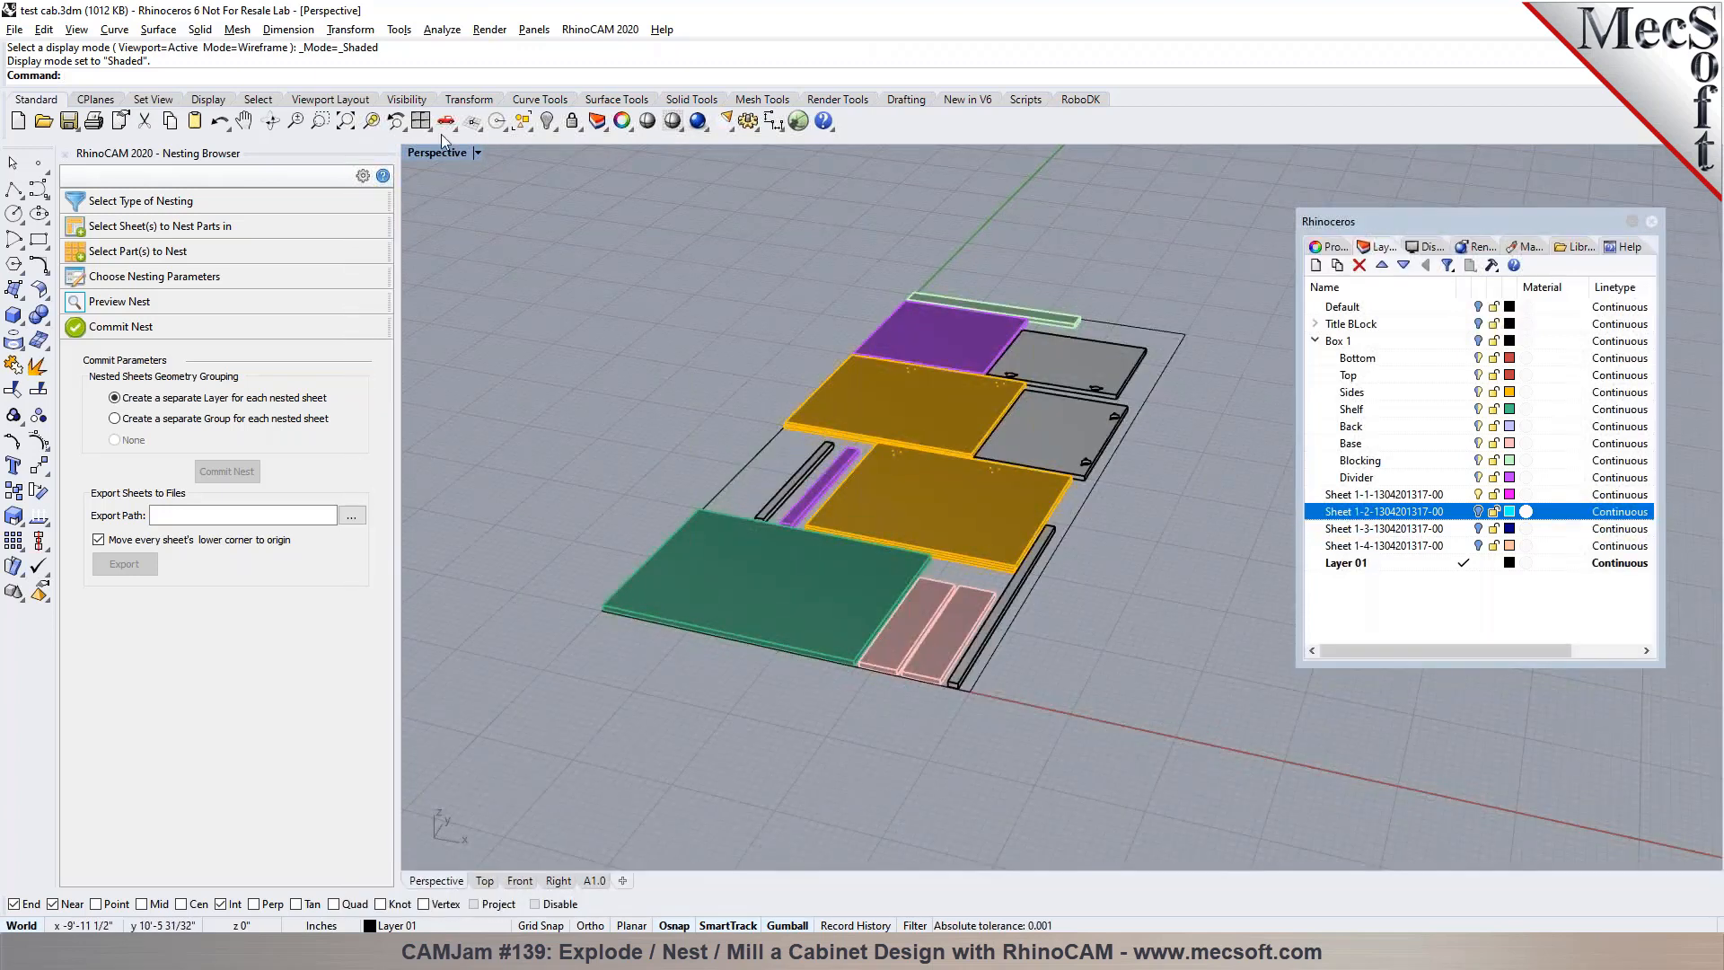
Switch to the RhinoCAM MILL module and save the model under the new name test cab-REV1.3dm
left_click(584, 30)
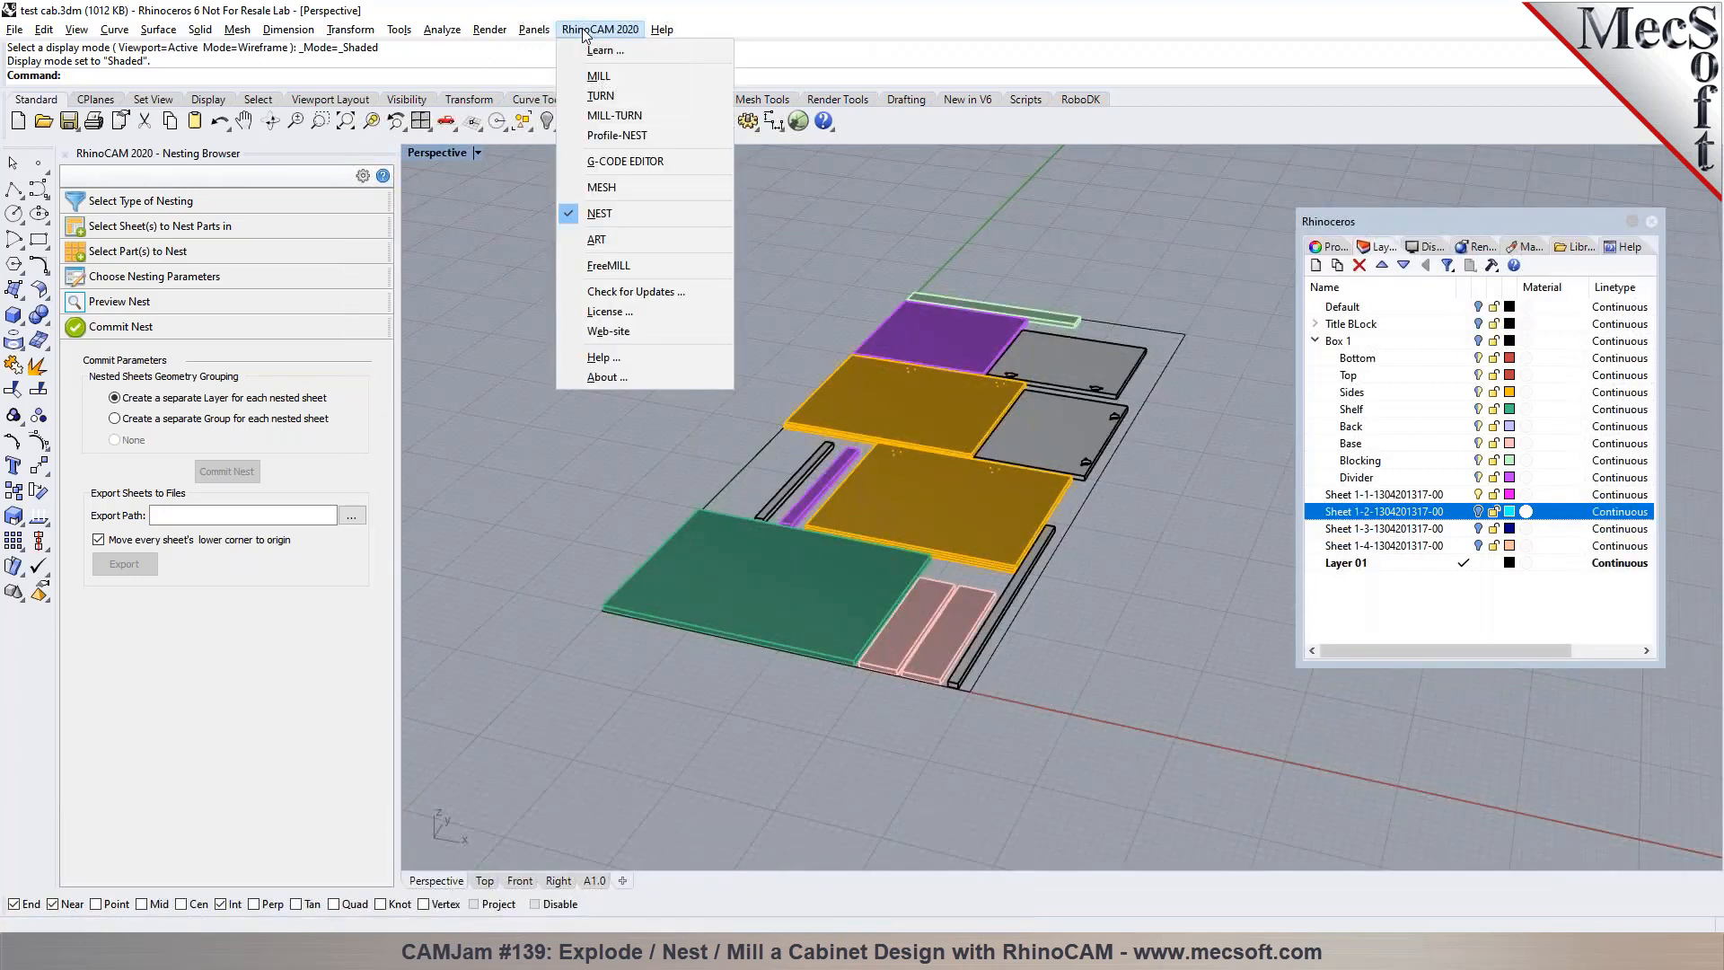
left_click(589, 81)
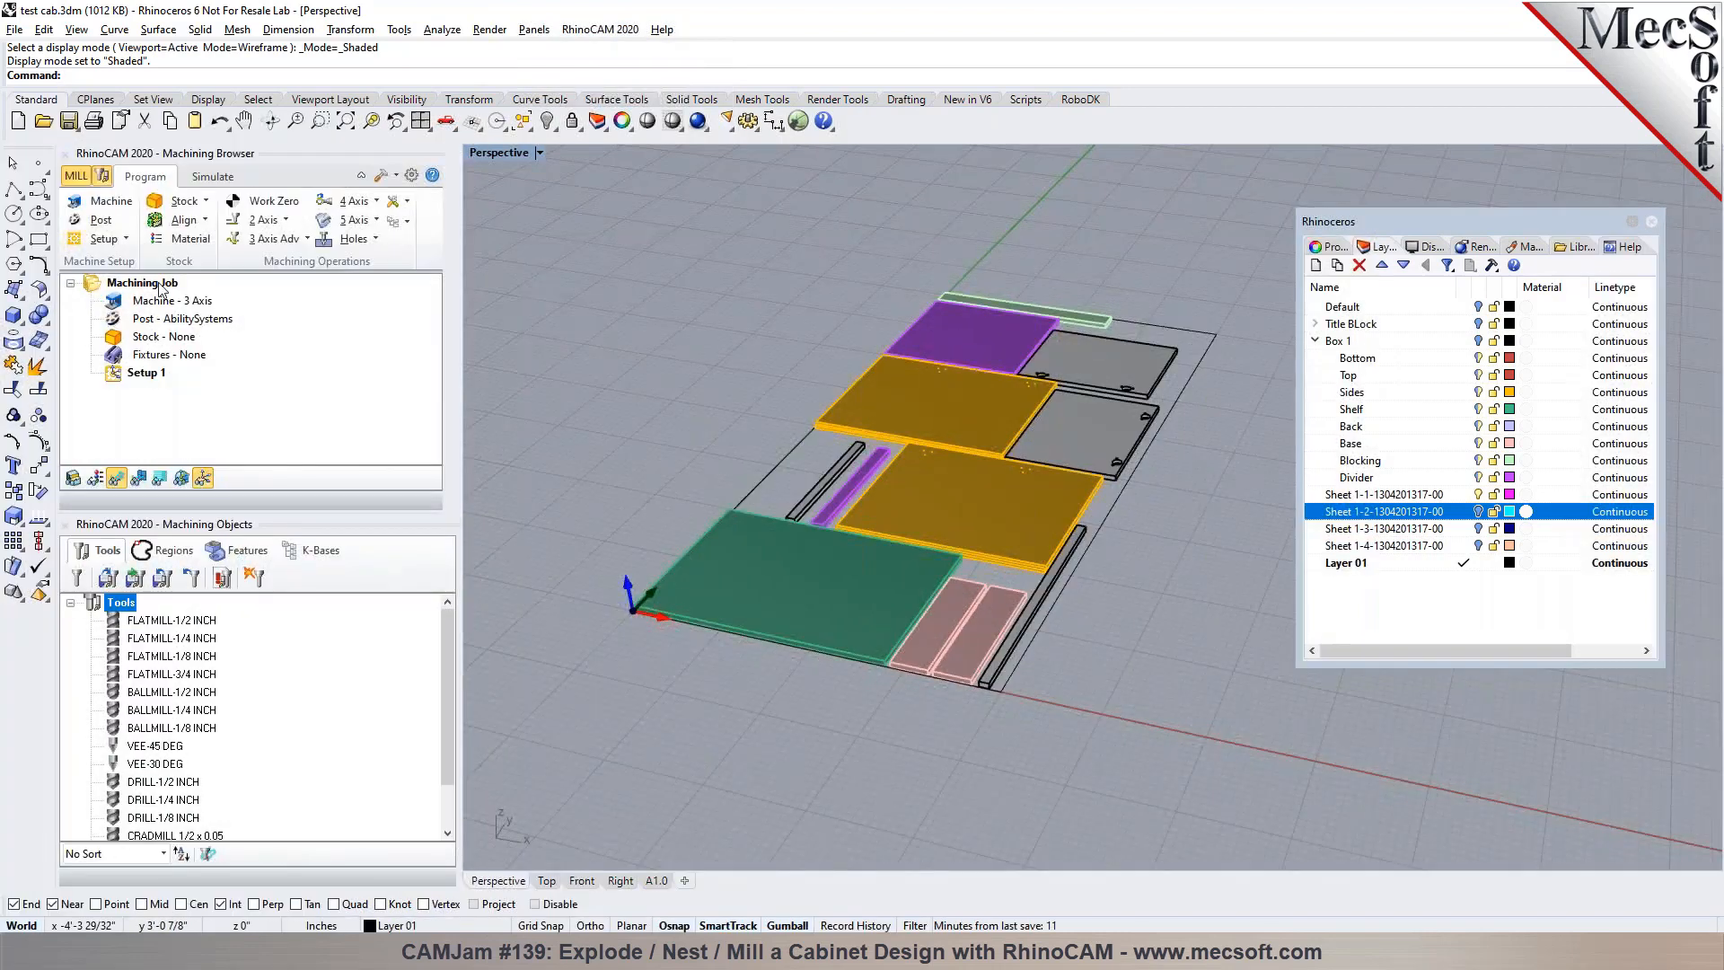
left_click(16, 29)
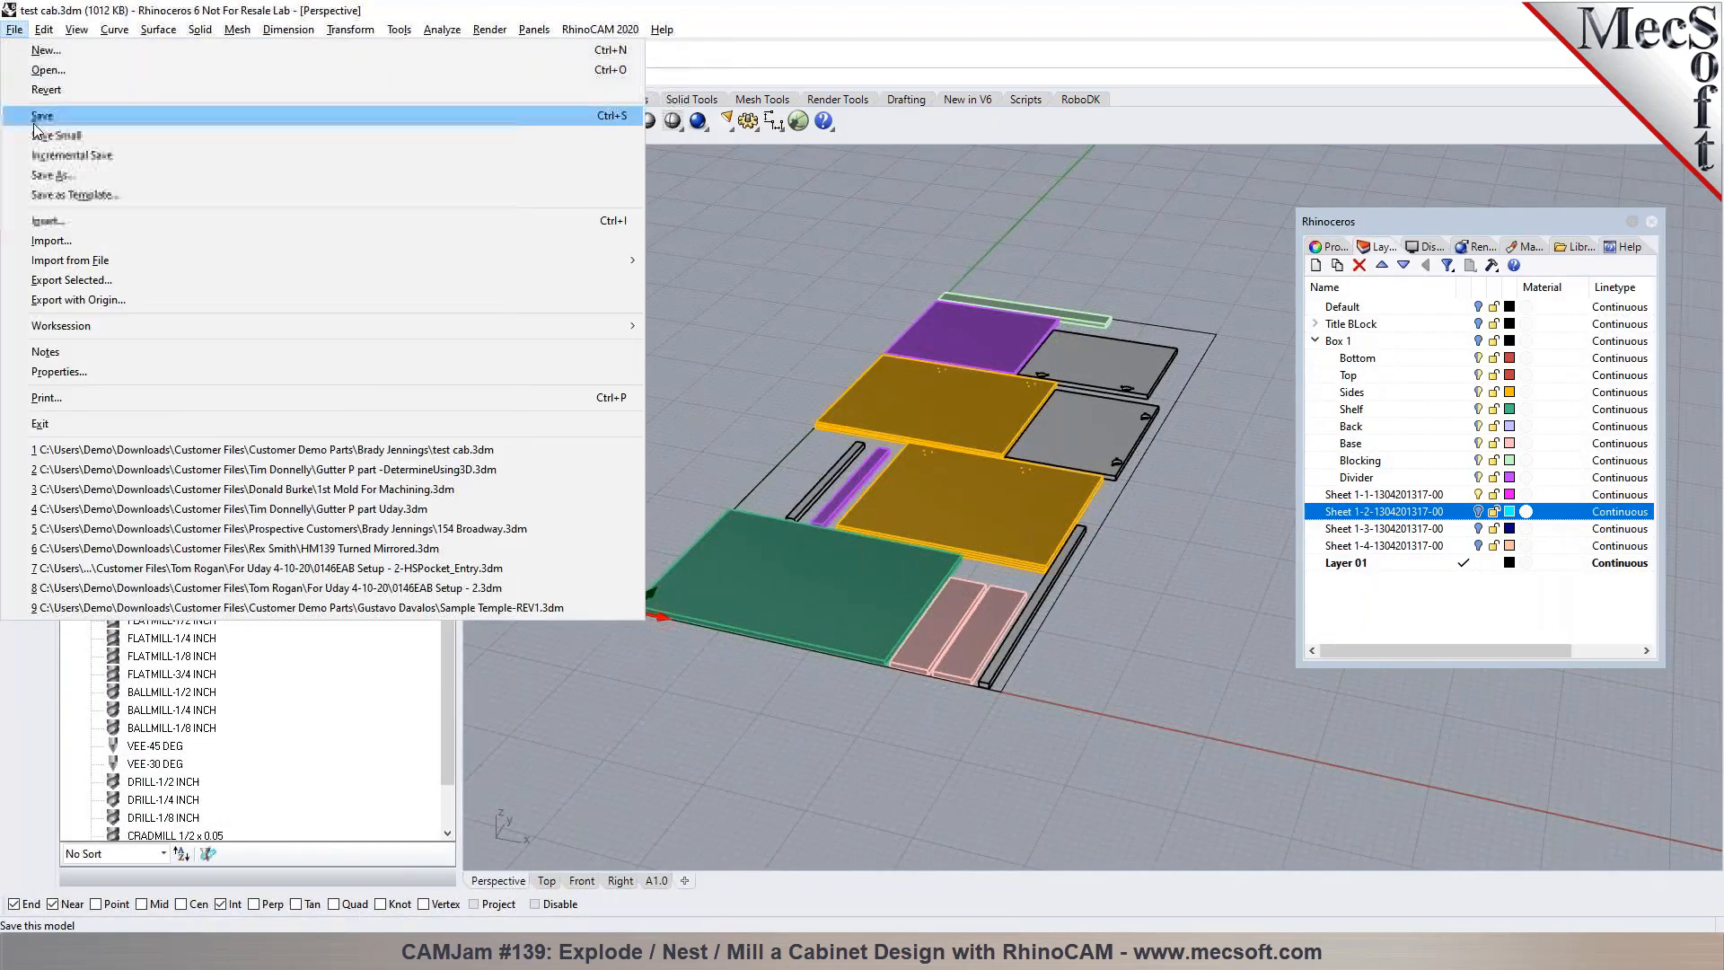
left_click(42, 177)
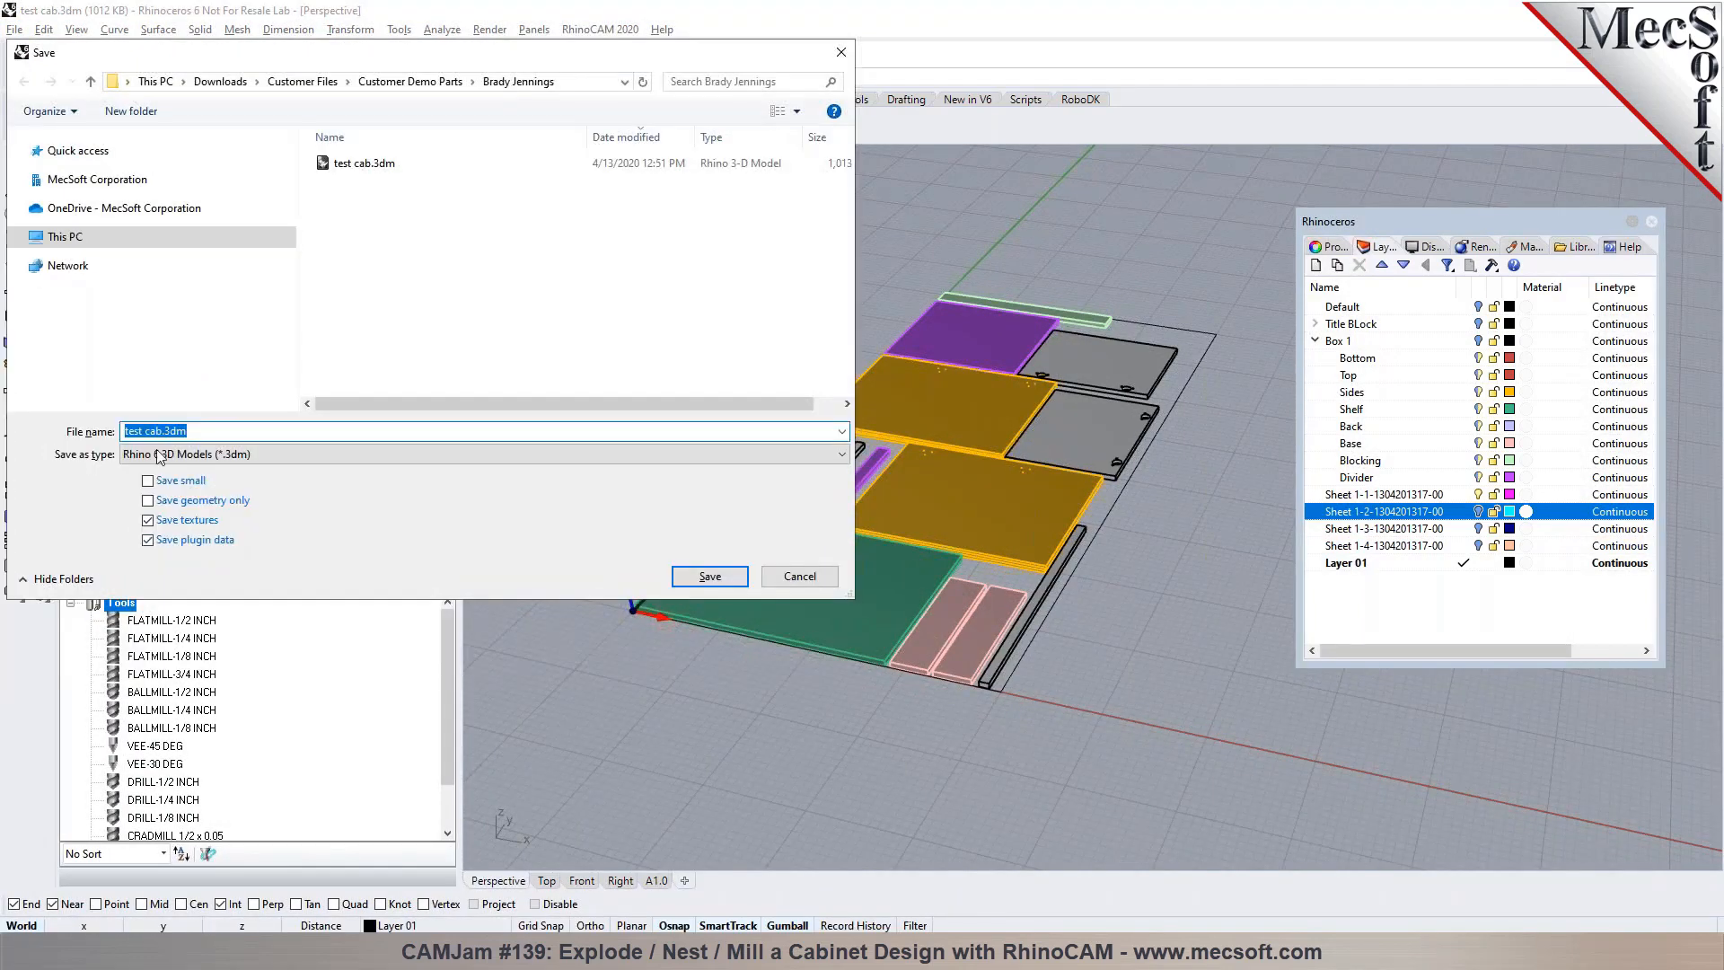
left_click(161, 430)
type("-REV1")
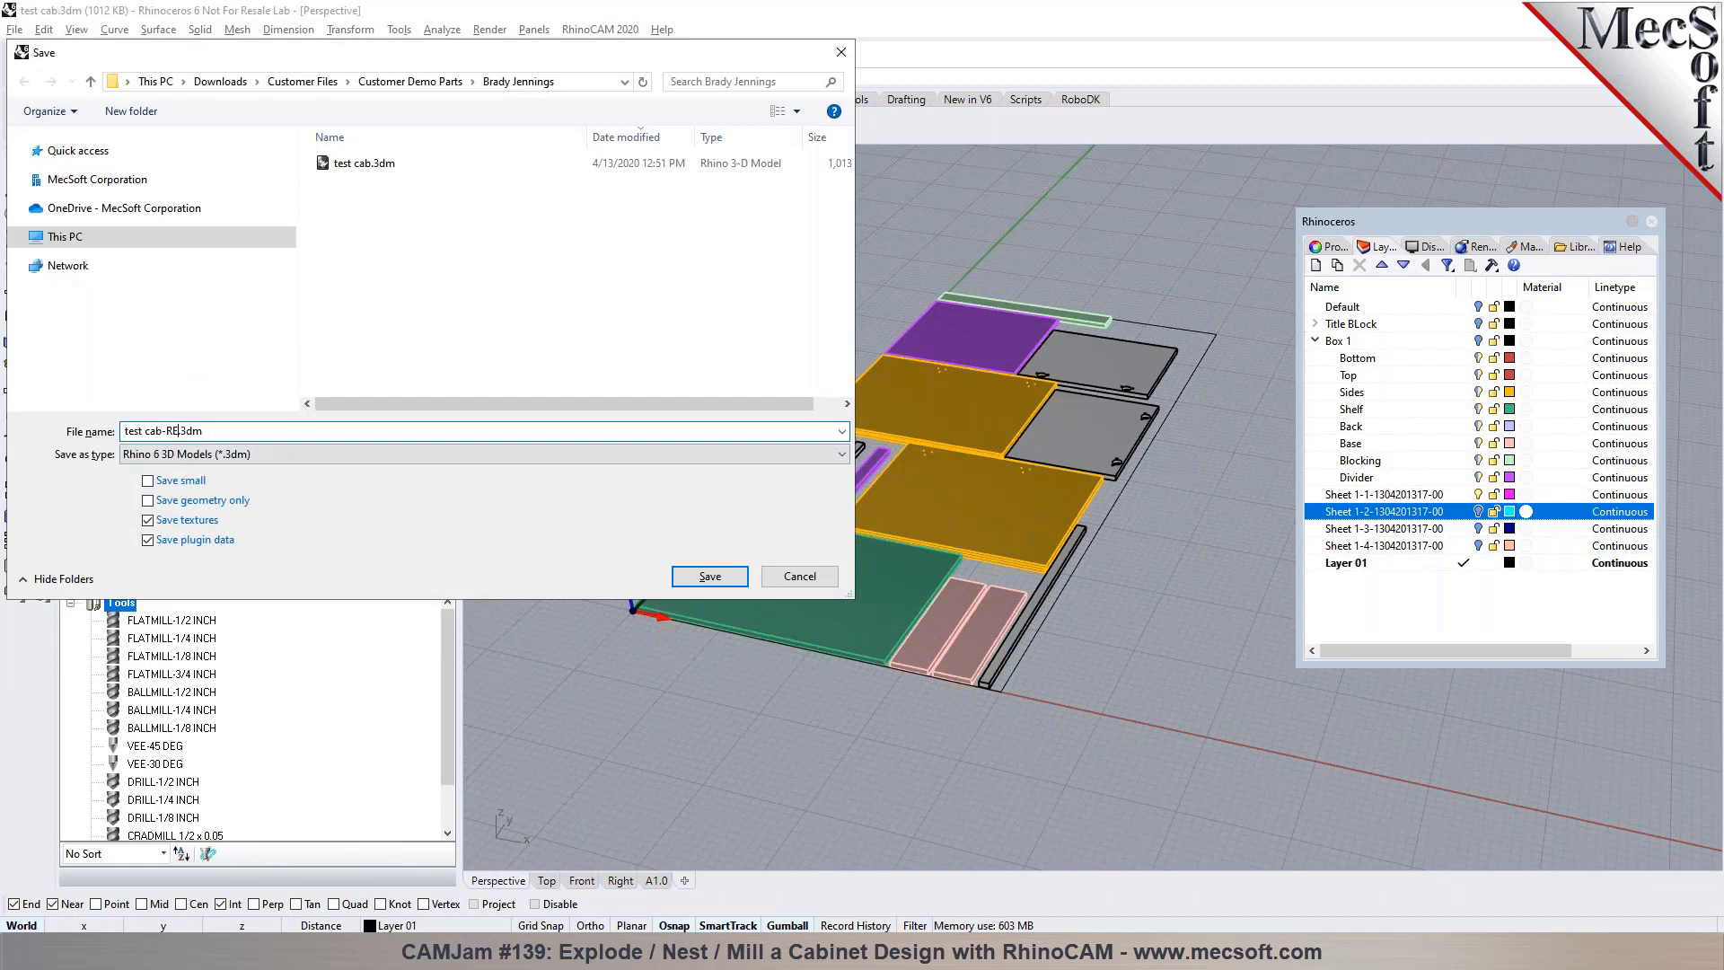
key("Return")
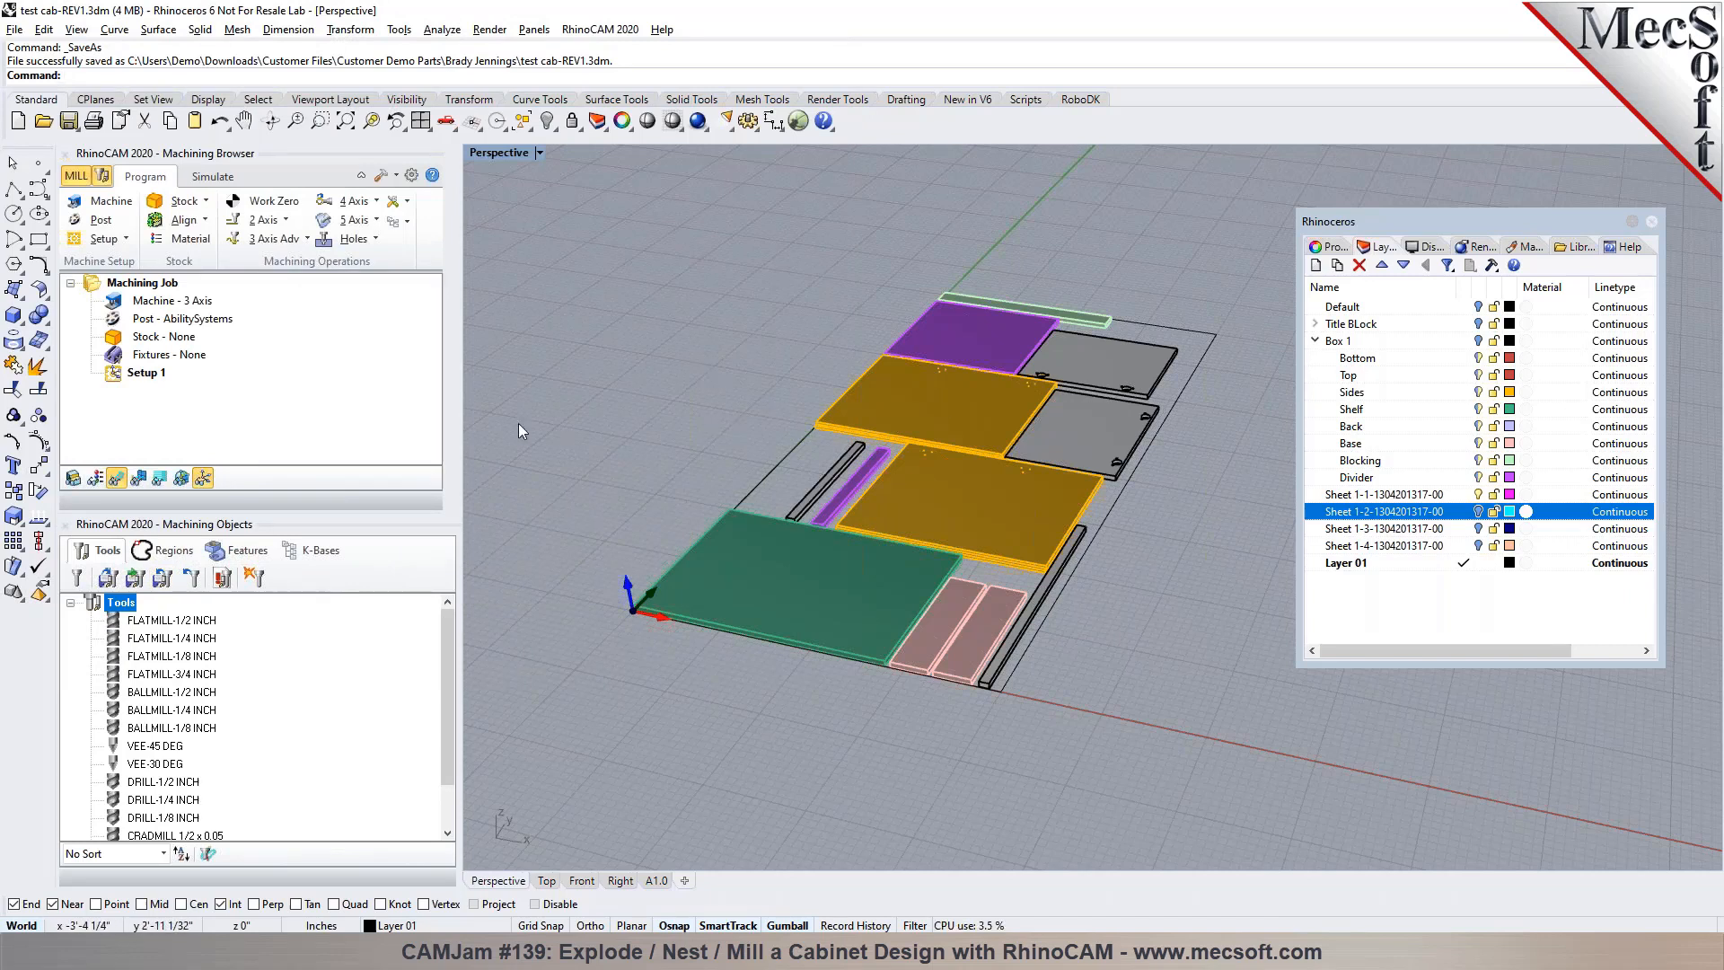
Narrow the machining browser and close the floating layer list to give the nested sheet more room
left_click_drag(458, 580, 430, 581)
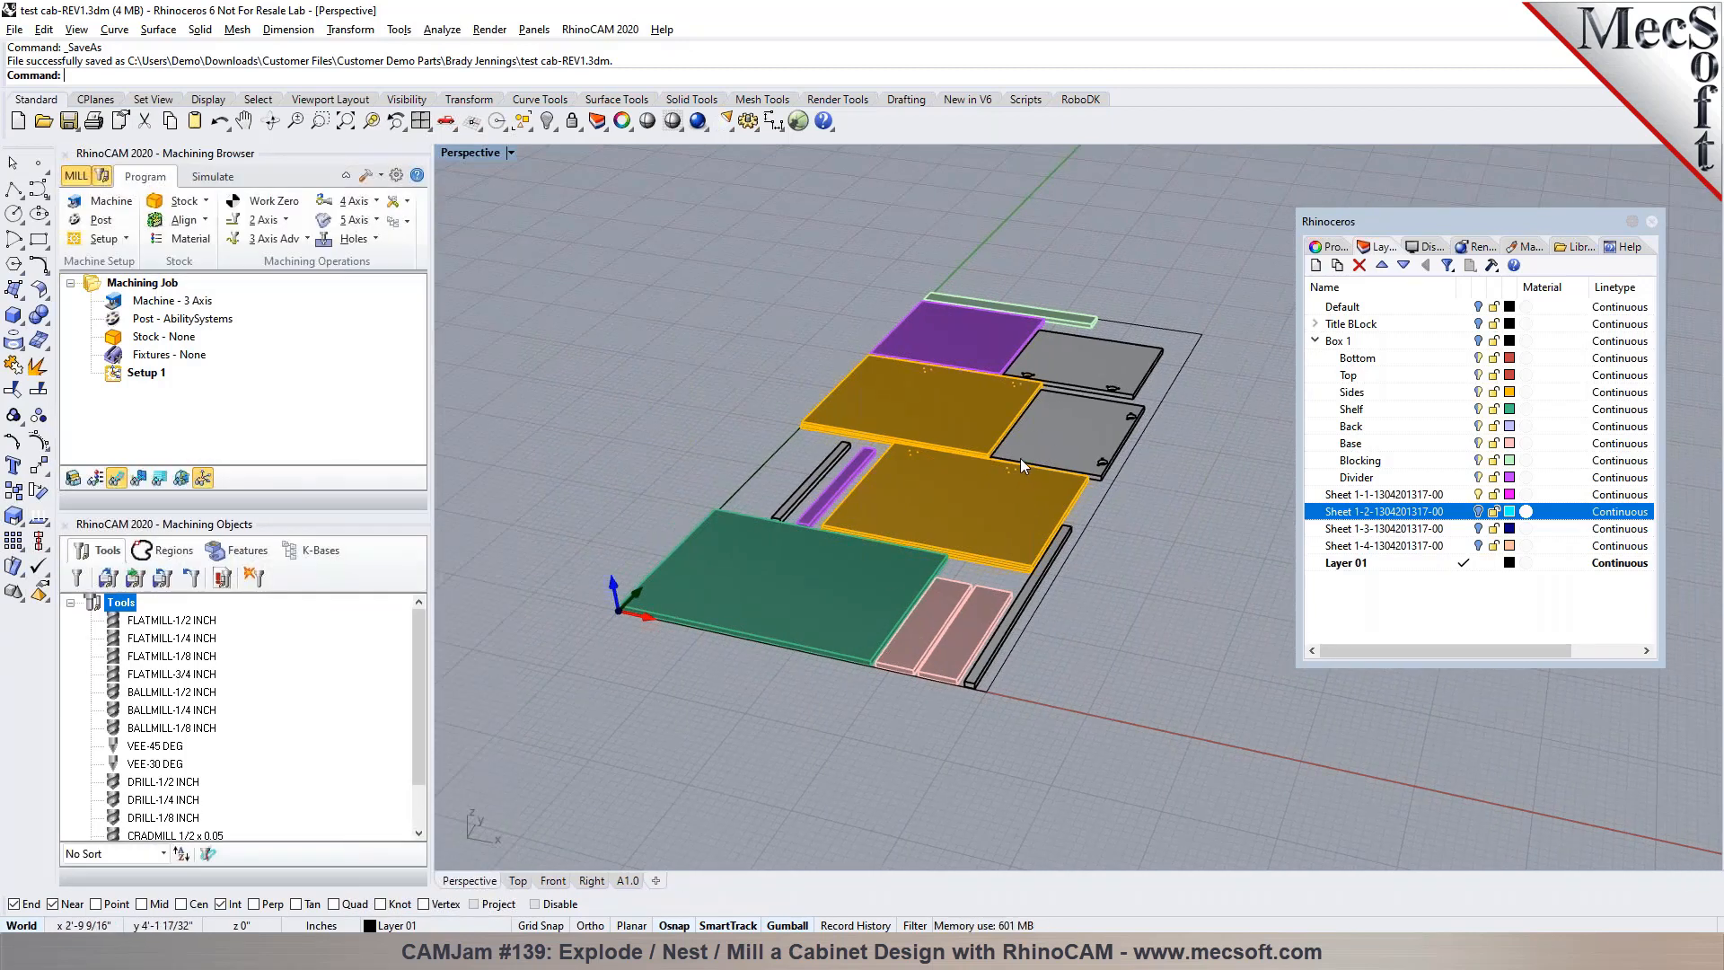
scroll(1020, 458, "up", 1)
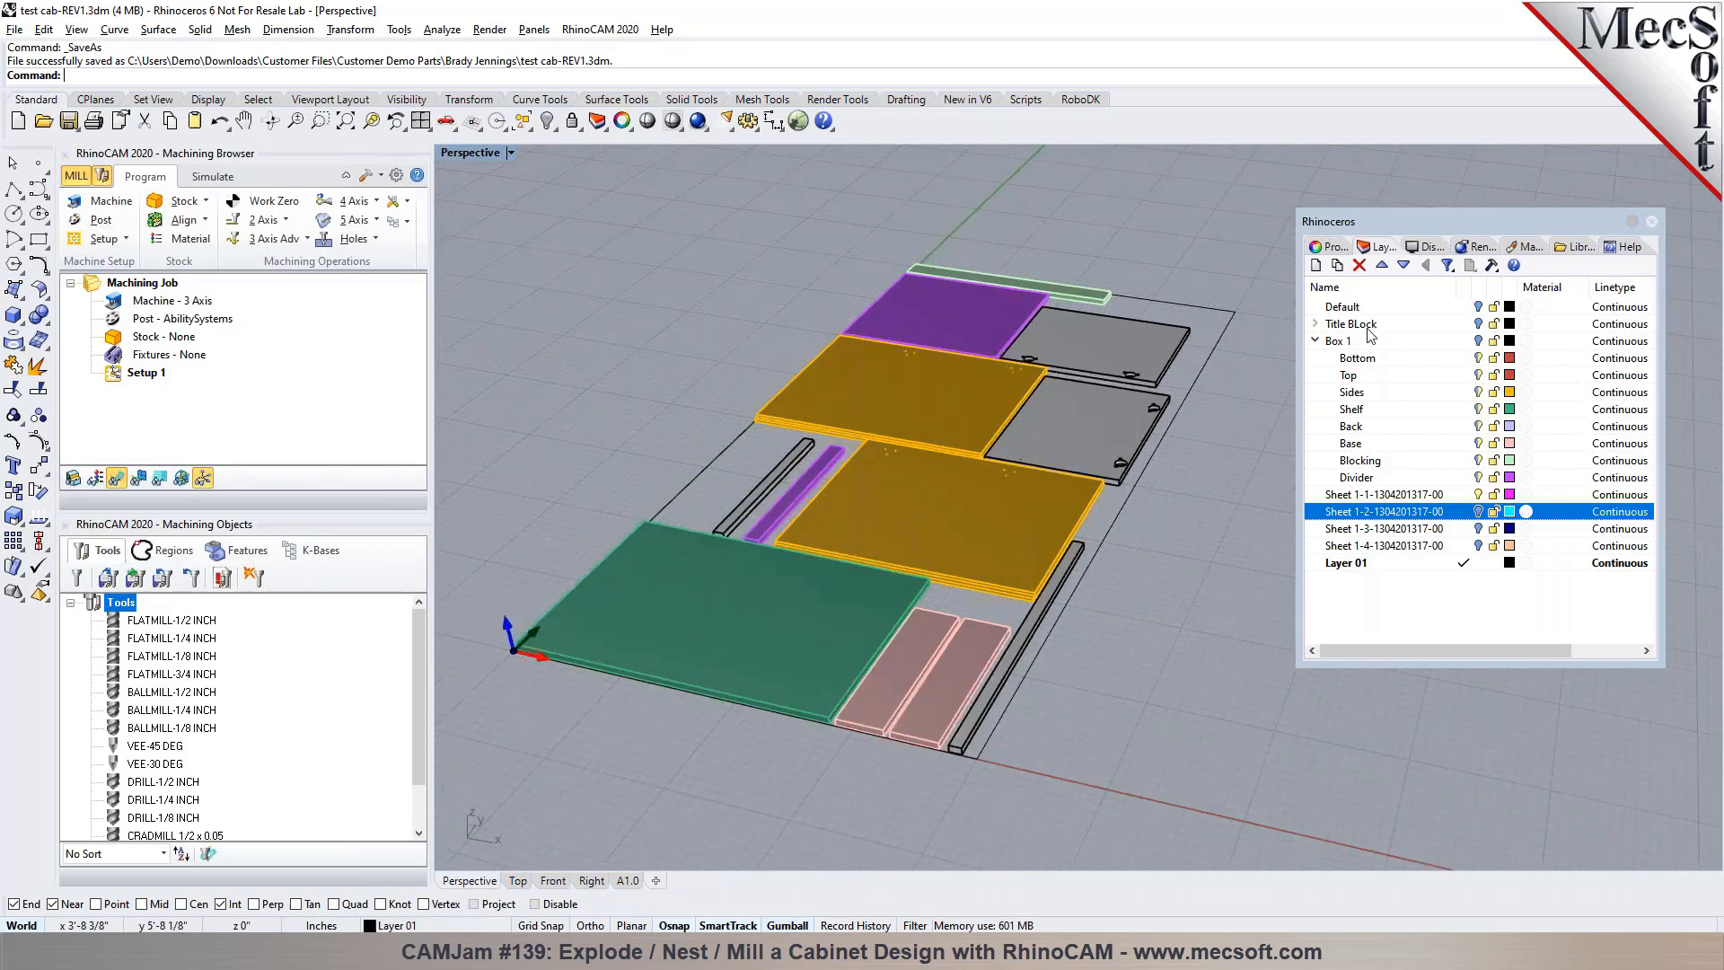
left_click(1652, 221)
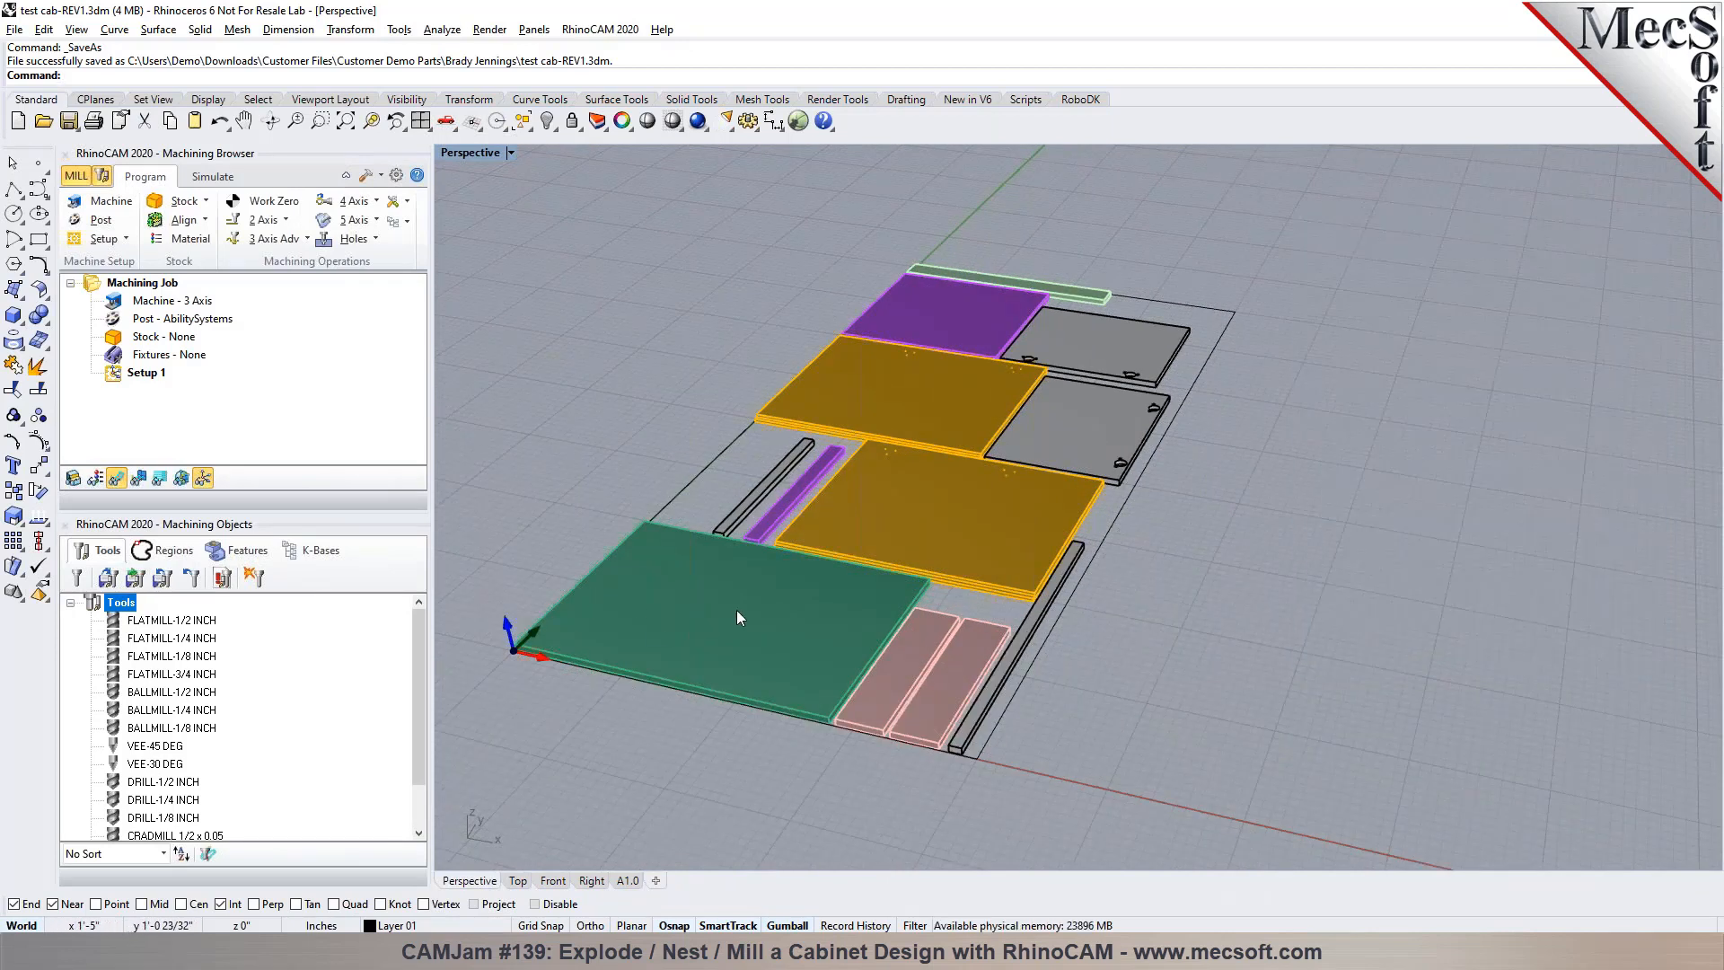
scroll(738, 618, "up", 2)
right_click_drag(736, 610, 764, 557)
scroll(1135, 557, "down", 4)
right_click_drag(1135, 574, 1115, 607)
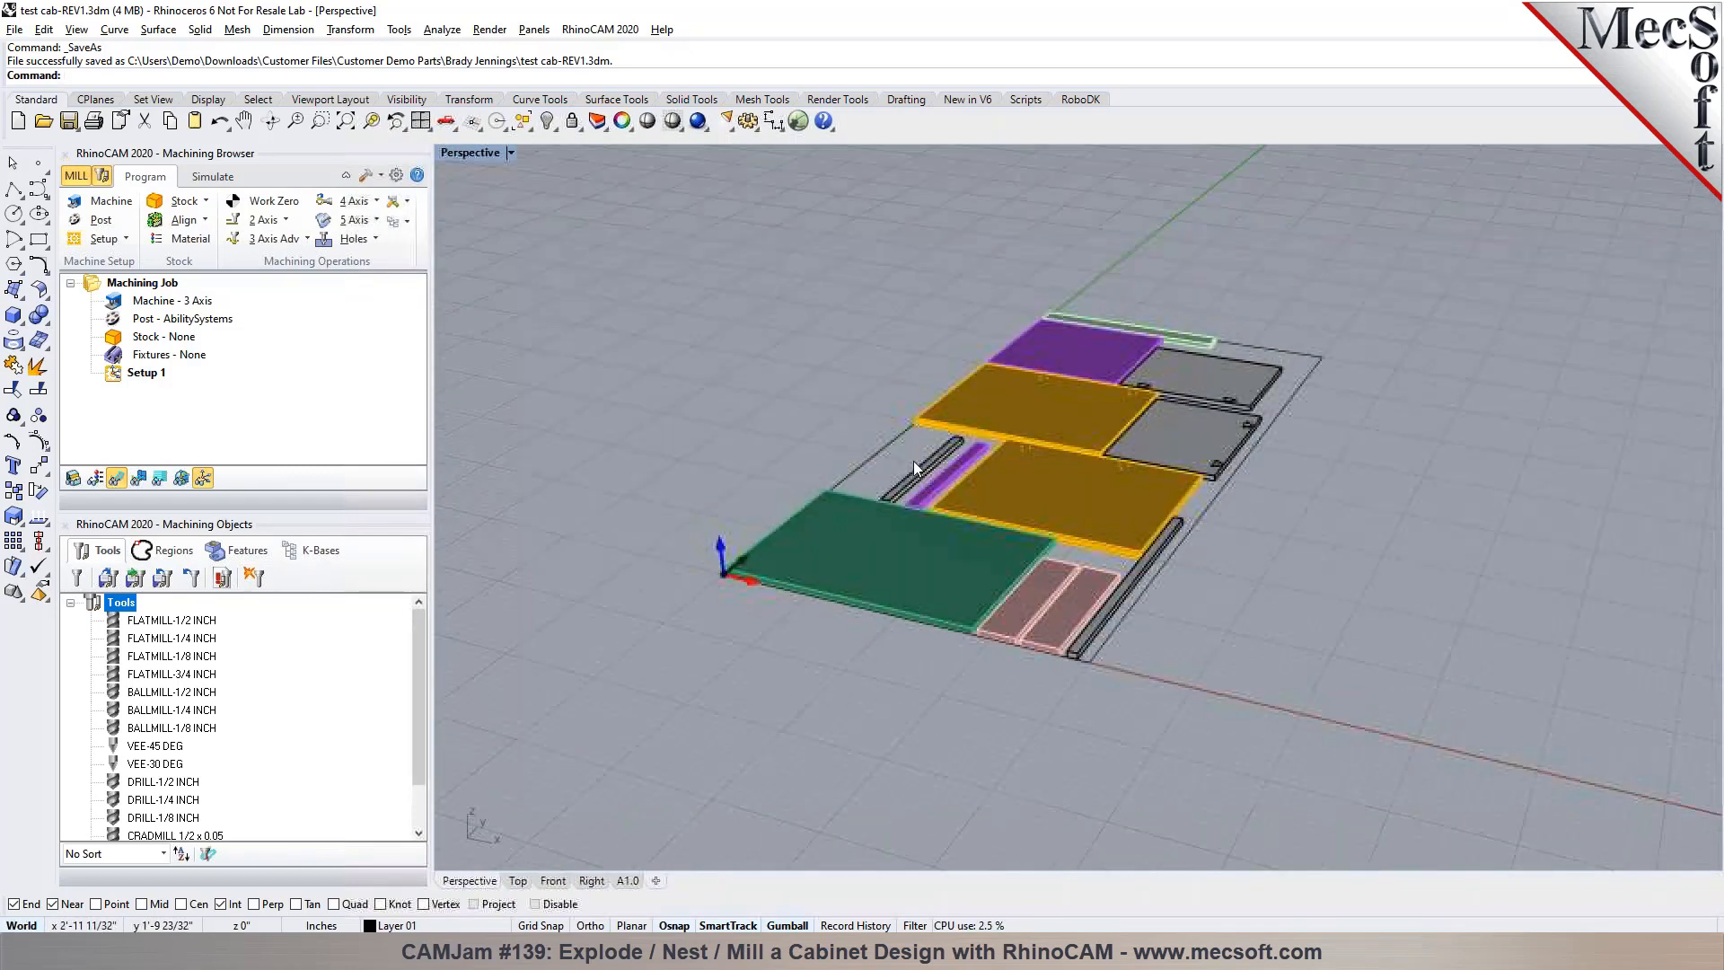
Accept the 3 Axis machine definition and choose LagunaSS-ATC-BR as the current post processor
left_click(126, 206)
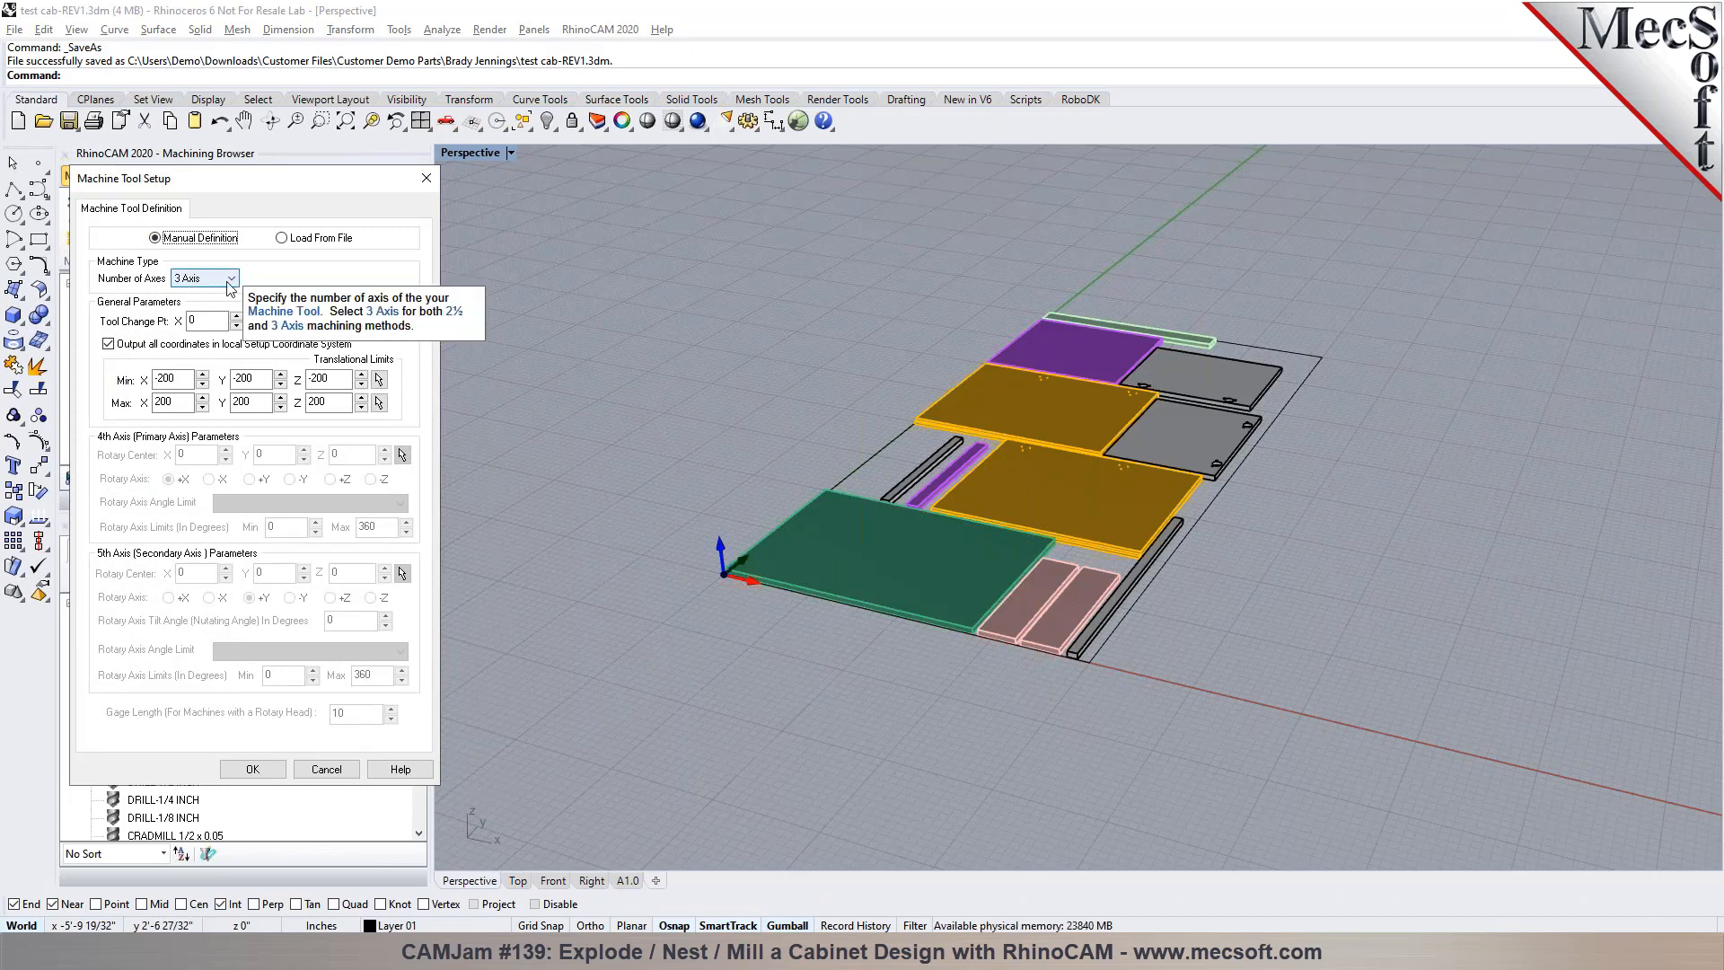
left_click(252, 768)
left_click(99, 220)
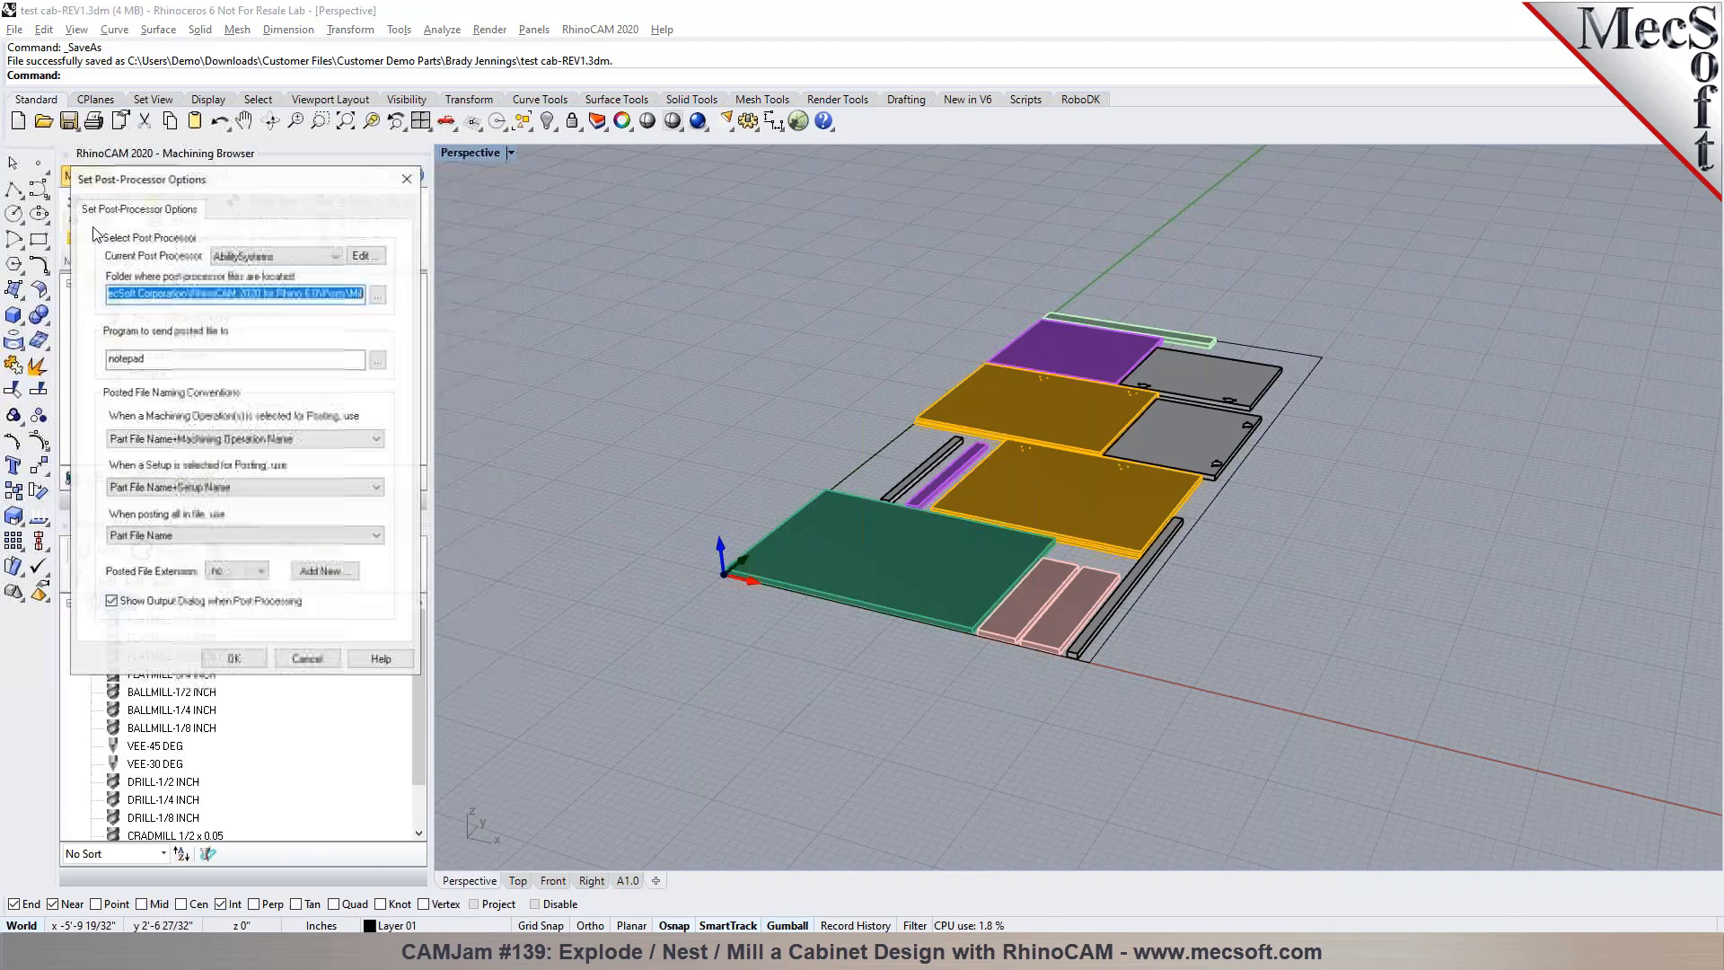
left_click(274, 255)
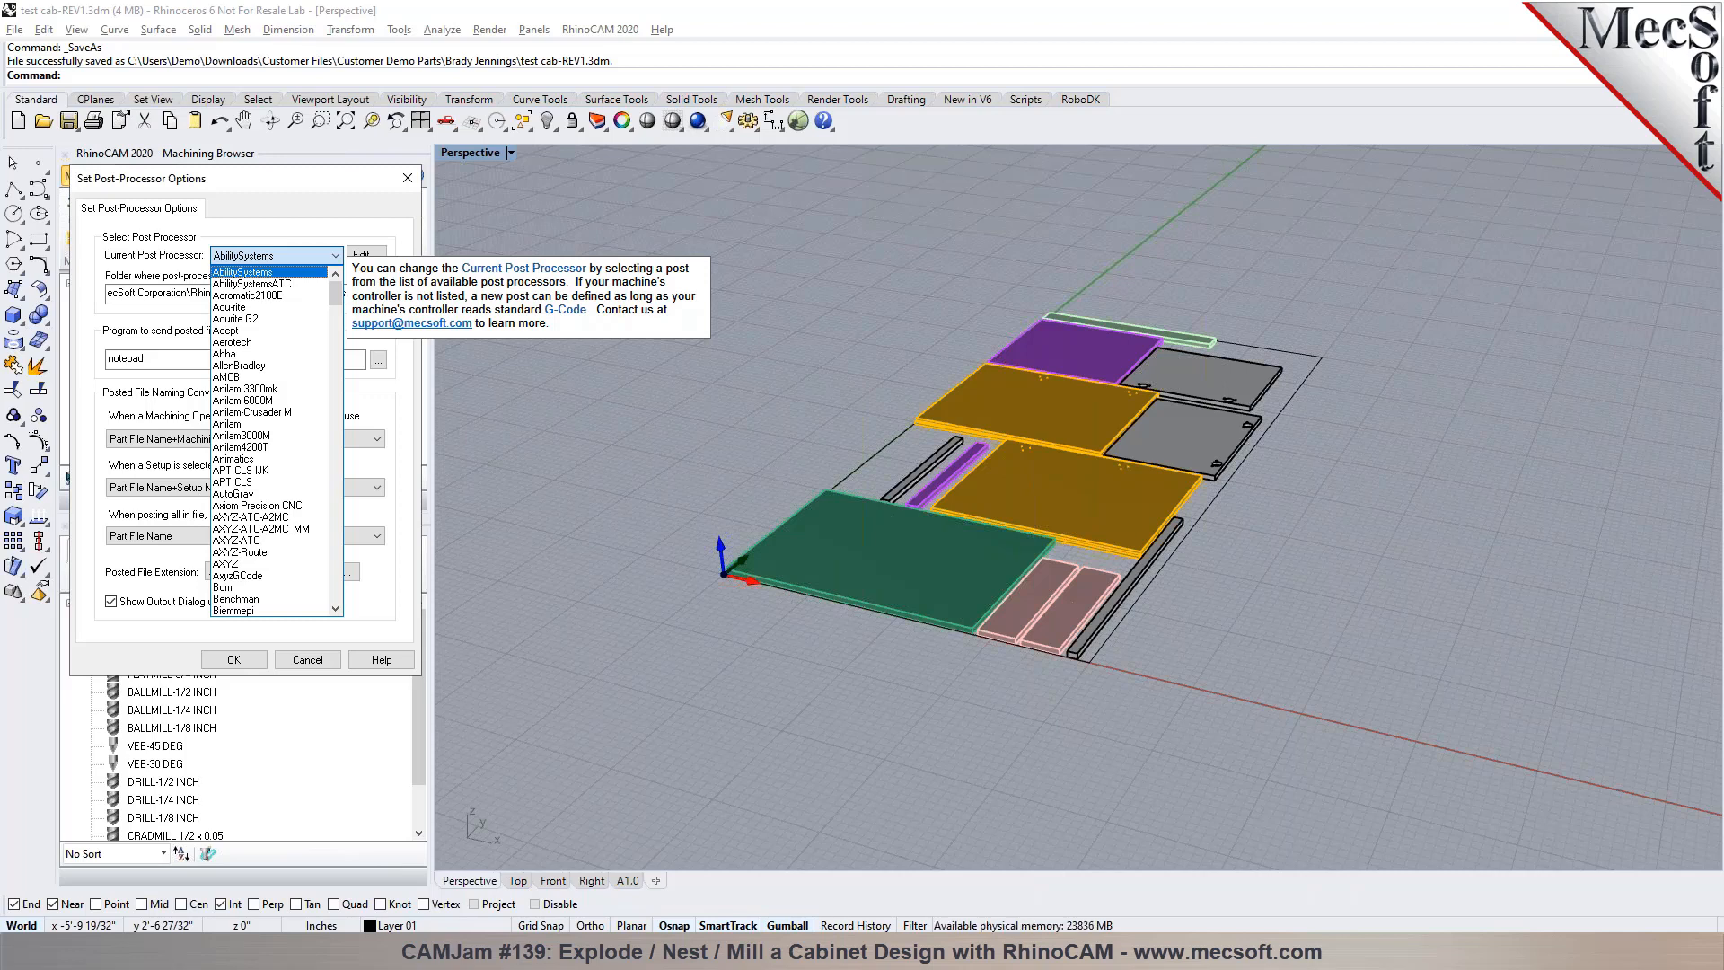
left_click_drag(339, 295, 323, 368)
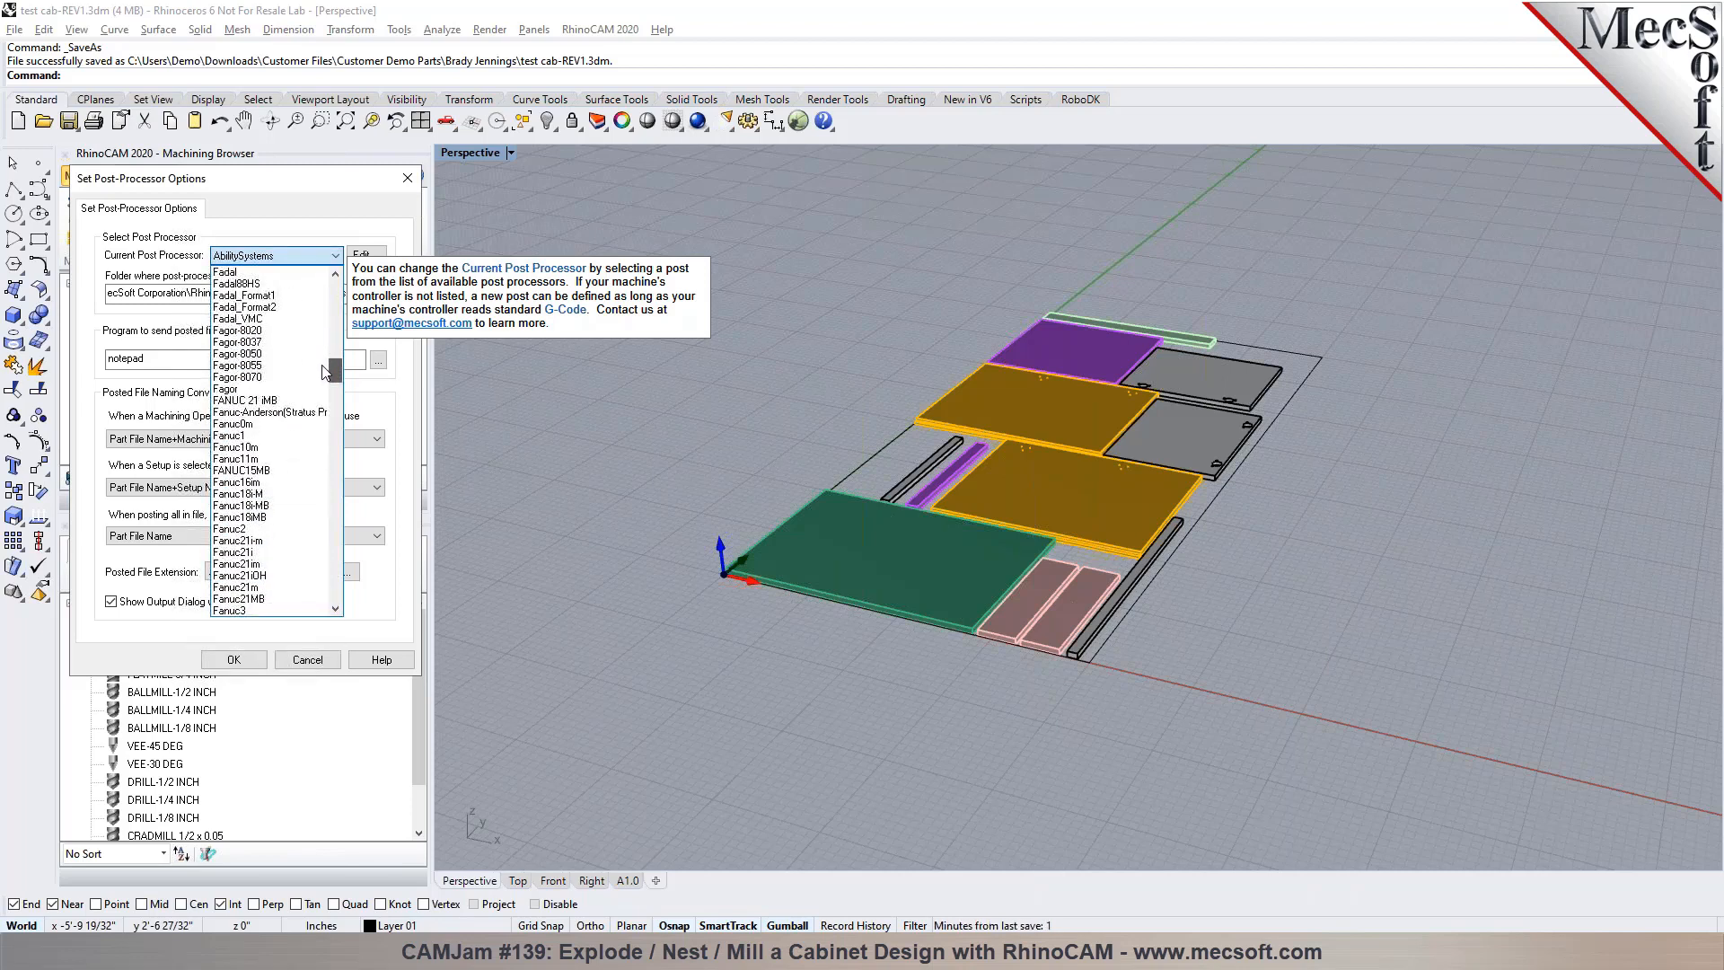
left_click_drag(324, 371, 325, 377)
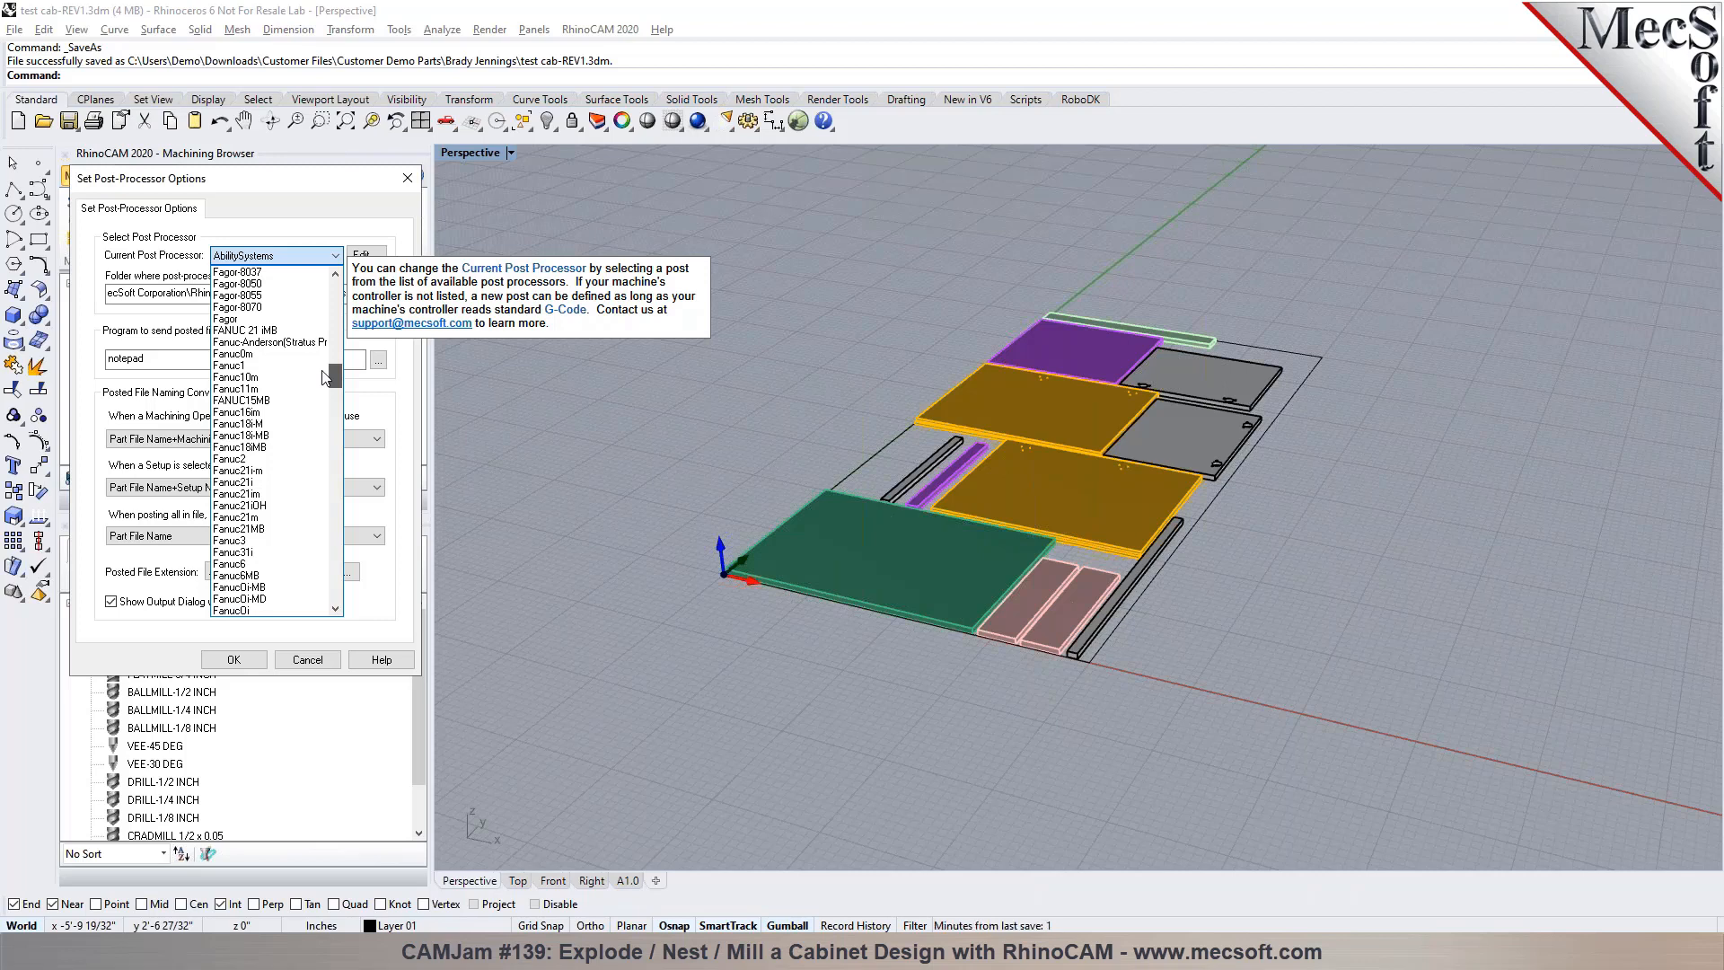
left_click_drag(325, 377, 327, 381)
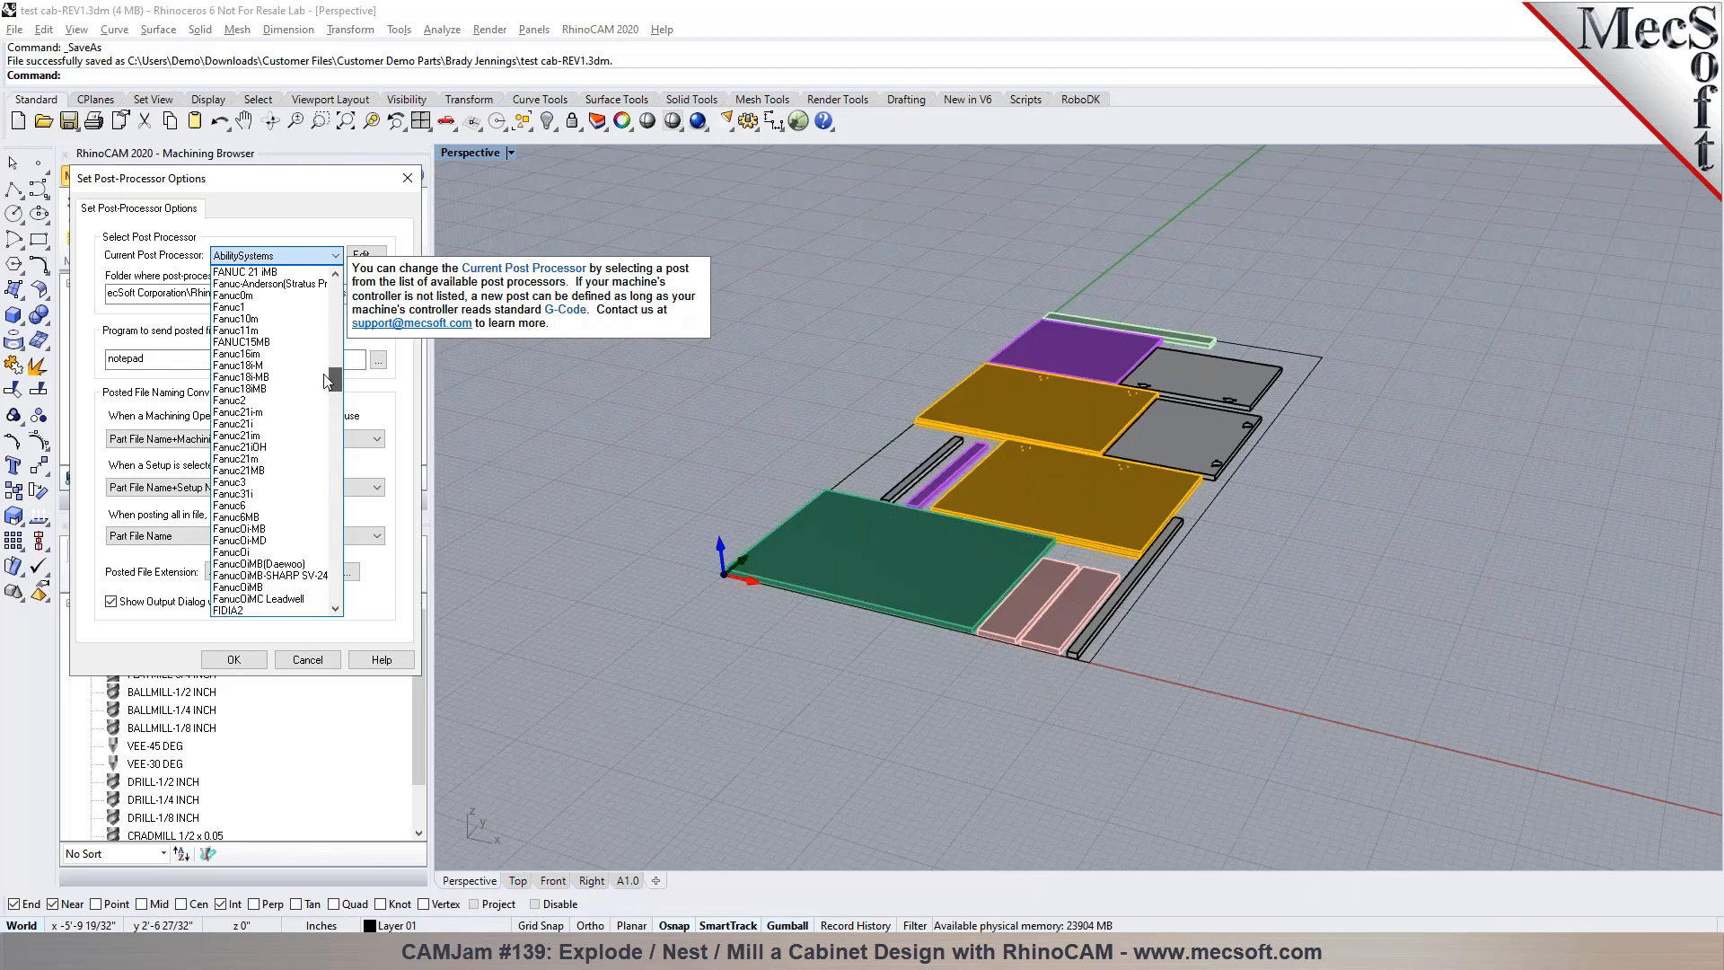
left_click_drag(327, 380, 334, 458)
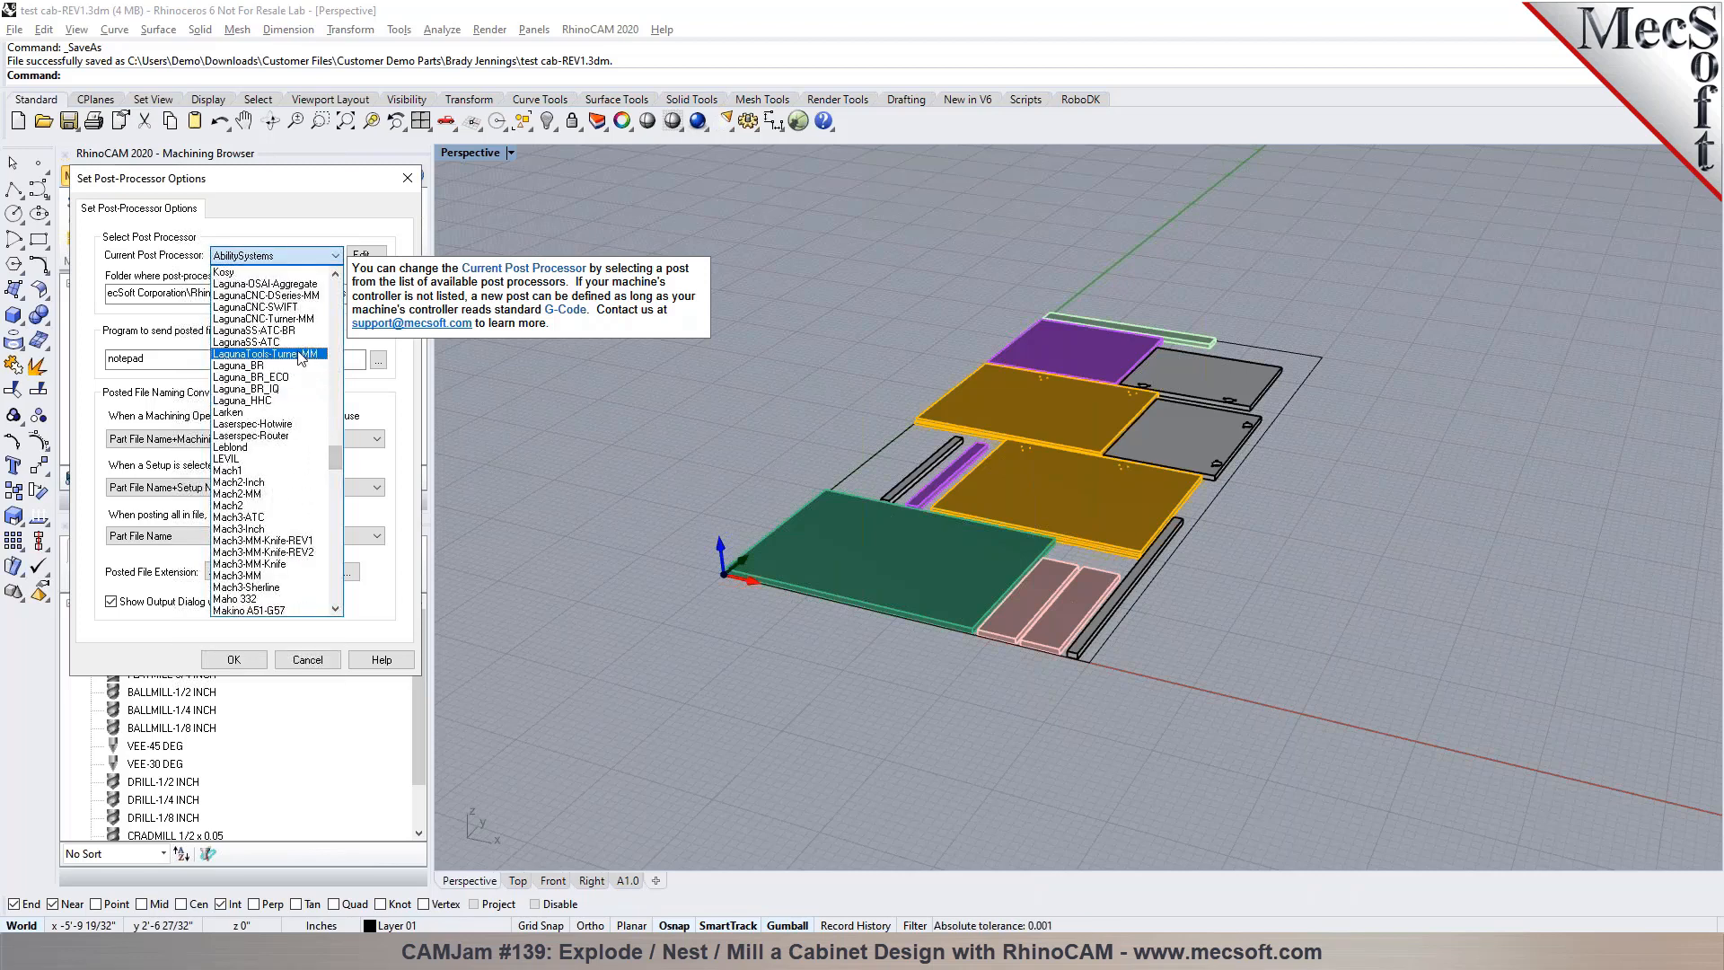
left_click(280, 332)
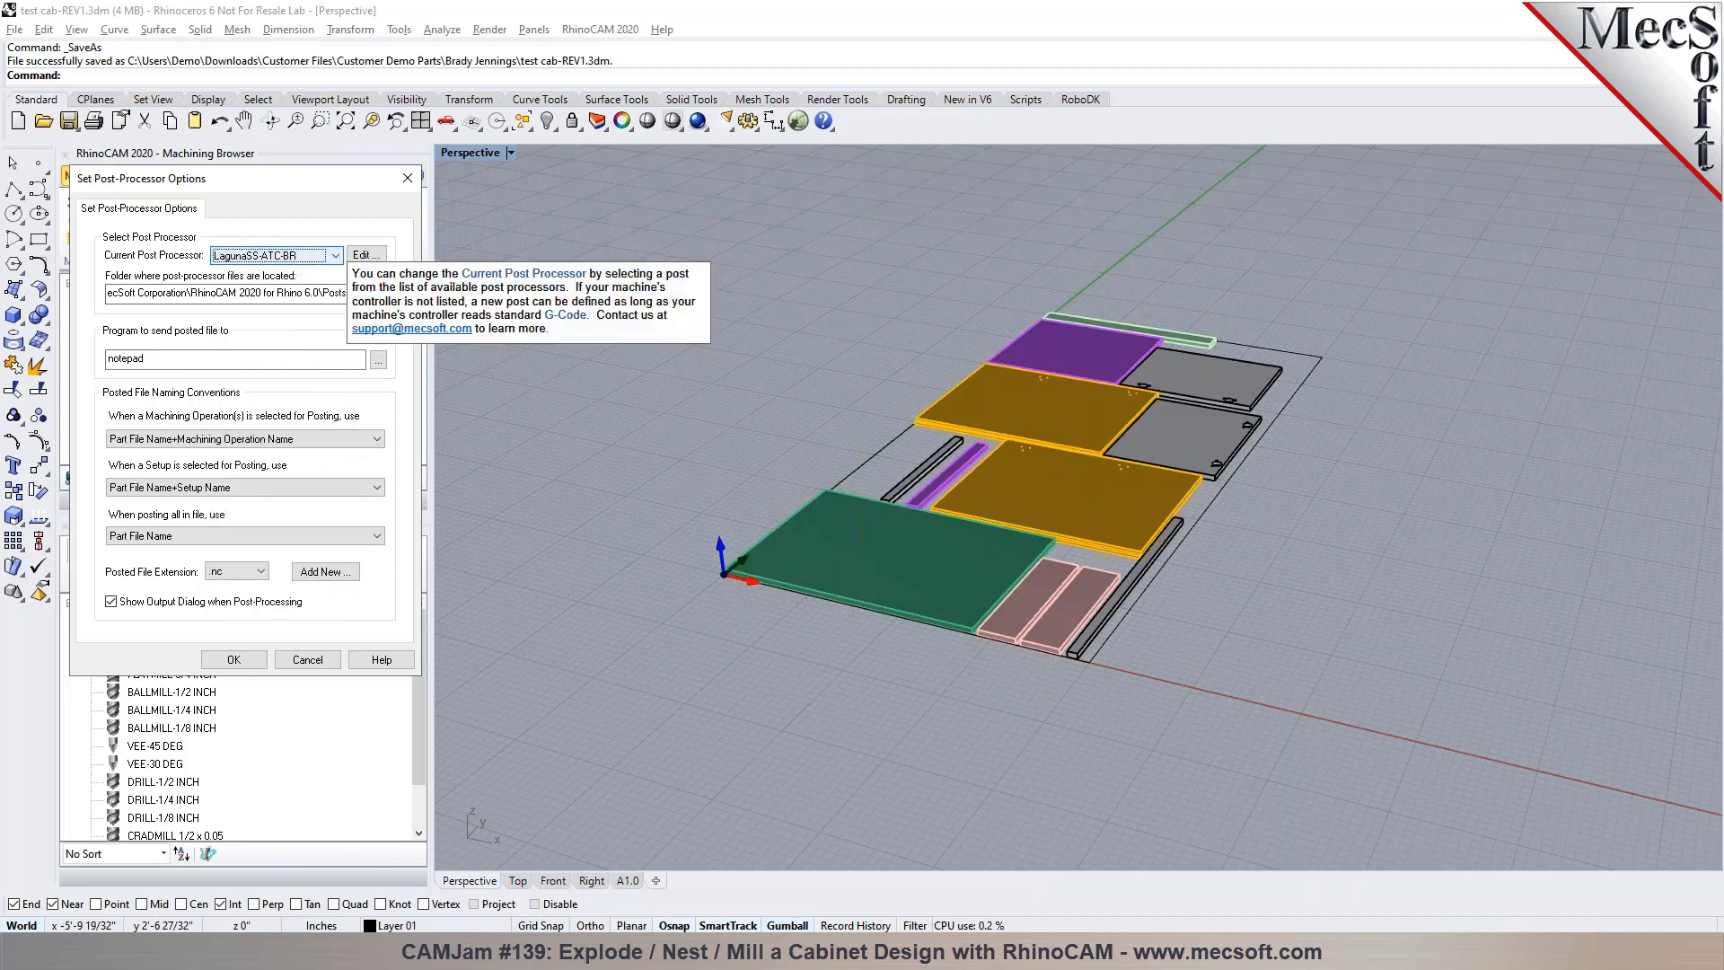
Set the posted file extension to .prg and accept the post-processor options
left_click(235, 571)
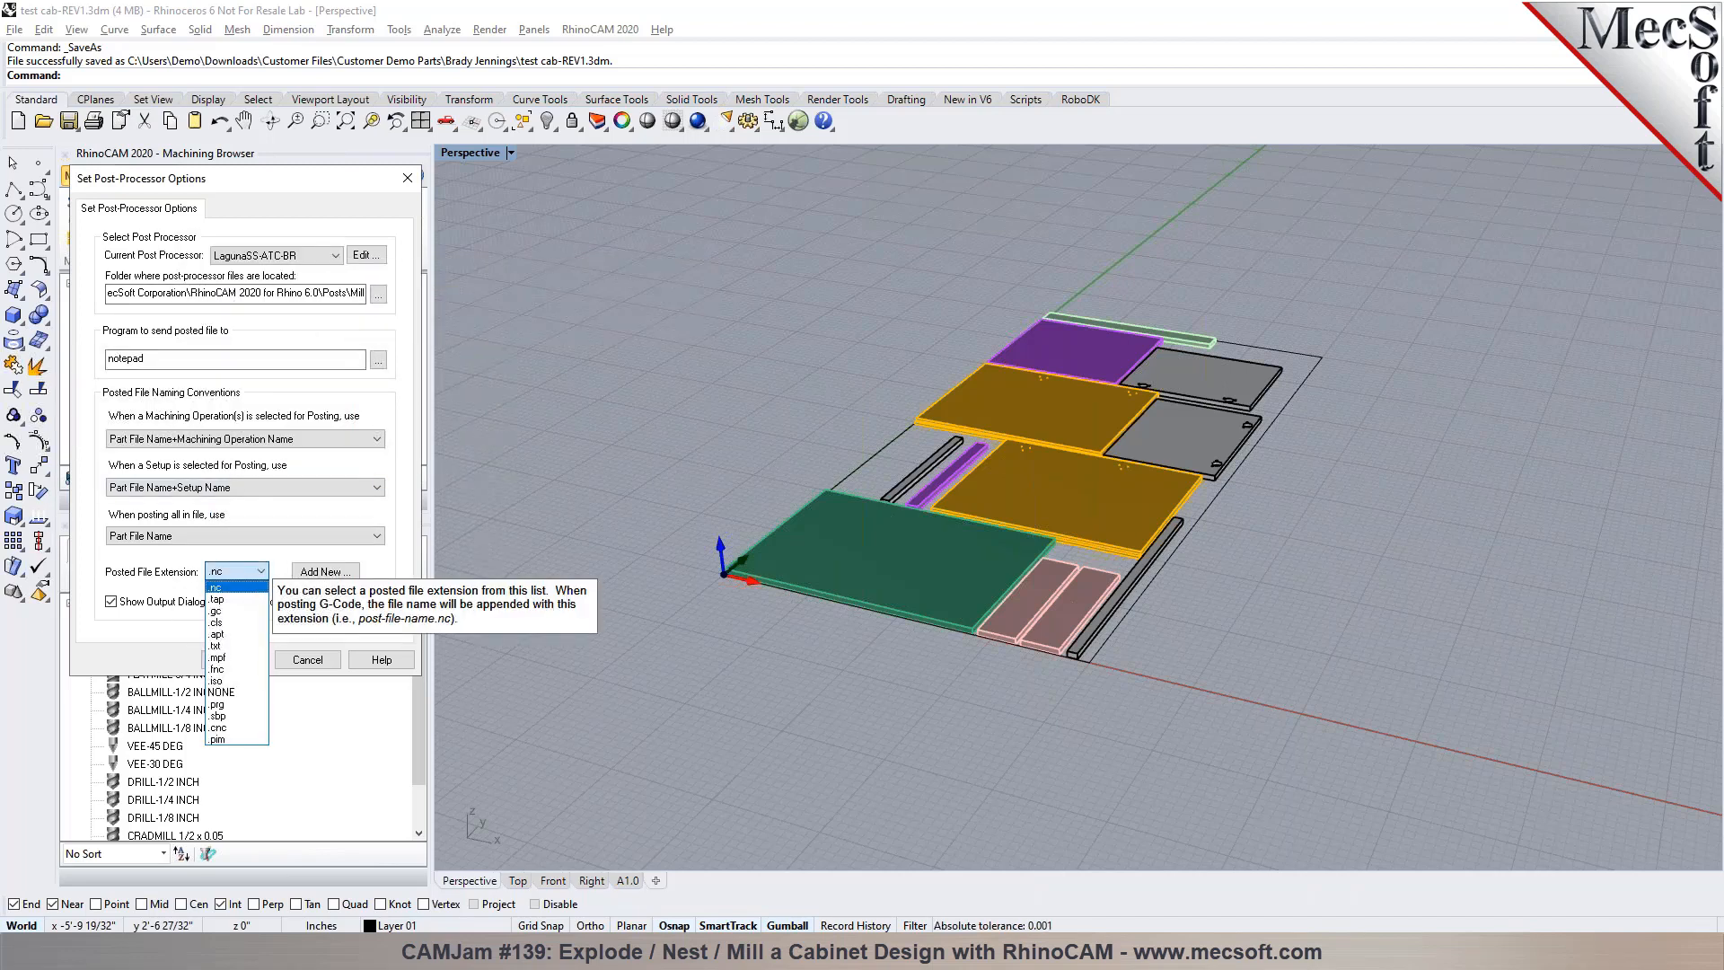
left_click(218, 705)
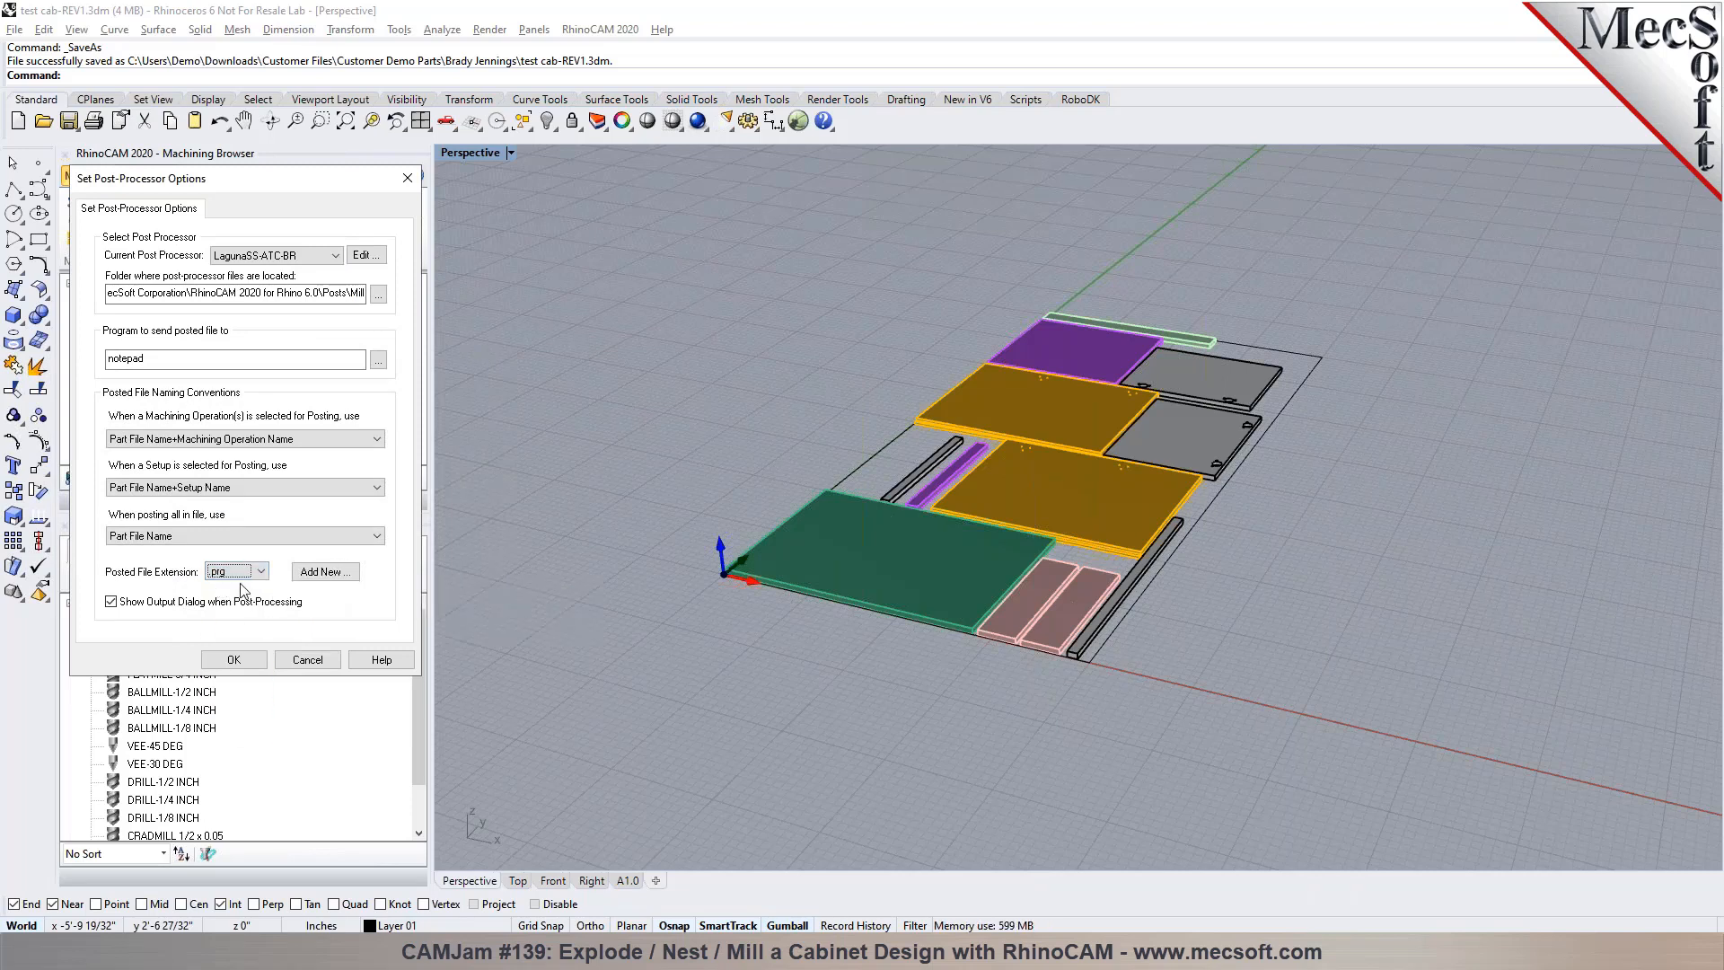
left_click(233, 660)
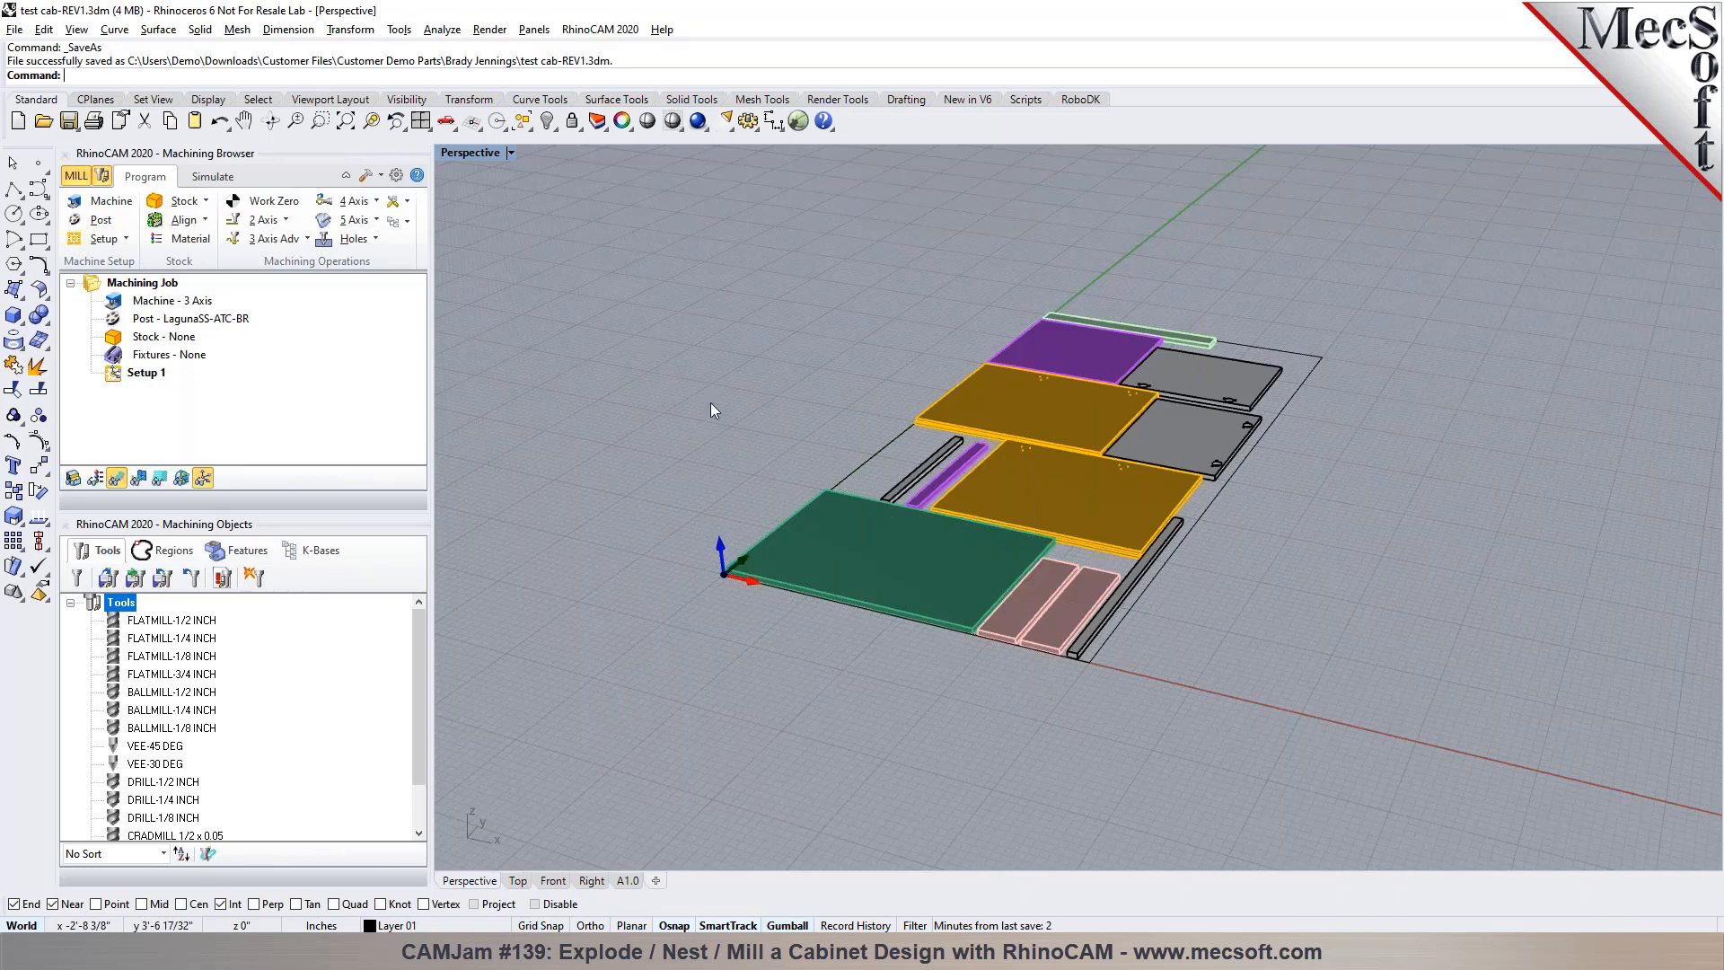
Examine the nested parts at an angle and look through the available 2-axis milling operations
right_click_drag(703, 514, 853, 527)
scroll(856, 526, "up", 3)
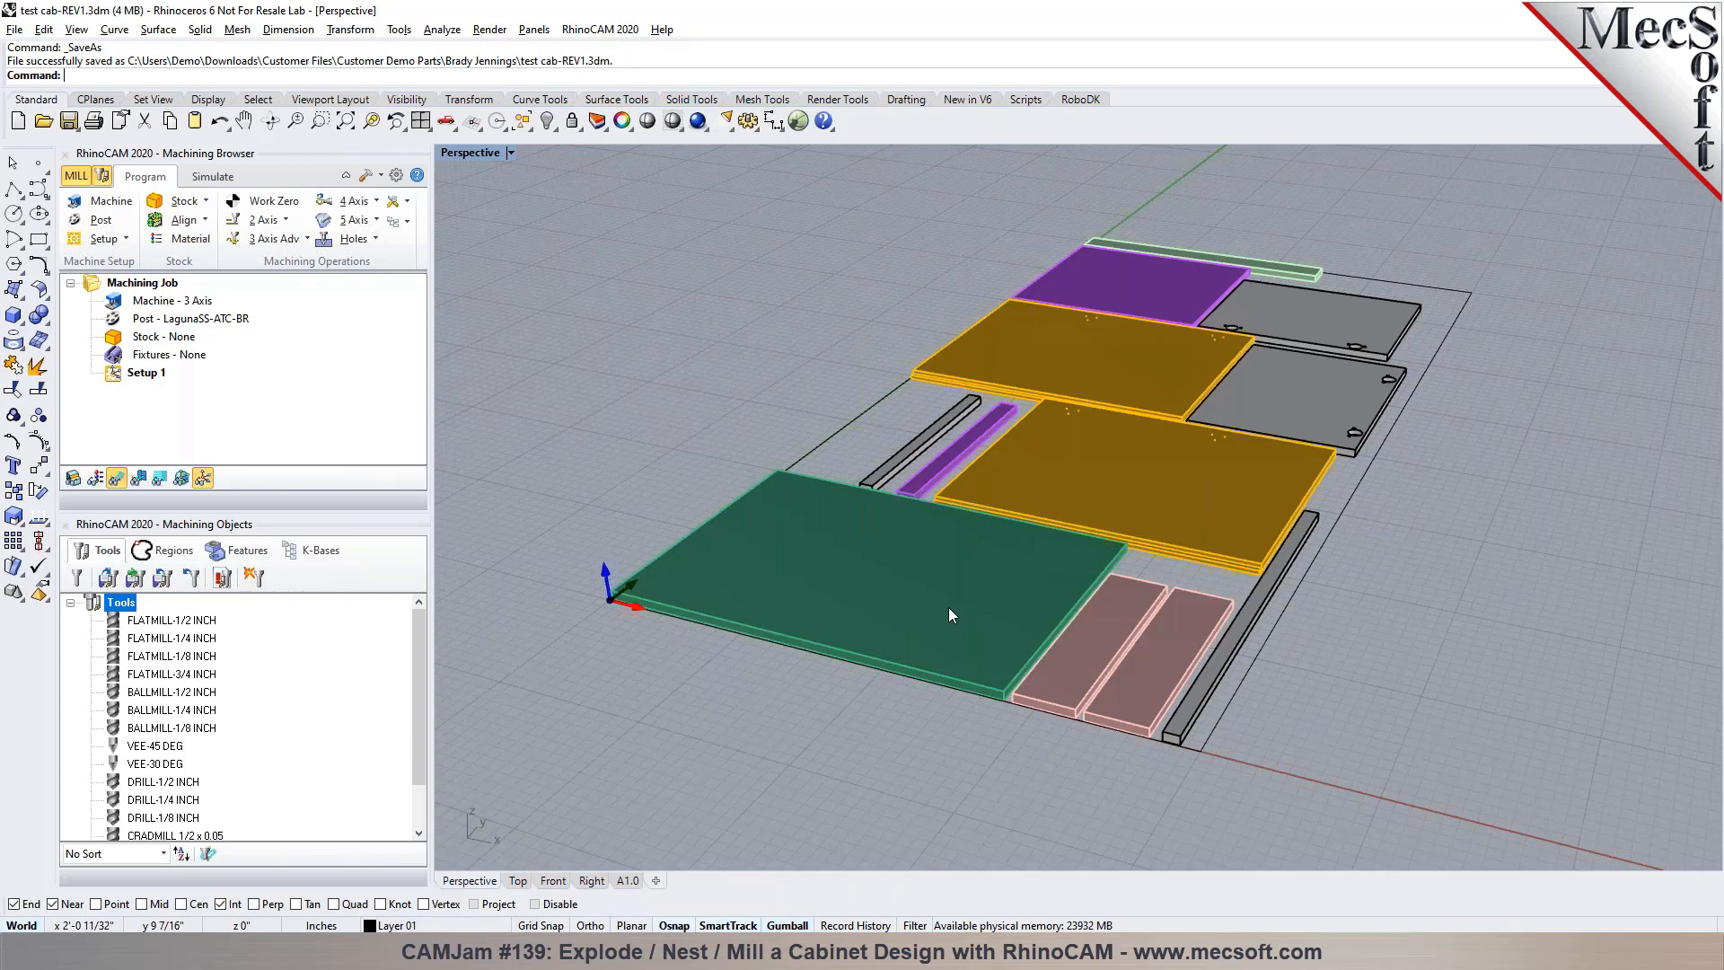
scroll(950, 610, "up", 2)
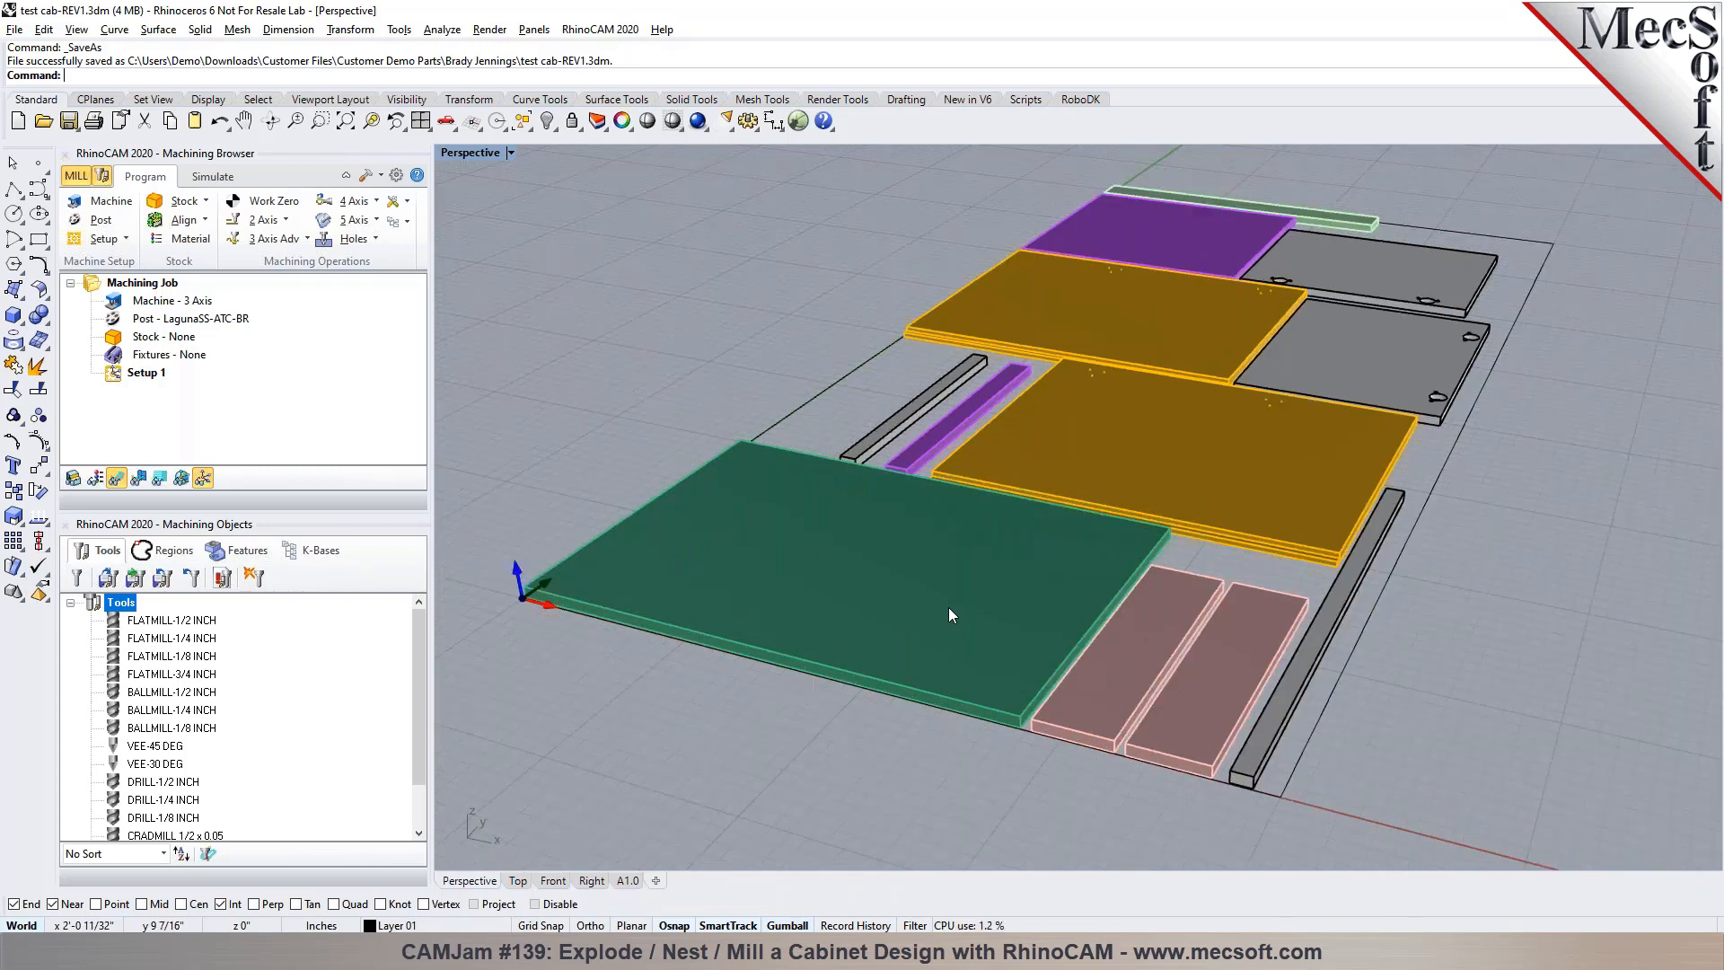
mouse_move(1161, 655)
right_mouse_down()
mouse_move(1131, 620)
mouse_move(1111, 656)
mouse_move(1185, 710)
mouse_move(1165, 648)
mouse_move(1136, 651)
right_mouse_up()
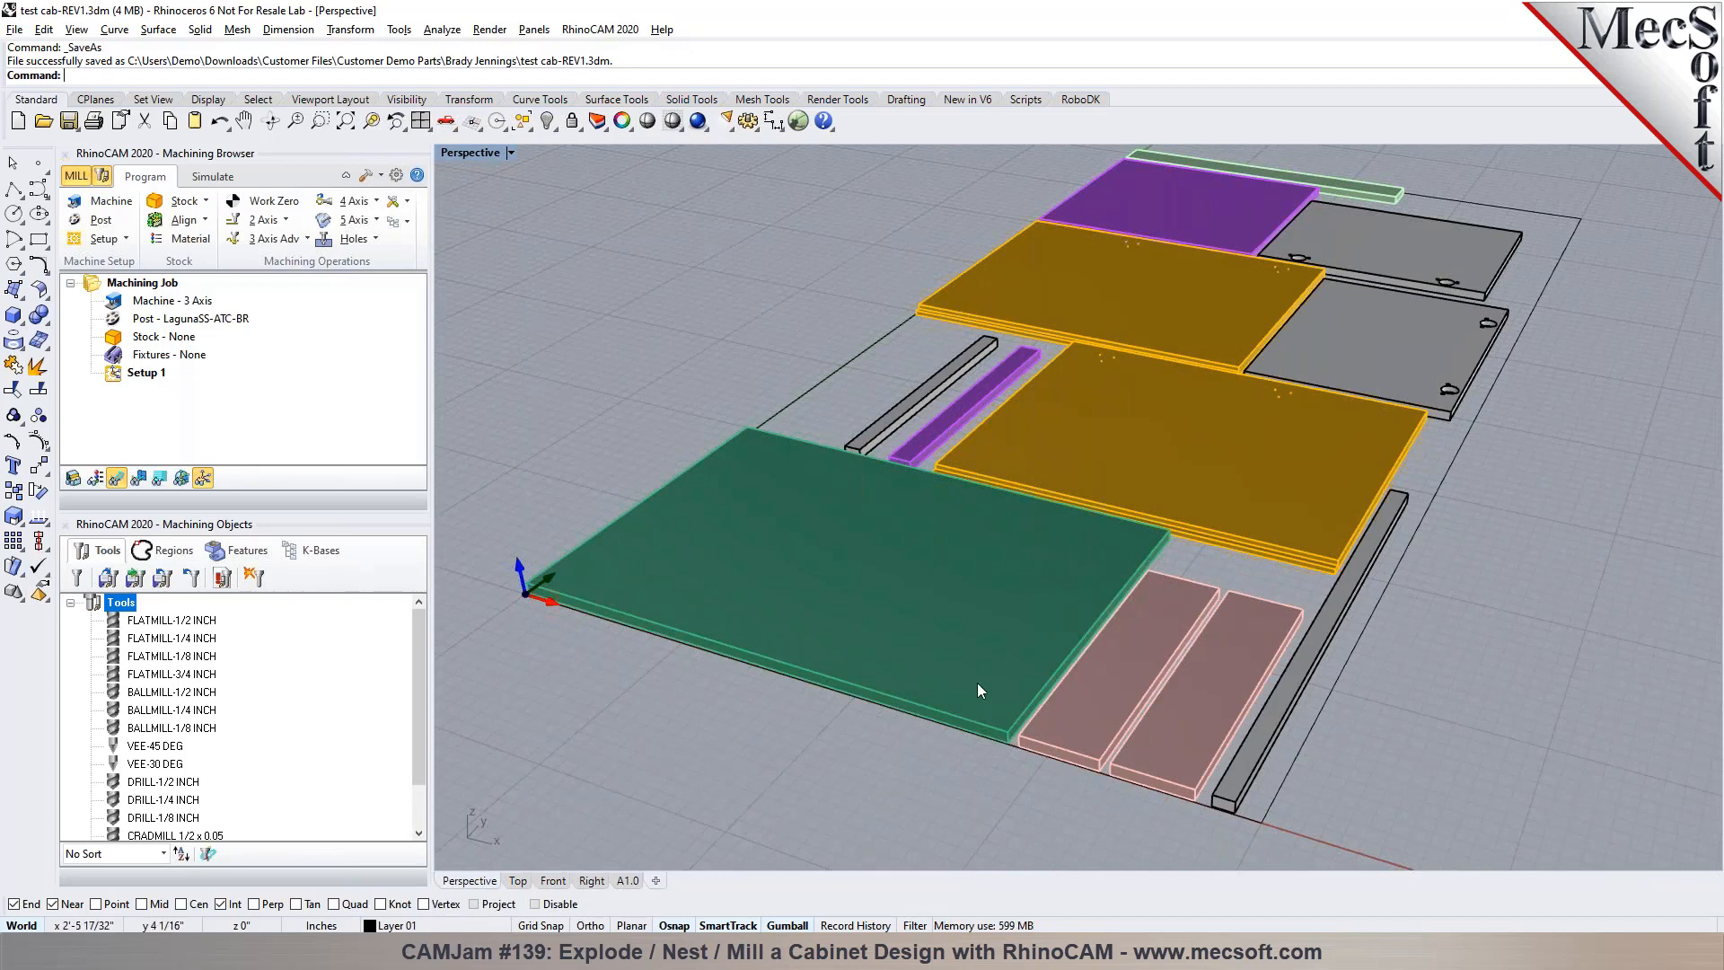
left_click(285, 220)
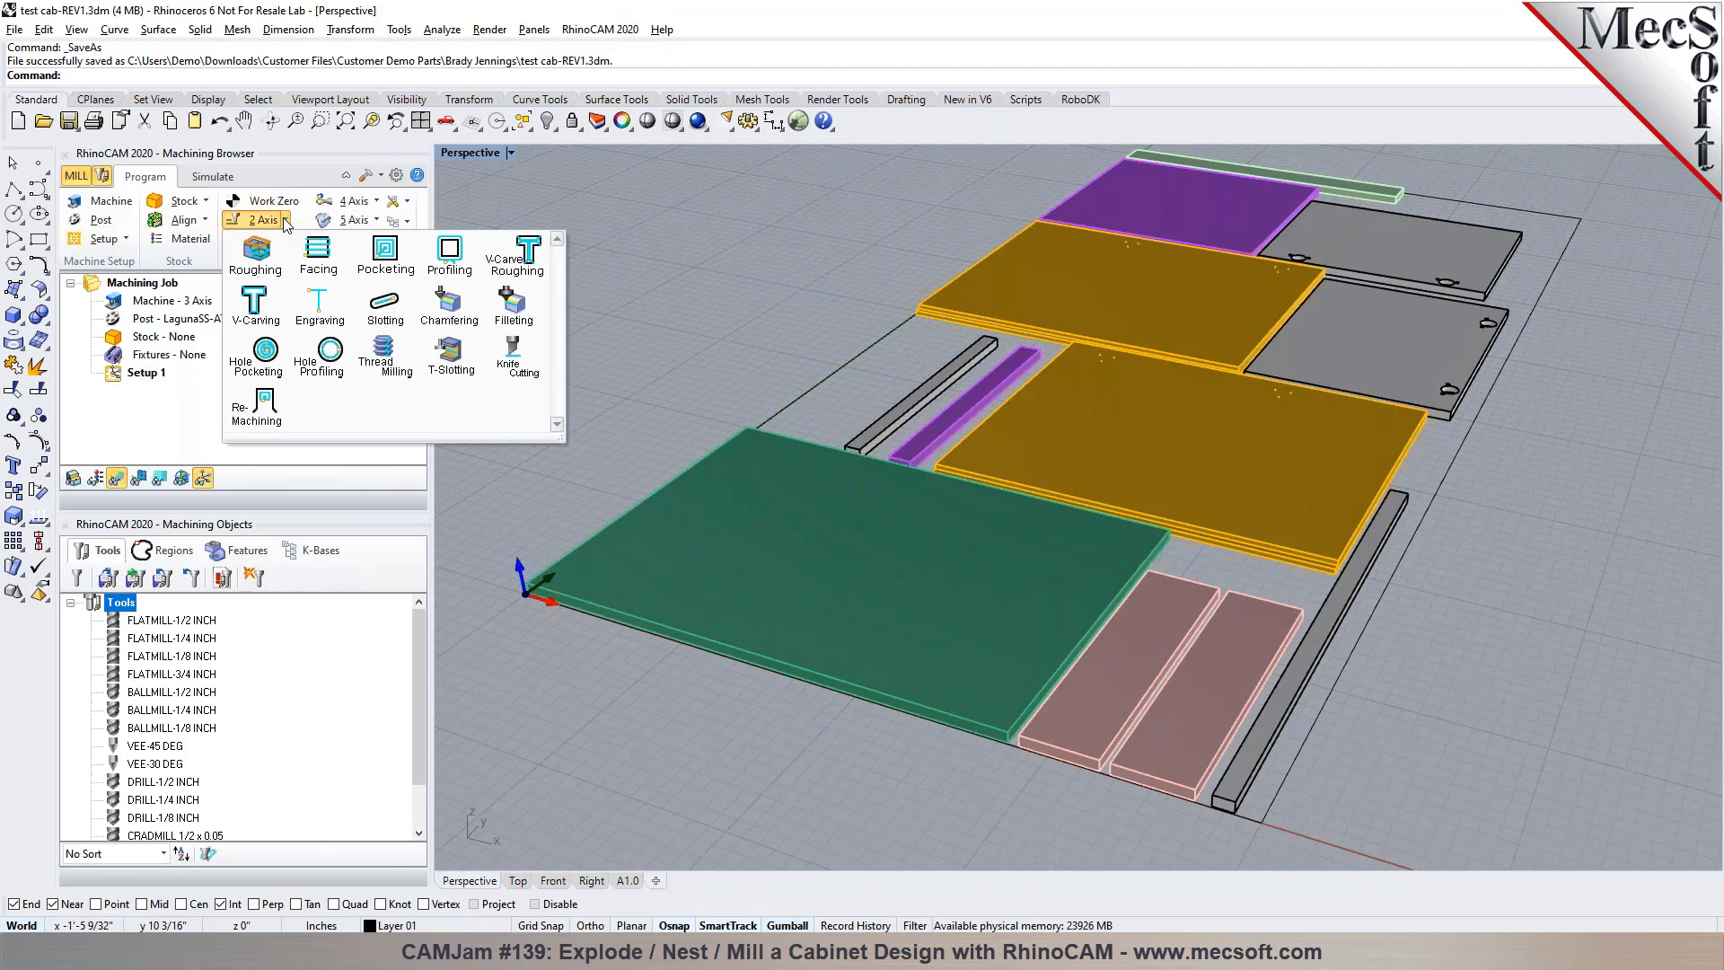
left_click(283, 219)
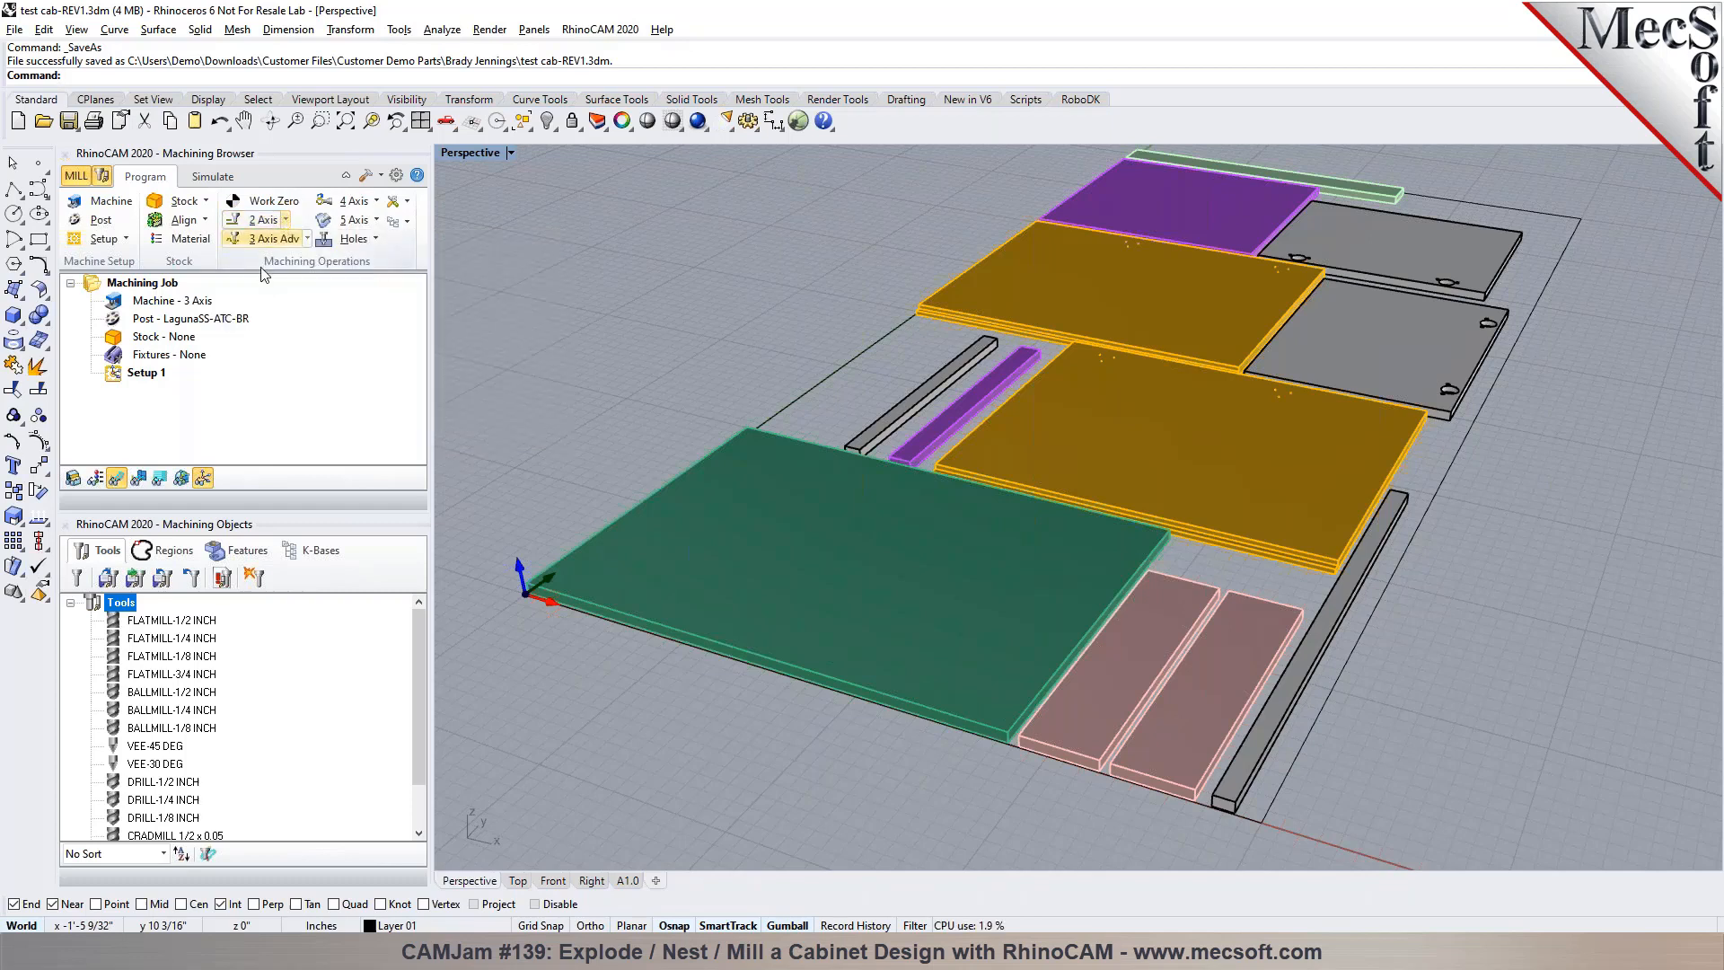
Create a 48 by 96 by 0.750027 inch box stock from the model bounding box and preview it in the simulation
left_click(149, 318)
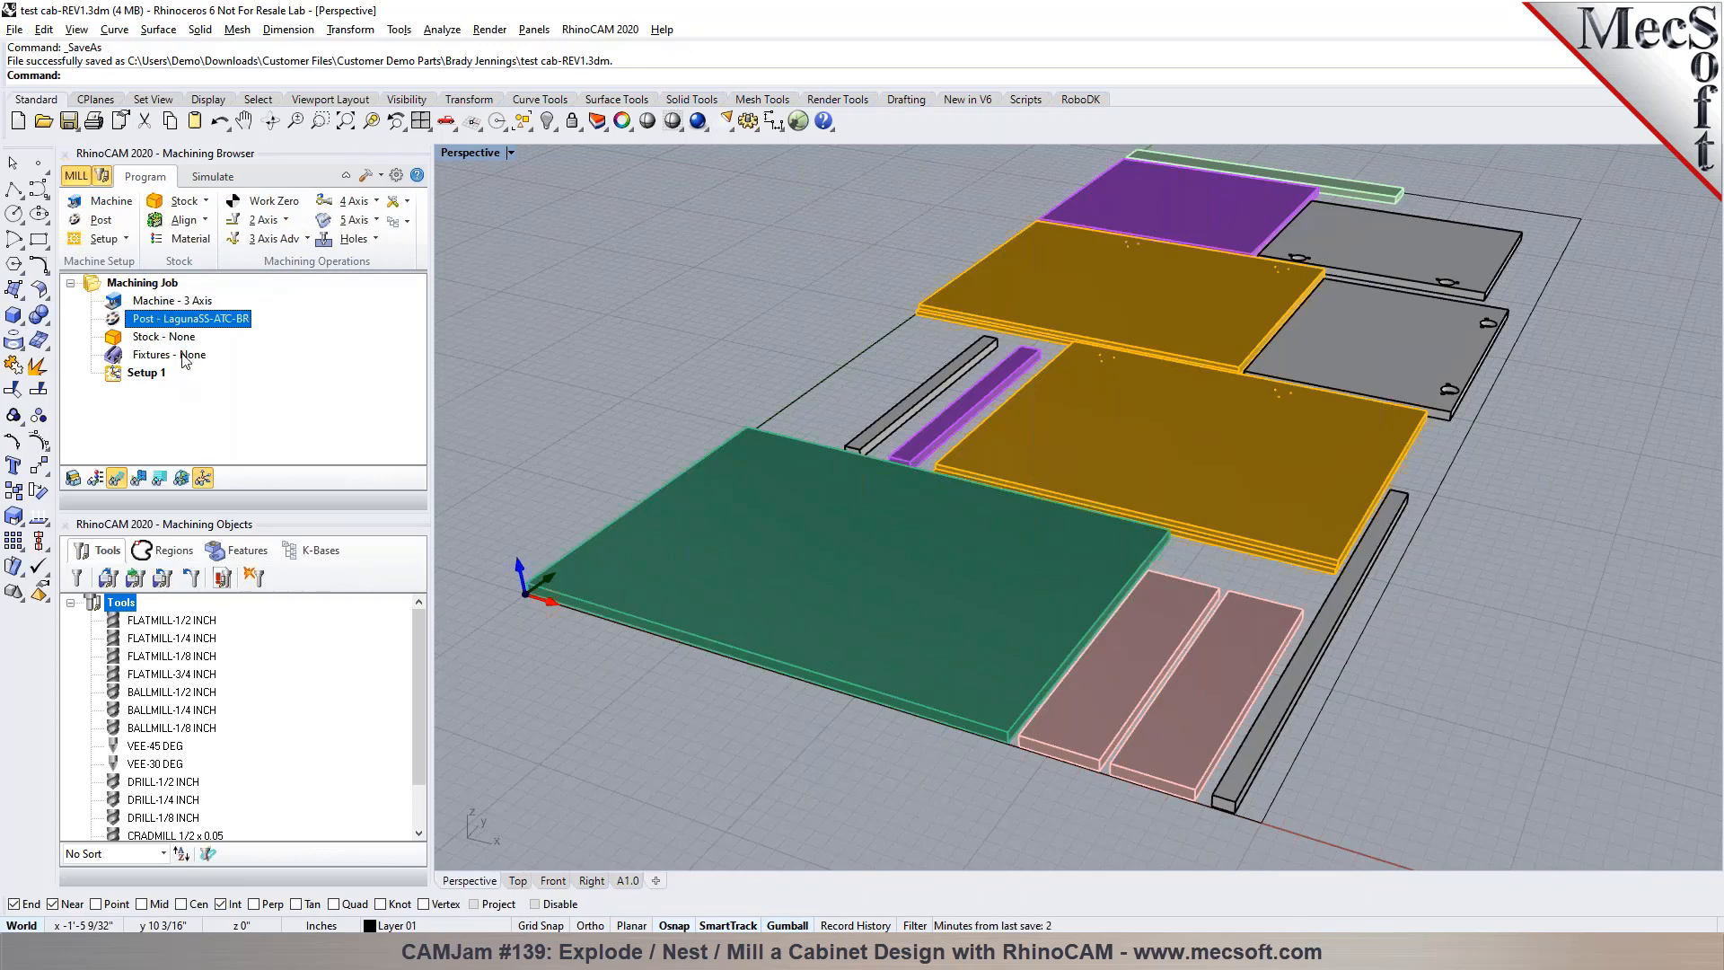
left_click(205, 201)
left_click(203, 225)
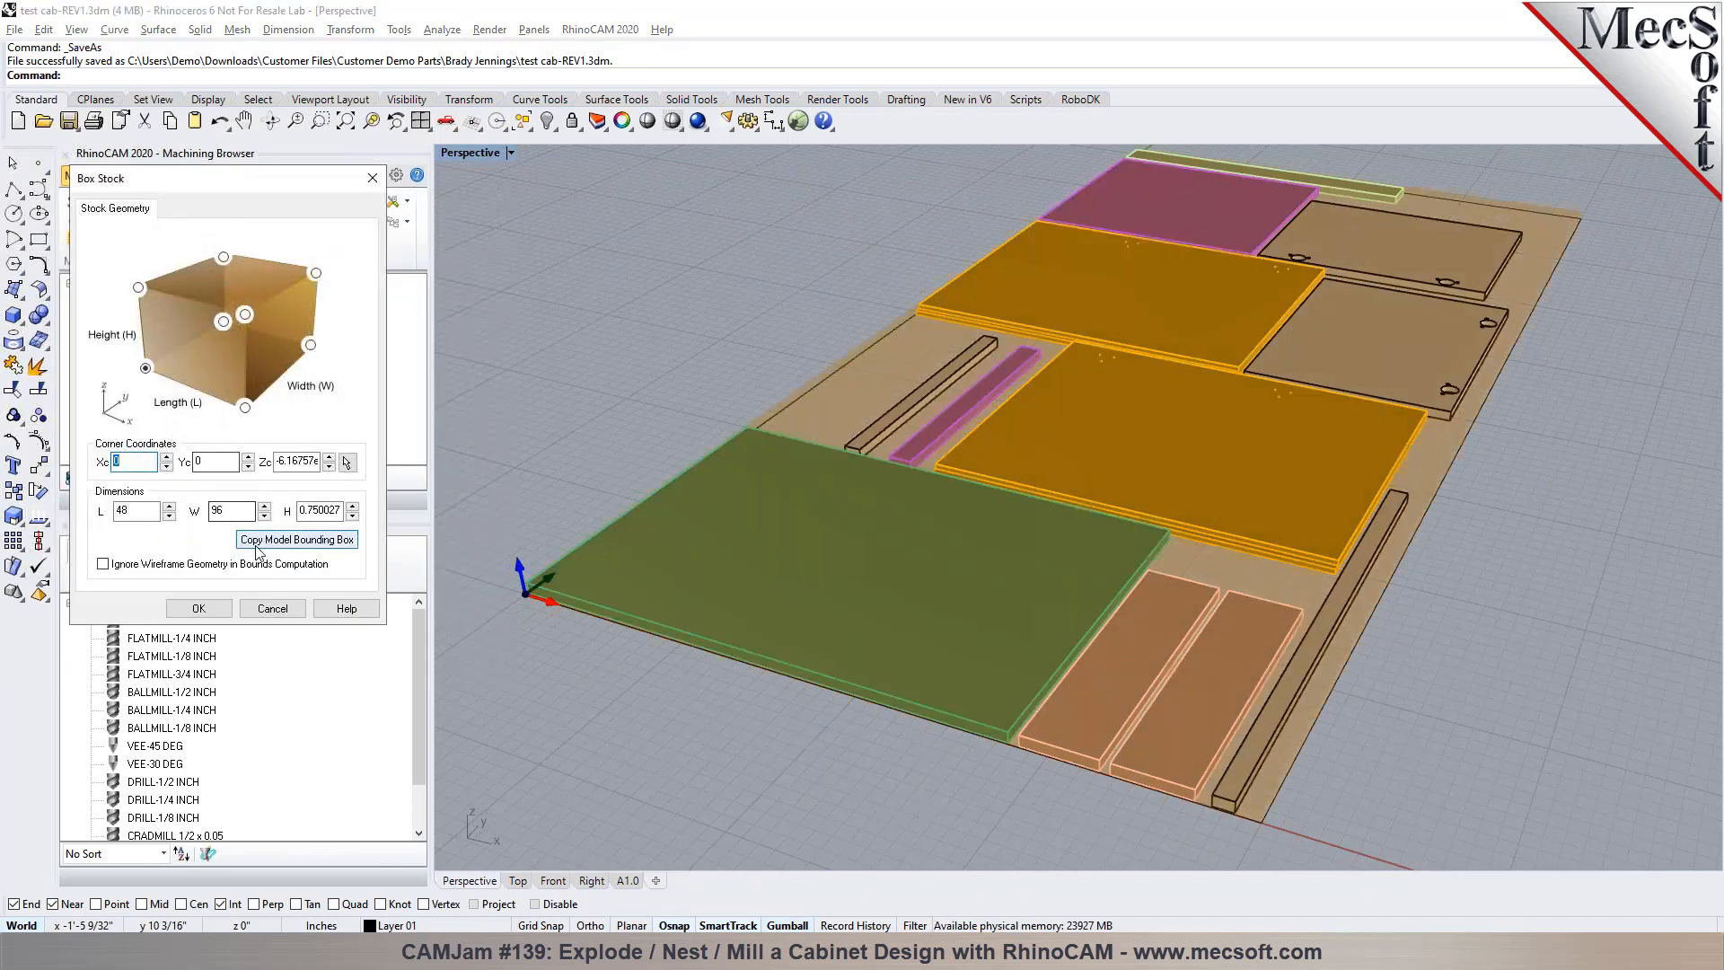
left_click(257, 543)
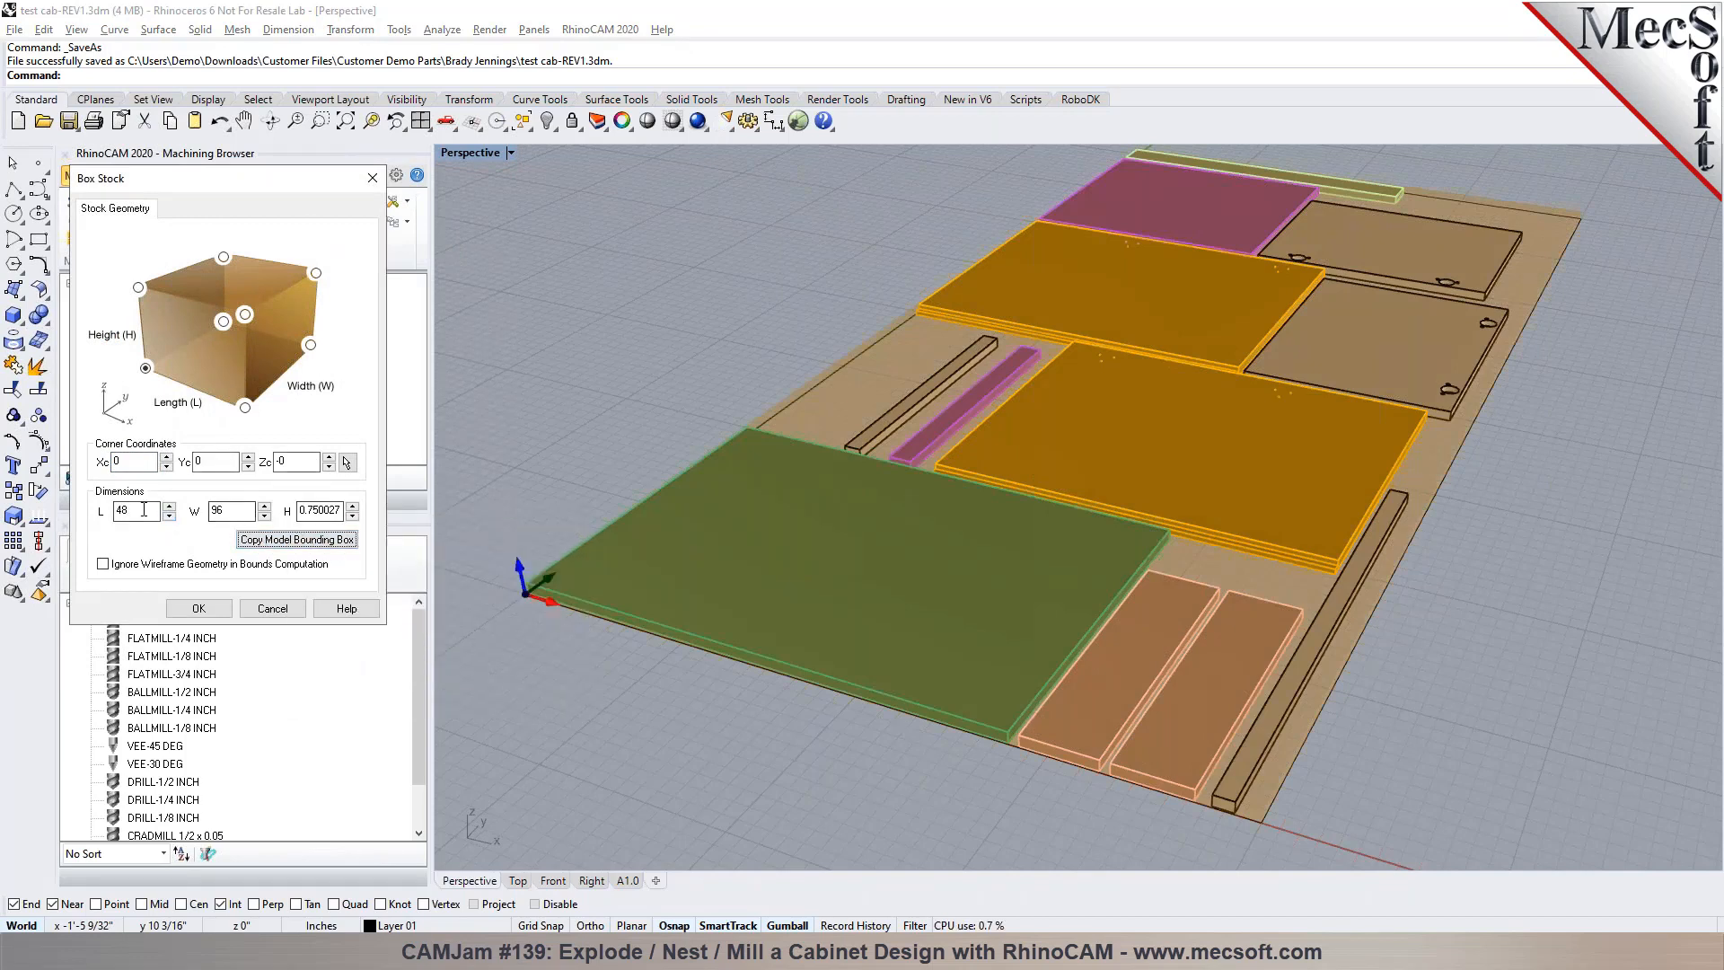
left_click(195, 611)
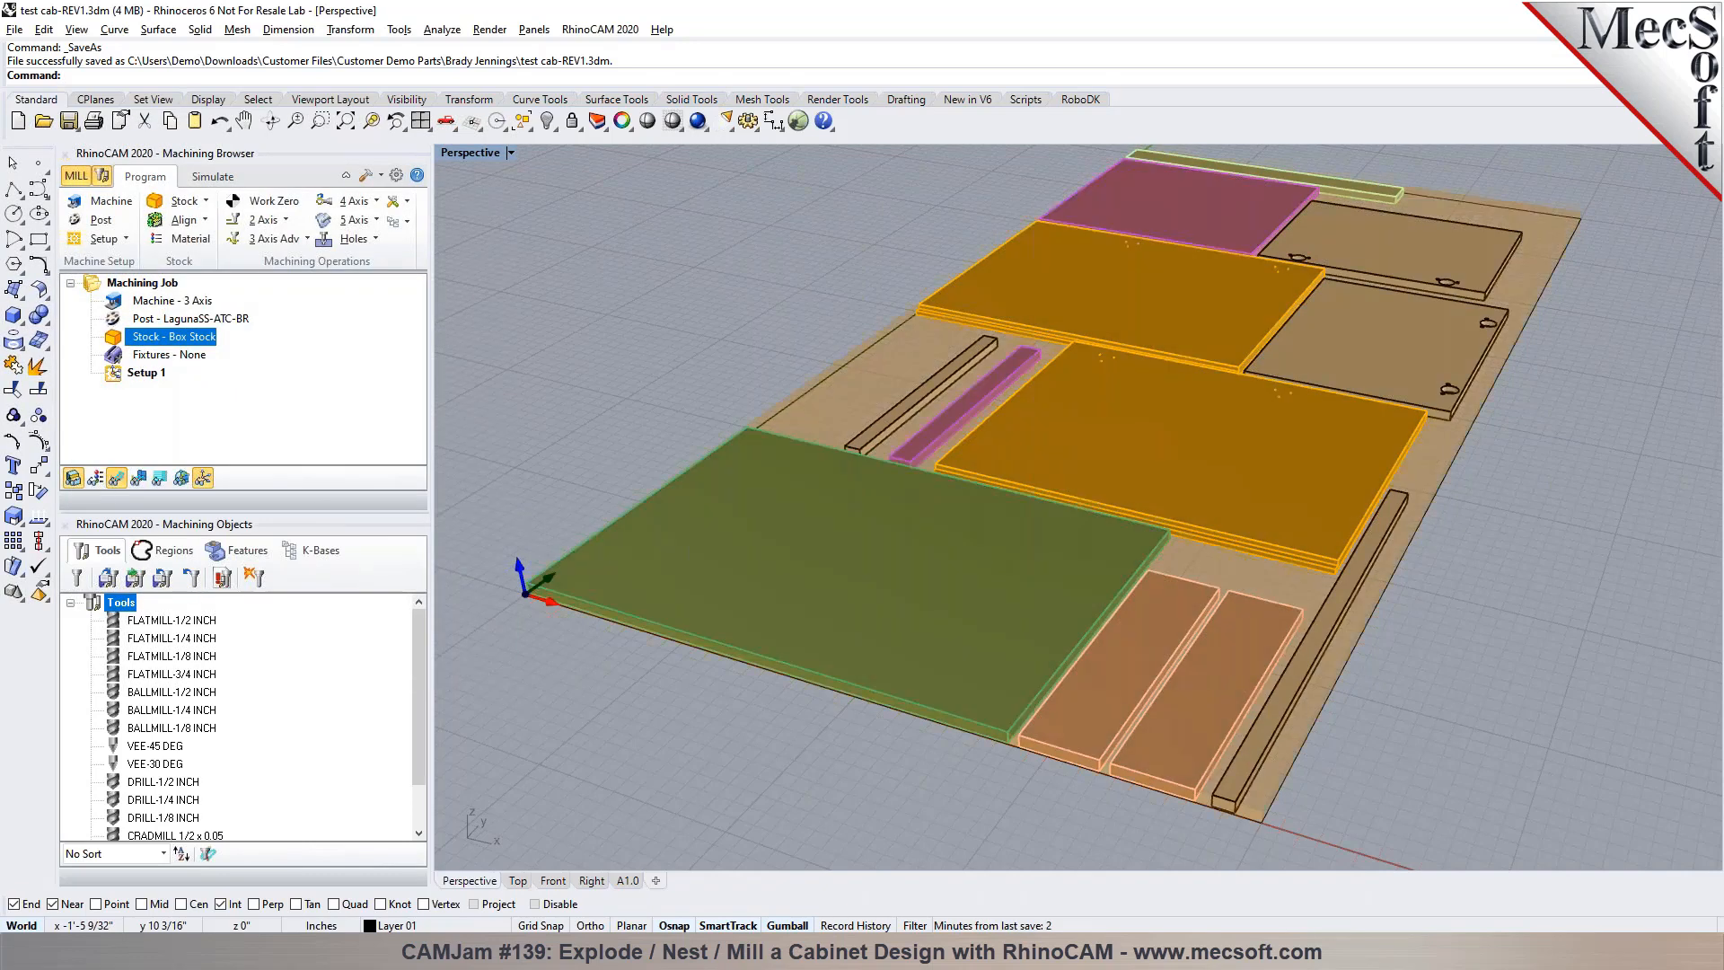
left_click(226, 179)
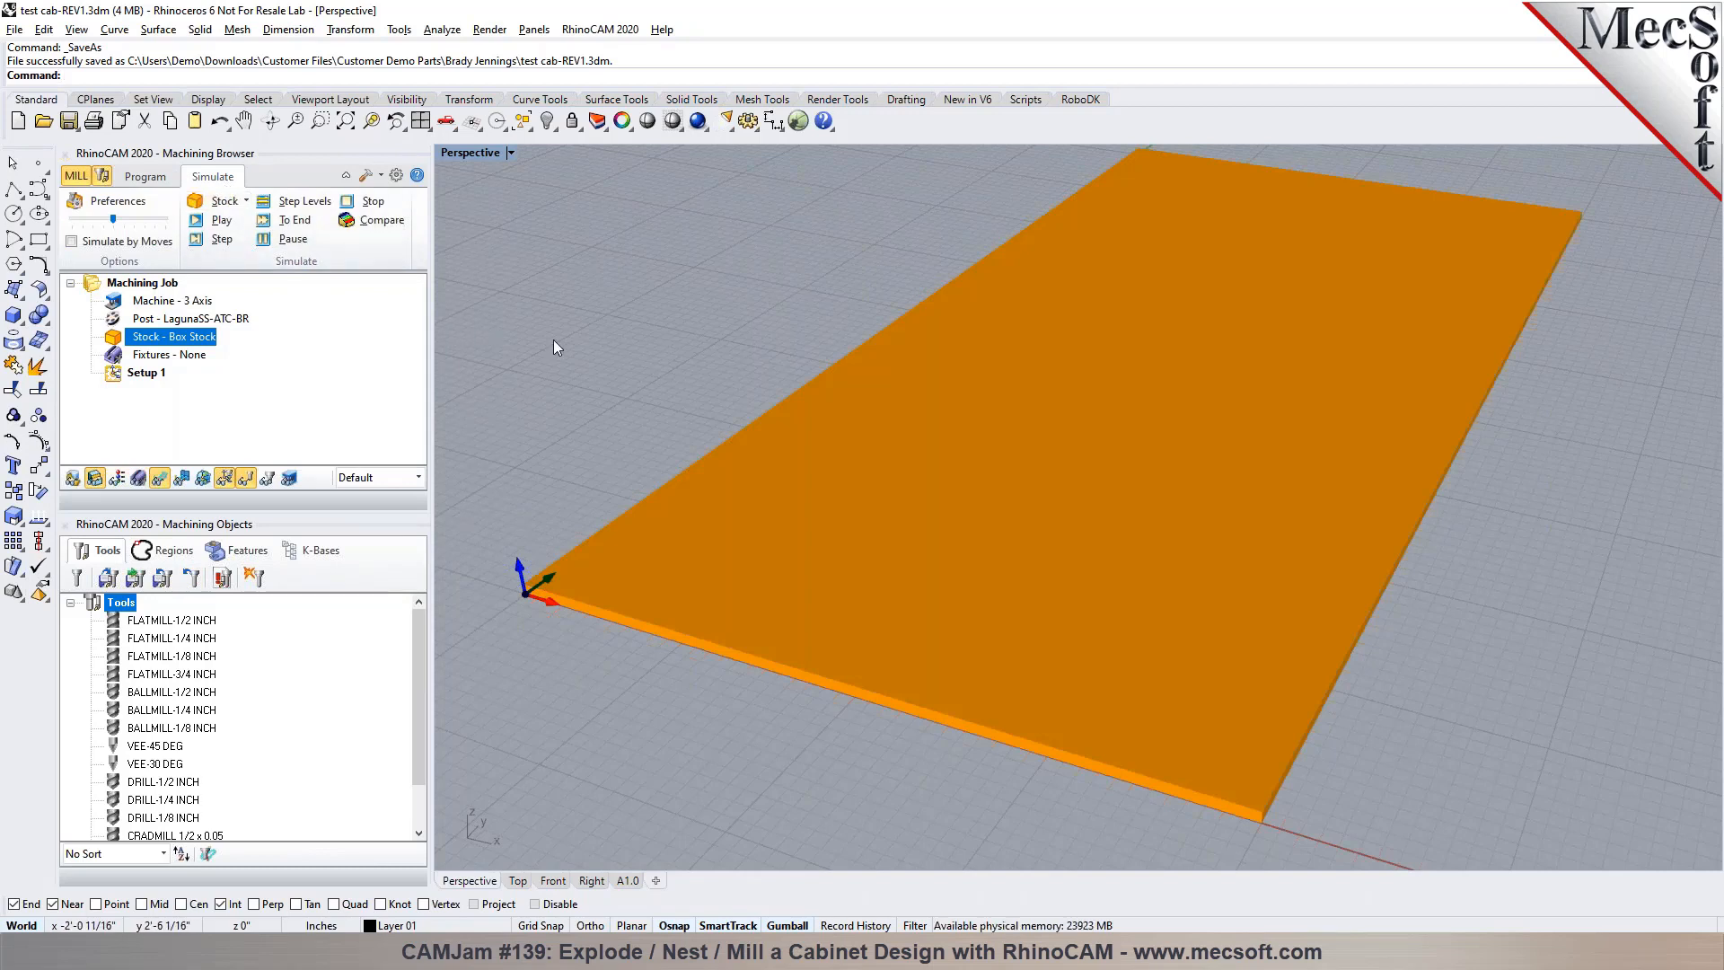
left_click(136, 178)
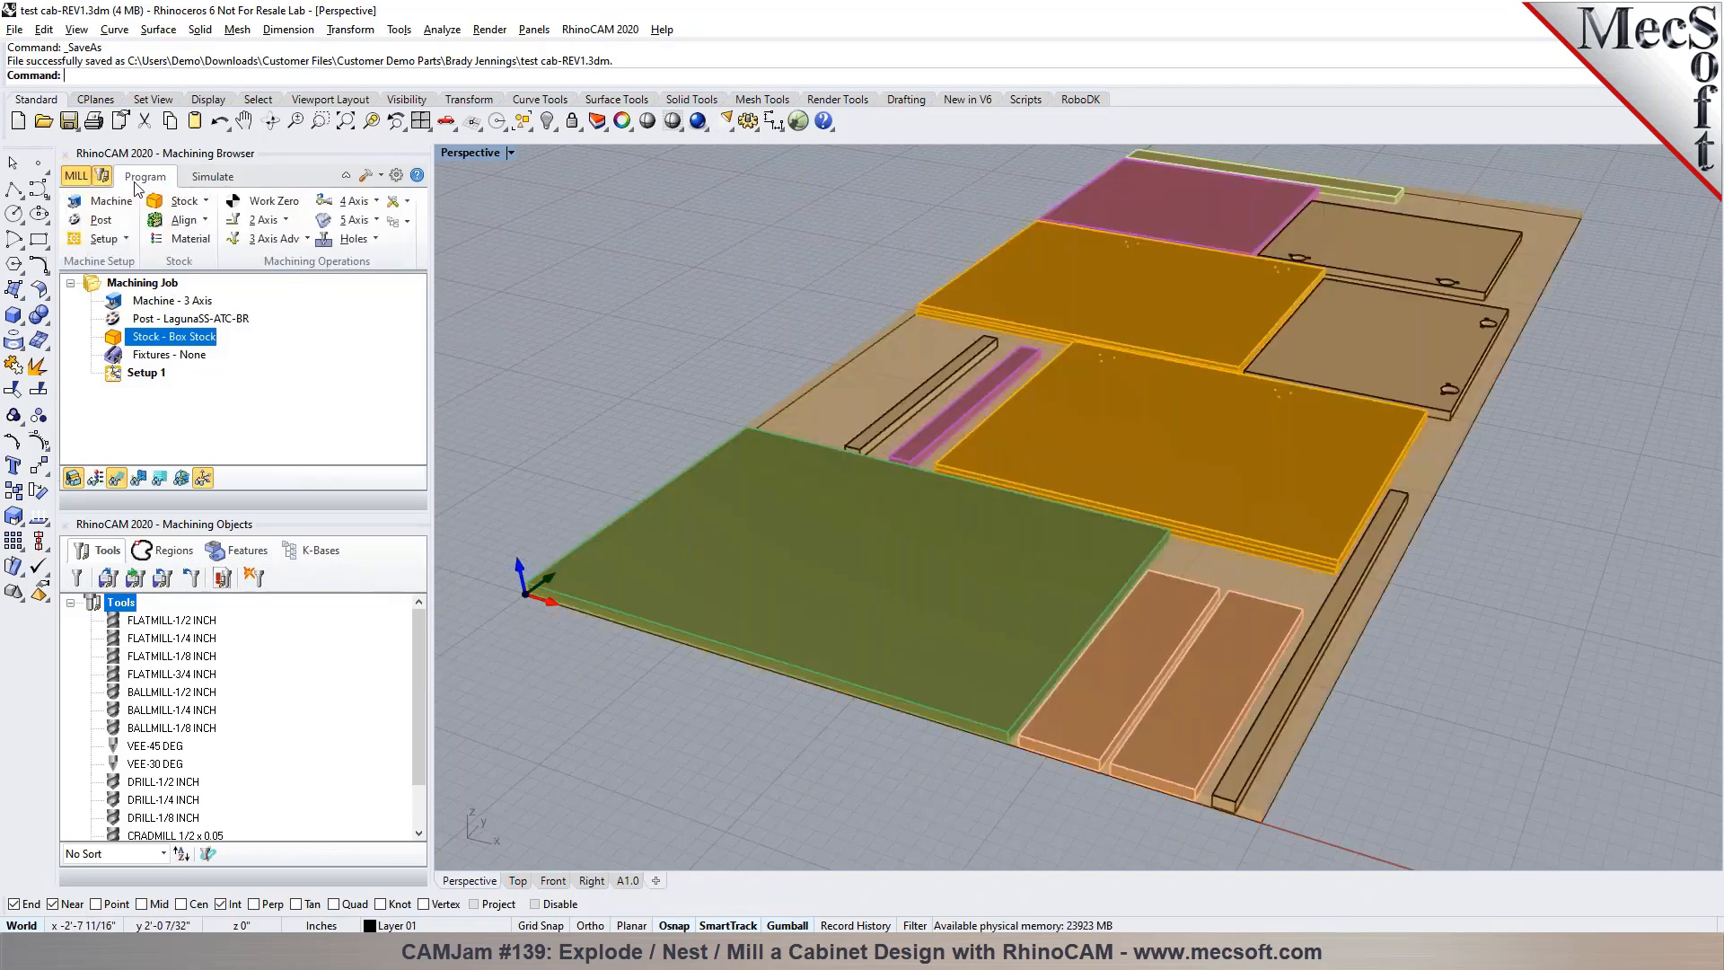
Assign WOOD from FeedsSpeedsDataINCH.xml as the stock material and preview the textured stock in the simulation
left_click(158, 239)
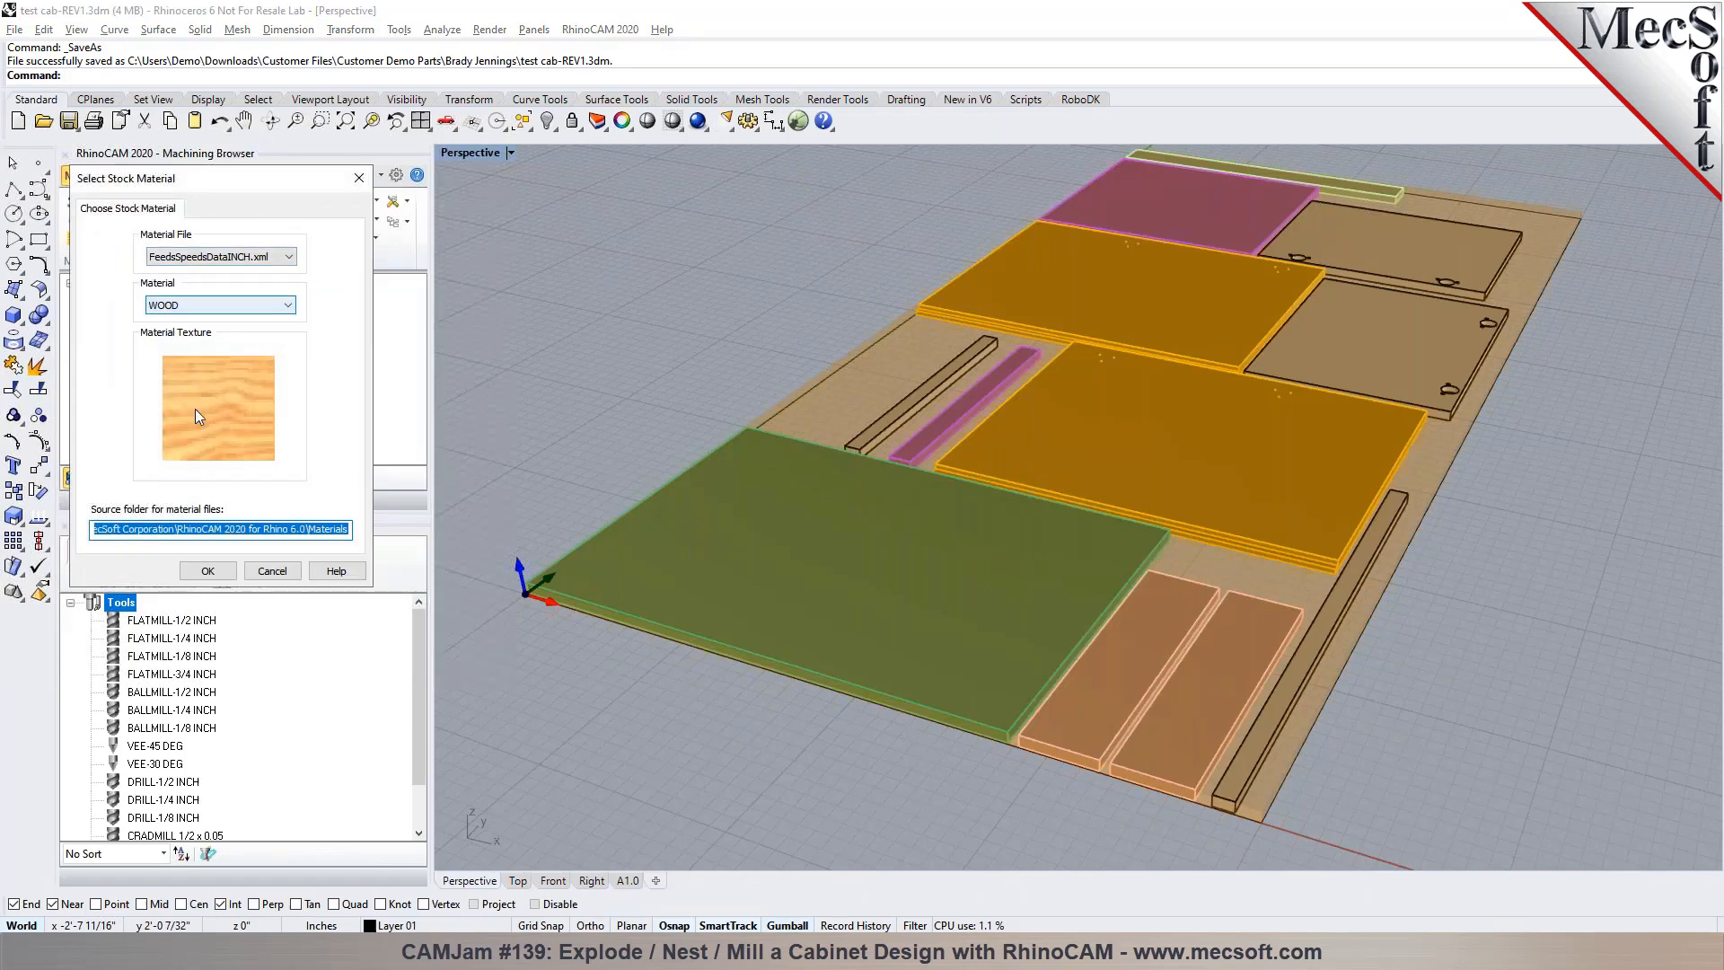
left_click(206, 572)
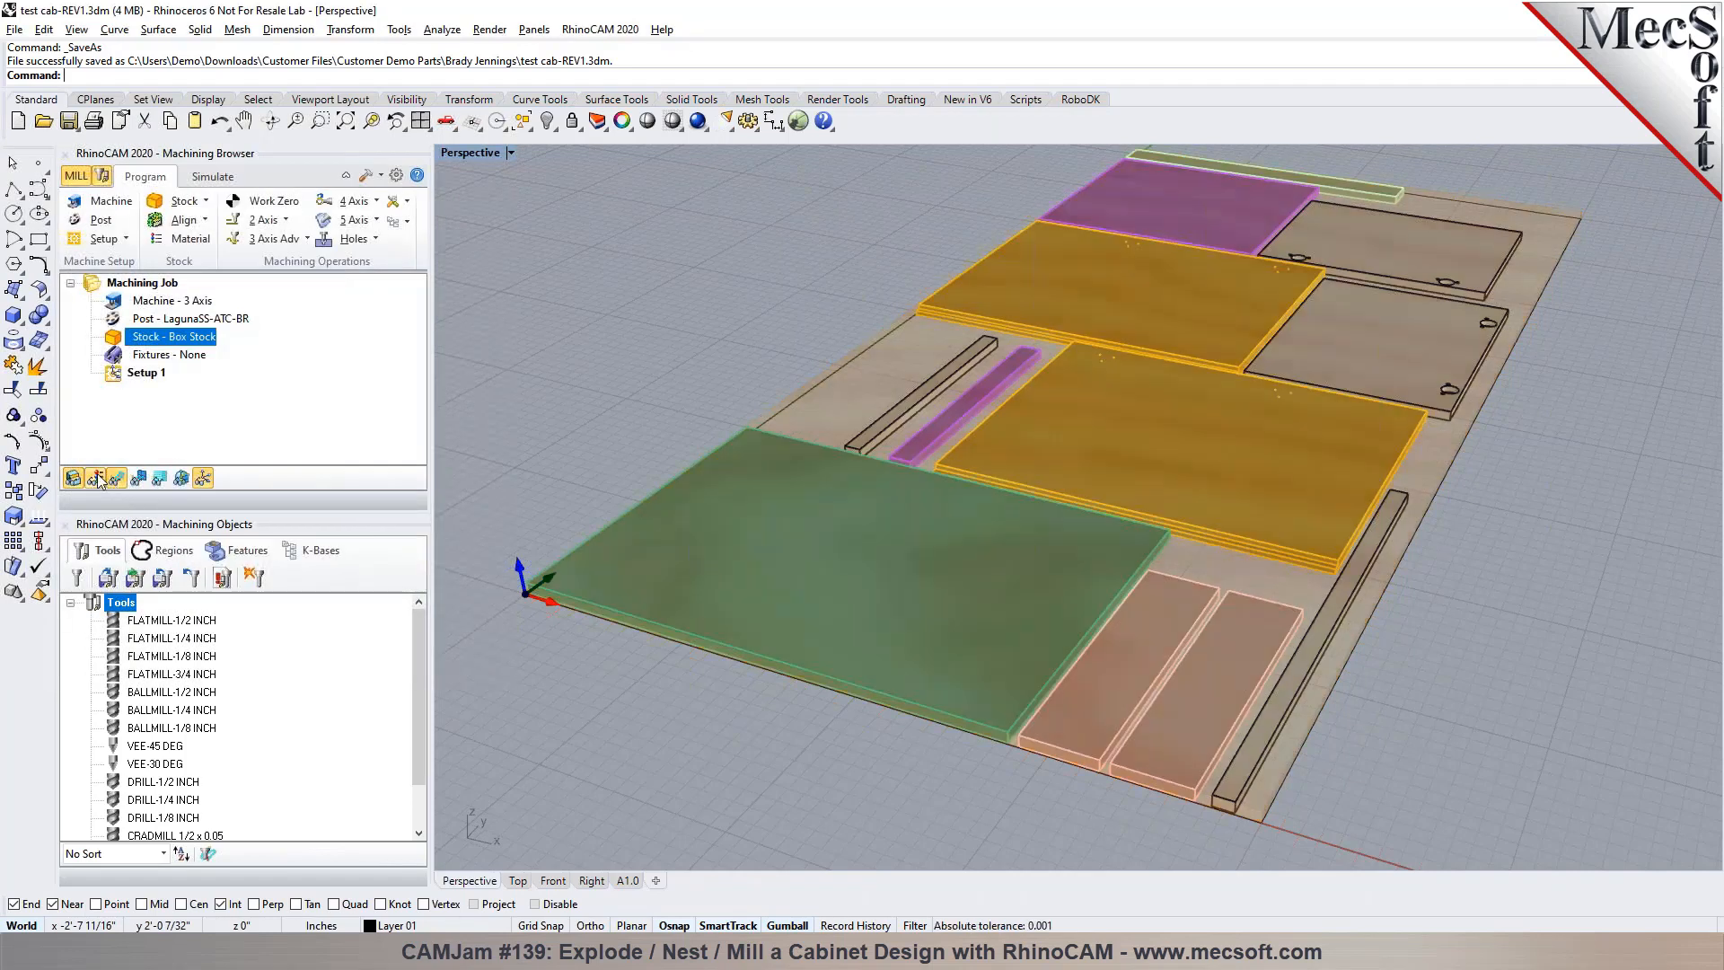
left_click(213, 177)
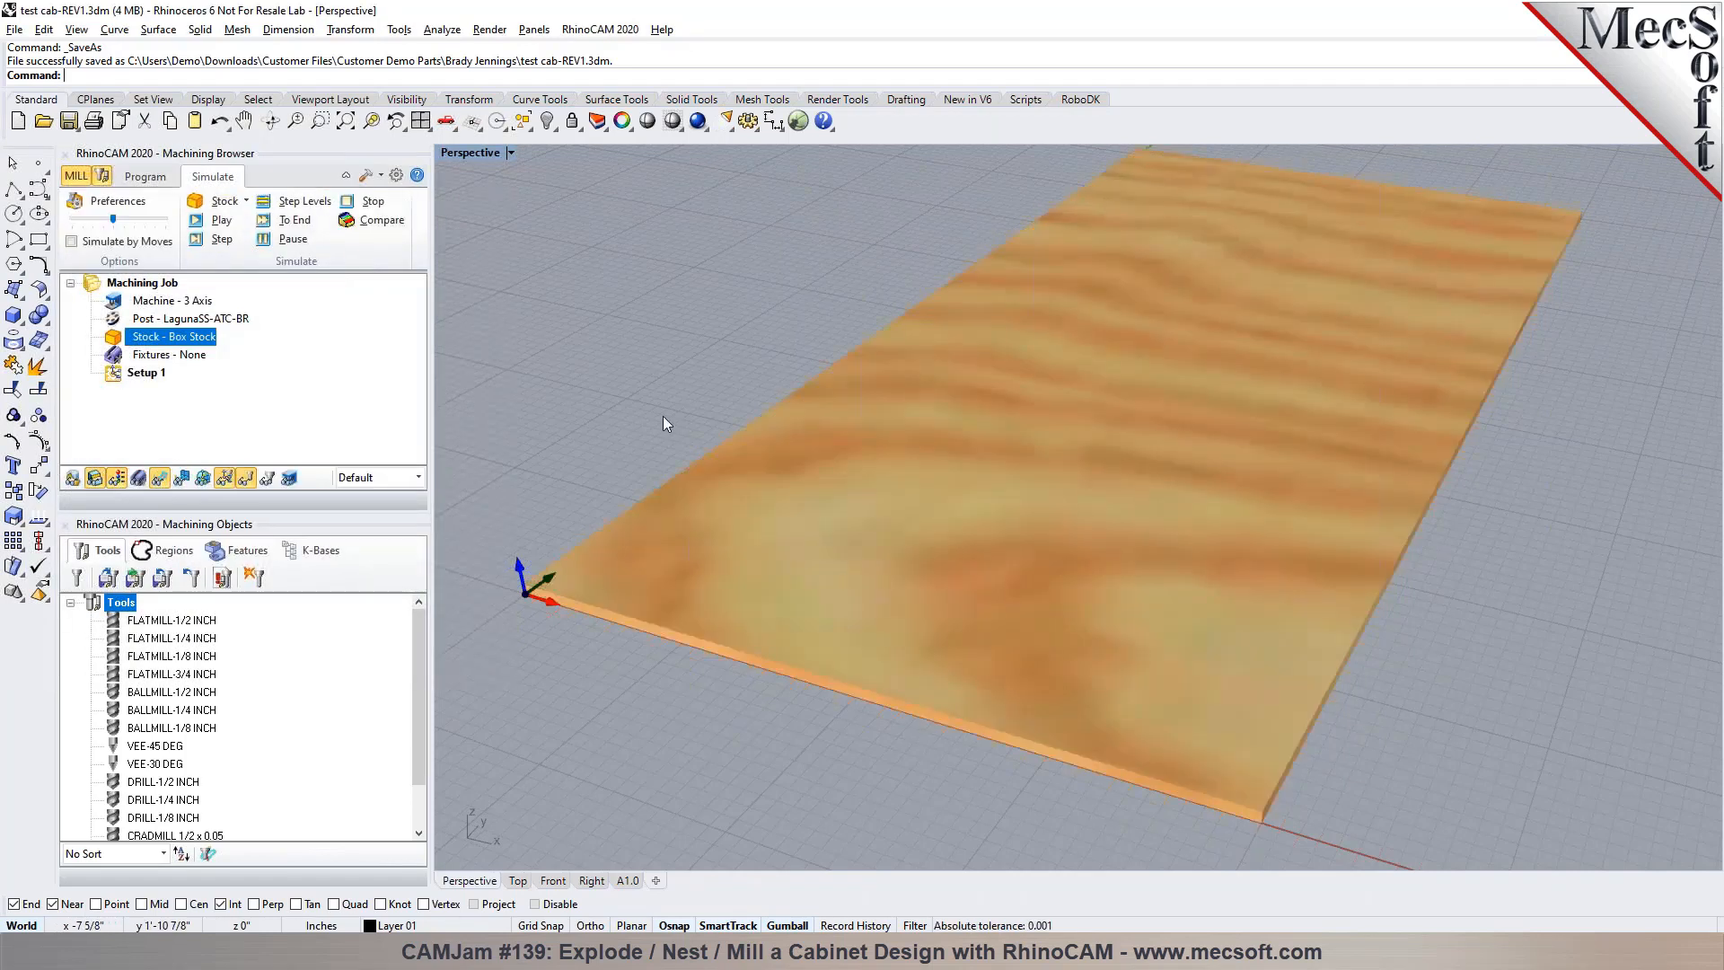
right_click_drag(831, 621, 808, 575)
left_click(118, 482)
left_click(119, 482)
left_click(118, 482)
left_click(160, 183)
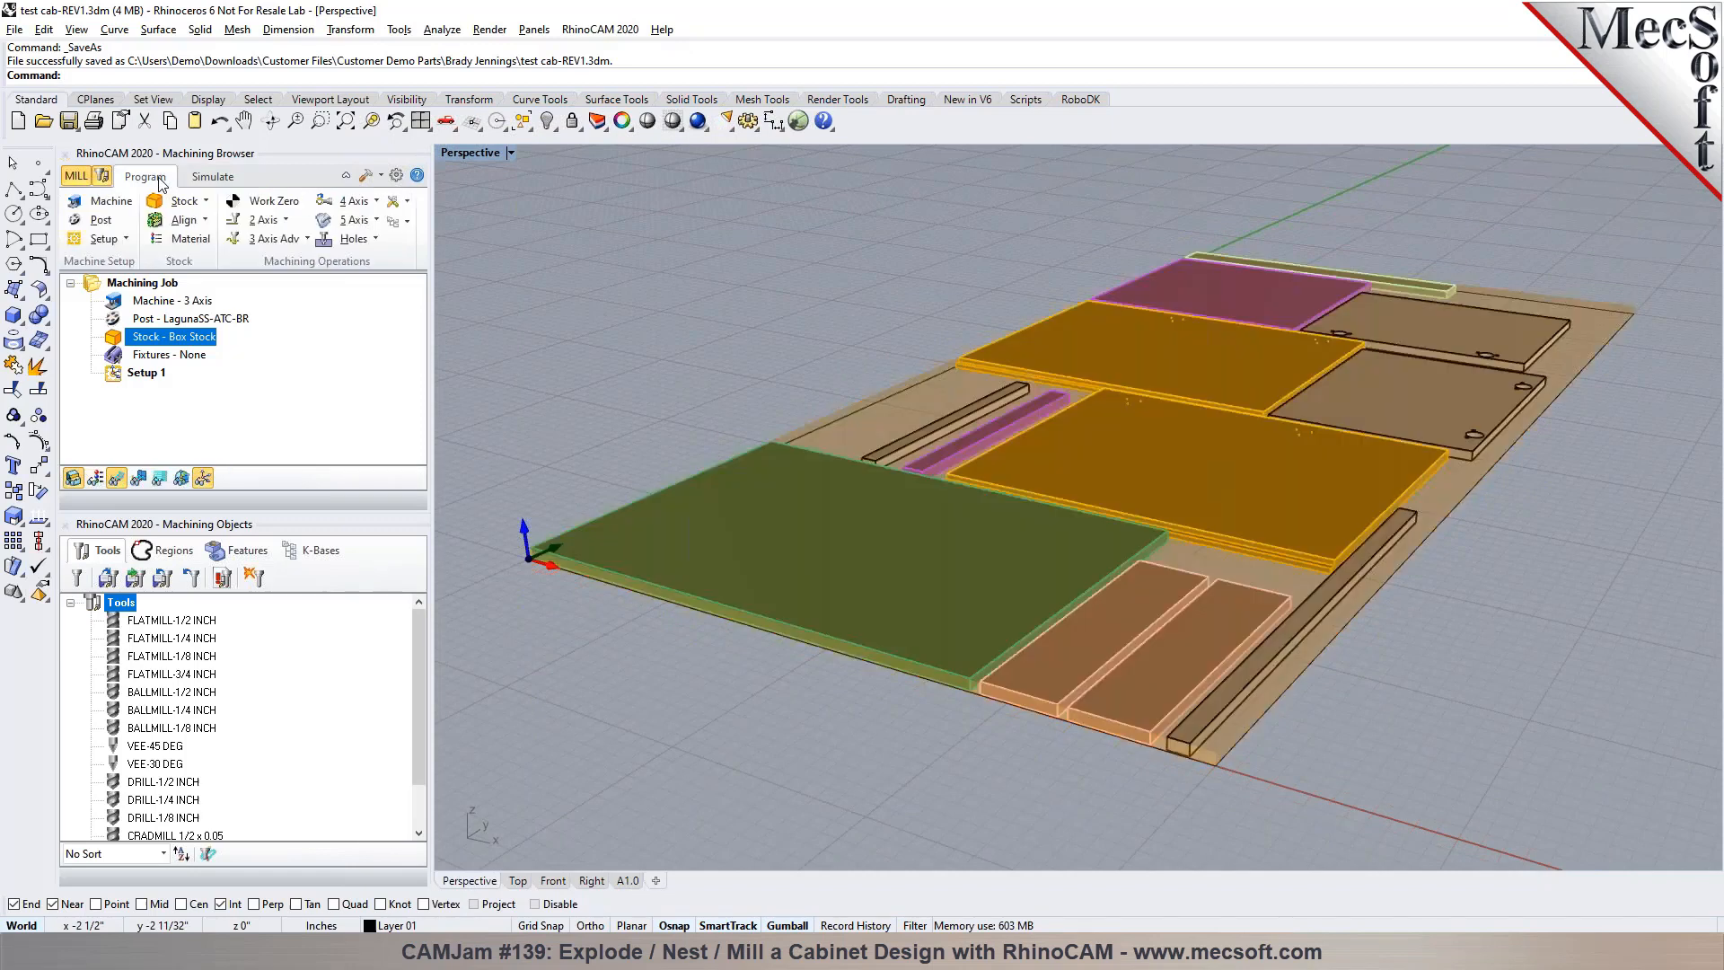
Examine the hinge cup holes and their small side holes on the two door panels up close
scroll(759, 488, "up", 3)
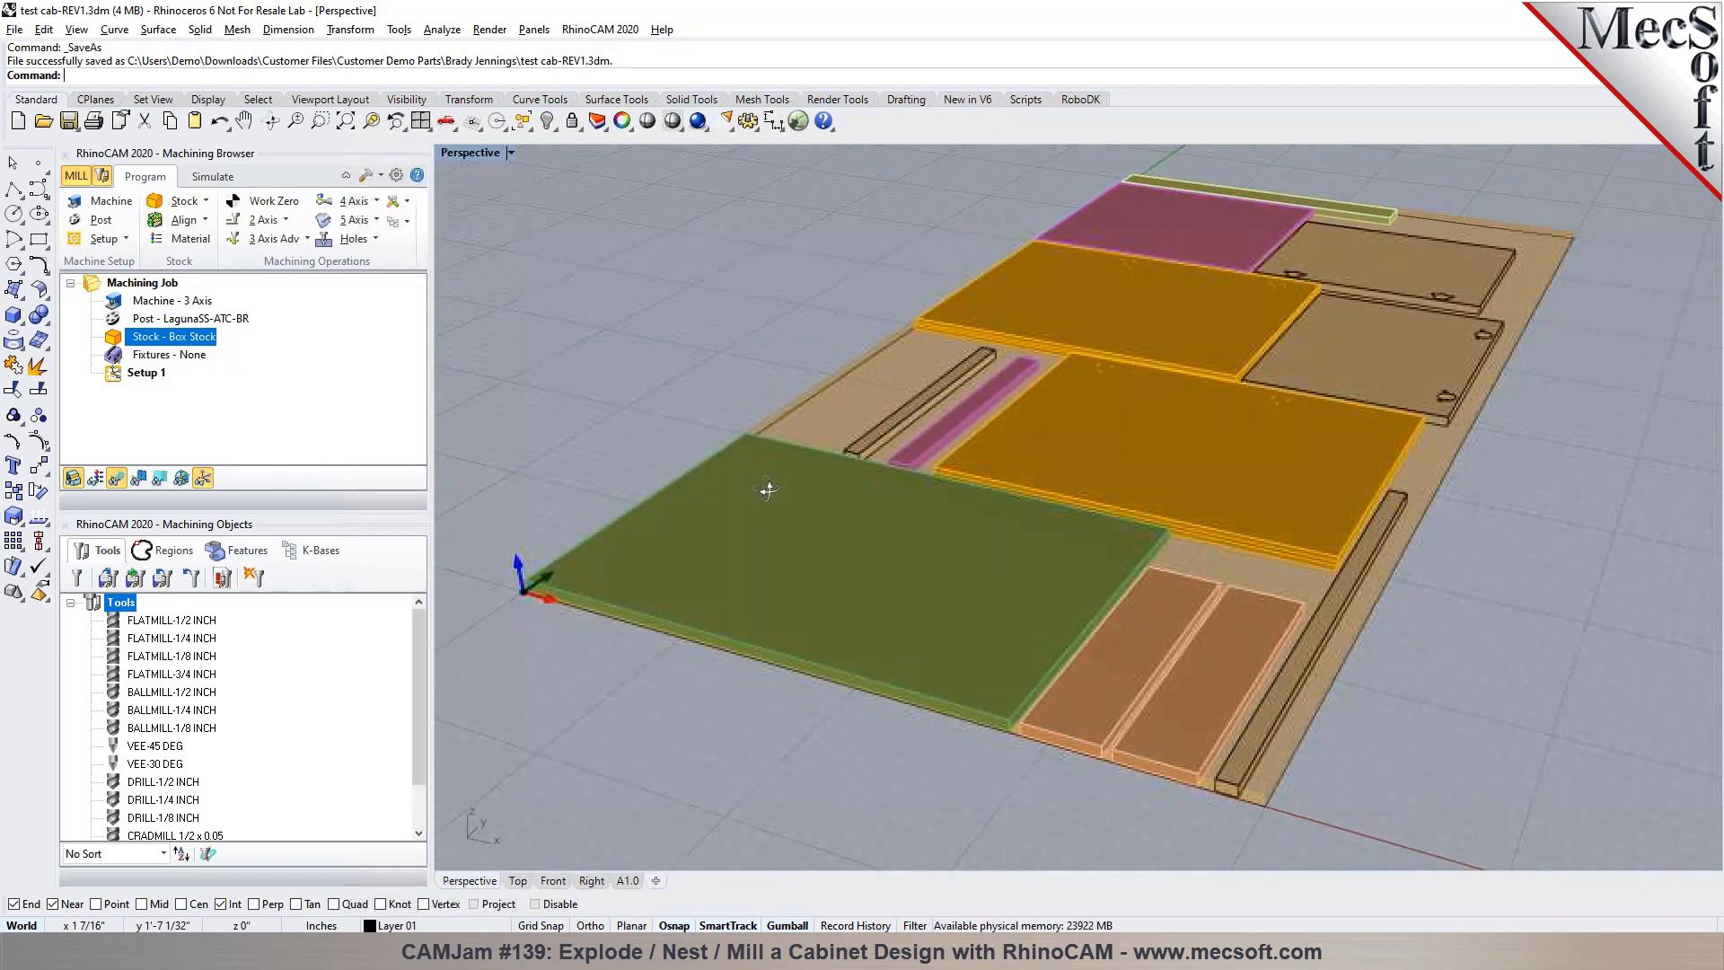
scroll(768, 489, "up", 1)
scroll(1467, 384, "up", 8)
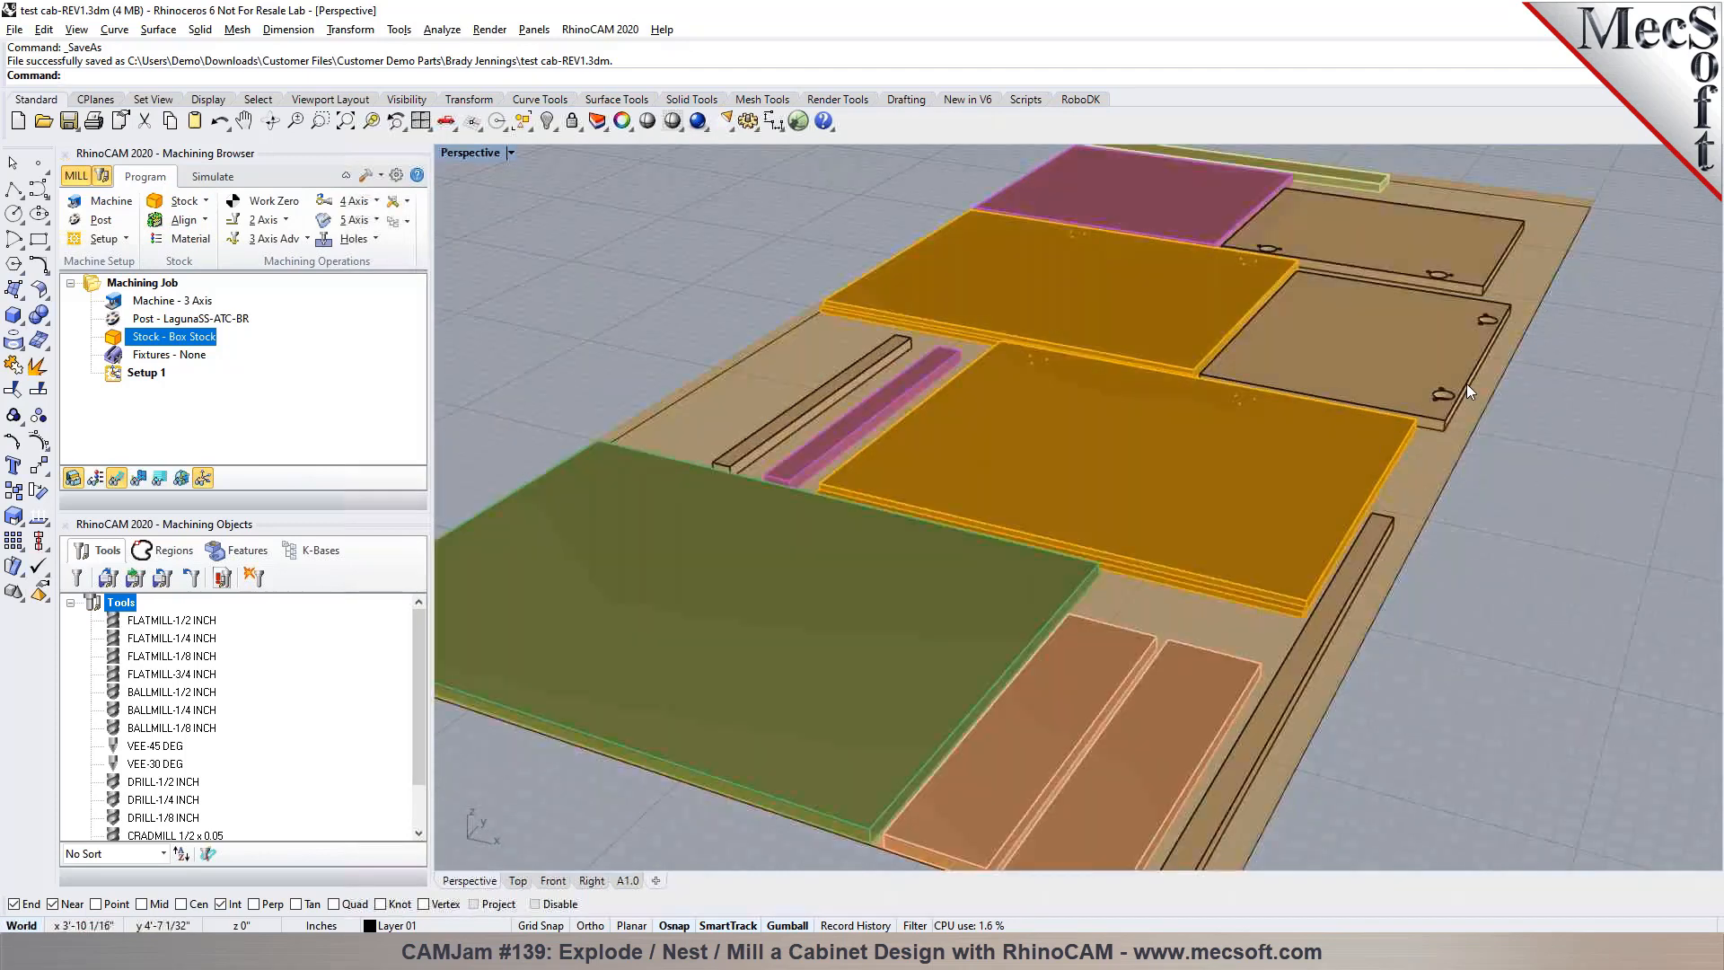
scroll(1456, 389, "up", 5)
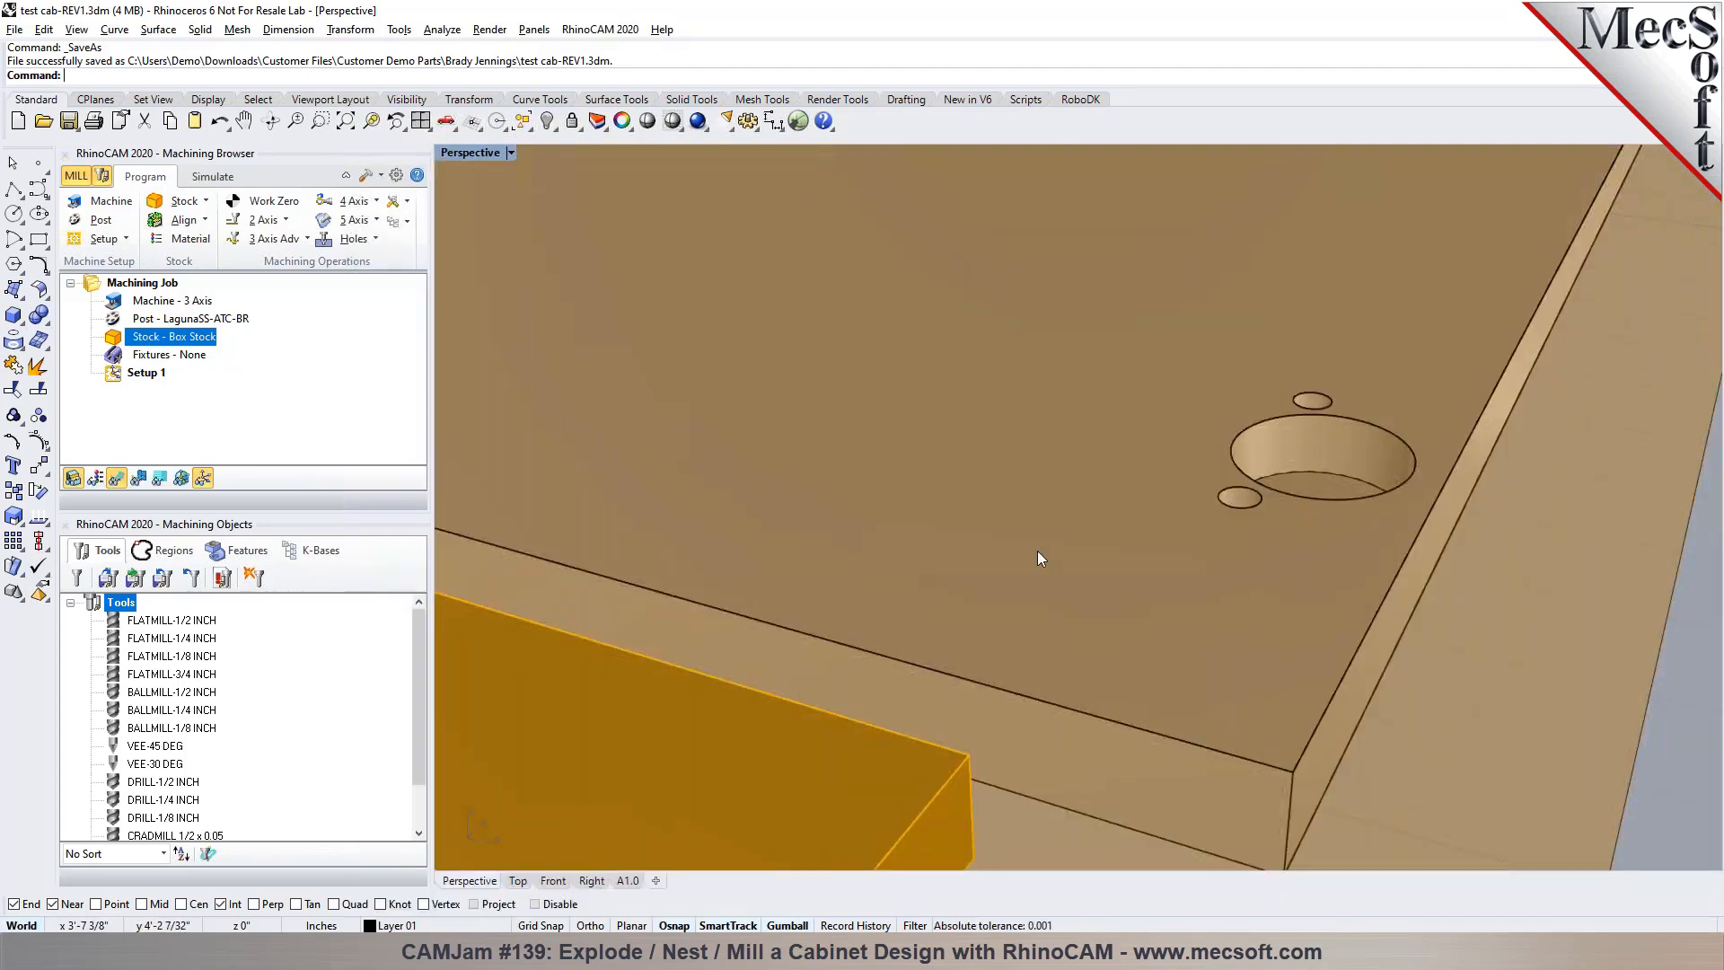
scroll(1040, 538, "down", 12)
scroll(1097, 597, "up", 5)
scroll(1077, 593, "up", 6)
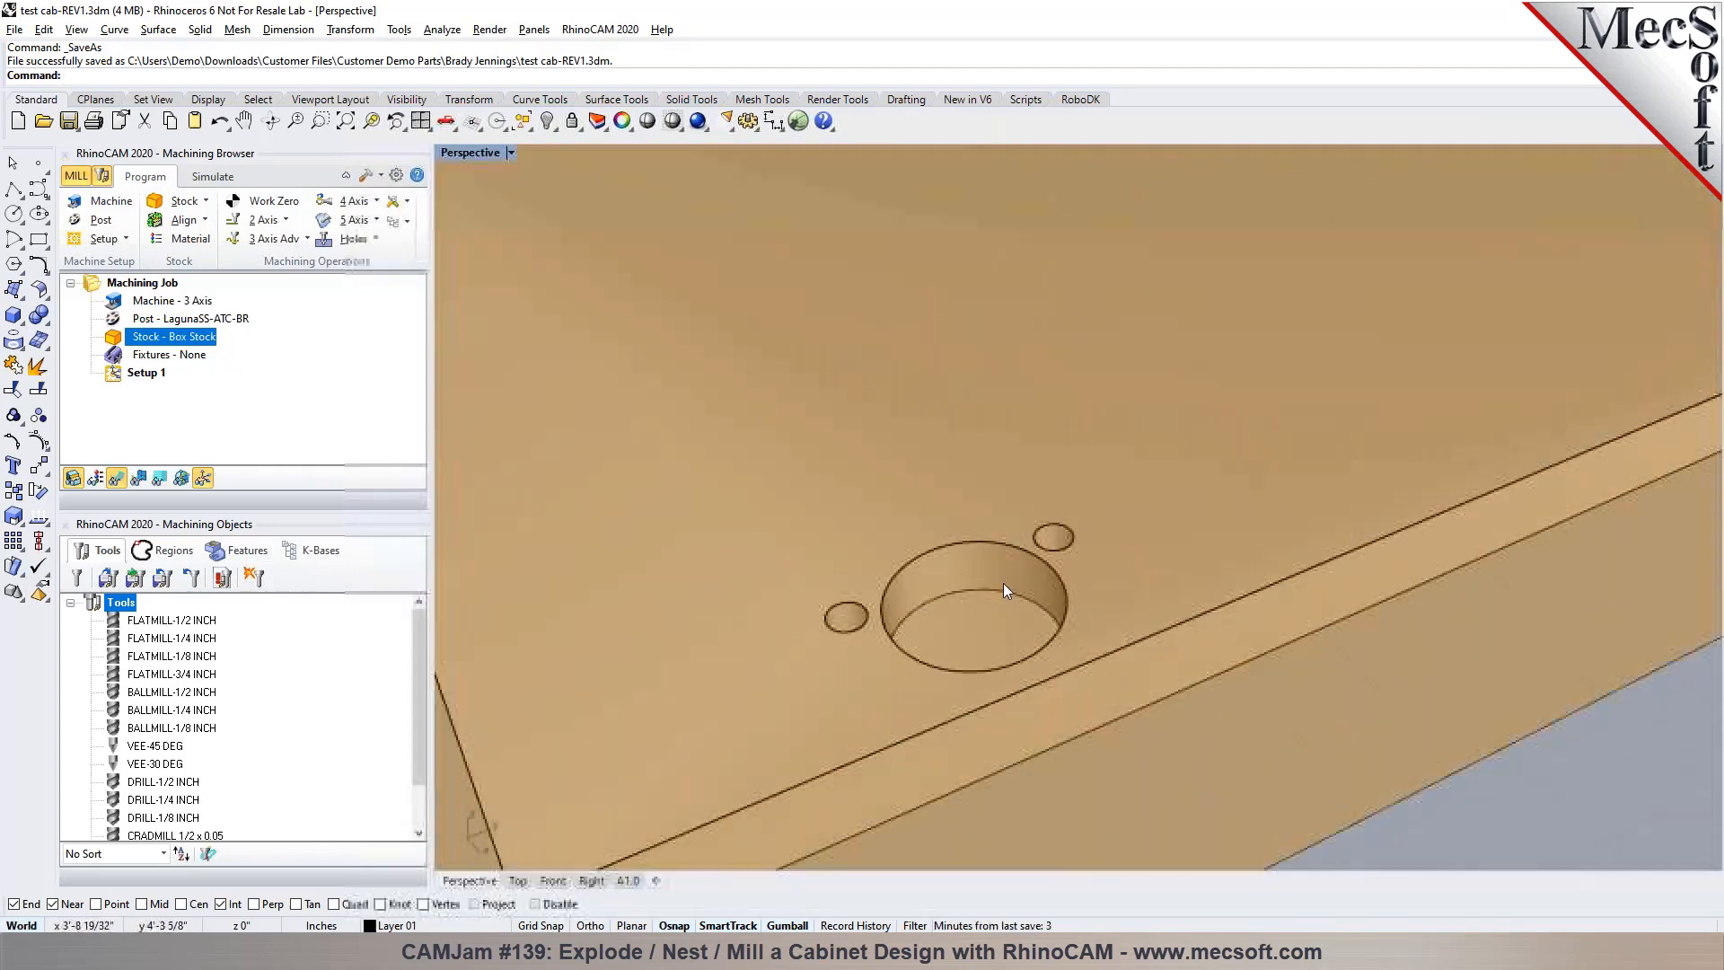
scroll(1017, 555, "down", 10)
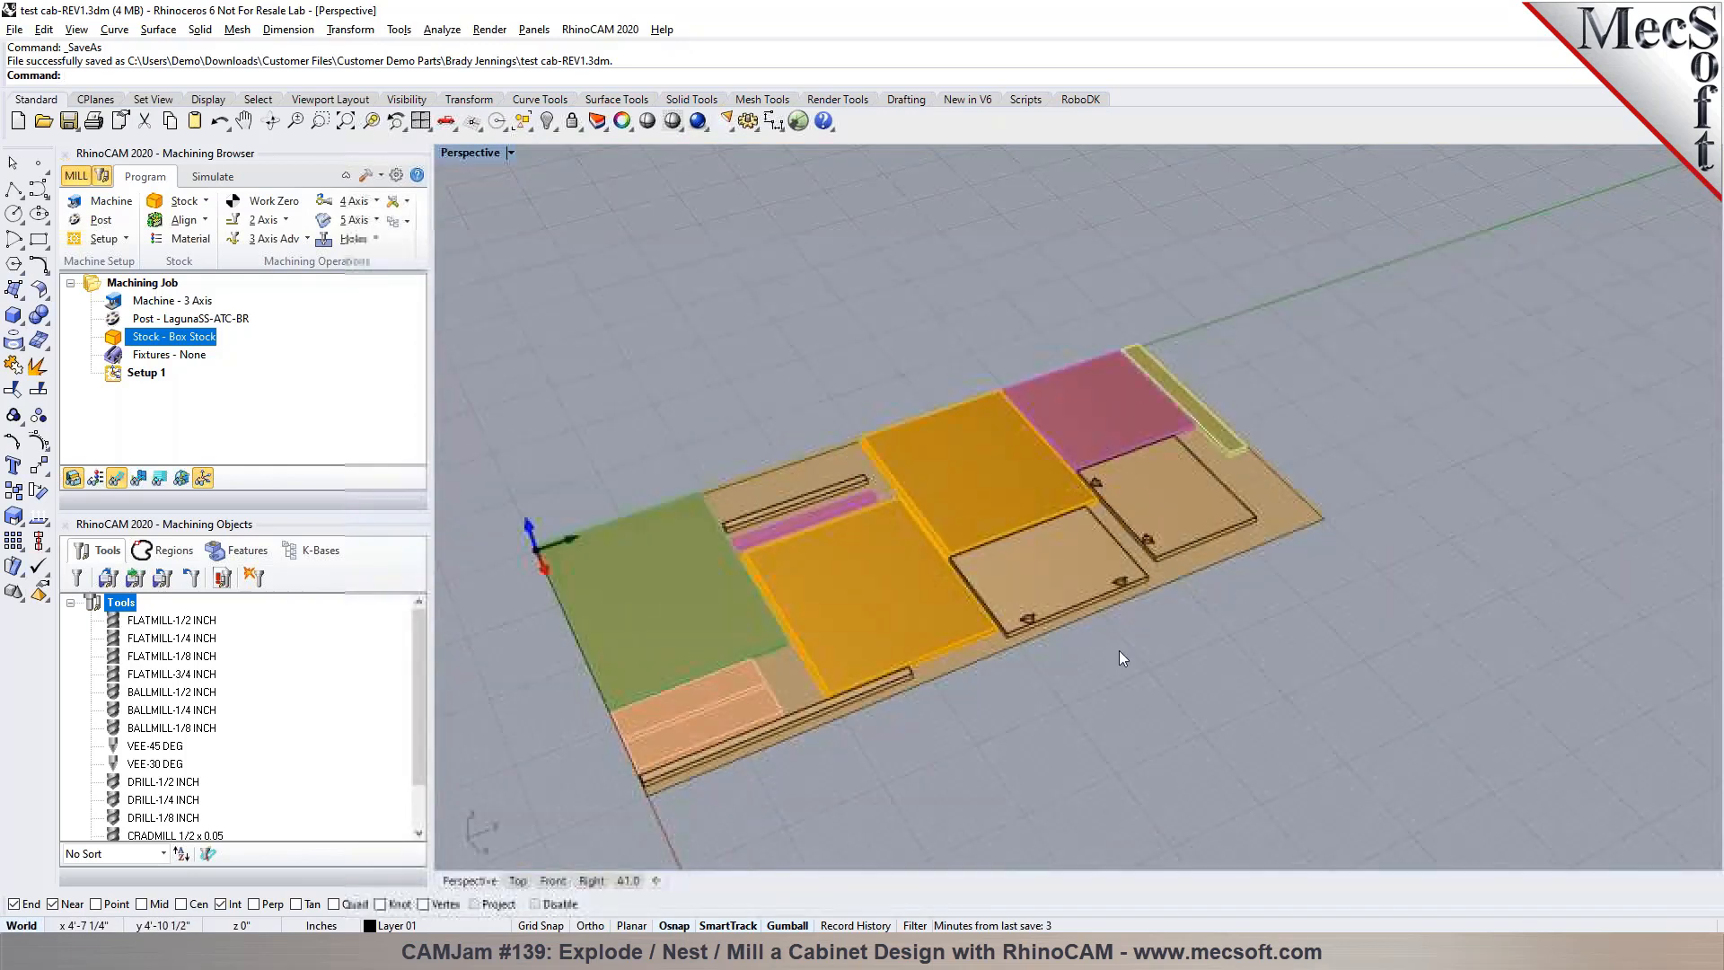
scroll(1049, 641, "up", 2)
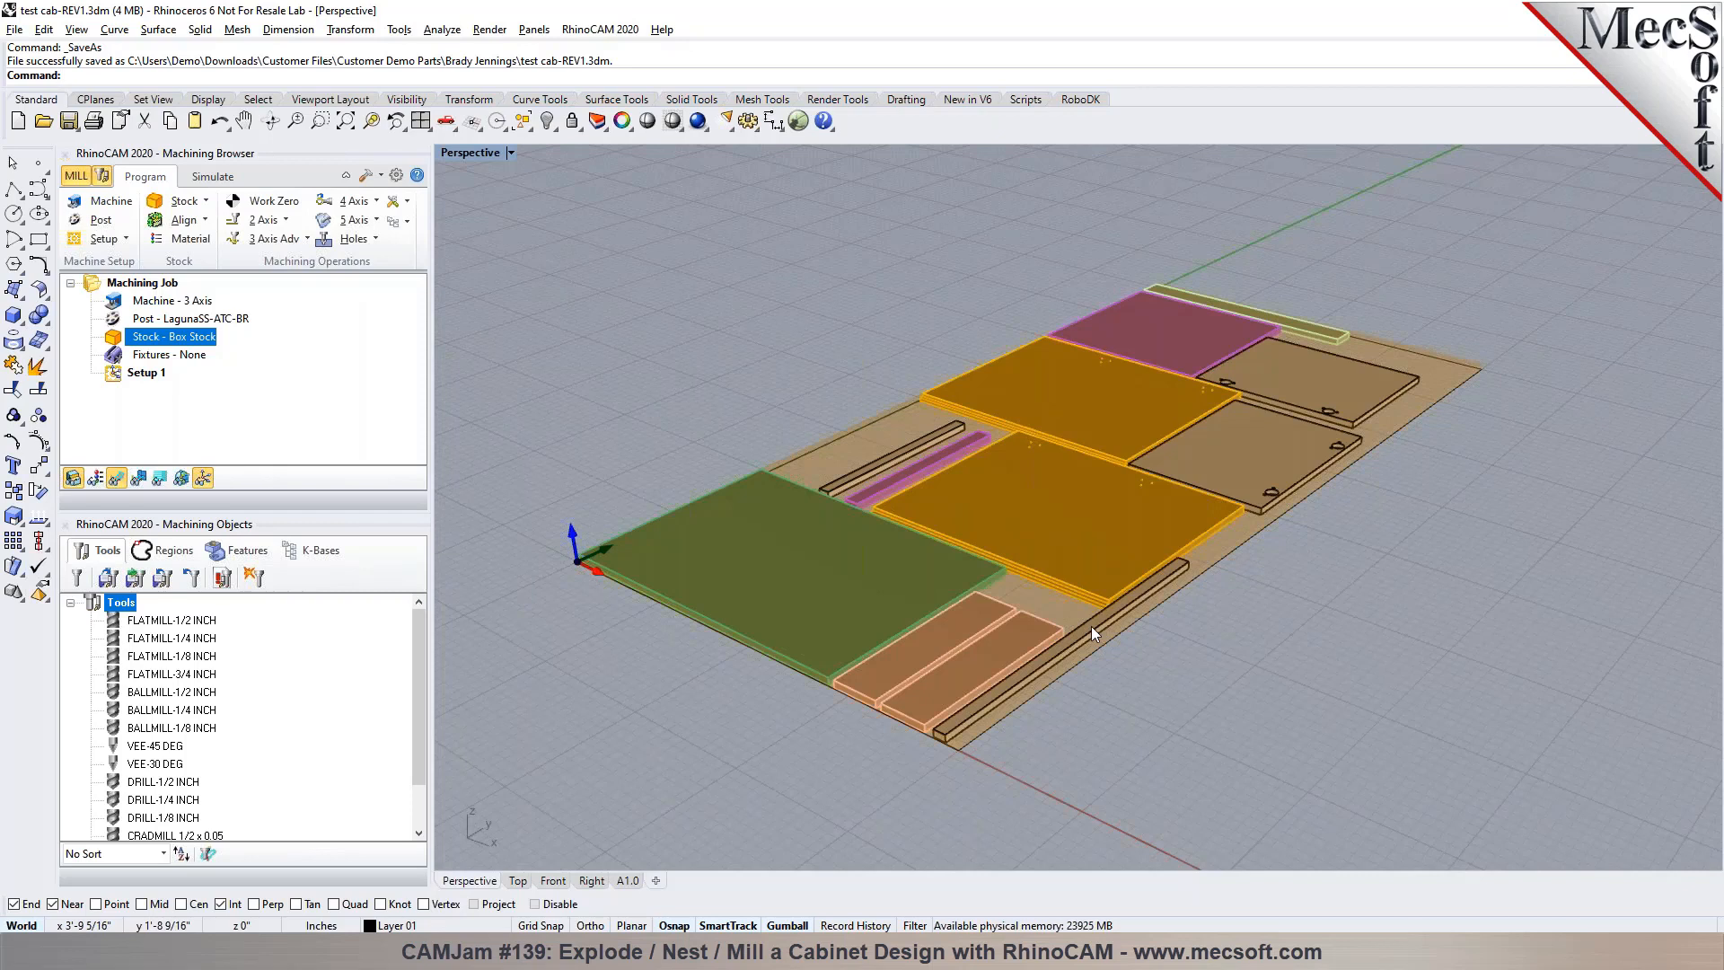
Detect machinable features on all of the nested cabinet parts on the sheet
left_click(244, 552)
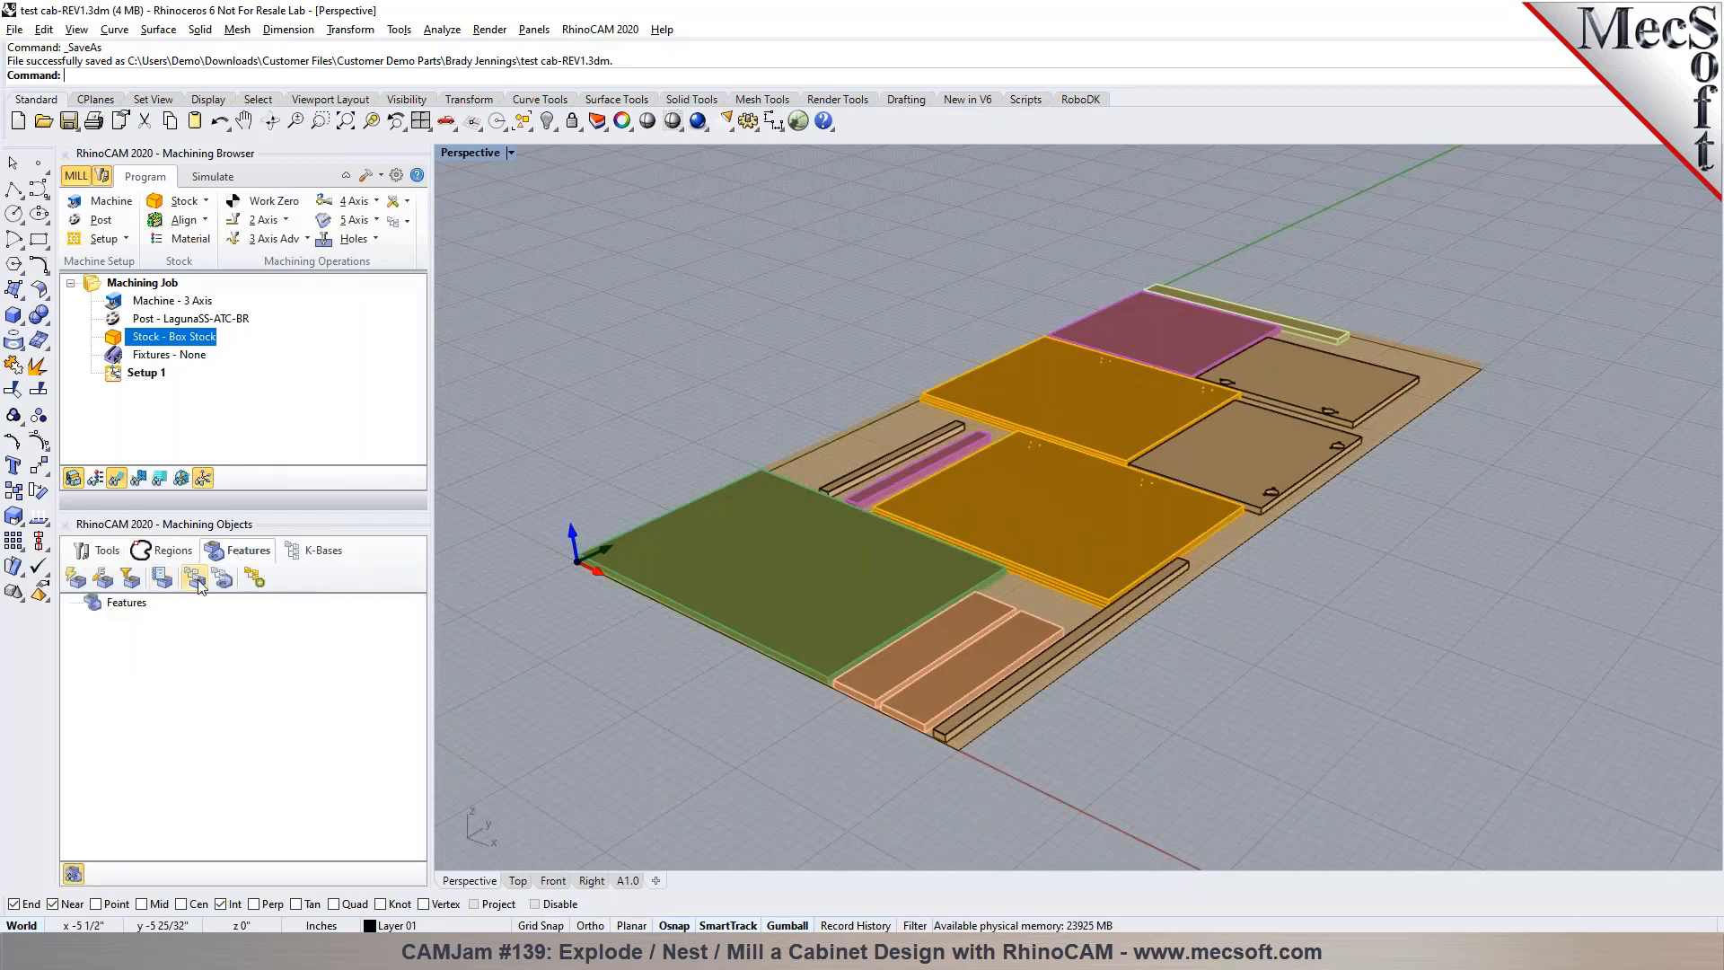
left_click(76, 578)
left_click(774, 572)
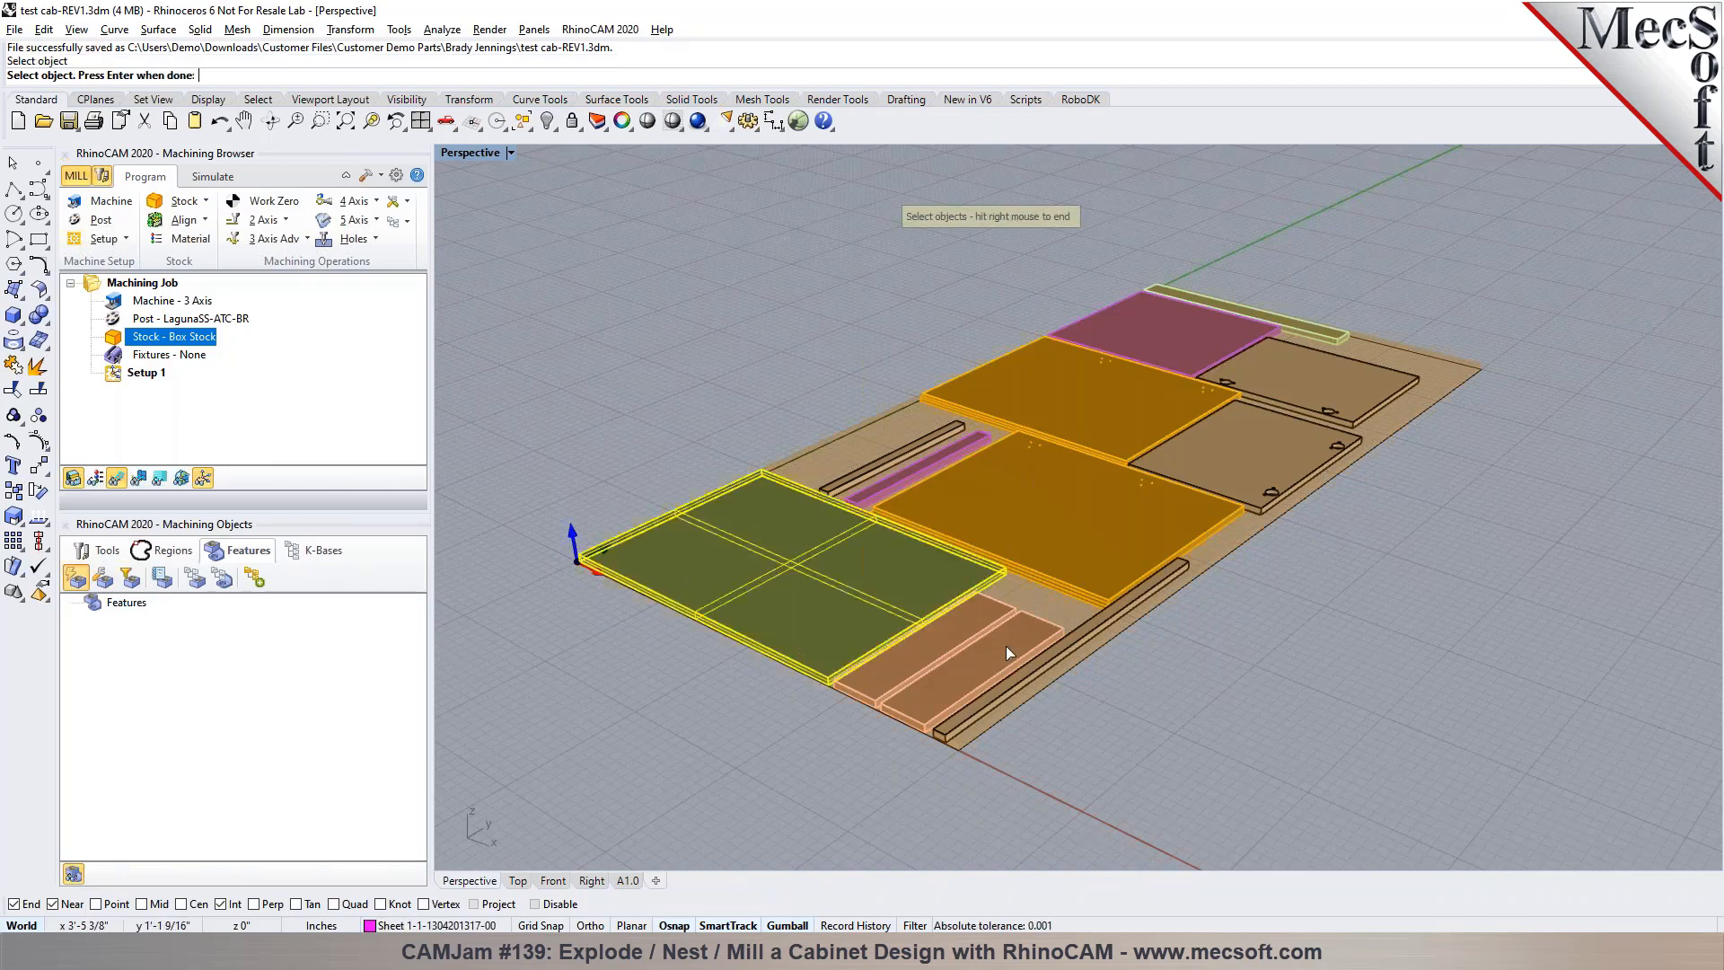
scroll(1006, 644, "up", 4)
left_click(916, 607)
left_click(972, 645)
left_click(1083, 677)
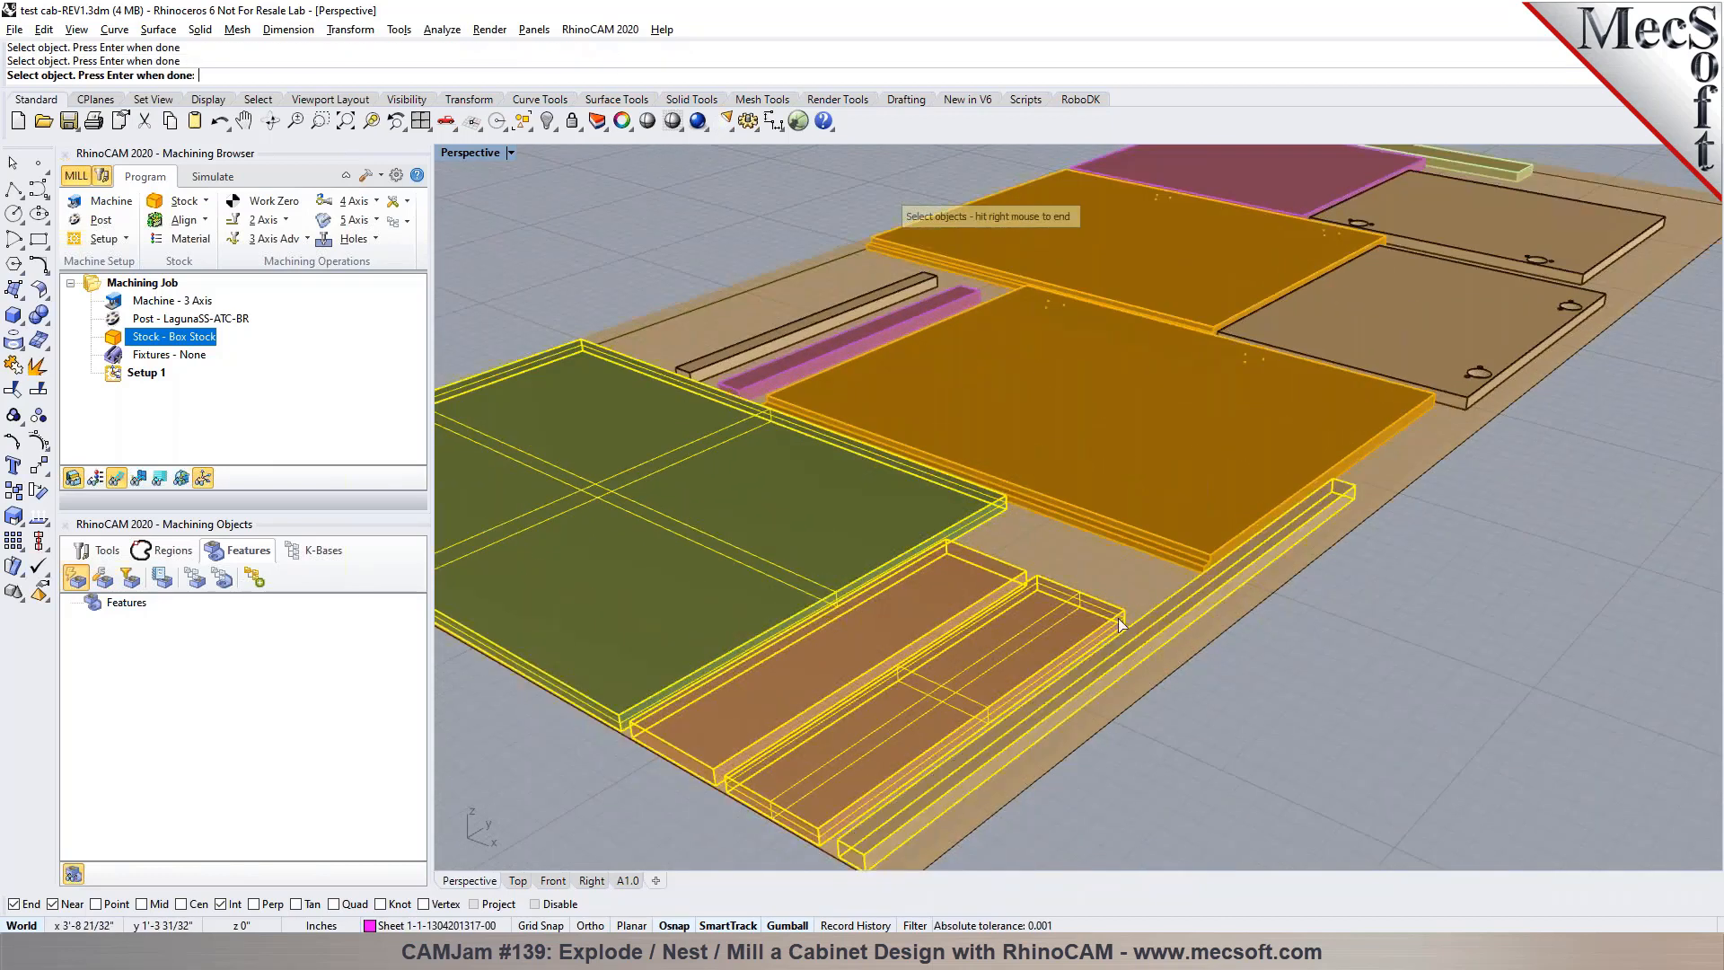
left_click(1163, 492)
left_click(801, 364)
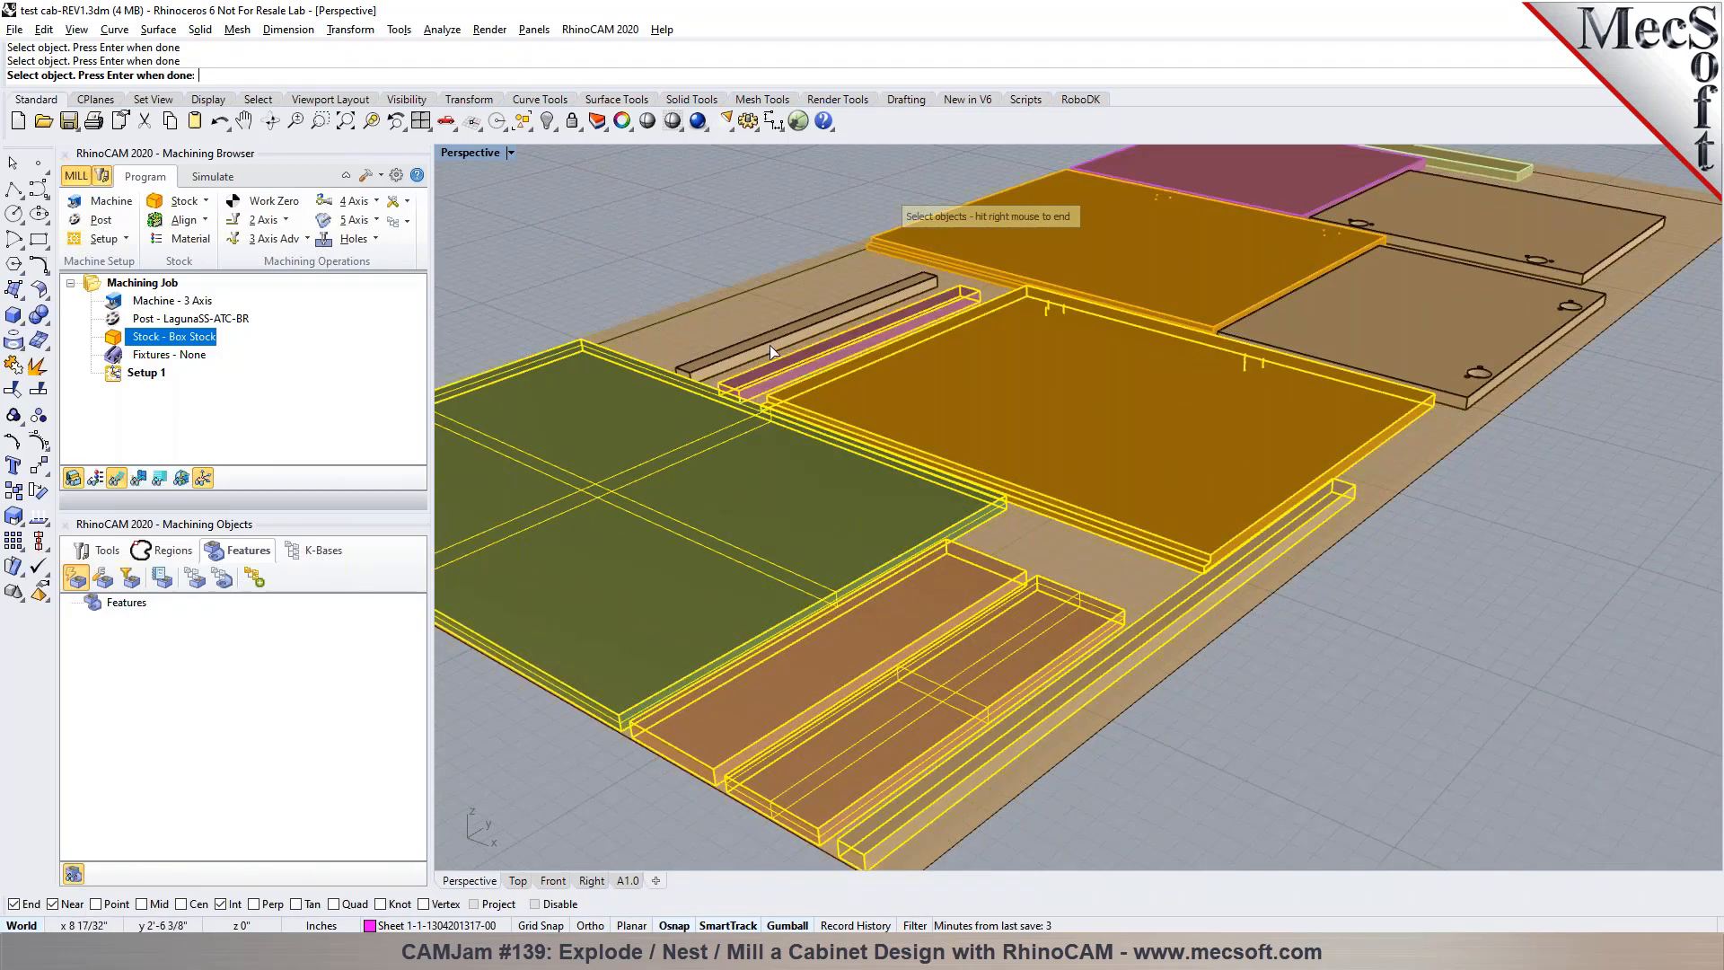
left_click(849, 315)
left_click(1176, 295)
left_click(1365, 325)
left_click(1546, 232)
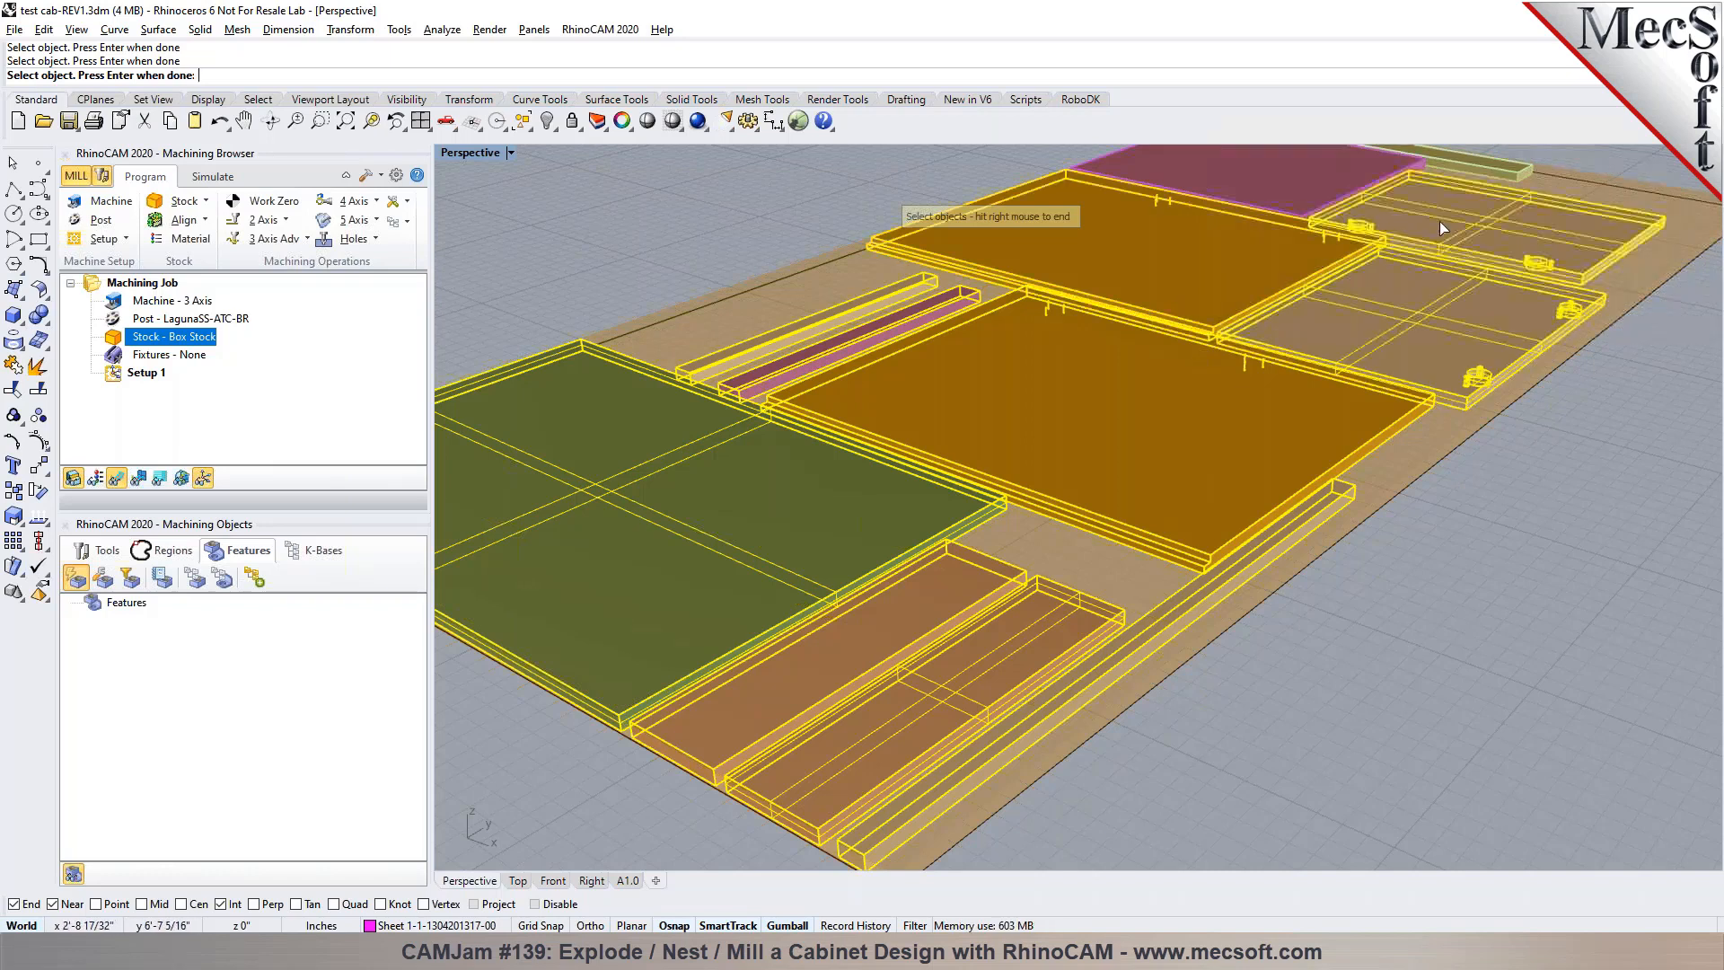
left_click(1284, 185)
scroll(1194, 428, "down", 2)
scroll(1193, 427, "up", 2)
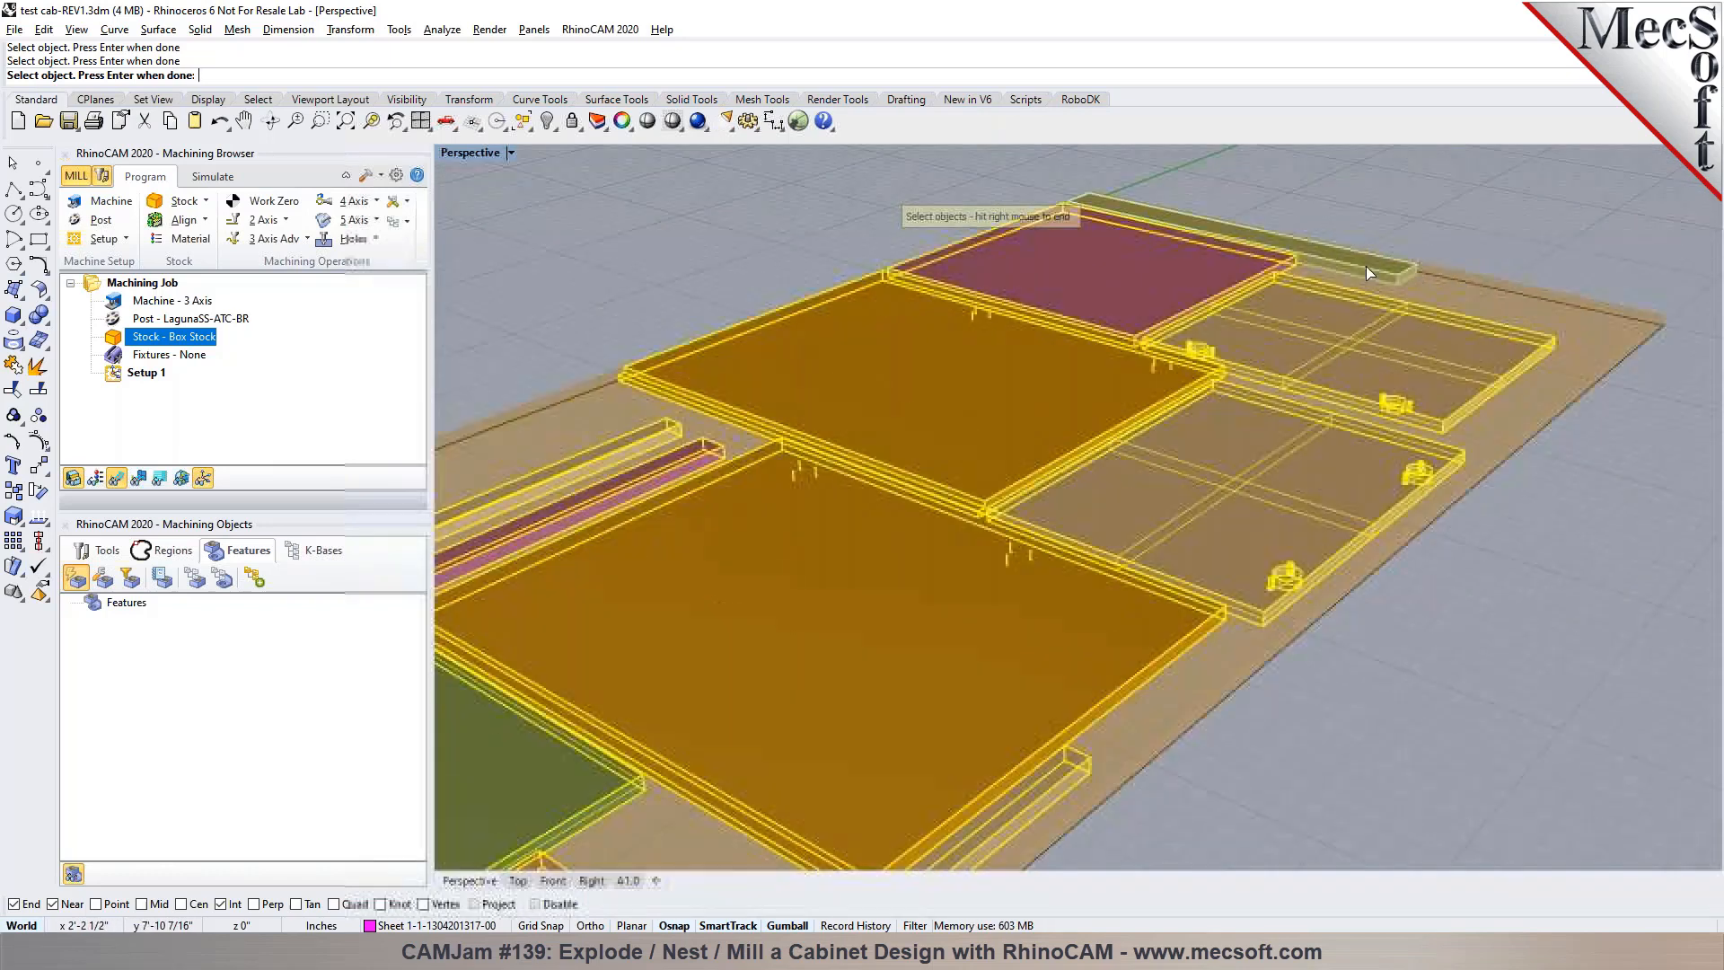
right_click(1416, 232)
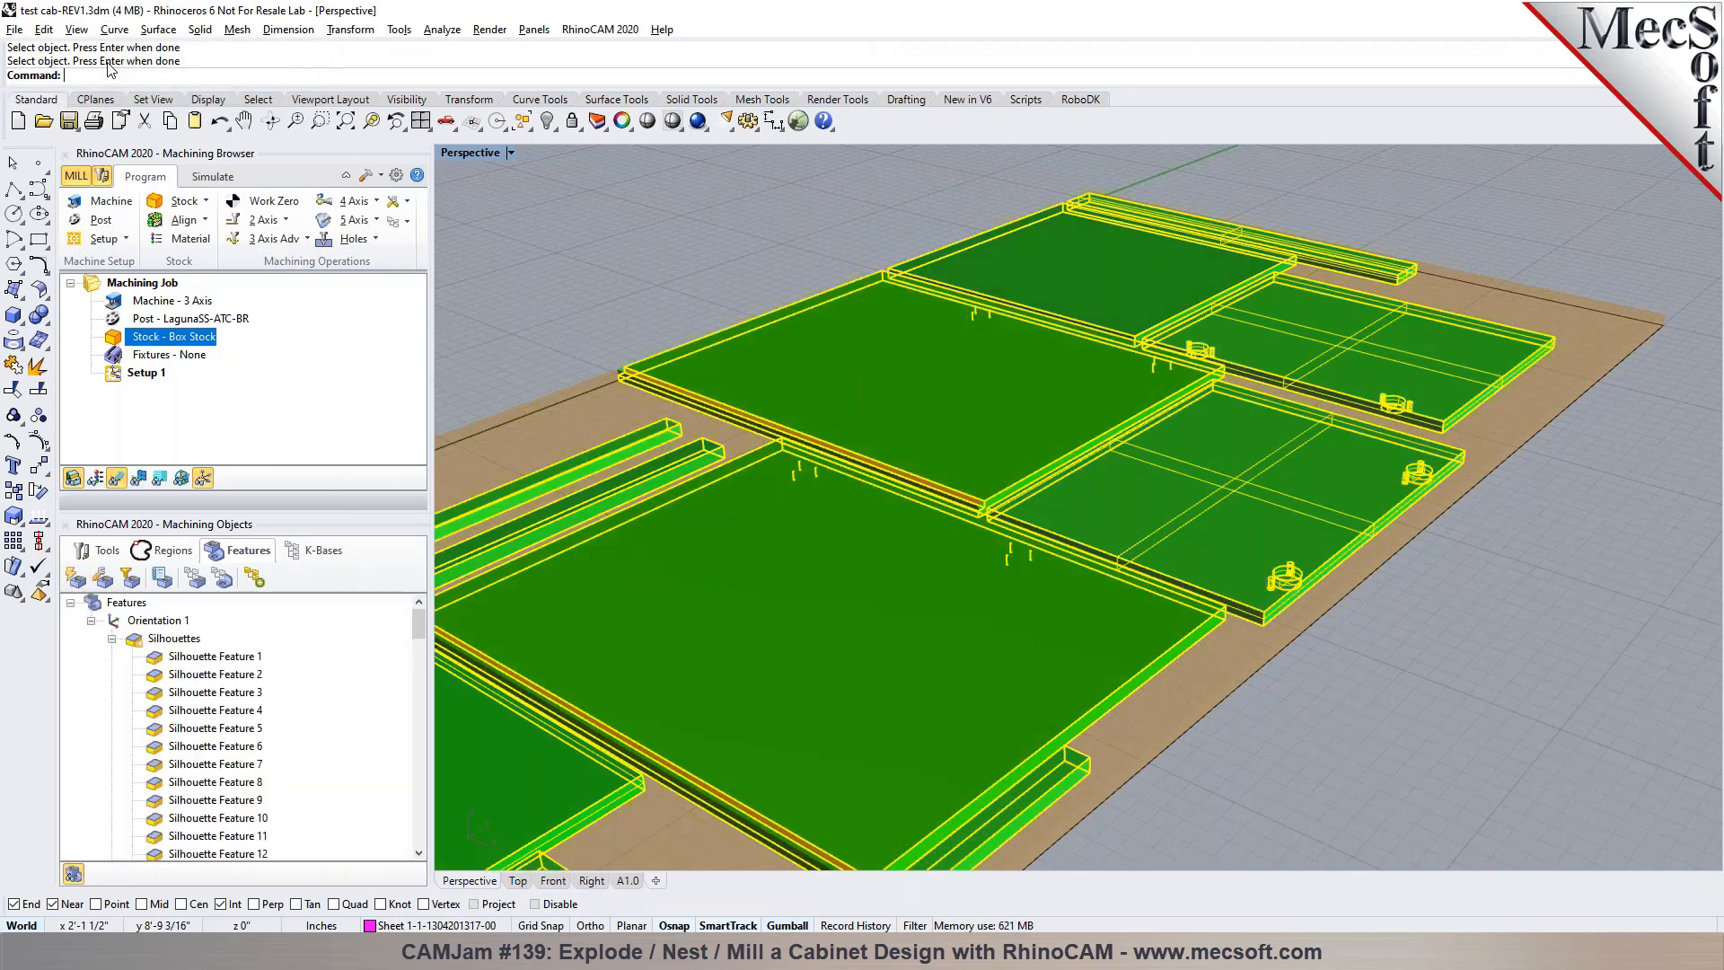
Review the detected silhouette and planar face features on the nested parts and collapse both groups
scroll(1108, 334, "down", 5)
left_click(185, 657)
left_click(641, 767)
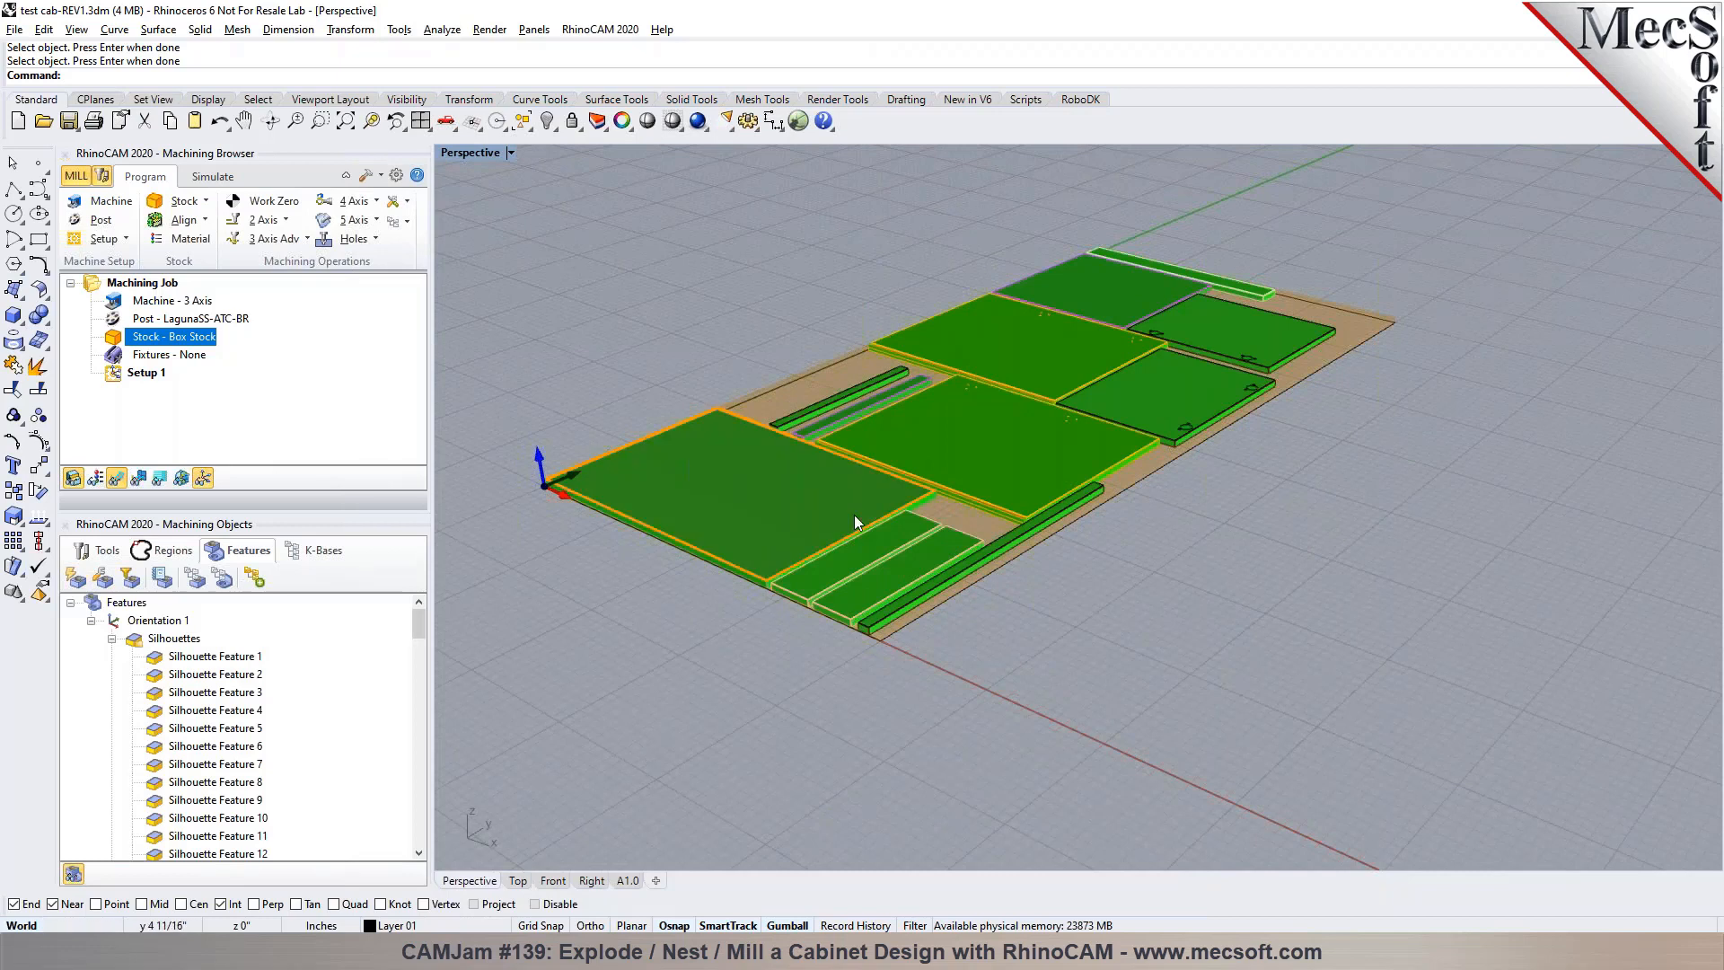
scroll(1045, 526, "up", 5)
scroll(1052, 523, "down", 5)
left_click(112, 638)
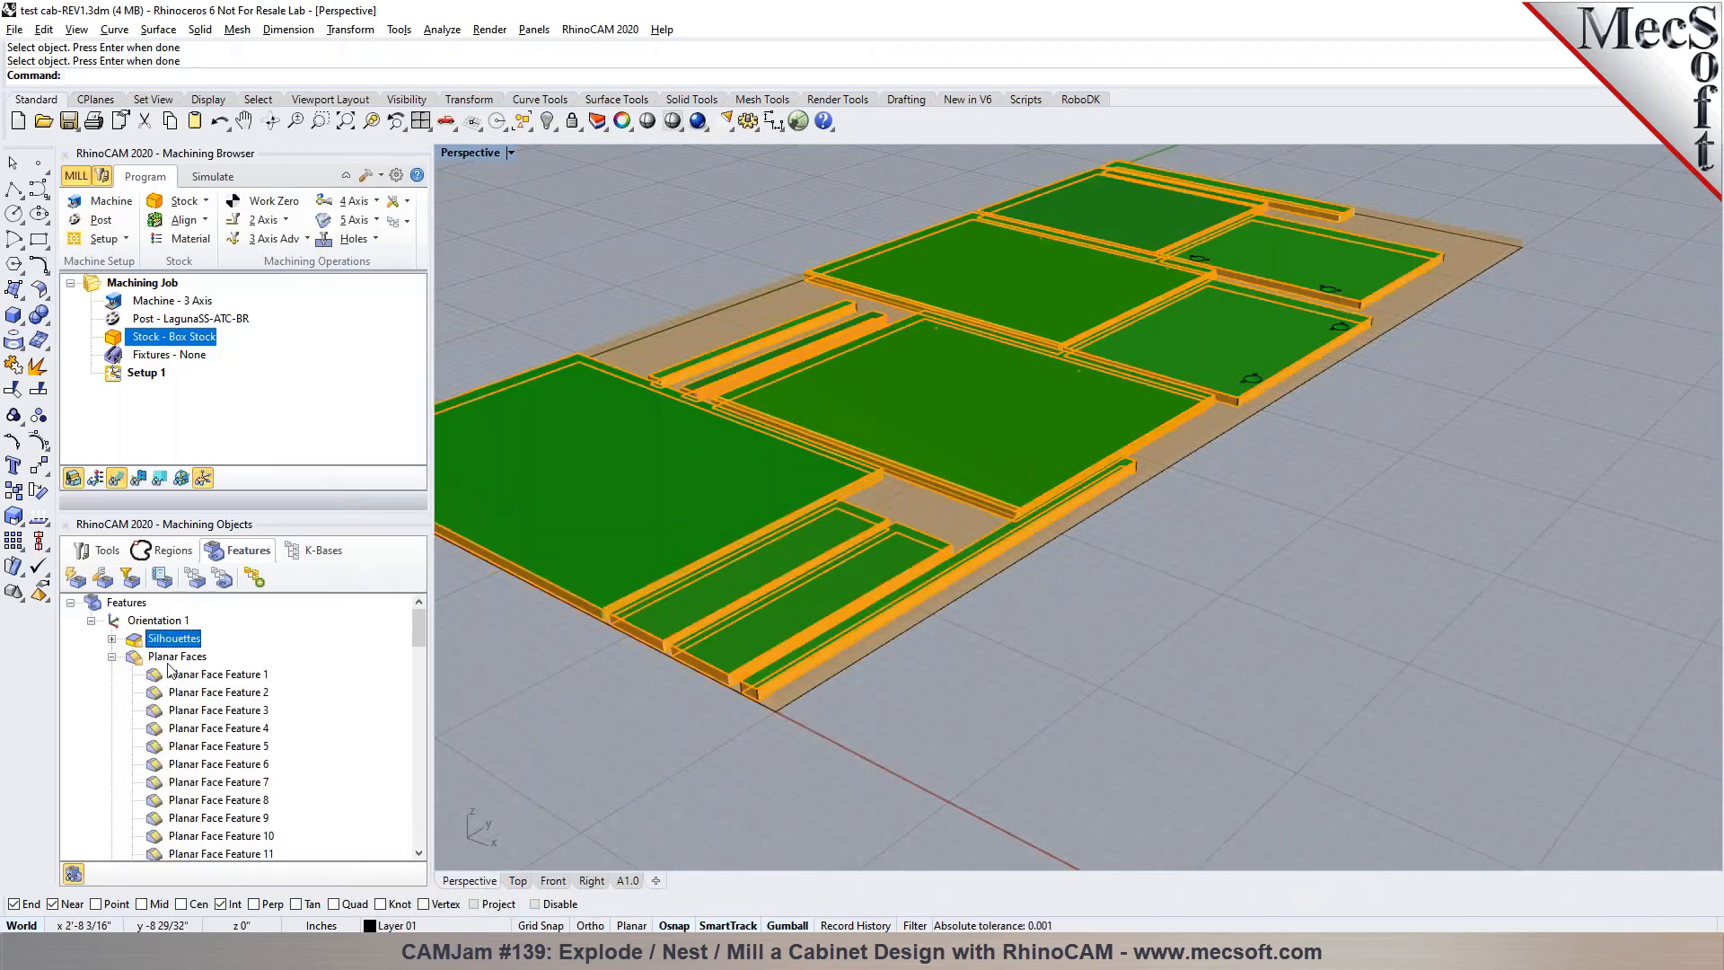
left_click(176, 656)
left_click(111, 657)
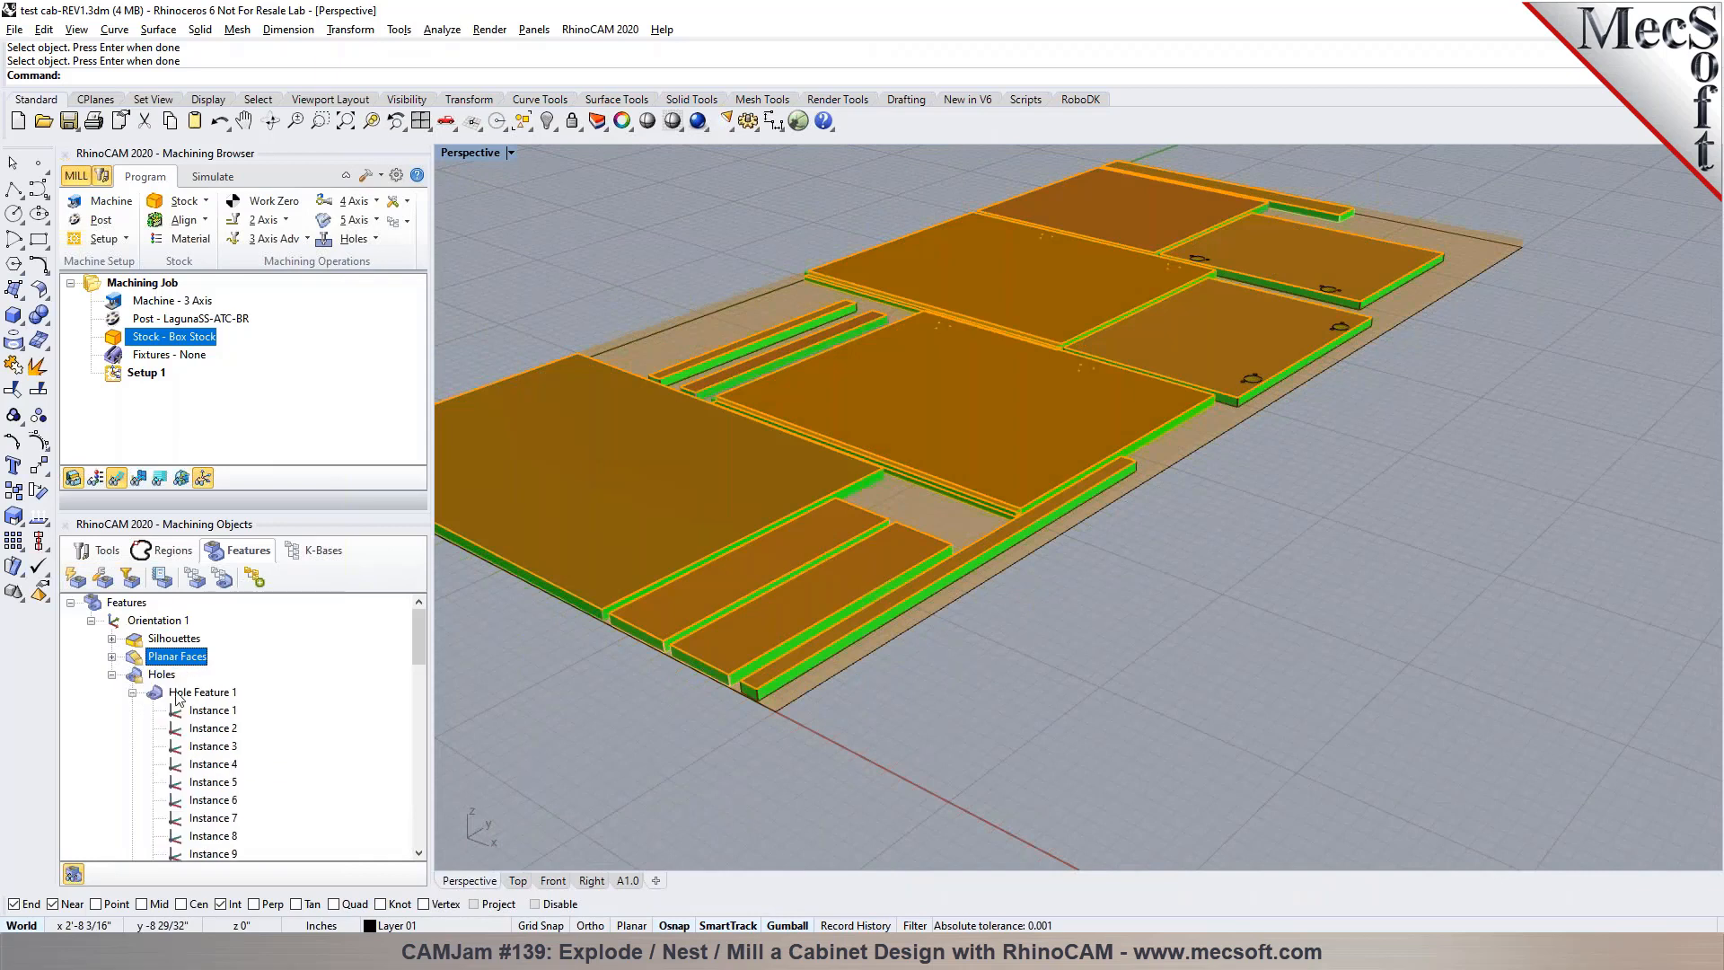
Review Hole Feature 1, Hole Feature 2 and the whole Holes group on the parts, collapsing the instance lists
left_click(173, 696)
left_click(132, 692)
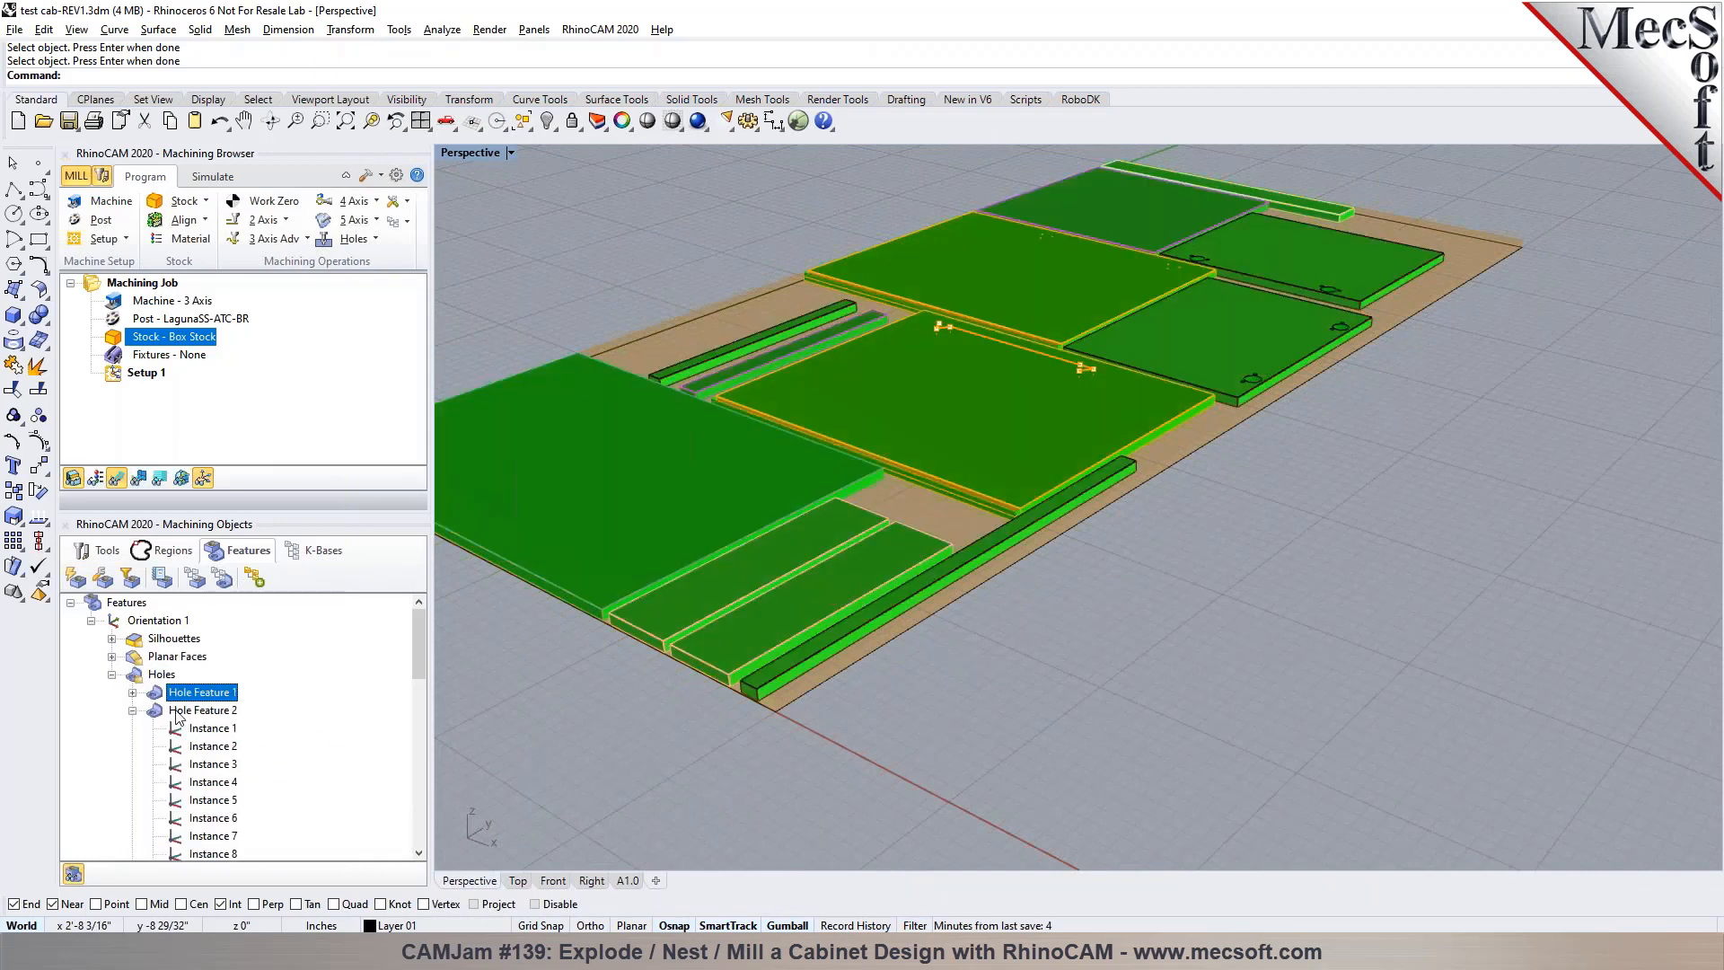
left_click(180, 711)
left_click(132, 710)
left_click(132, 728)
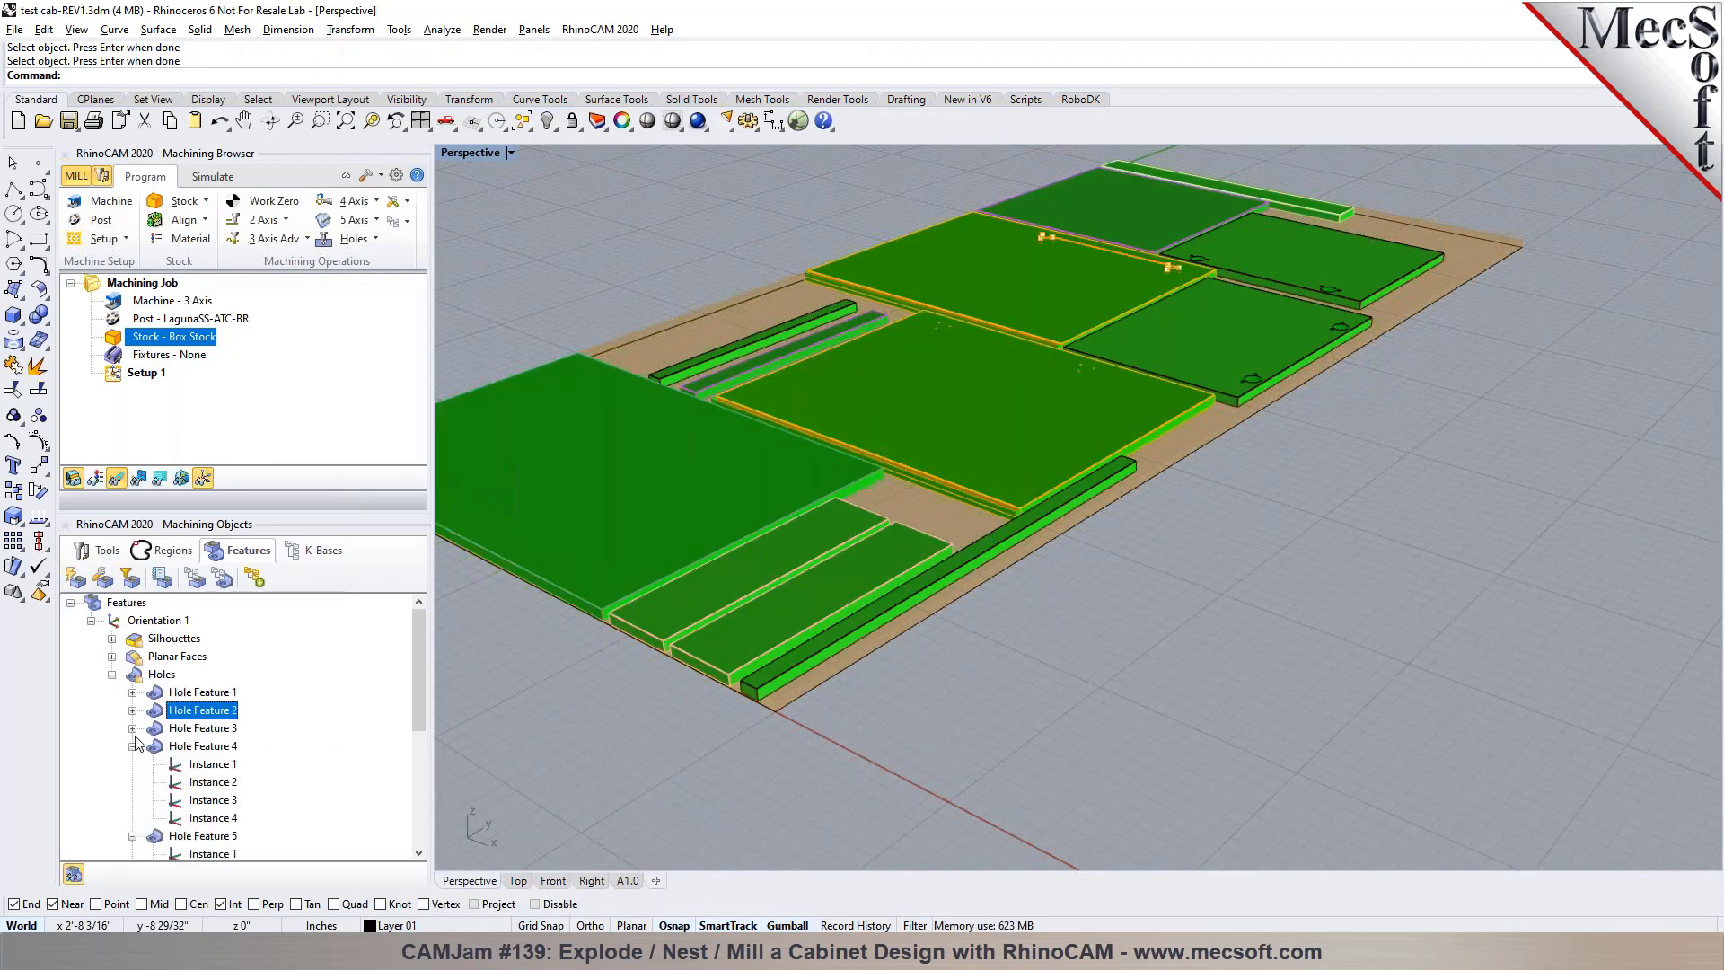
left_click(112, 674)
left_click(112, 675)
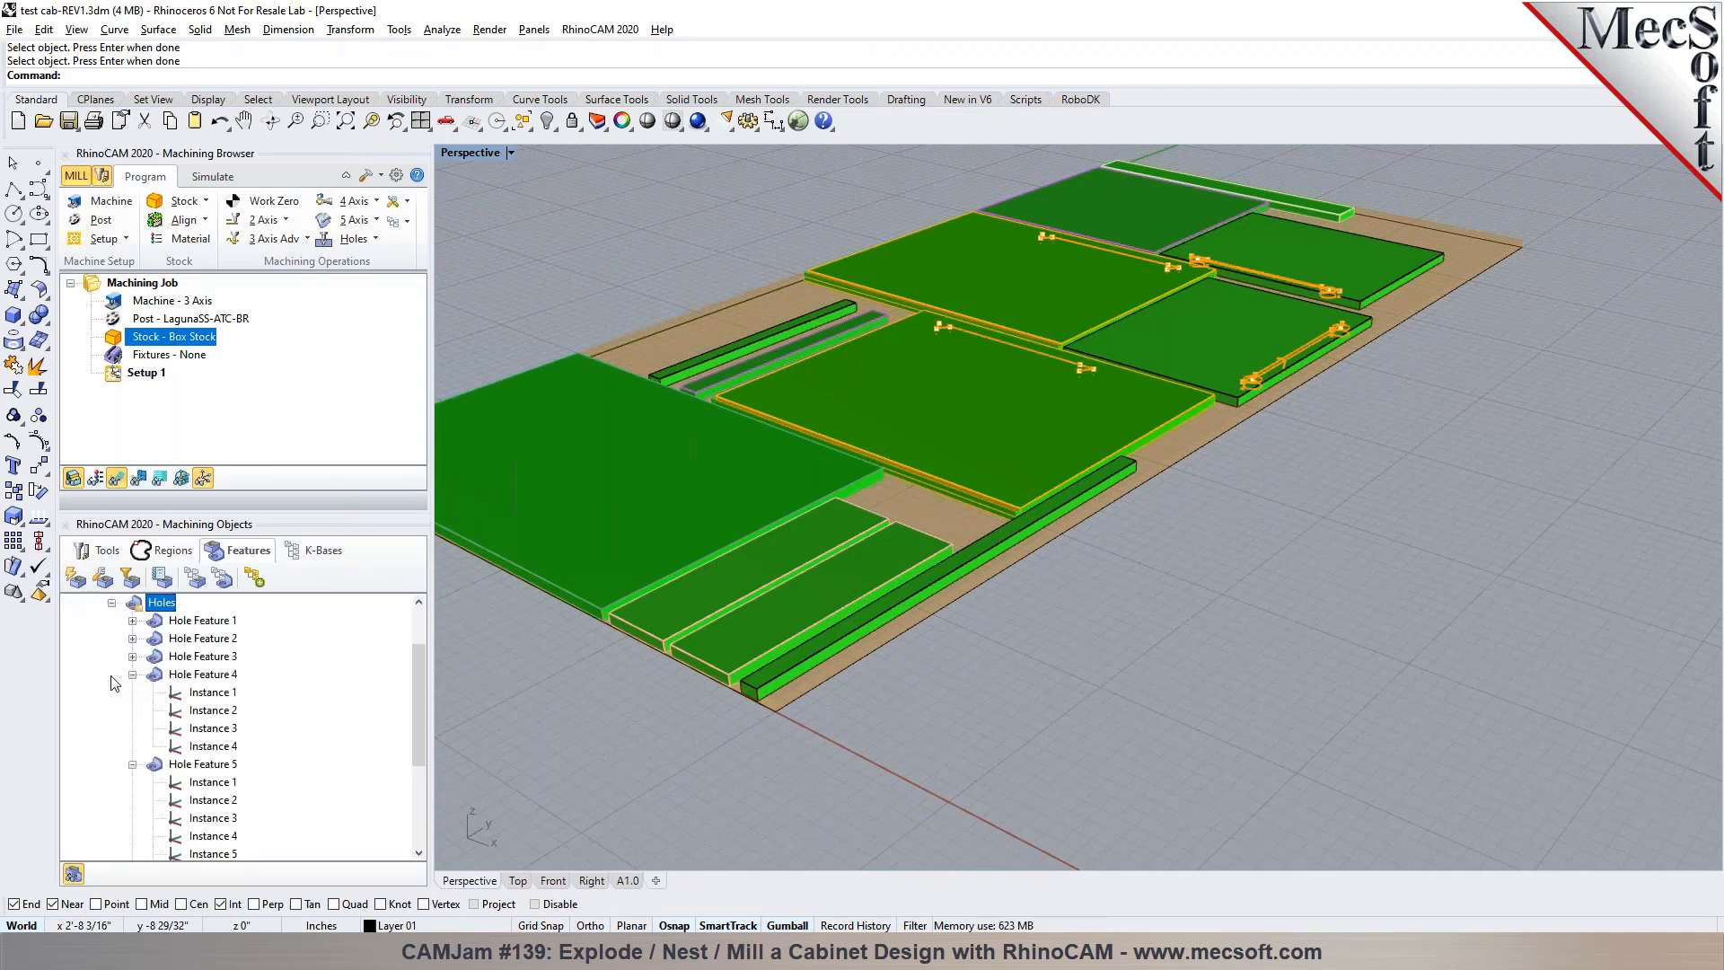
Locate Hole Features 4, 5 and 6 on the door panels and collapse their instance lists
left_click(197, 674)
scroll(1381, 428, "up", 5)
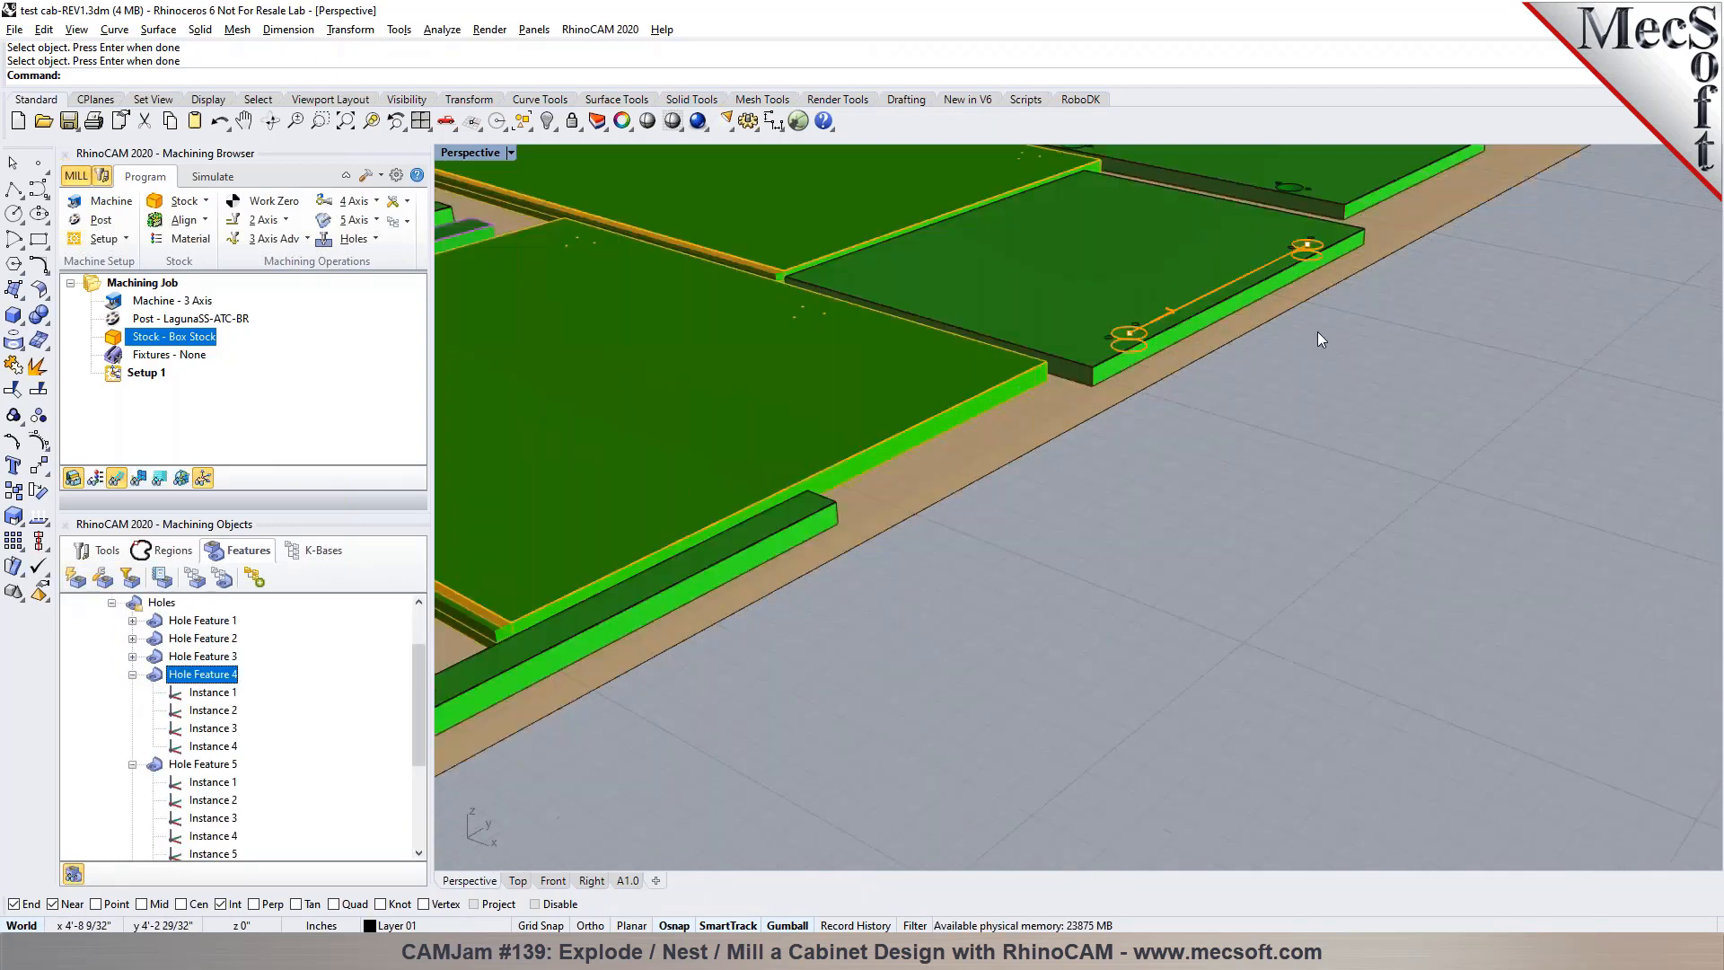
scroll(1065, 513, "down", 6)
scroll(1065, 514, "up", 7)
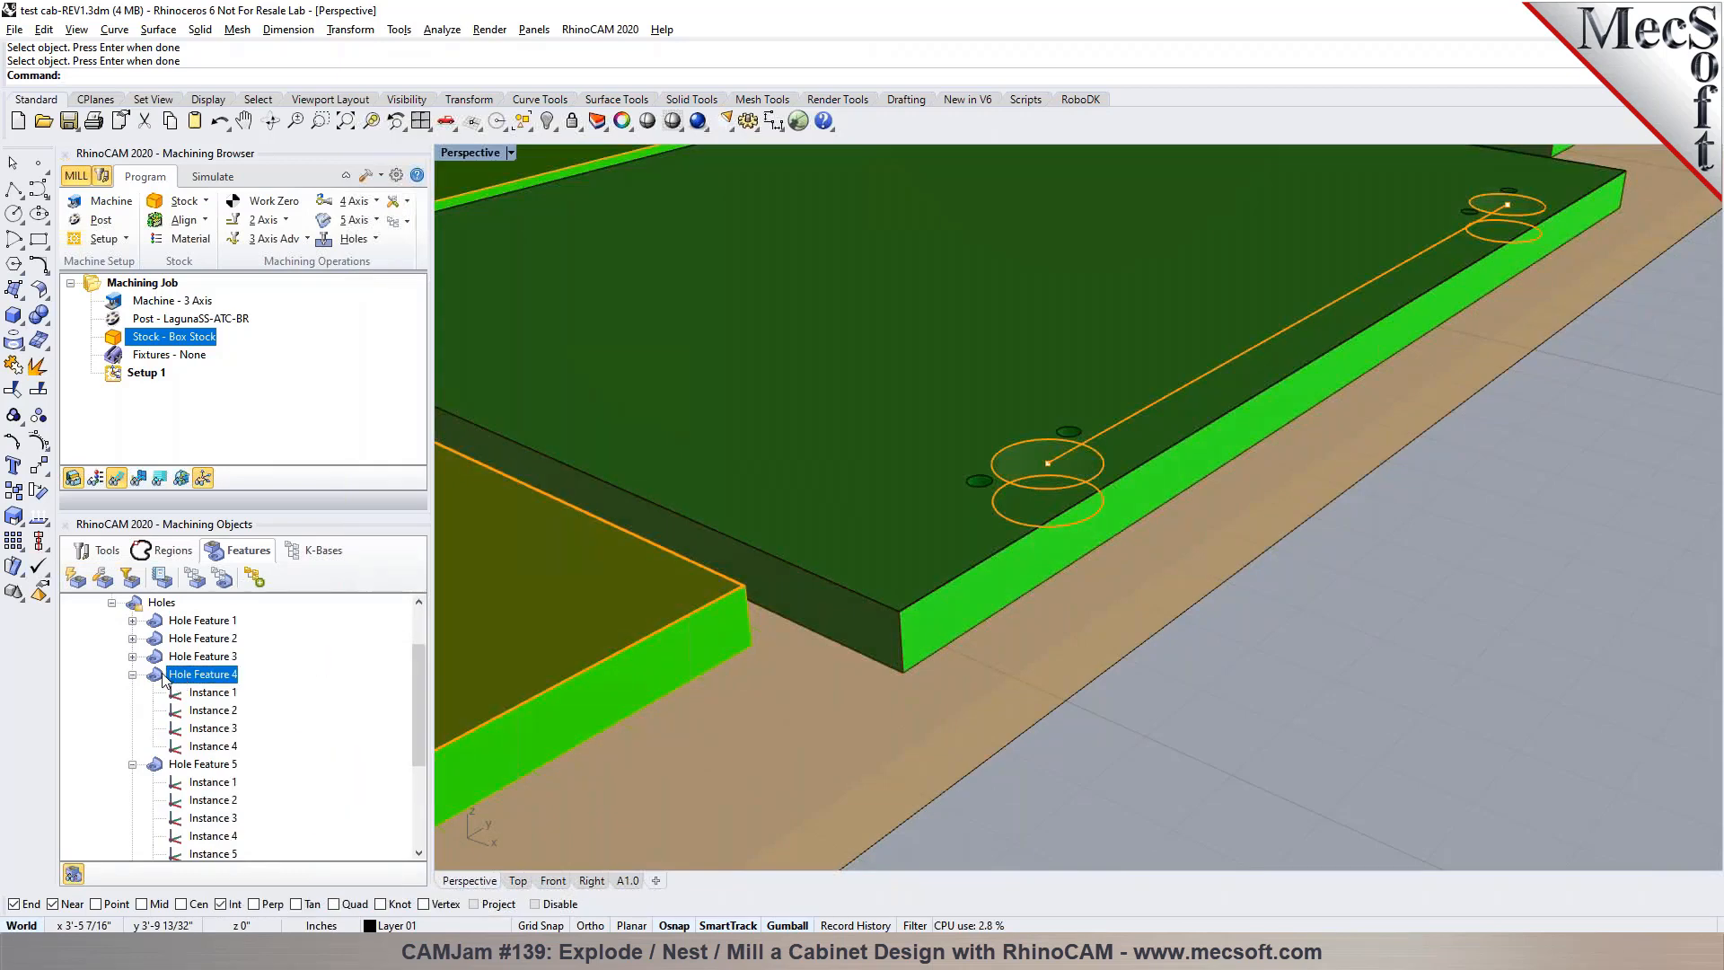
mouse_move(164, 681)
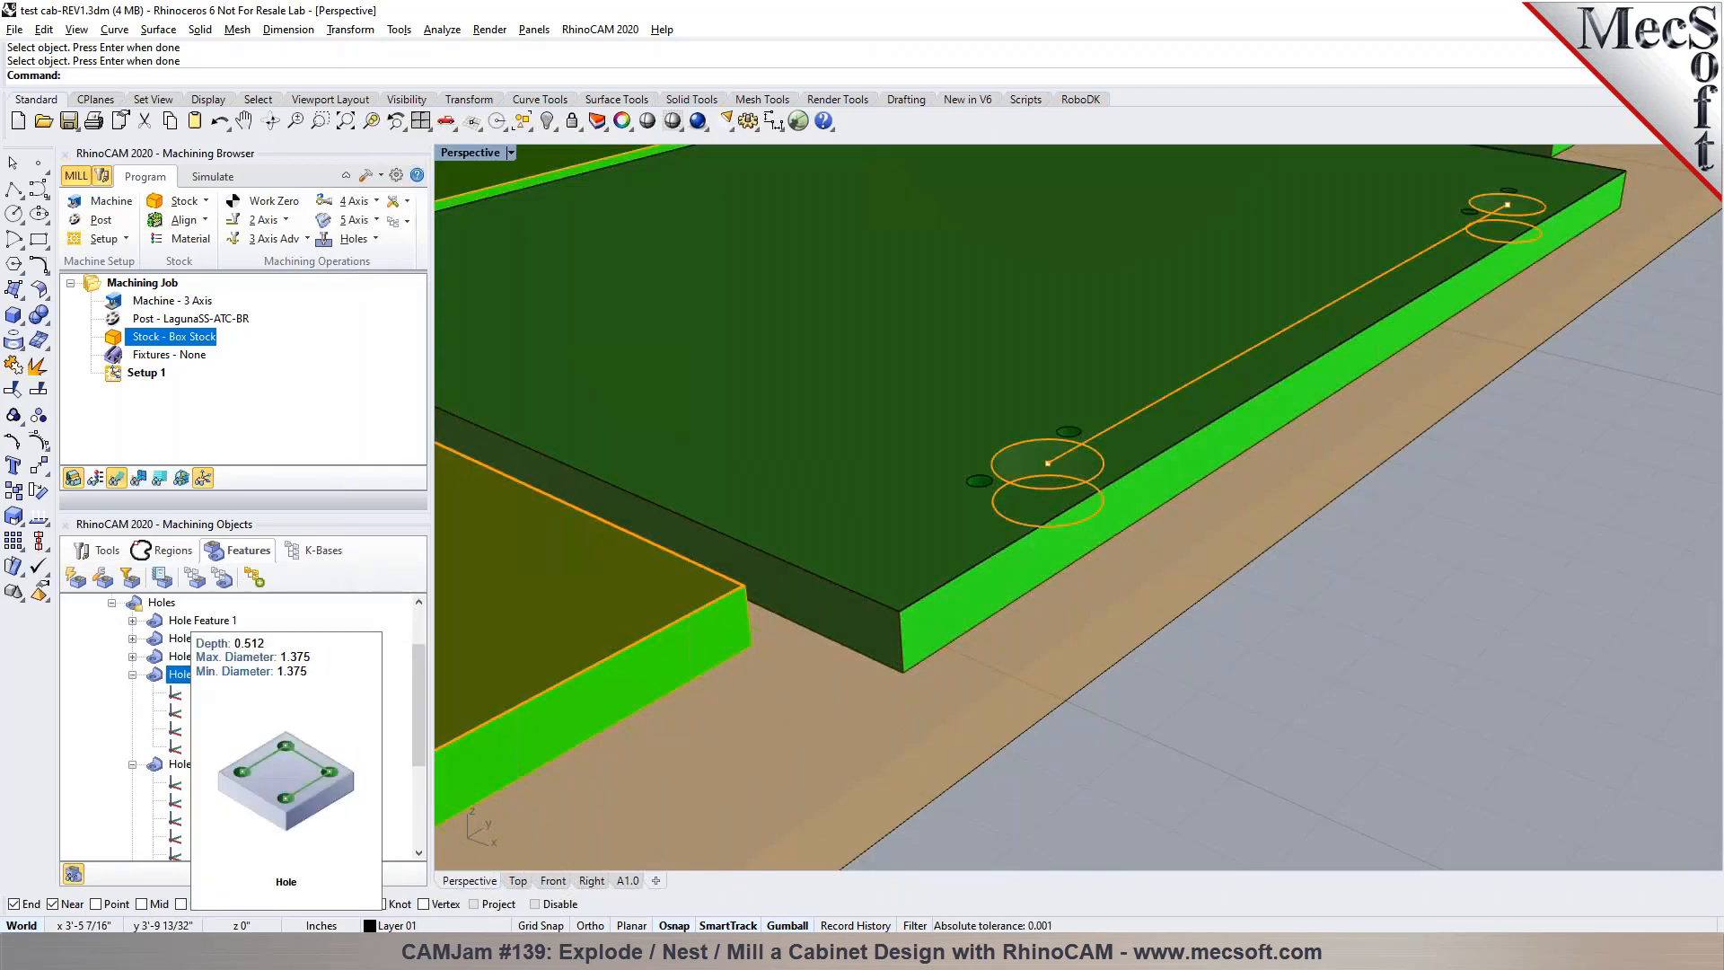
left_click(137, 674)
left_click(142, 694)
left_click(134, 692)
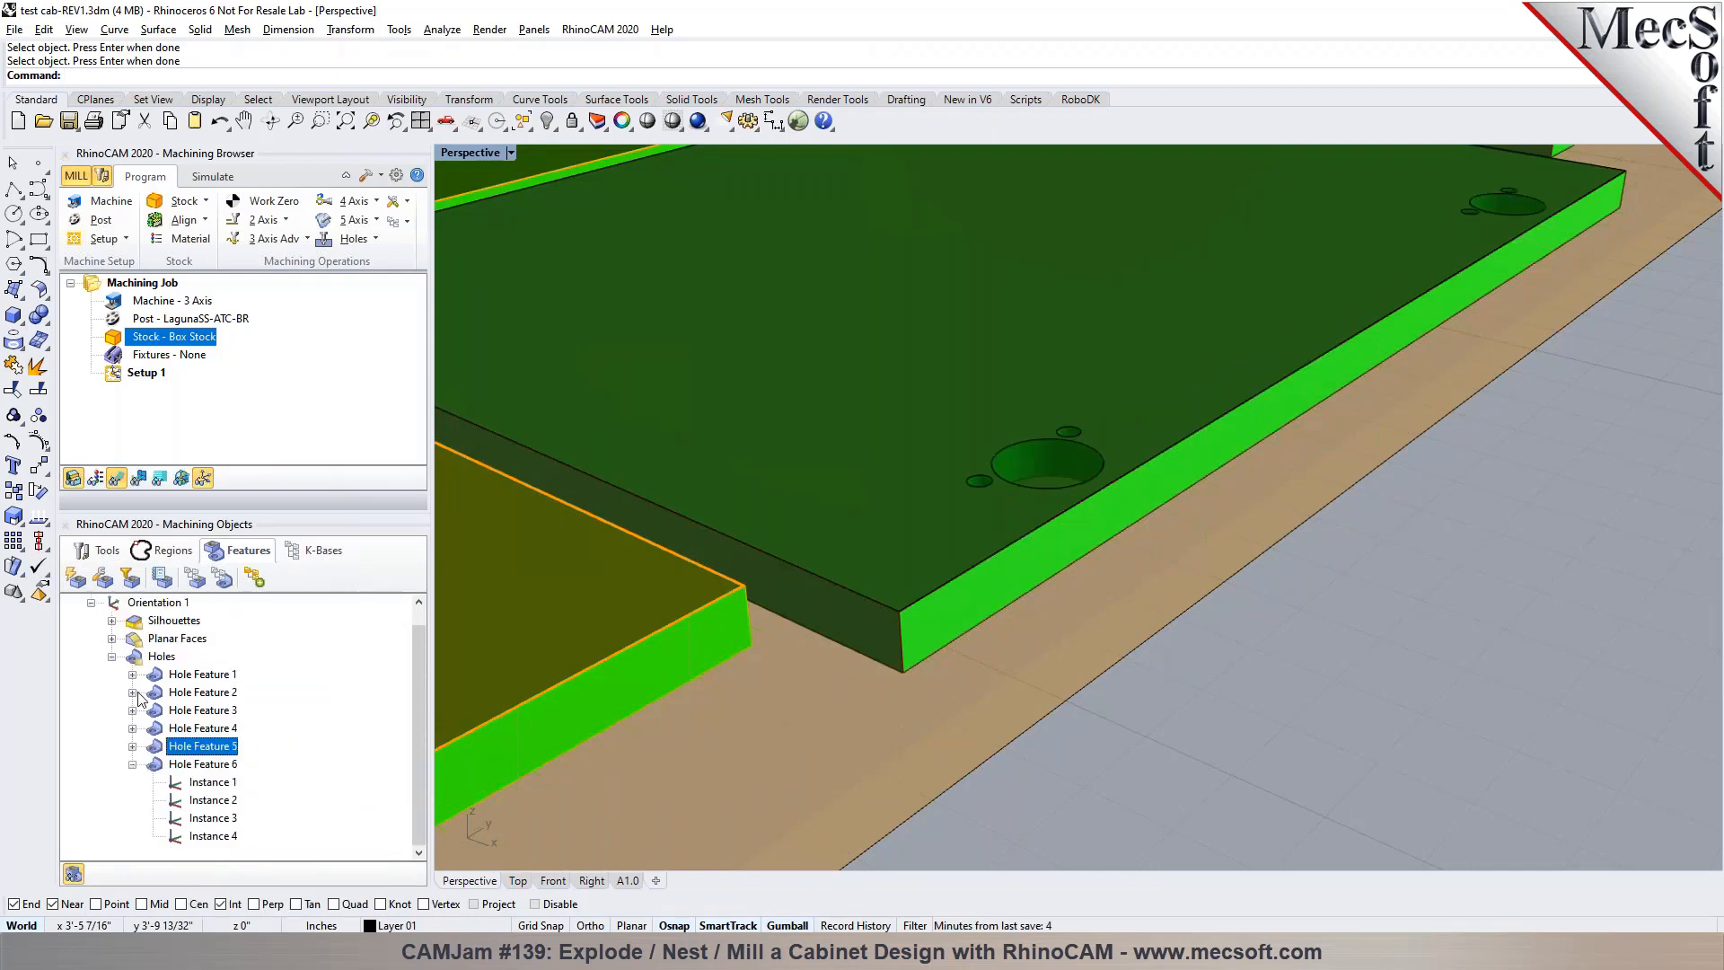
left_click(176, 765)
left_click(132, 764)
scroll(1266, 708, "down", 5)
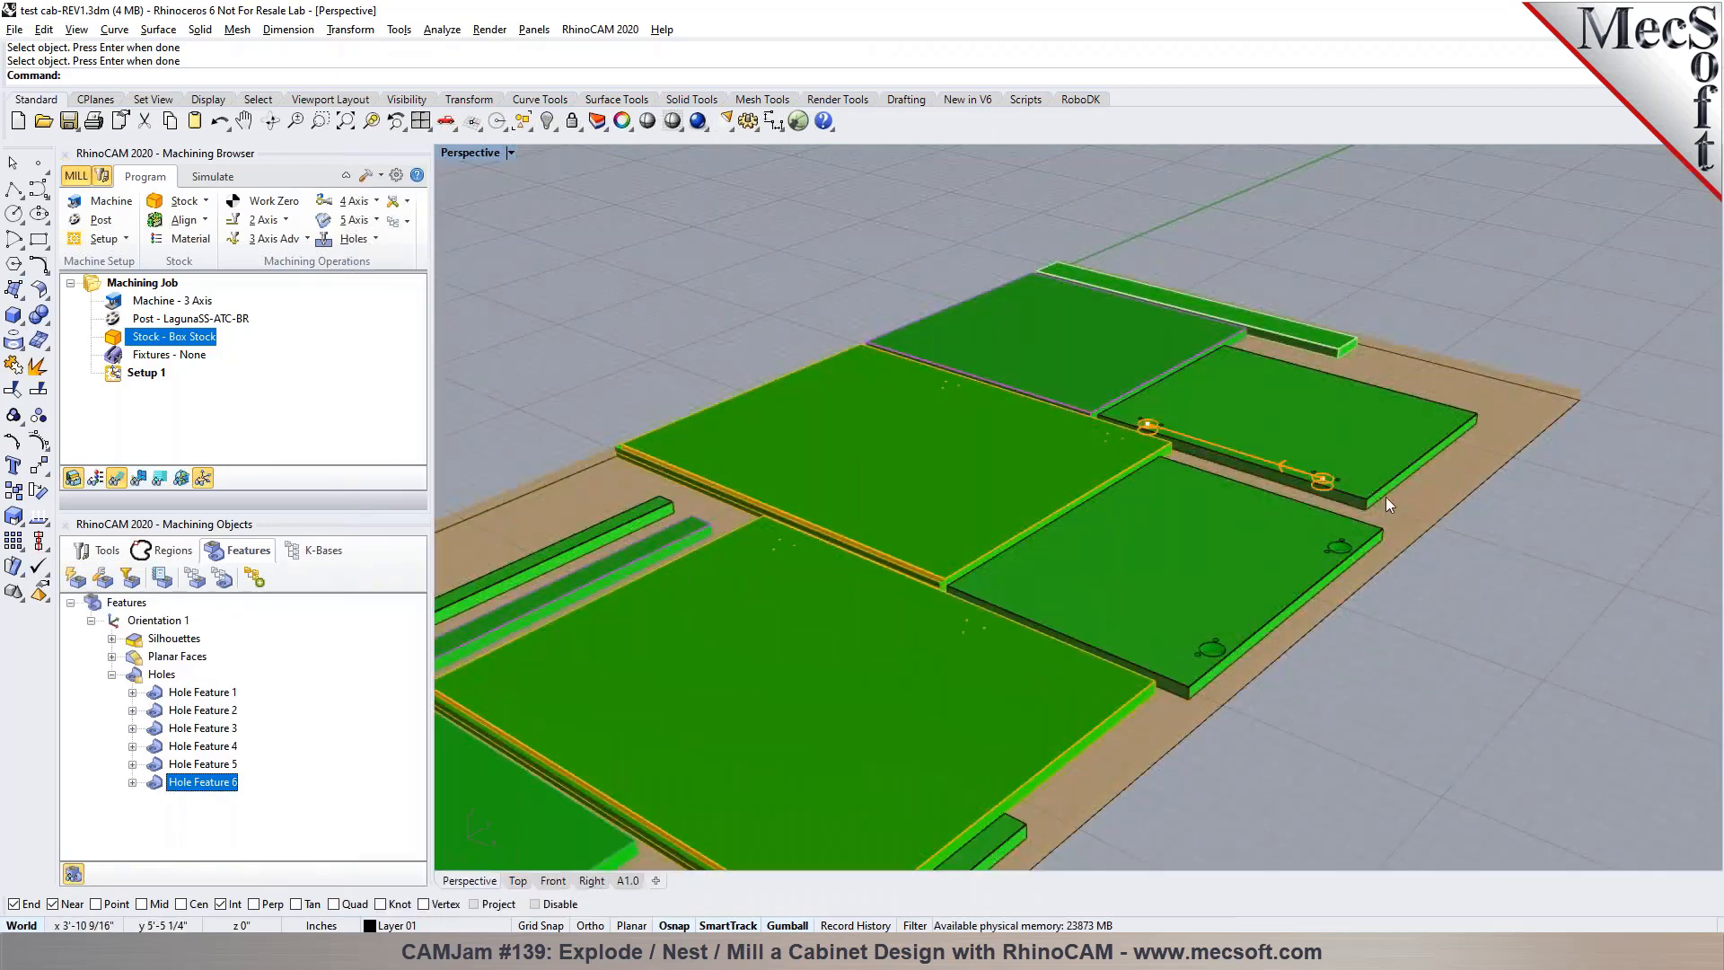
scroll(1368, 504, "up", 6)
scroll(1369, 504, "down", 3)
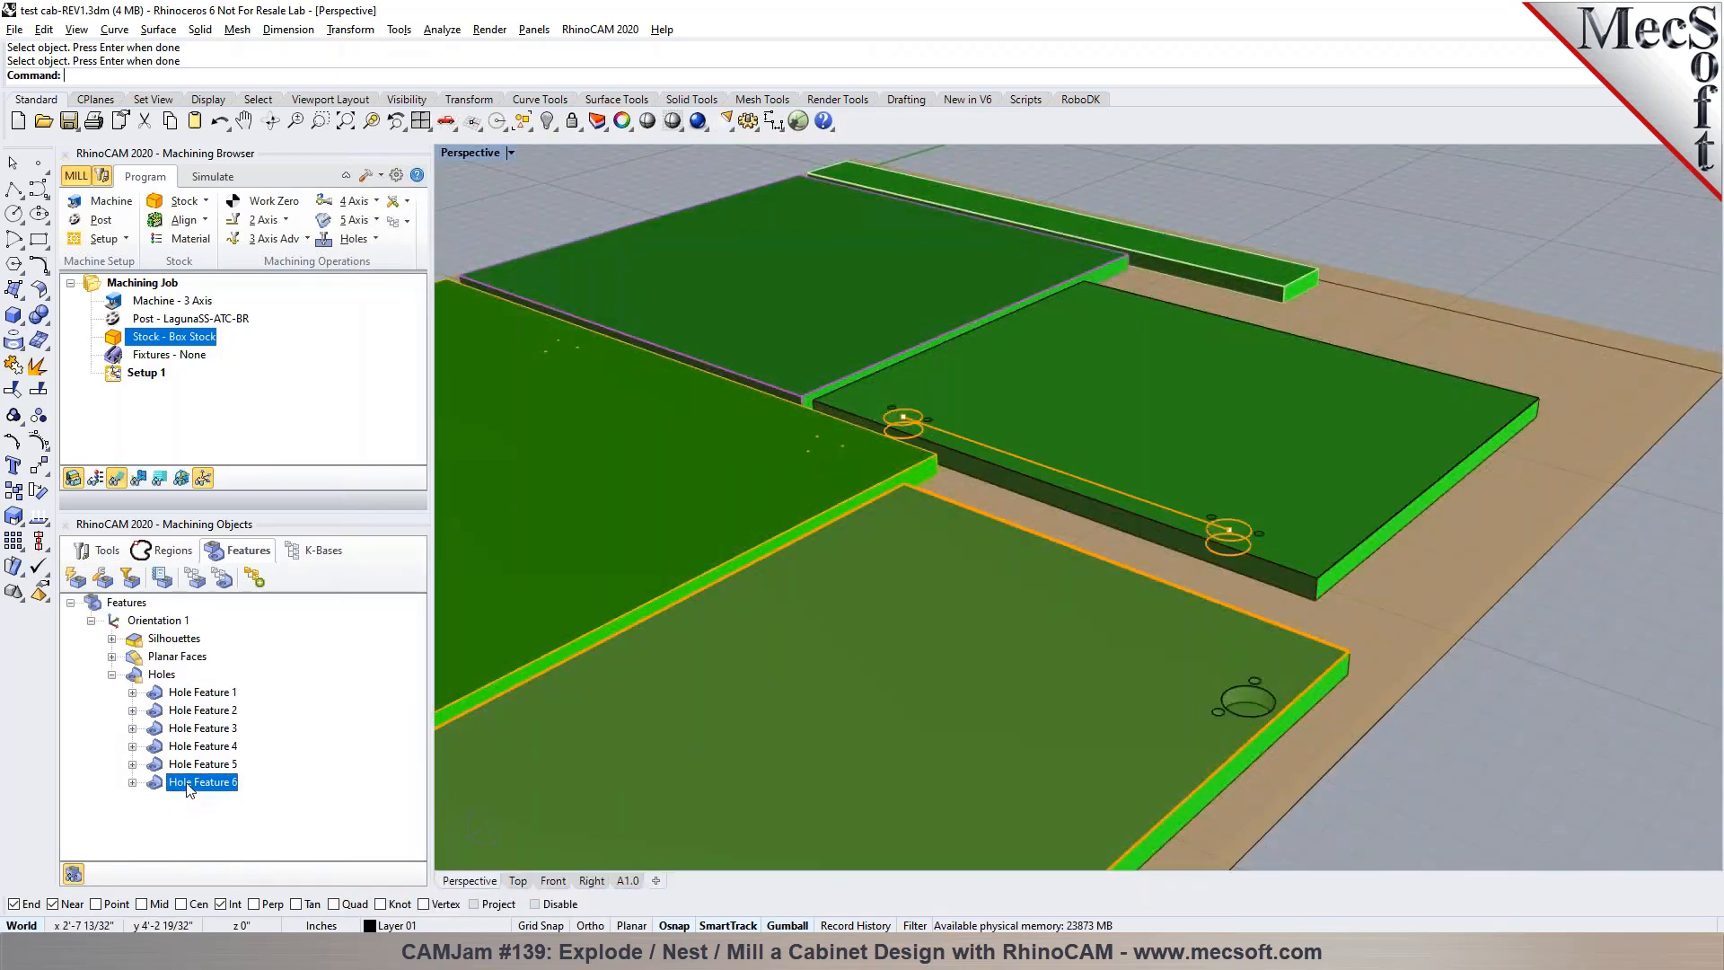
Check the depth and diameter of Hole Features 6, 5 and 4, and clear the feature selection
mouse_move(189, 788)
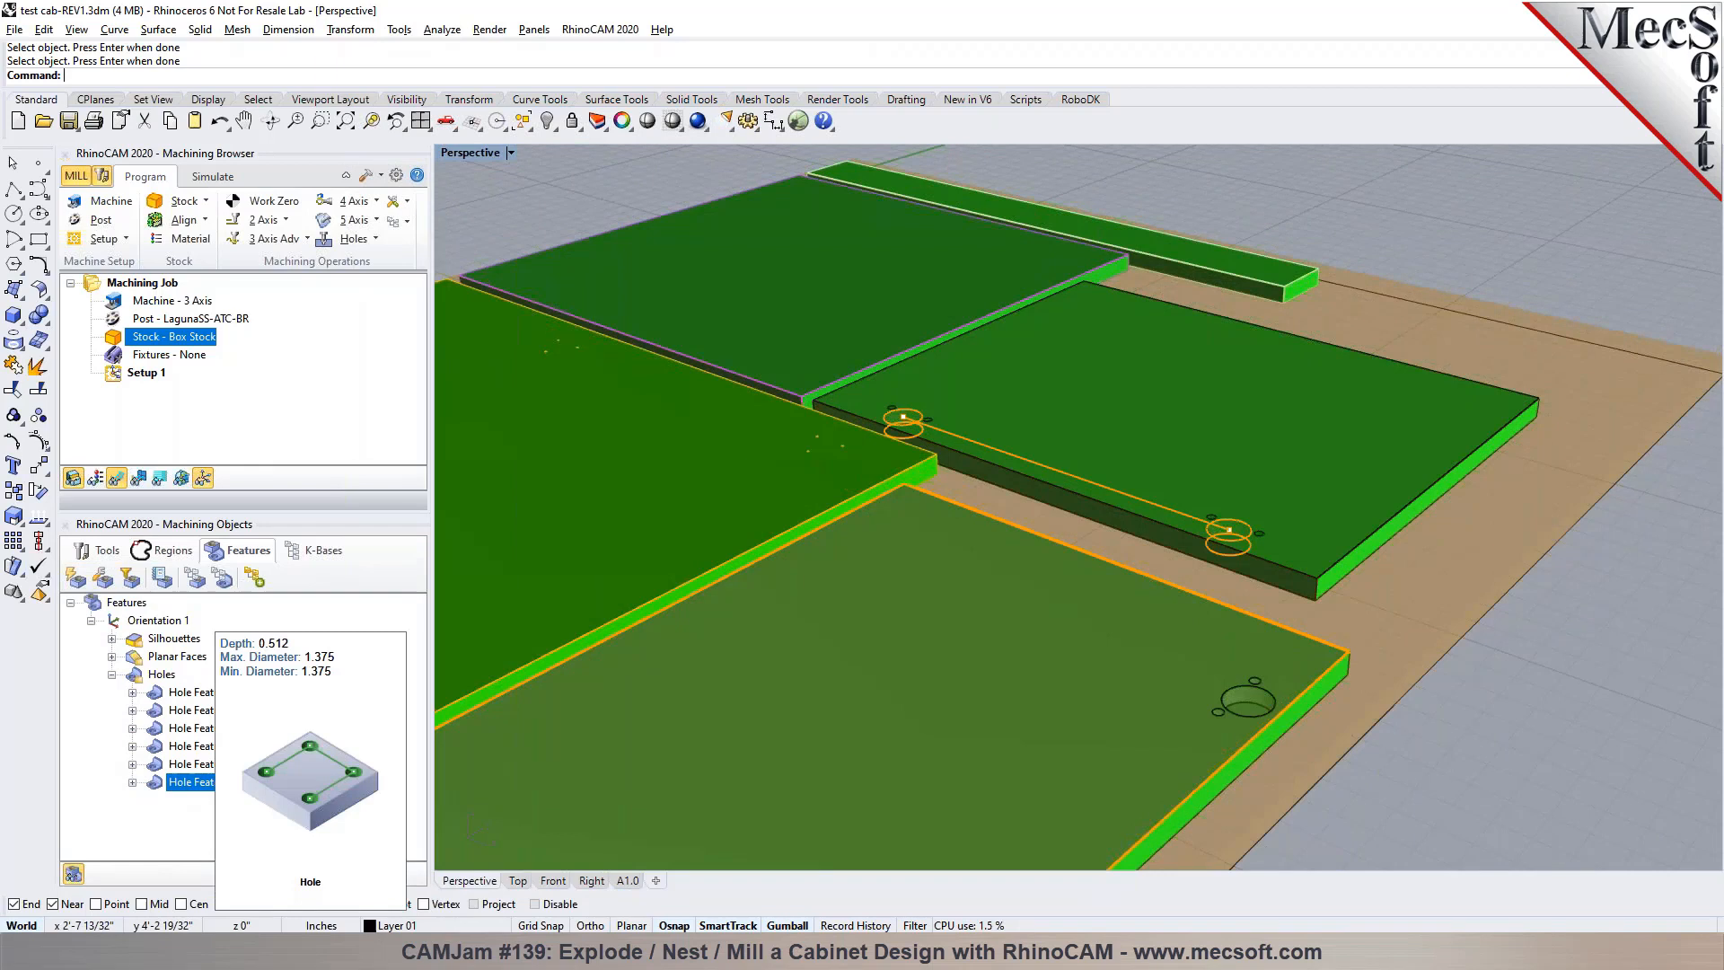
left_click(167, 768)
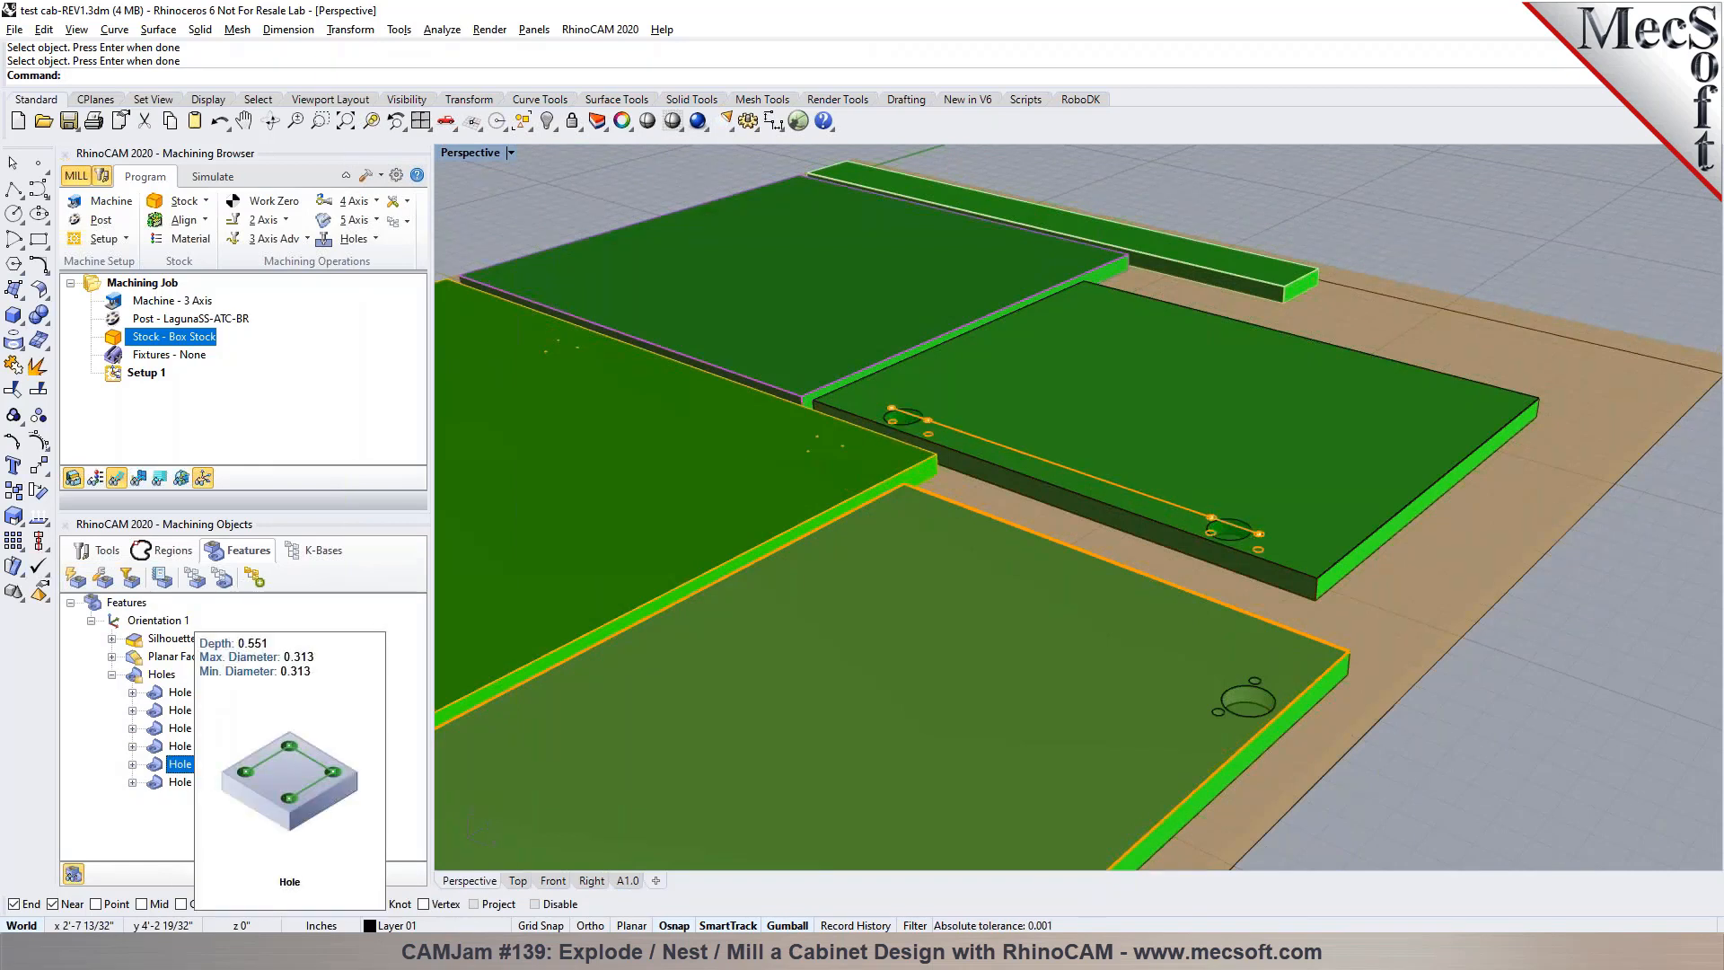
left_click(167, 748)
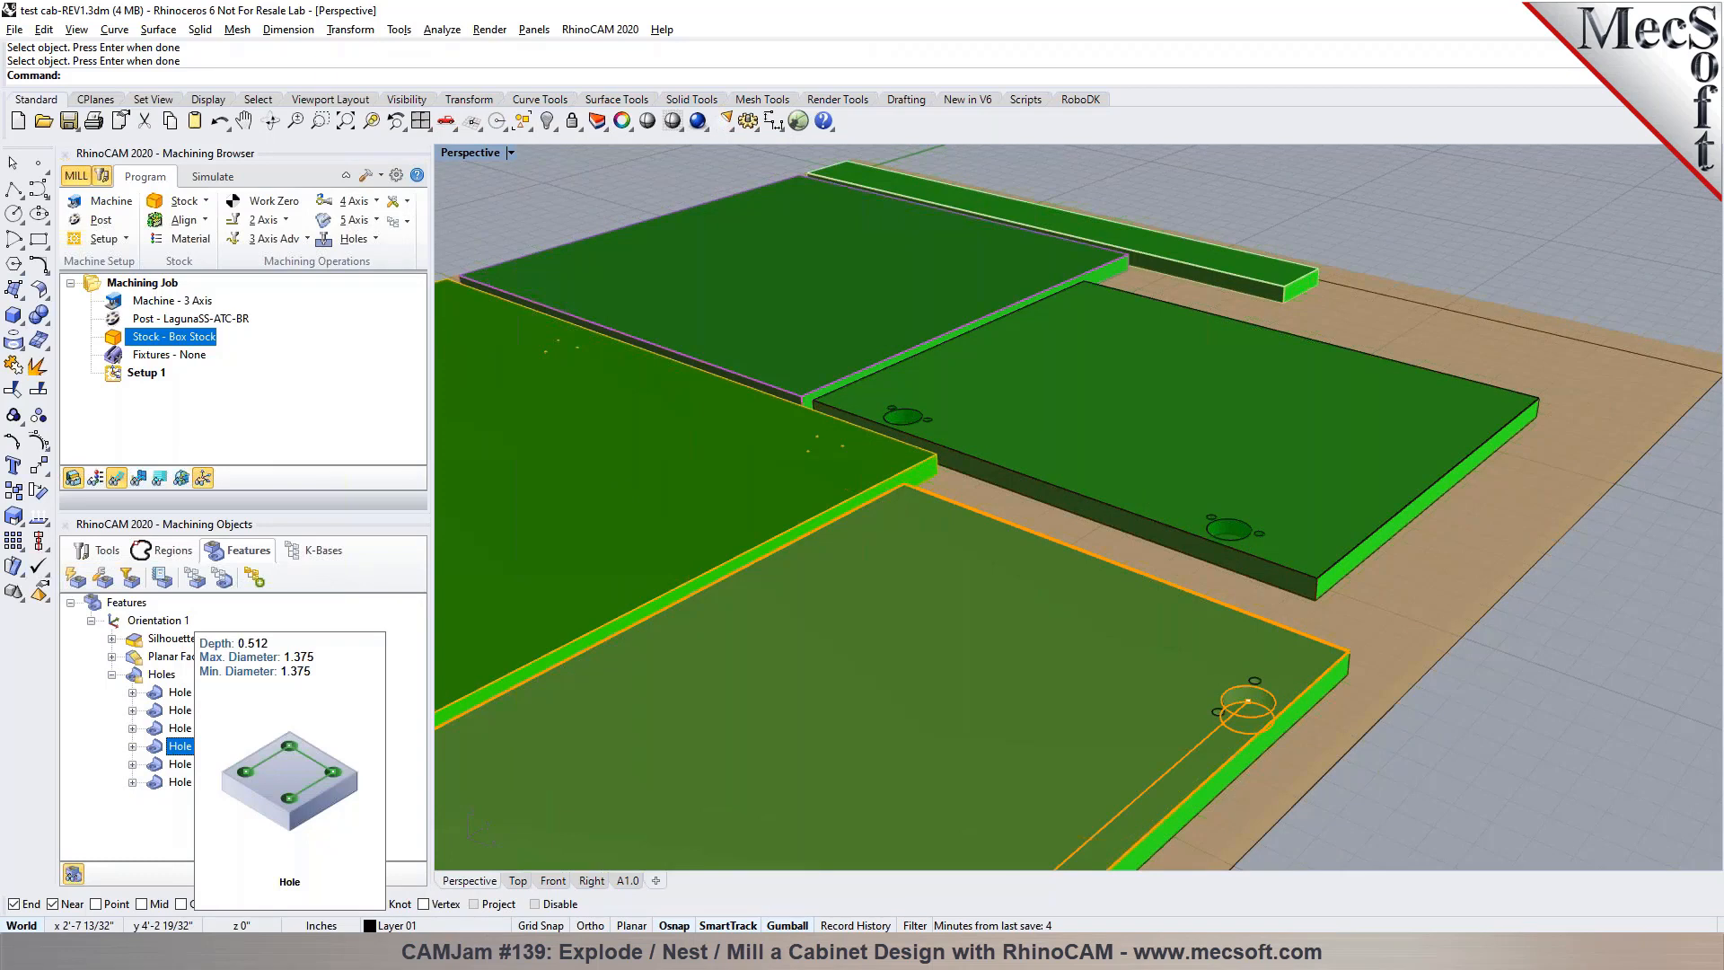
left_click(1622, 585)
scroll(1507, 363, "down", 10)
scroll(1580, 449, "up", 4)
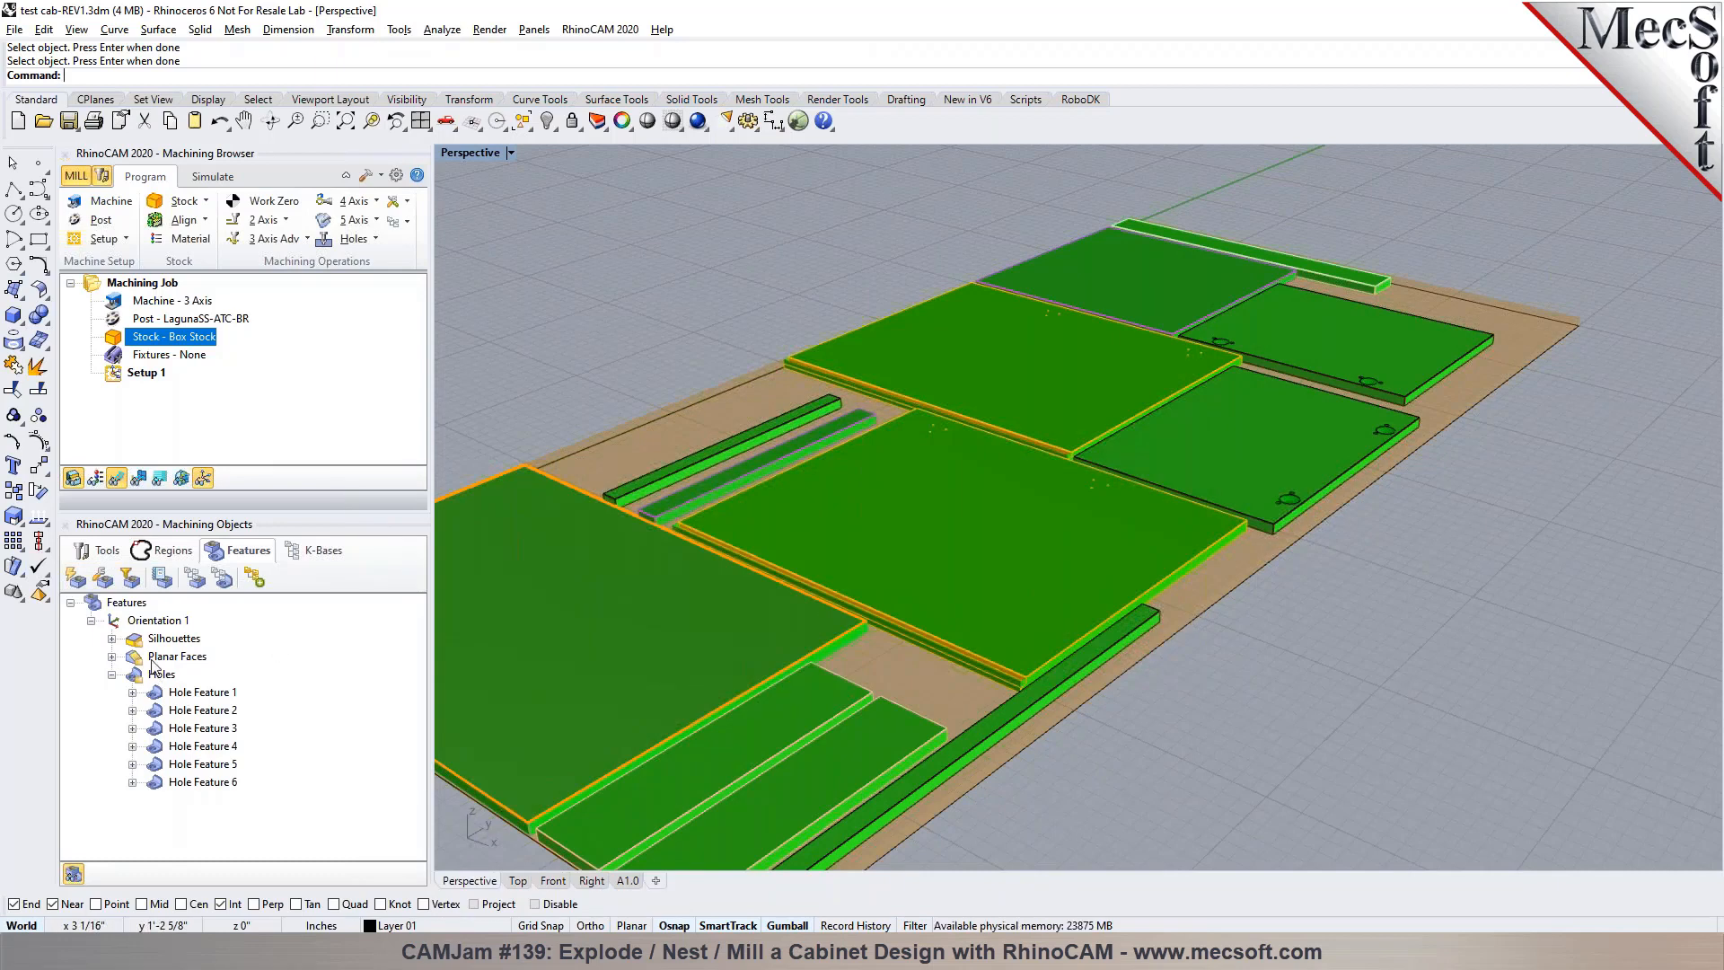
Run Automatic Feature Machining on Orientation 1 and display the generated 2 1/2 Axis Facing toolpaths
left_click(140, 623)
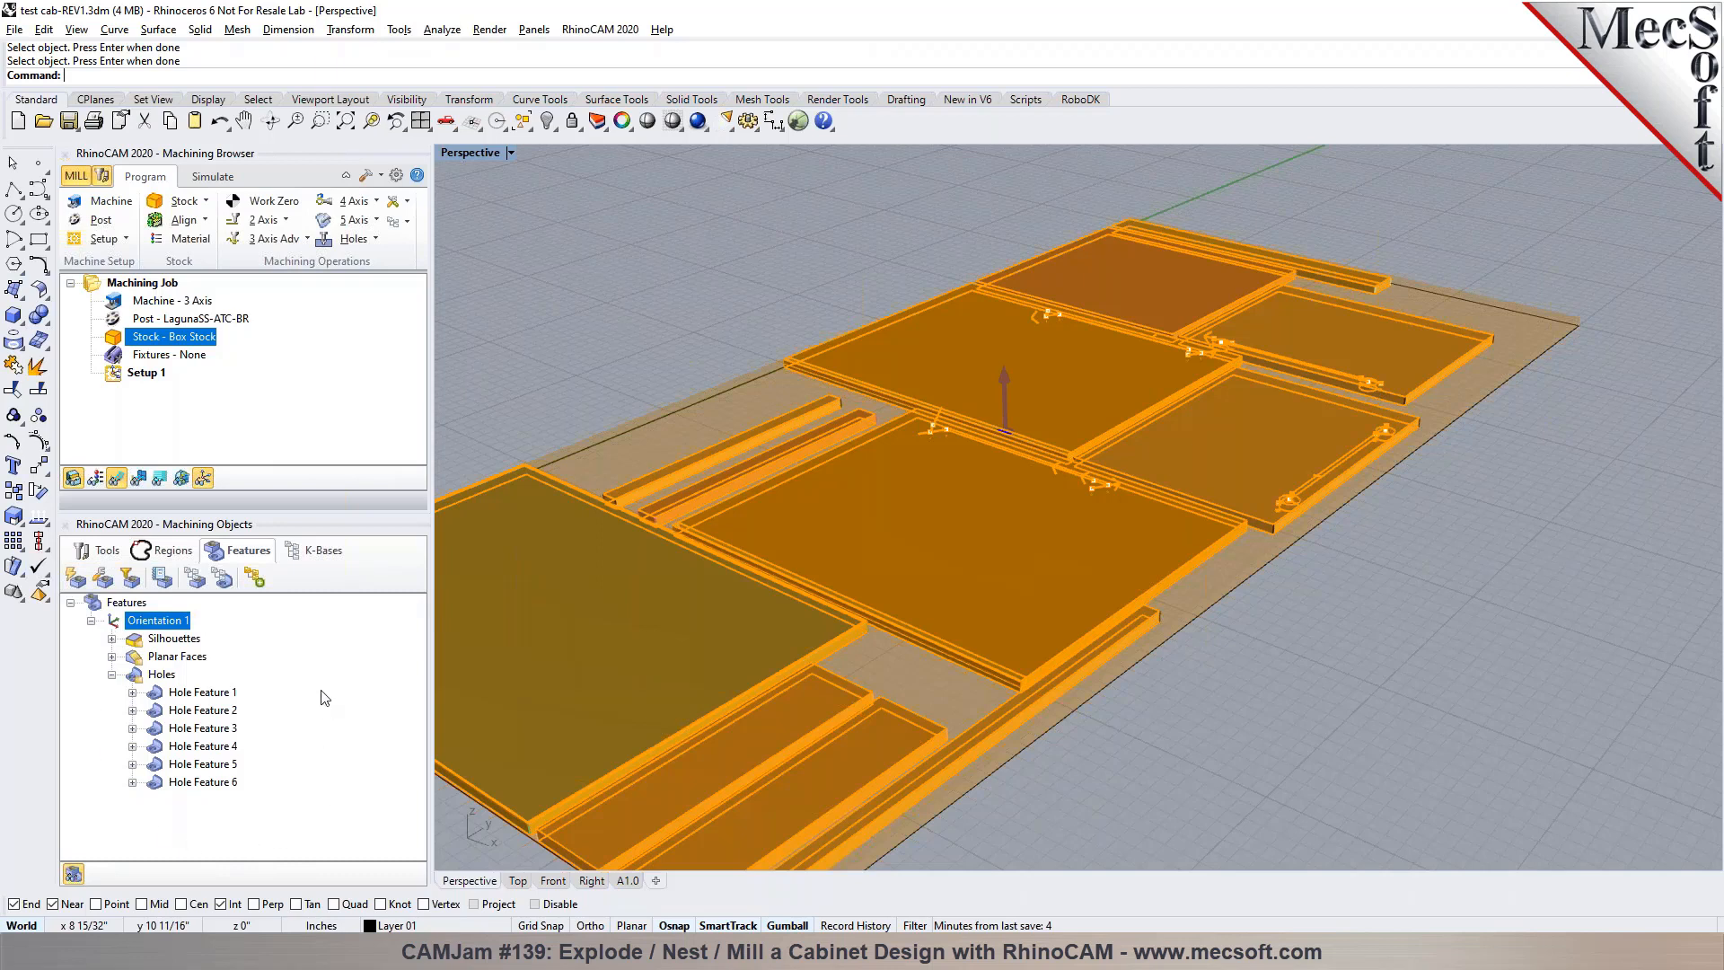
left_click(257, 580)
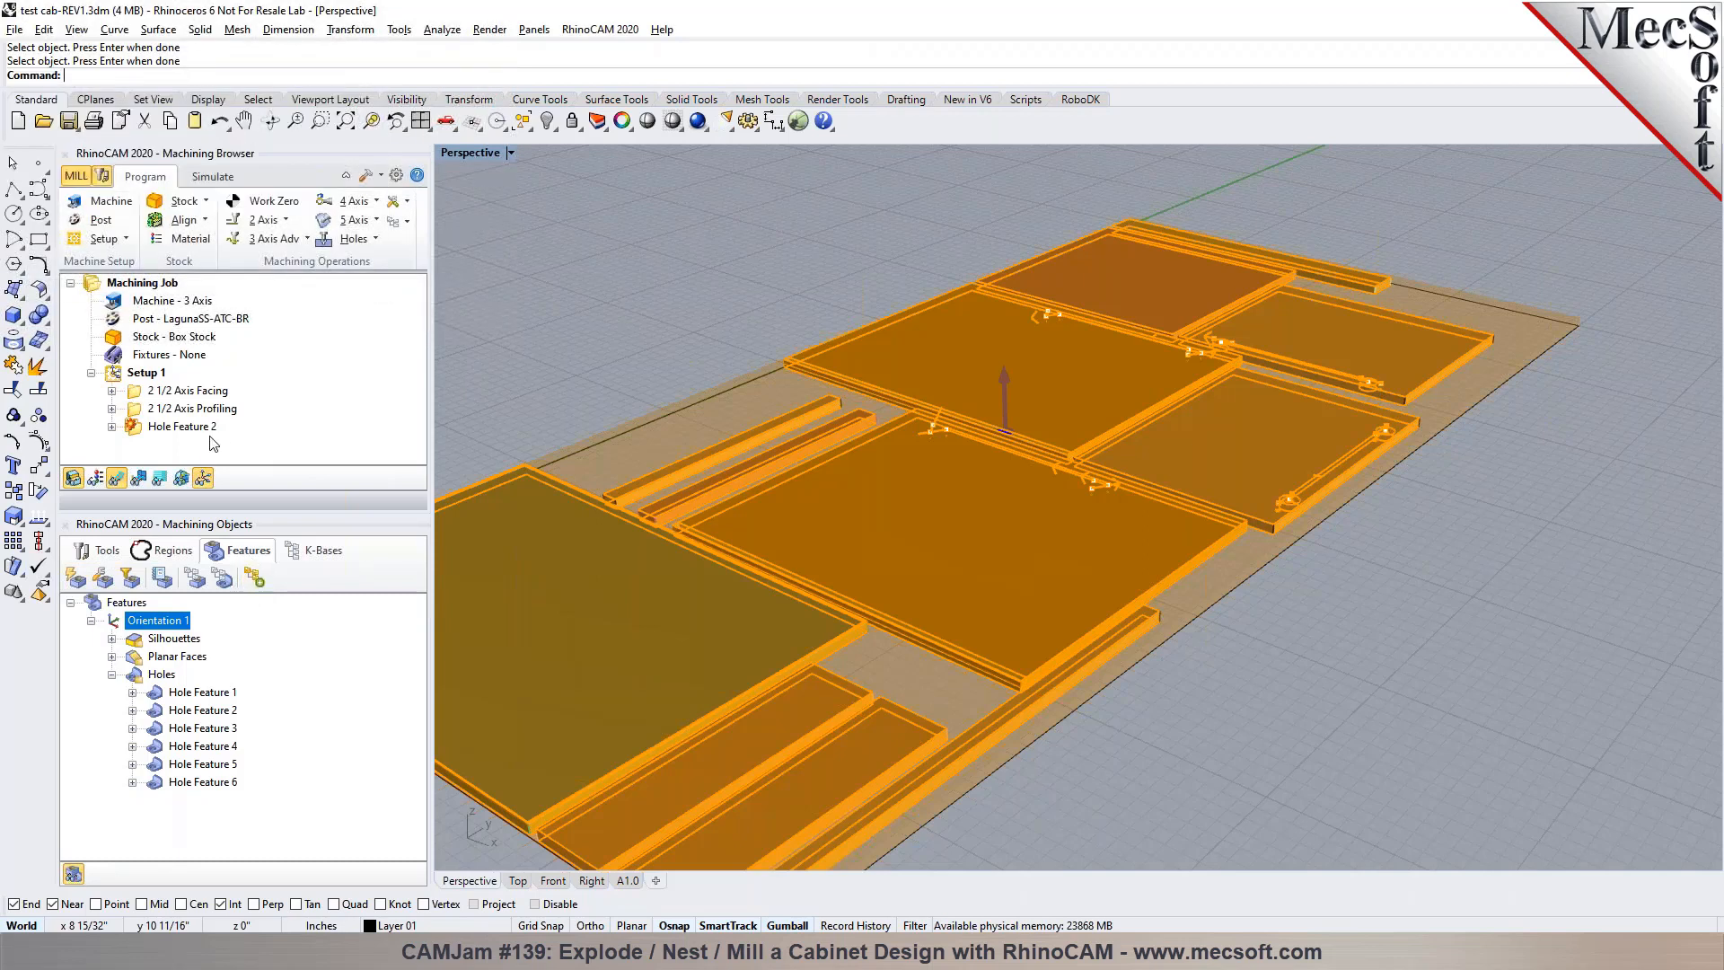
left_click(187, 395)
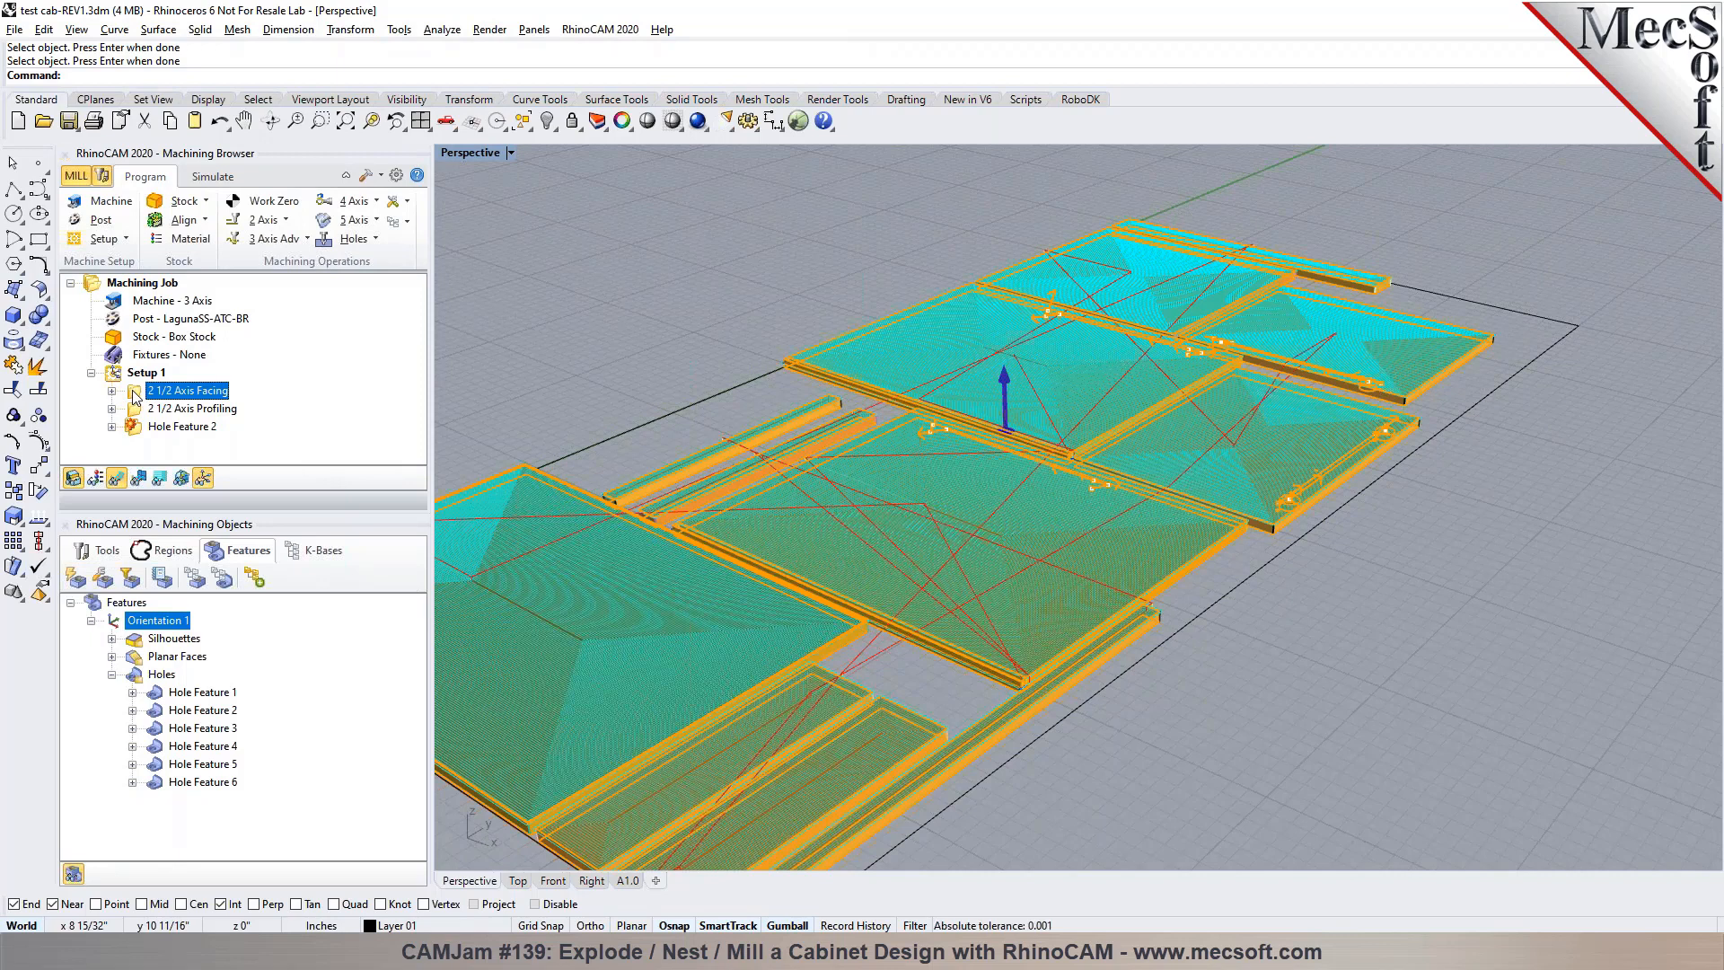
Cut the 2 1/2 Axis Facing operation out of Setup 1
right_click(137, 395)
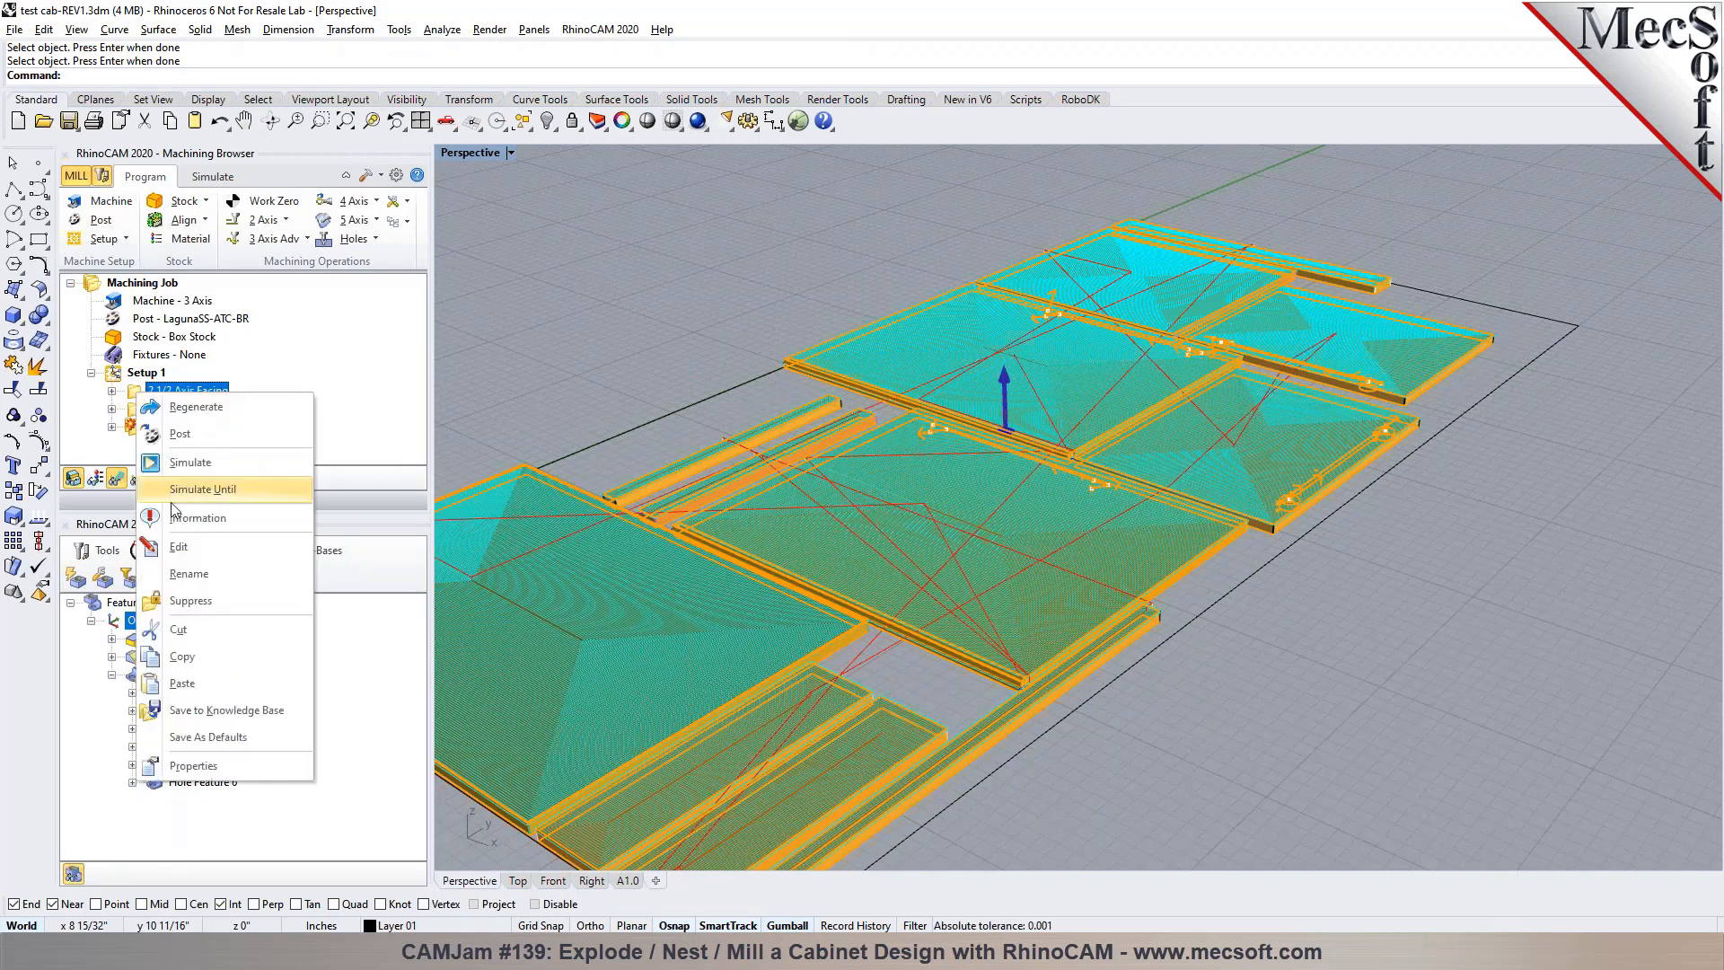
left_click(206, 633)
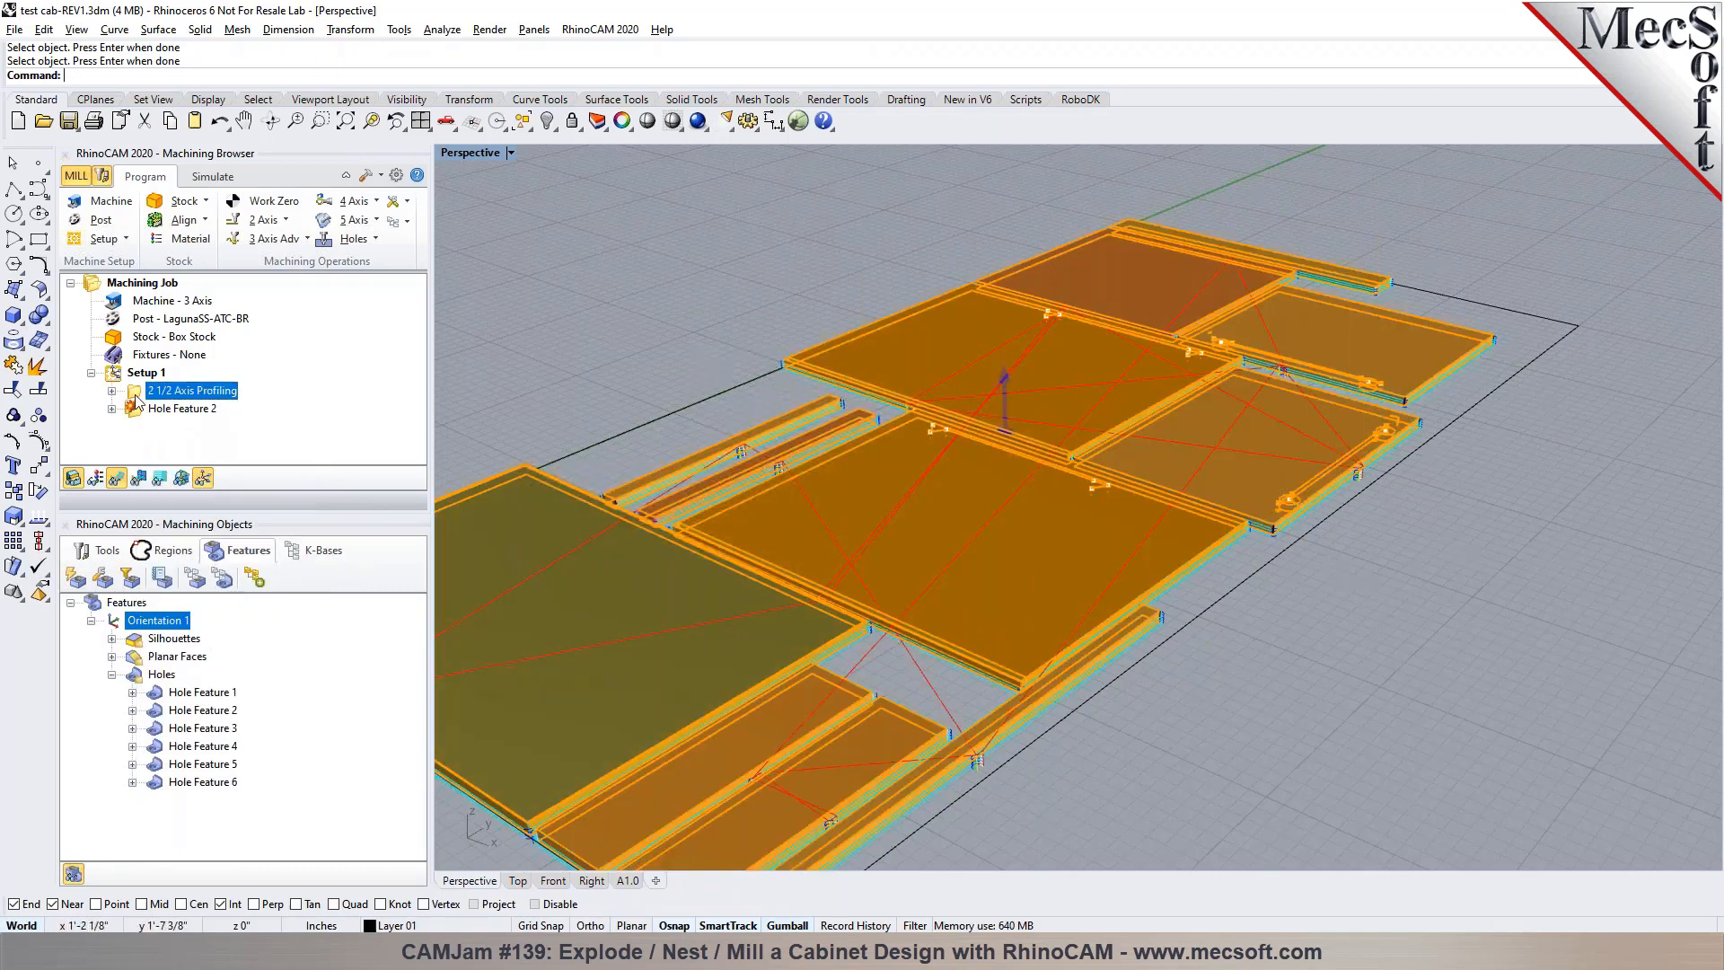
Open the 2 1/2 Axis Profiling operation and review its cut parameters, tool and cut levels, including the rough depth per cut
double_click(135, 395)
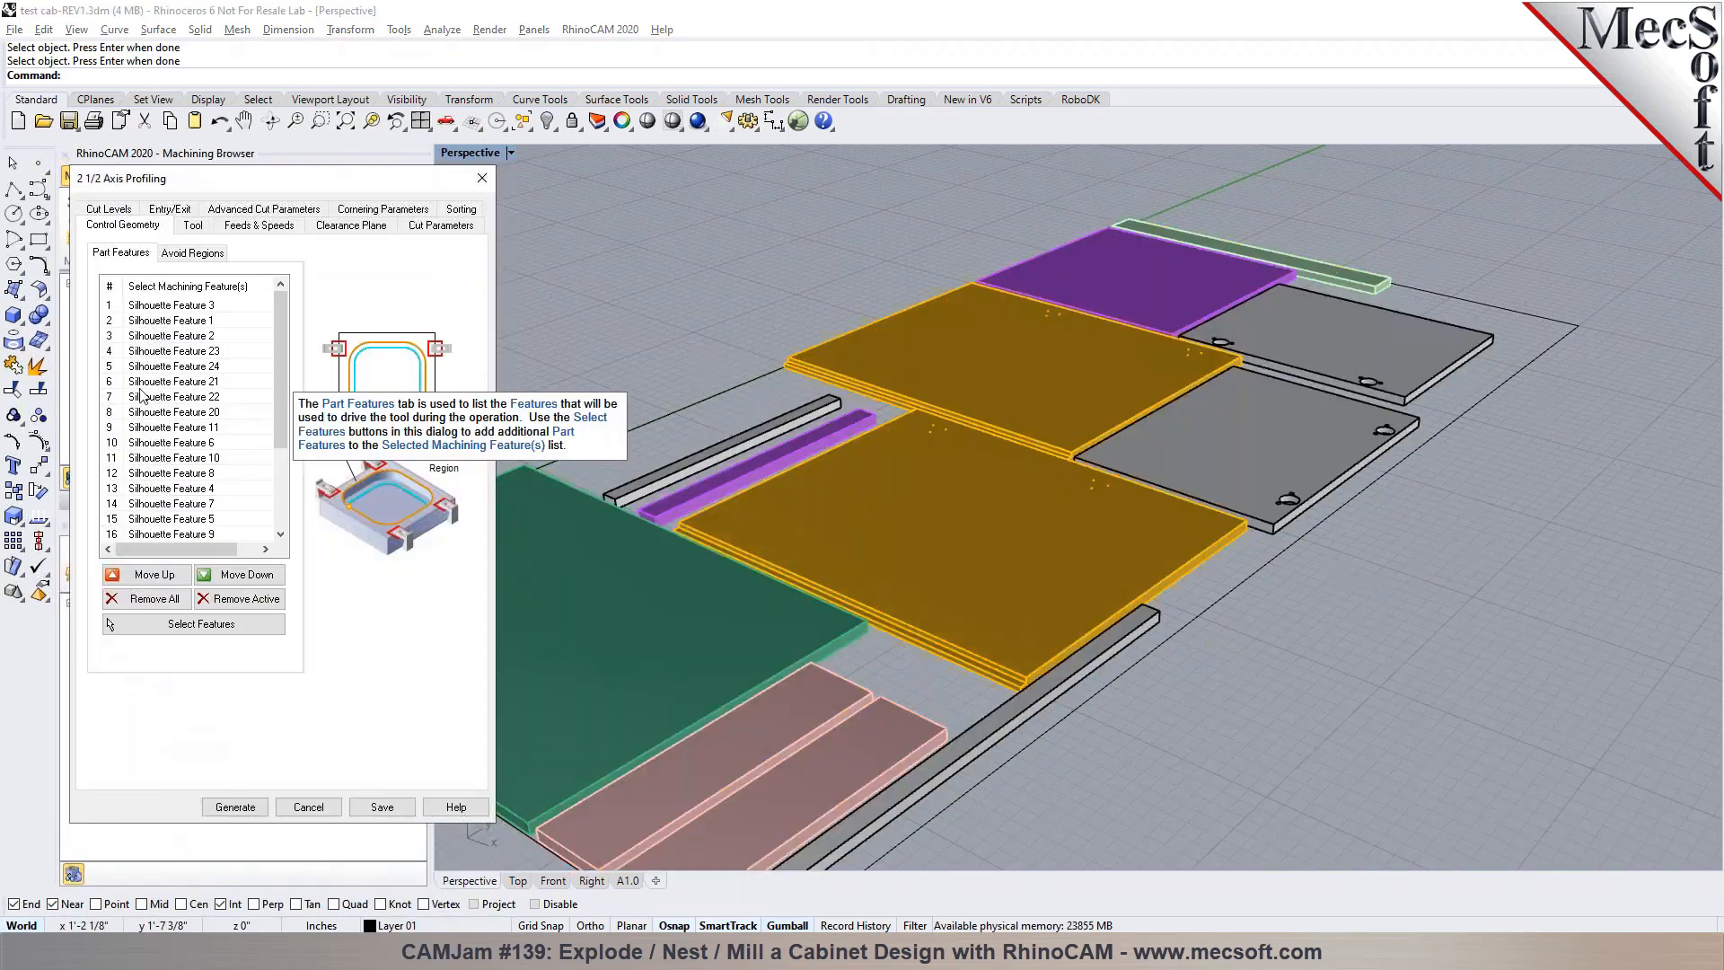
left_click(444, 230)
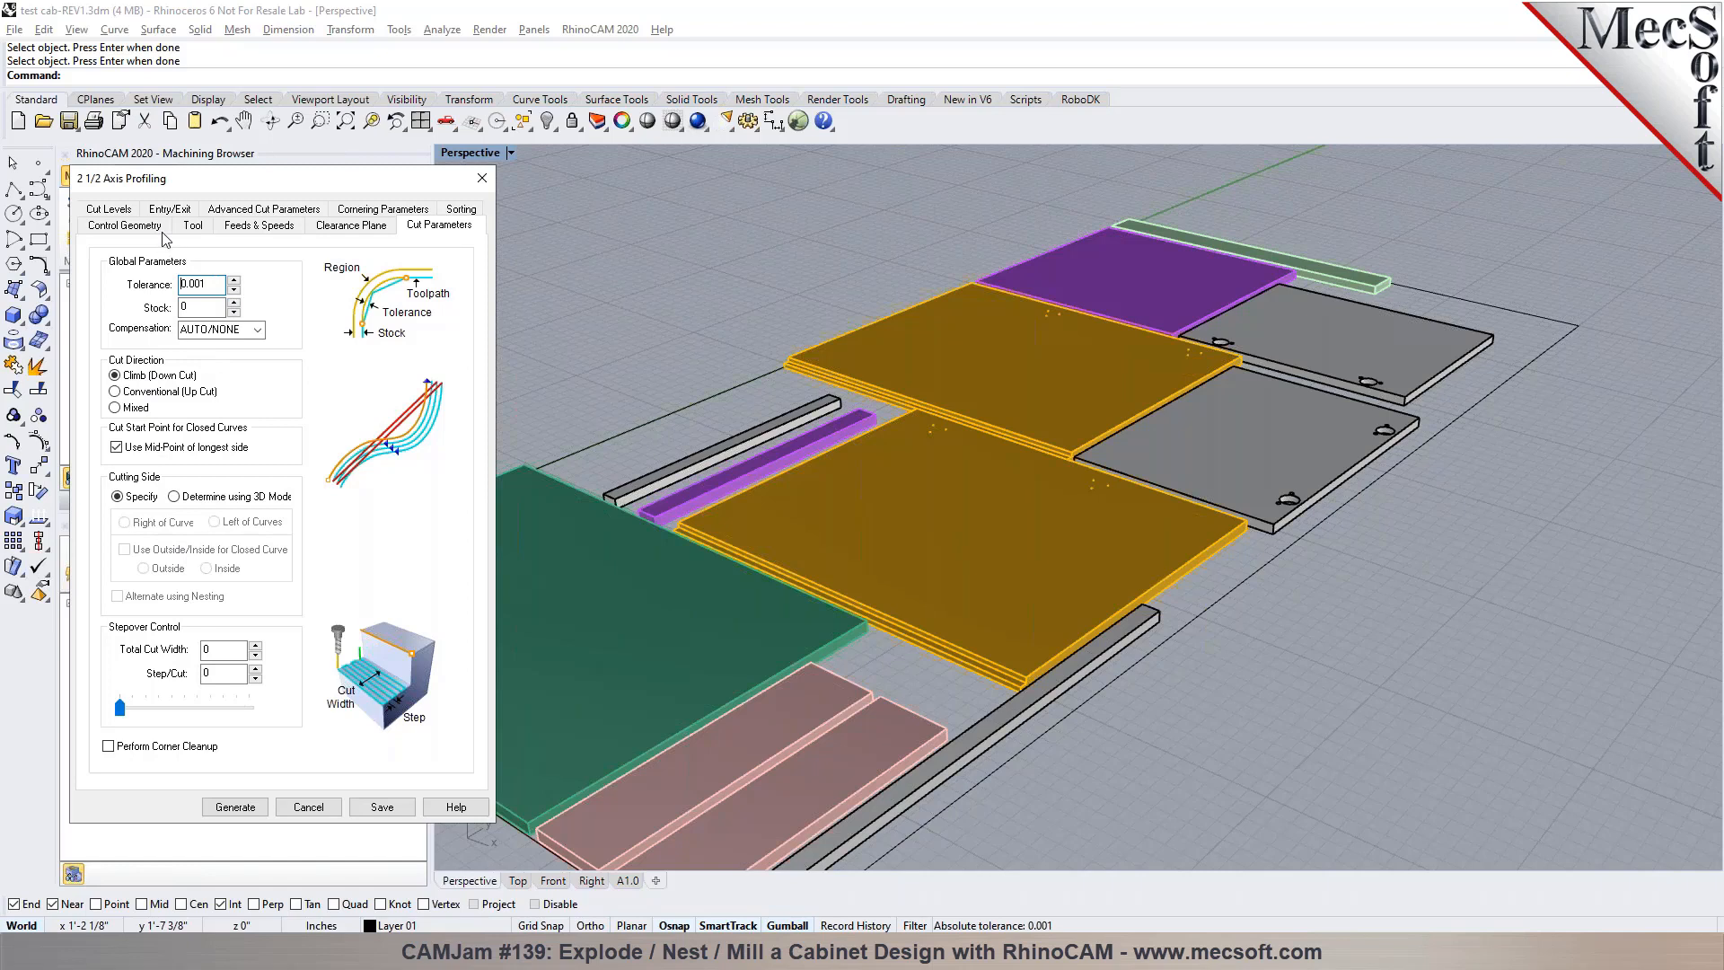
left_click(192, 227)
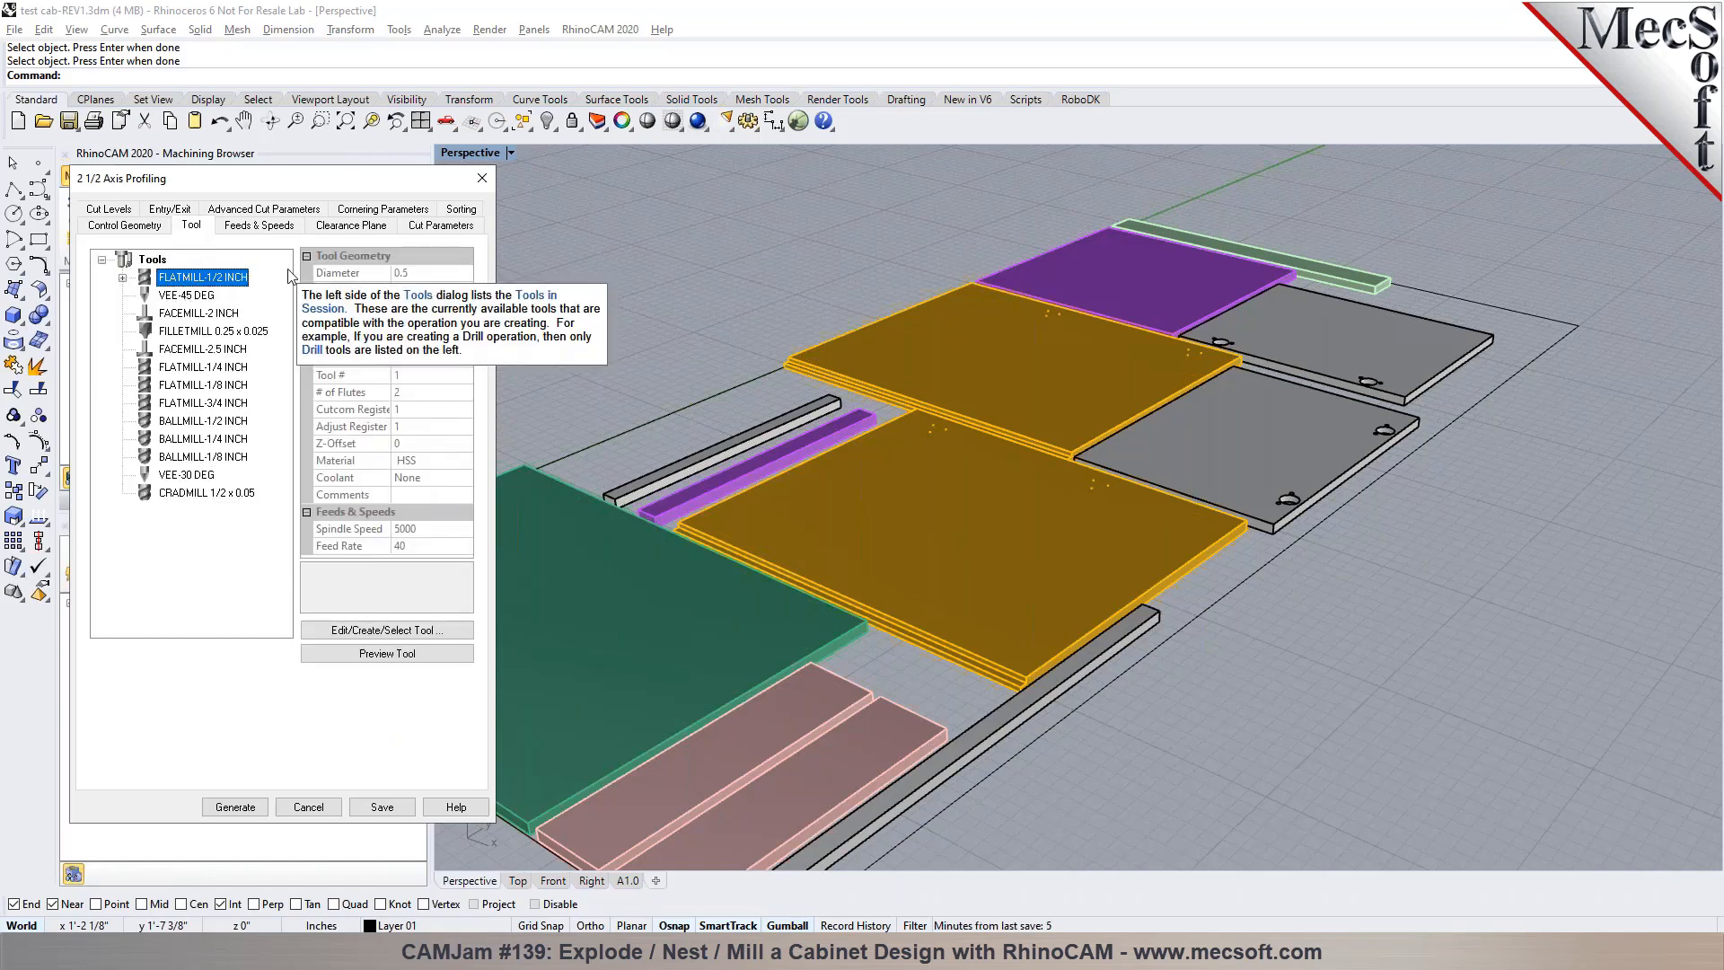
left_click(421, 225)
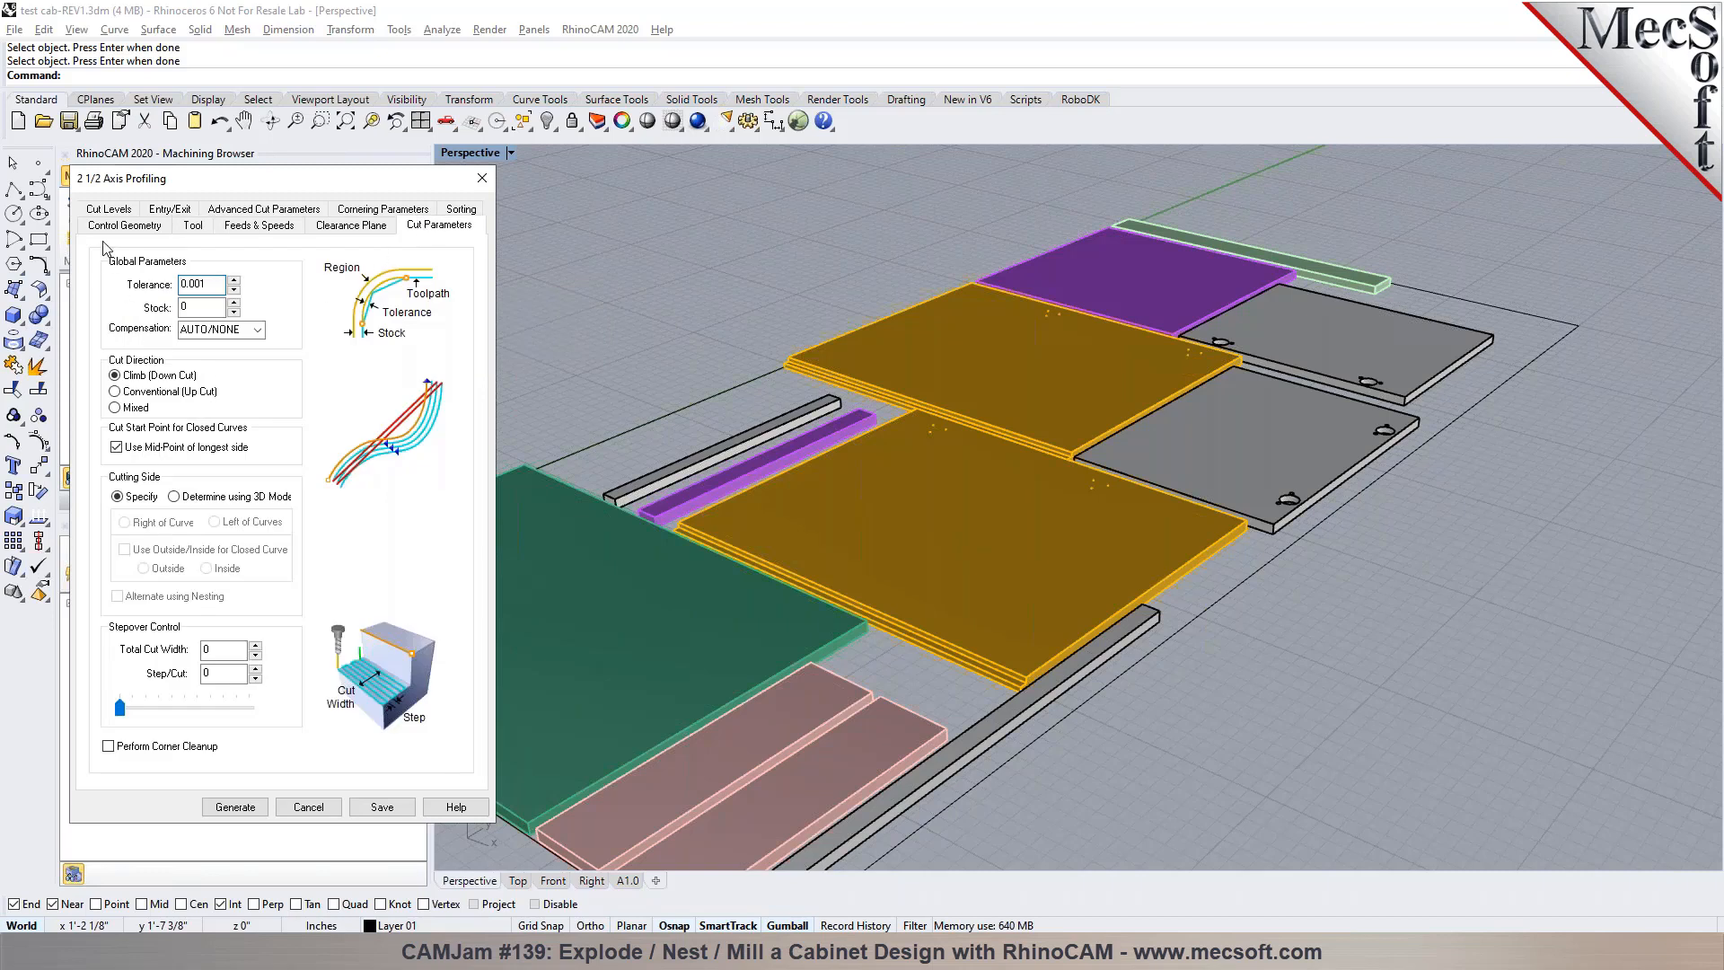
left_click(108, 211)
left_click(208, 326)
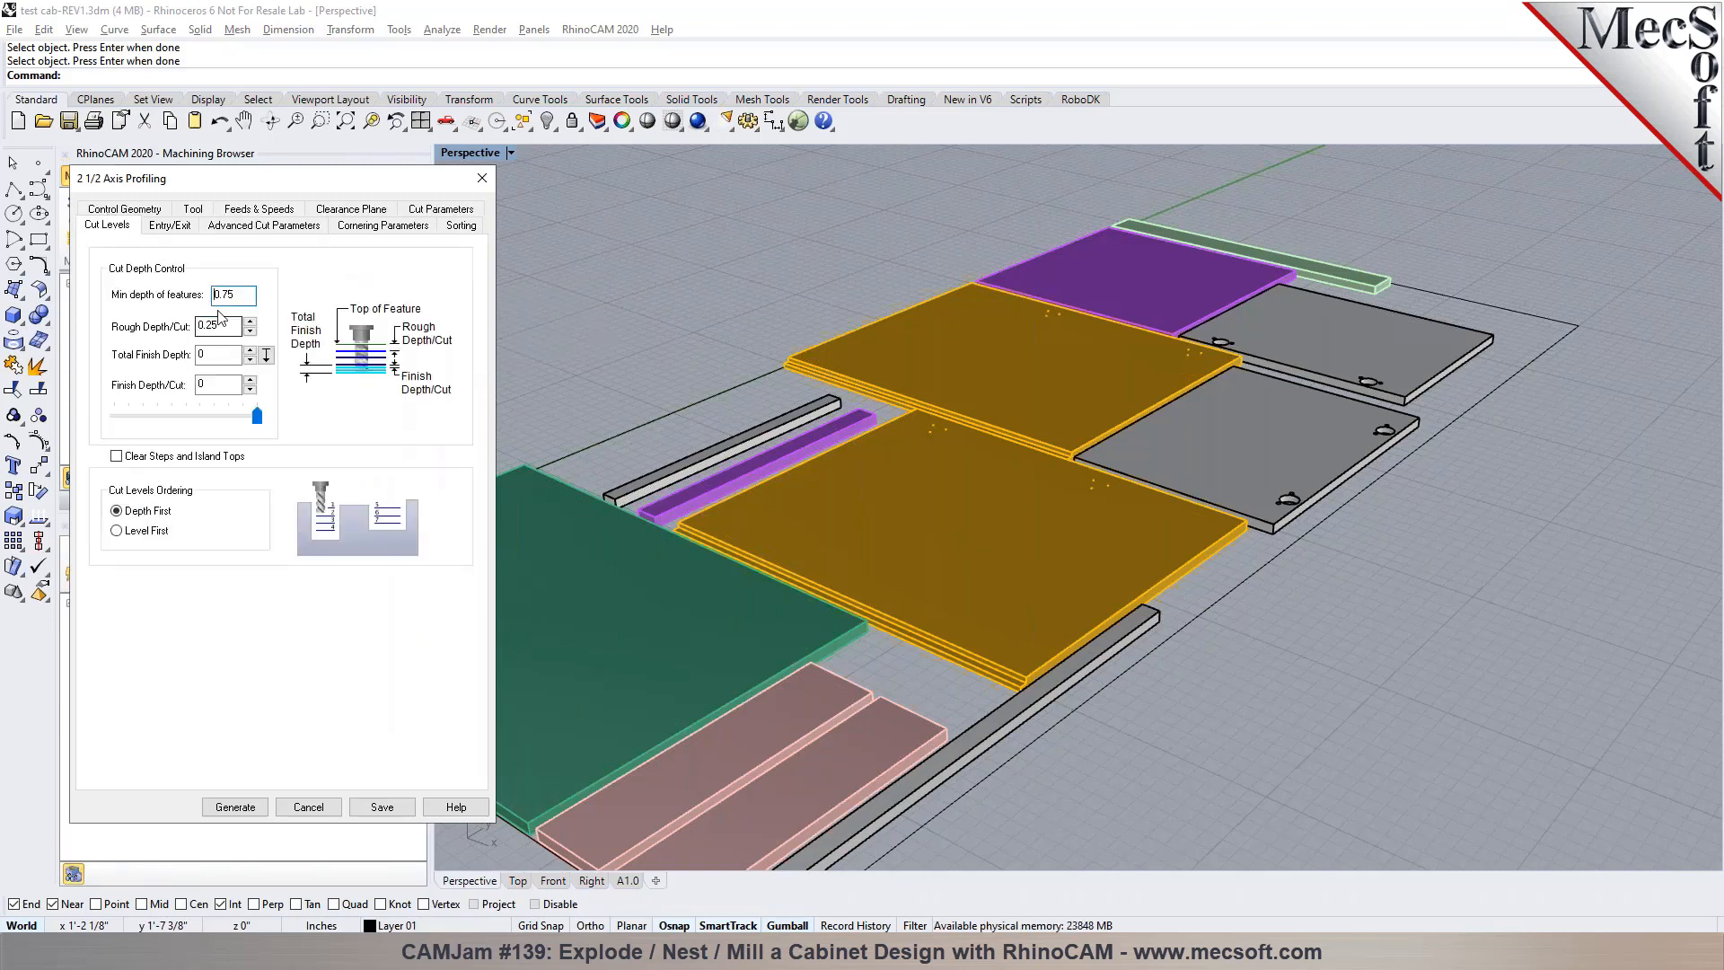
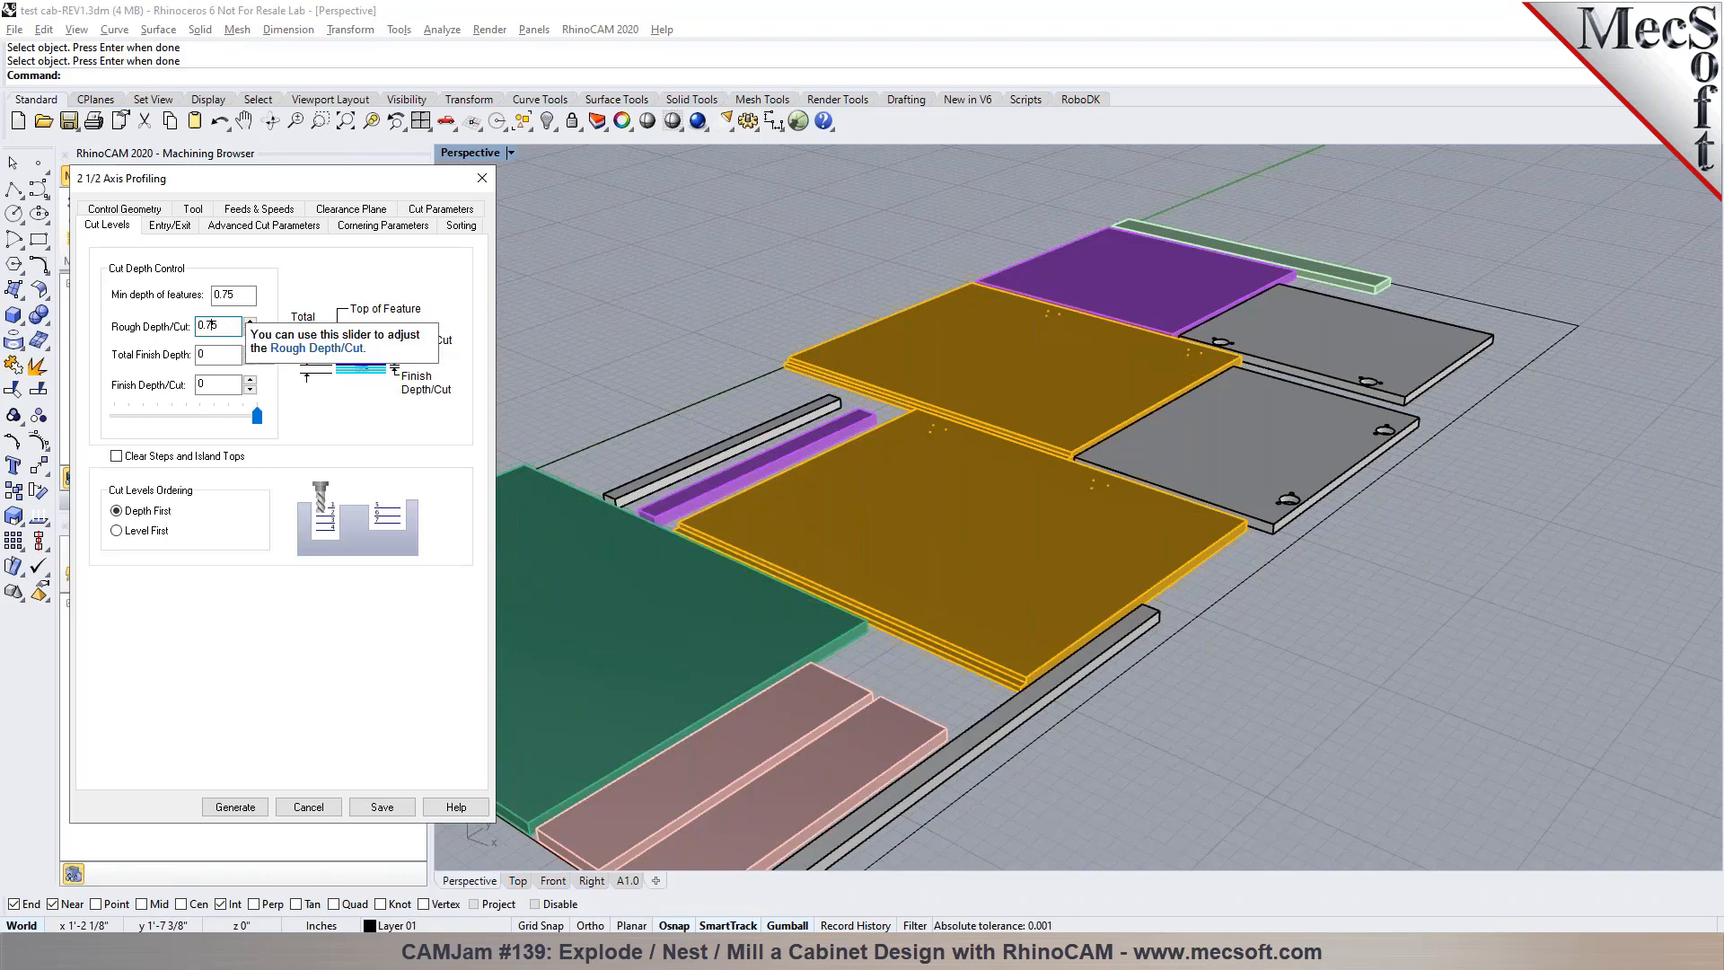
Review the profiling operation's total finish depth, entry and exit motions, advanced cut parameters and cornering parameters
left_click(201, 354)
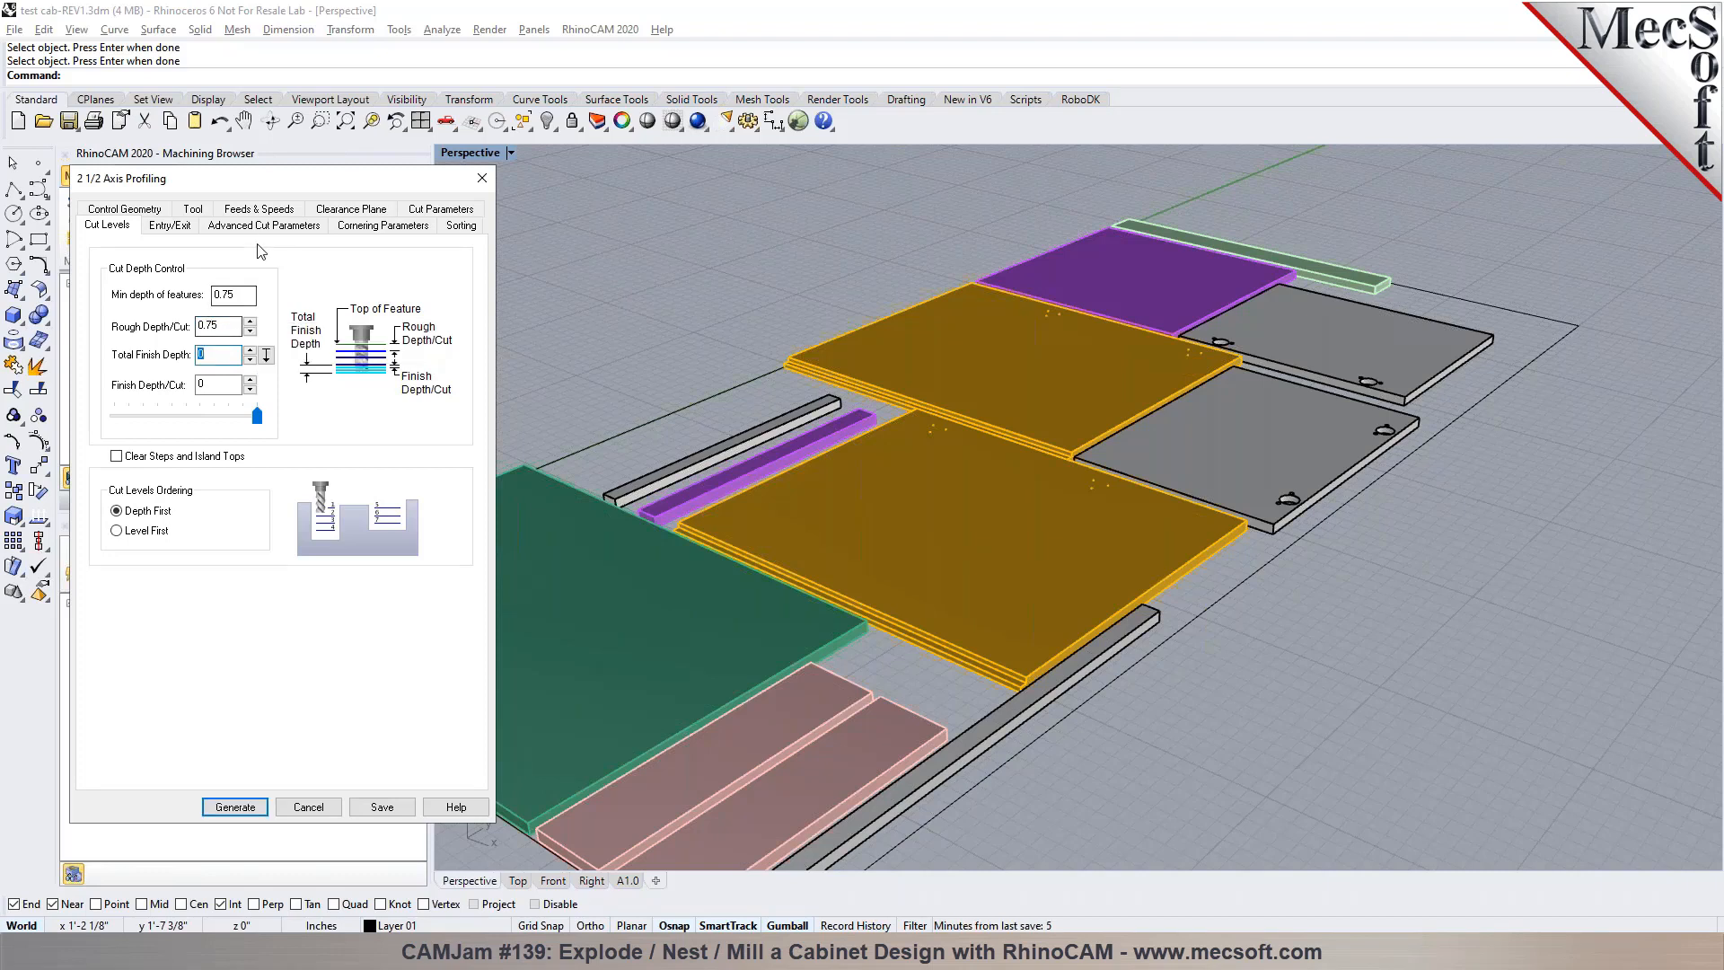
left_click(170, 226)
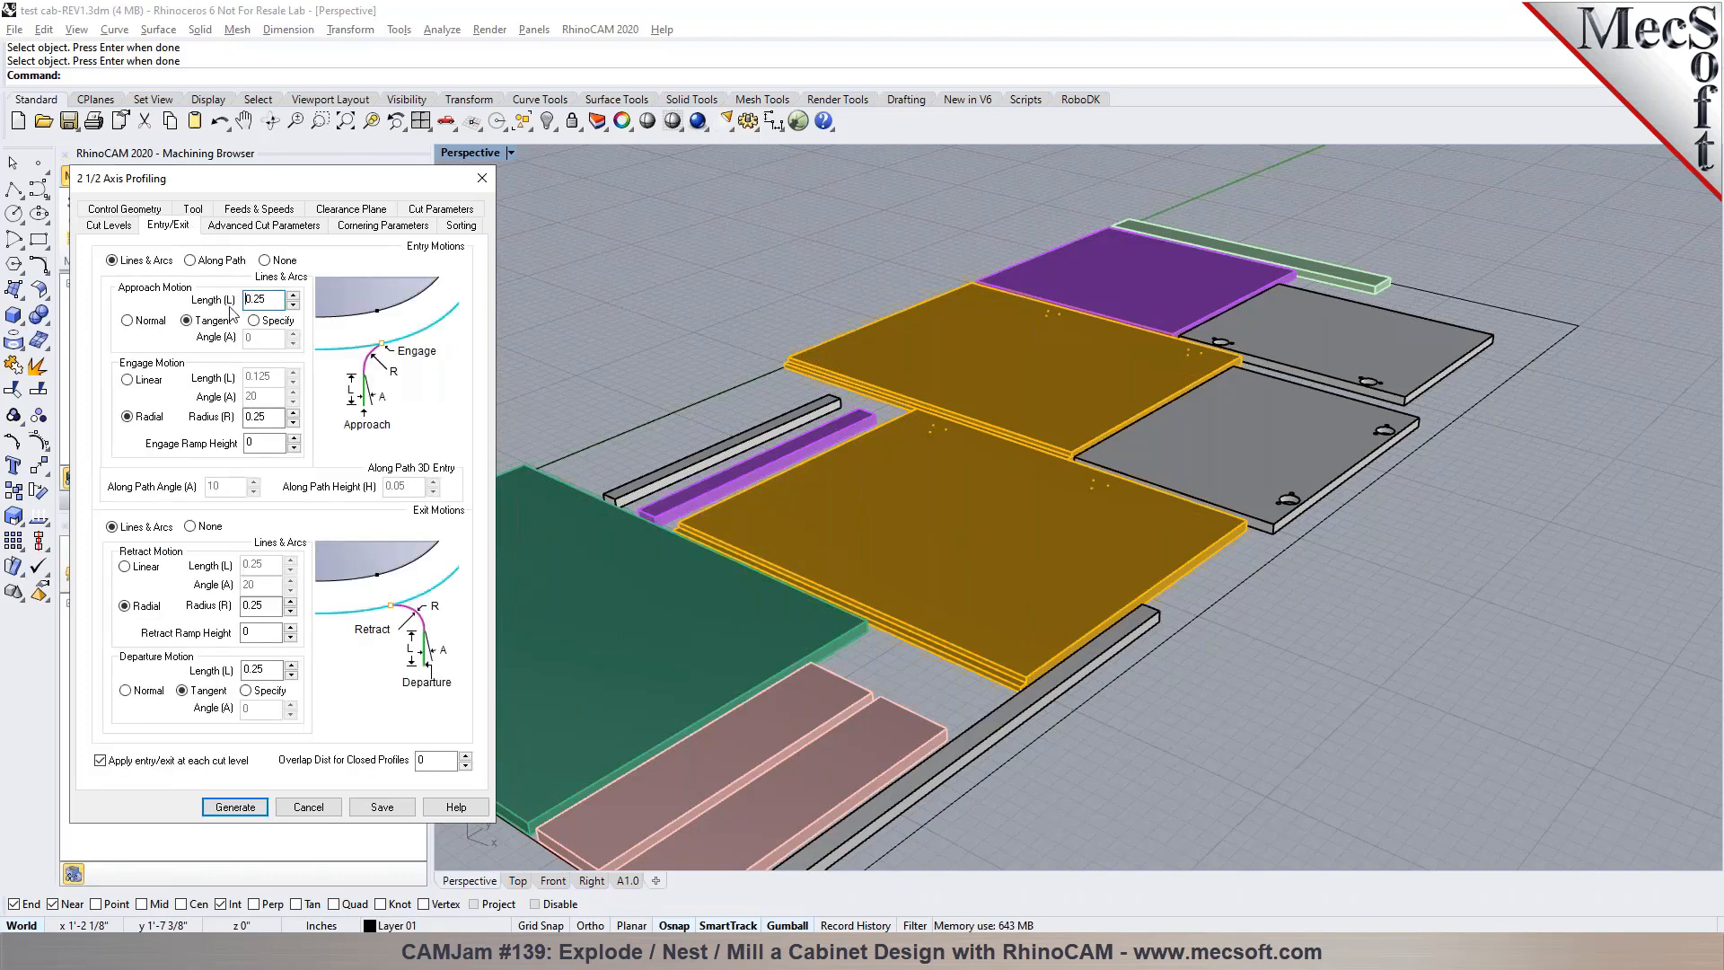
left_click(224, 262)
left_click(208, 528)
left_click(262, 226)
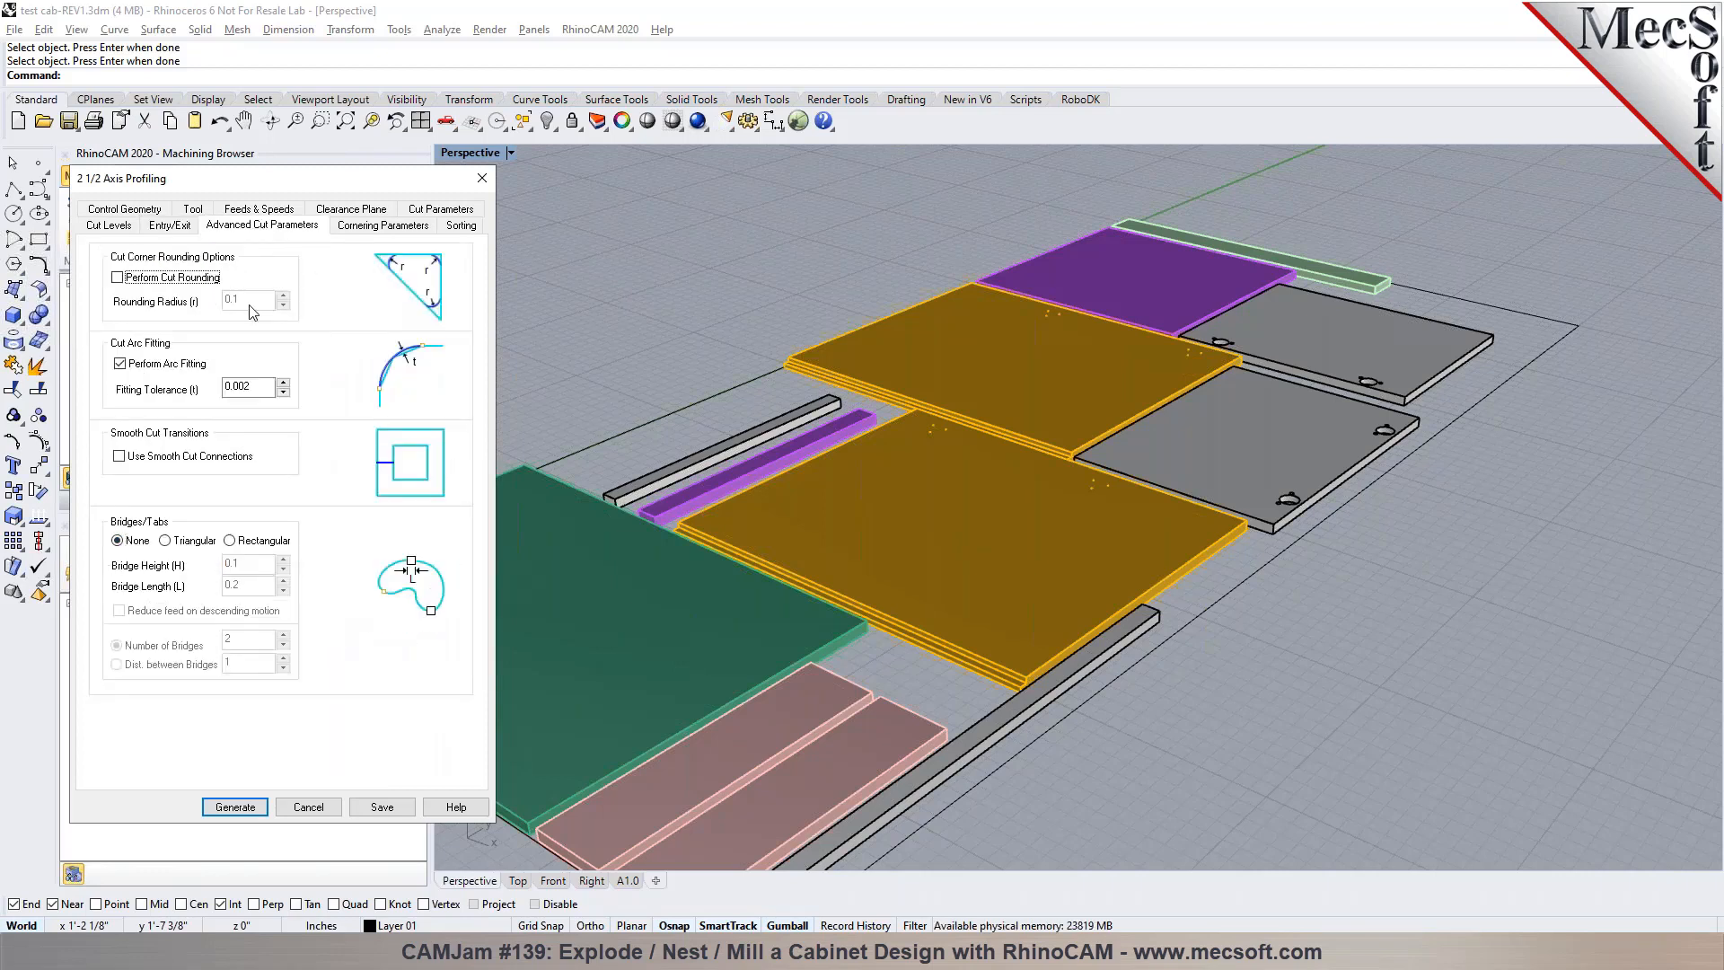
left_click(372, 225)
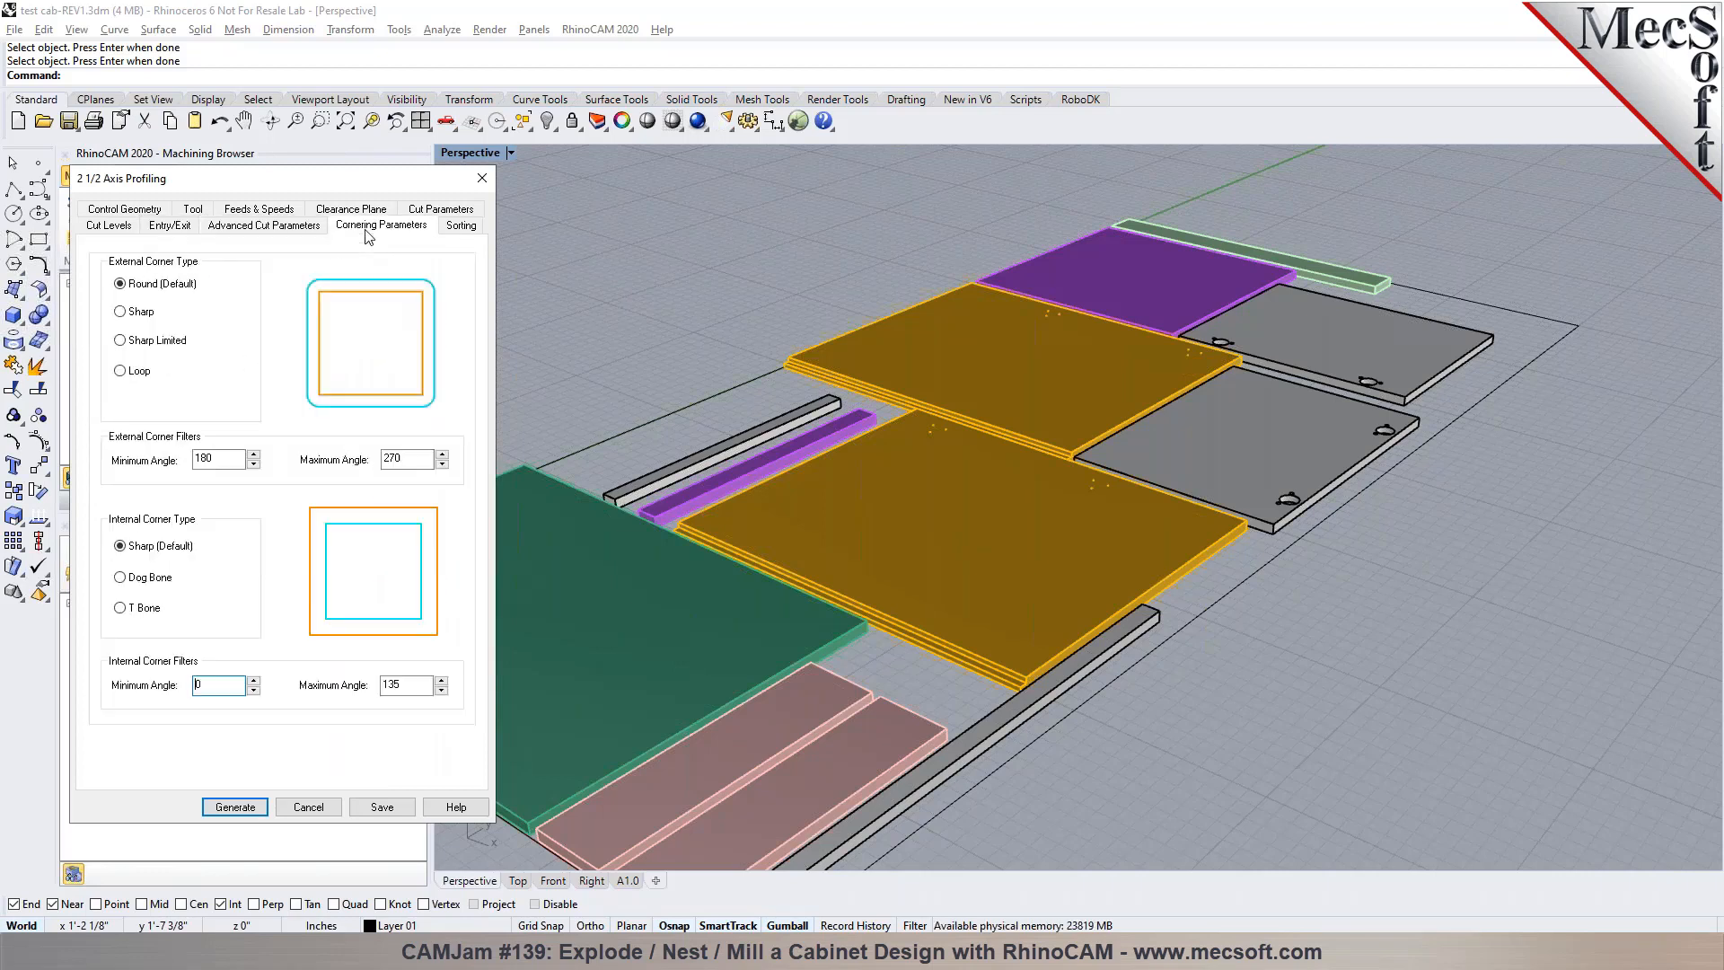
Set the profiling operation to Minimum Distance Sort and regenerate its toolpath
left_click(460, 226)
left_click(215, 268)
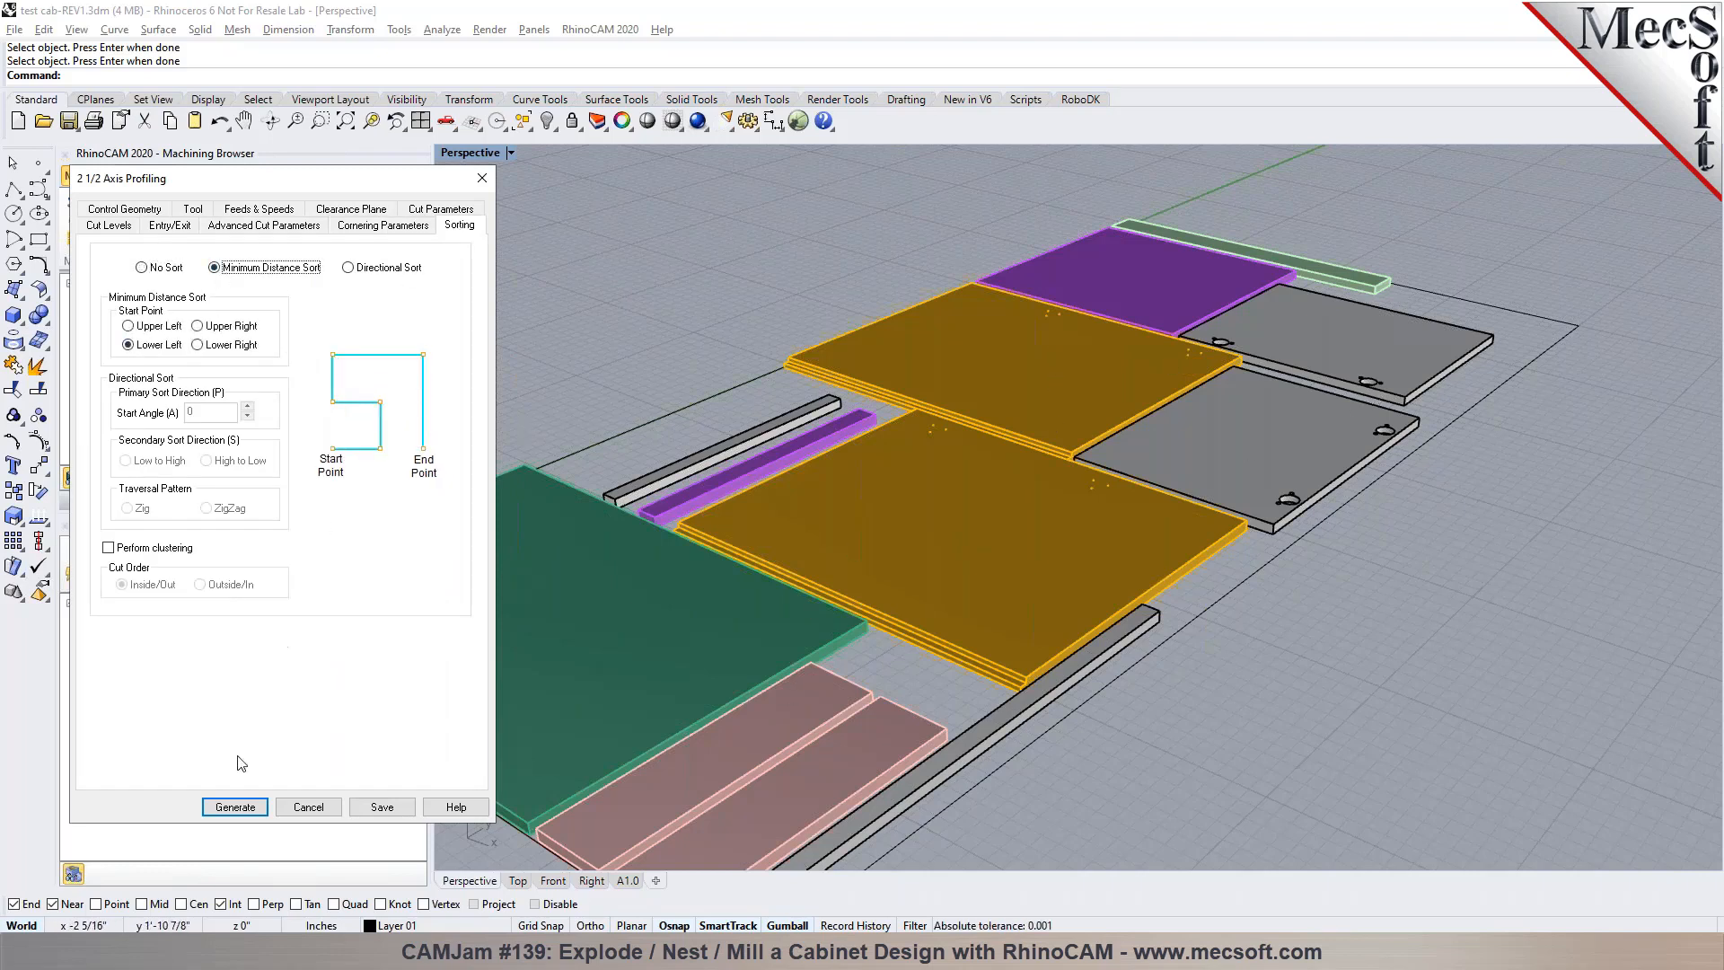
left_click(235, 807)
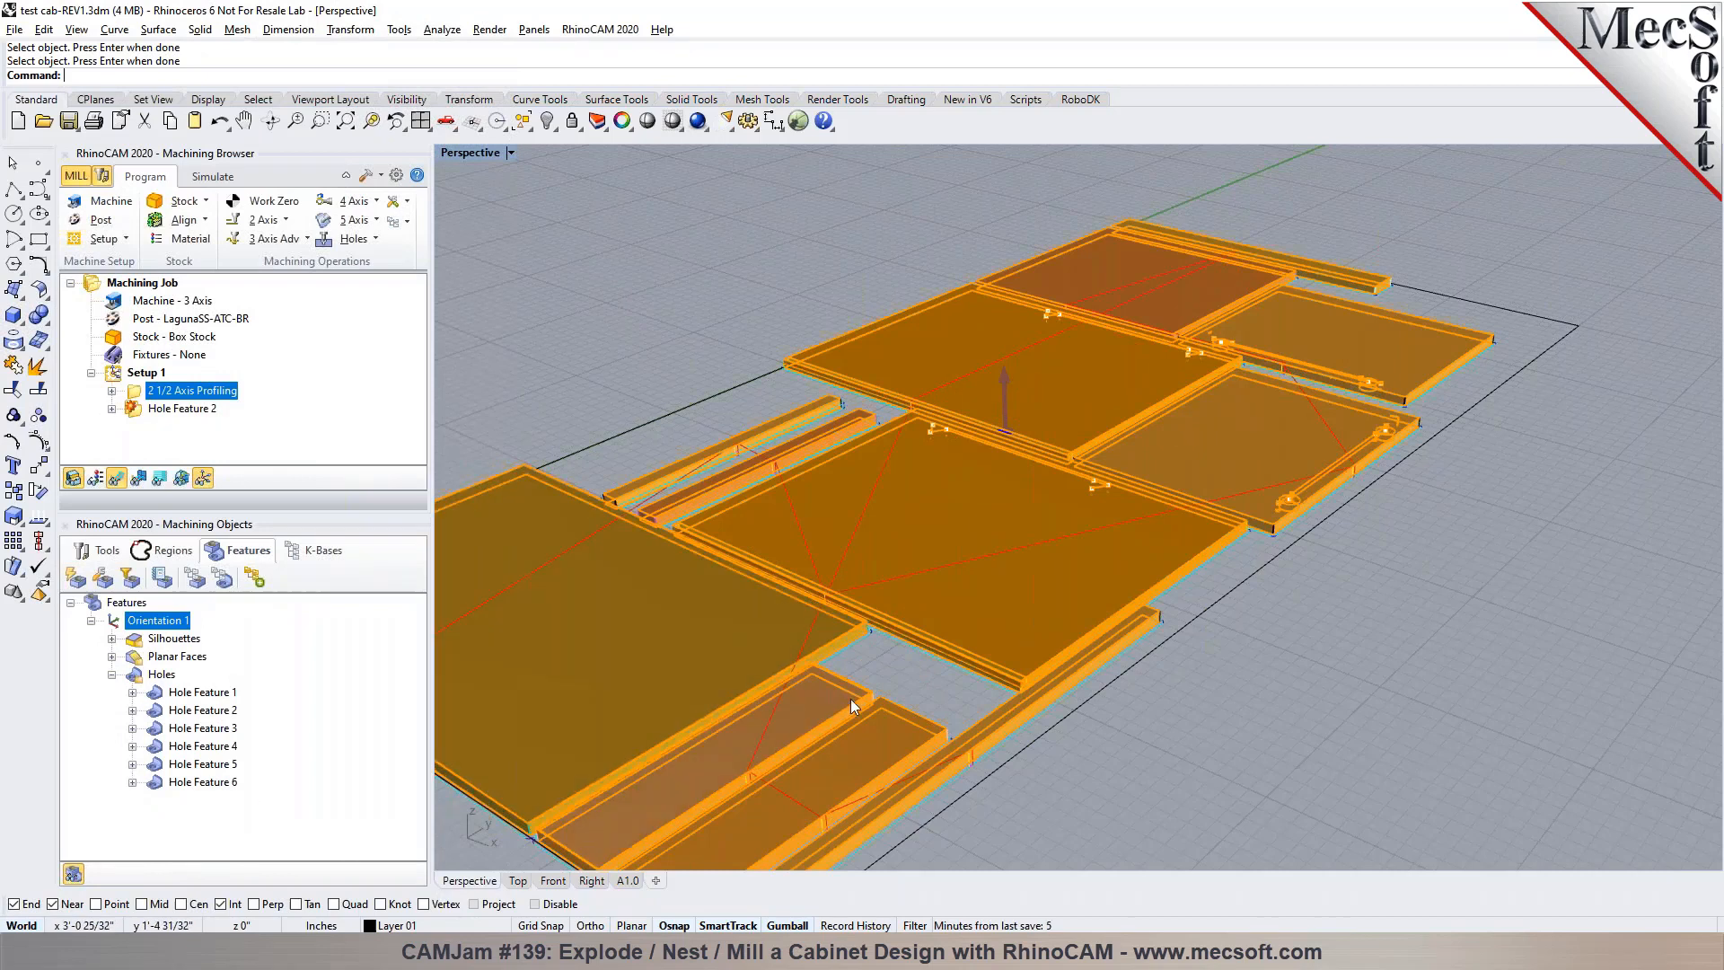
Inspect the regenerated profiling toolpath around the panel edges and corners of the nested sheet
scroll(861, 645, "up", 10)
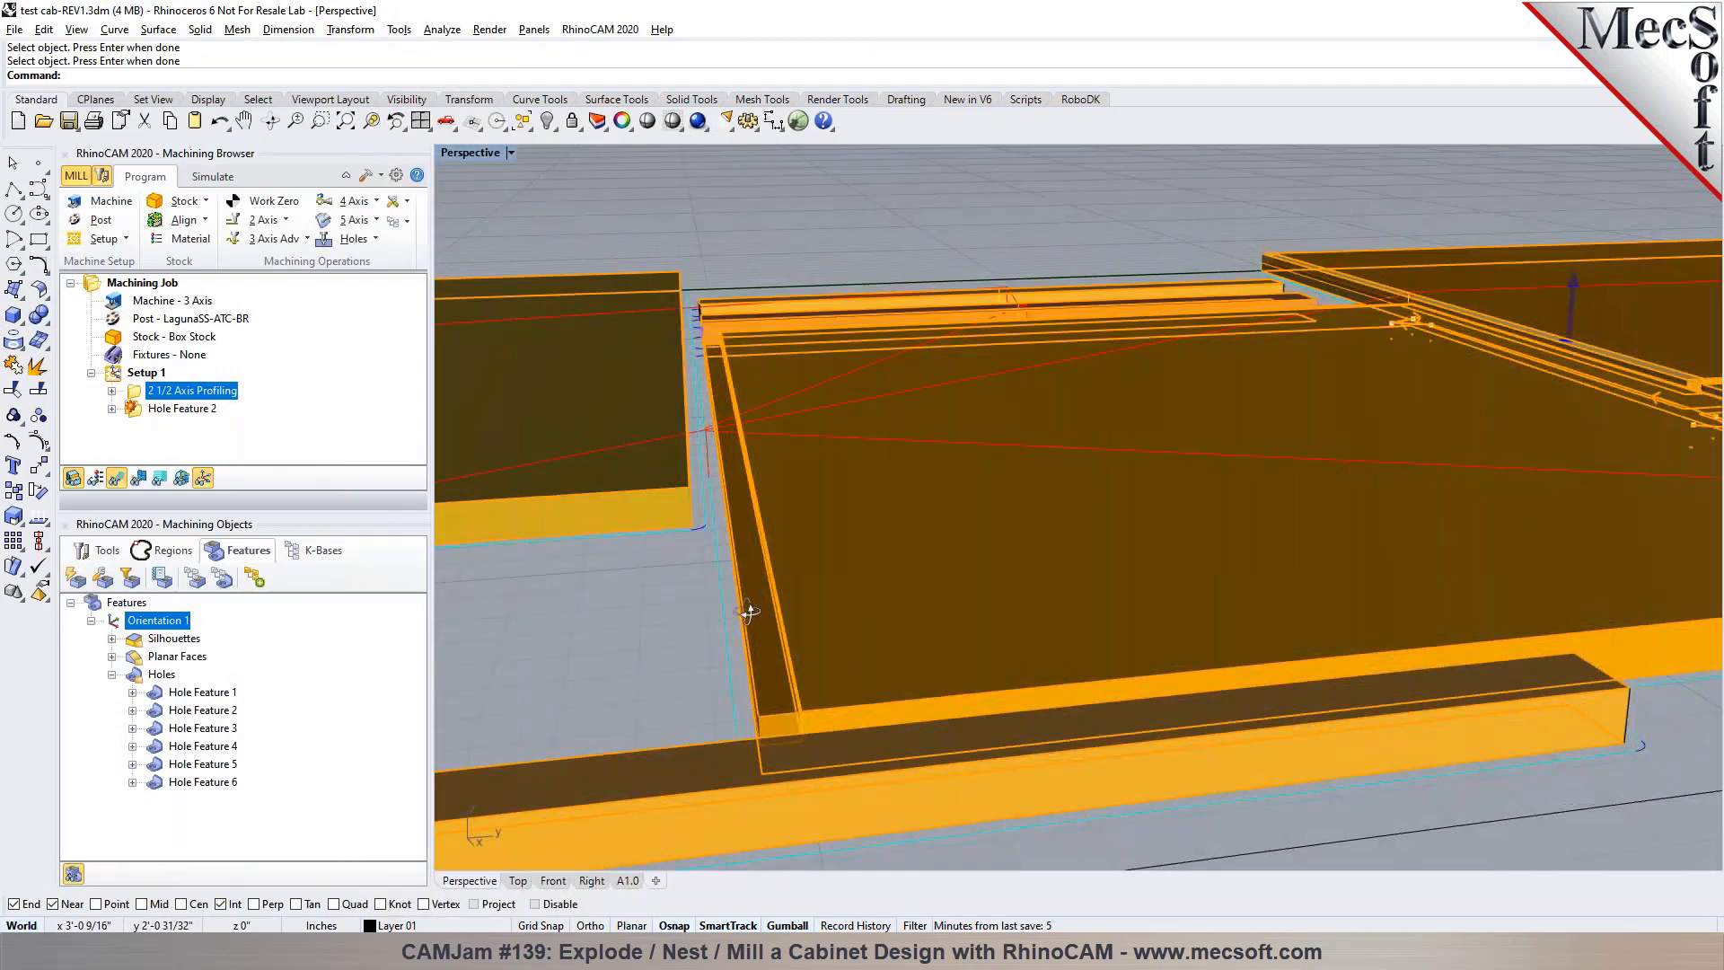
scroll(1187, 645, "down", 5)
scroll(1150, 638, "up", 8)
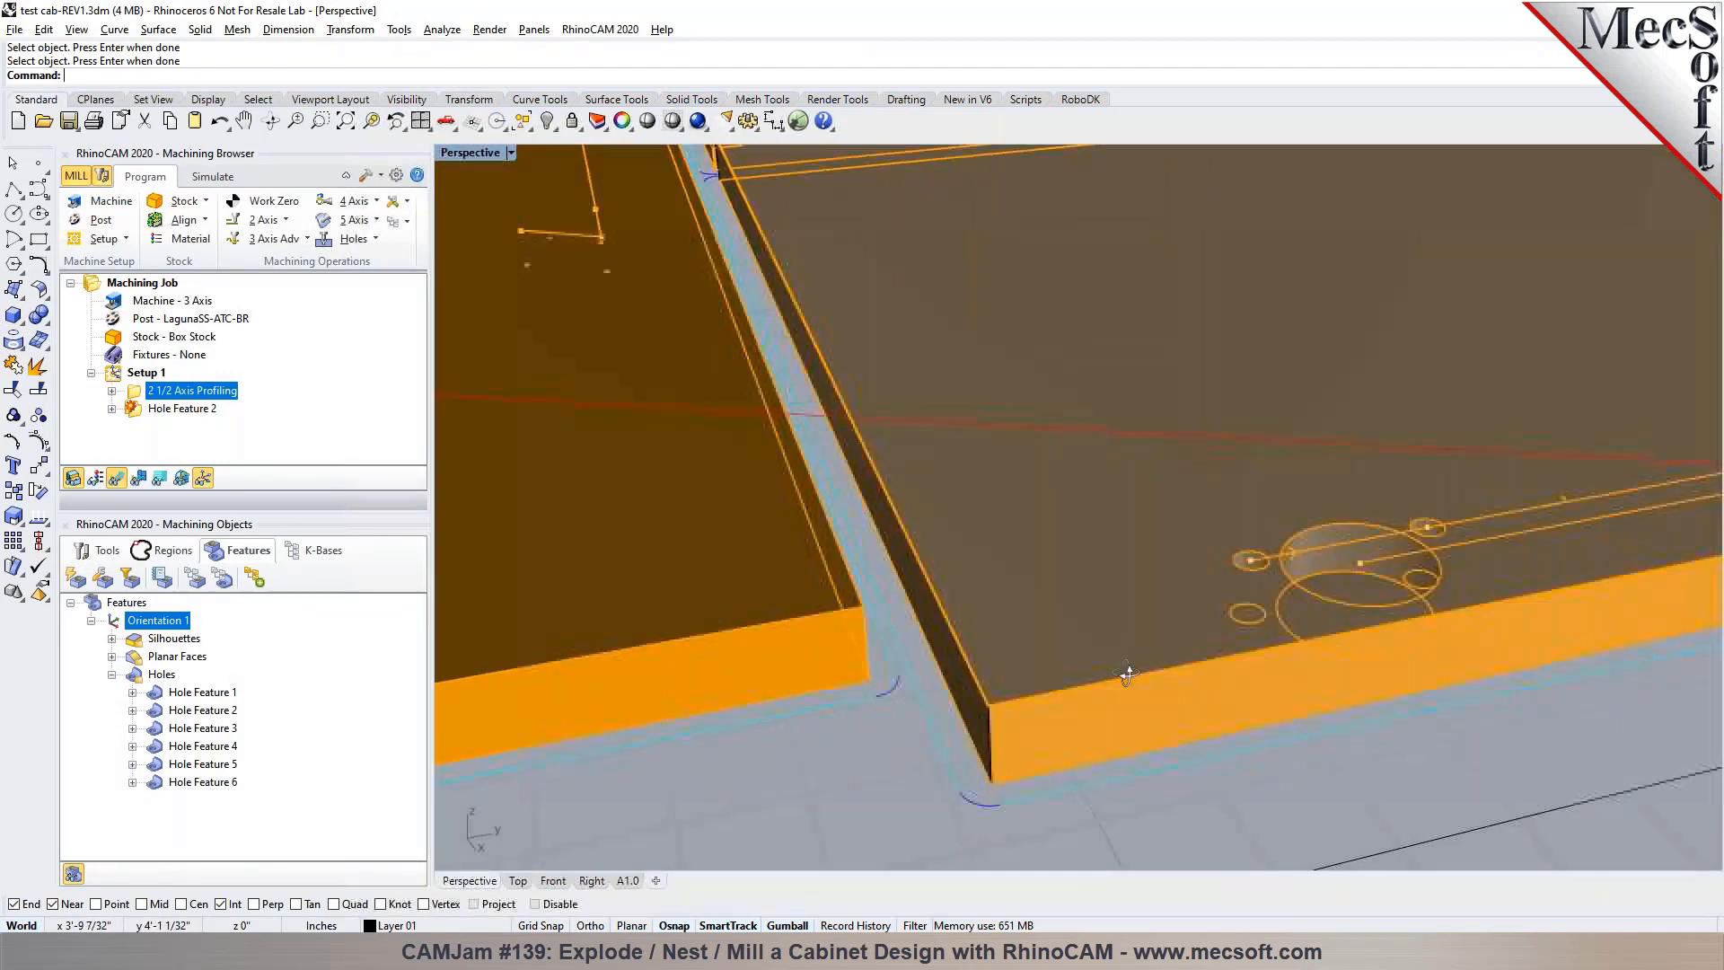
right_click_drag(1100, 648, 1020, 656)
scroll(1020, 655, "down", 9)
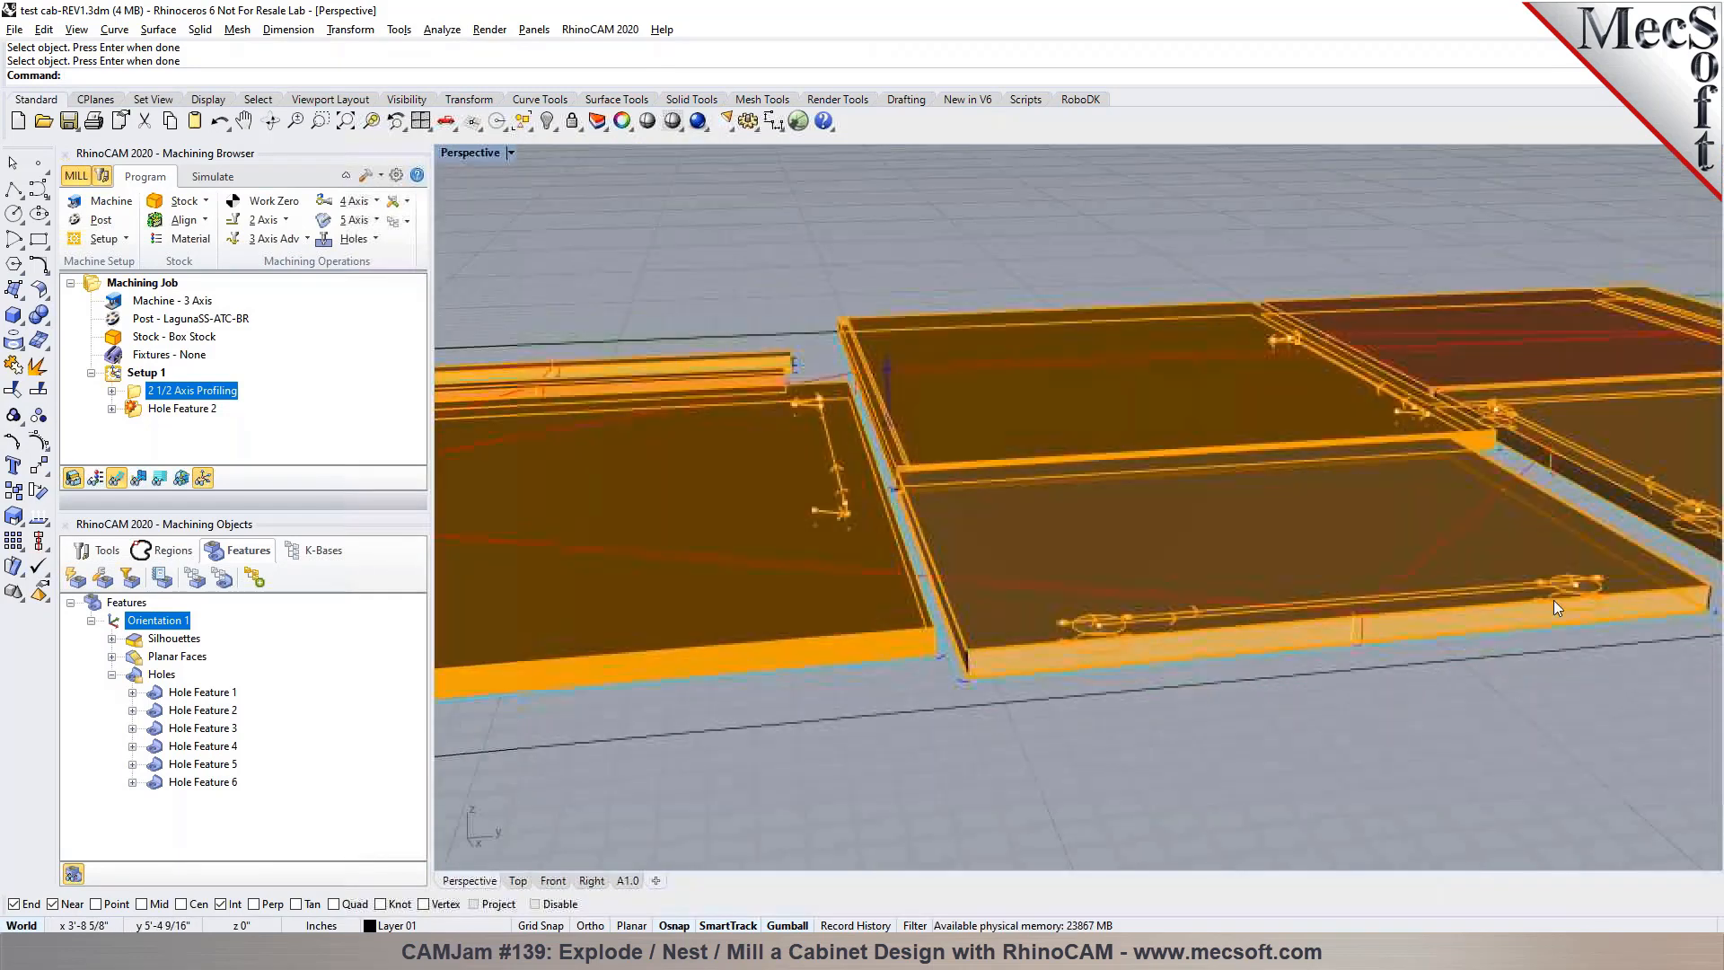
scroll(1552, 599, "up", 5)
scroll(977, 553, "down", 8)
scroll(1479, 537, "up", 5)
right_click_drag(1479, 537, 1491, 575)
Expand Hole Feature 2 in Setup 1 and examine its first Standard Drill operation on the nested panels
left_click(182, 408)
left_click(112, 408)
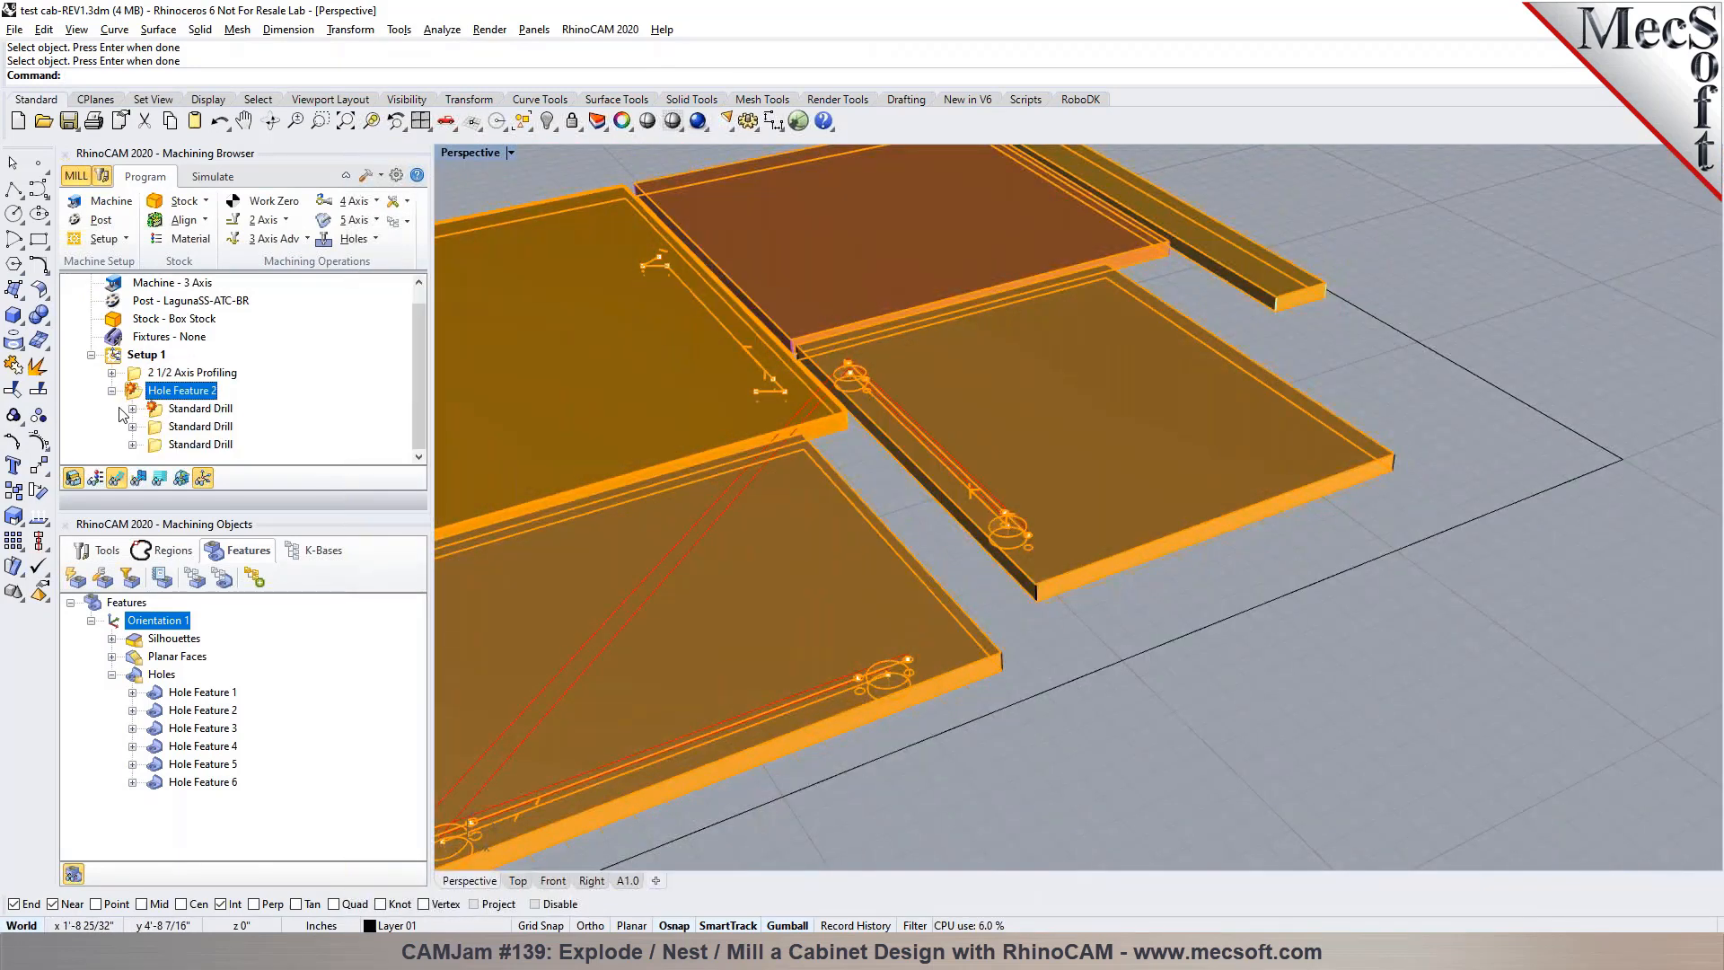
left_click(193, 408)
scroll(1385, 458, "down", 4)
scroll(1235, 433, "up", 8)
scroll(1071, 396, "down", 8)
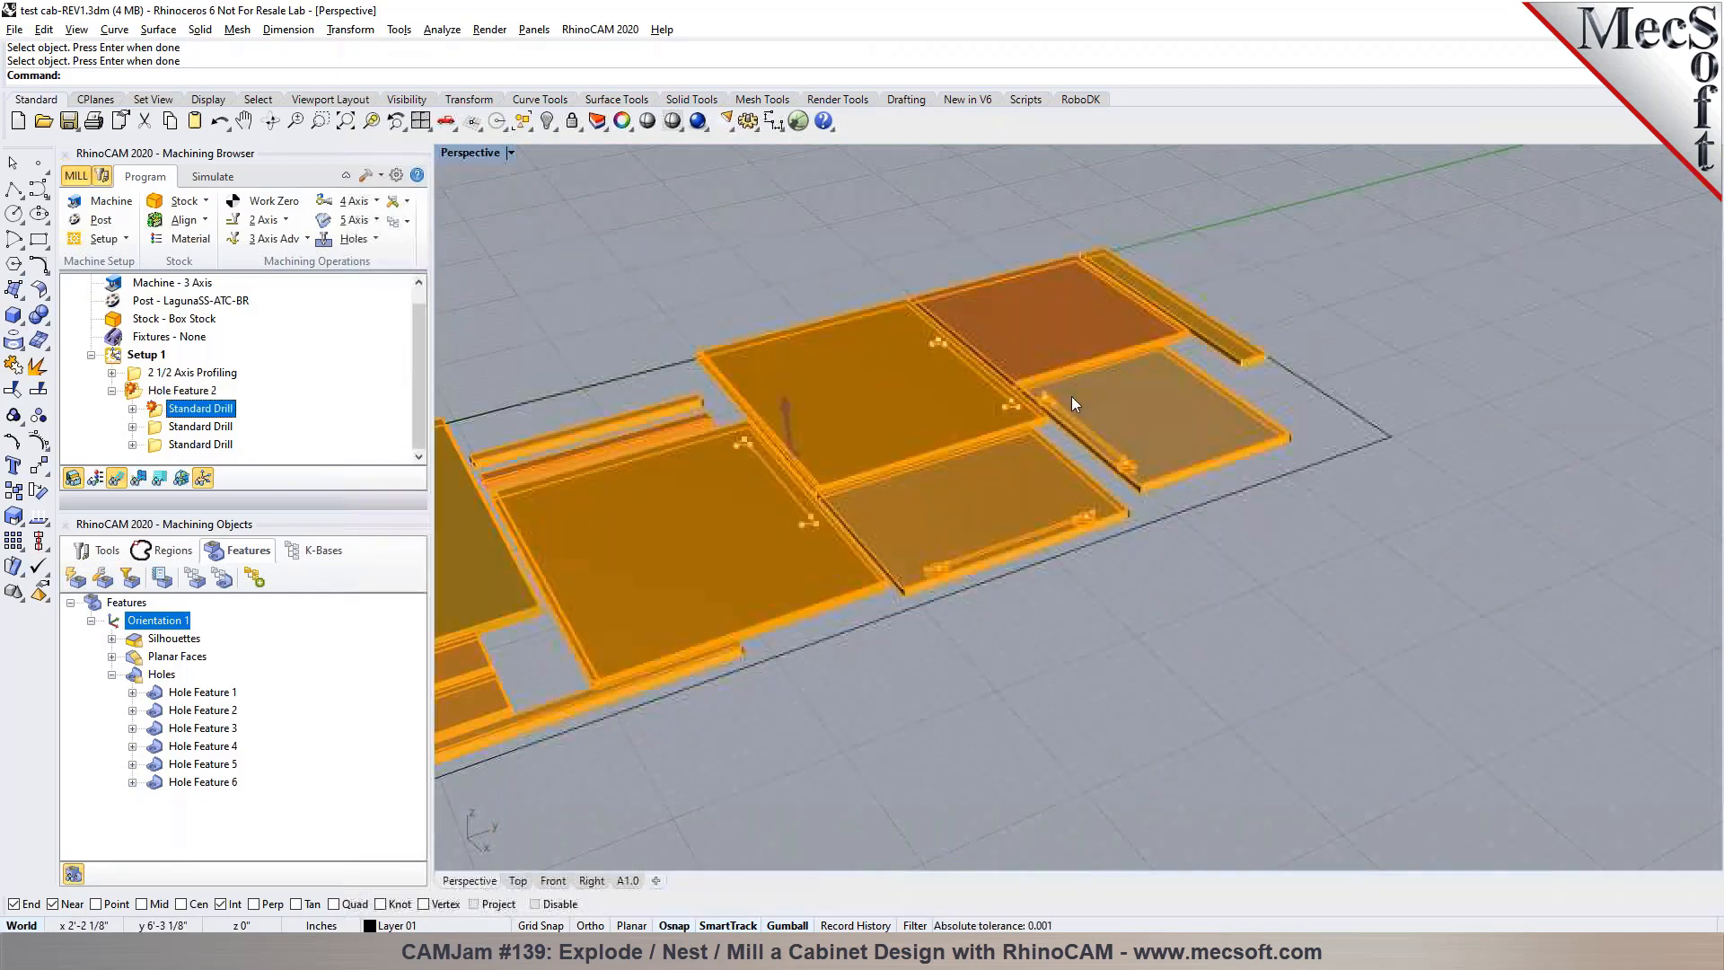
Open the first Standard Drill operation's Drill1 tool definition from the full tool list and rename it DRILL 1/16
double_click(158, 408)
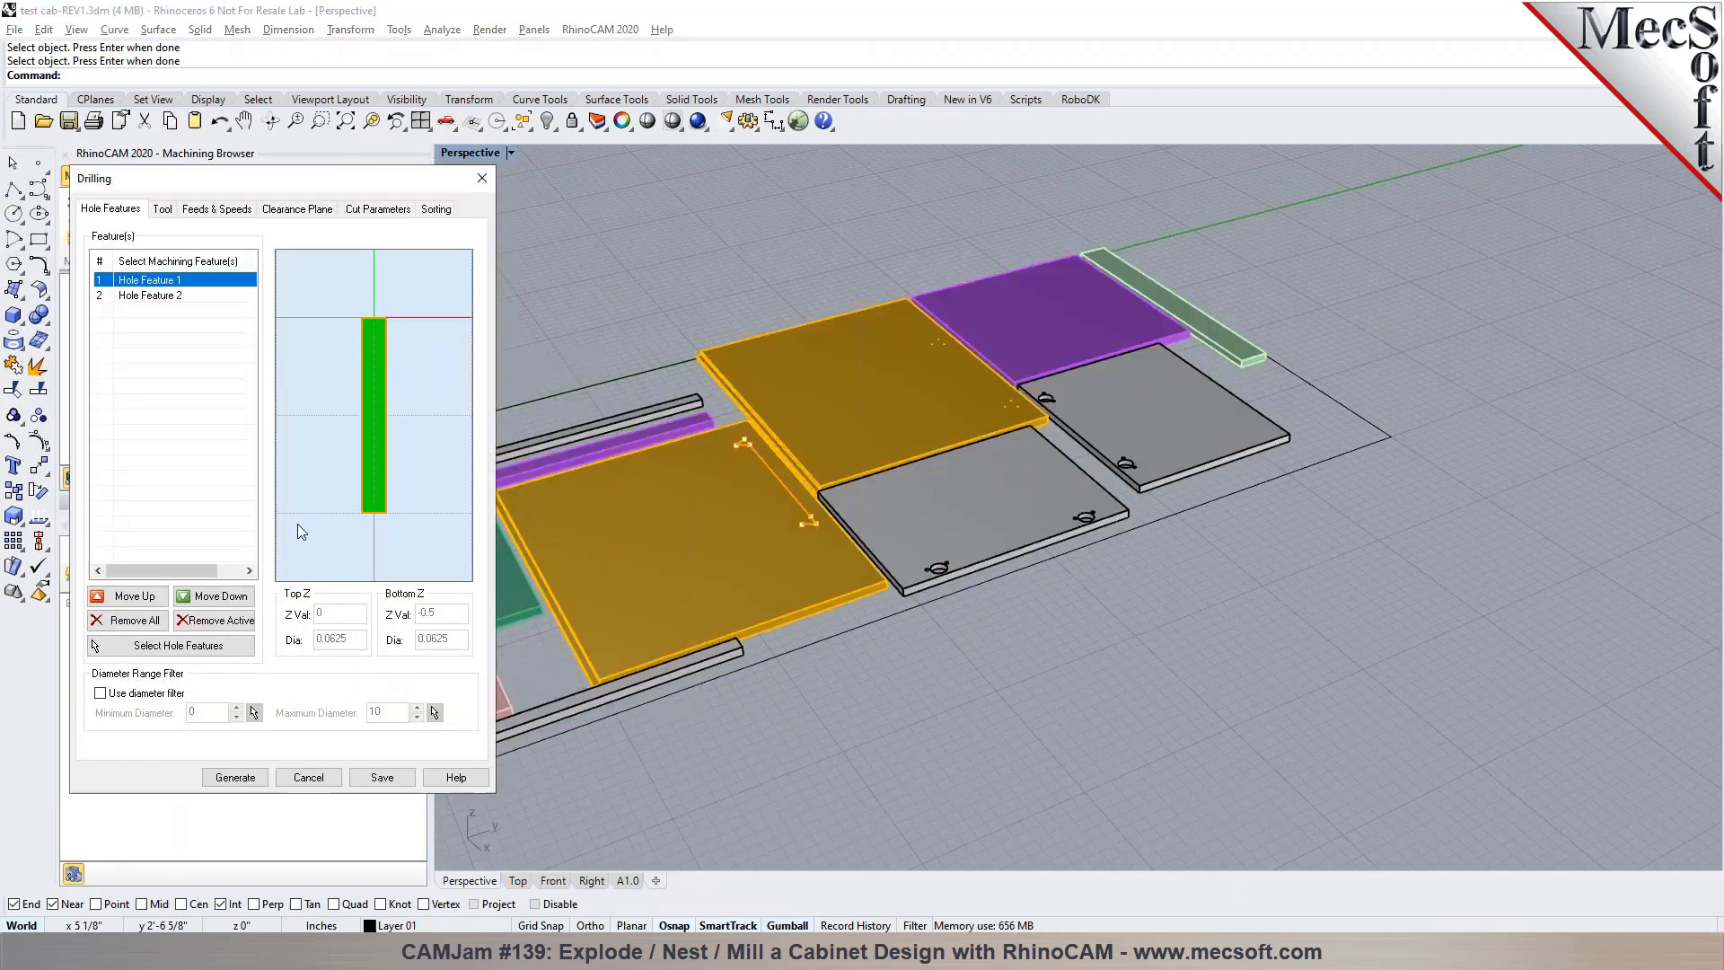
left_click(161, 214)
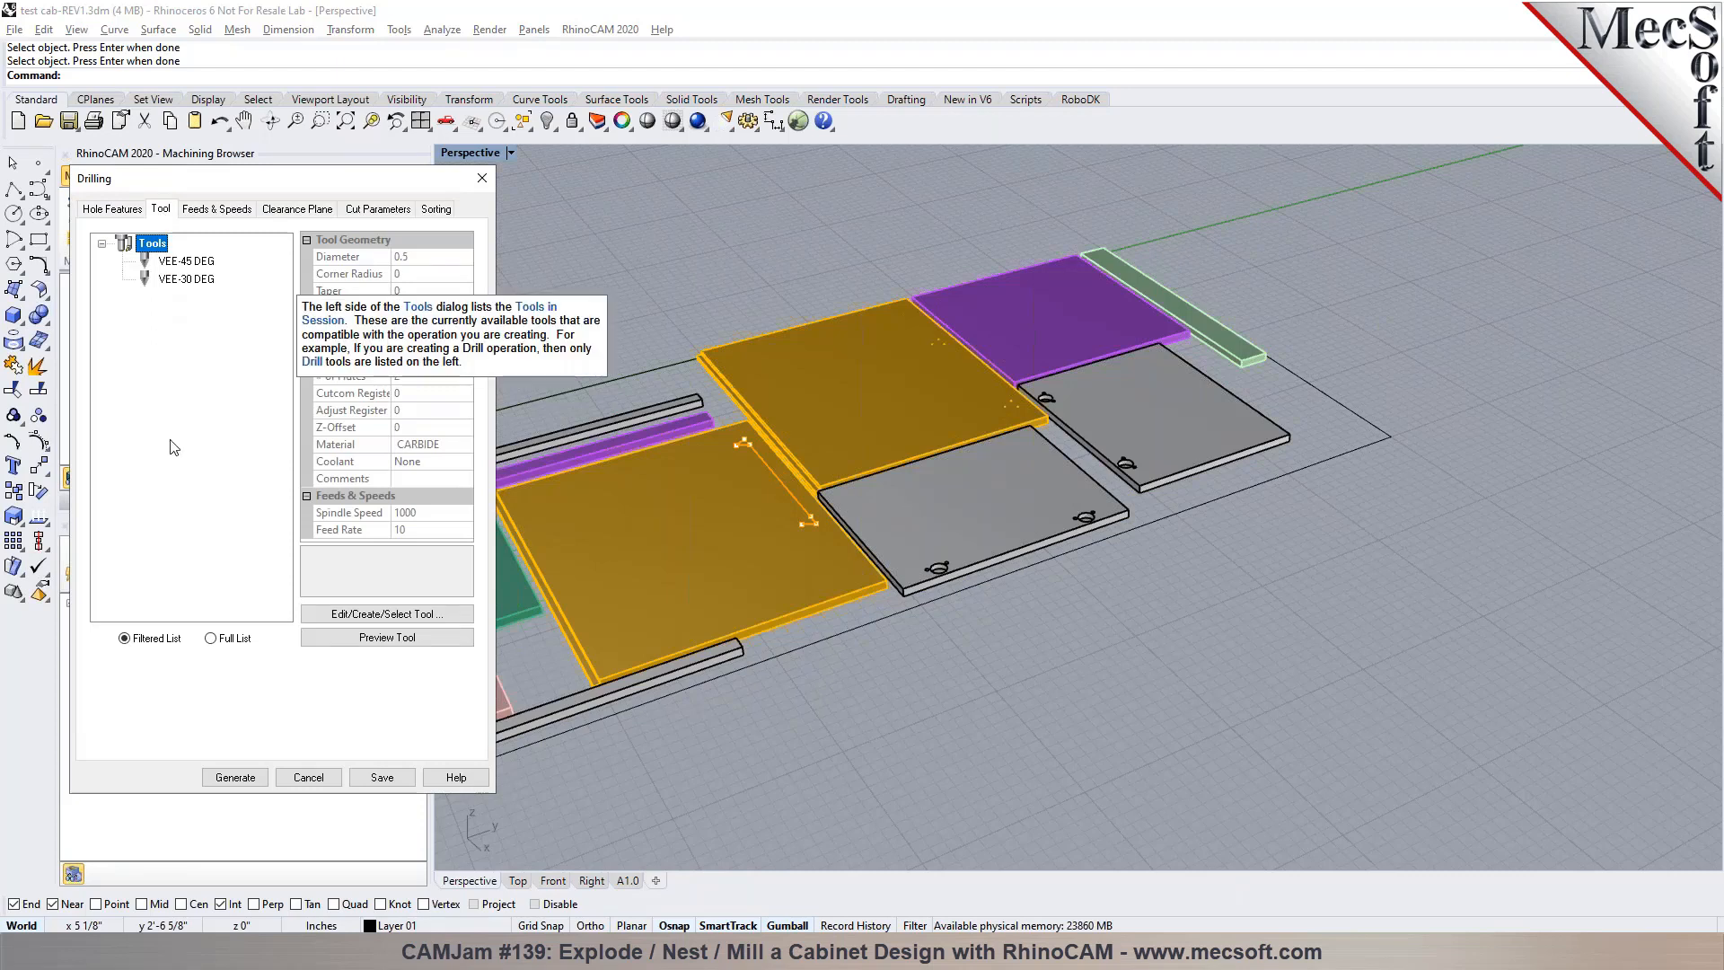
left_click(247, 639)
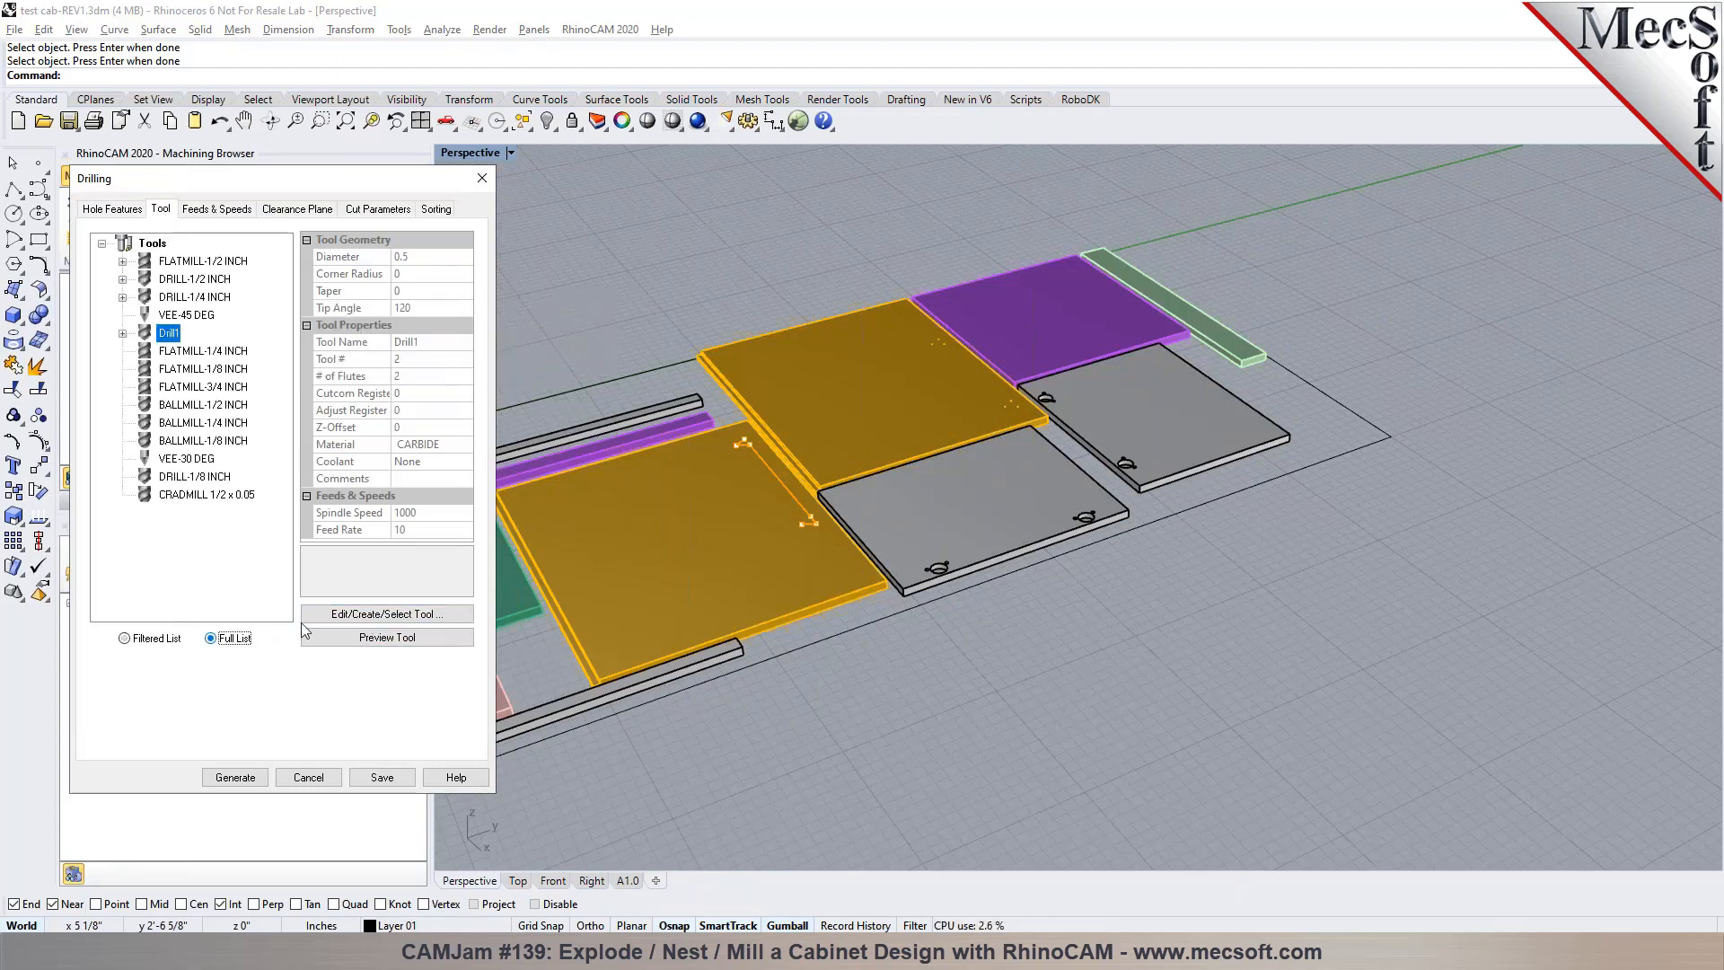
left_click(366, 617)
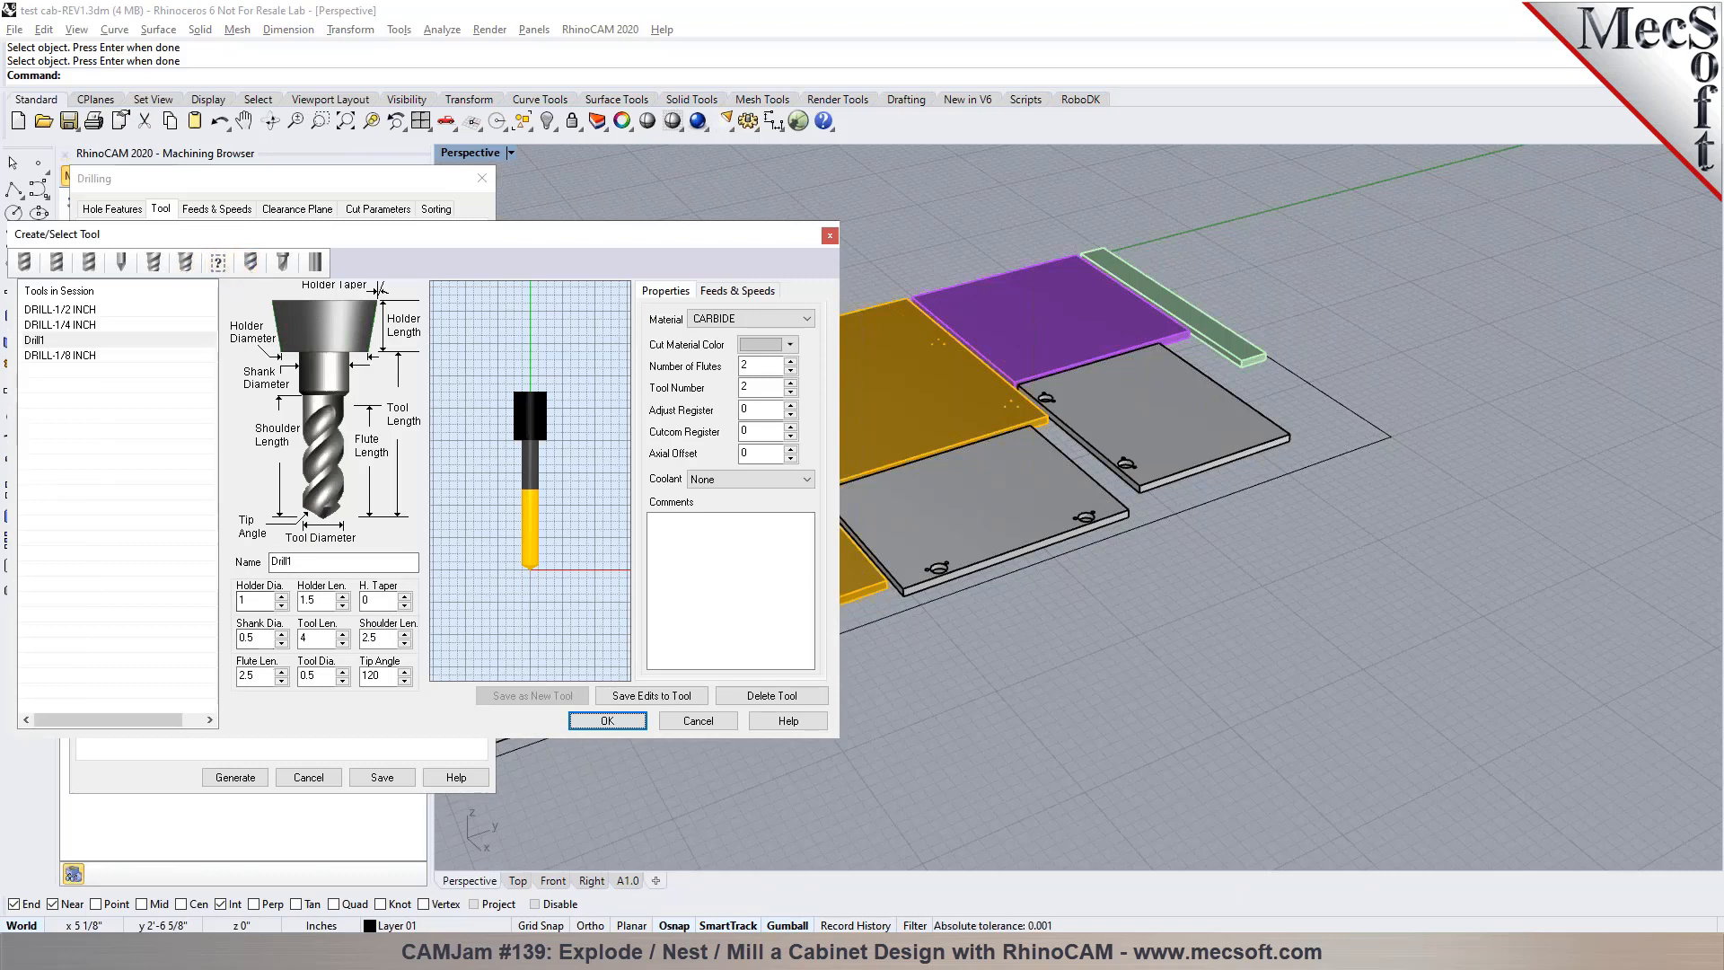
left_click_drag(294, 561, 231, 556)
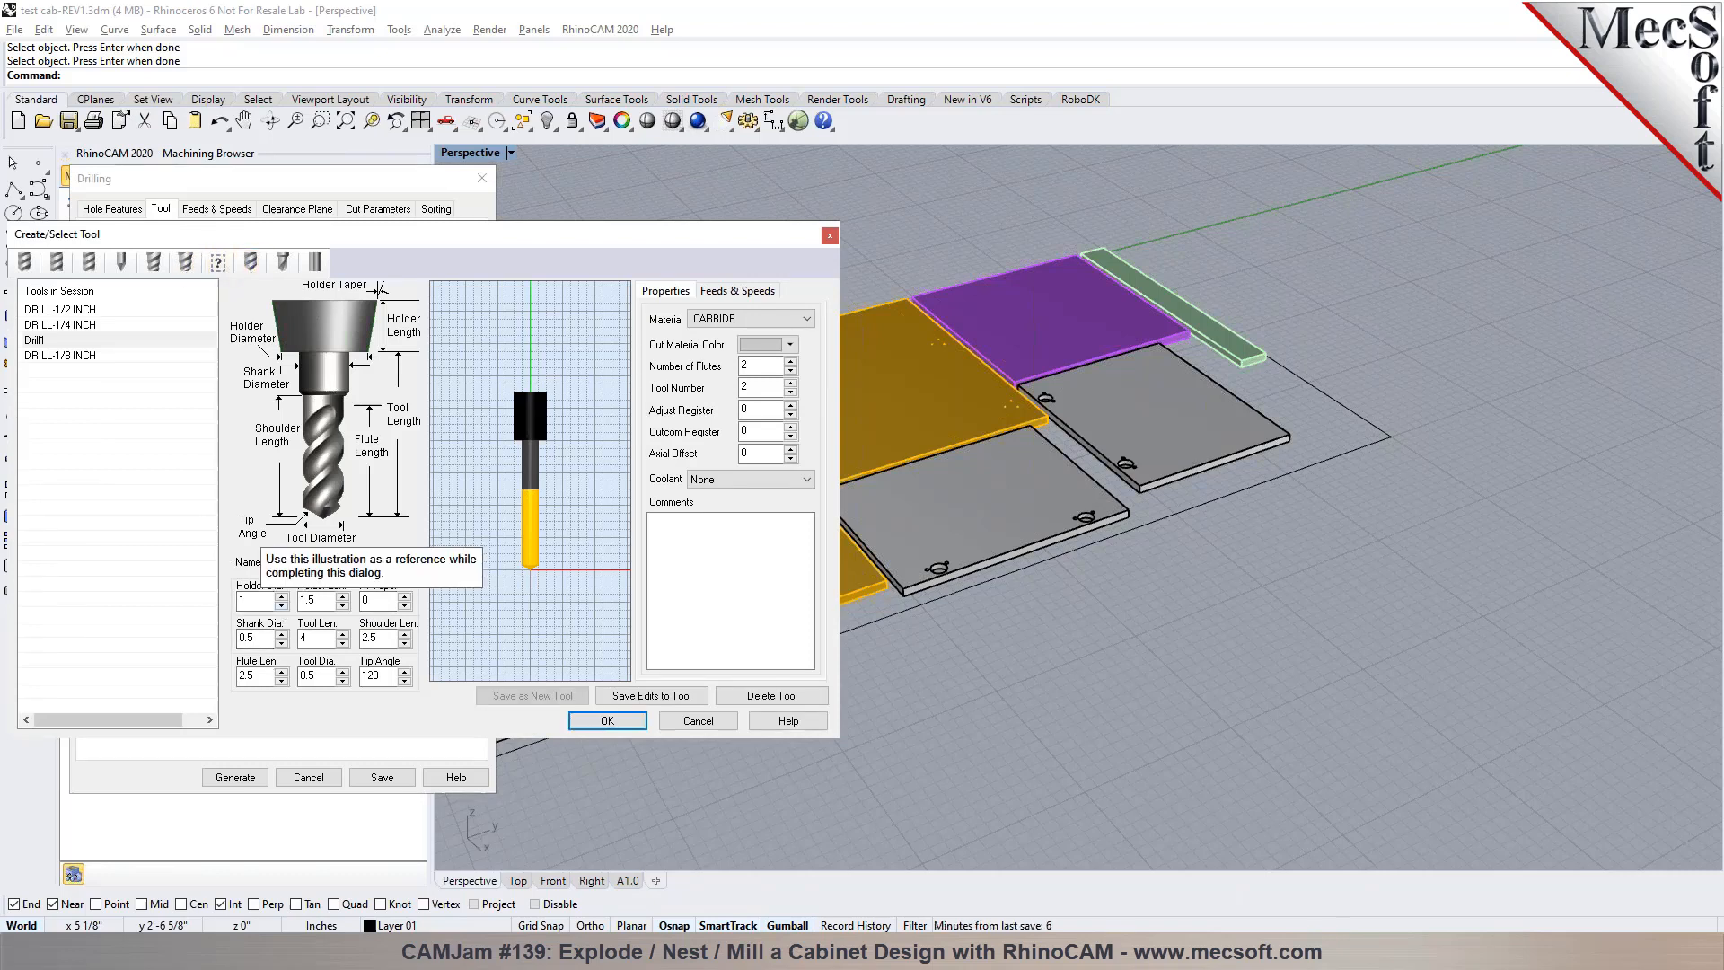
type("DRILL 1/16")
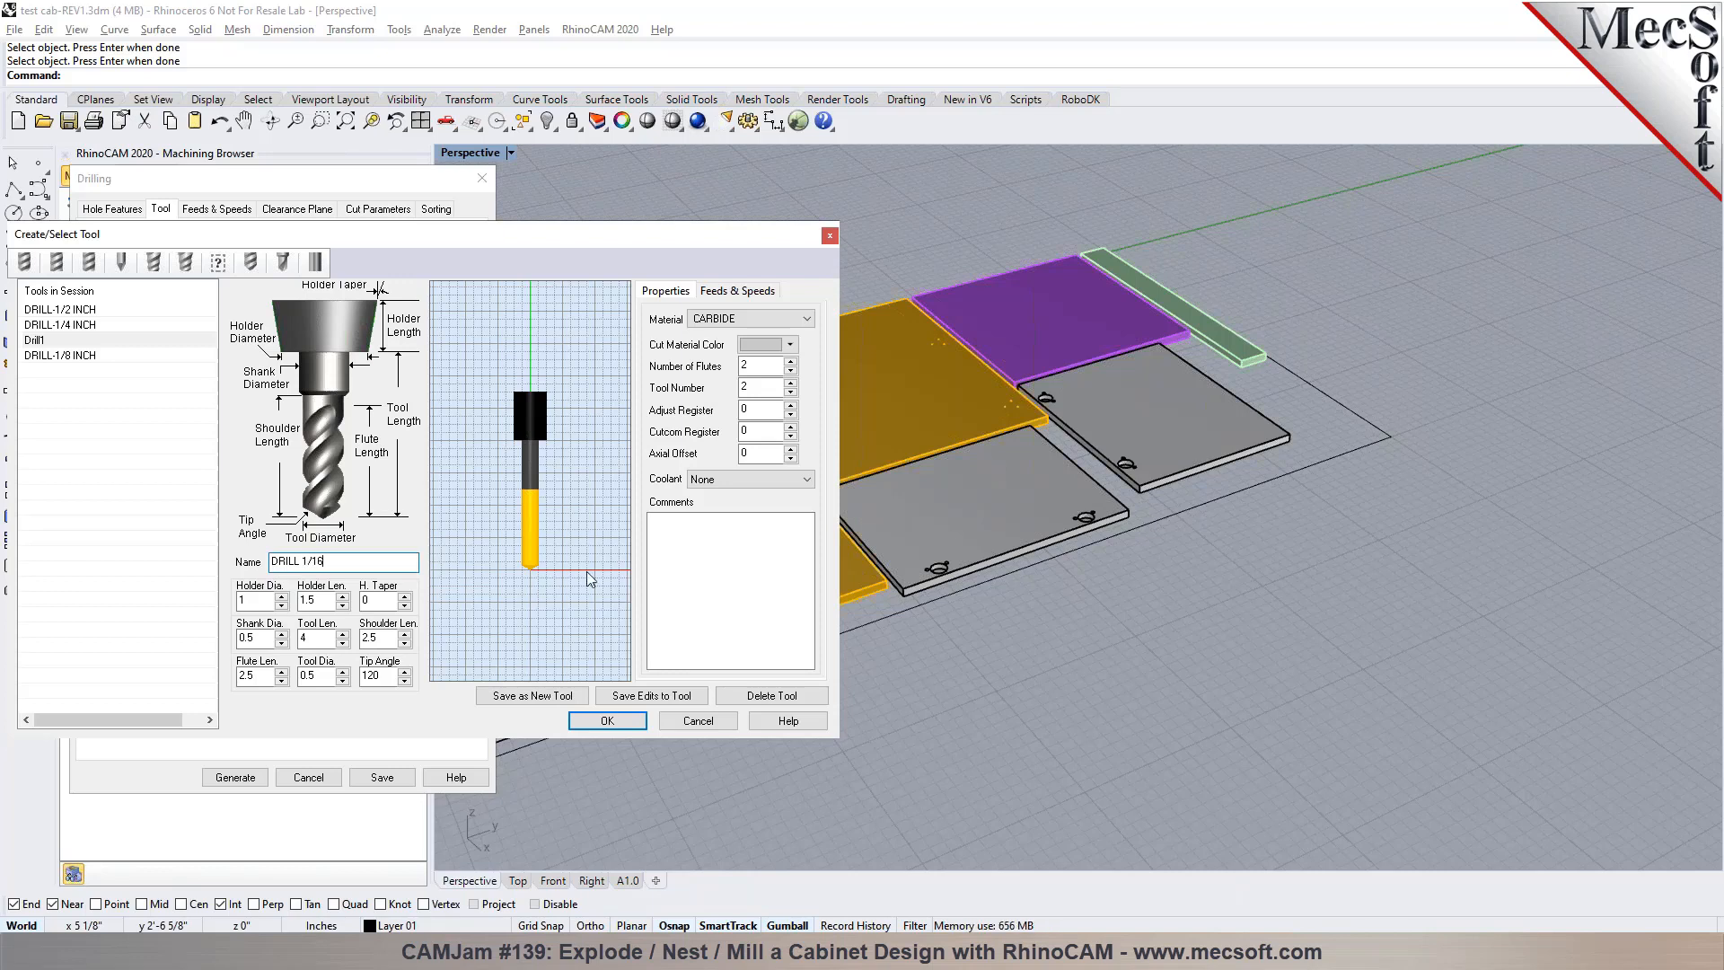
Set the drill's tool diameter to 0.0625 and its shank diameter to 0.00625
left_click_drag(319, 675, 281, 683)
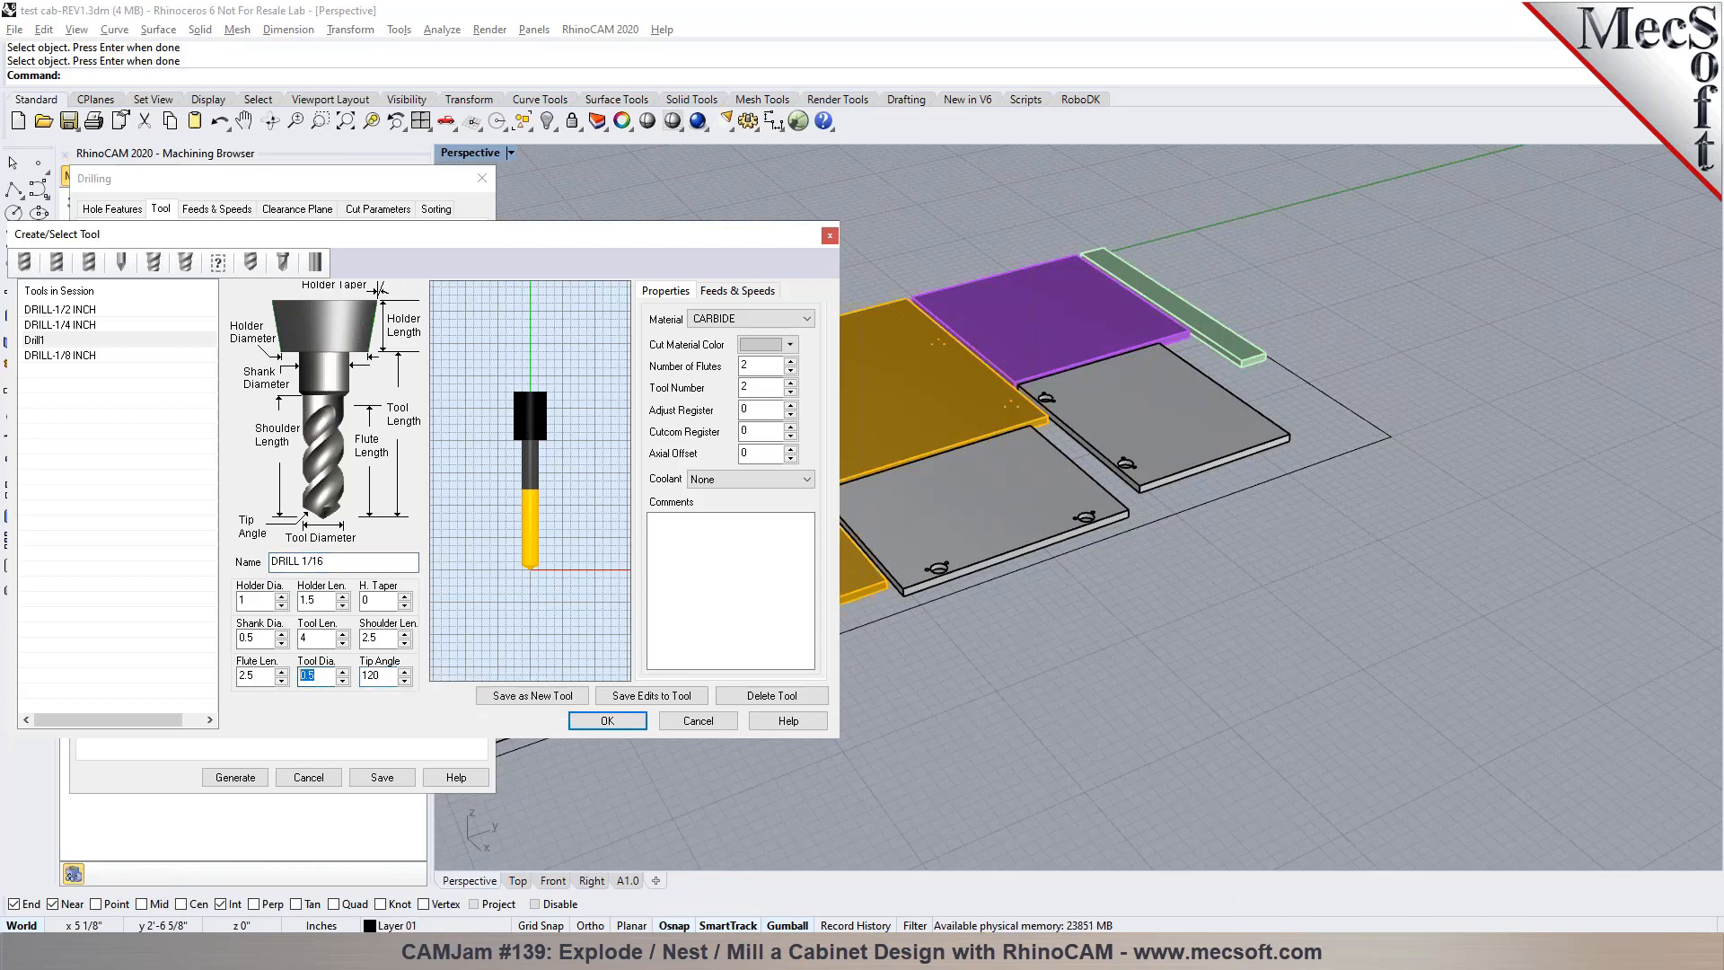
type("0.0625")
key("Tab")
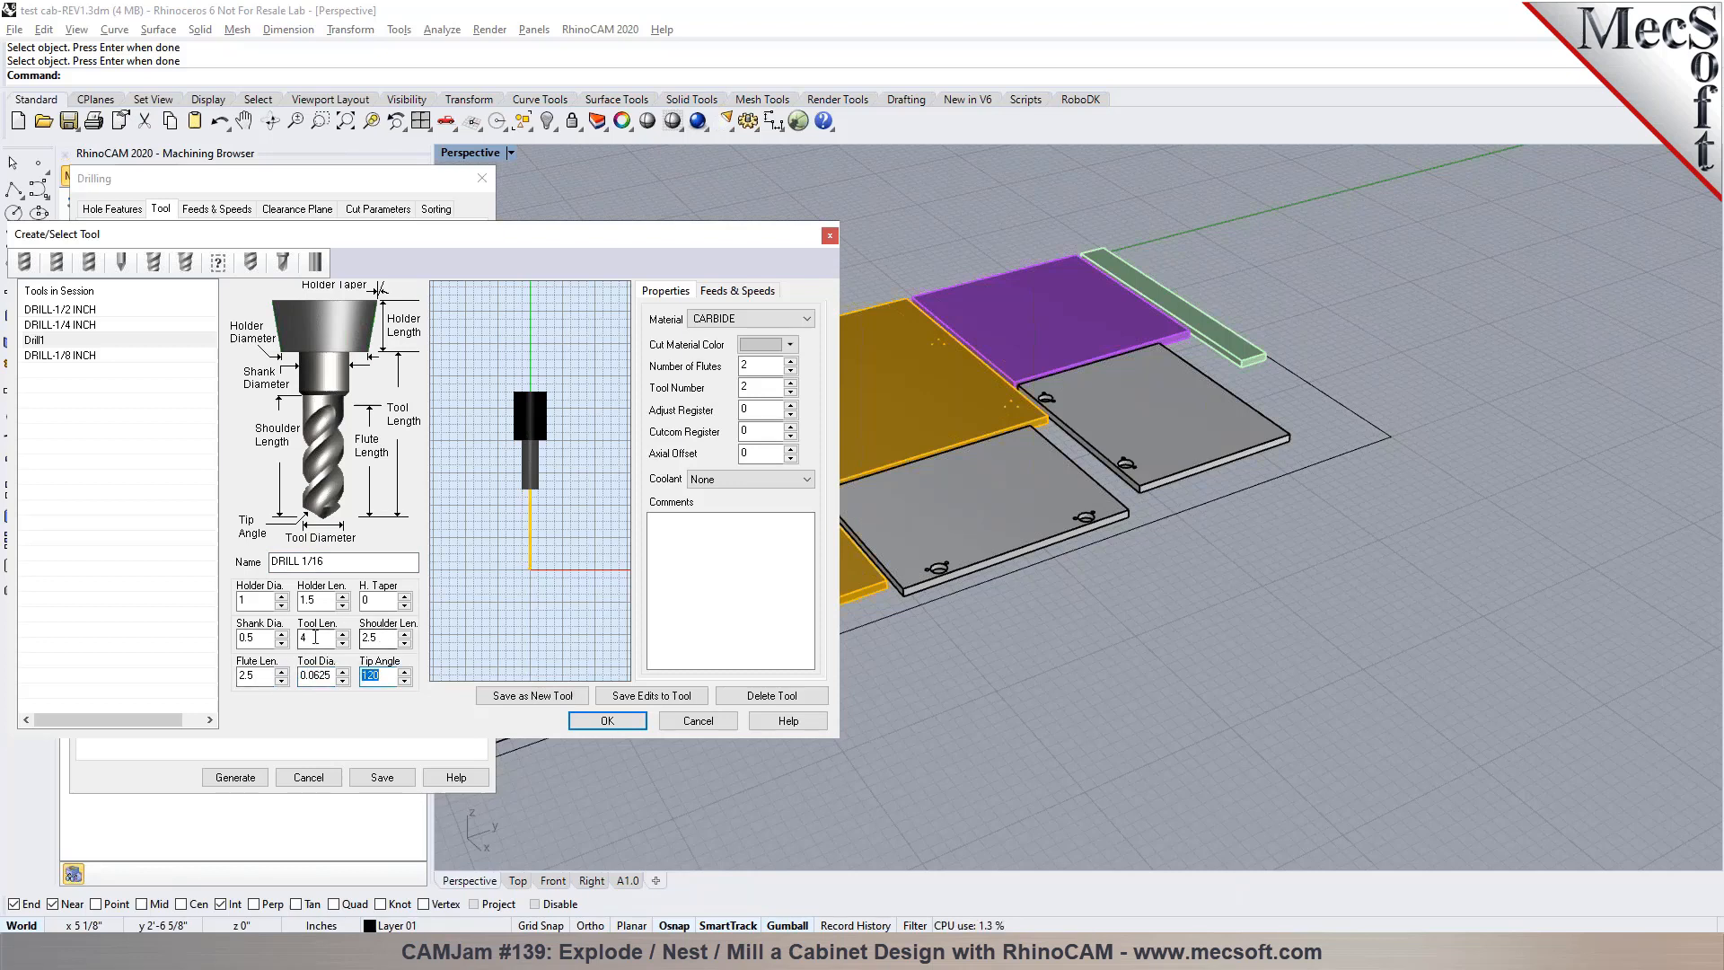
left_click_drag(258, 639, 249, 643)
type("1/16")
key("Tab")
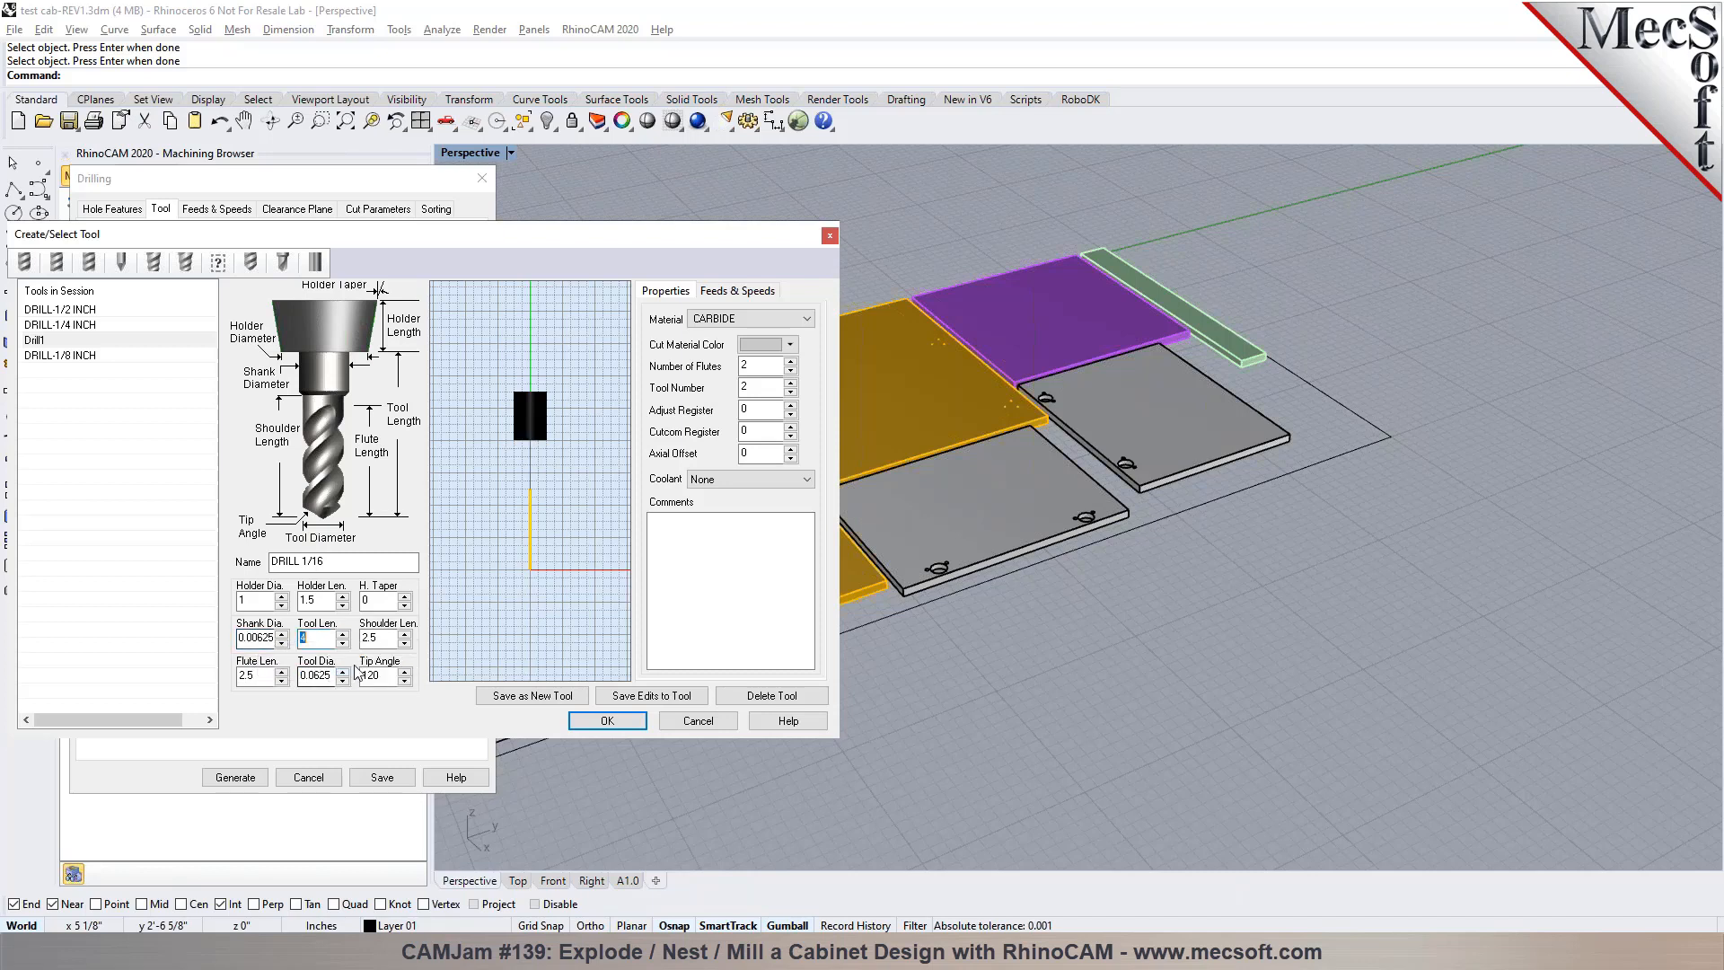
Set the drill's tool length to 2, shoulder length to 1.5 and flute length to 1
type("2")
key("Tab")
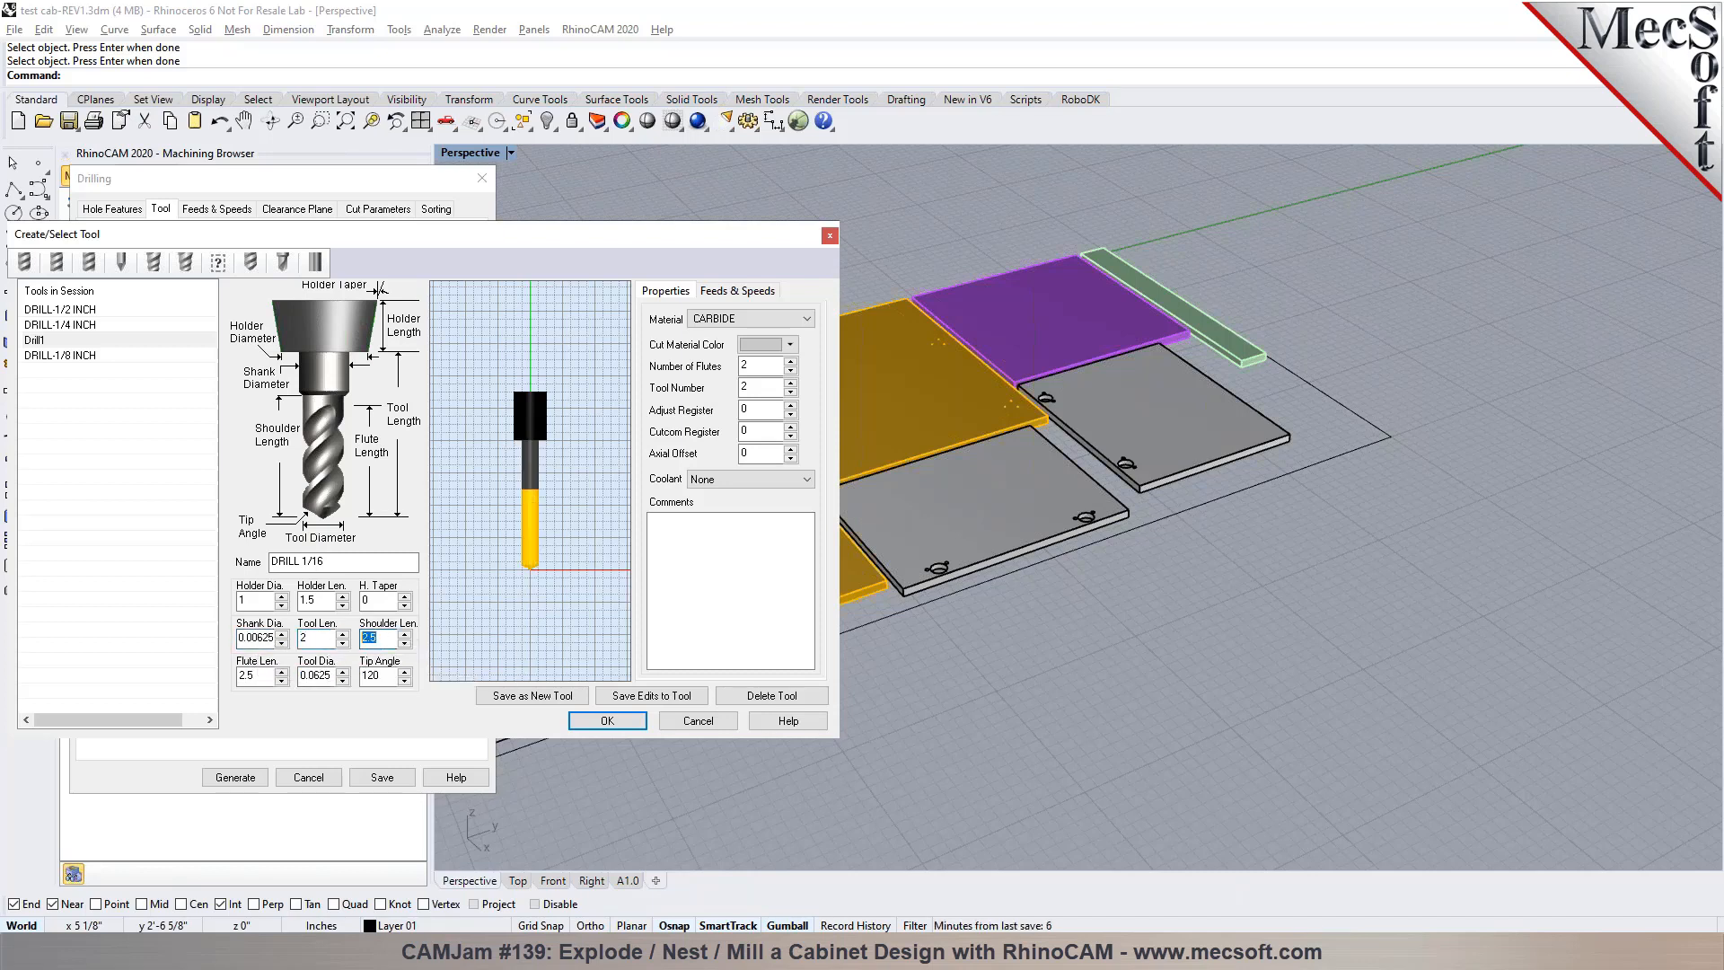
type("1/")
type("1")
key("Tab")
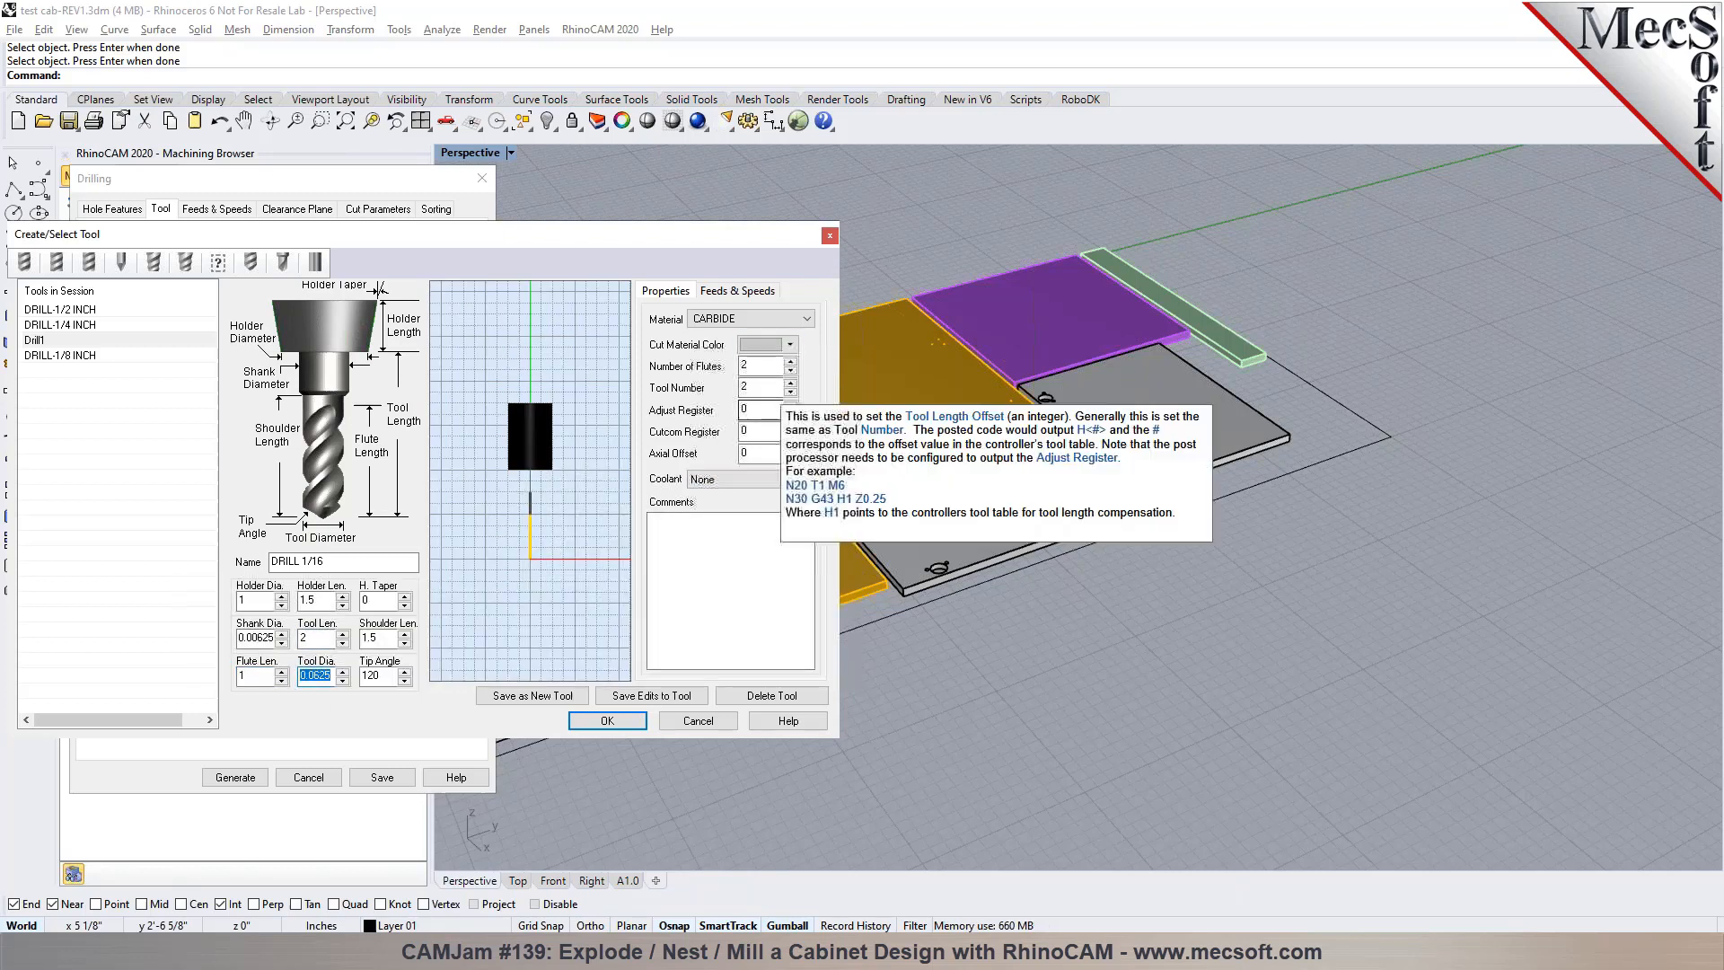
Save DRILL 1/16 as a new tool with a non-repeated tool number and generate the first Standard Drill operation with it
left_click(533, 696)
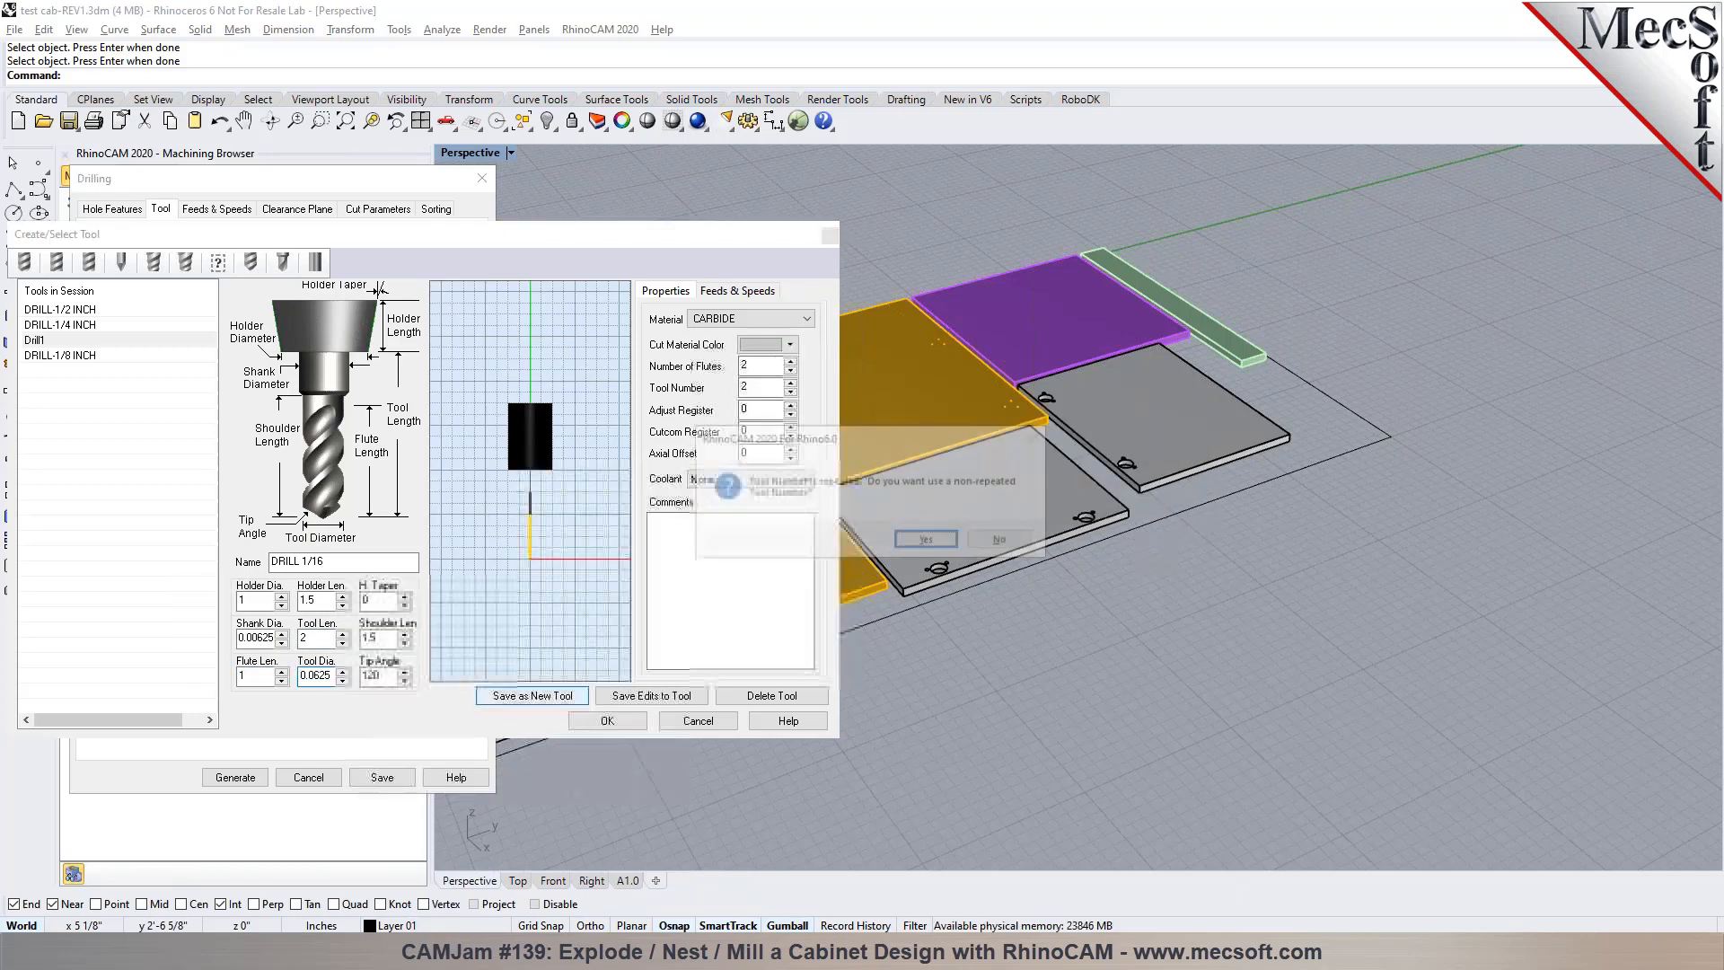
left_click(935, 549)
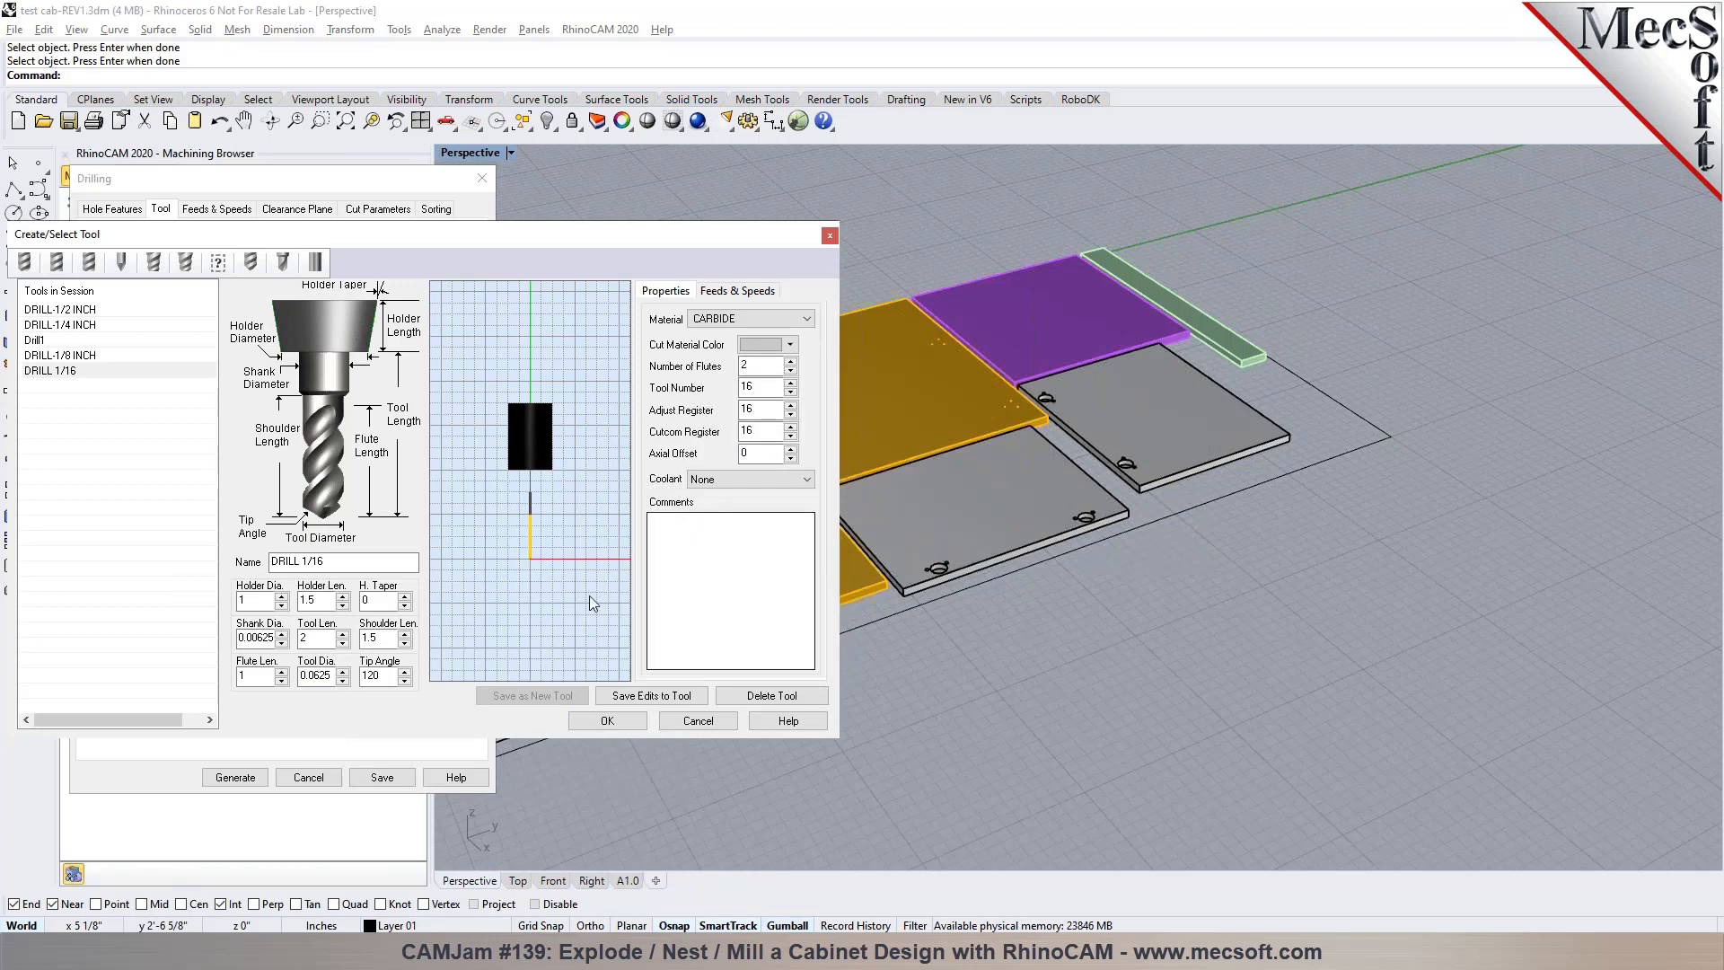
left_click(607, 721)
left_click(186, 512)
left_click(234, 778)
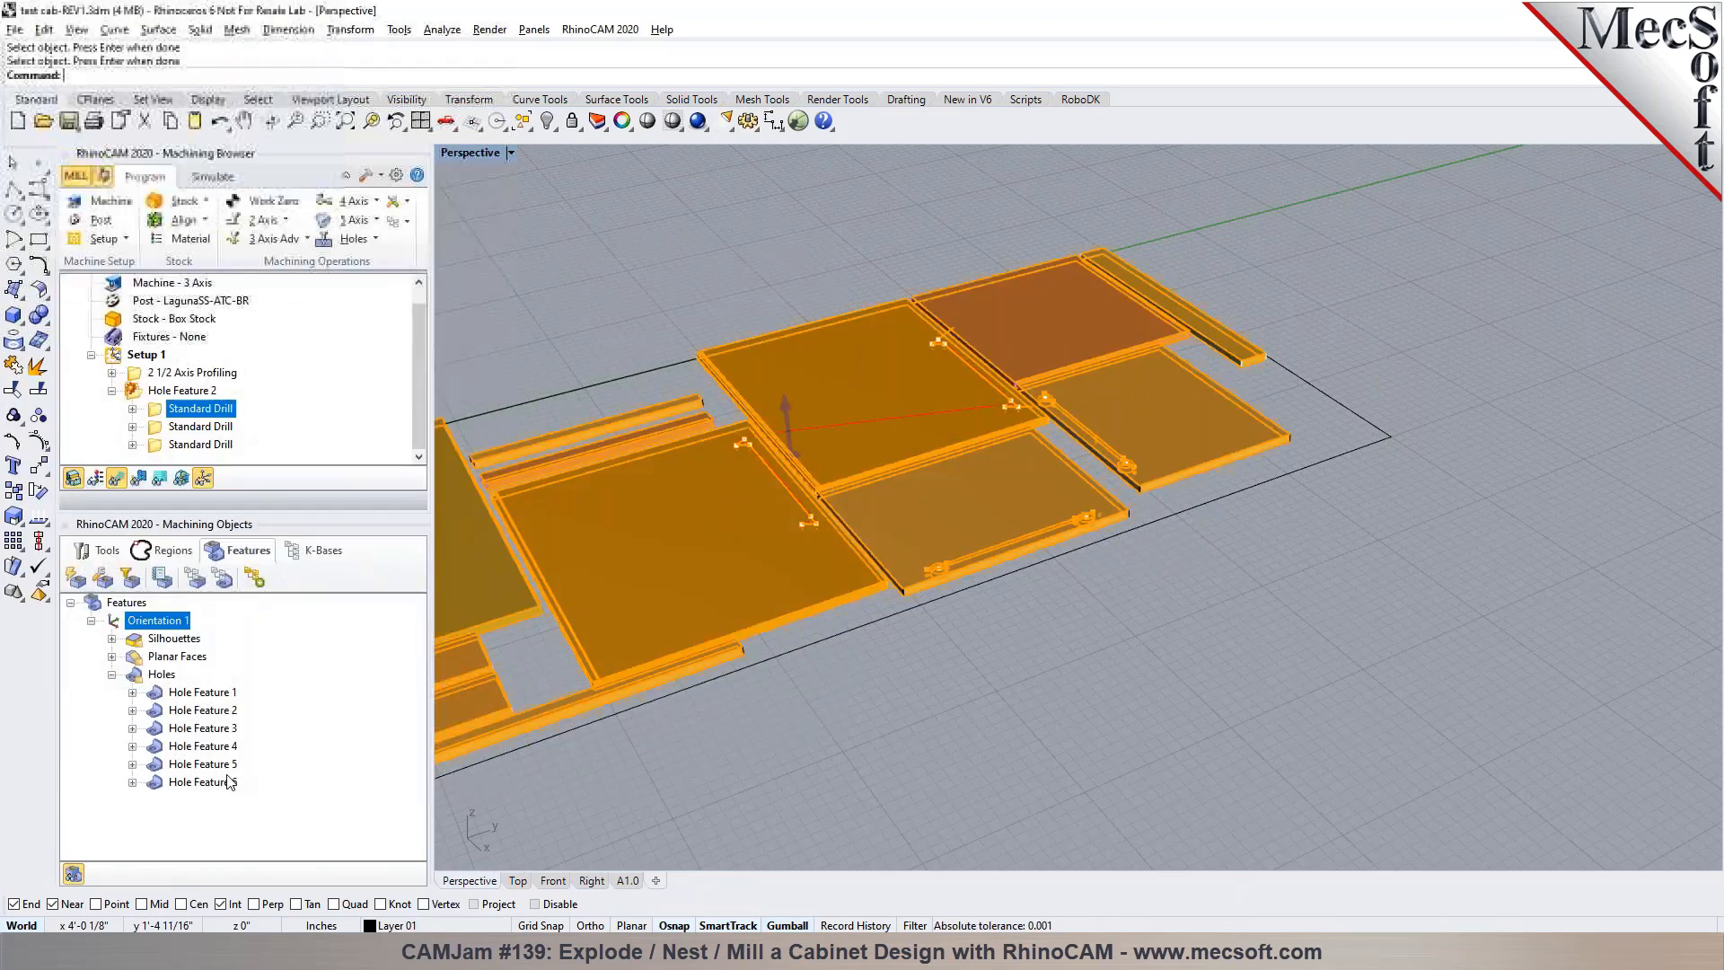
Inspect the first Standard Drill toolpath at the small panel holes and clear the selection
scroll(796, 467, "up", 8)
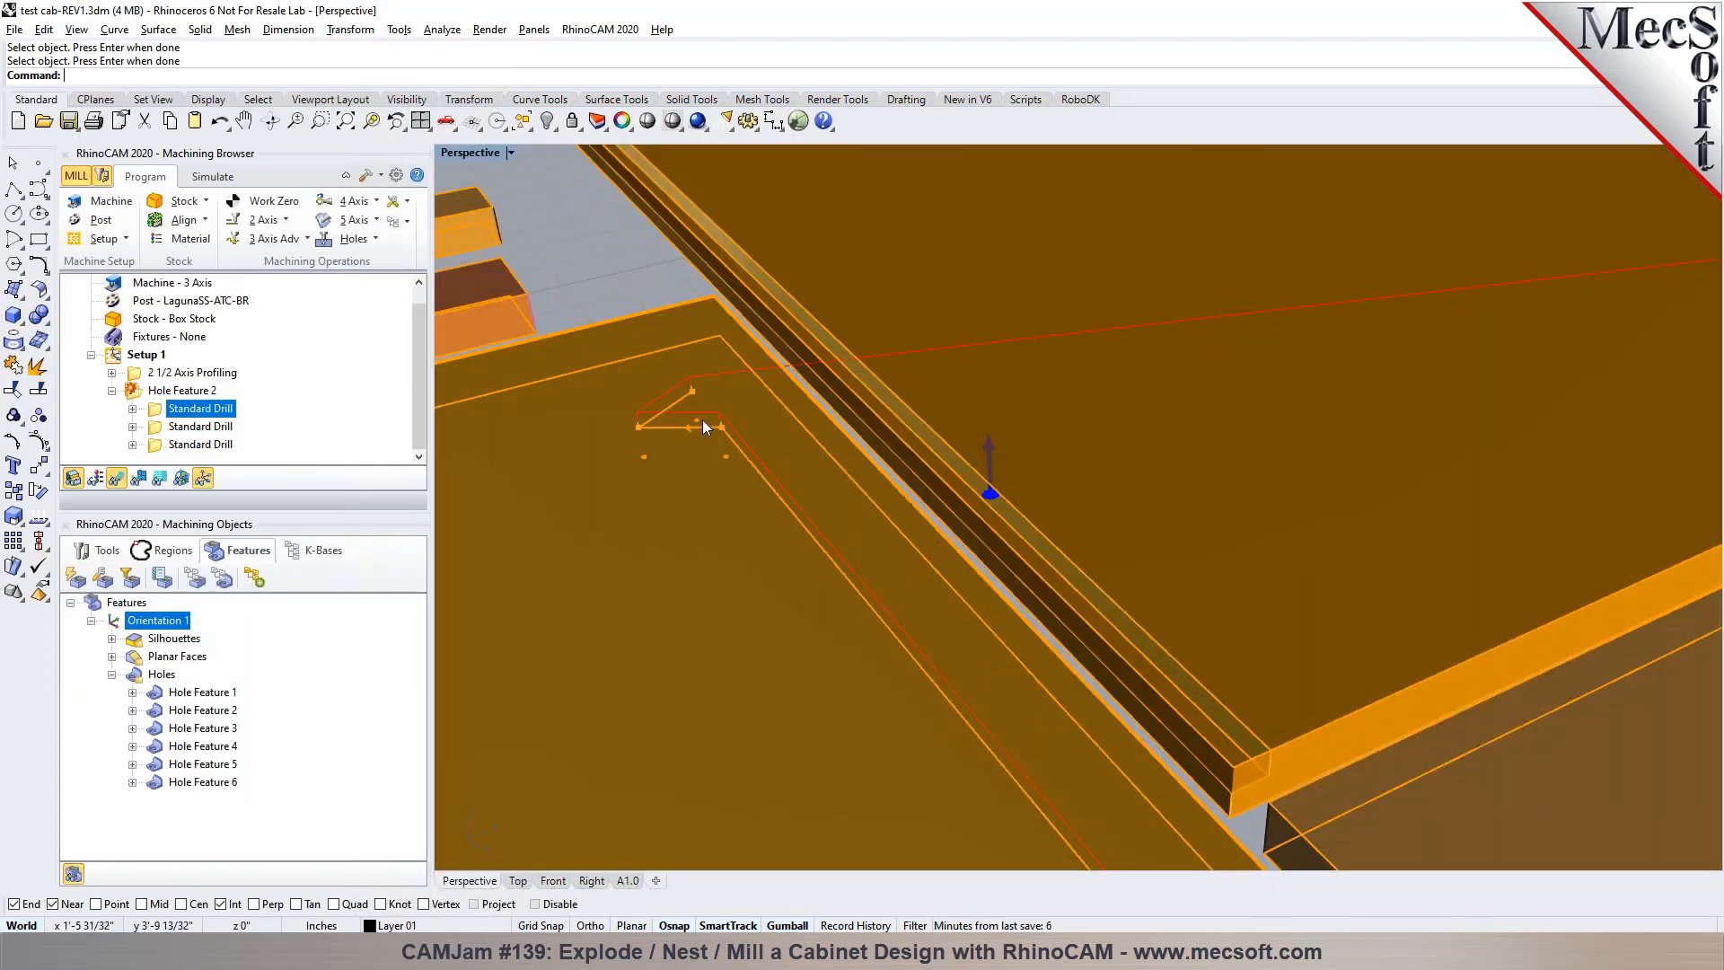
scroll(691, 419, "up", 3)
scroll(752, 424, "down", 3)
scroll(842, 521, "down", 8)
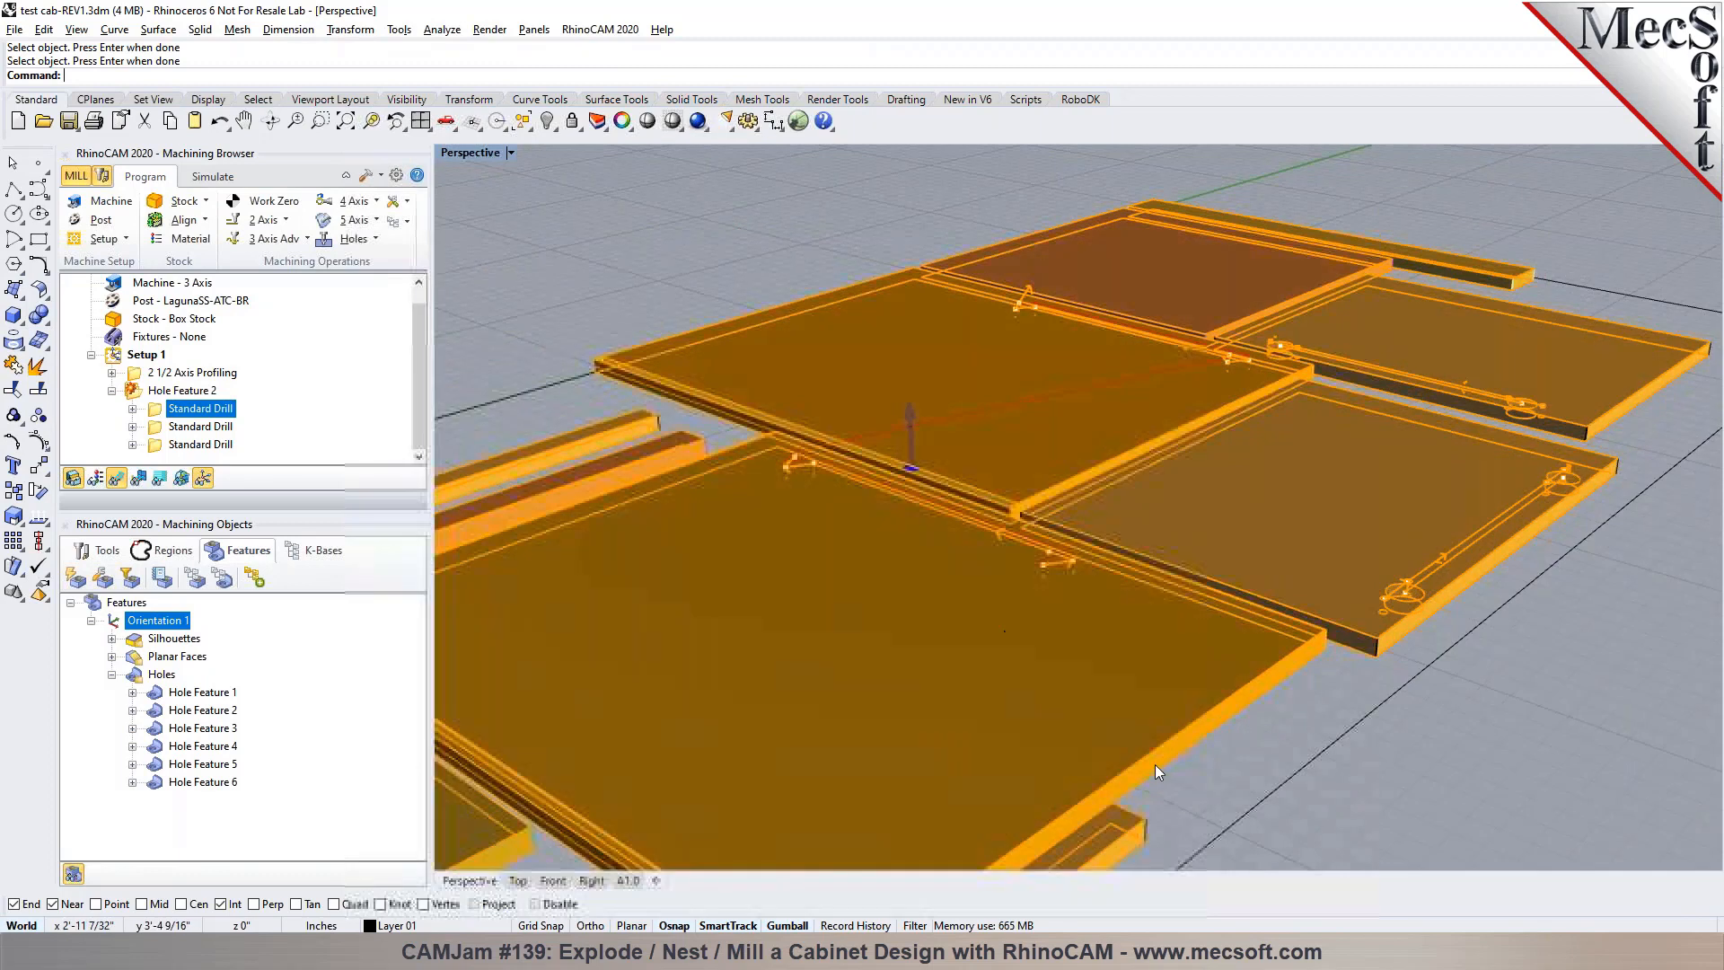
scroll(835, 489, "down", 5)
key("Escape")
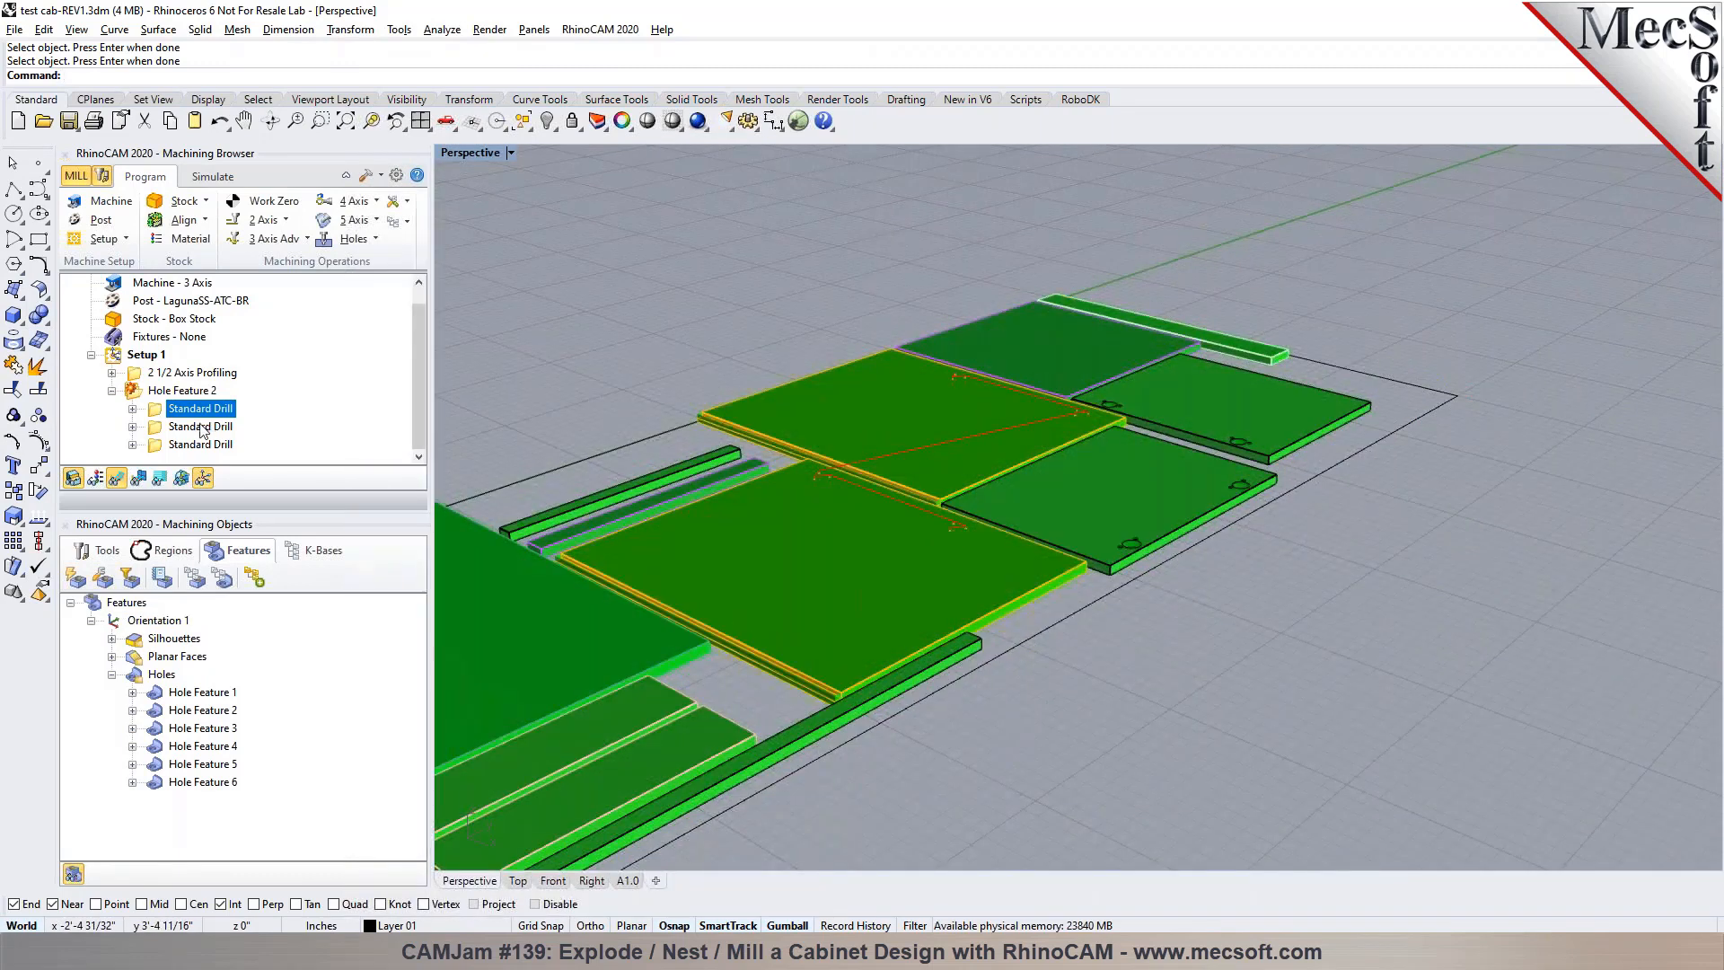
Display the second Standard Drill operation and check the depth and diameter of its Hole Features 3 and 5
left_click(201, 426)
scroll(880, 512, "up", 5)
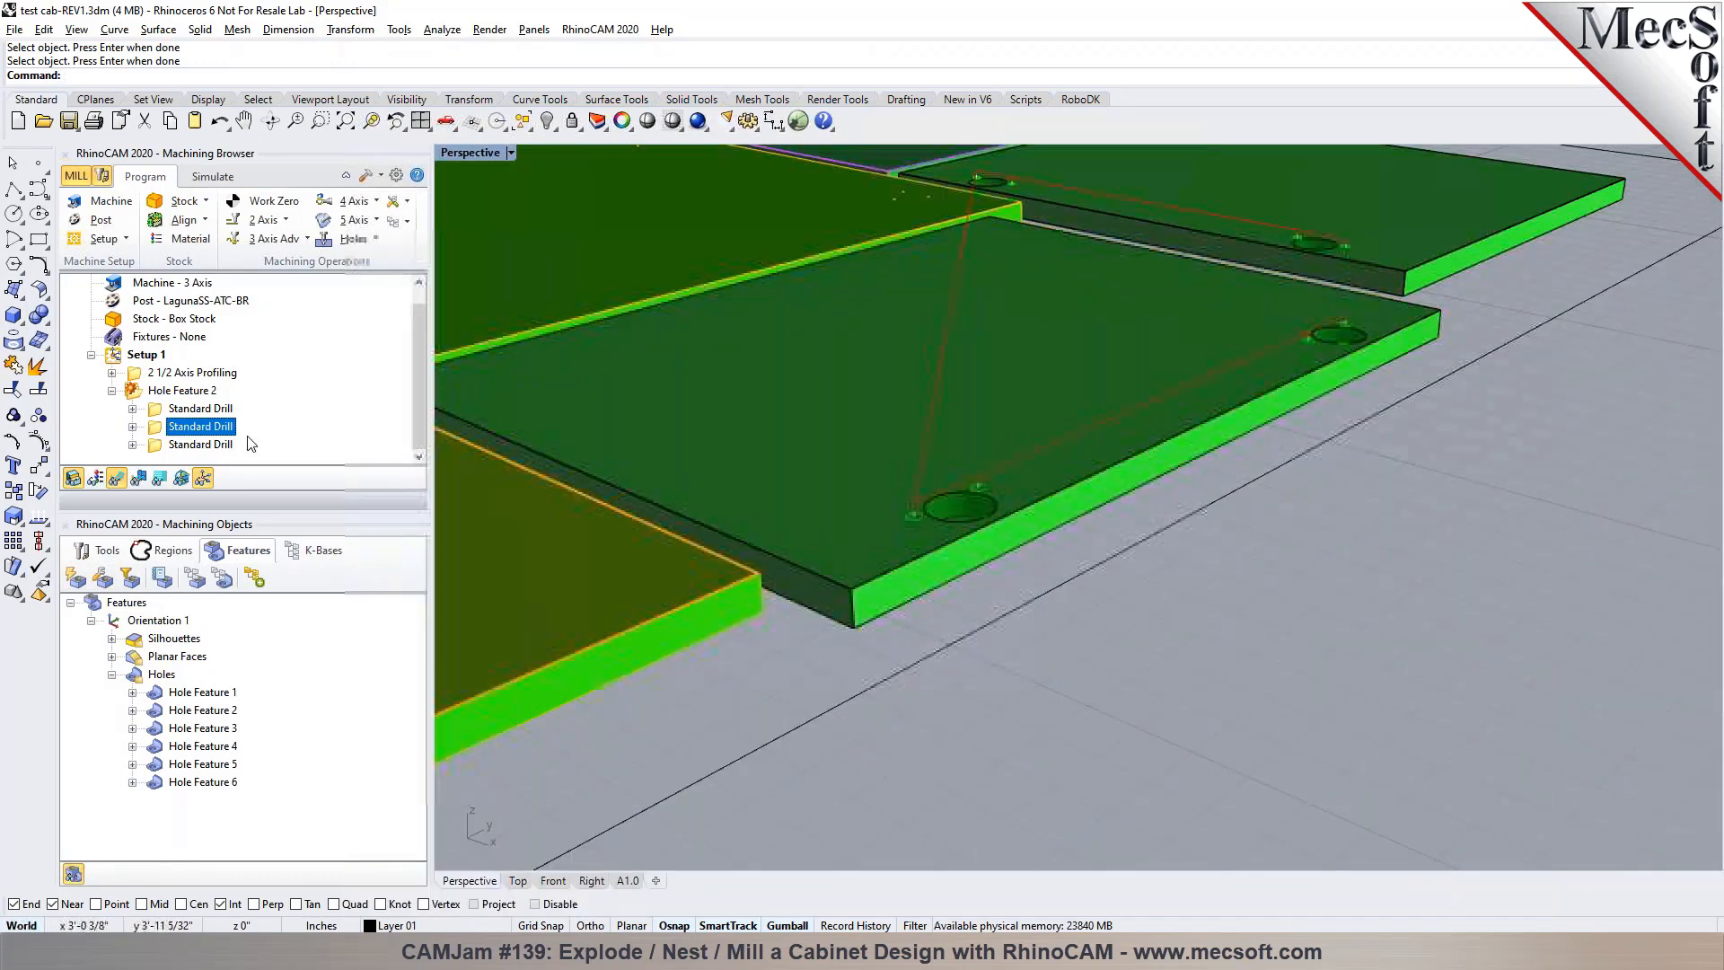
double_click(157, 428)
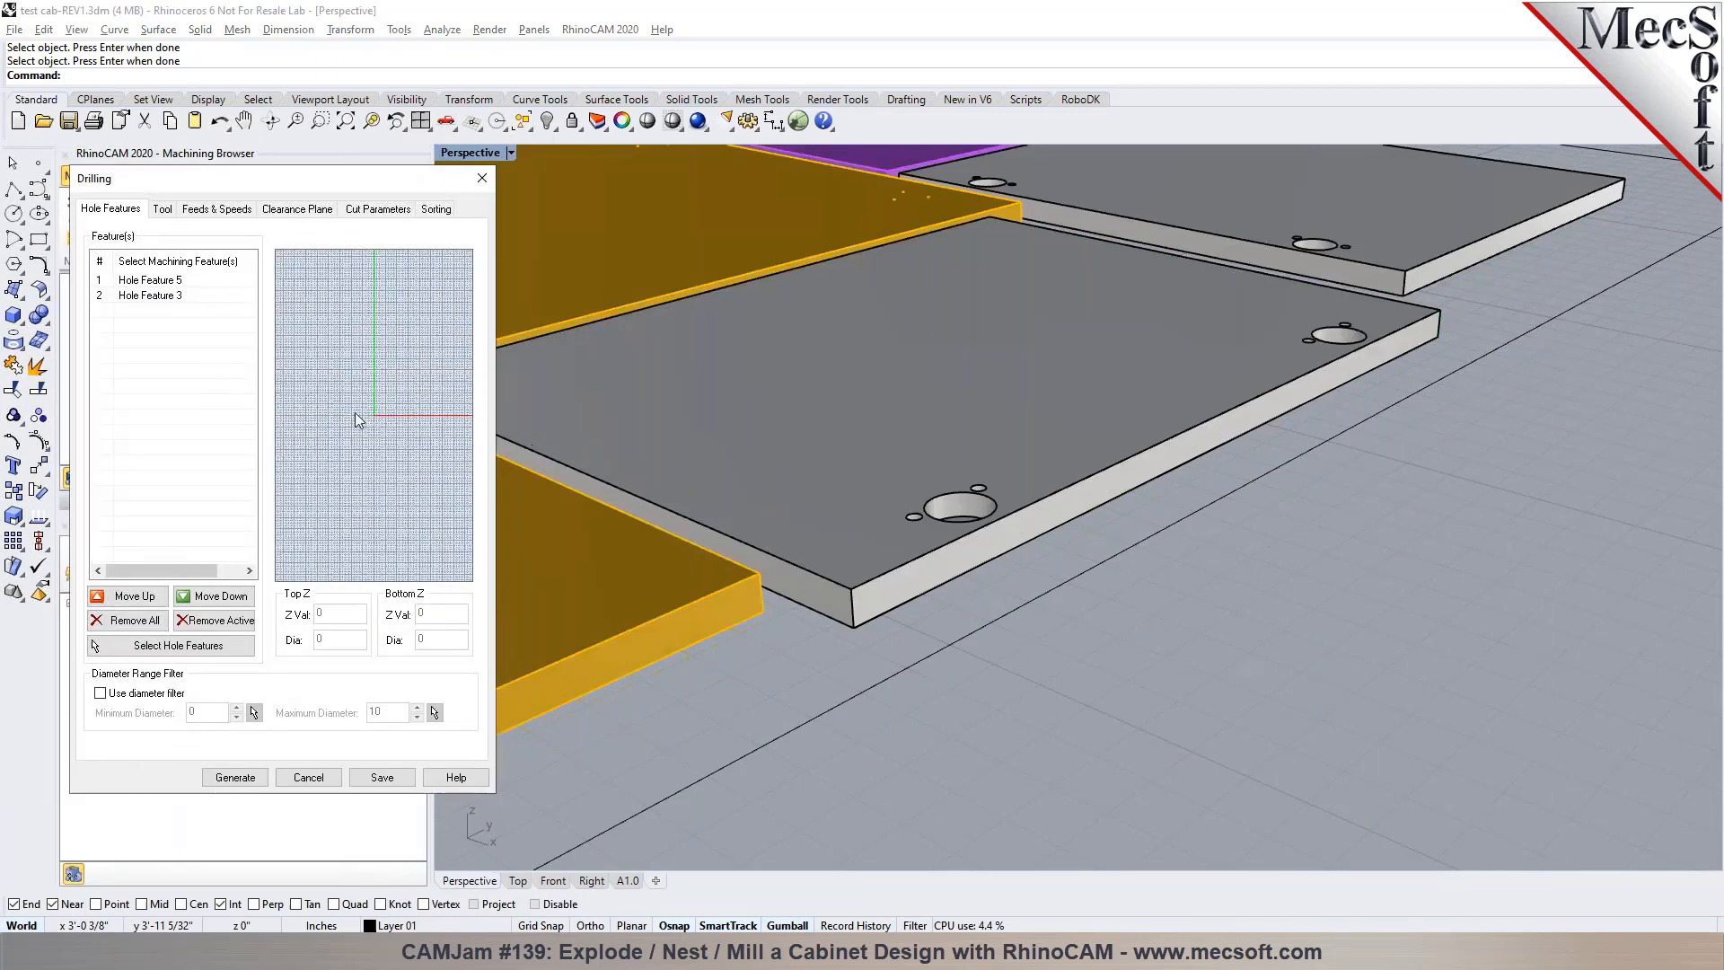
left_click(167, 297)
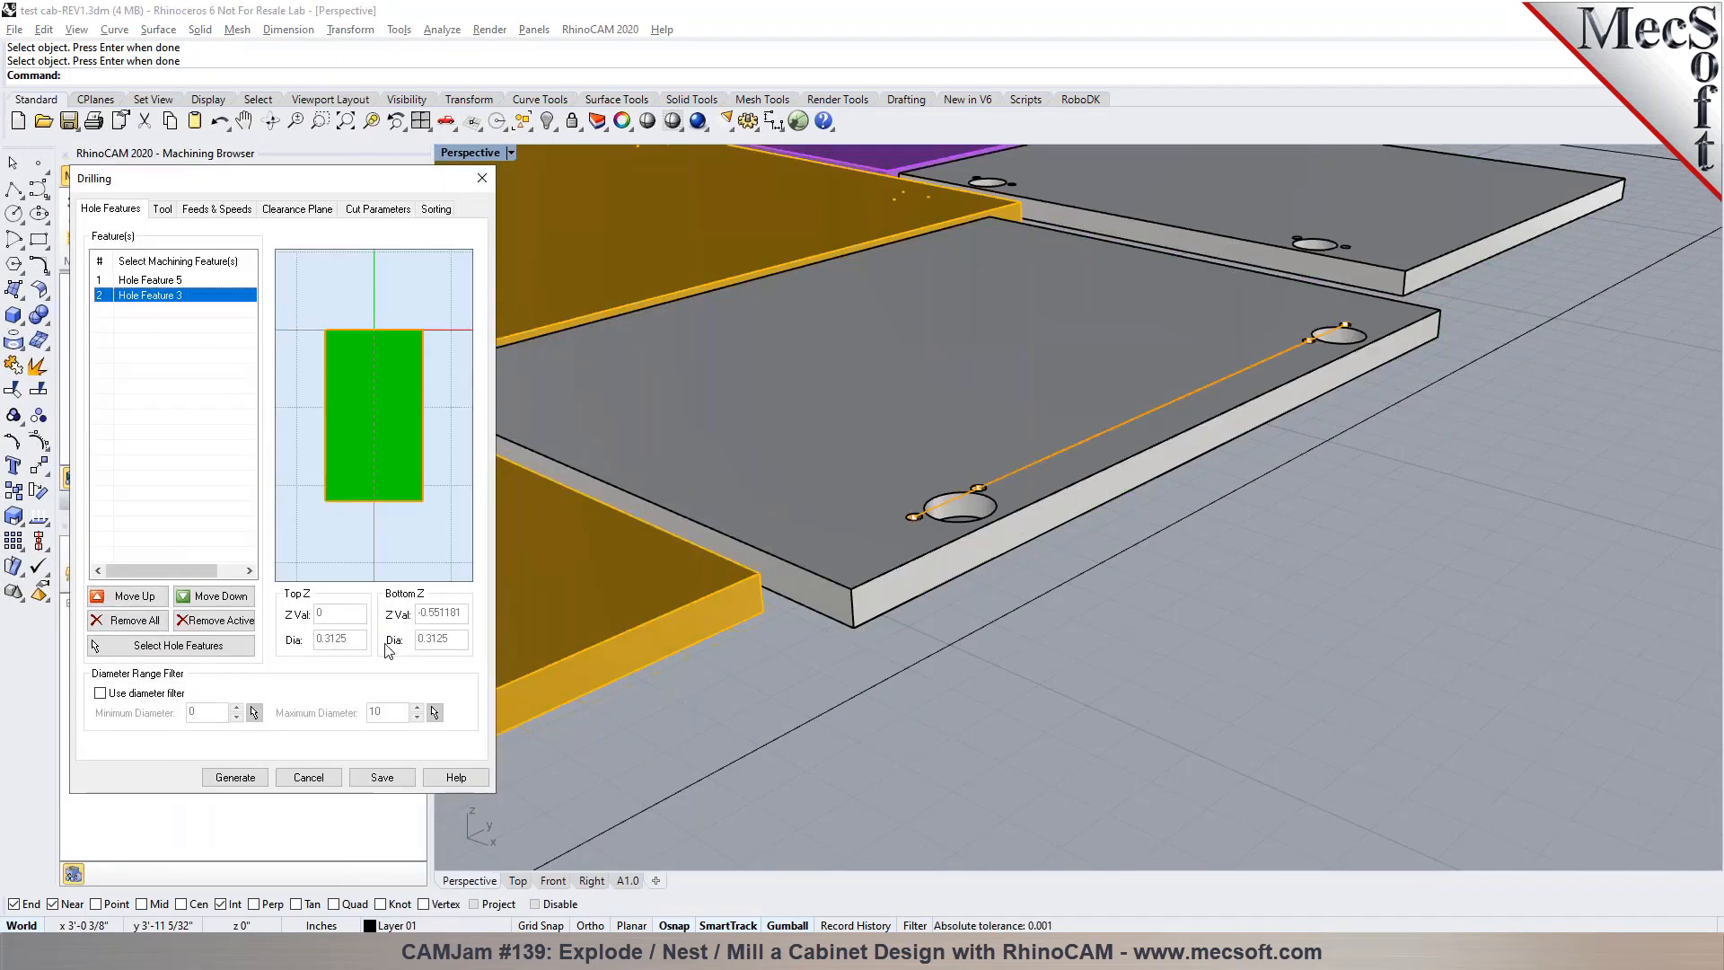
left_click(163, 281)
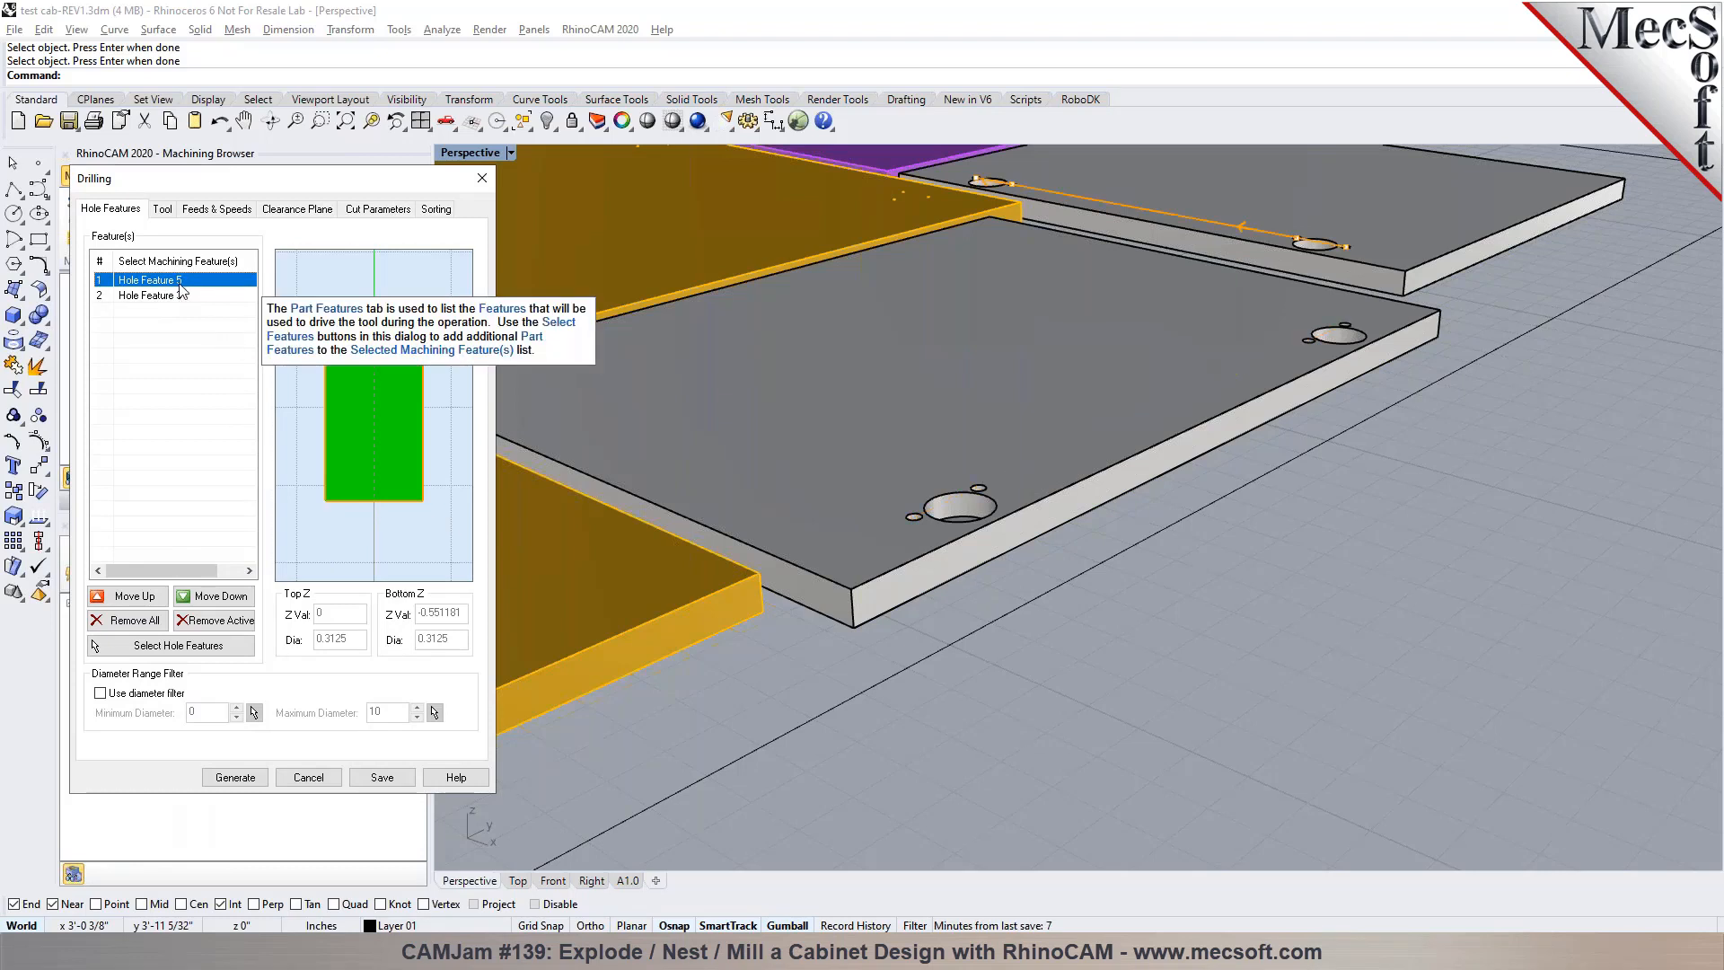
Show the full tool list for the second Standard Drill operation and name a copy of the quarter-inch drill DRILL-0.3125
left_click(162, 209)
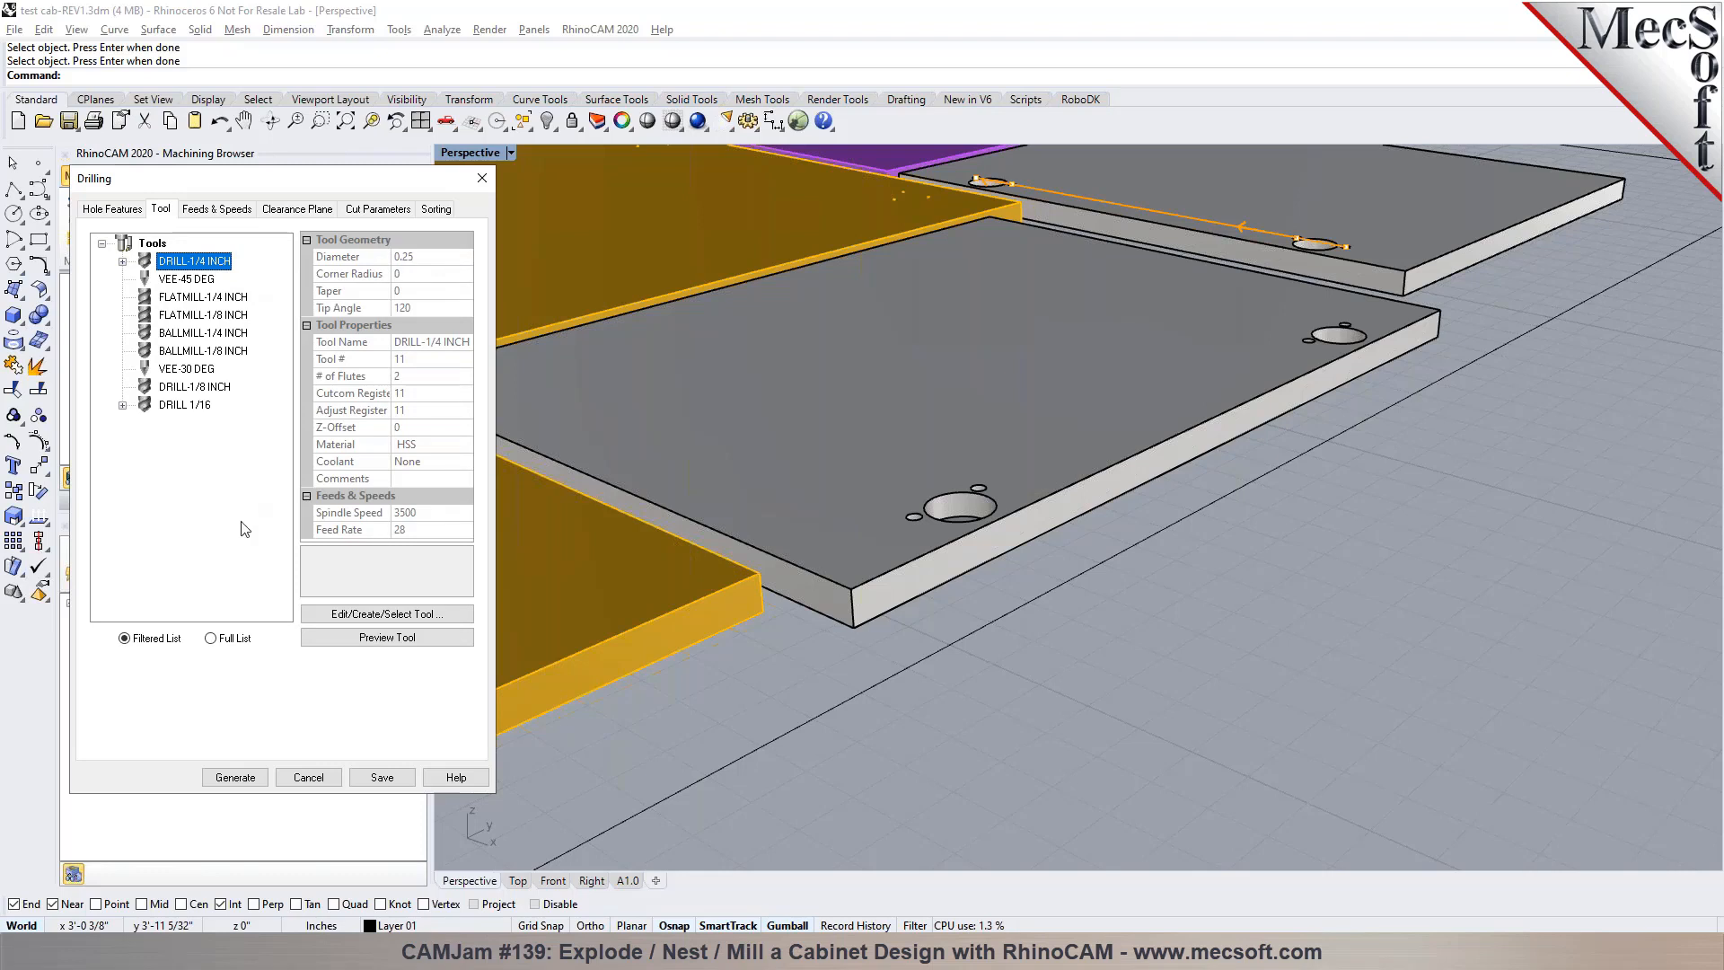
left_click(233, 639)
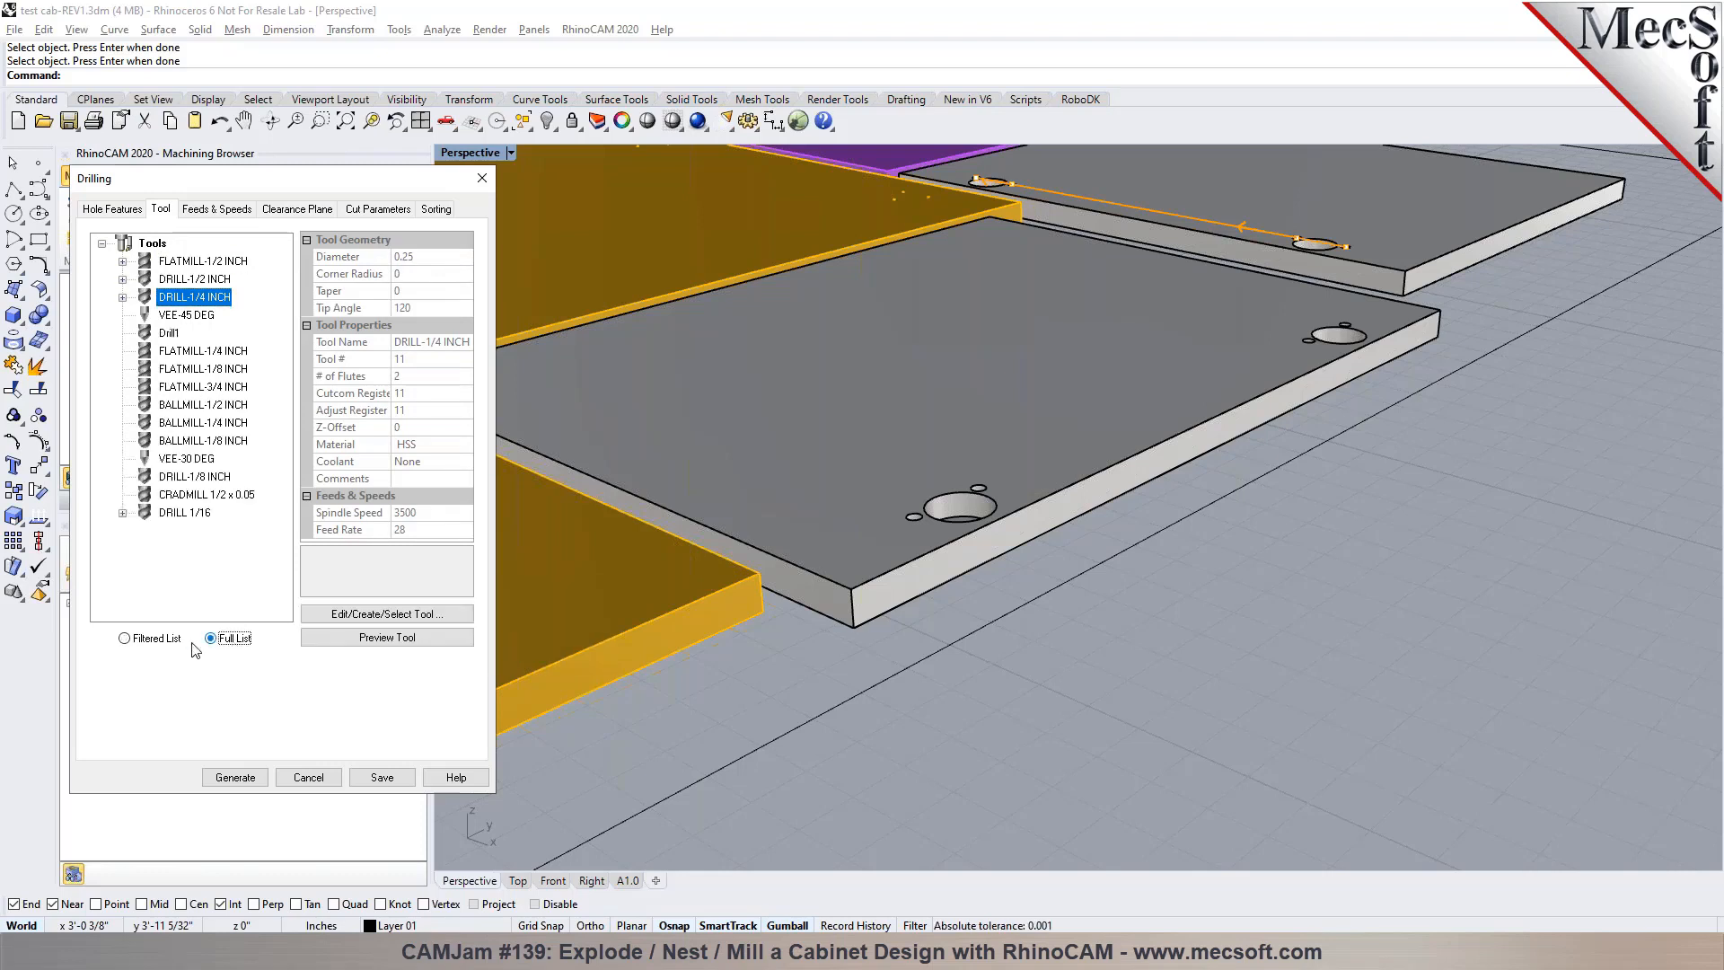
left_click(356, 618)
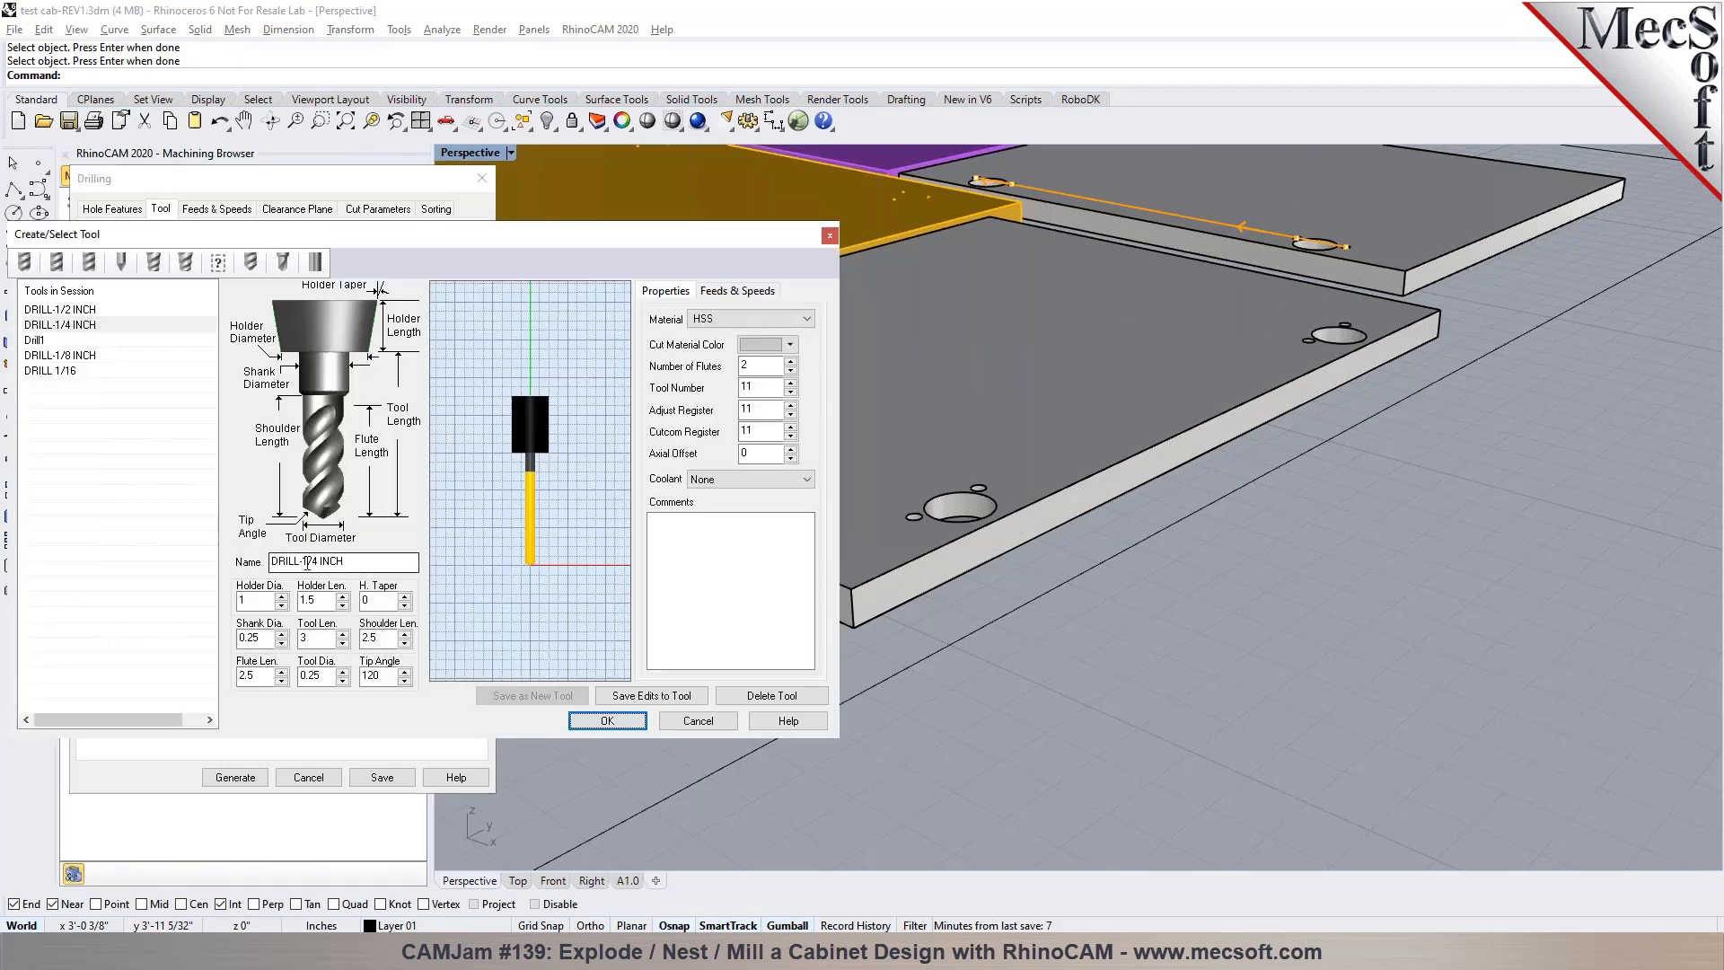
left_click_drag(302, 562, 319, 565)
type("0.3125")
key("Tab")
key("Tab")
key("Tab")
key("Tab")
key("Tab")
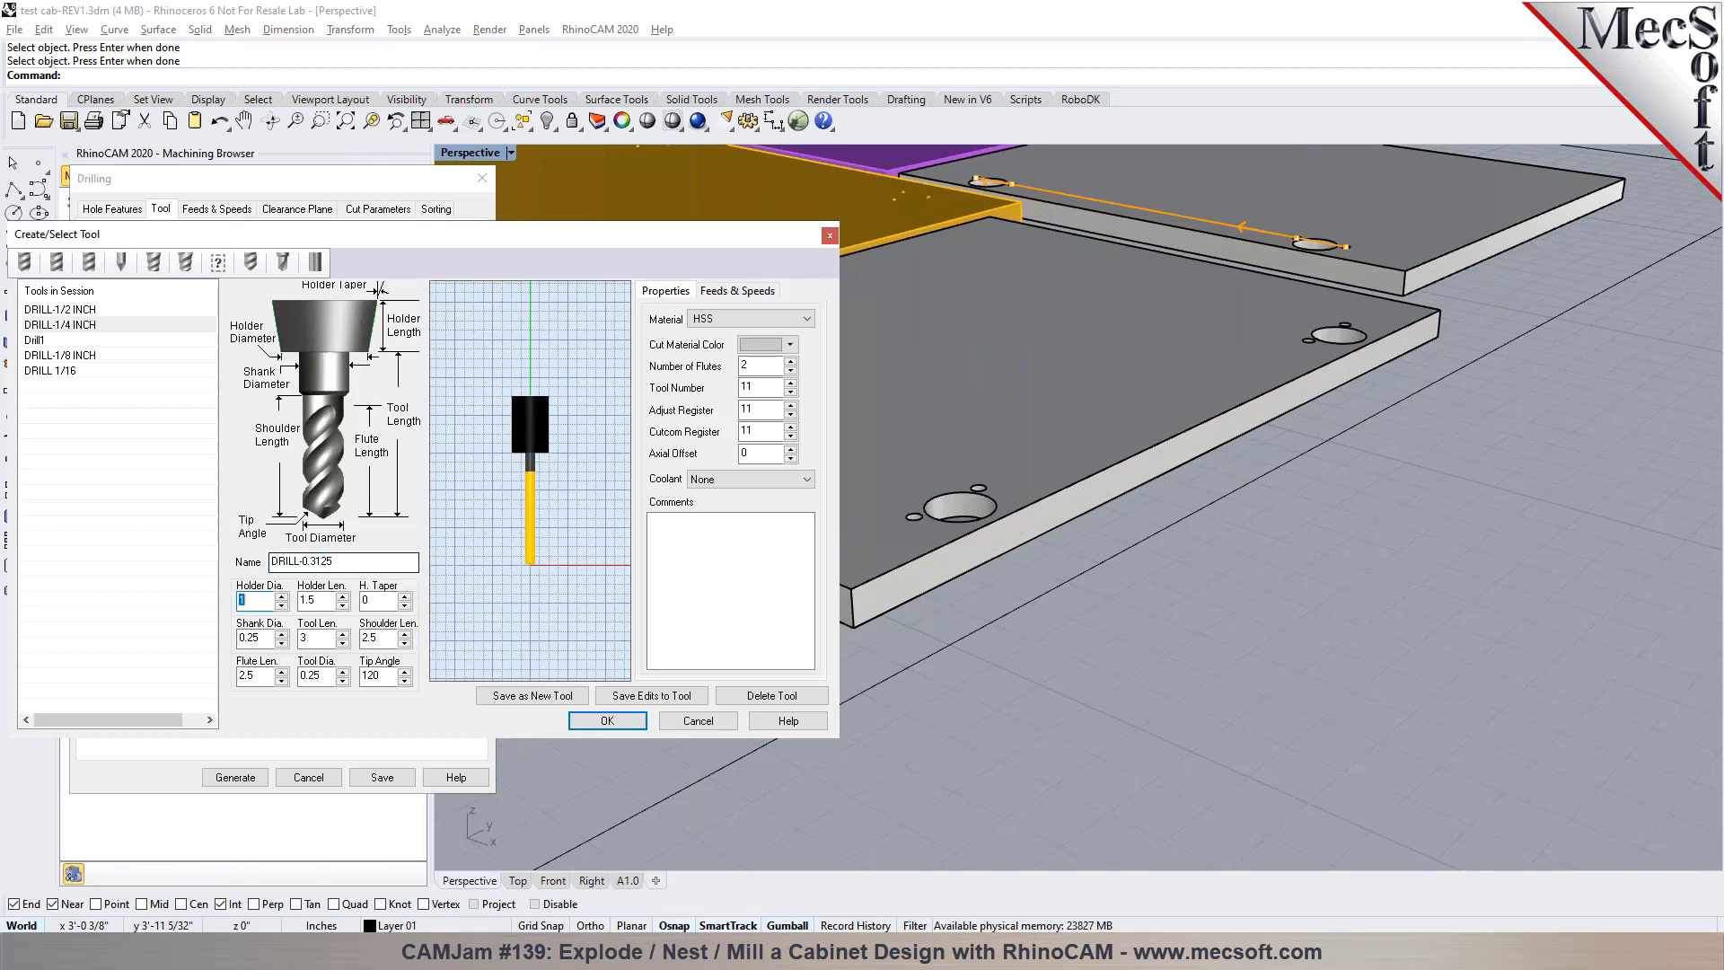
Set the new drill's tool diameter and shank diameter to 0.3125
key("Tab")
key("Tab")
type("0.3125")
key("Tab")
left_click(271, 640)
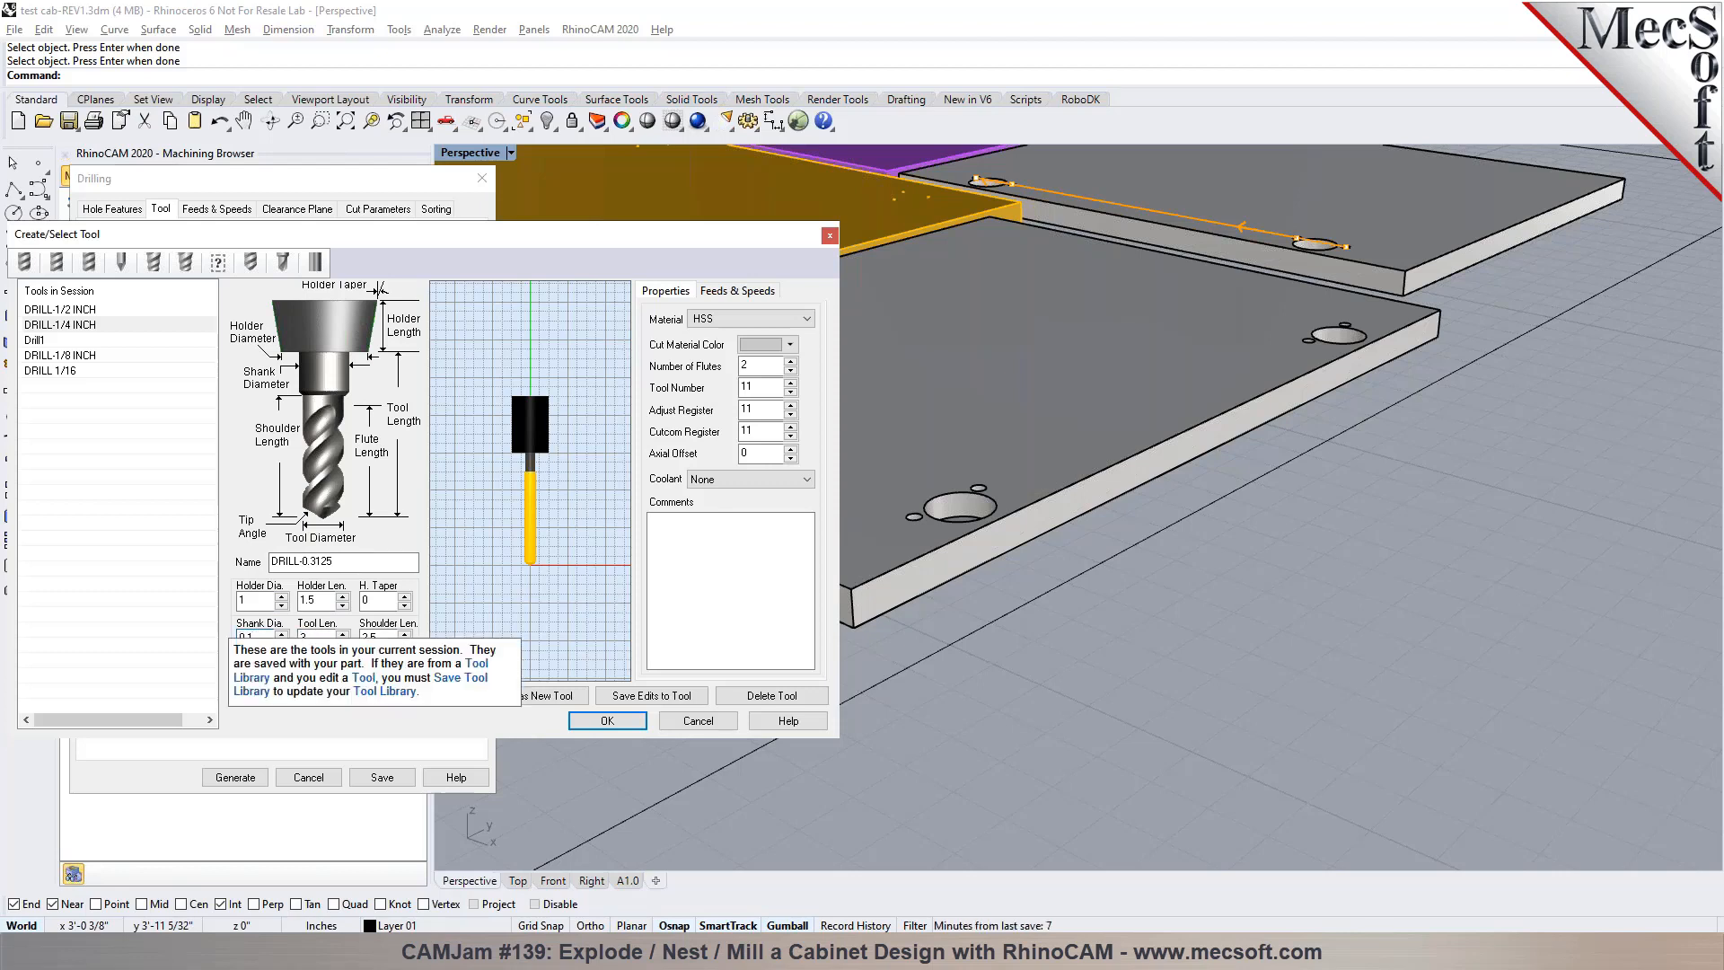
key("Tab")
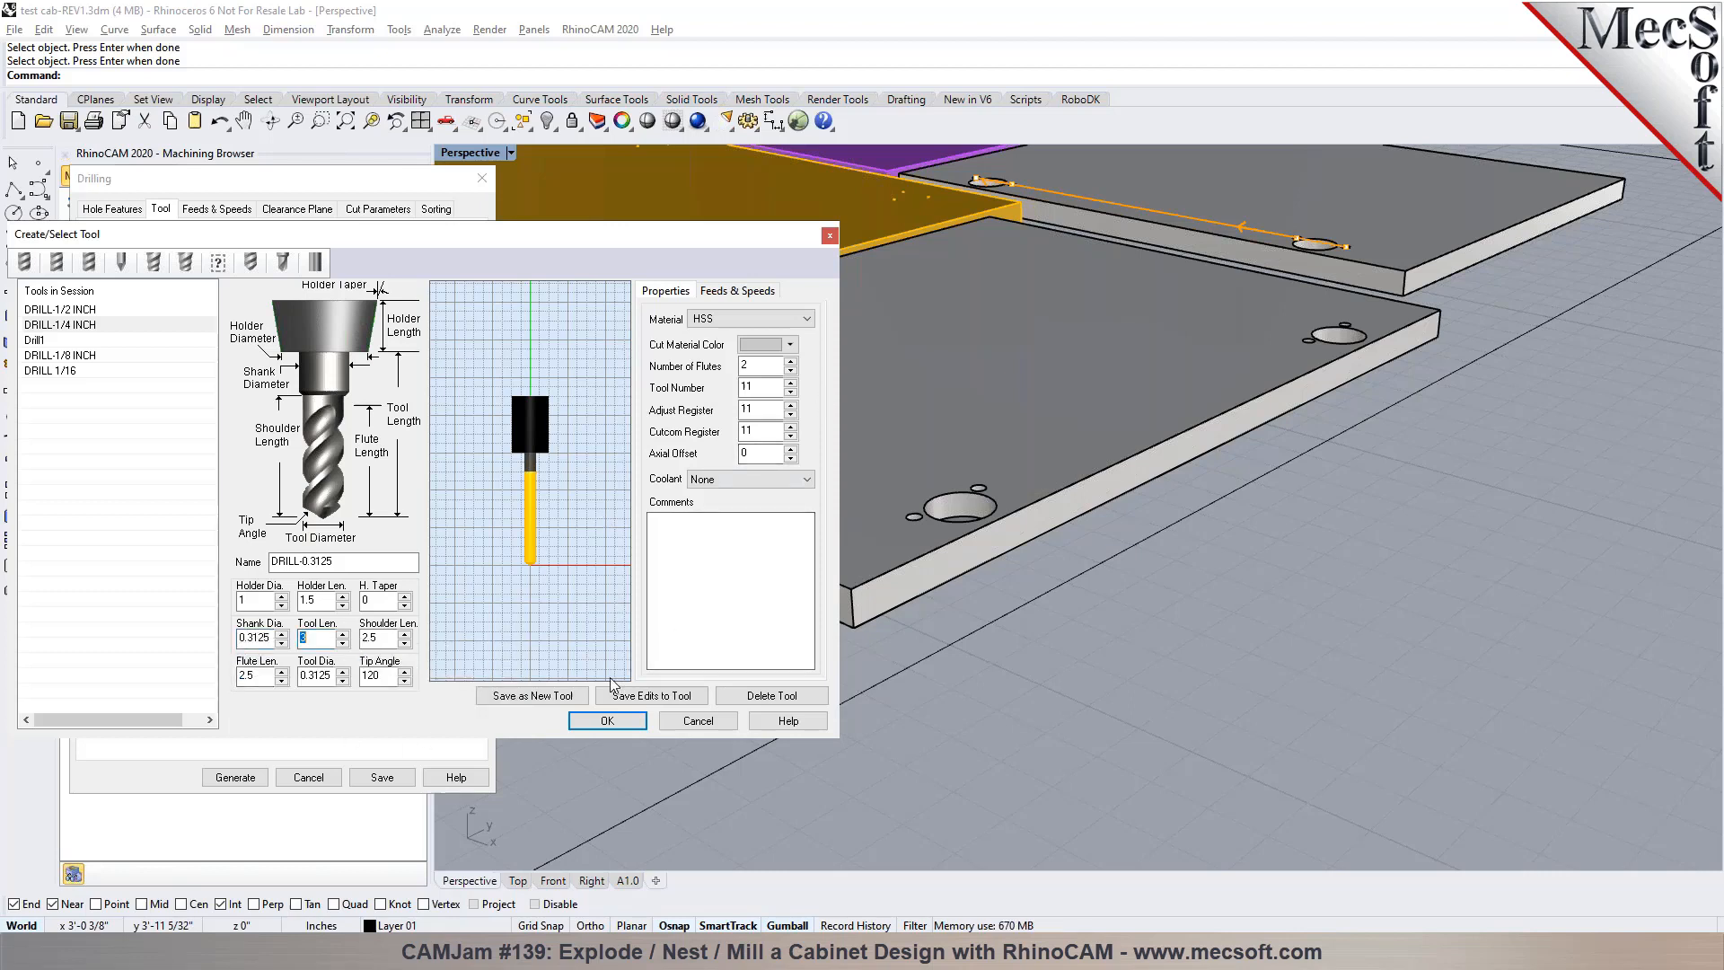
Save DRILL-0.3125 as a new tool with a non-repeated tool number and generate the second Standard Drill operation with it
left_click(533, 696)
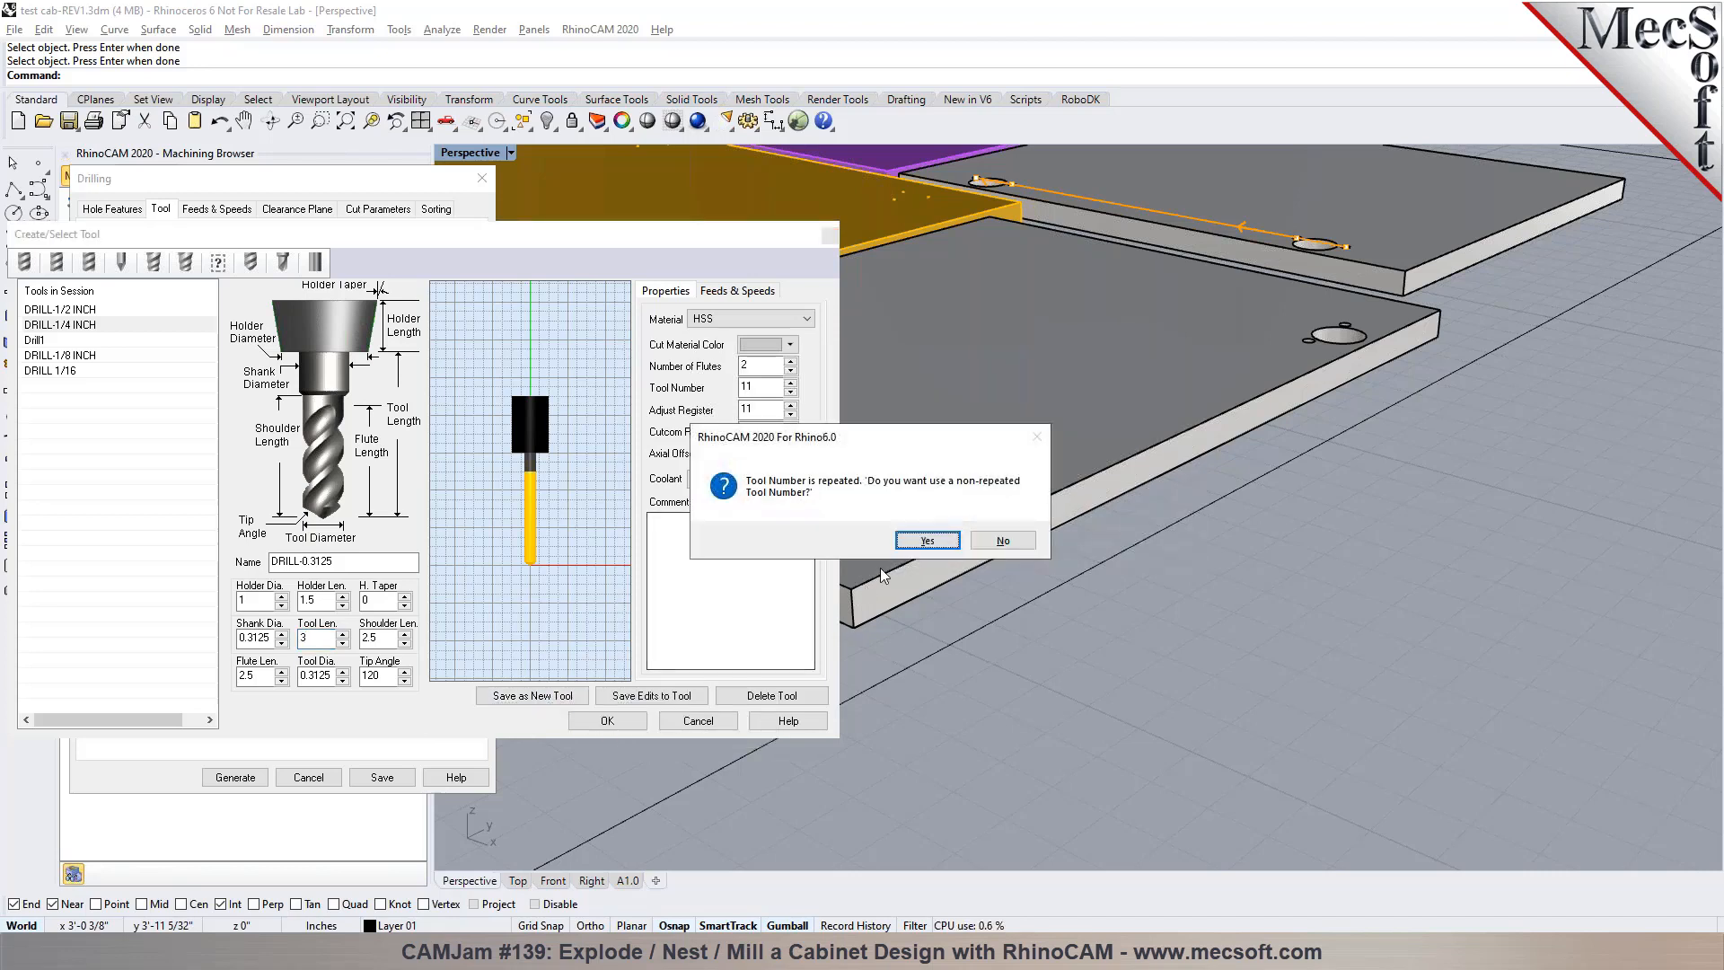
left_click(919, 544)
left_click(610, 720)
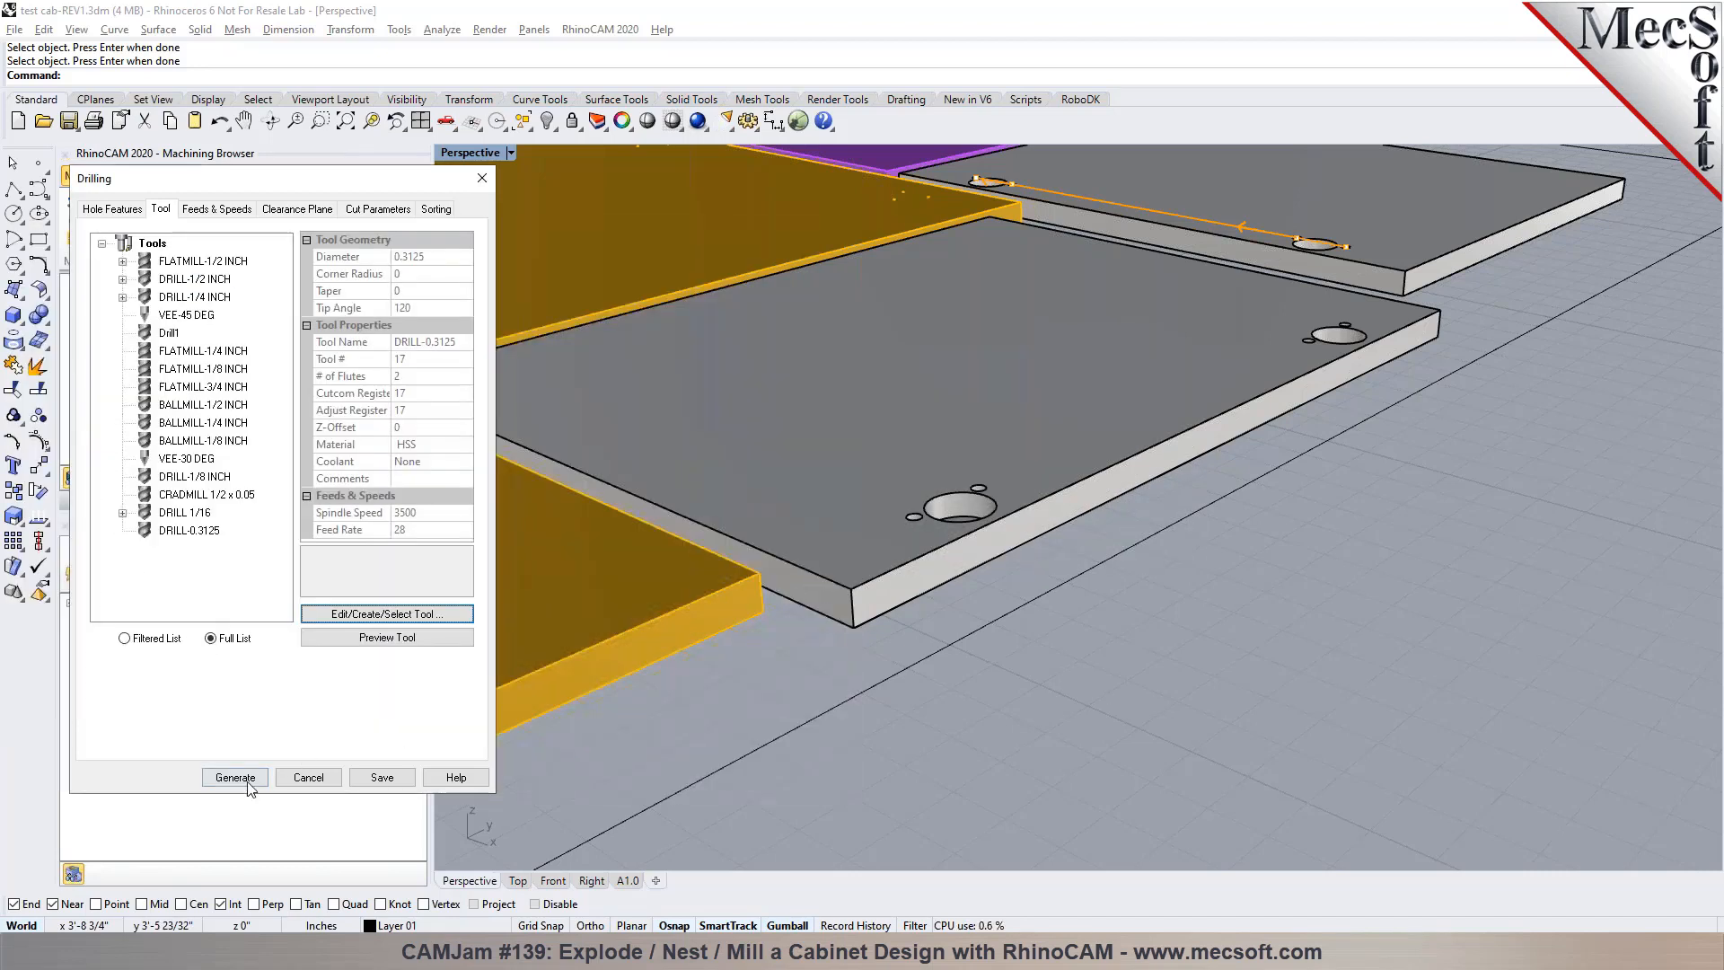
left_click(247, 778)
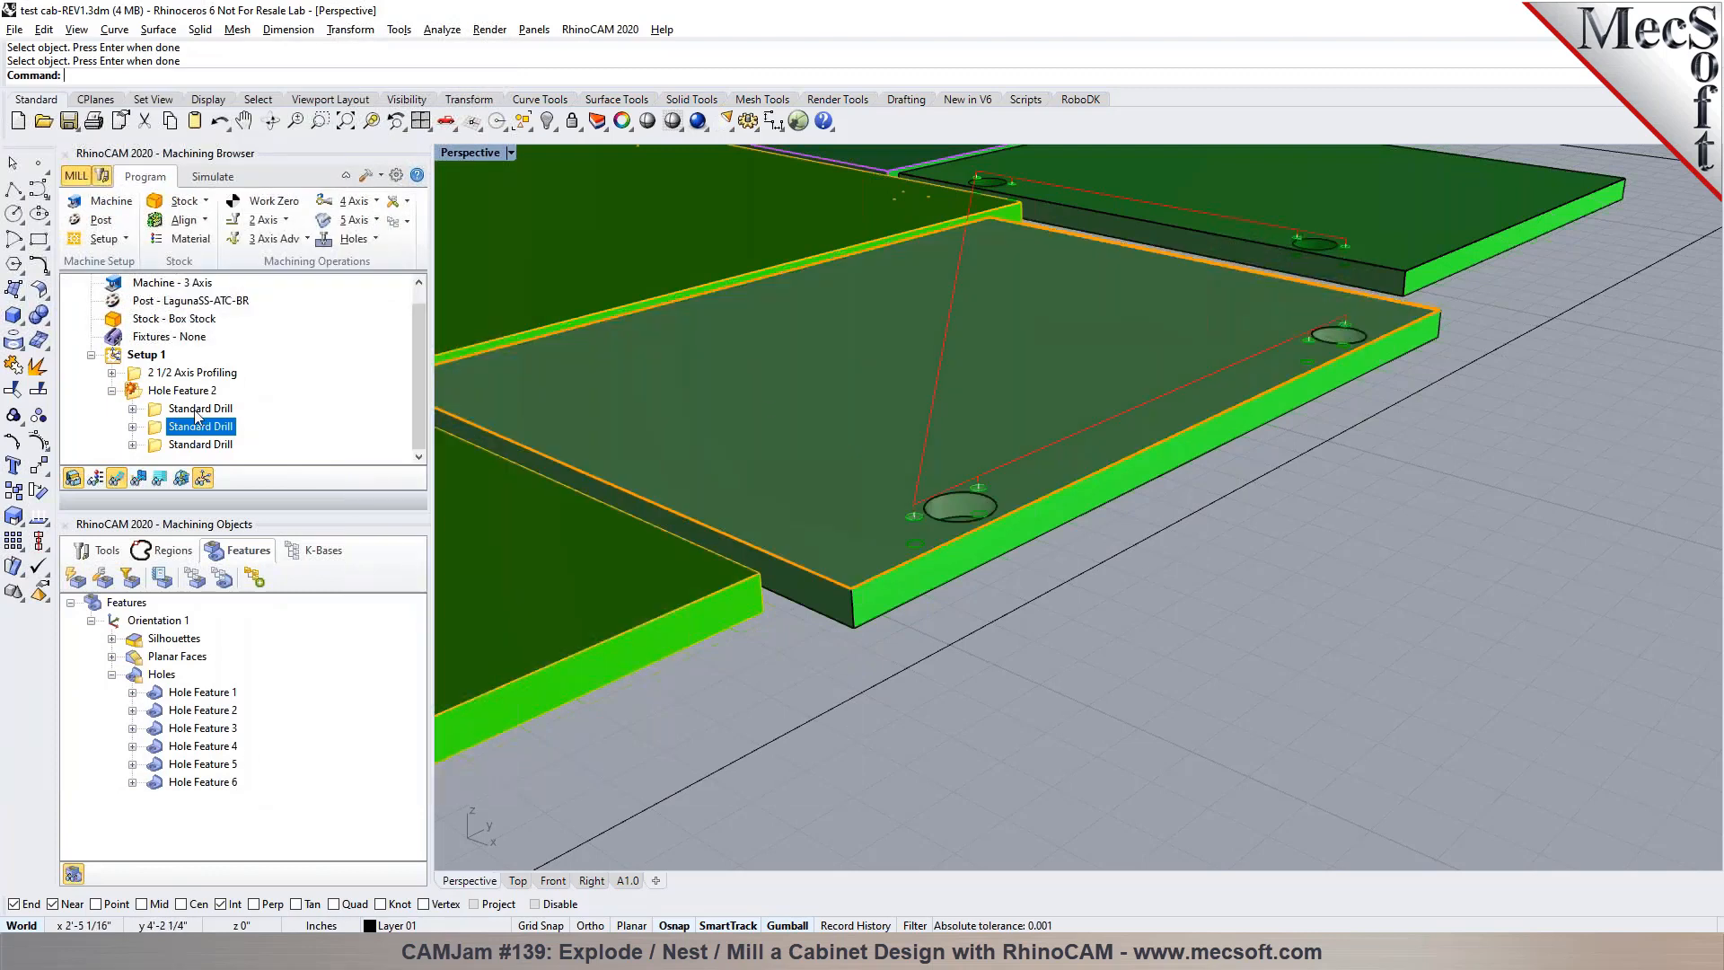
Check Hole Features 6 and 4 in the third Standard Drill operation and regenerate it with DRILL-1/2 INCH
left_click(197, 447)
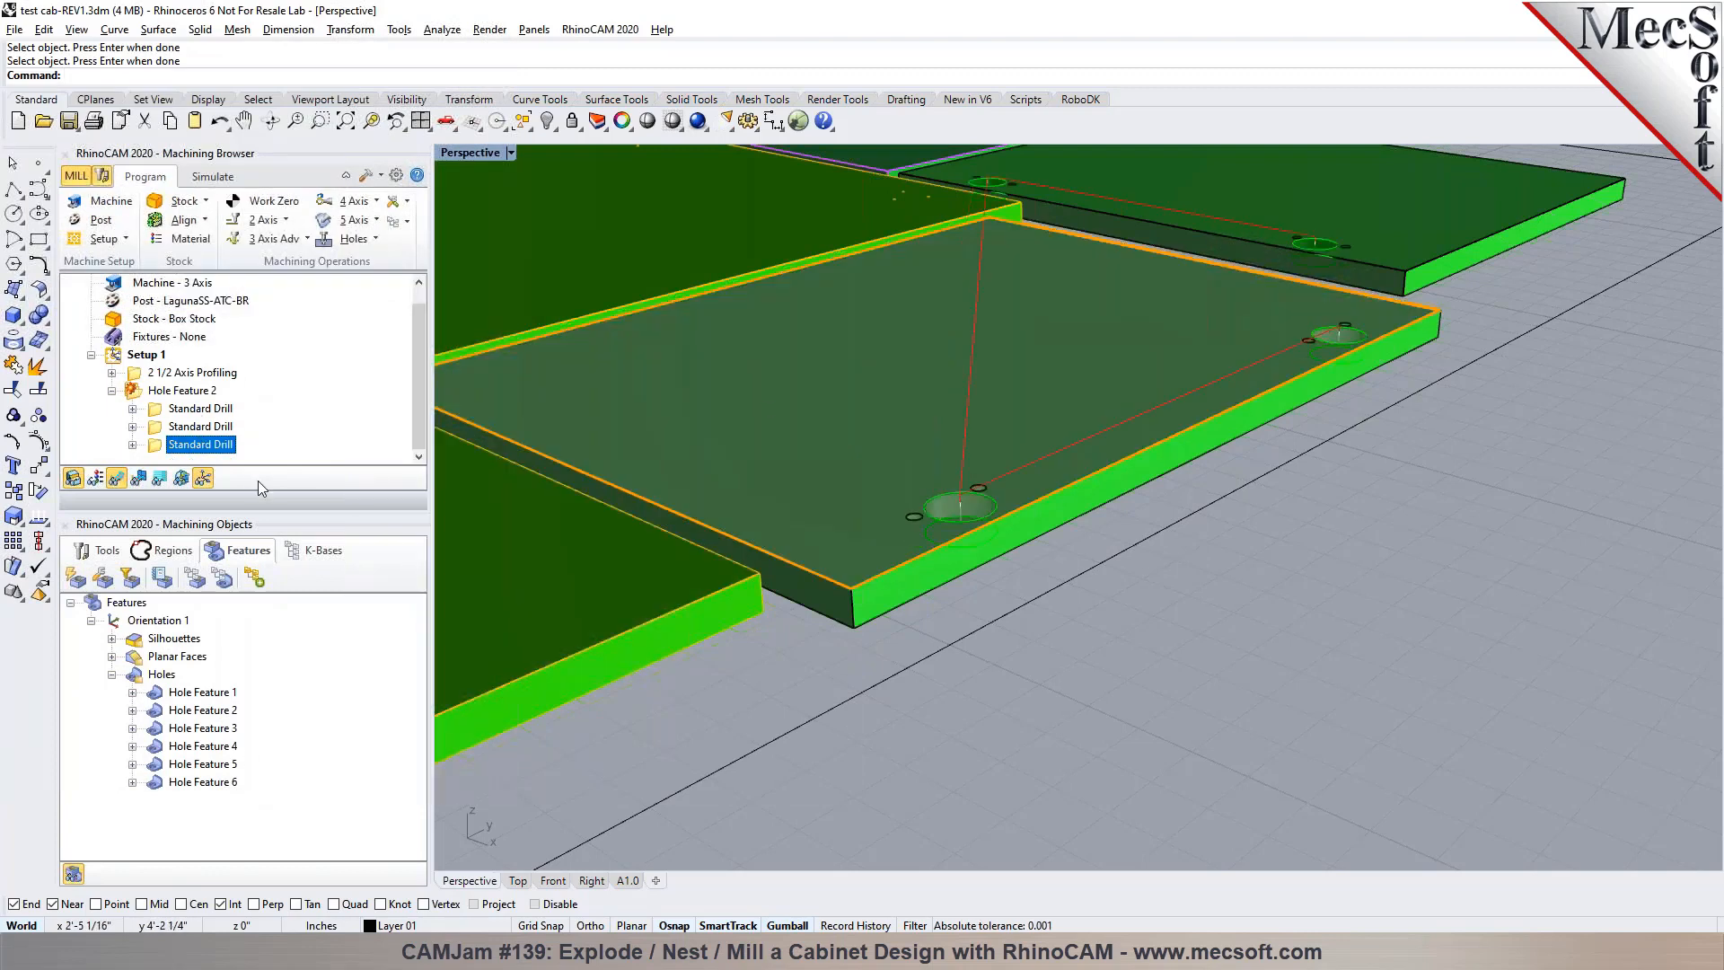
double_click(158, 446)
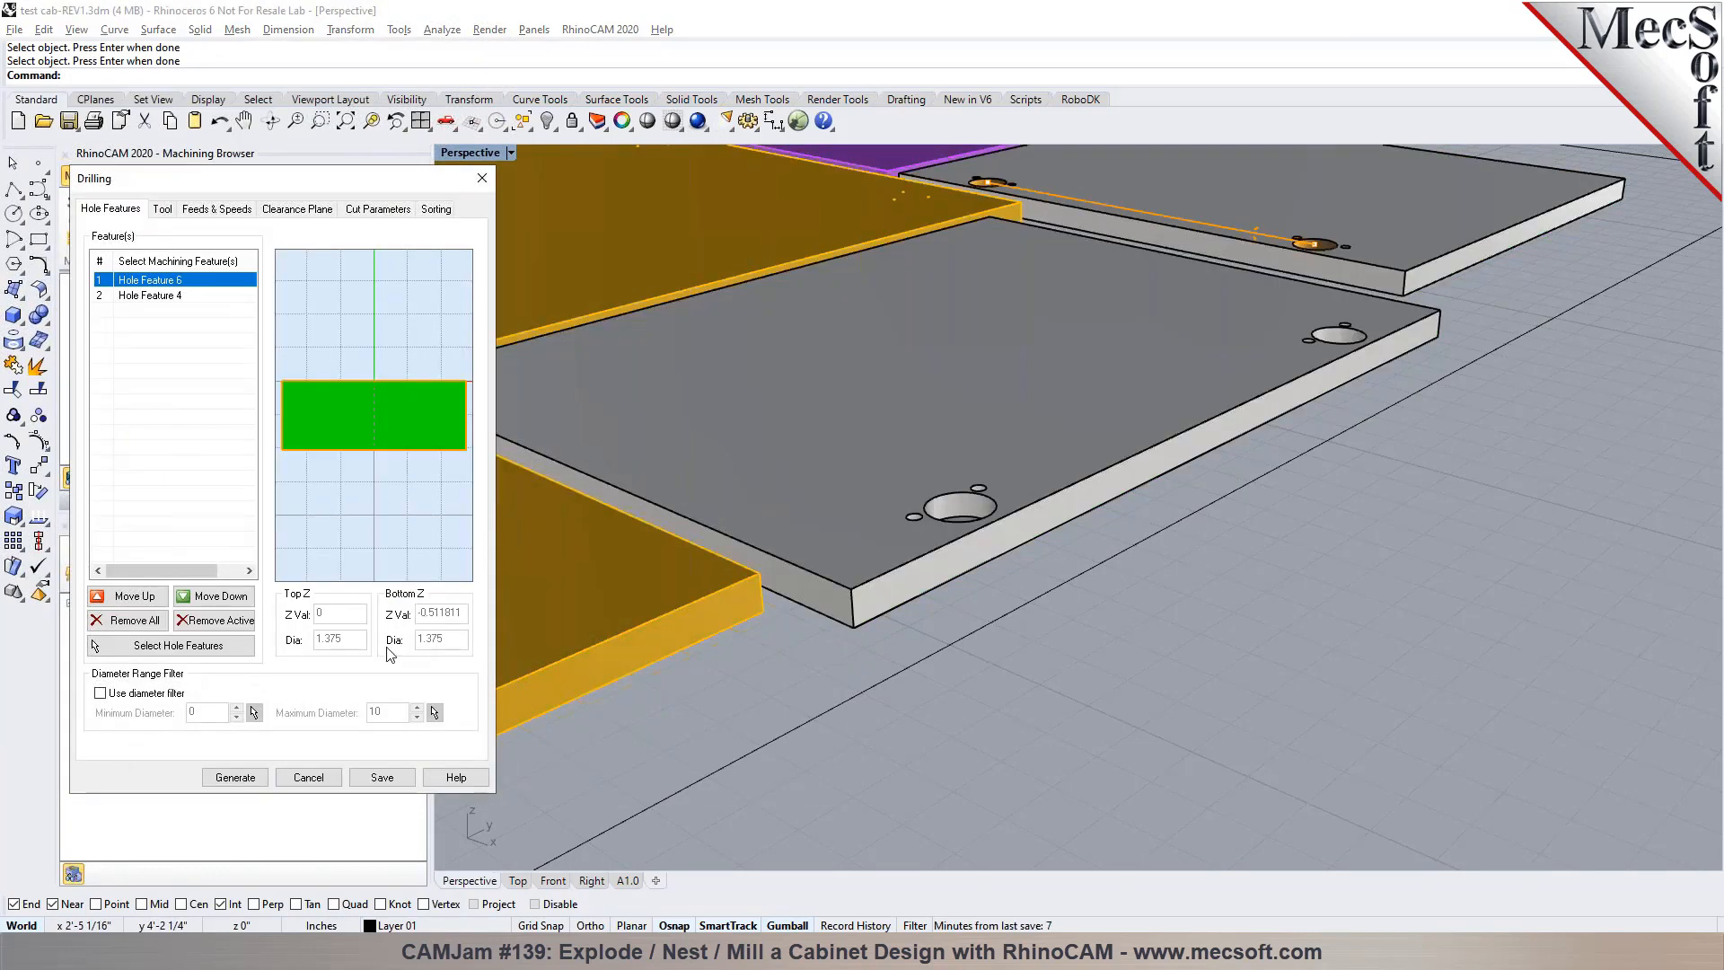
left_click(159, 296)
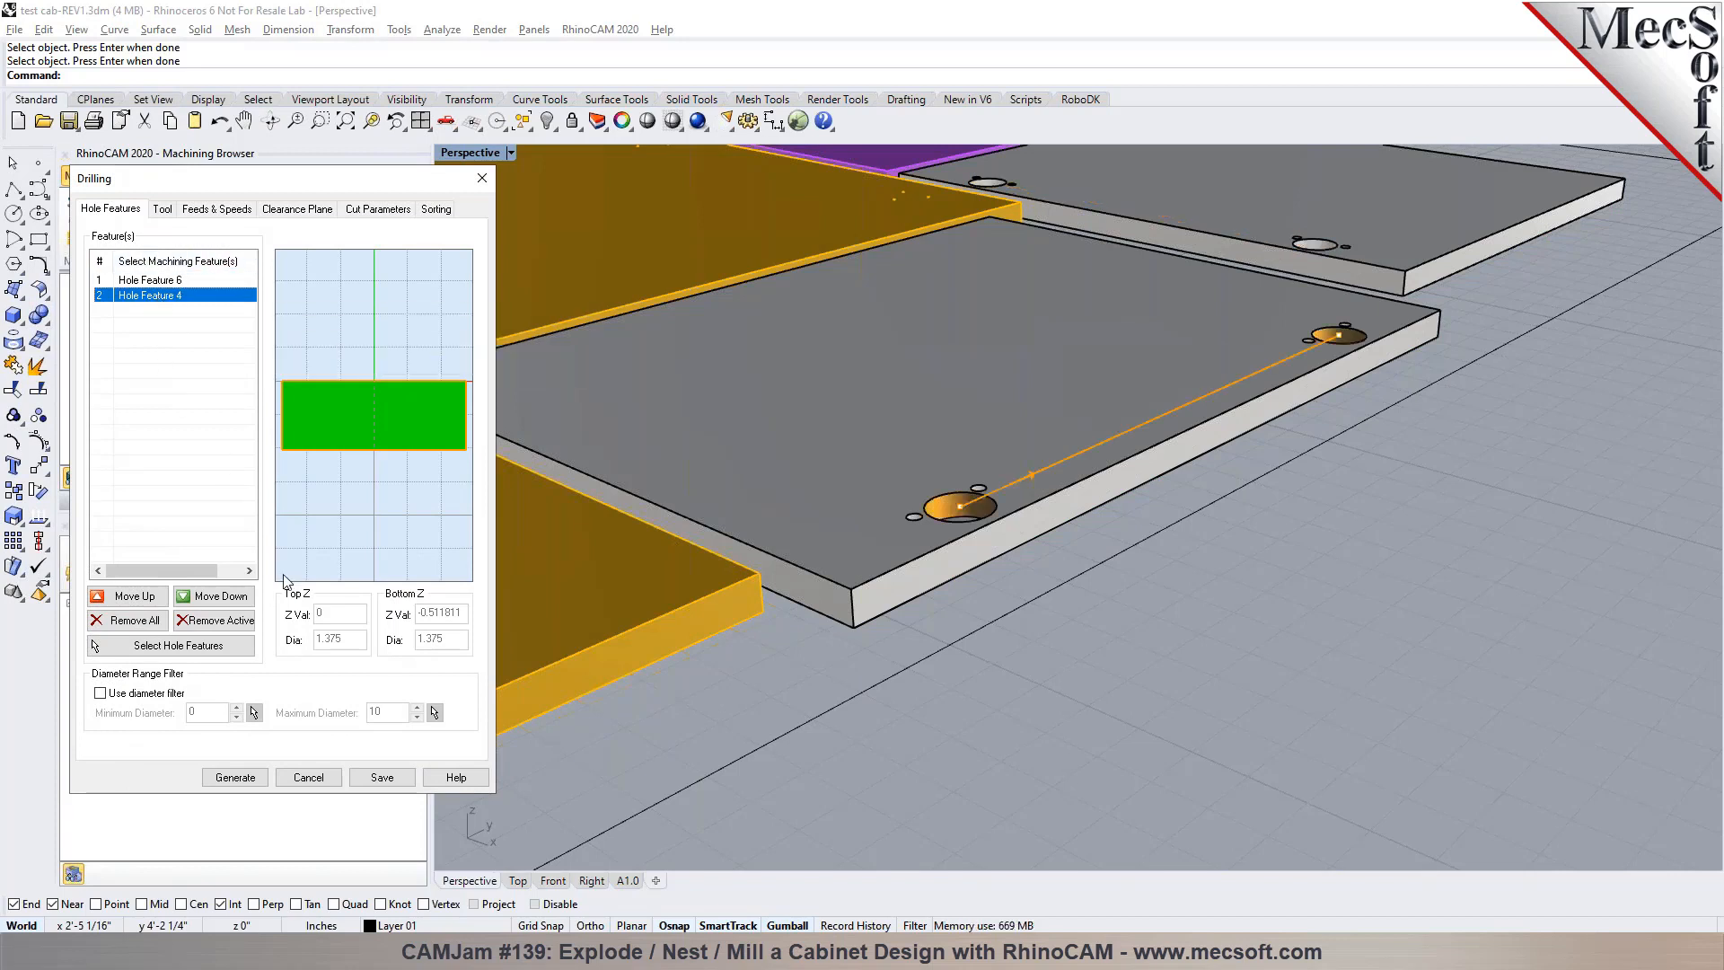
left_click(171, 280)
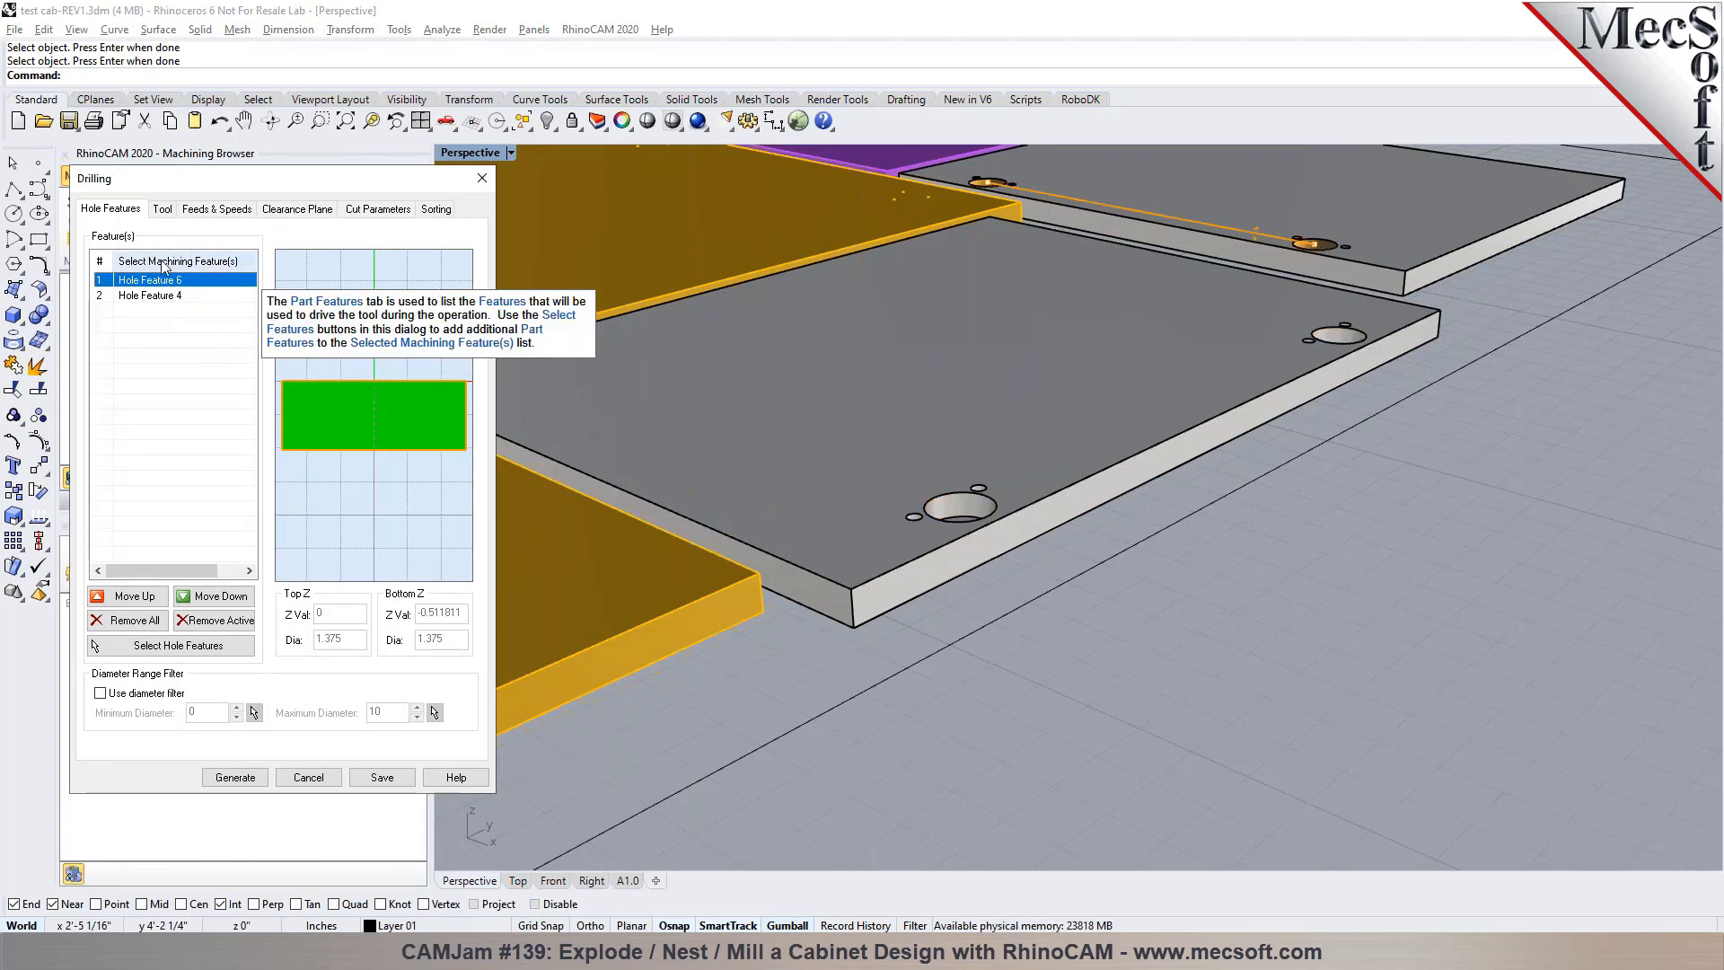
left_click(162, 210)
mouse_move(149, 289)
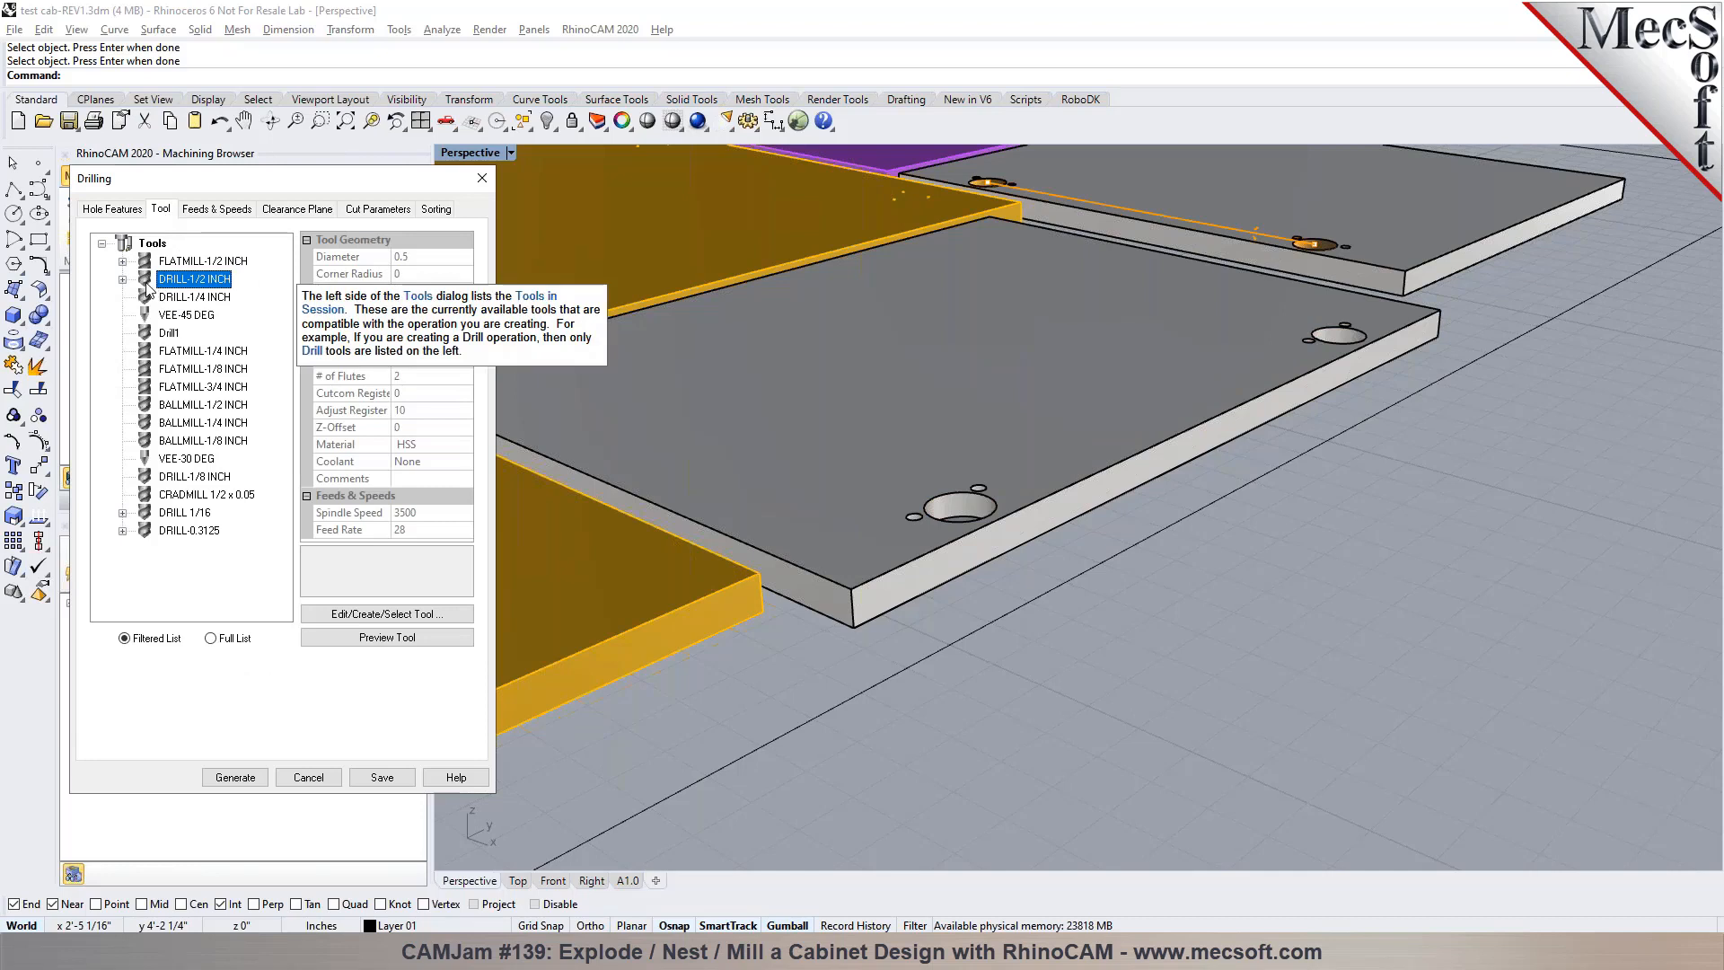
left_click(235, 778)
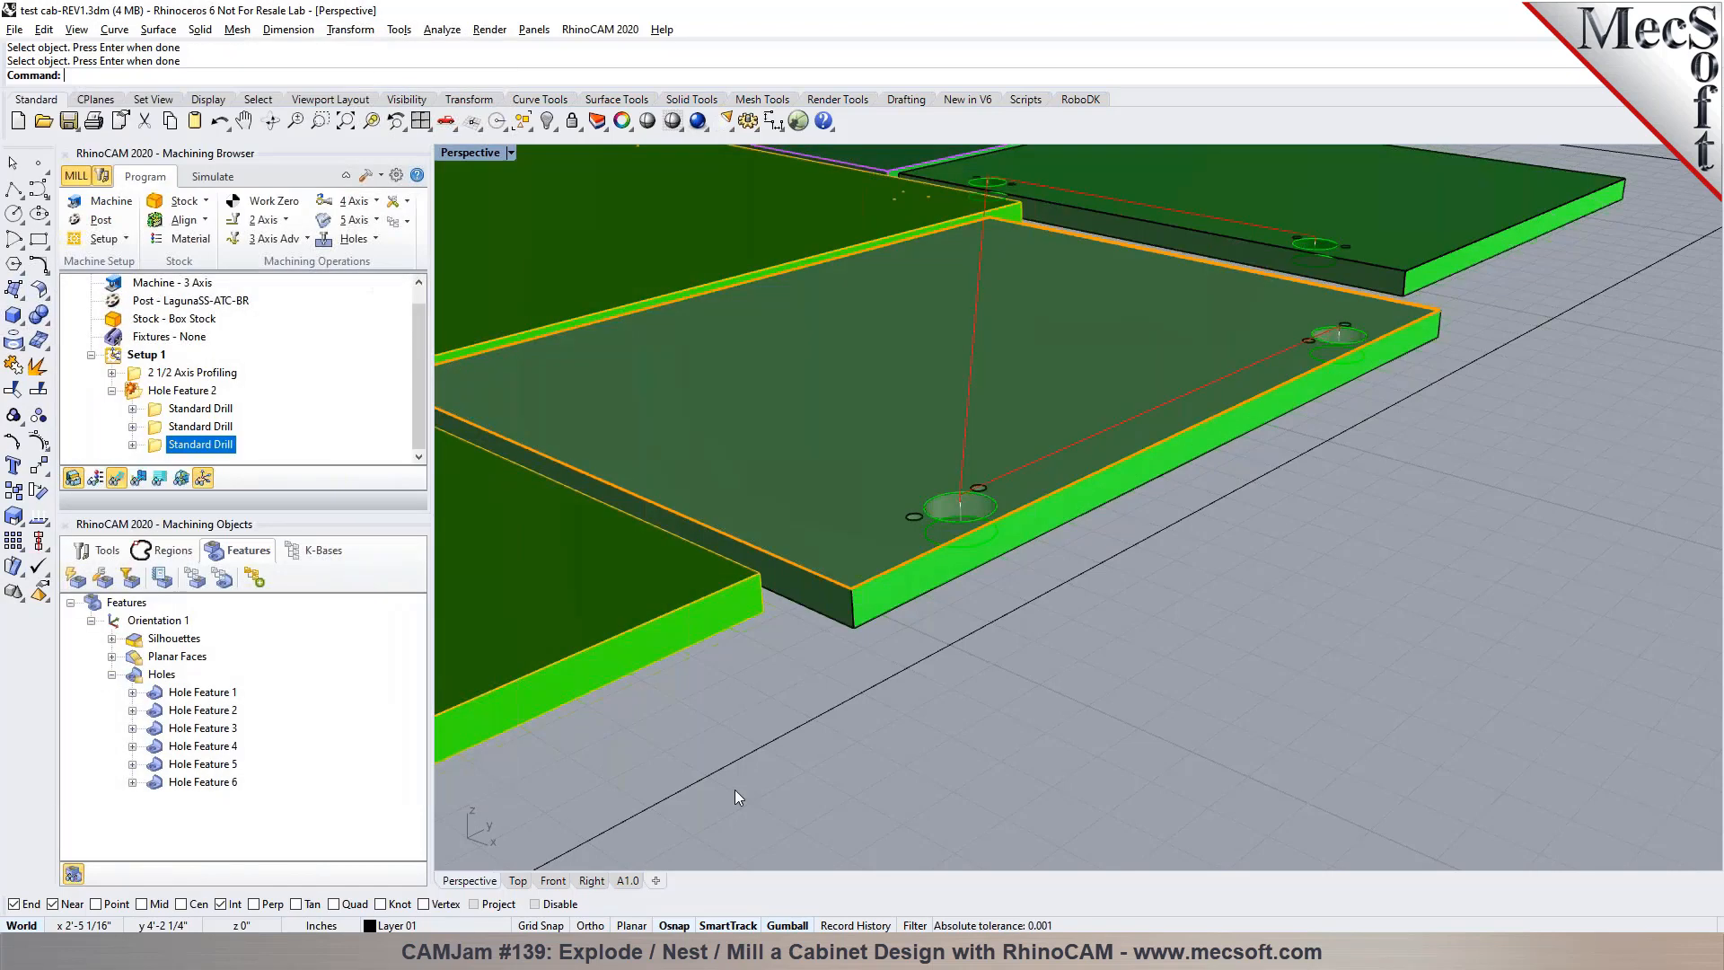
Regenerate the Hole Feature 2 operation group and collapse it in the machining job
scroll(1032, 675, "up", 5)
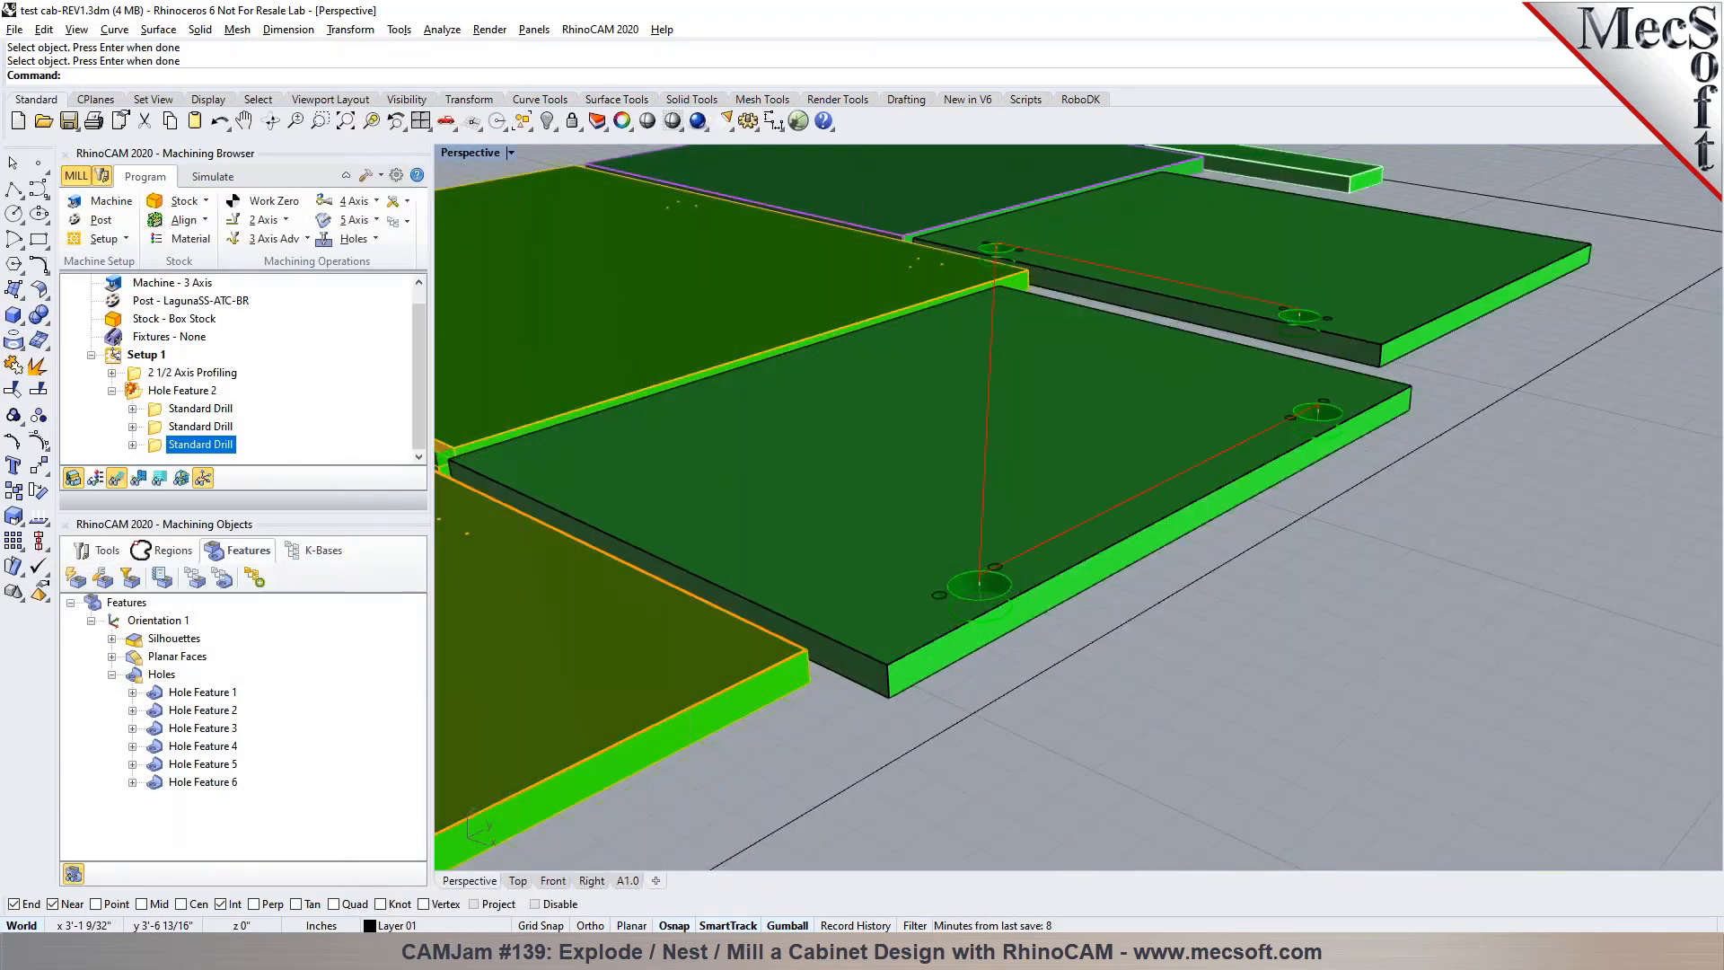
left_click(166, 395)
right_click(166, 395)
left_click(171, 402)
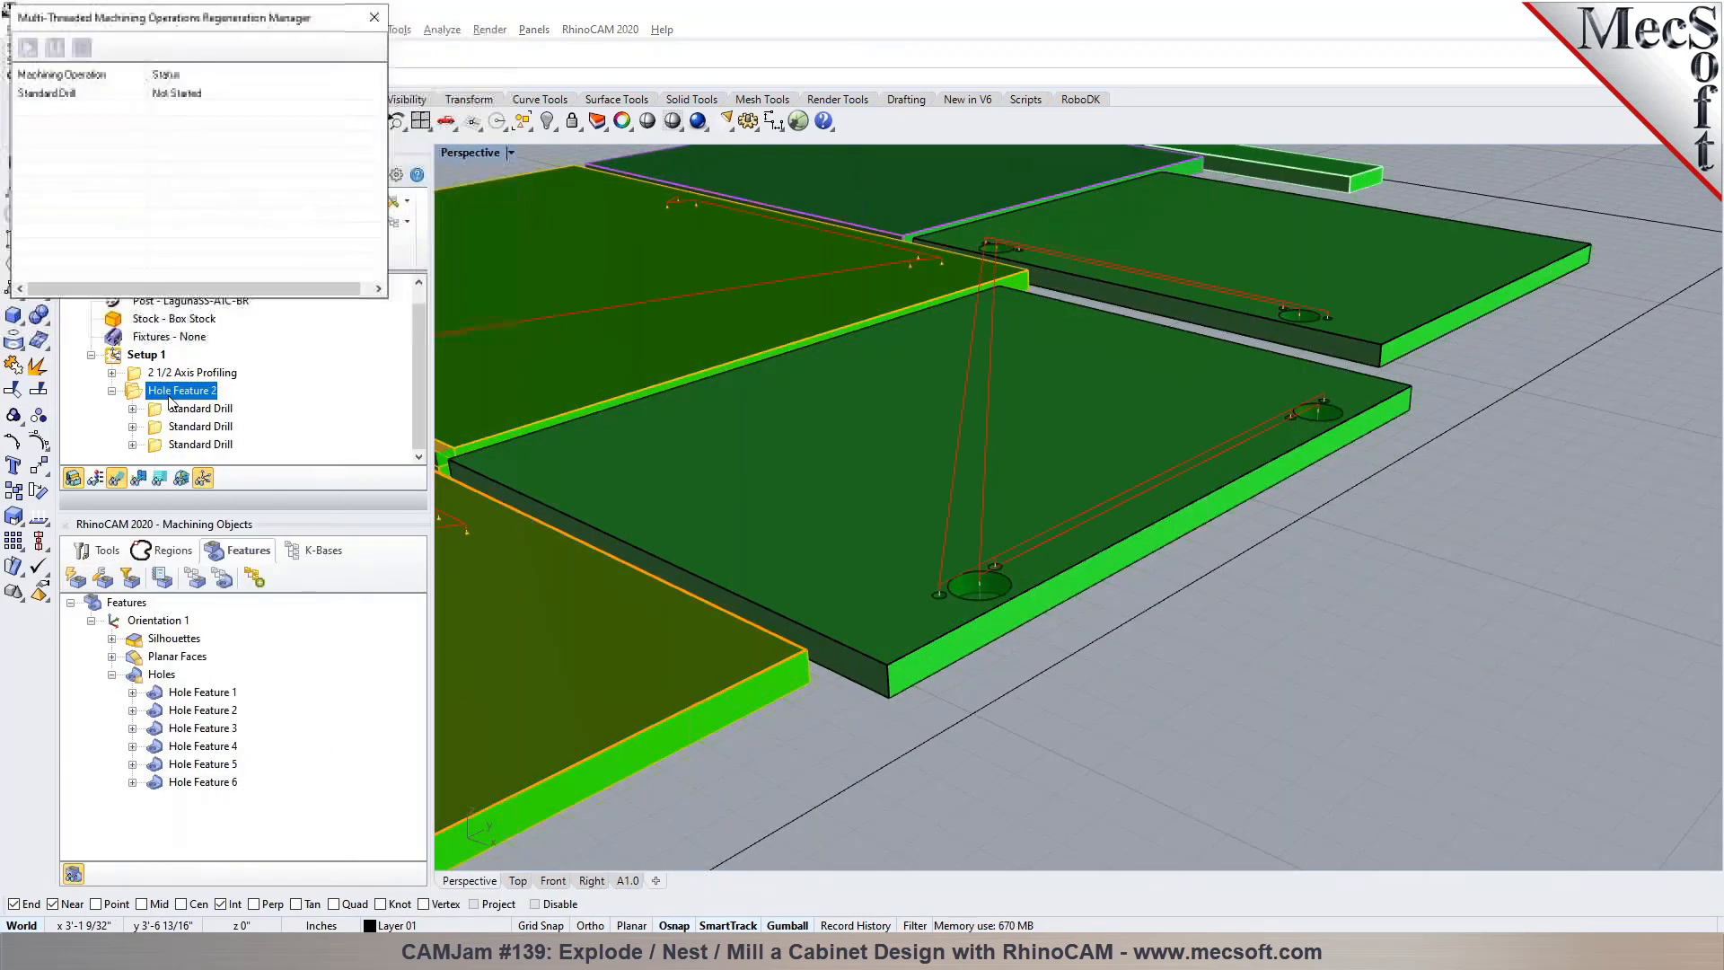
left_click(112, 395)
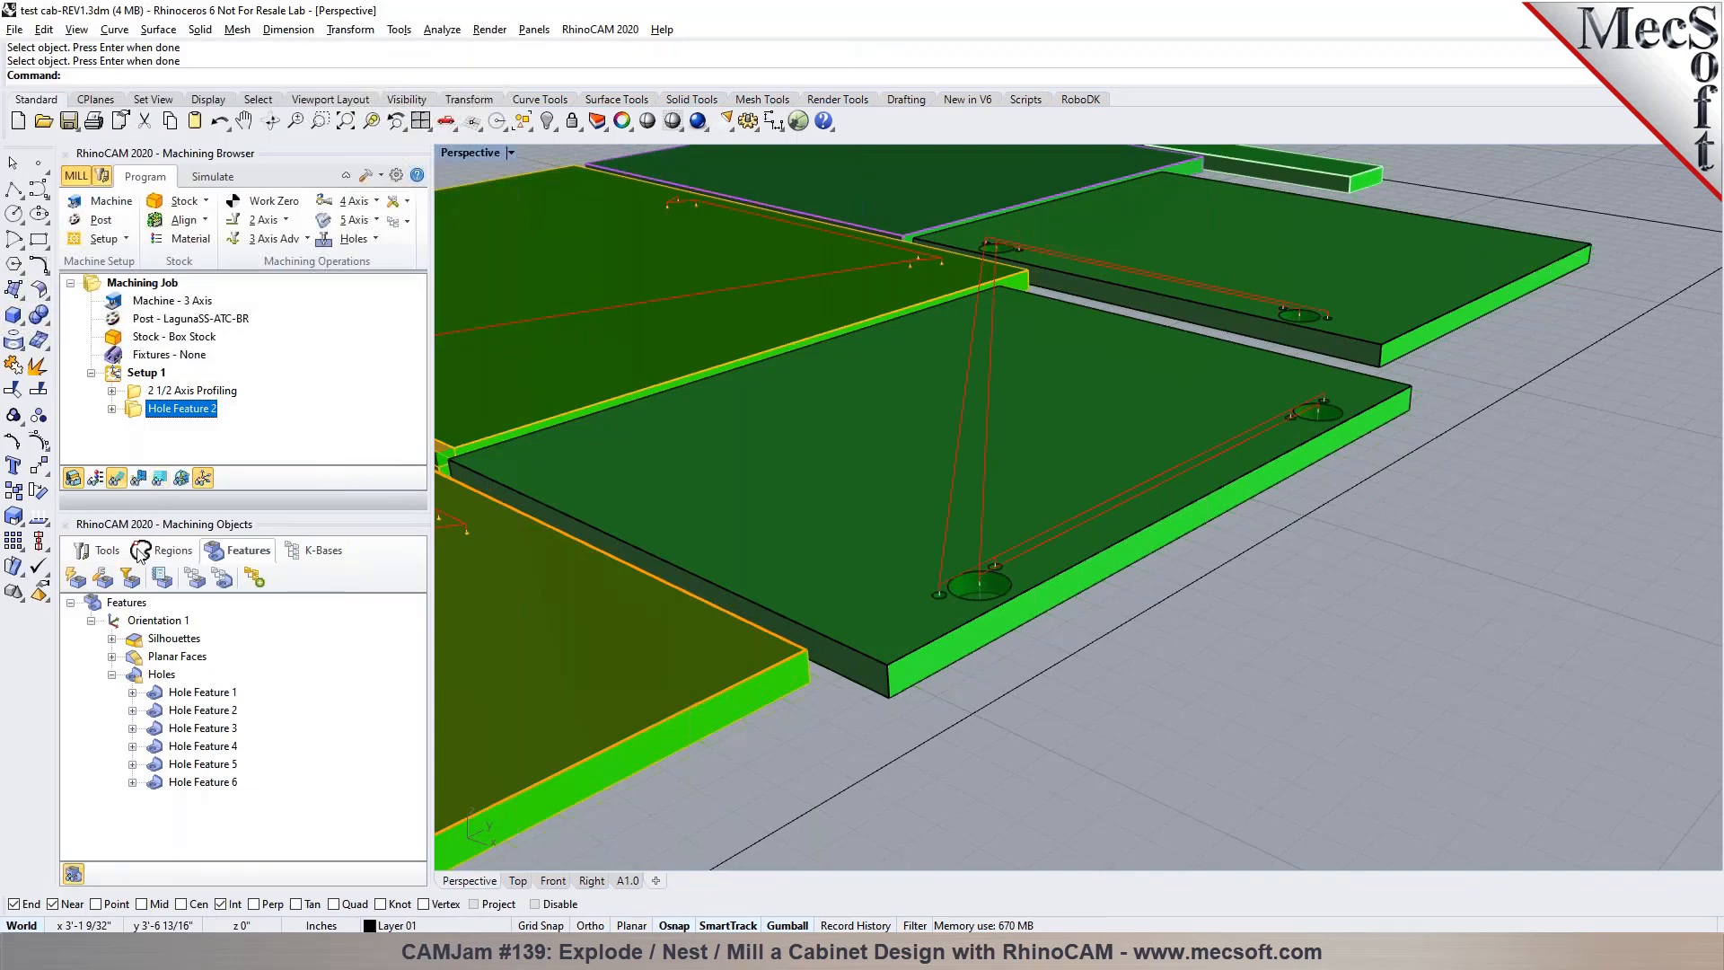
Highlight Hole Features 3, 4 and 6 in turn to identify their holes on the panels
left_click(186, 729)
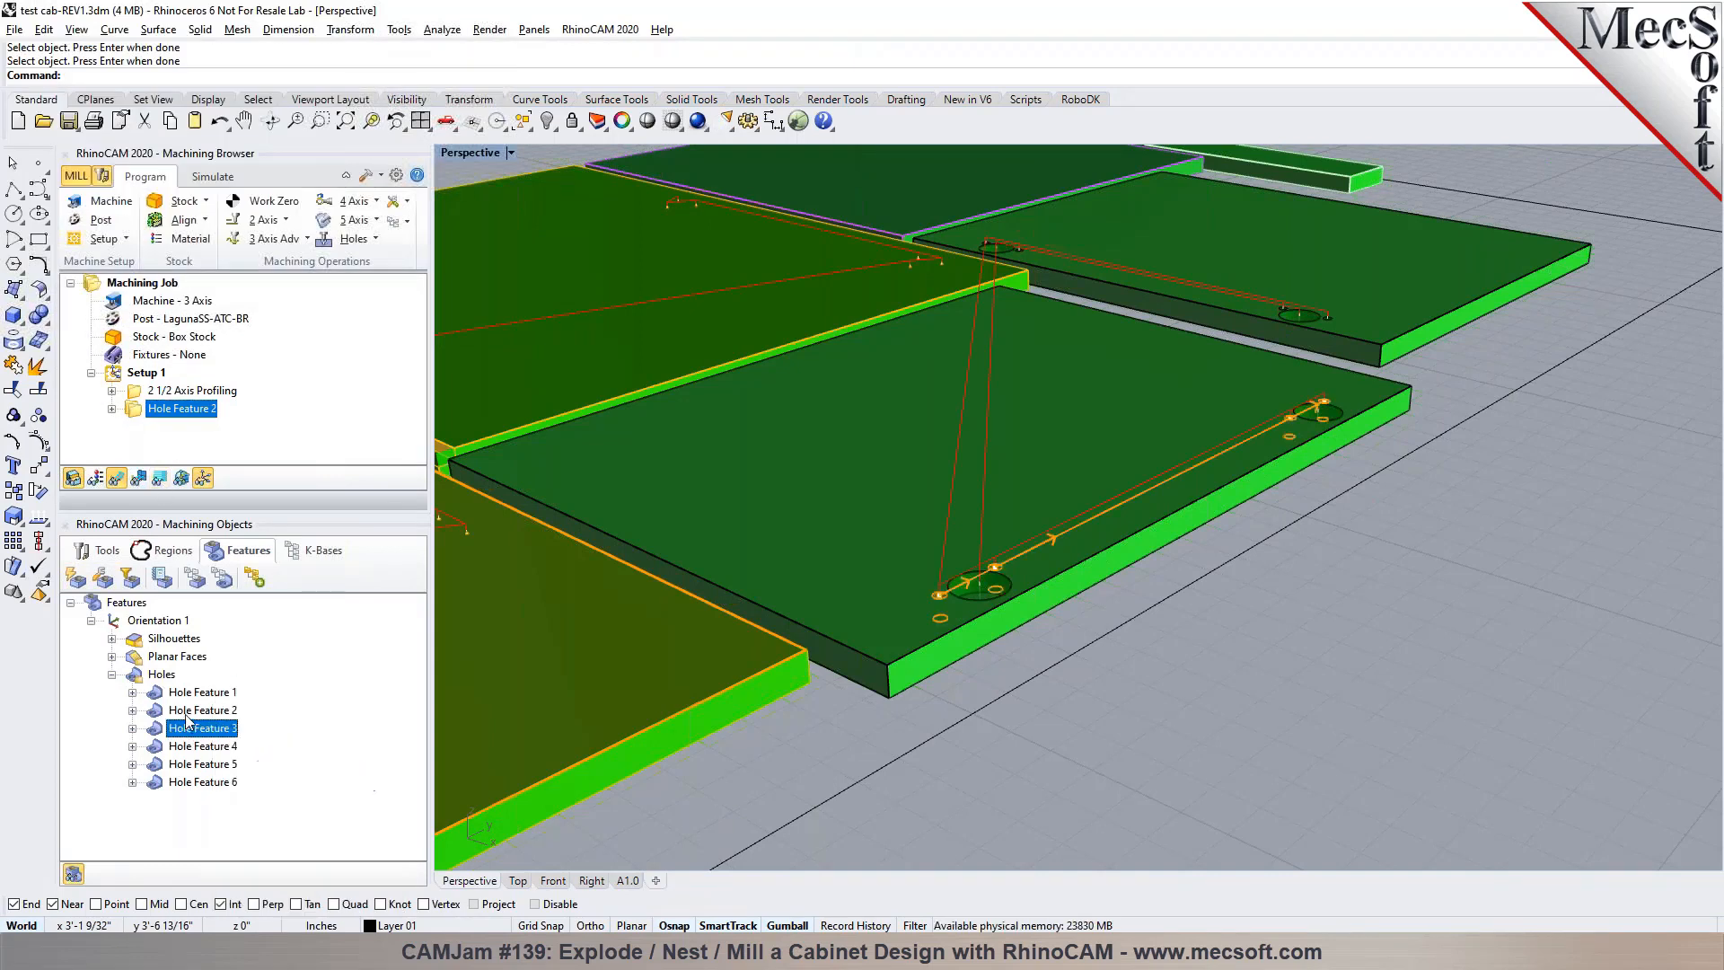
left_click(192, 747)
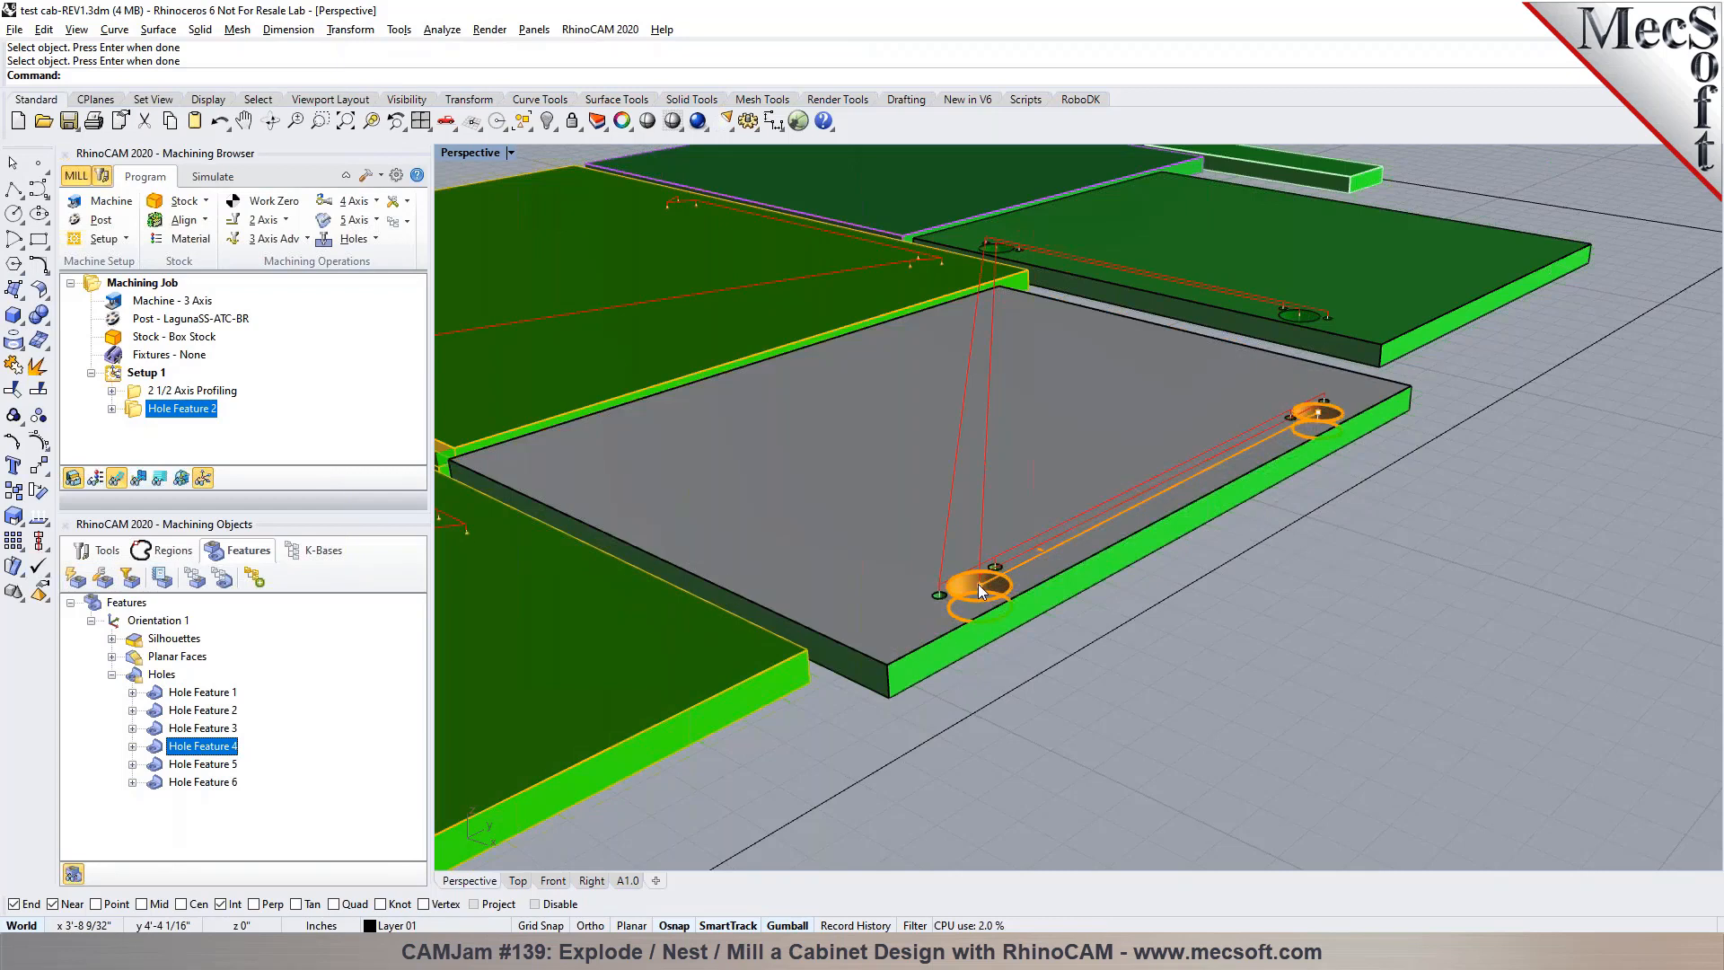
left_click(229, 781)
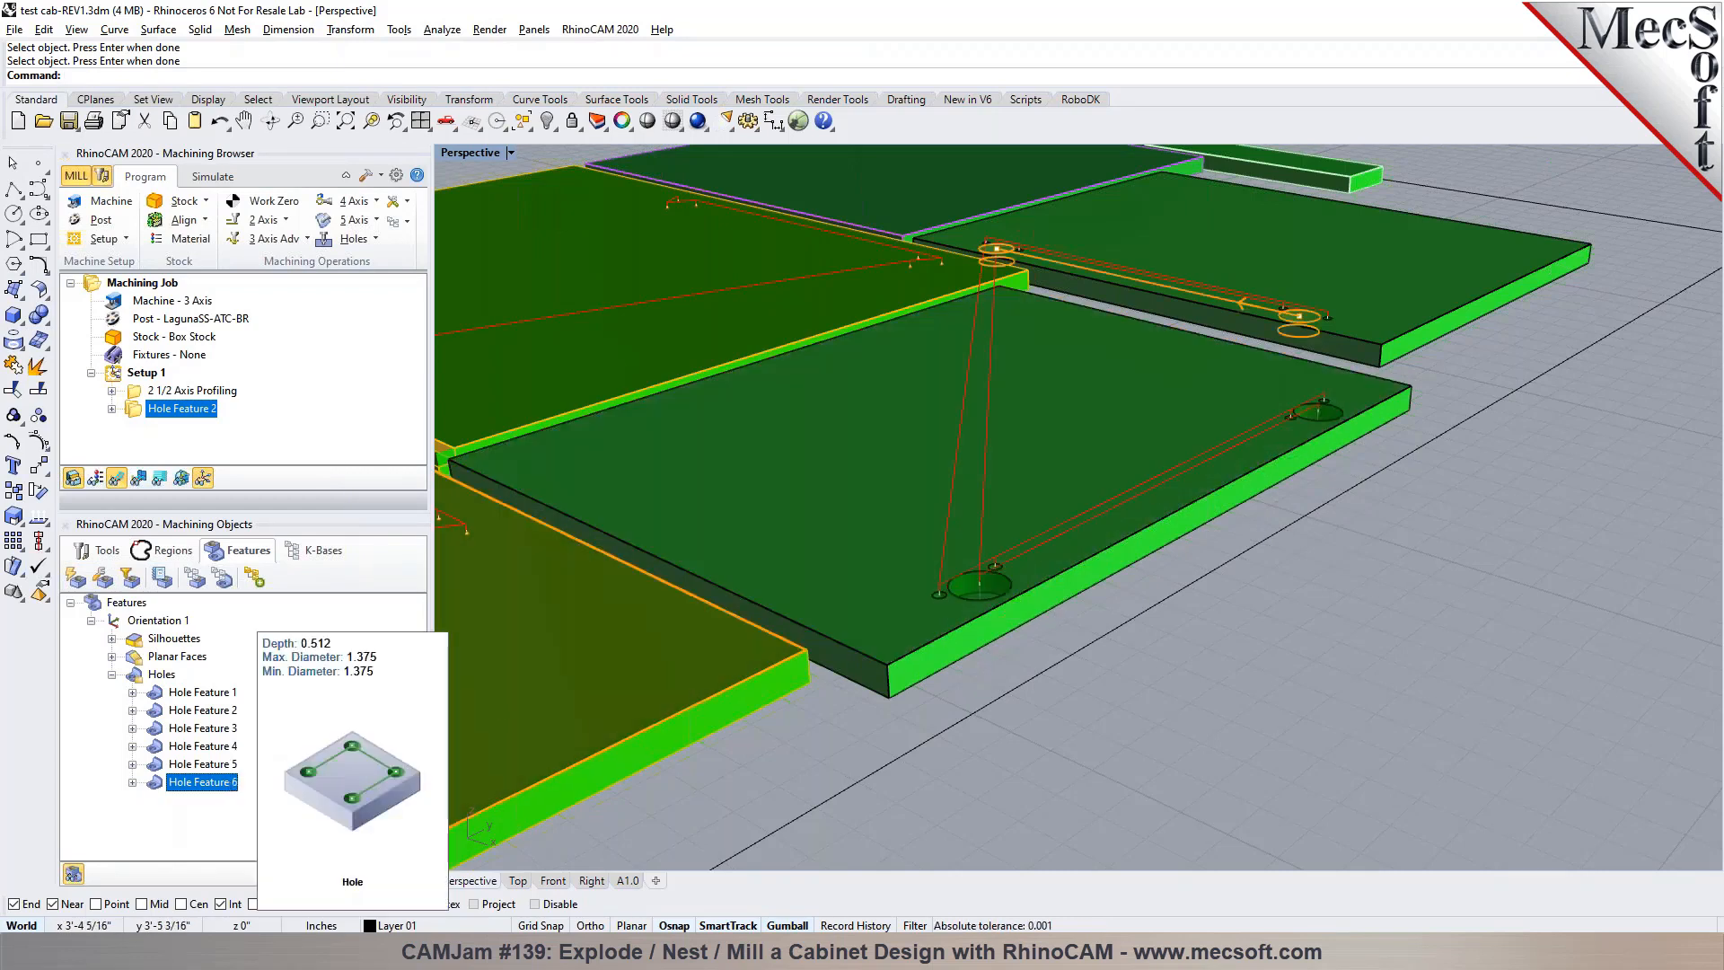
Review the machining operations available for Hole Feature 4, the large holes on the front grey panel
left_click(215, 746)
right_click(215, 746)
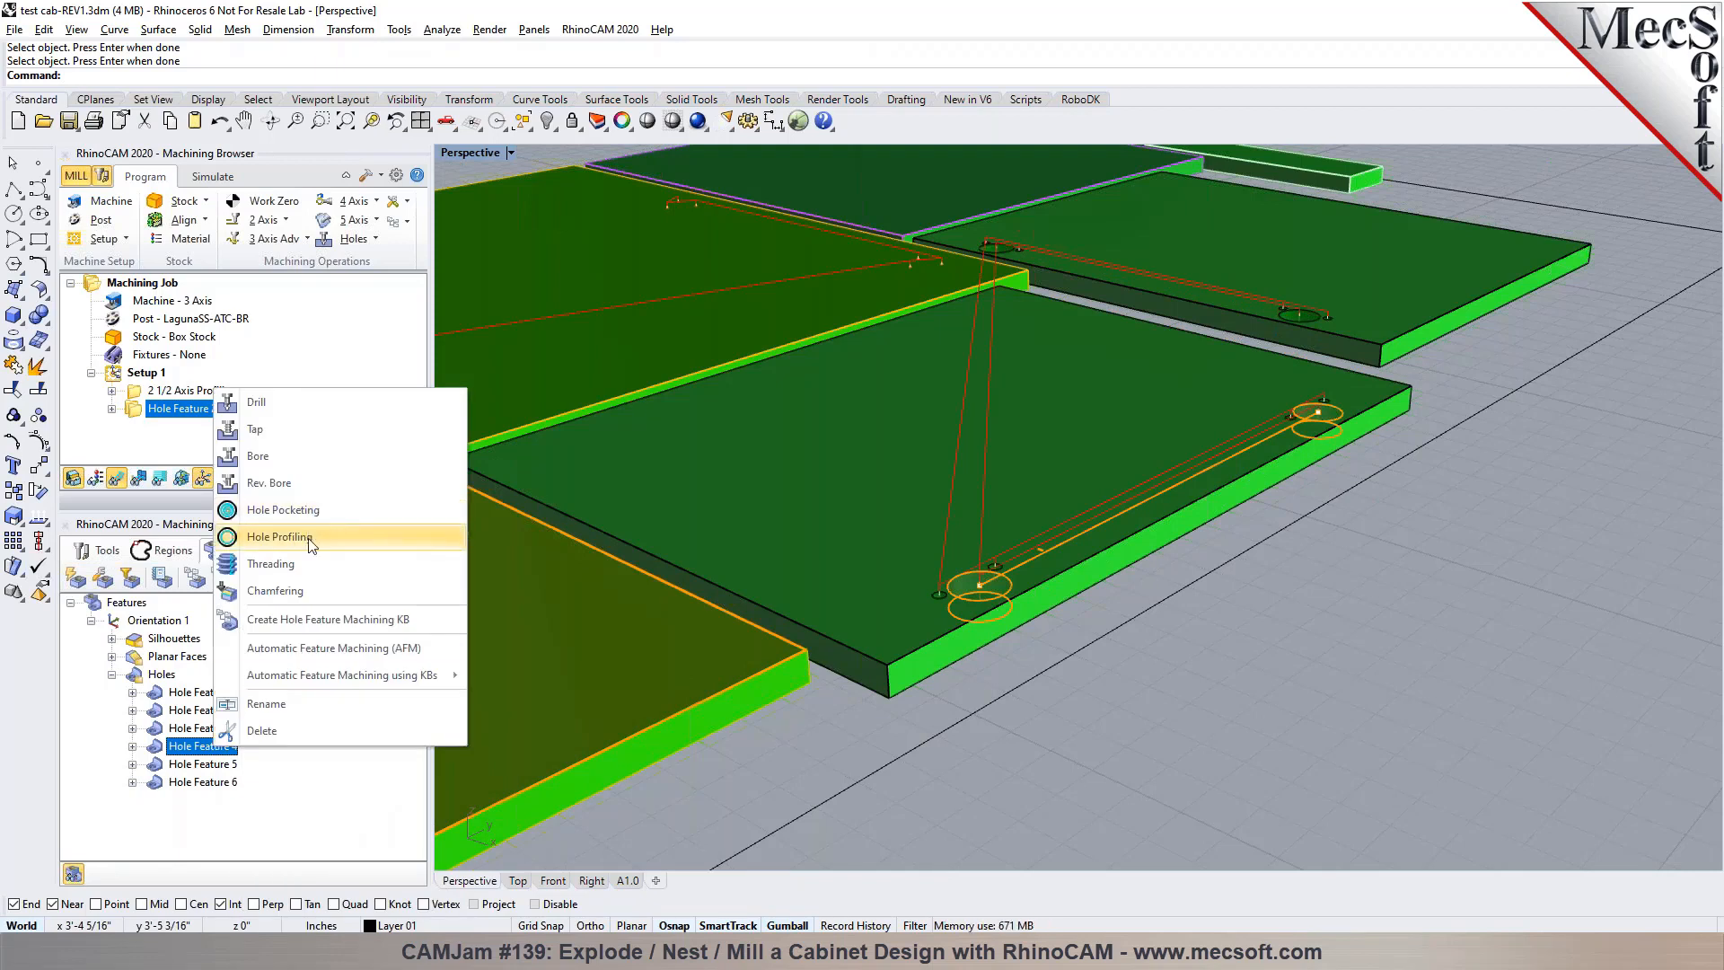
left_click(1182, 740)
scroll(1078, 580, "up", 7)
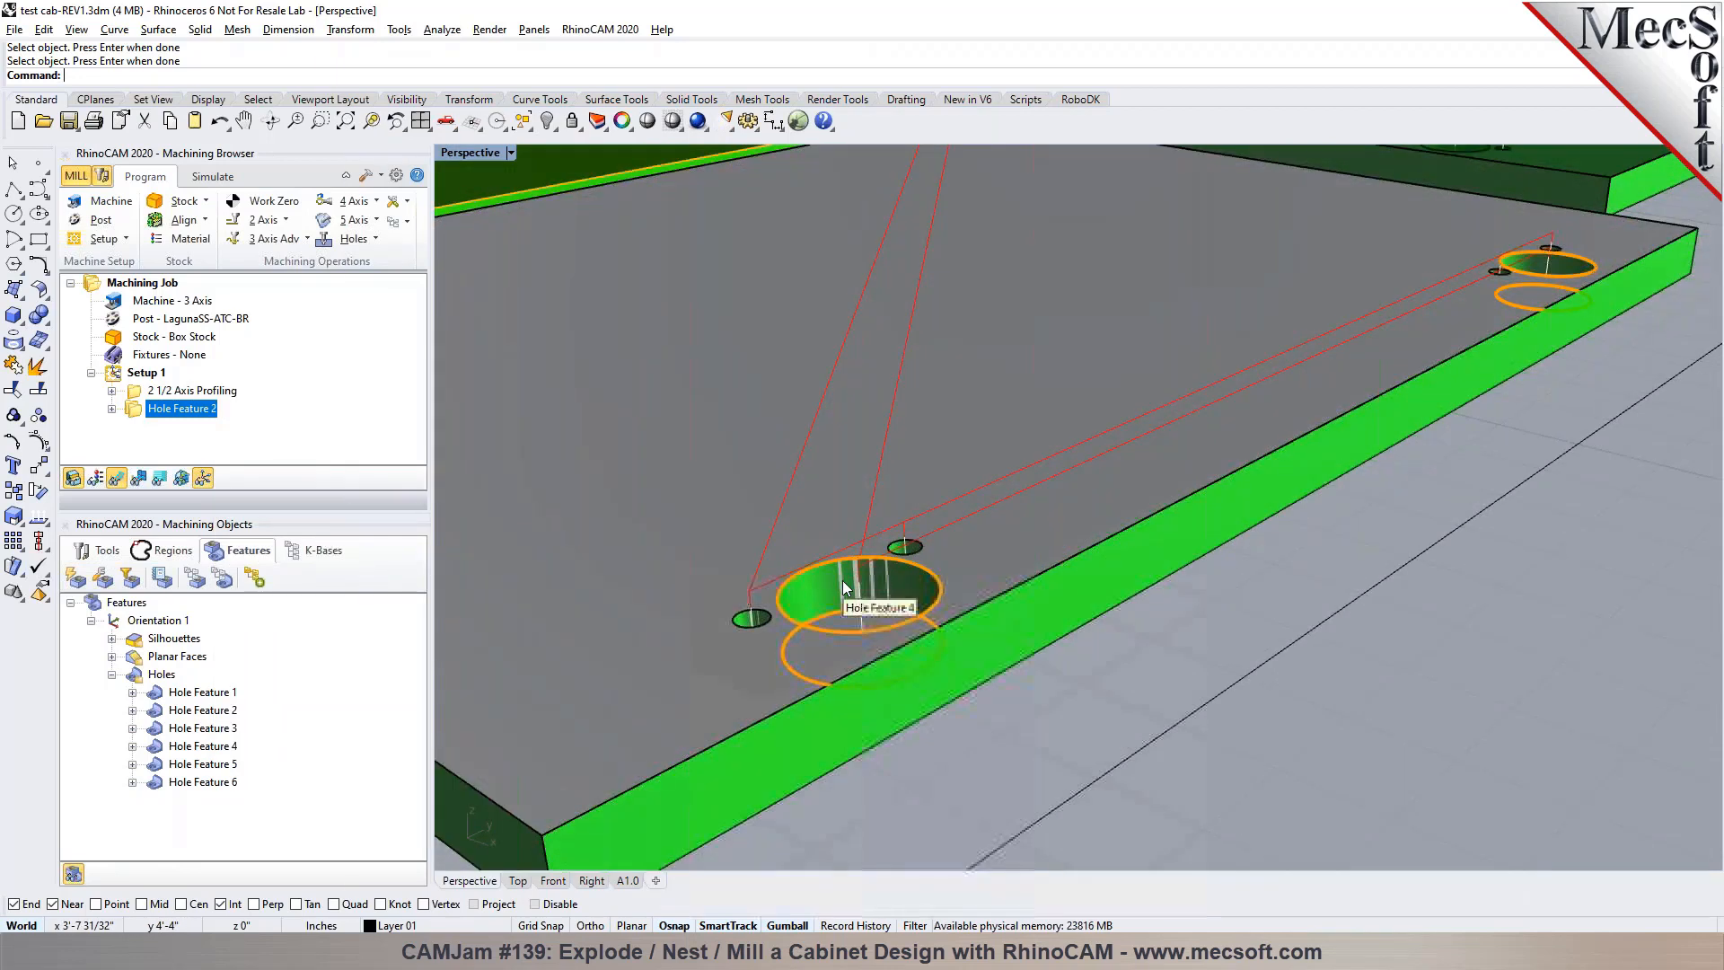
right_click(844, 583)
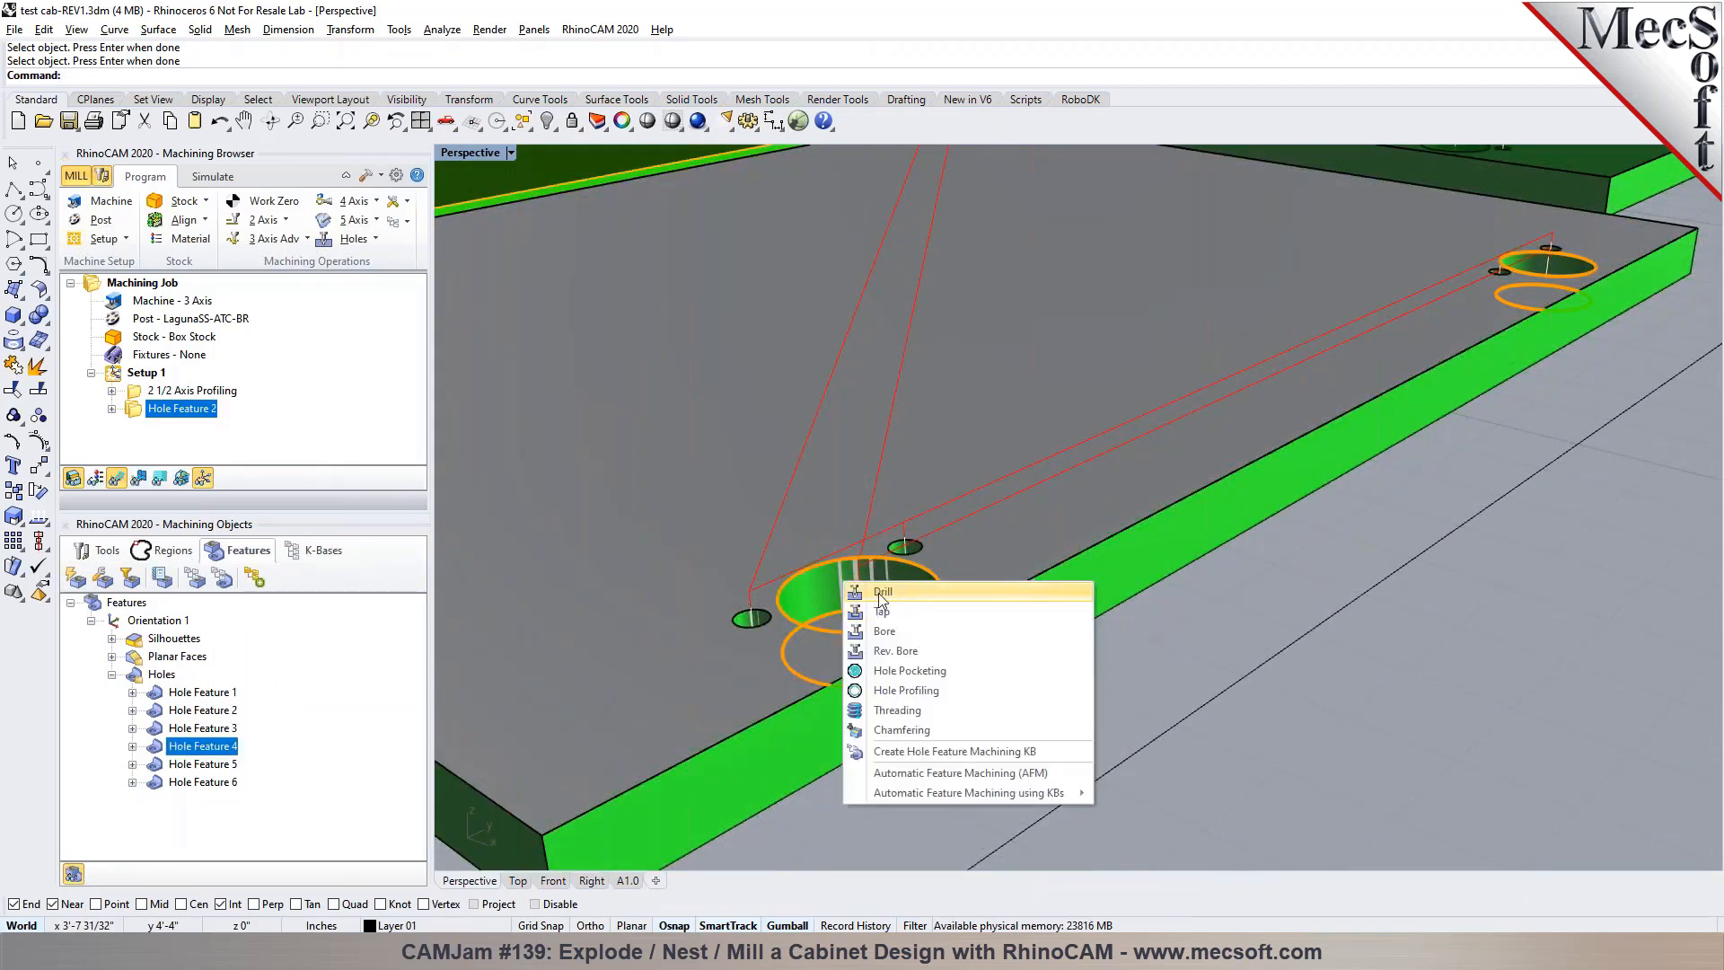
left_click(1334, 705)
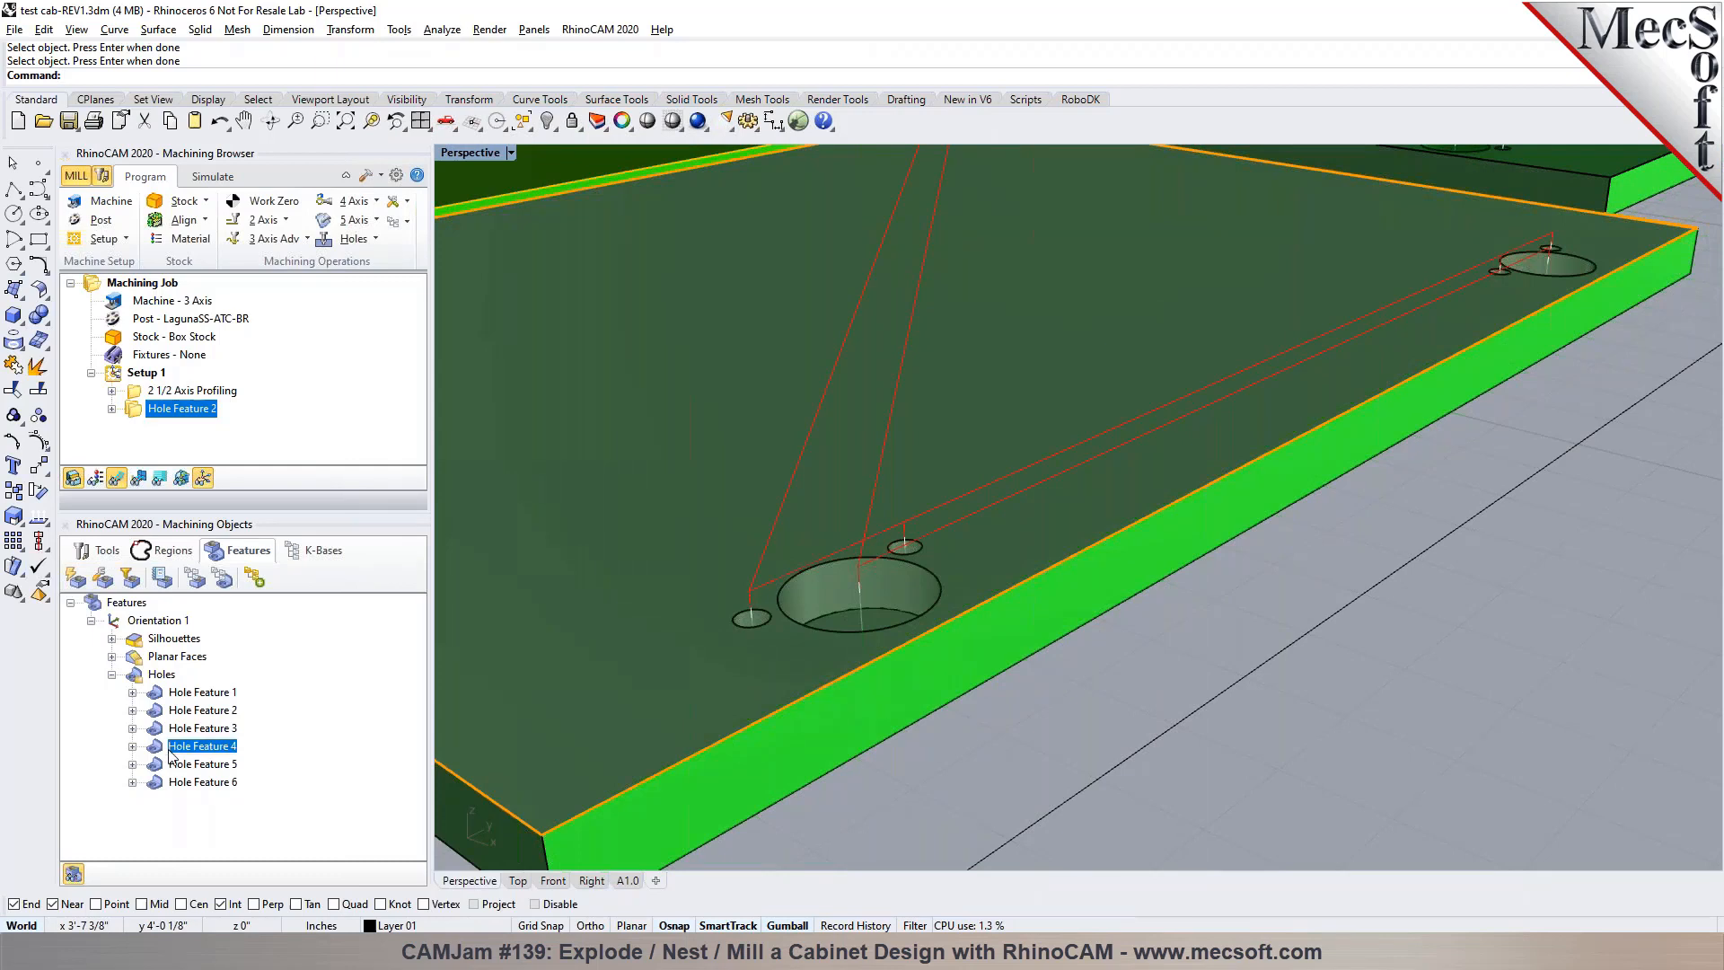
Start a Hole Profiling operation on Hole Feature 4
left_click(173, 745)
right_click(173, 745)
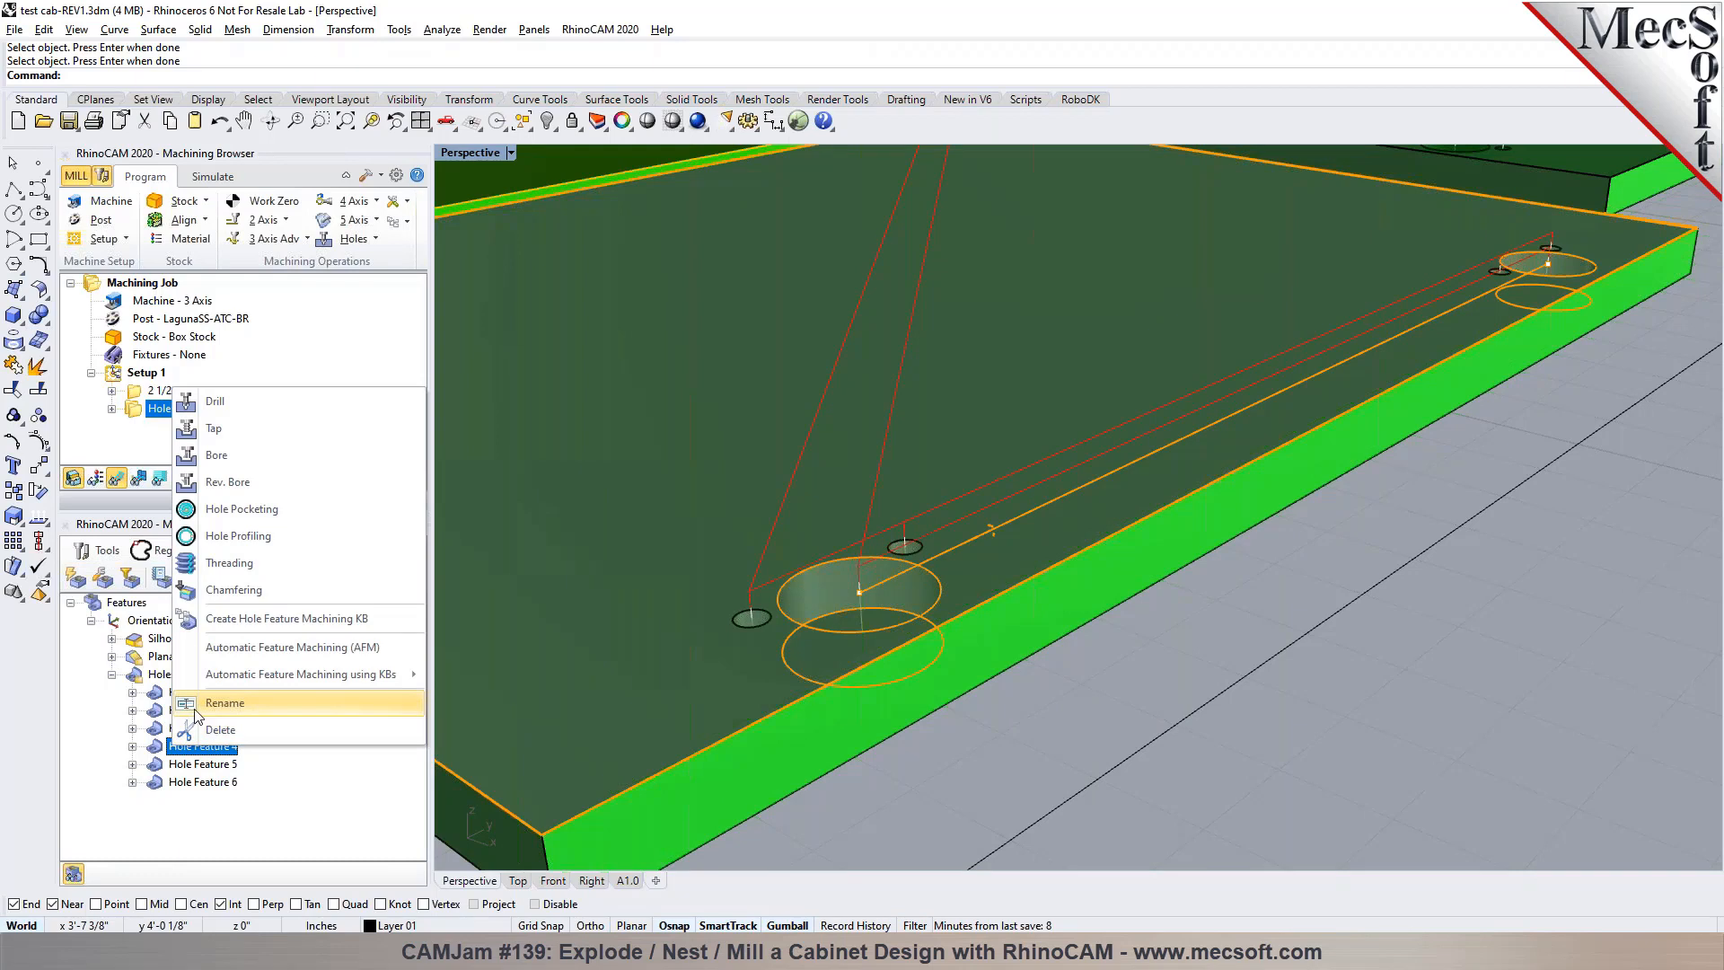
left_click(238, 536)
Add Hole Feature 6, the large holes on the neighbouring grey panel, to the Hole Profiling operation
scroll(1178, 502, "down", 5)
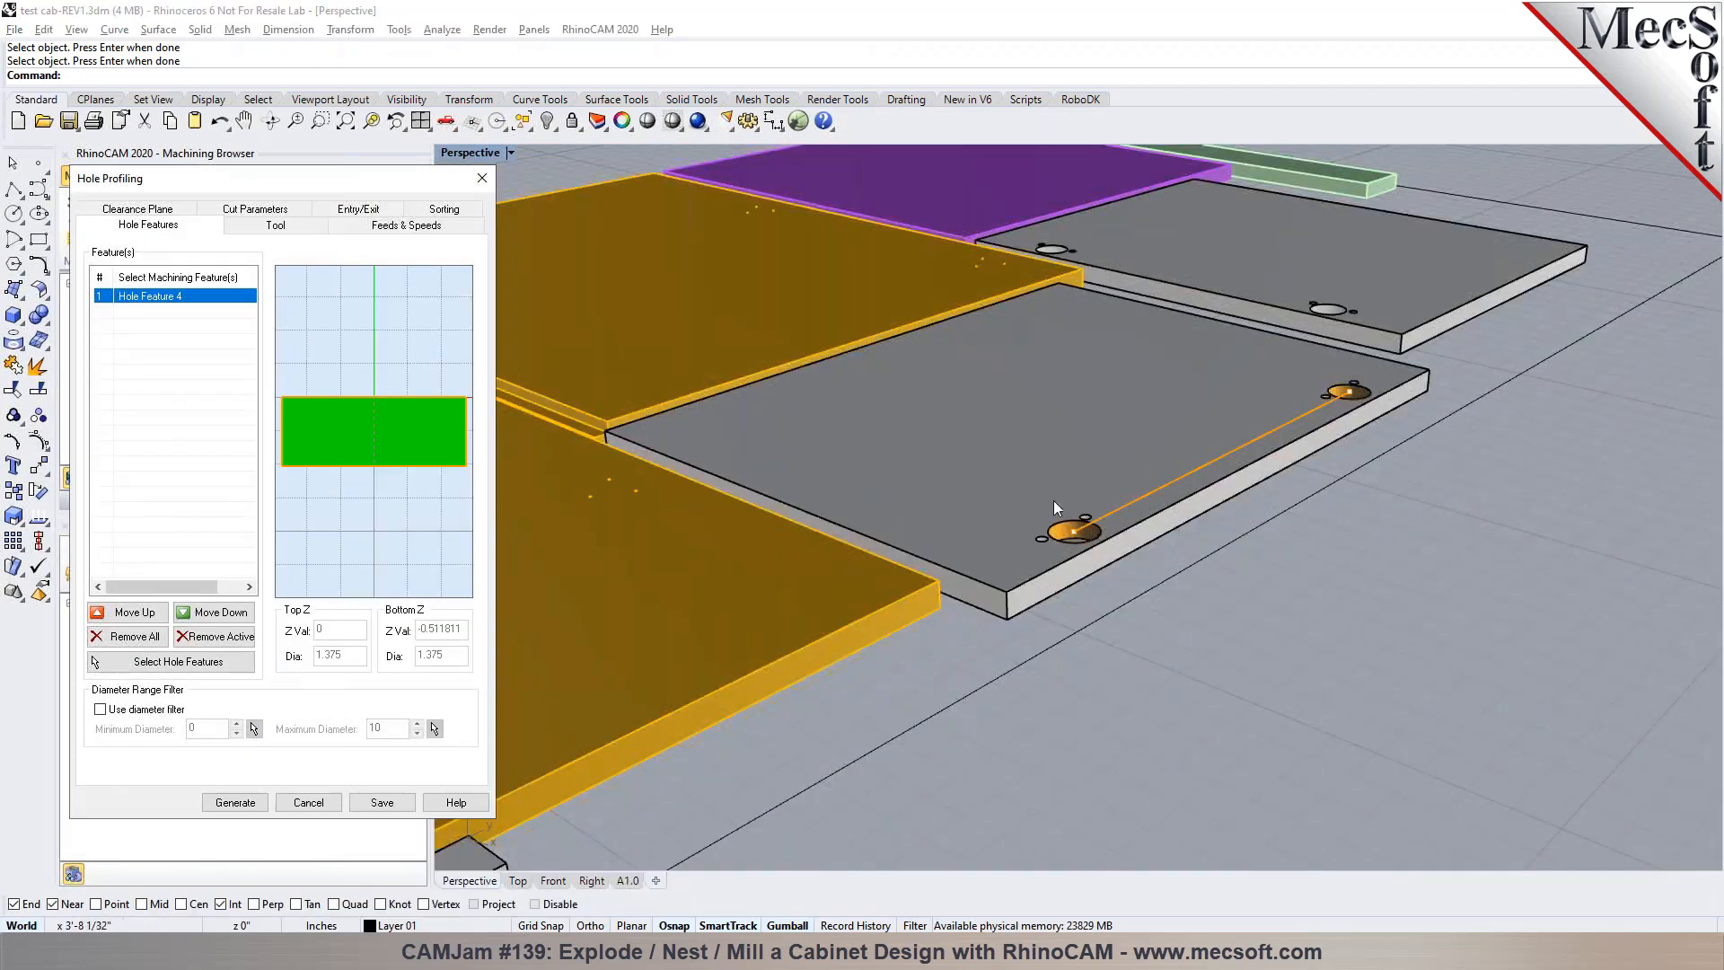
scroll(1363, 685, "down", 5)
scroll(1344, 503, "up", 9)
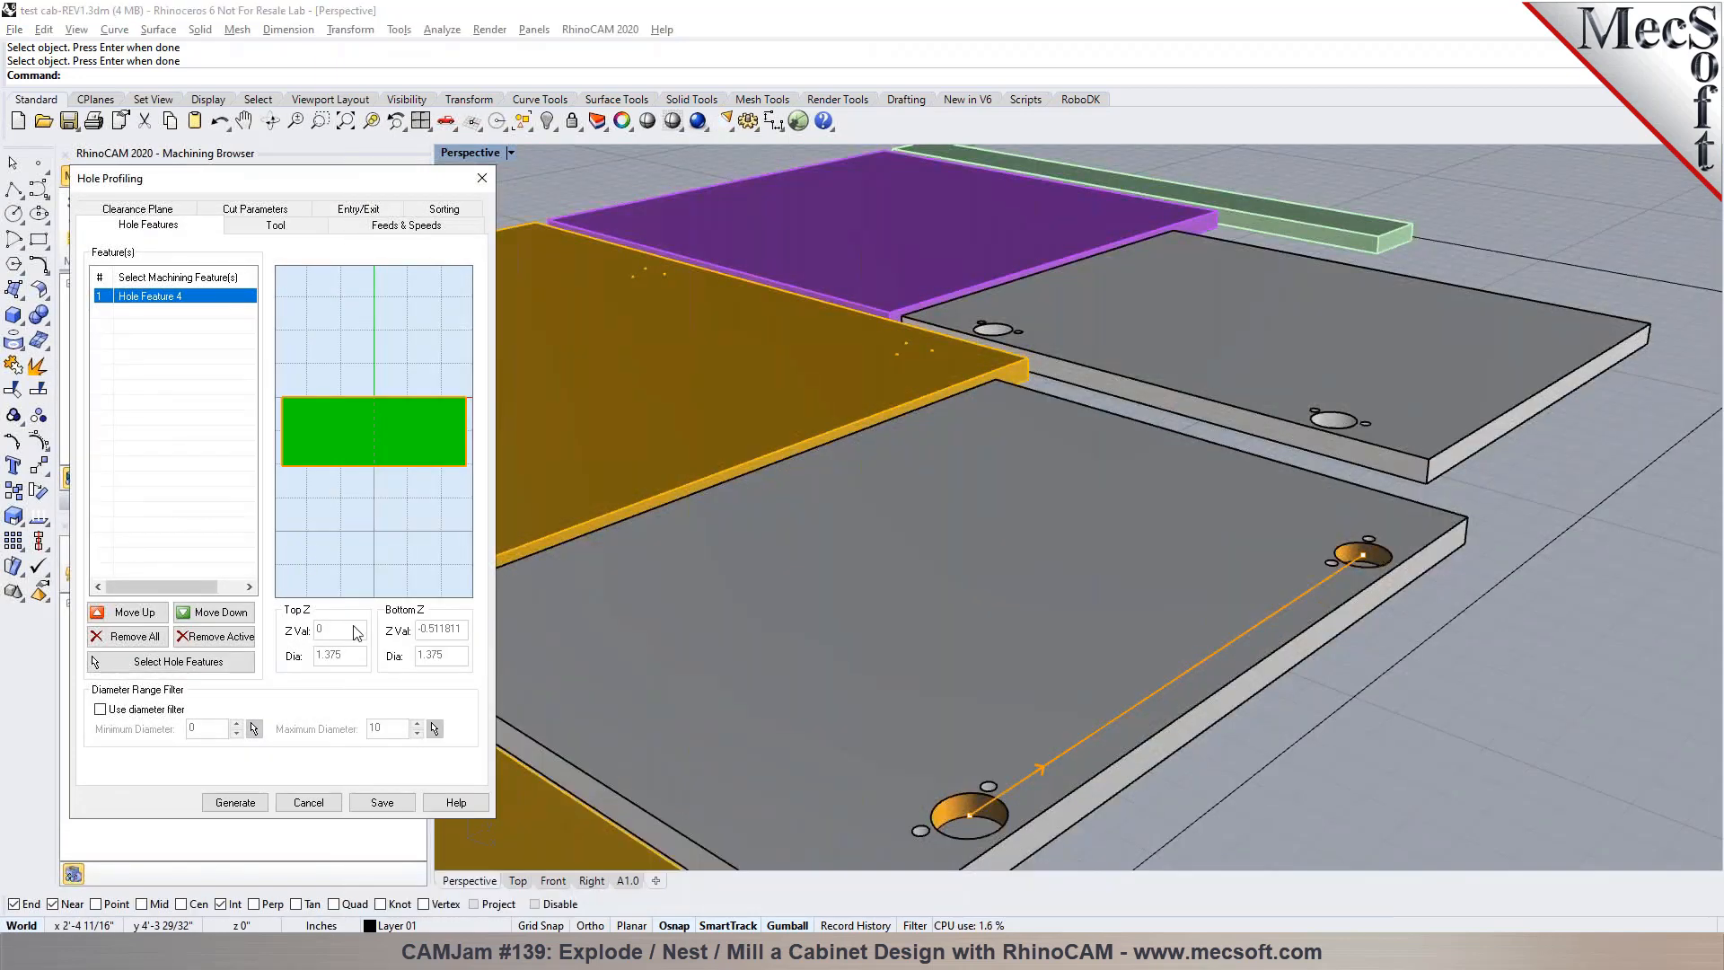
left_click(179, 662)
left_click(1341, 425)
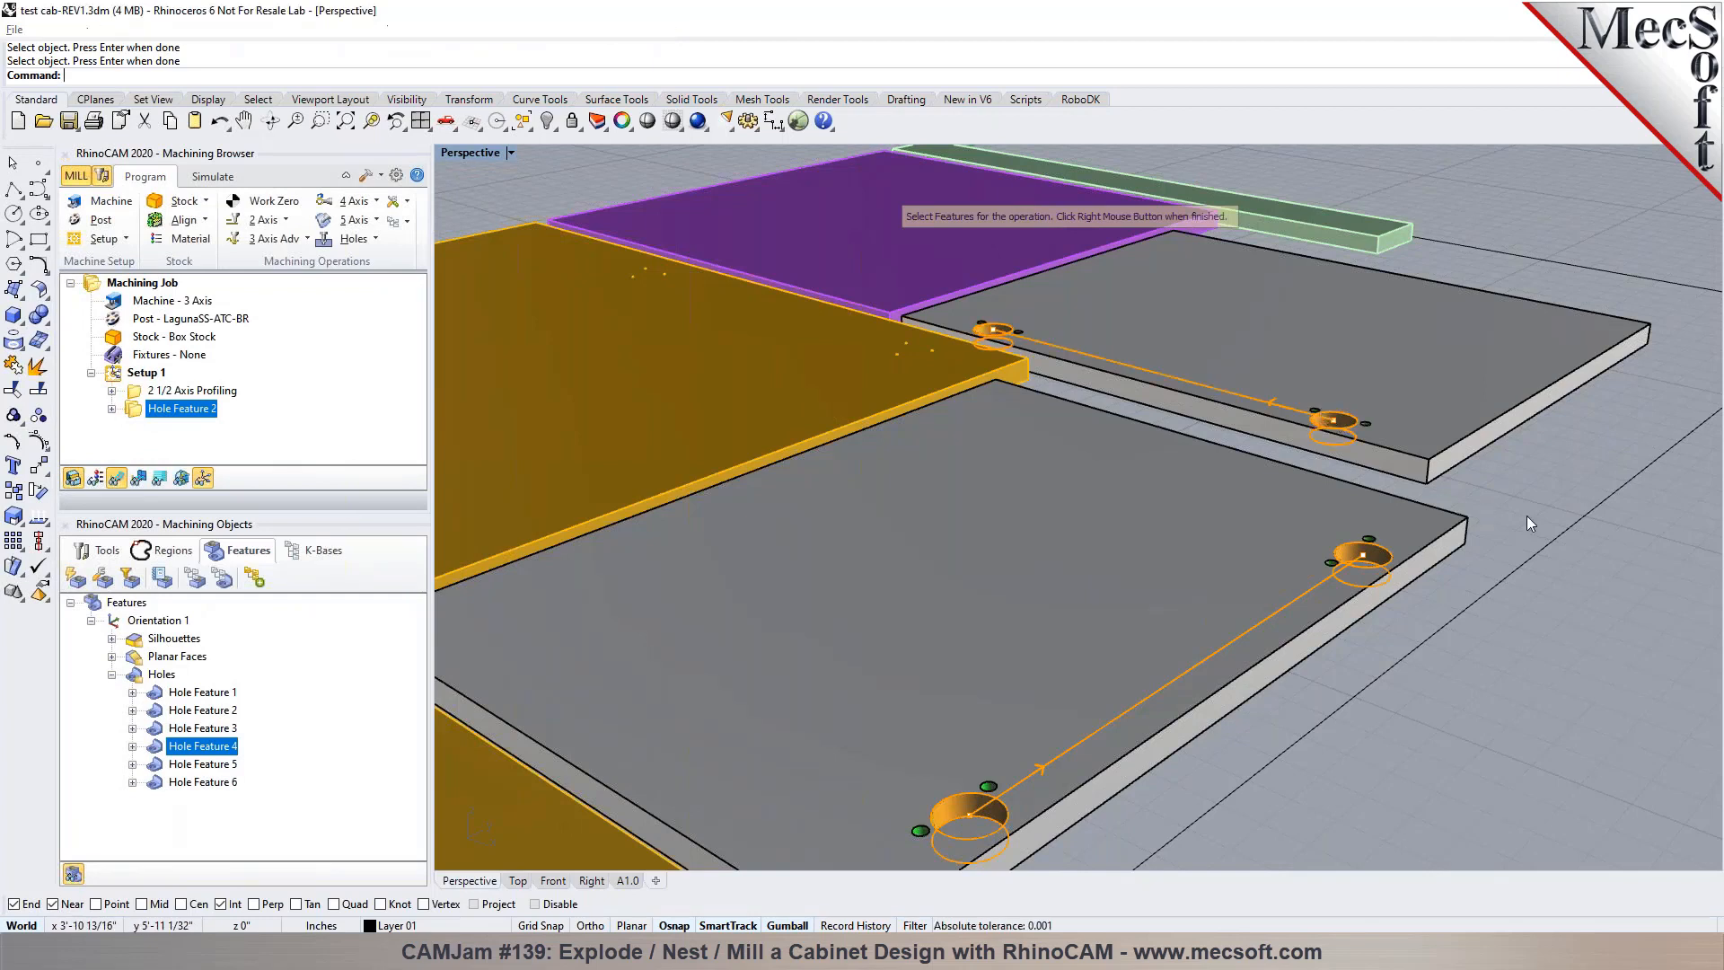
right_click(1526, 515)
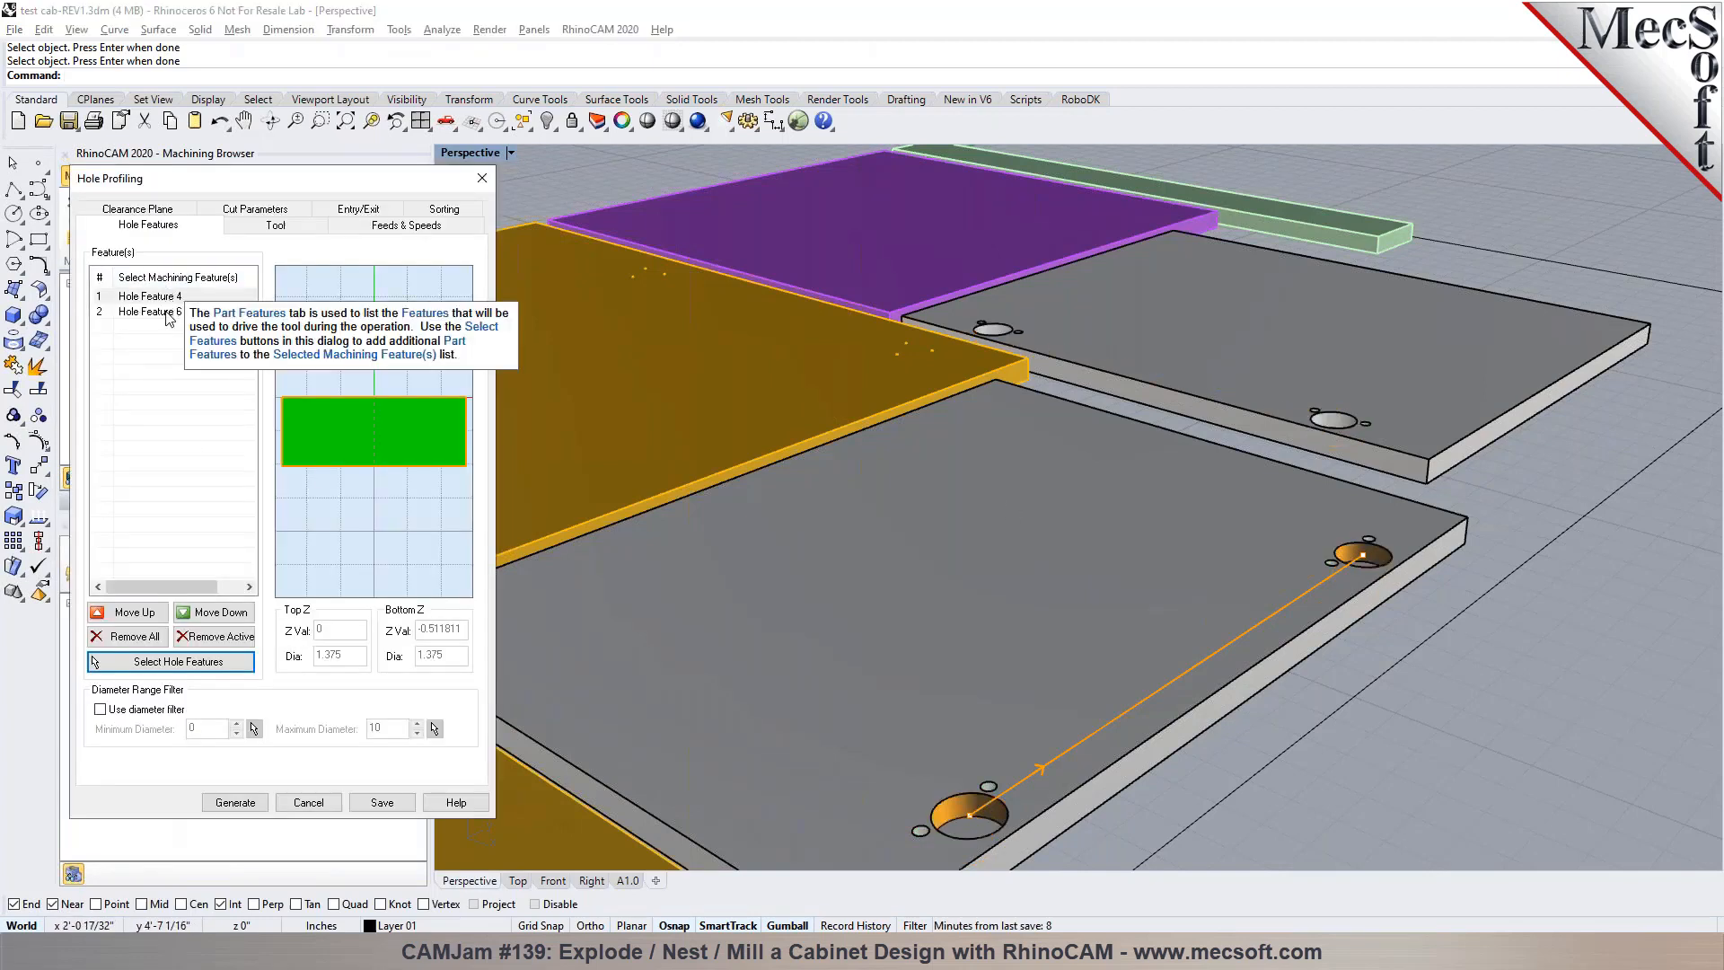
left_click(170, 322)
Generate the Hole Profiling with FLATMILL-1/2 INCH, helix pitch height 0.05, full 360-degree helices only and each helix output individually
left_click(238, 228)
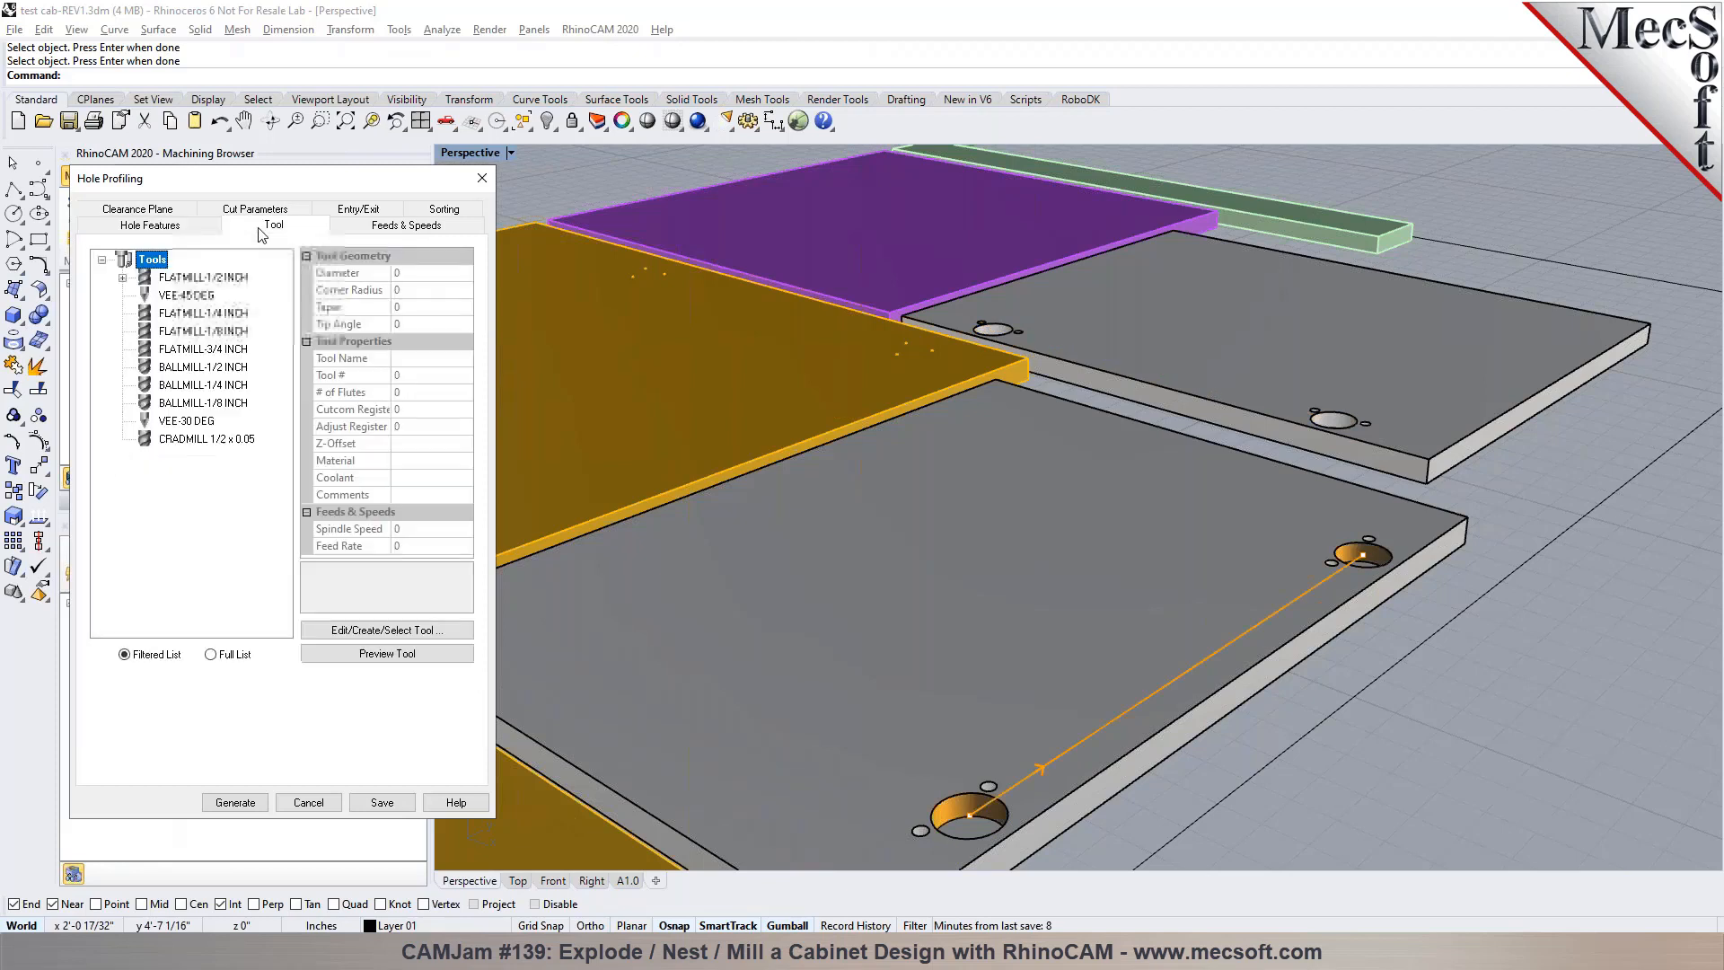
left_click(206, 279)
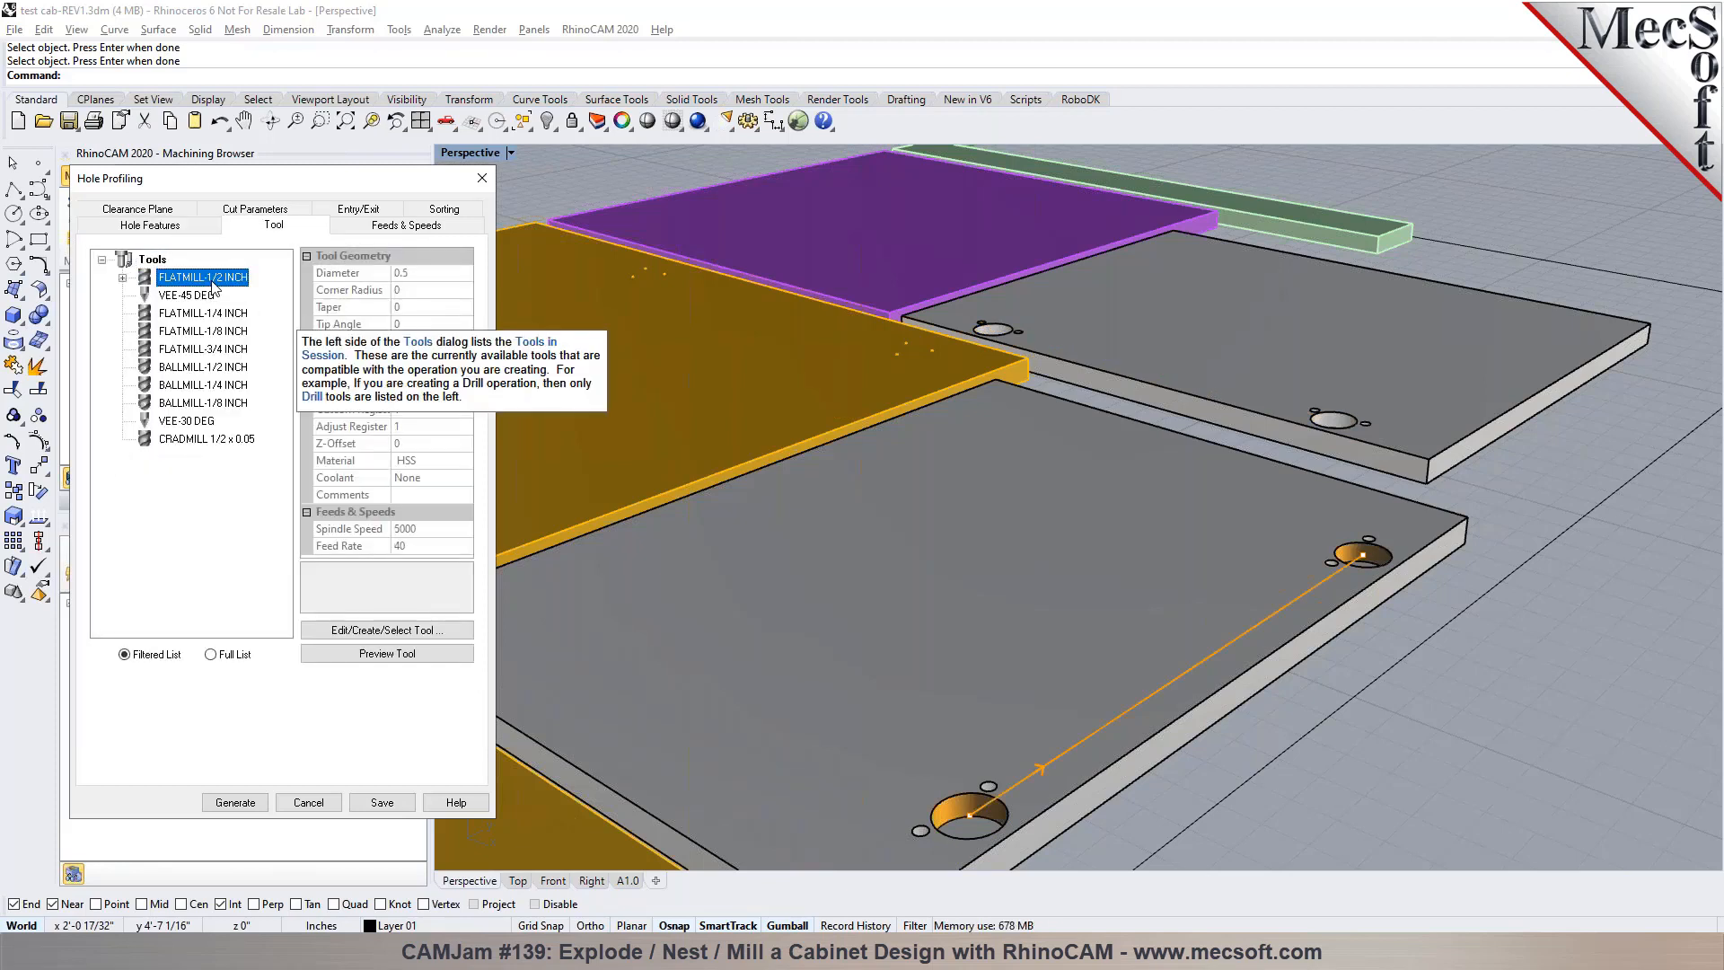
left_click(247, 211)
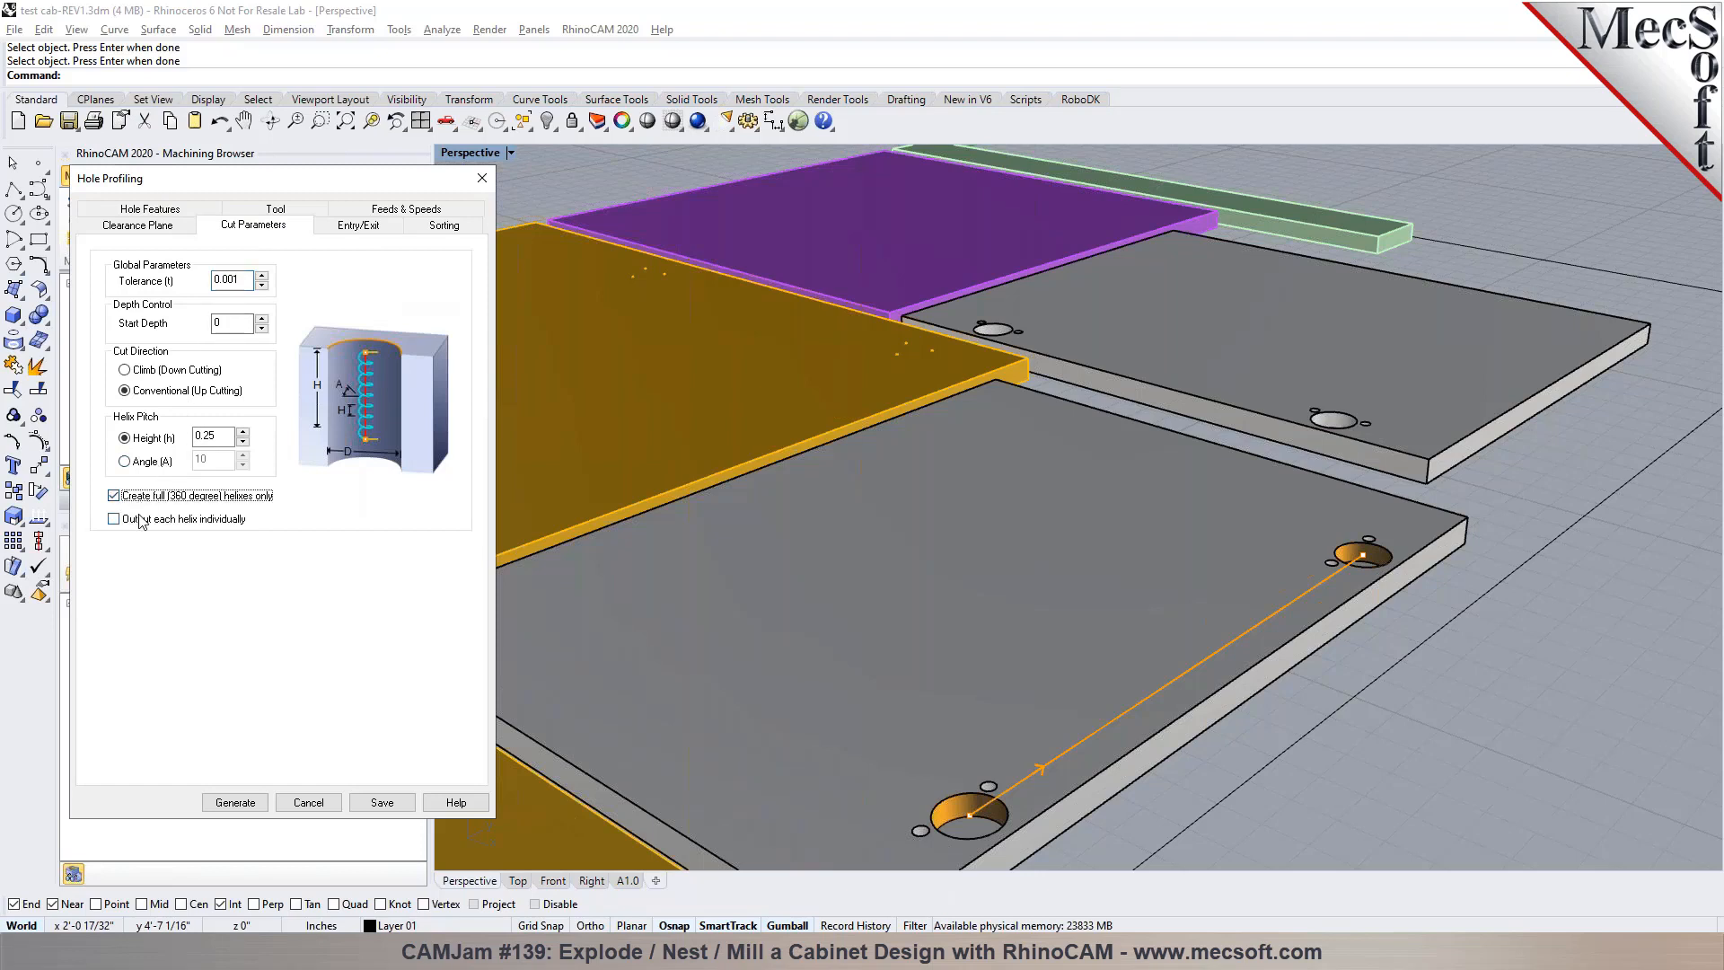
left_click(141, 521)
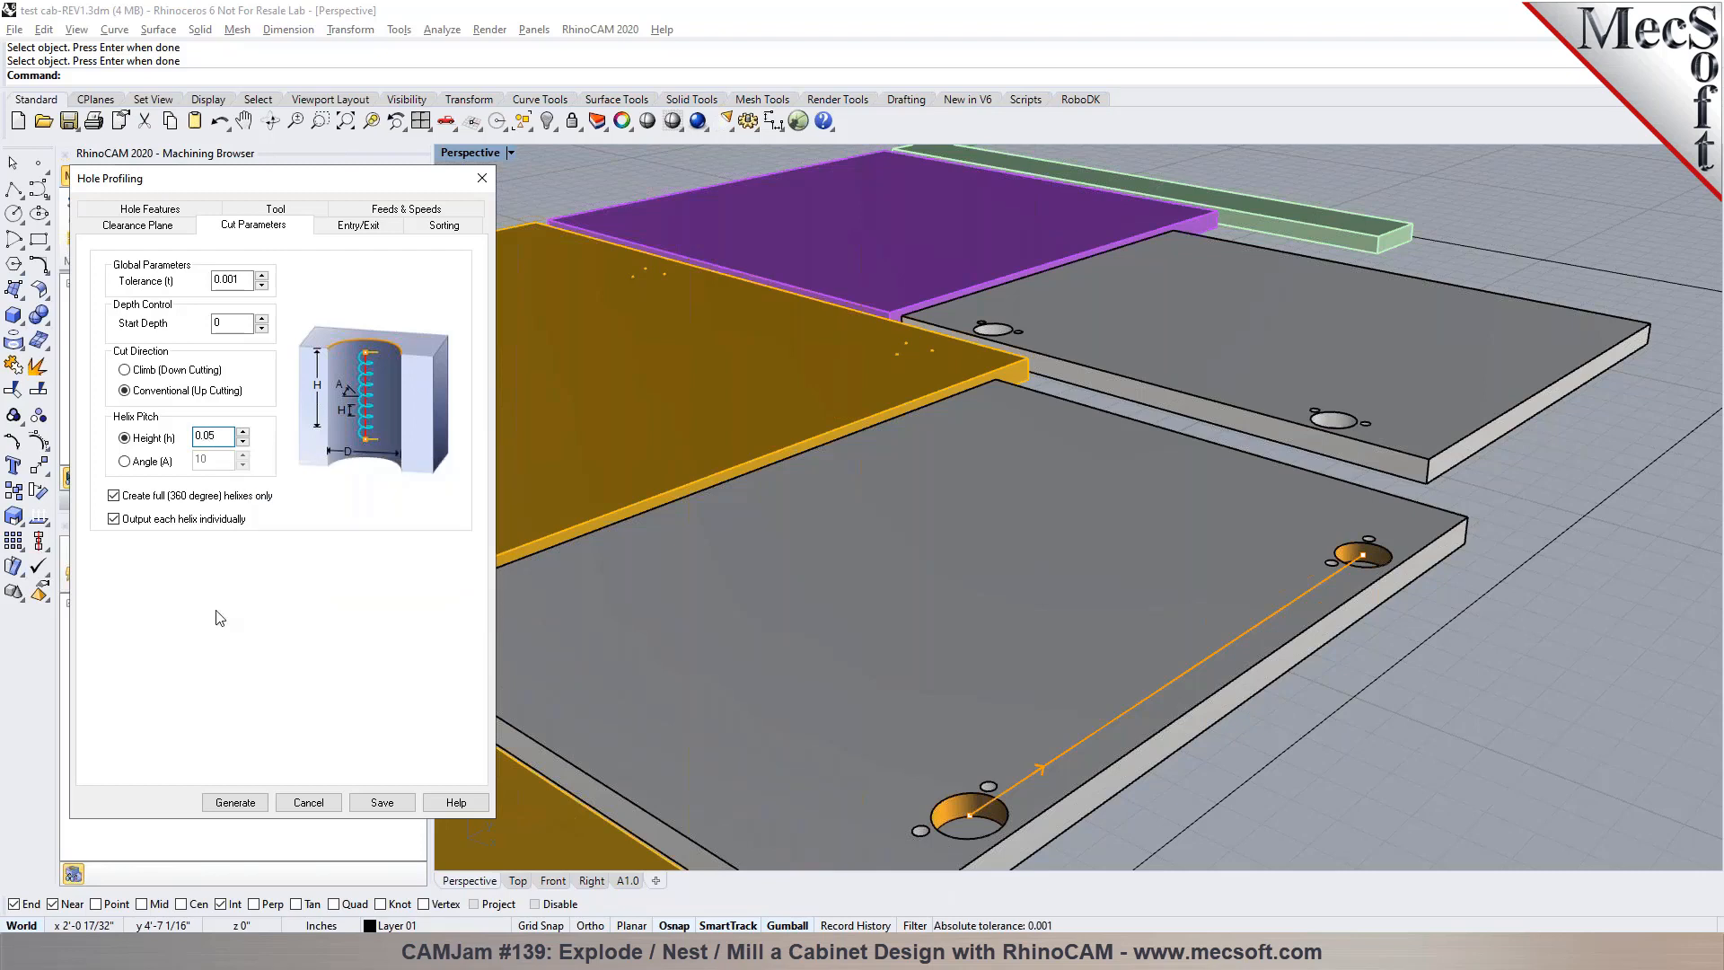
left_click(251, 806)
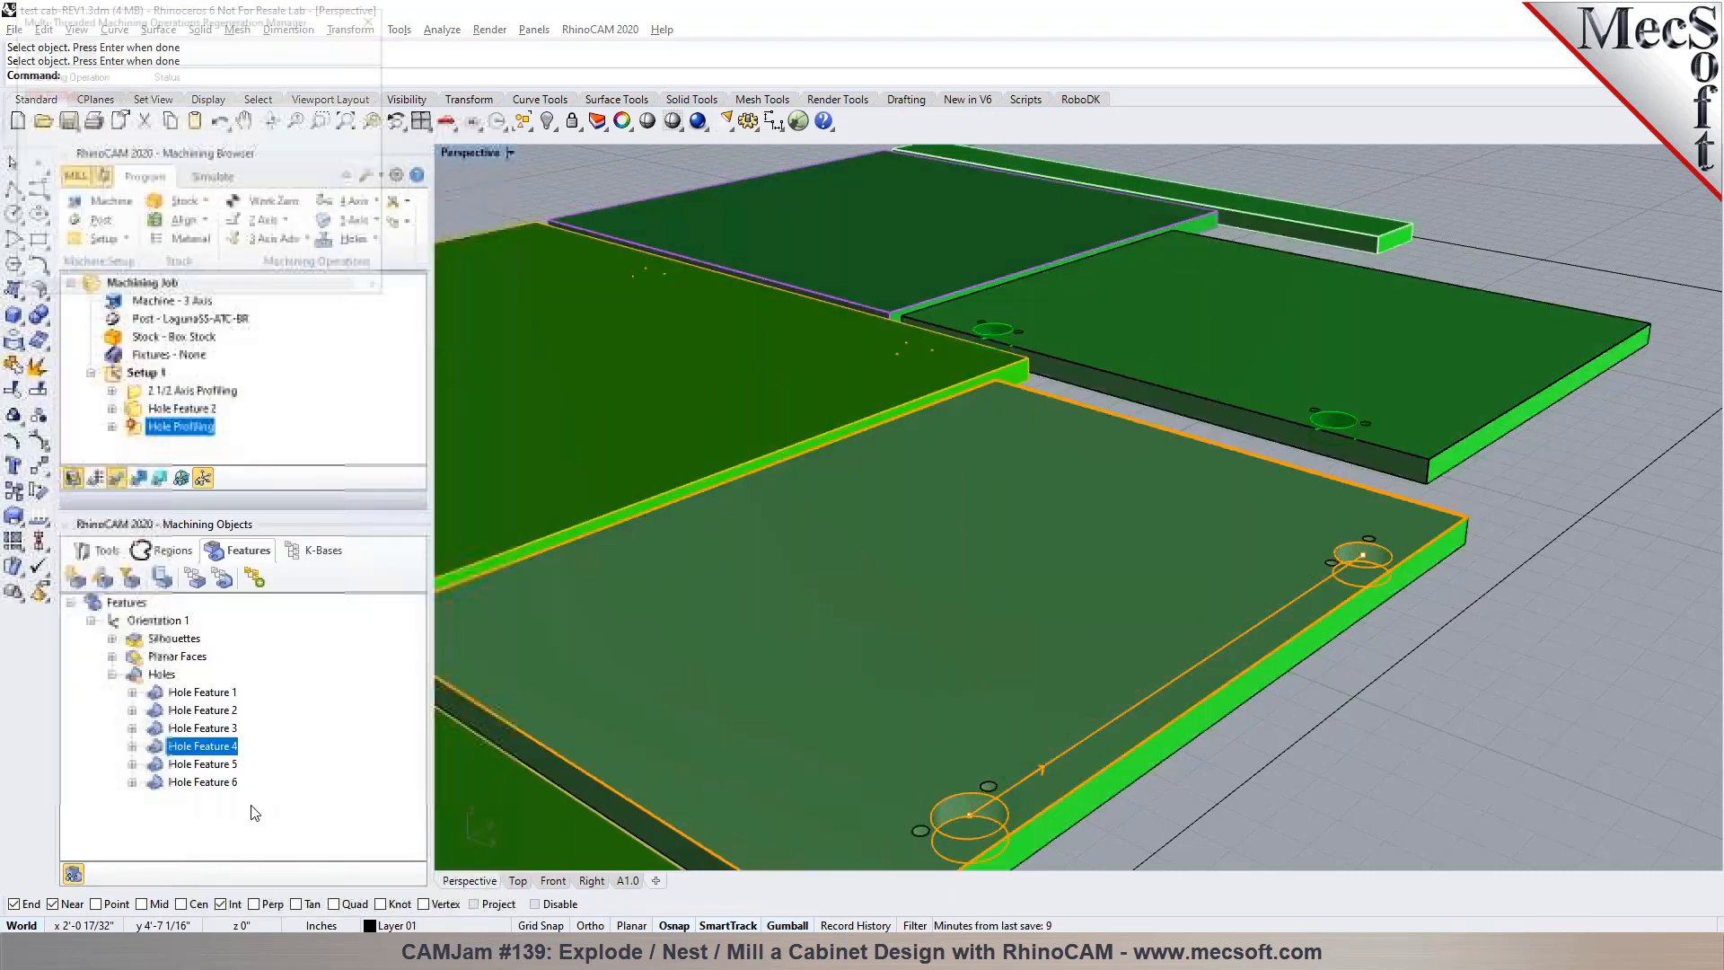
Move the 2 1/2 Axis Profiling operation to the end of Setup 1, after Hole Feature 2 and Hole Profiling, and check each toolpath
scroll(1351, 519, "up", 5)
right_click_drag(1241, 578, 1076, 723)
scroll(1076, 723, "down", 10)
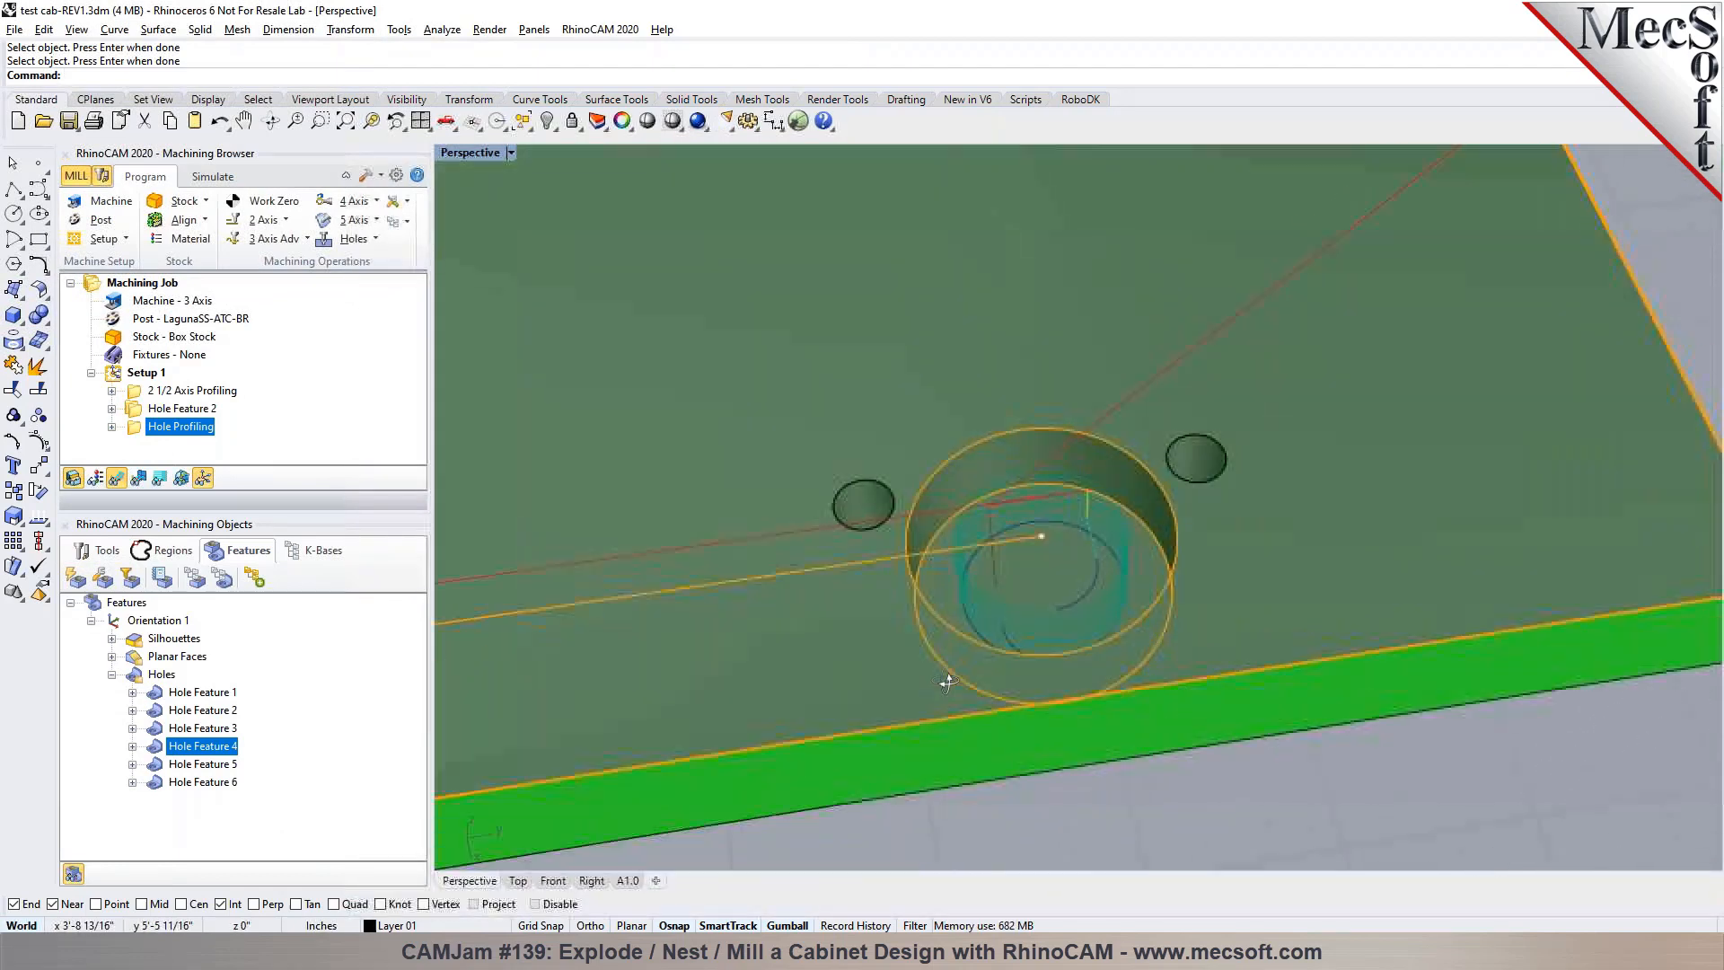
scroll(1311, 499, "down", 5)
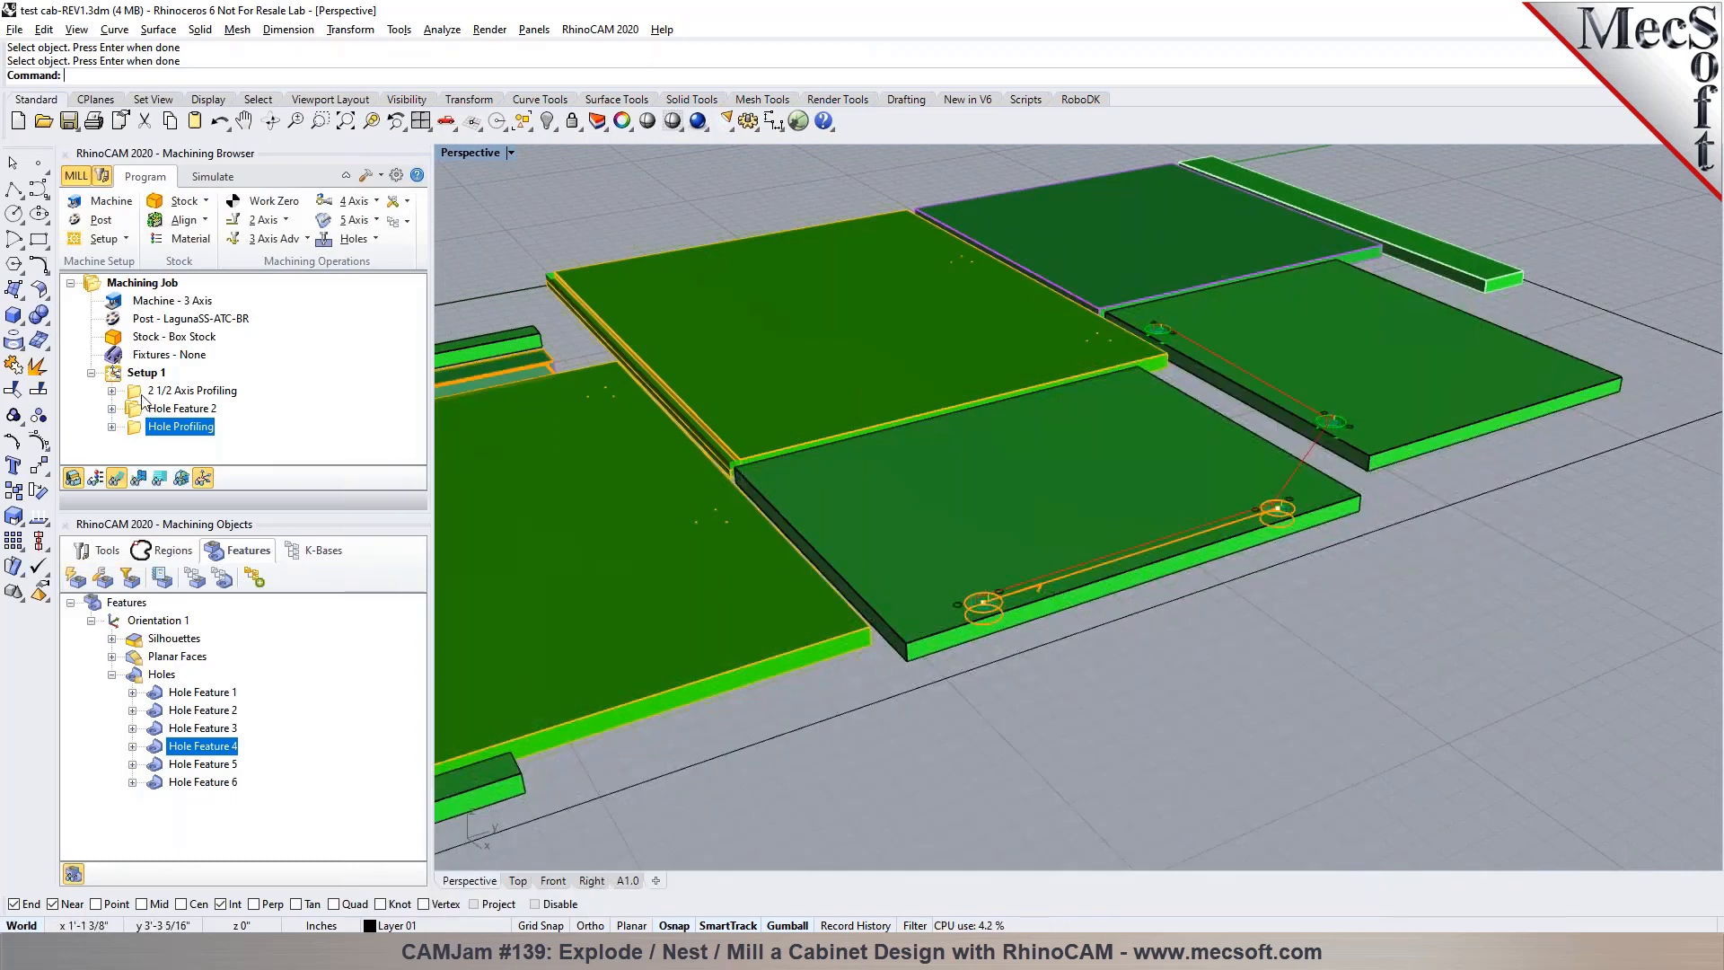
left_click(142, 372)
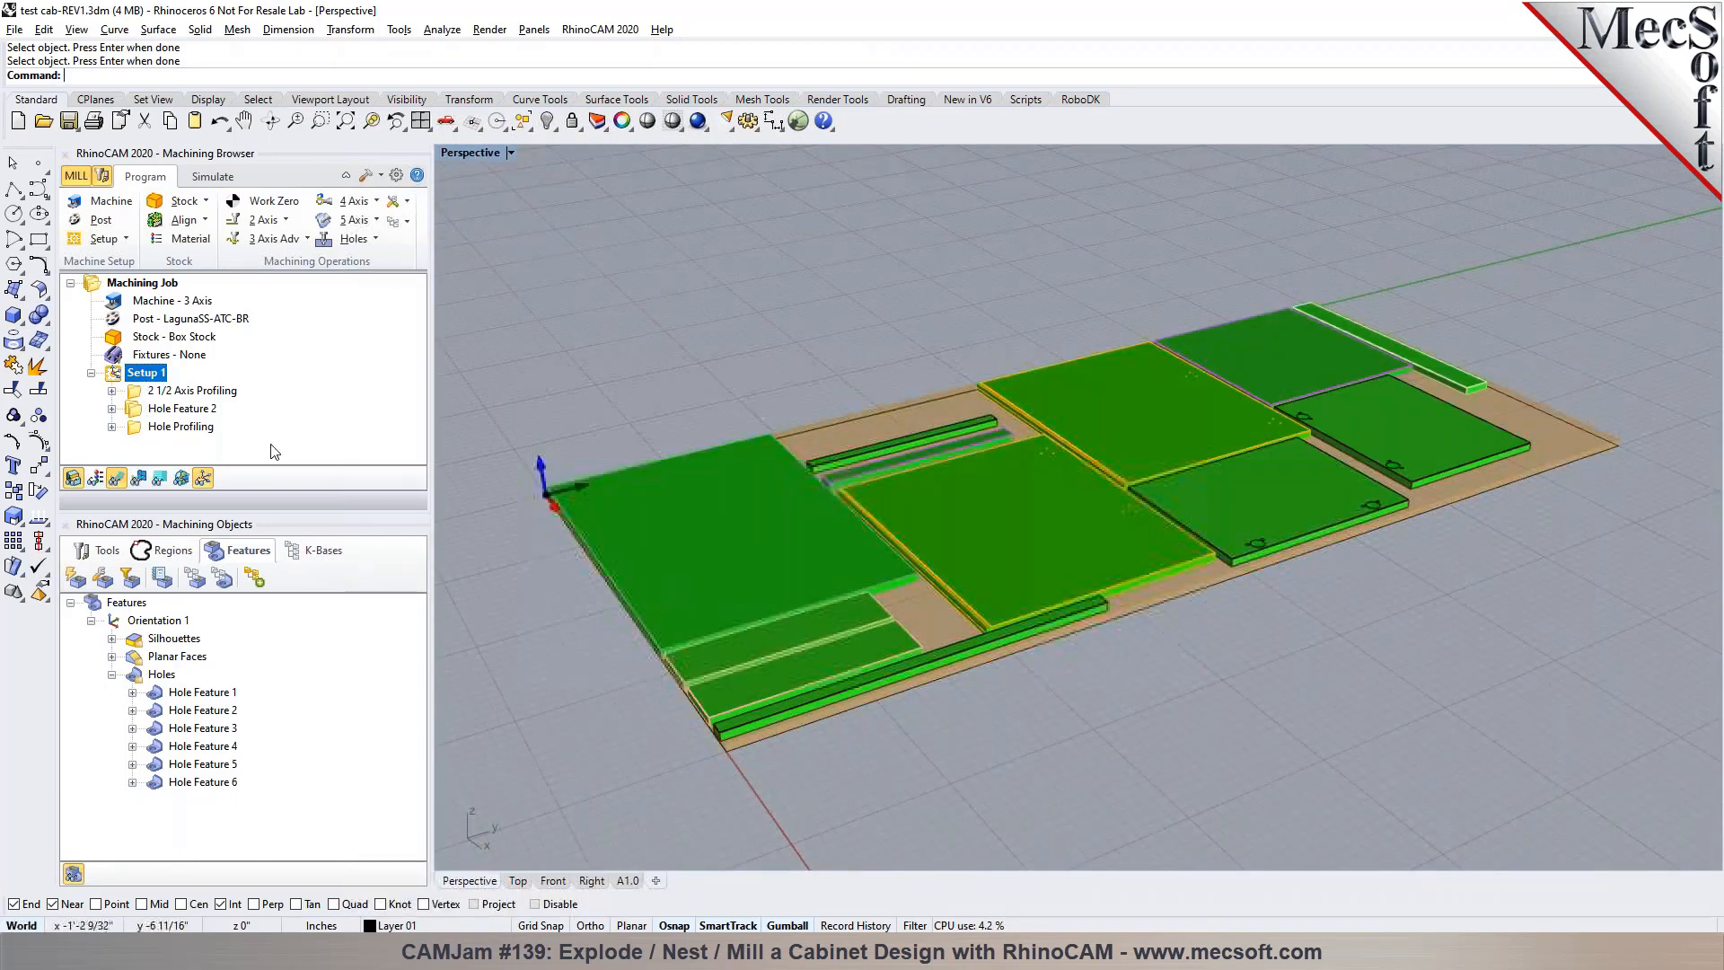
left_click_drag(135, 395, 143, 435)
left_click(179, 390)
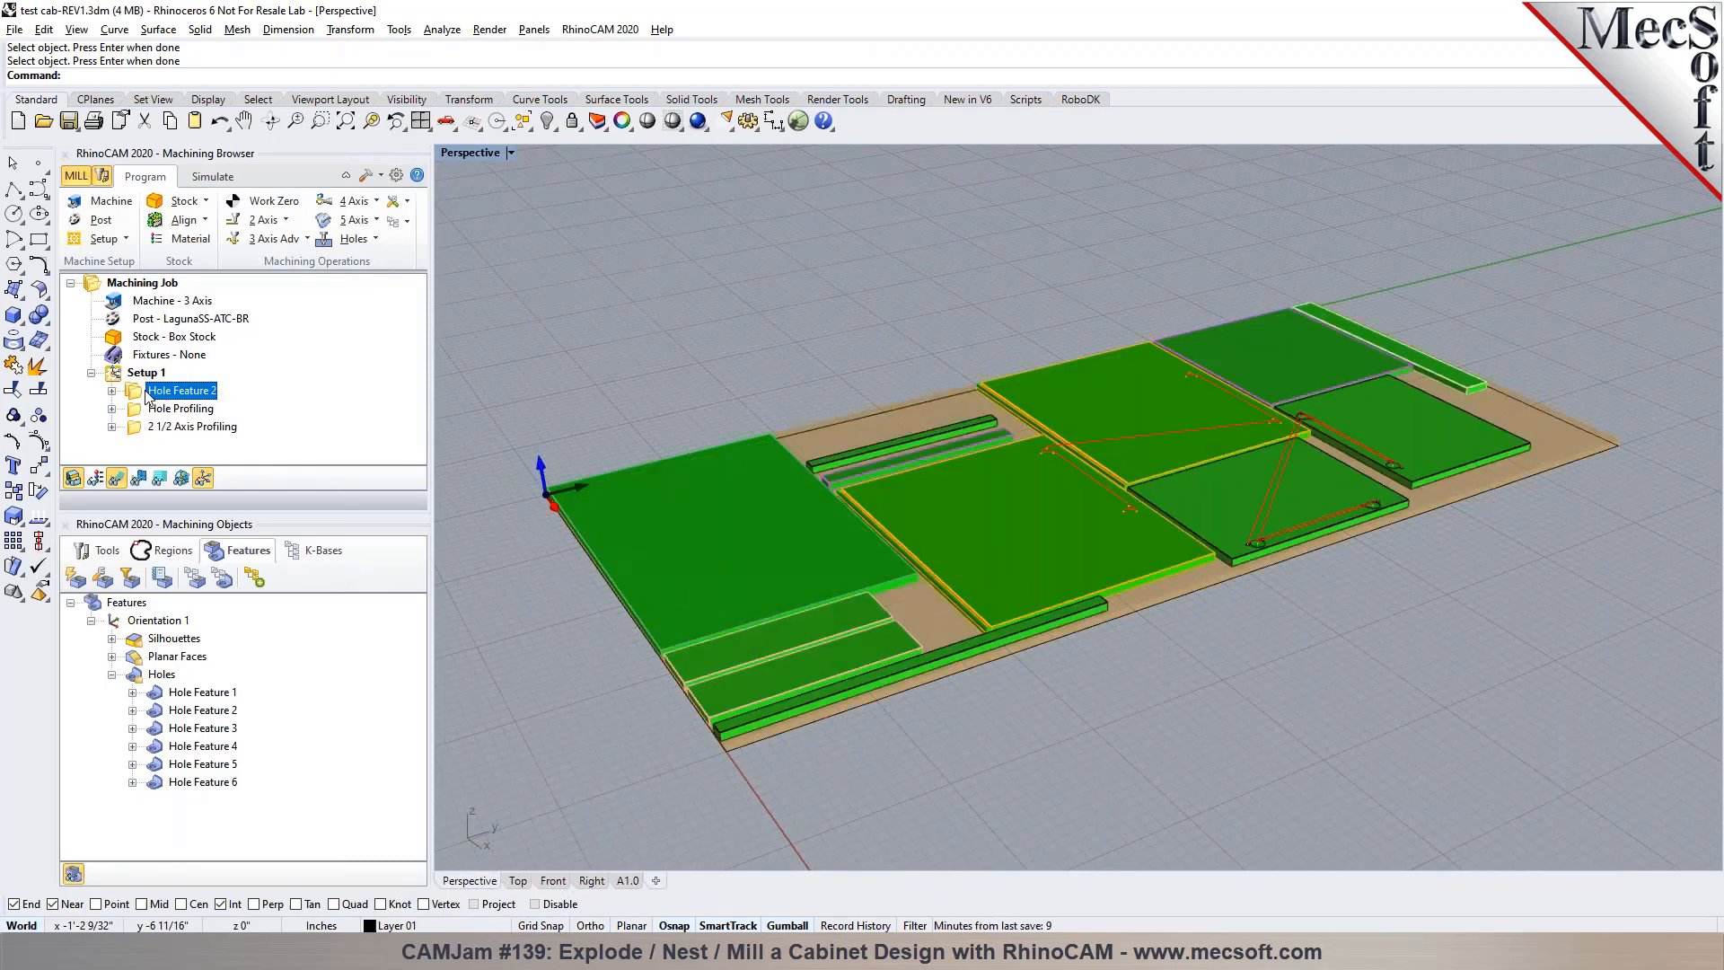
left_click(149, 404)
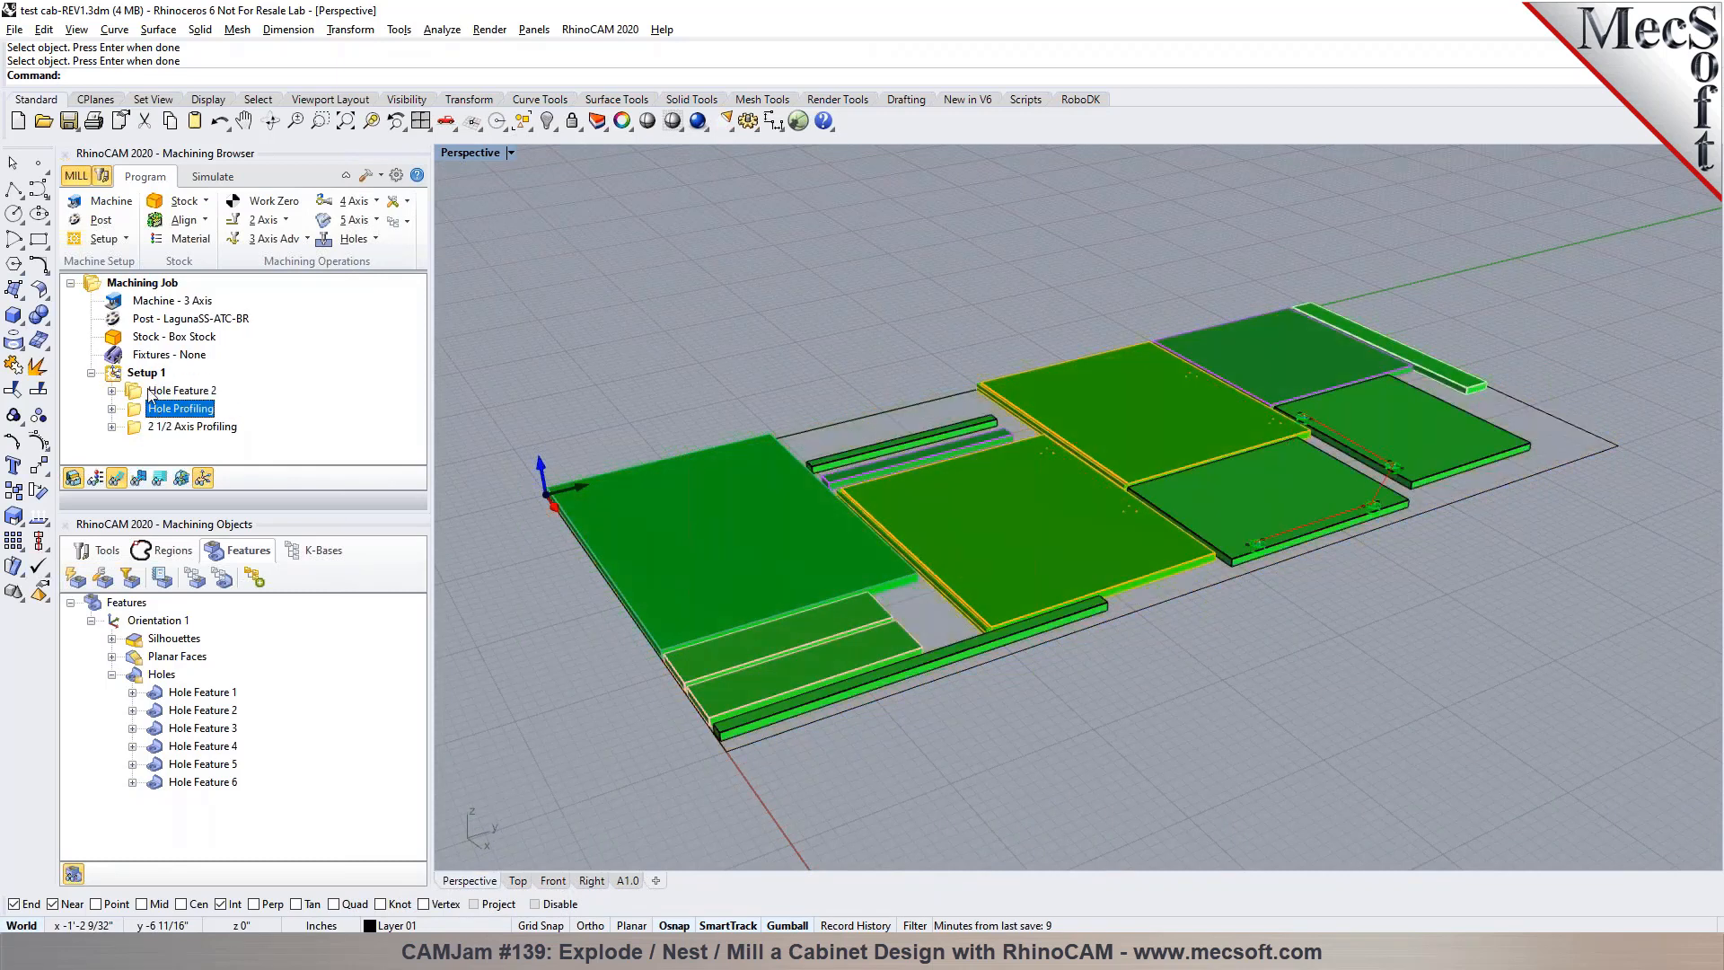
left_click(151, 397)
left_click(162, 430)
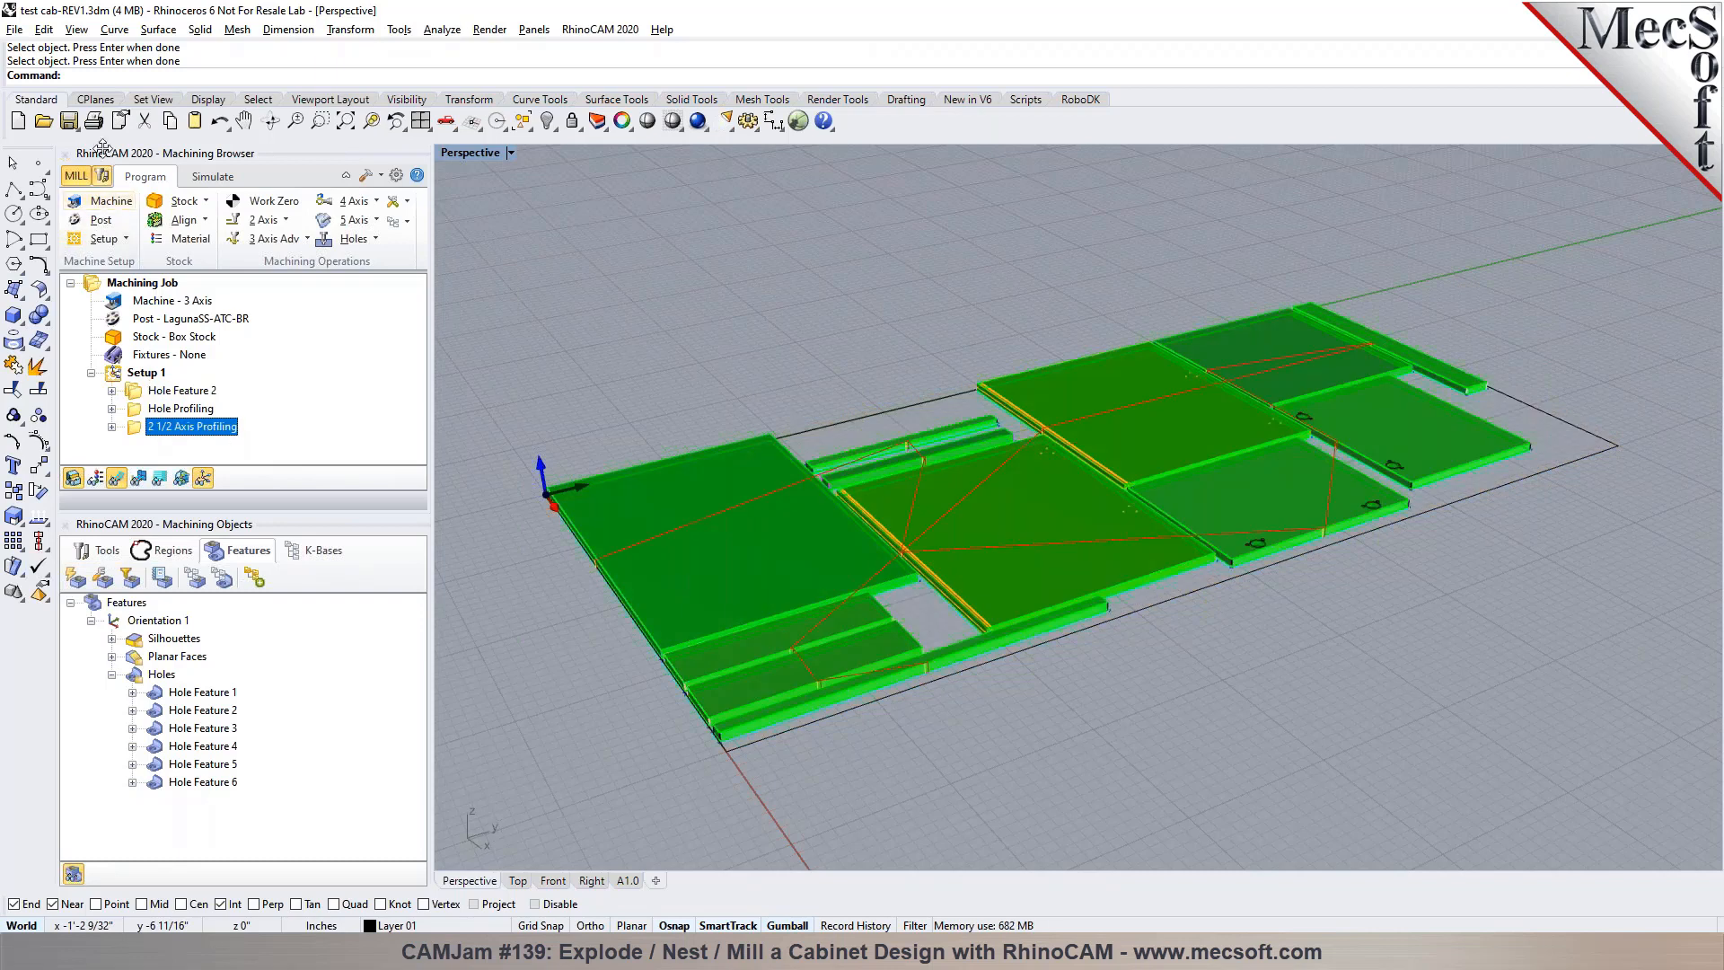
Simulate all machining operations of Setup 1 on the box stock
left_click(149, 373)
right_click(152, 377)
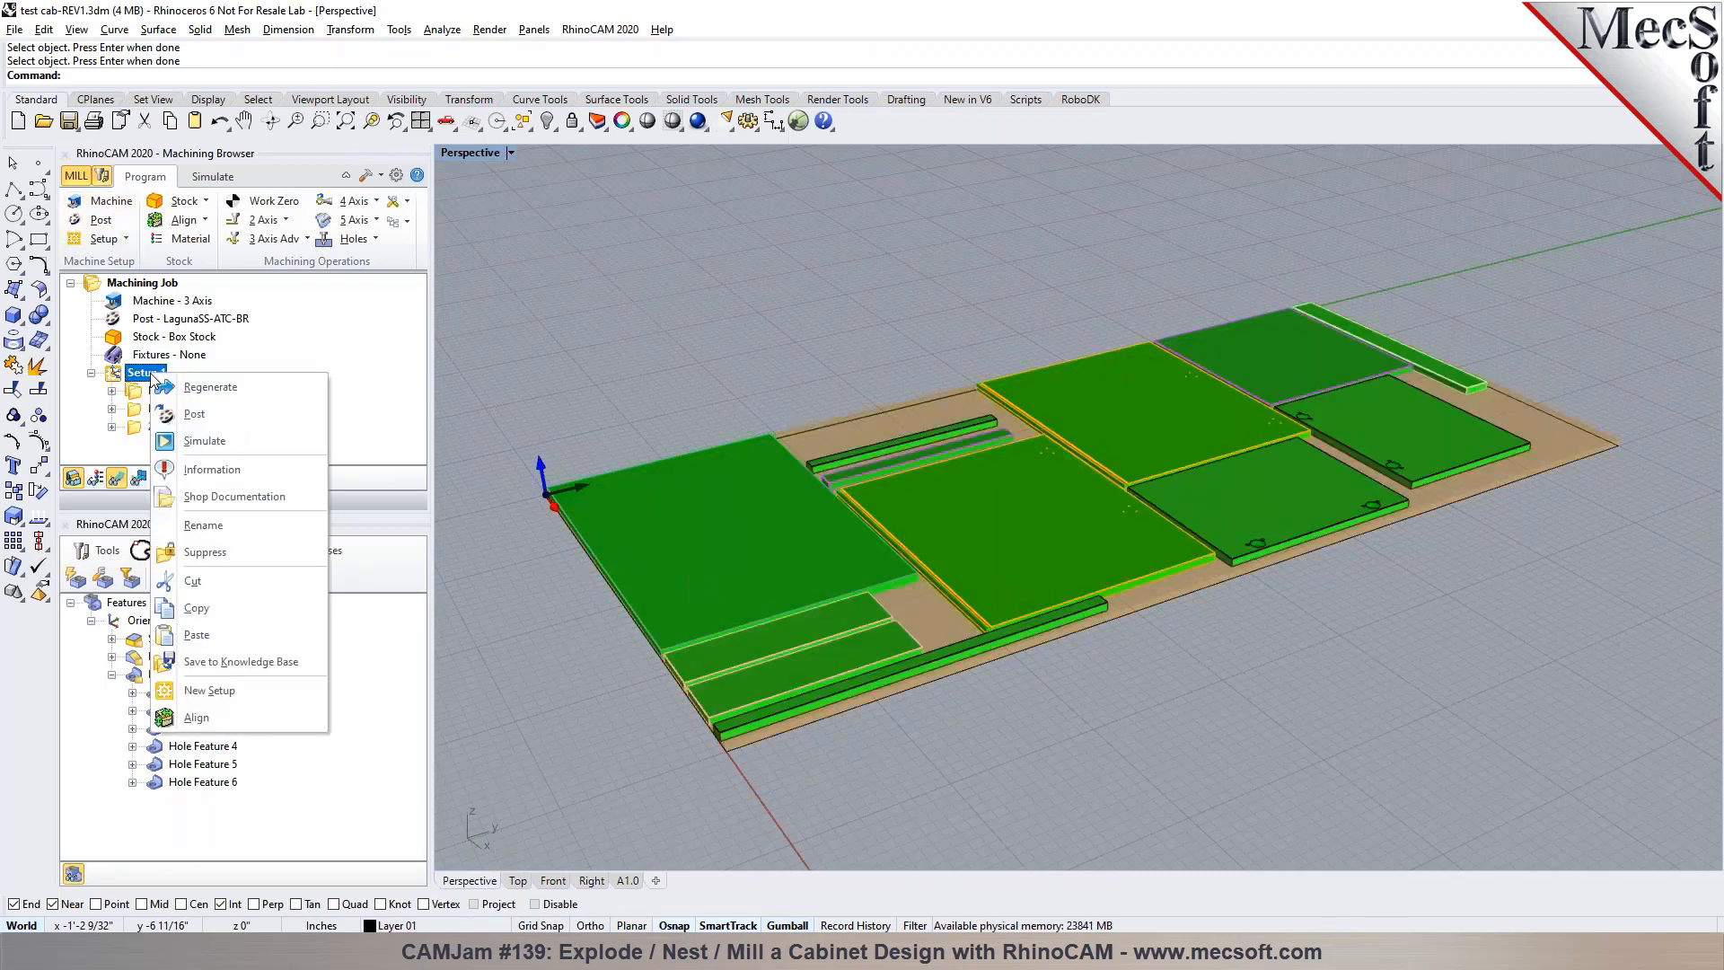
left_click(180, 442)
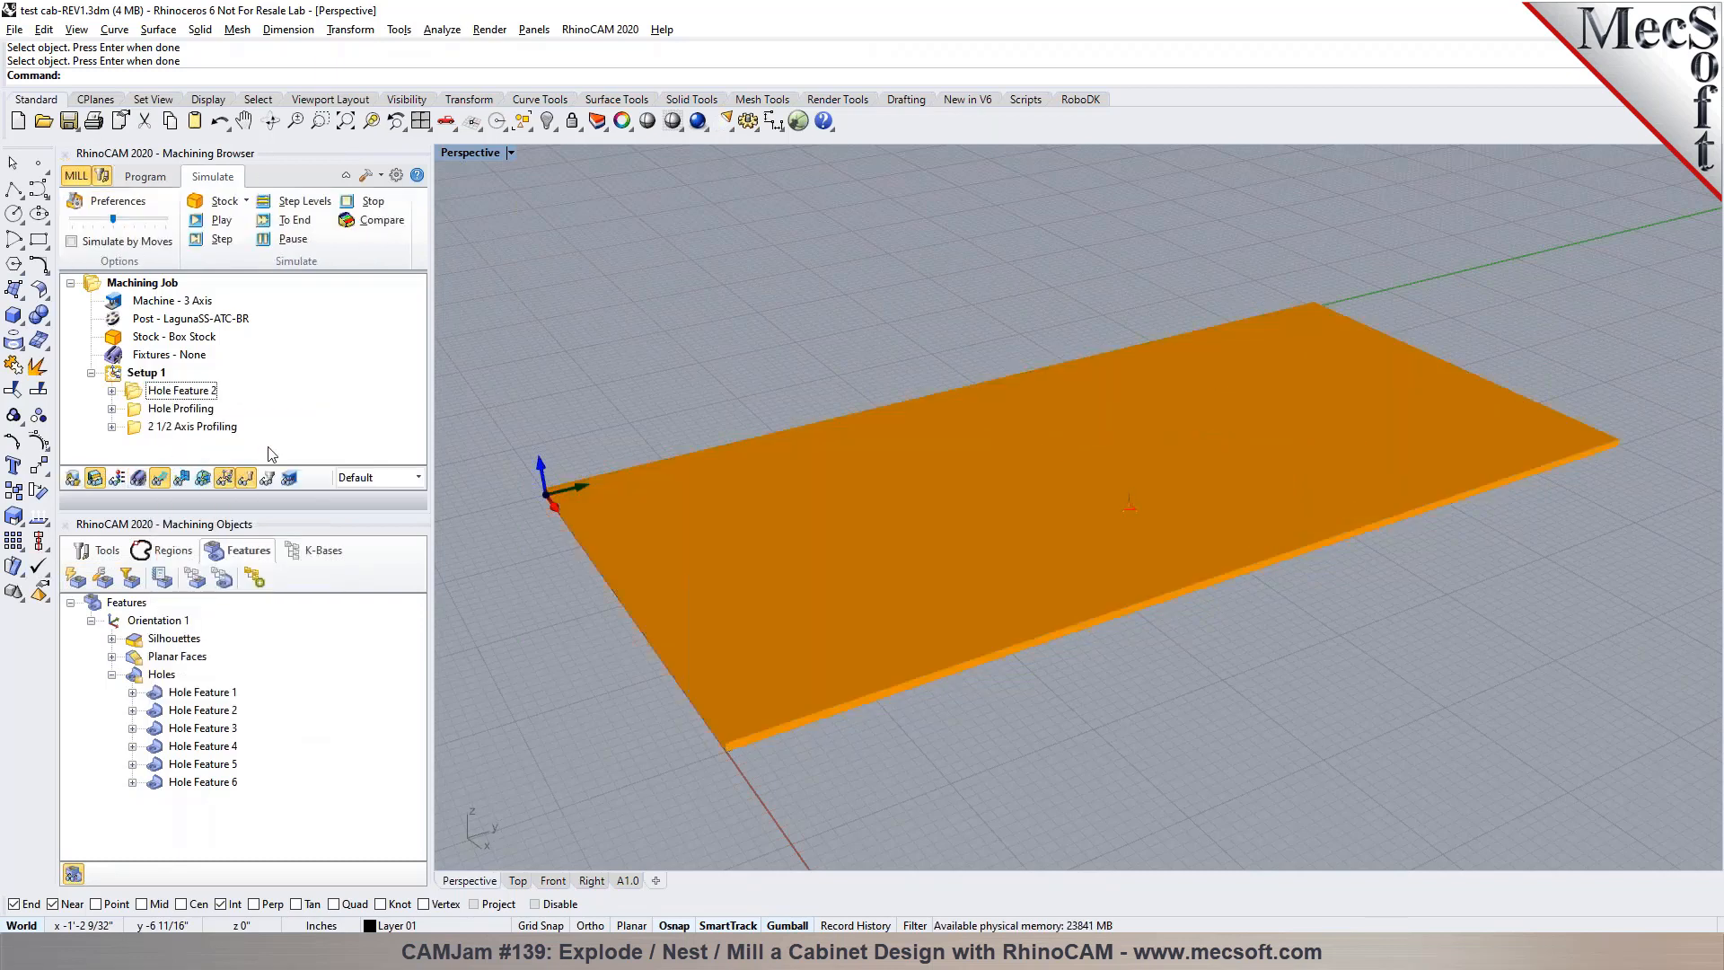
scroll(1126, 510, "up", 6)
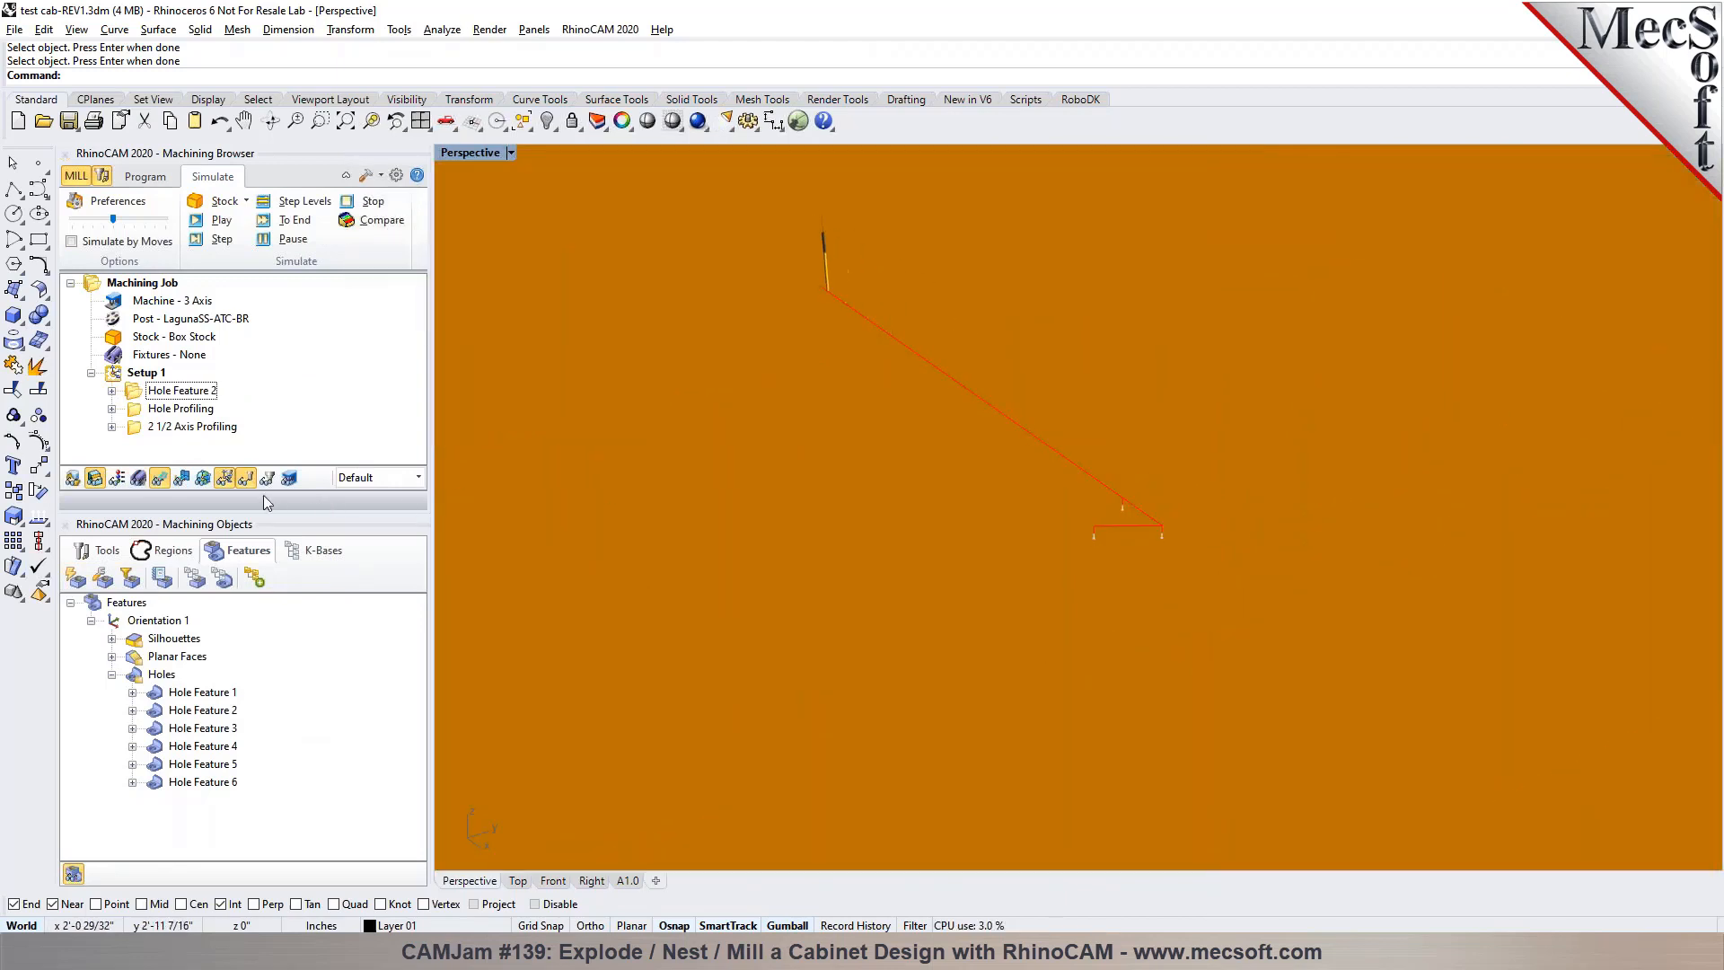
scroll(1034, 569, "down", 5)
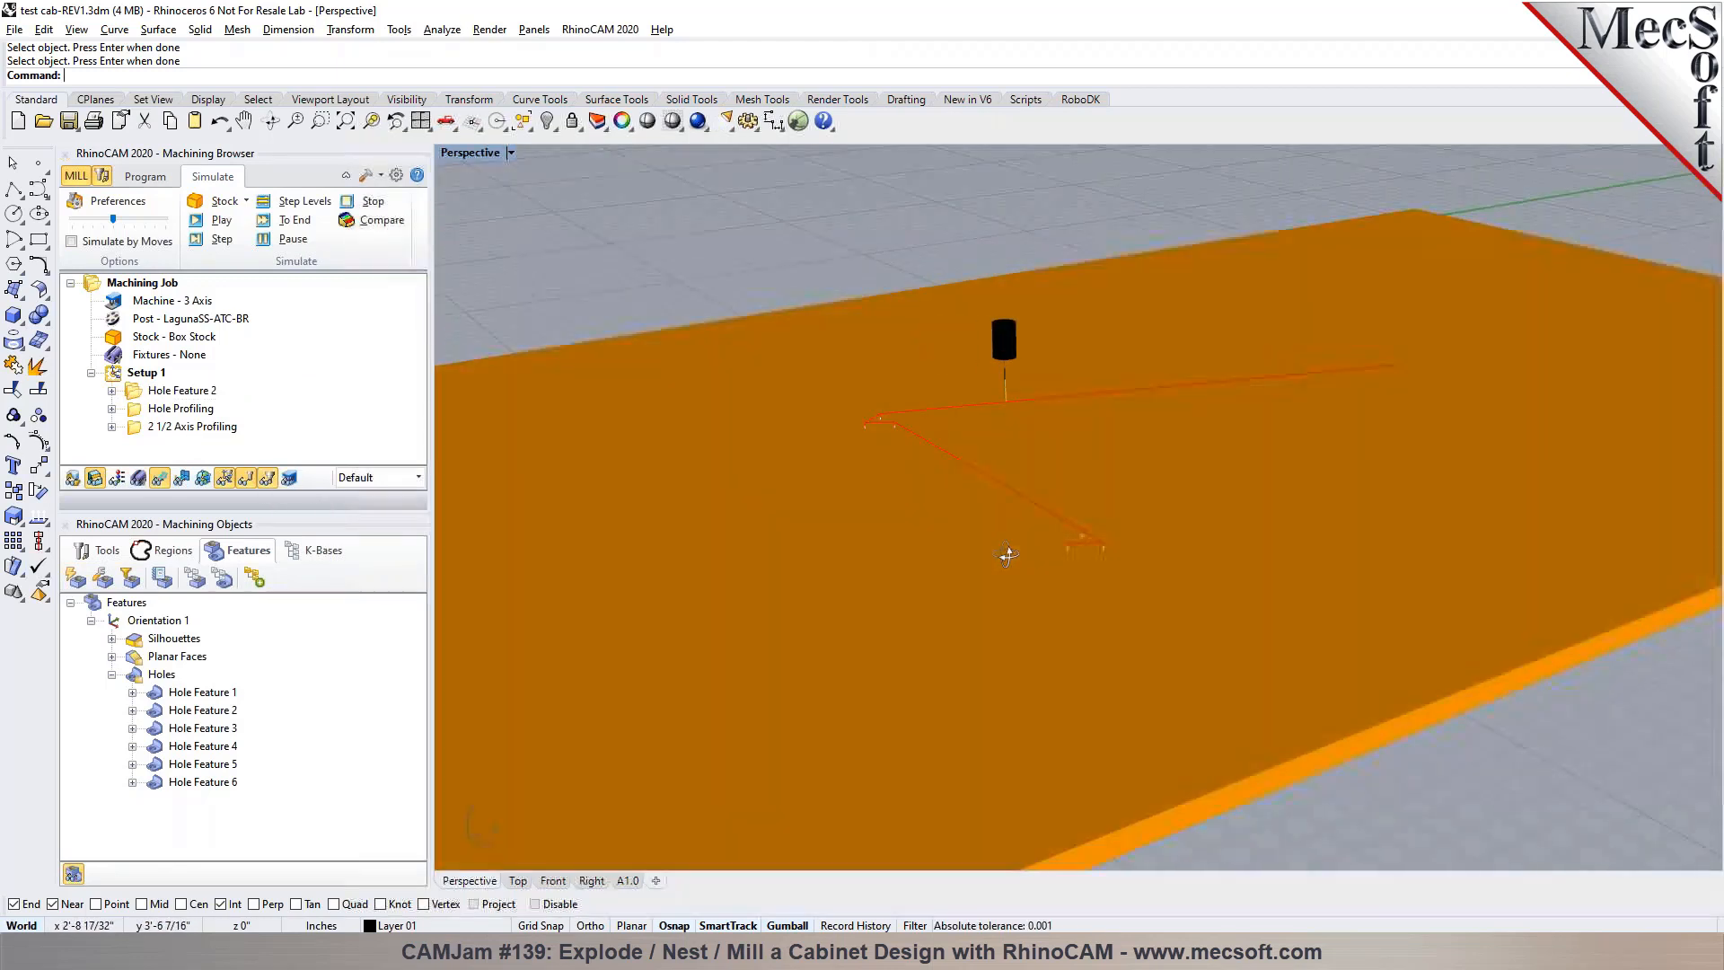
Raise the simulation speed to near its maximum and watch the hole drilling and hole profiling cuts
left_click_drag(113, 220, 150, 226)
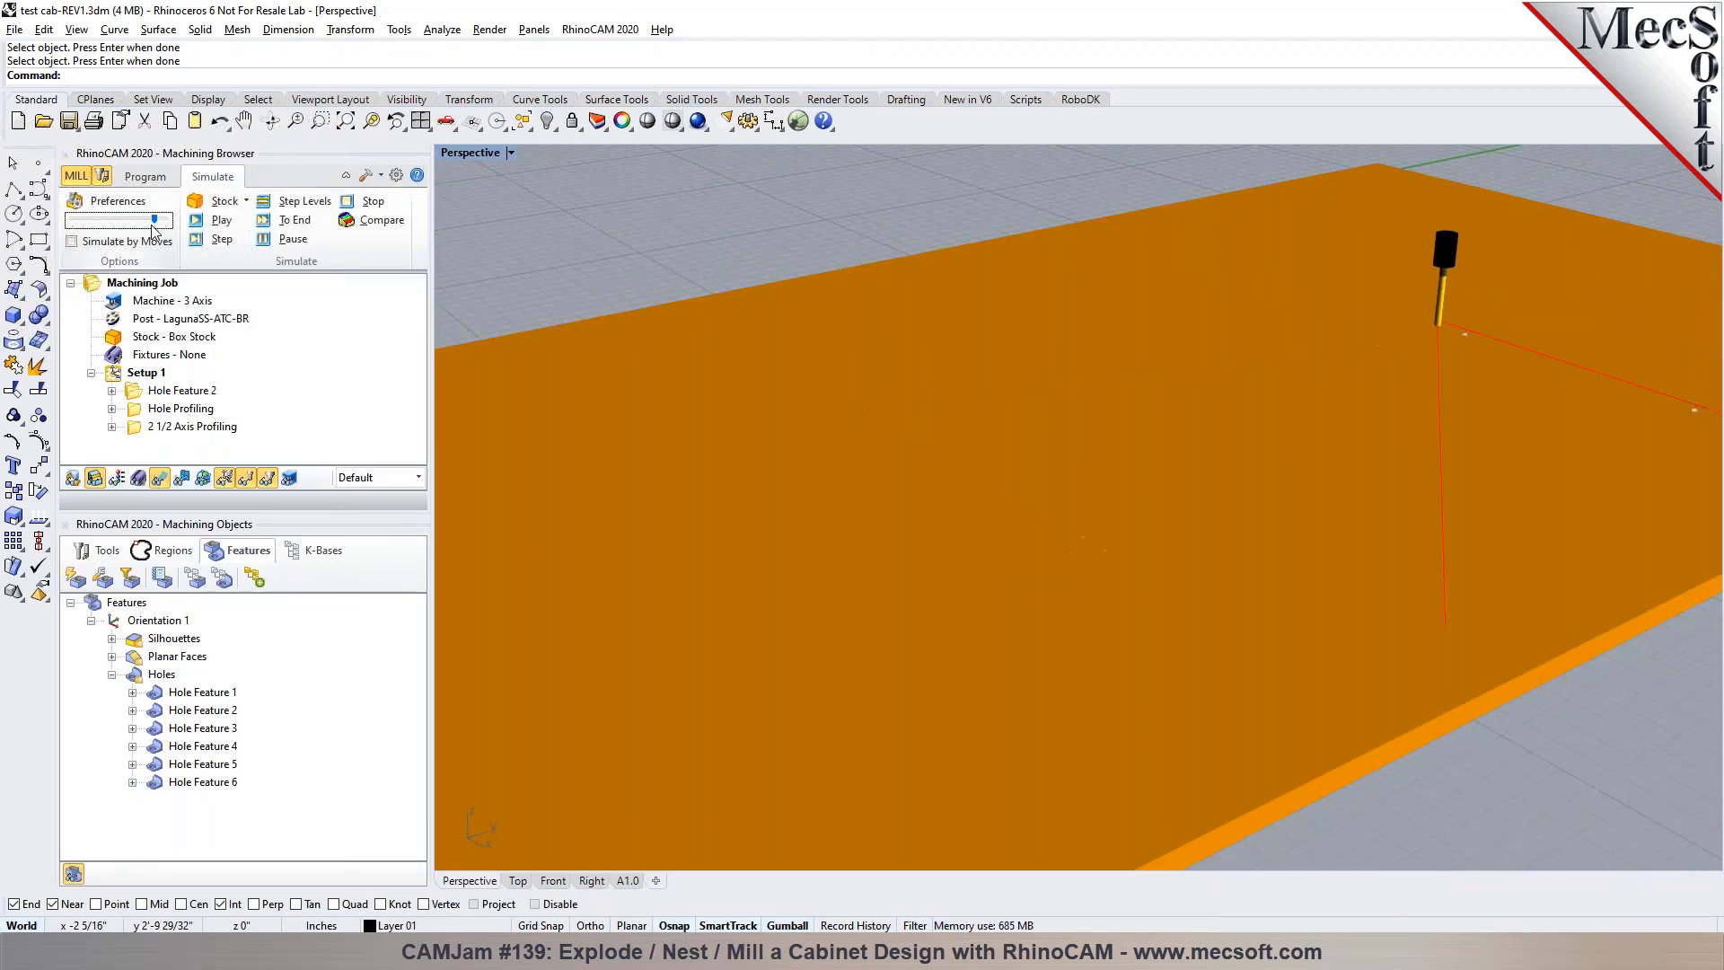
scroll(1003, 191, "down", 1)
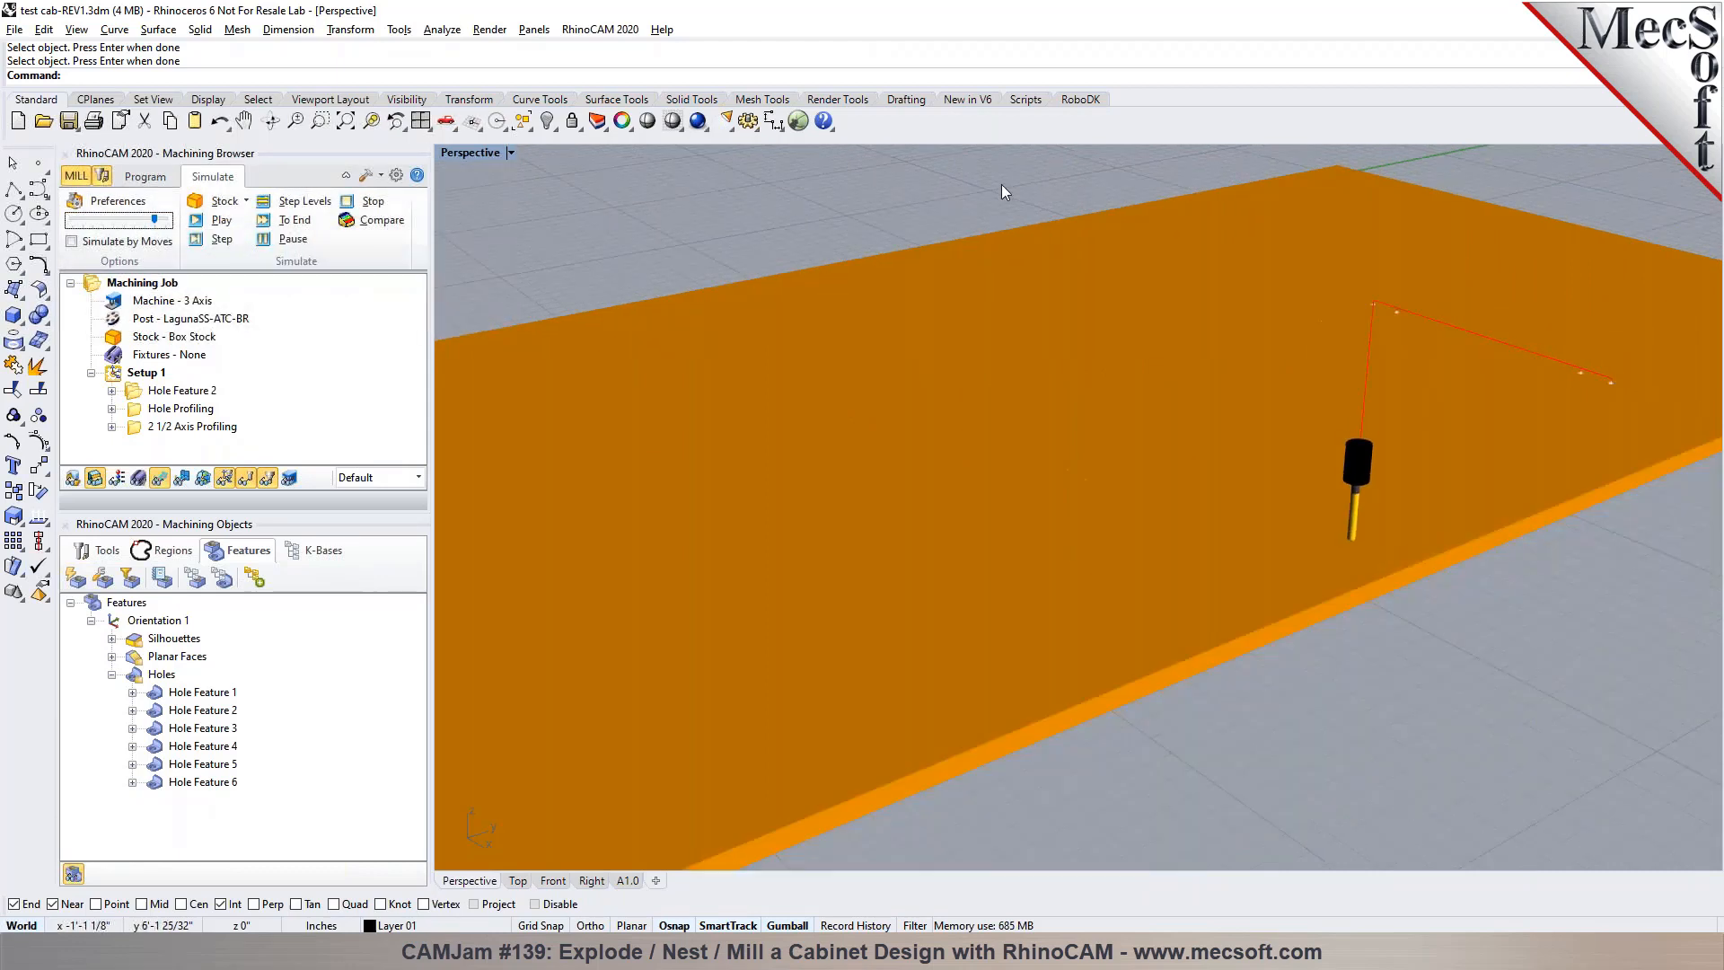
scroll(982, 194, "down", 1)
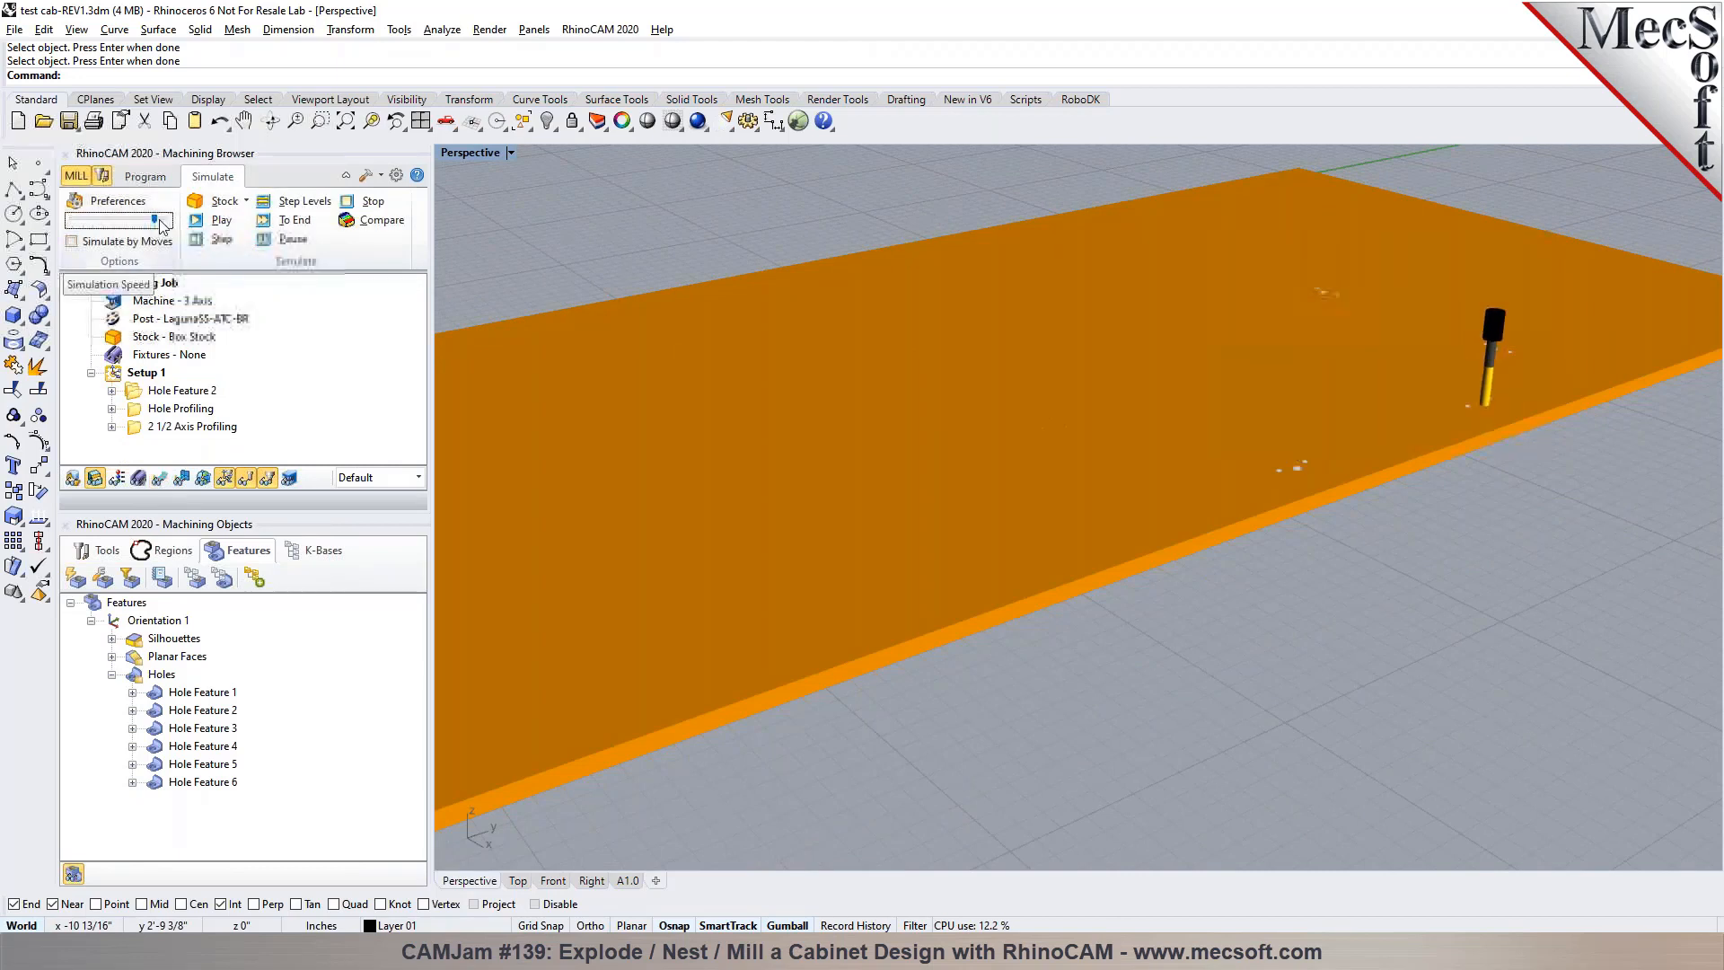
left_click_drag(157, 220, 166, 220)
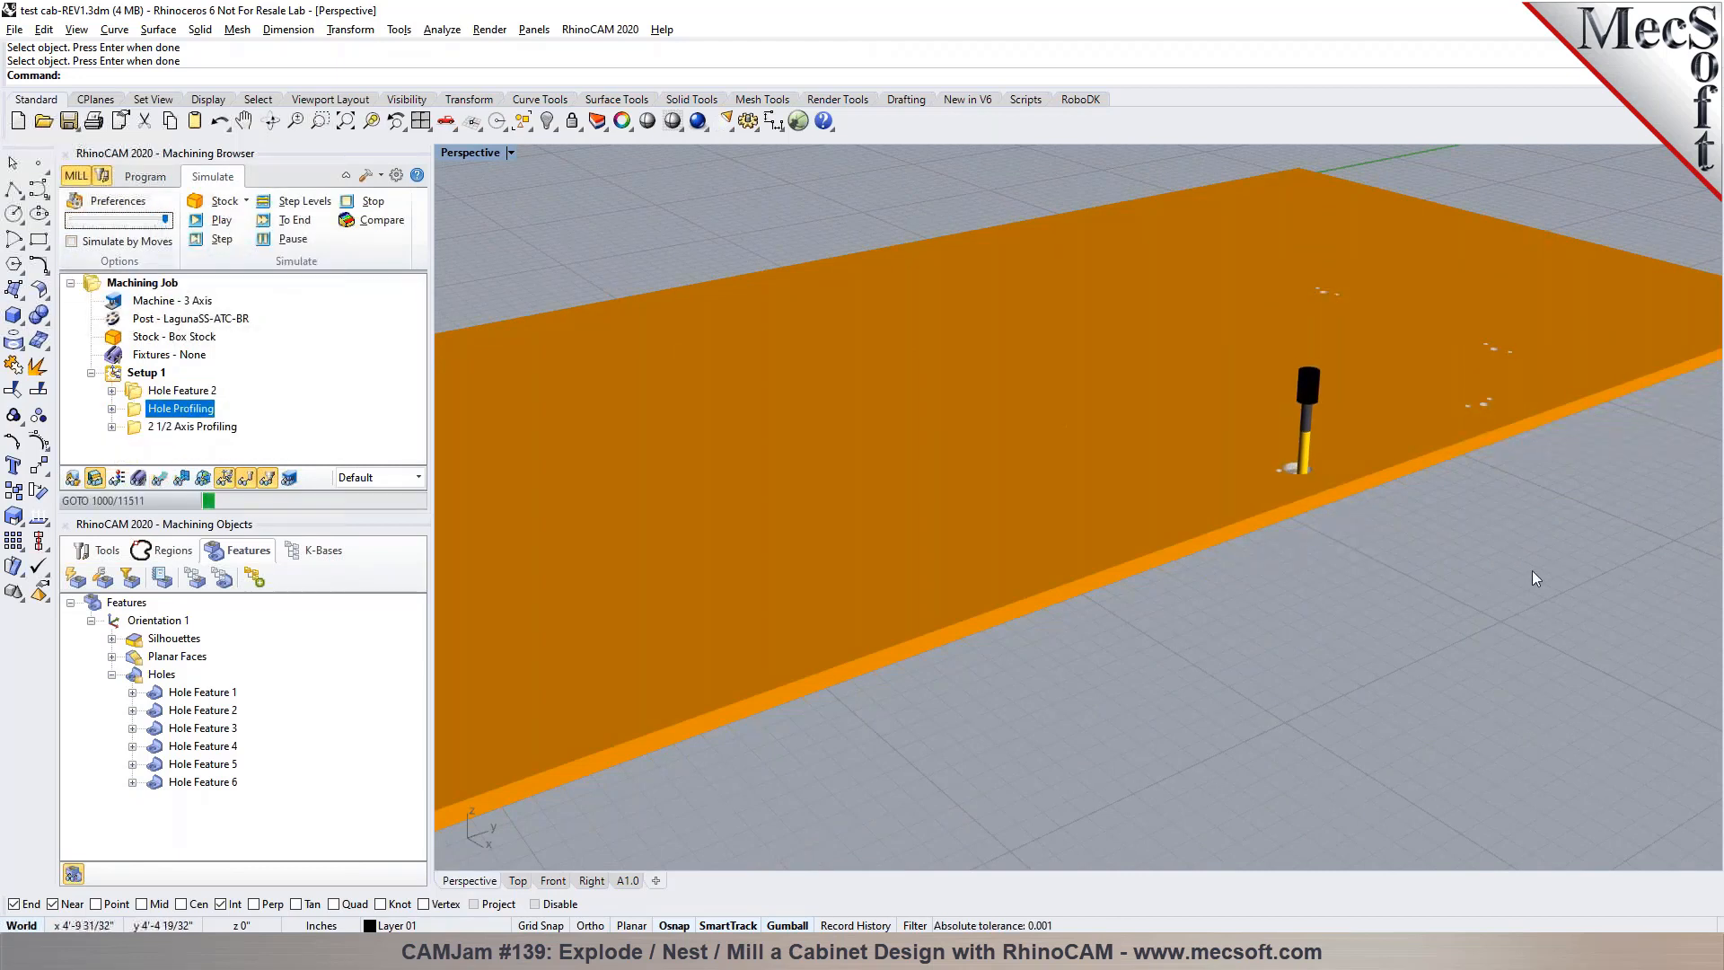
scroll(1328, 439, "up", 1)
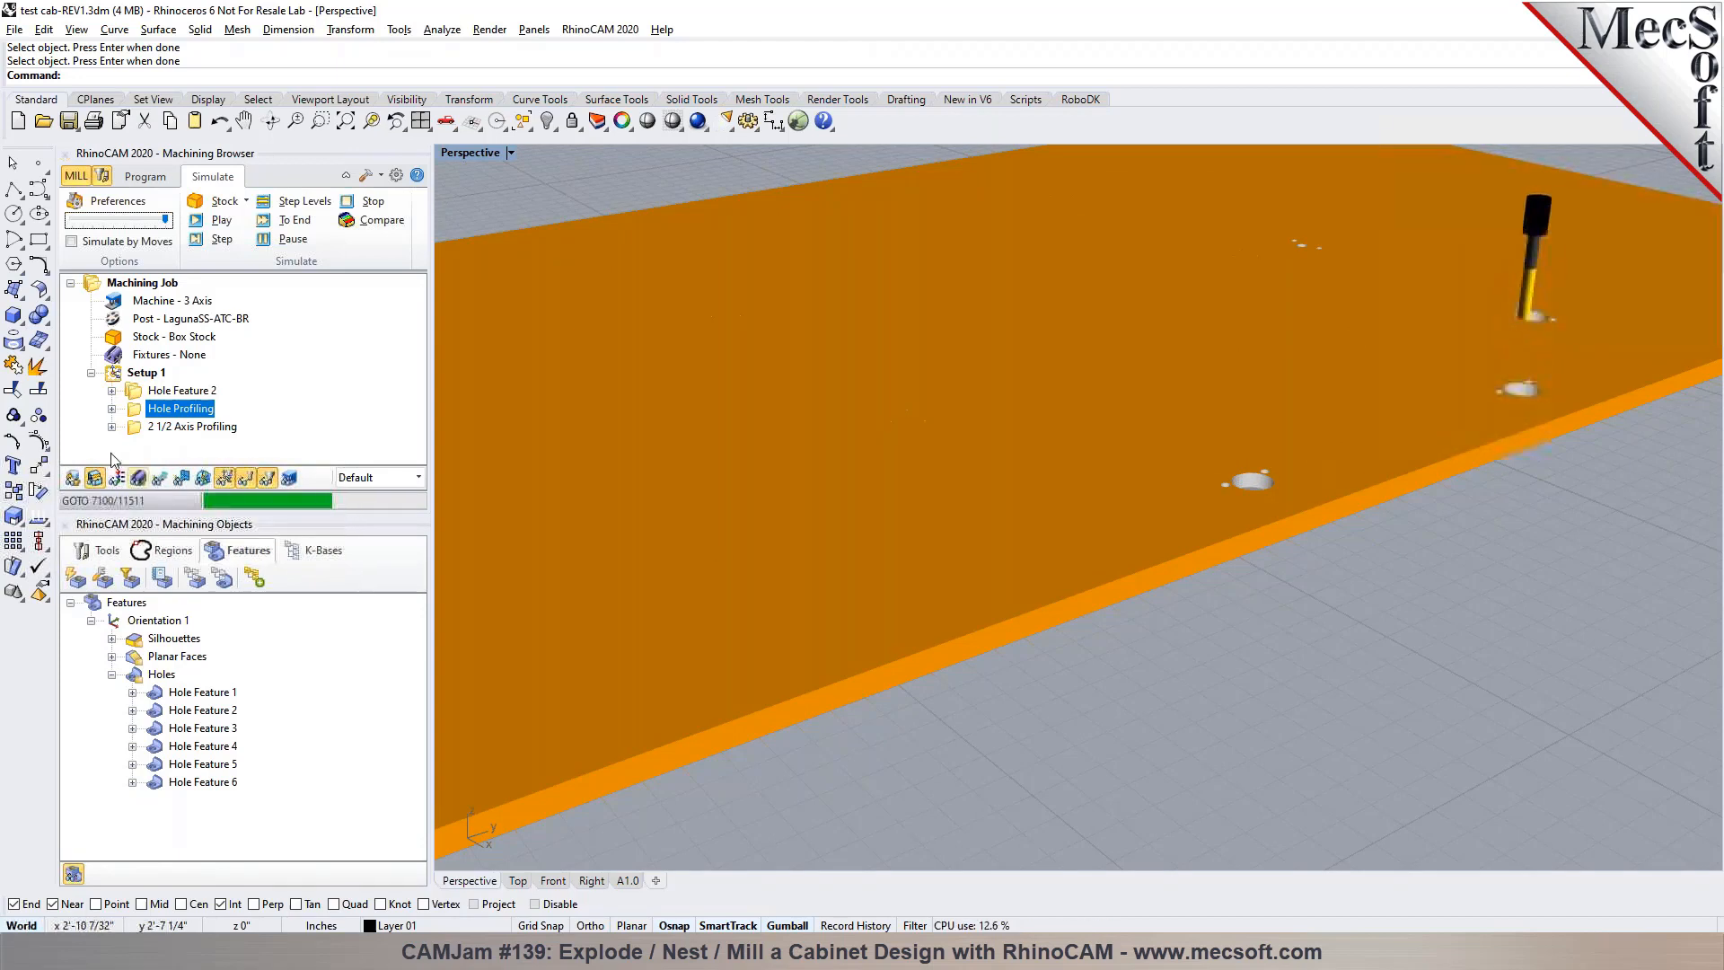
scroll(1058, 695, "down", 2)
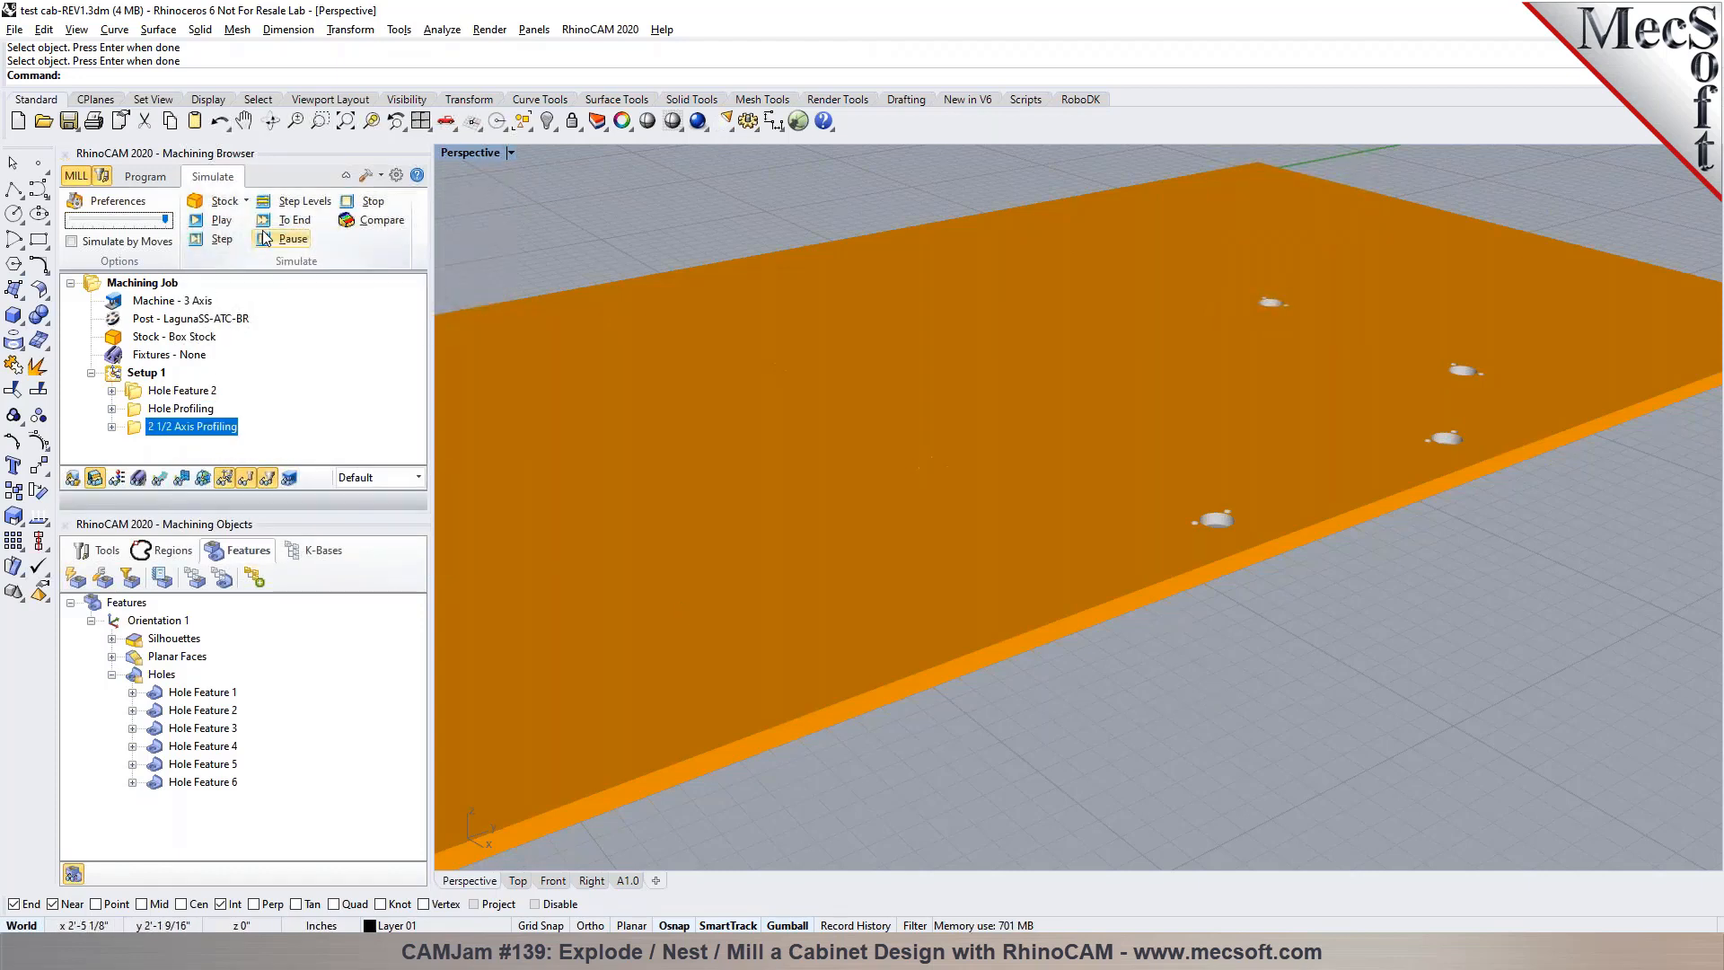
Simulate the Hole Profiling operation again, running it straight to its end, and inspect the large holes
left_click(181, 410)
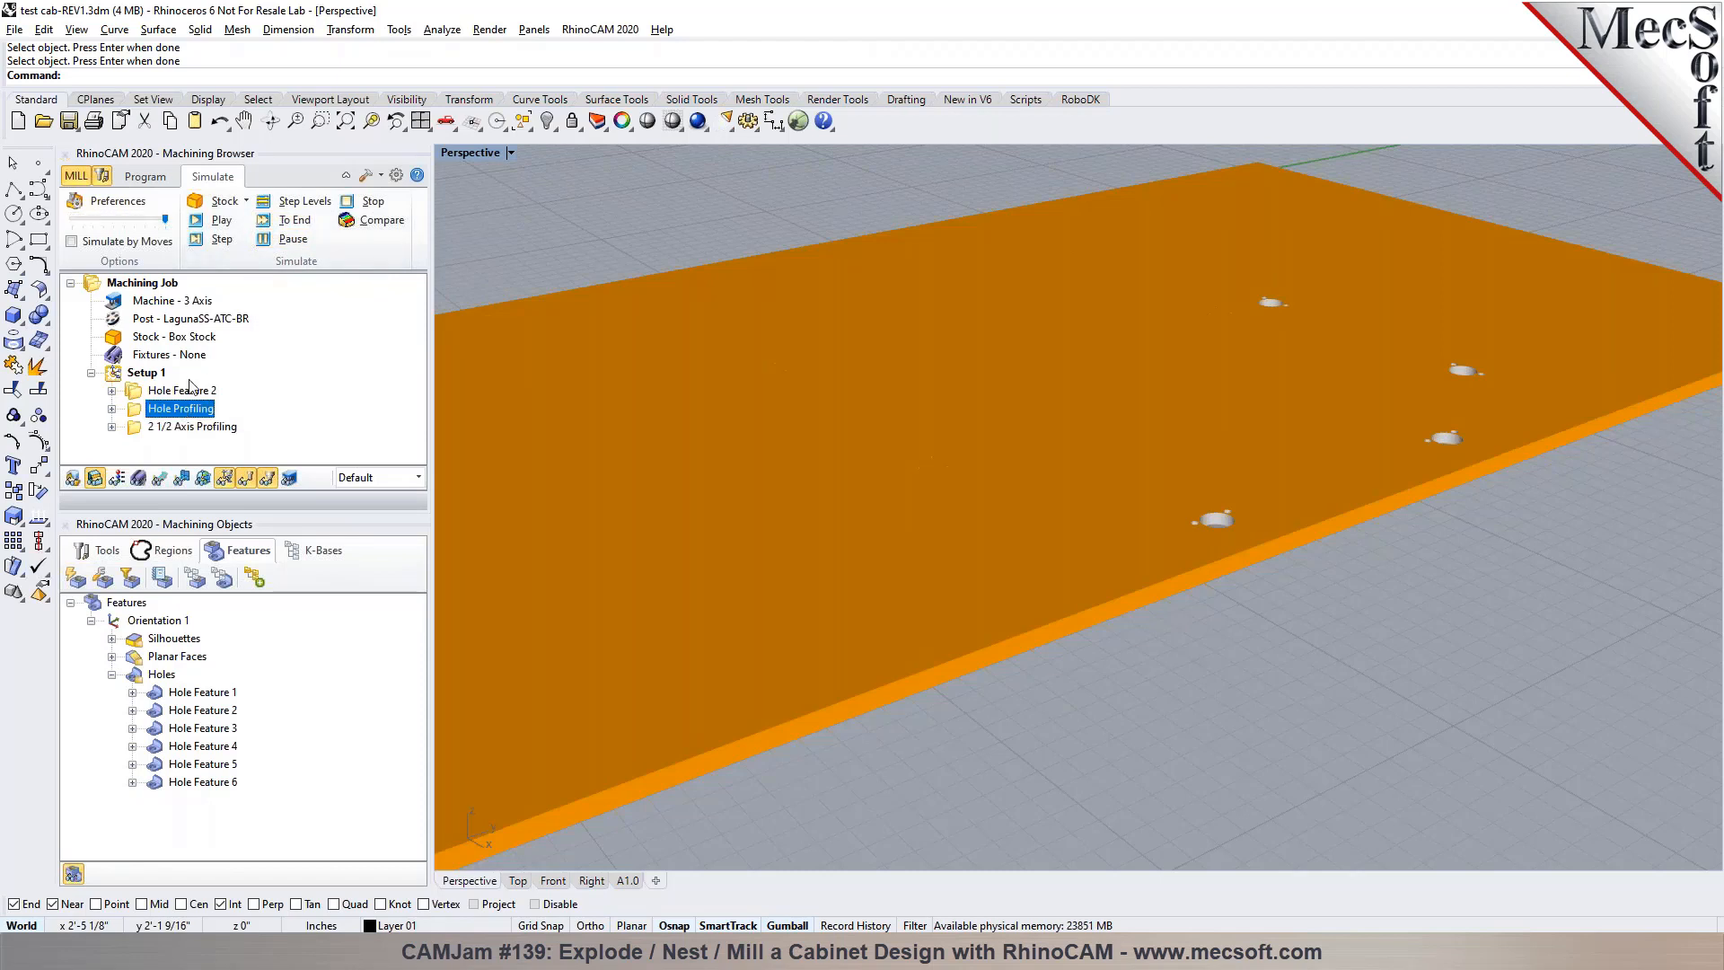
left_click(281, 225)
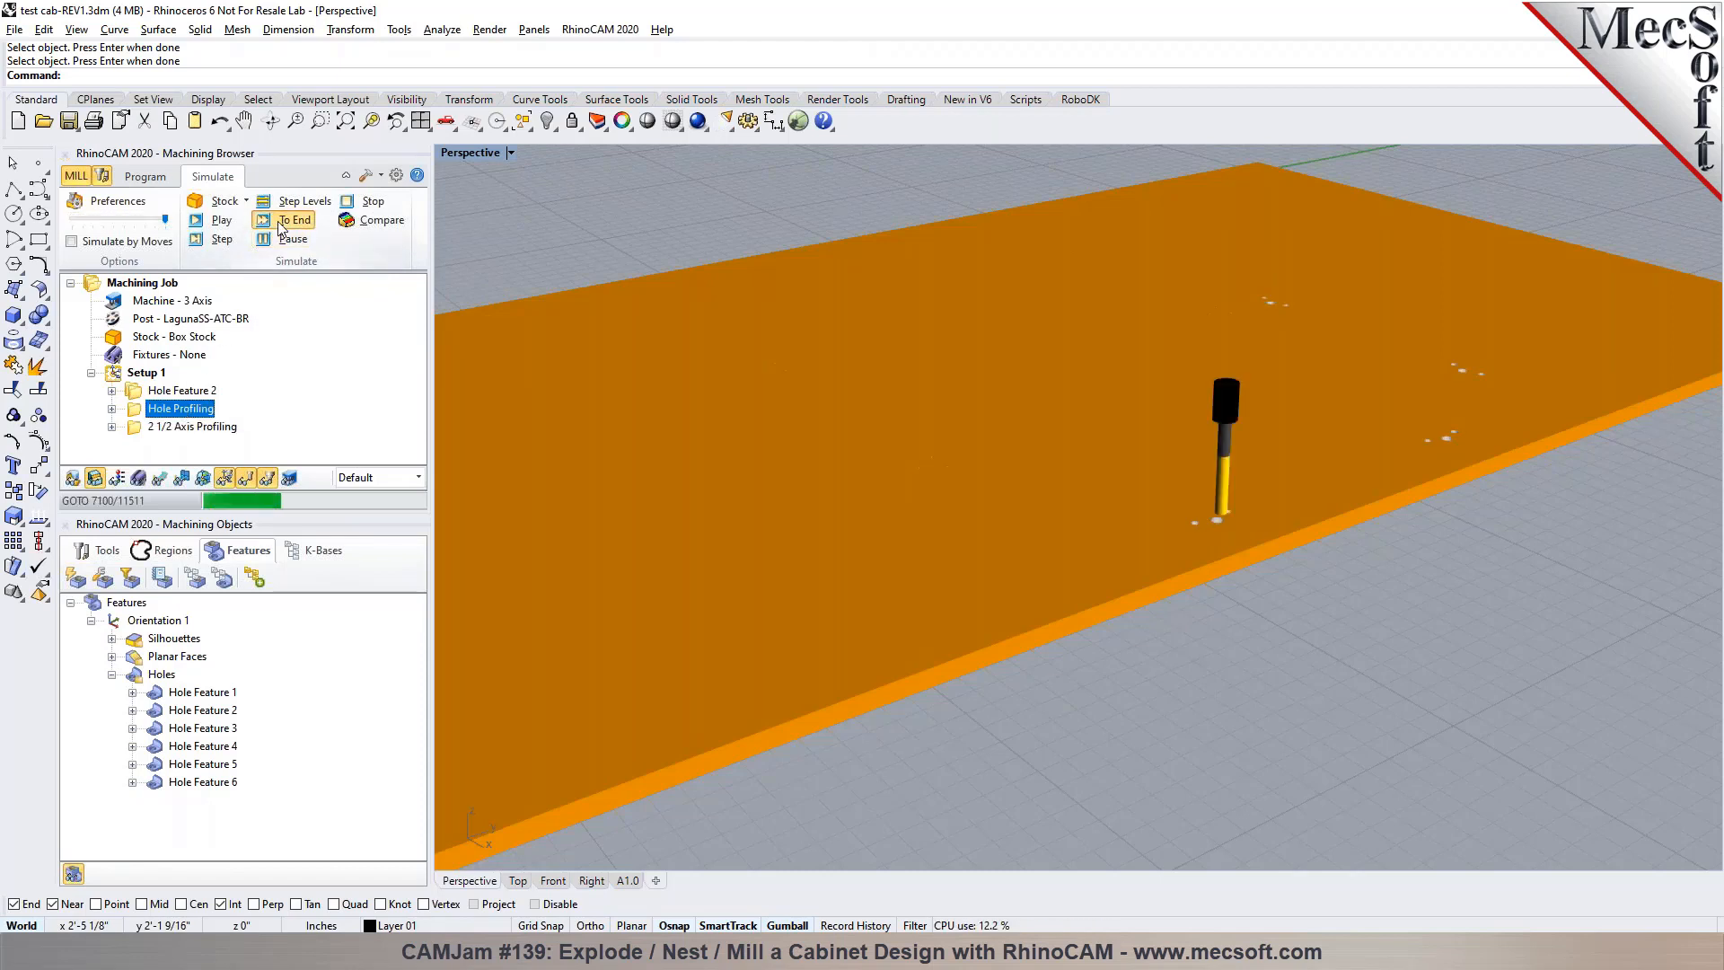
scroll(1069, 368, "up", 5)
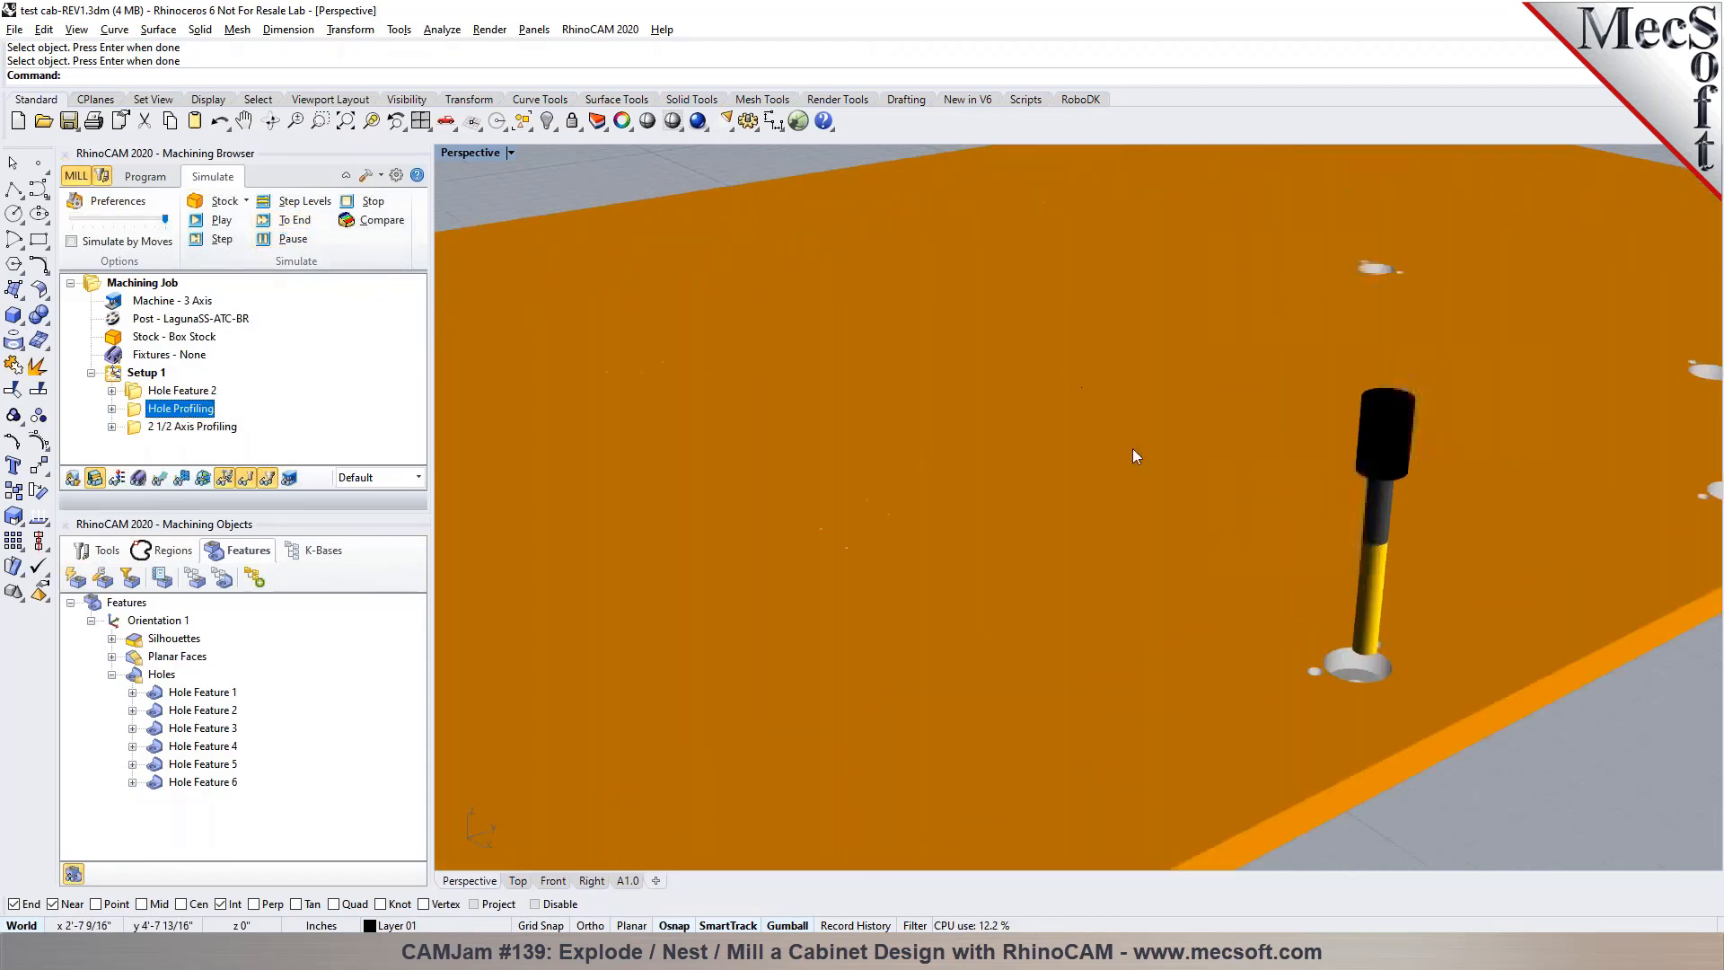
scroll(1145, 466, "down", 7)
Play the simulation of the 2 1/2 Axis Profiling operation and watch the first panel being cut out
left_click(192, 426)
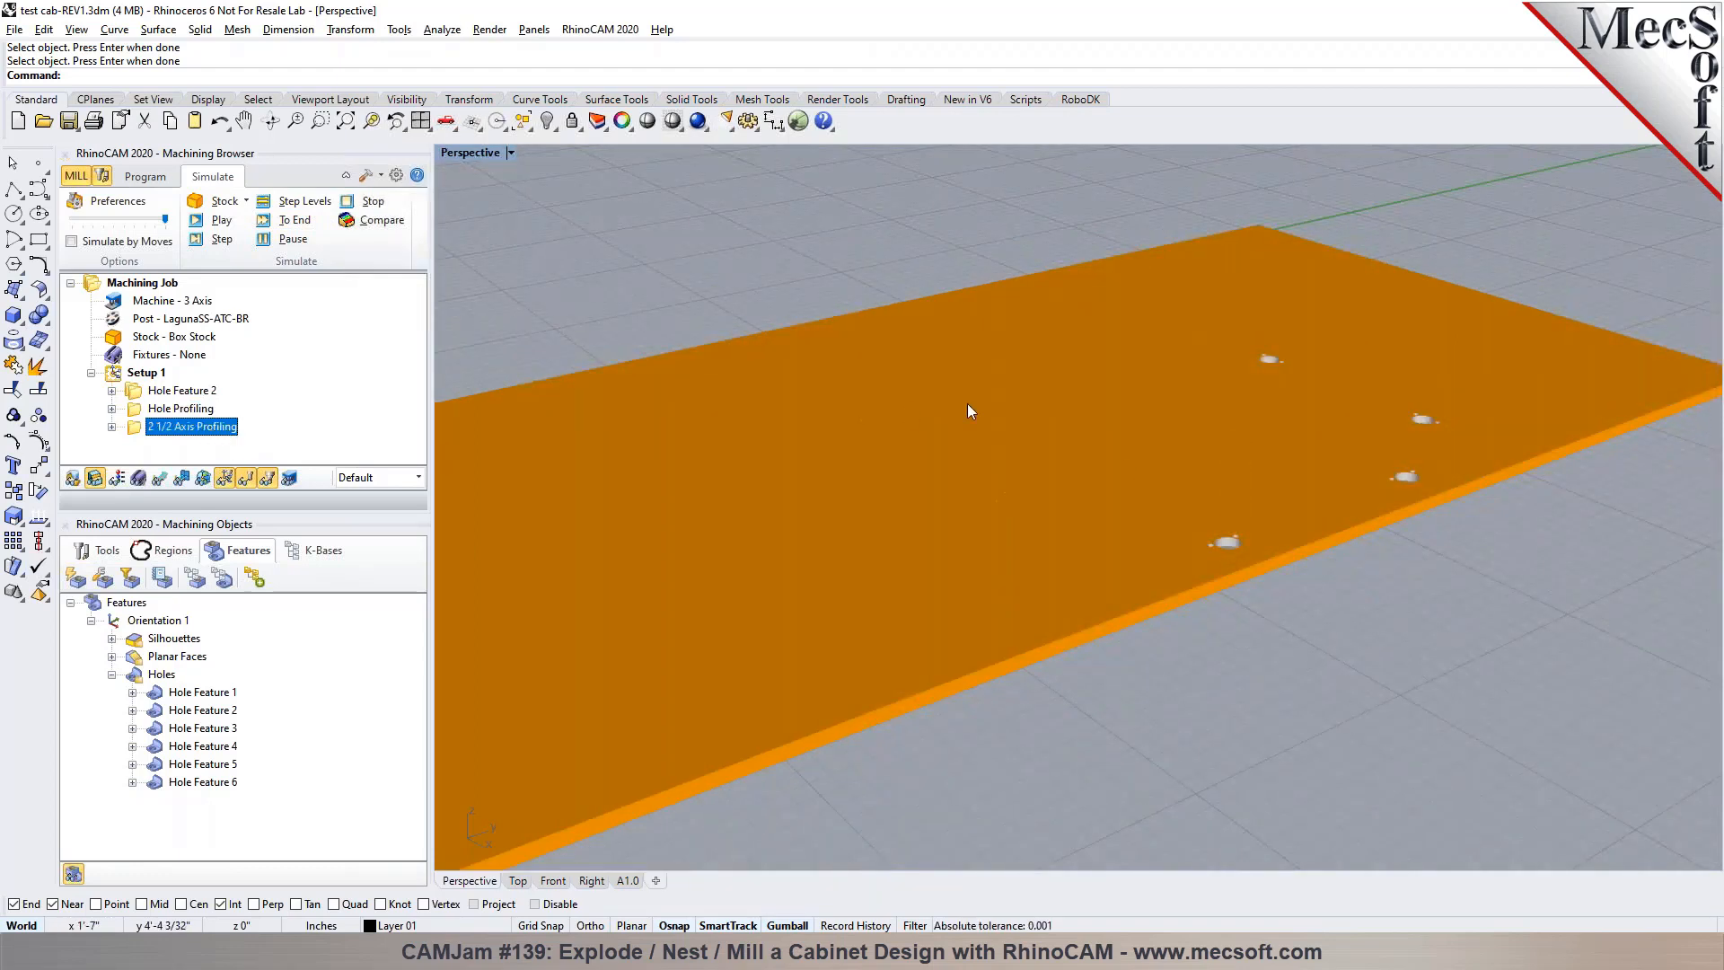
left_click(196, 222)
scroll(914, 456, "down", 2)
scroll(590, 513, "up", 6)
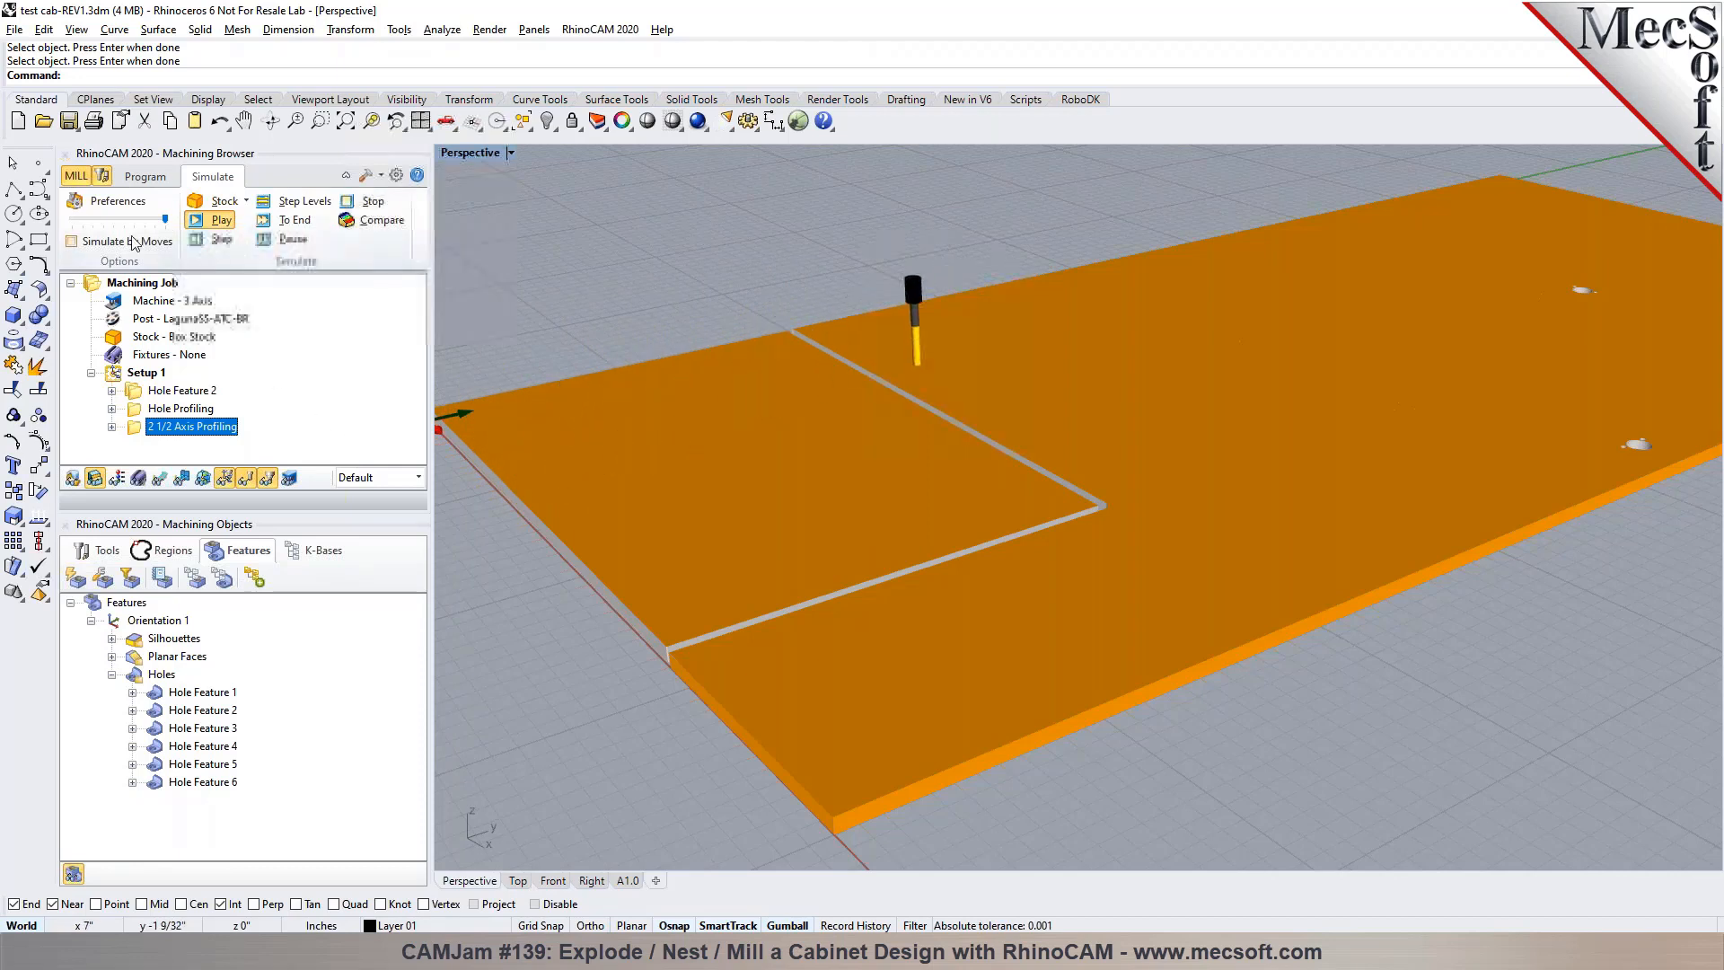
Accept simulation preferences using Simulate By Distance with a maximum display interval of 1, and inspect the profiling cuts across the sheet
left_click(117, 201)
key("Tab")
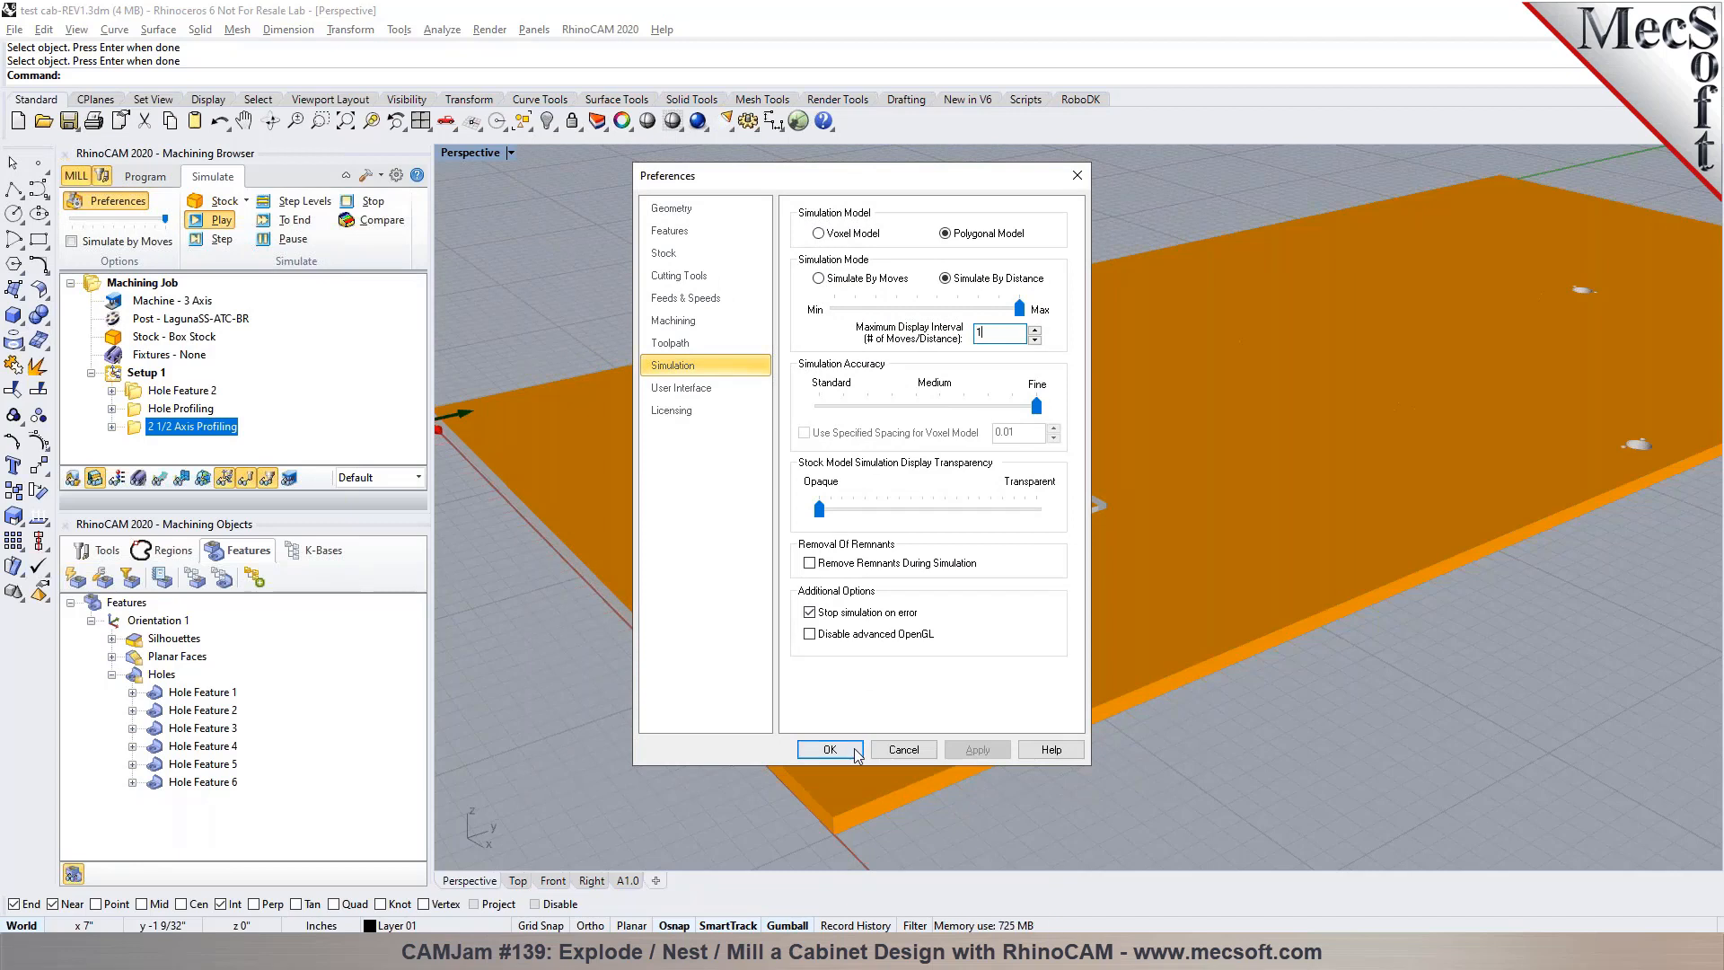
left_click(857, 750)
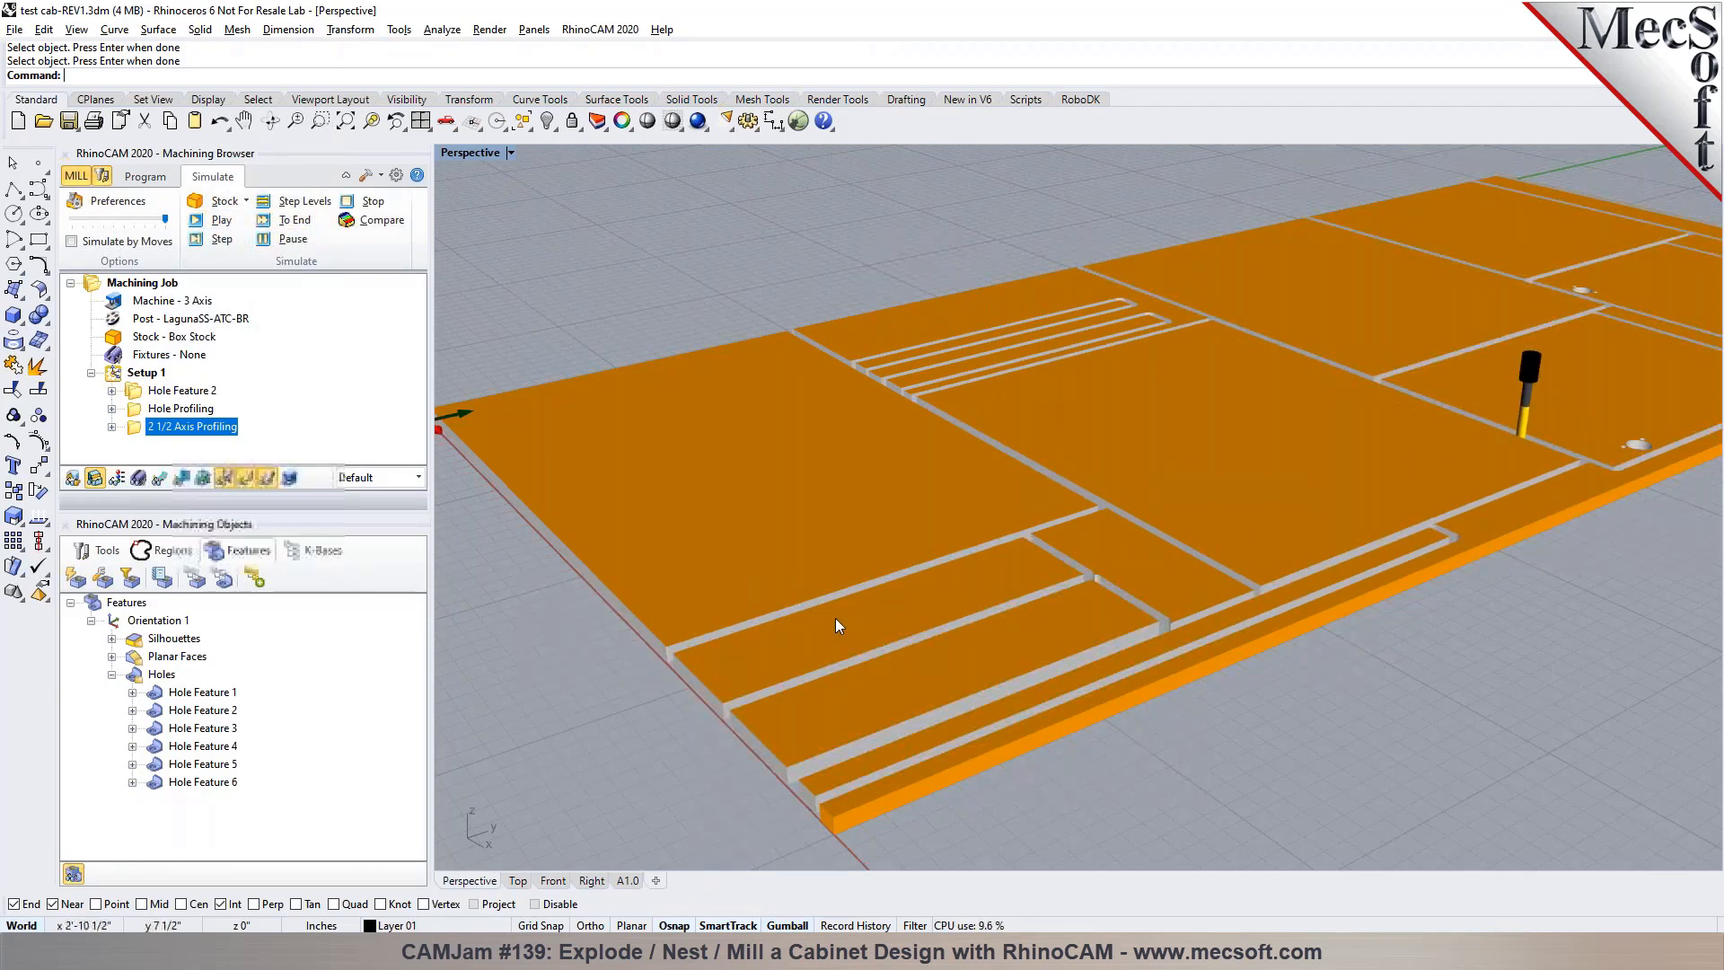
scroll(835, 619, "down", 6)
scroll(978, 550, "up", 6)
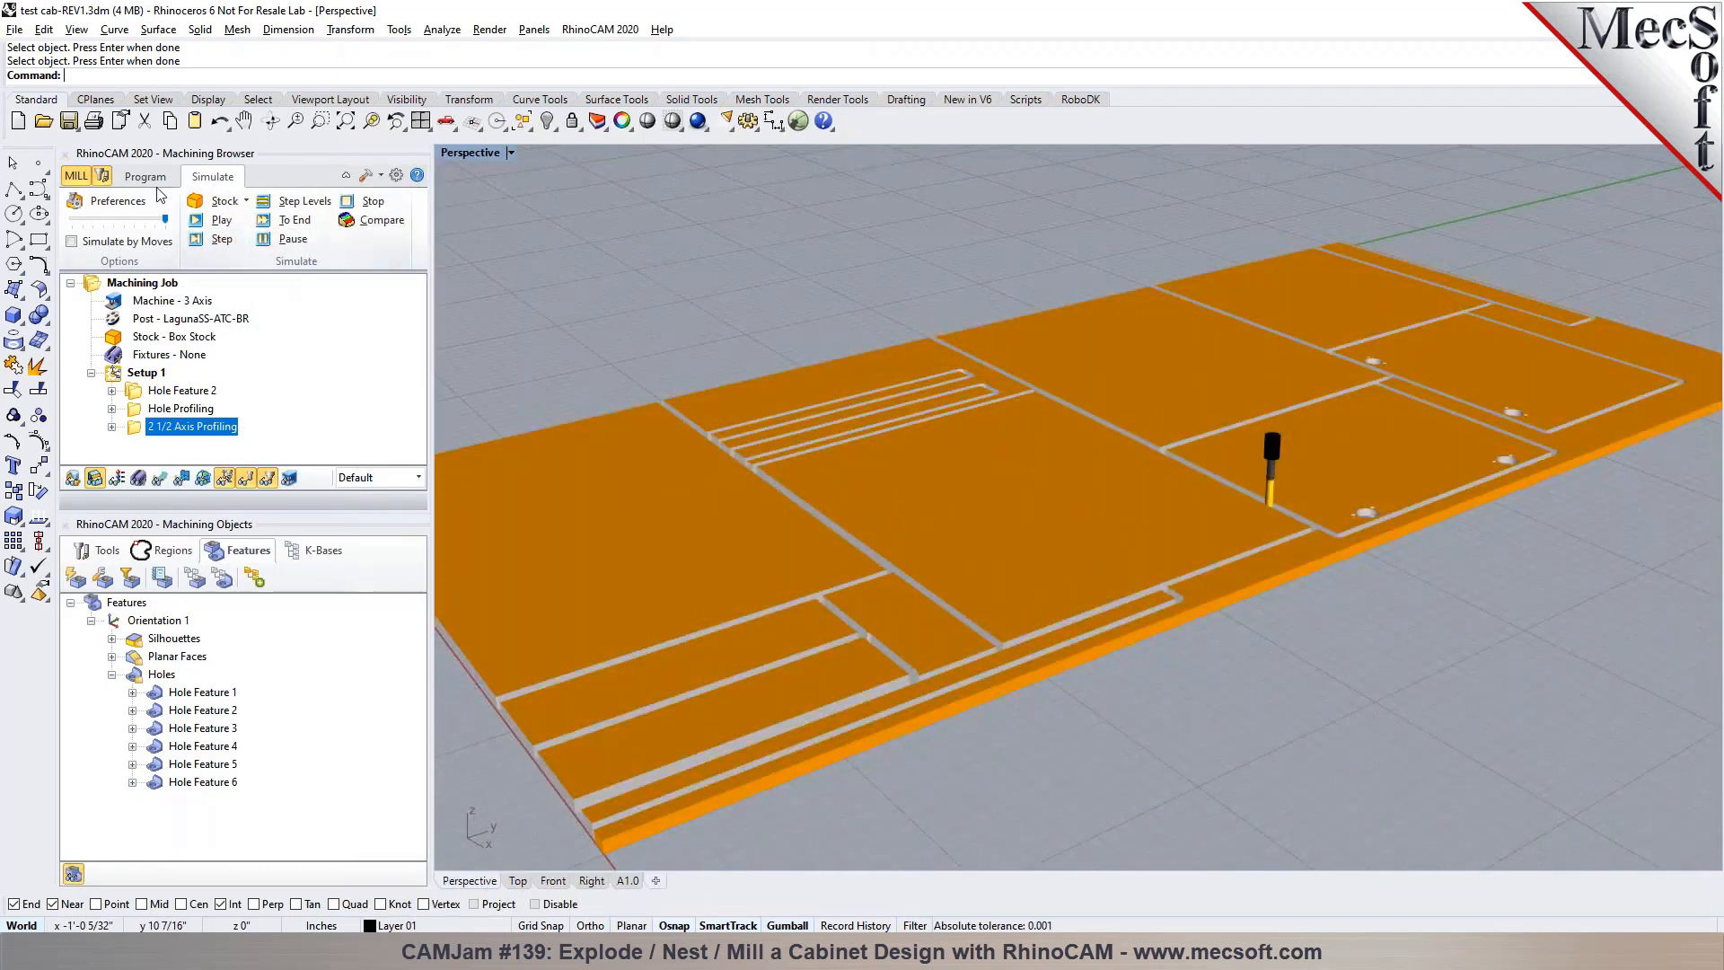
Return to programming and start a Profiling operation on the Planar Faces features for the stepped edge of the yellow-outlined panel
left_click(146, 176)
scroll(1121, 707, "up", 6)
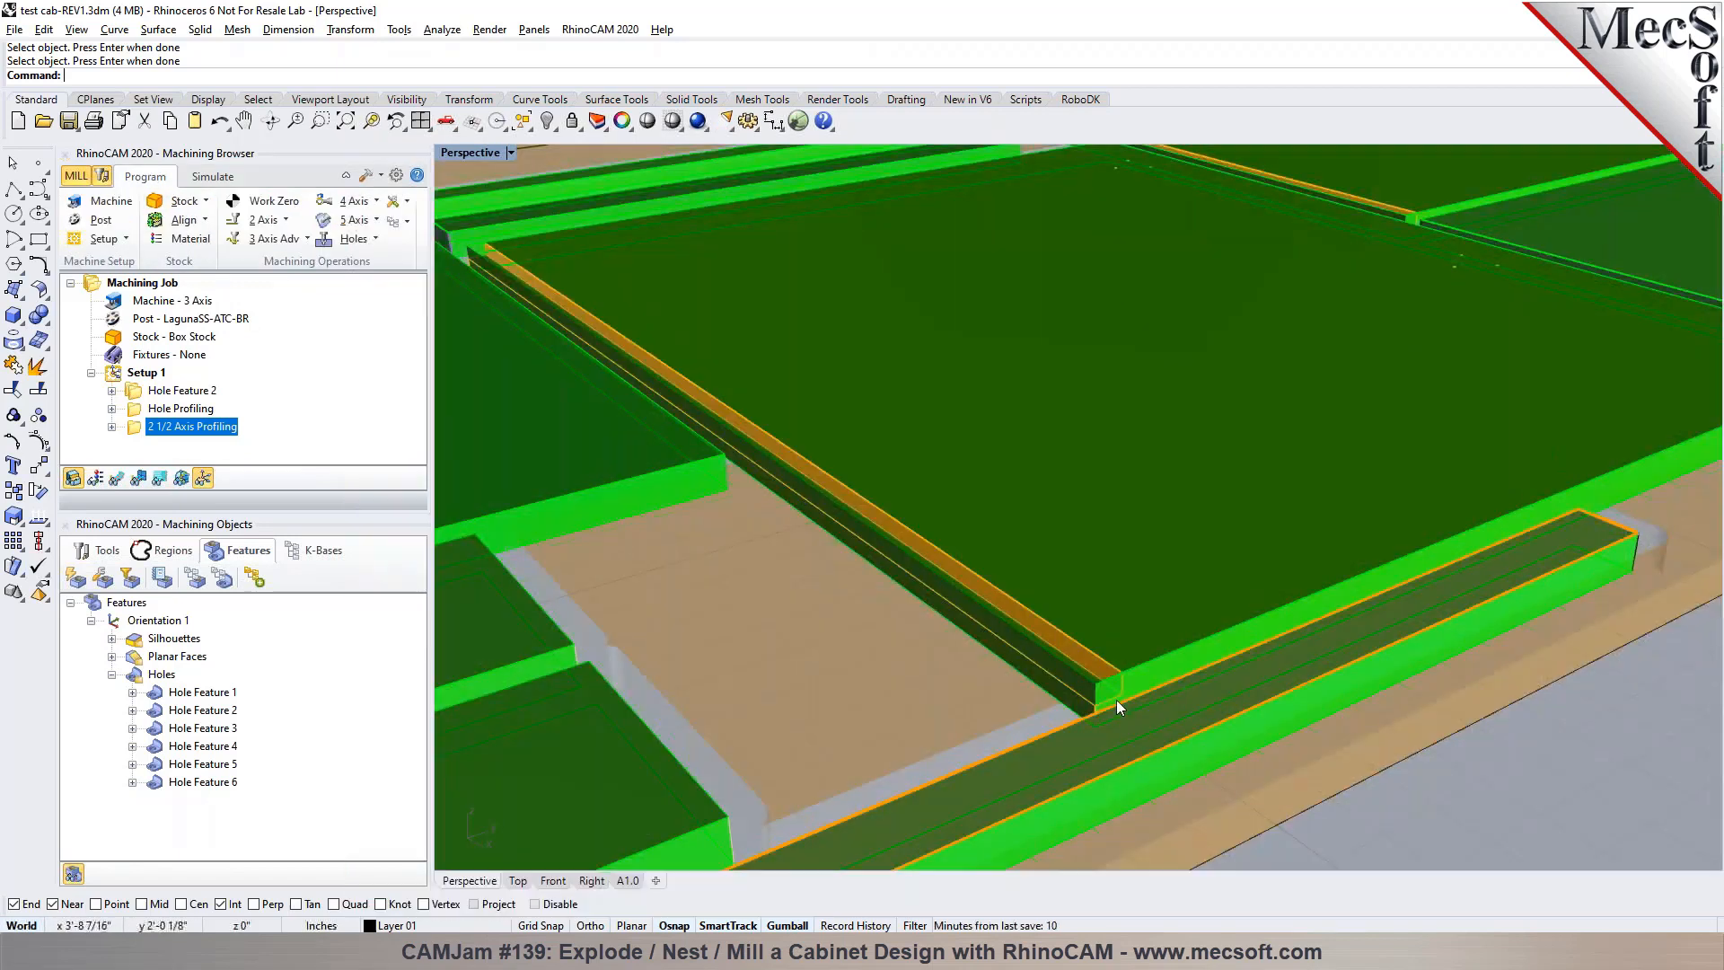
right_click_drag(1113, 693, 1054, 675)
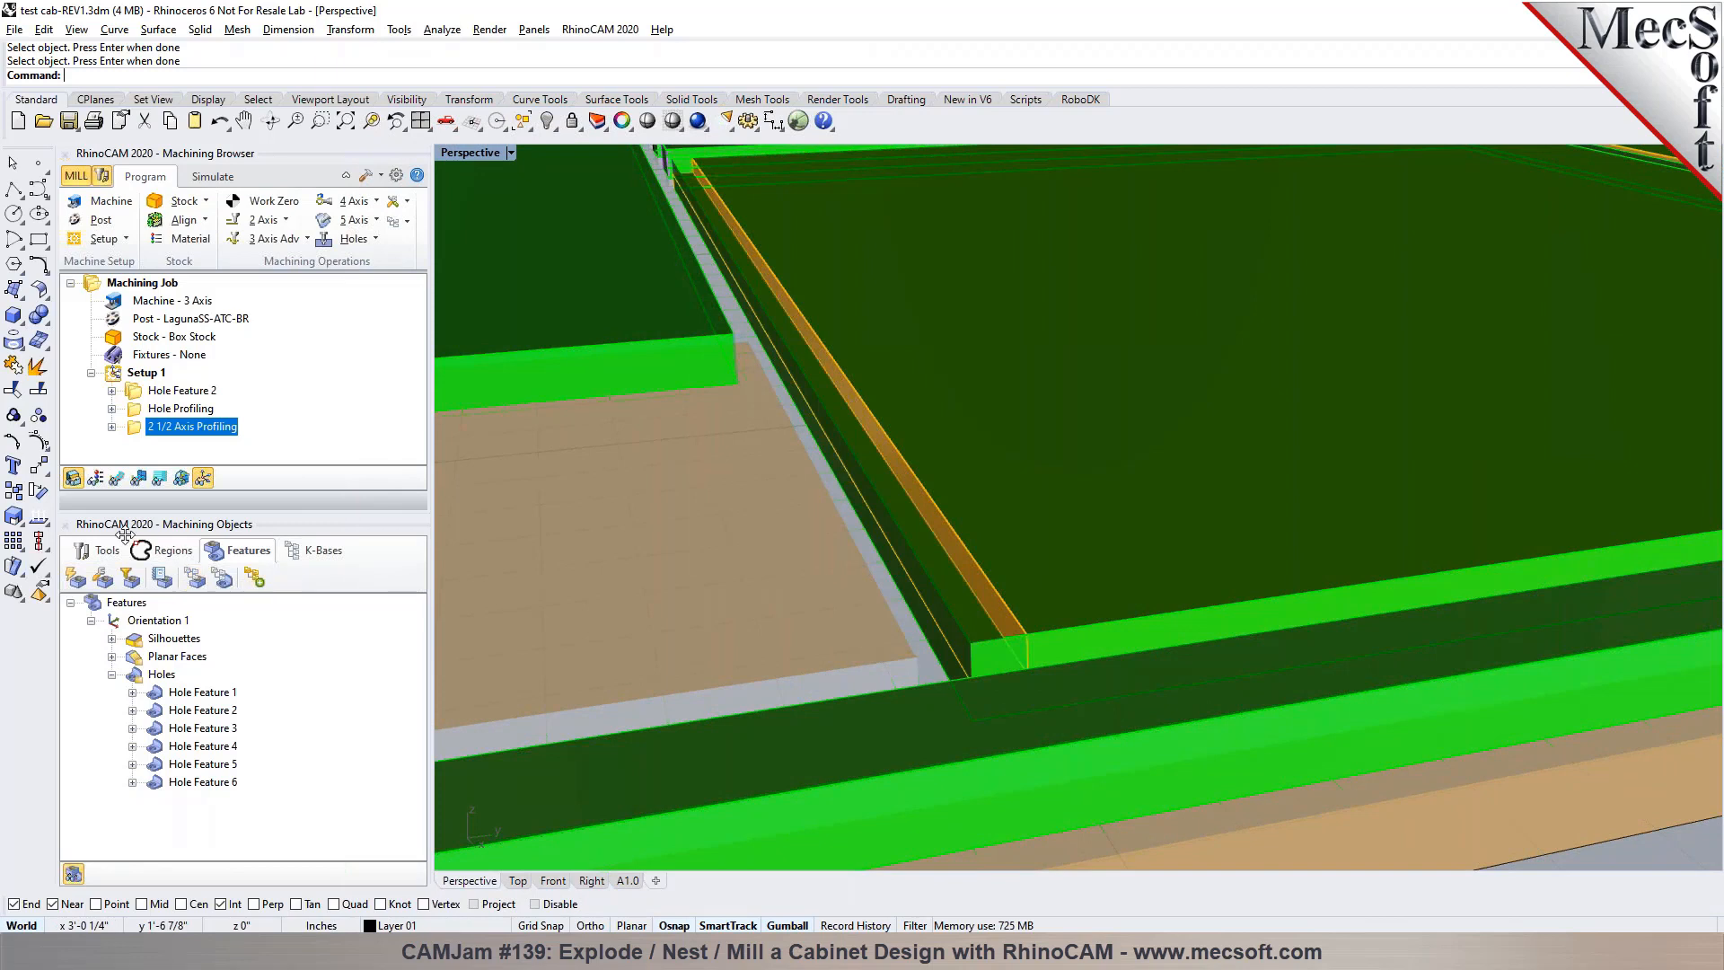
left_click(153, 658)
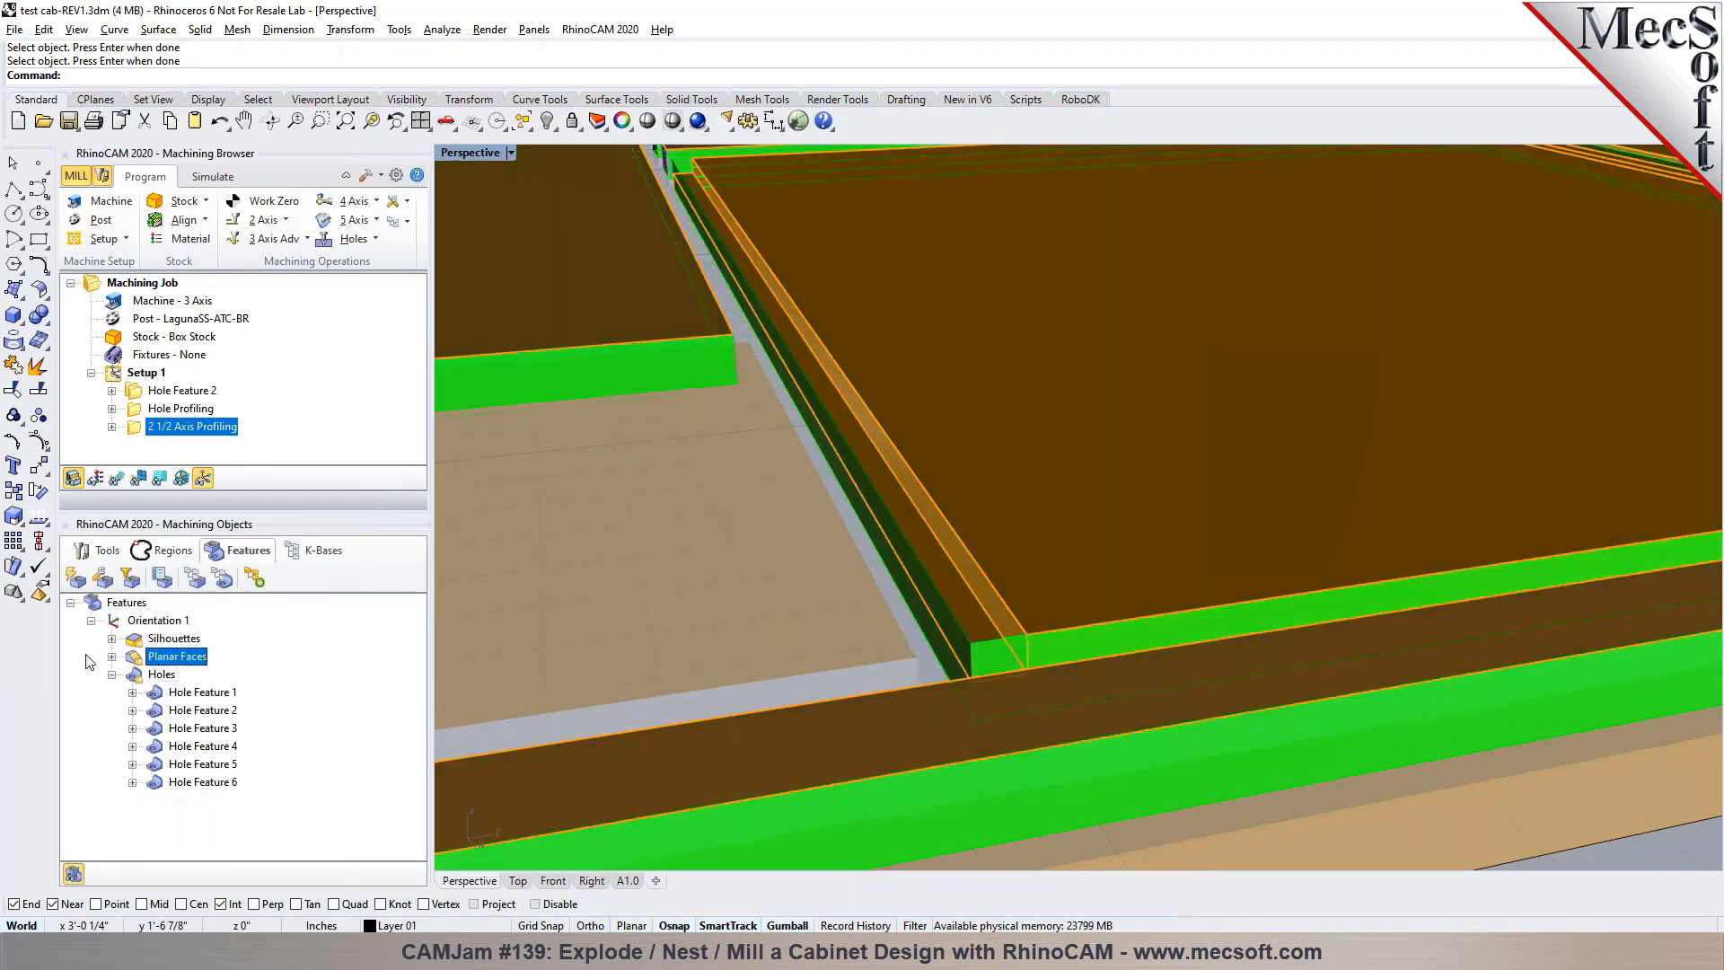
left_click(113, 656)
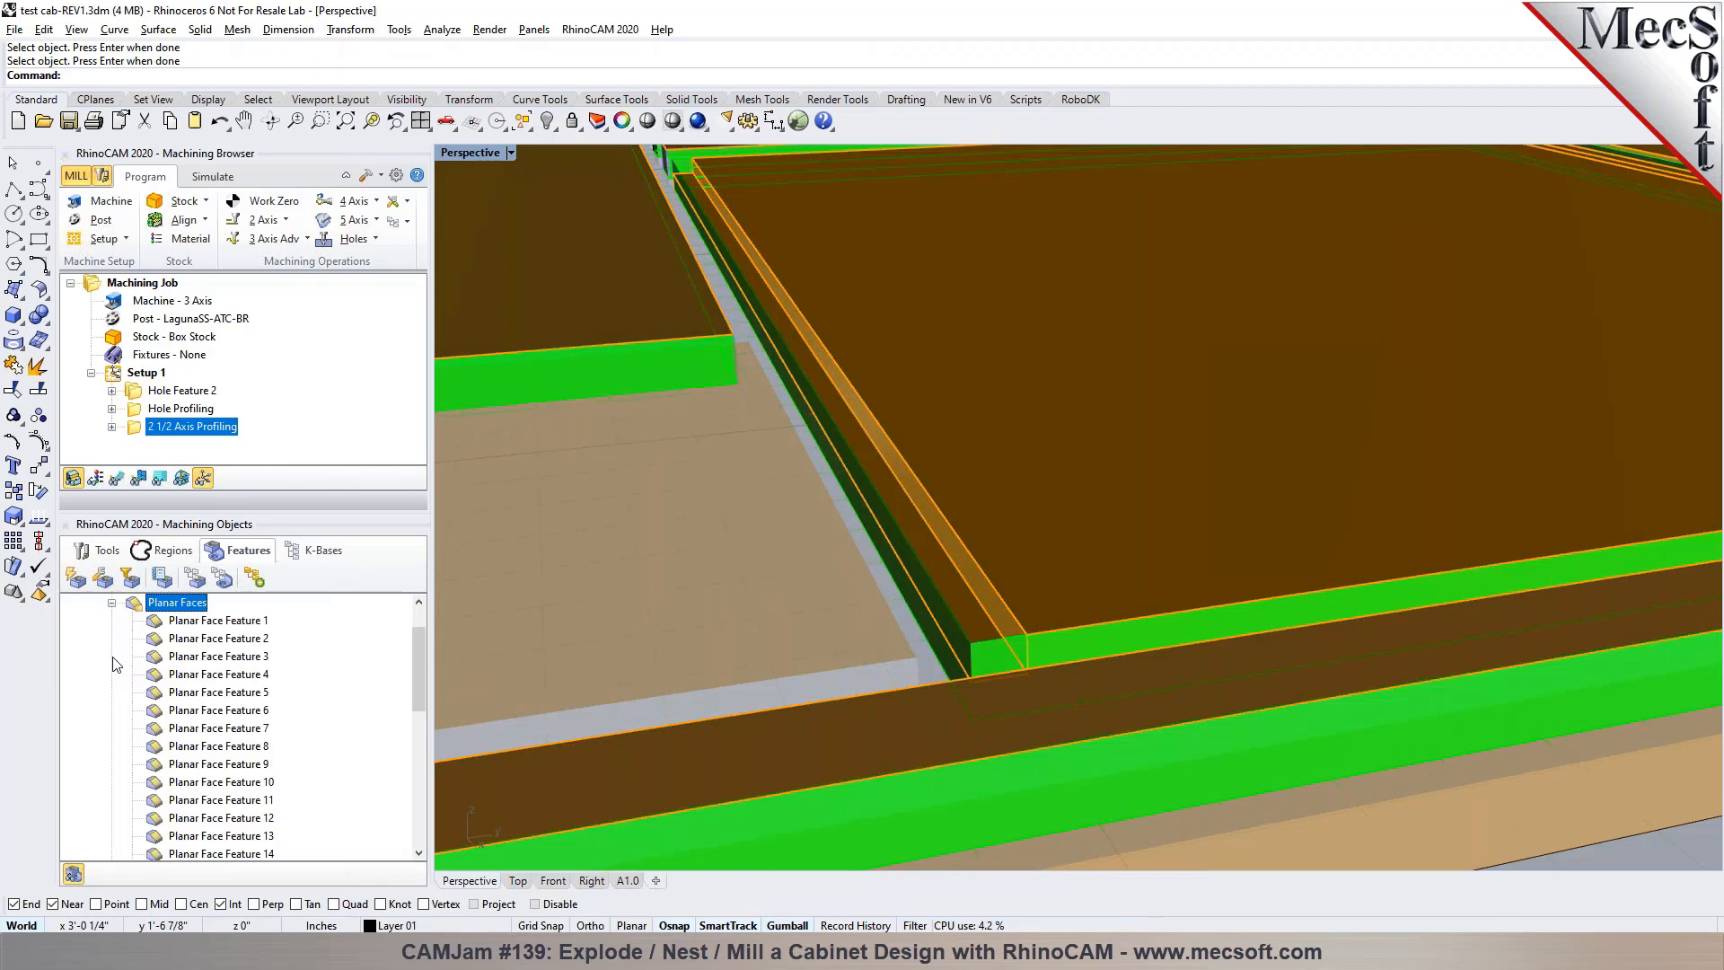
right_click(966, 618)
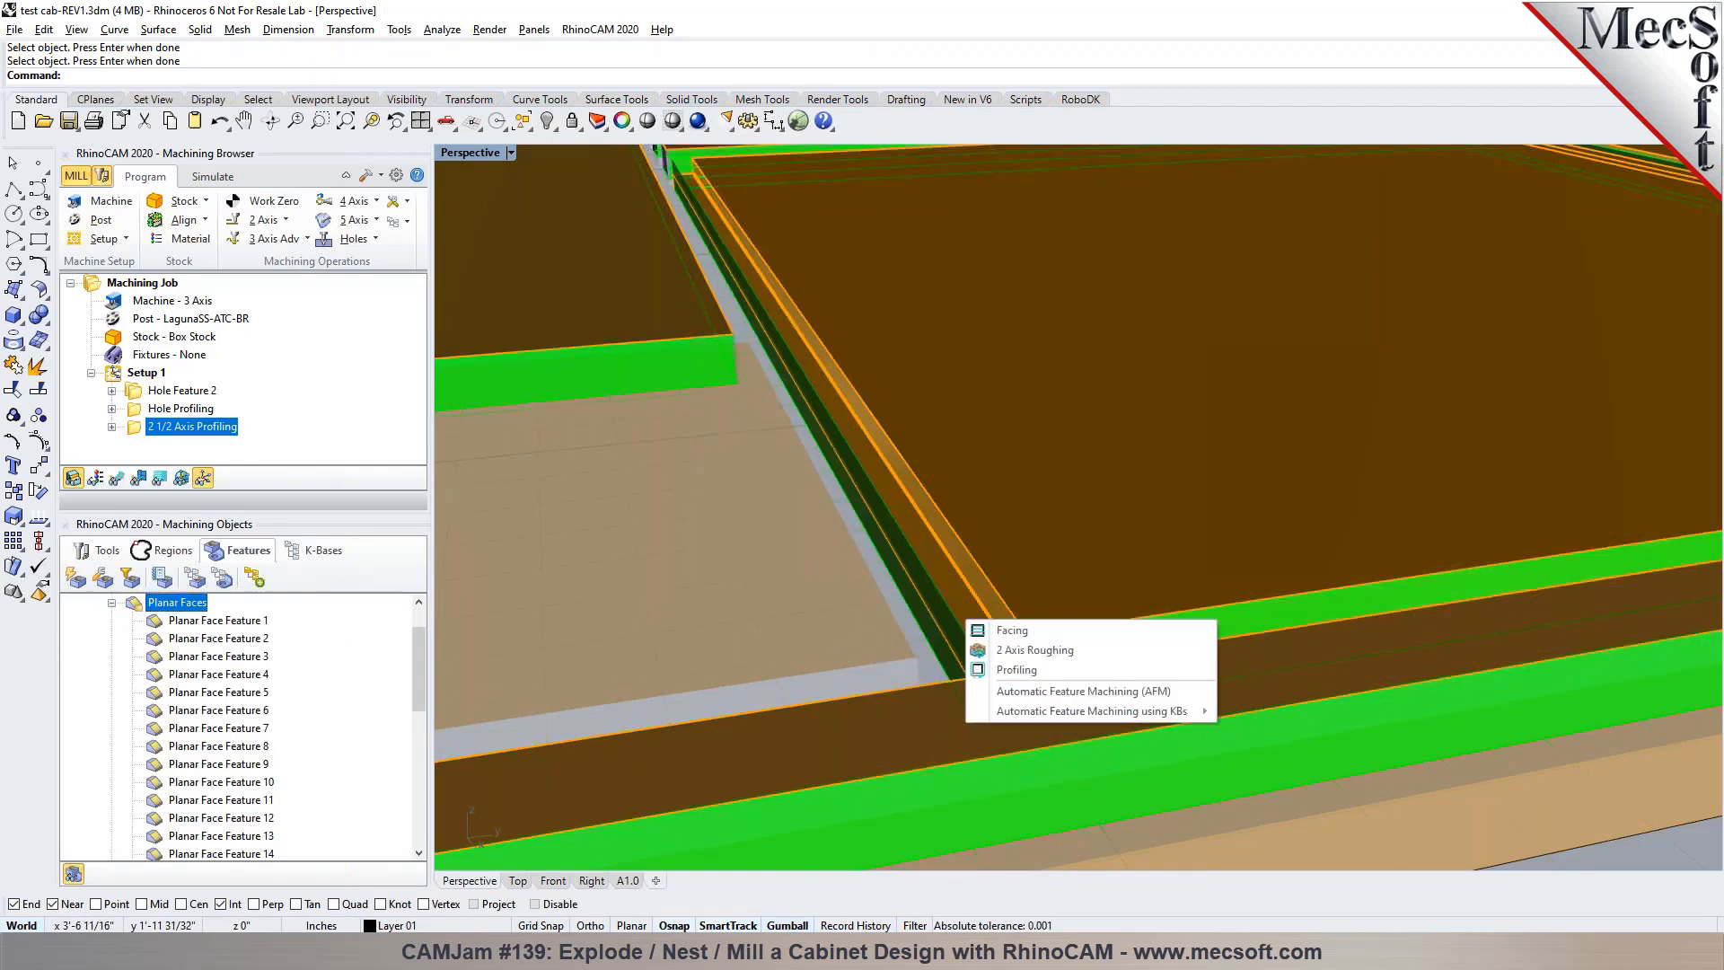
left_click(984, 666)
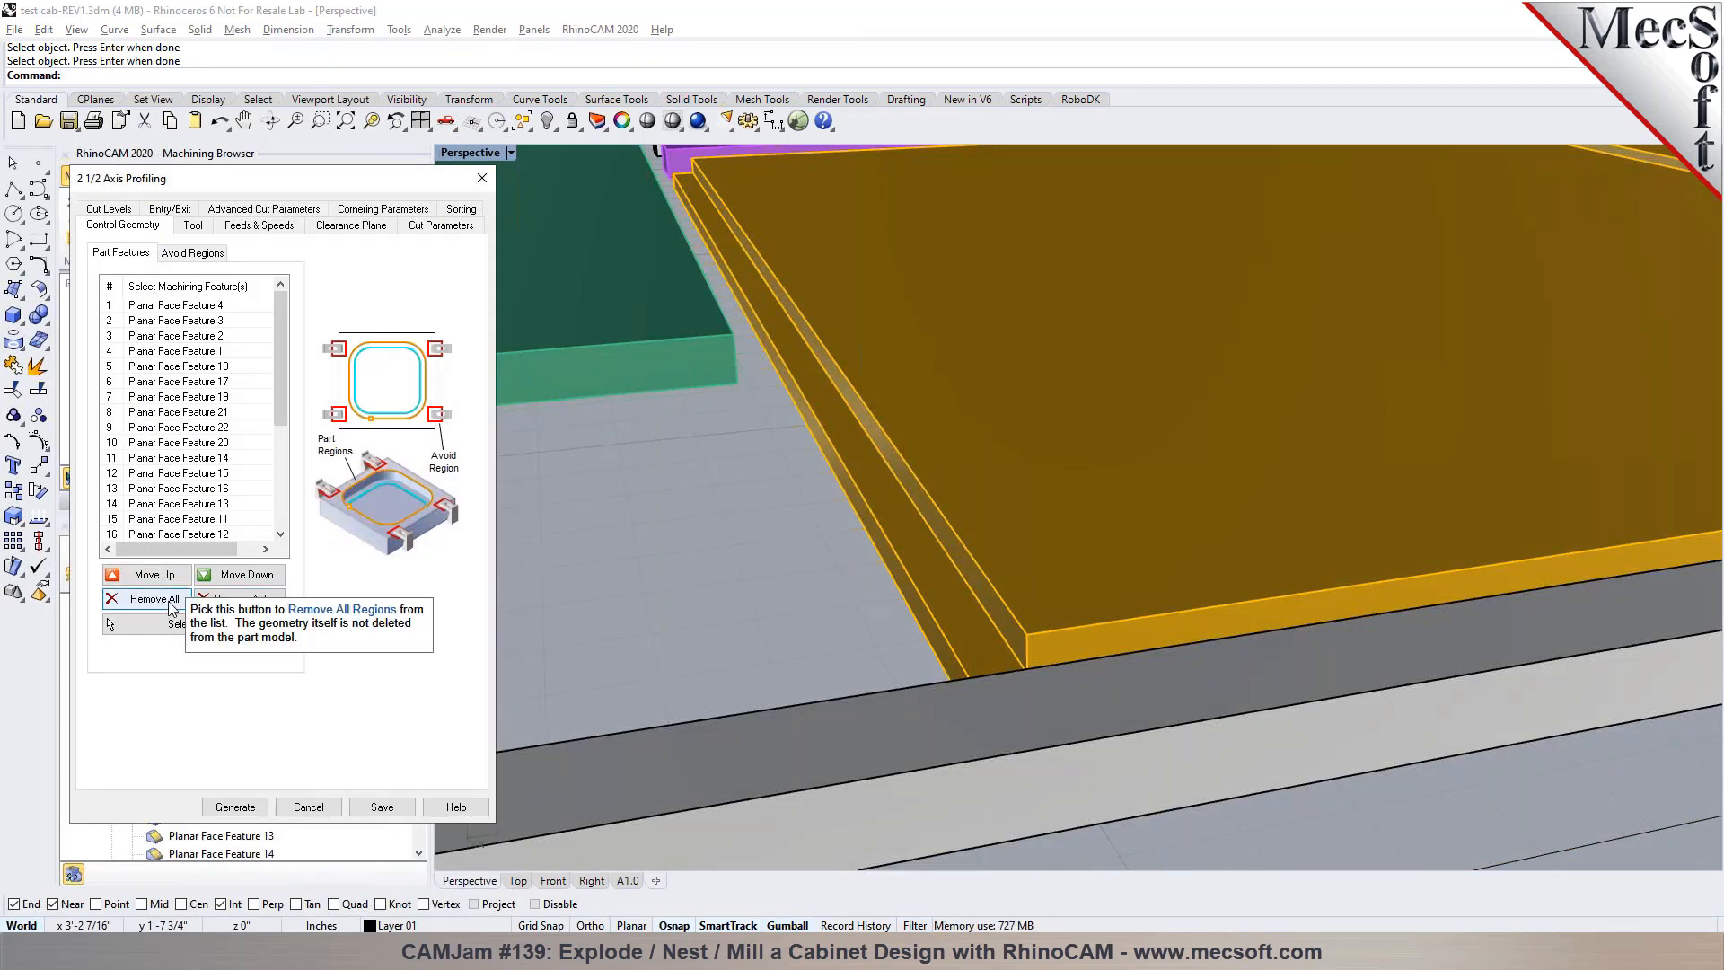
Clear the Profiling operation's feature list and select only Planar Face Feature 4, the stepped edge of the yellow-outlined panel
left_click(171, 598)
left_click(193, 624)
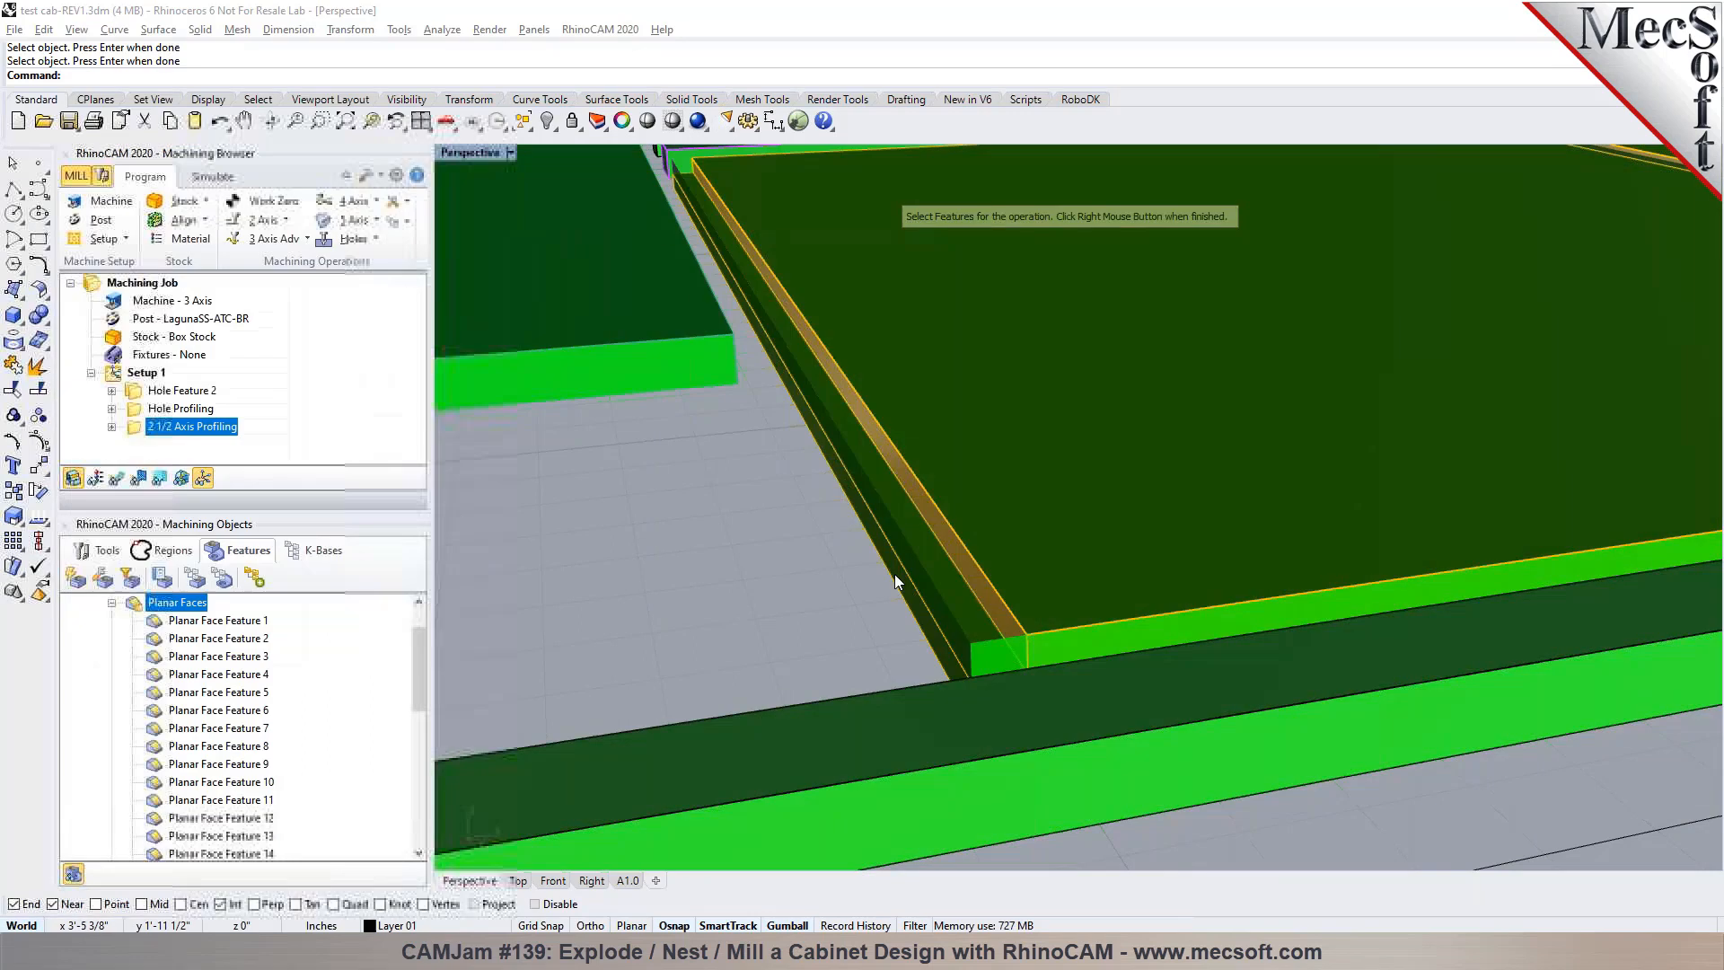
right_click(940, 583)
scroll(789, 614, "down", 4)
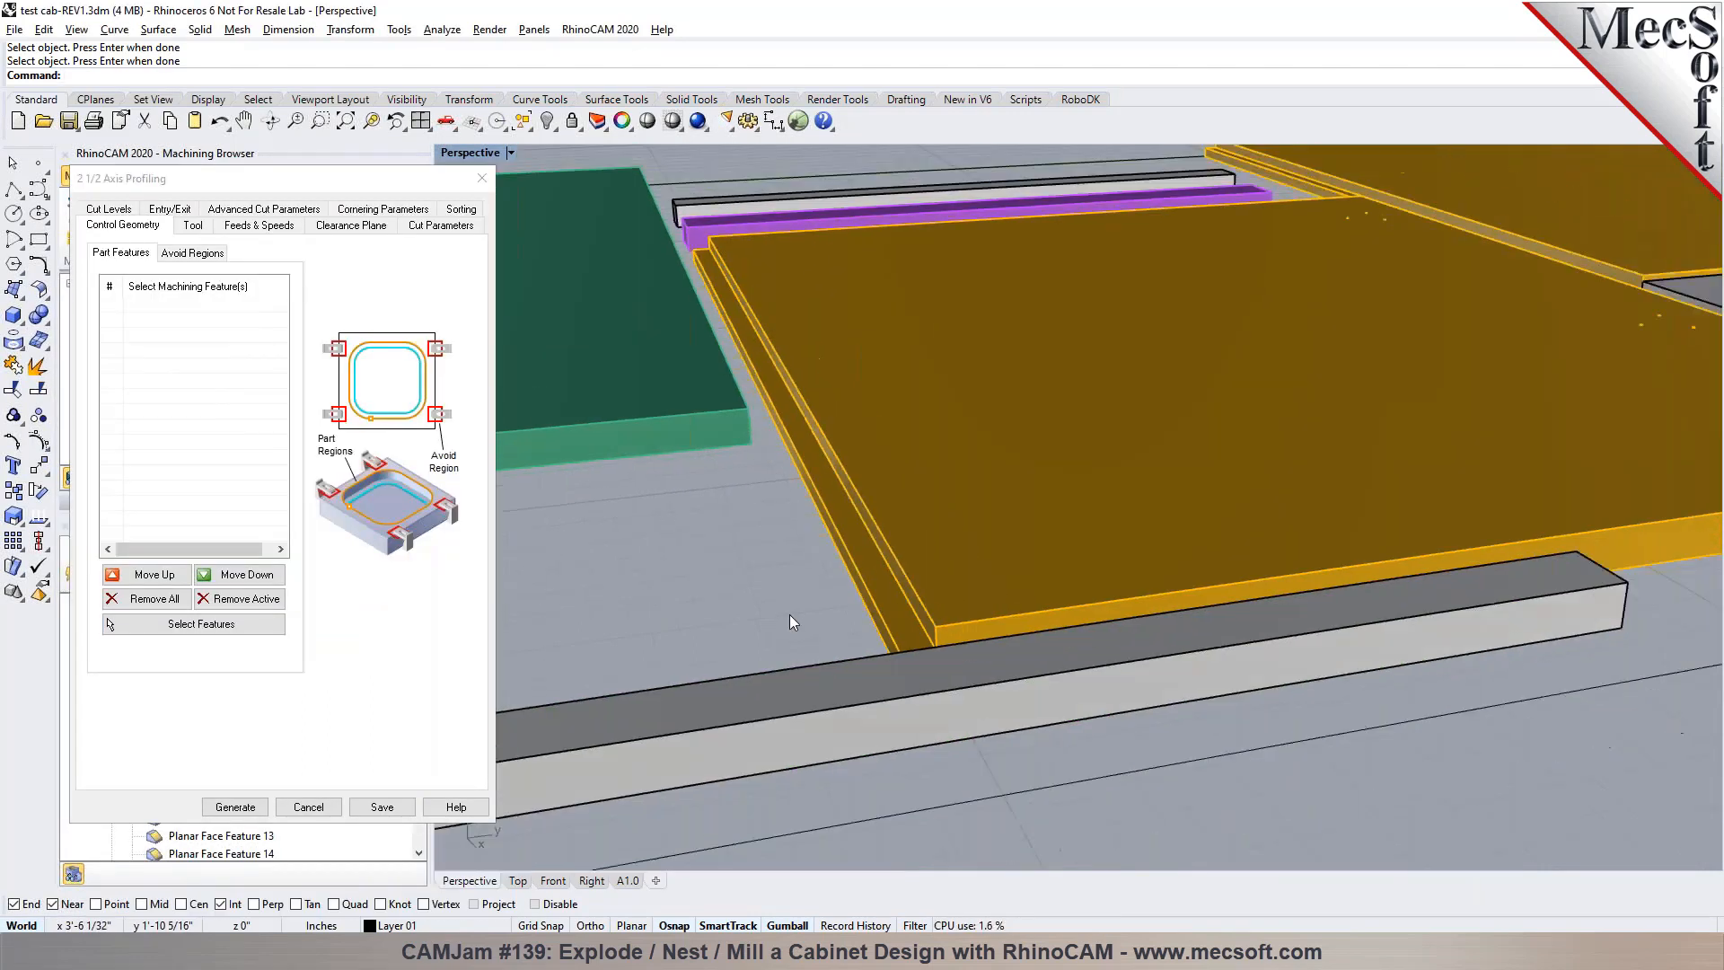
left_click(201, 623)
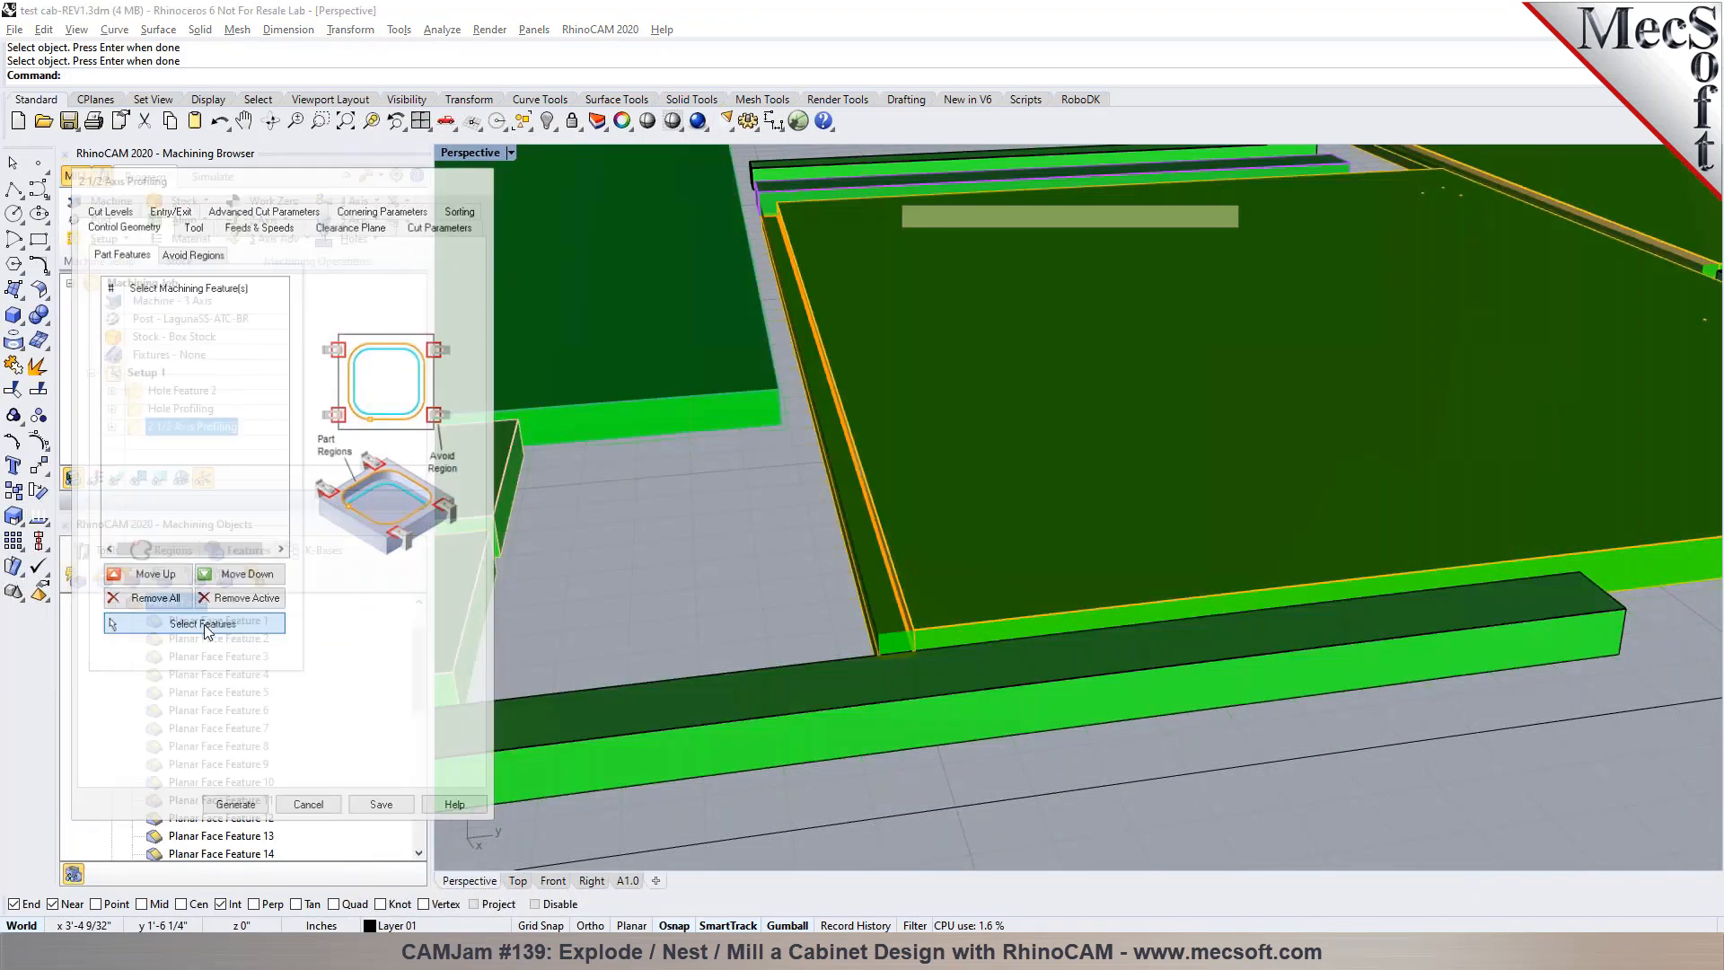
left_click(870, 563)
right_click(752, 579)
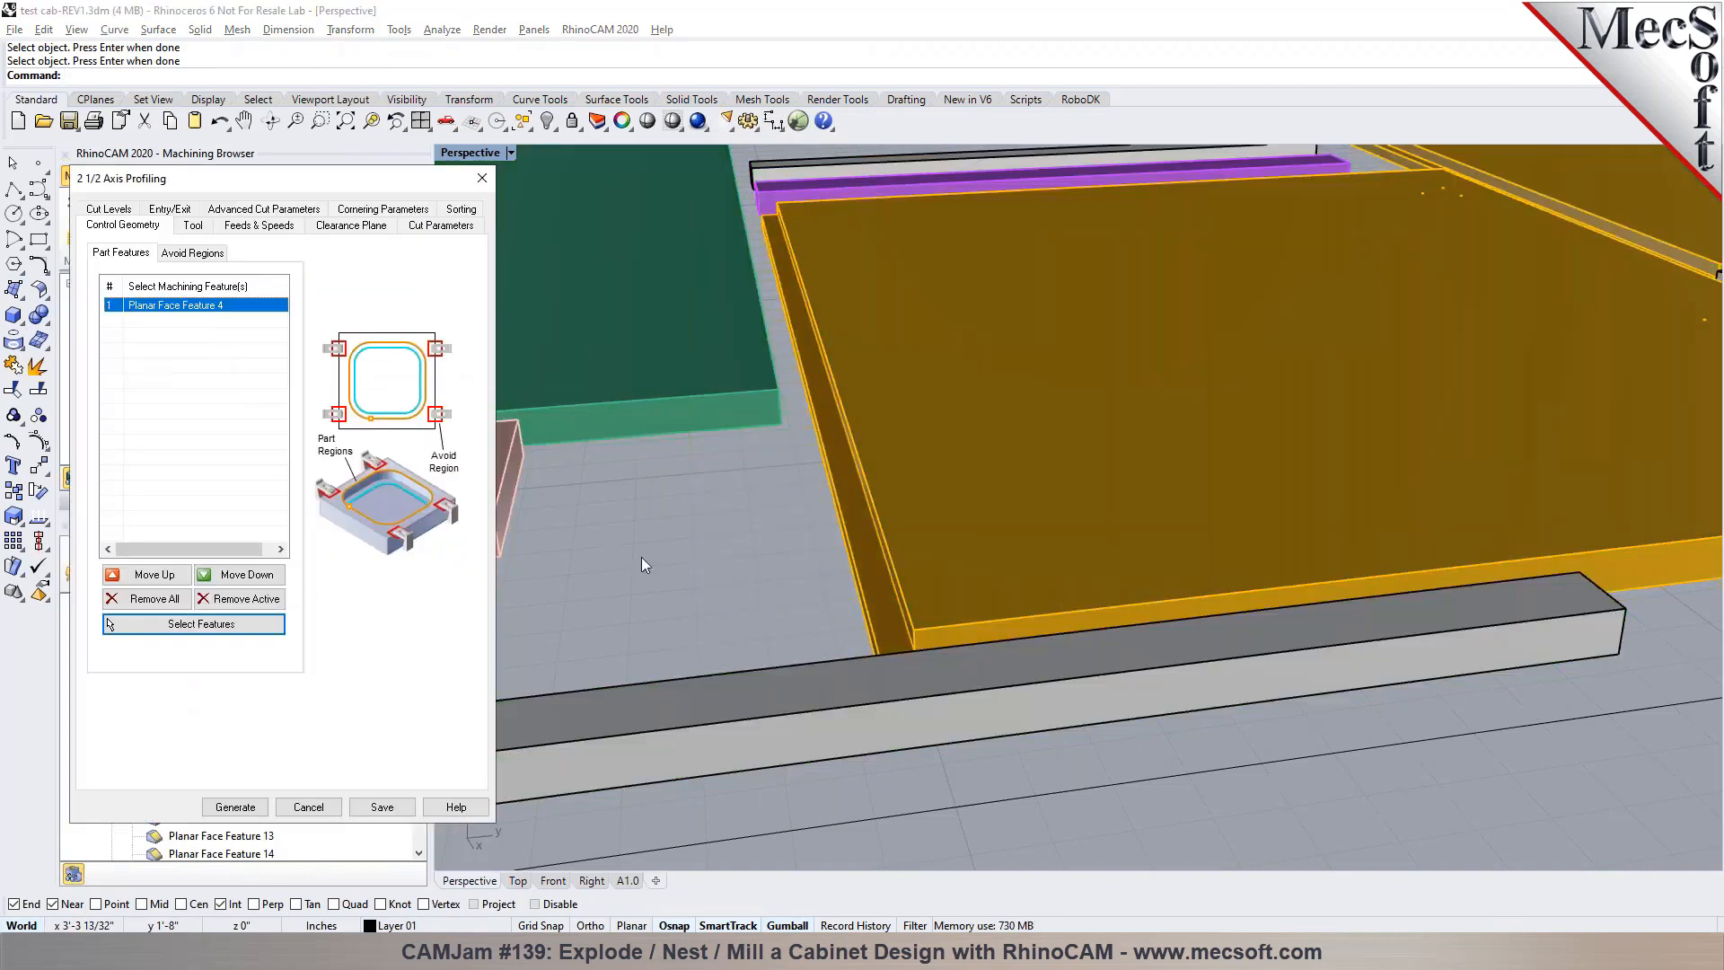
Set the profiling operation's entry and exit motions to None, generate its toolpath and inspect it along the stepped edge
left_click(191, 228)
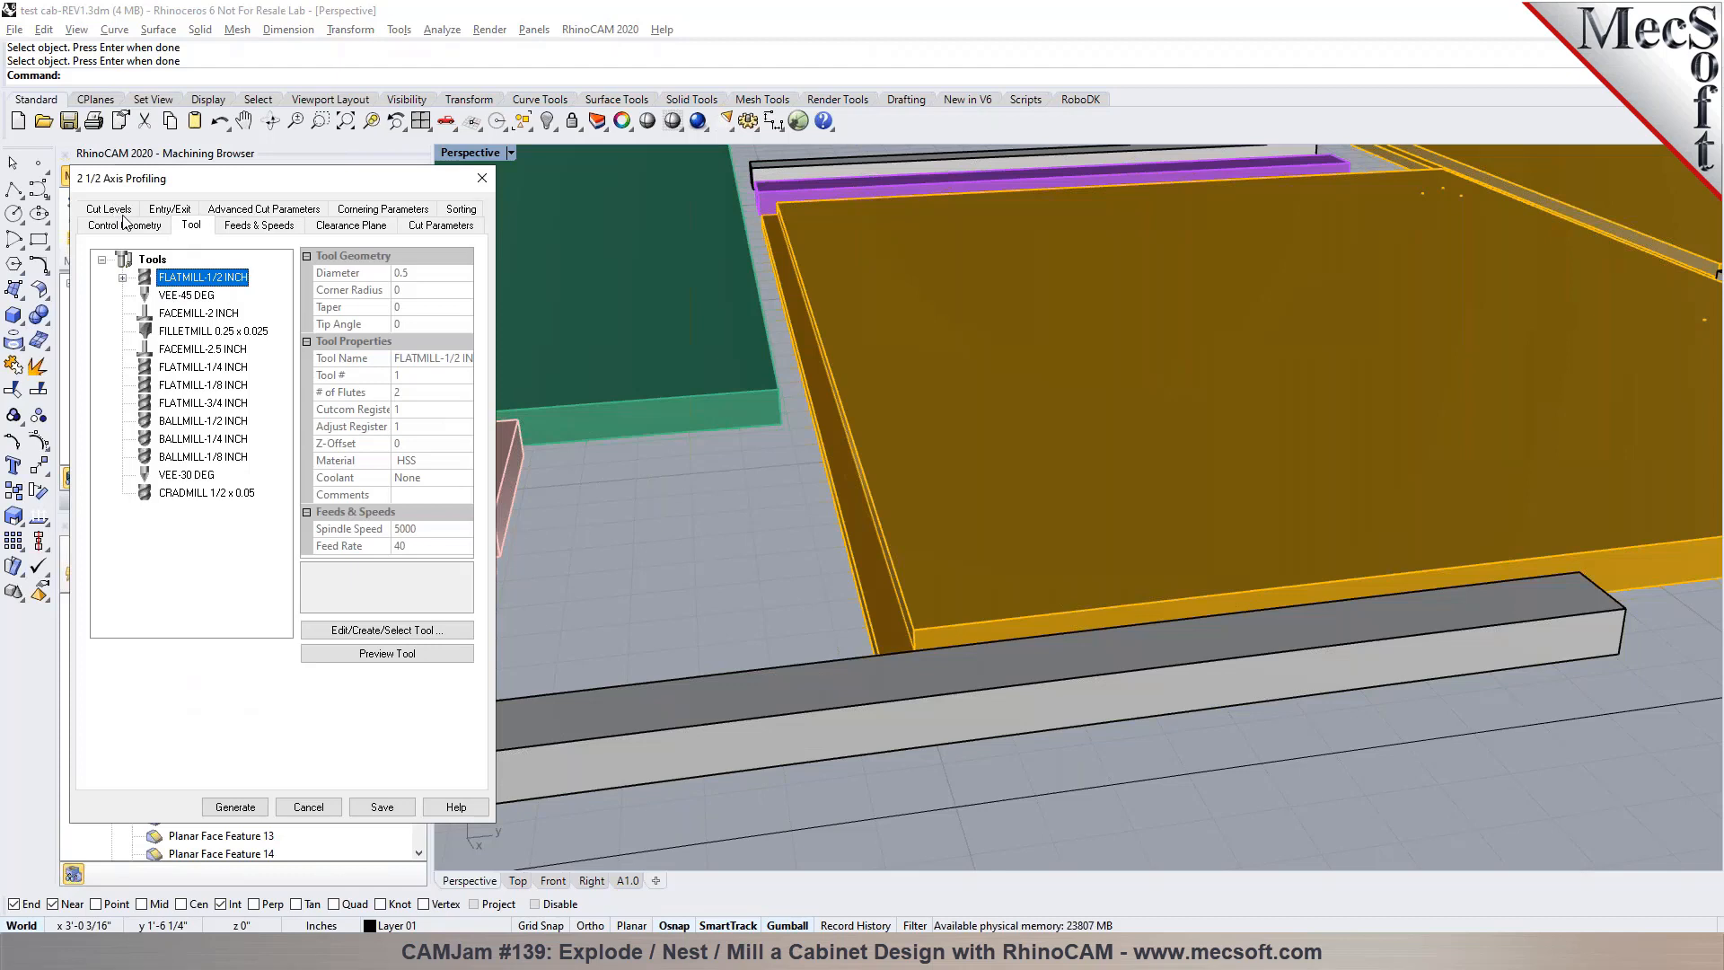
left_click(287, 213)
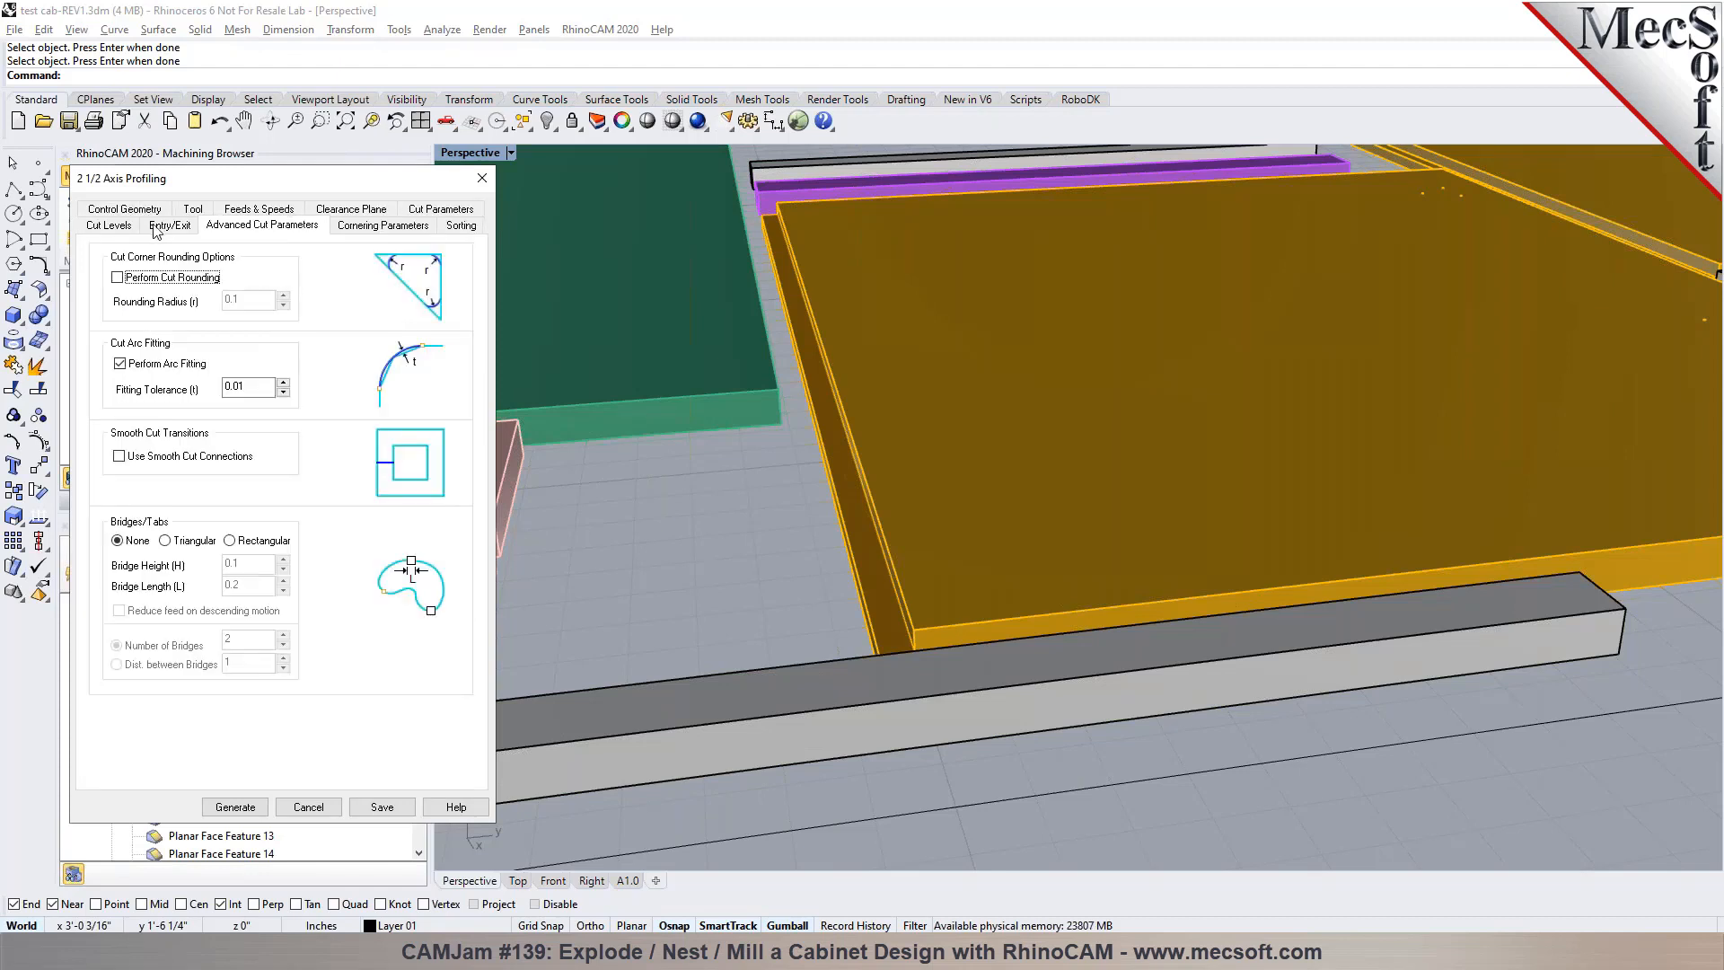
left_click(169, 225)
left_click(264, 260)
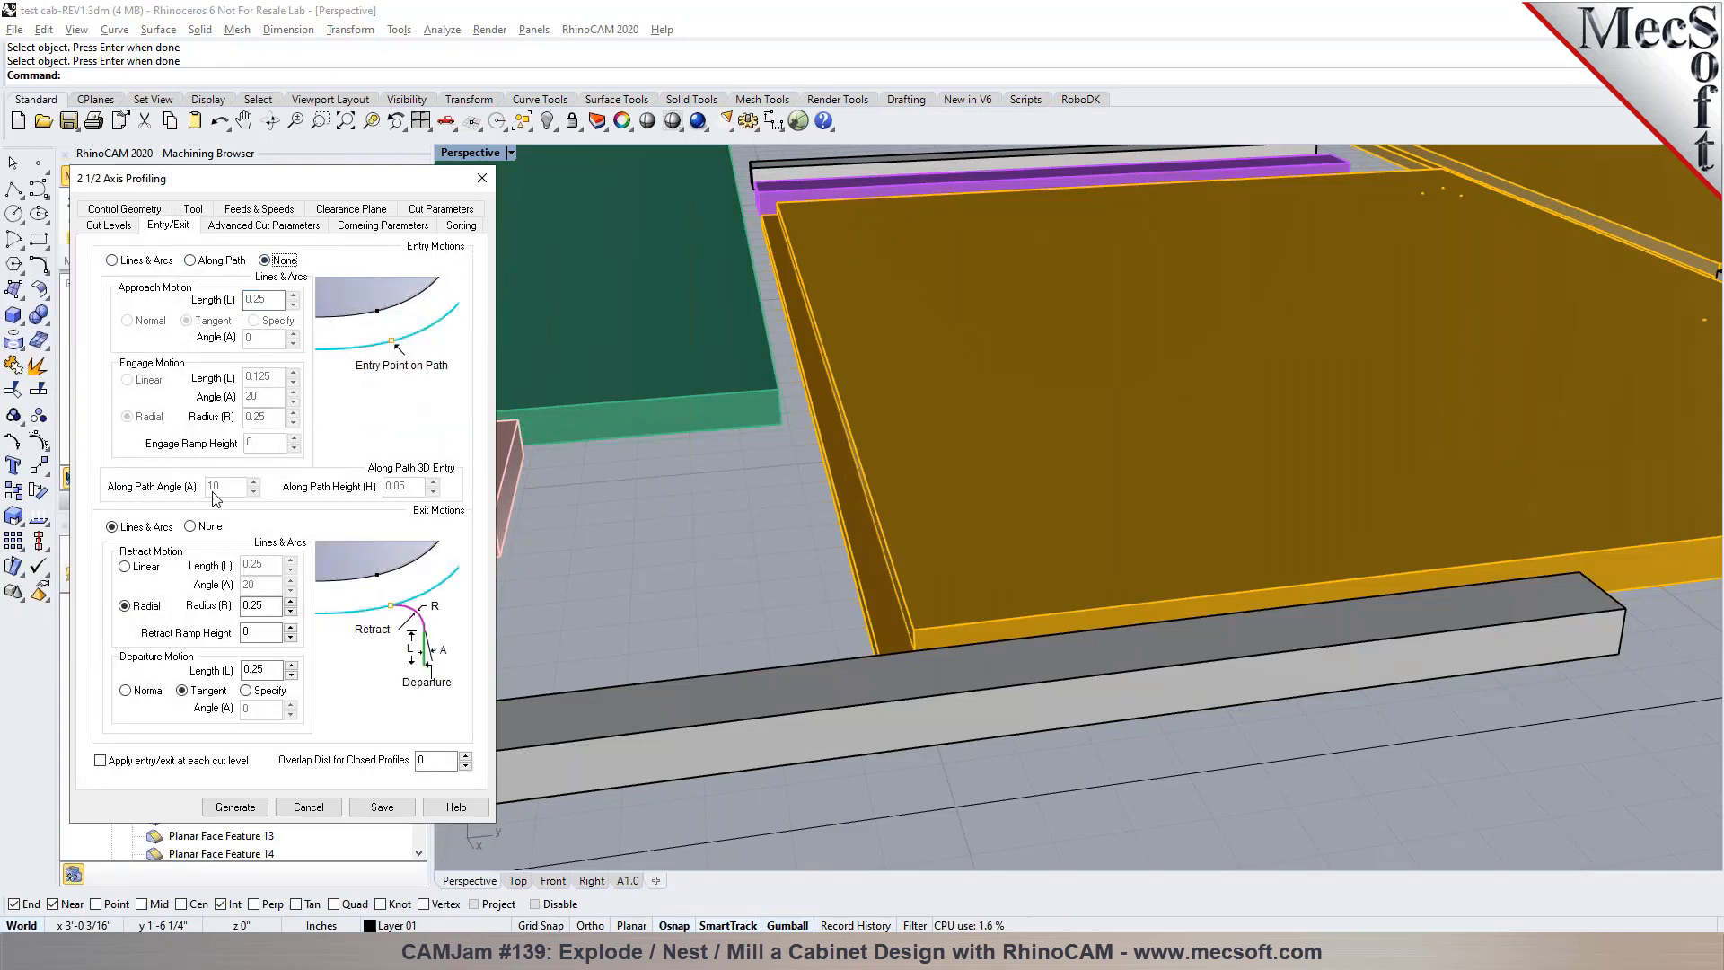
left_click(198, 529)
left_click(236, 807)
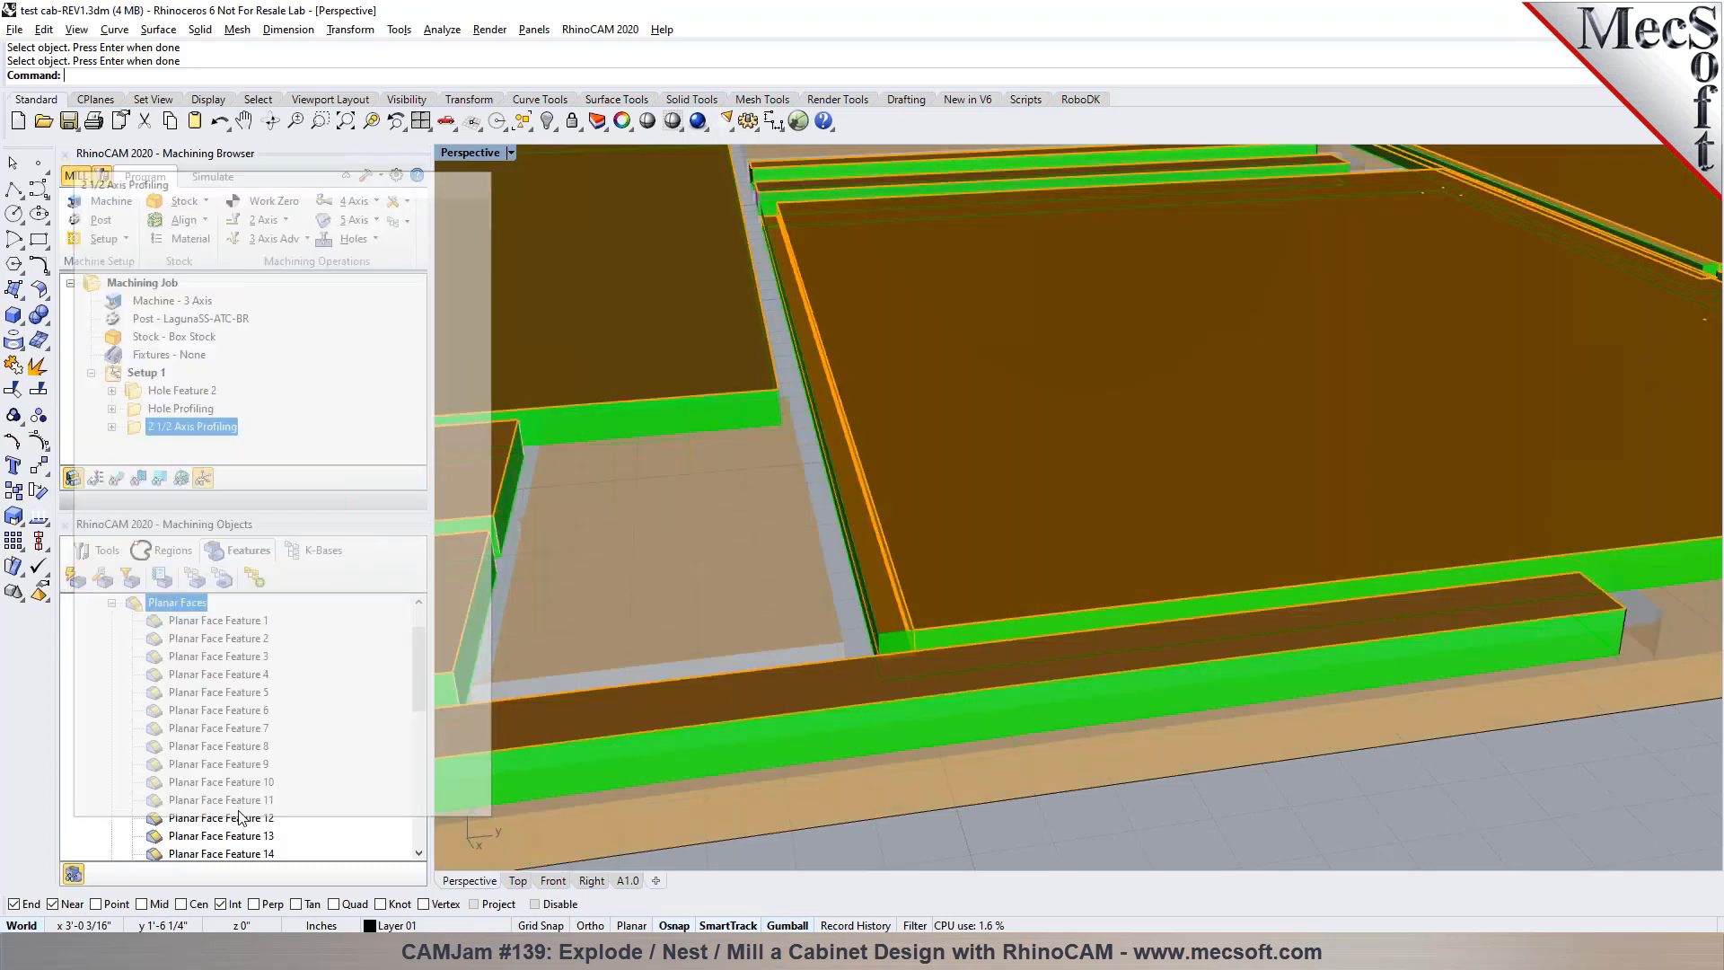
right_click_drag(756, 524, 1090, 684)
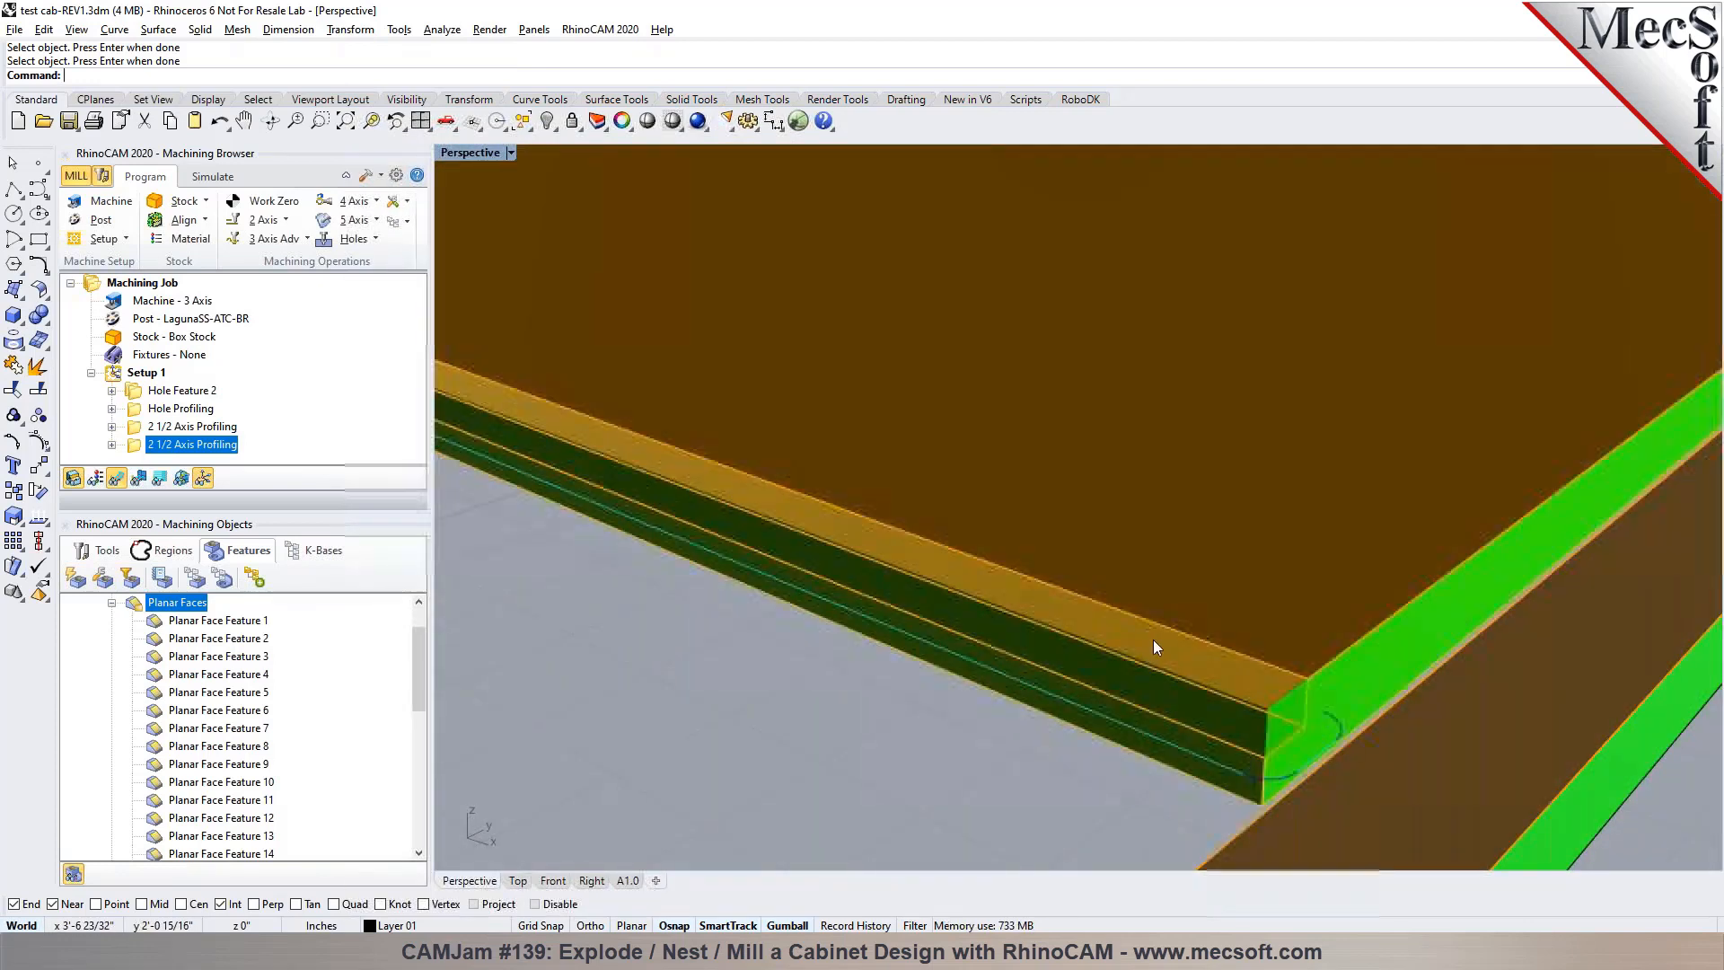
Cut the newly generated stepped-edge 2 1/2 Axis Profiling operation from Setup 1
right_click(200, 457)
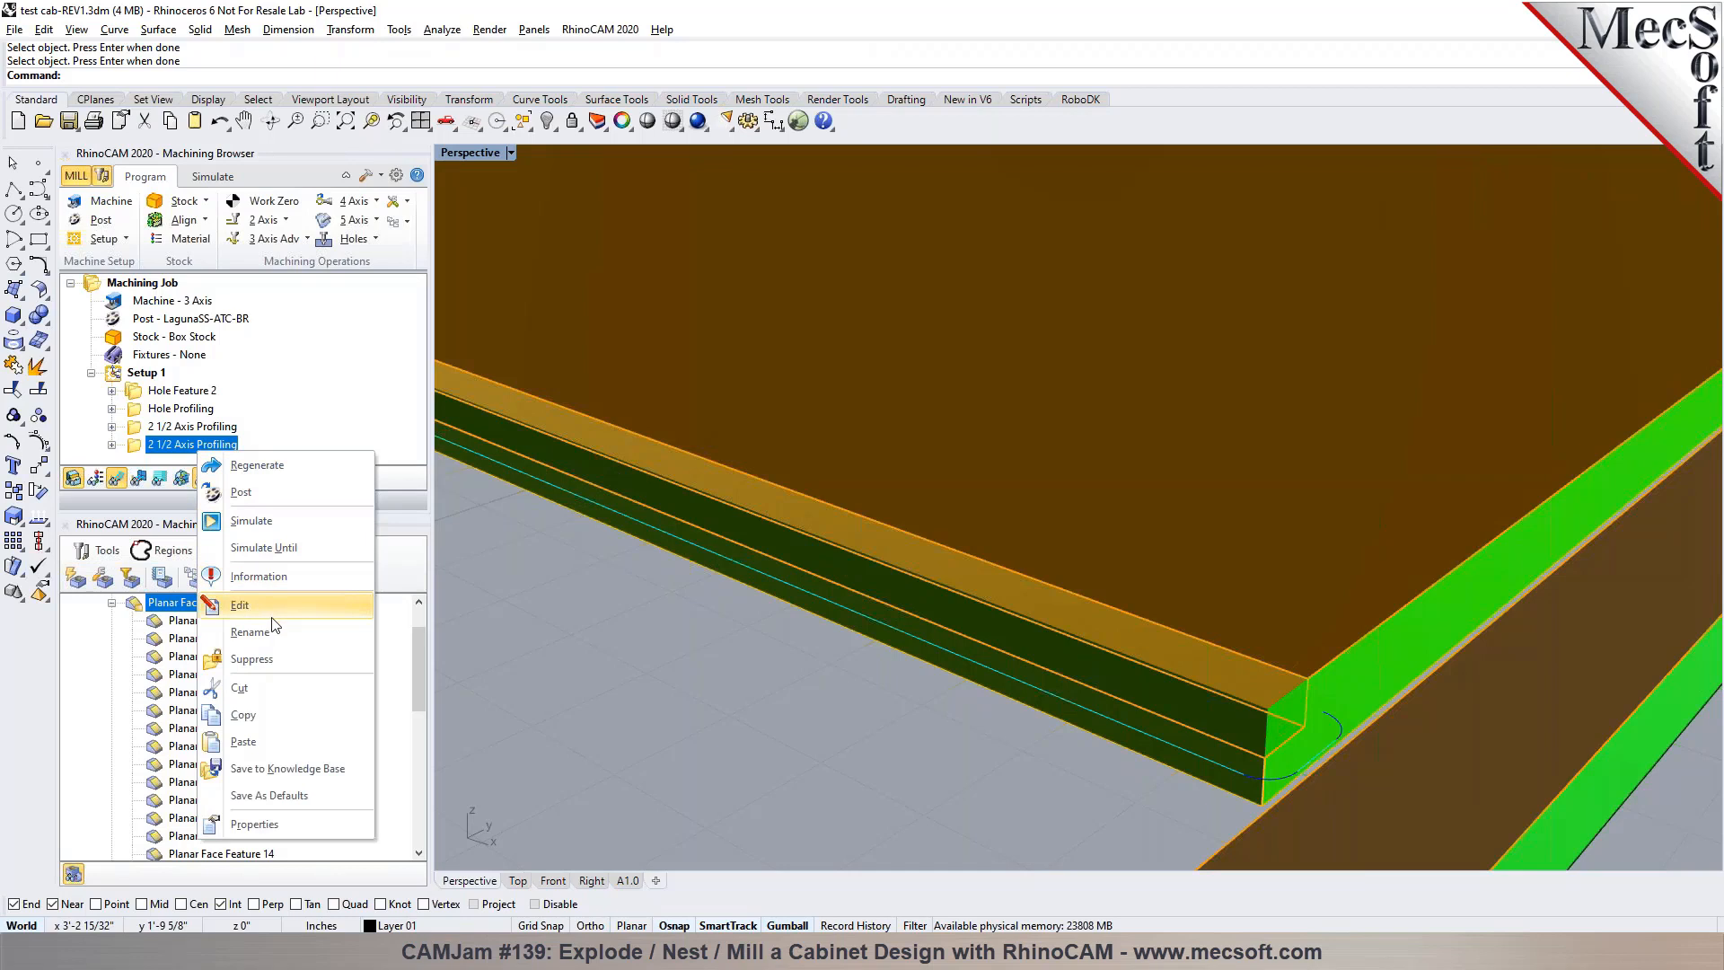
left_click(286, 692)
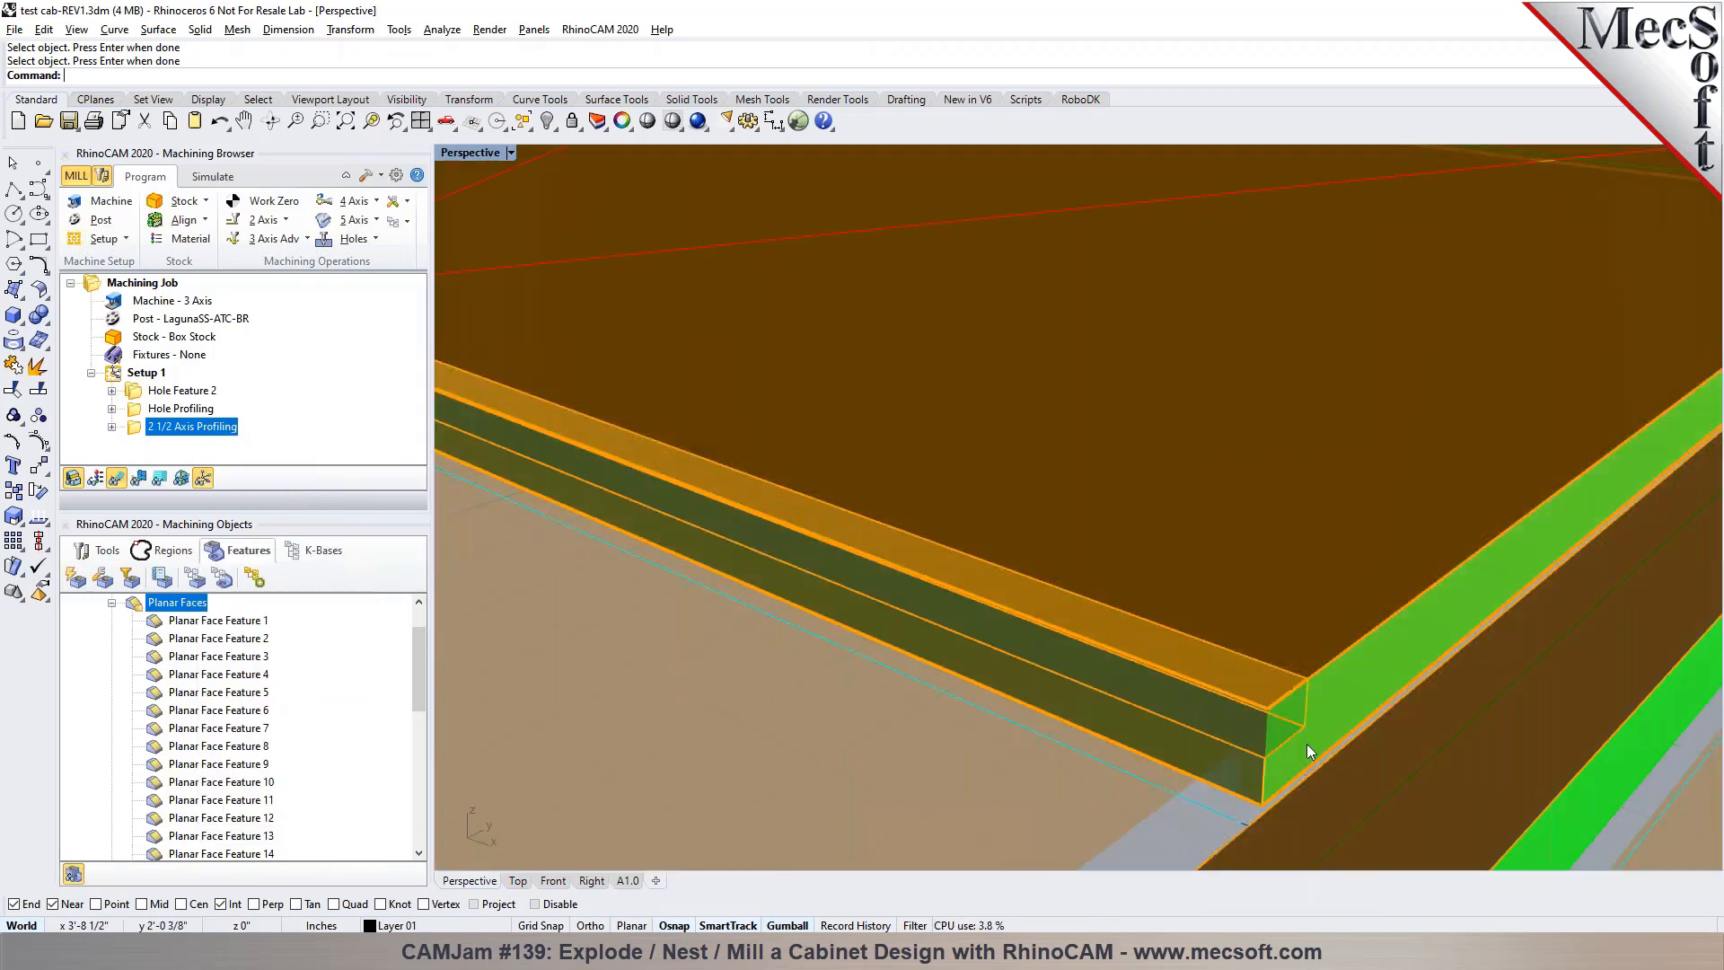
Check the tool list and measure the ledge width of the yellow panel's stepped edge at its corner
left_click(101, 549)
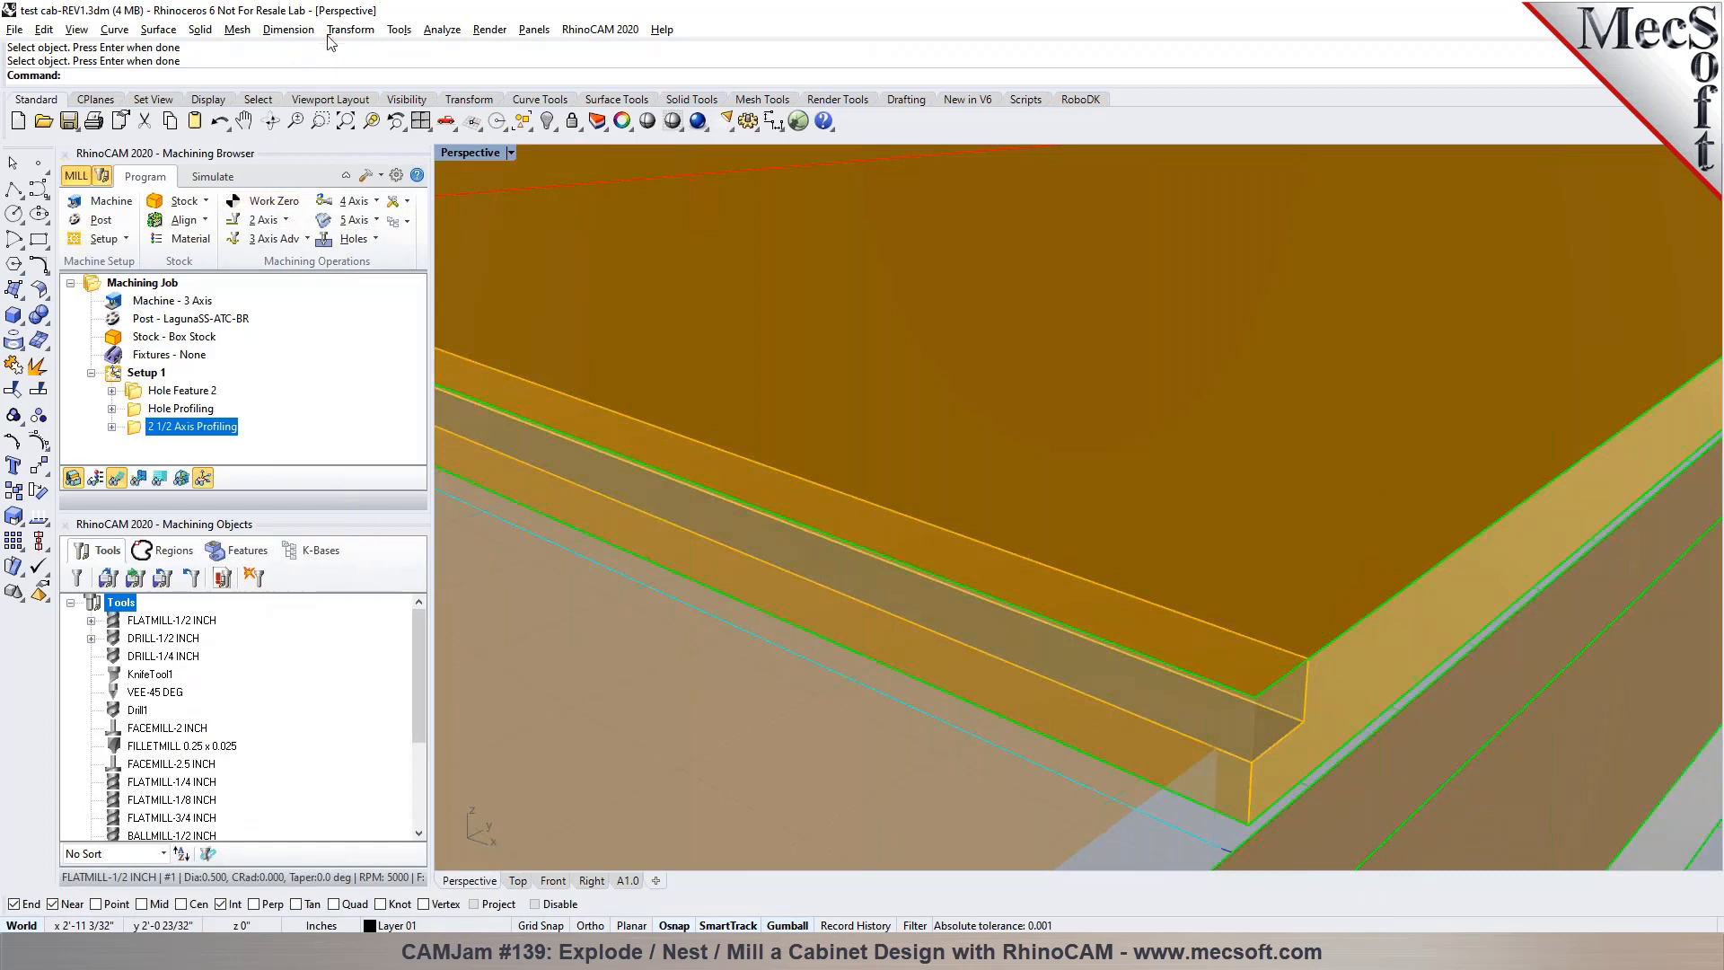
left_click(441, 28)
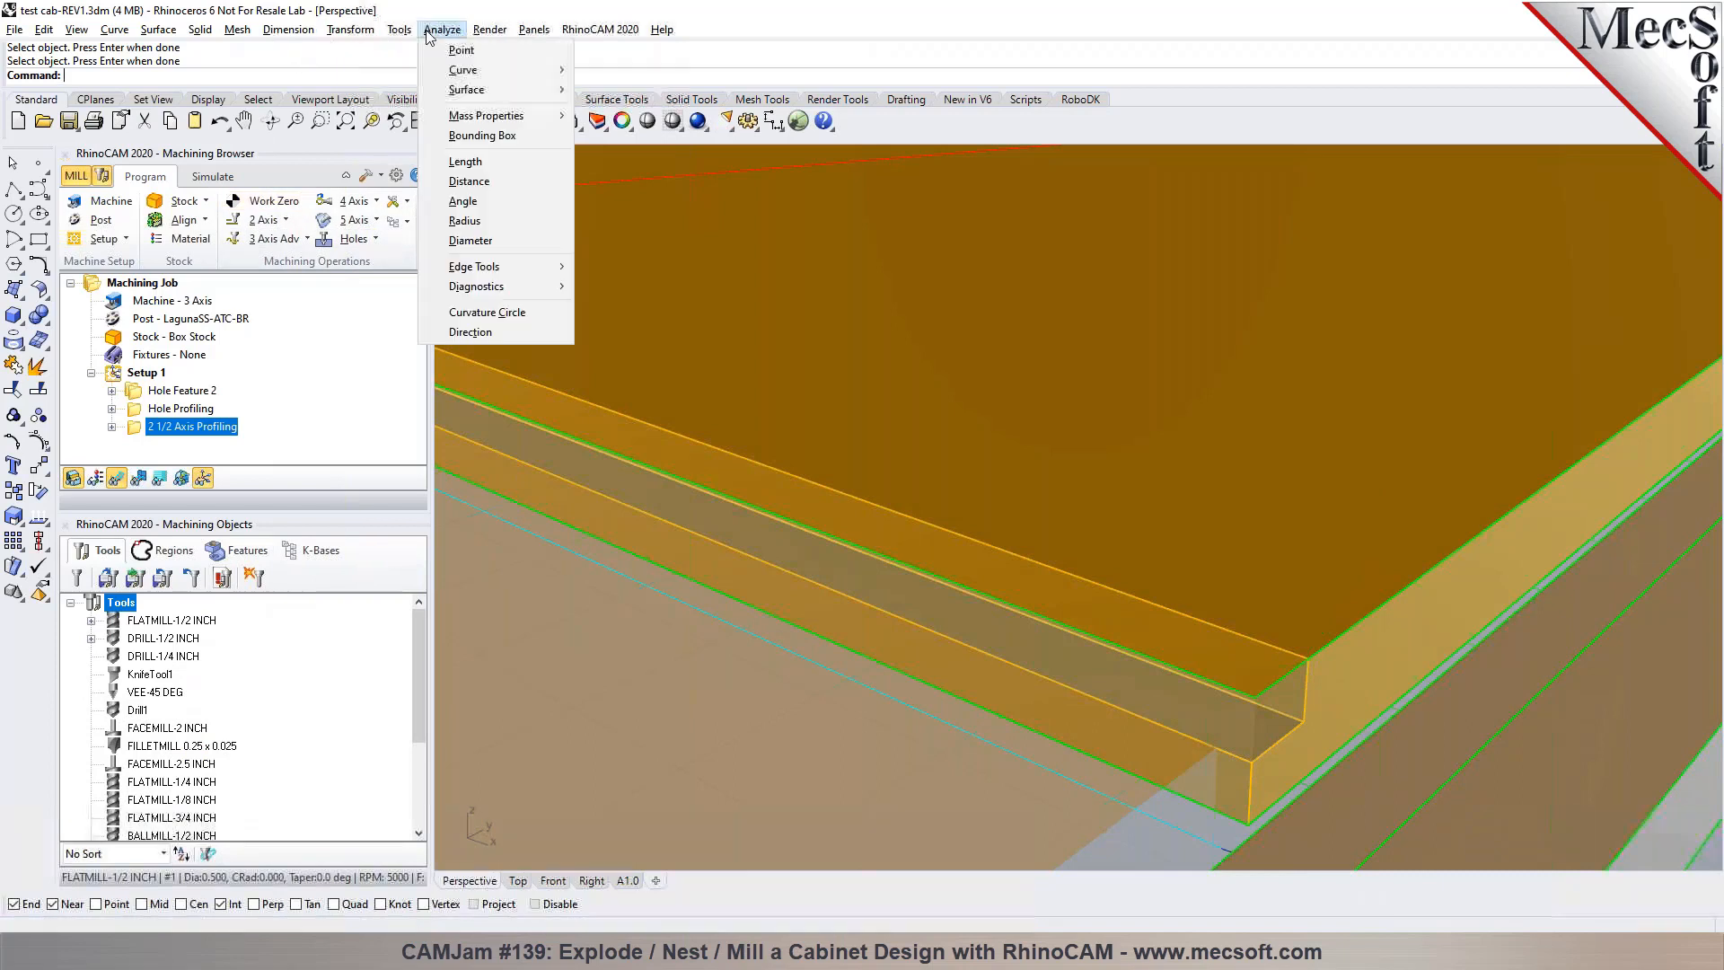
left_click(483, 183)
left_click(1266, 794)
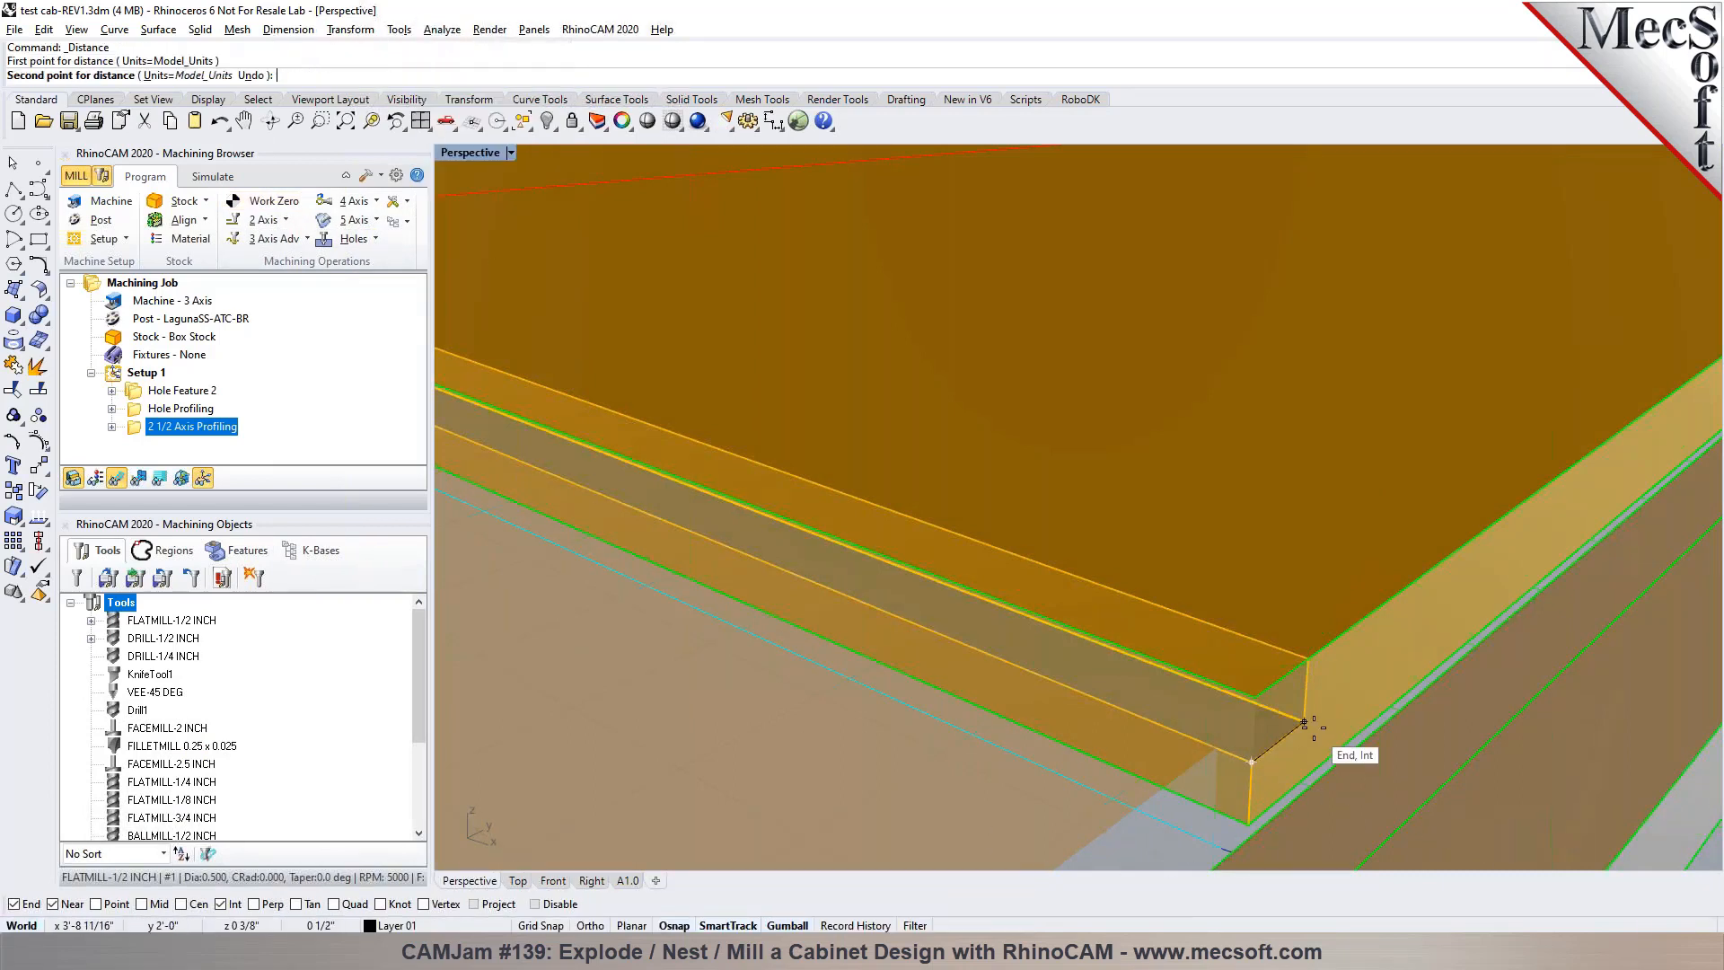
left_click(1306, 723)
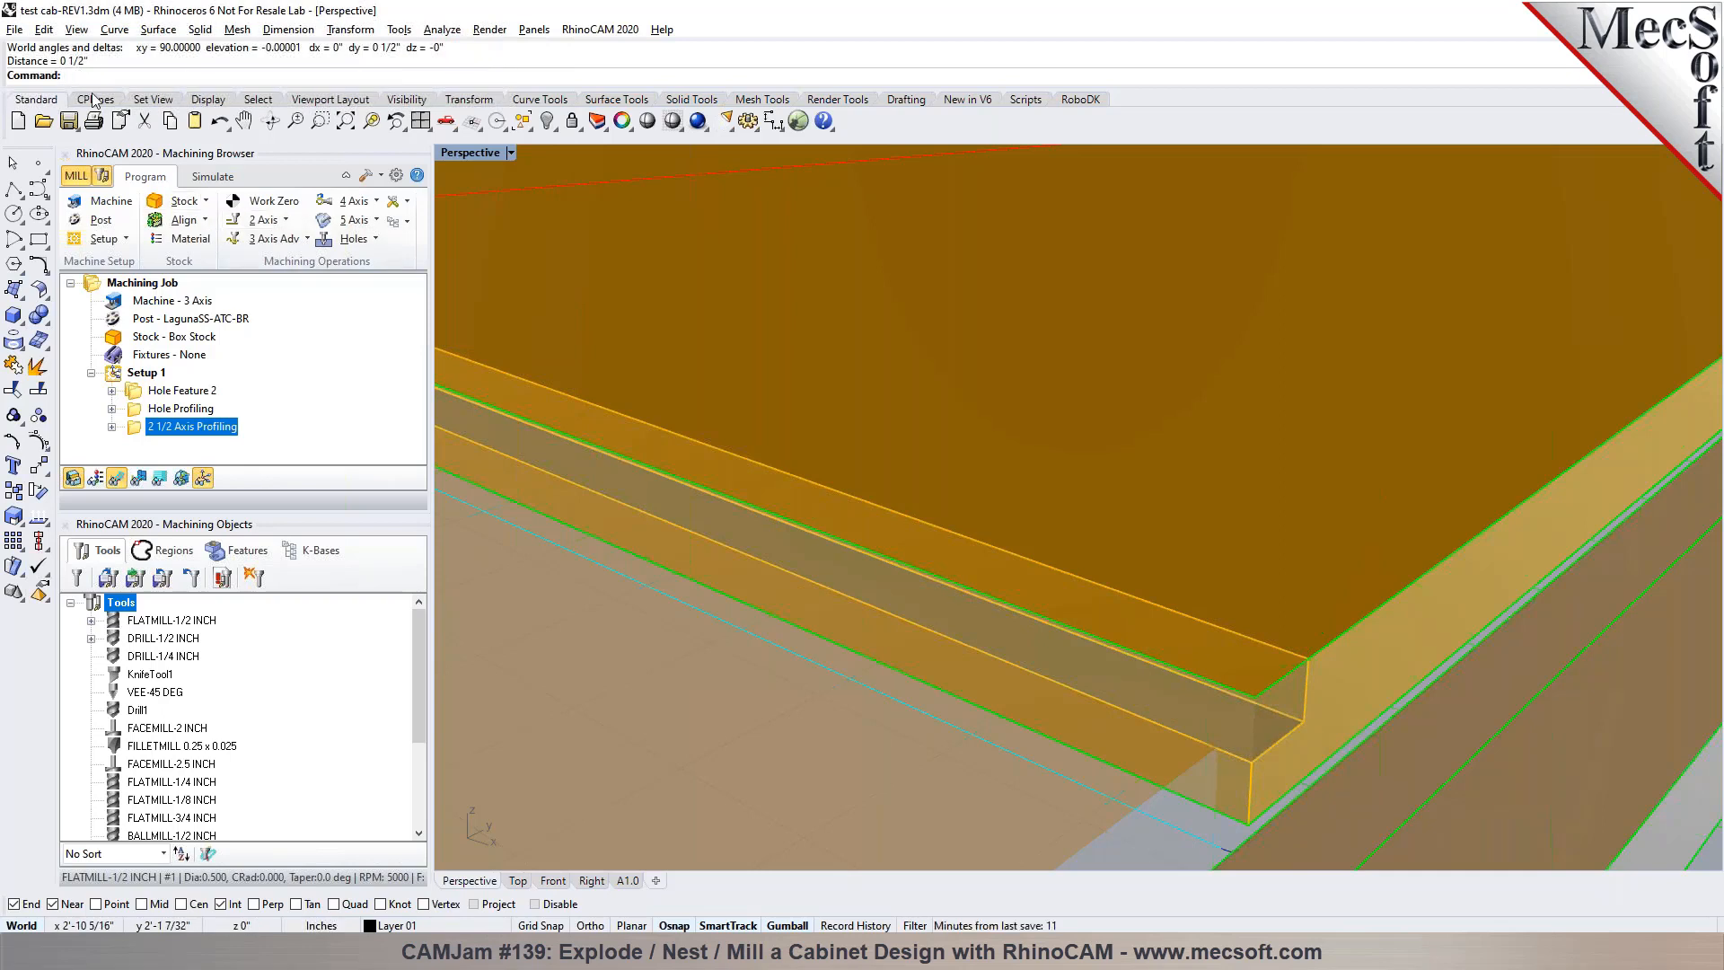
Start a 2 1/2 Axis Profiling operation and select the inner ledge edges of both yellow stepped panels as curve/edge regions
scroll(1172, 621, "down", 4)
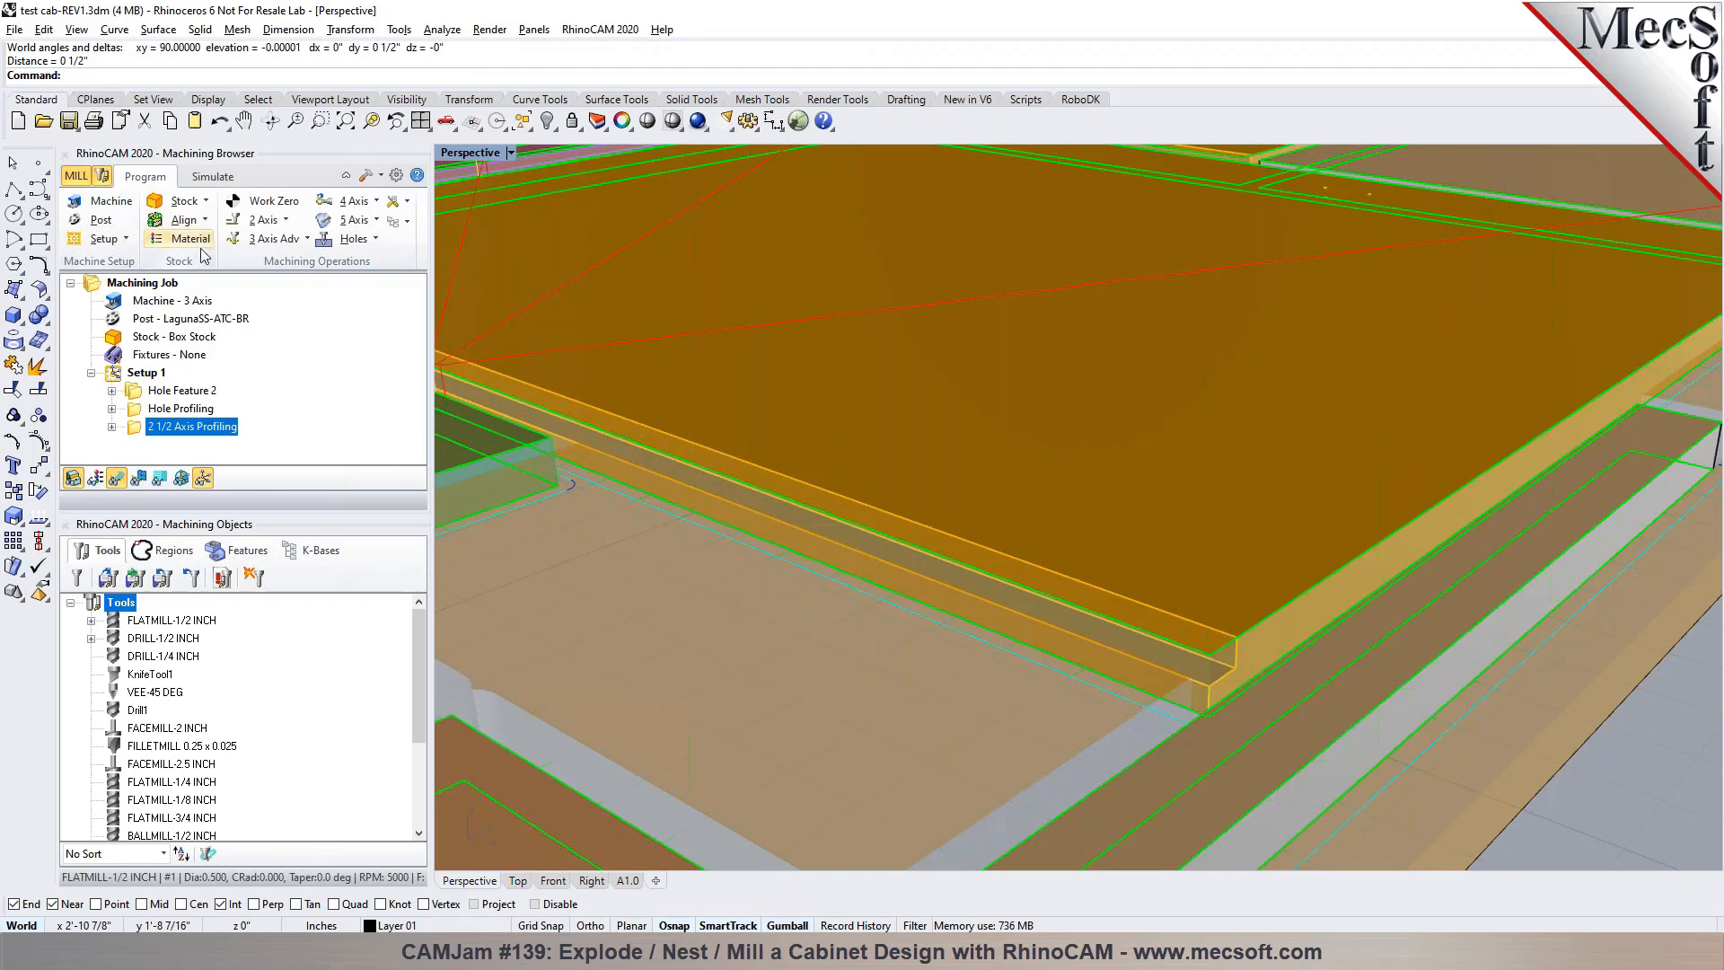
left_click(265, 220)
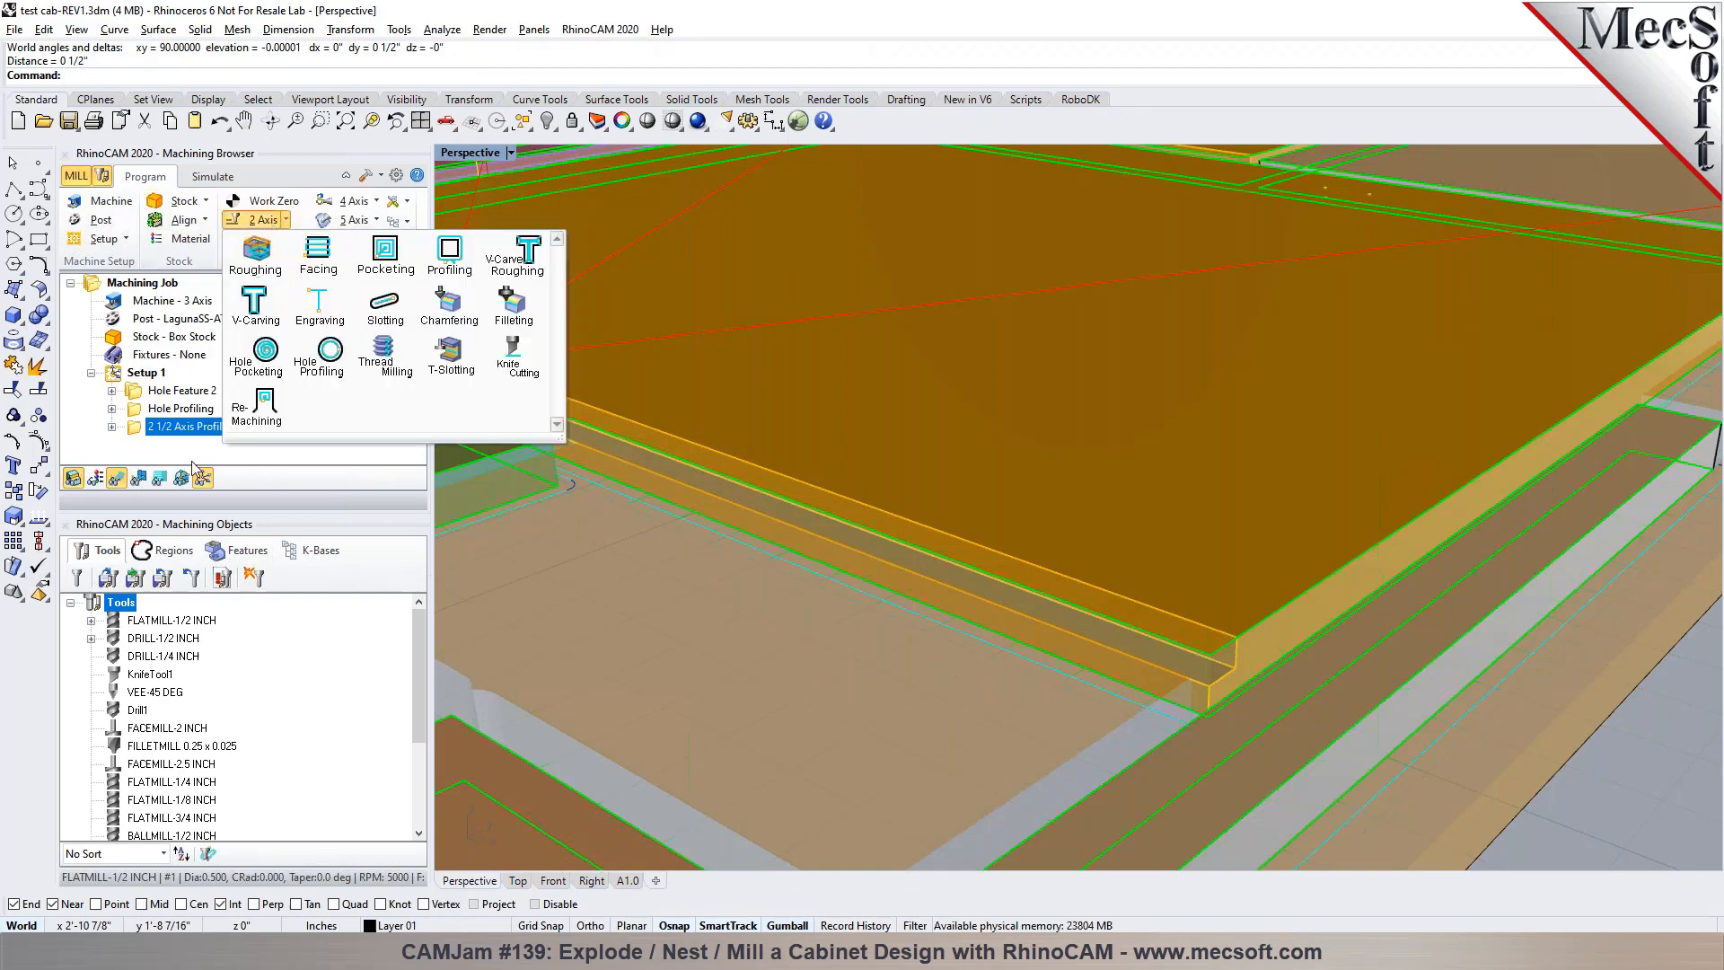
left_click(450, 254)
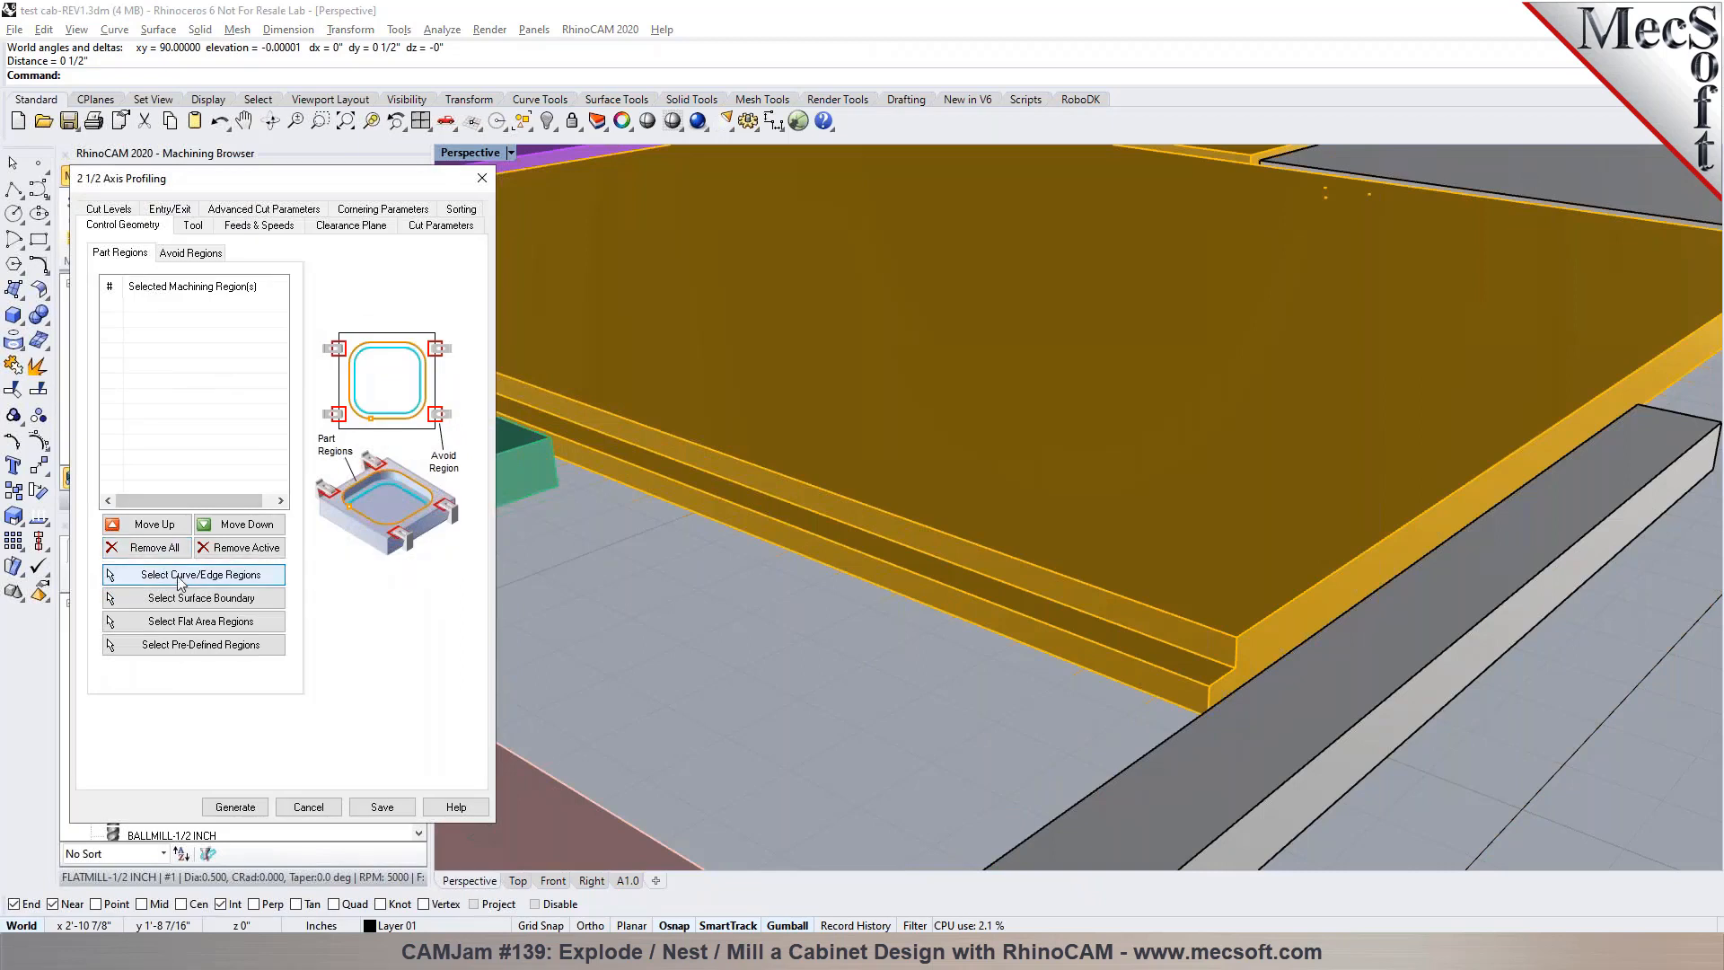
left_click(175, 575)
scroll(1414, 720, "down", 2)
scroll(1414, 720, "down", 2)
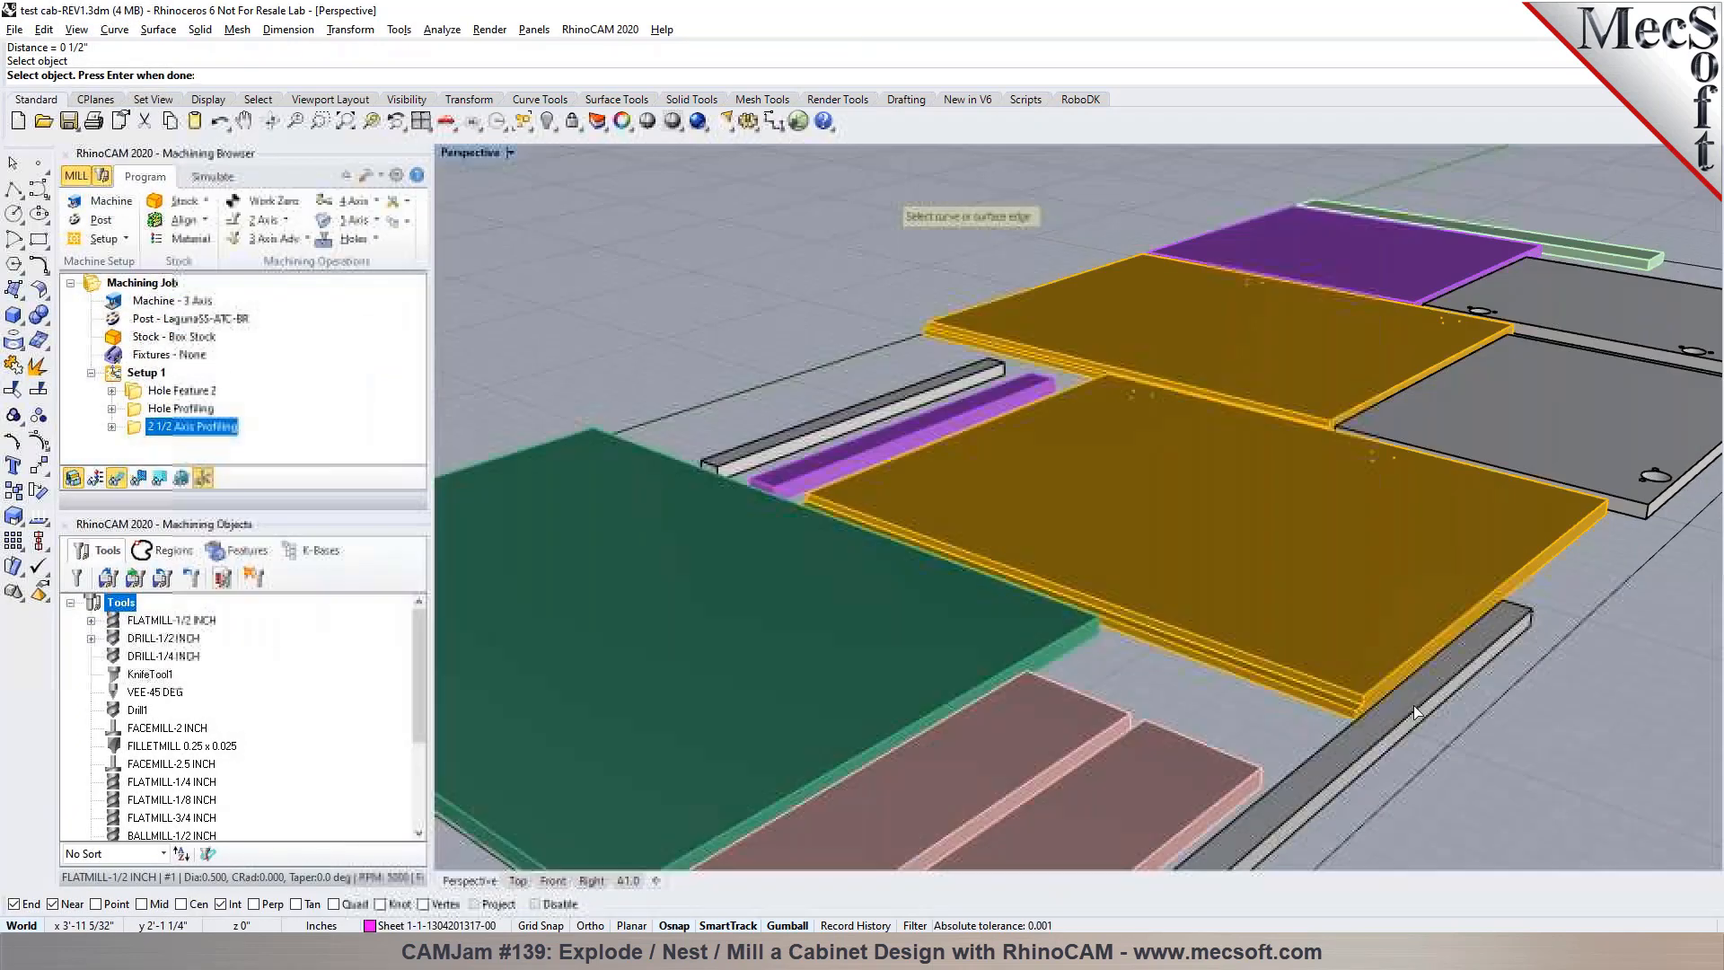
scroll(1251, 371, "up", 5)
left_click(1439, 566)
key("Return")
scroll(887, 404, "down", 9)
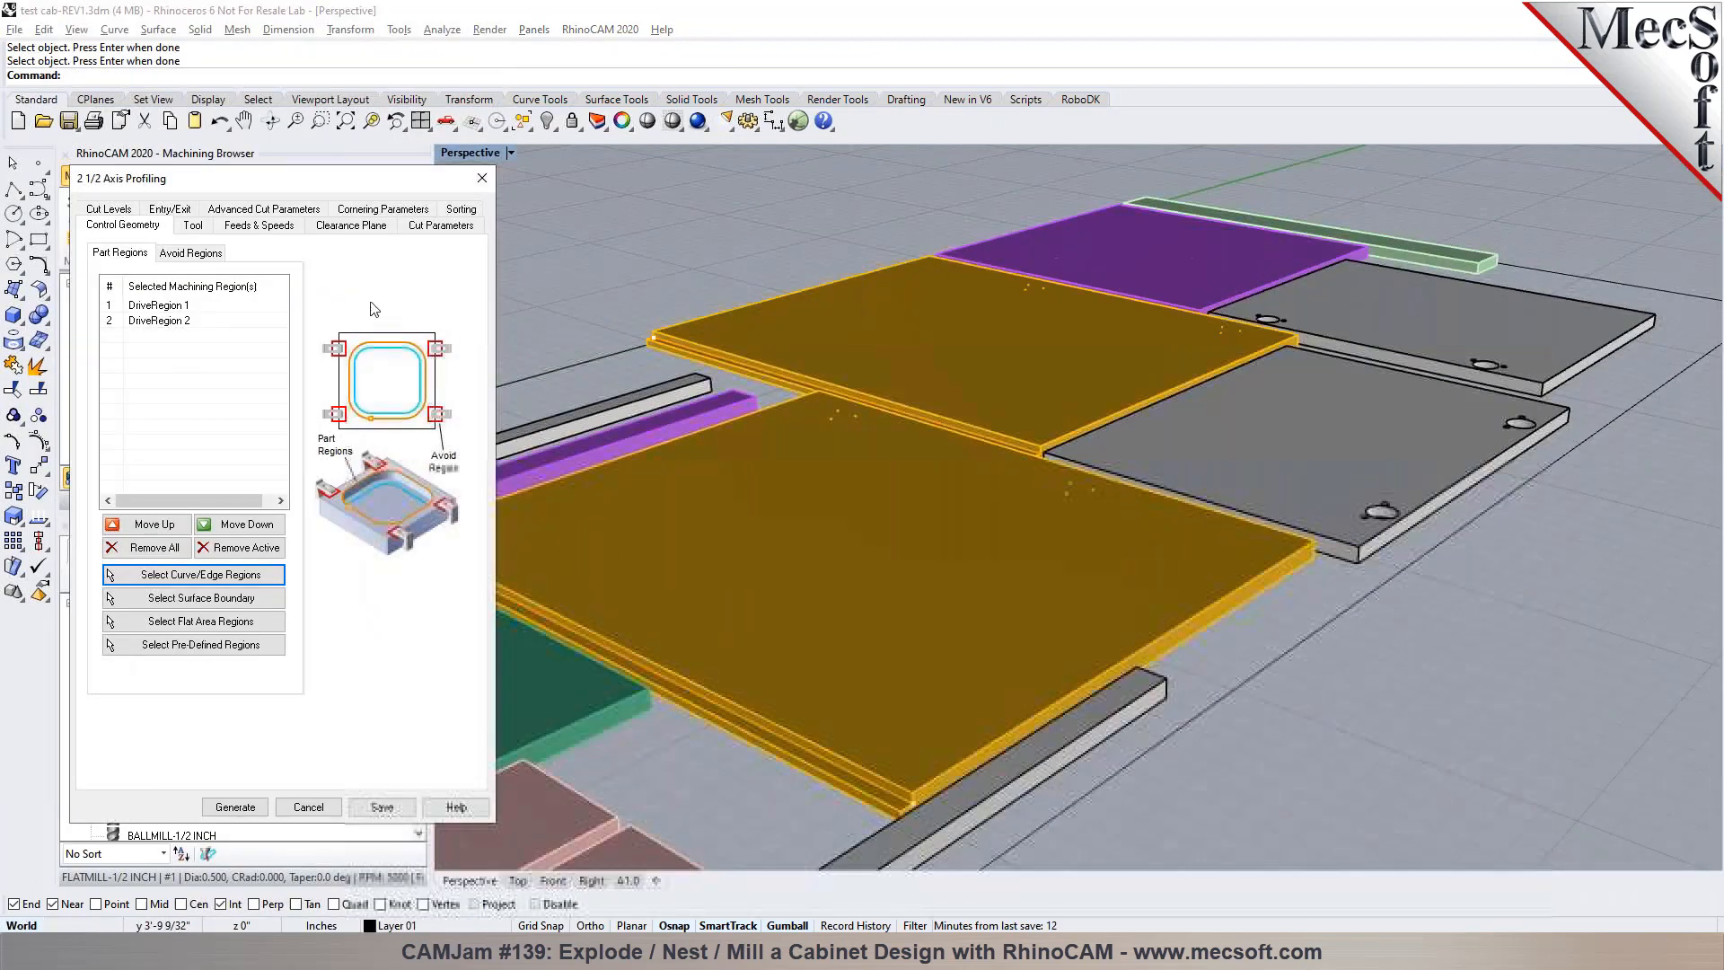
Set the profiling cut direction to Climb (Down Cut) and the cutting side to be determined using the 3D model
left_click(192, 227)
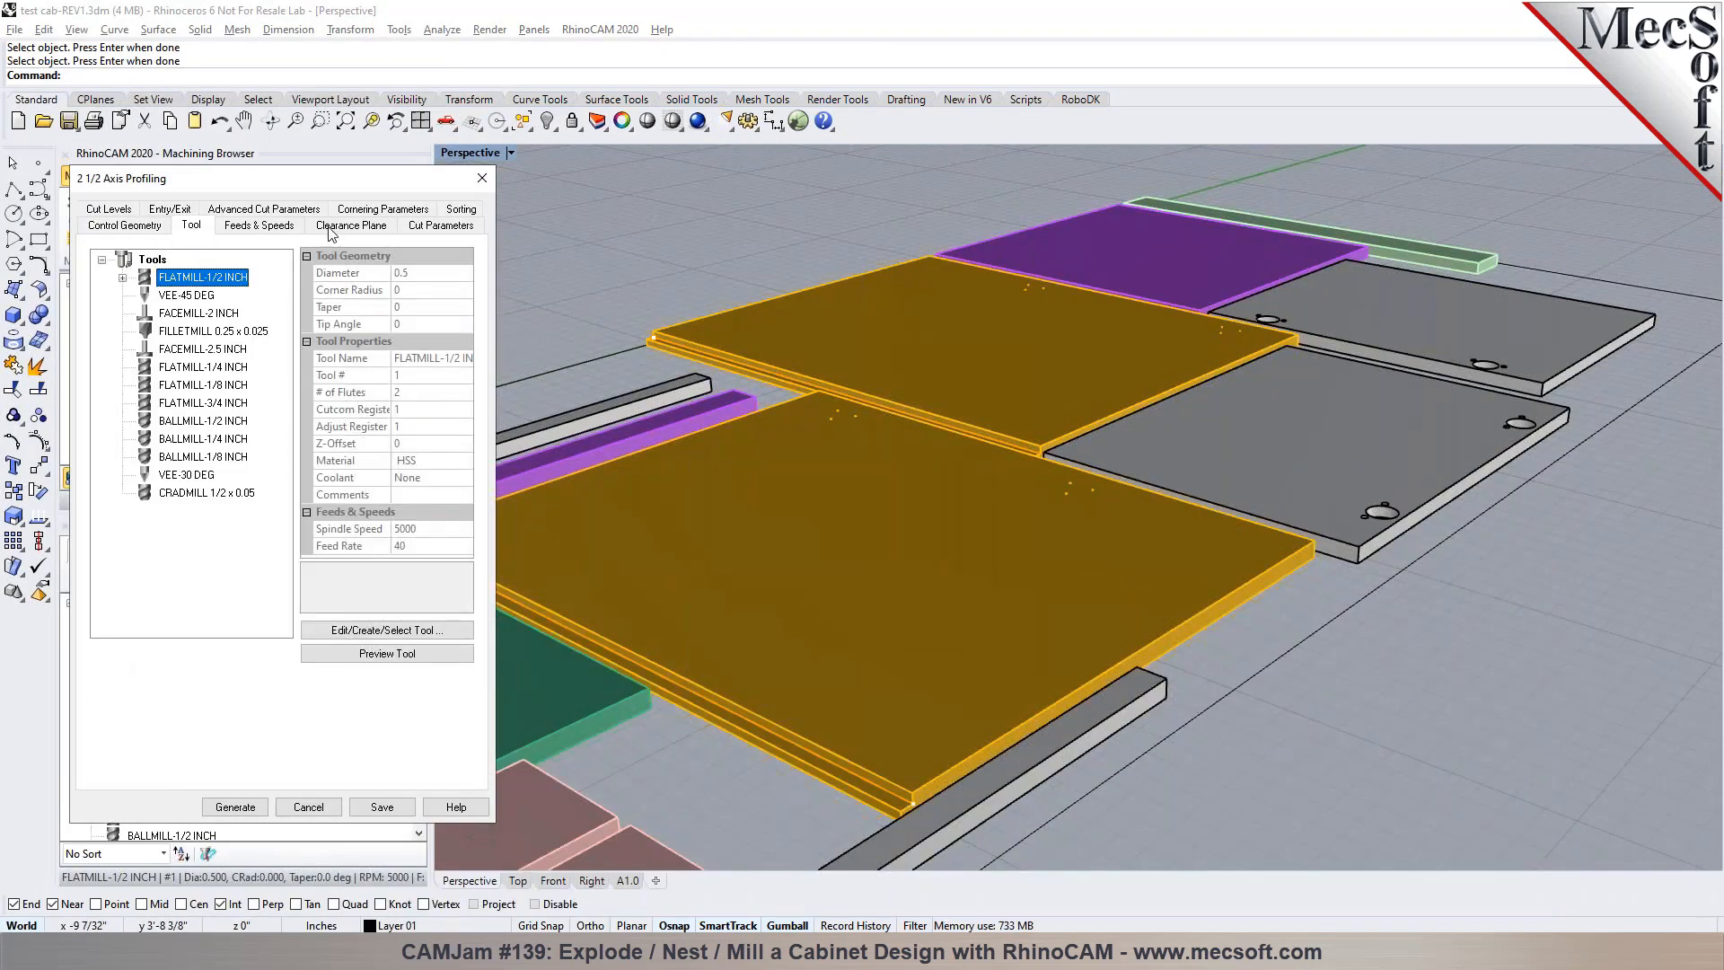
left_click(444, 230)
left_click(116, 375)
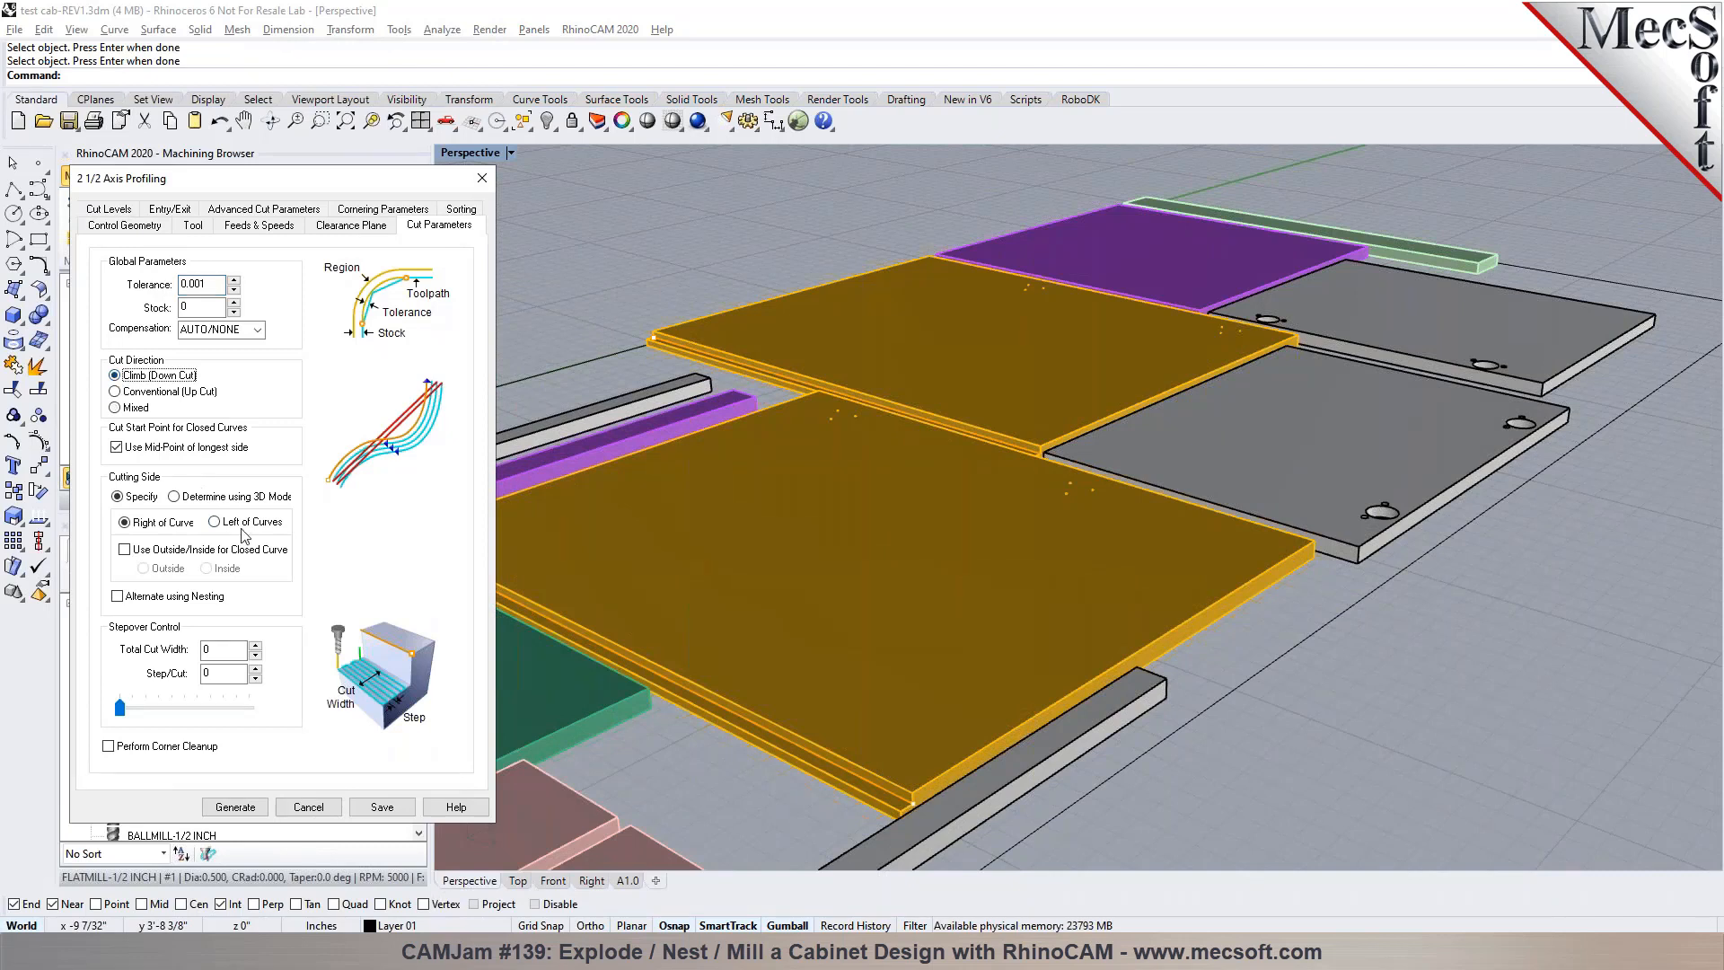
left_click(239, 497)
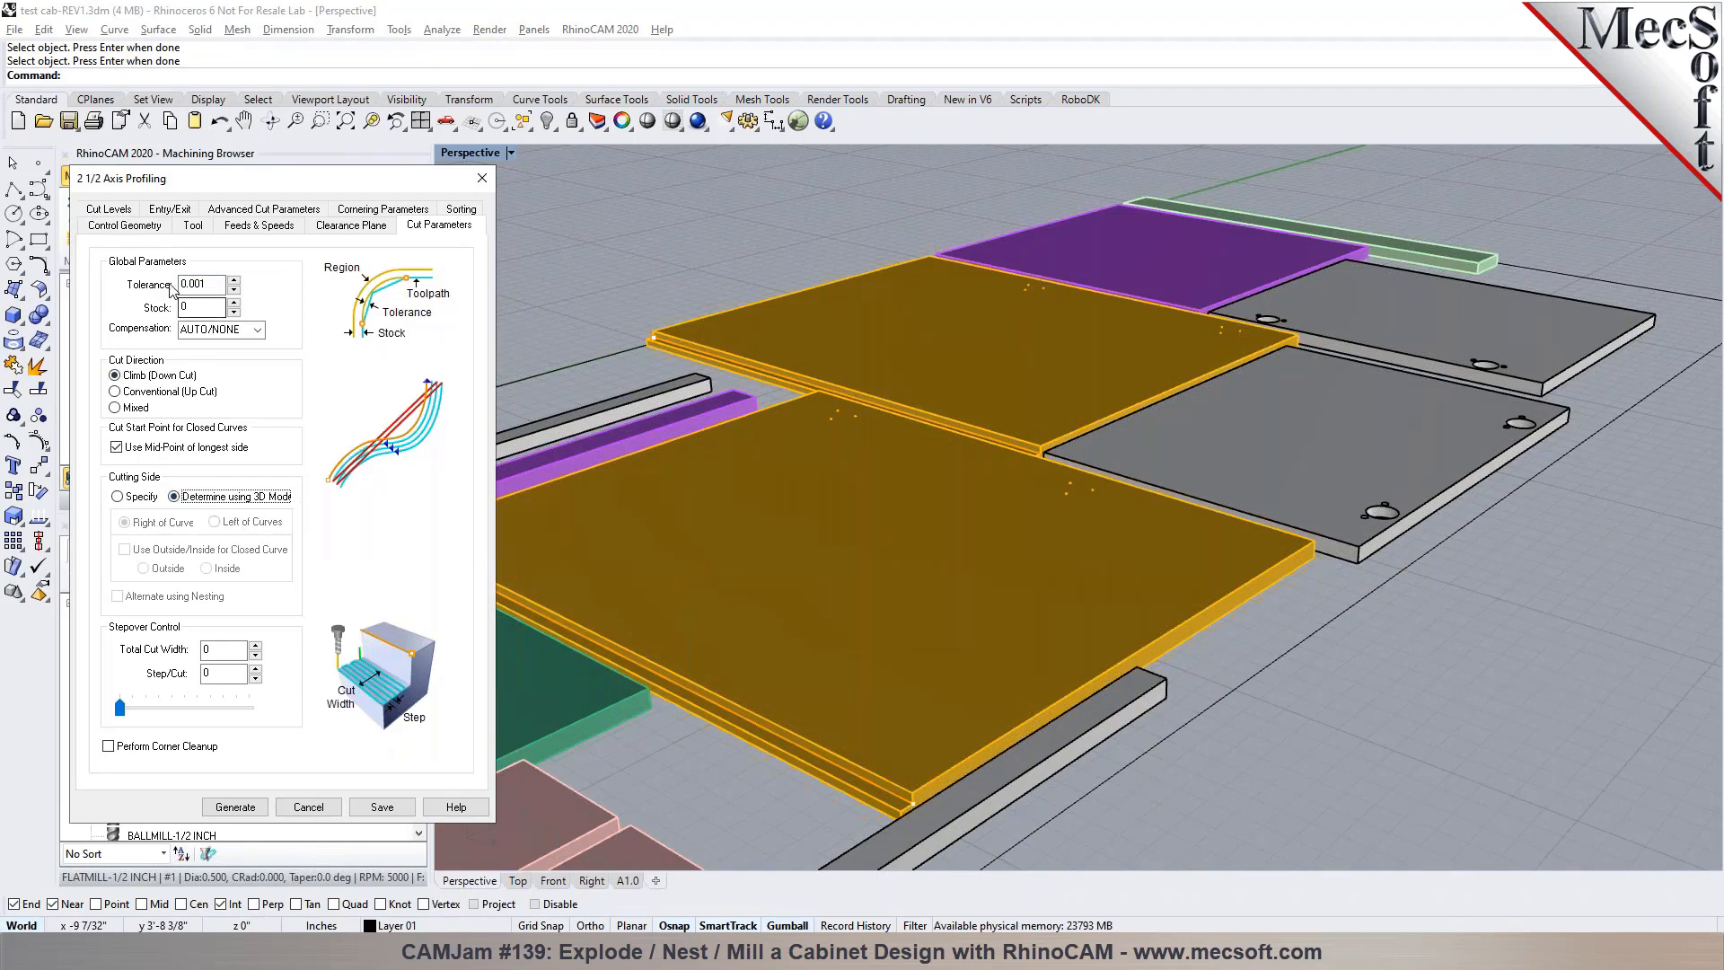
Set the cut geometry at bottom, pick the step height as the 0.375 total cut depth, and use a 0.1875 rough depth per cut
left_click(124, 210)
left_click(179, 281)
scroll(744, 741, "up", 5)
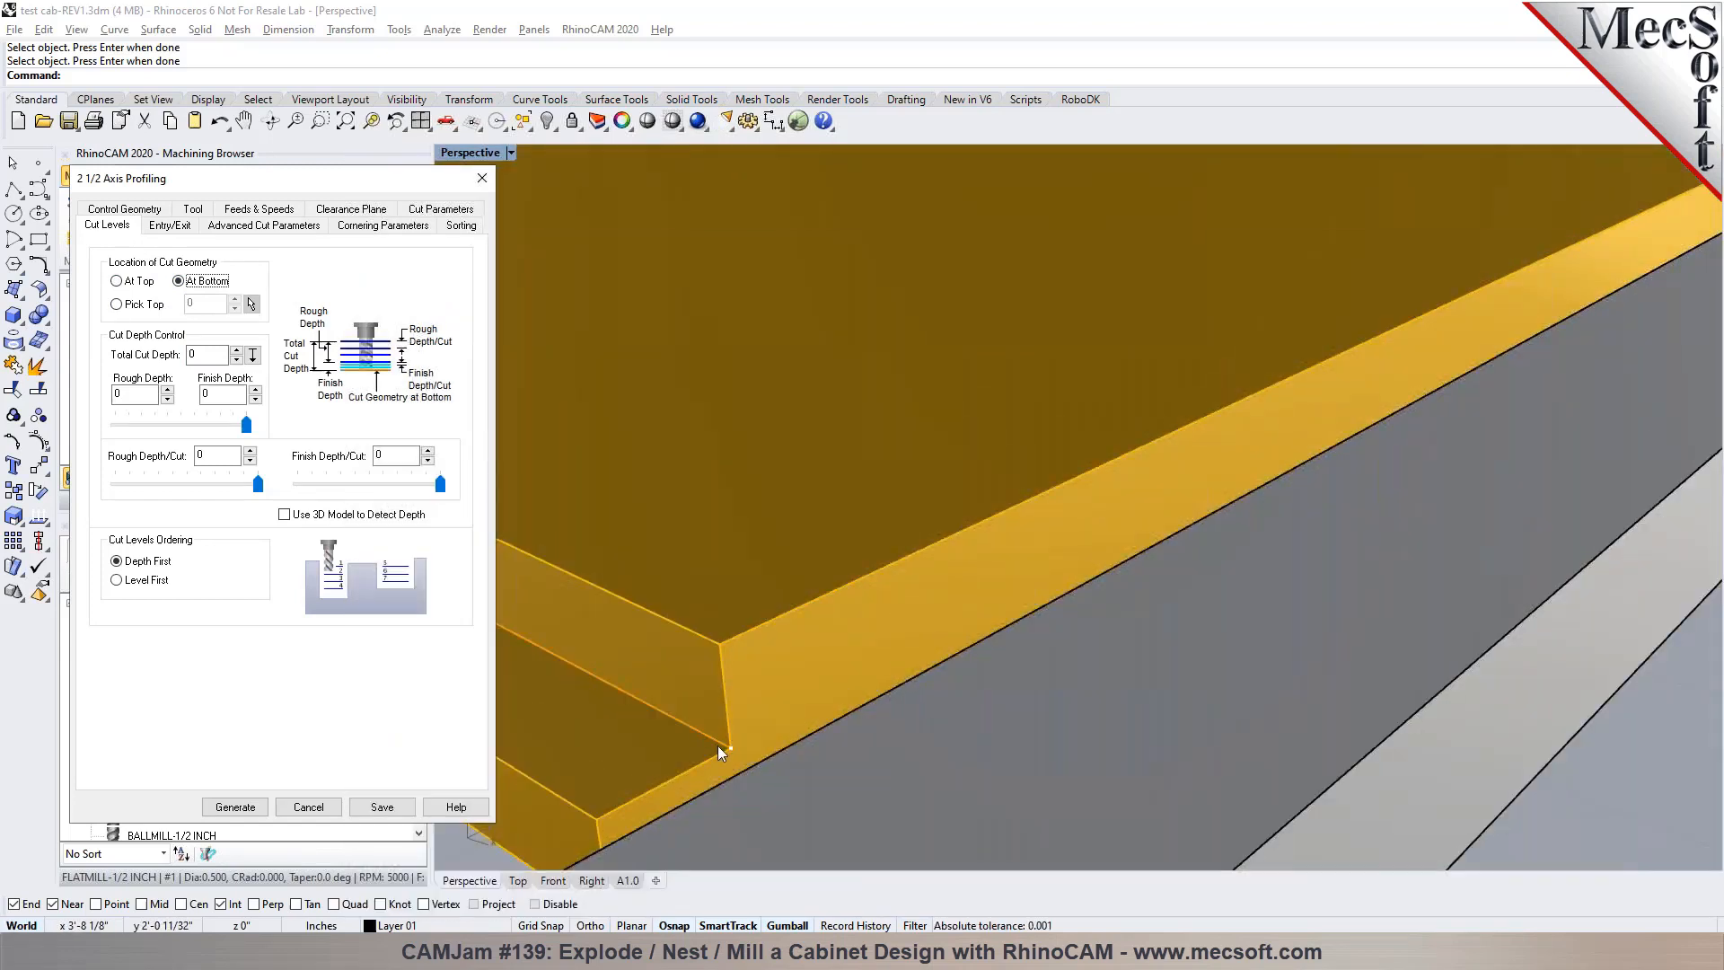
left_click(253, 355)
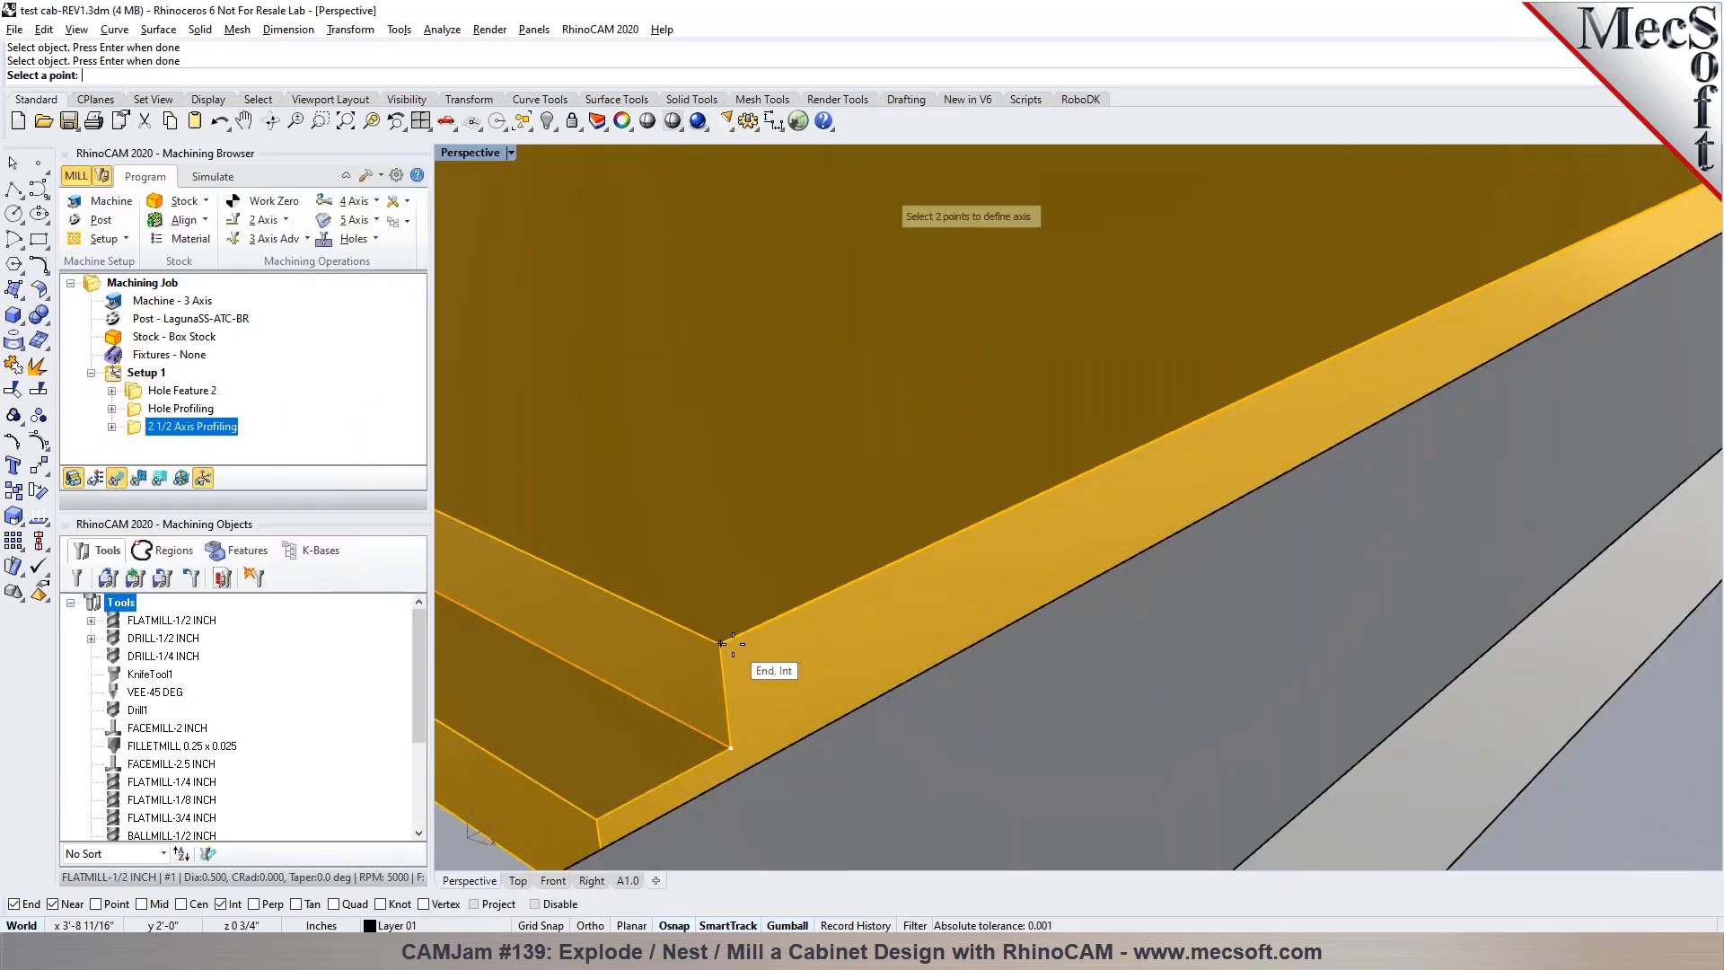
left_click(735, 730)
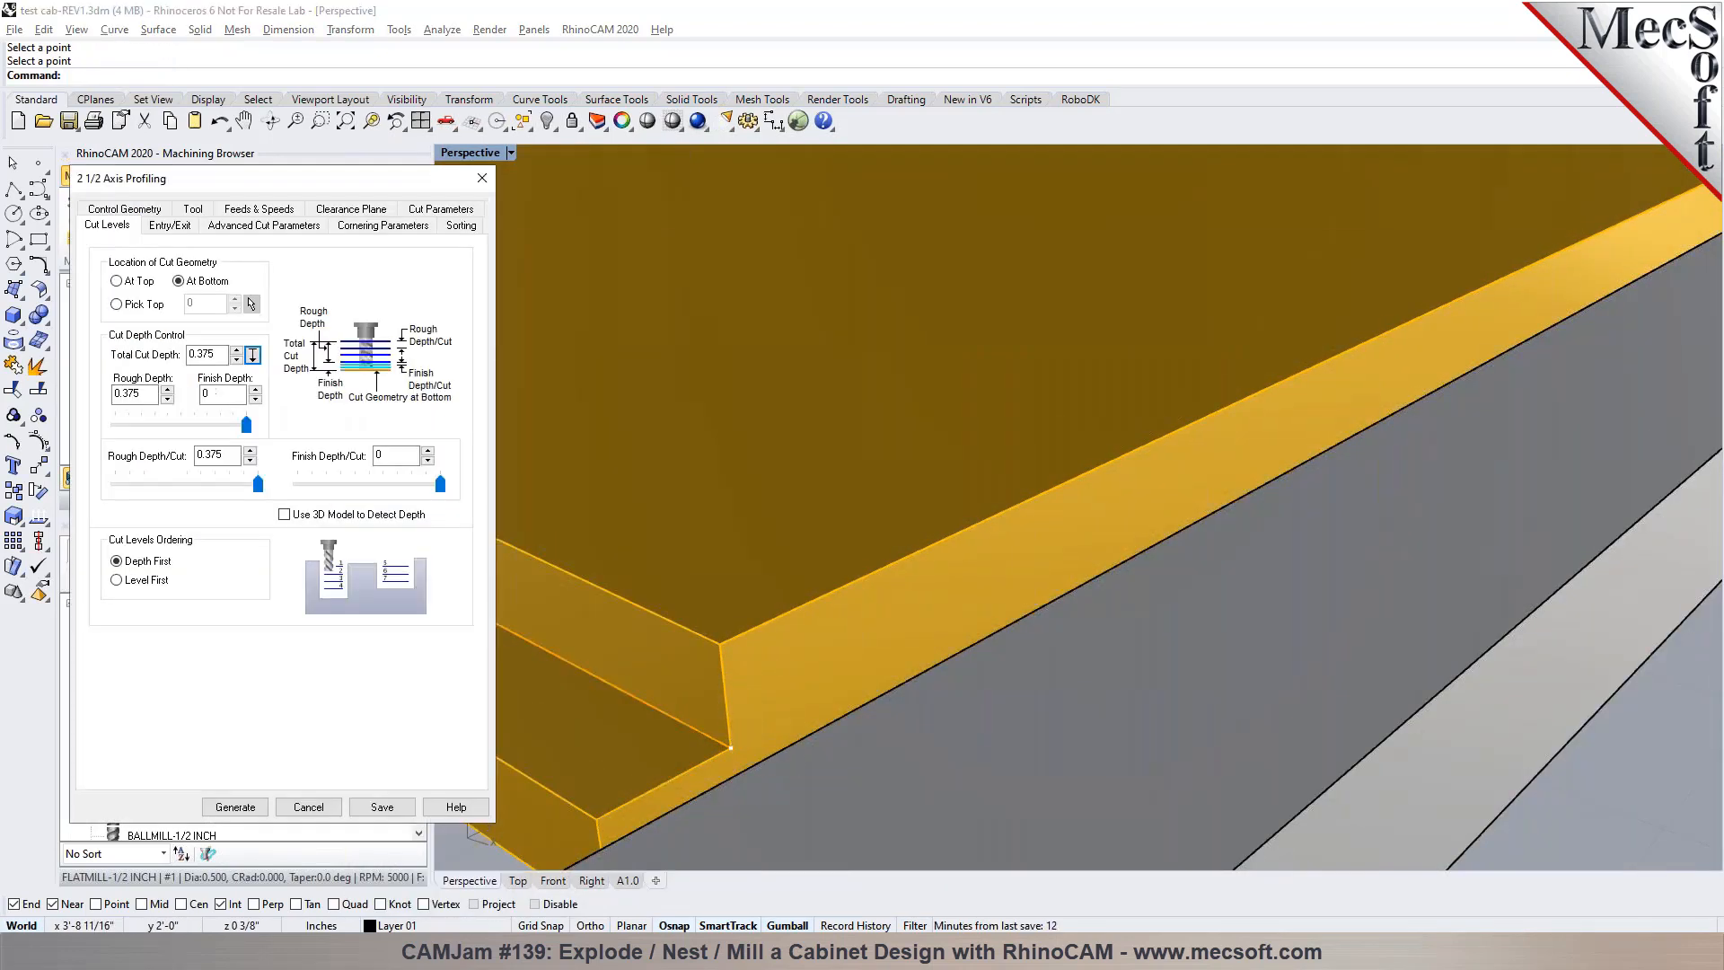
left_click_drag(254, 483, 187, 492)
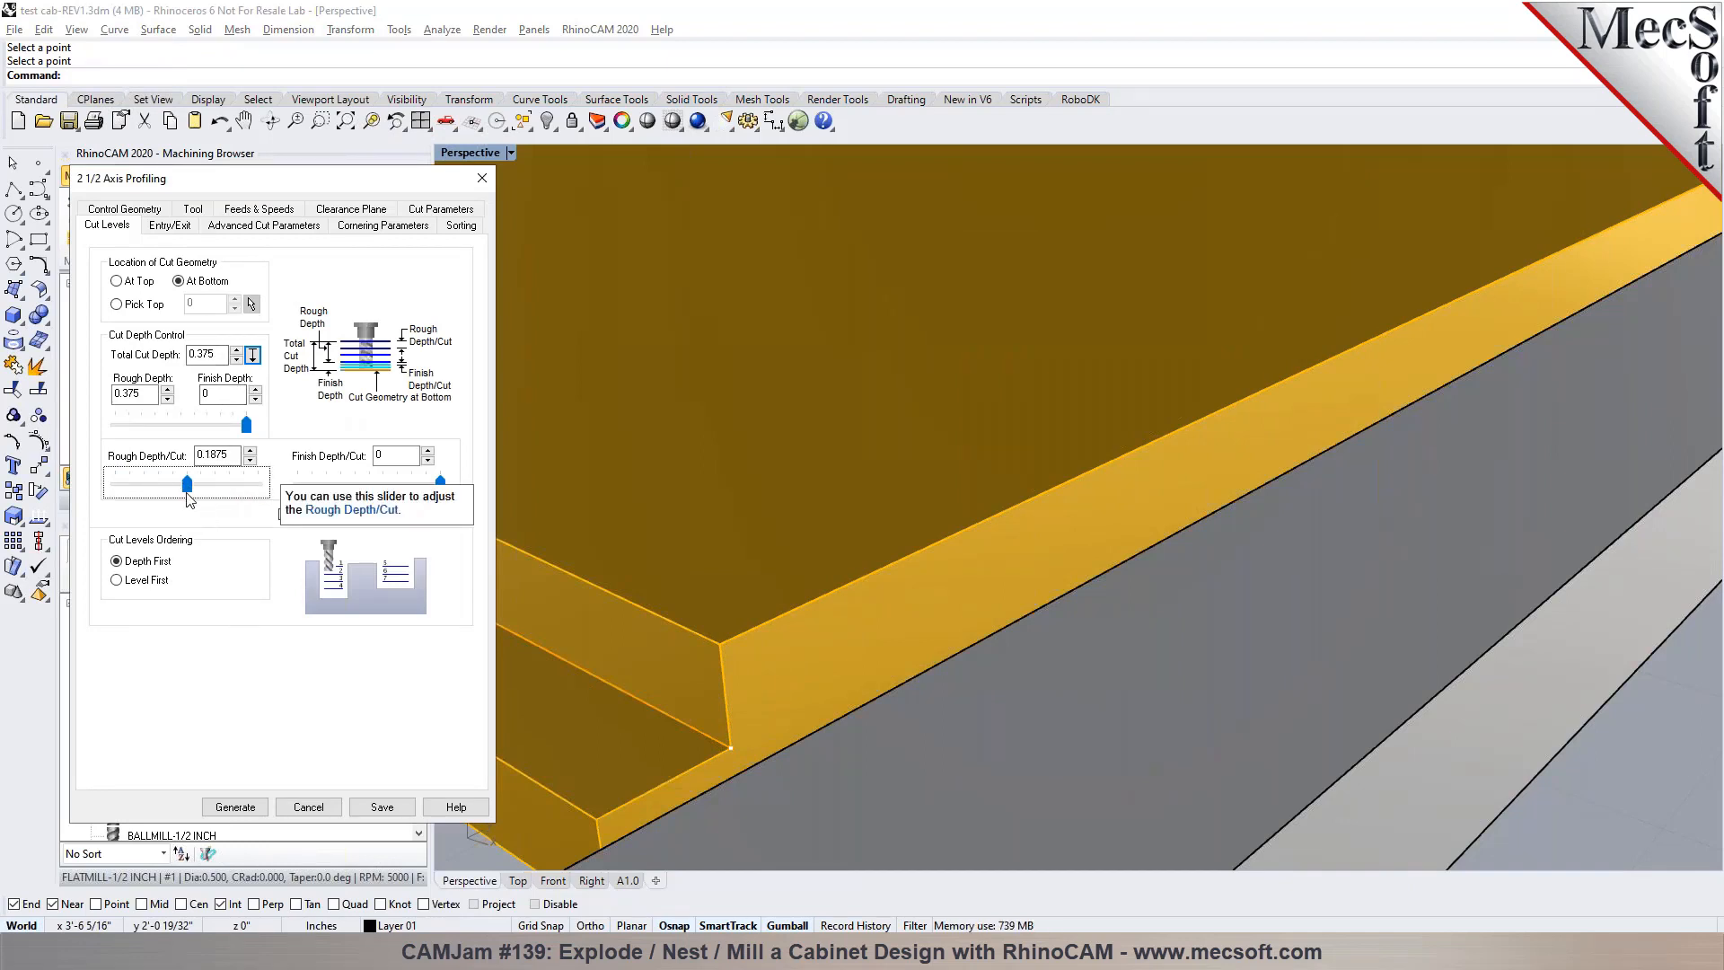
Set the entry approach length to 0.125 and use a linear engage motion with length 0.125 and angle 0
left_click(171, 225)
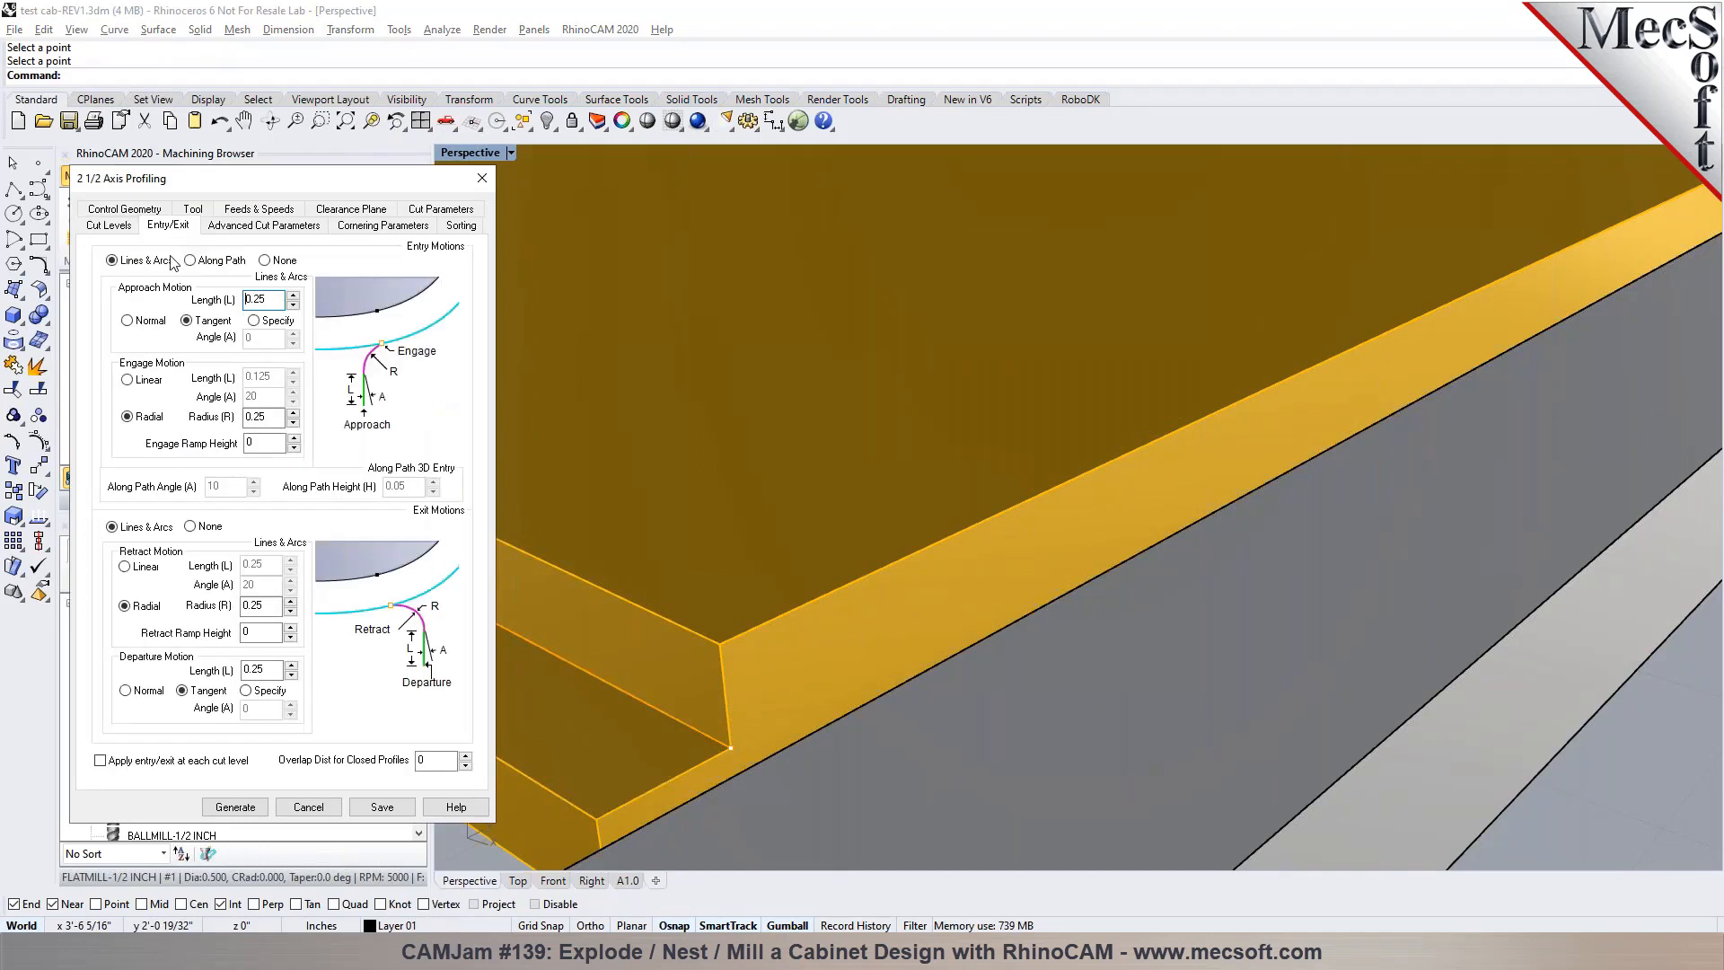
left_click(146, 381)
left_click(255, 302)
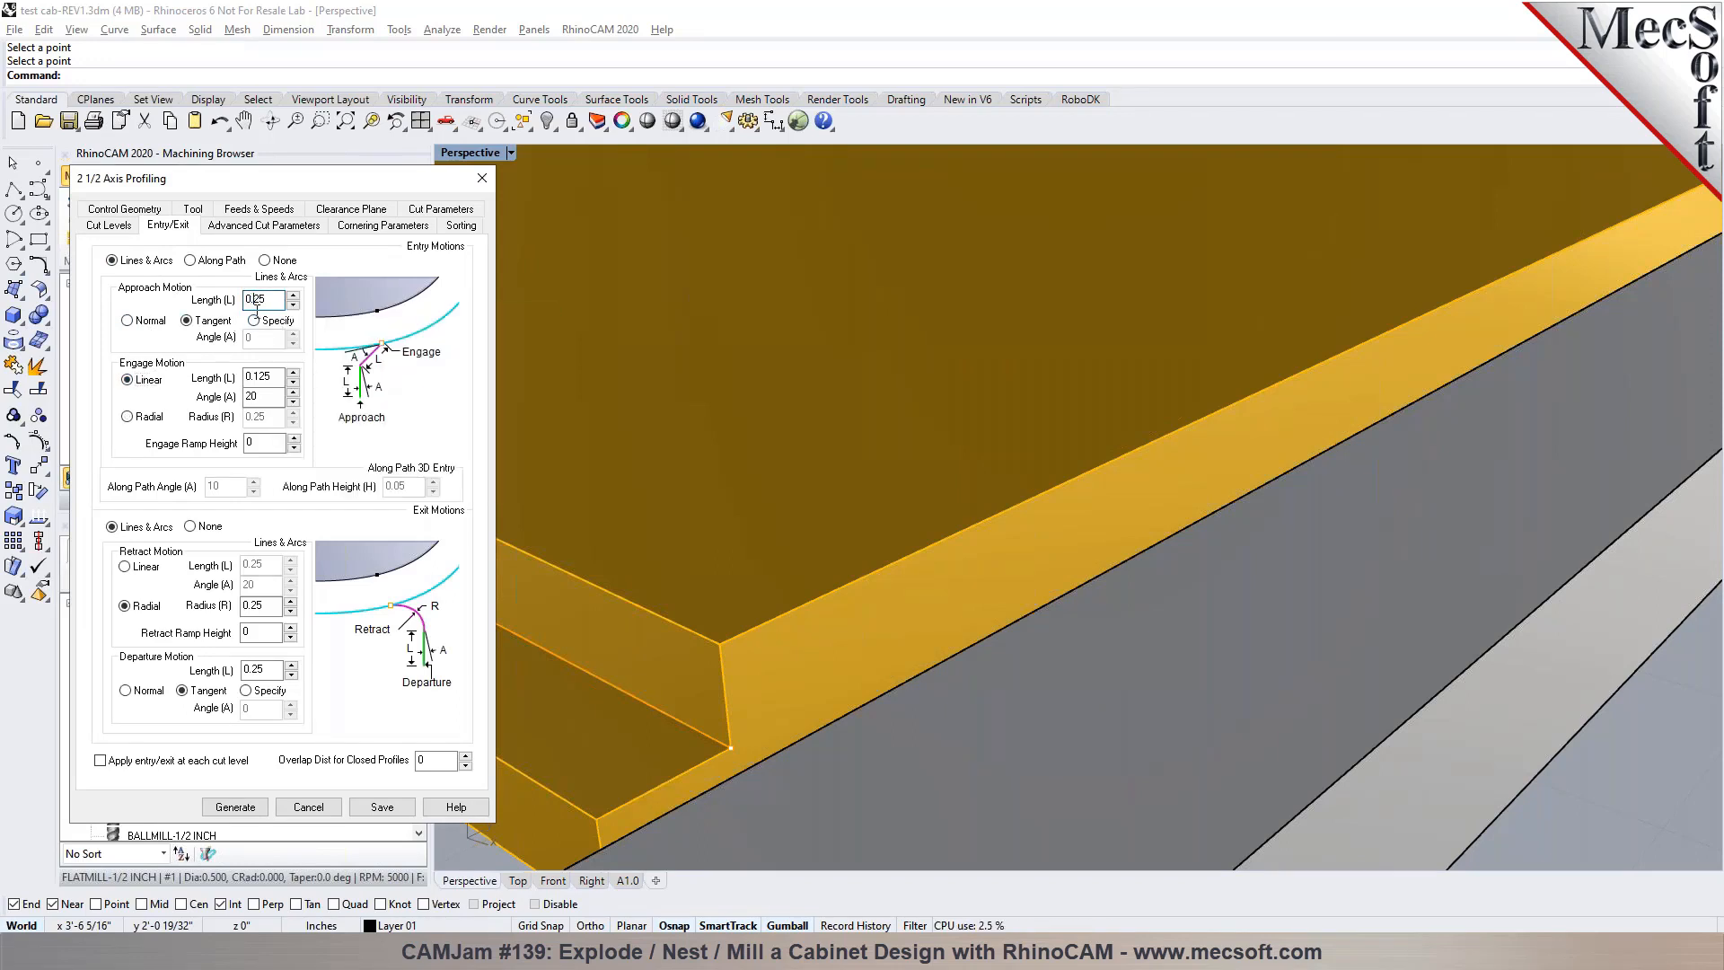
mouse_move(264, 342)
type("1")
mouse_move(264, 395)
type("0")
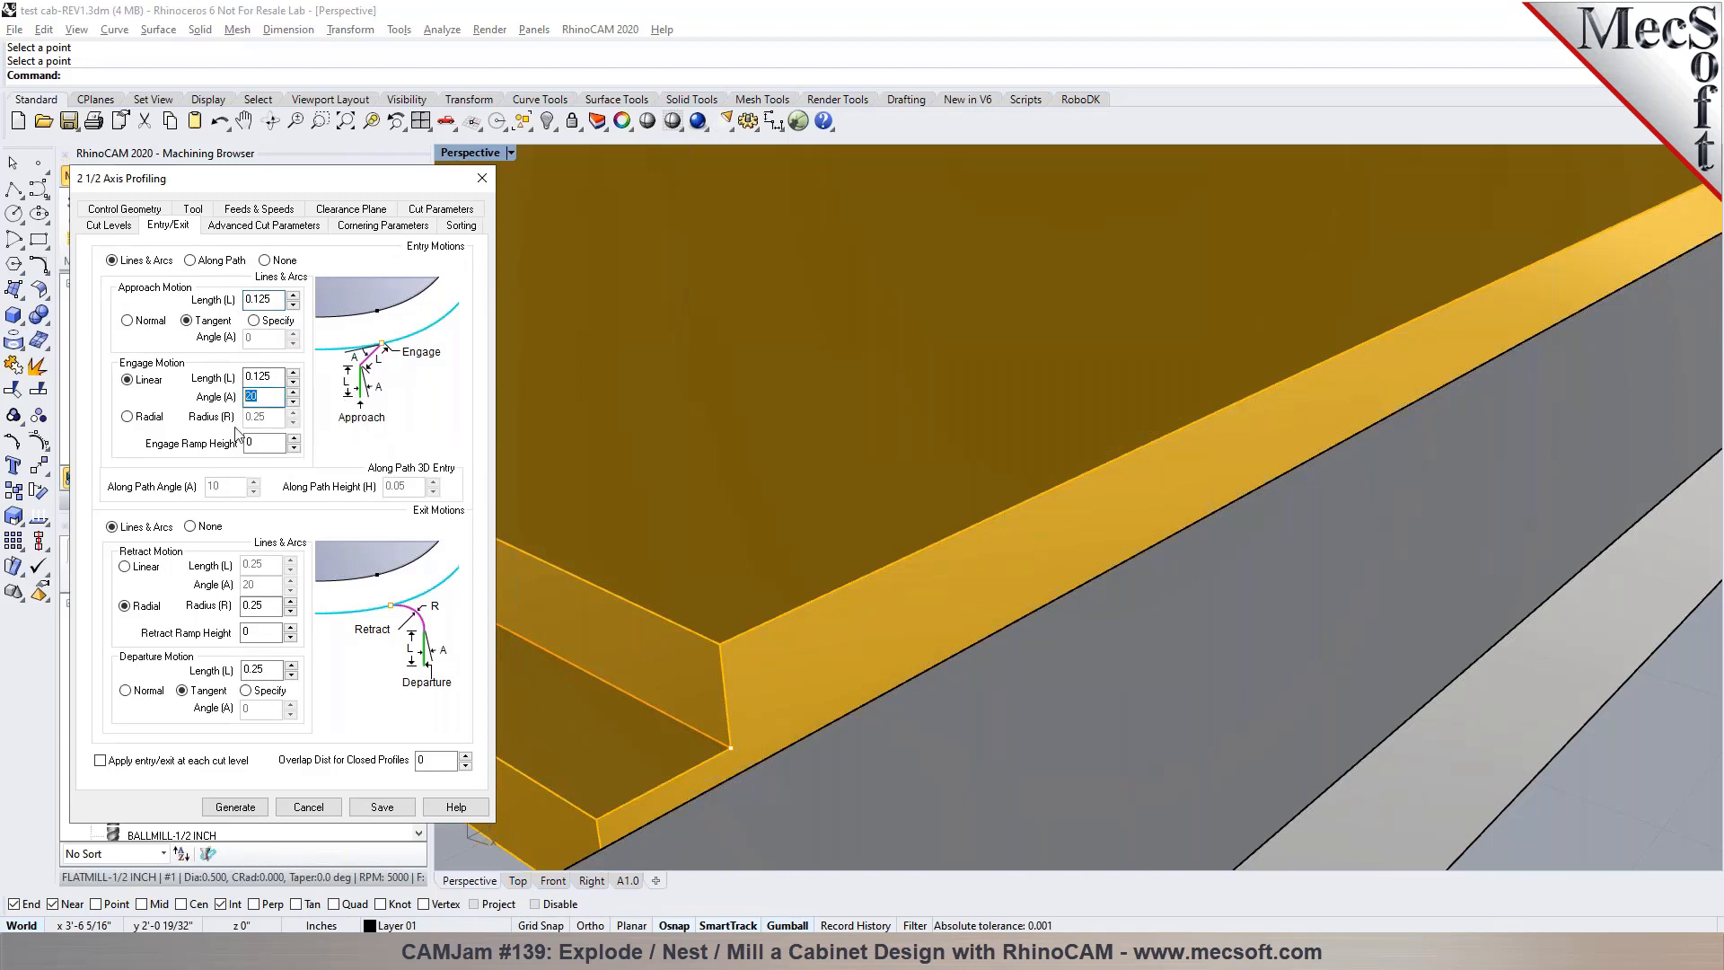
Set a linear retract motion with length 0.125, shorten the departure length, and generate the stepped-edge profiling toolpath
left_click(138, 569)
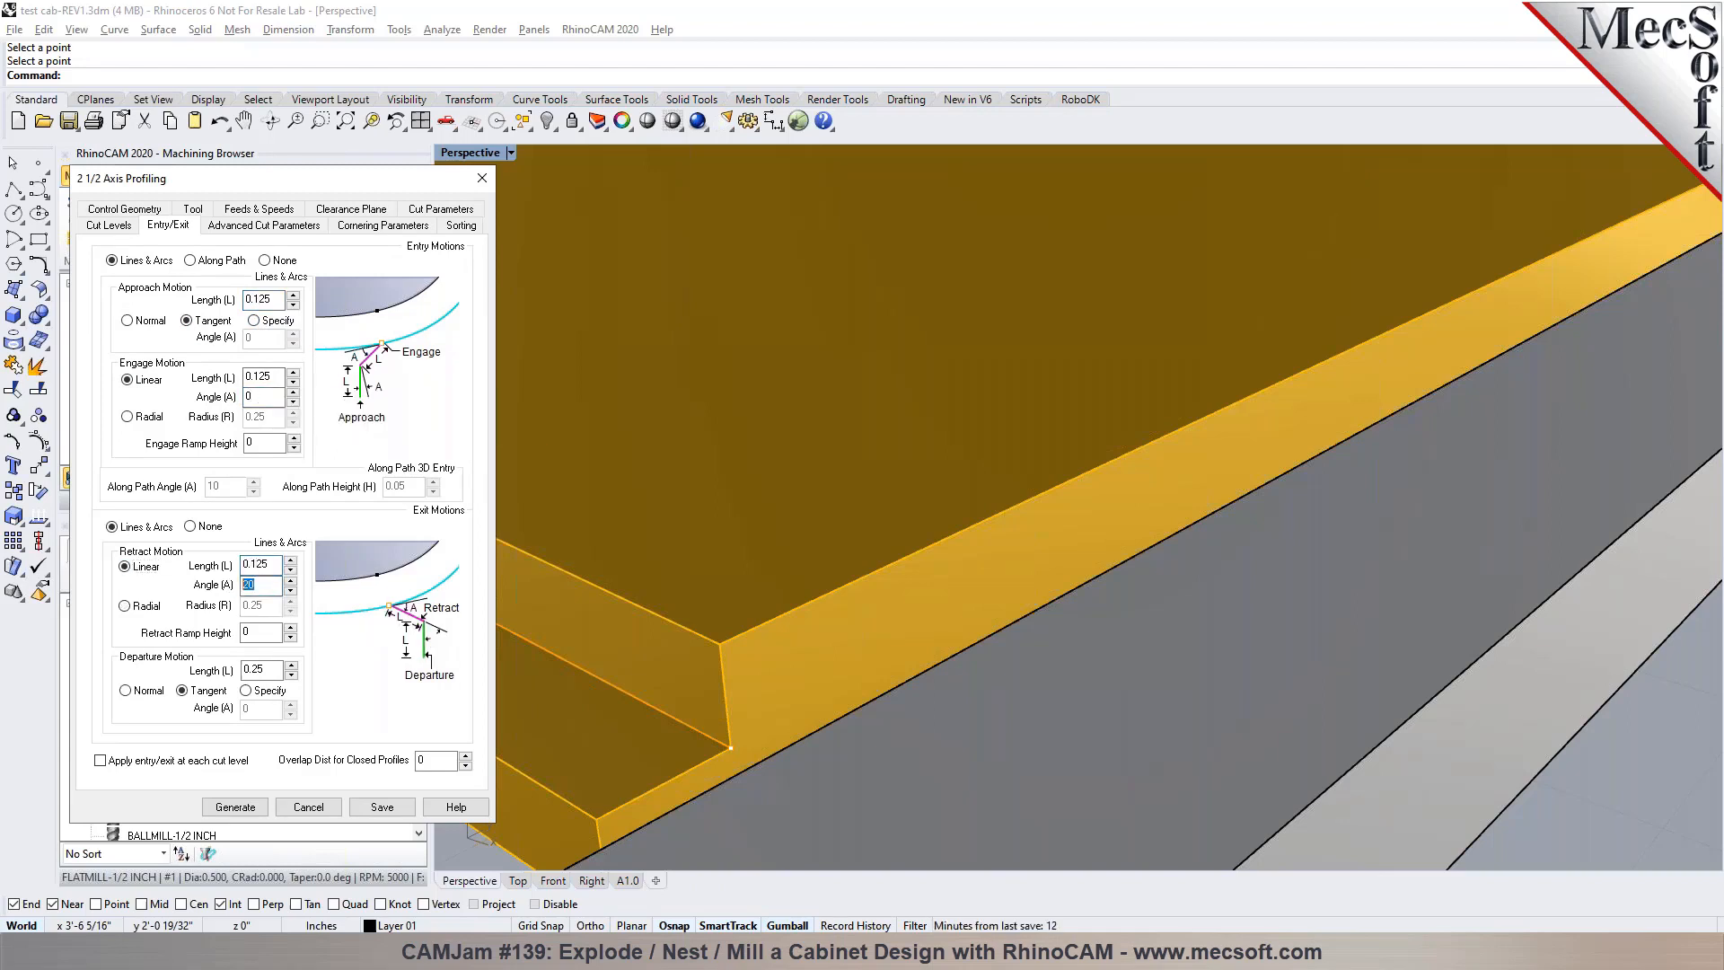
left_click(255, 669)
type("1")
left_click(236, 807)
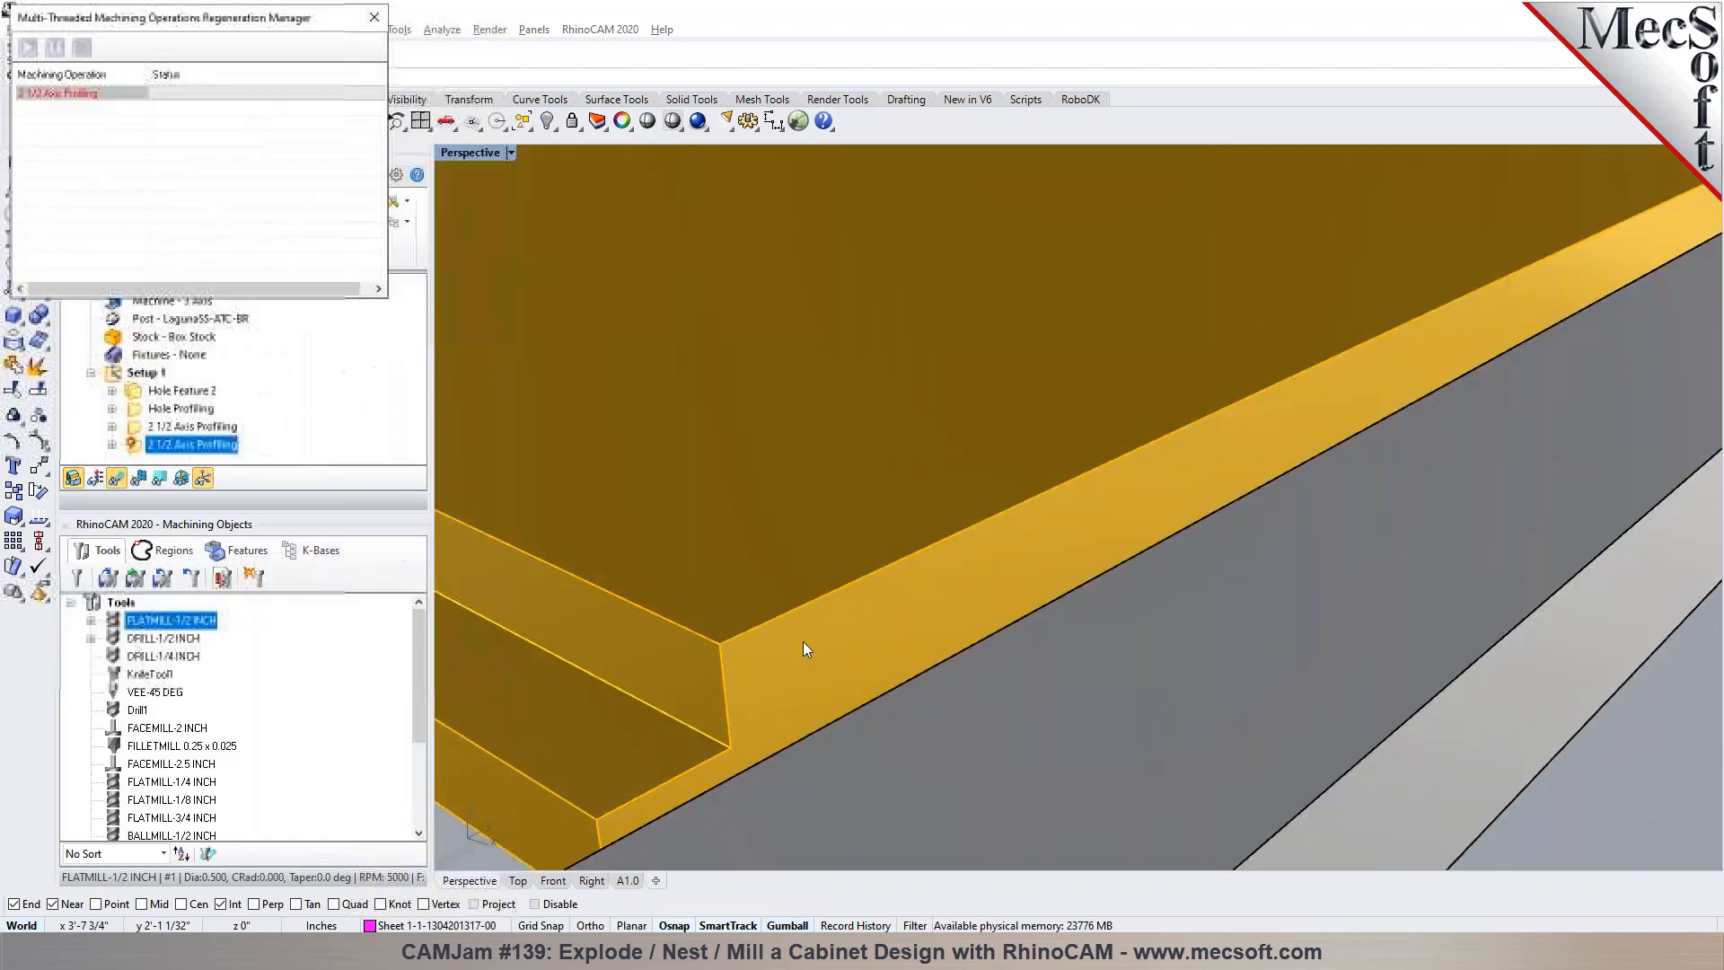
Inspect the stepped-edge toolpath and move its profiling operation ahead of the panel cutout profiling in Setup 1
scroll(972, 520, "down", 5)
right_click_drag(972, 521, 1119, 571)
scroll(1120, 571, "down", 8)
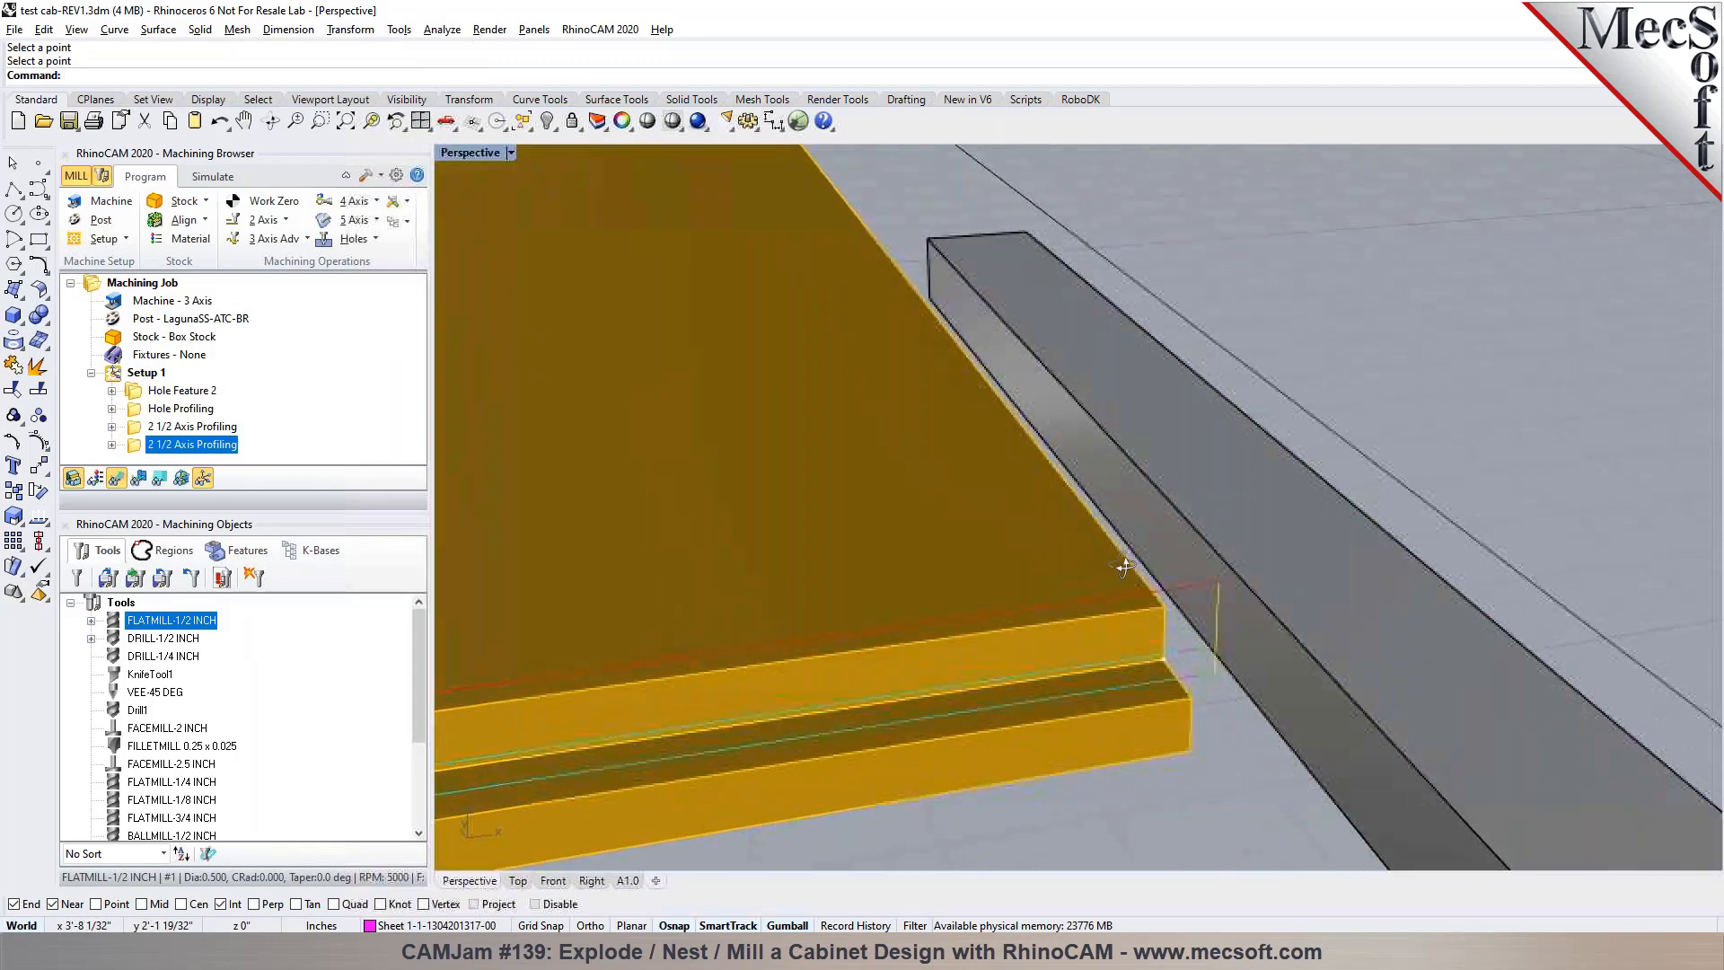
right_click_drag(1325, 600, 751, 560)
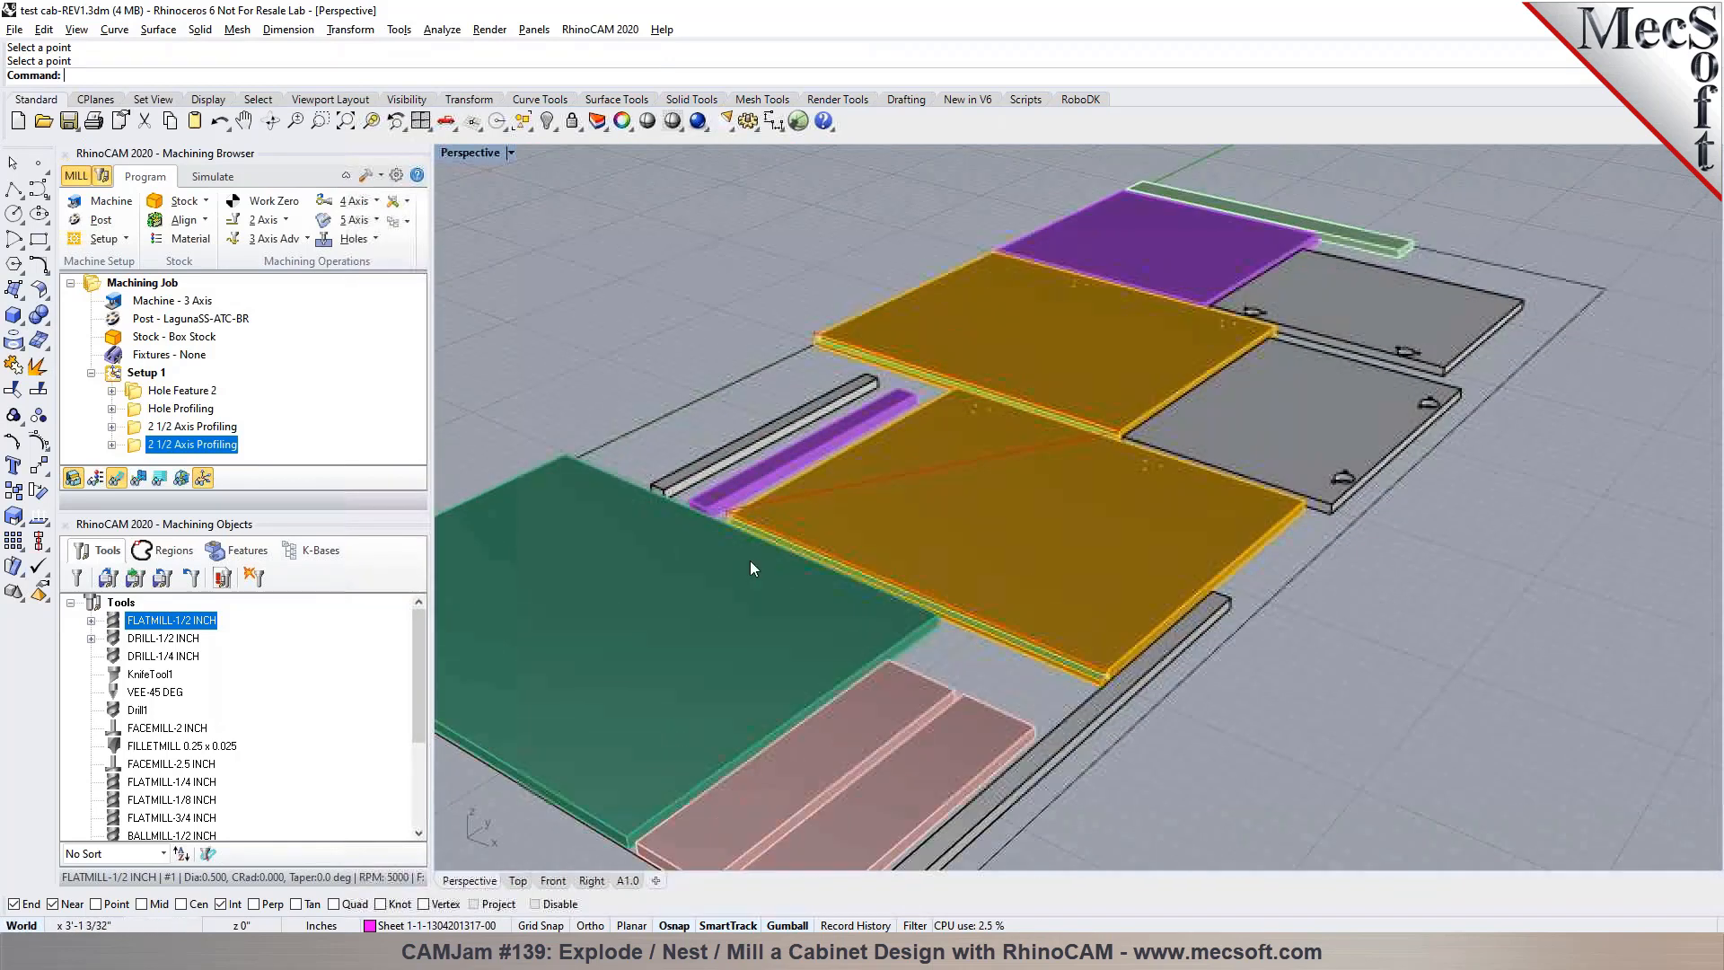
left_click(136, 428)
Simulate the stepped-edge profiling and run the panel profiling to its end, inspect the cut step, and return to programming
left_click(211, 179)
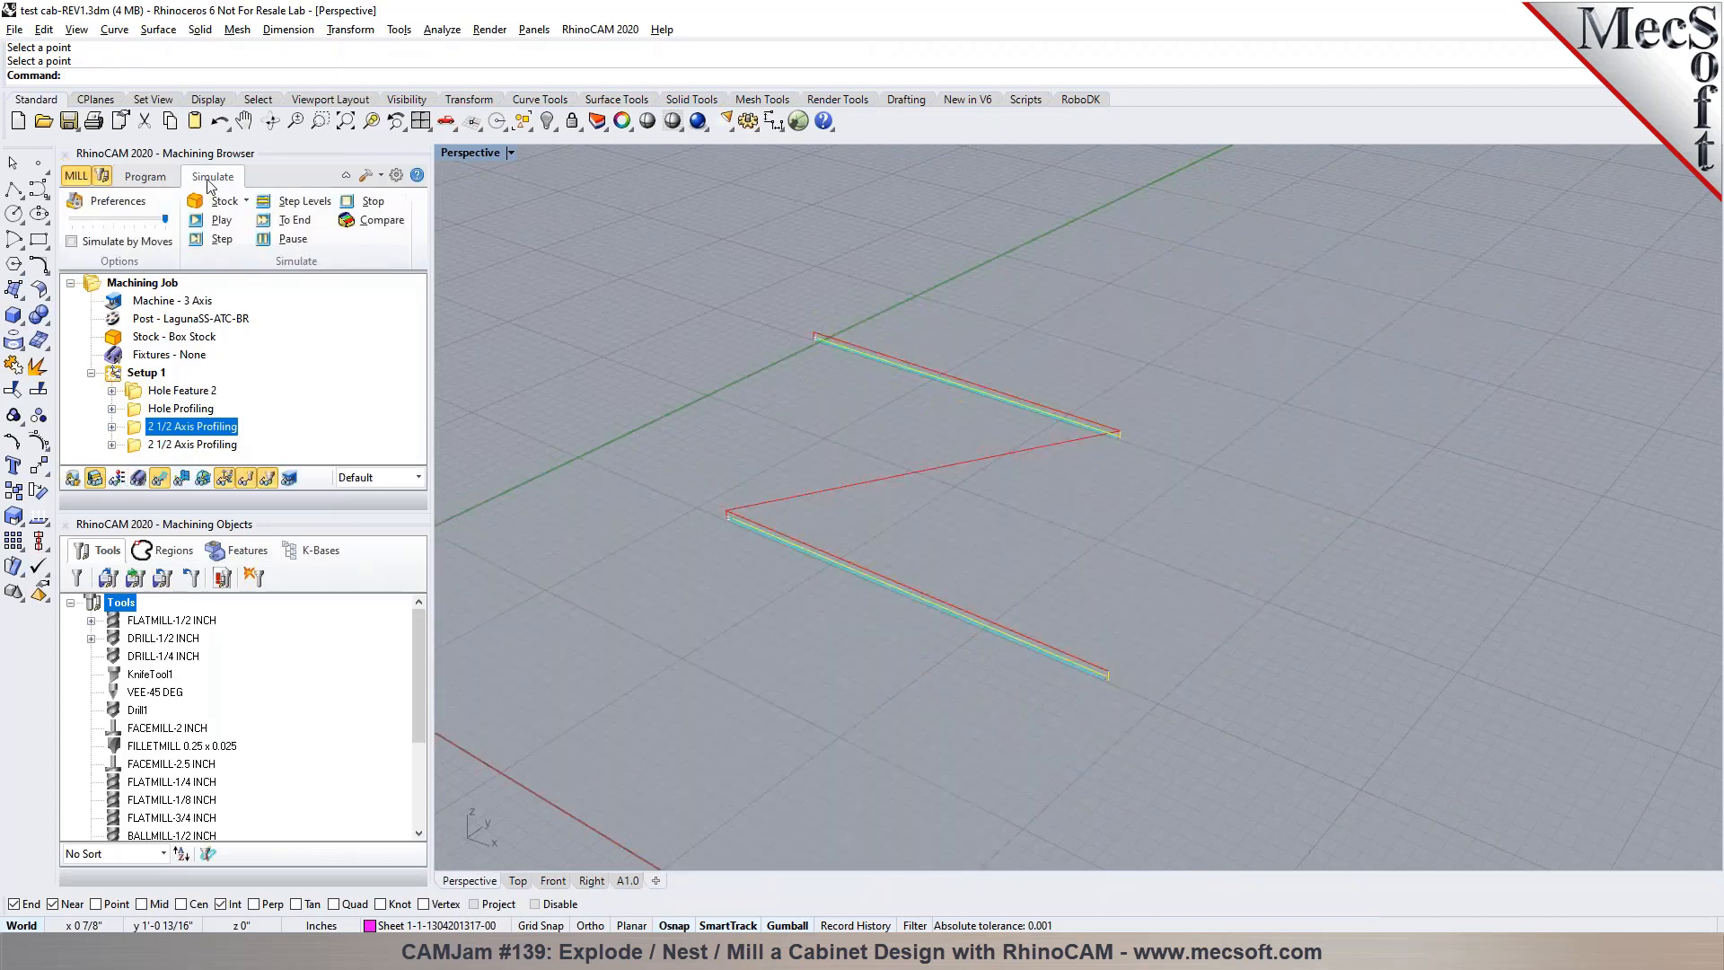
left_click(216, 223)
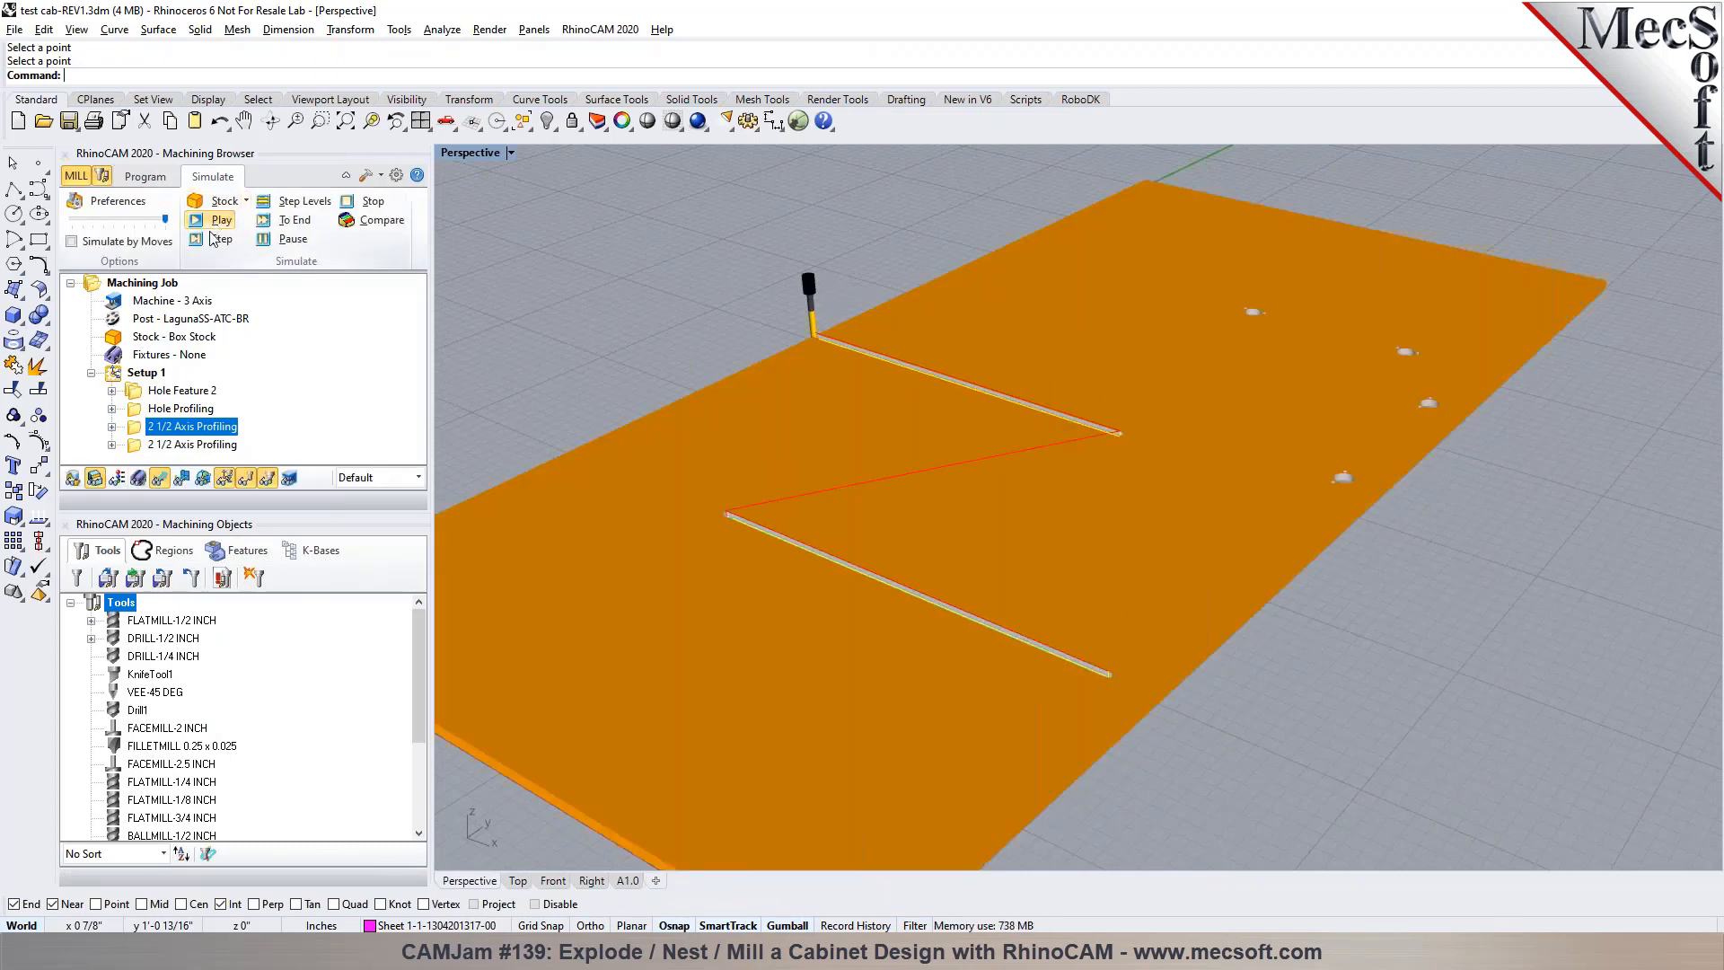
left_click(287, 226)
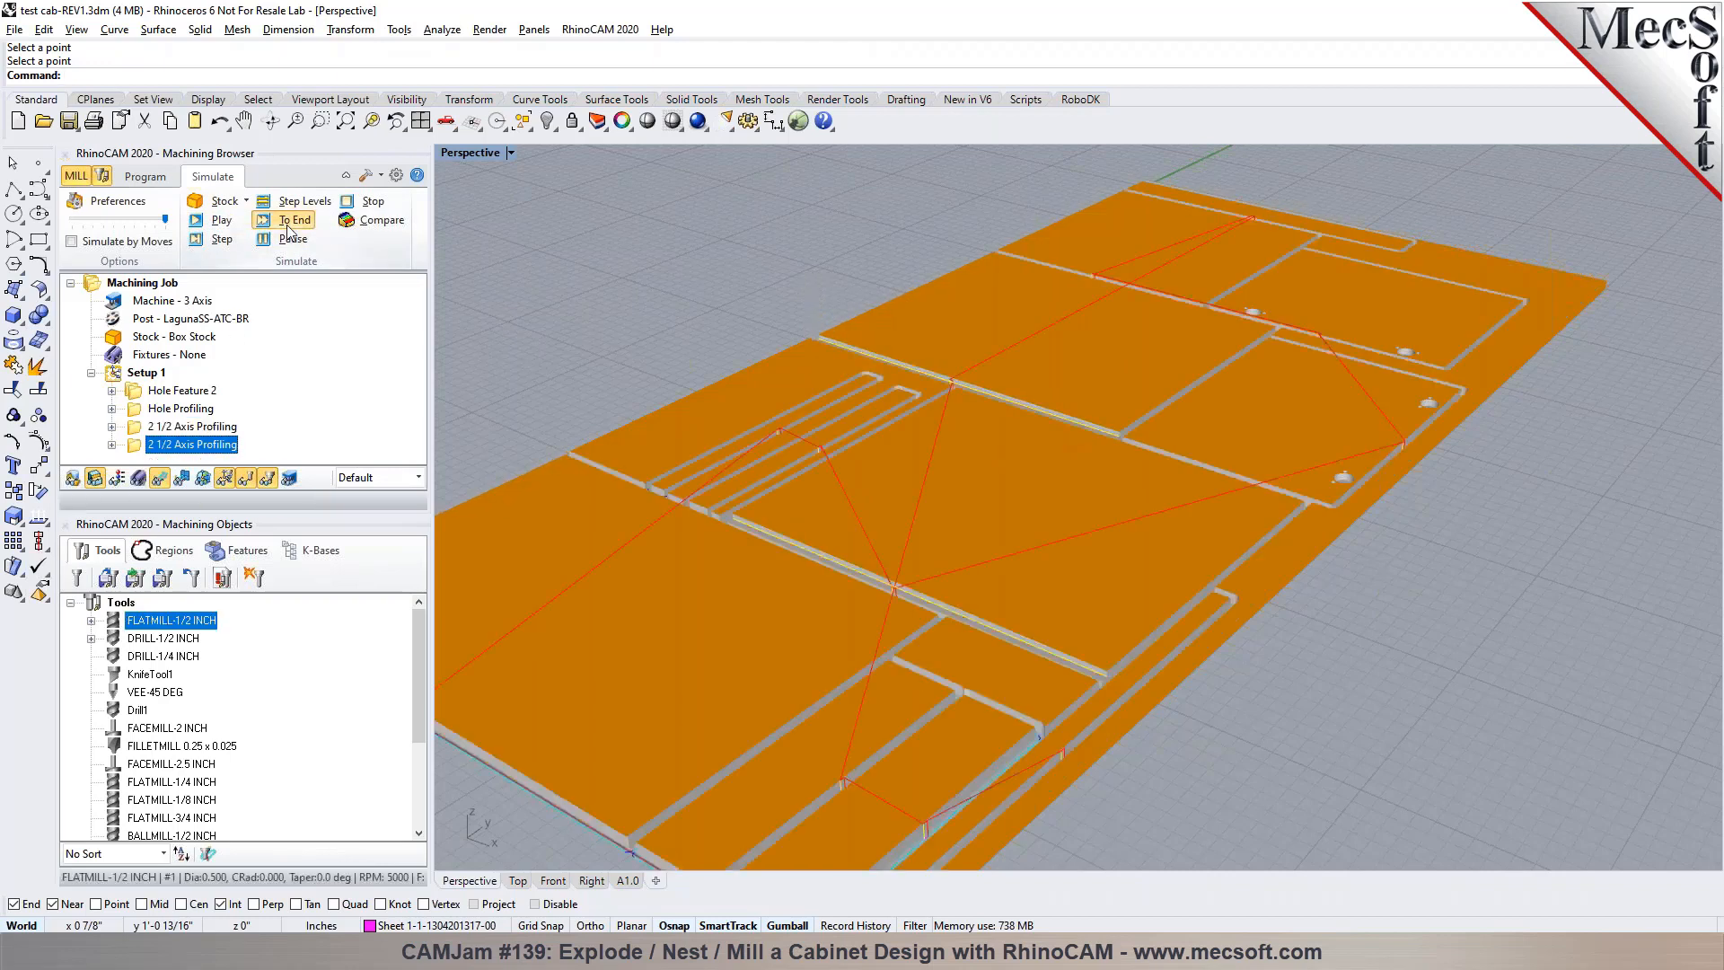
scroll(1116, 698, "up", 10)
right_click_drag(1120, 742, 1257, 683)
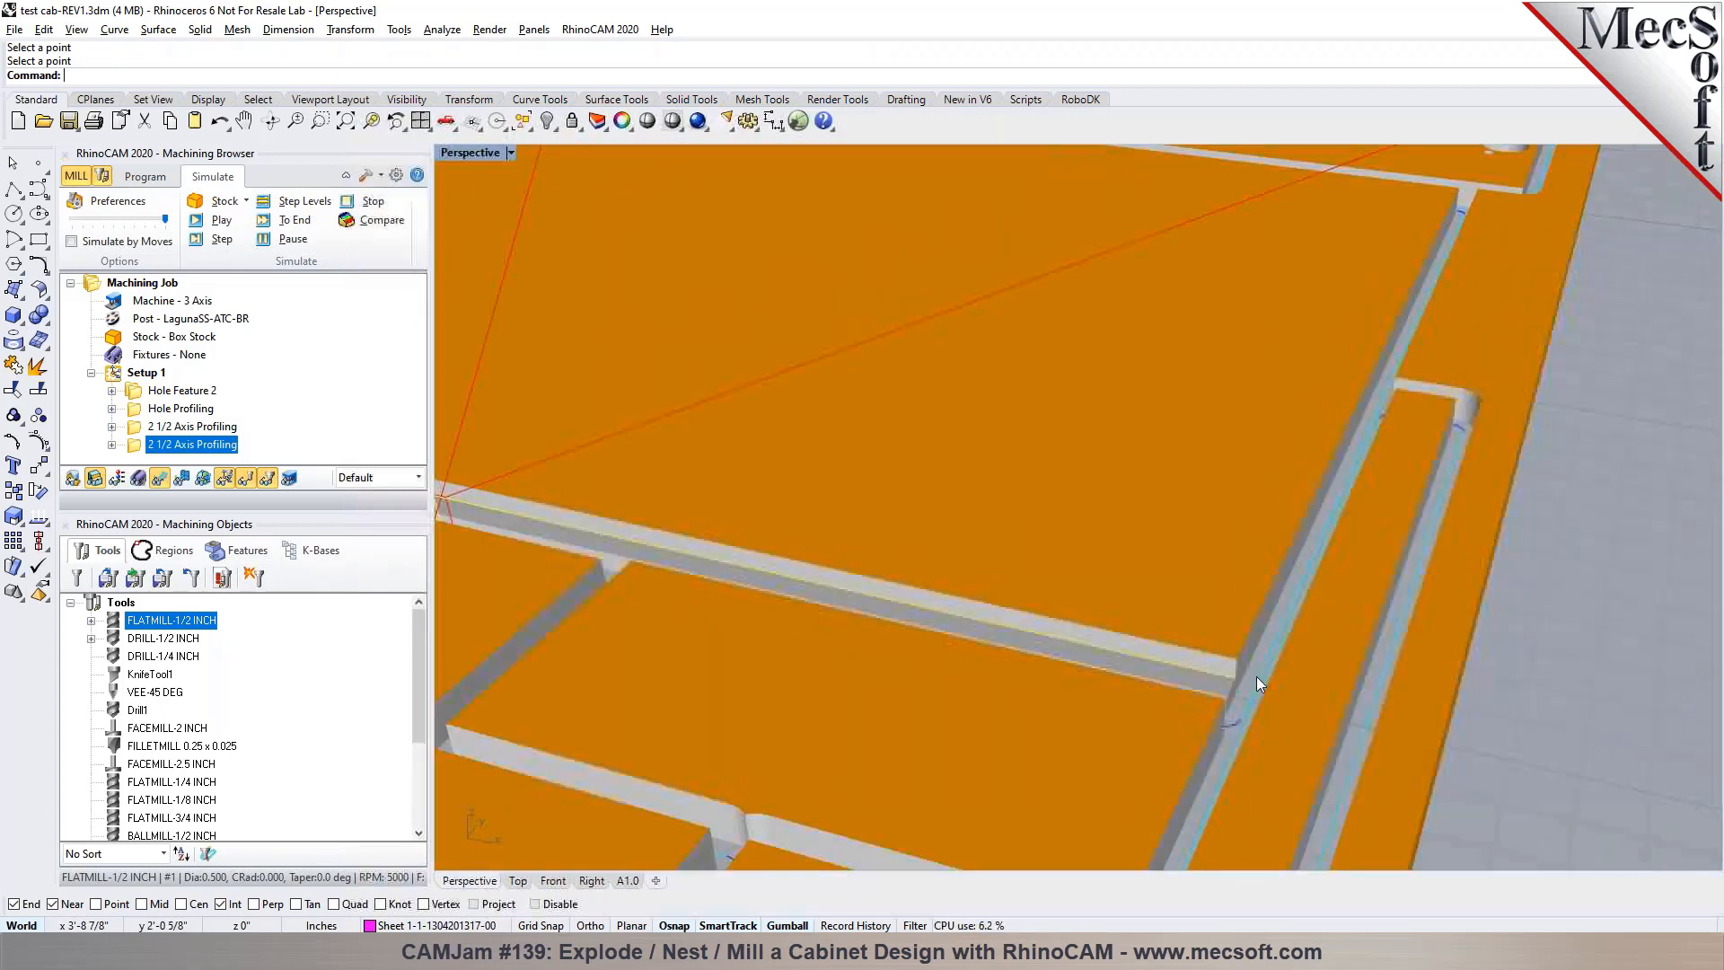
left_click(157, 182)
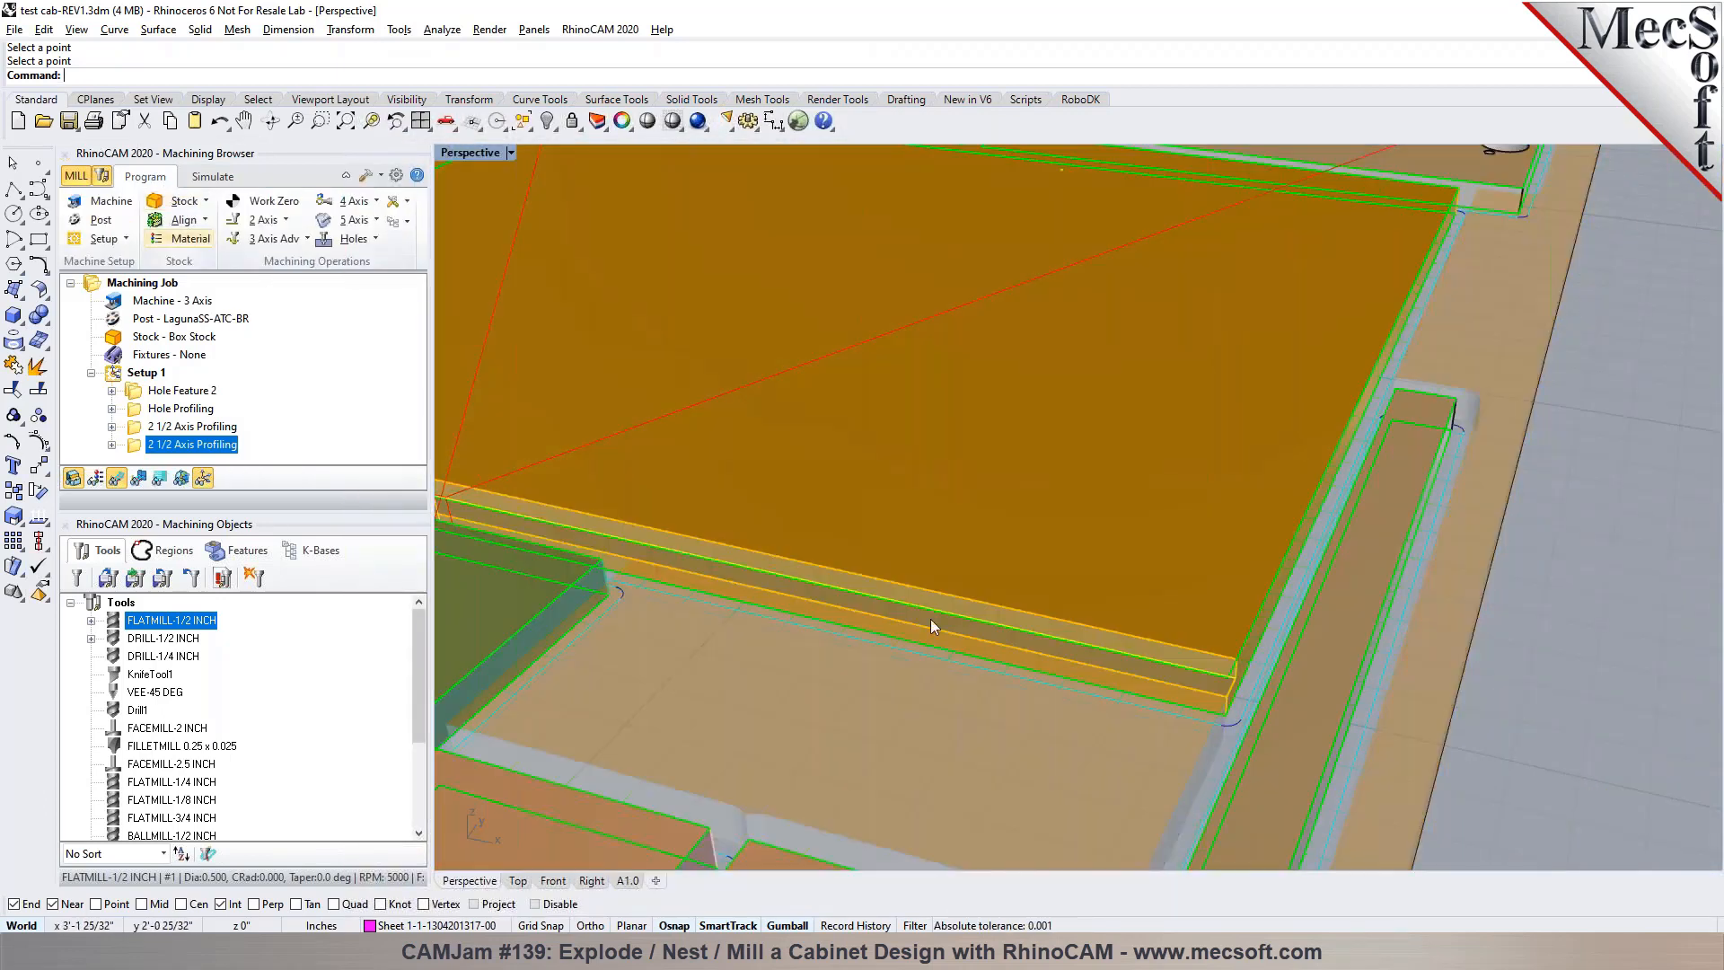
Start a 2 1/2 axis Hole Profiling operation and select the top edge of the large hole near the panel's corner as its region
scroll(1135, 632, "down", 6)
scroll(1343, 321, "up", 7)
scroll(955, 531, "up", 3)
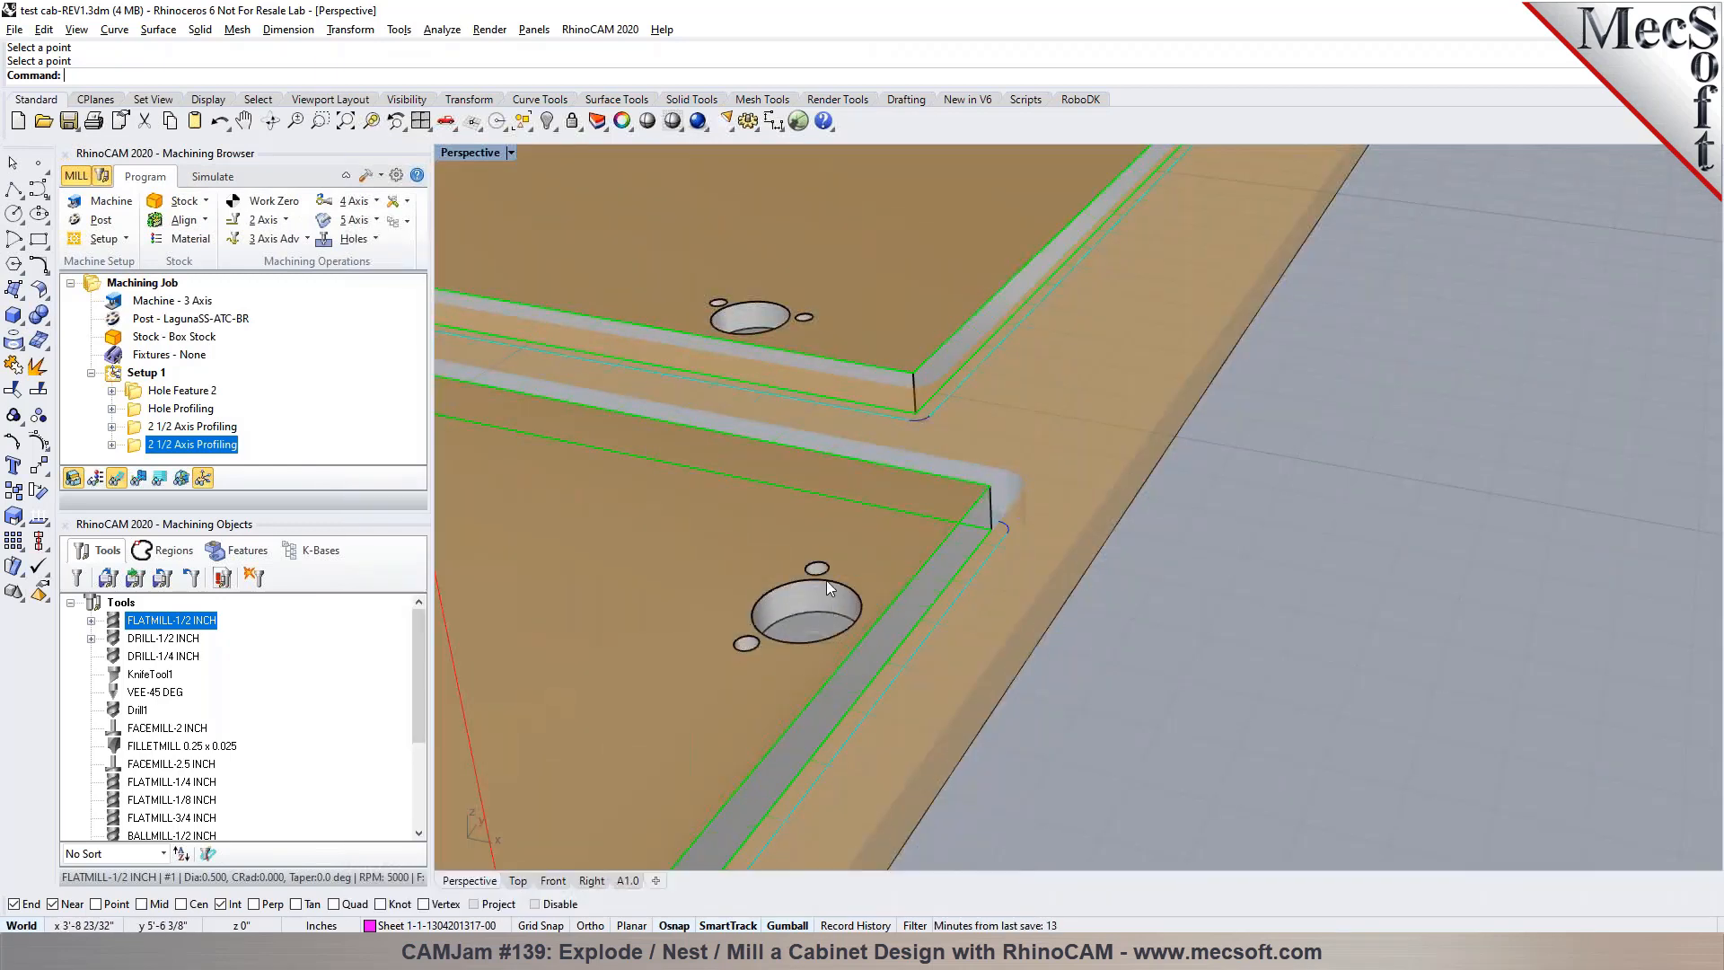
left_click(263, 220)
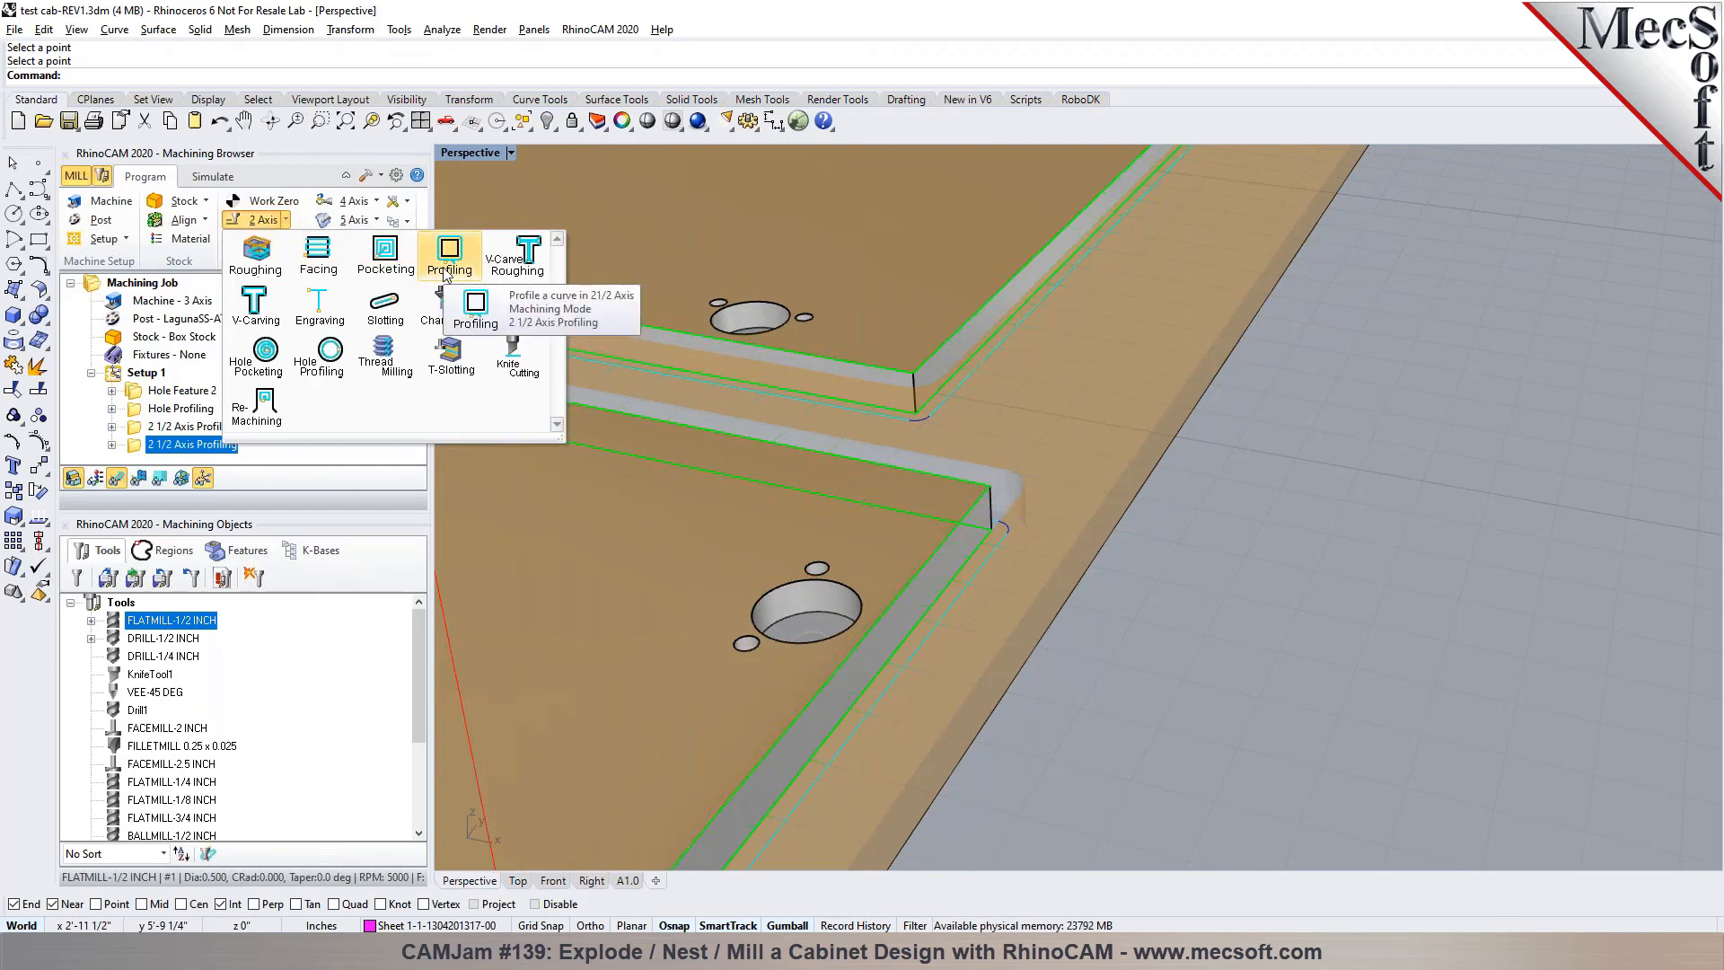
left_click(321, 354)
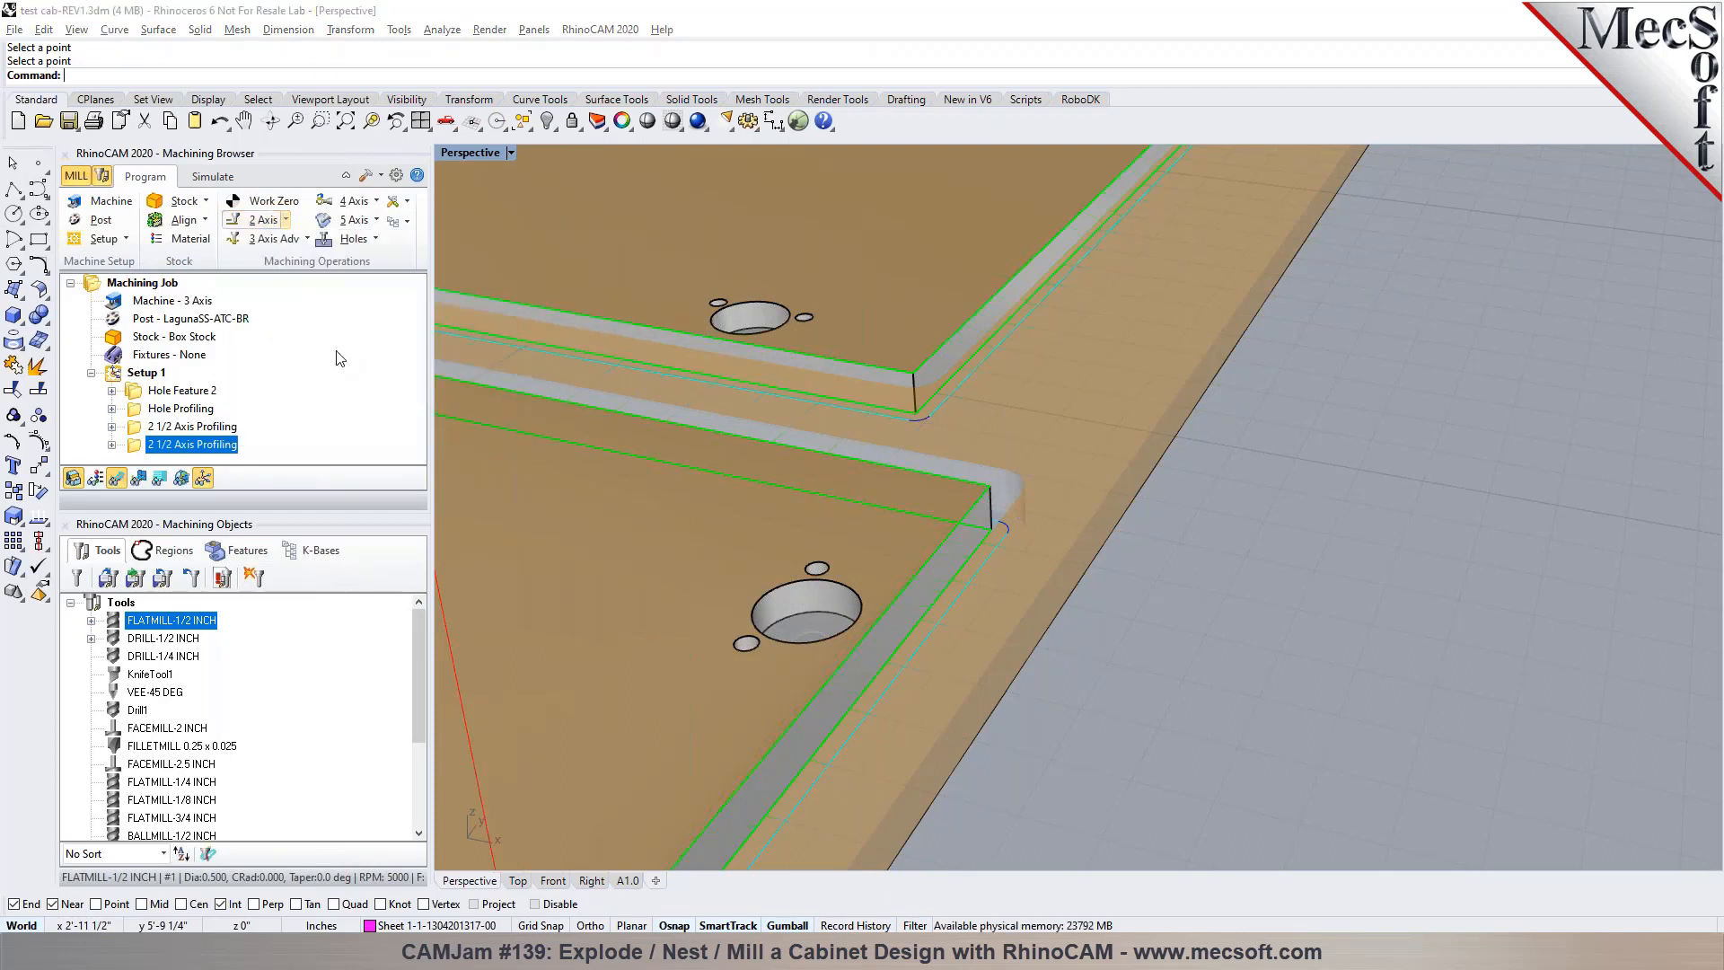
left_click(159, 573)
left_click(767, 596)
key("Return")
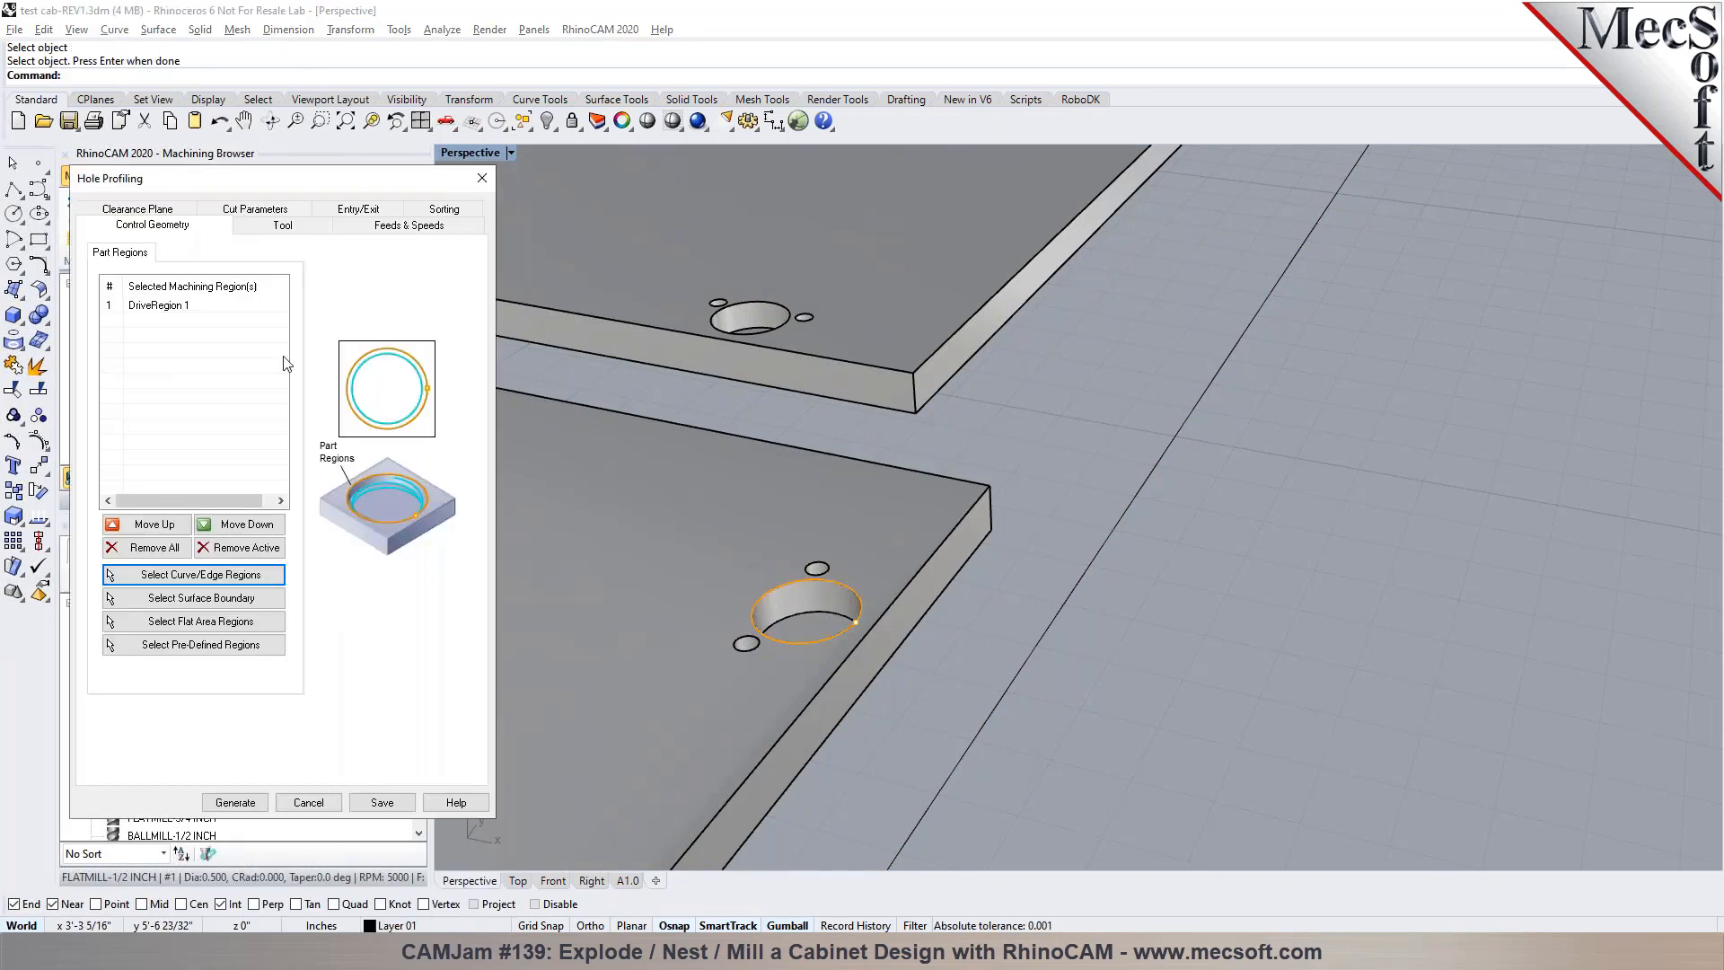
Measure the large hole's diameter and set the cut parameters to a 1.4 hole diameter instead of using the arc diameter
left_click(235, 209)
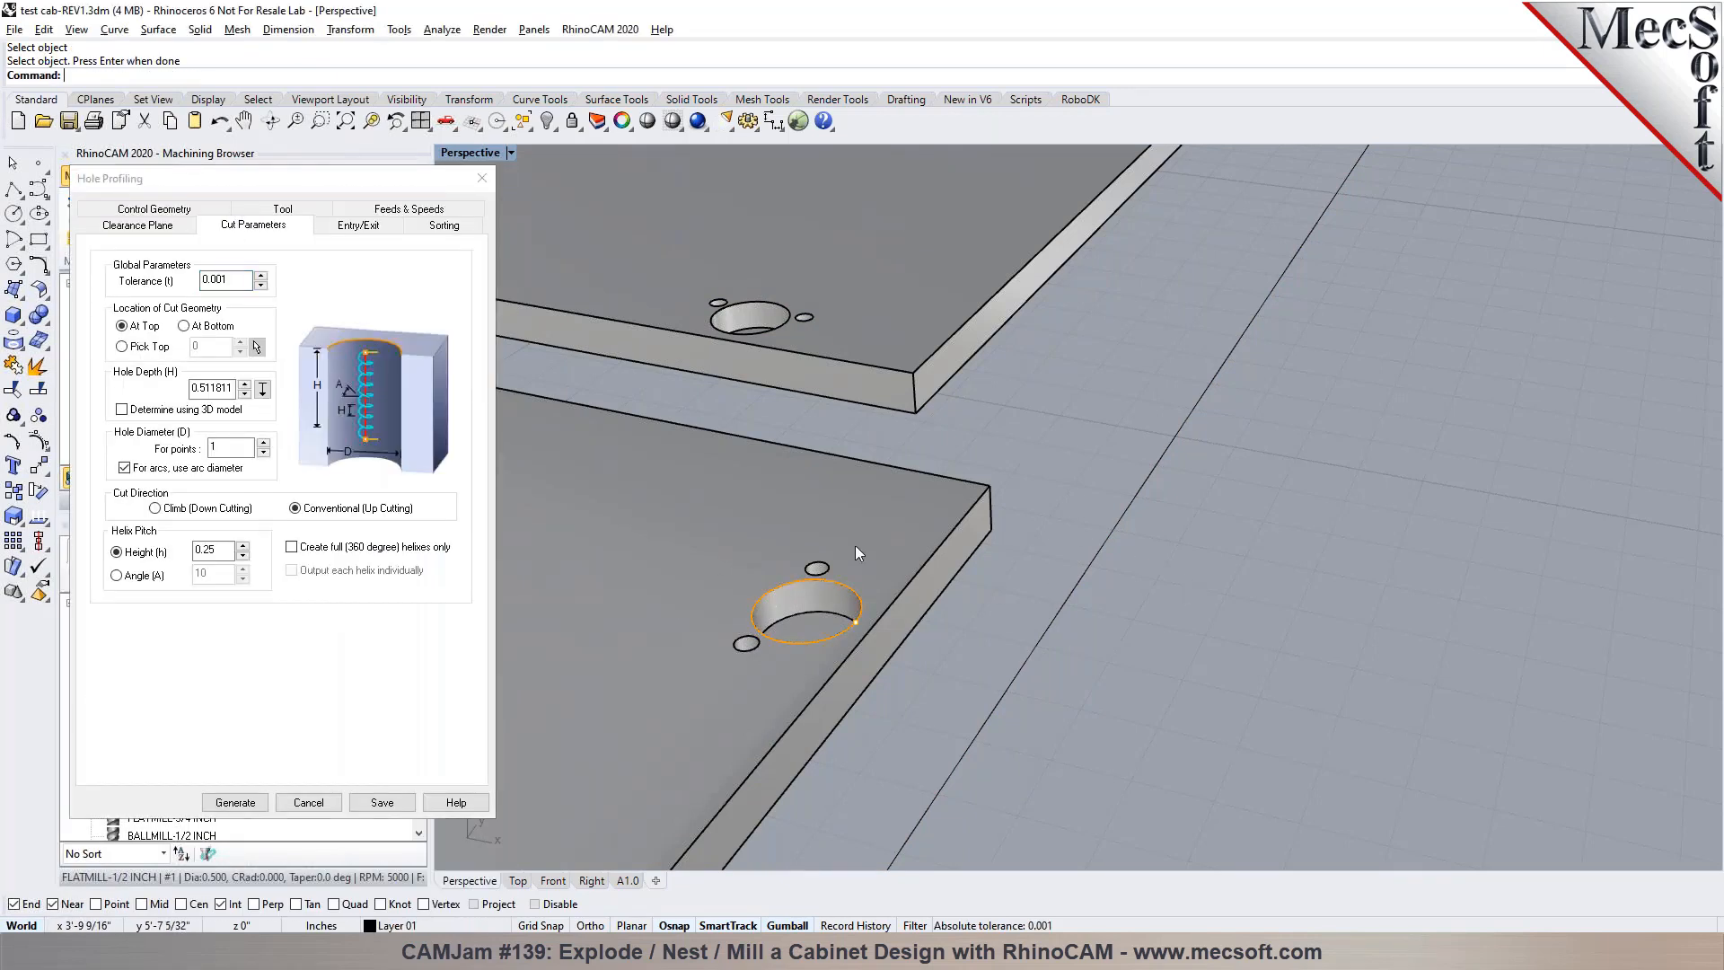
left_click(443, 29)
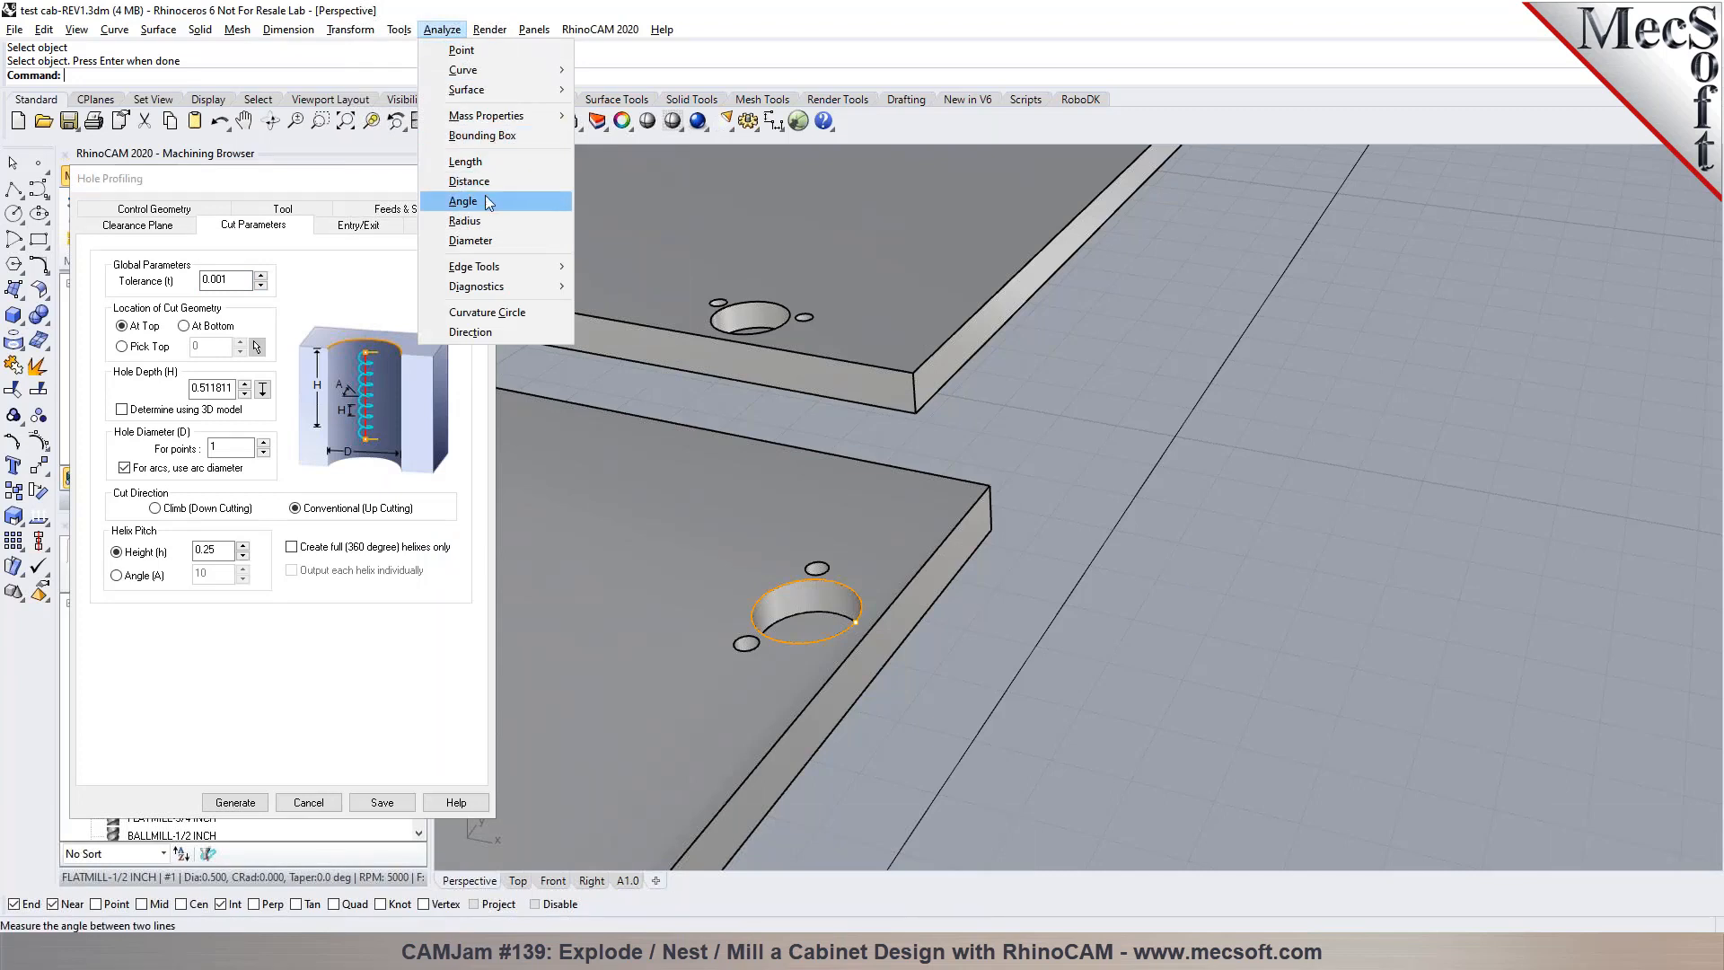
left_click(498, 240)
left_click(773, 589)
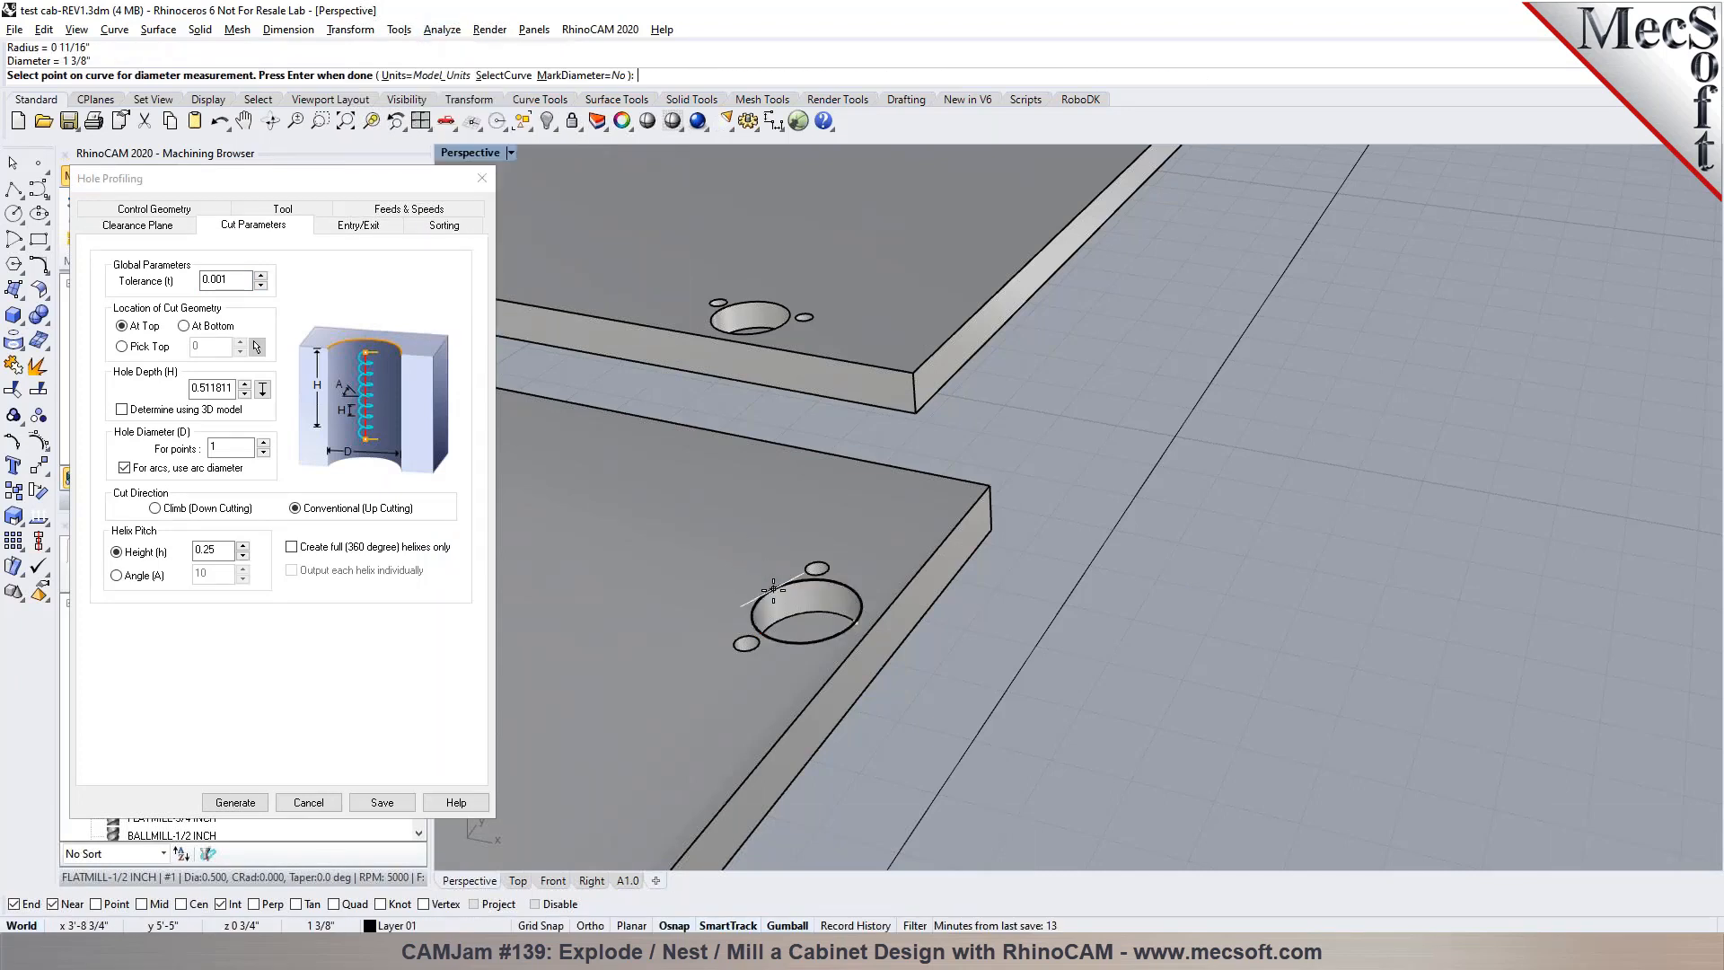
key("Return")
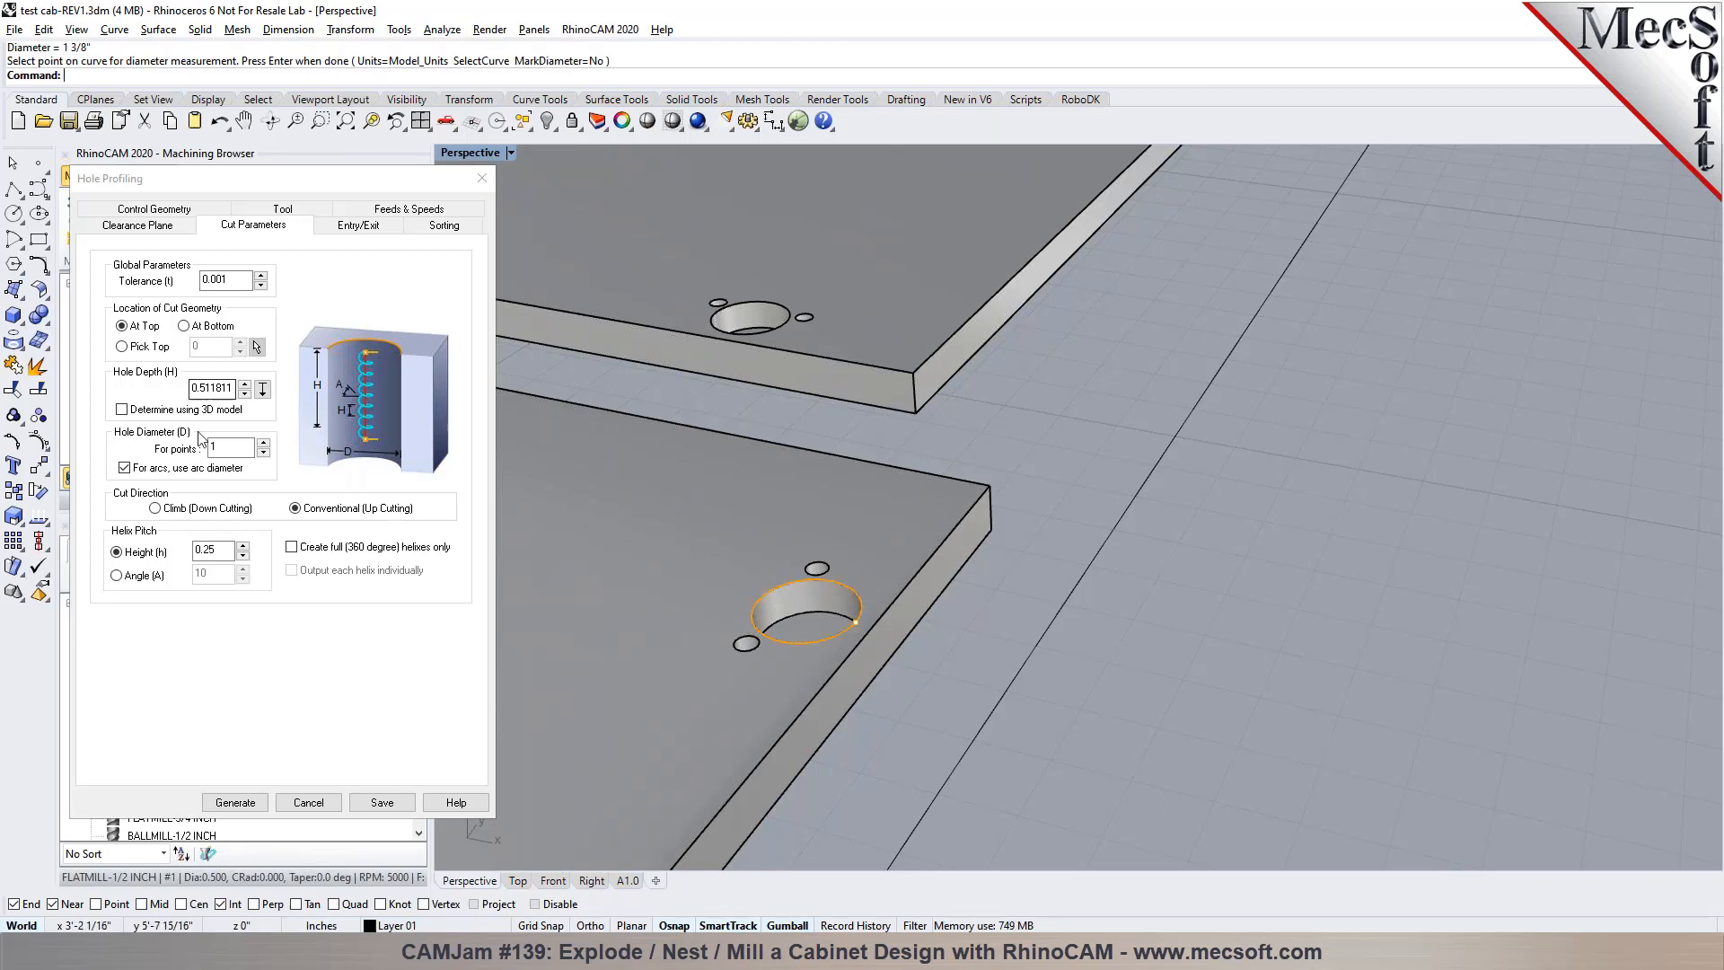
left_click(183, 469)
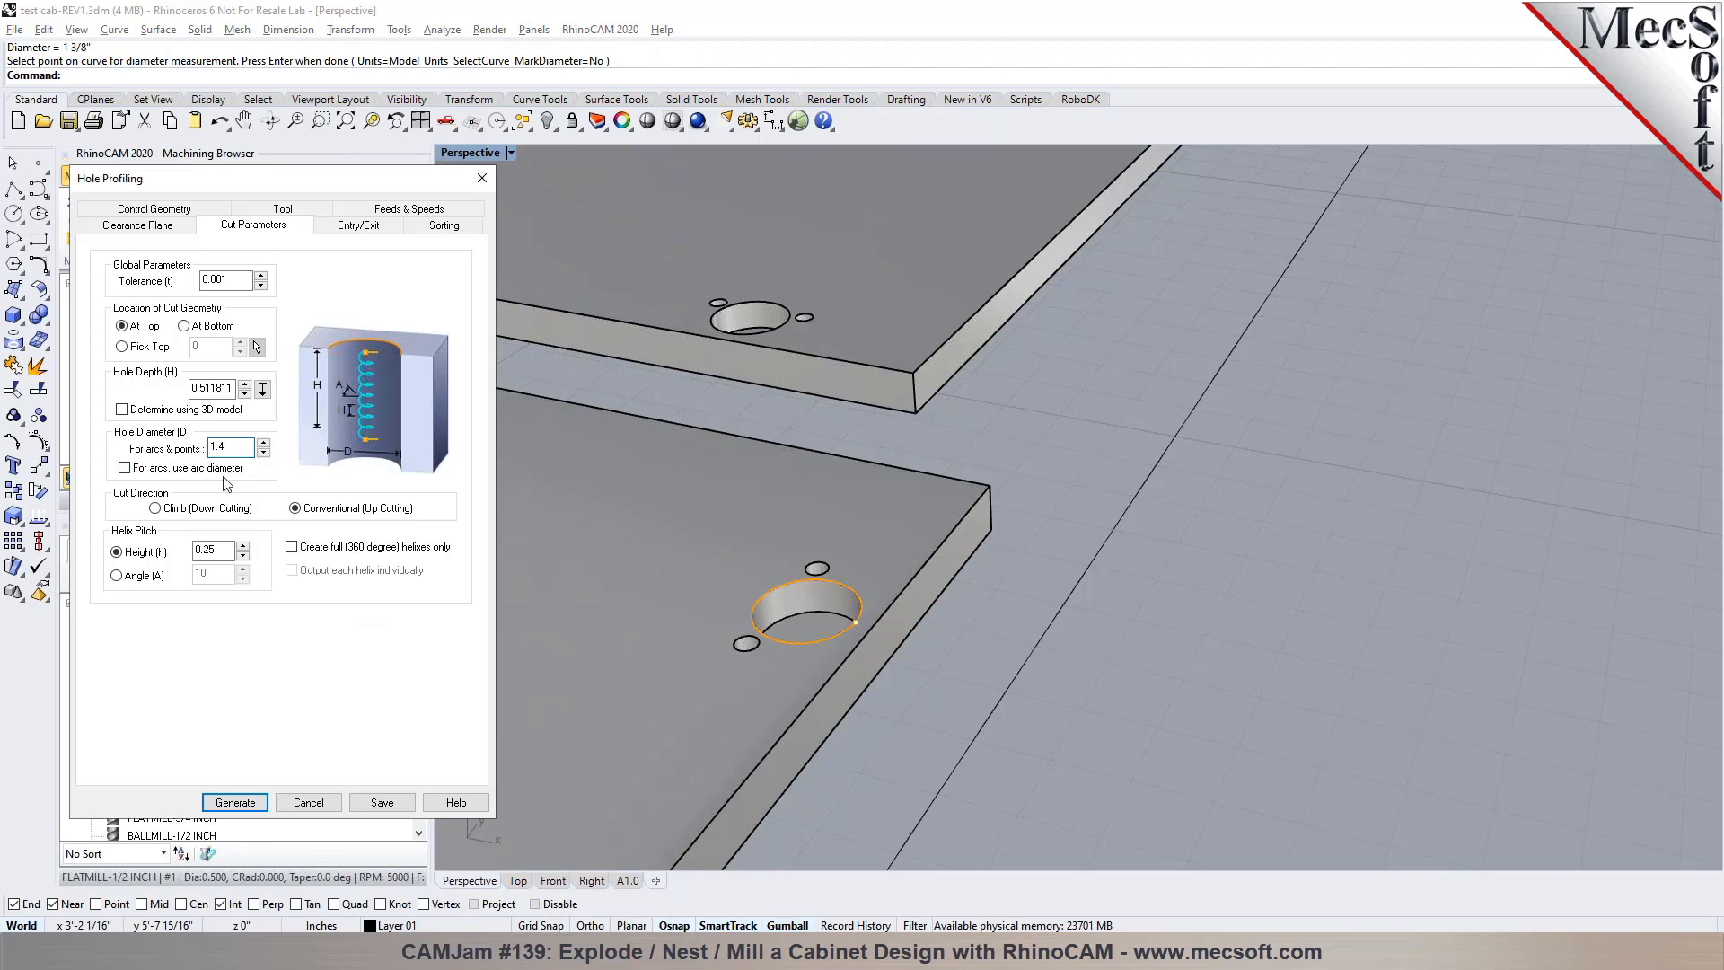
Pick the hole's depth between two points on its top and bottom edges, and set the hole depth to 0.50
left_click(262, 389)
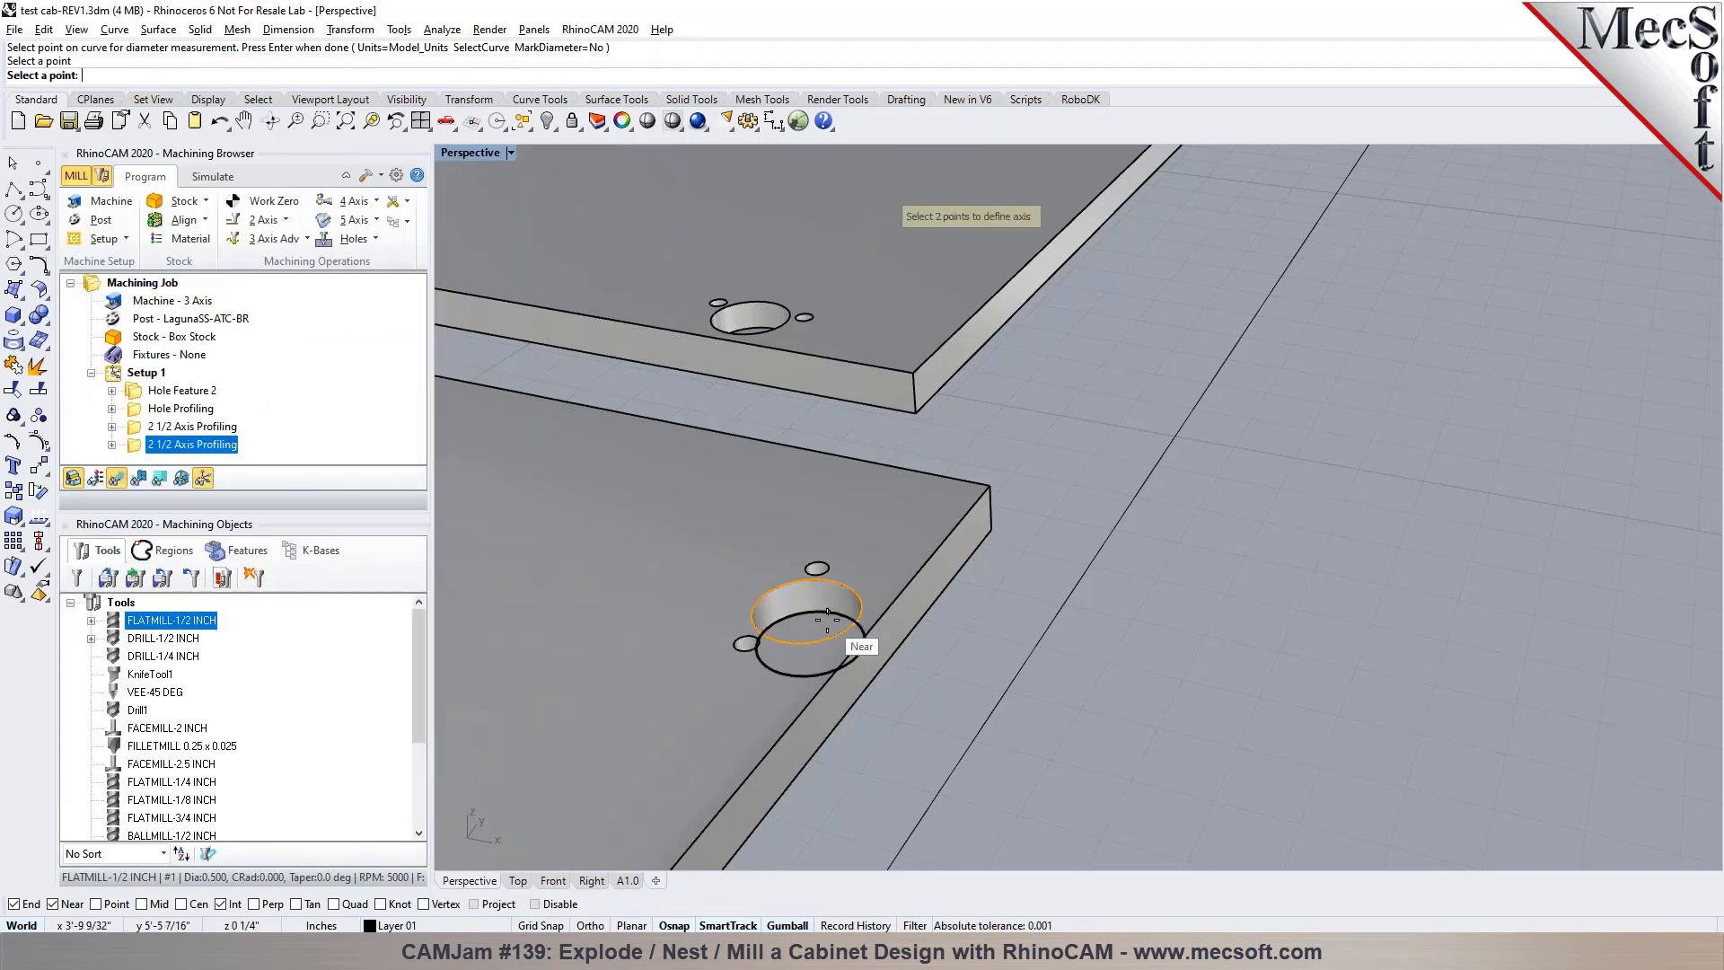
scroll(834, 615, "up", 5)
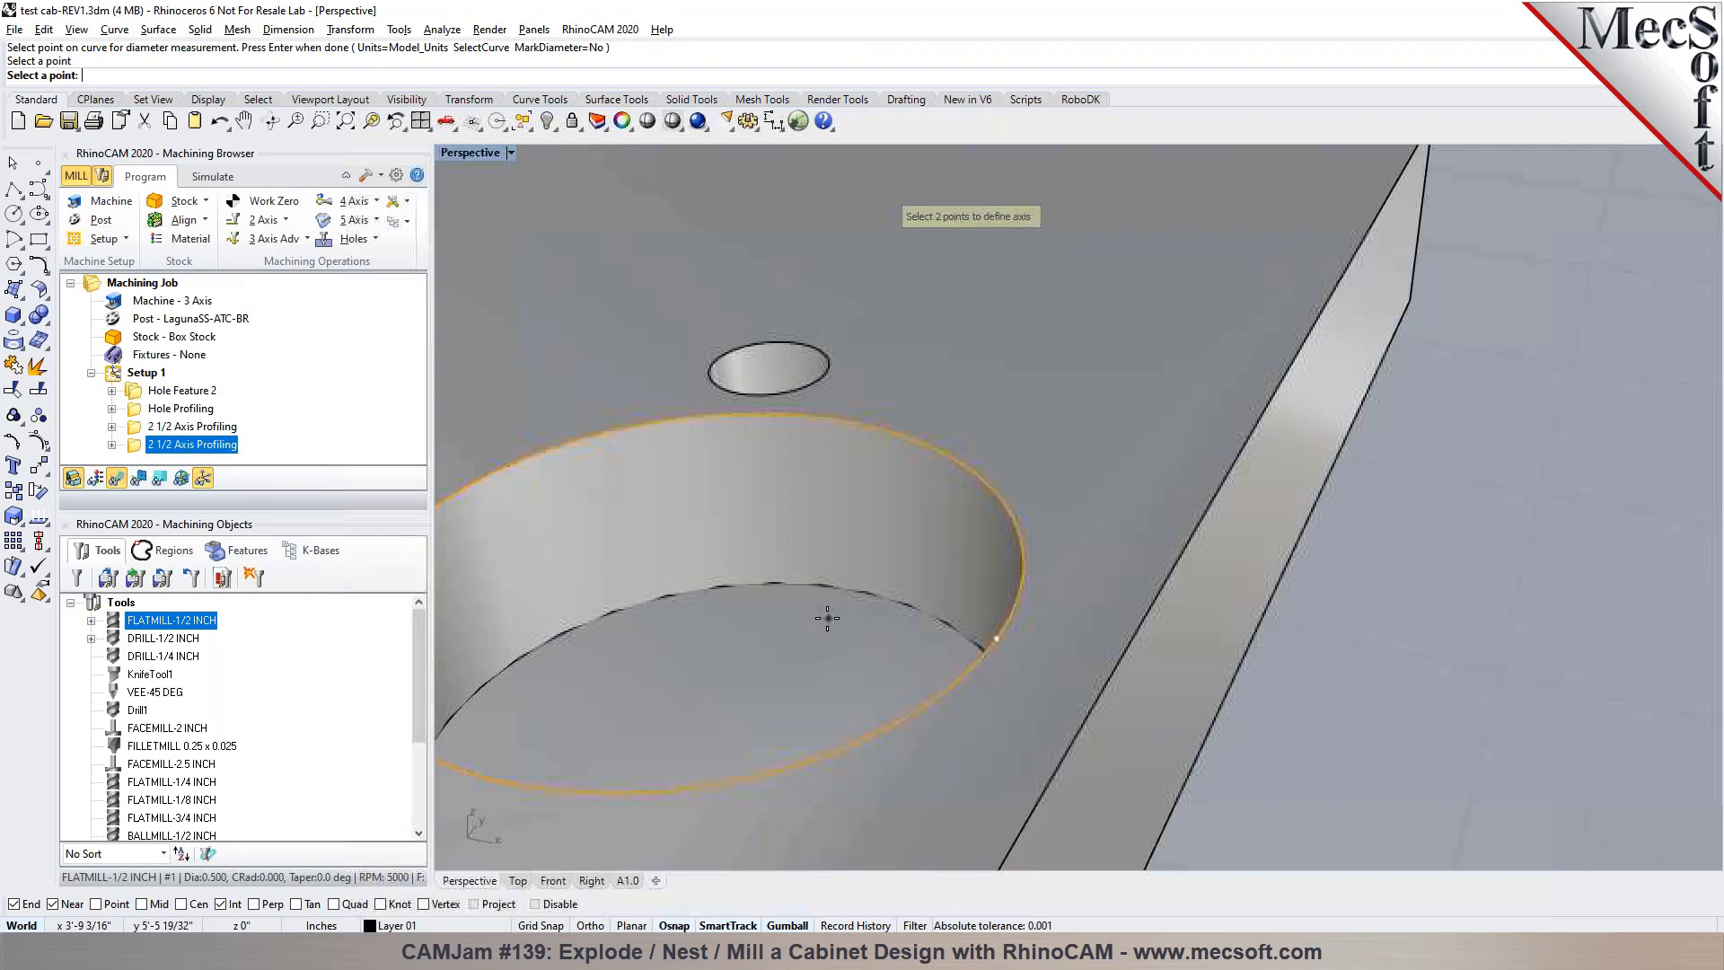
left_click(879, 598)
scroll(903, 557, "down", 6)
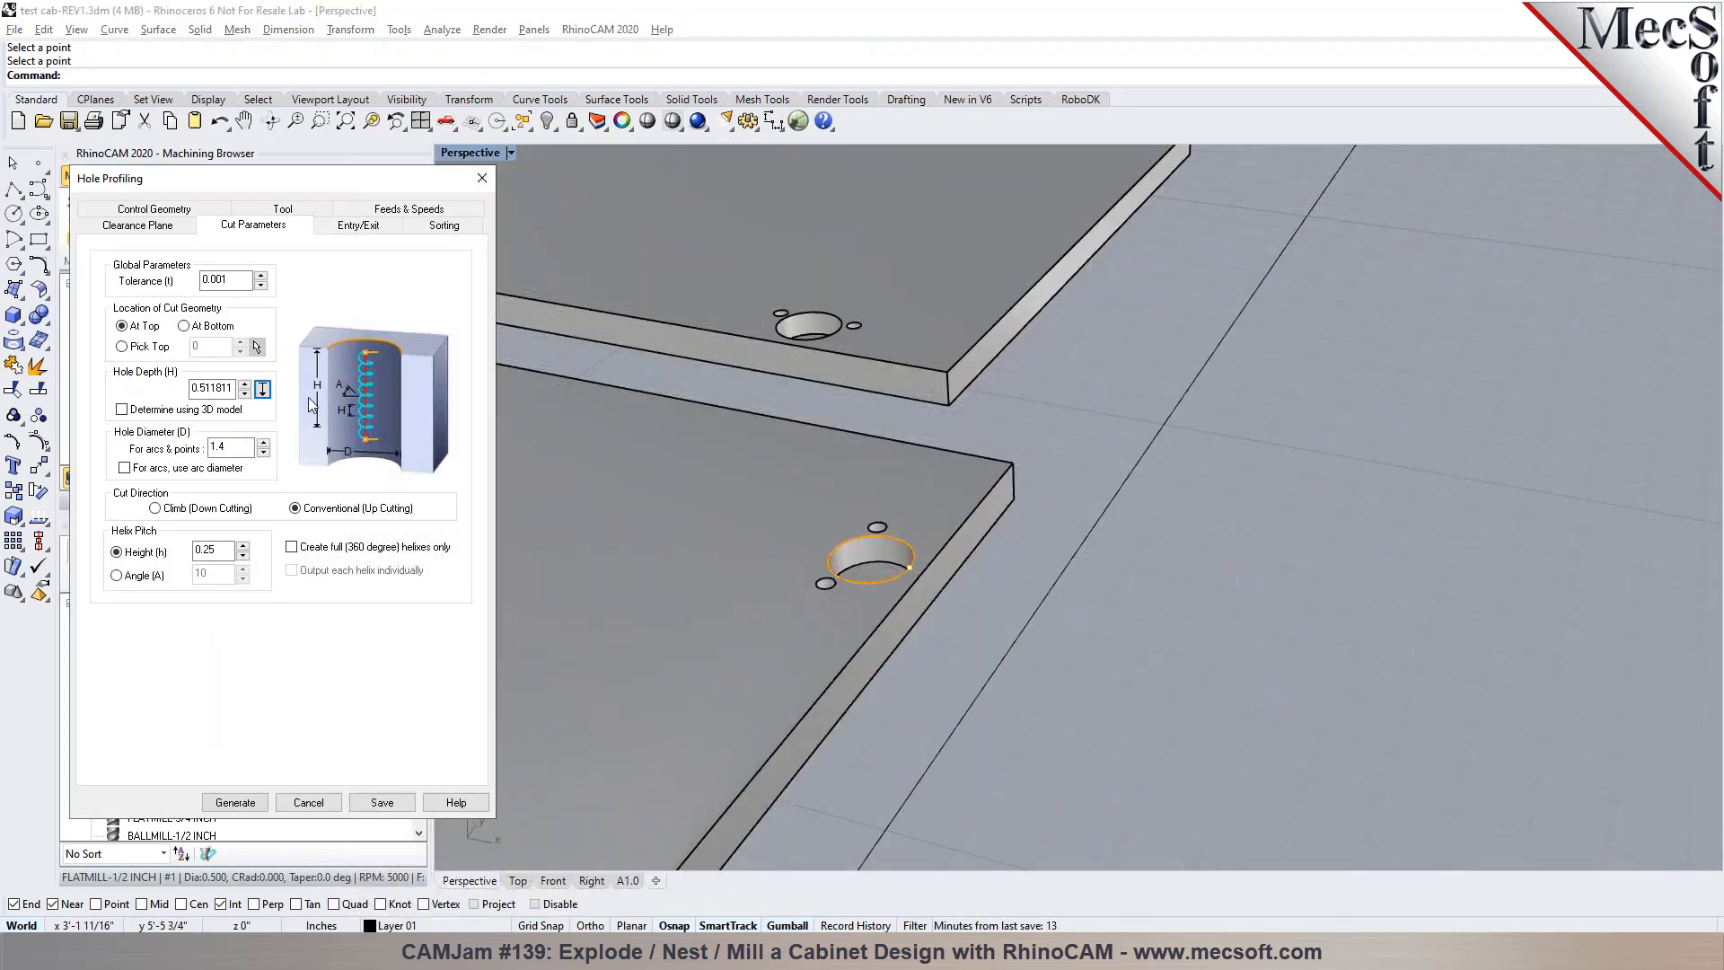
double_click(208, 388)
Create full 360 degree helixes only, output each helix individually, and generate and inspect the hole profiling toolpath
left_click(292, 547)
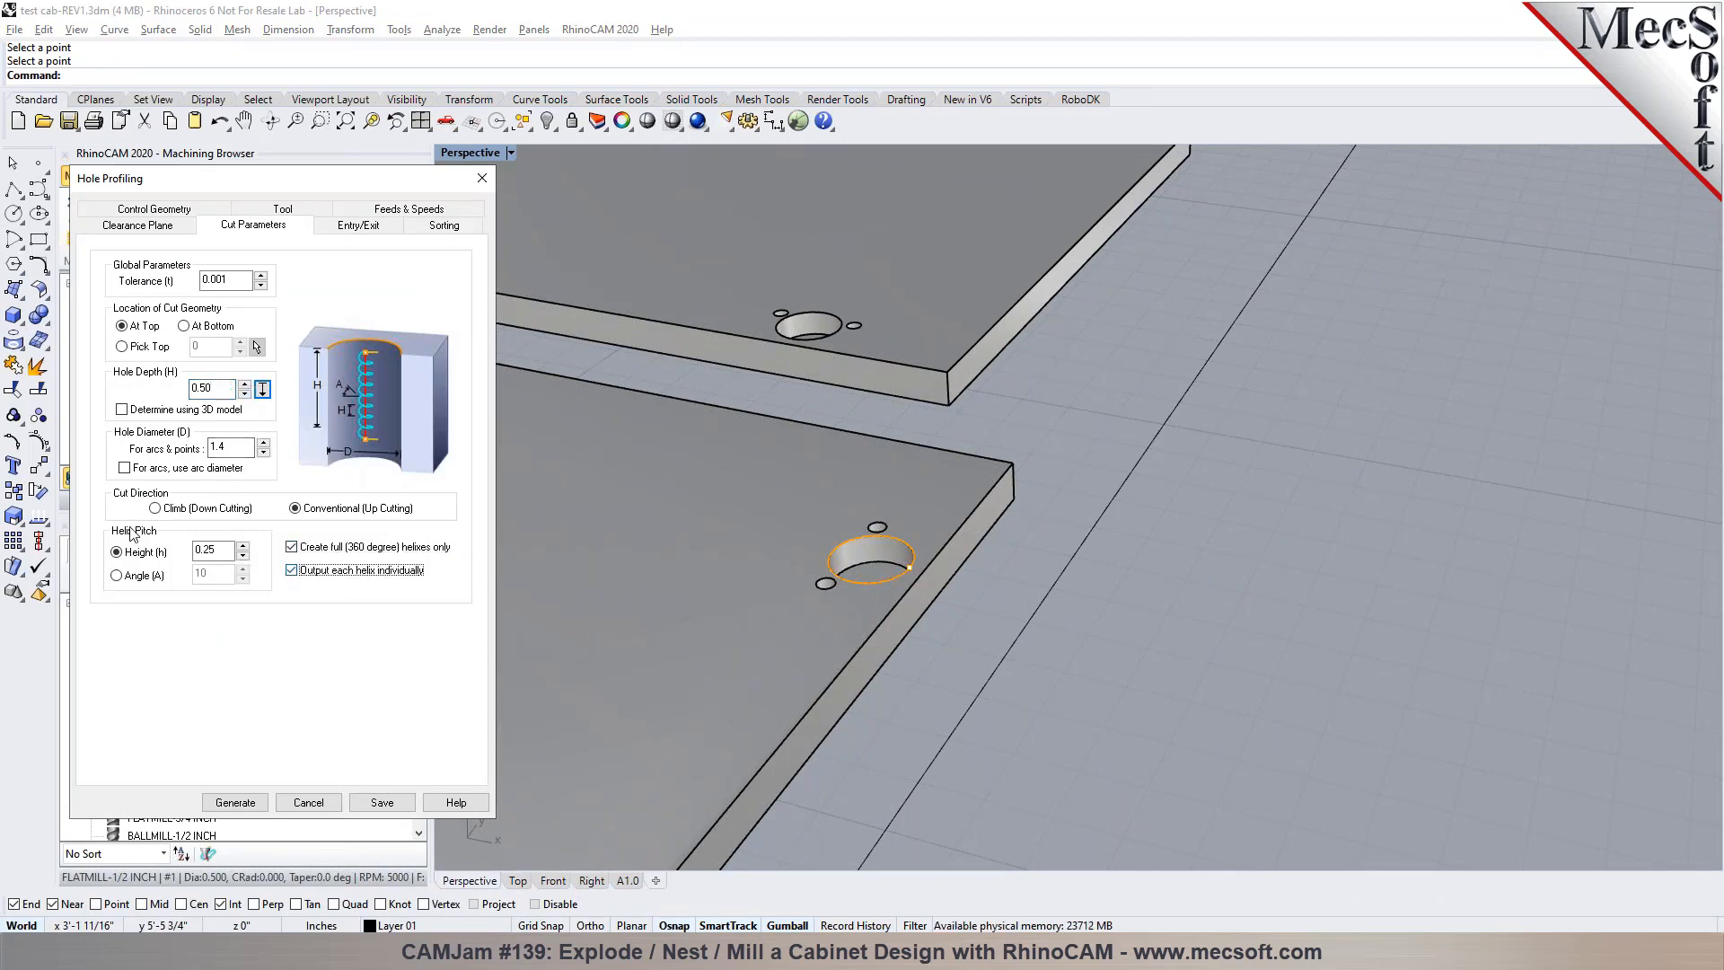
left_click(235, 801)
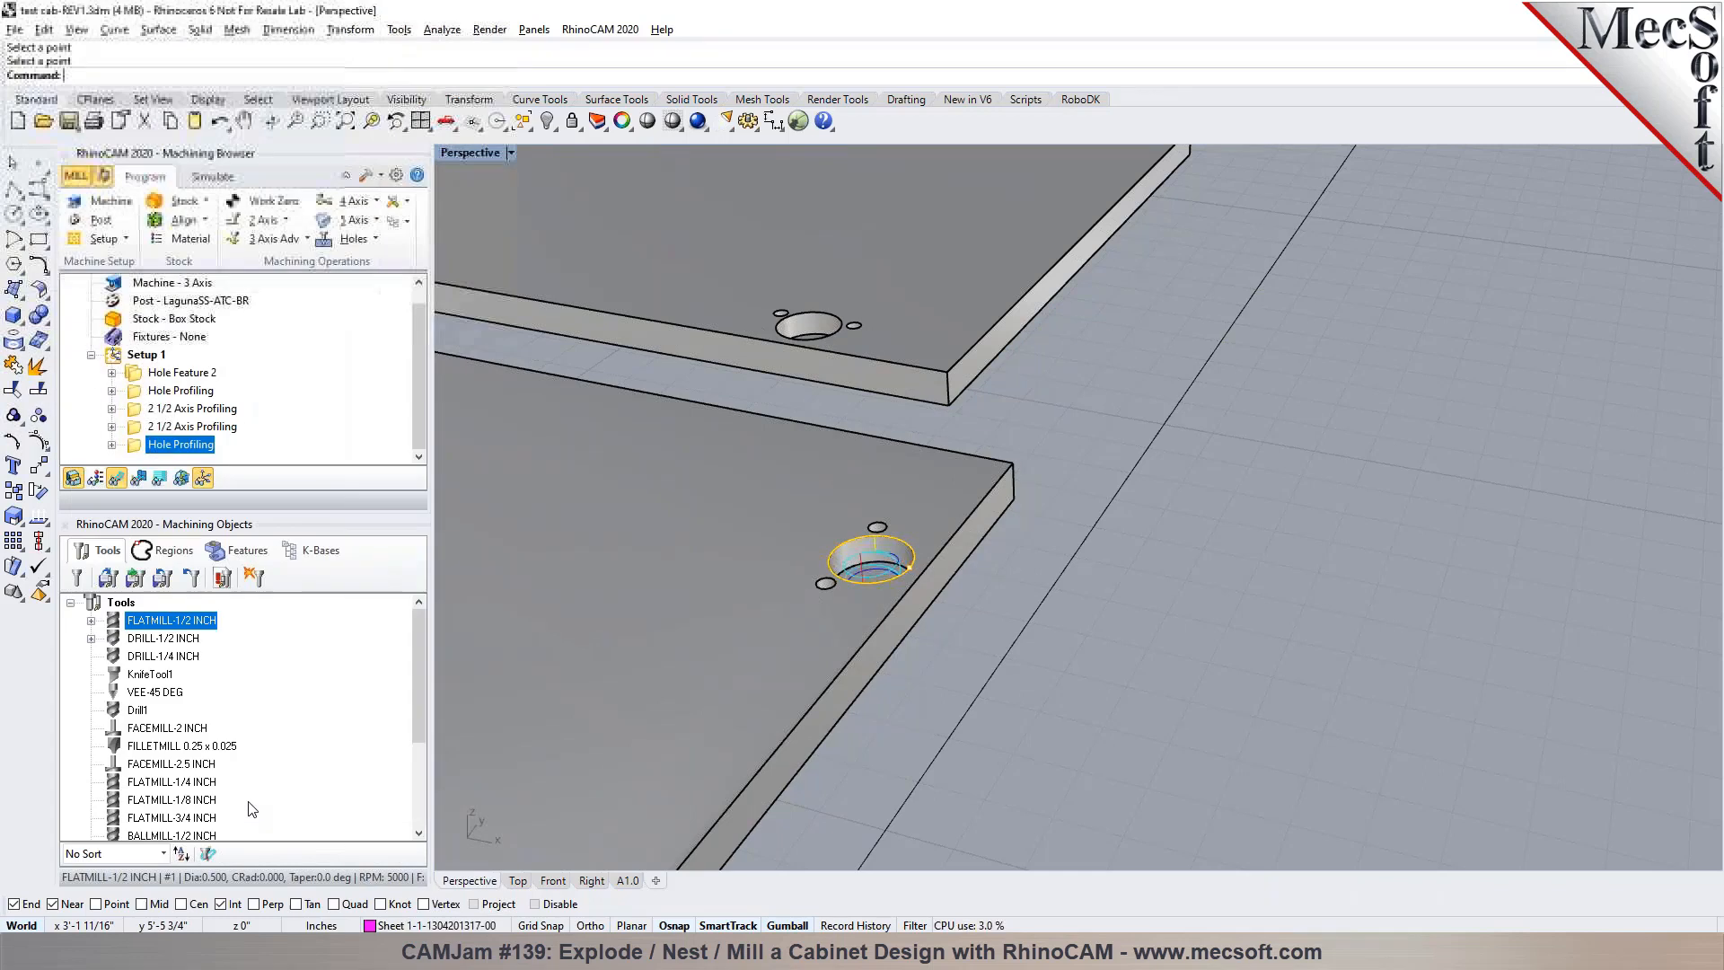
scroll(835, 553, "up", 4)
right_click_drag(816, 566, 1064, 596)
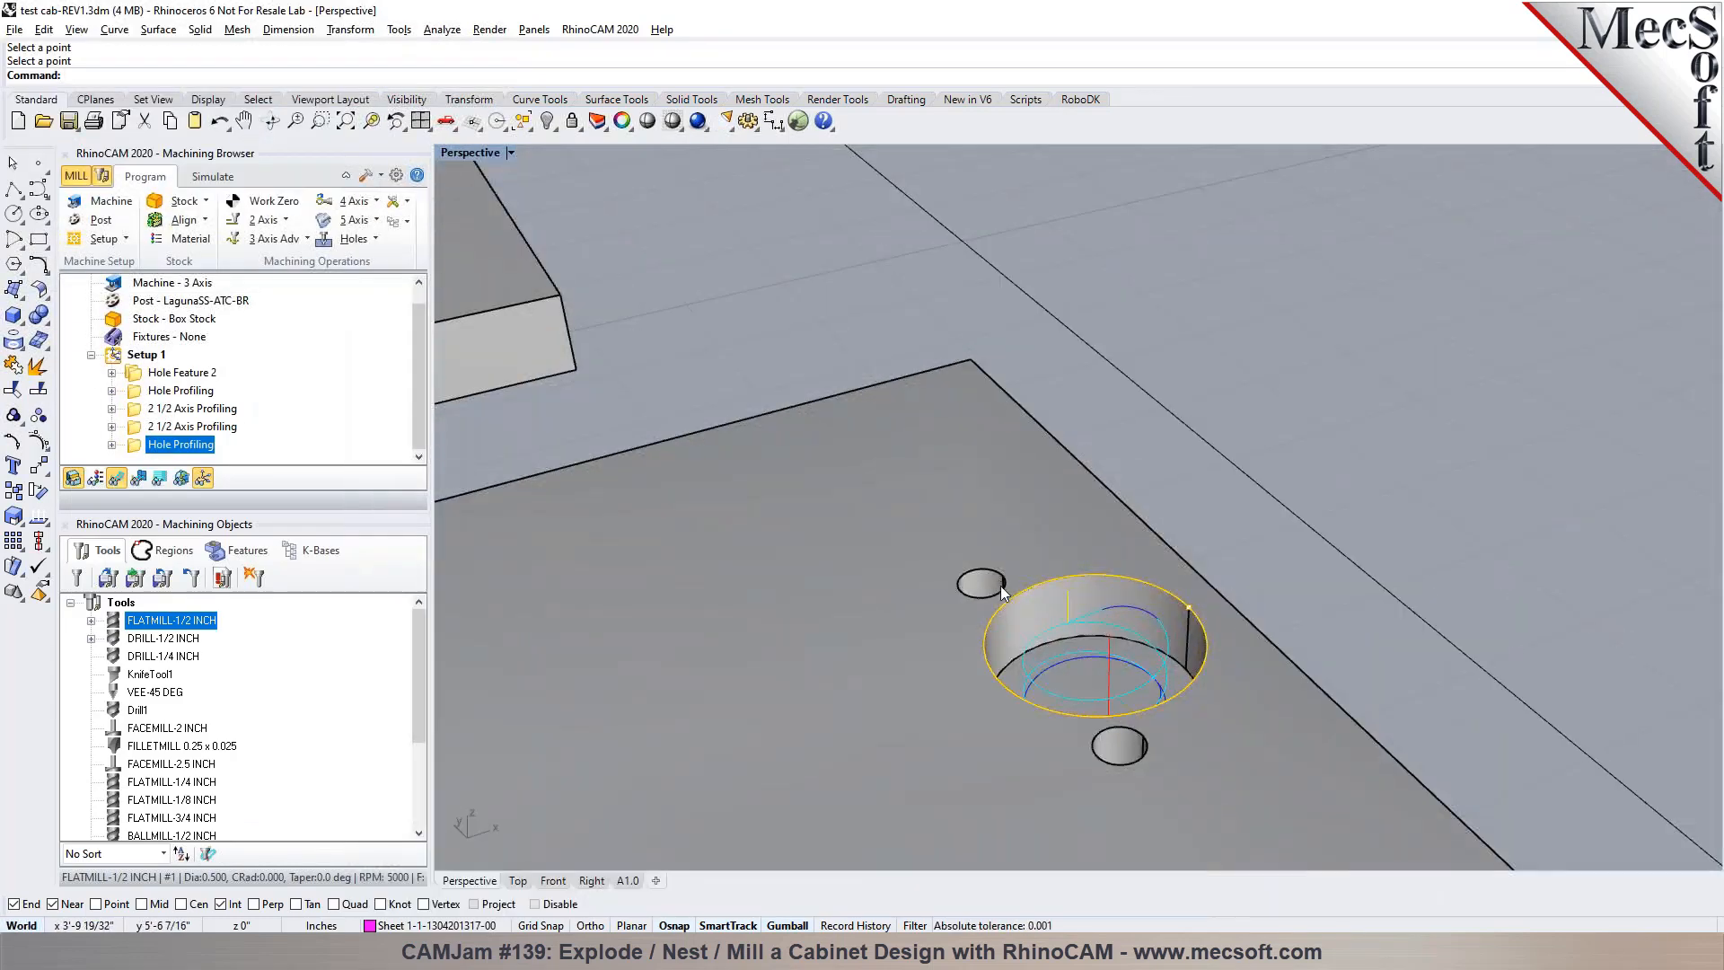
scroll(1069, 548, "down", 3)
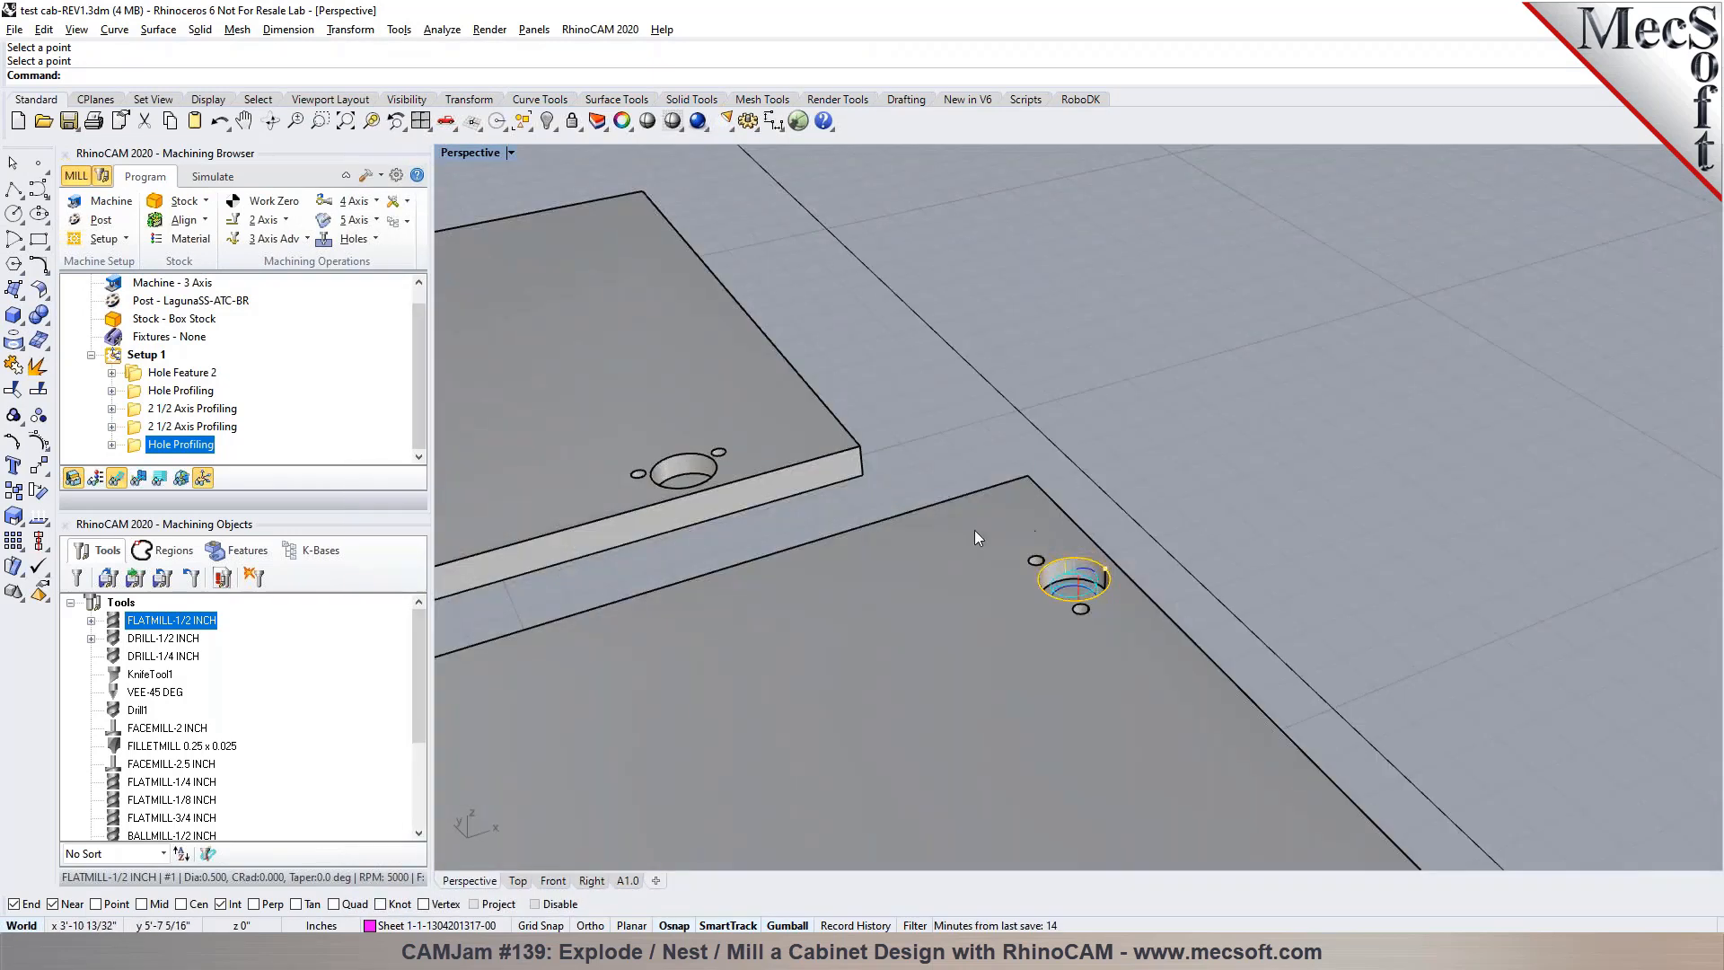
Check the planar face features of the panels, then select Setup 1 and save the file
left_click(241, 550)
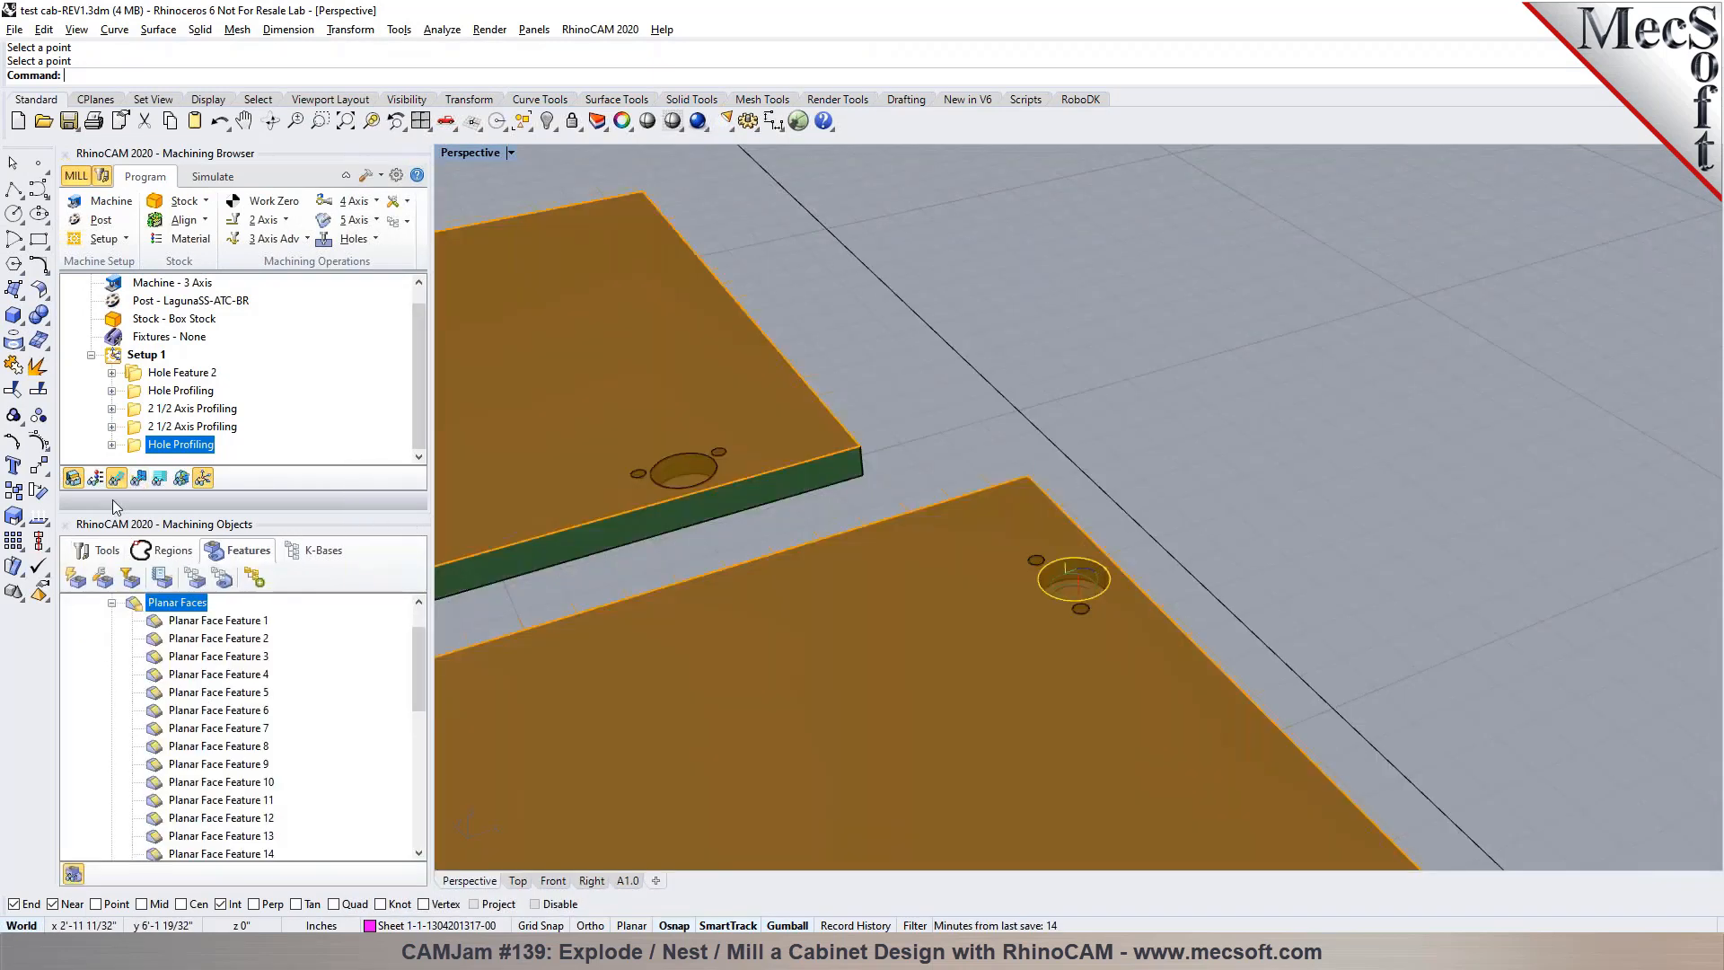
left_click(101, 550)
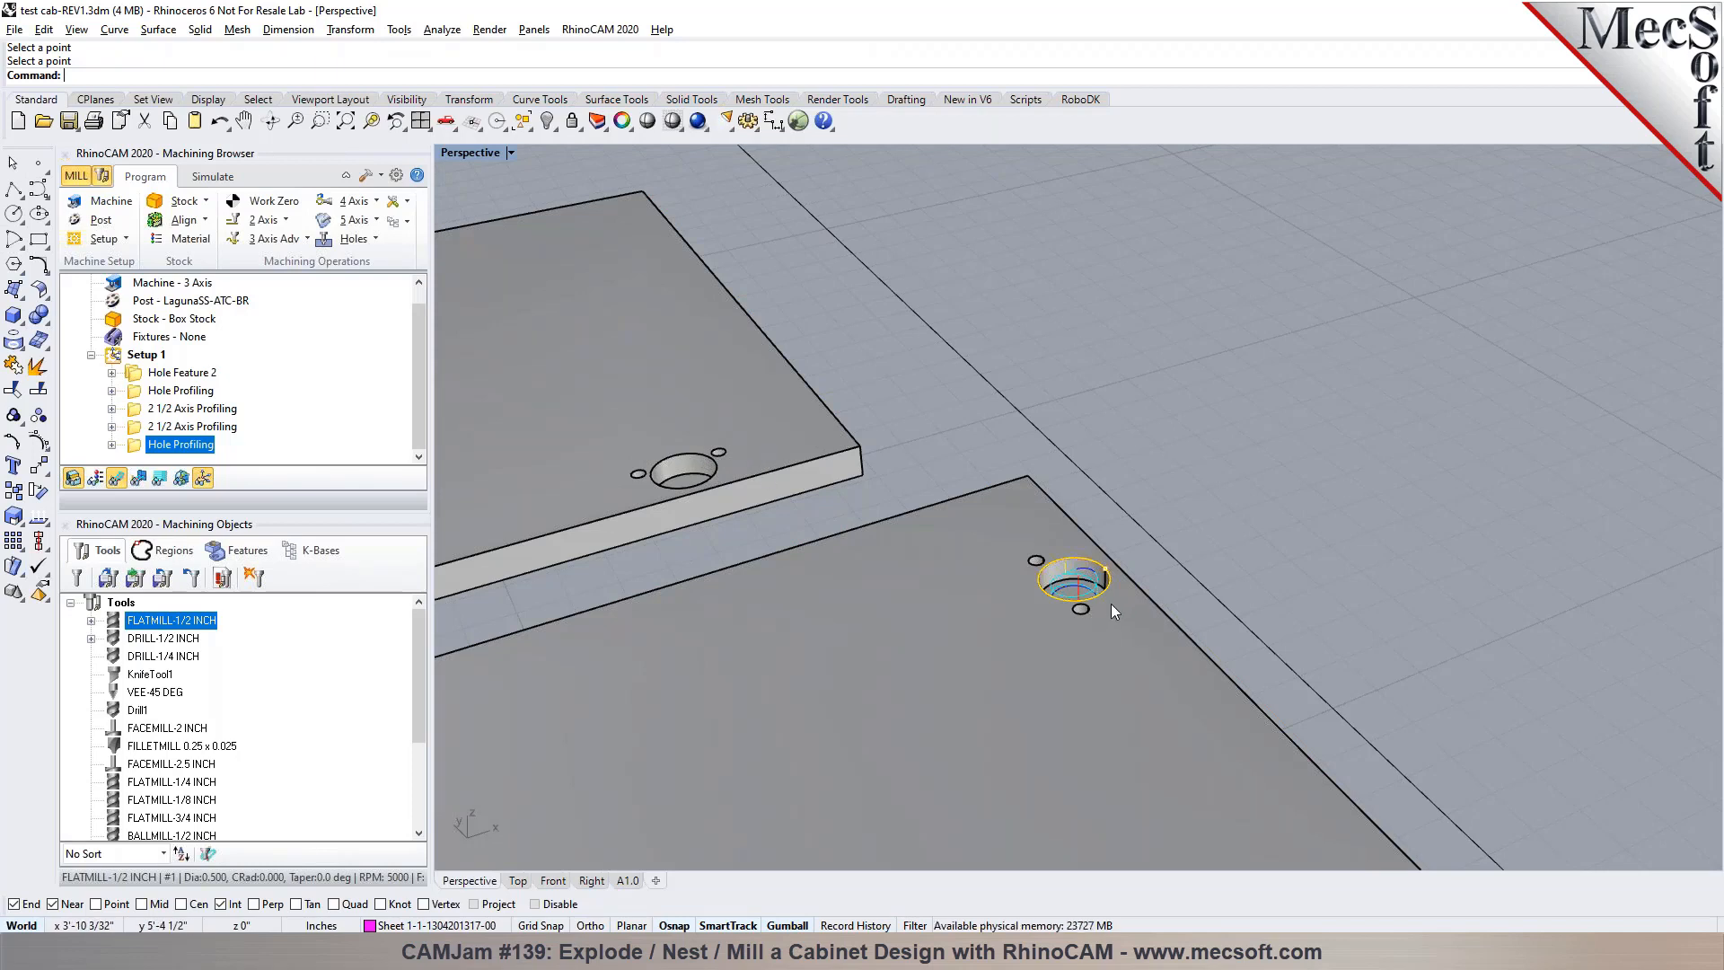
scroll(1156, 404, "down", 5)
scroll(1262, 470, "down", 6)
scroll(1050, 651, "up", 1)
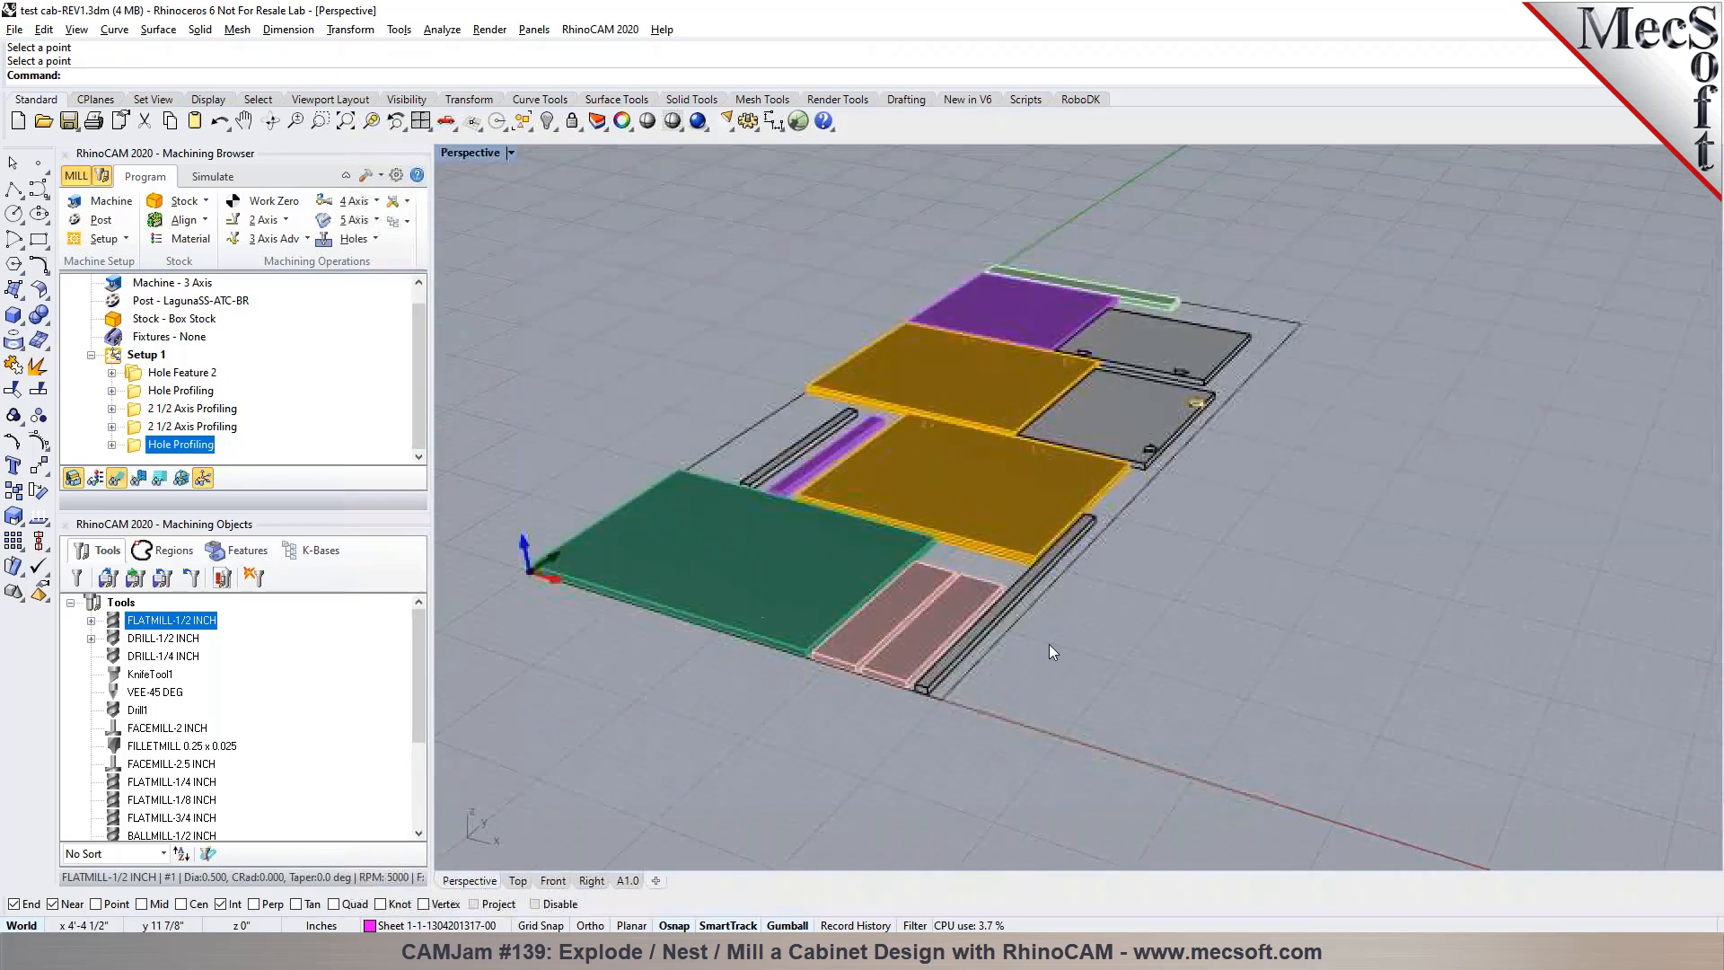
left_click(149, 355)
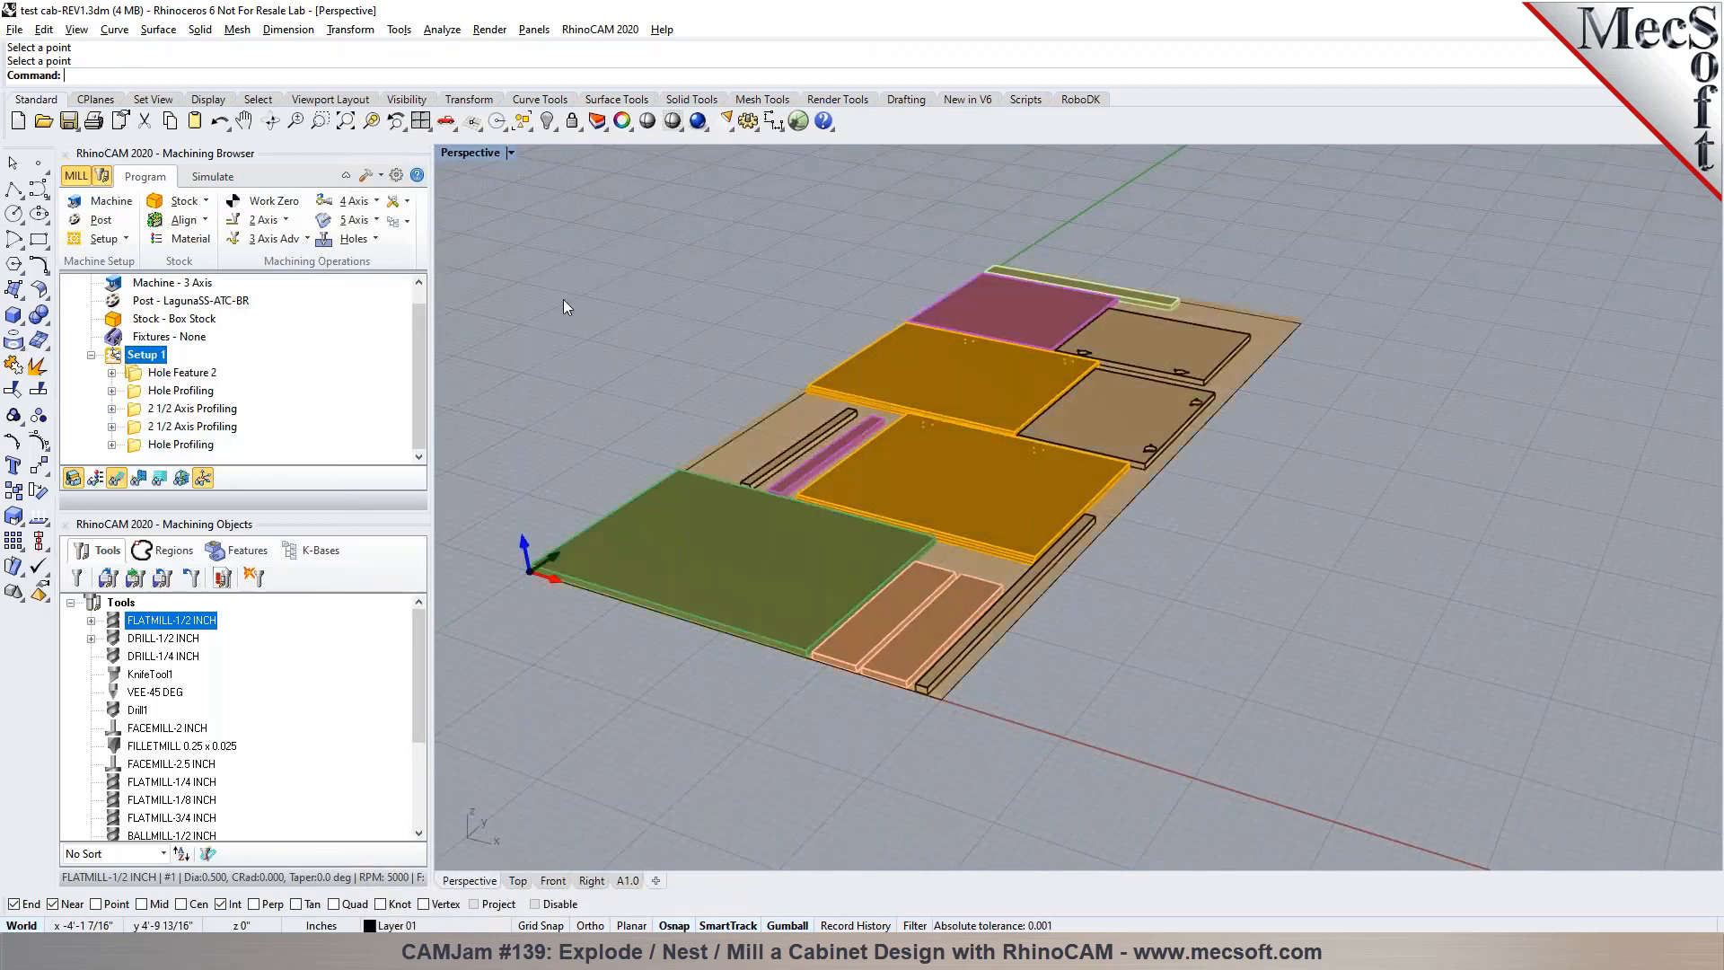
left_click(69, 121)
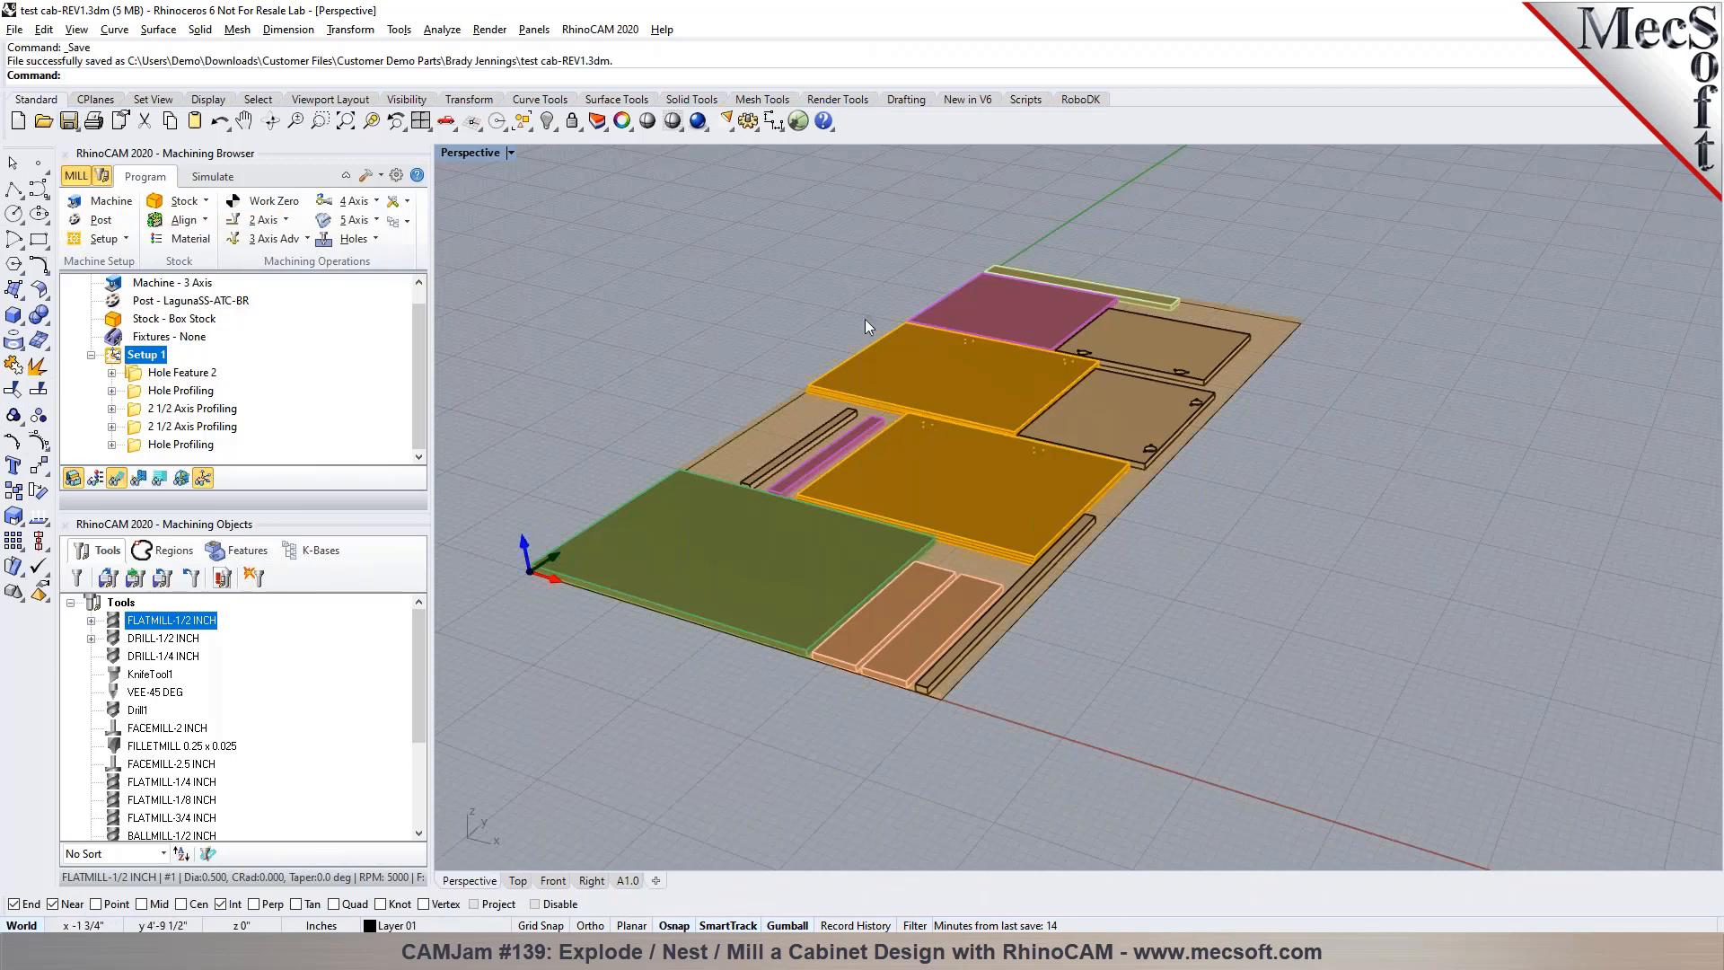
Post-process Setup 1 with the LagunaSS-ATC-BR post and save the output on the Desktop as test cab-REV1_Setup 1.prg
left_click_drag(342, 499, 342, 591)
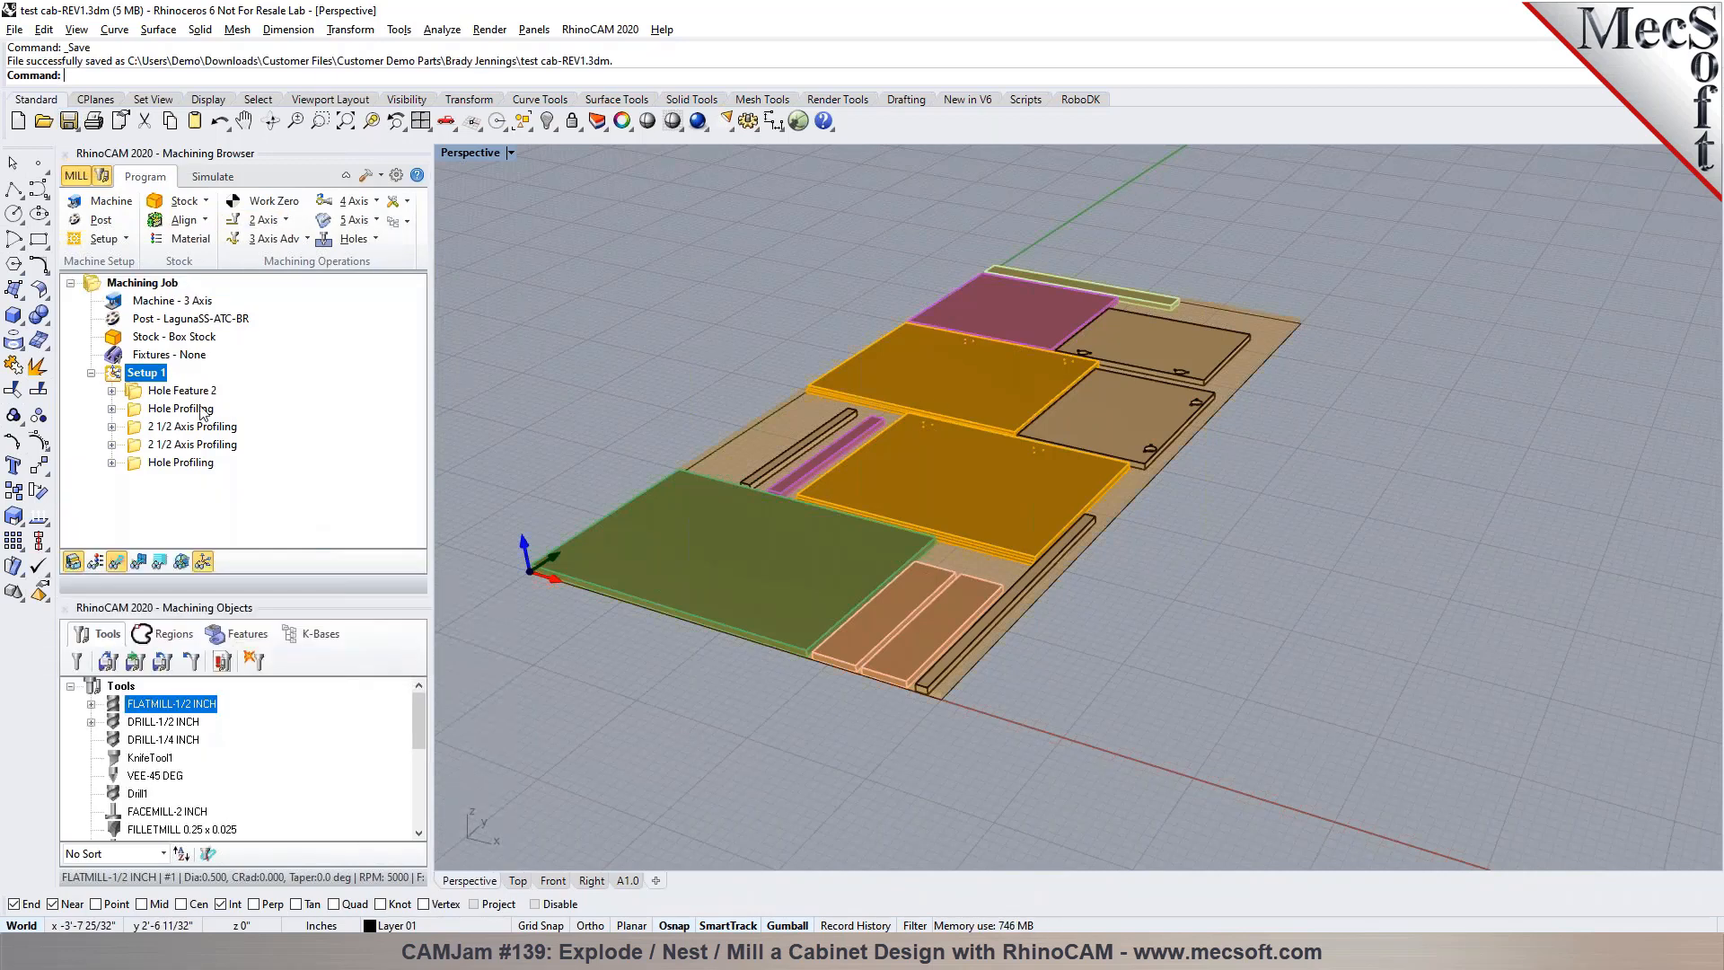
right_click(164, 376)
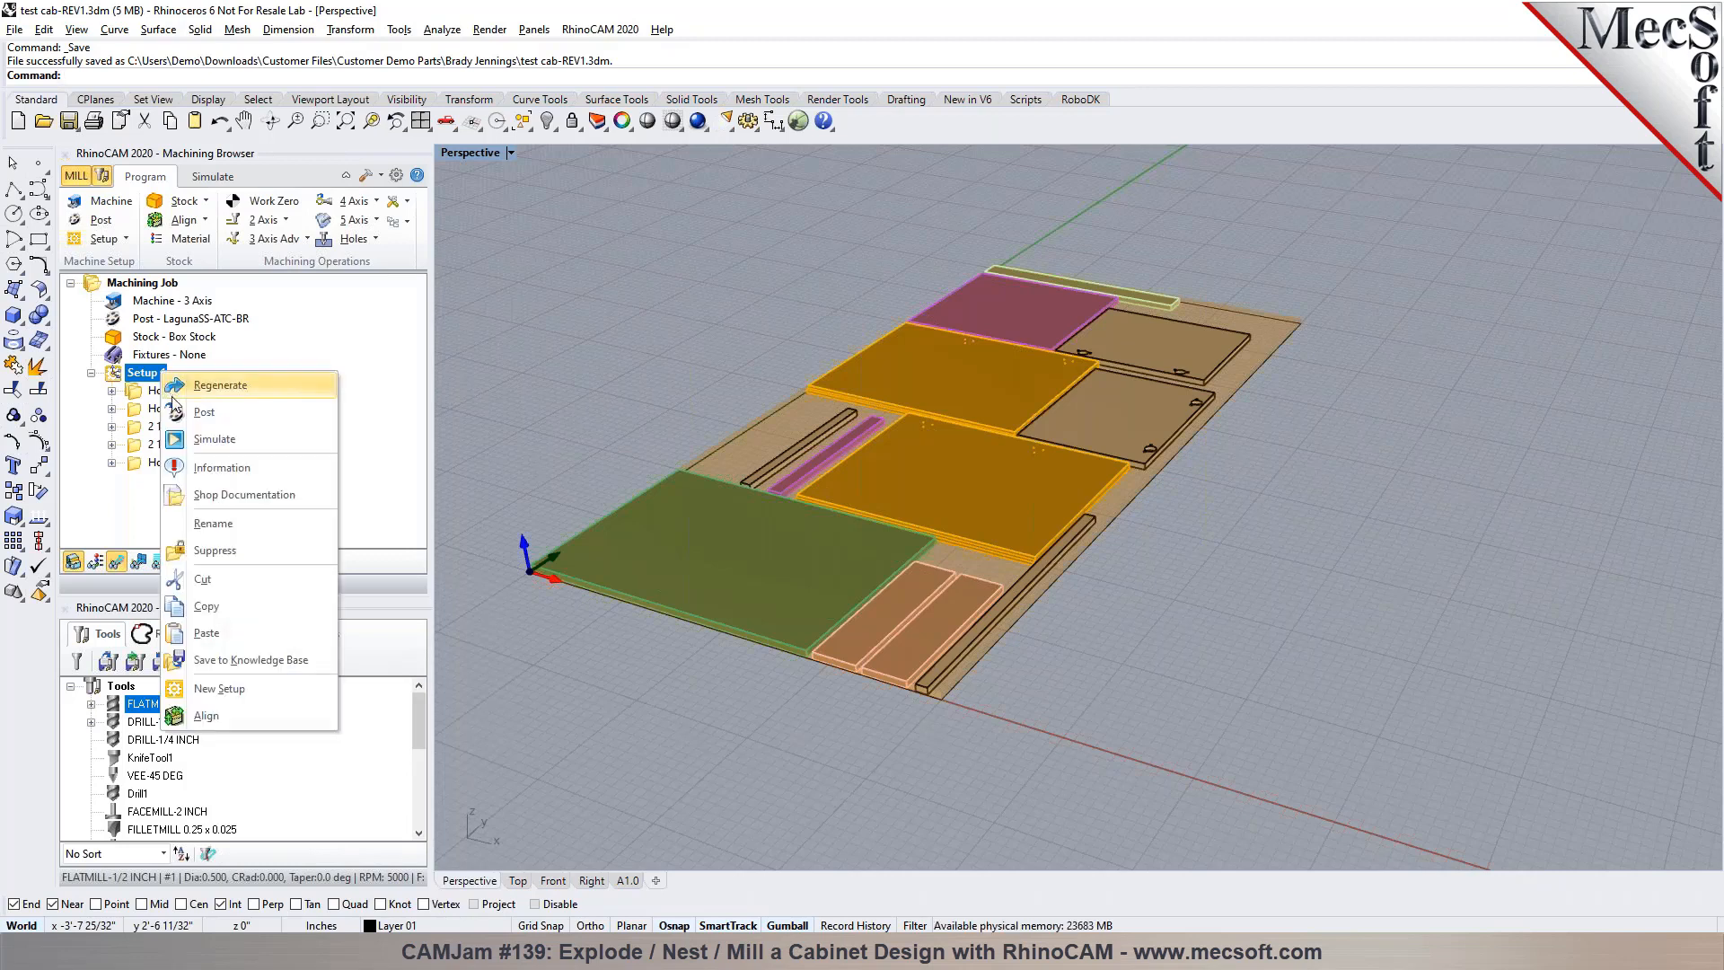
left_click(204, 412)
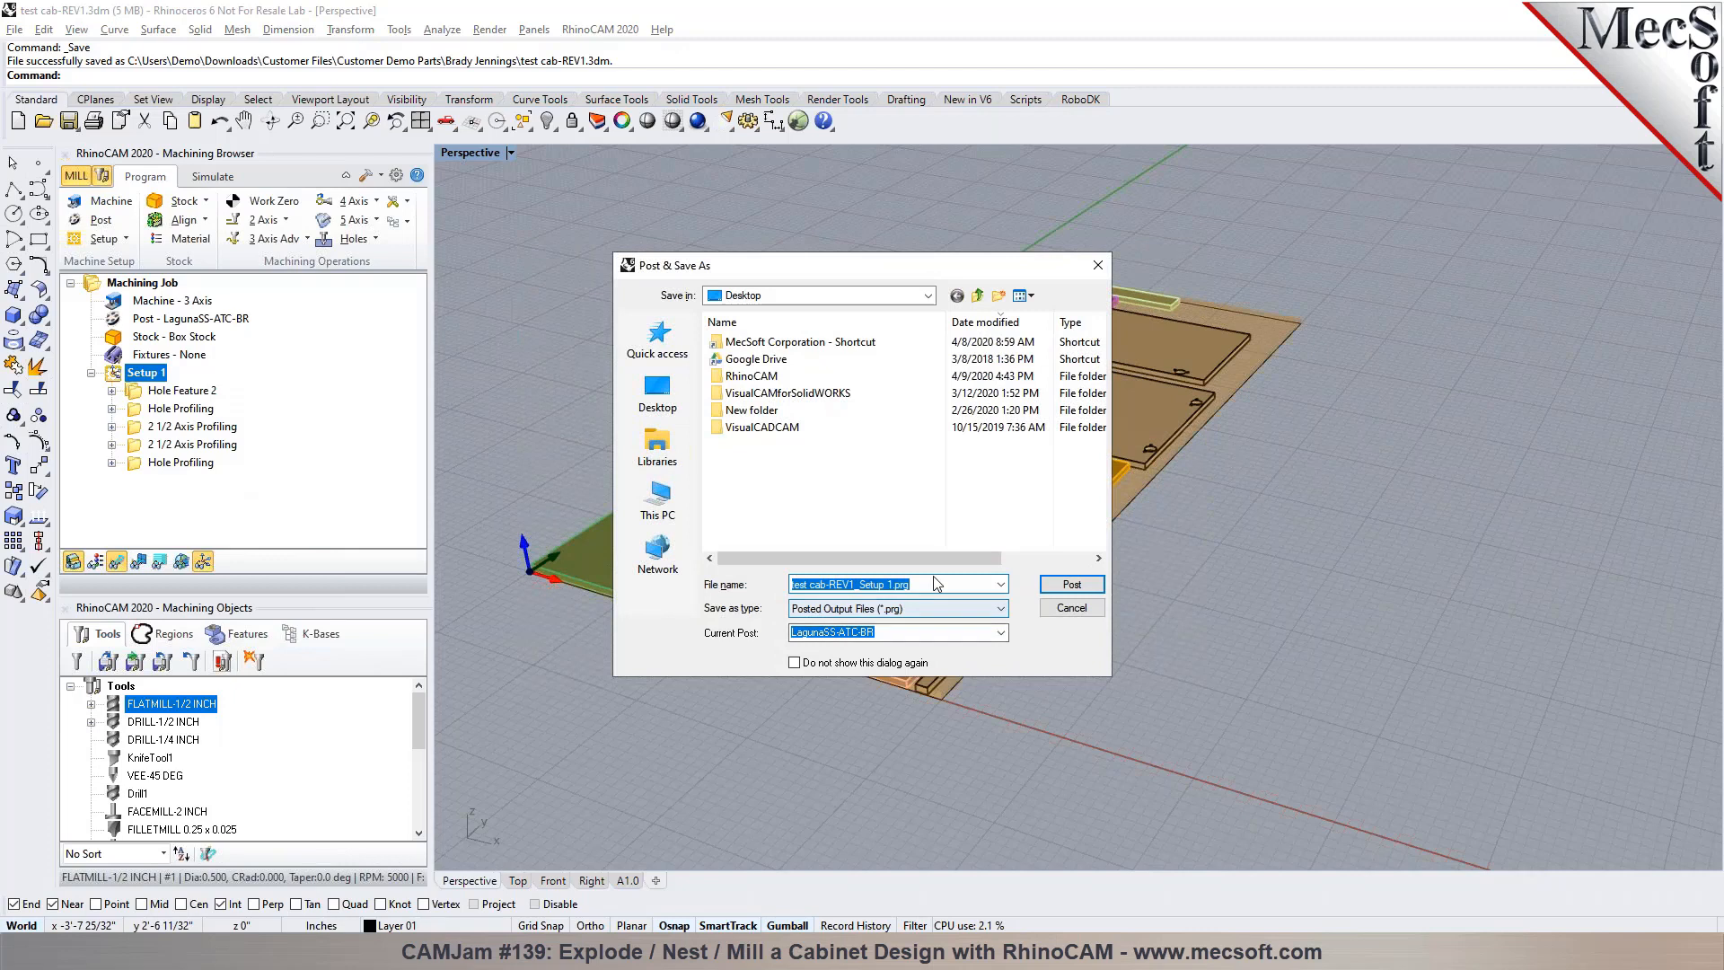
left_click(1071, 585)
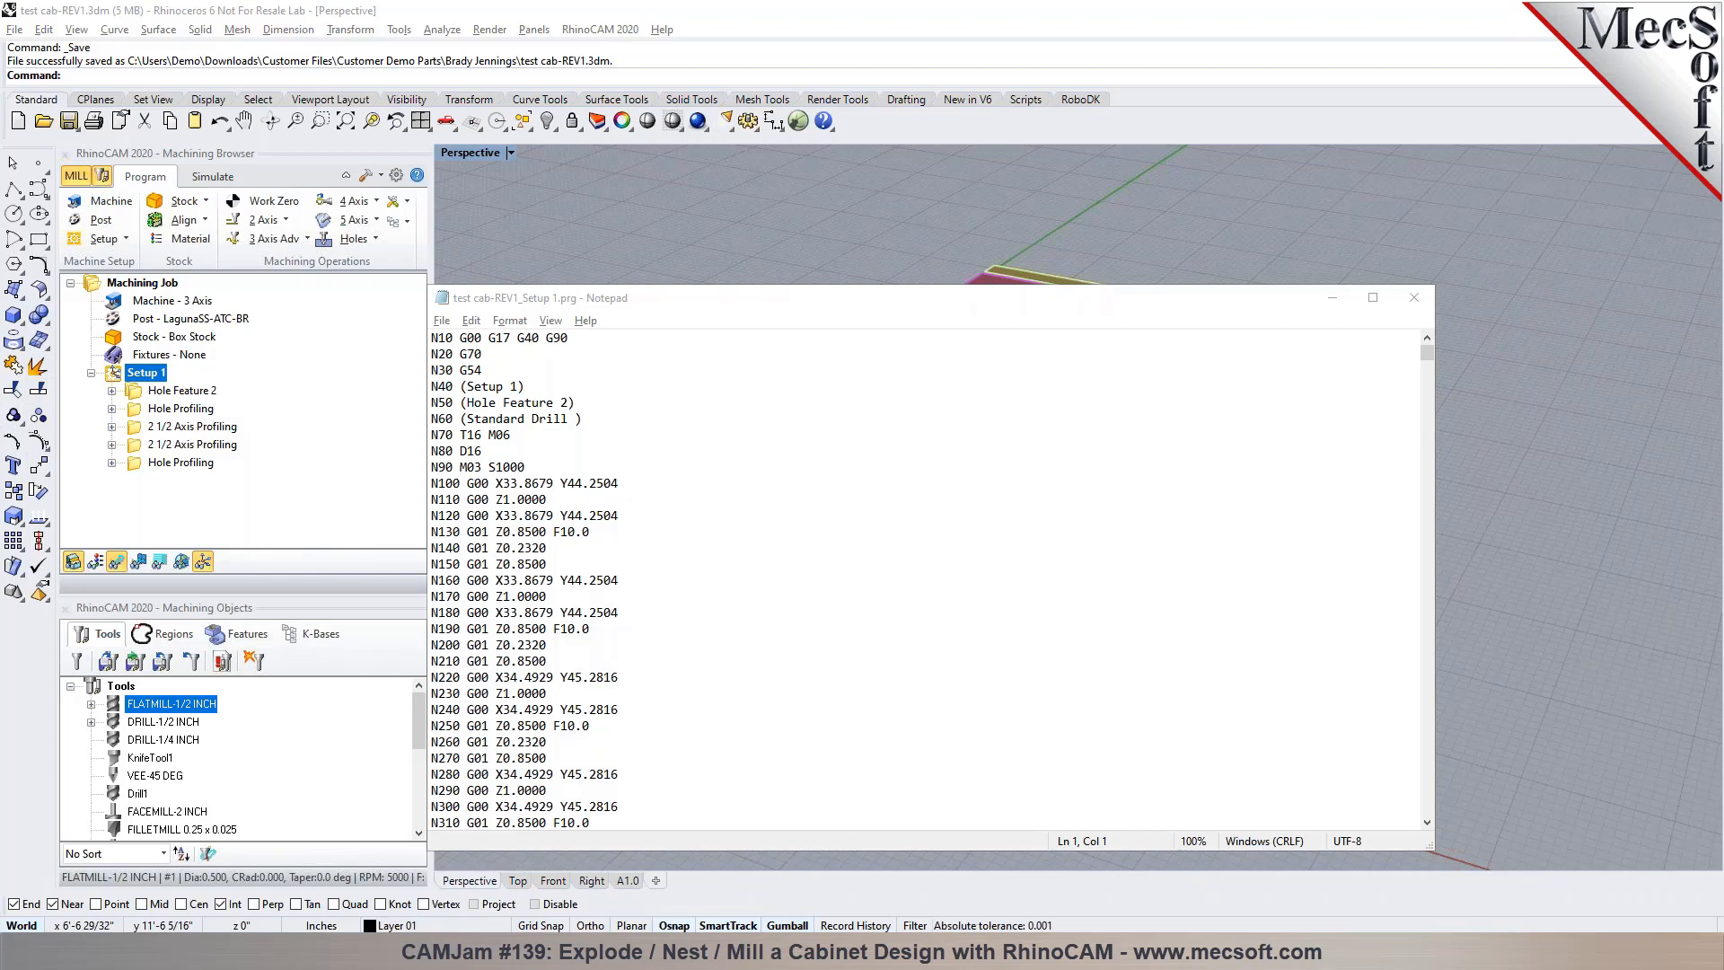
Examine the posted G-code in Notepad, checking the tool change line and the drill operation comment, and close the file
left_click_drag(1437, 446, 1249, 449)
left_click_drag(722, 288, 908, 197)
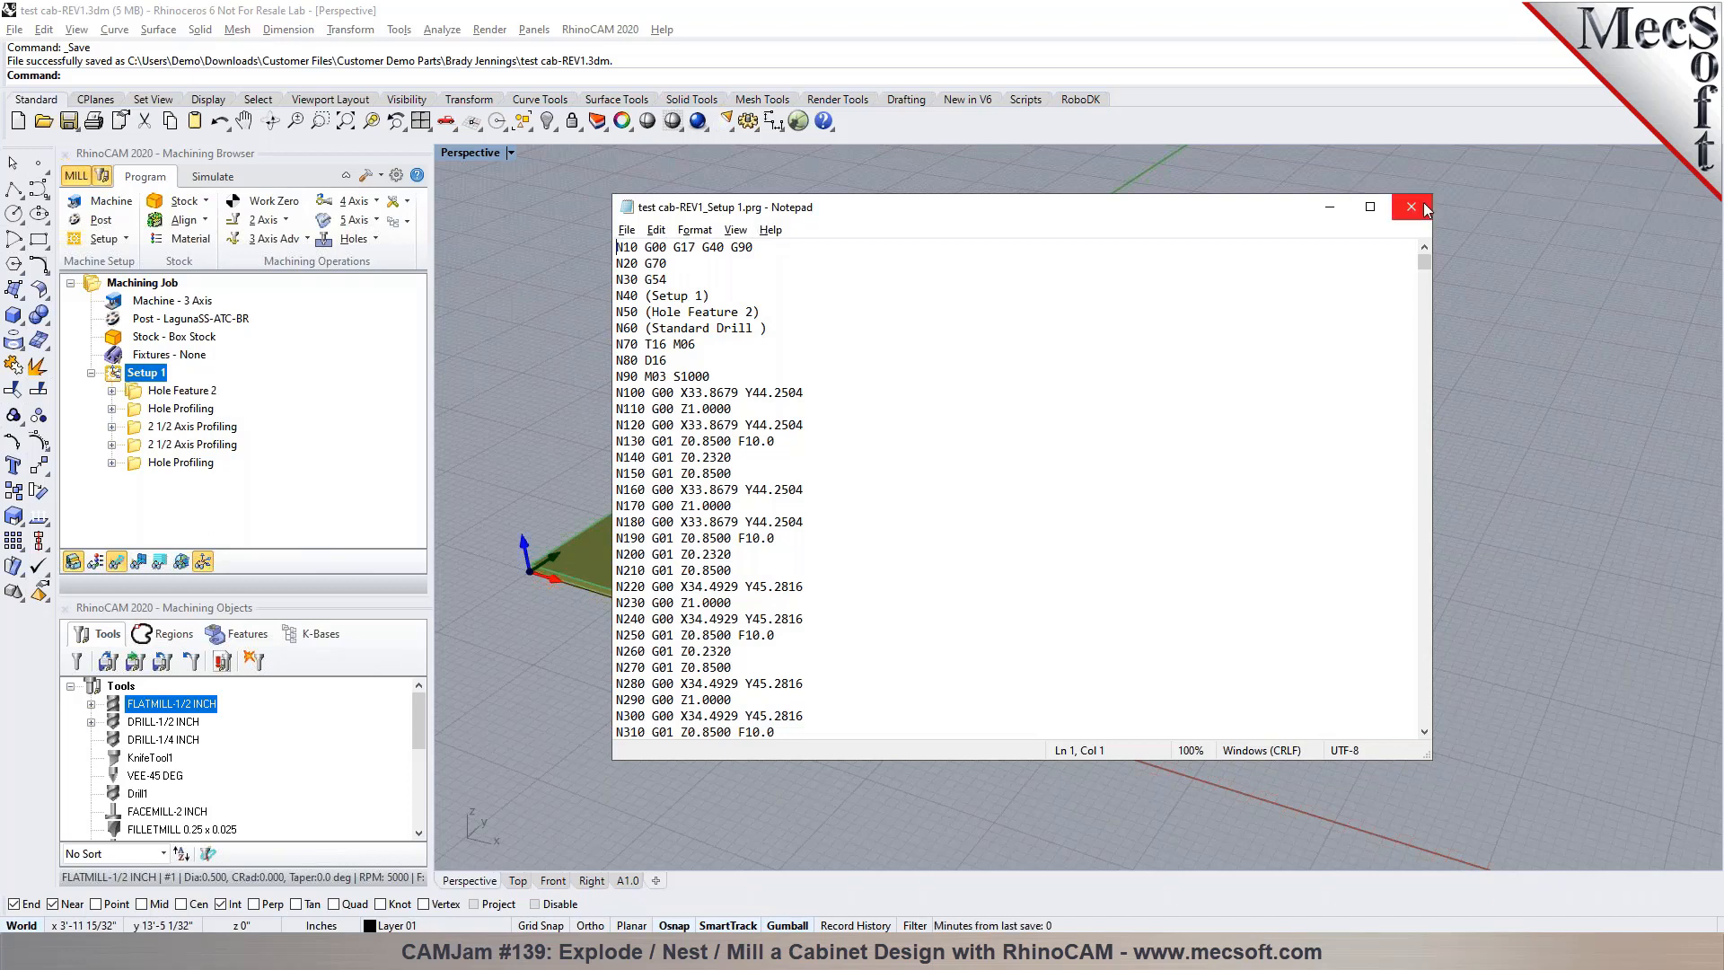
left_click_drag(674, 345, 639, 345)
left_click_drag(762, 329, 662, 327)
left_click(666, 343)
double_click(655, 344)
left_click(667, 360)
left_click(1411, 210)
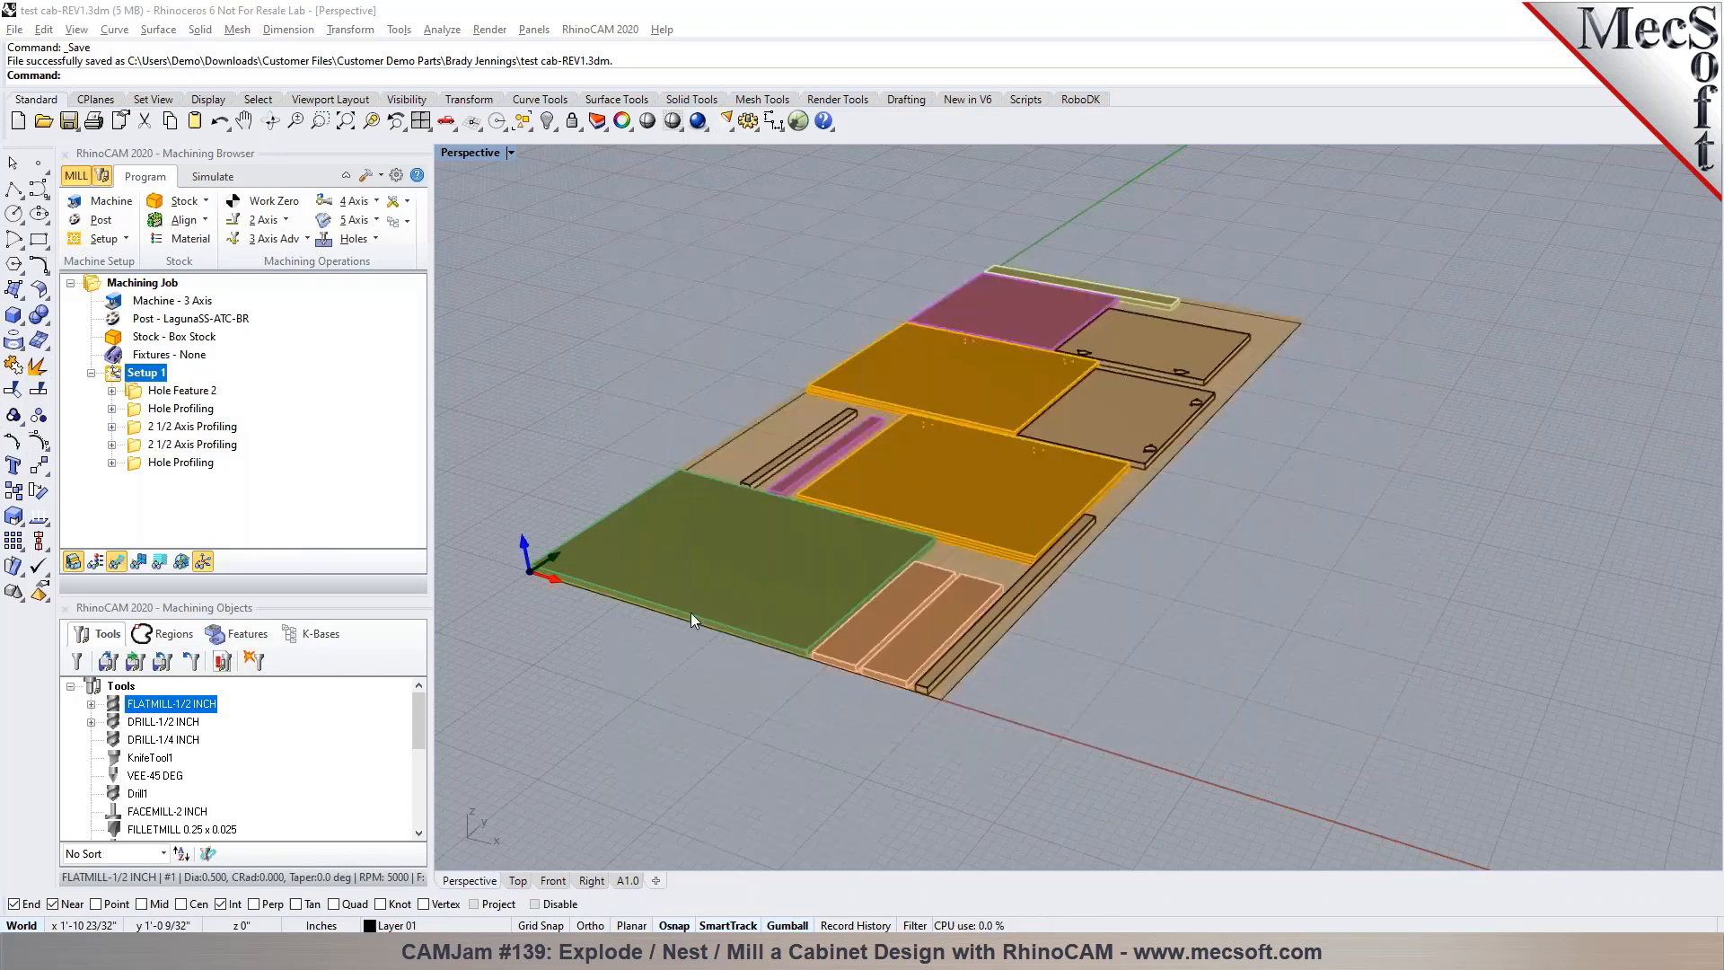
Inspect the work zero at the lower corner of the box stock in the programming and simulation views
scroll(515, 574, "up", 5)
scroll(518, 589, "up", 1)
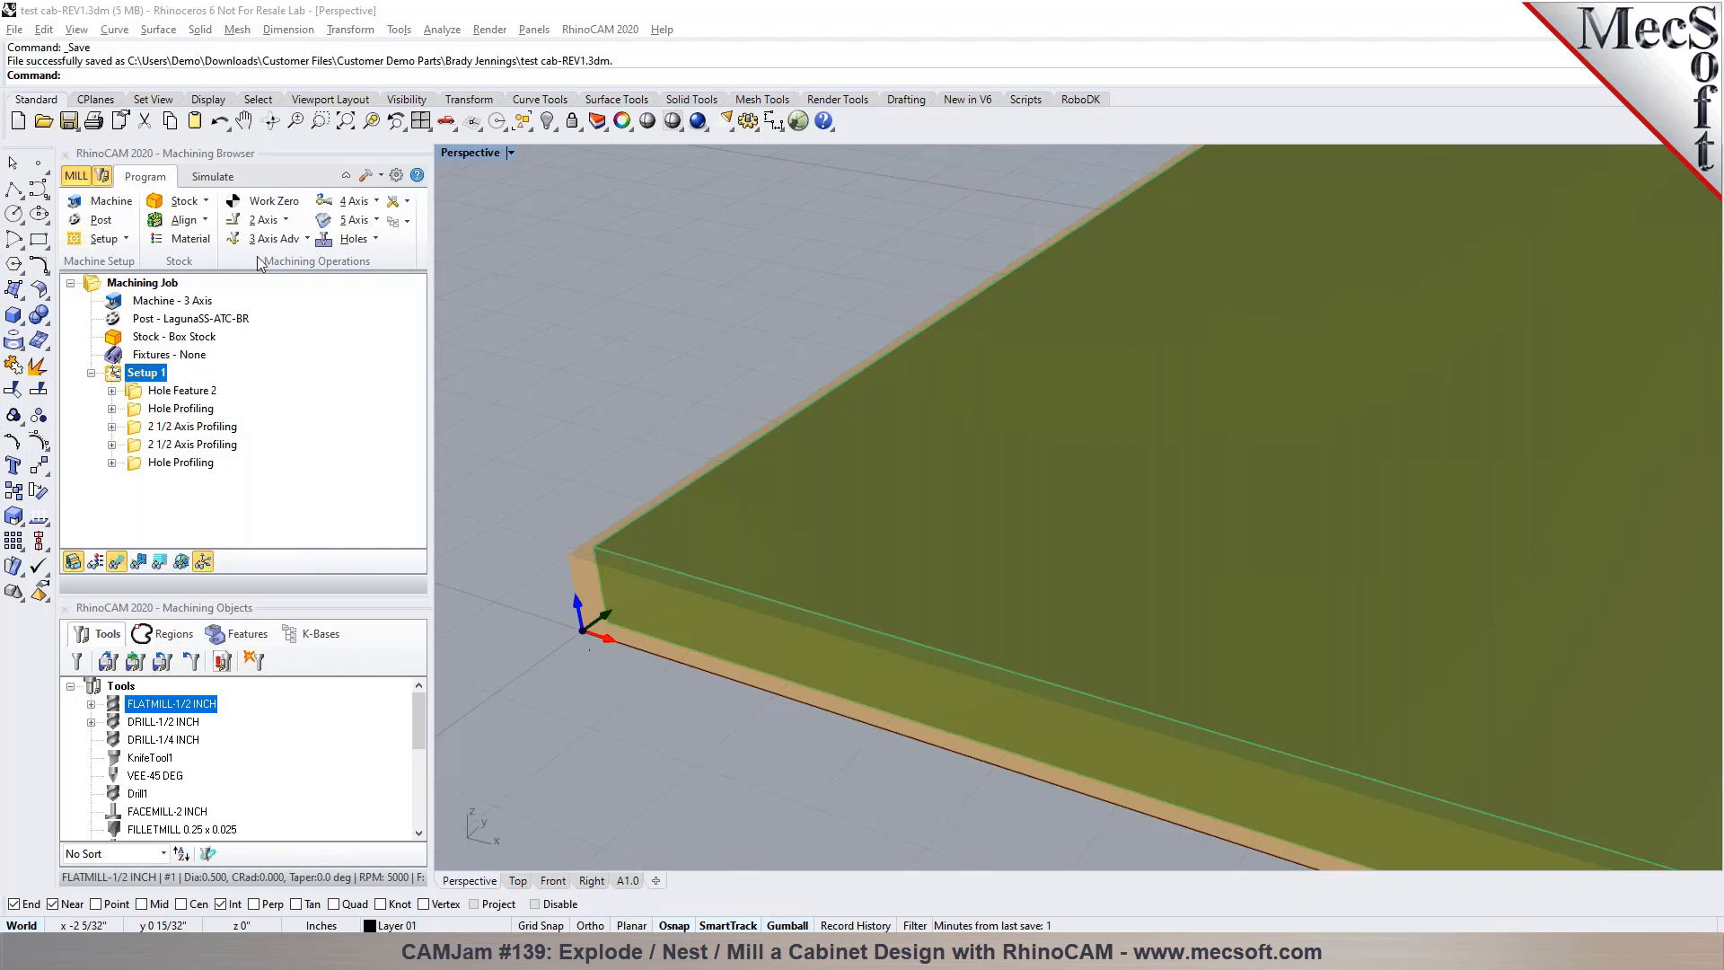
left_click(213, 176)
right_click_drag(589, 643, 566, 623)
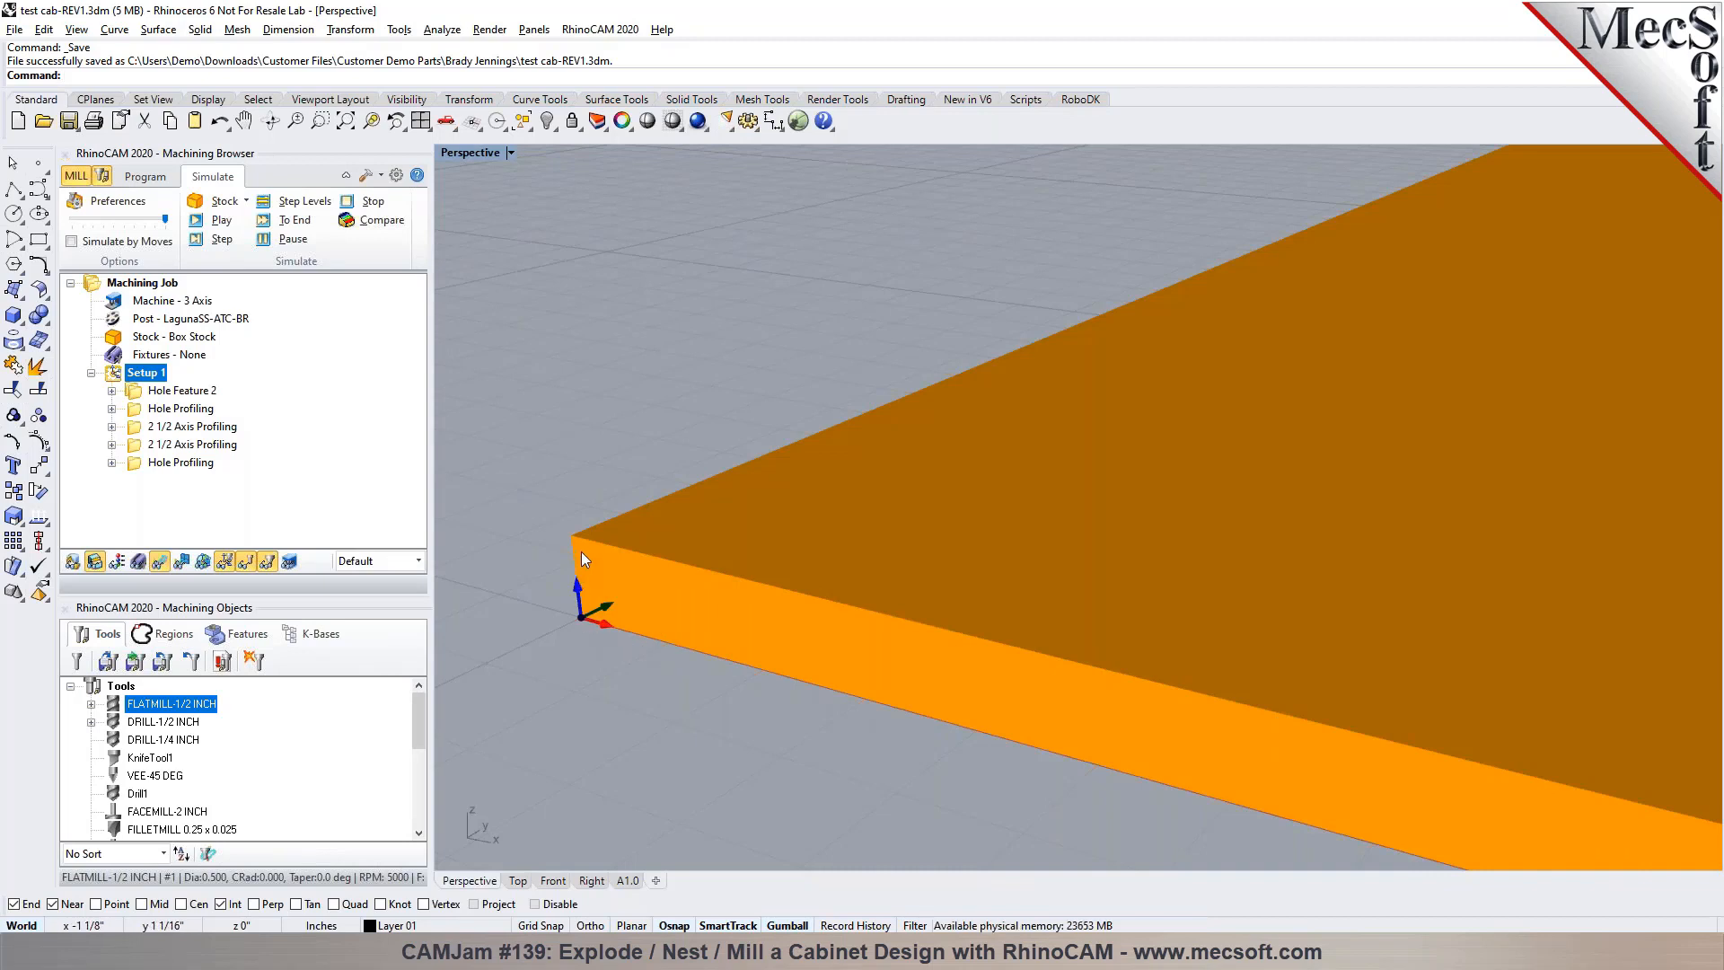
scroll(580, 551, "down", 3)
scroll(582, 559, "down", 3)
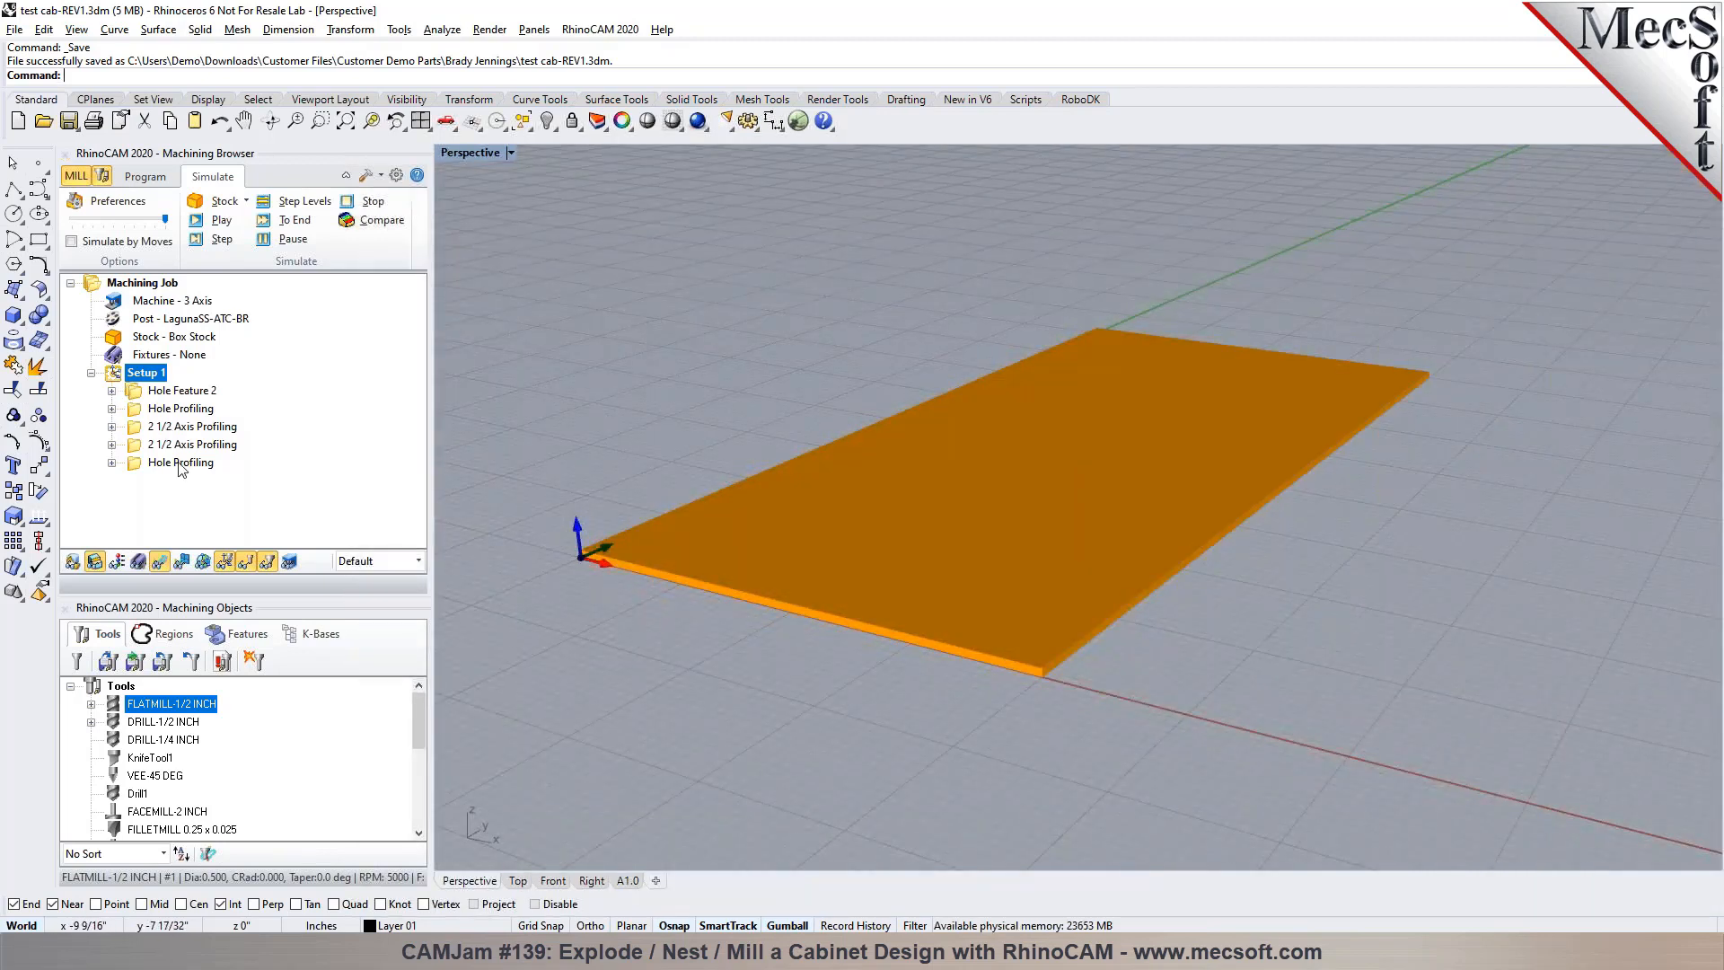
left_click(144, 176)
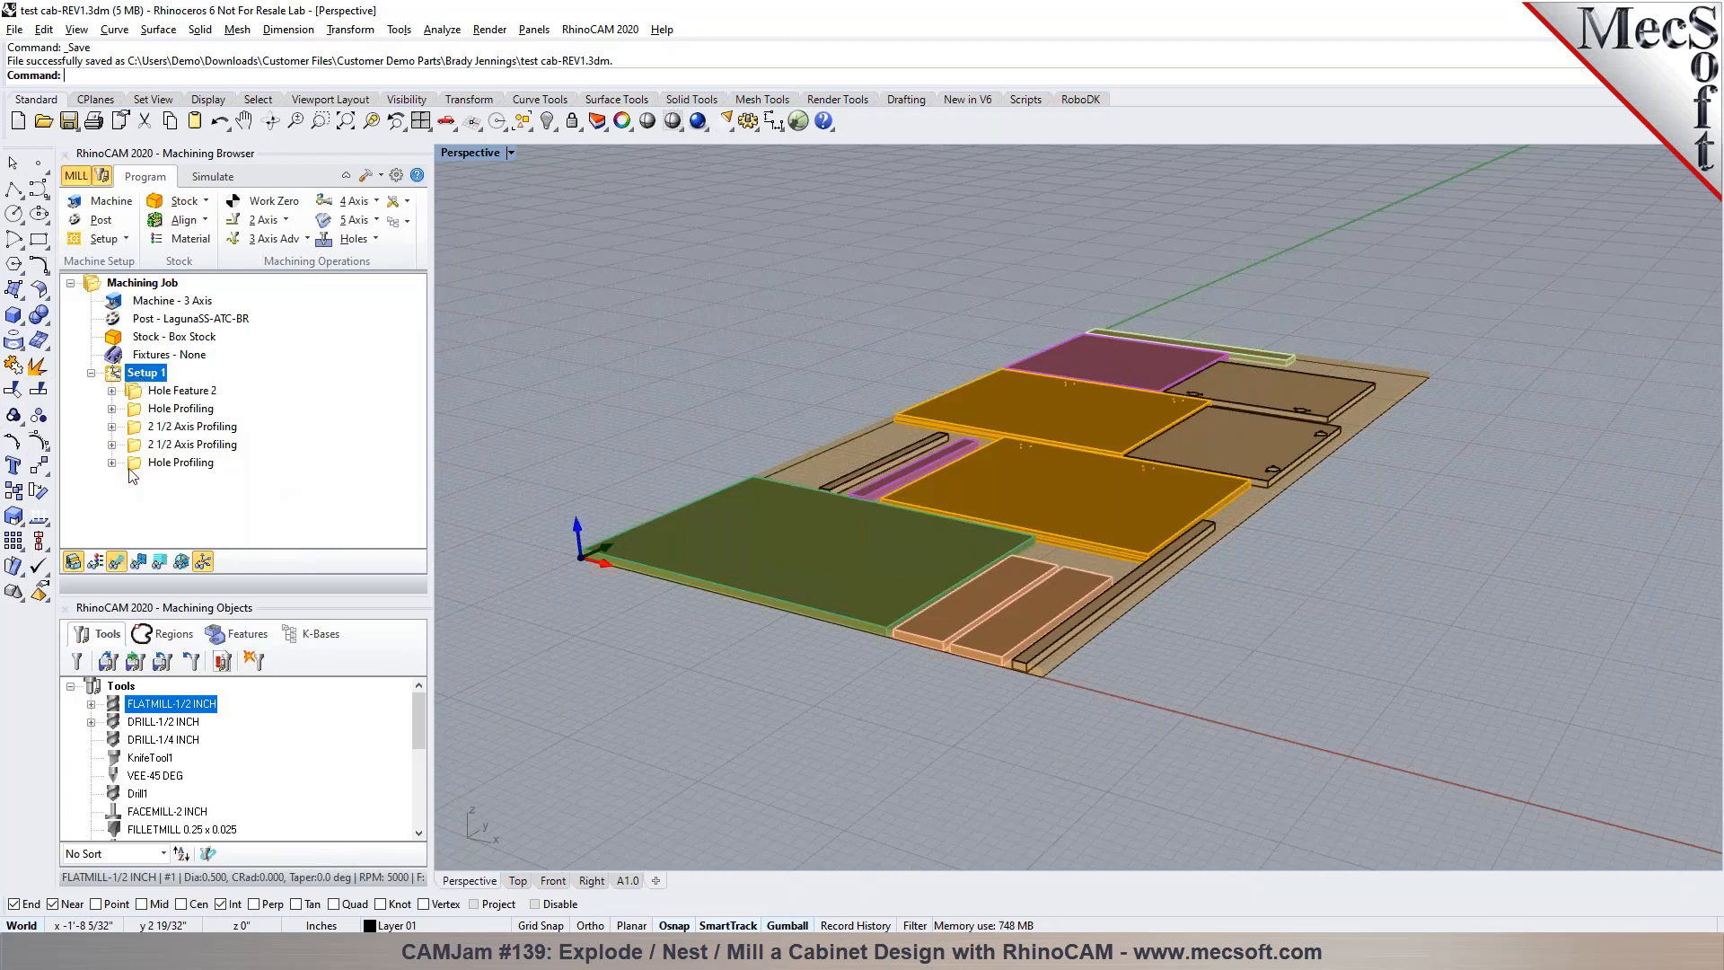
Save the machining operations as the knowledge base test cab-REV1.vkb in the customer's folder under Customer Demo Parts
left_click(393, 222)
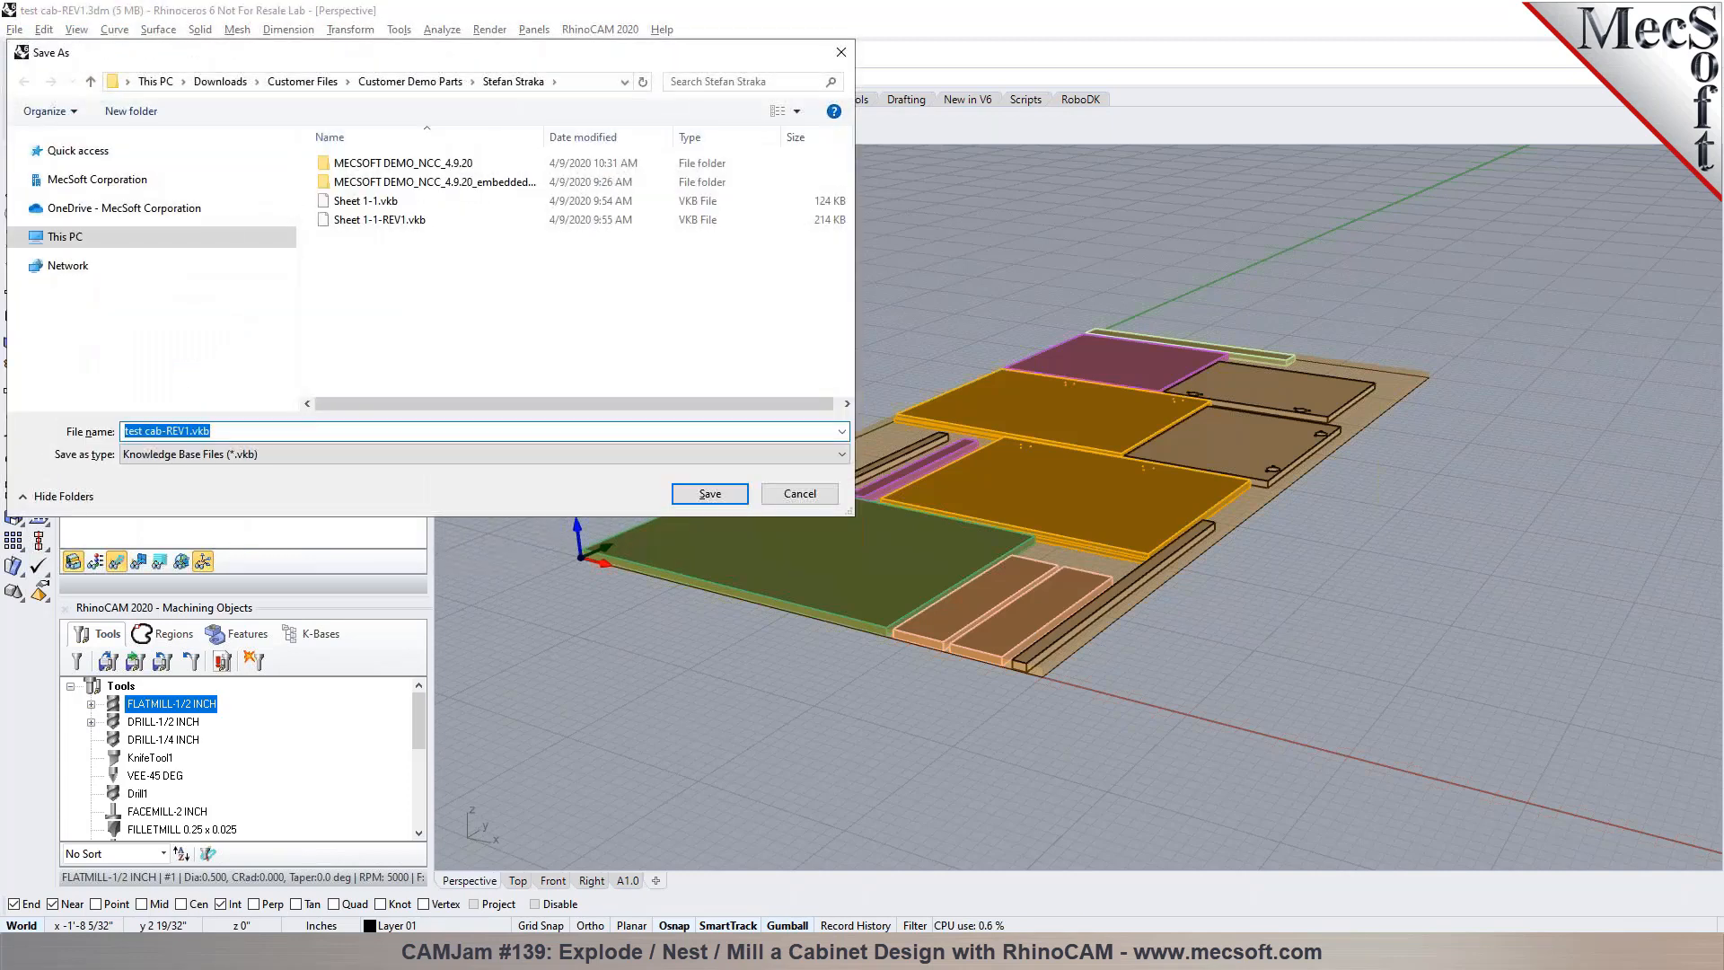
left_click(401, 82)
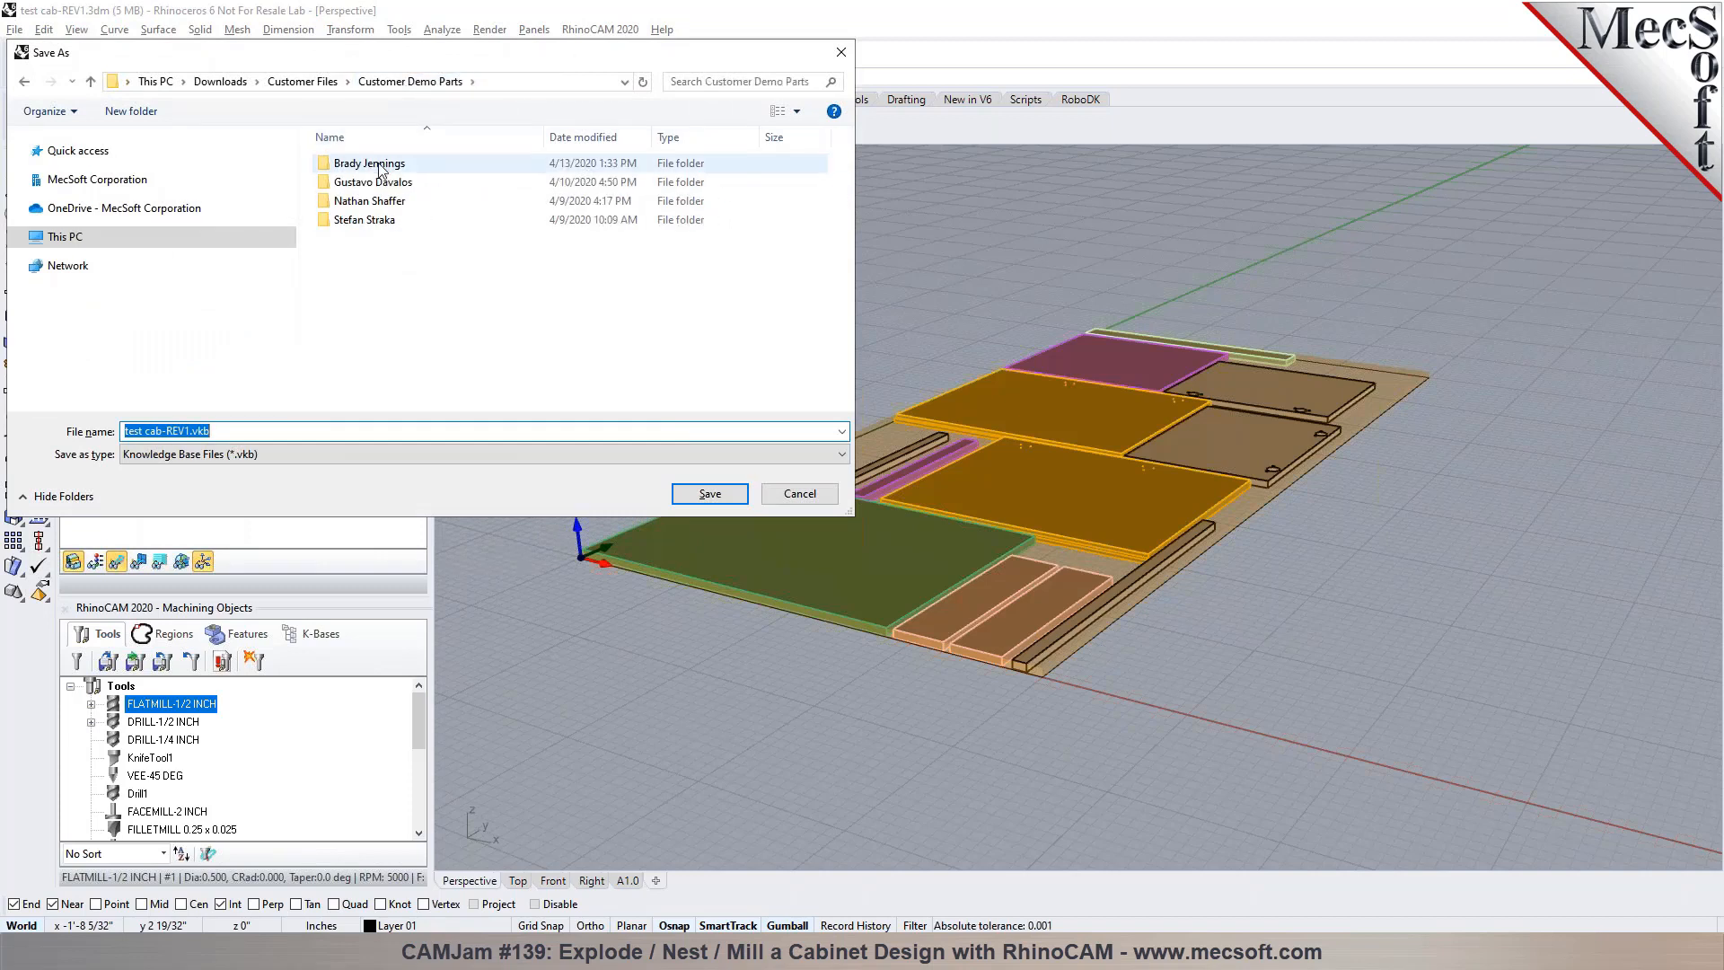
double_click(384, 165)
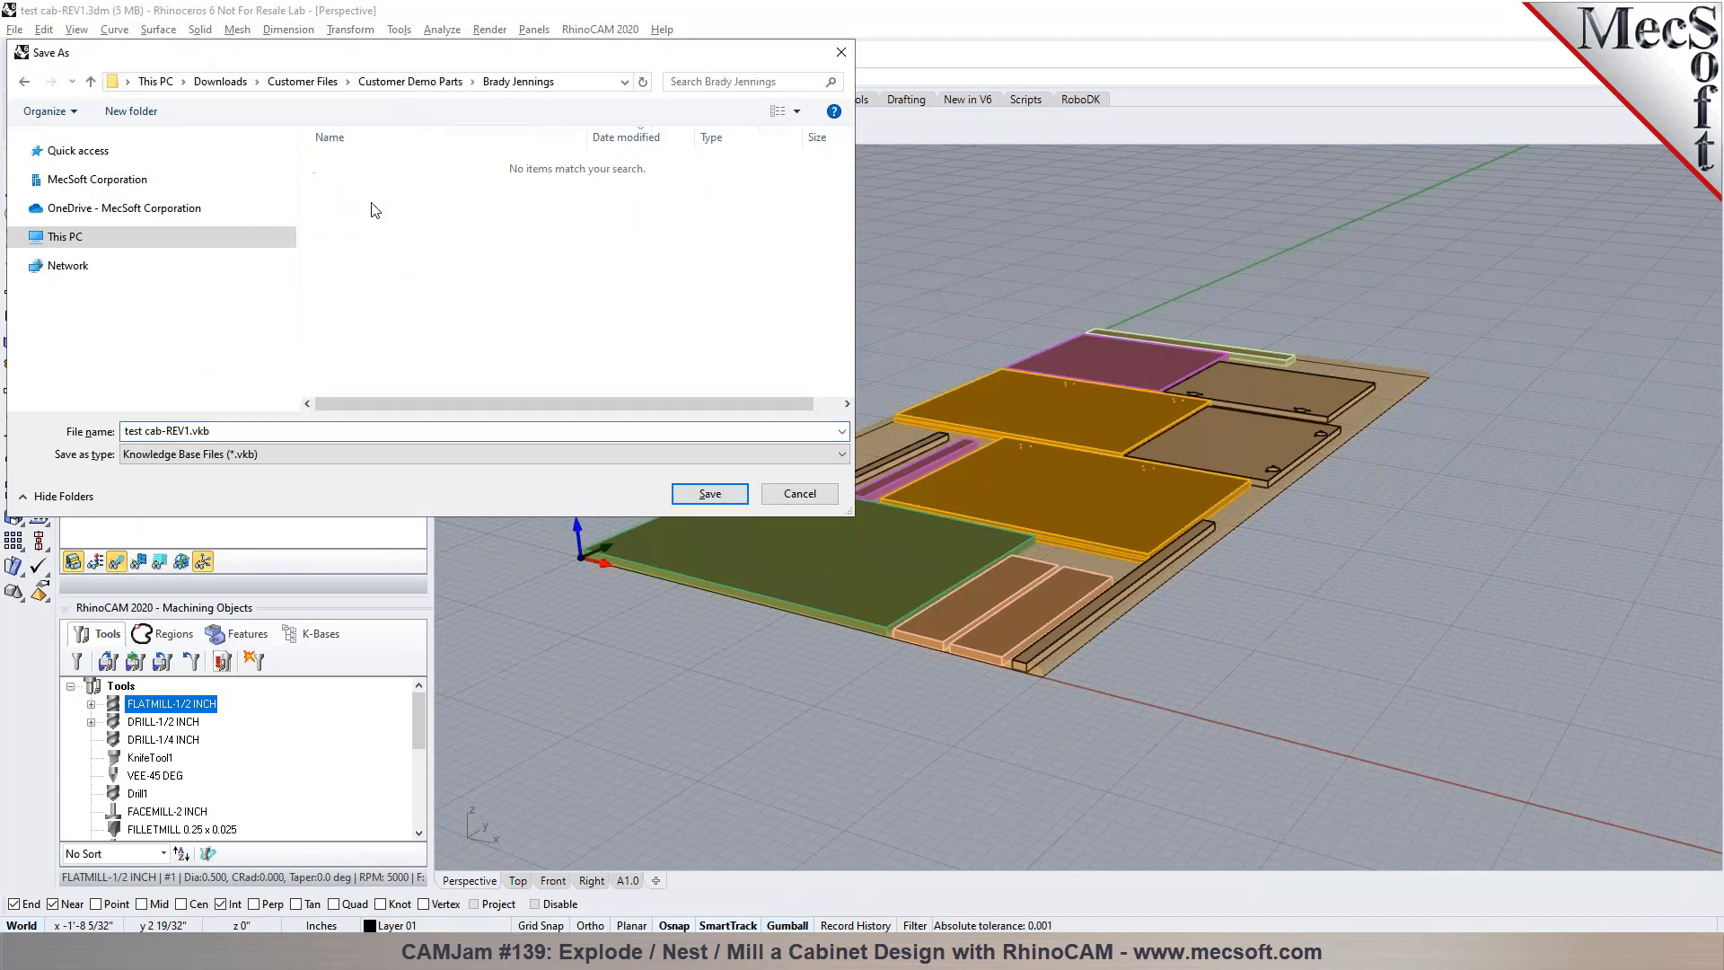
left_click(686, 493)
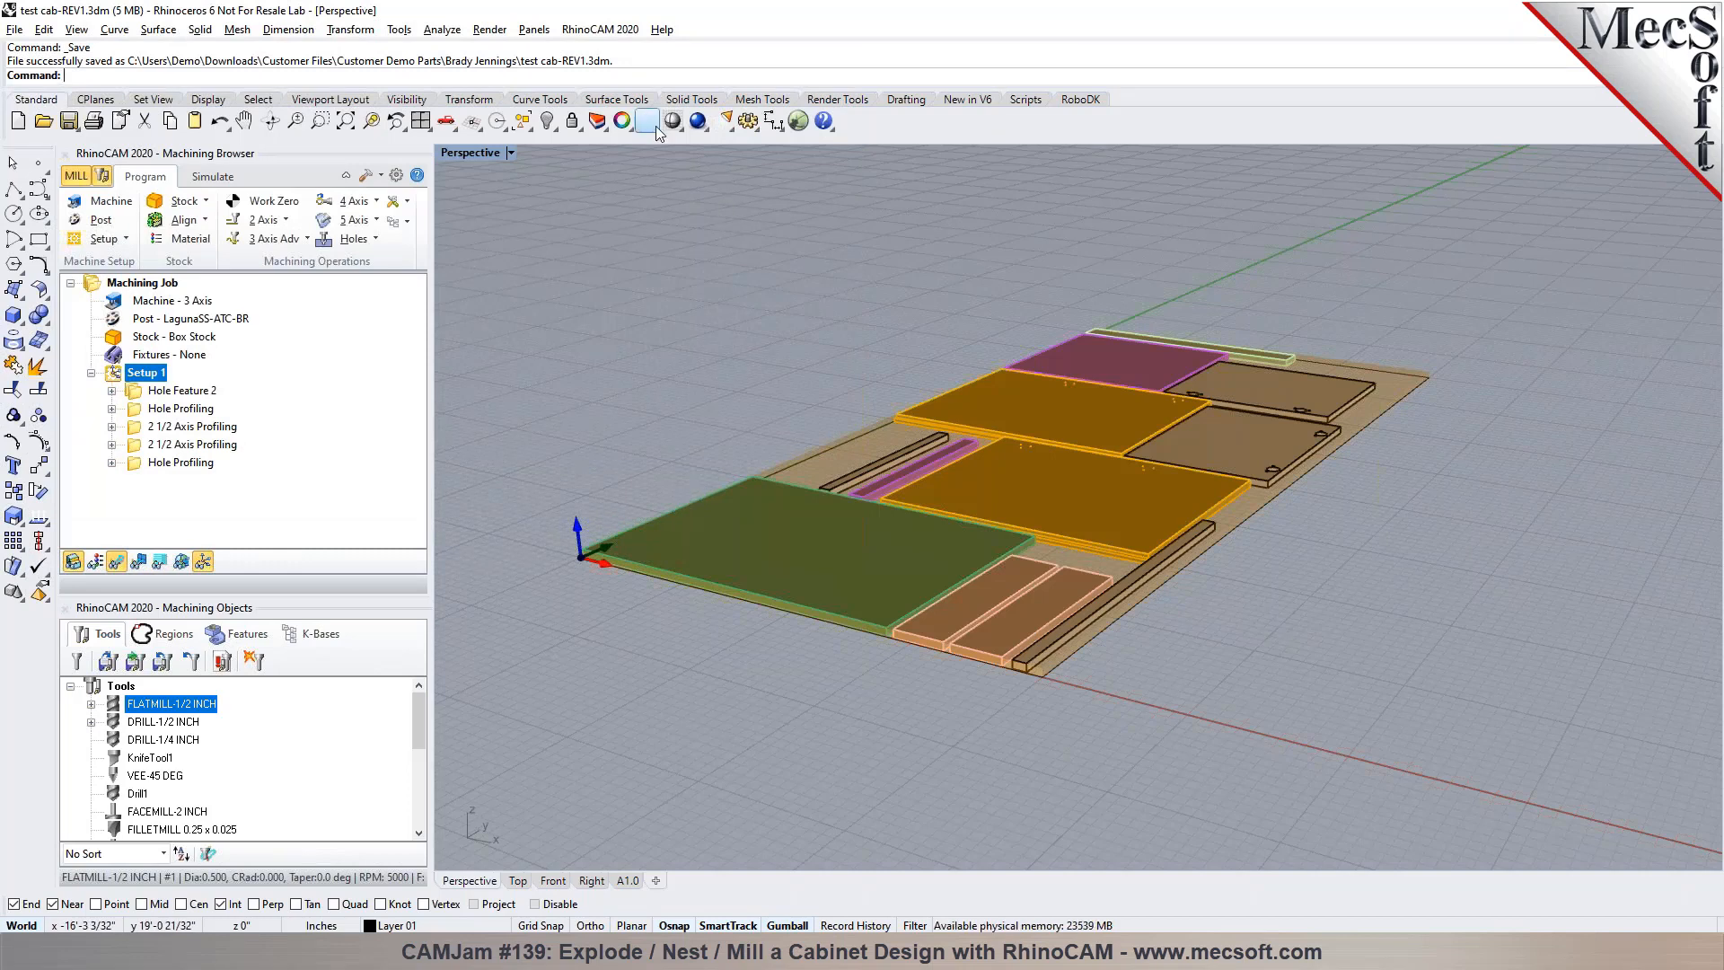
Turn on the Sheet 1-2 layer, make it current, and hide the Sheet 1-1 layer
left_click(619, 121)
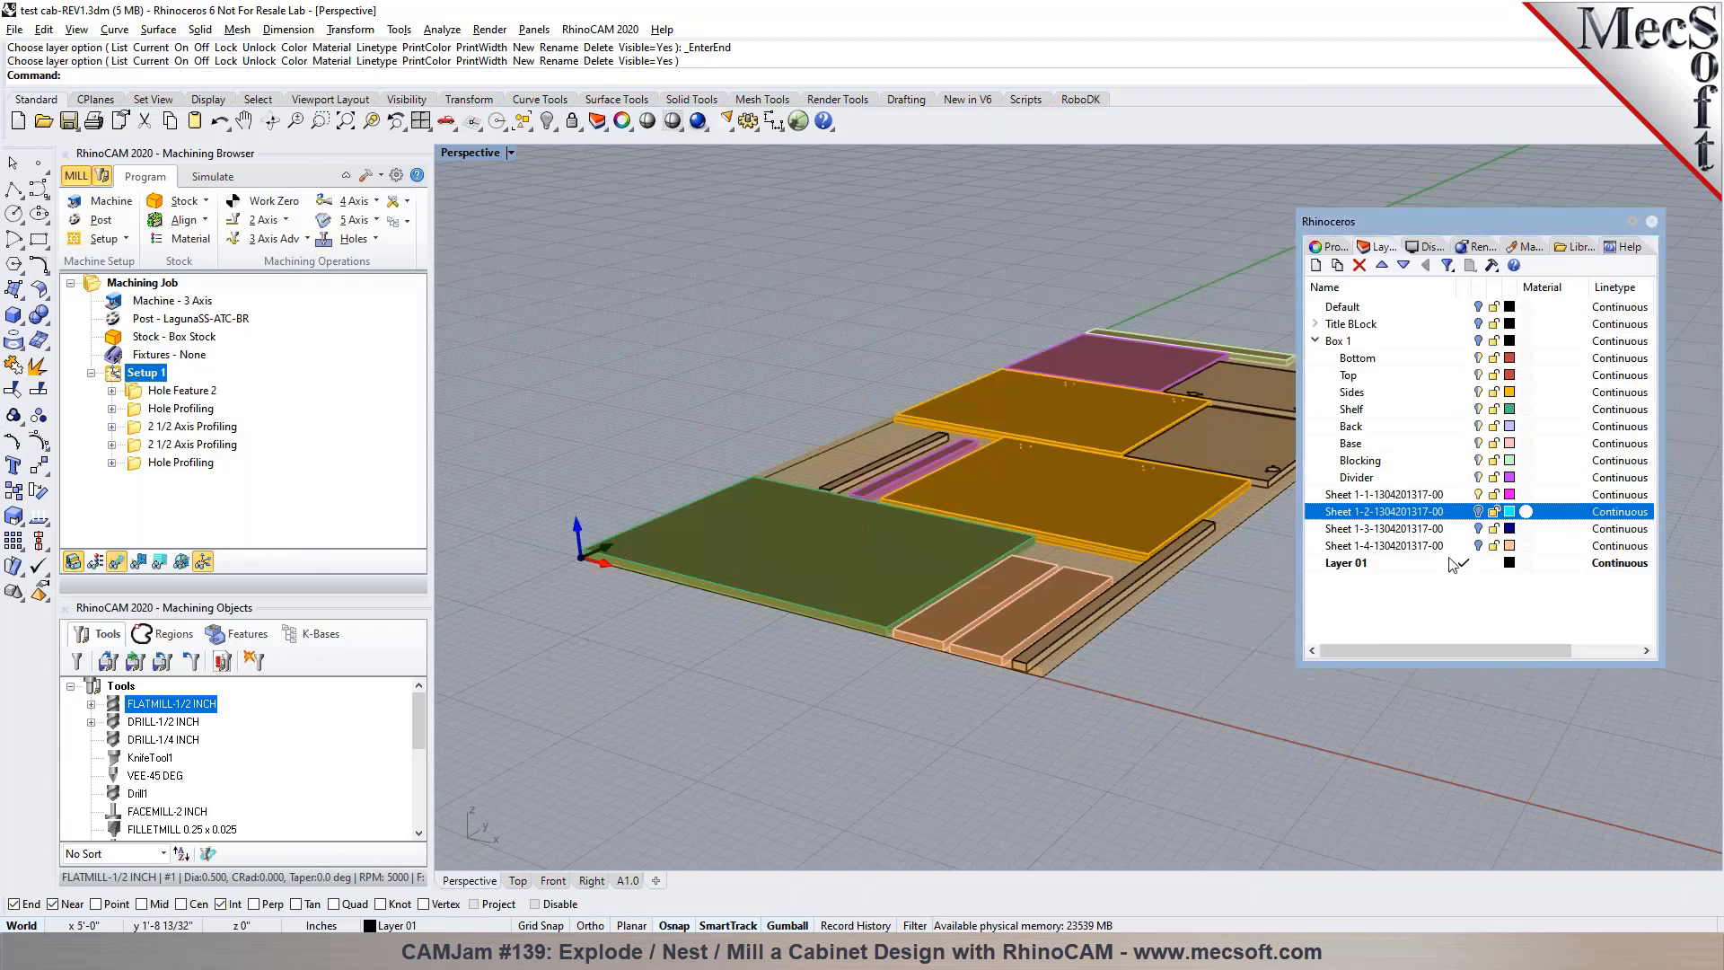
left_click(1478, 511)
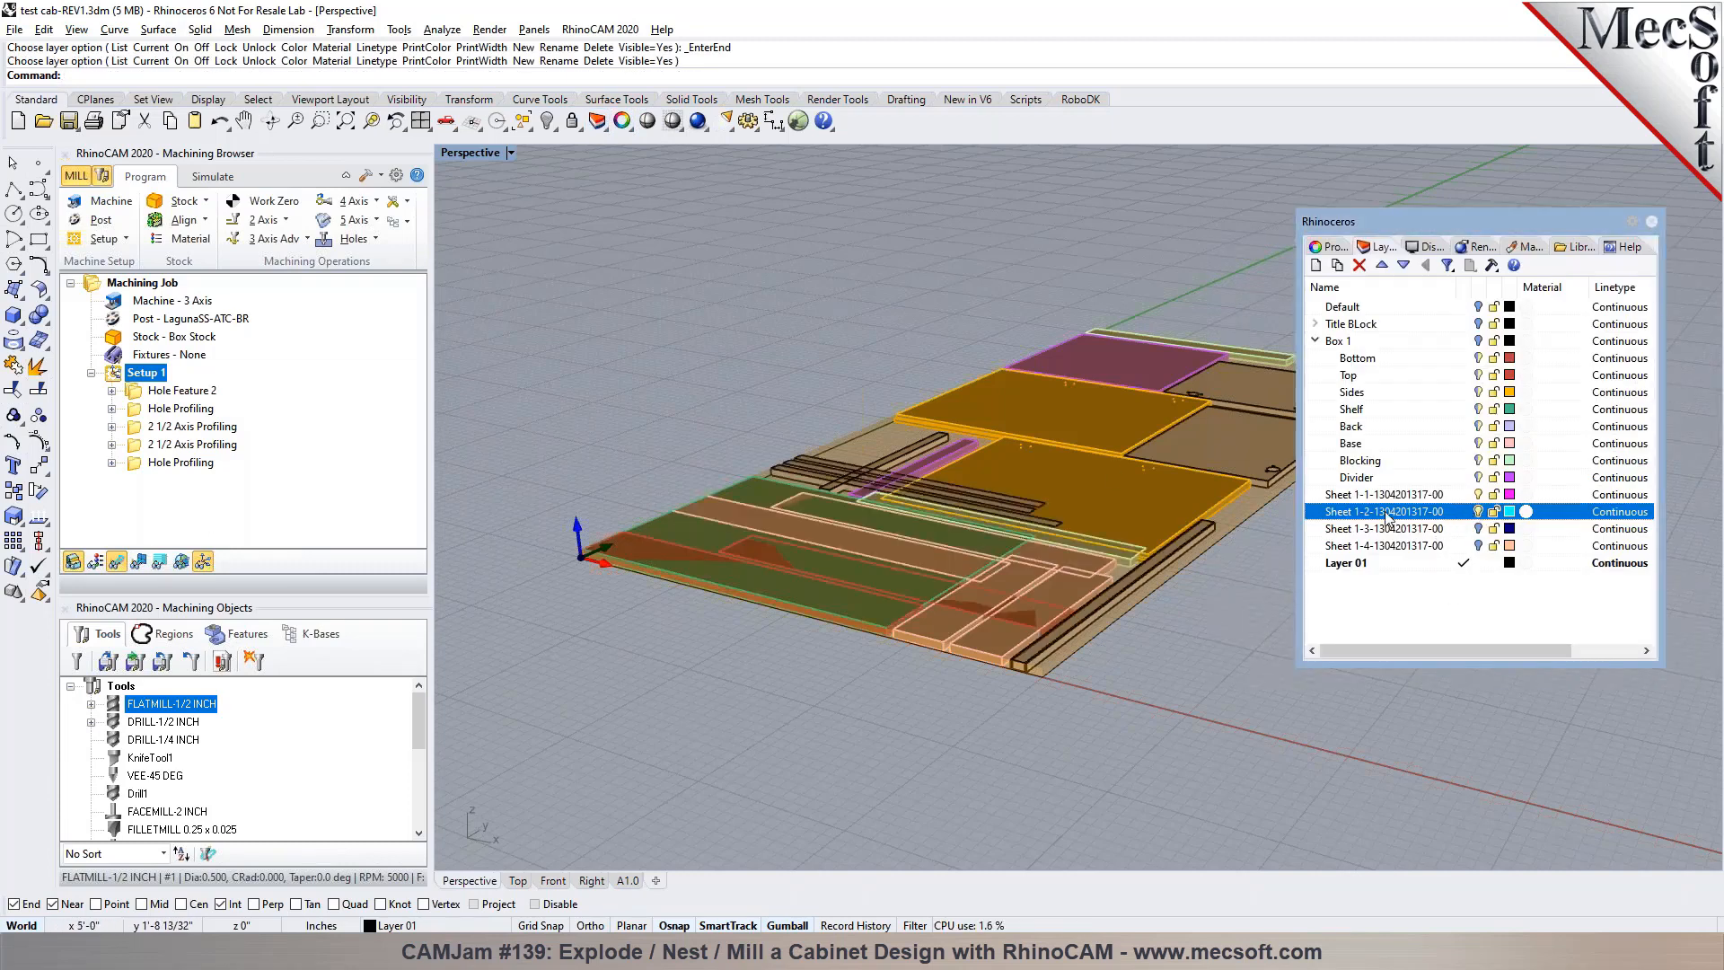
right_click(1380, 519)
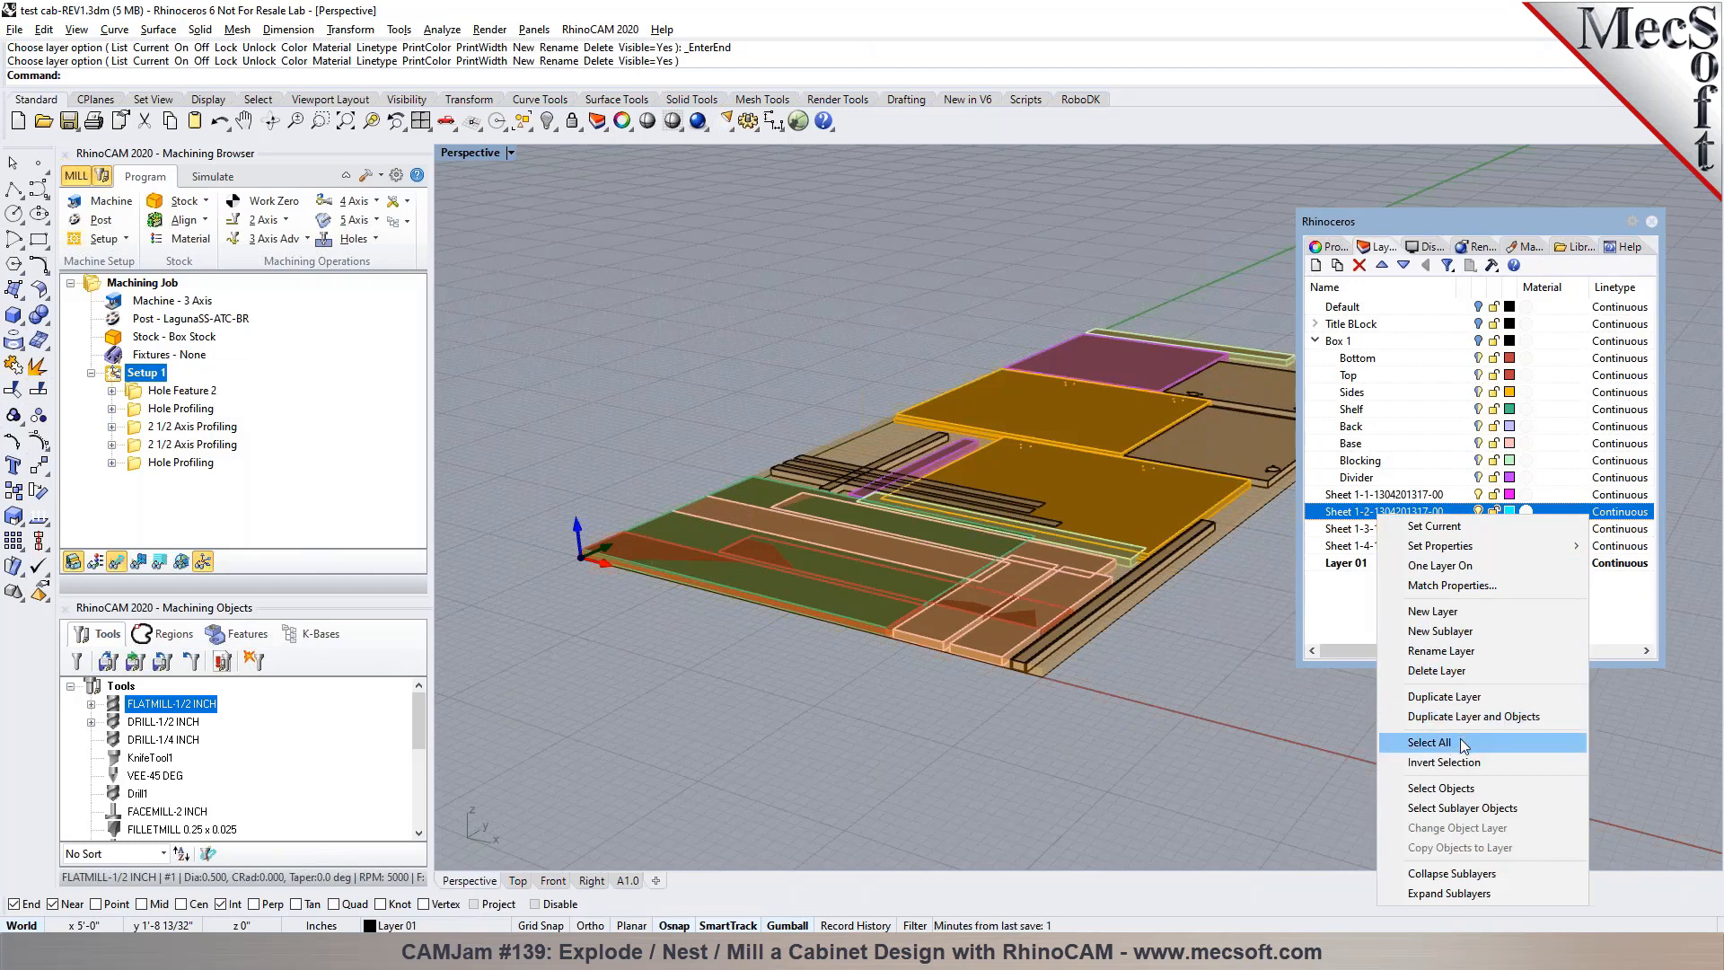
left_click(1434, 526)
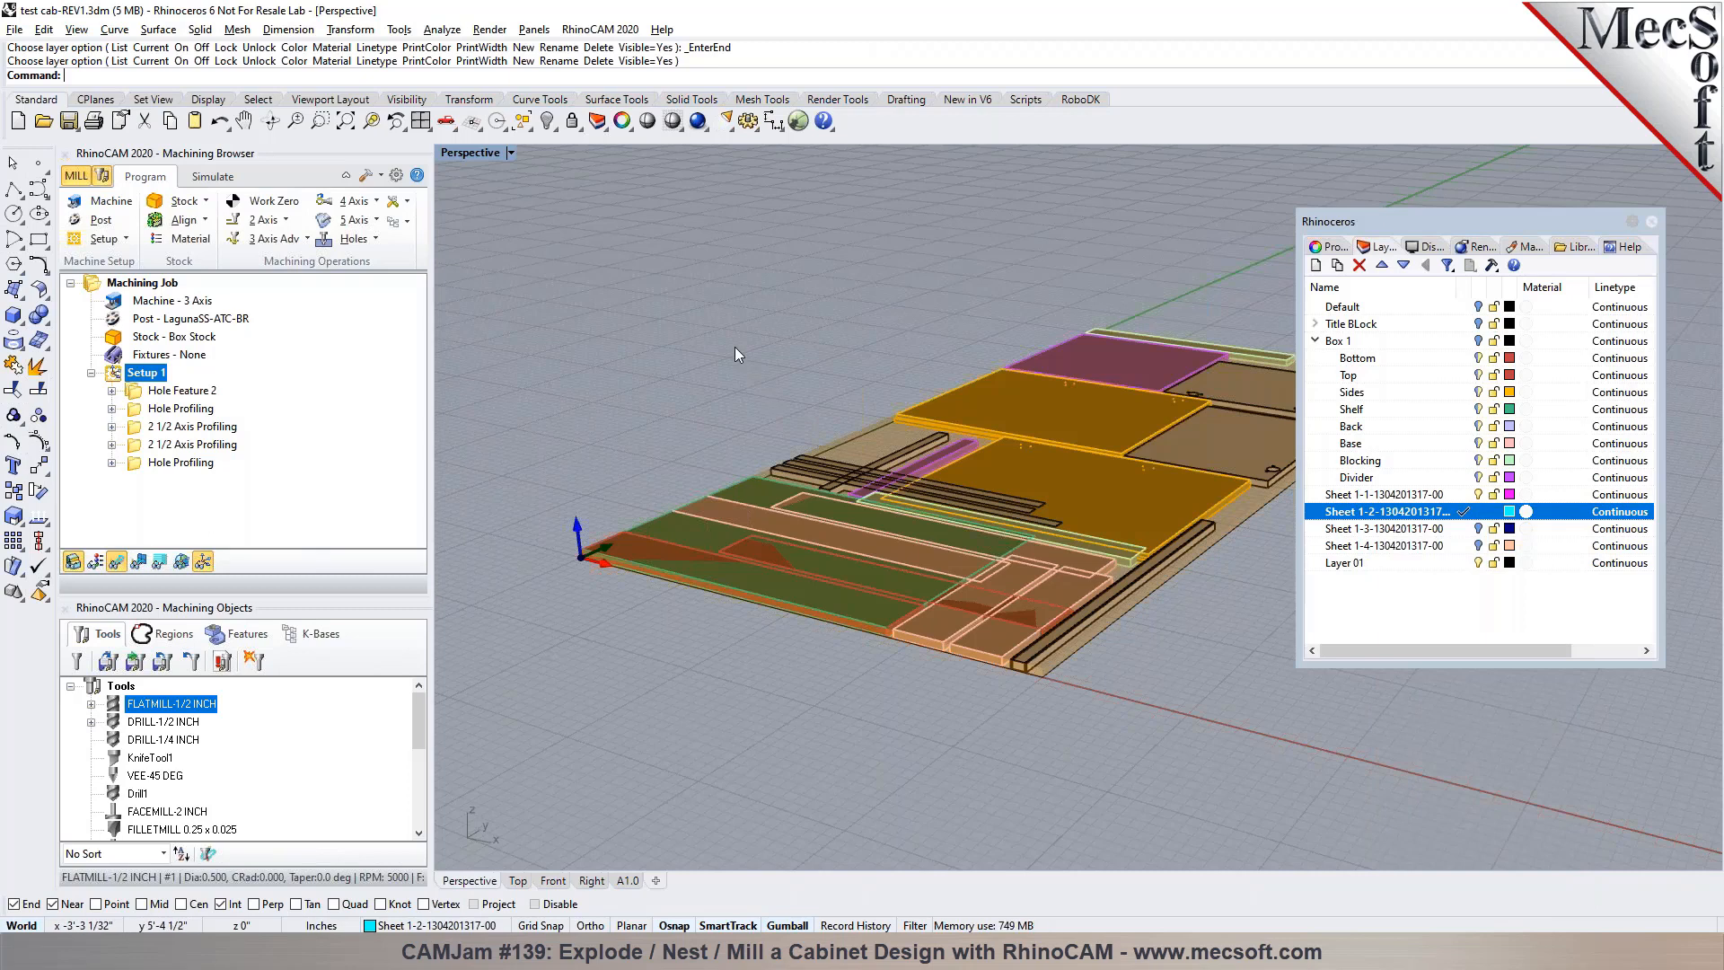
left_click(1479, 495)
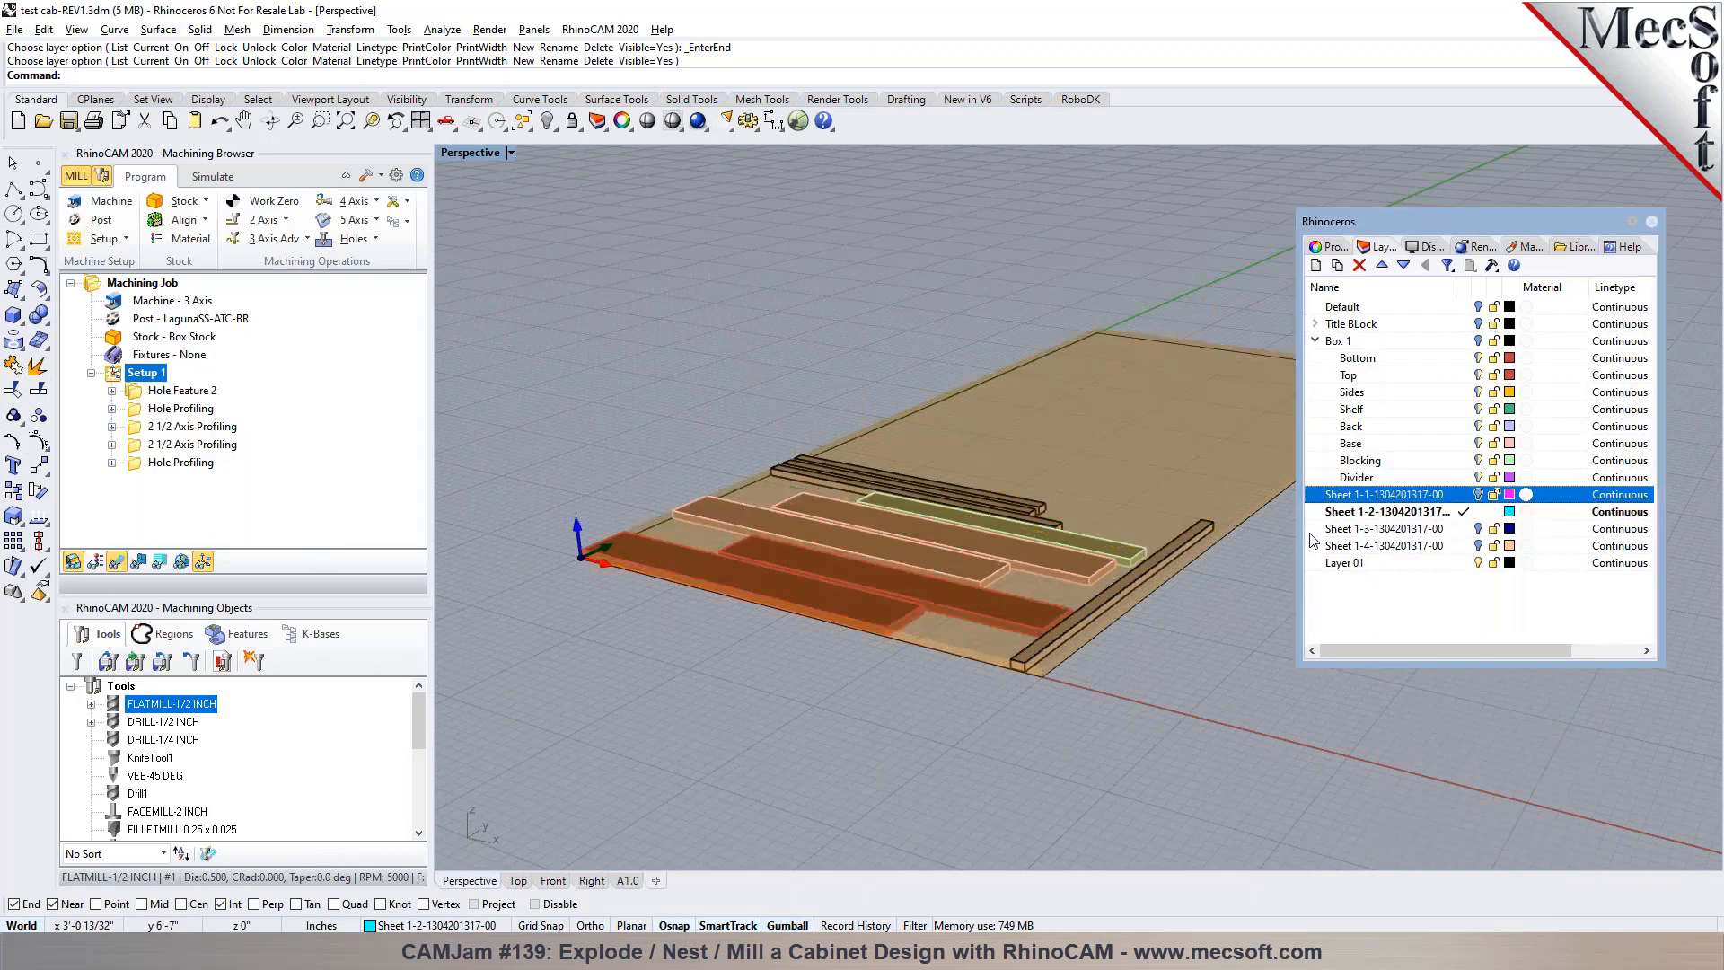
Make the Sheet 1-3 layer current and hide the Sheet 1-2 layer
left_click(1466, 530)
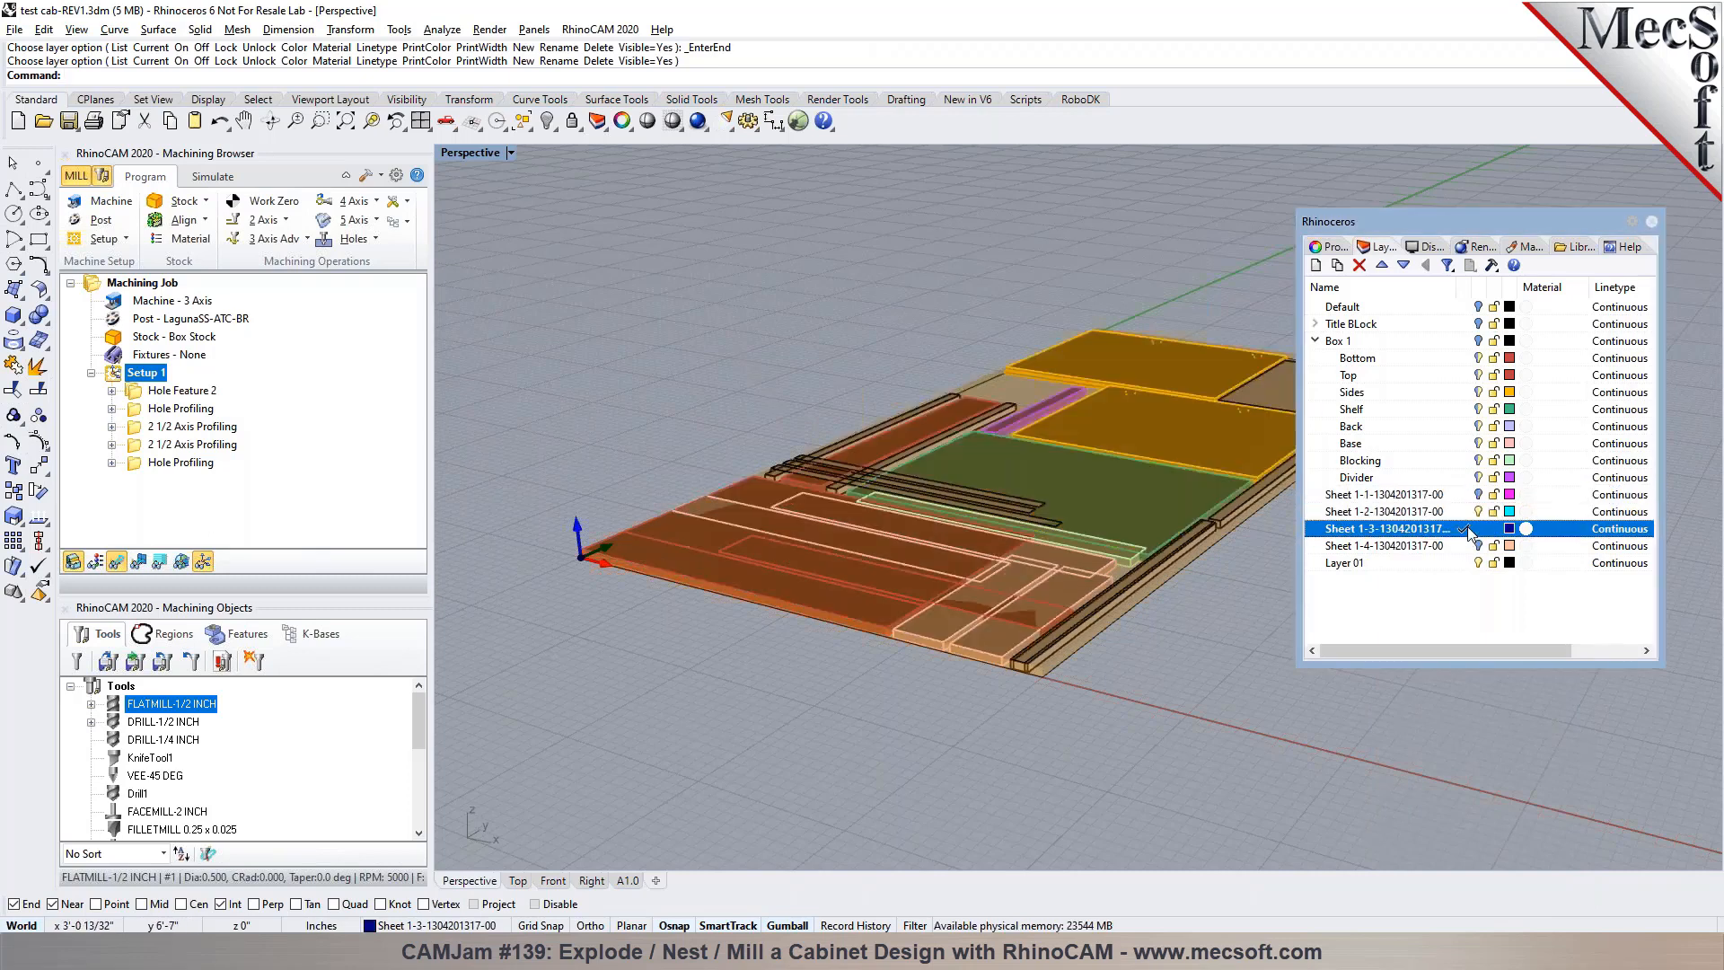
left_click(1478, 511)
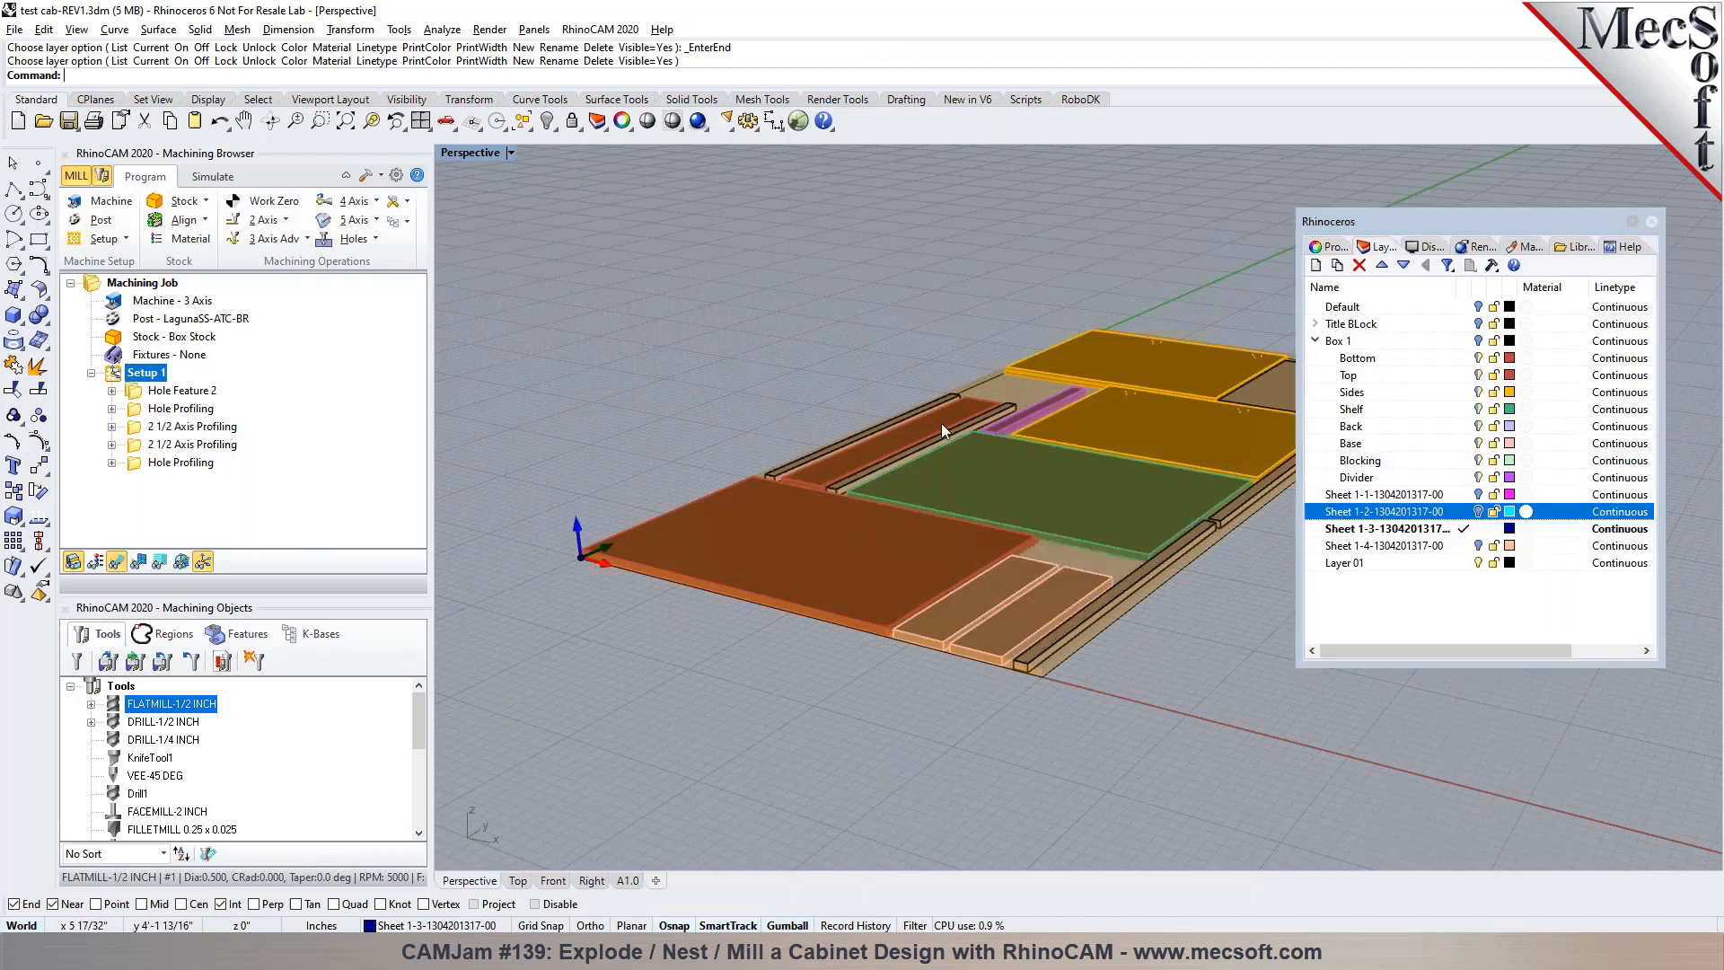
Select all objects on the Sheet 1-3 layer and export them to the customer's folder as test cab-Sheet2.3dm
left_click(1389, 529)
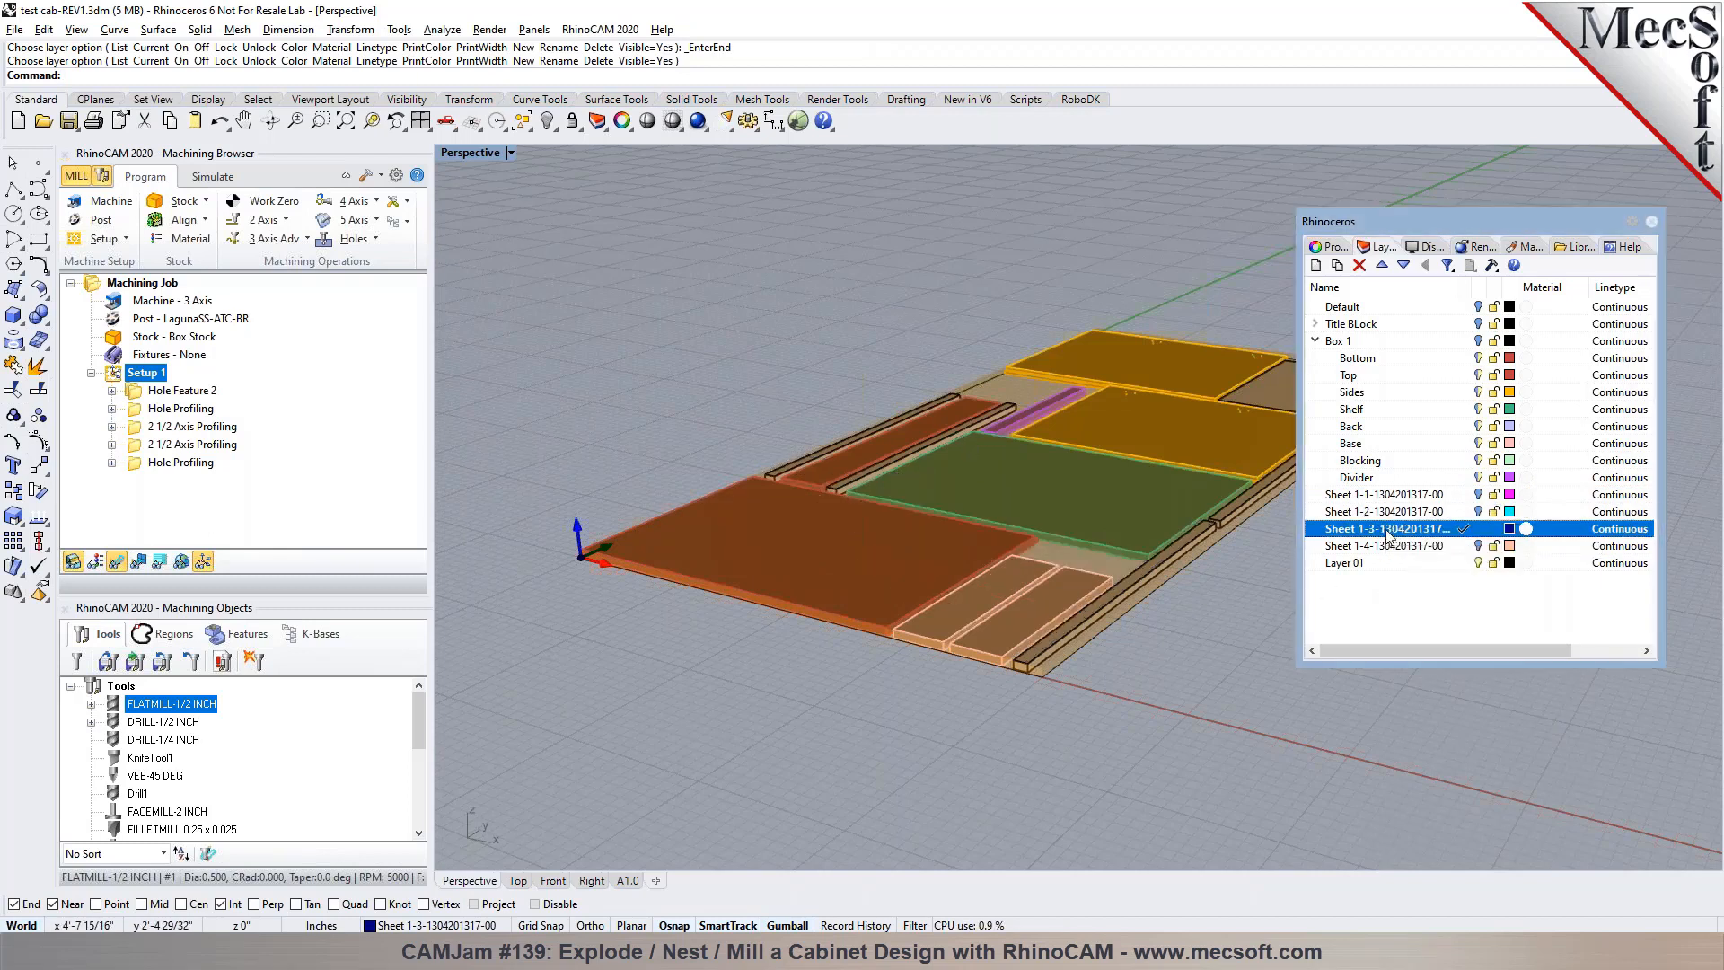
right_click(1389, 529)
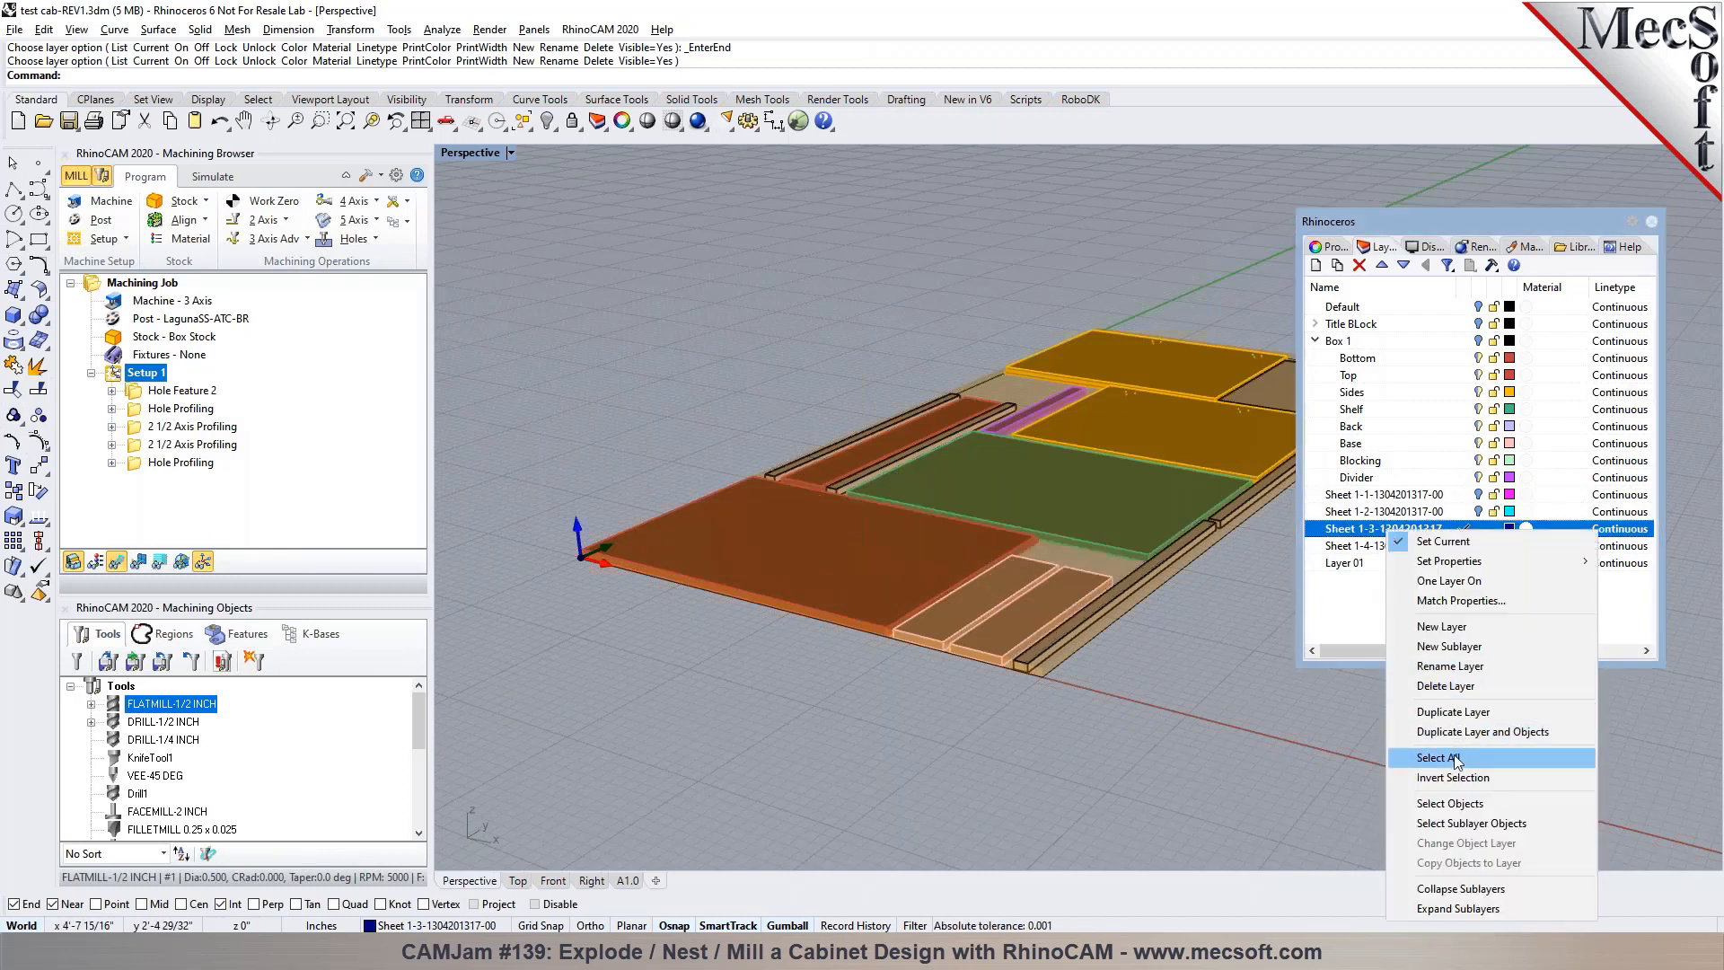
left_click(1456, 803)
right_click(69, 122)
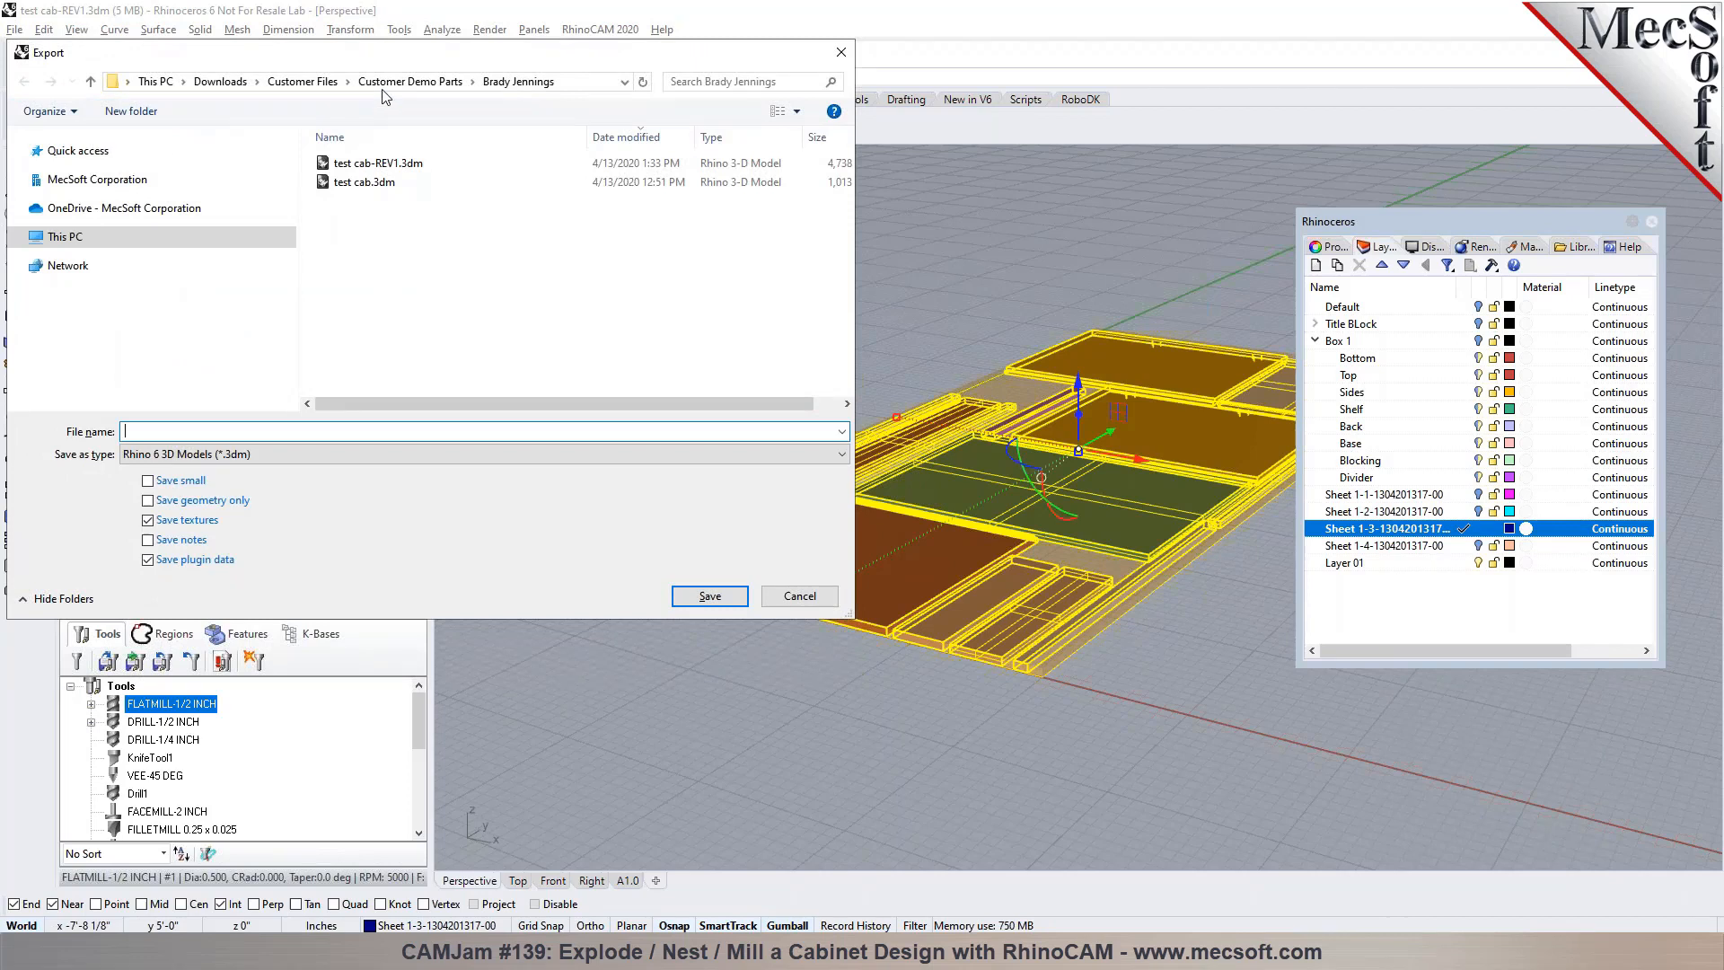
left_click(375, 185)
double_click(163, 432)
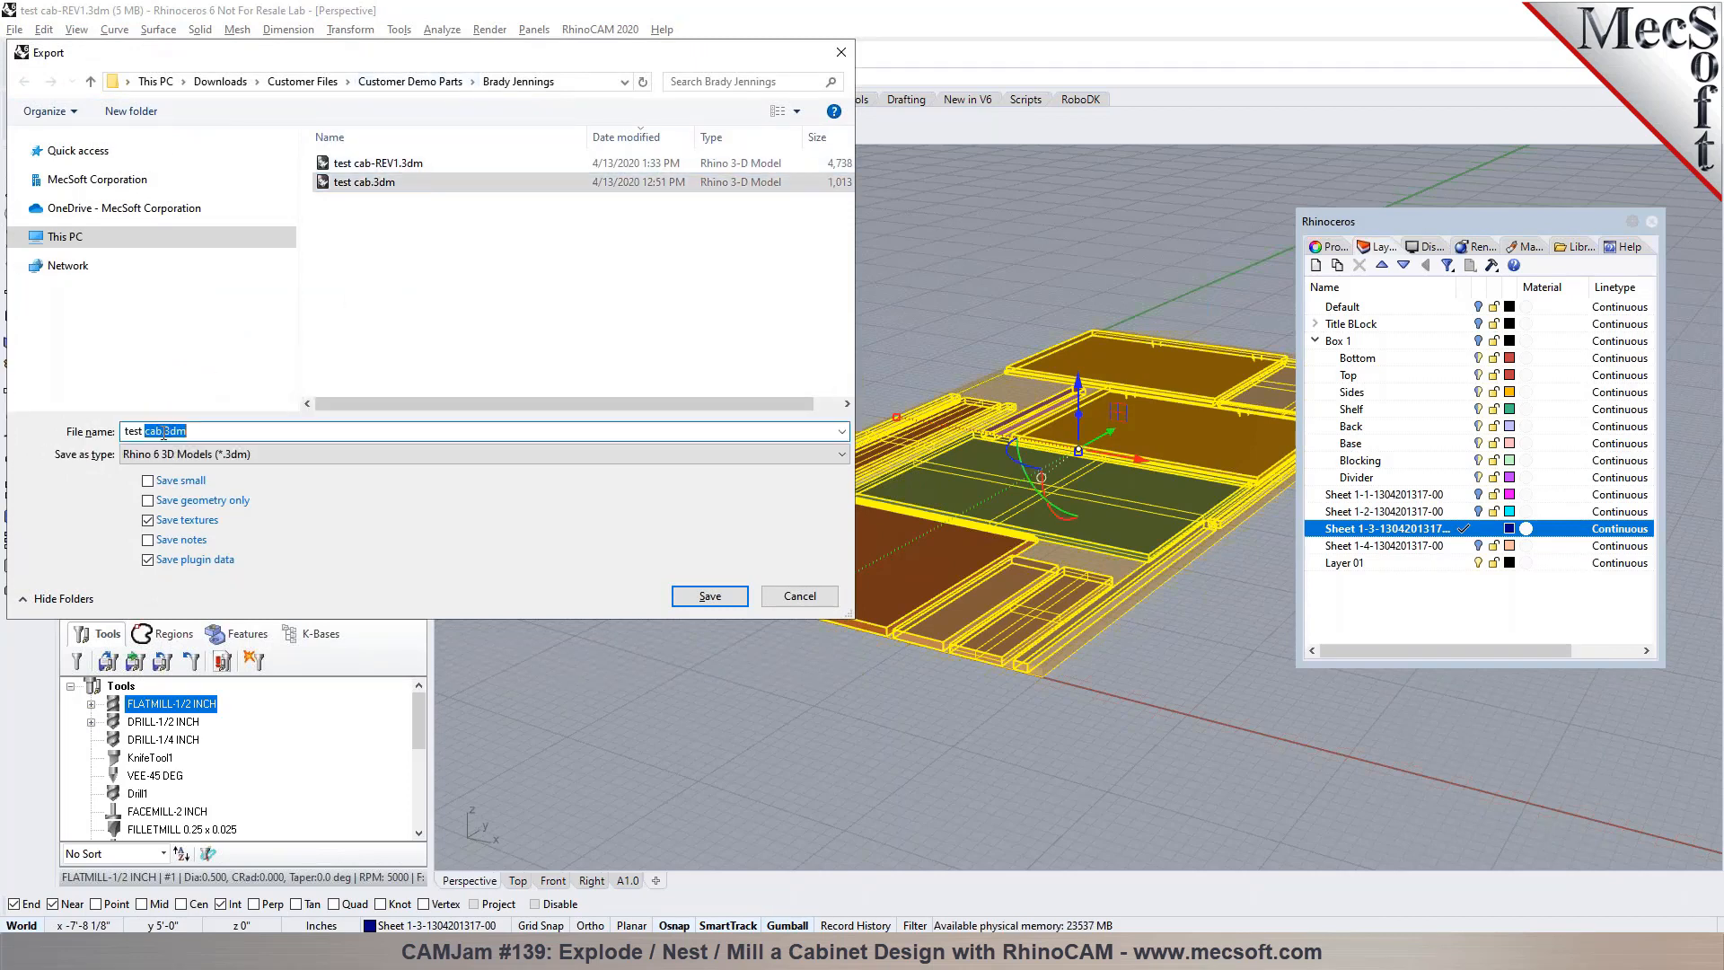
left_click(162, 432)
type("-Sheet2")
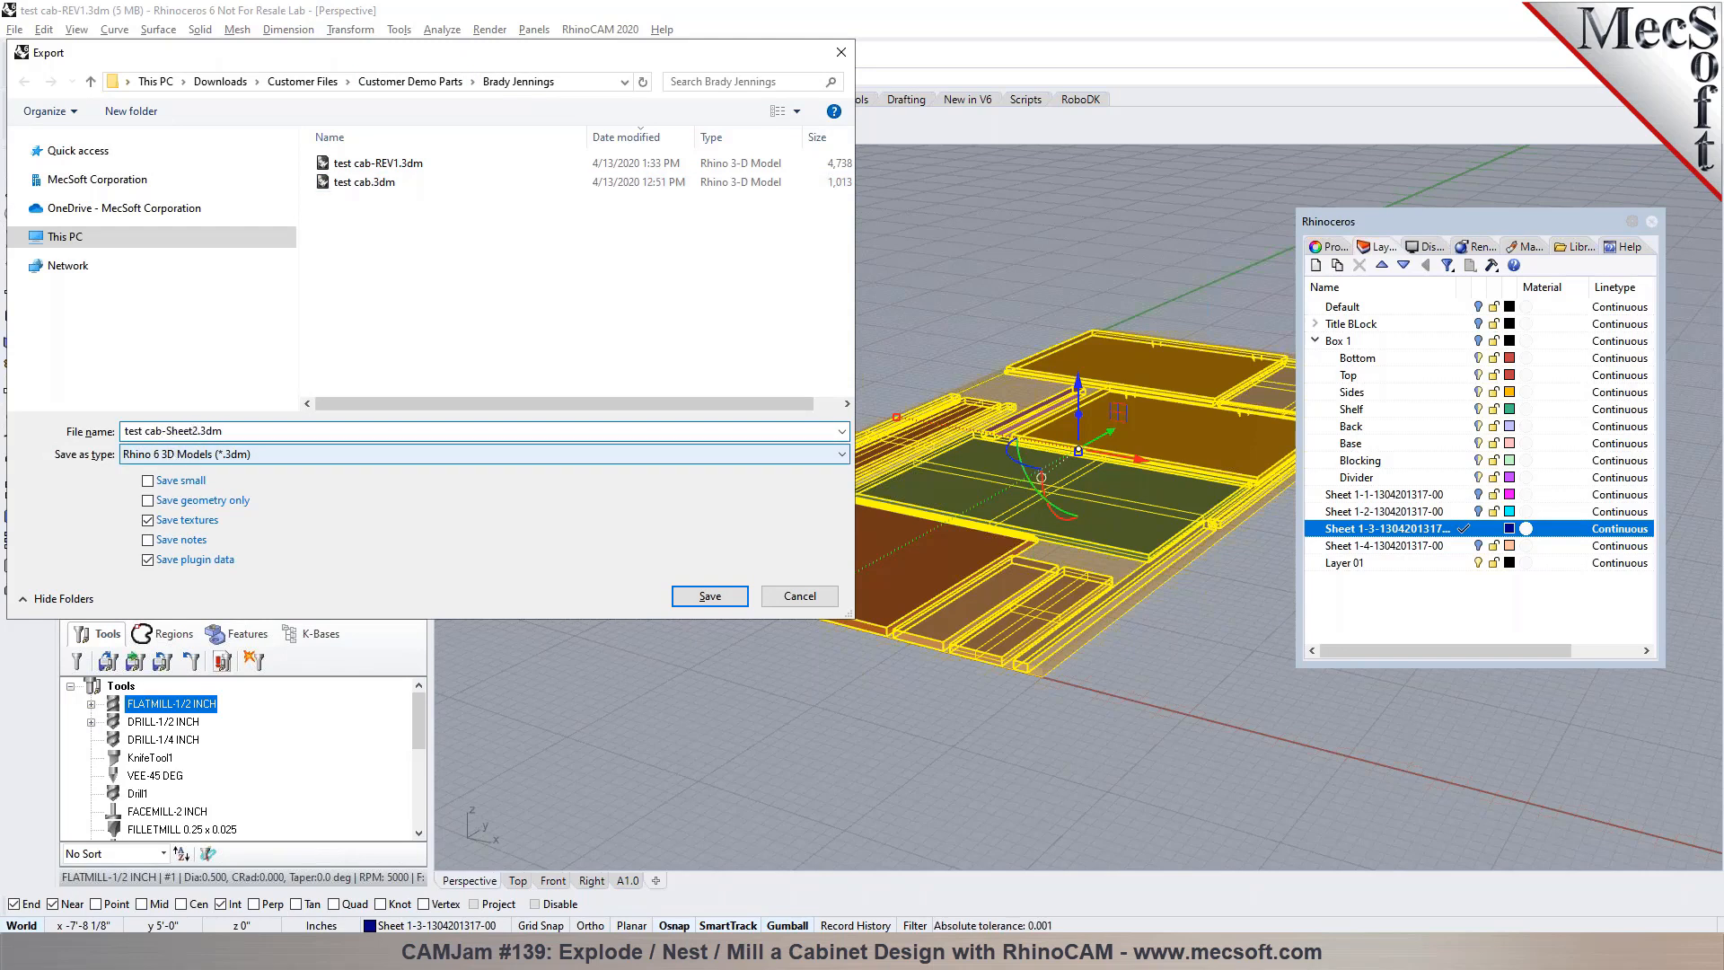
left_click(708, 596)
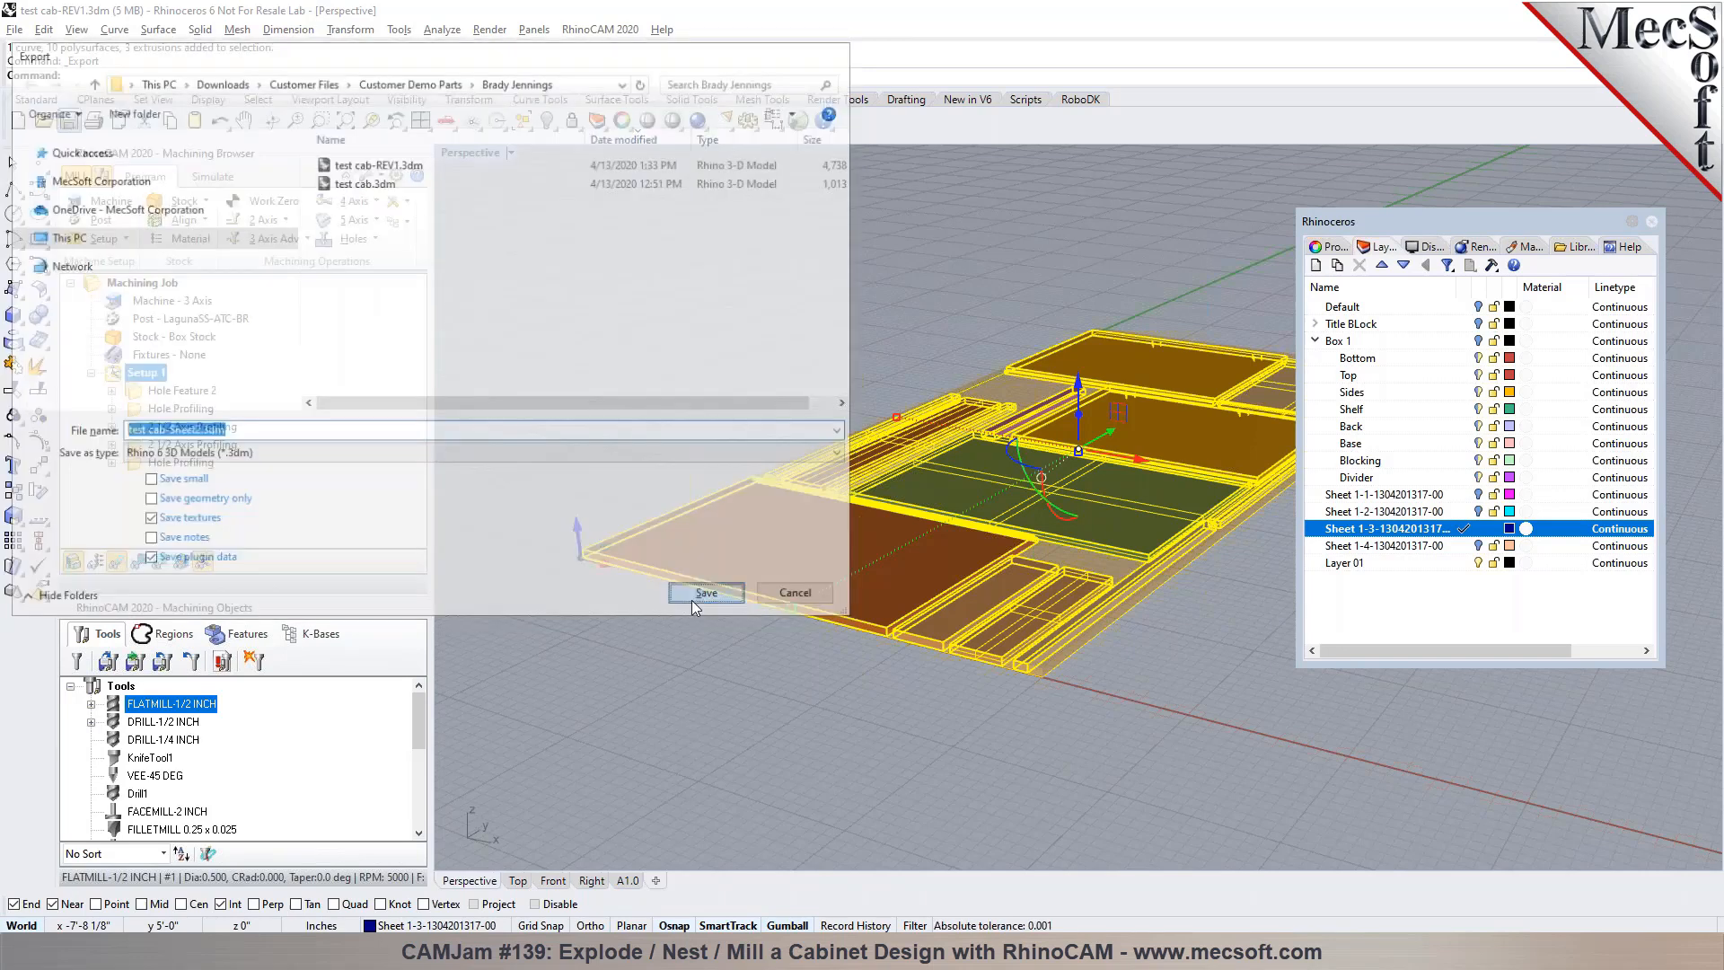
left_click(551, 616)
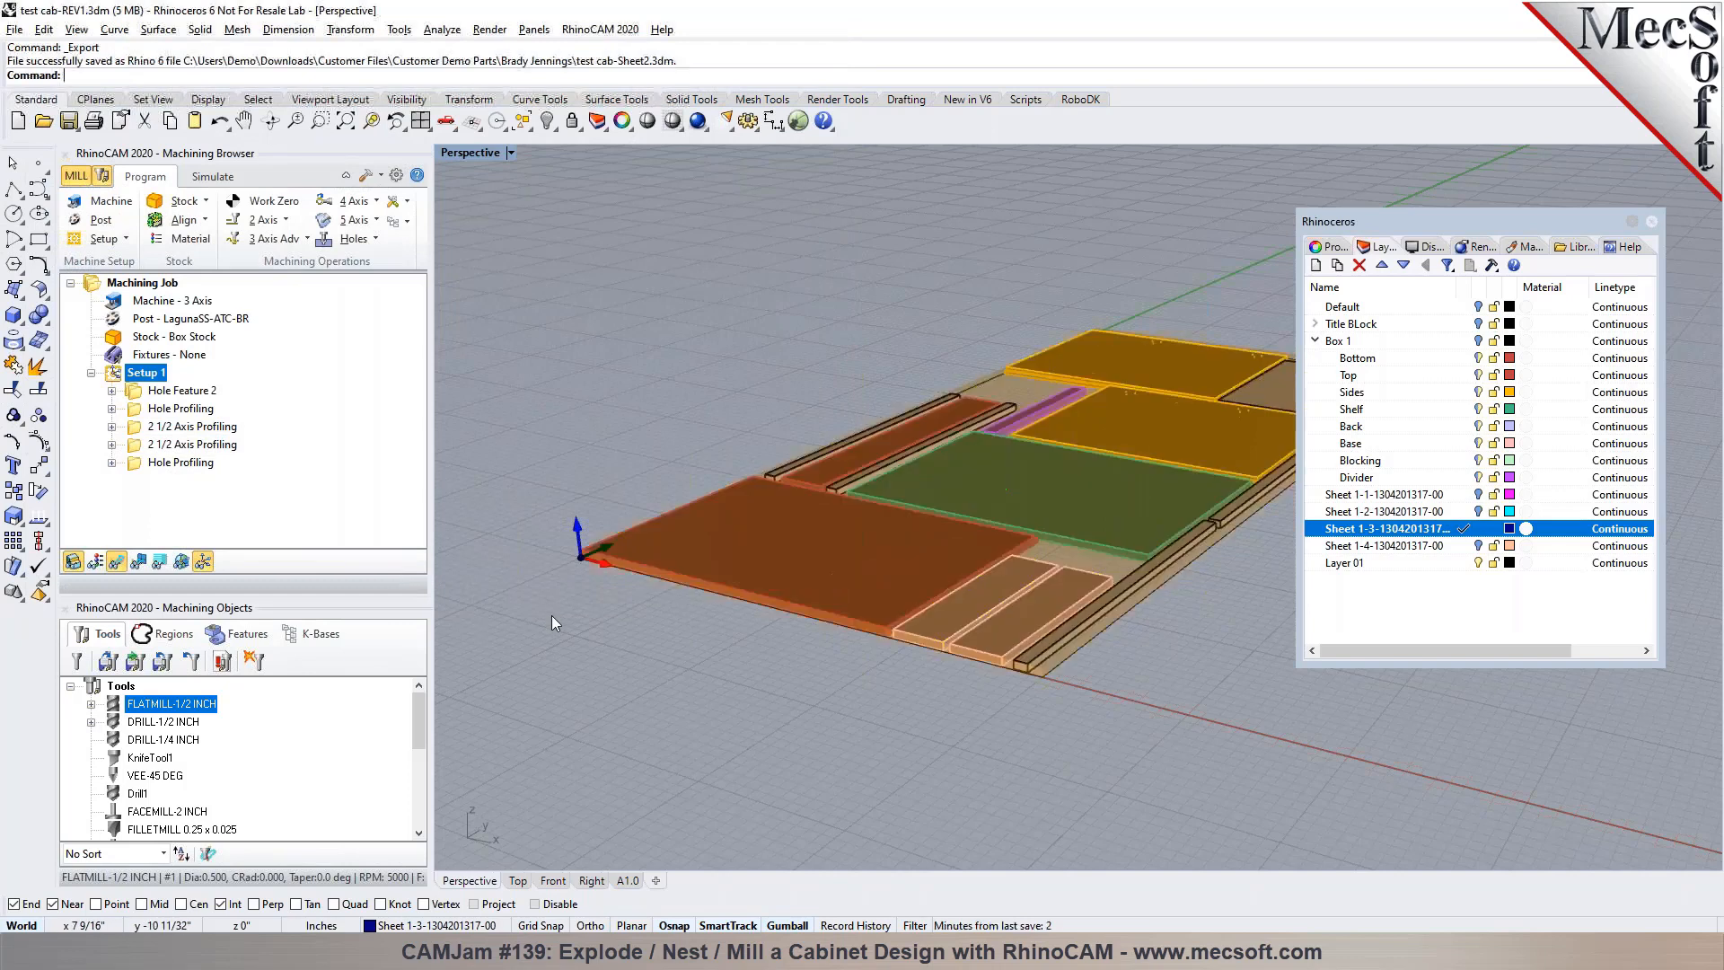
Open test cab-Sheet2.3dm without saving the changes to test cab-REV1.3dm
left_click(1652, 222)
left_click(43, 120)
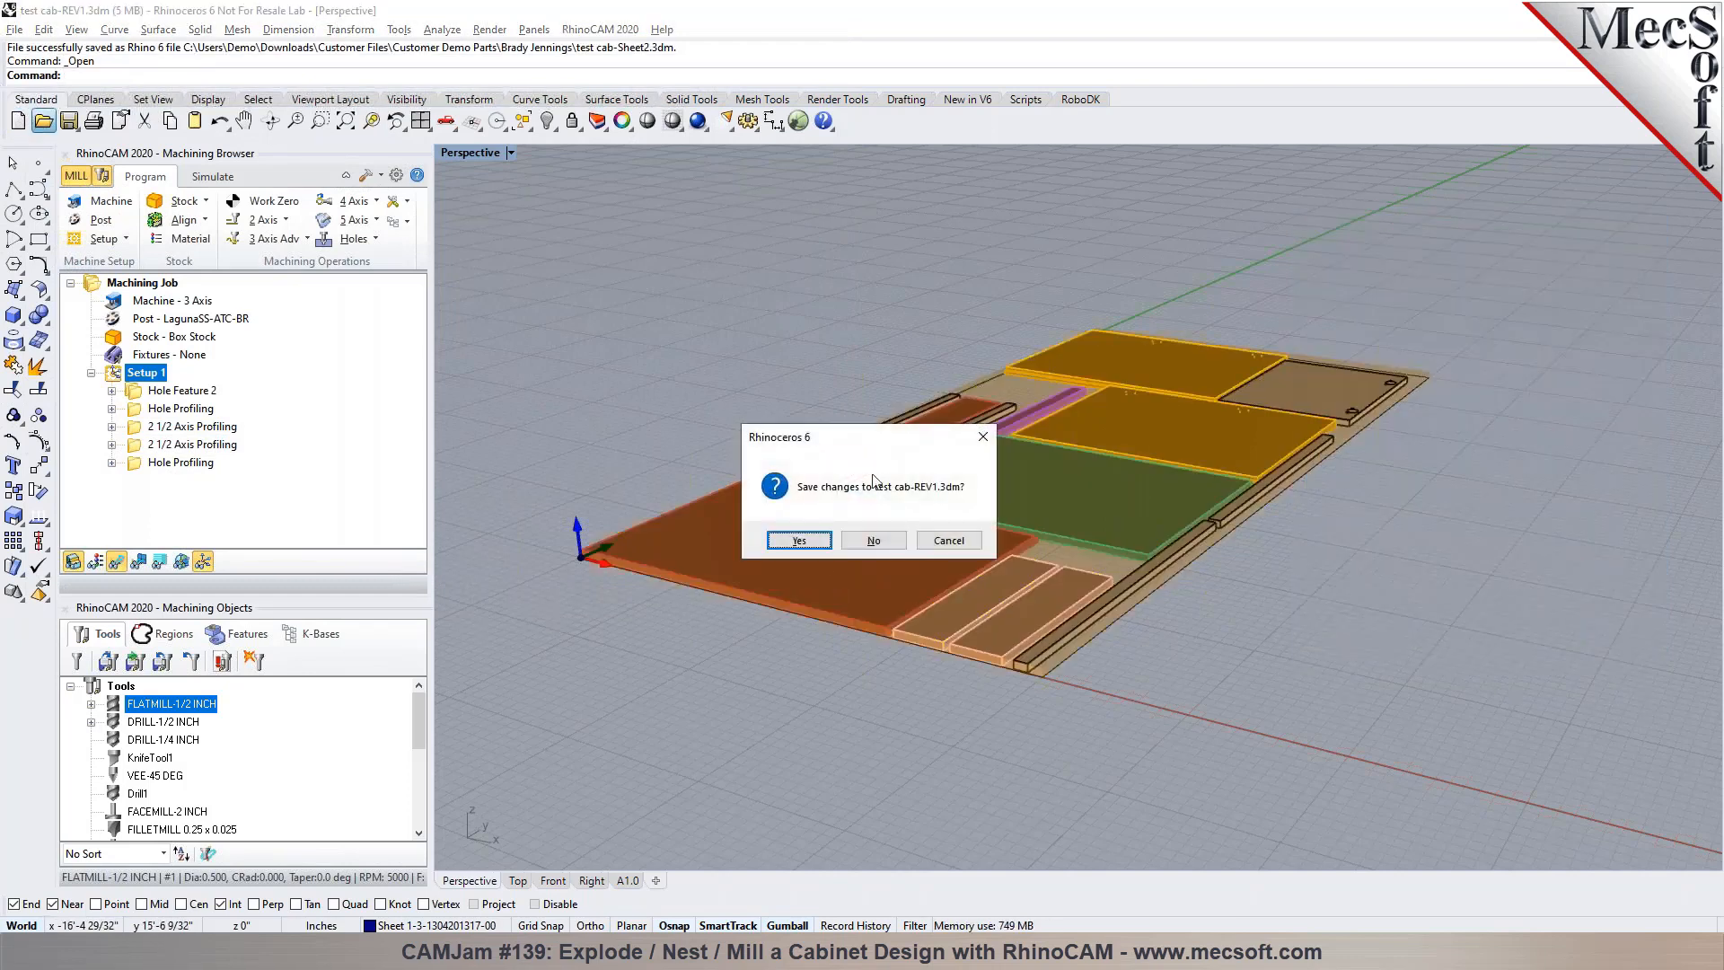
left_click(881, 543)
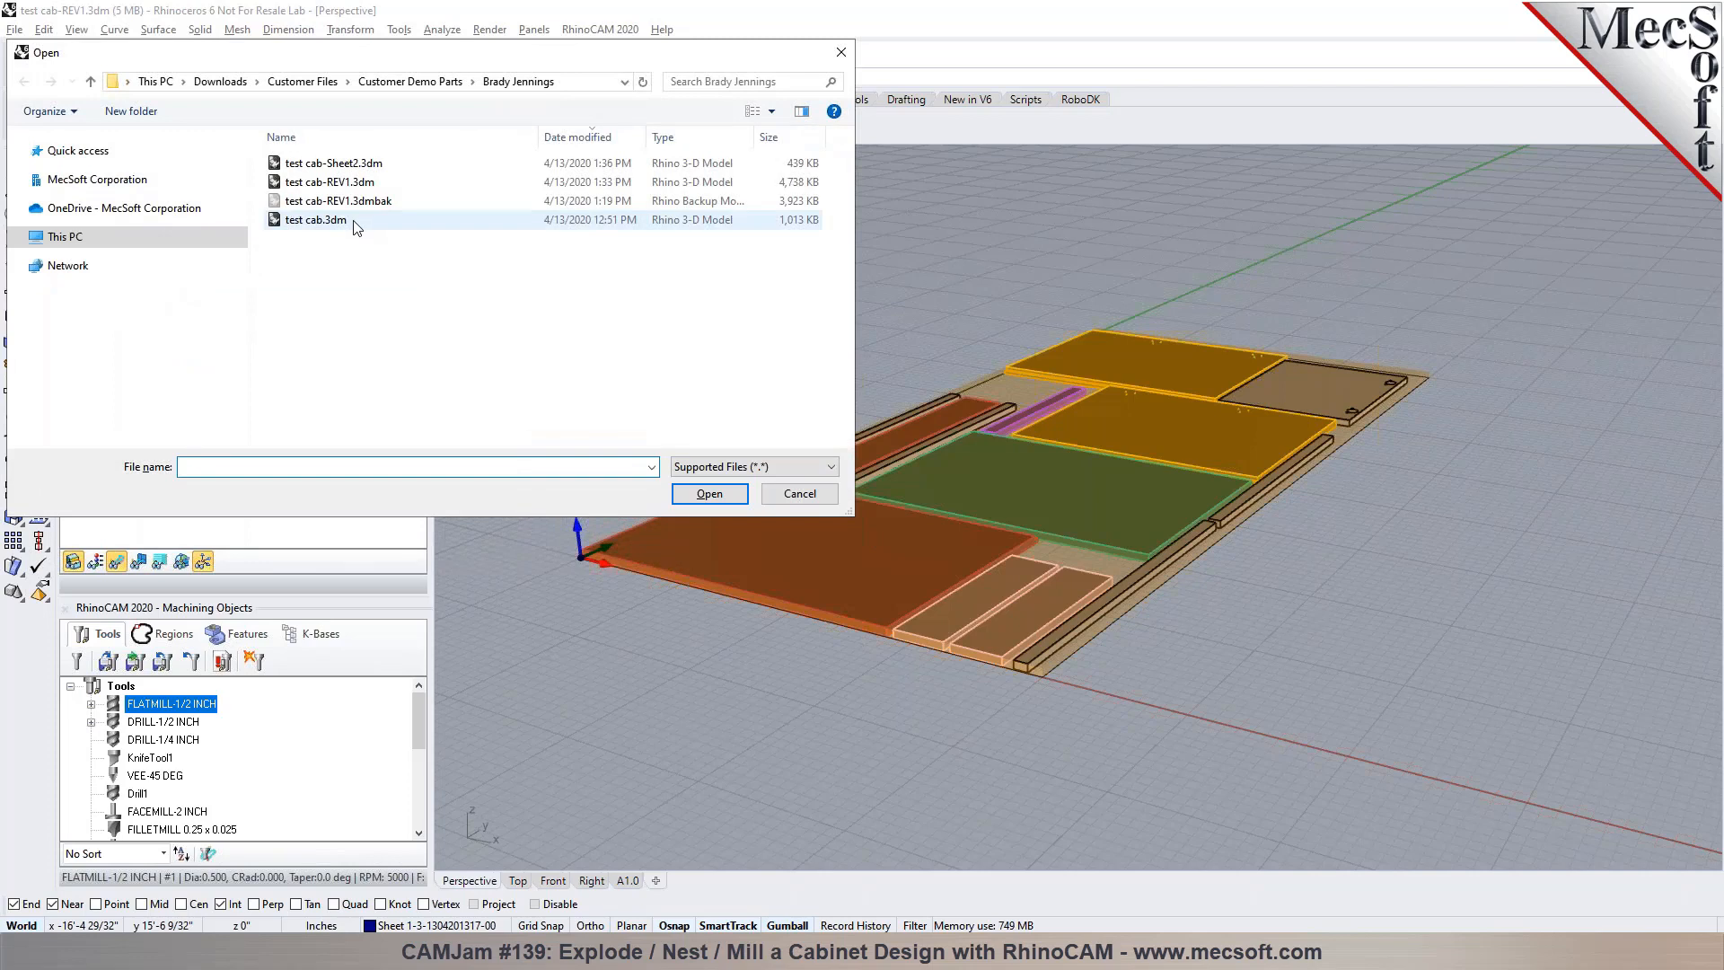
left_click(333, 163)
left_click(709, 493)
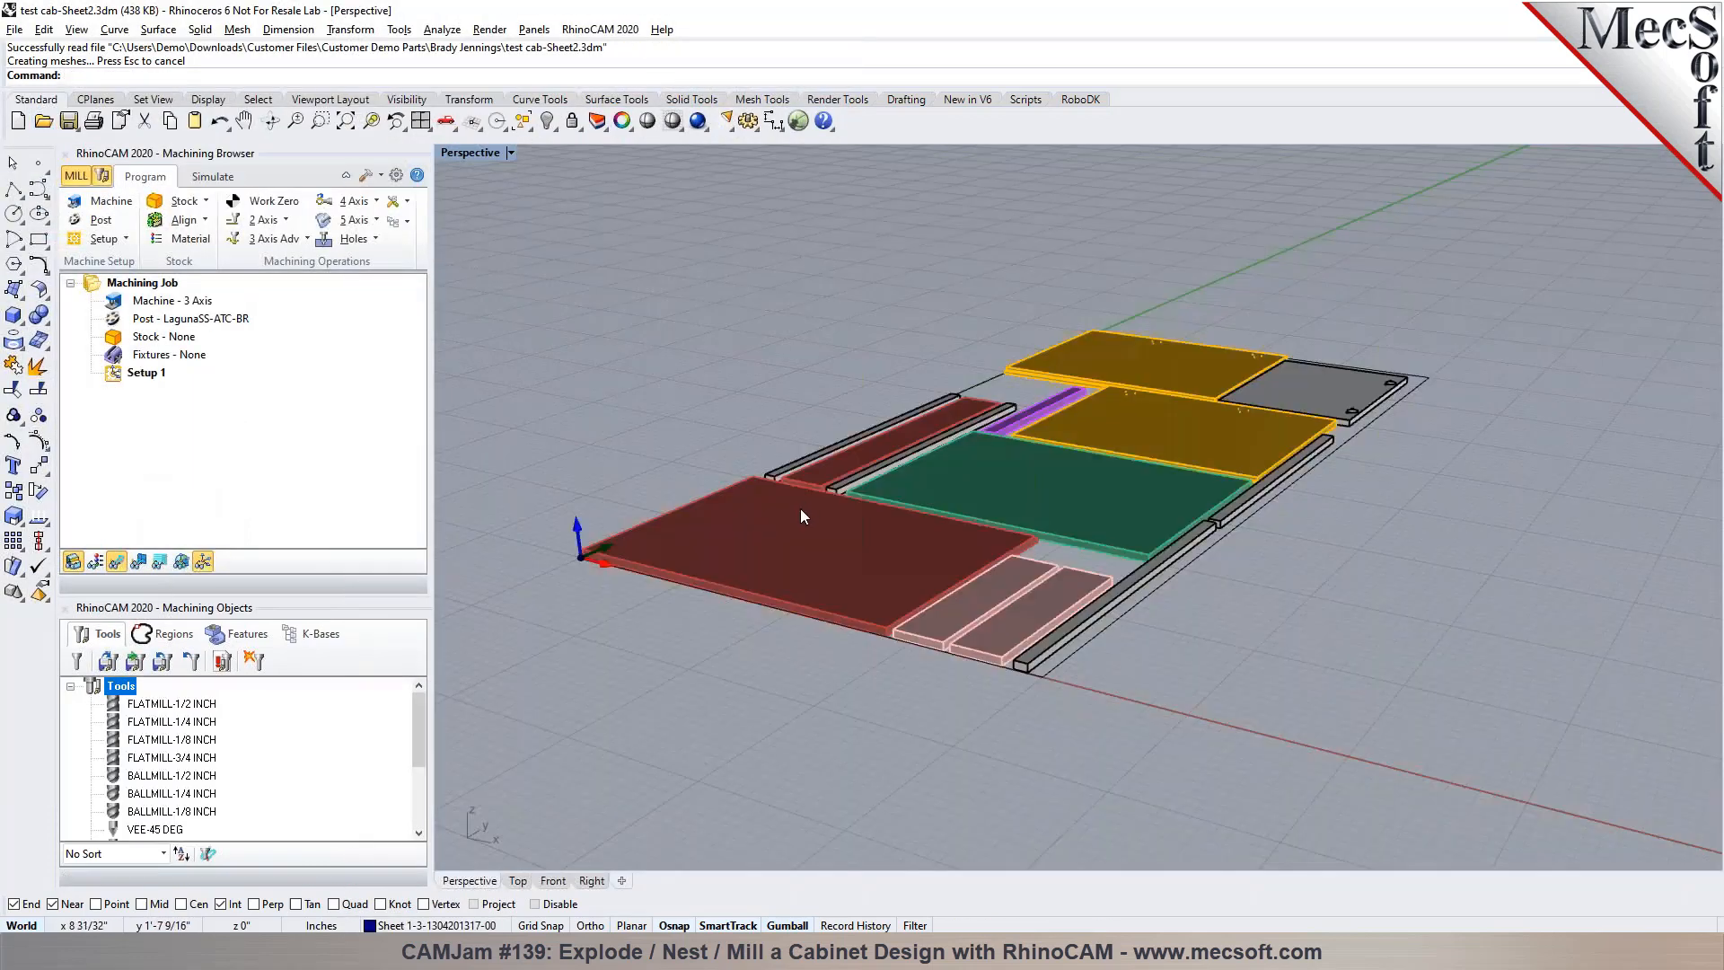
Create a box stock 48 long, 96 wide and 0.75116 inches high with its corner at 0, 0, 0
right_click_drag(884, 510, 900, 376)
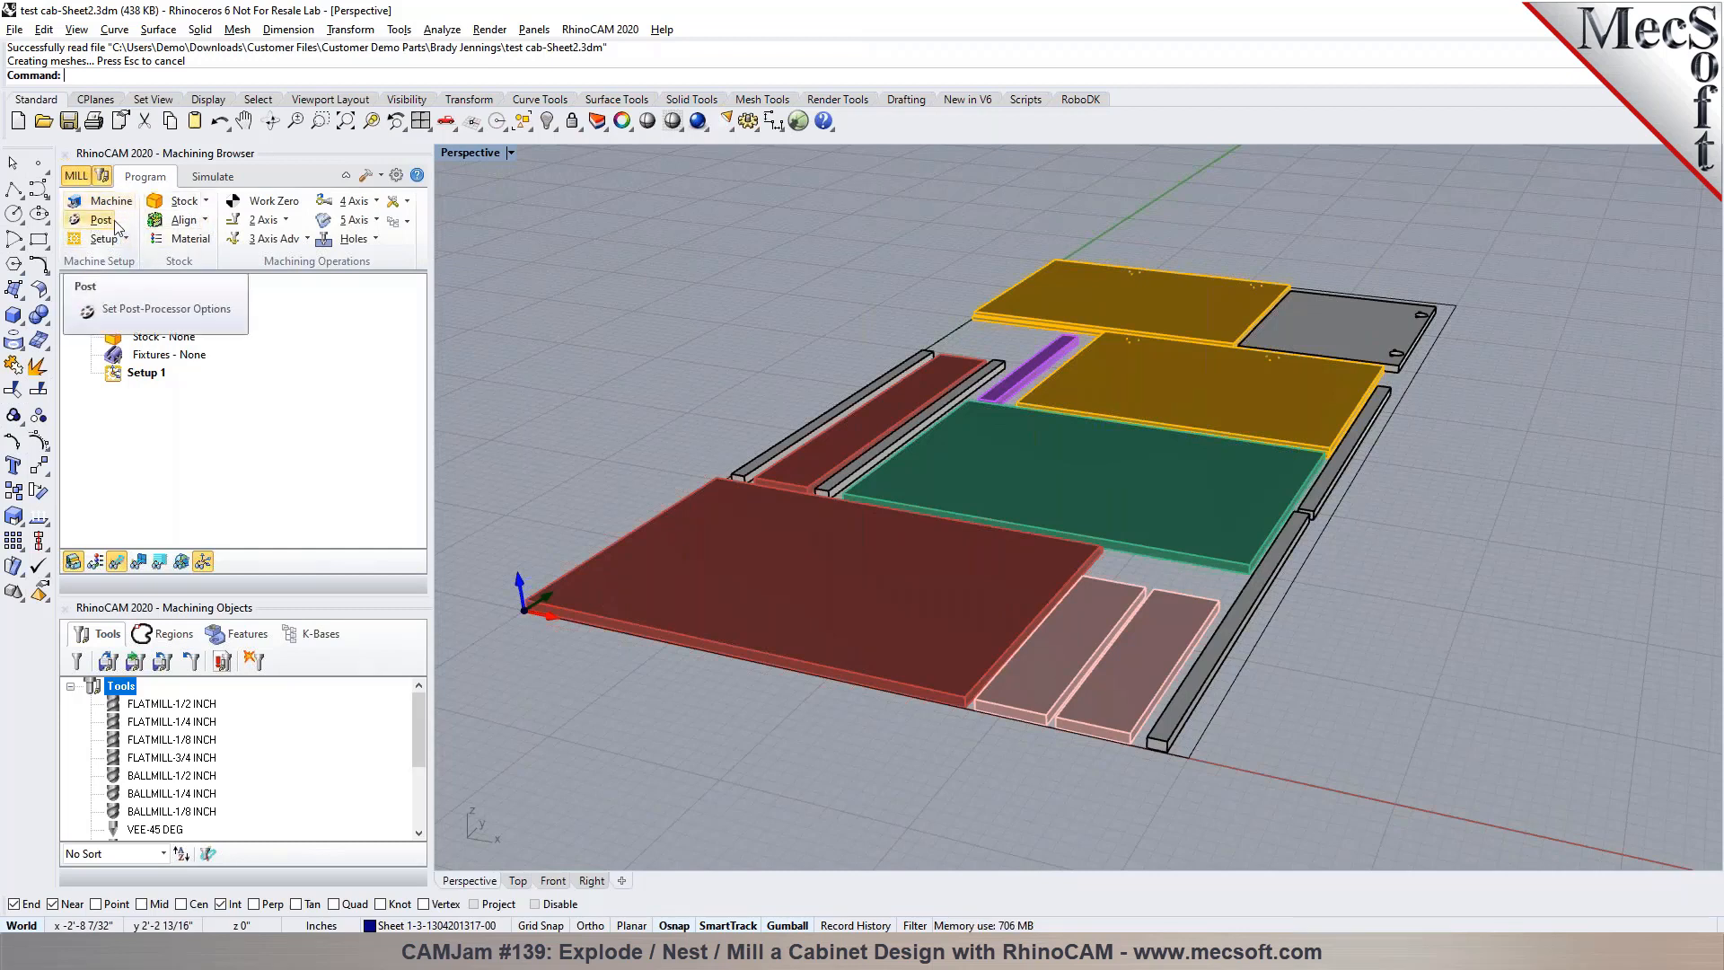
left_click(184, 200)
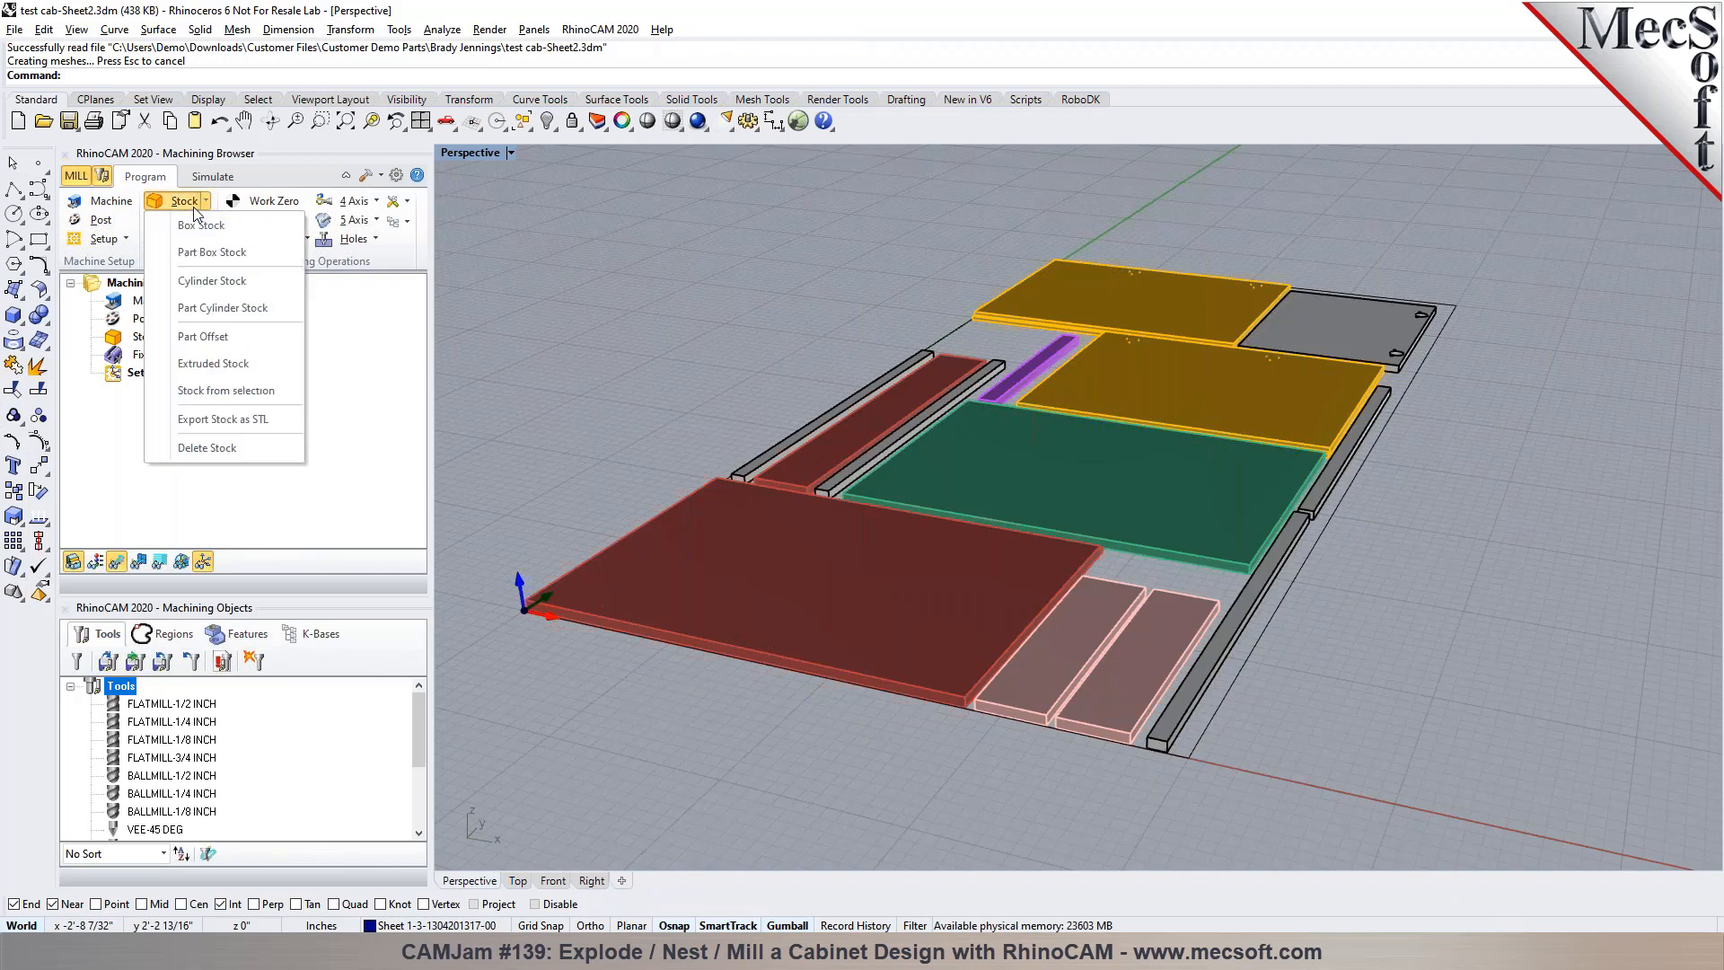
left_click(202, 222)
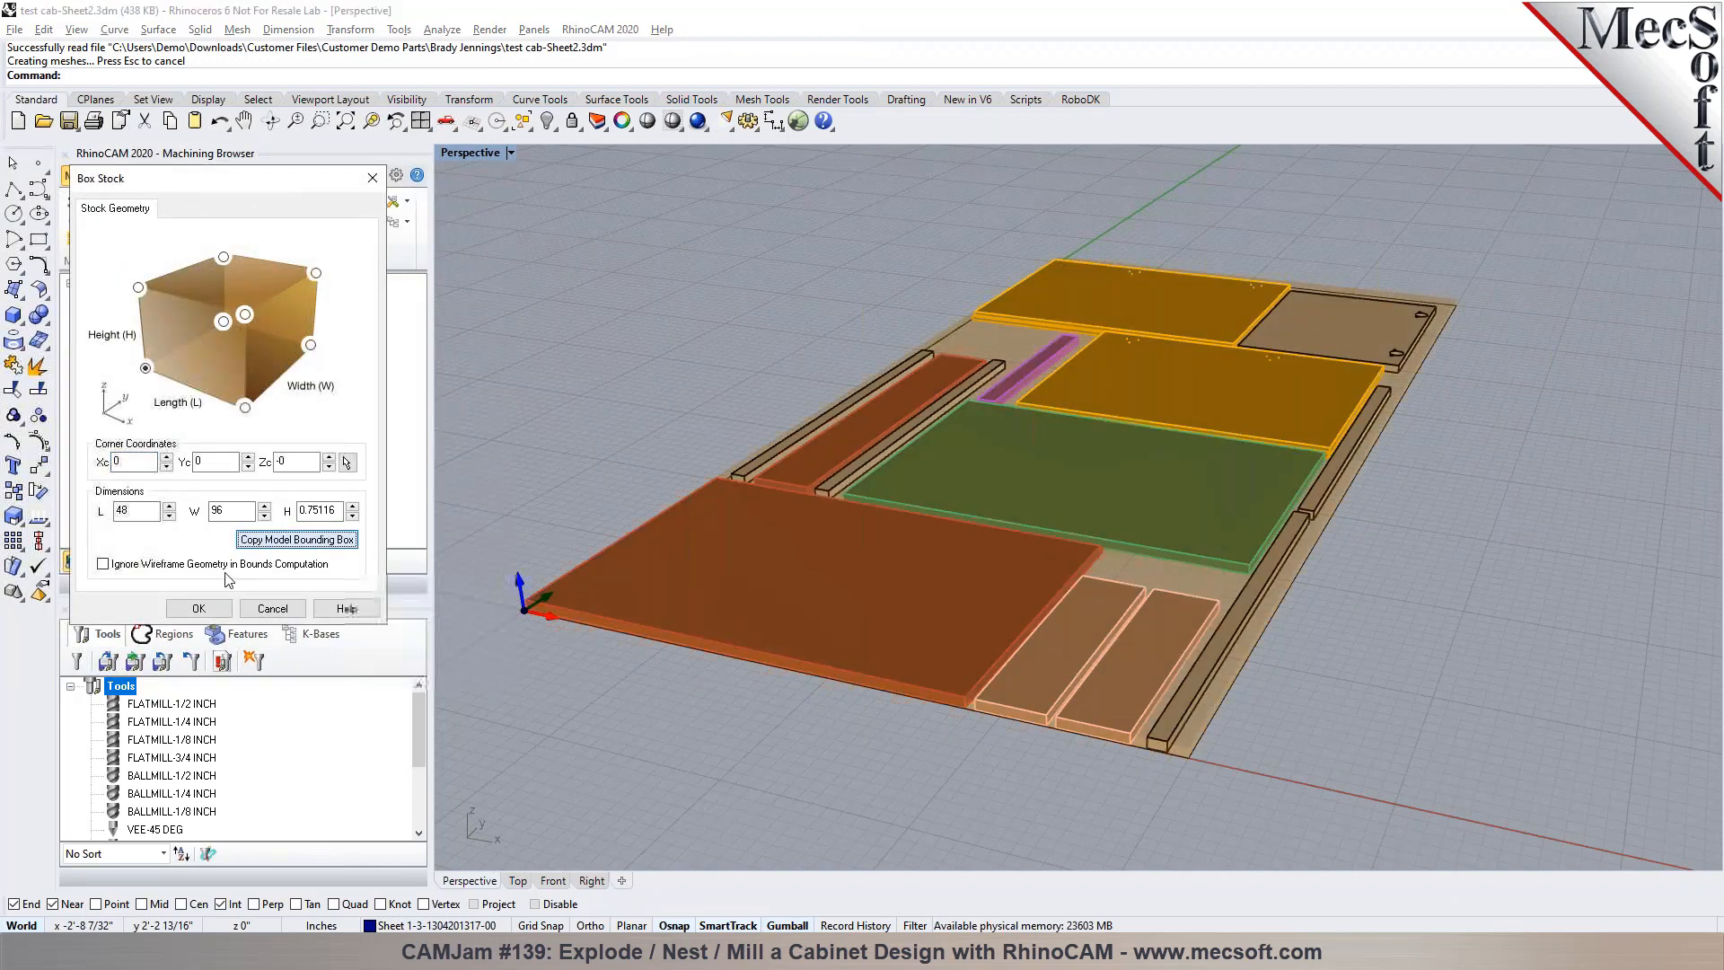
left_click(198, 608)
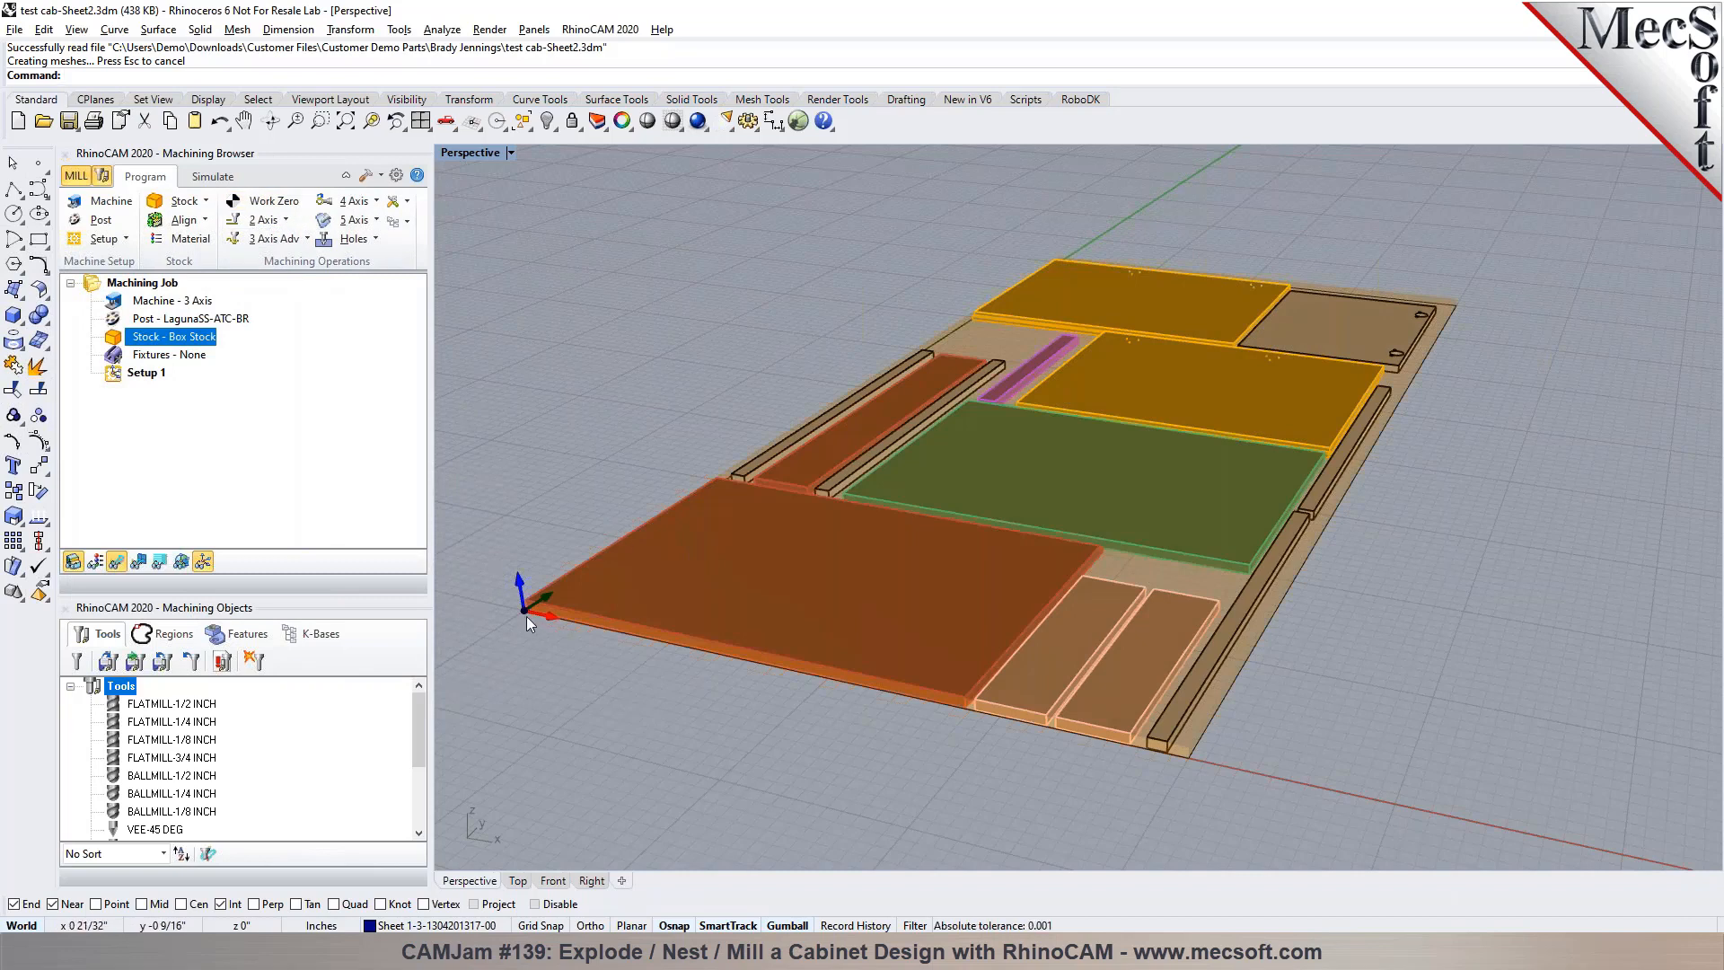
scroll(526, 613, "up", 5)
scroll(520, 611, "down", 5)
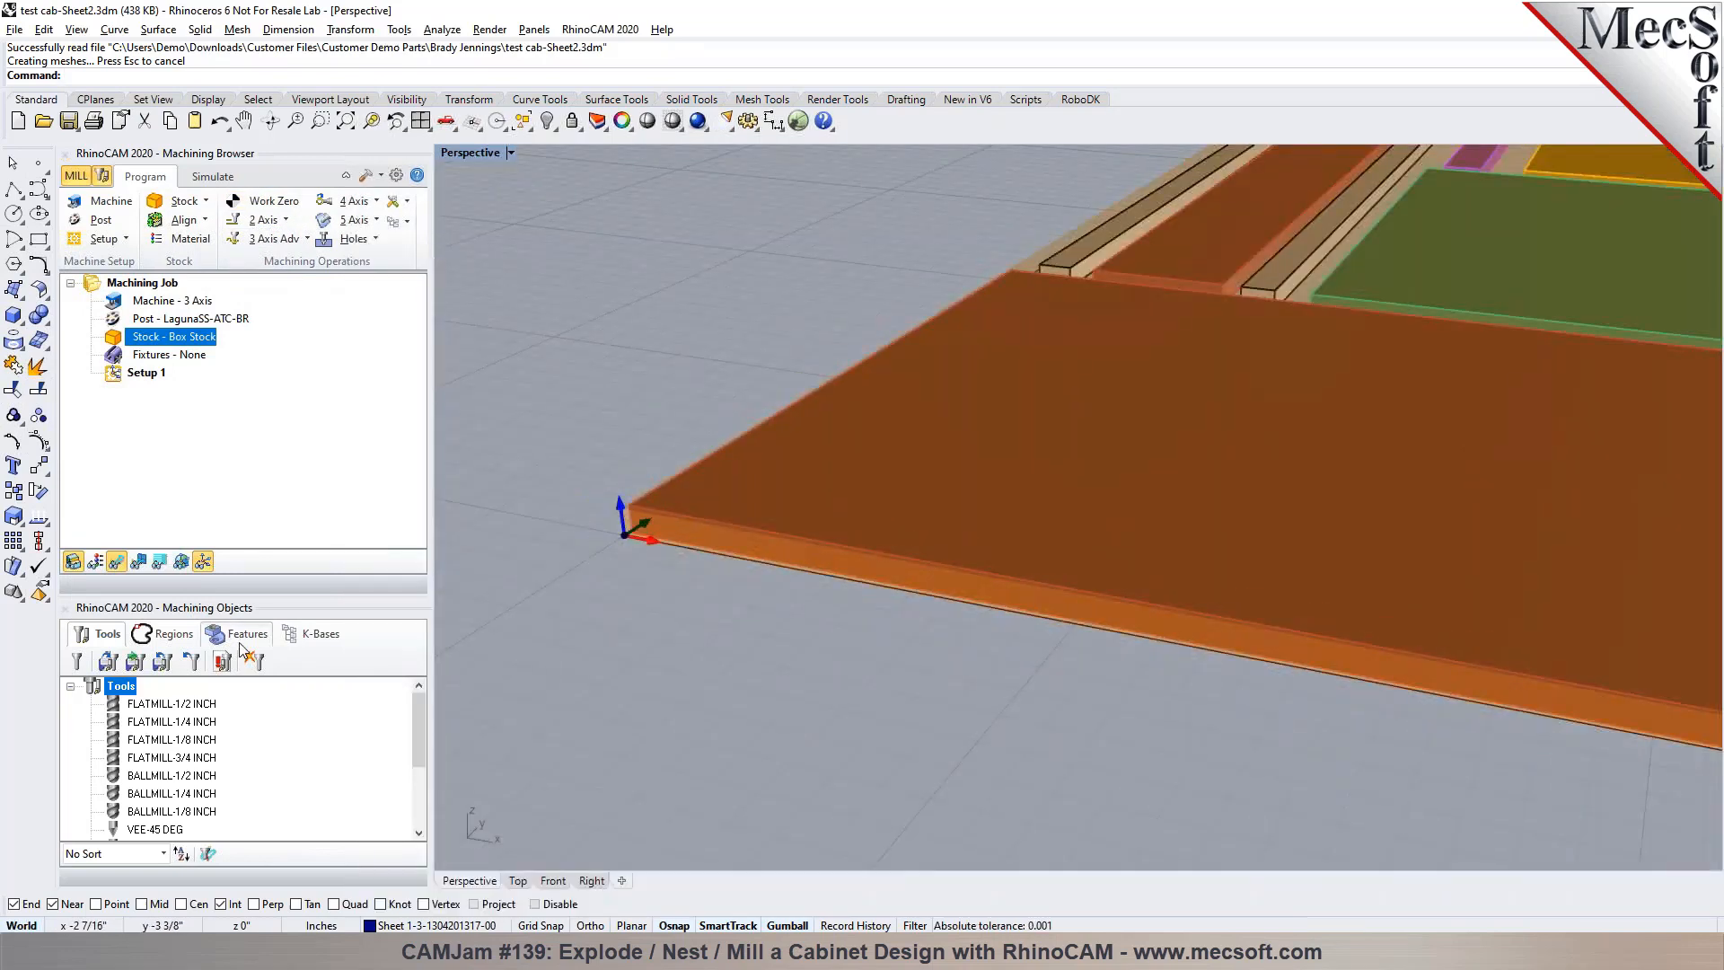
Detect the machining features interactively on all the cabinet components nested on the sheet
left_click(241, 634)
left_click(76, 661)
scroll(654, 559, "down", 5)
left_click(988, 561)
scroll(1025, 568, "up", 4)
left_click(989, 567)
left_click(1104, 593)
left_click(1185, 611)
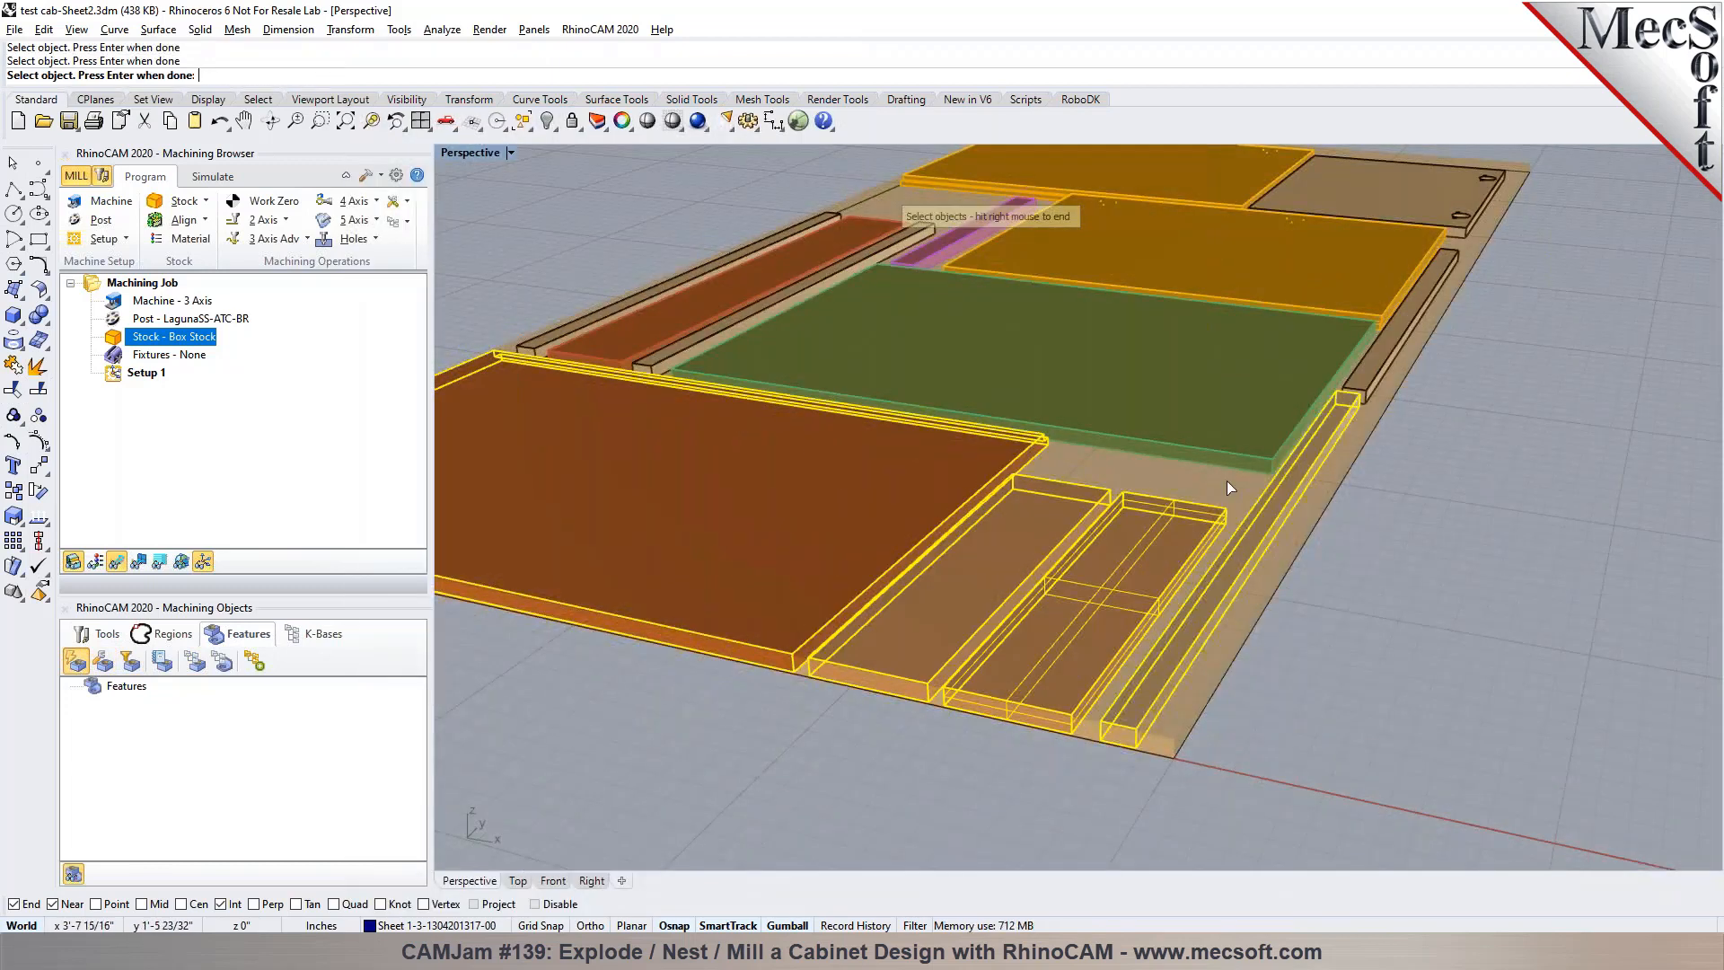
left_click(1286, 427)
left_click(1374, 363)
left_click(1339, 280)
scroll(1448, 347, "down", 3)
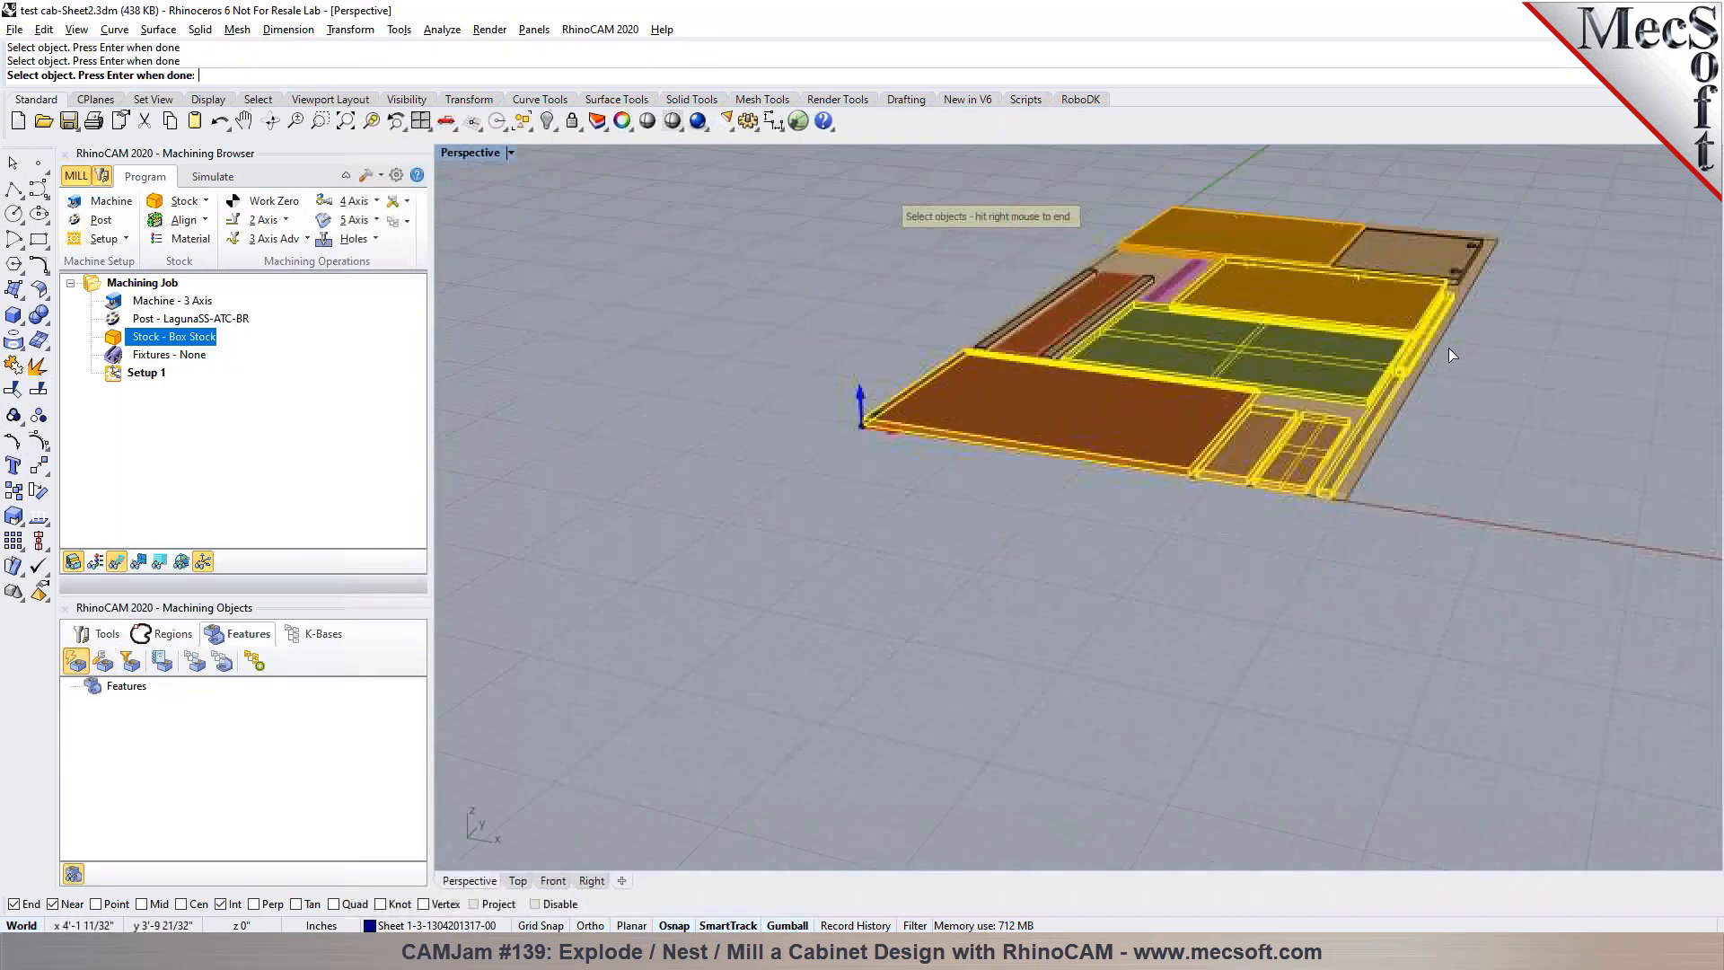
left_click(992, 328)
left_click(1028, 338)
left_click(1065, 356)
scroll(1226, 278, "up", 3)
left_click(995, 358)
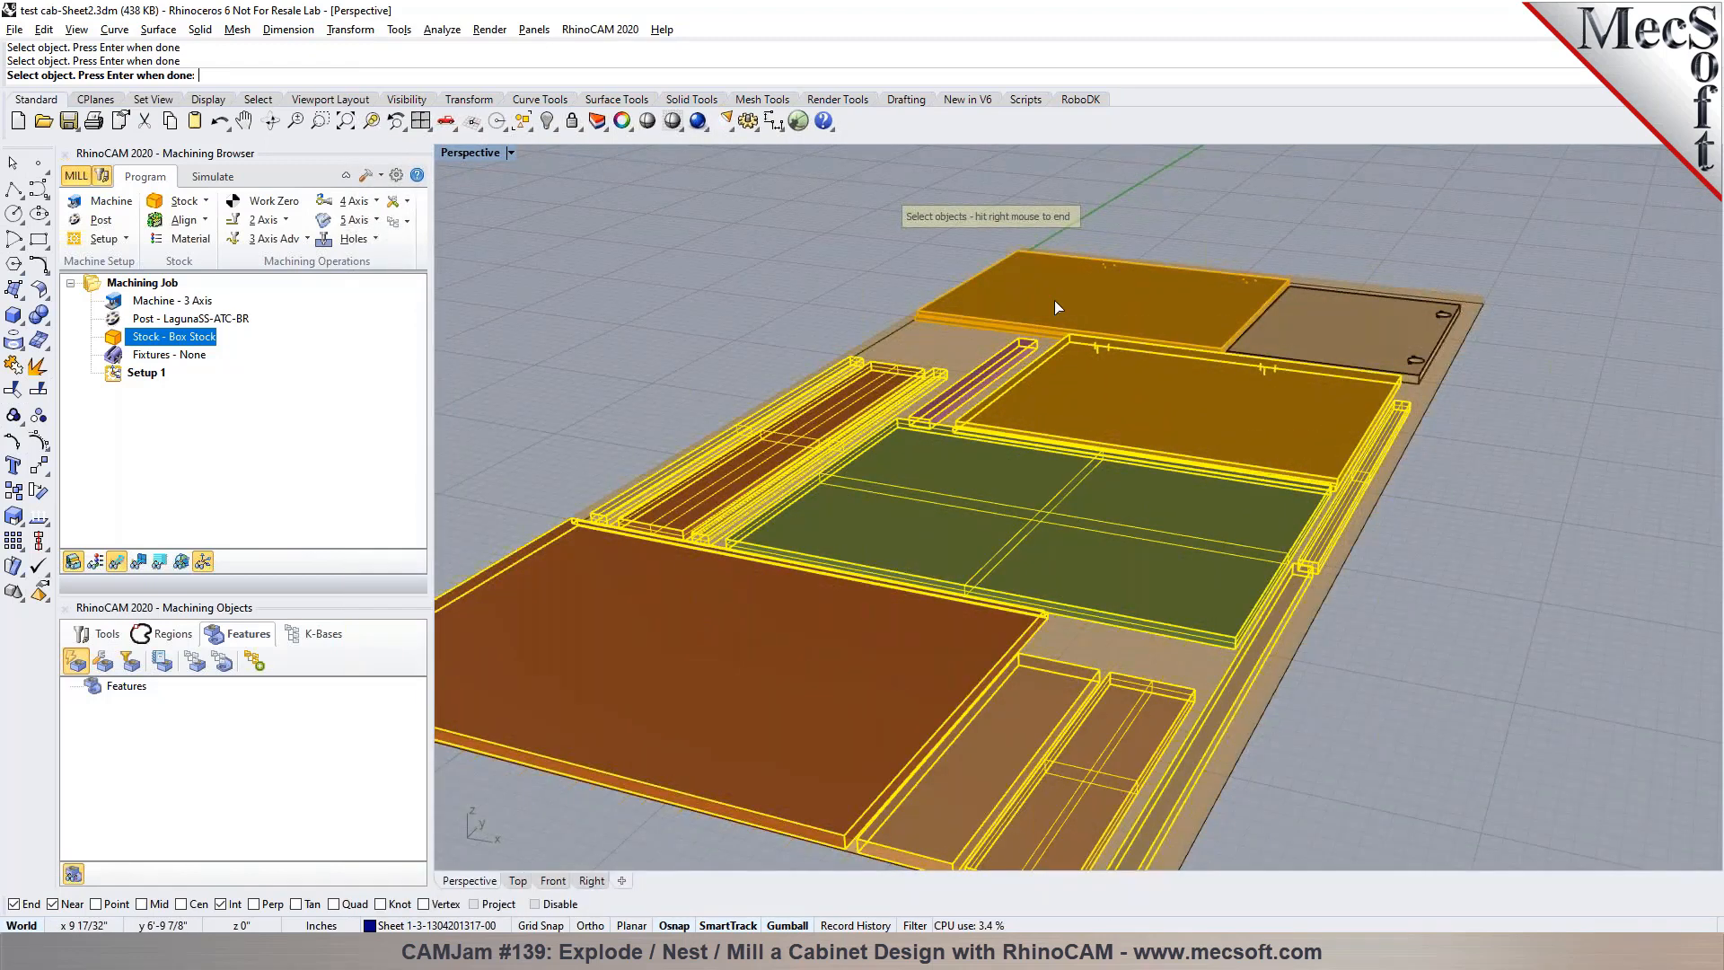
scroll(1284, 323, "up", 4)
left_click(1288, 325)
scroll(1288, 327, "down", 5)
right_click(1261, 342)
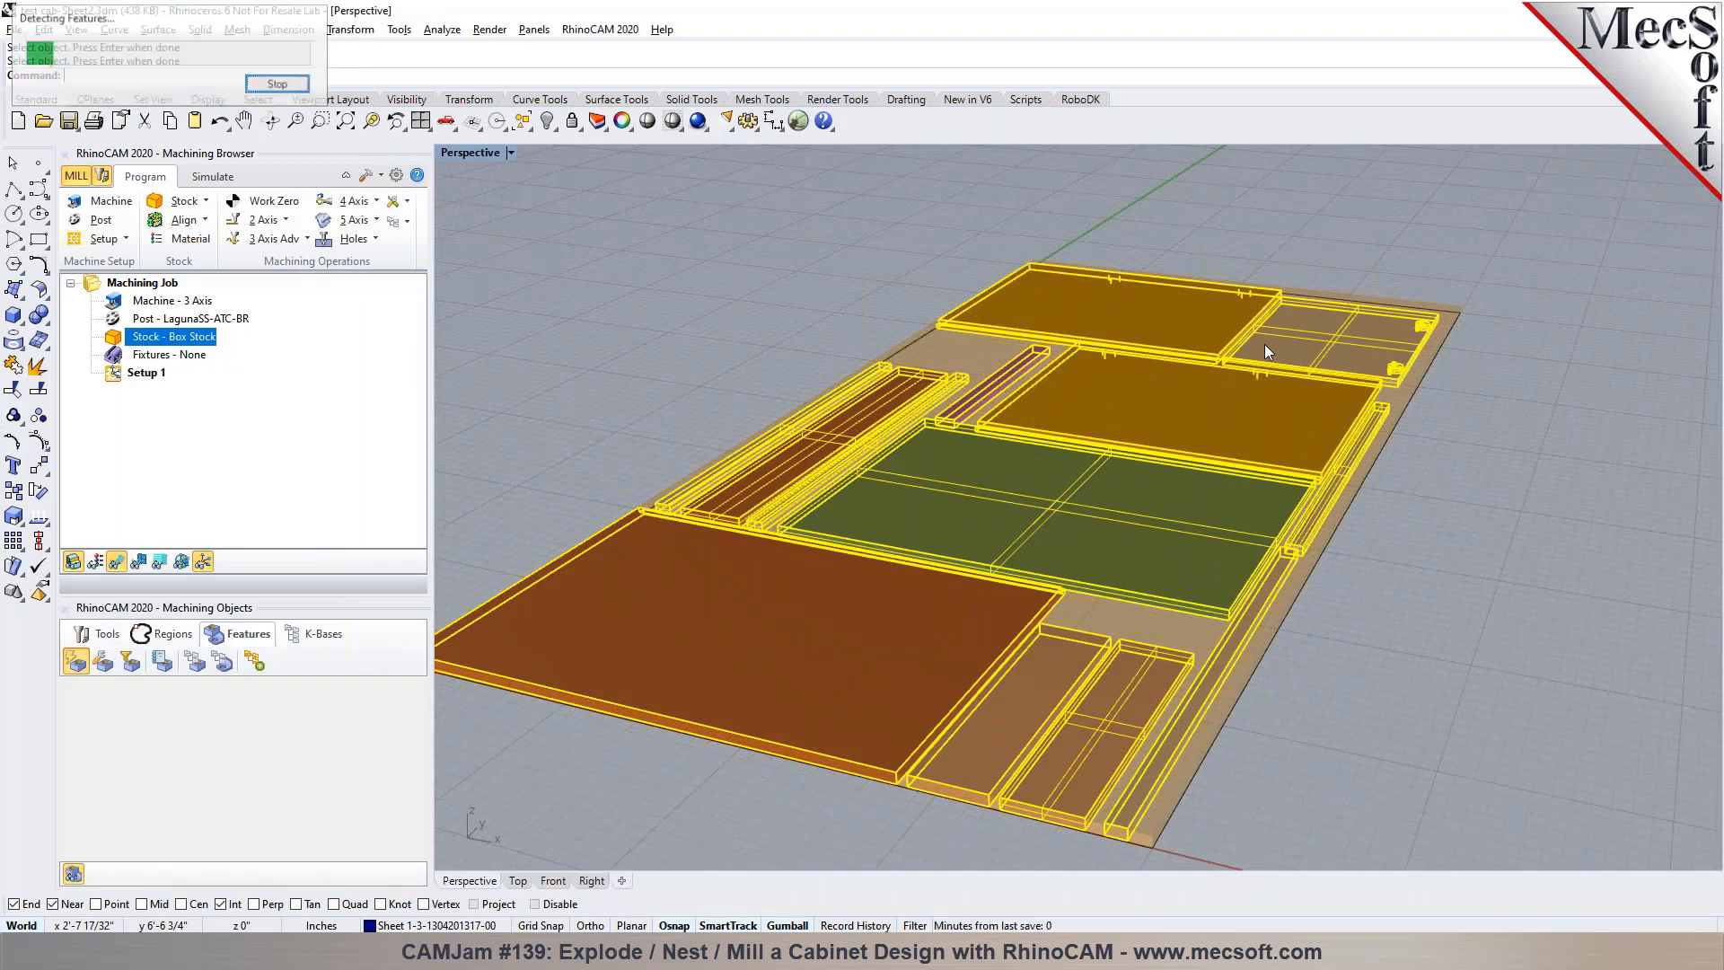
scroll(1270, 343, "down", 4)
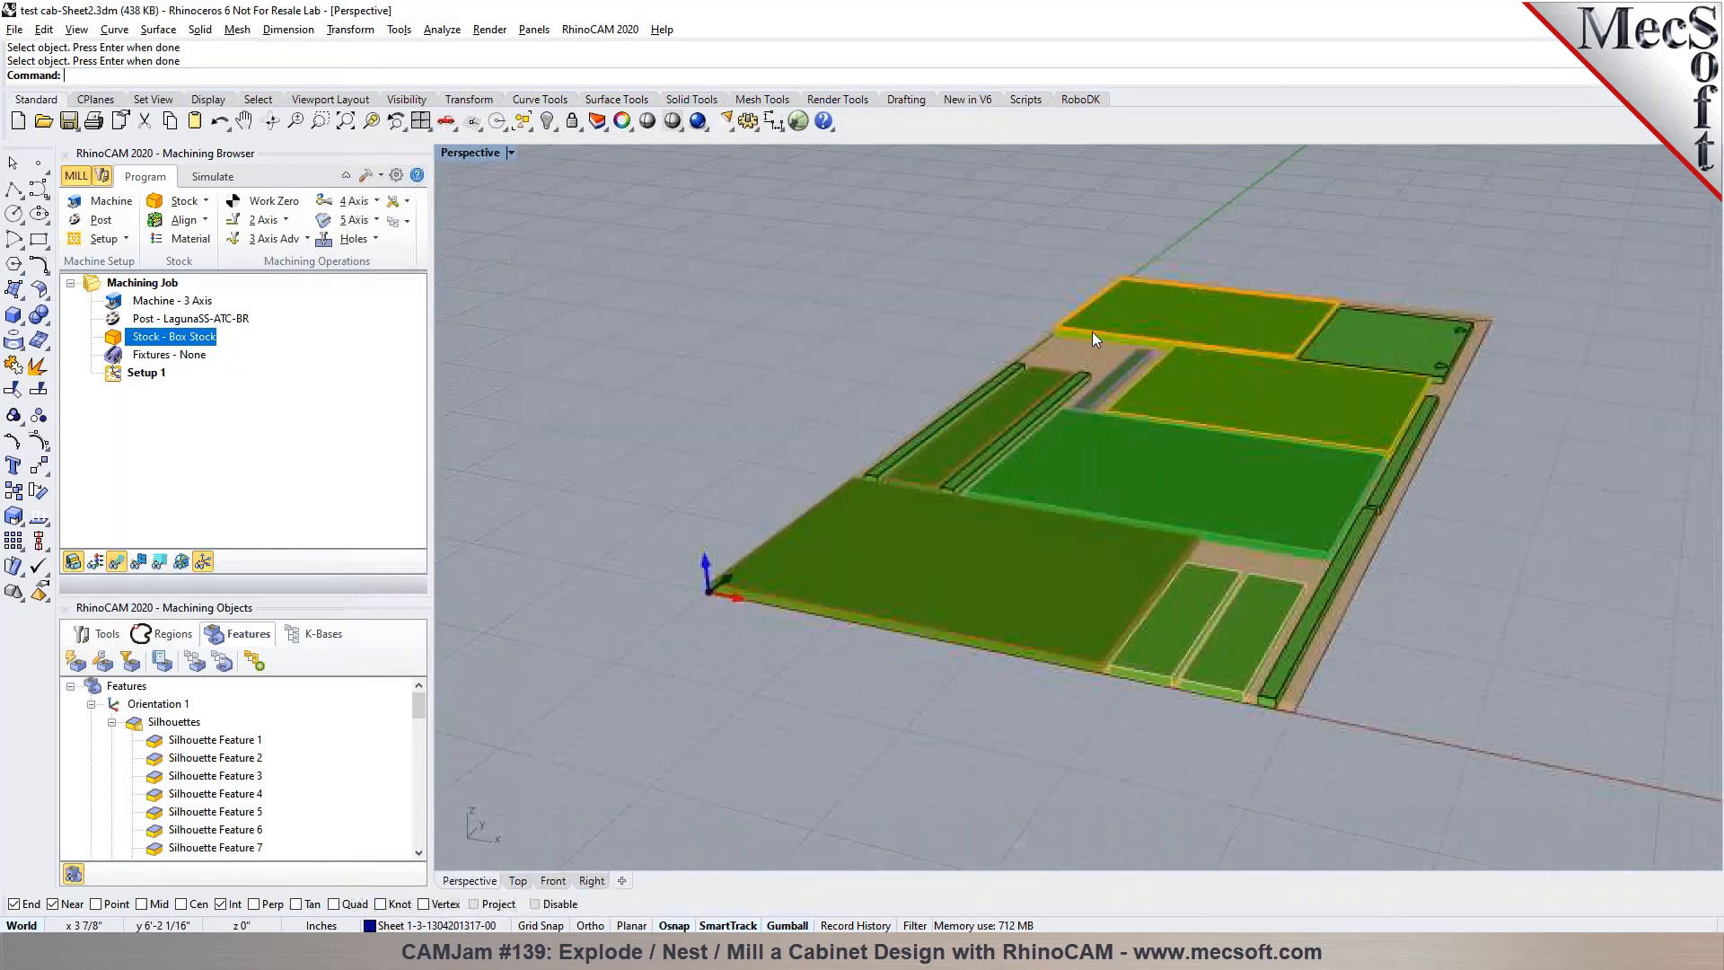
Load the saved knowledge base test cab-REV1.vkb from the customer's folder under Customer Demo Parts into Setup 1
left_click(408, 222)
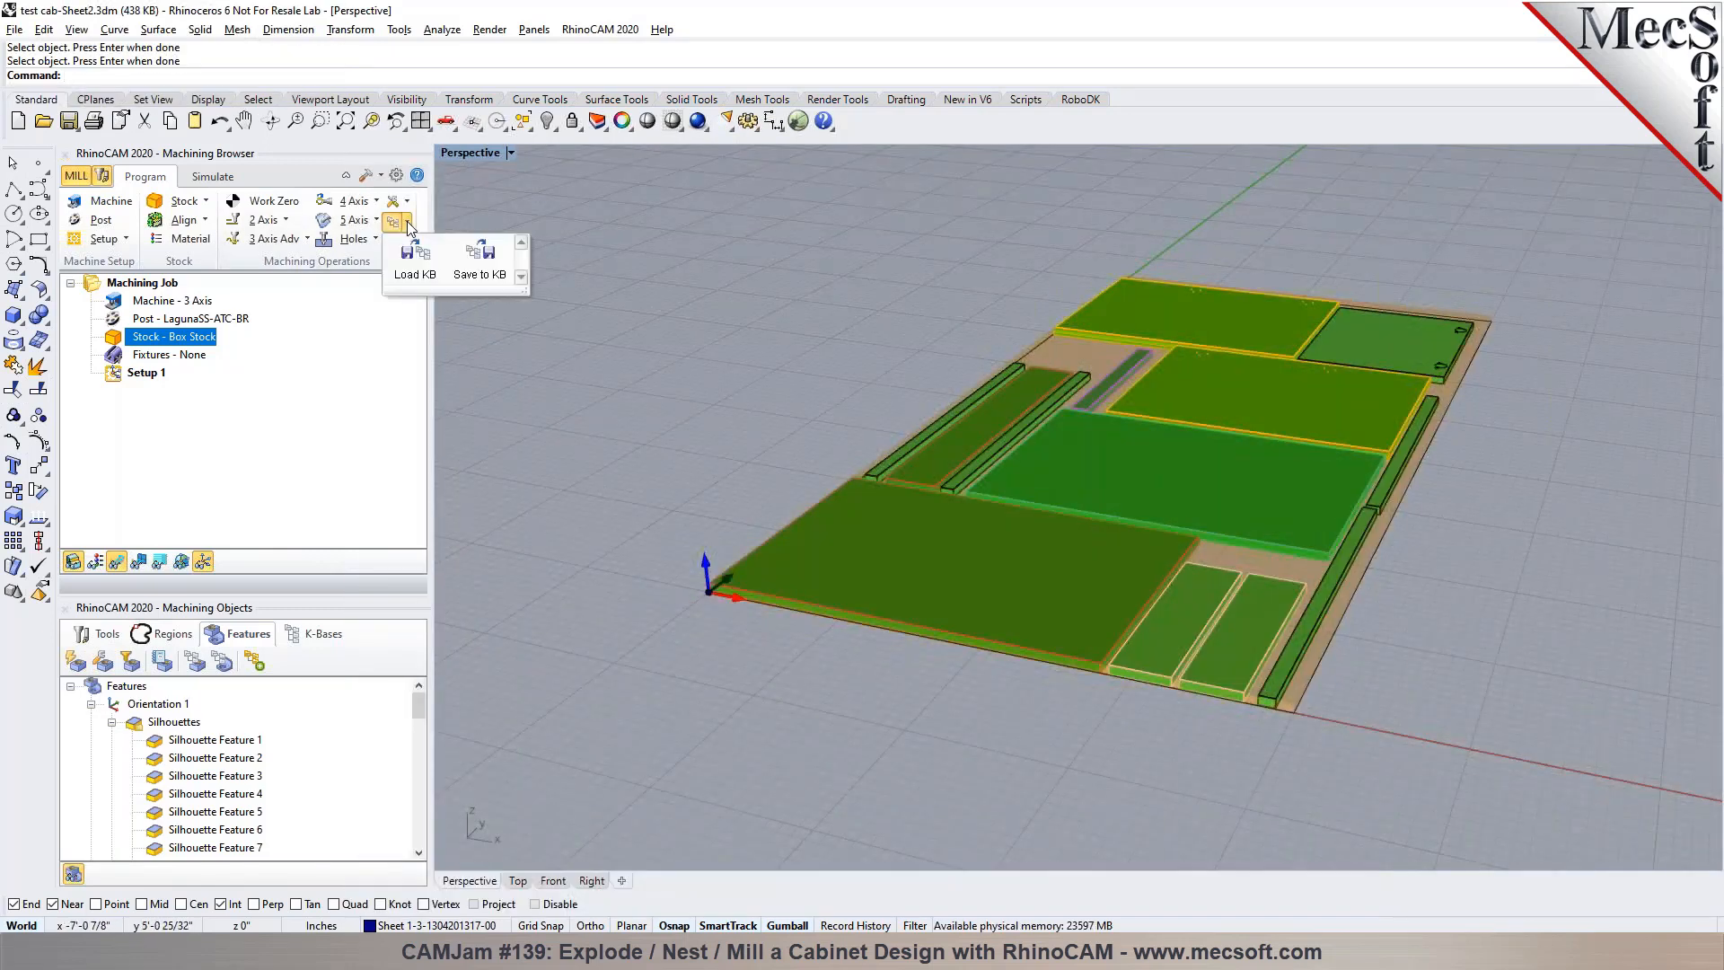
left_click(409, 282)
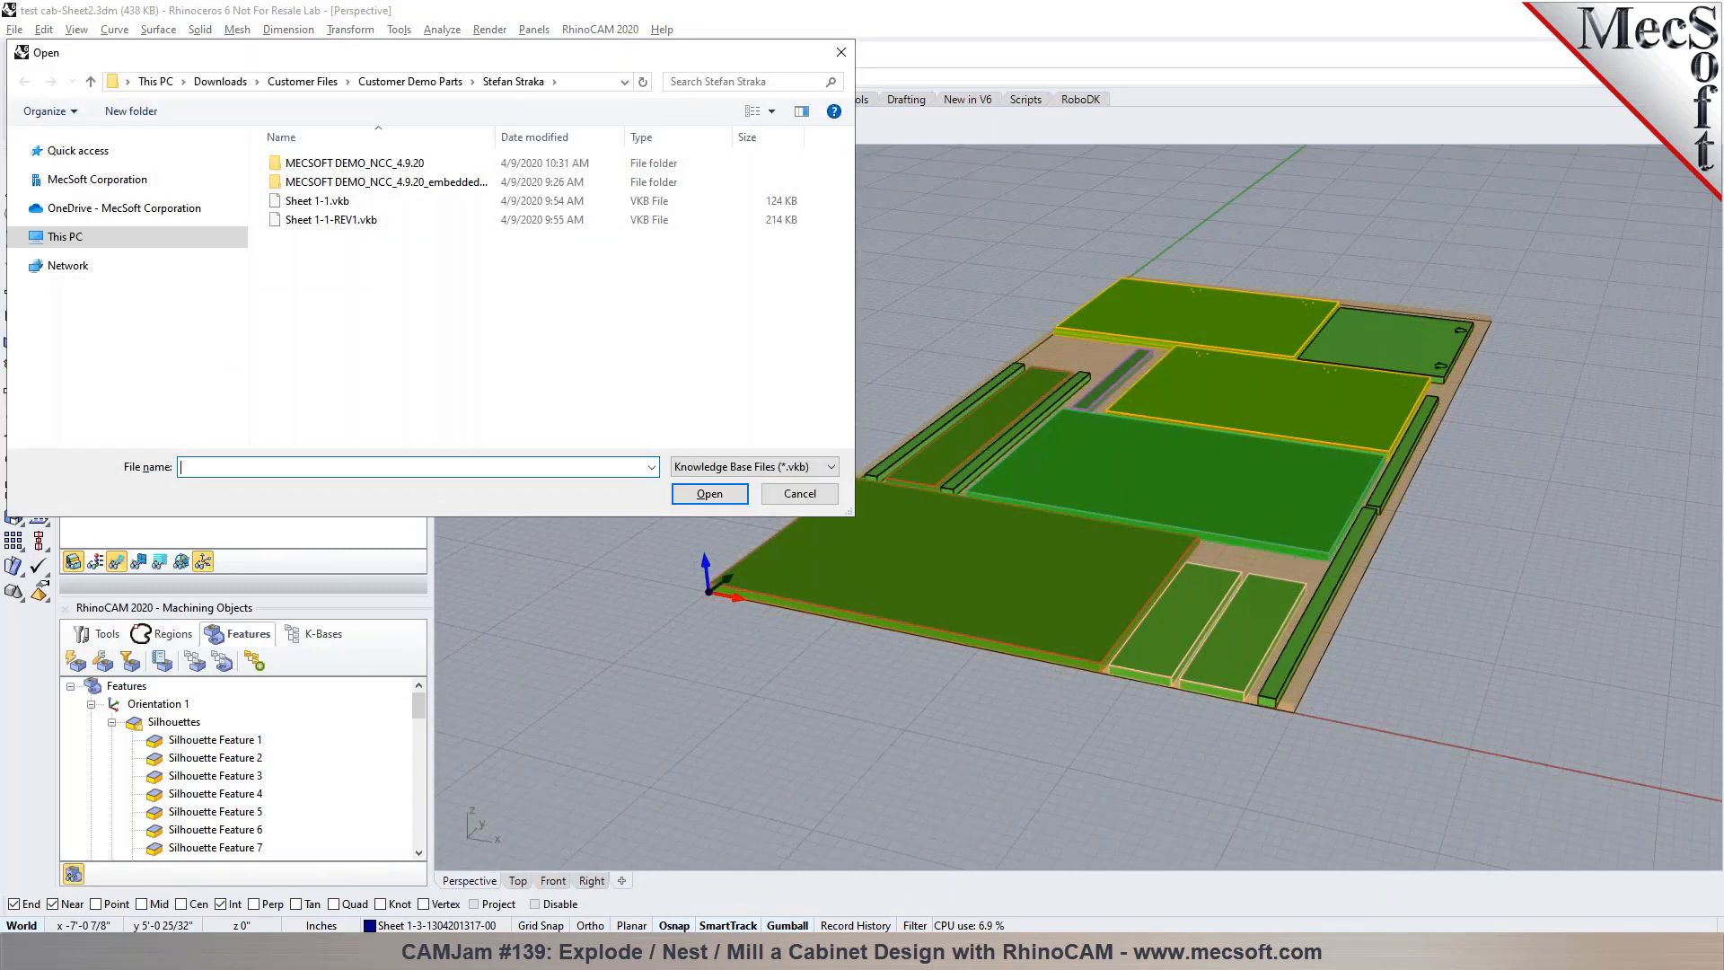
left_click(409, 81)
double_click(359, 164)
left_click(359, 164)
left_click(709, 494)
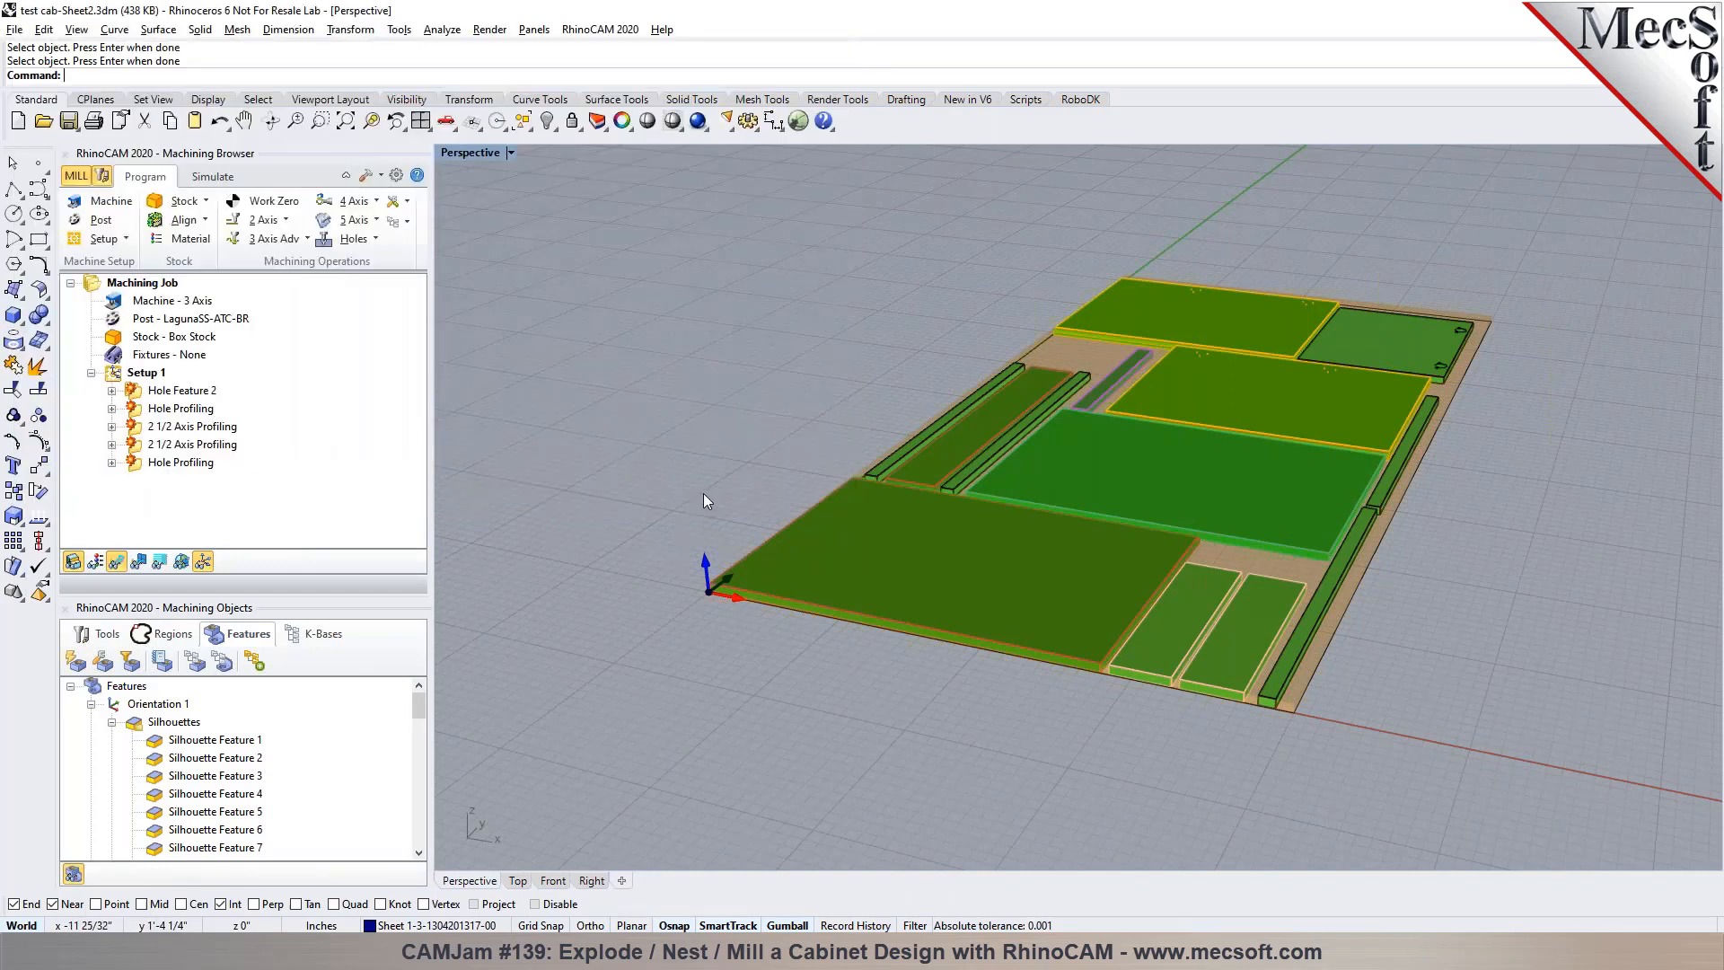
Examine the holes assigned to the three Standard Drill operations under Hole Feature 2
left_click(163, 392)
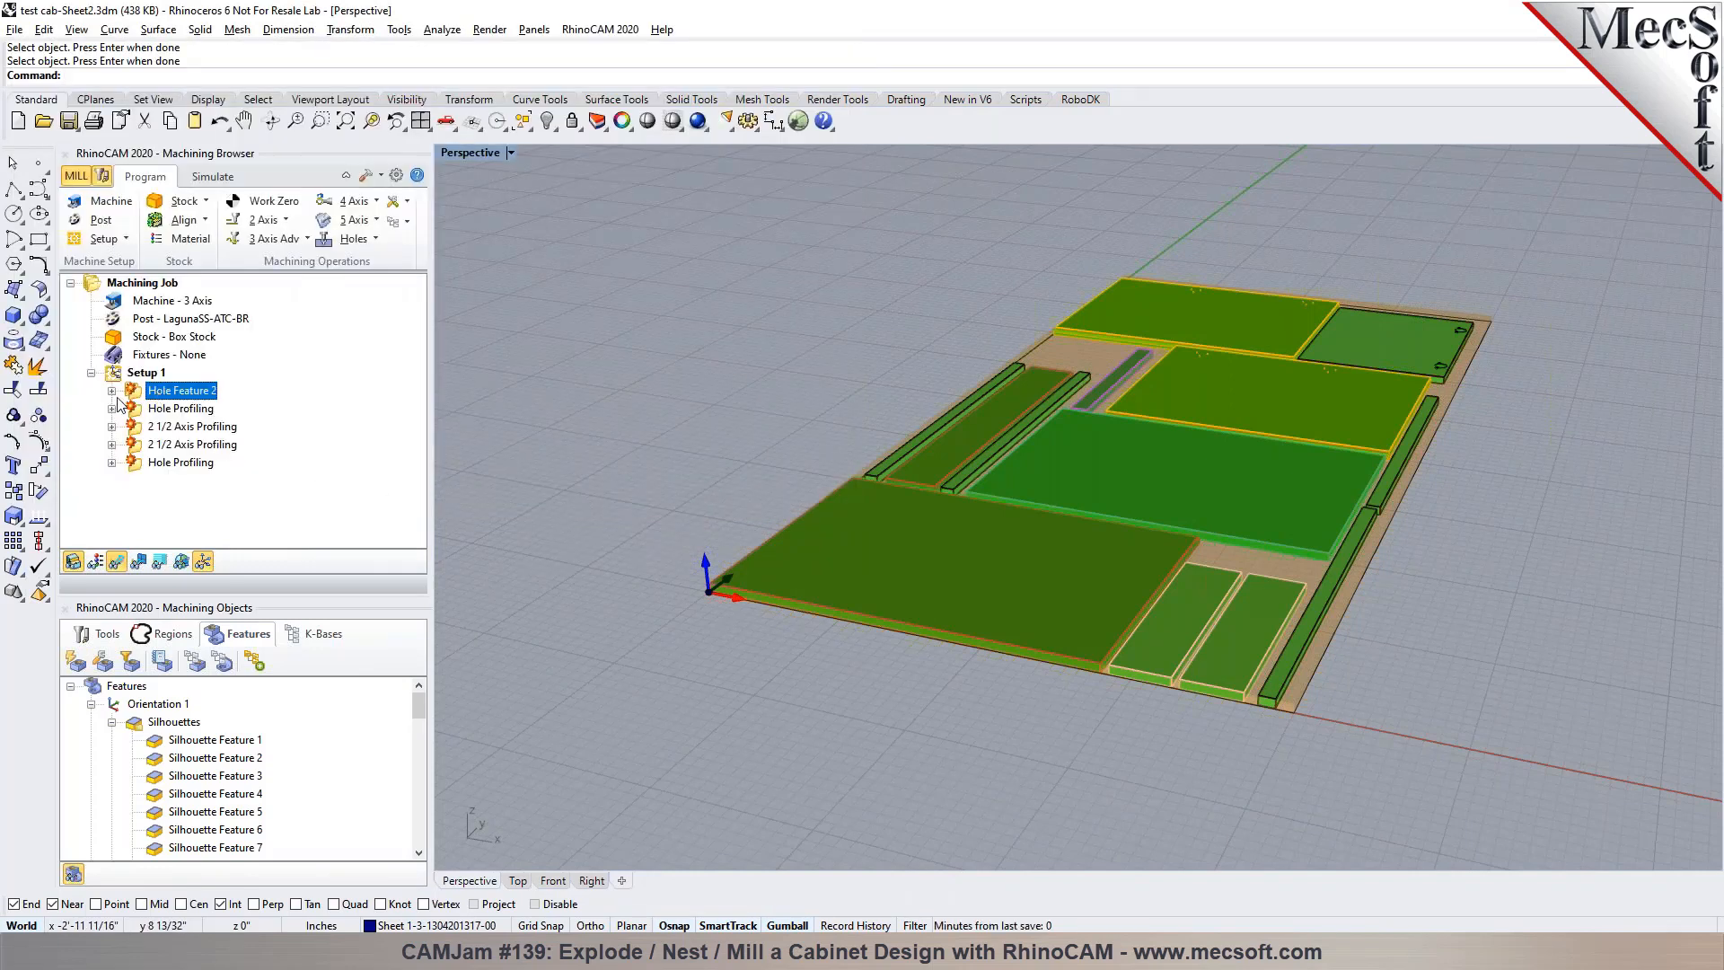
left_click(113, 392)
left_click(166, 410)
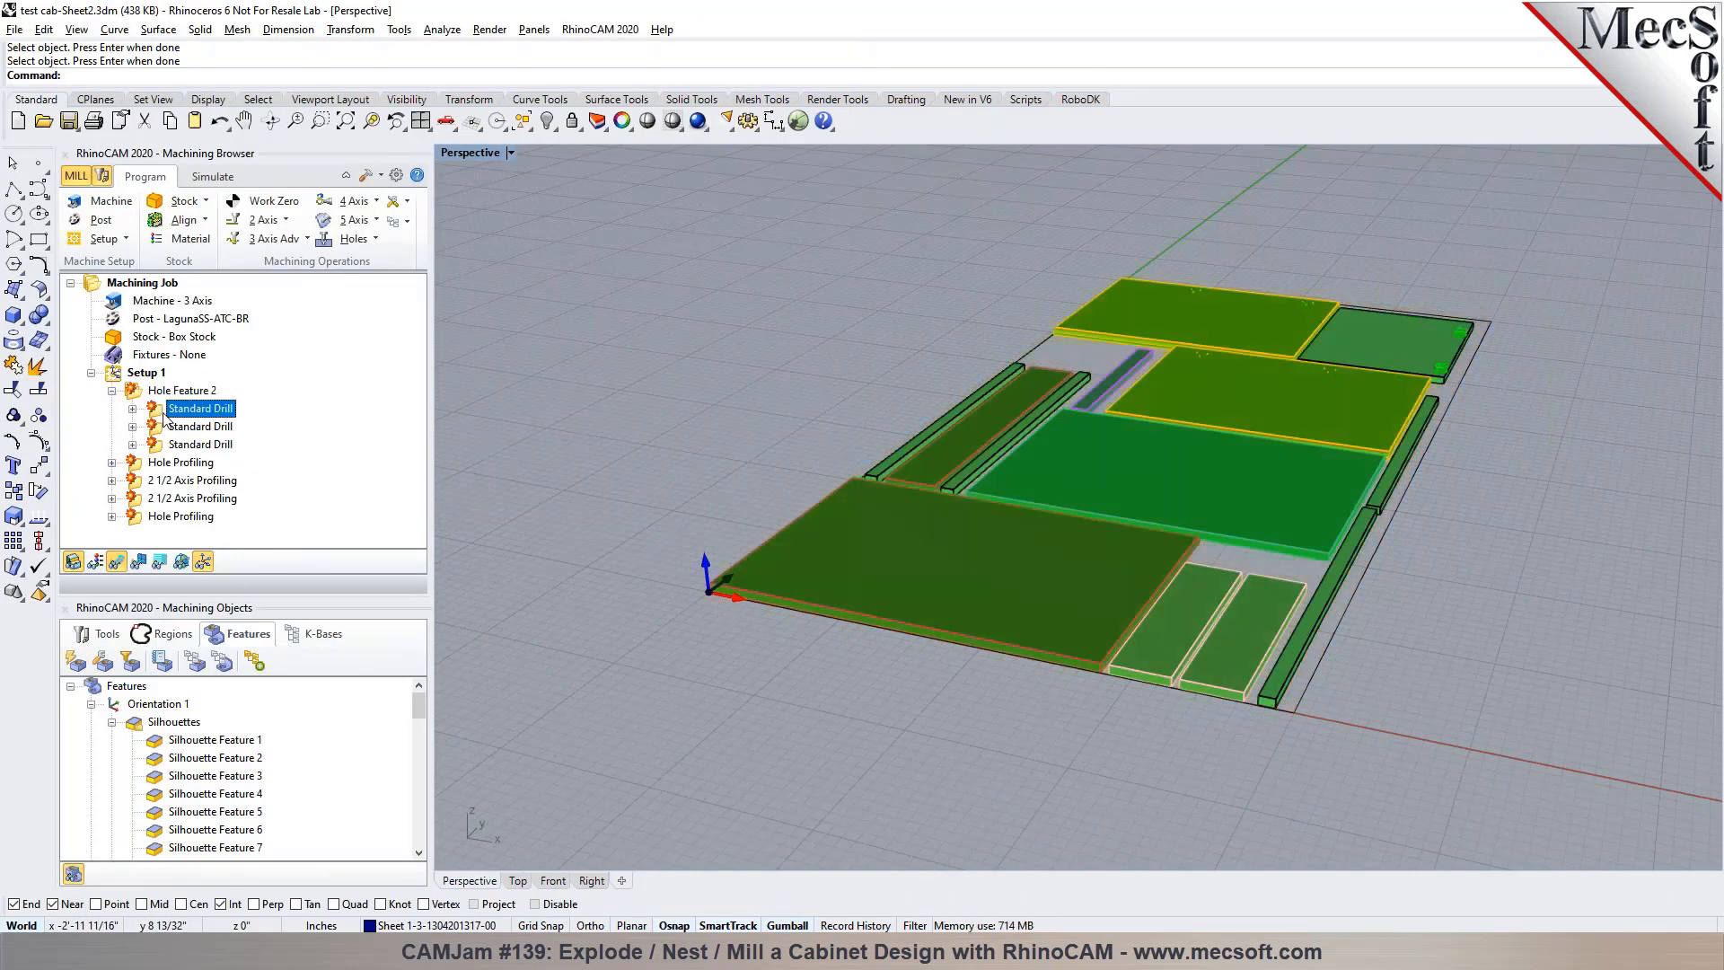
scroll(1465, 301, "up", 3)
scroll(1465, 308, "up", 2)
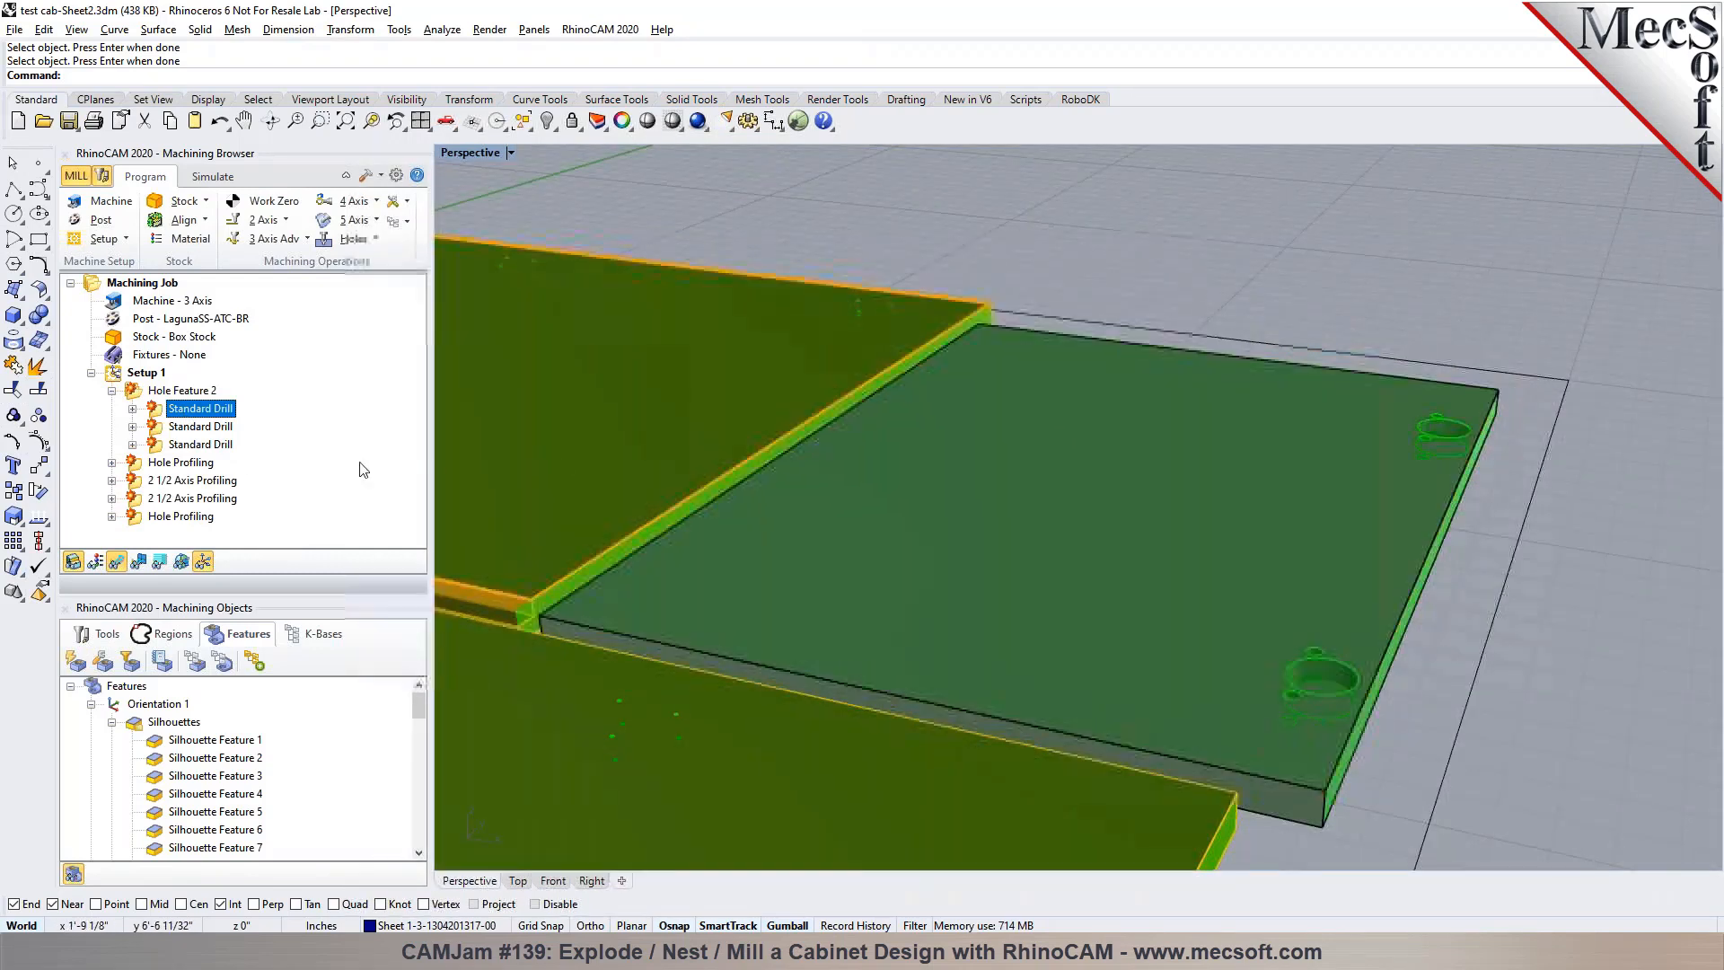
left_click(219, 427)
scroll(1523, 332, "down", 5)
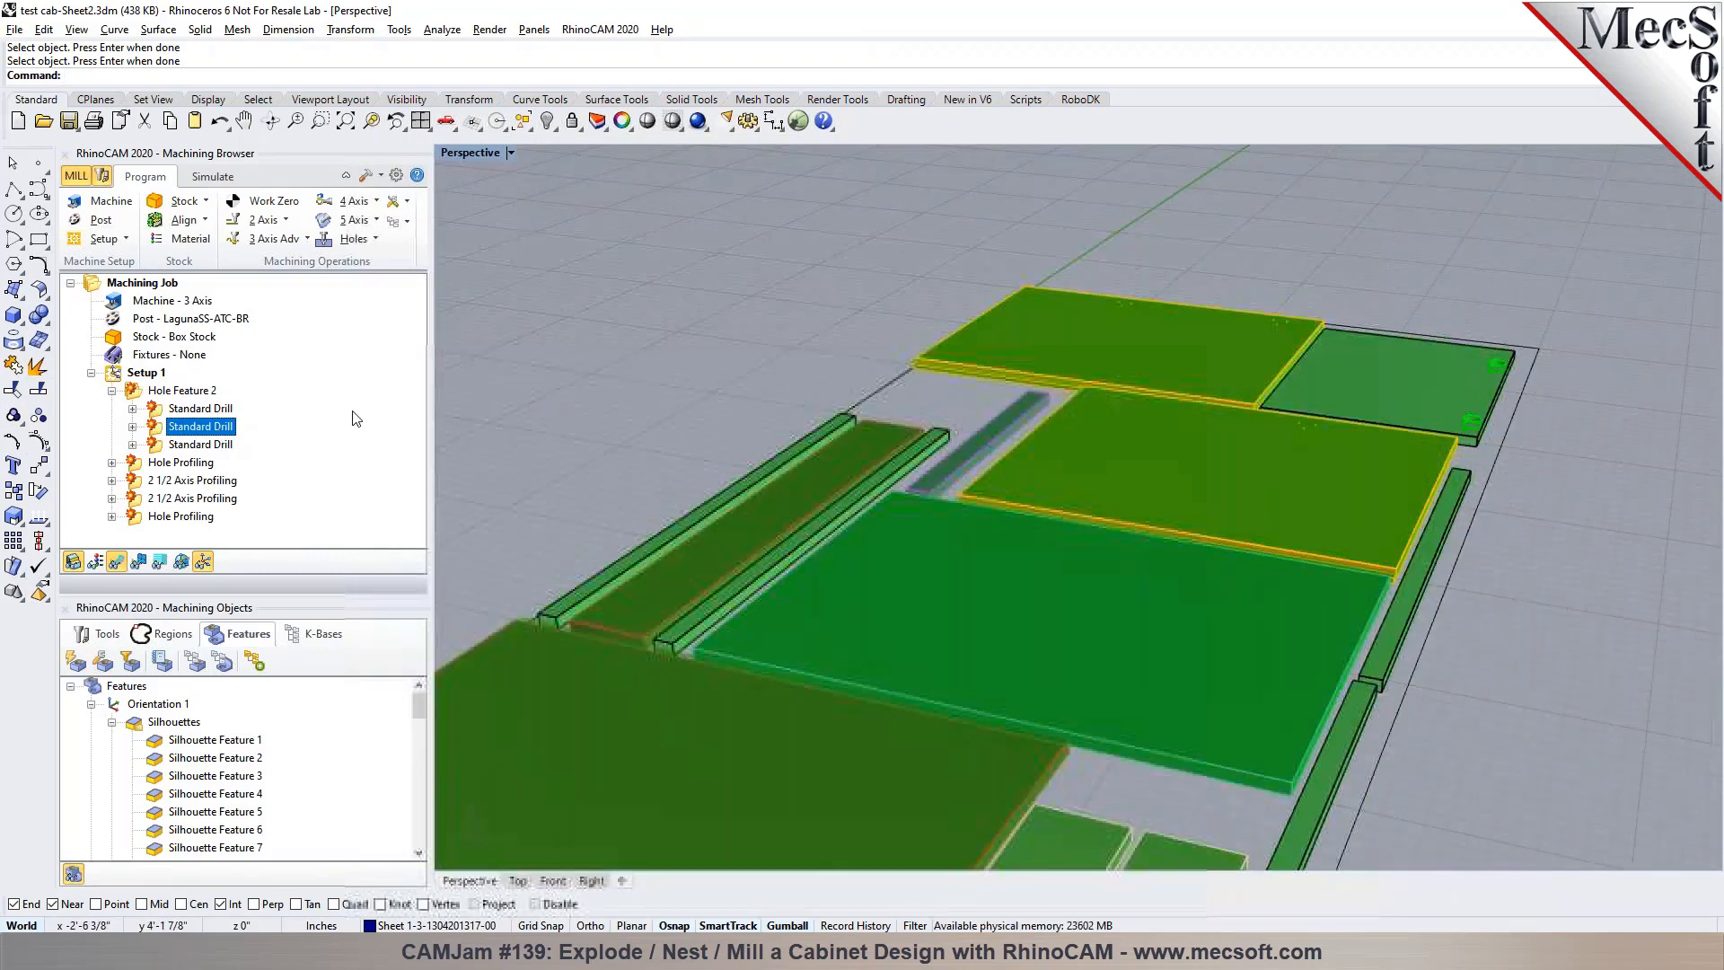
left_click(215, 445)
left_click(208, 411)
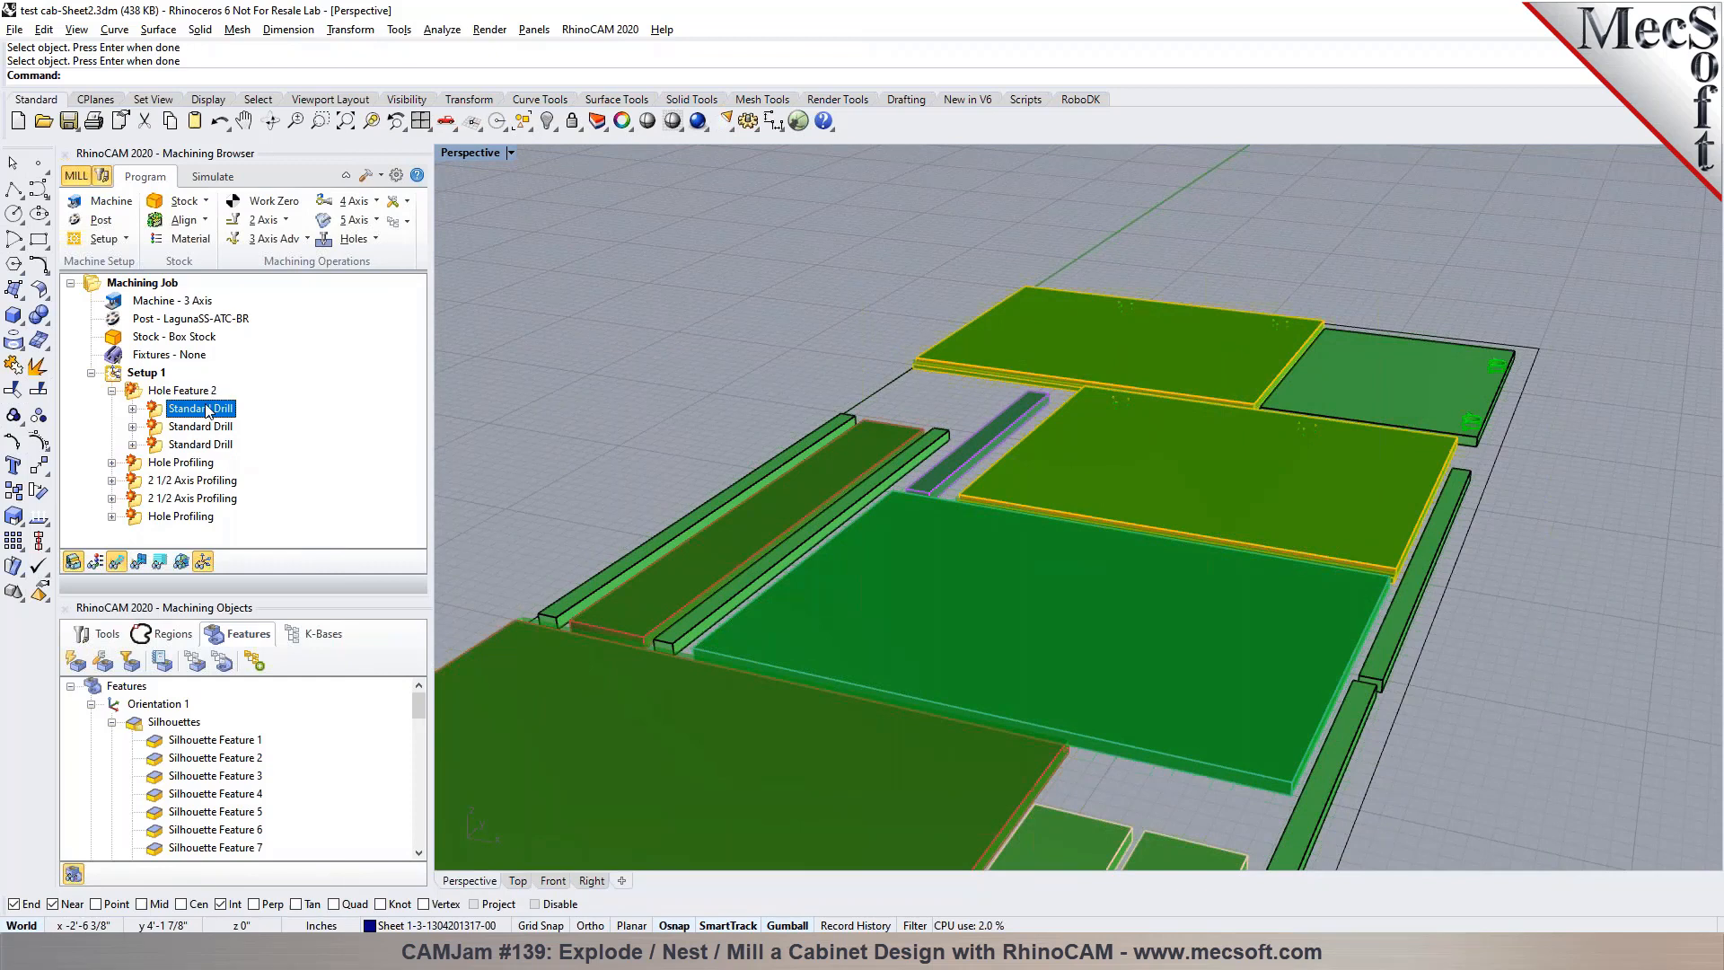
Check the holes assigned to the first Standard Drill operation under Hole Feature 2 and generate its toolpath
double_click(156, 412)
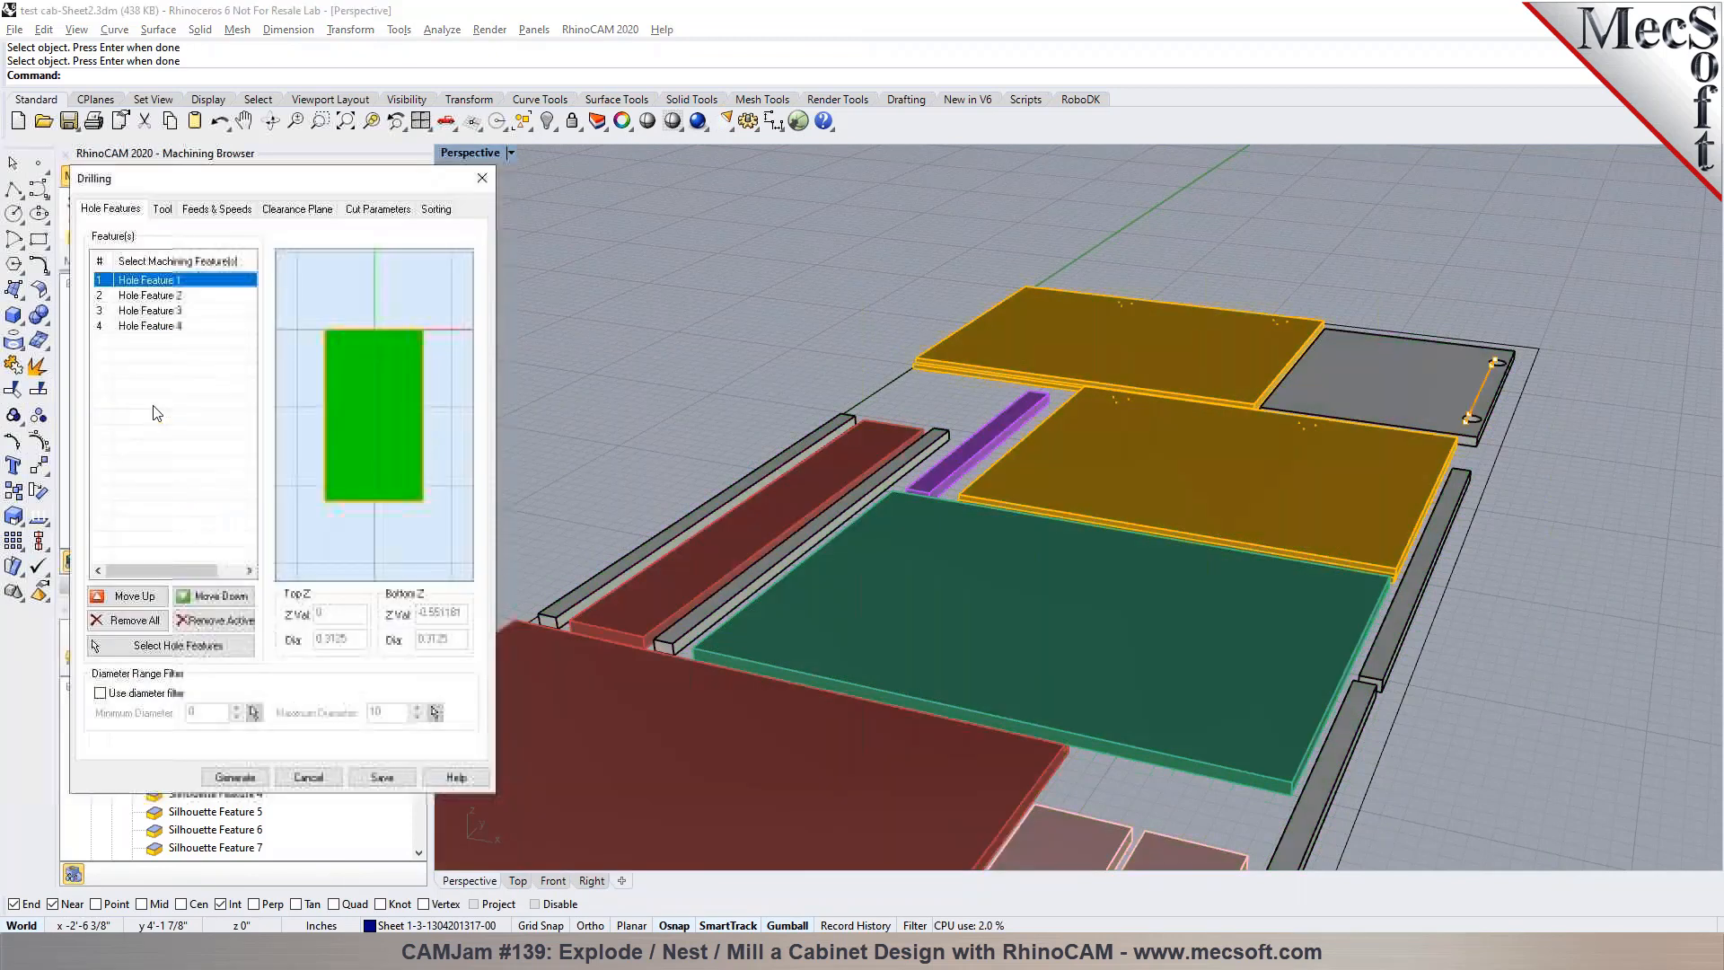
left_click(184, 325)
left_click(184, 294)
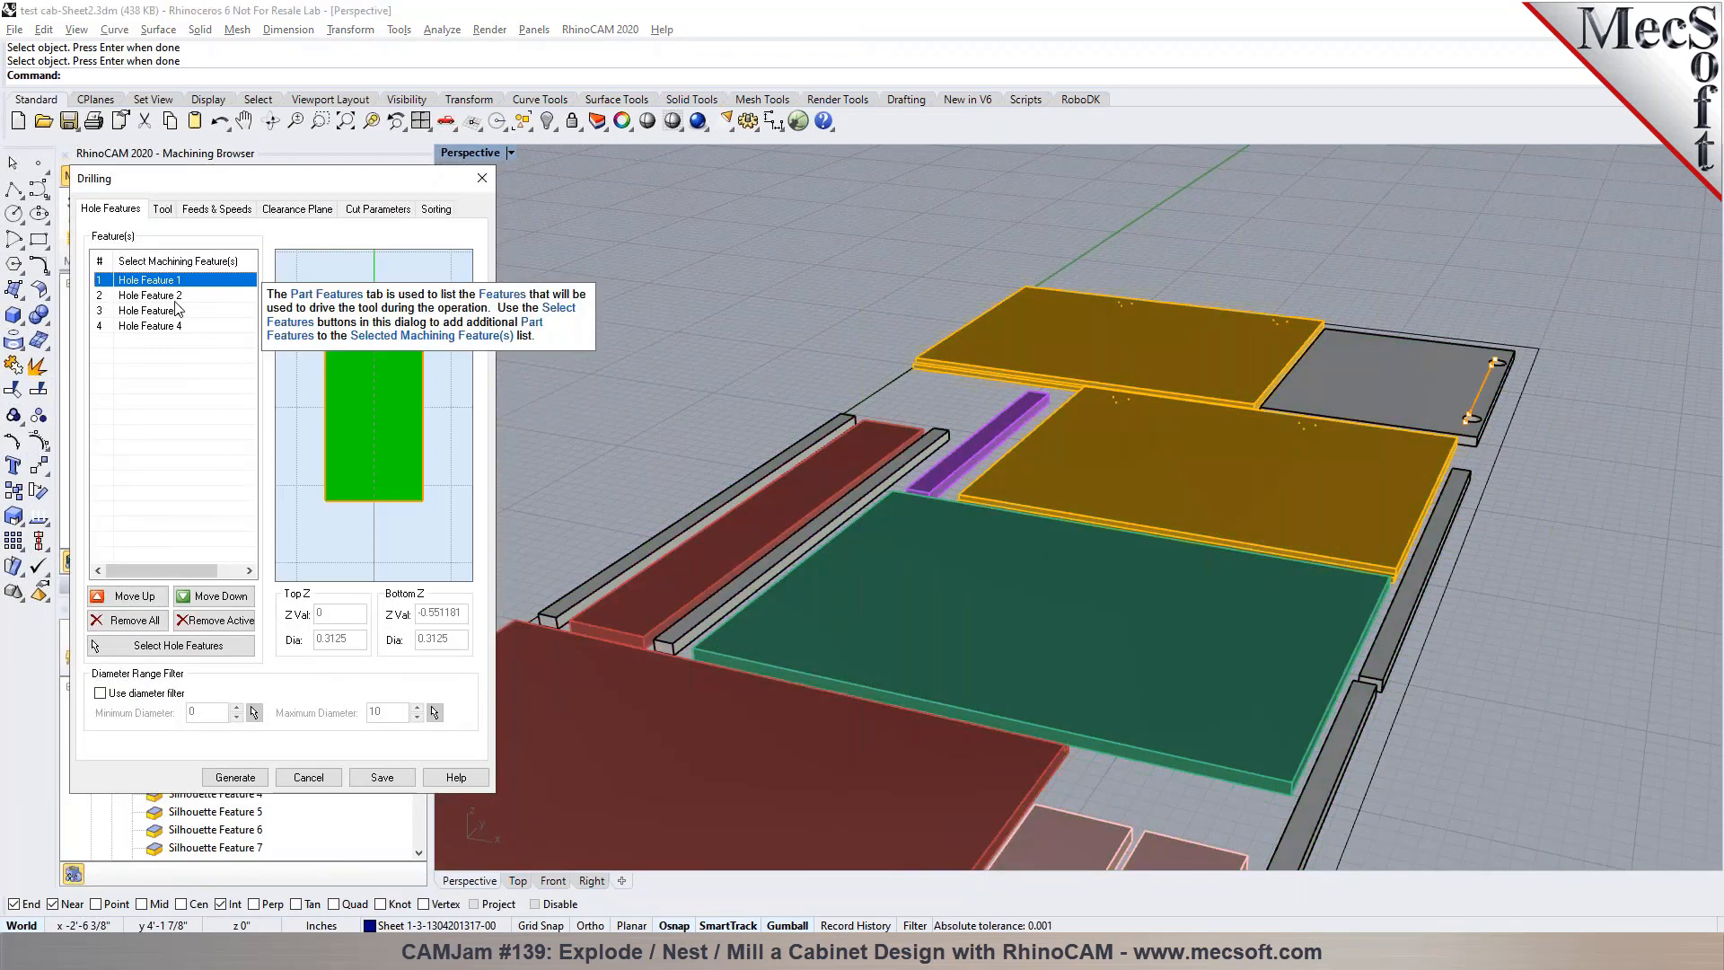
left_click(235, 777)
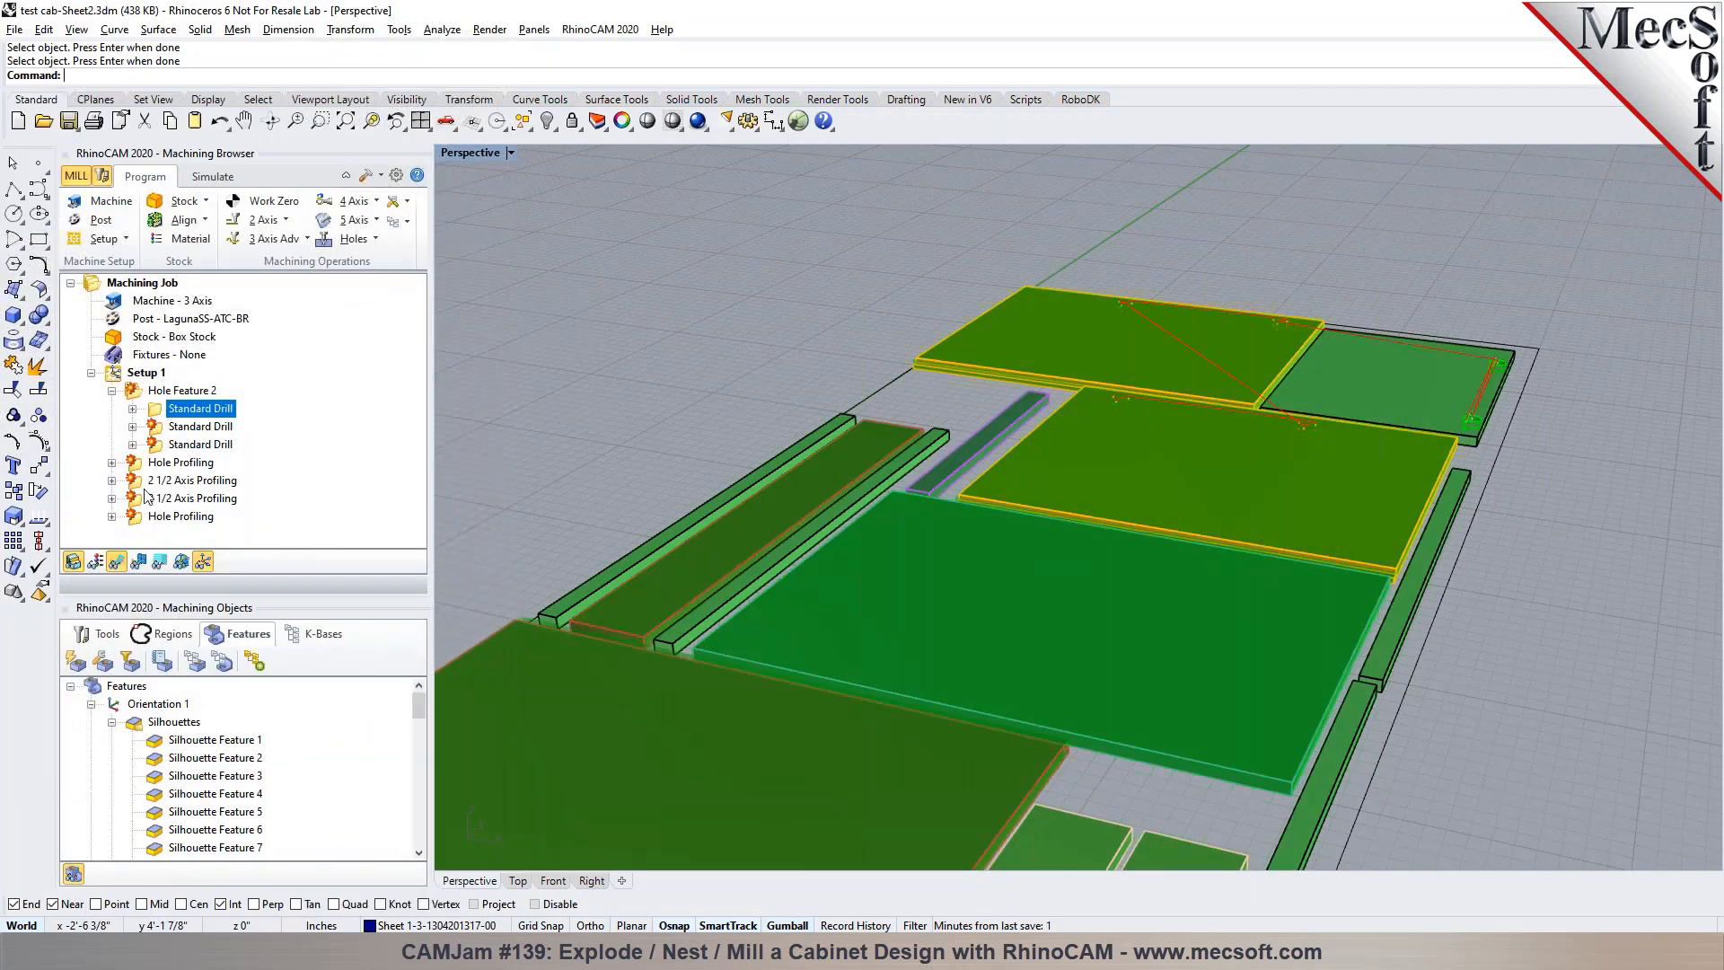
Set the first Standard Drill operation to Minimum Distance Sort with a Lower Left start point and regenerate it
double_click(156, 409)
left_click(435, 208)
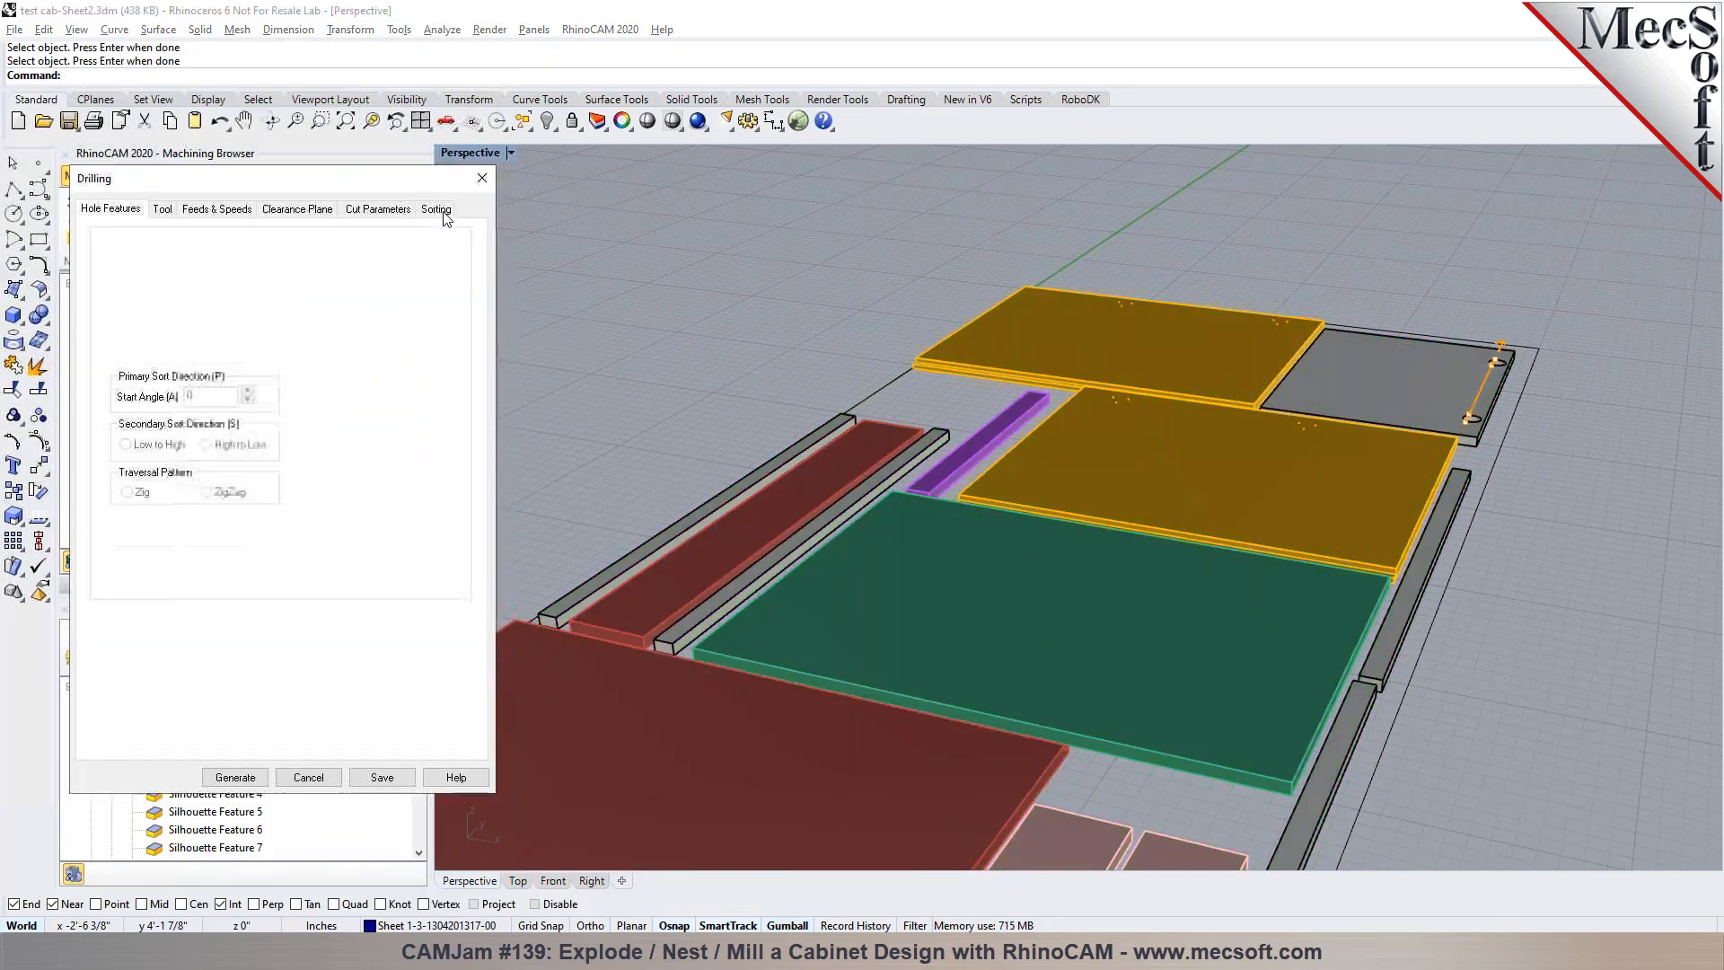
left_click(215, 252)
left_click(128, 329)
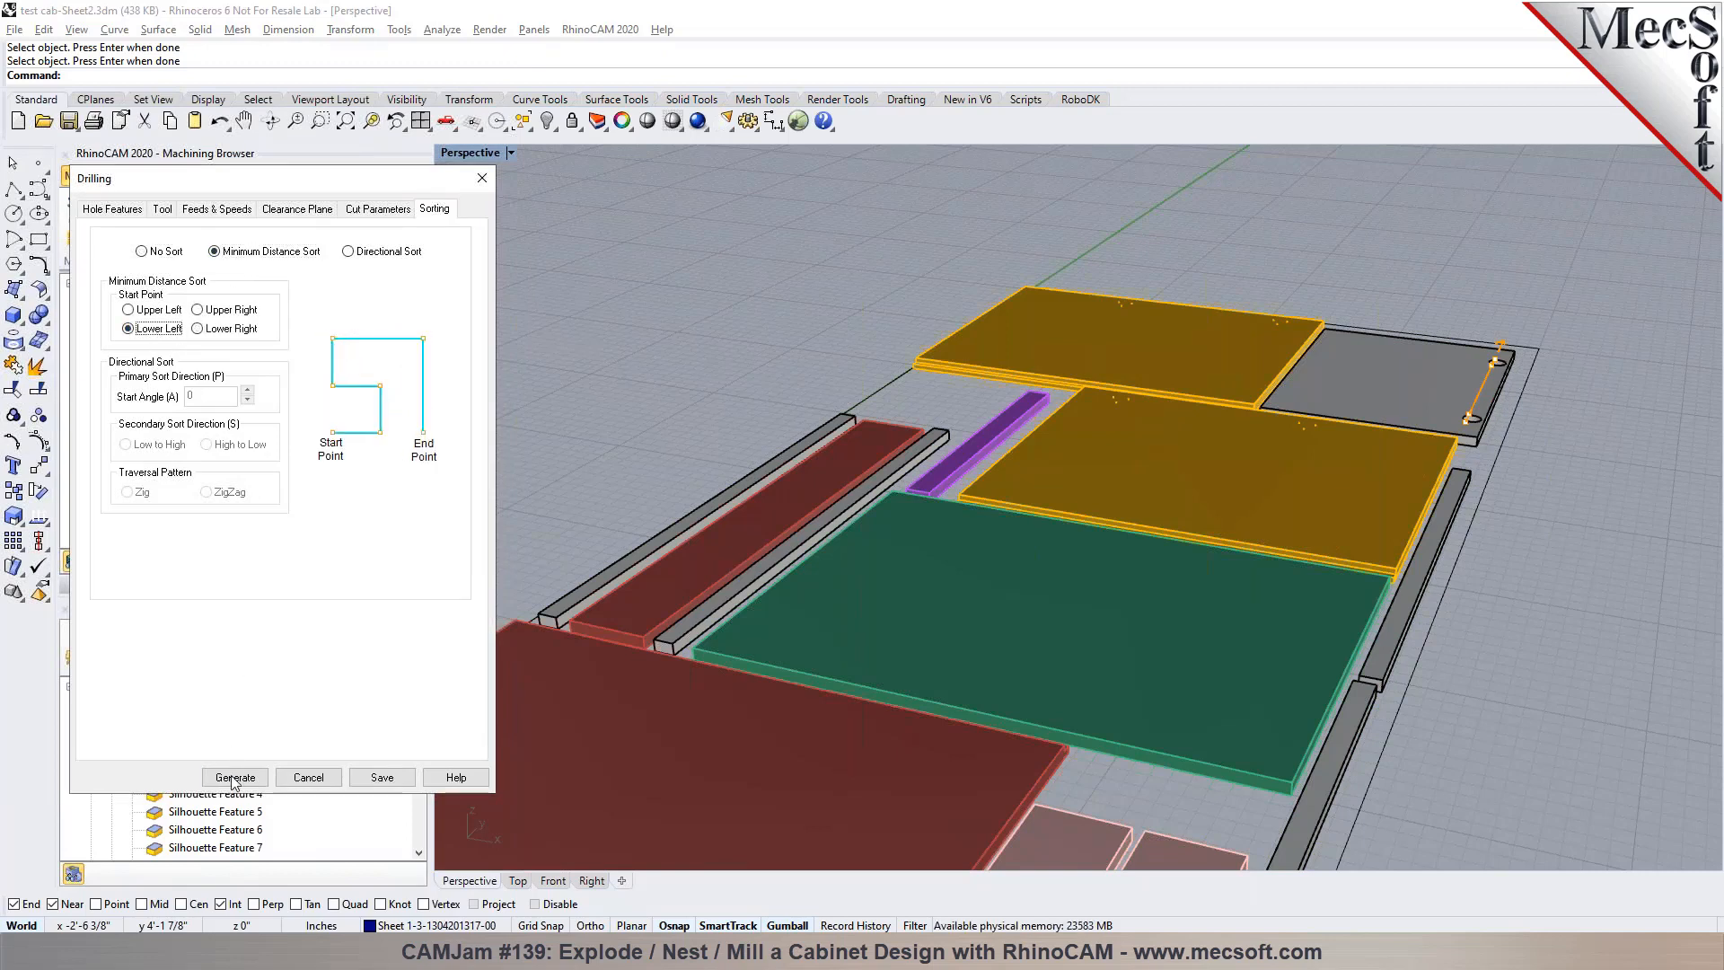
left_click(235, 777)
scroll(1387, 570, "up", 10)
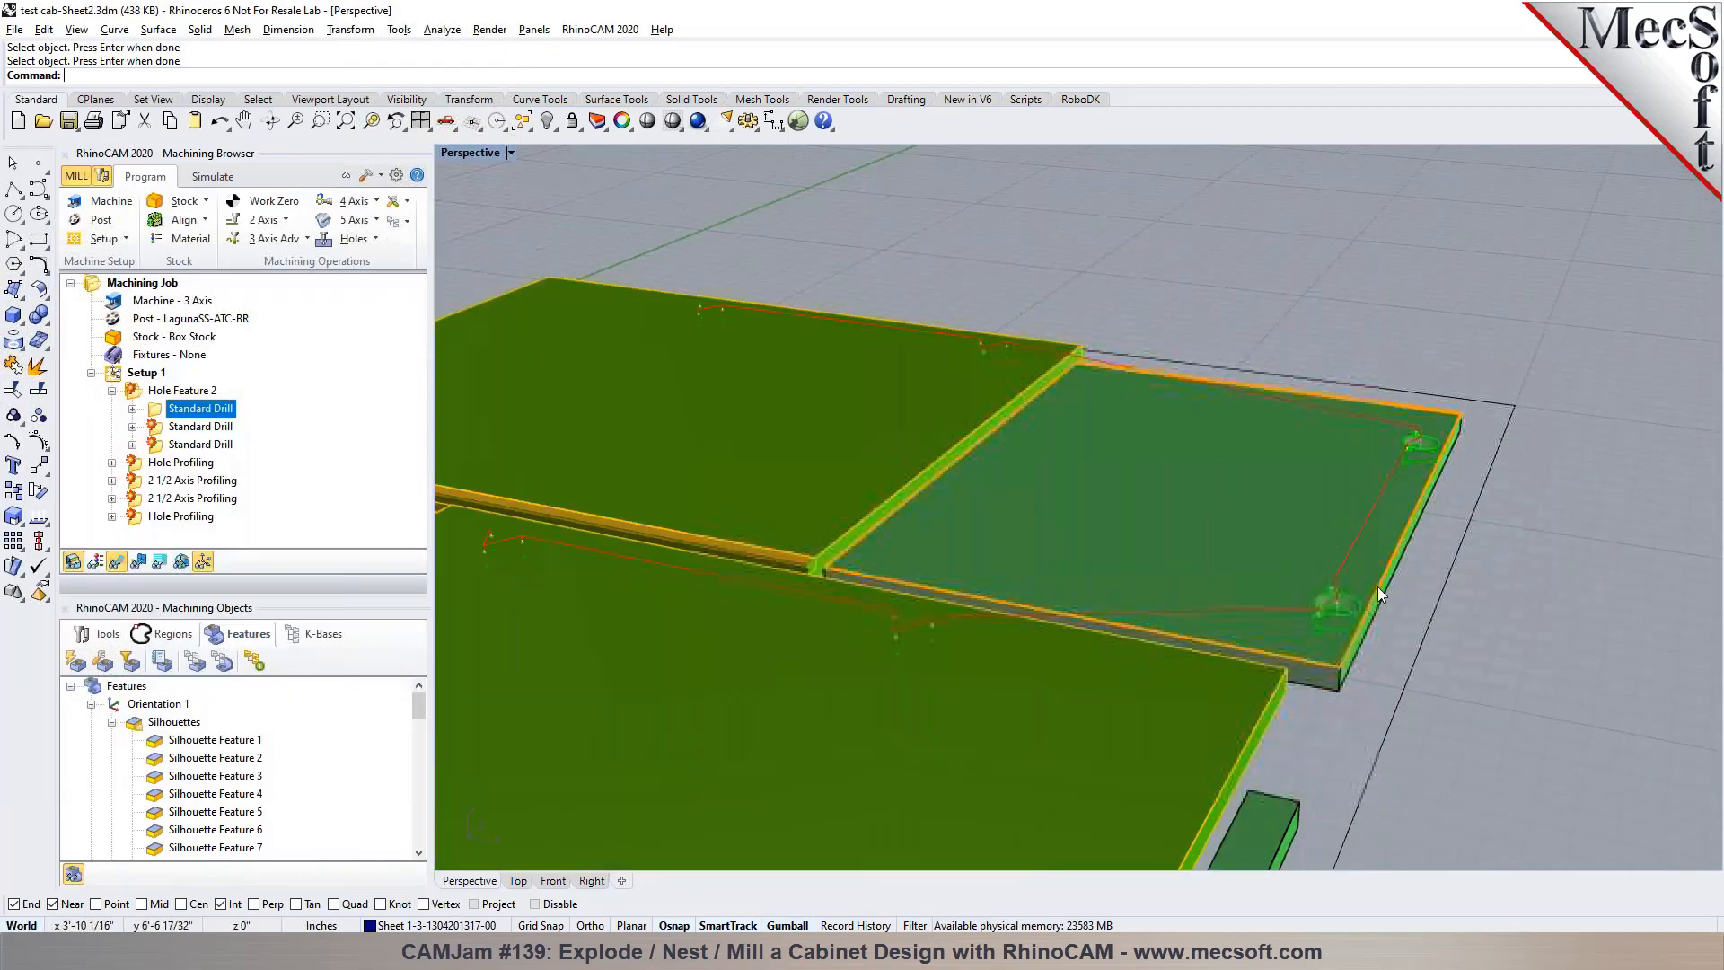
scroll(1207, 629, "down", 8)
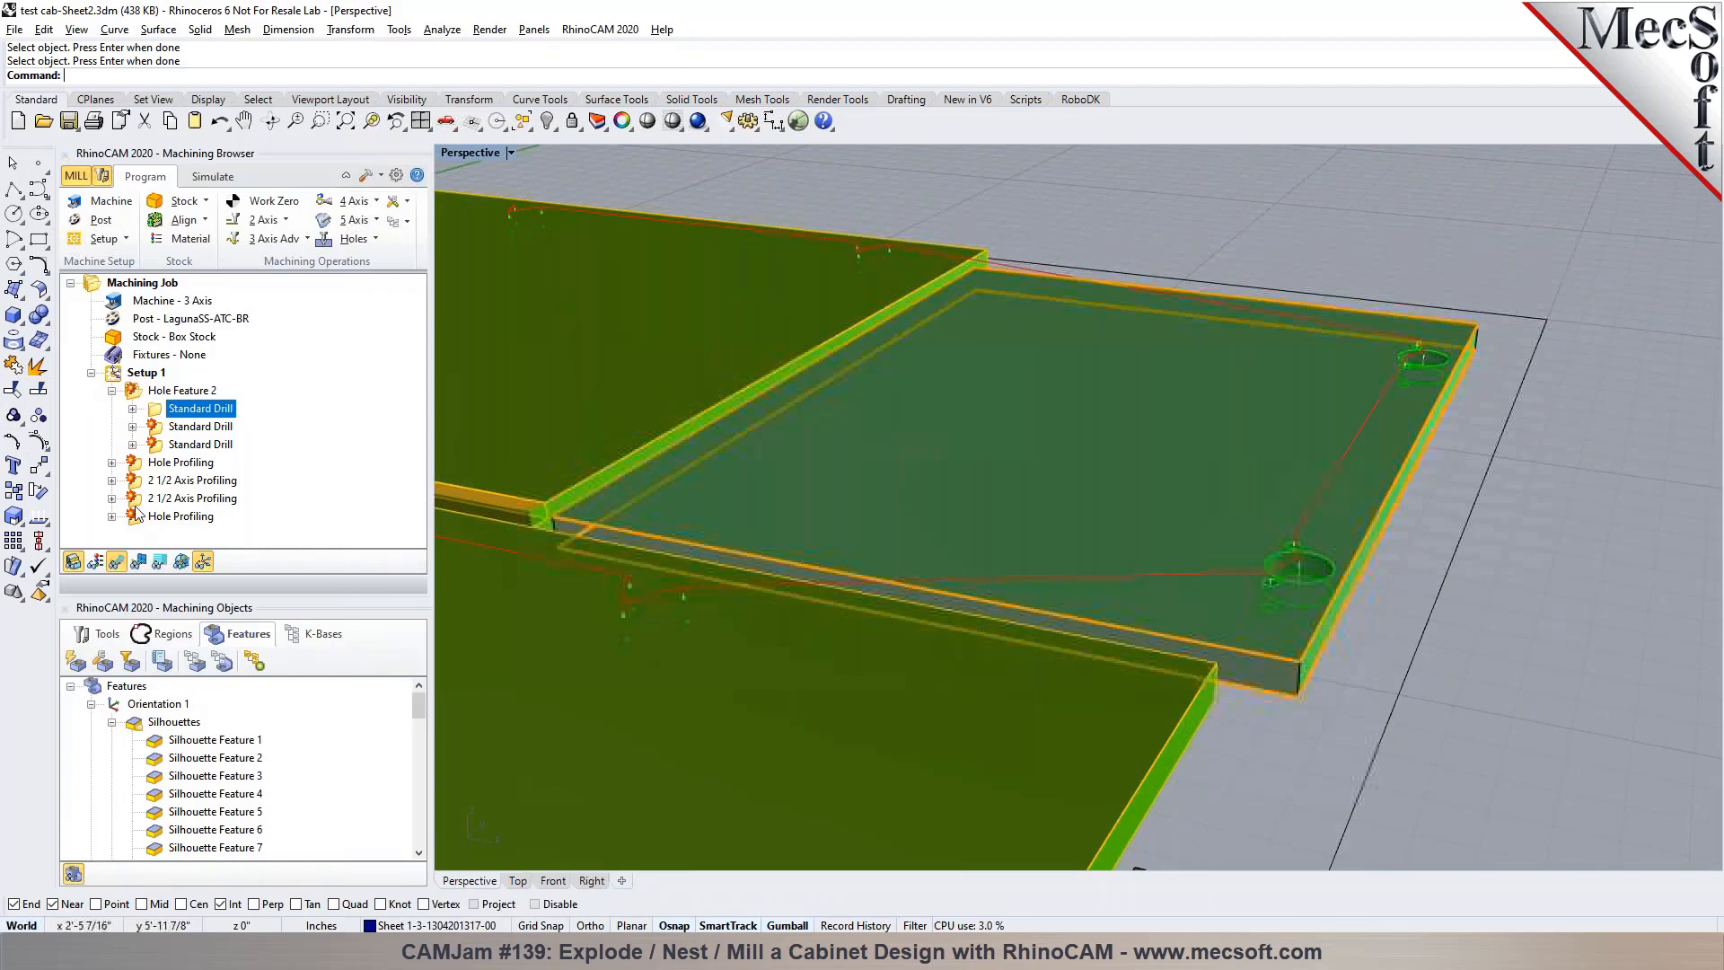
Regenerate the second and third Standard Drill operations under Hole Feature 2
left_click(159, 430)
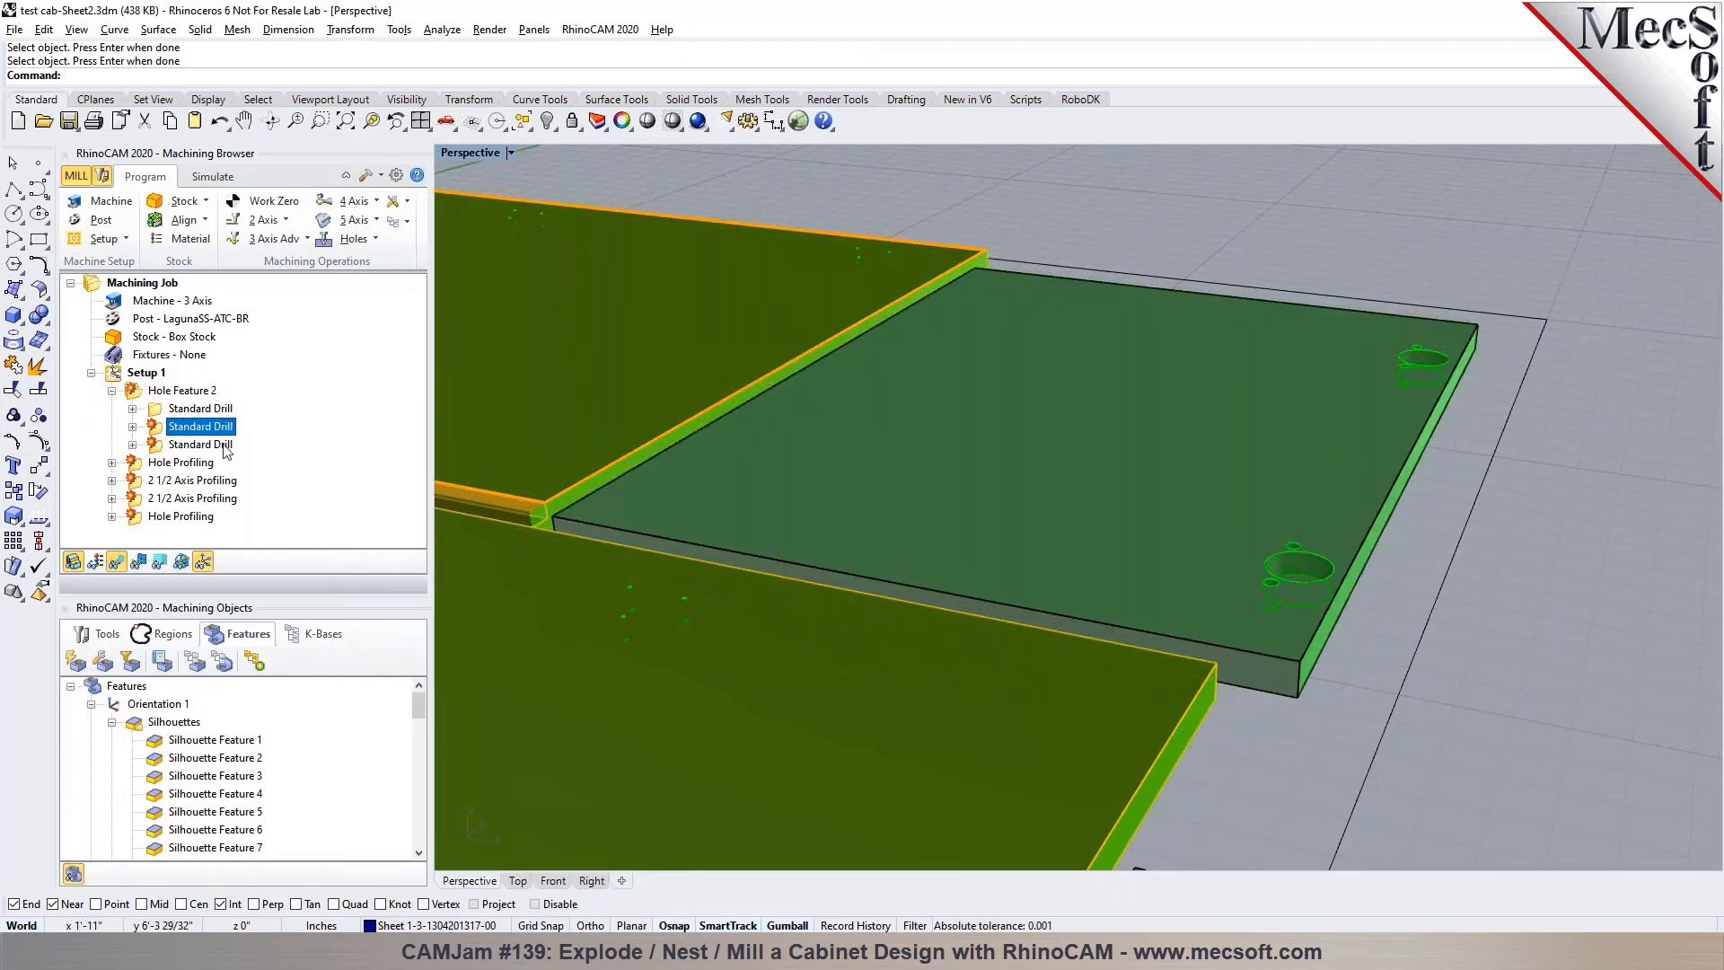
left_click(163, 446)
right_click(164, 446)
left_click(172, 455)
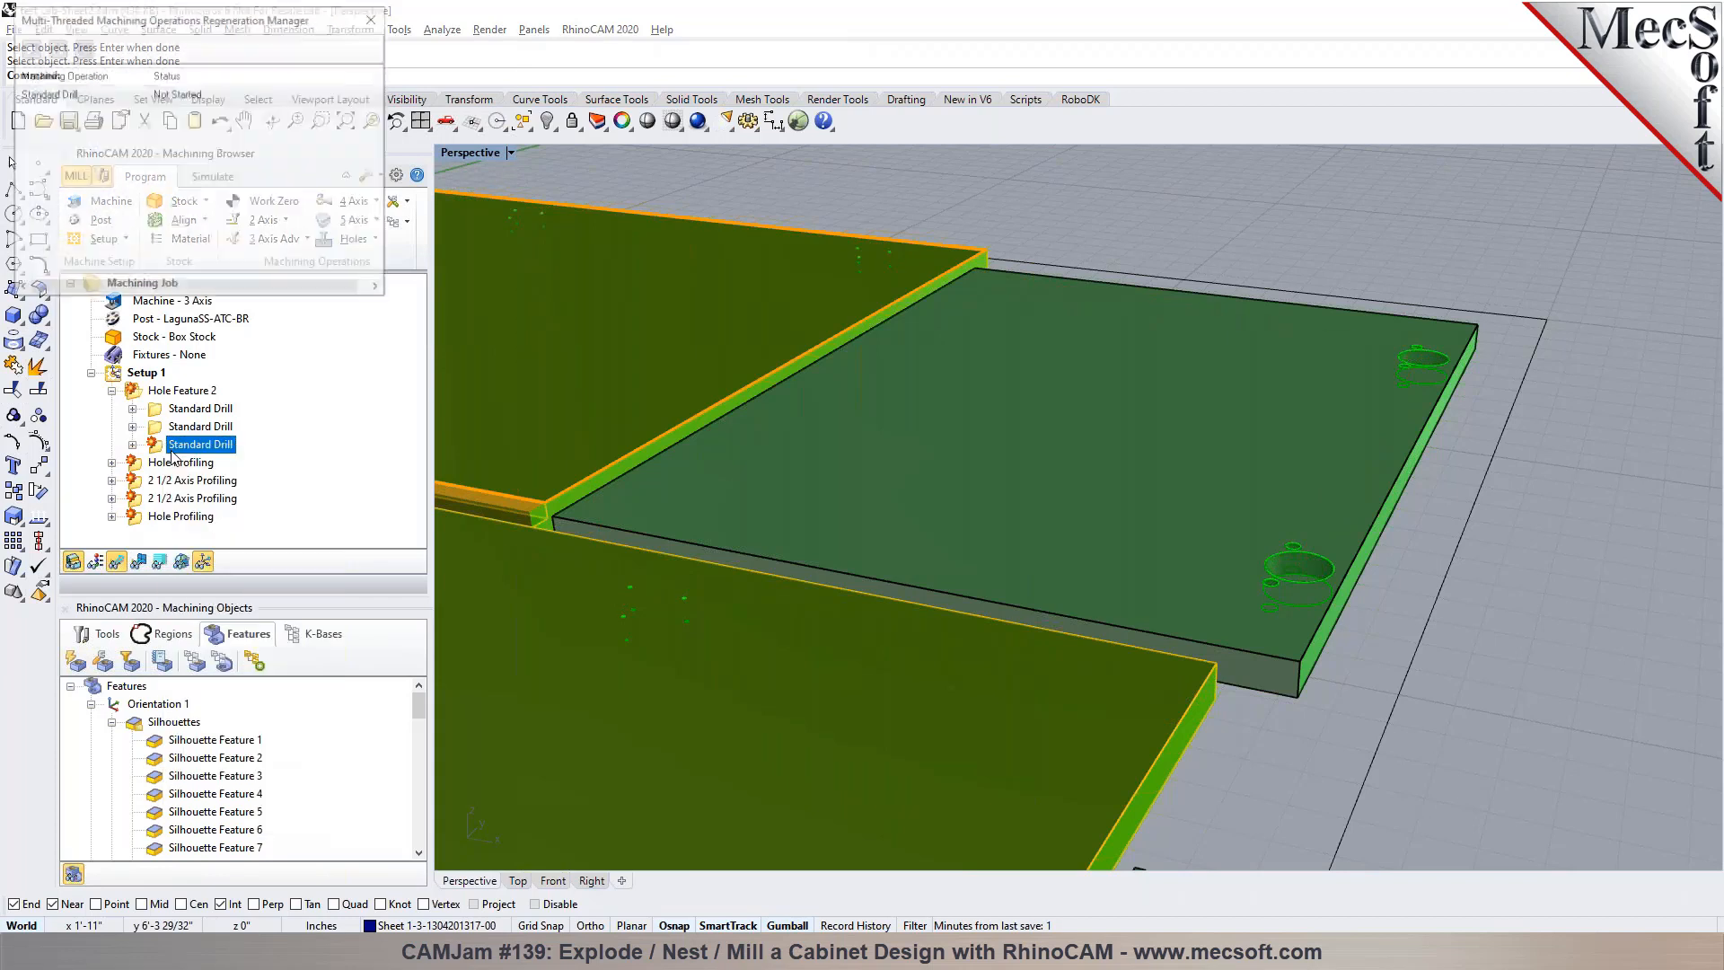
Set the third Standard Drill operation to Minimum Distance Sort with a Lower Left start point and regenerate its toolpath
double_click(162, 446)
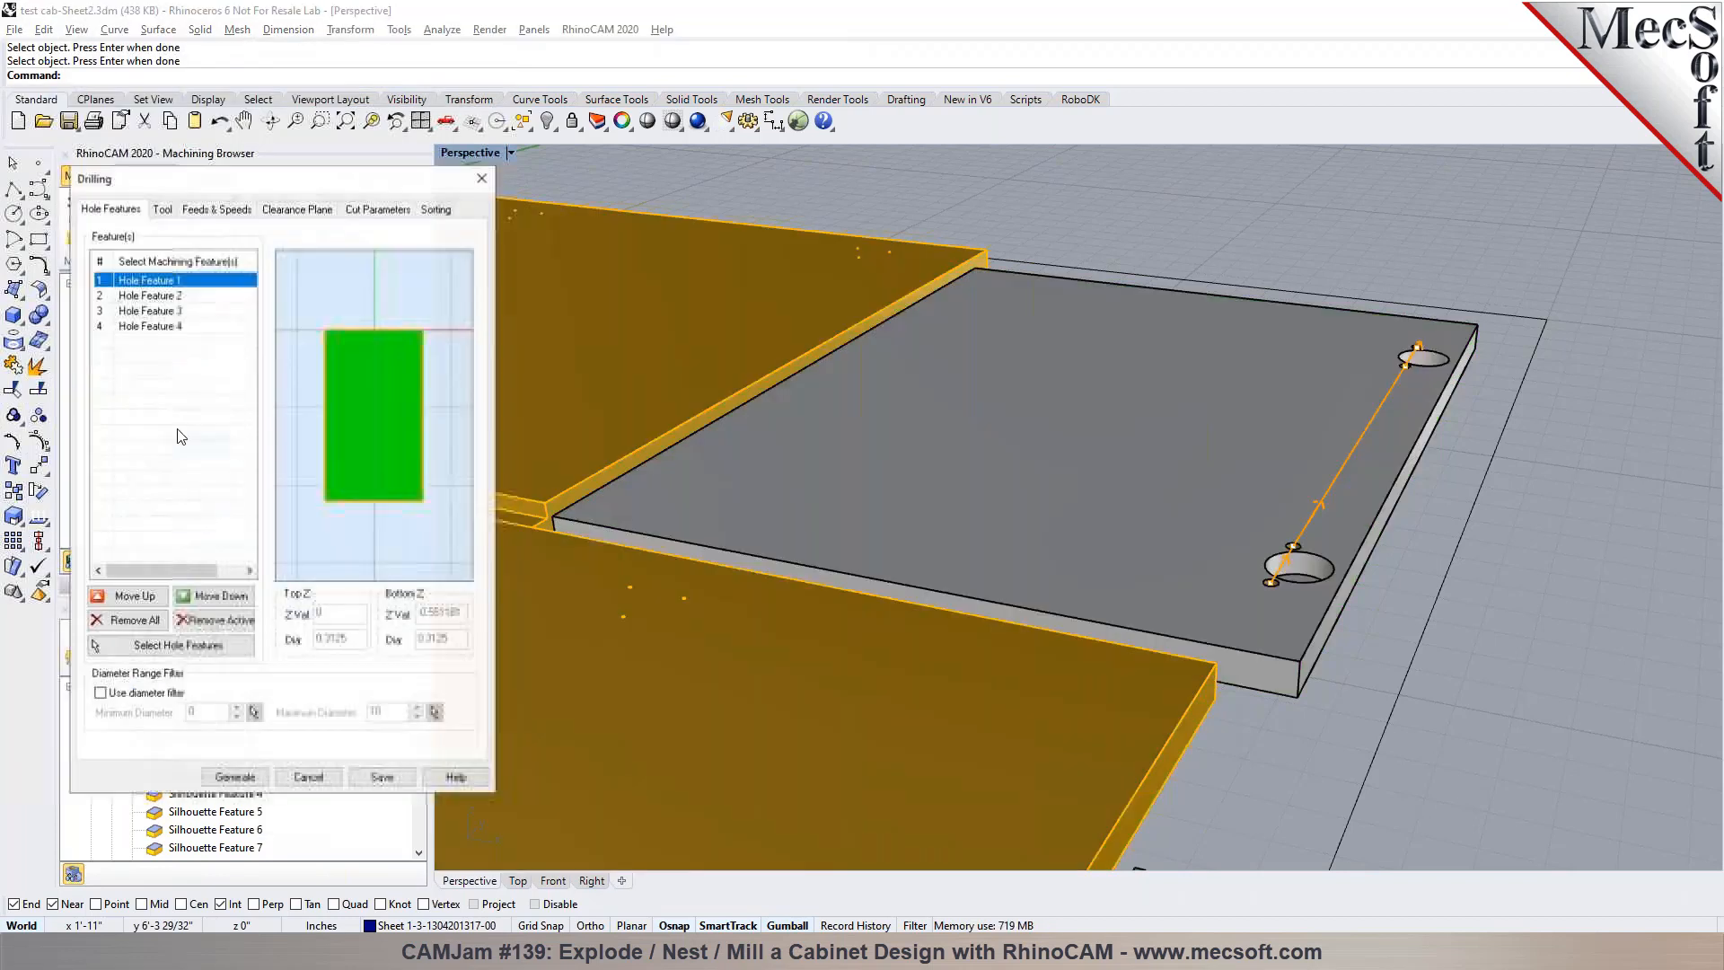
left_click(434, 208)
left_click(214, 251)
left_click(127, 328)
left_click(236, 776)
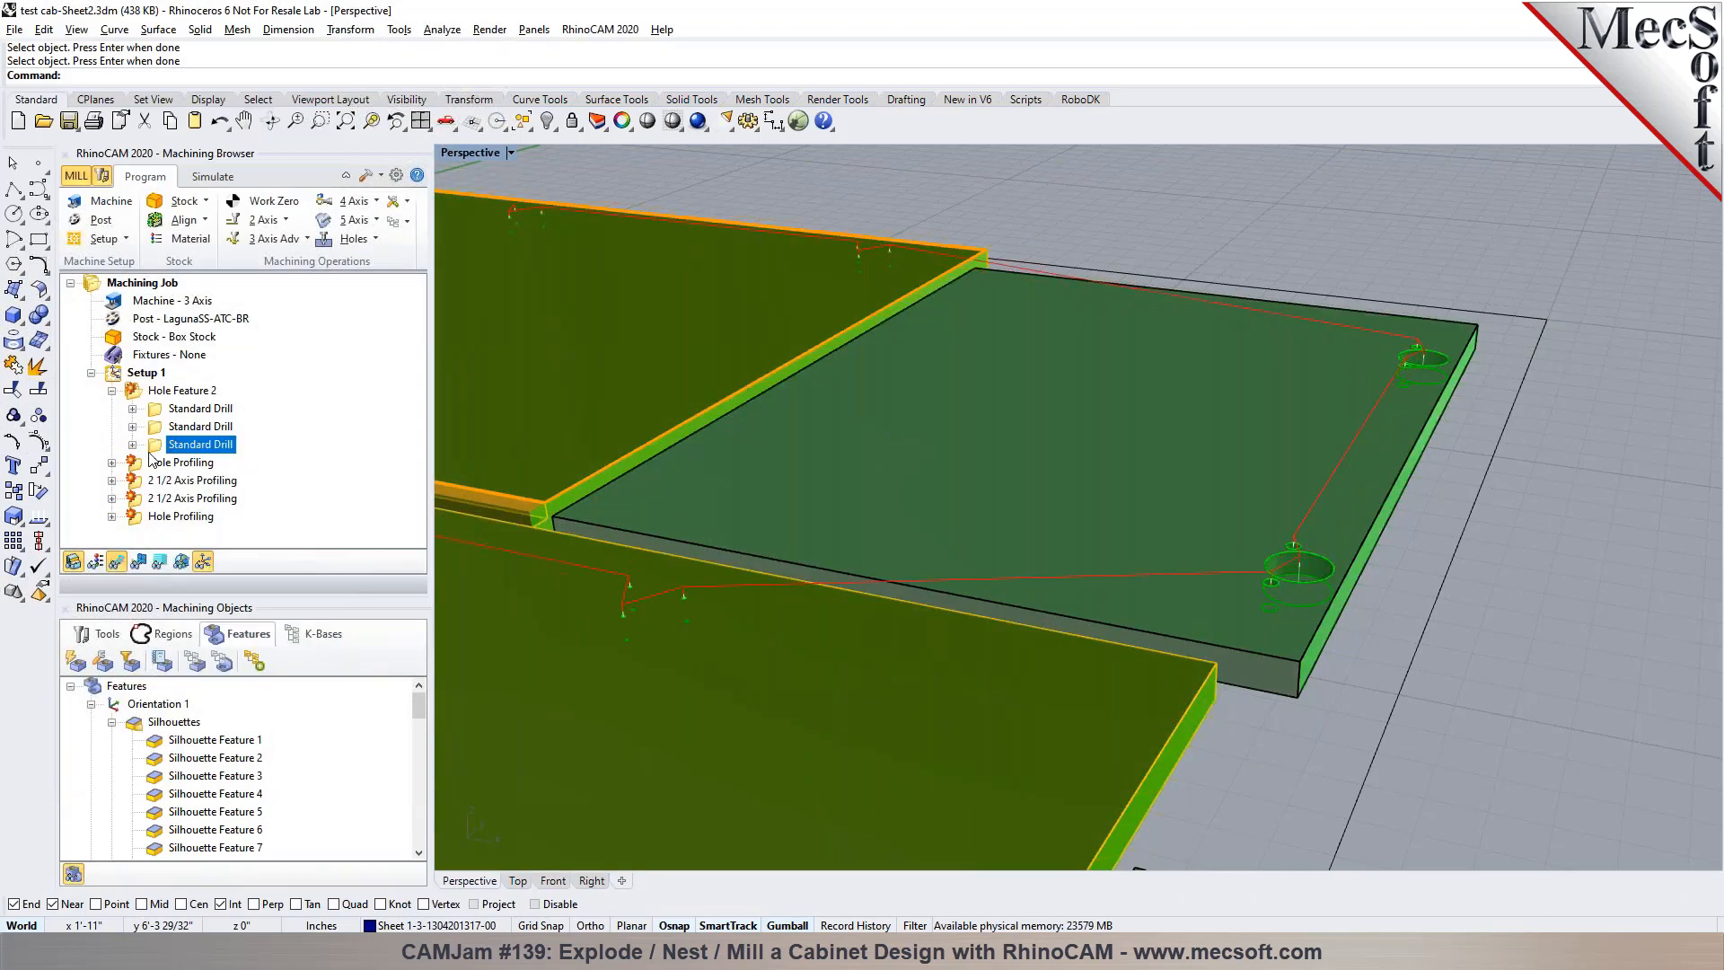
Review the hole features and the available drill tools in the third Standard Drill operation
double_click(153, 447)
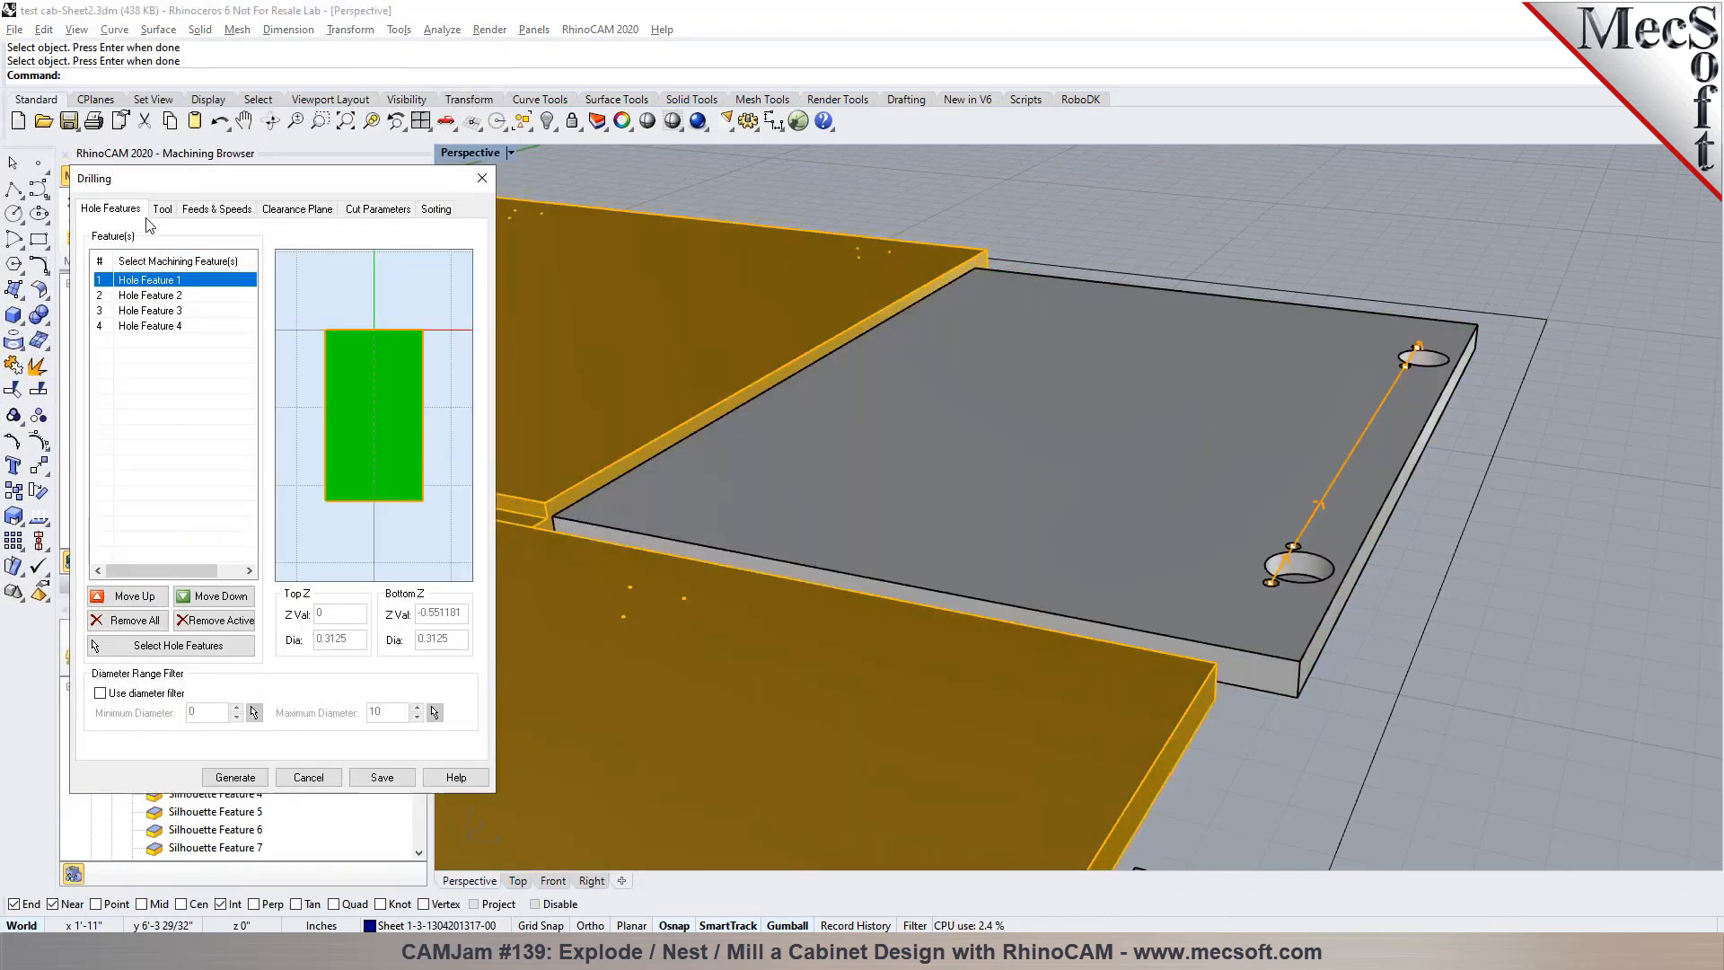
left_click(179, 296)
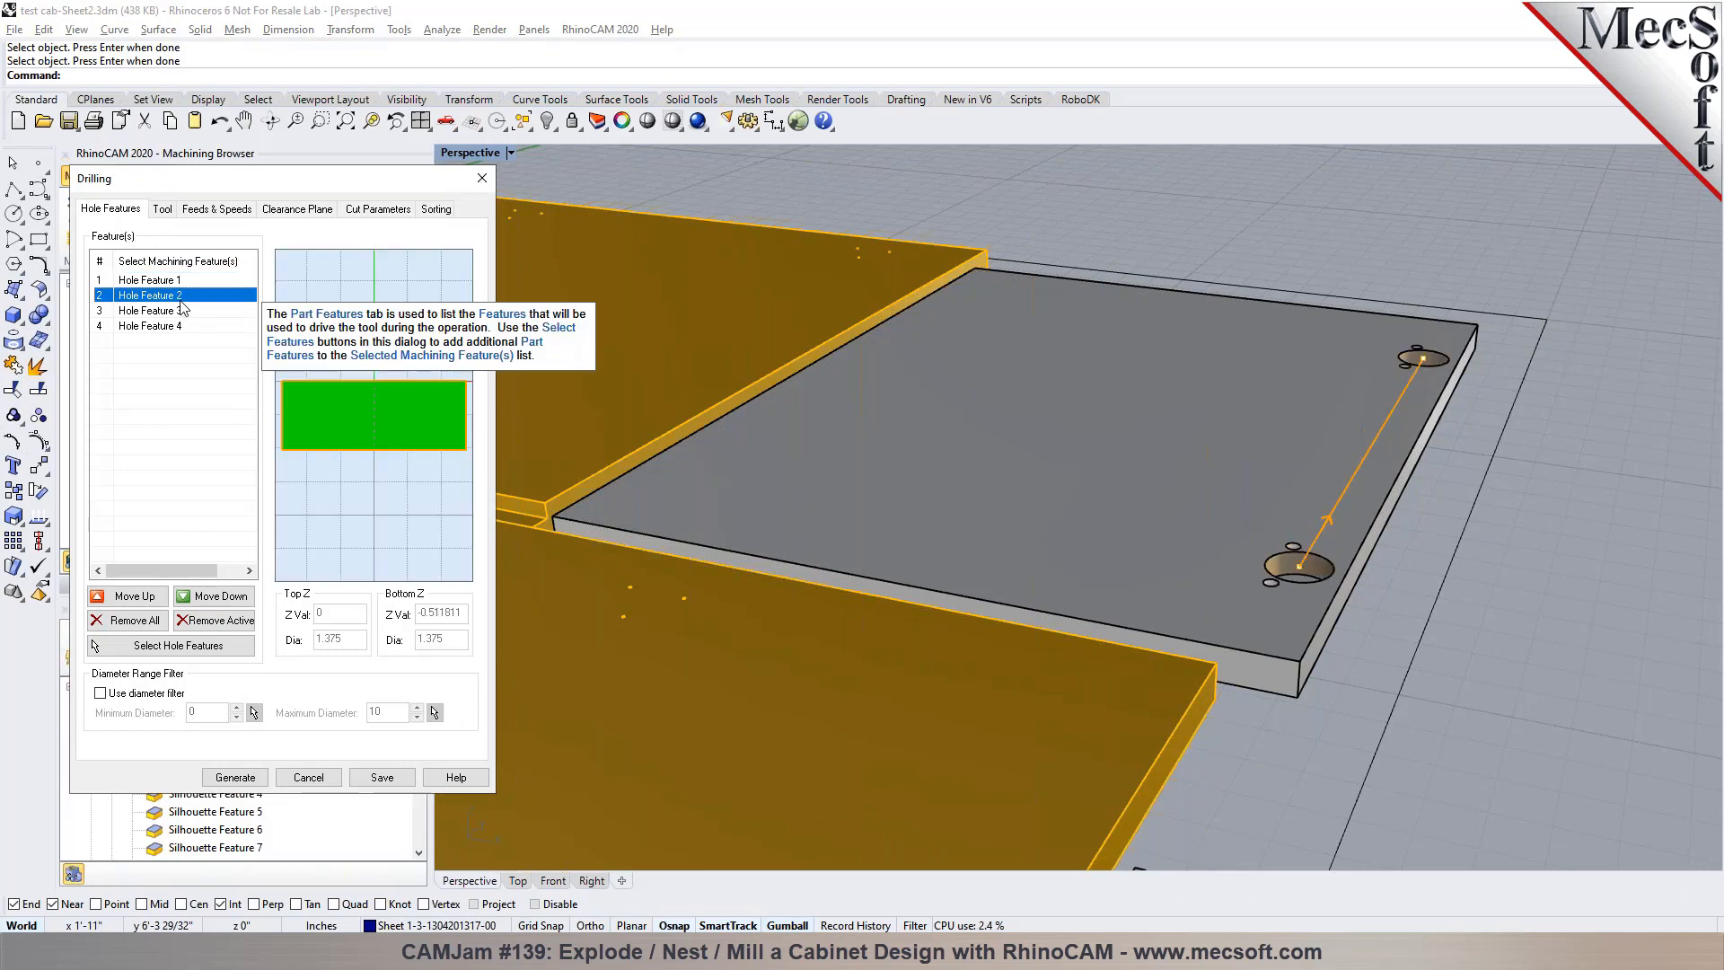
left_click(161, 210)
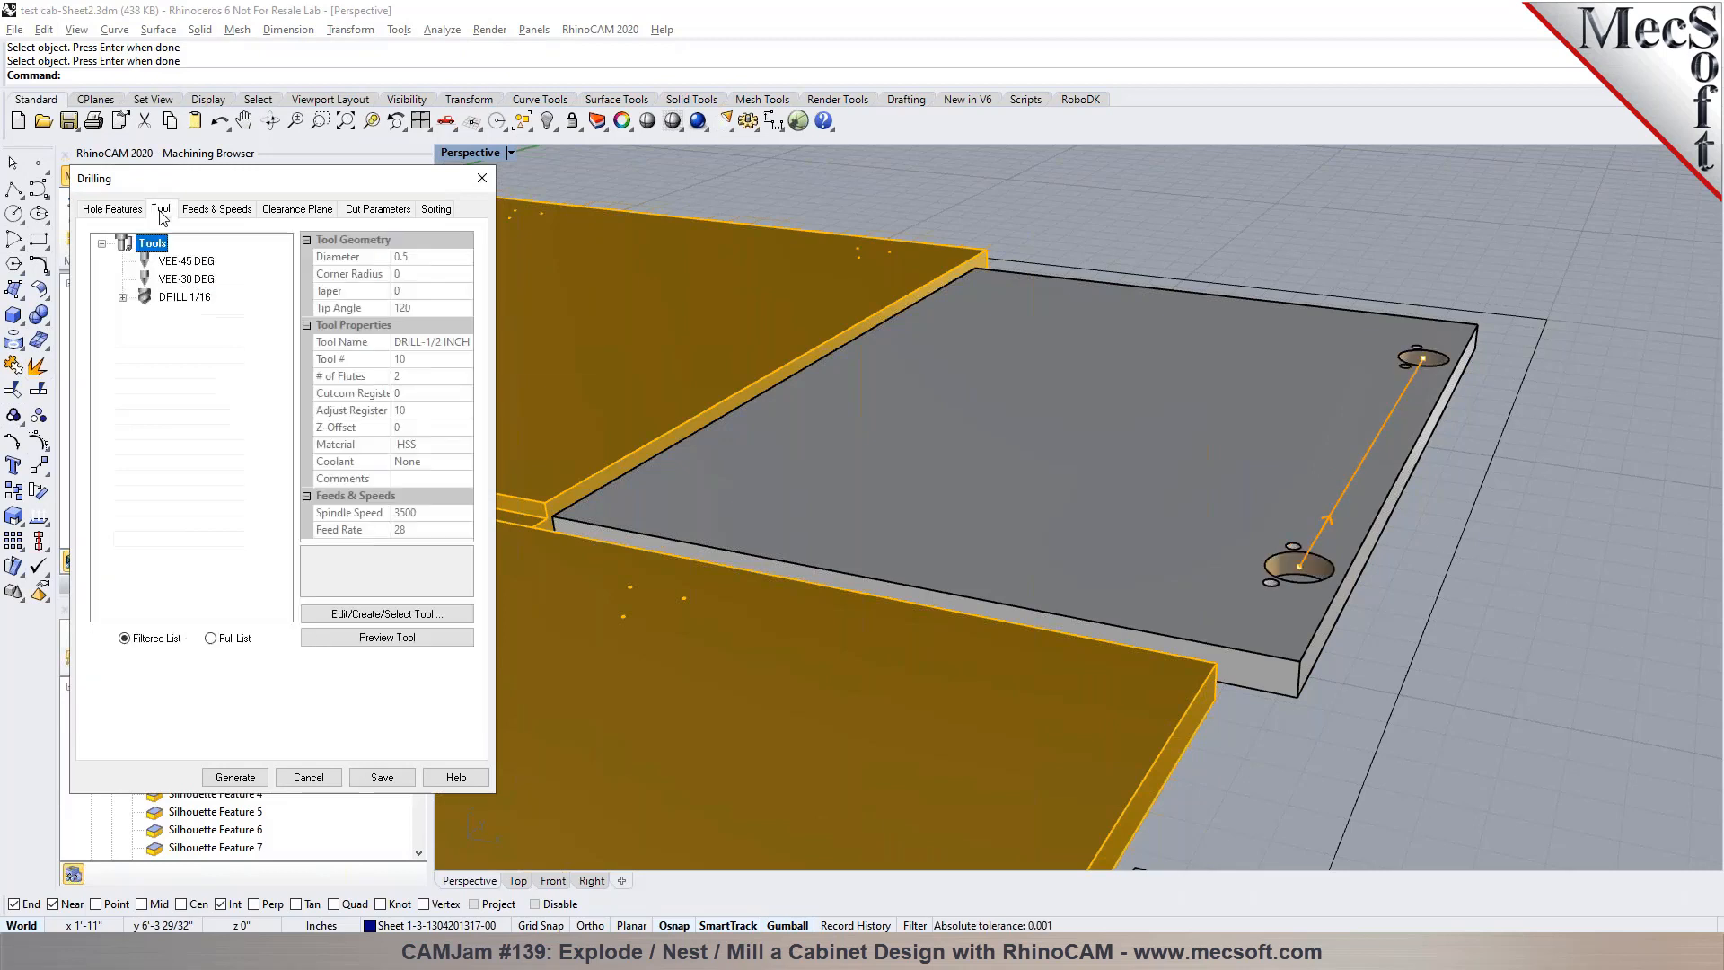
left_click(167, 299)
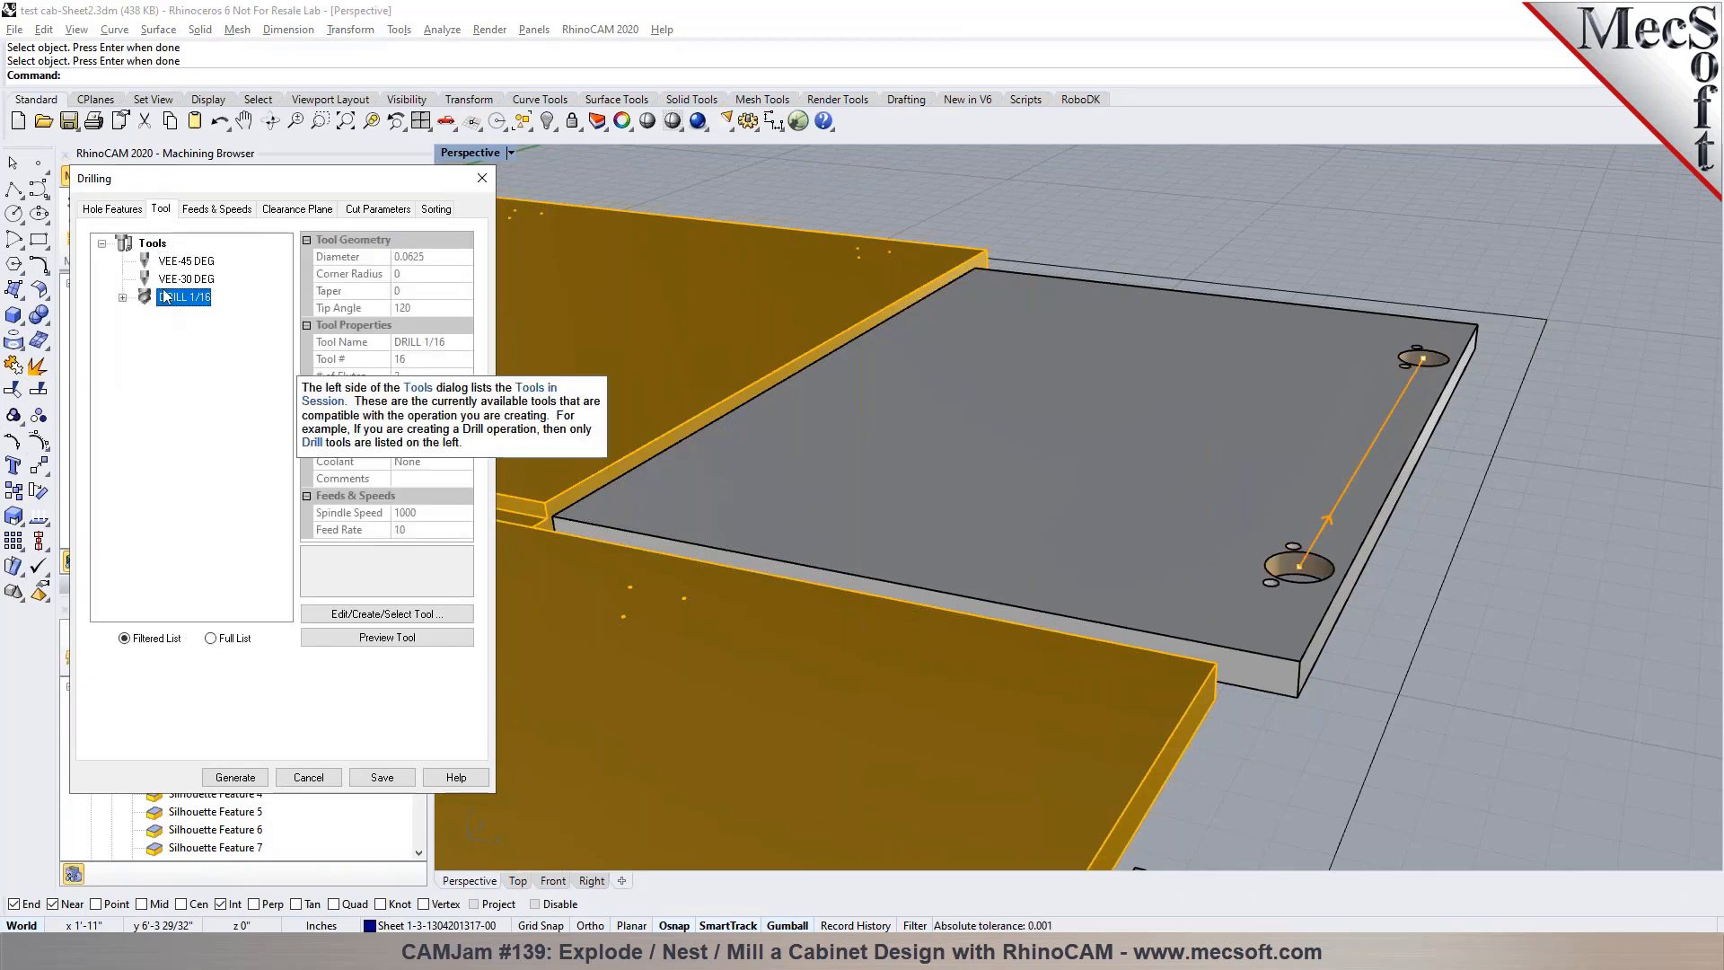
left_click(132, 214)
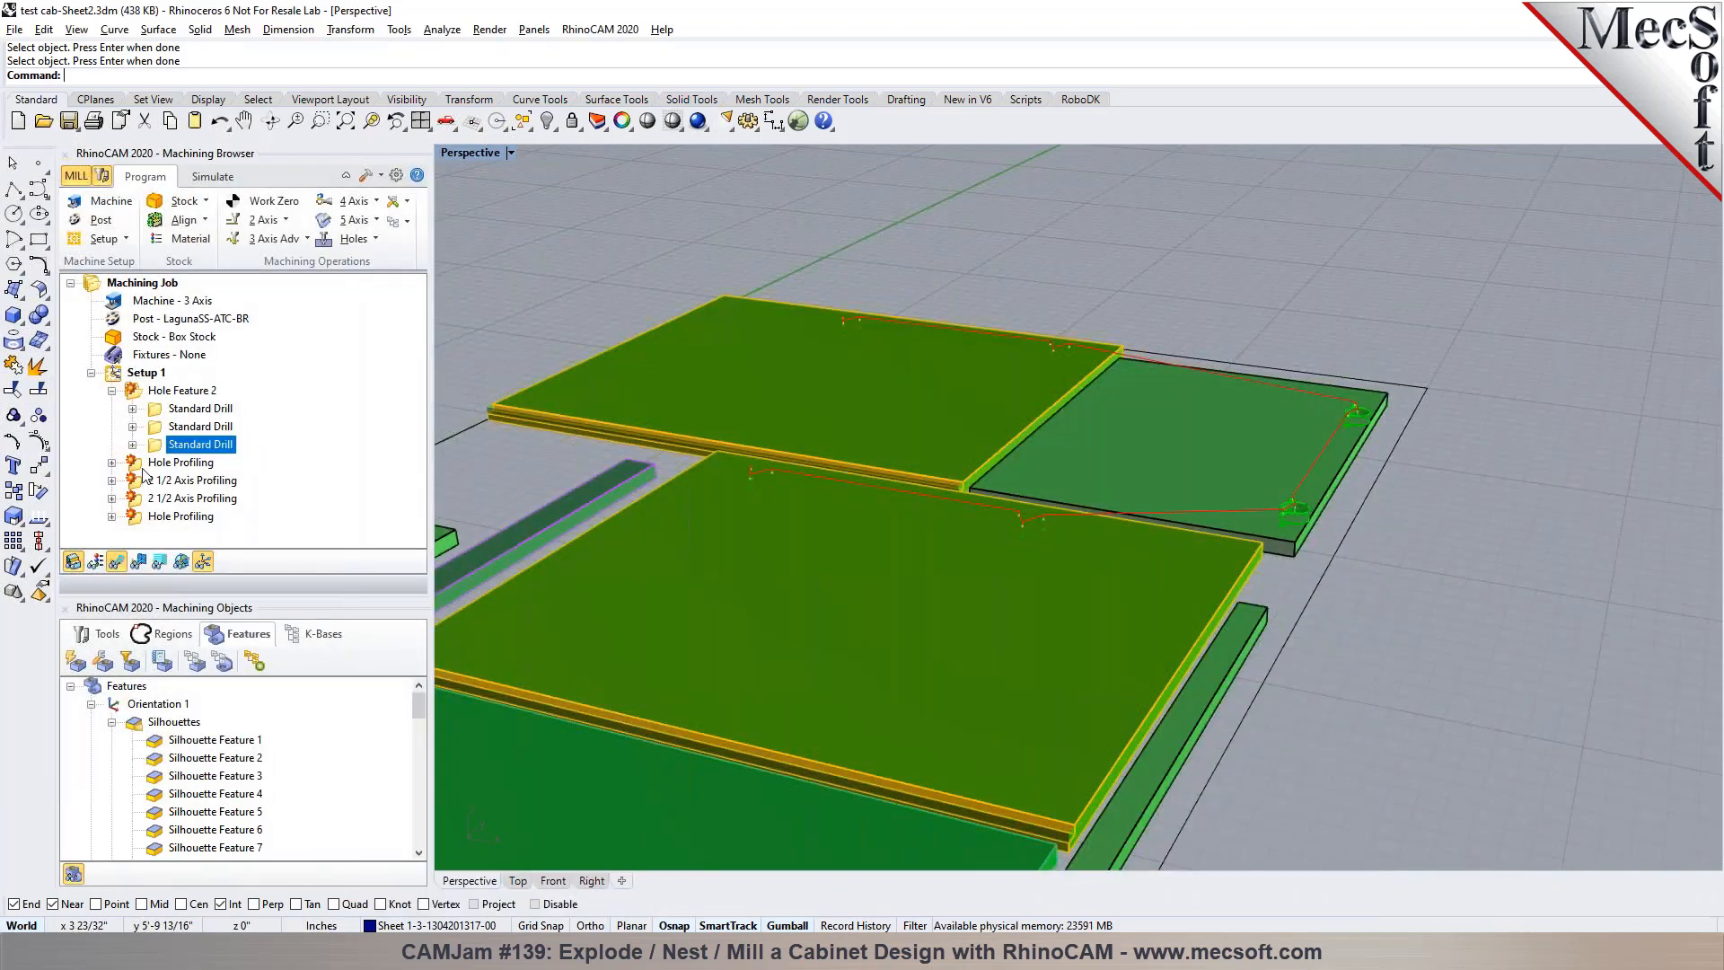
Regenerate the second 2 1/2 Axis Profiling operation, which cuts the silhouettes of the nested parts
left_click(175, 462)
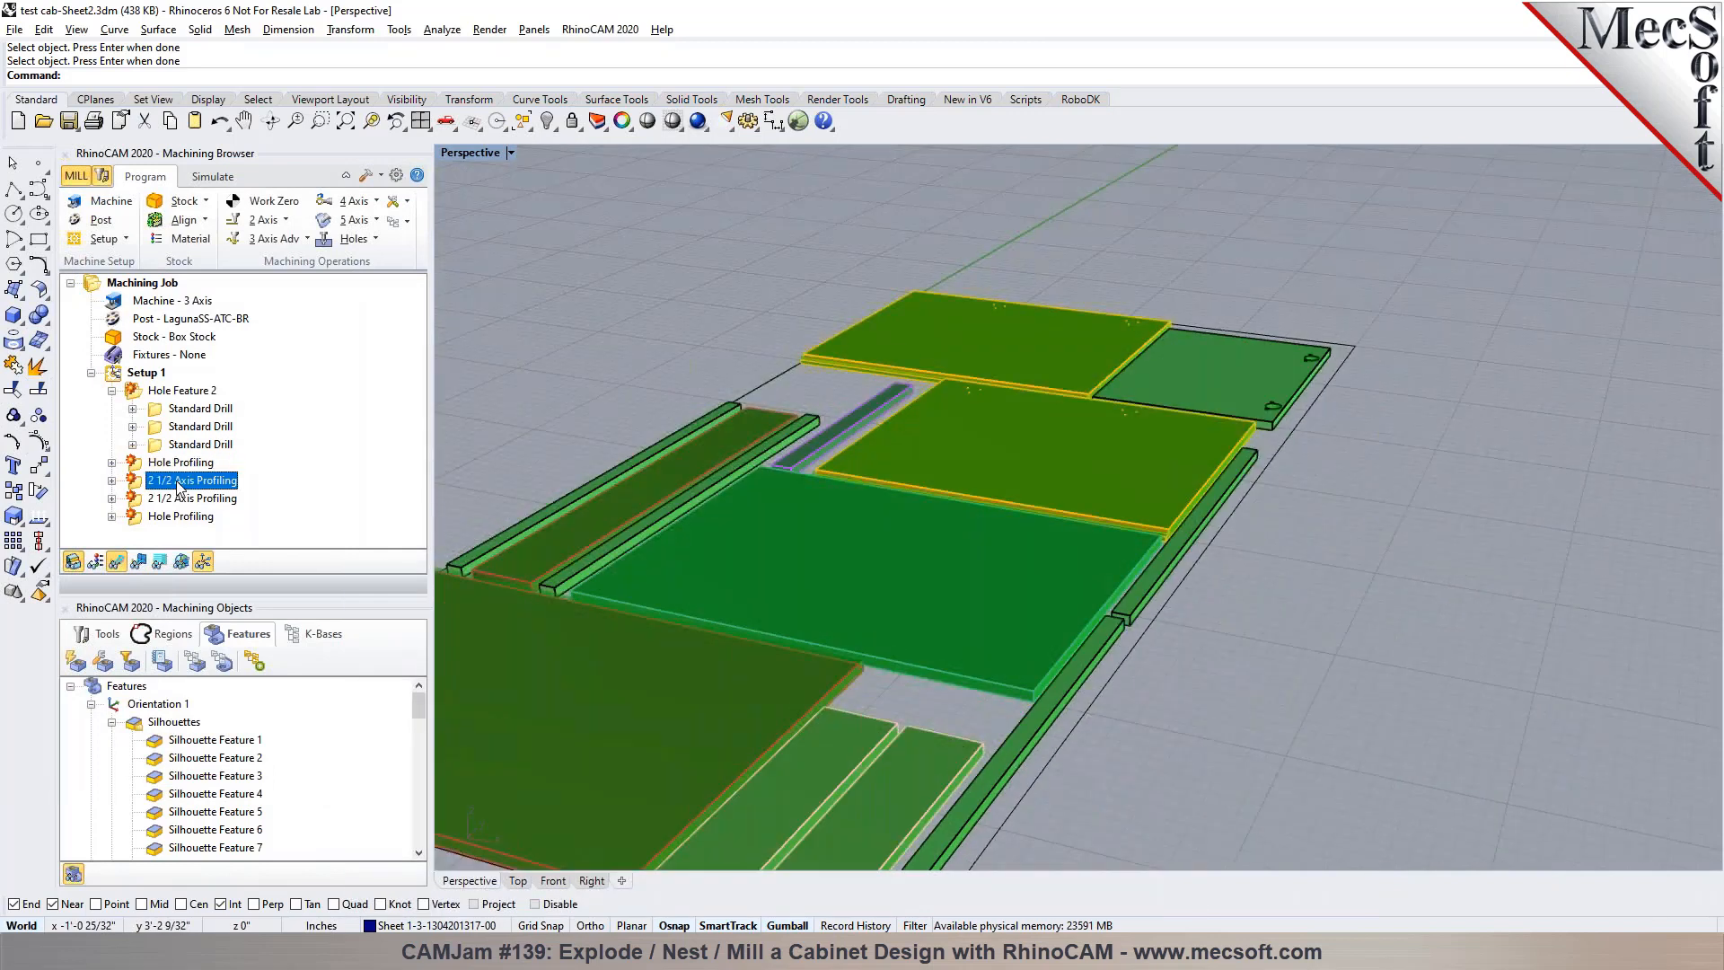
left_click(184, 499)
right_click(235, 500)
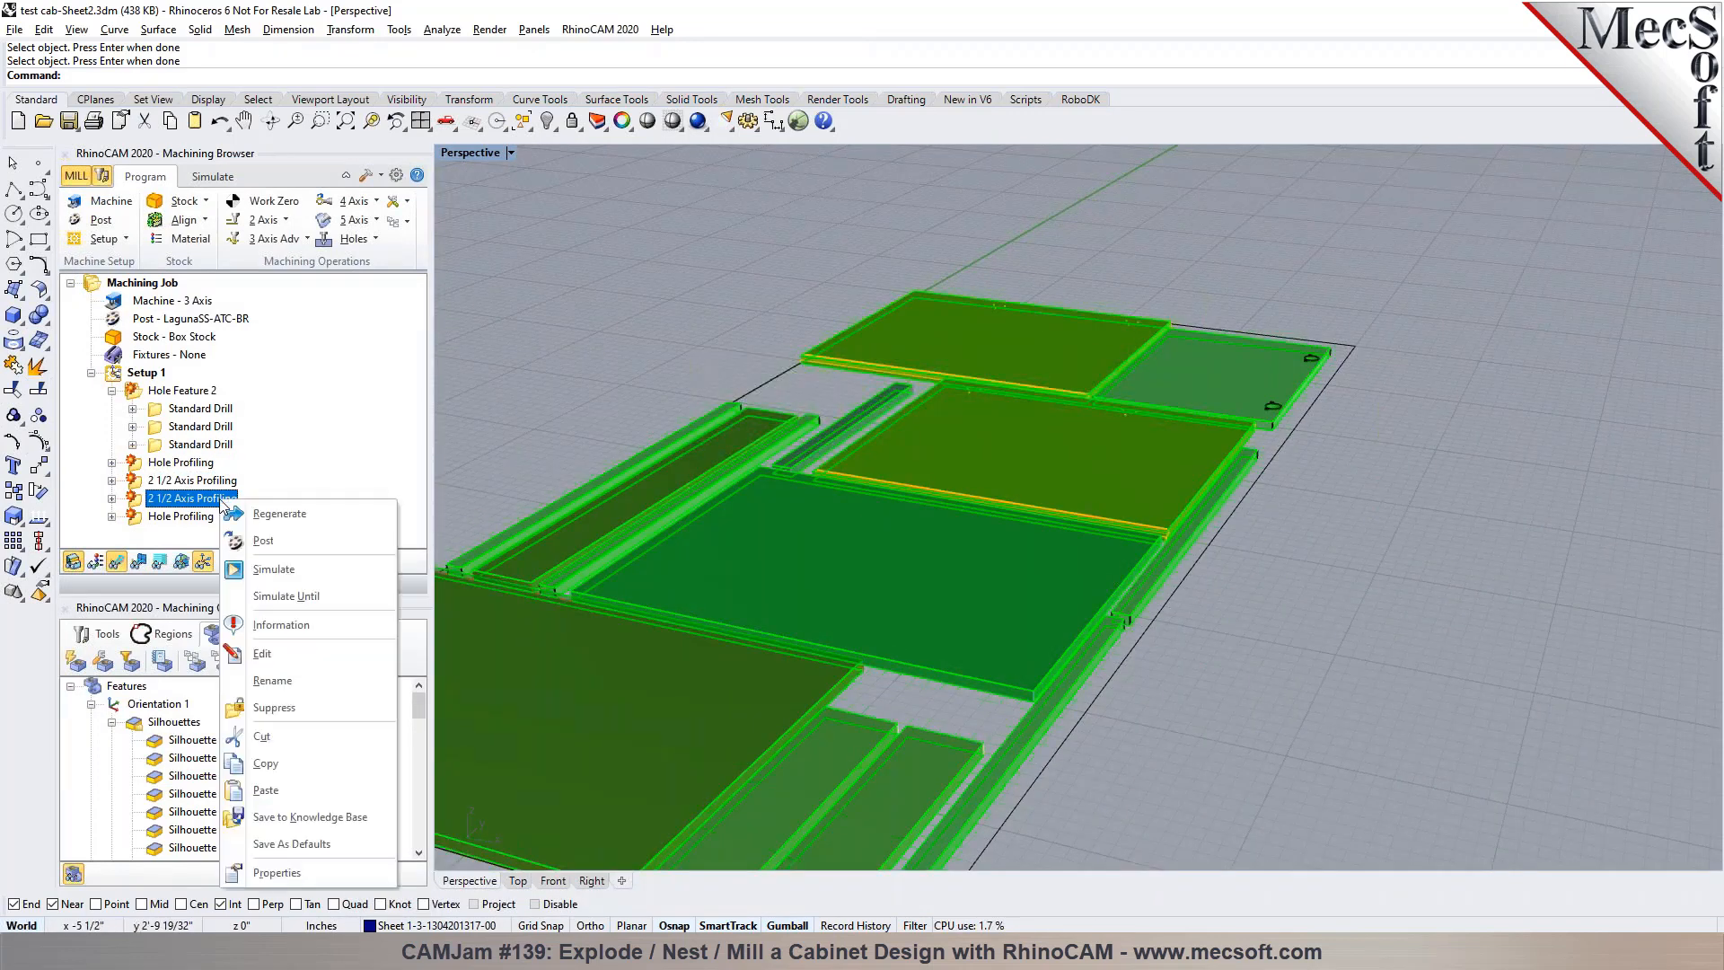
left_click(235, 508)
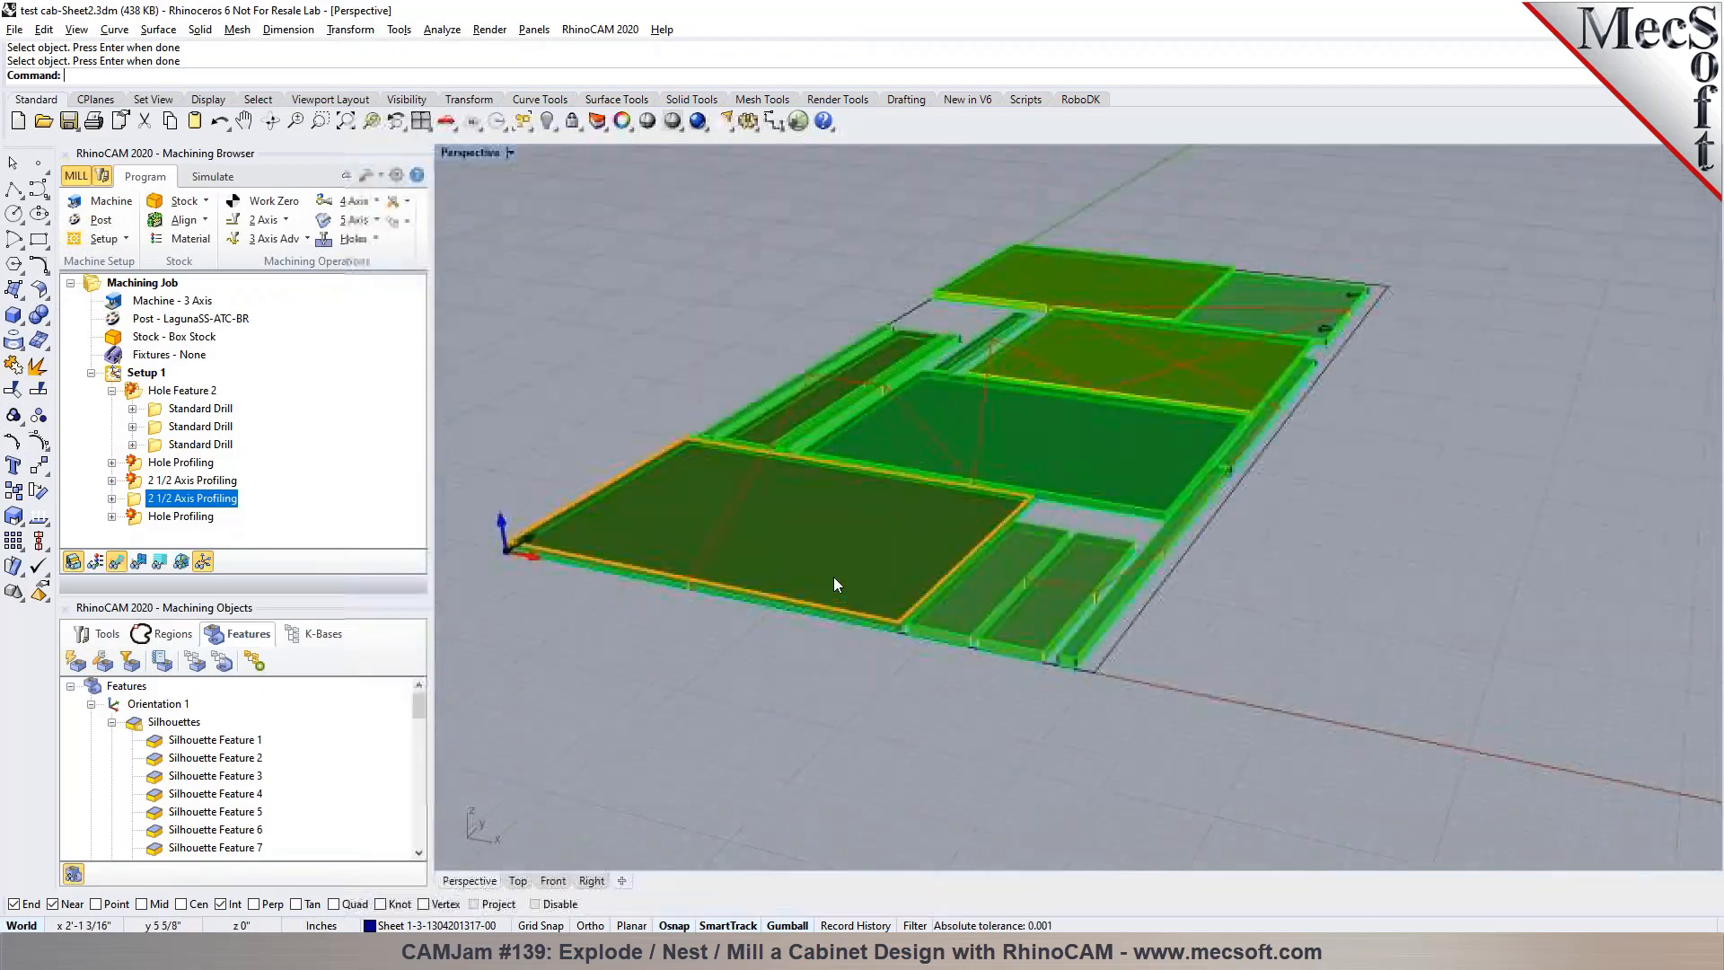
scroll(833, 580, "up", 3)
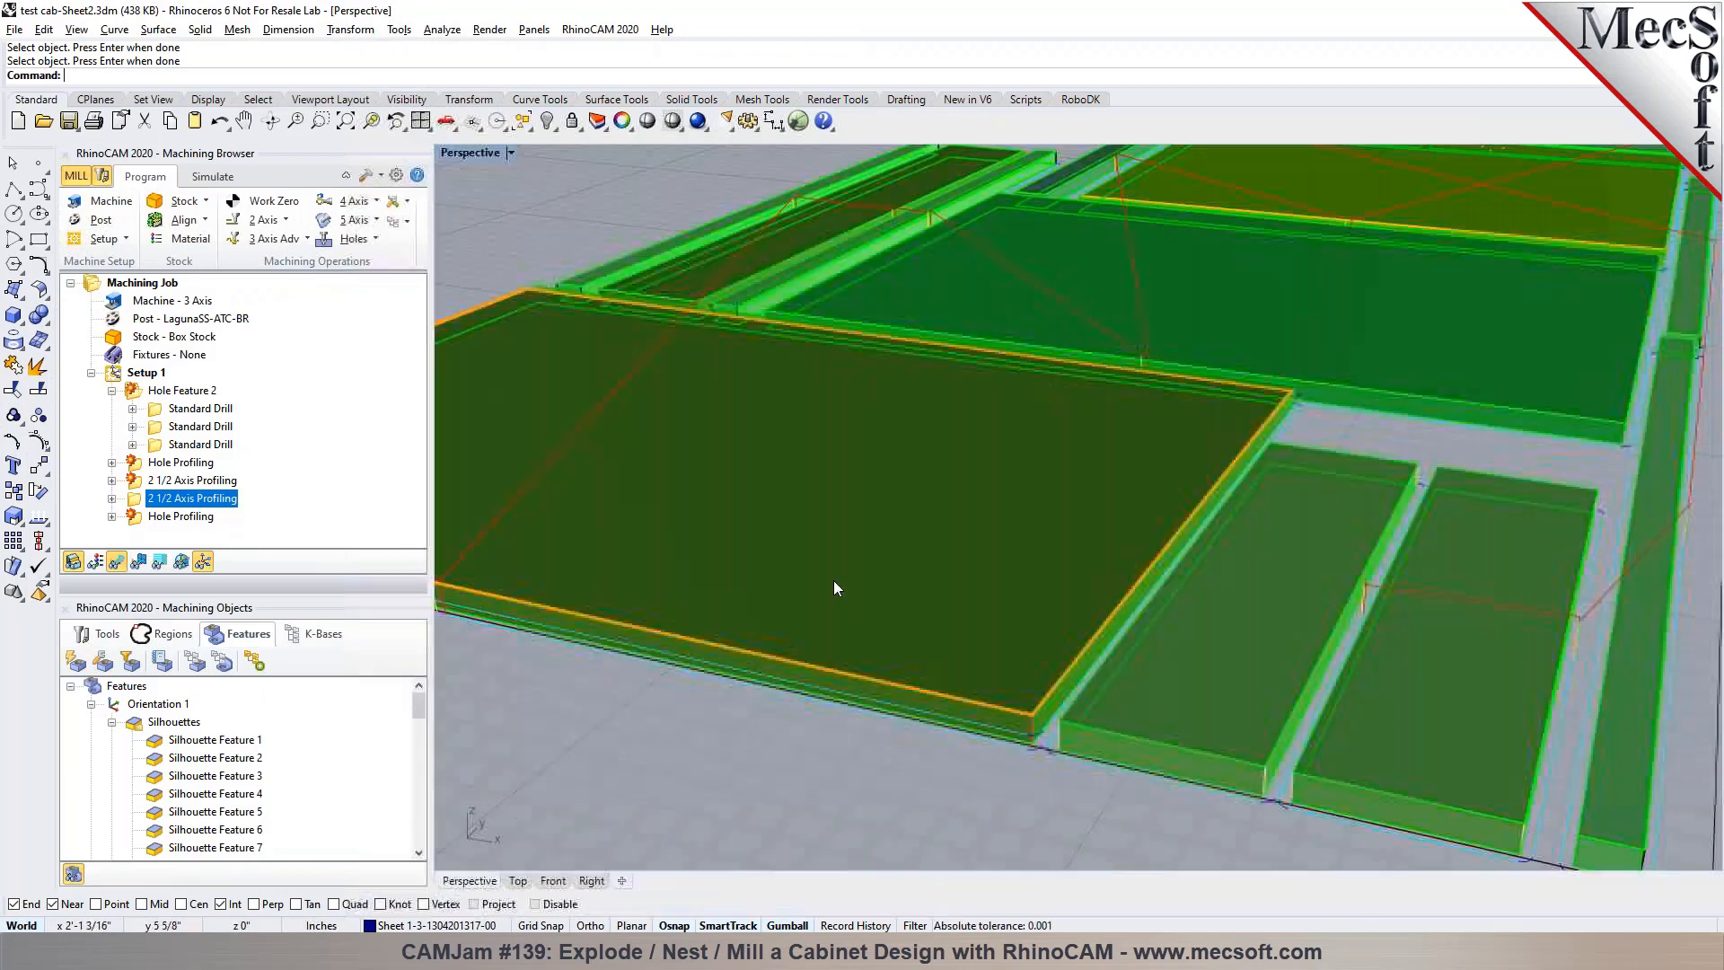
Set the silhouette profiling operation's Rough Depth/Cut to 0.375 and generate its toolpath
double_click(148, 483)
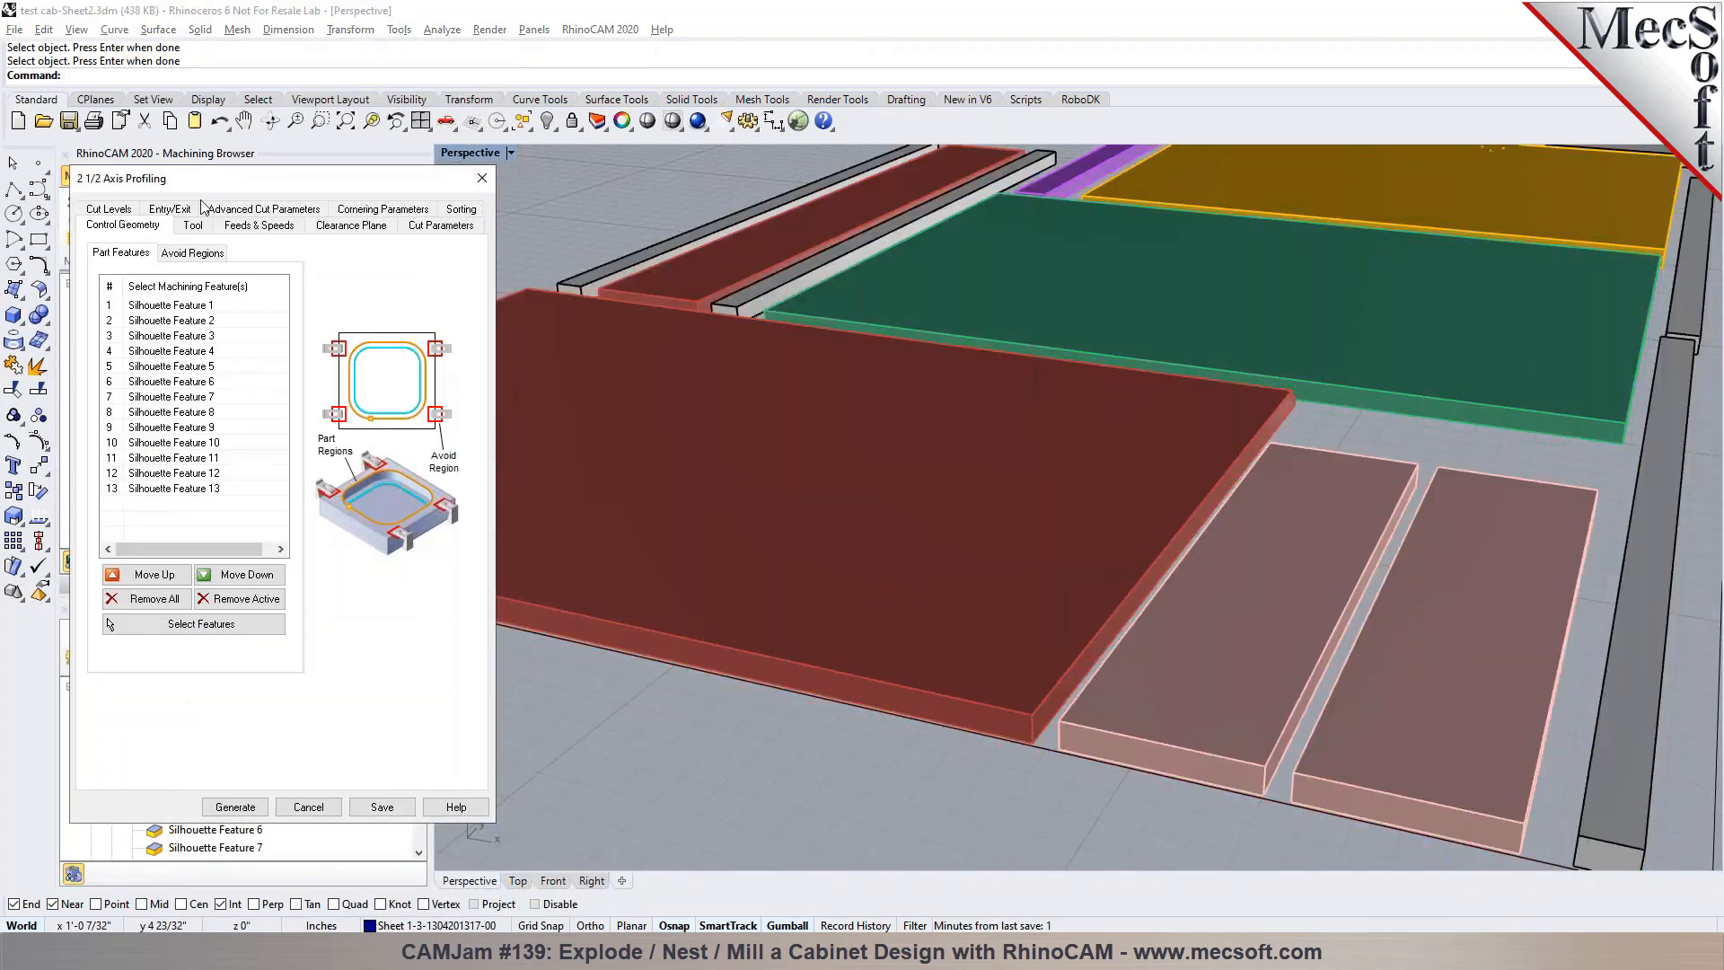
left_click(109, 210)
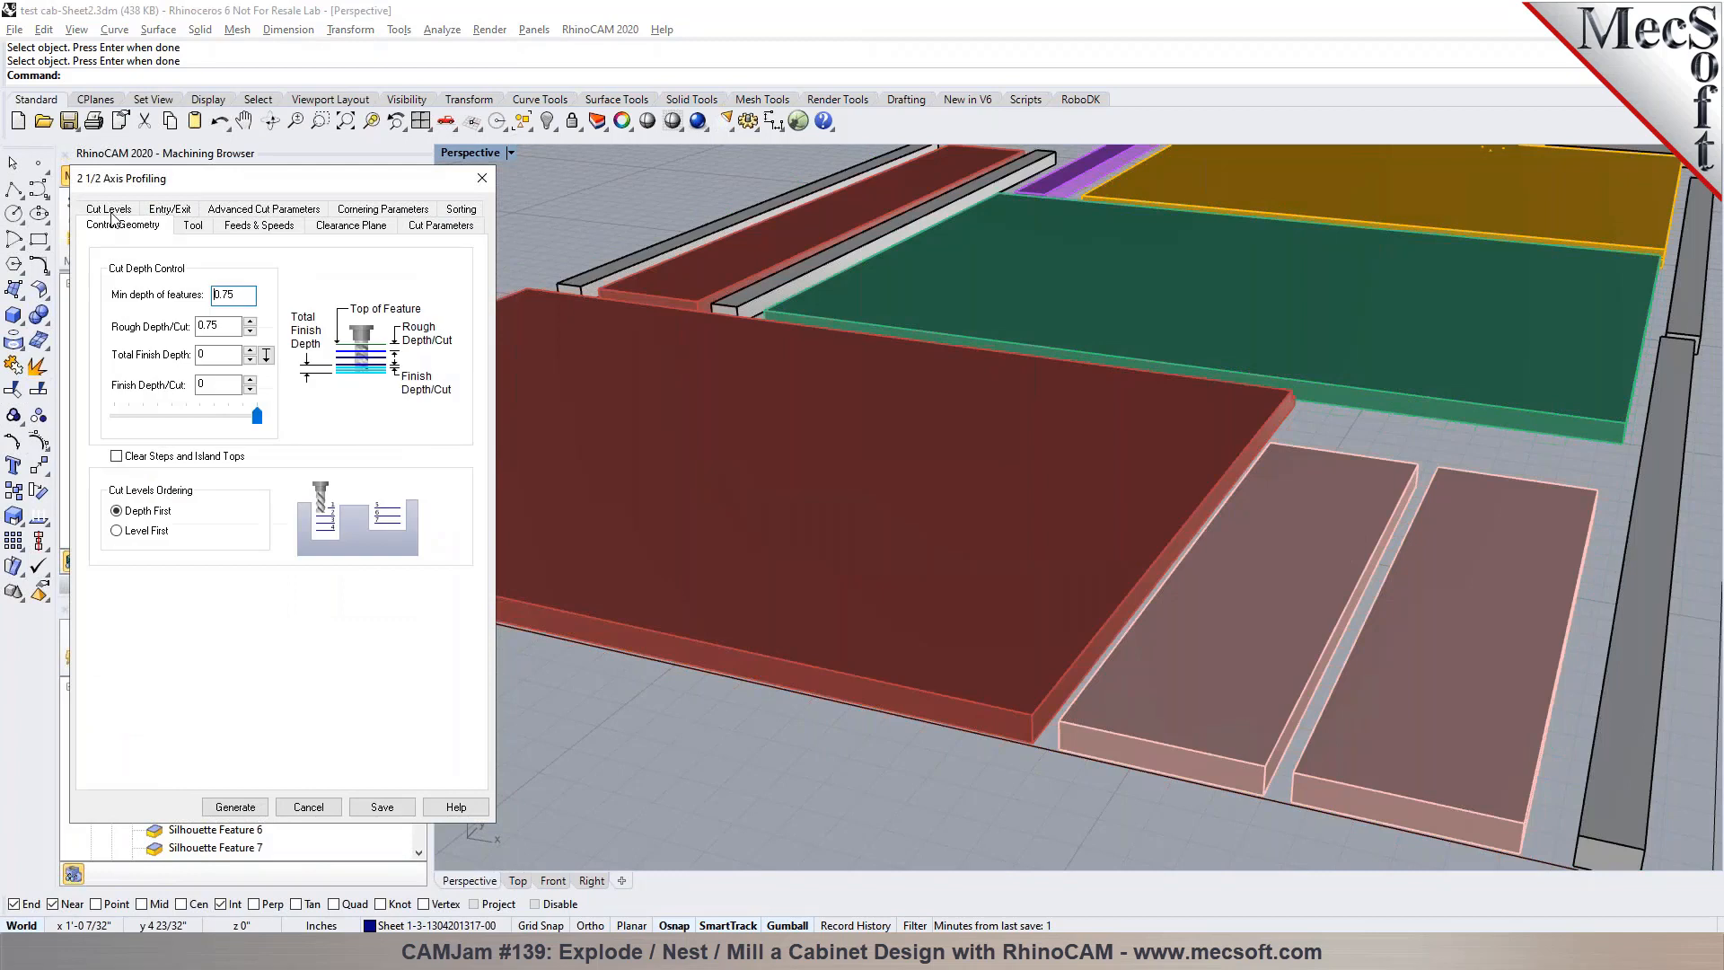
left_click(201, 325)
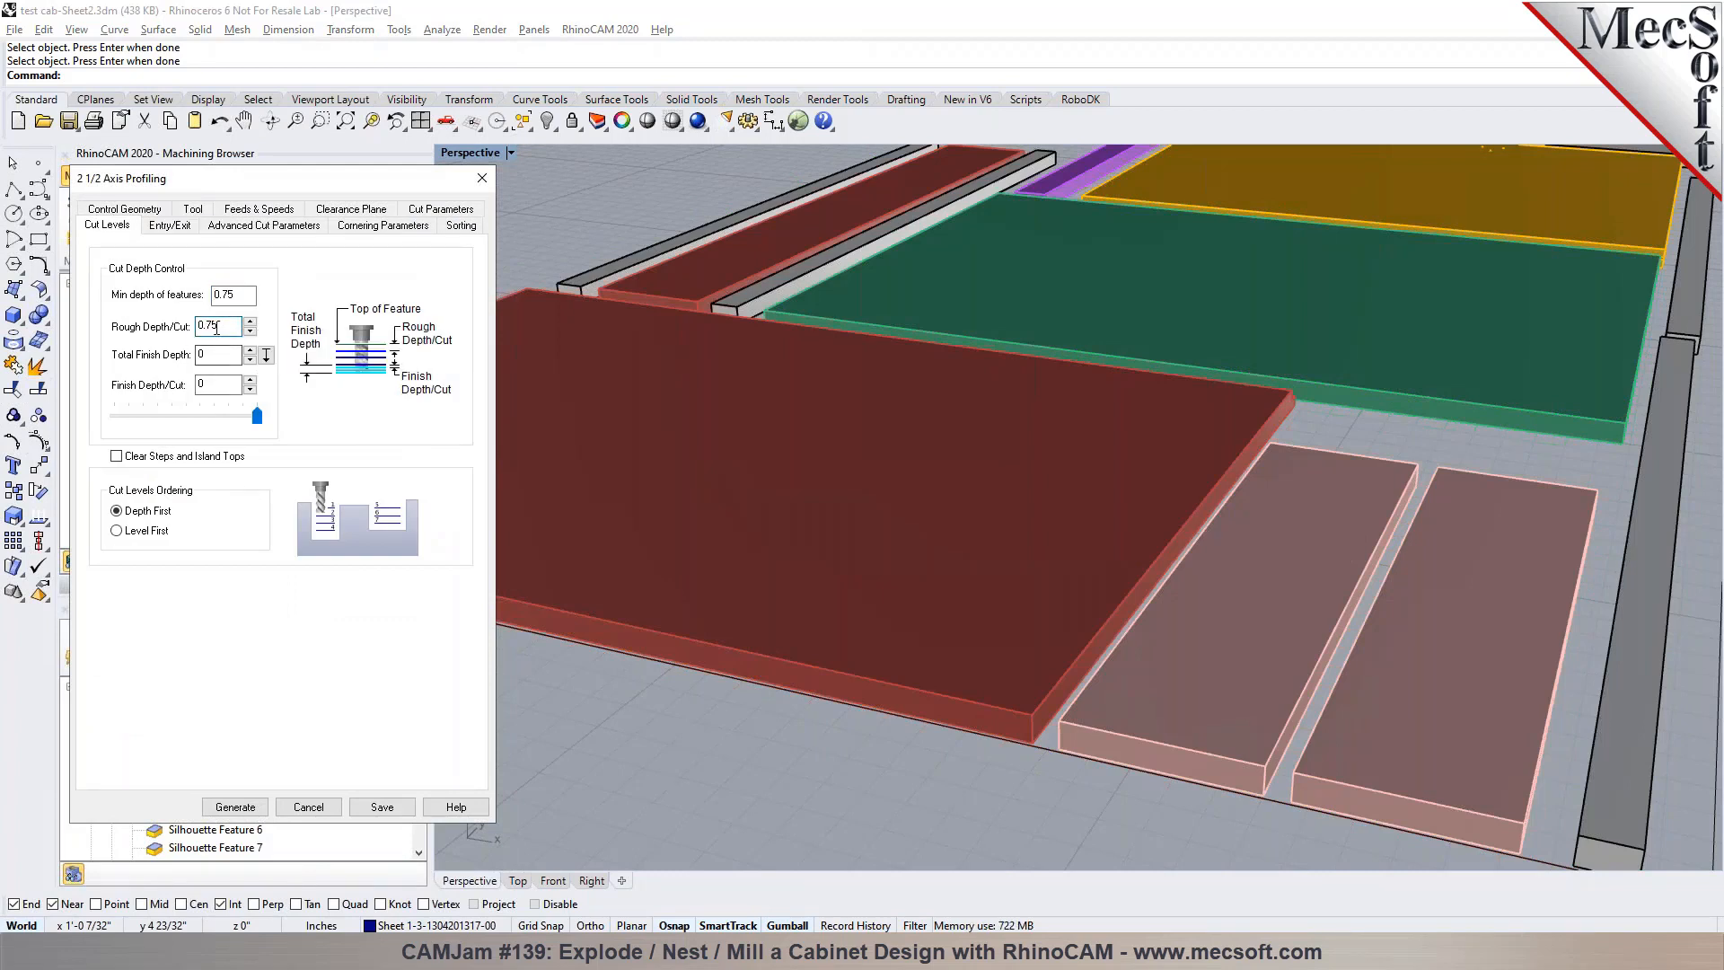
left_click(232, 806)
scroll(1007, 742, "down", 3)
scroll(1007, 741, "up", 10)
right_click_drag(1031, 756, 953, 631)
scroll(869, 591, "down", 10)
scroll(954, 632, "down", 5)
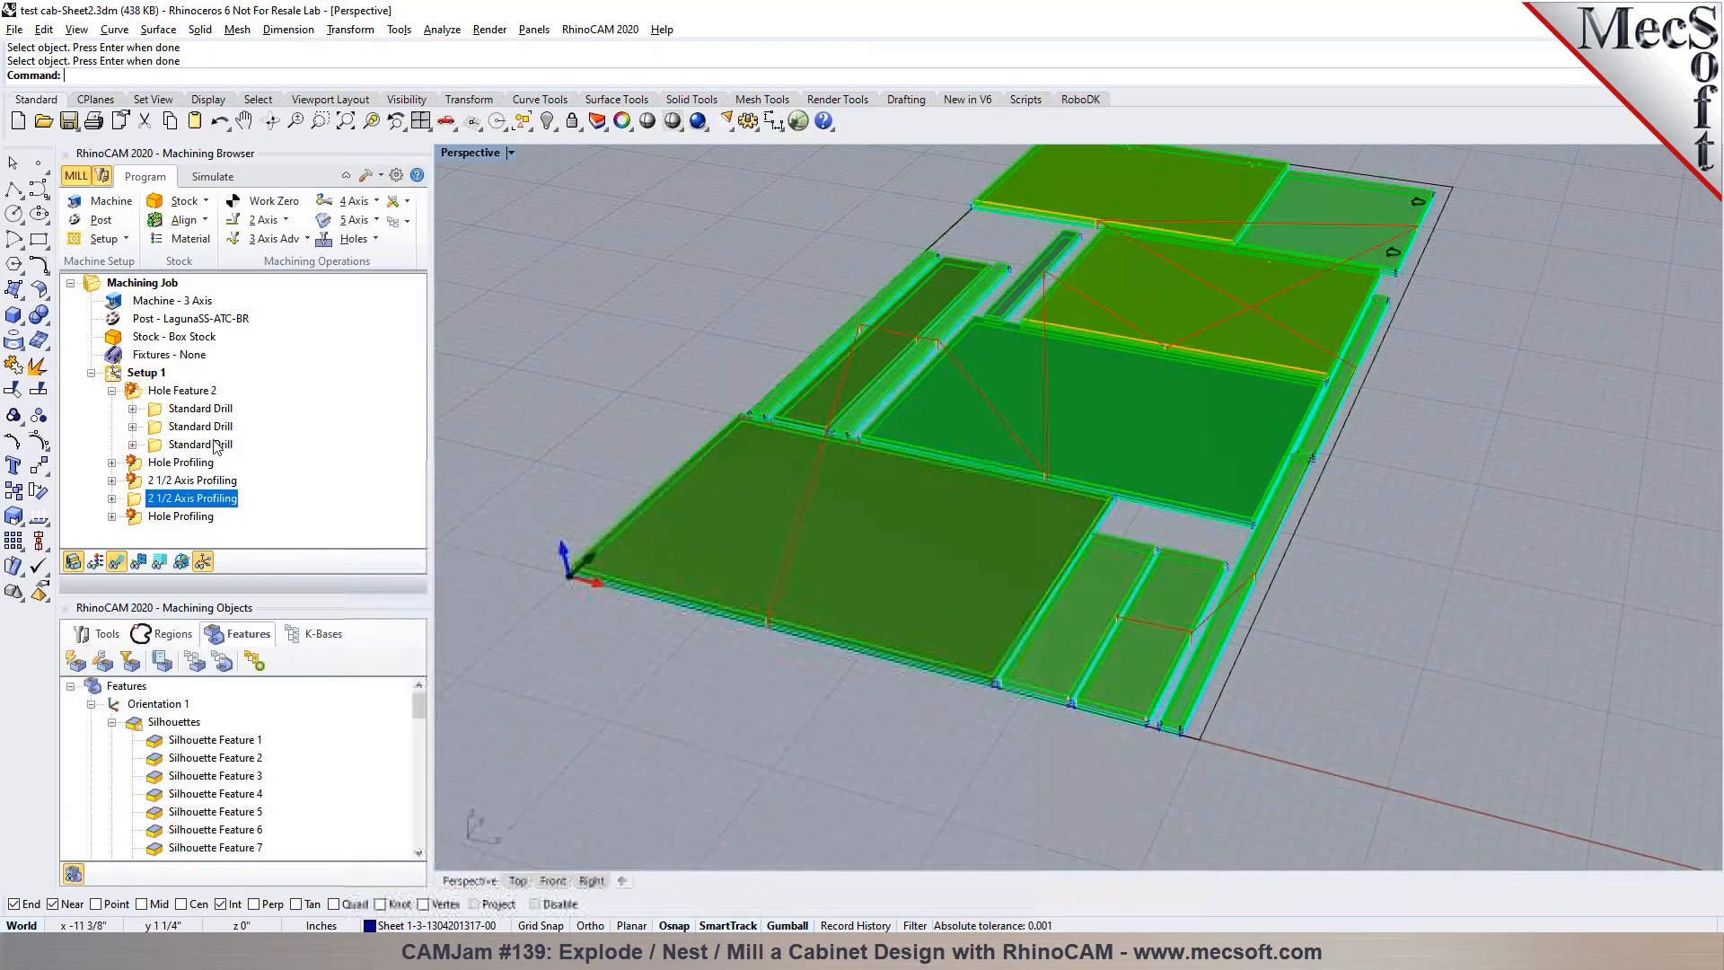
Collapse Hole Feature 2 and delete both Hole Profiling operations from Setup 1
left_click(131, 389)
left_click(112, 390)
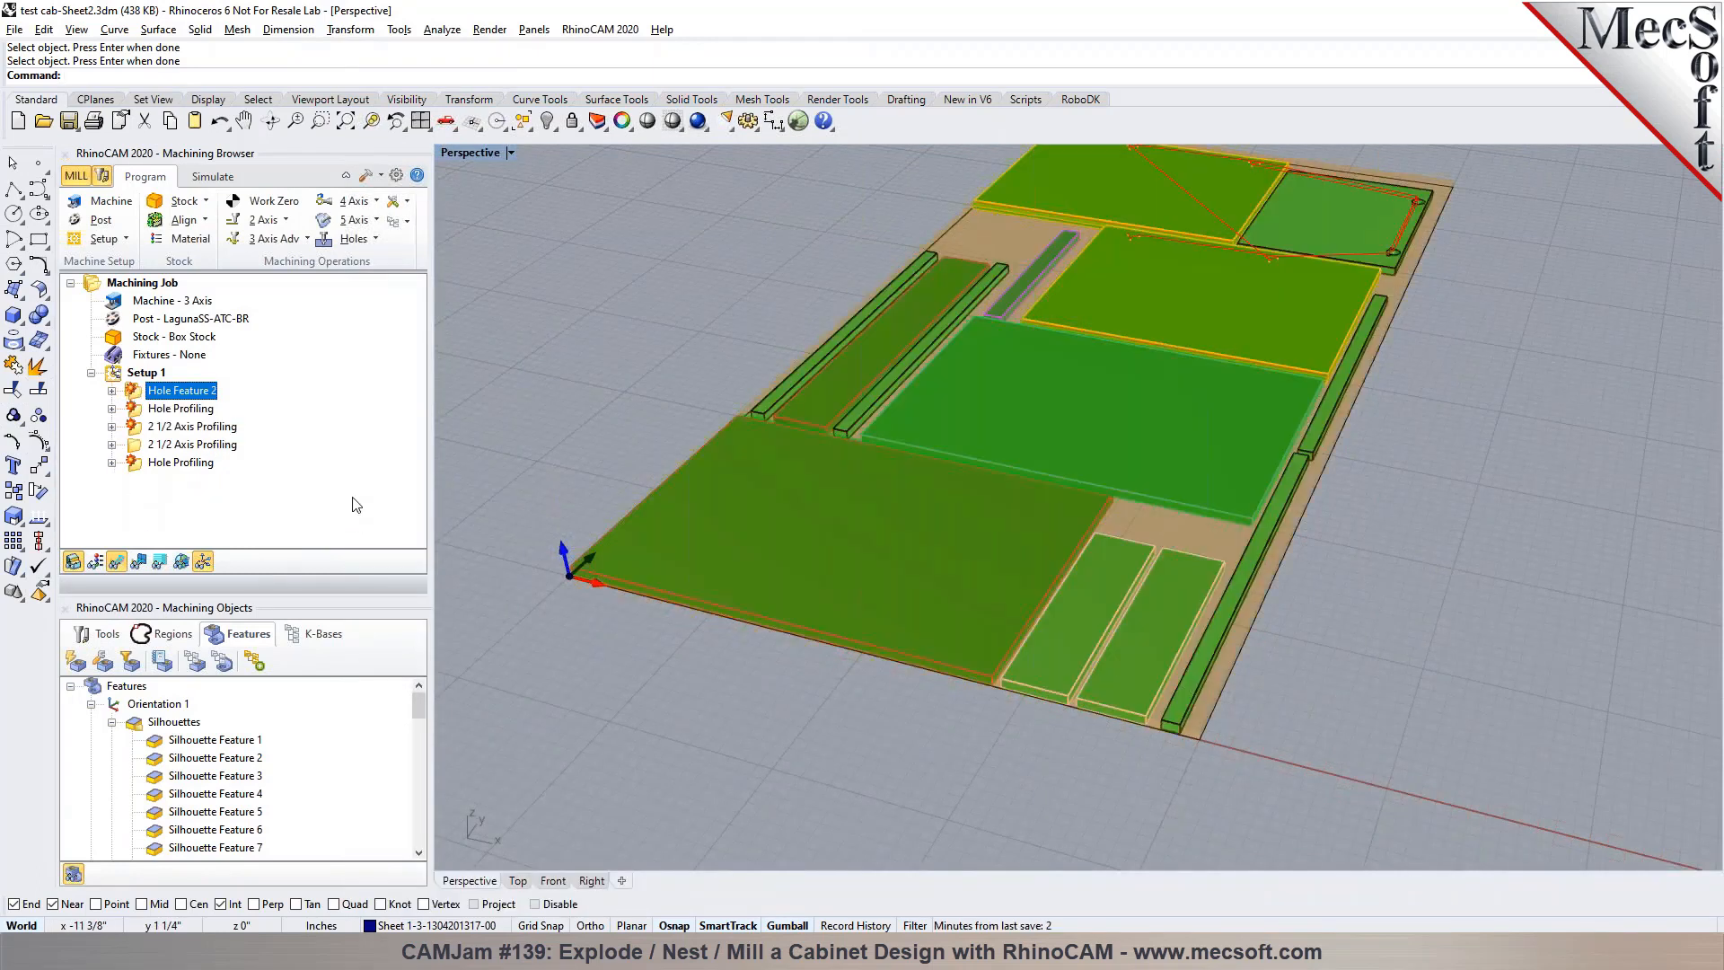
left_click(191, 410)
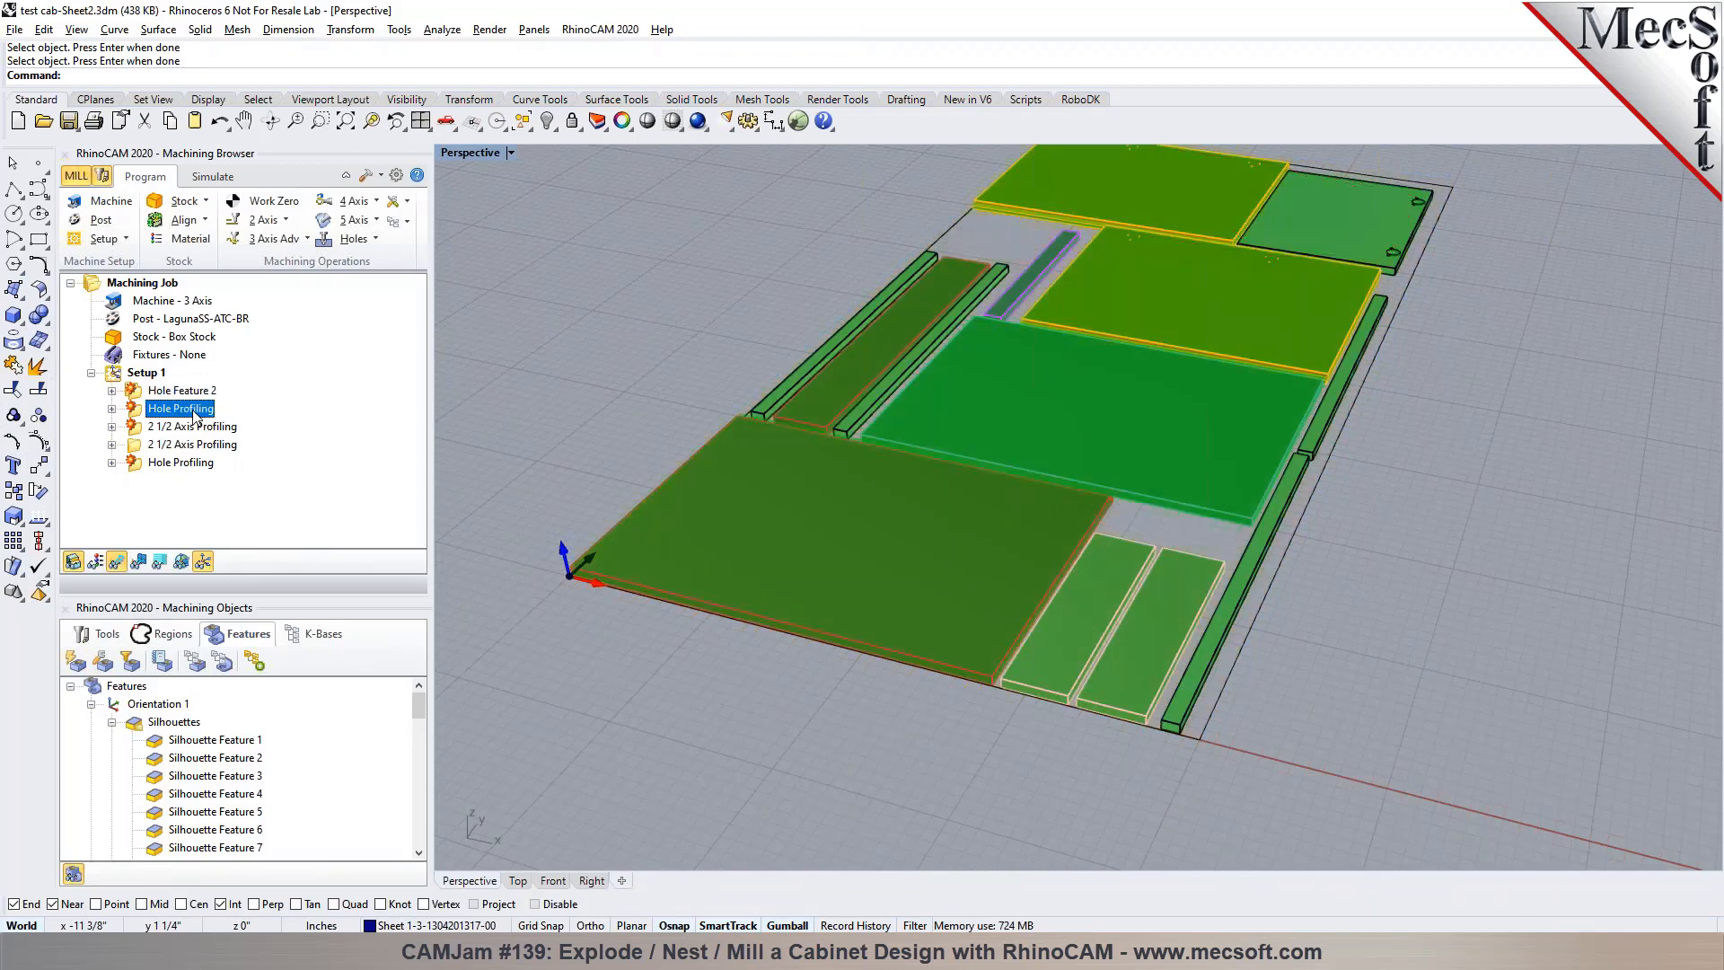
key("Delete")
key("Down")
key("Down")
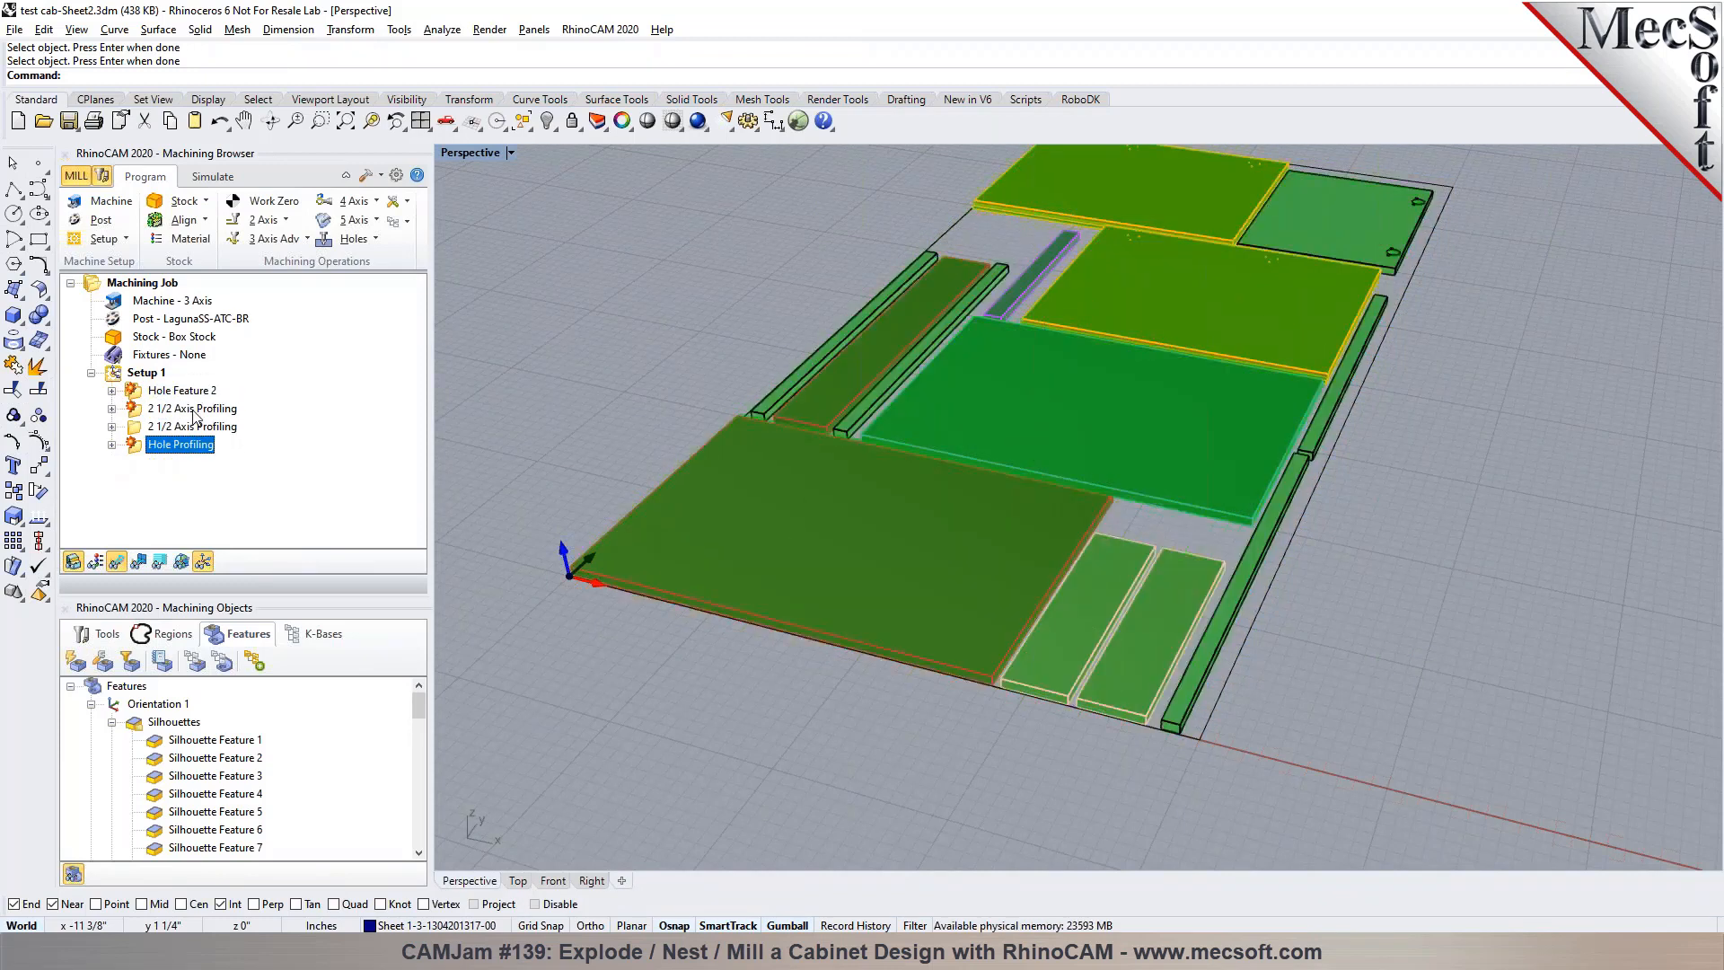
key("Delete")
Regenerate all the remaining machining operations in Setup 1
left_click(148, 374)
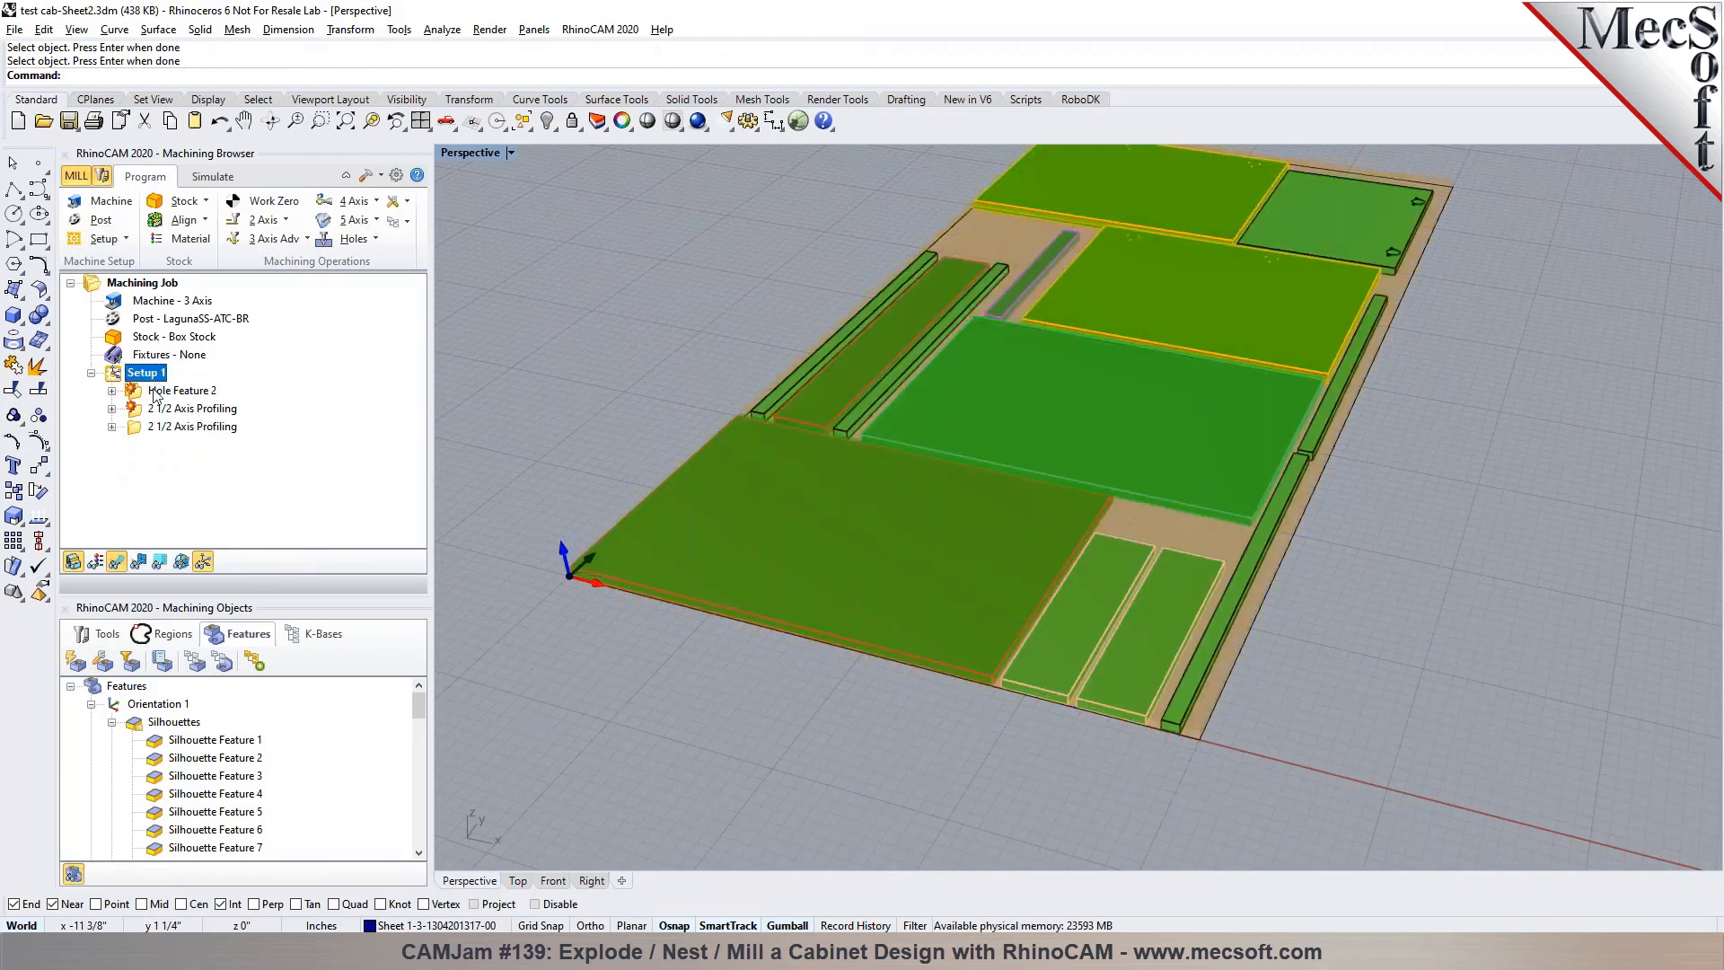
right_click(154, 377)
left_click(198, 388)
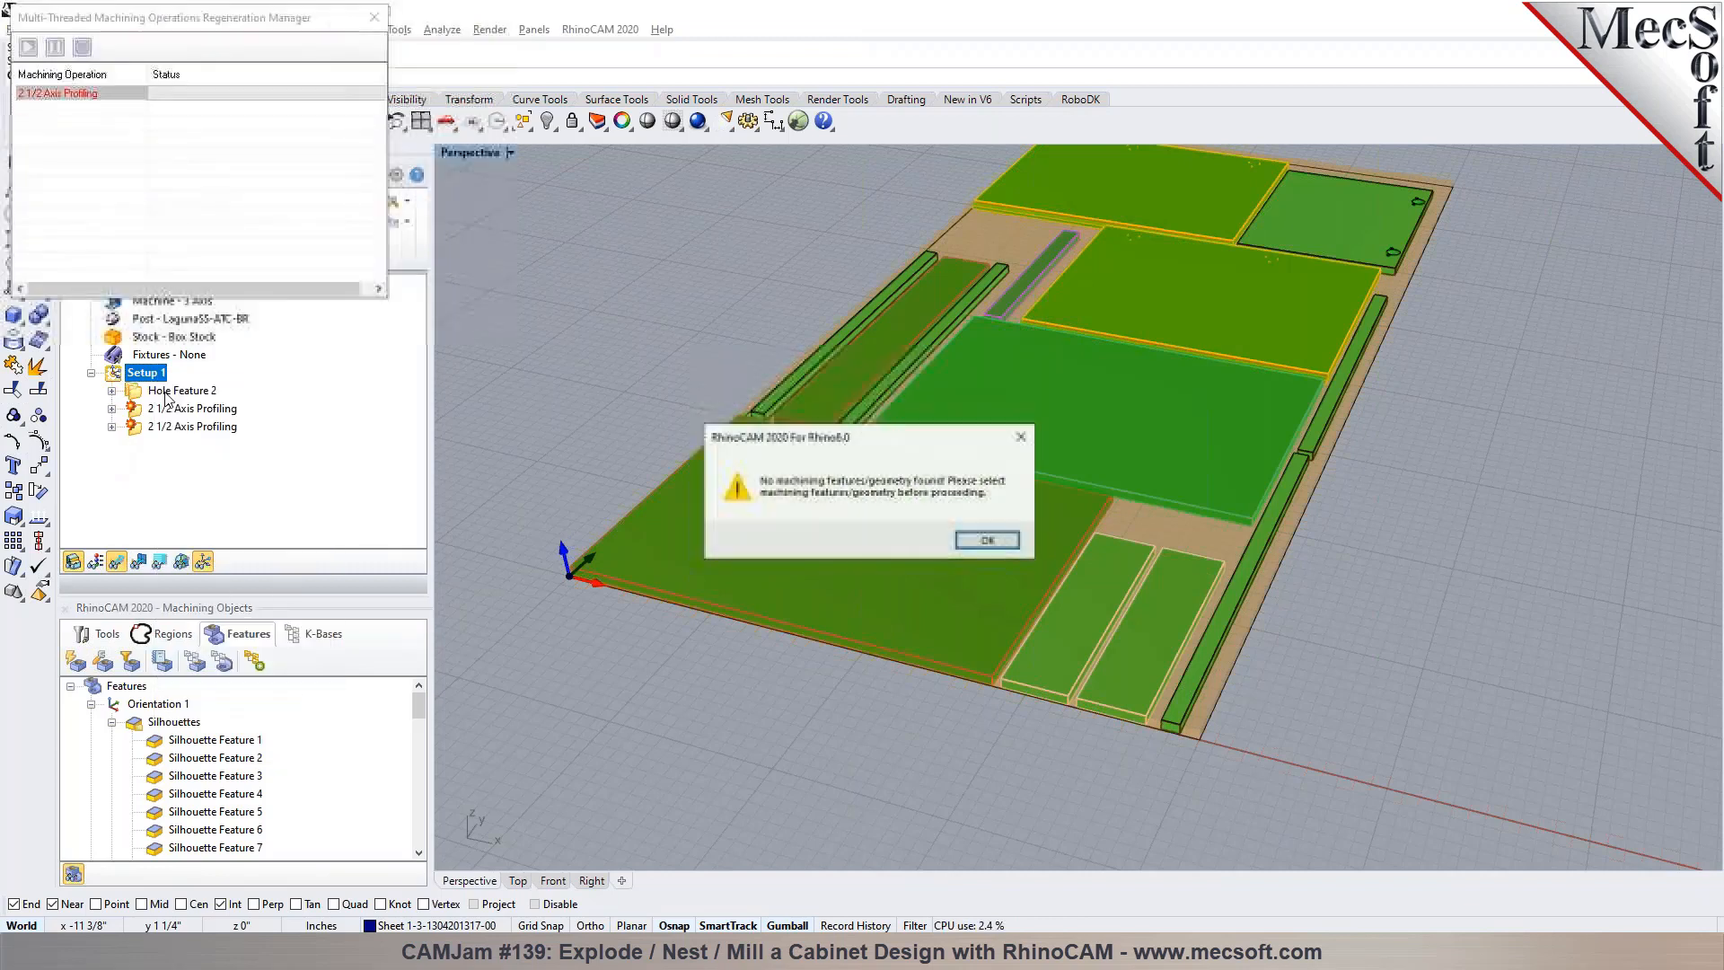
key("Return")
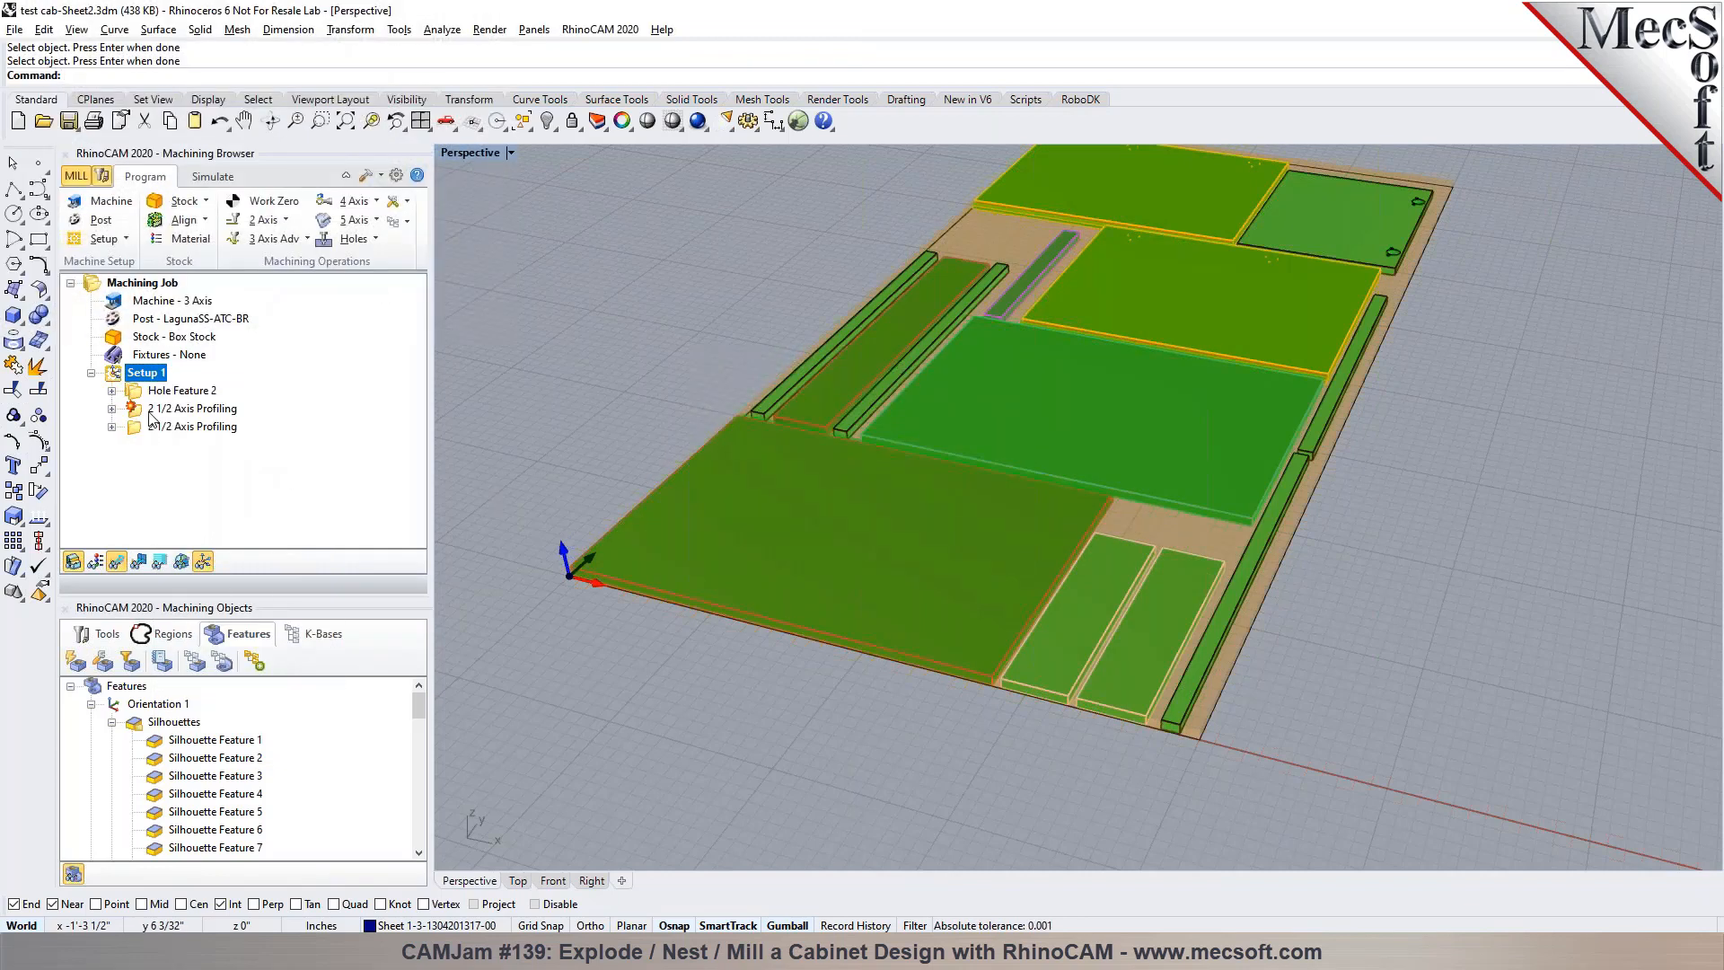
Open the first 2 1/2 Axis Profiling operation in Setup 1 to edit its machining regions
left_click(151, 409)
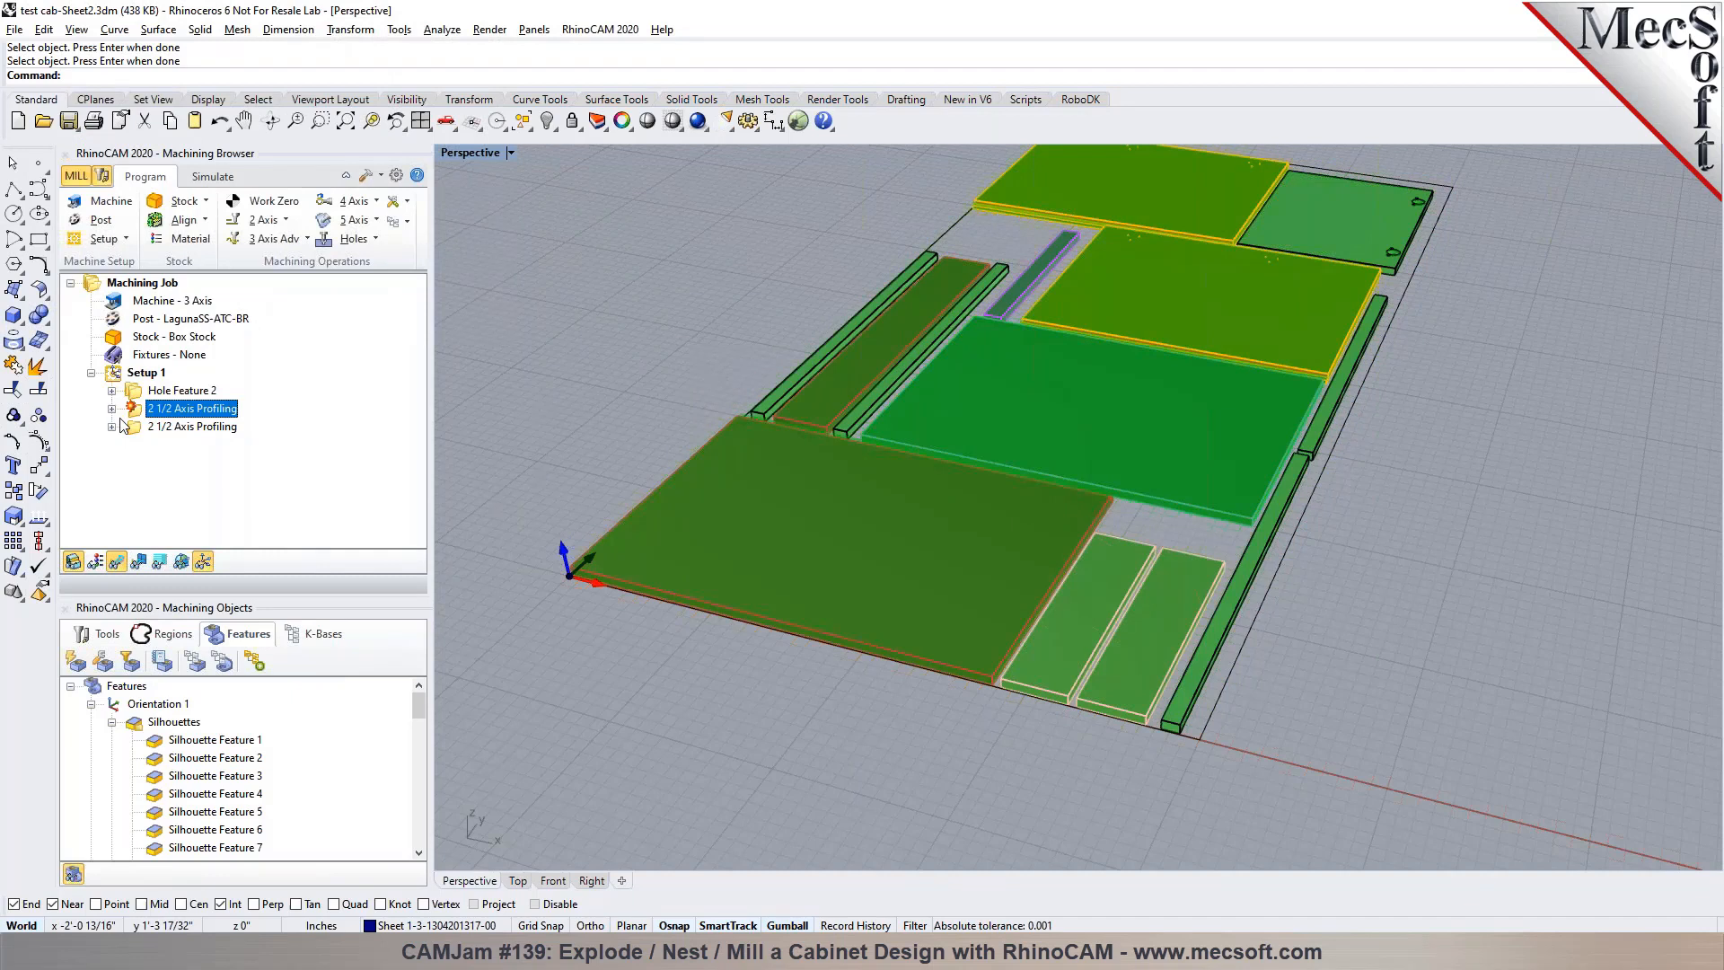
scroll(1252, 392, "up", 8)
scroll(896, 633, "down", 9)
scroll(1059, 423, "up", 14)
right_click_drag(1176, 516, 1015, 584)
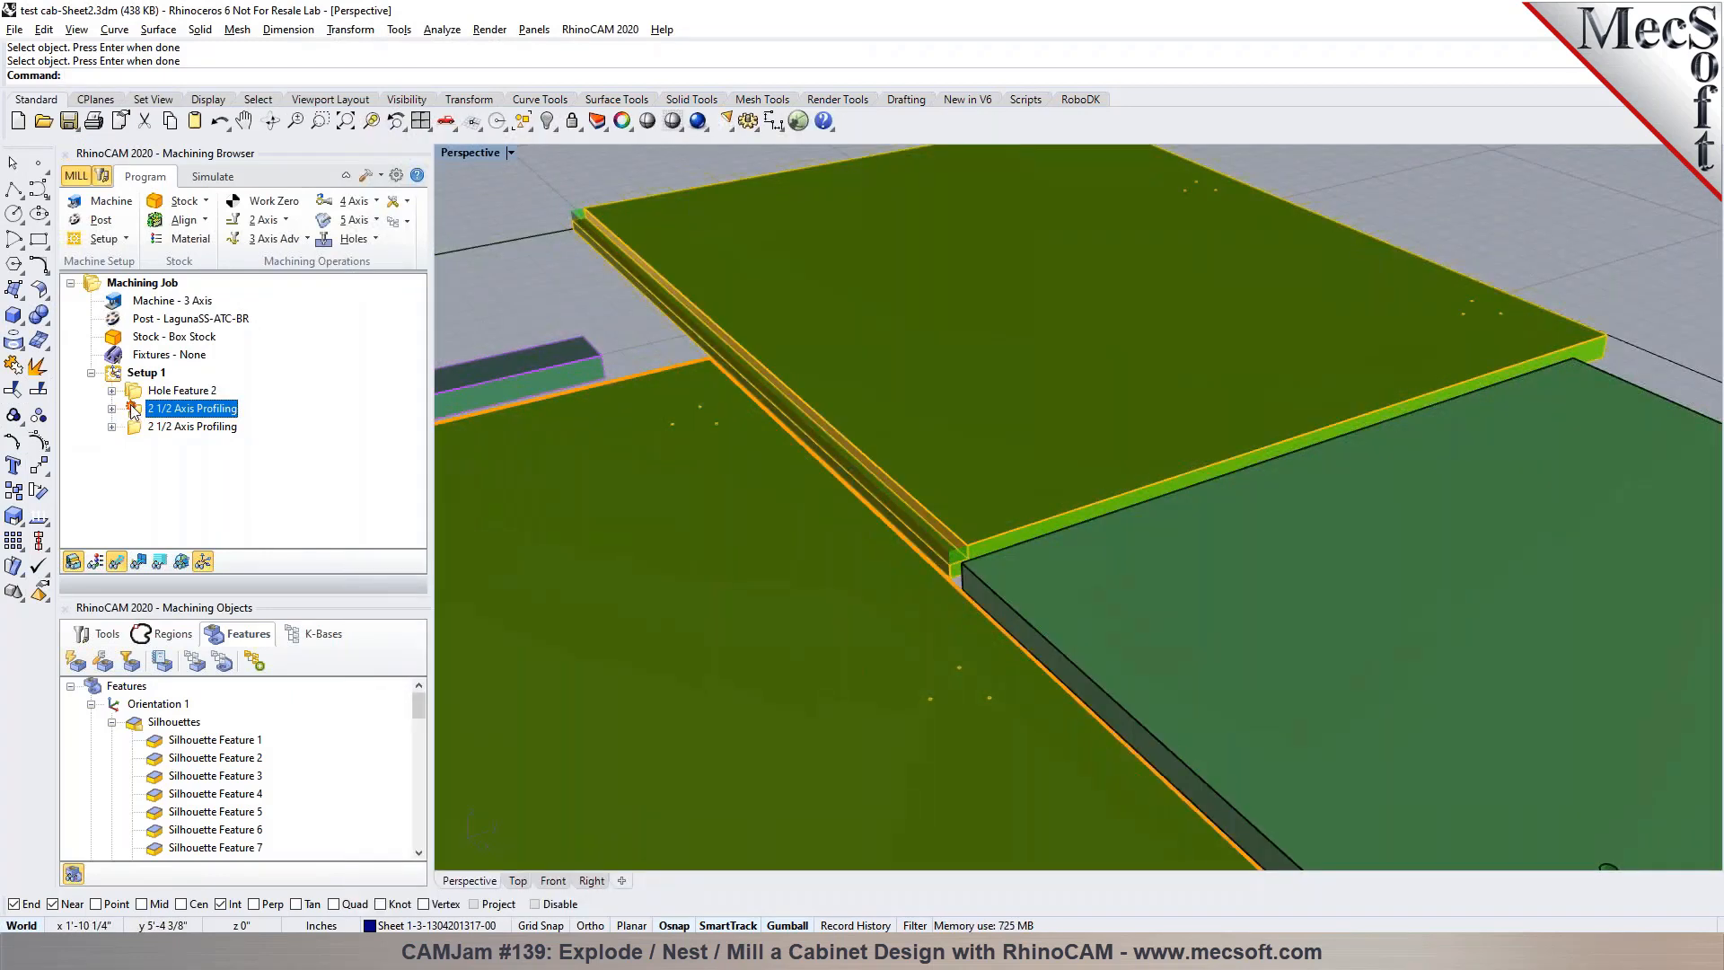
double_click(134, 409)
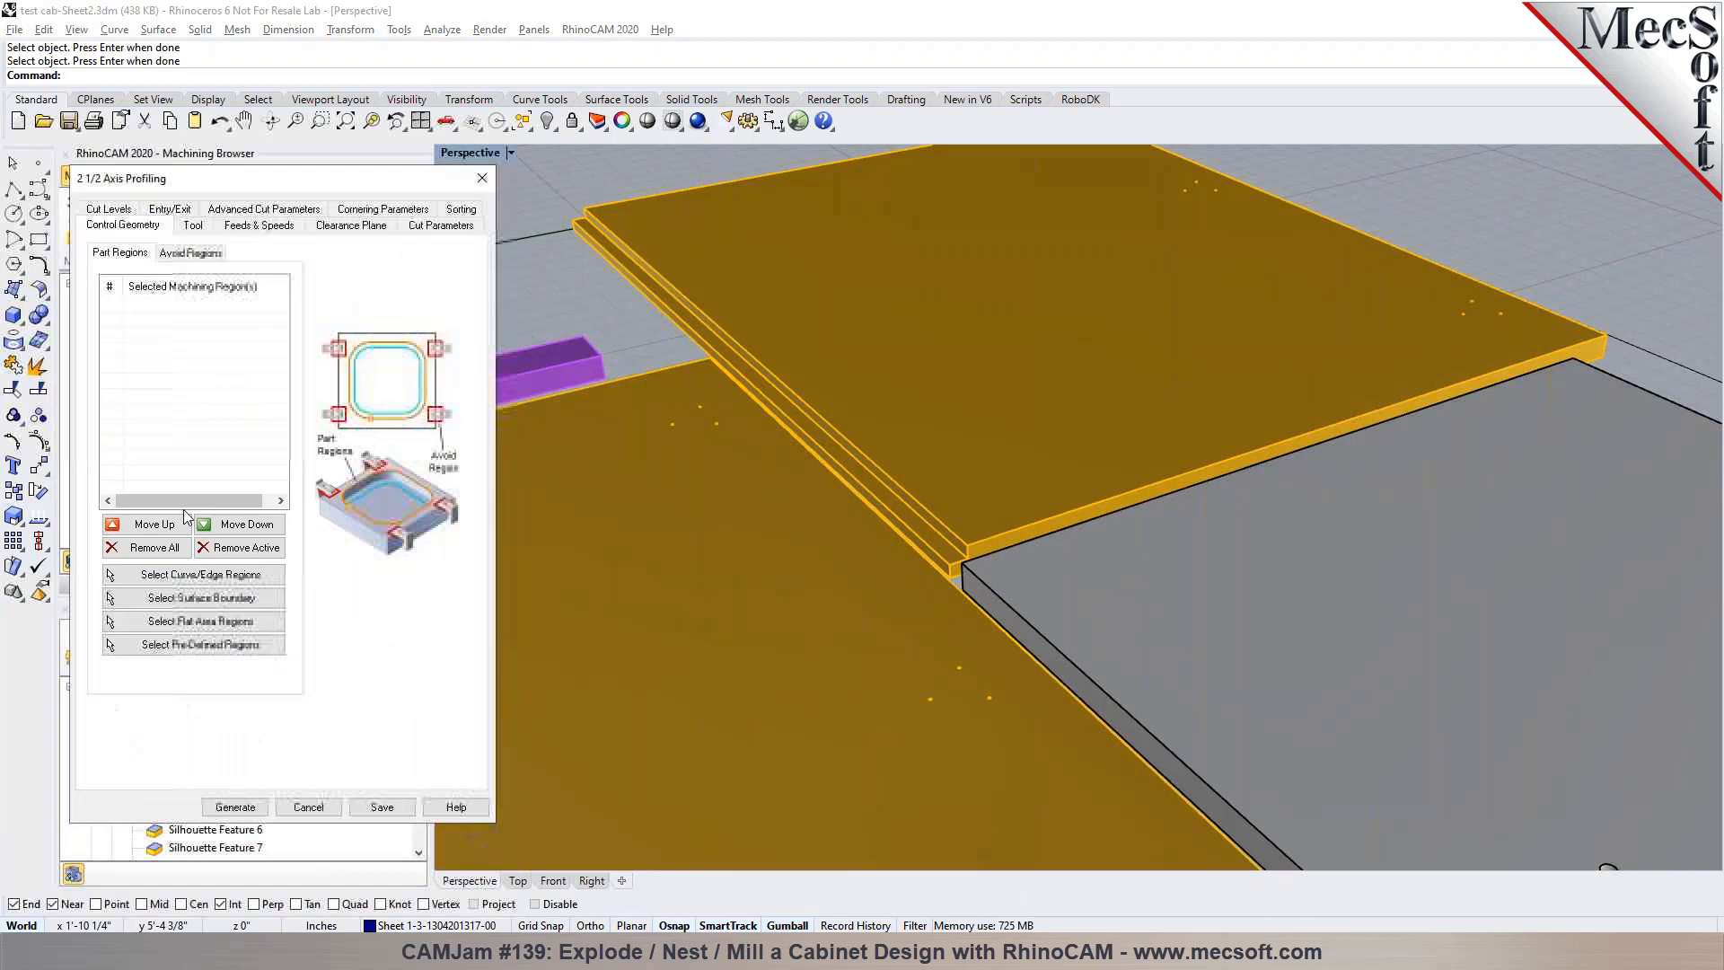
left_click(198, 573)
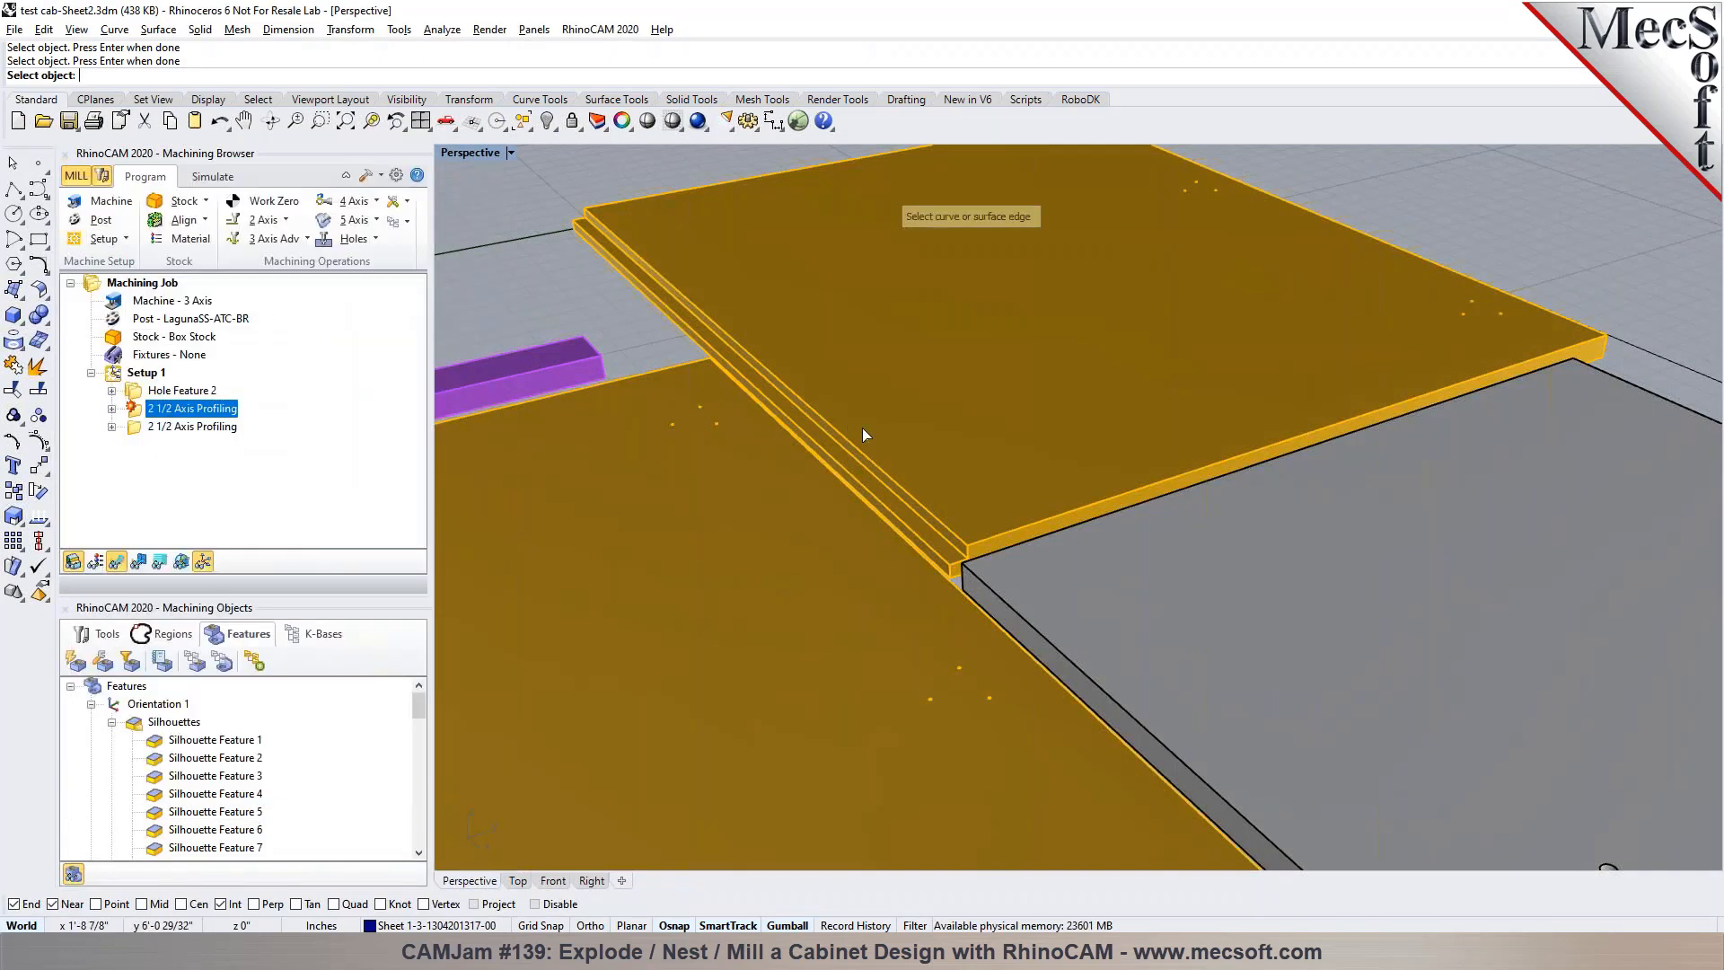
left_click(896, 494)
right_click(896, 494)
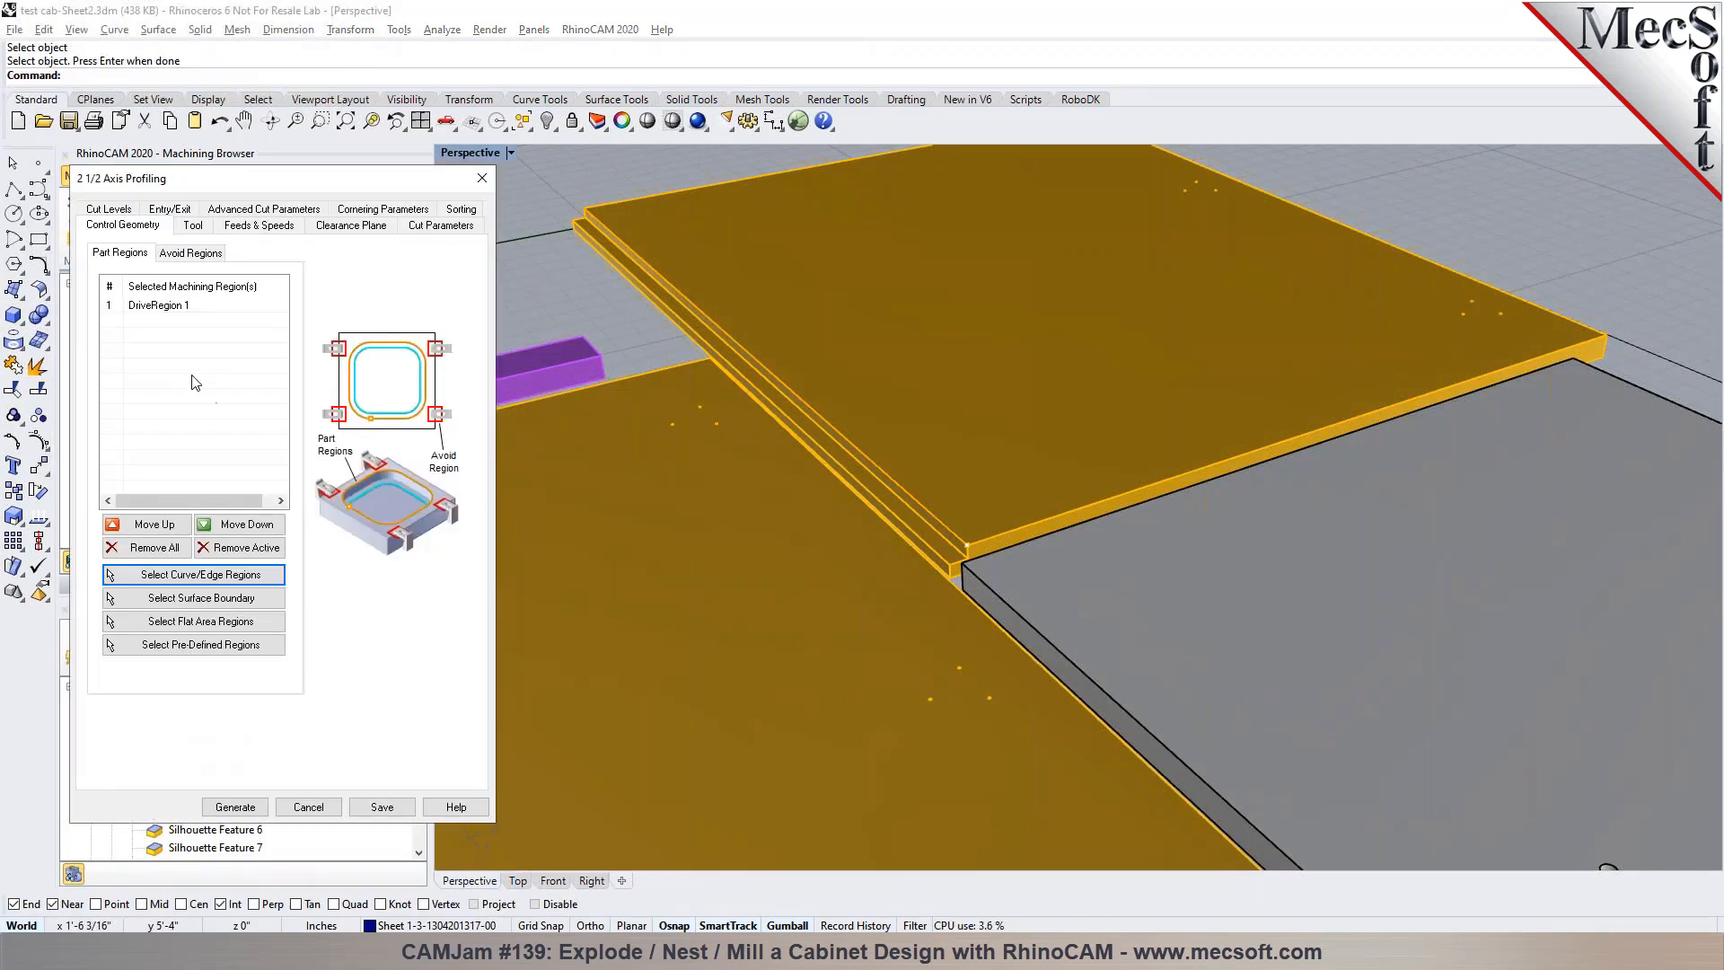
left_click(190, 307)
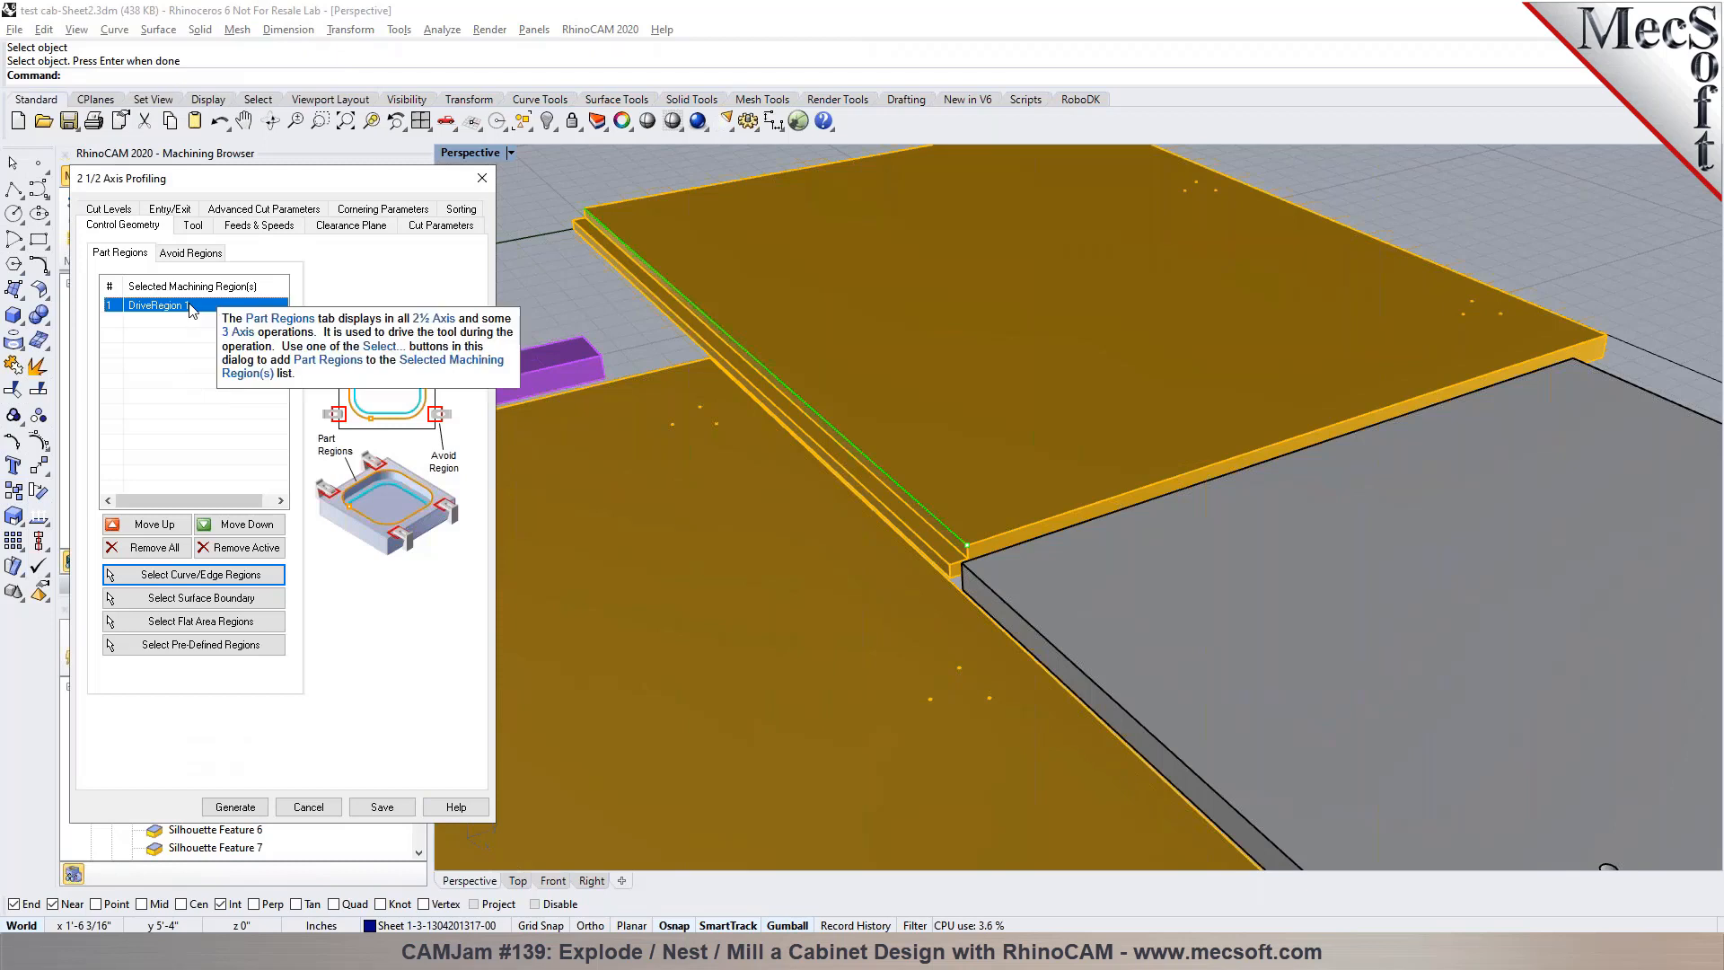
left_click(180, 548)
Select the lower edge of the rabbet on each of the two orange panels as the operation's part regions
left_click(198, 574)
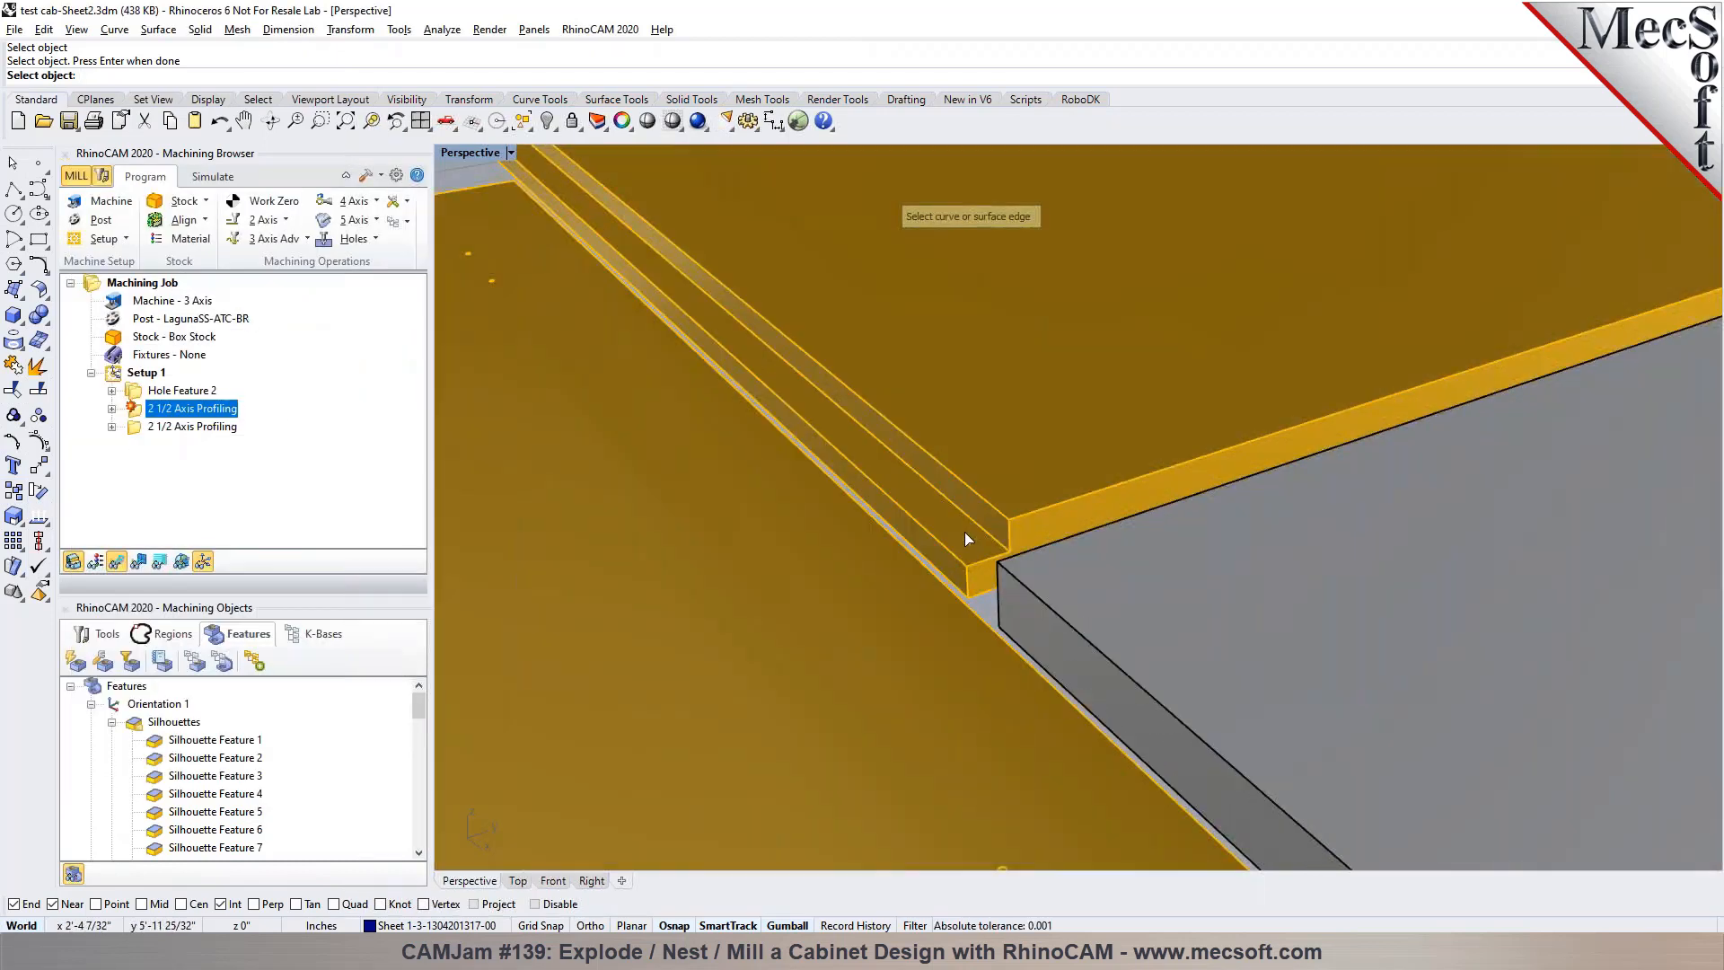
left_click(974, 525)
right_click_drag(971, 526, 1070, 422)
scroll(1078, 408, "down", 5)
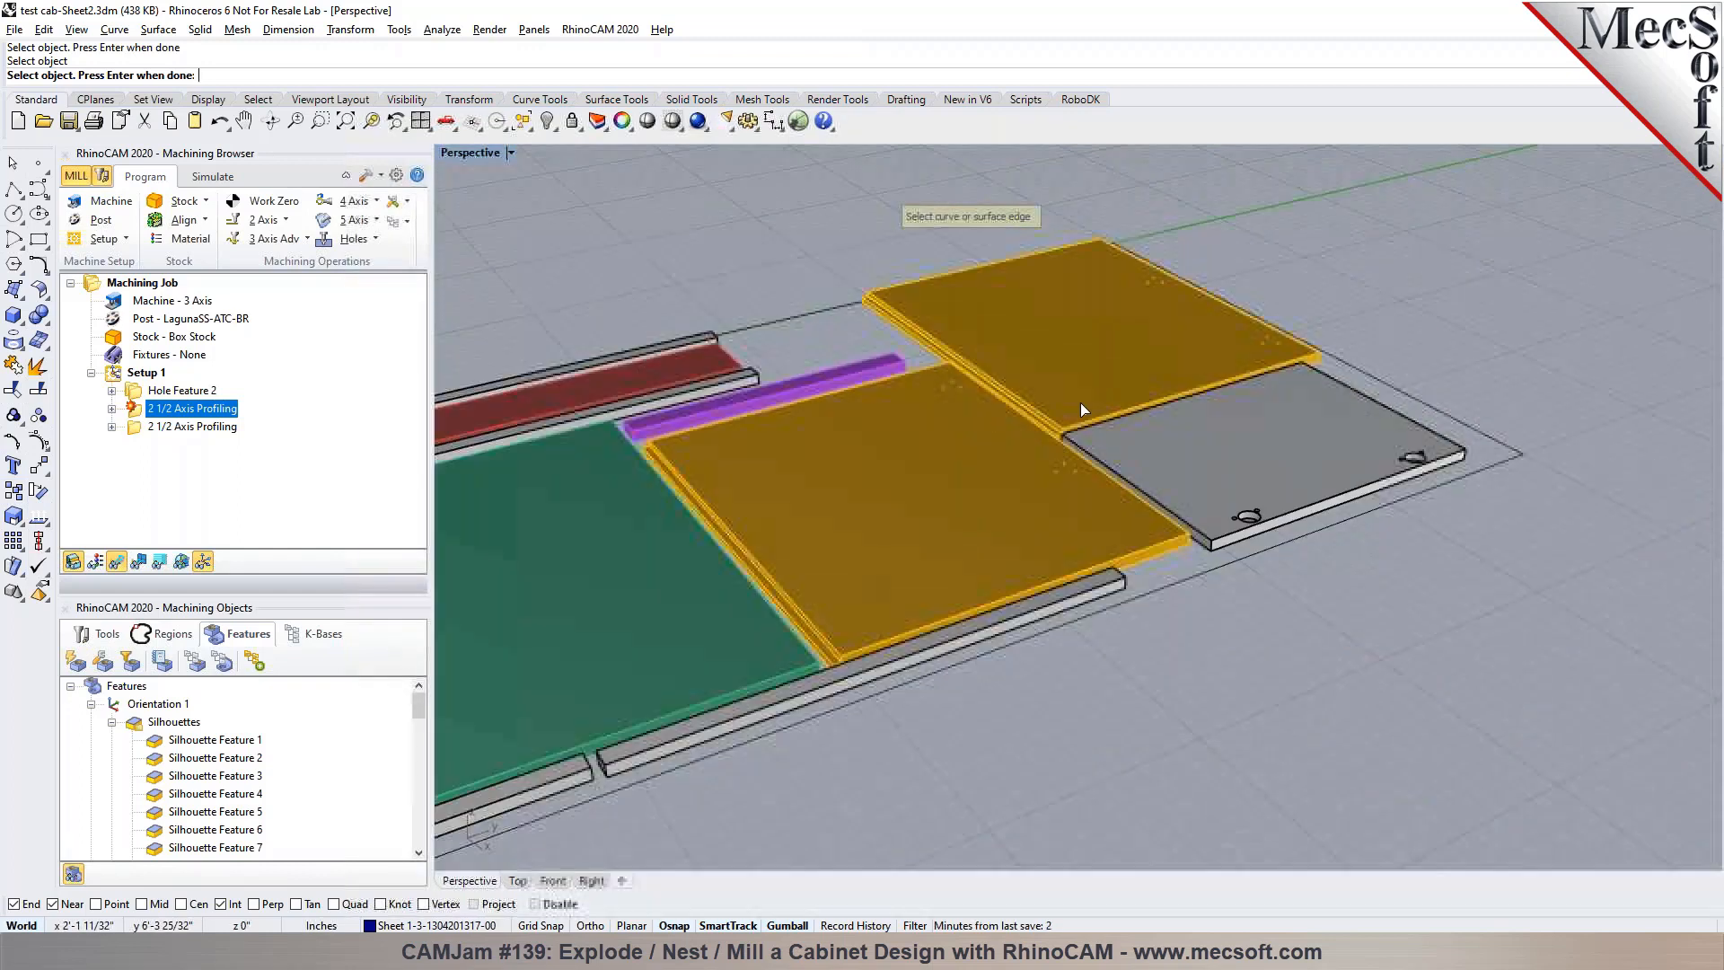
scroll(833, 656, "up", 6)
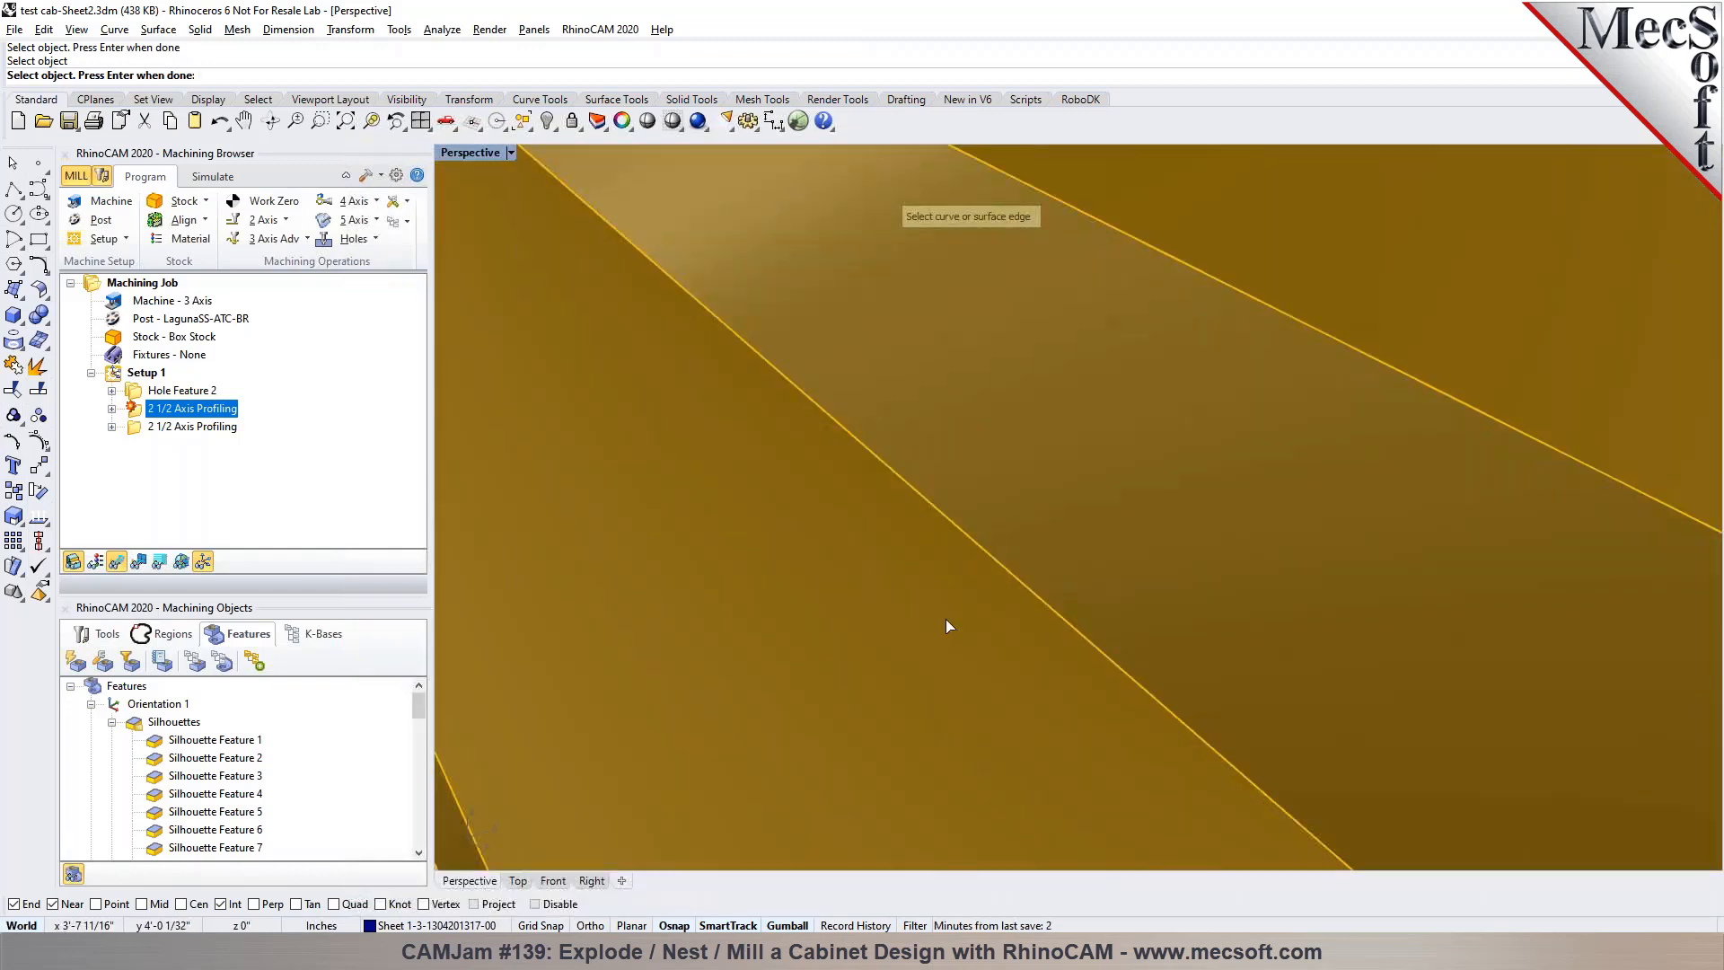
left_click(1032, 596)
scroll(1004, 584, "down", 4)
scroll(1015, 569, "down", 5)
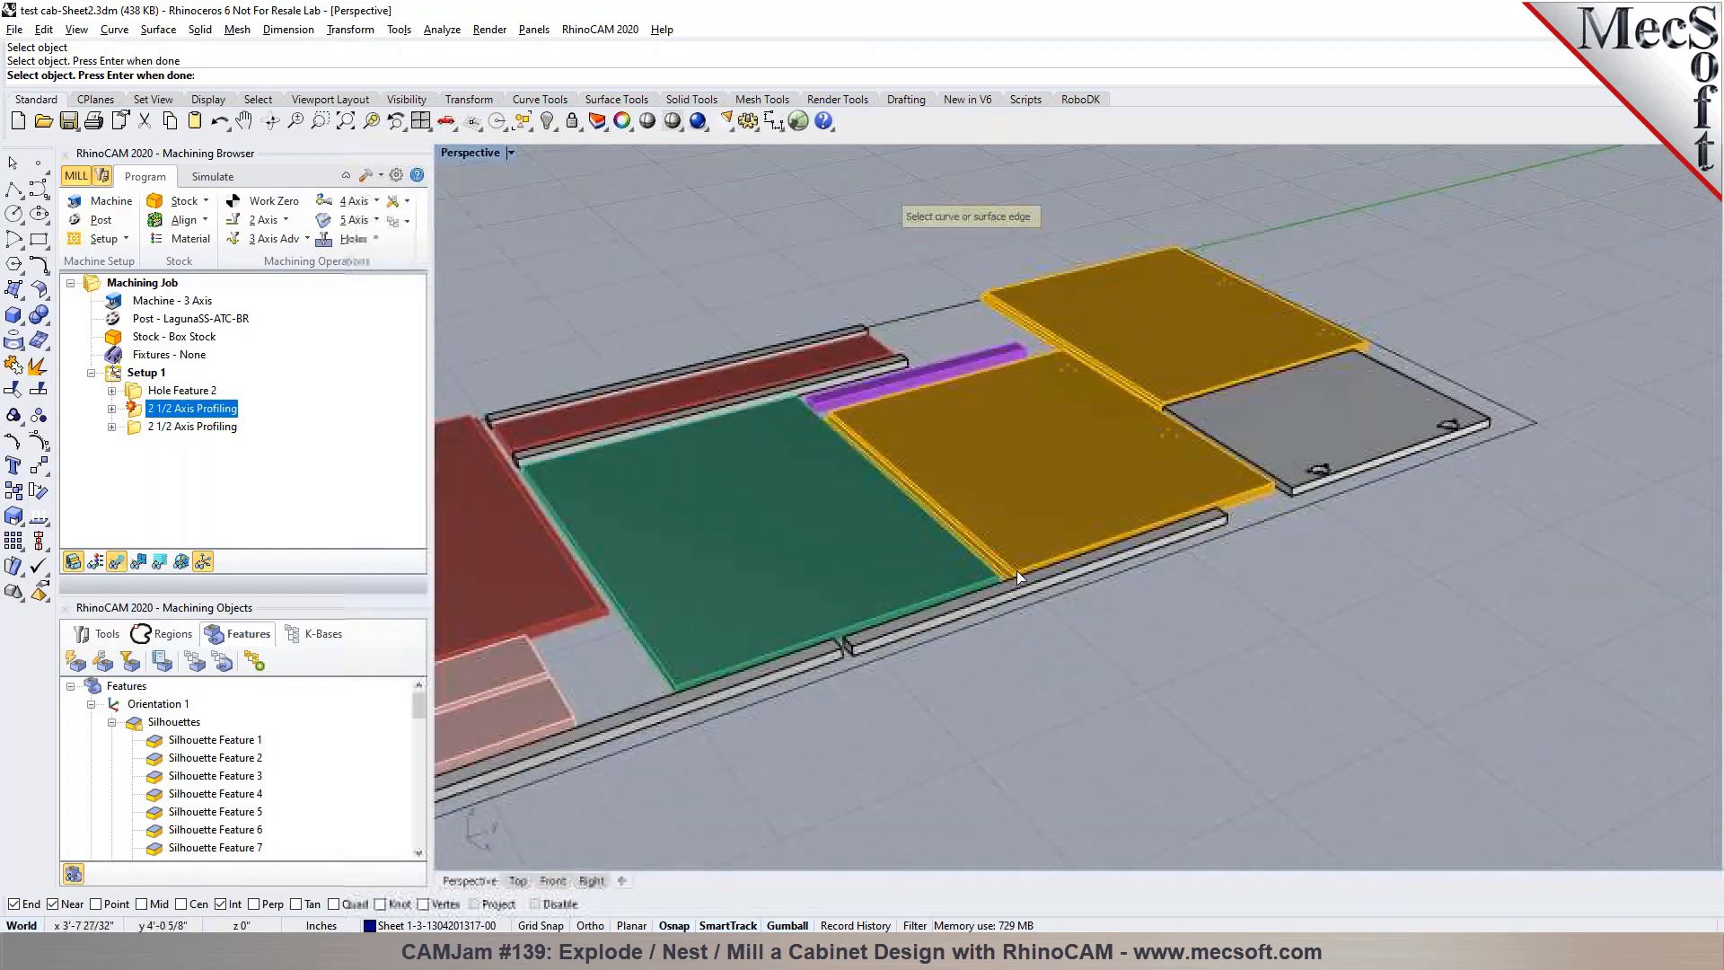
key("Return")
Generate the first 2 1/2 Axis Profiling toolpath along the selected rabbet edges and inspect it on both orange panels
scroll(931, 576, "up", 8)
scroll(931, 582, "down", 5)
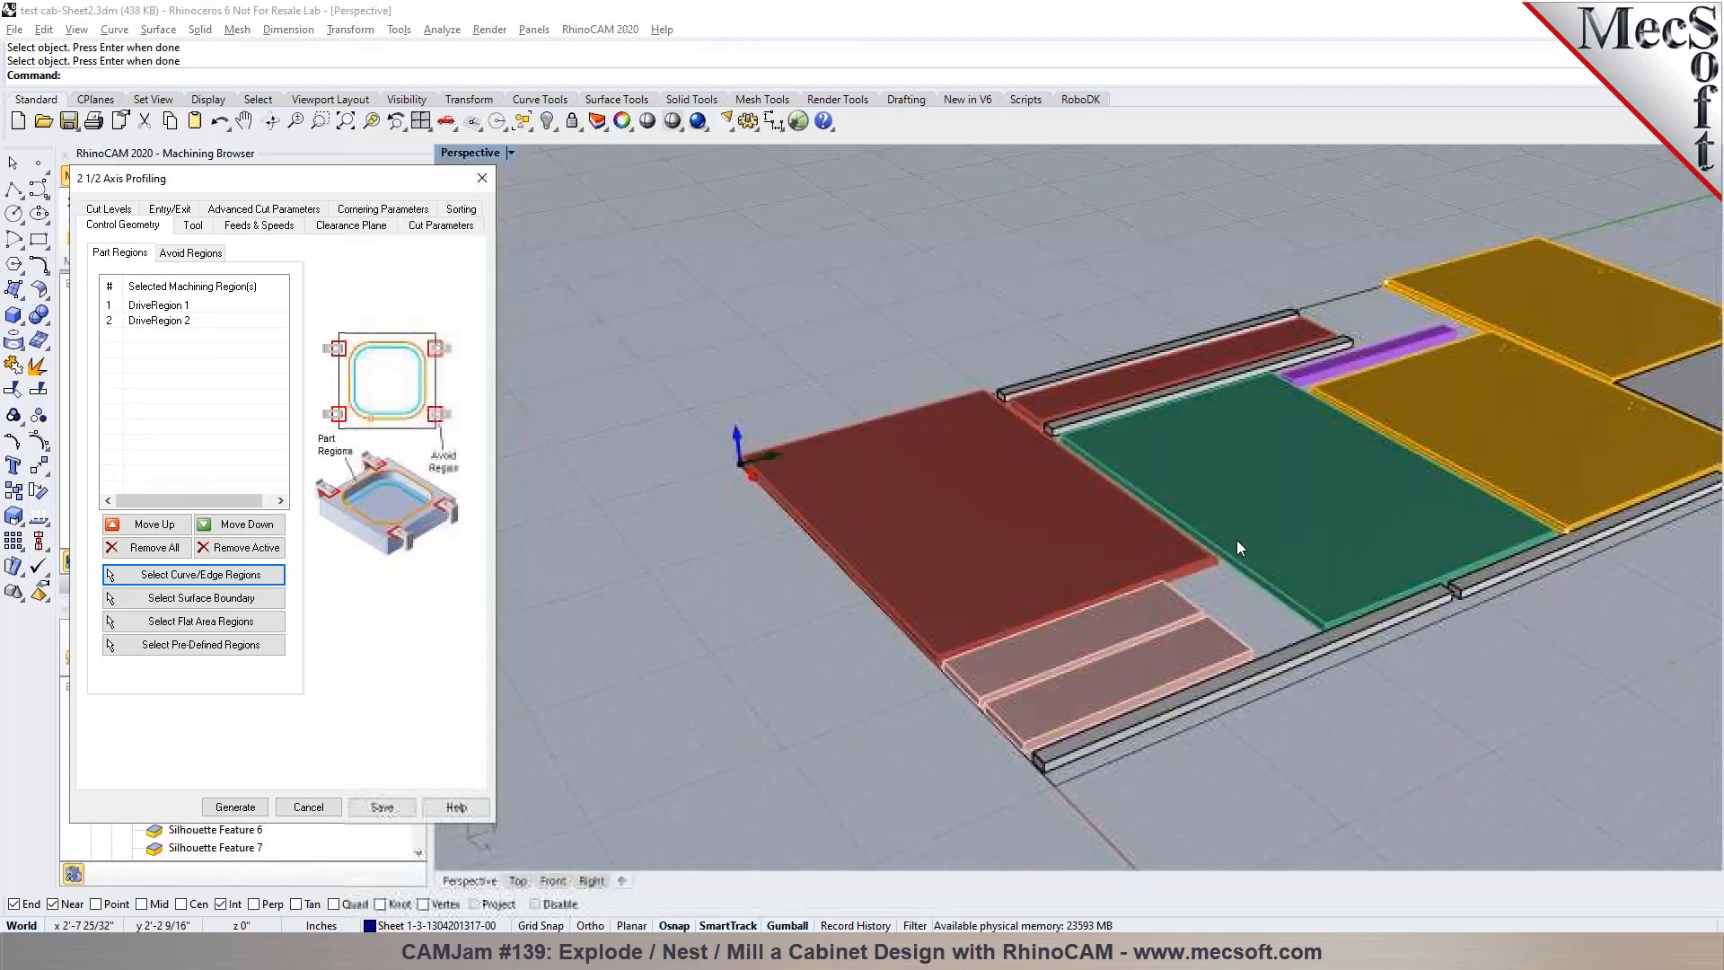
scroll(1237, 540, "up", 2)
left_click(256, 807)
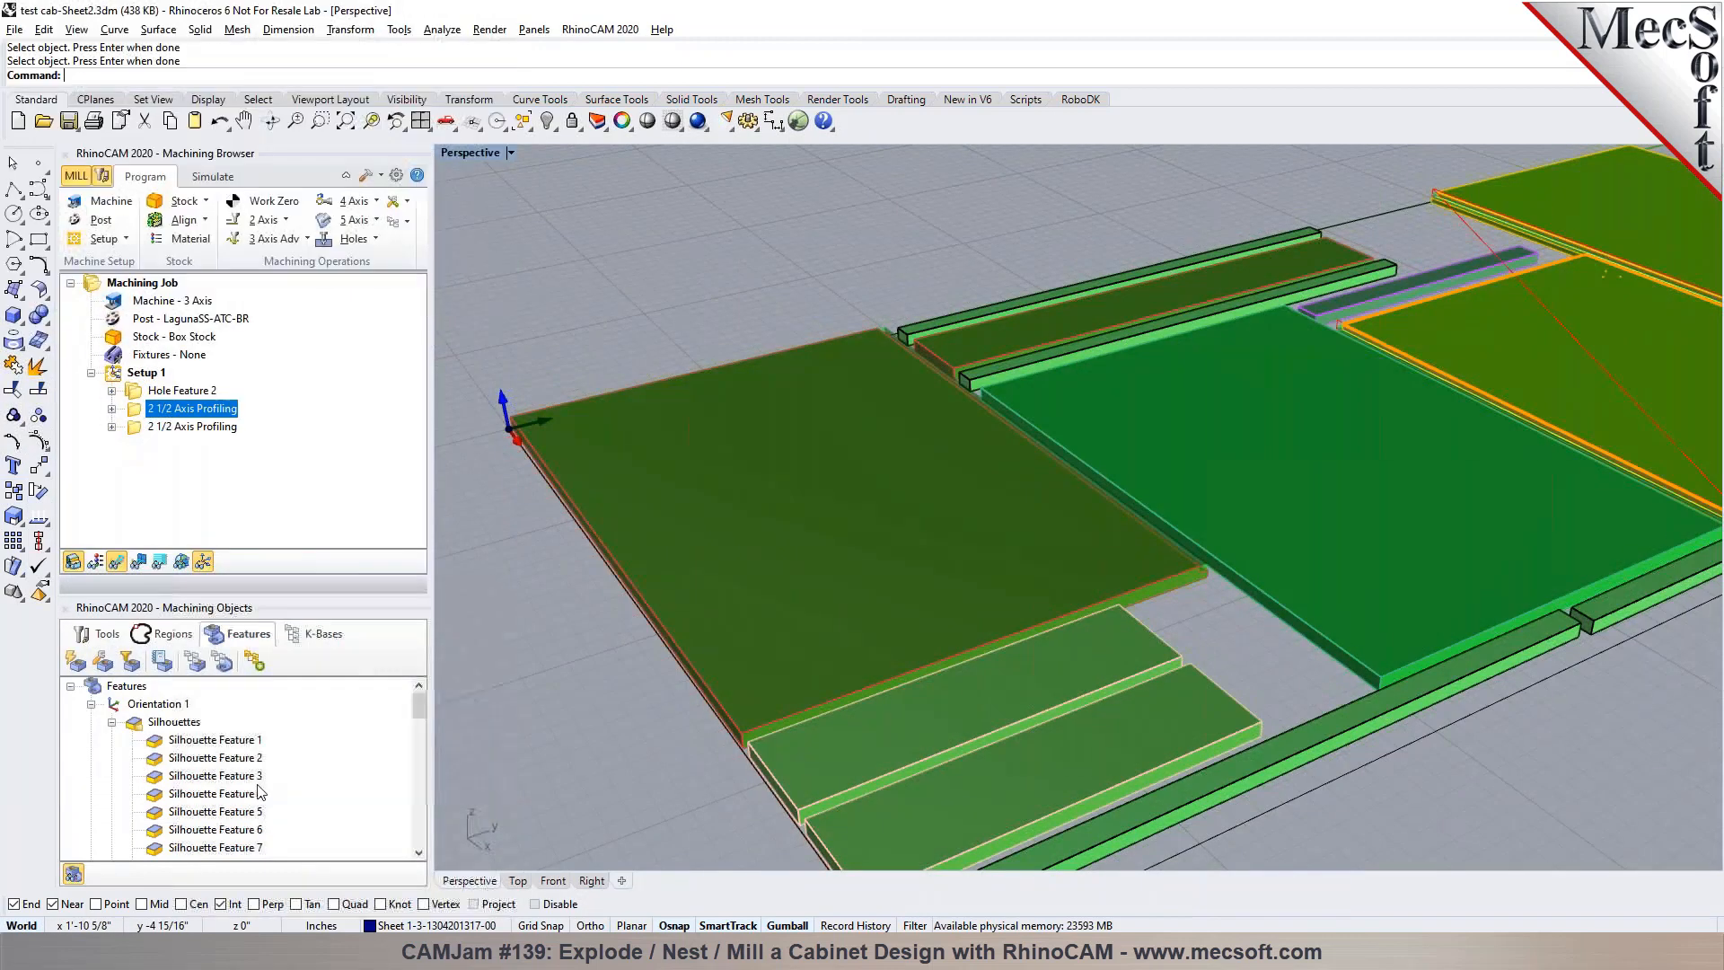
scroll(258, 799, "down", 5)
scroll(894, 648, "down", 6)
scroll(1042, 626, "up", 6)
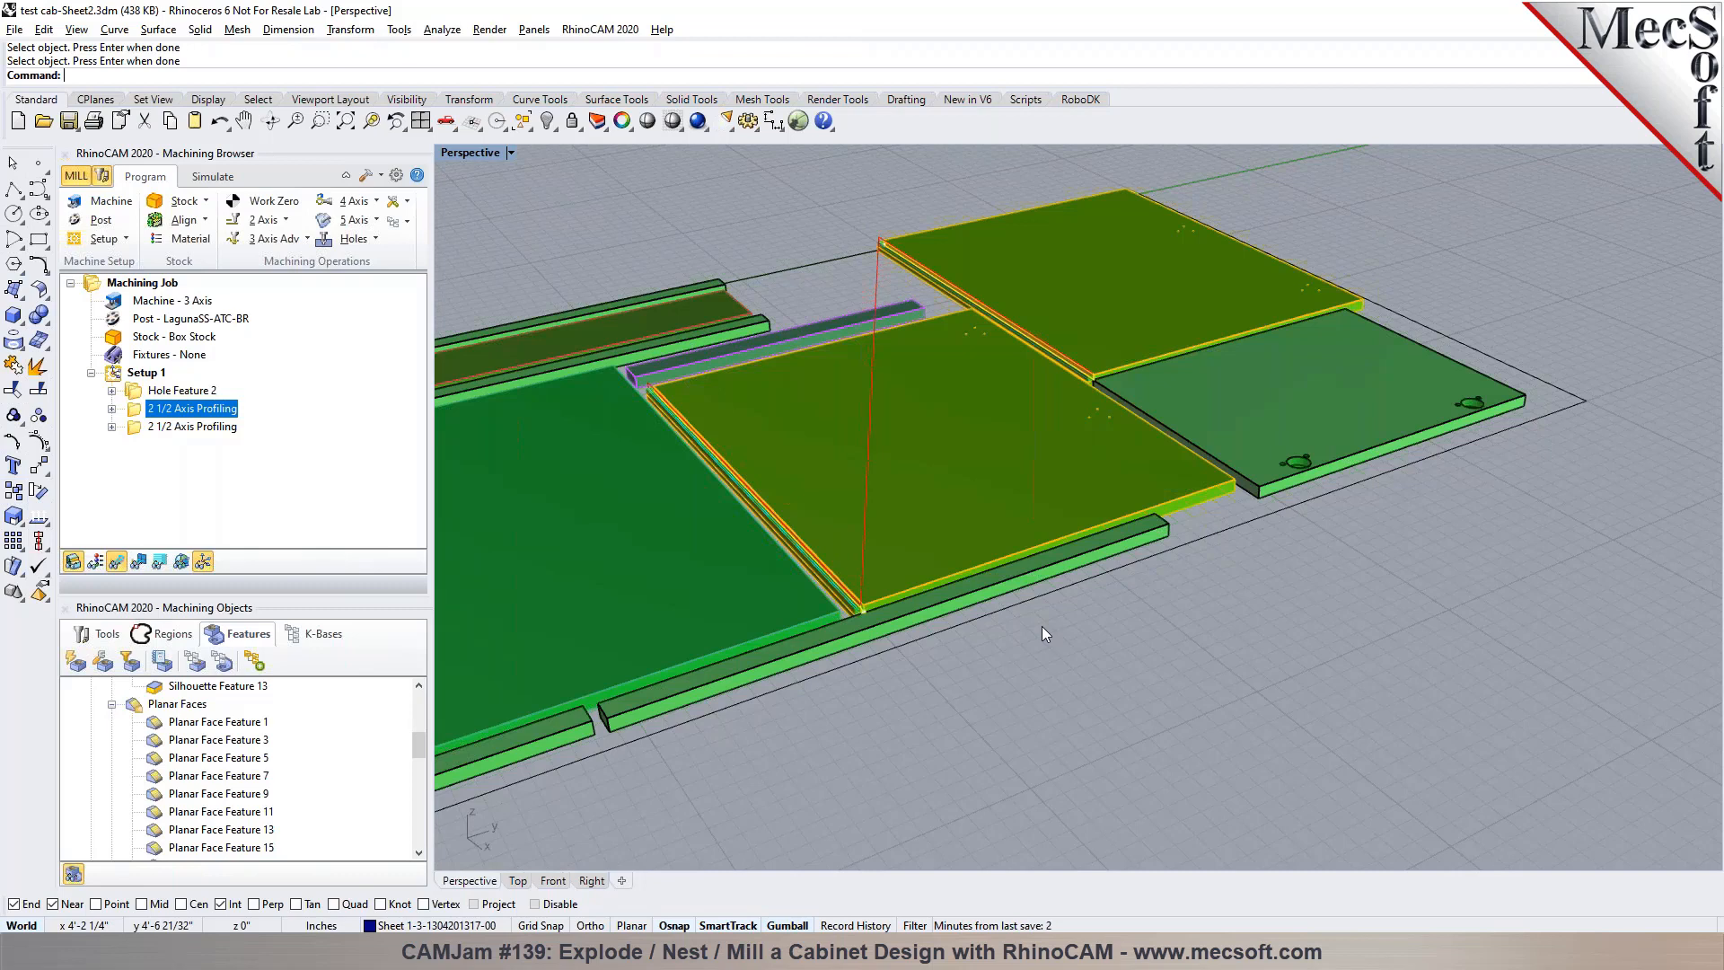
Load the knowledge base file test cab-REV1.vkb
left_click(316, 633)
left_click(84, 656)
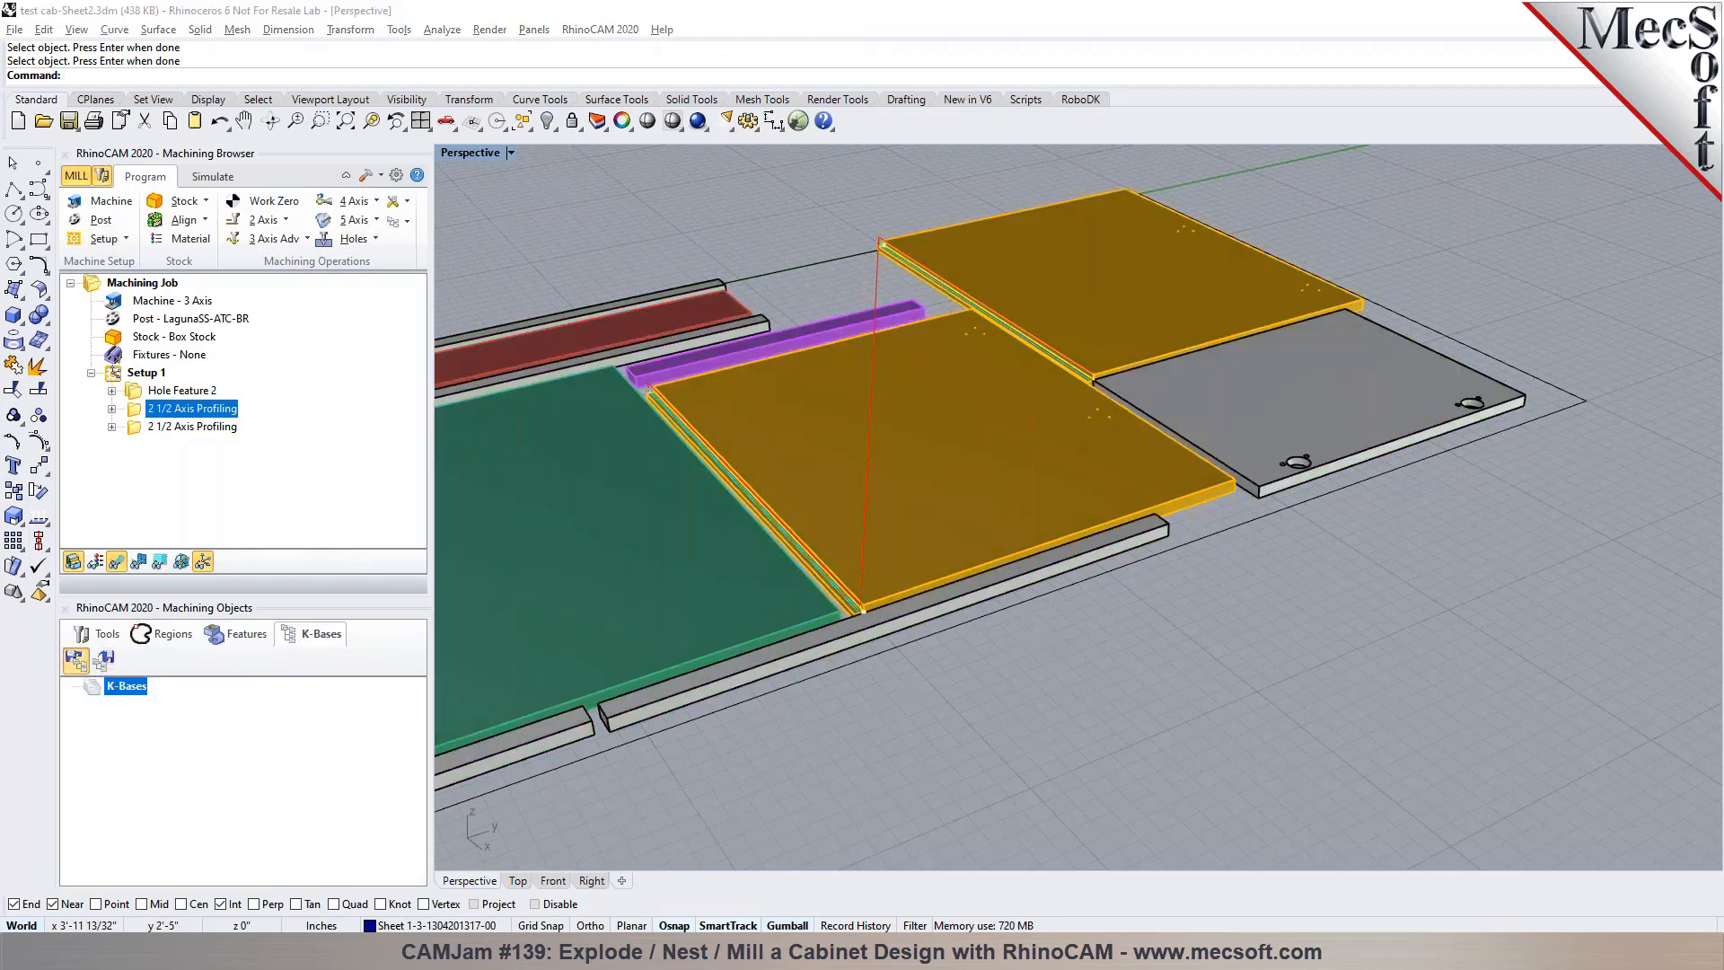
left_click(359, 164)
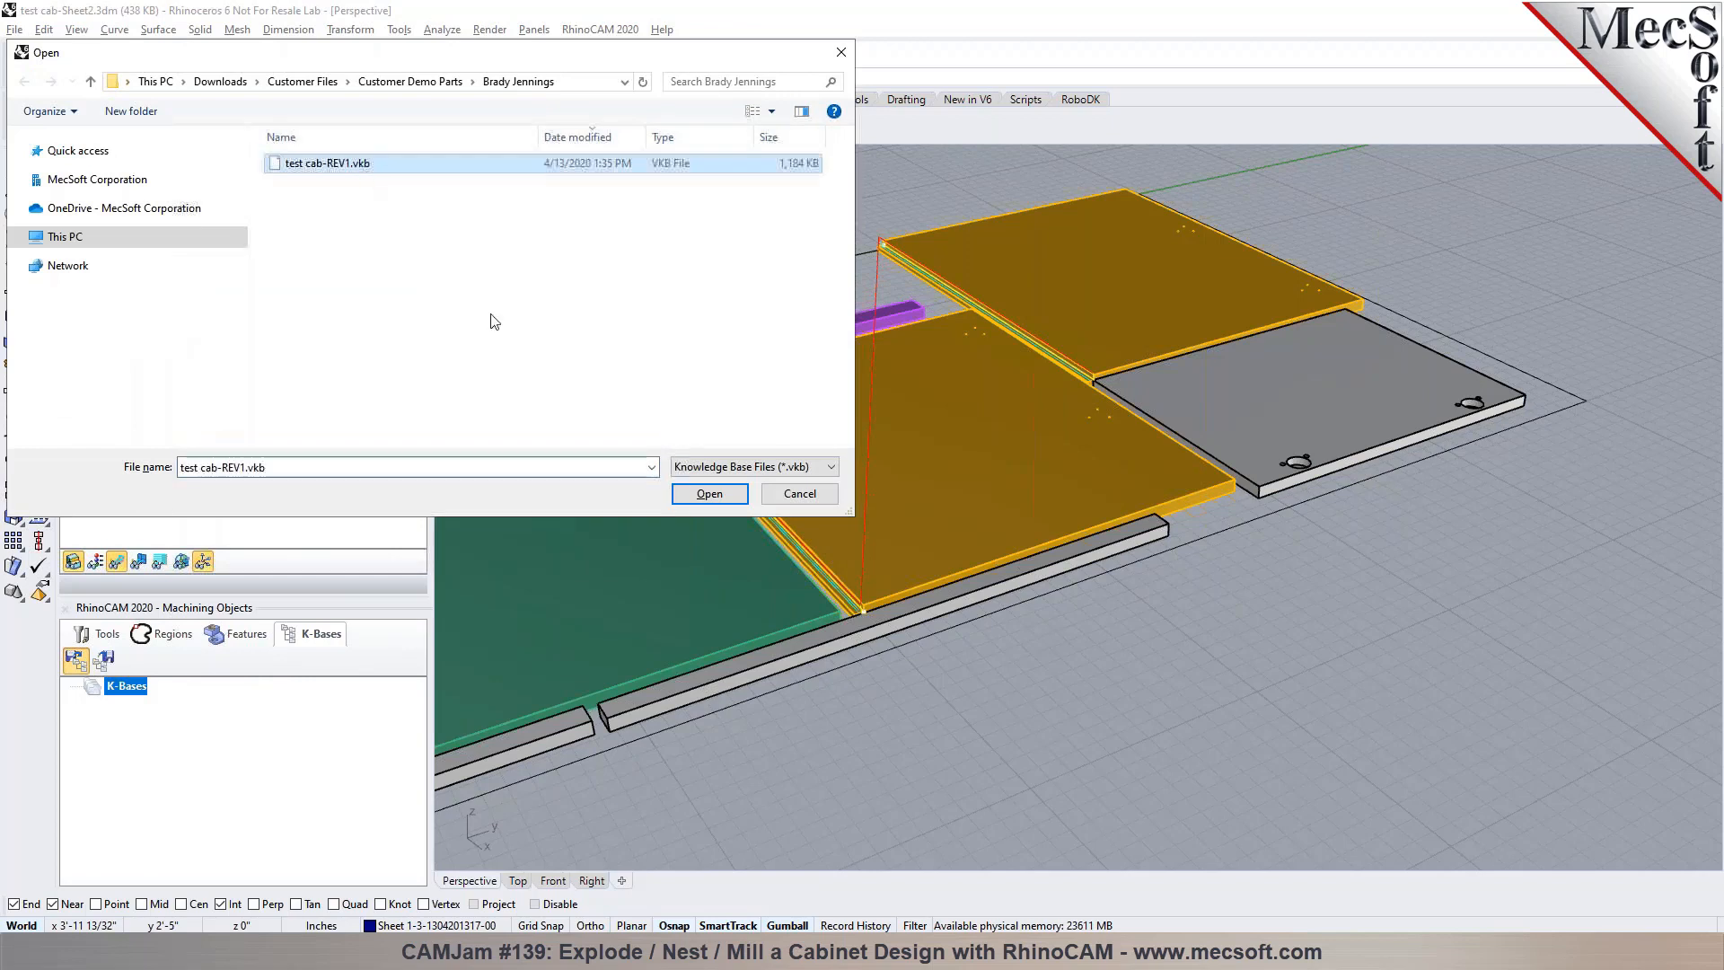
left_click(738, 494)
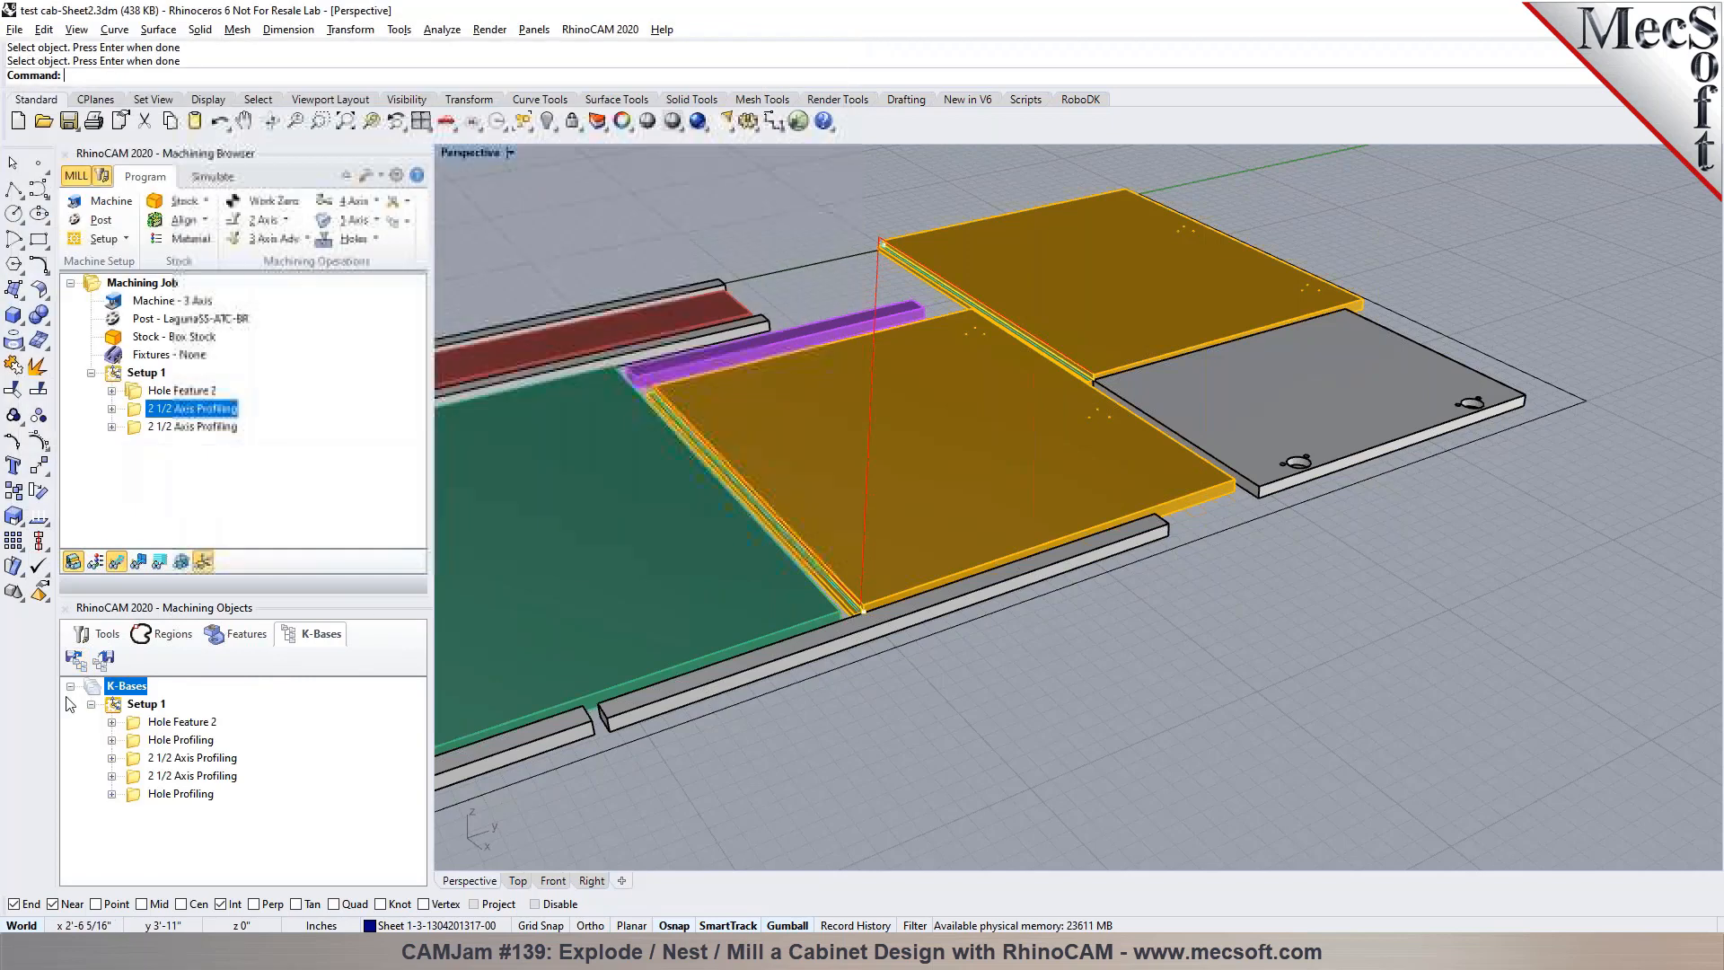
Examine the layer and color filters in the selection rules of the knowledge base's first 2 1/2 Axis Profiling operation
left_click(144, 760)
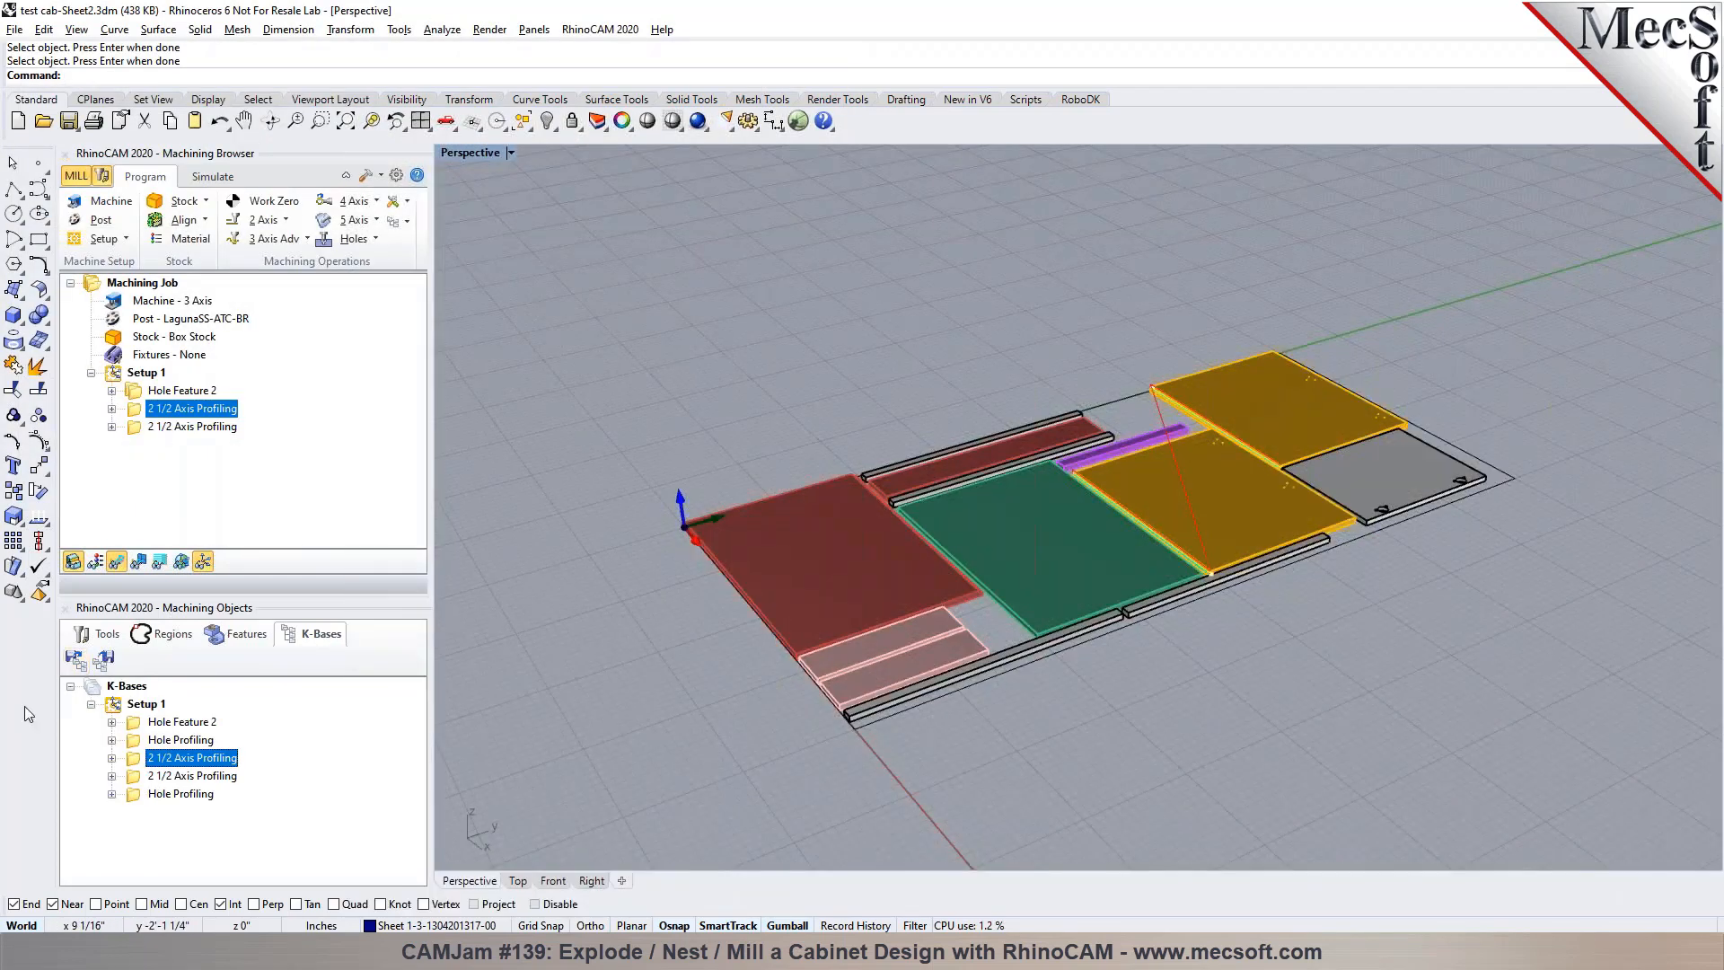
left_click(111, 759)
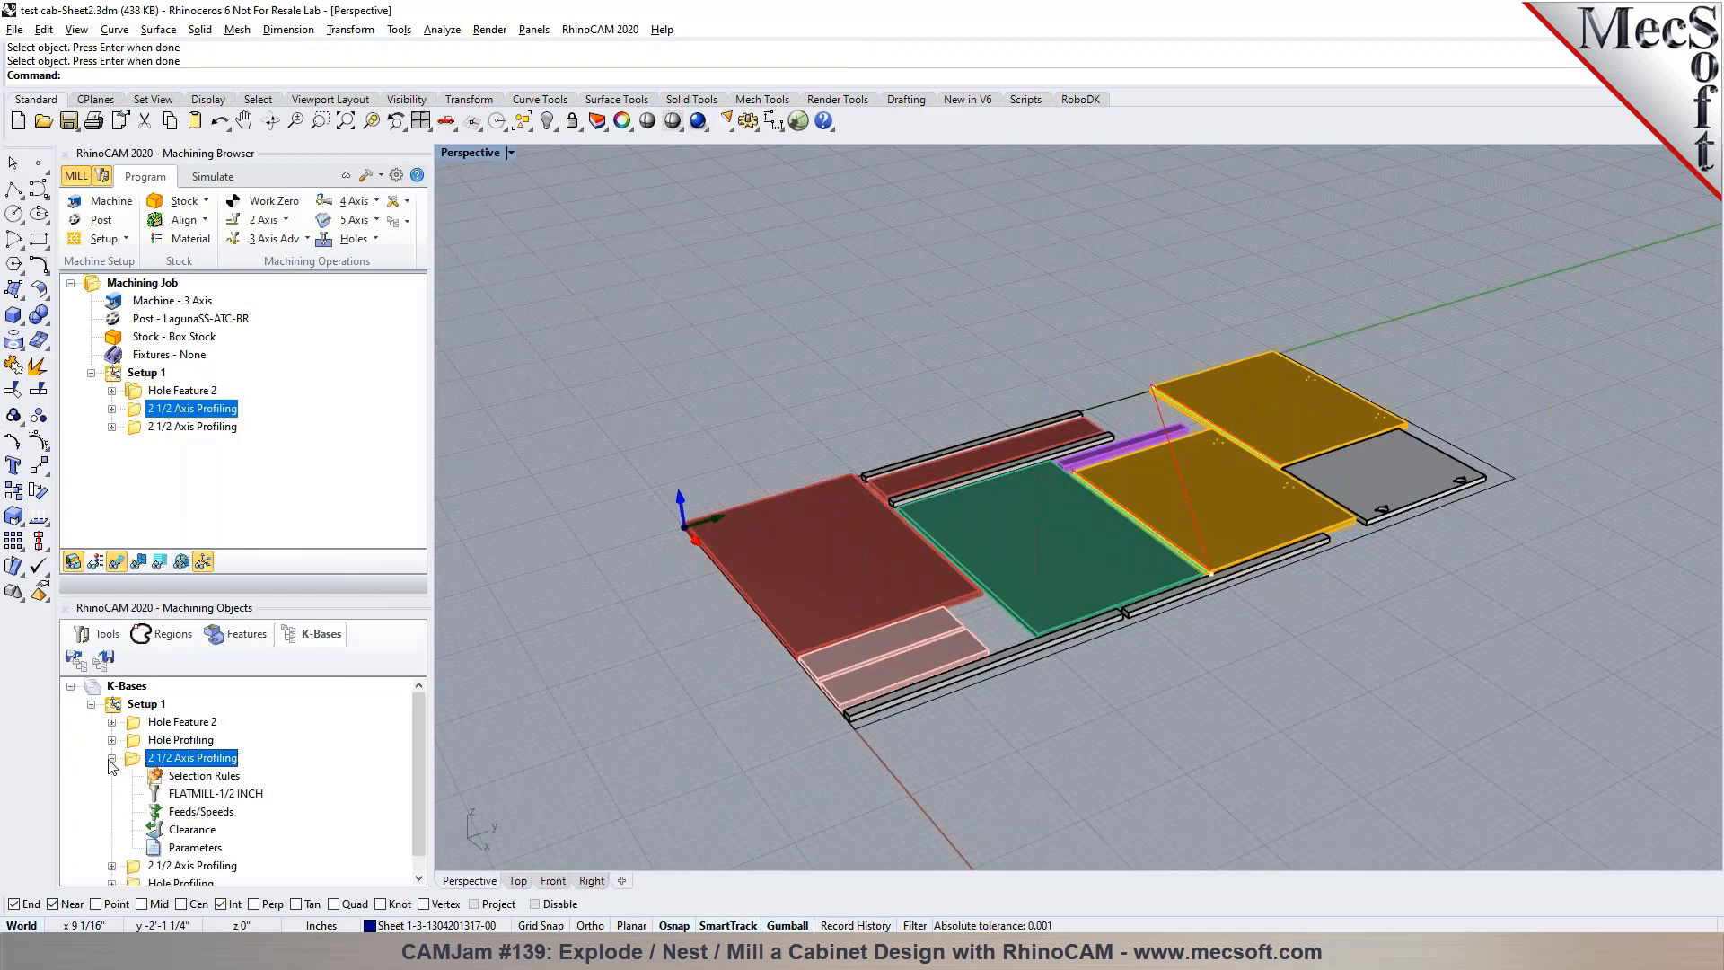
double_click(158, 777)
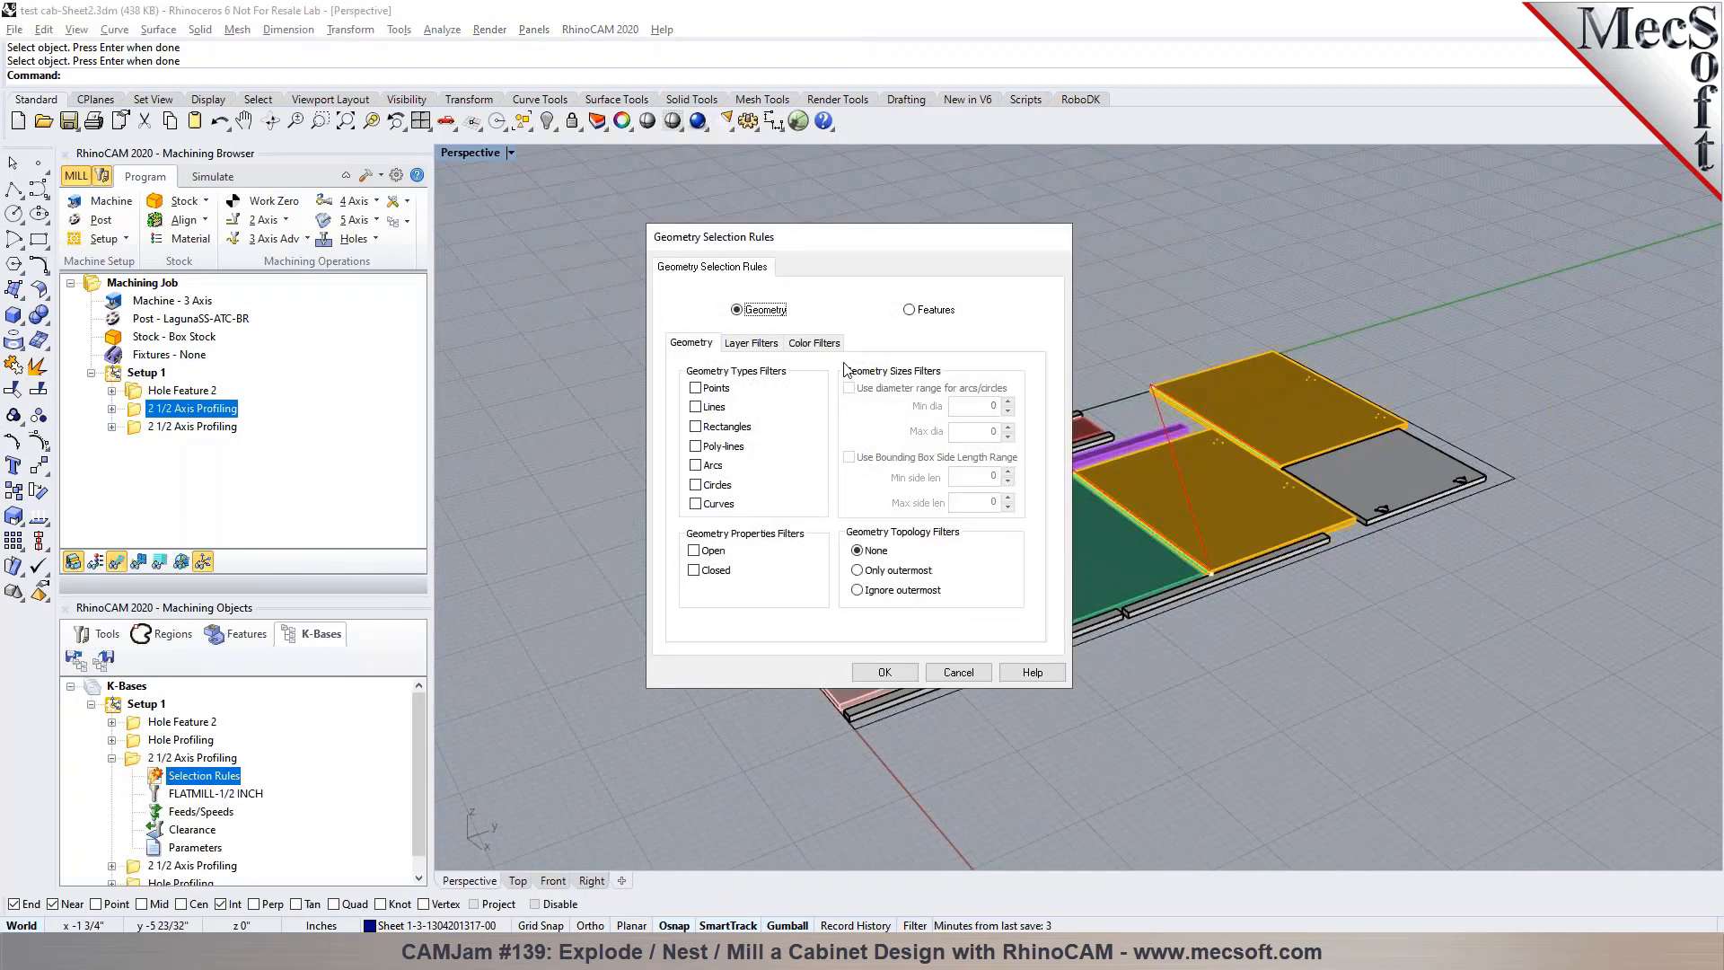
left_click(832, 345)
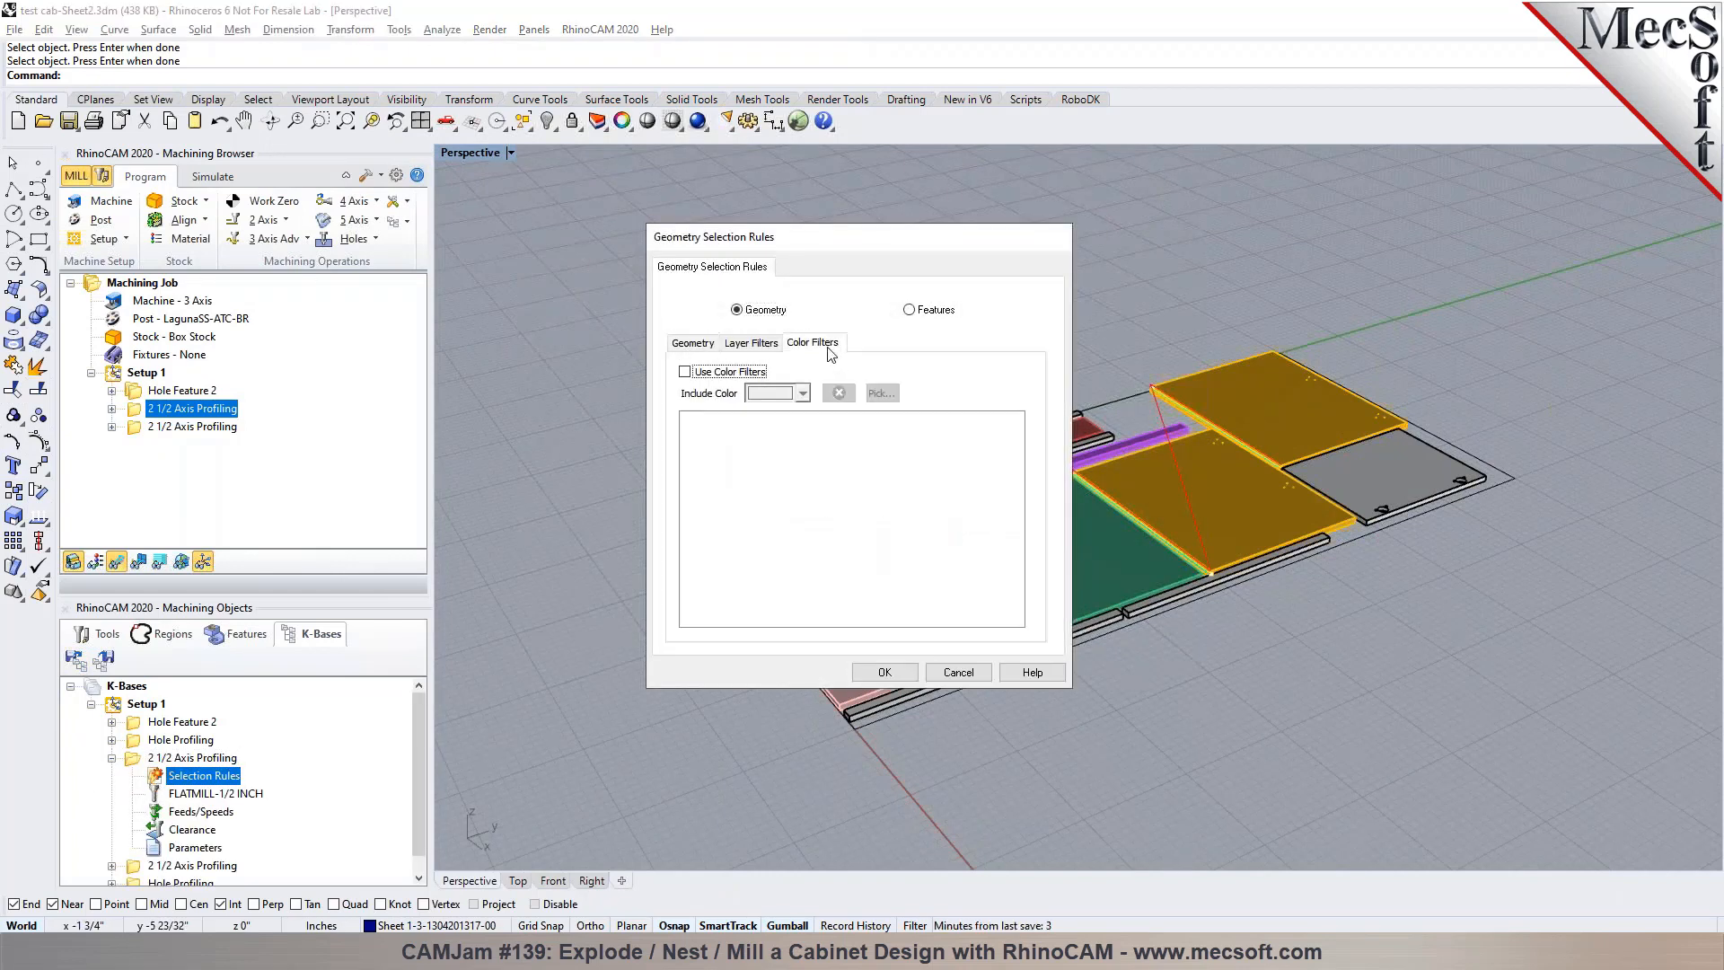
left_click(686, 373)
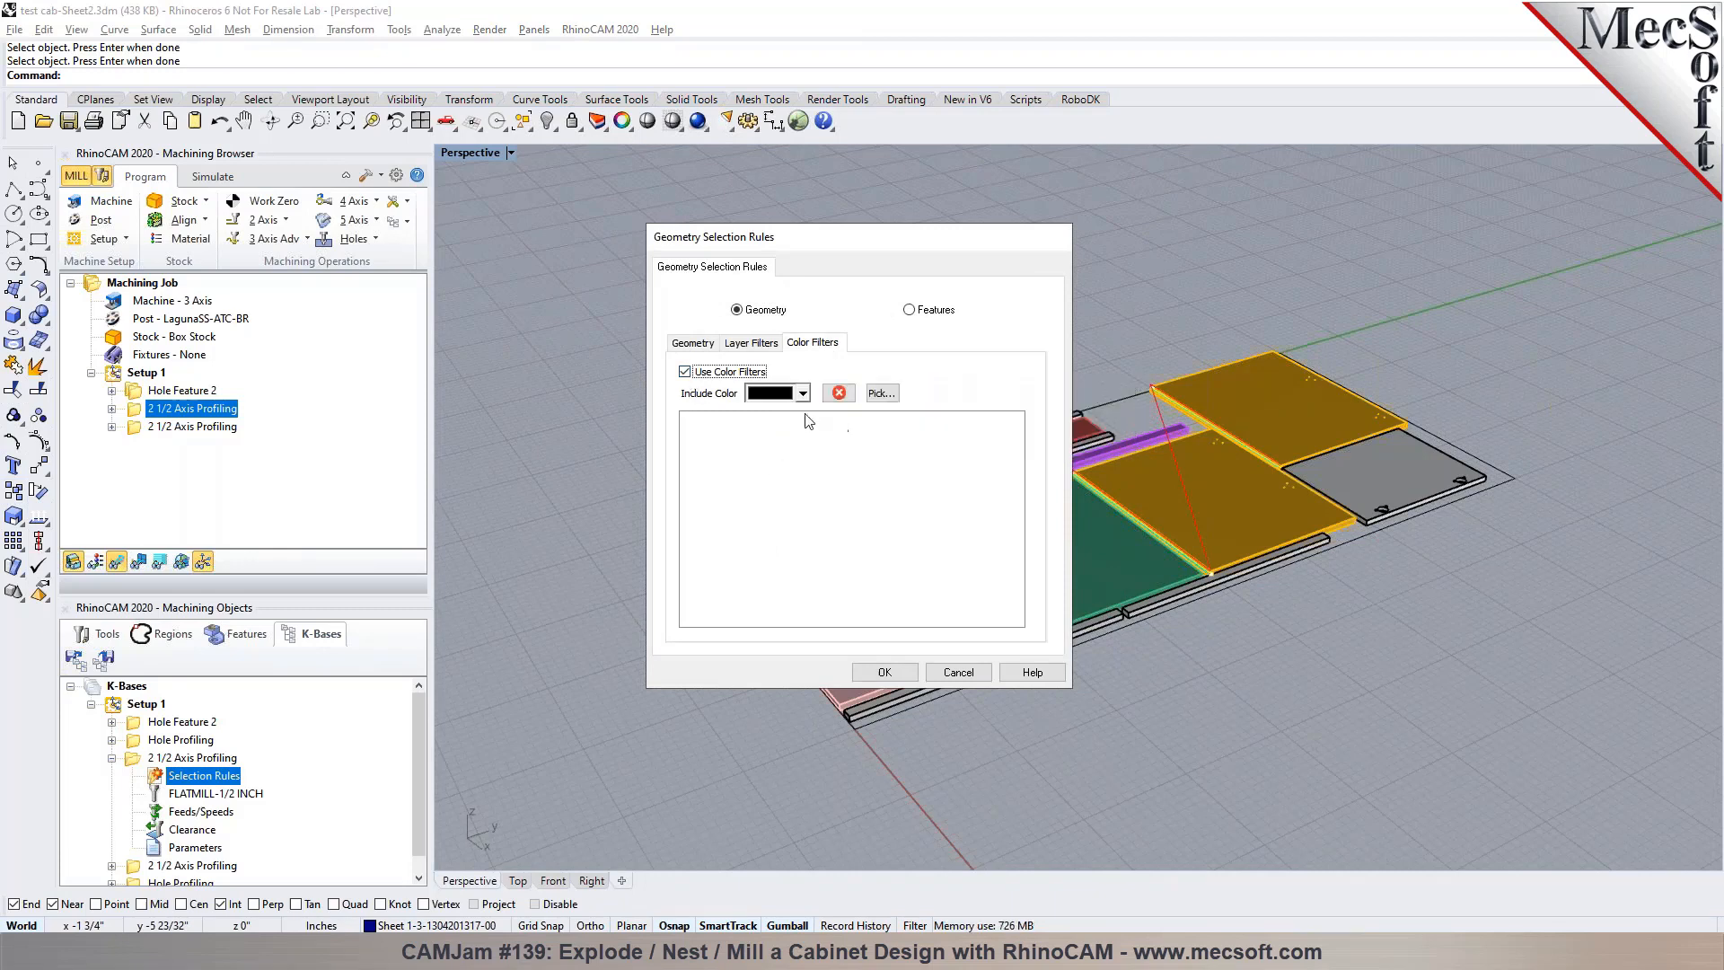
left_click(759, 346)
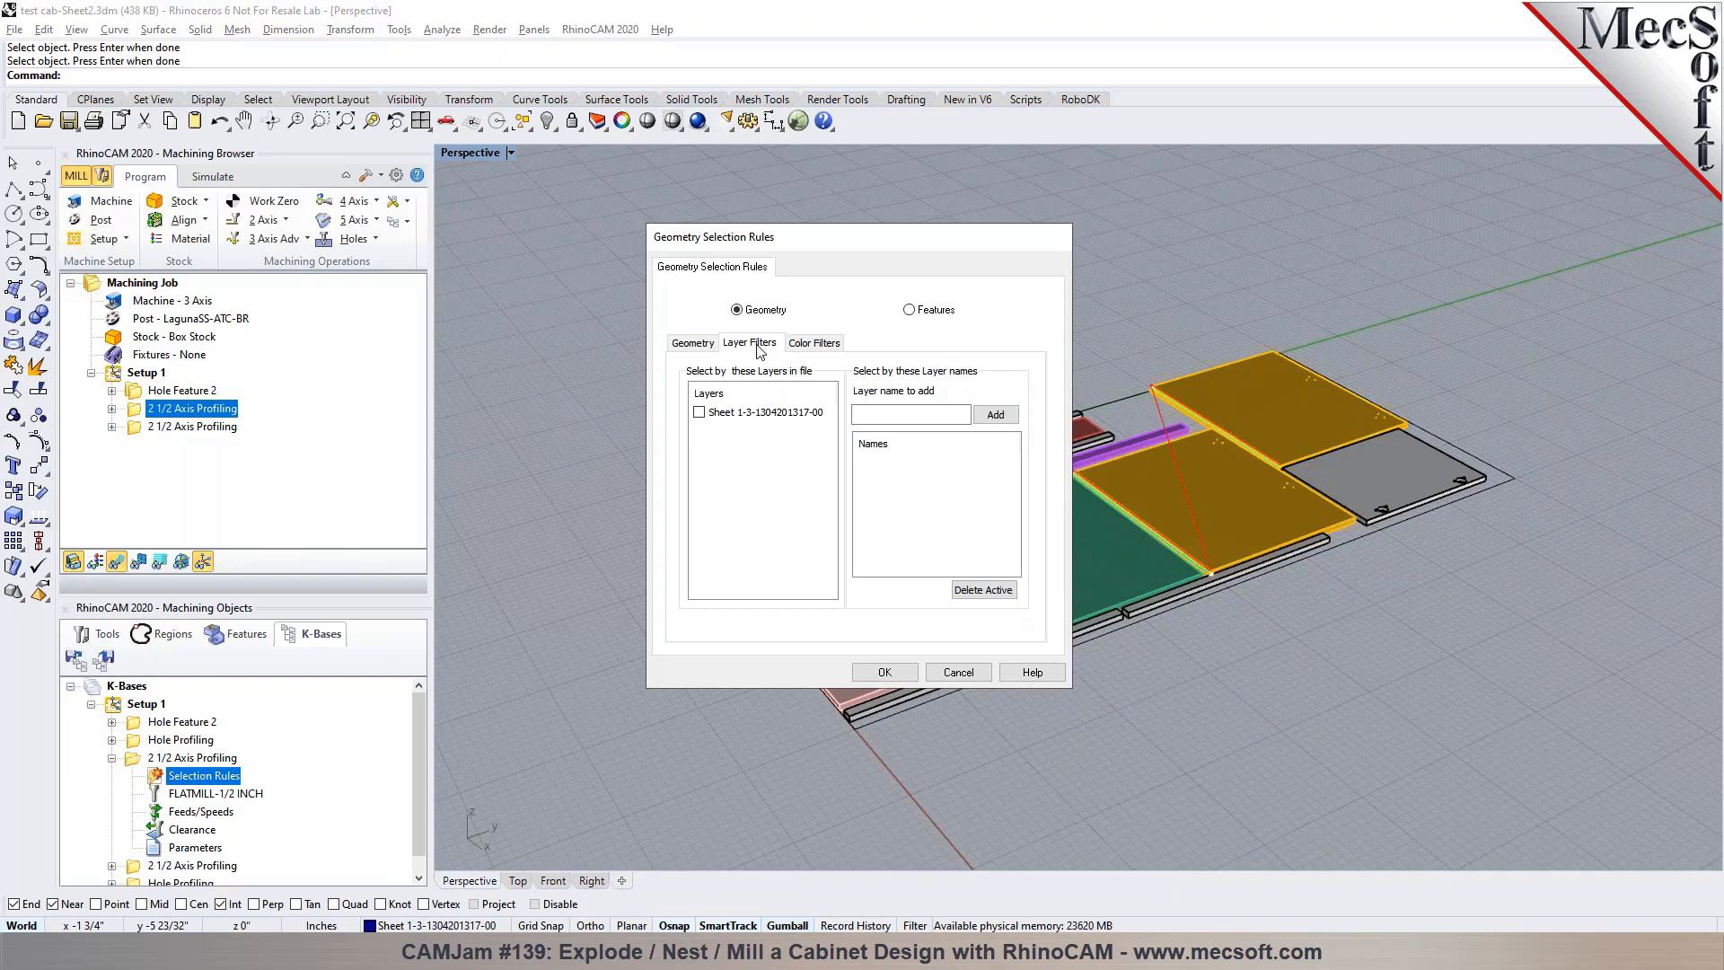
left_click(804, 345)
left_click(695, 375)
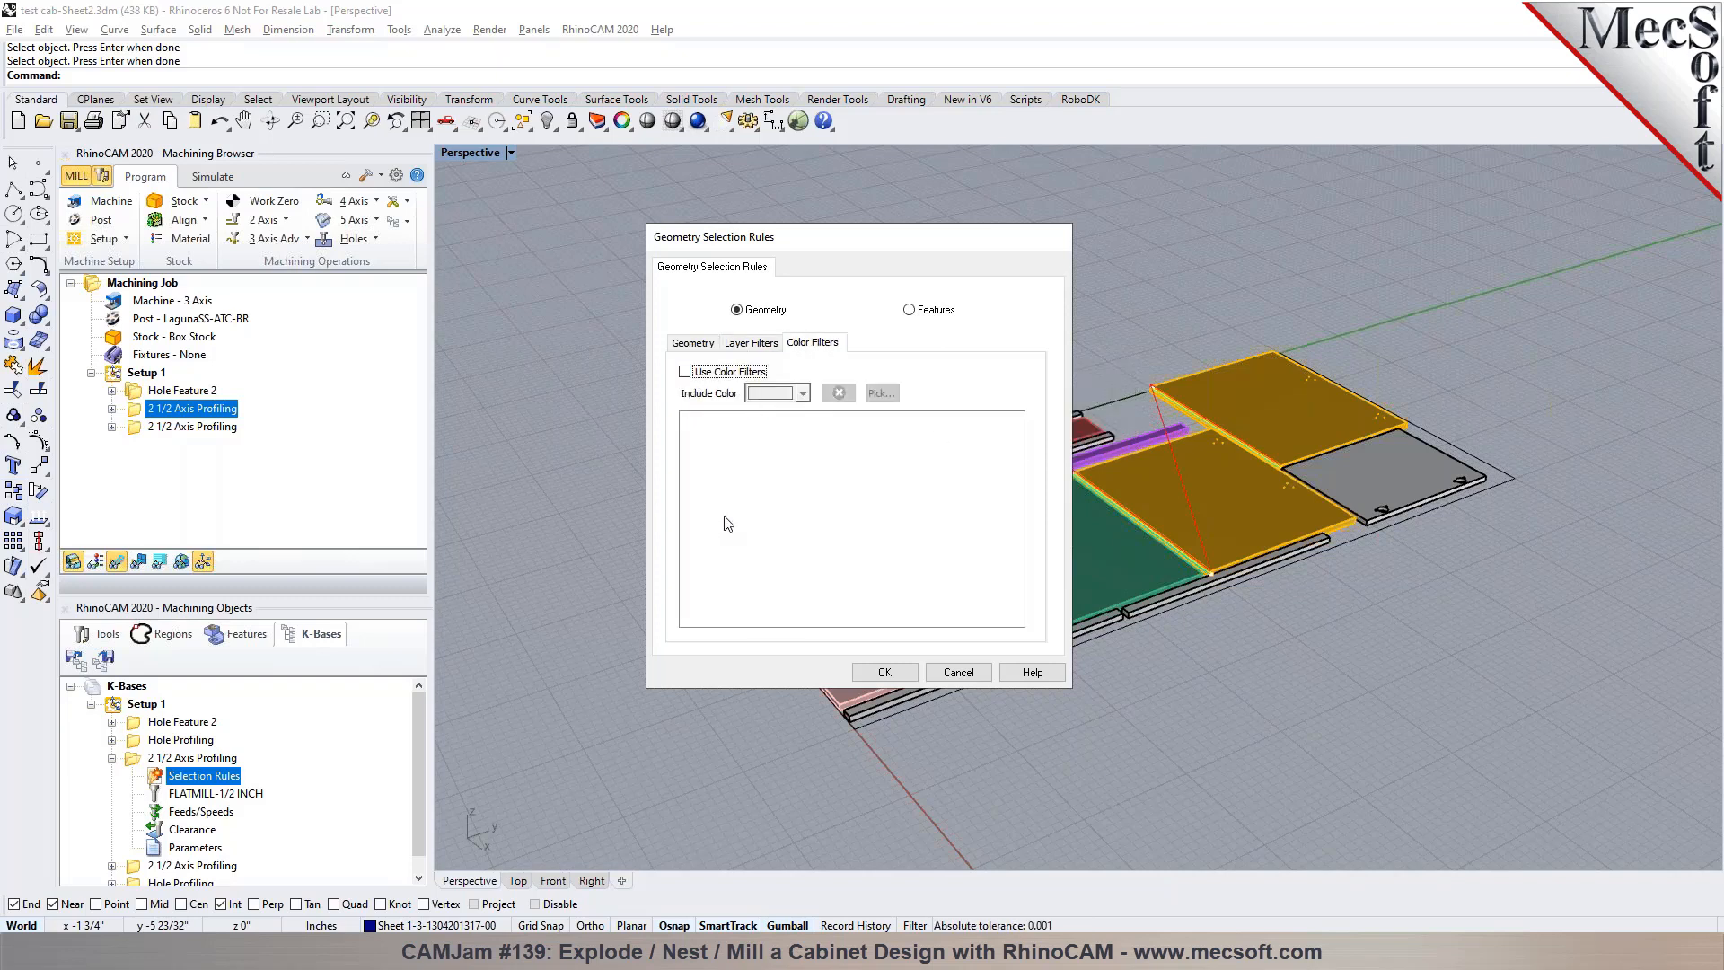
mouse_move(711, 486)
Examine the feature type filters in the selection rules, dismiss them without saving and collapse the operation
left_click(909, 309)
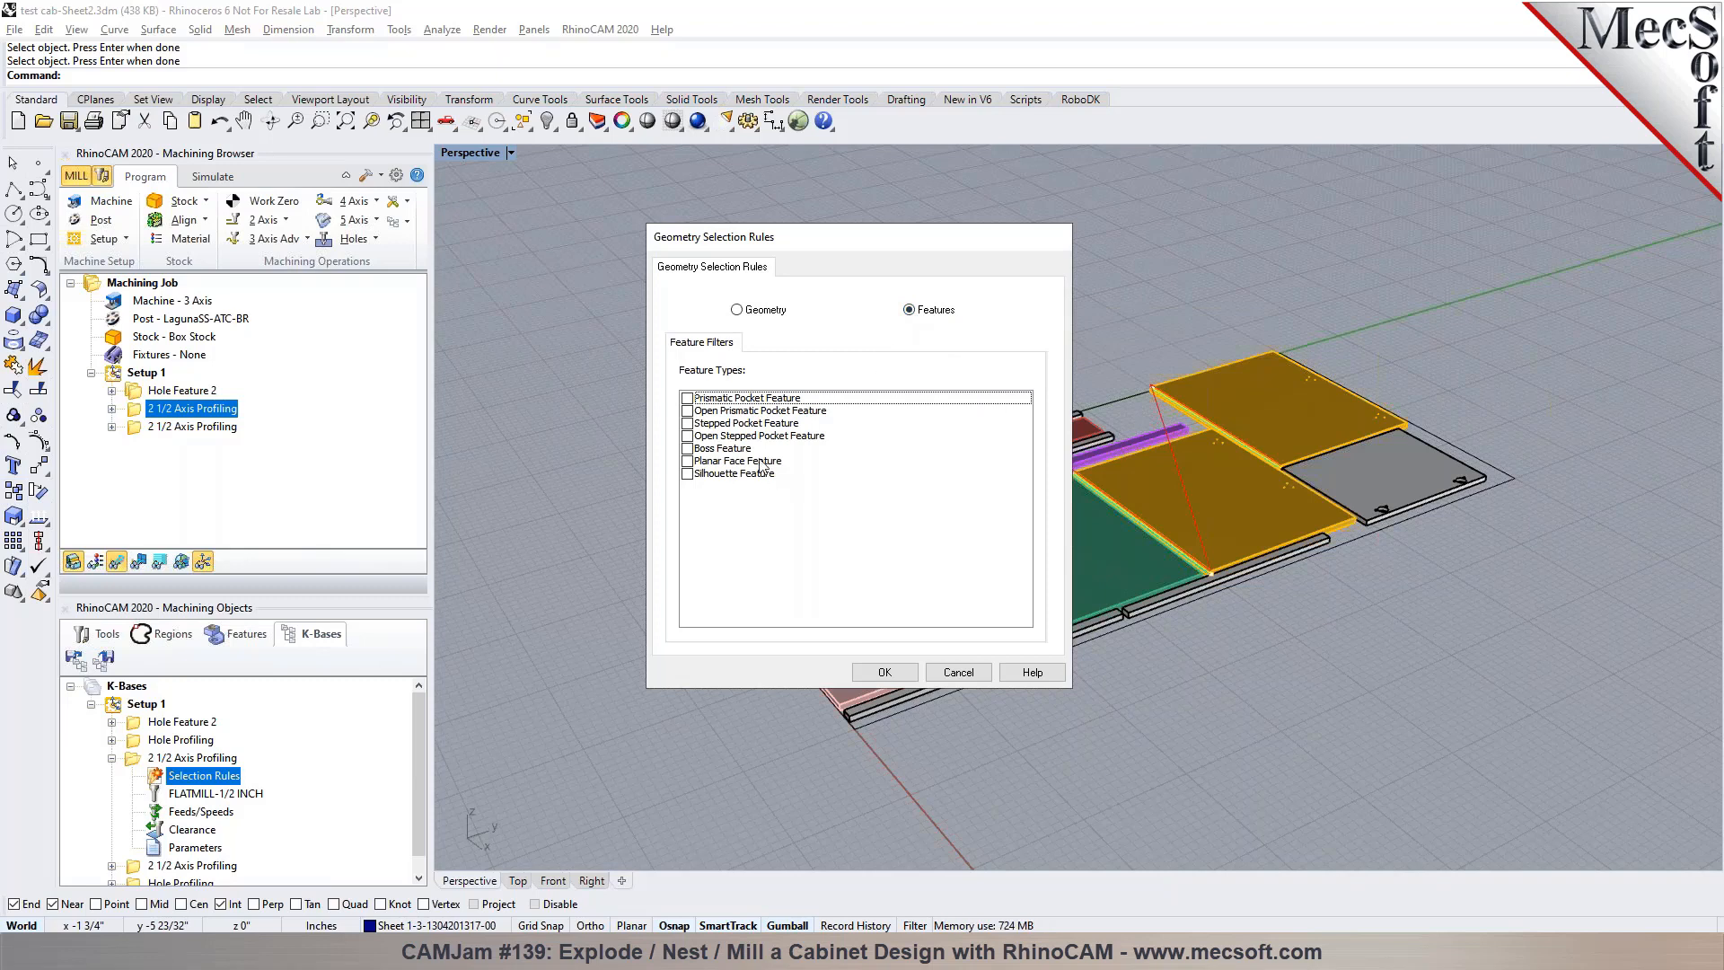
mouse_move(727, 508)
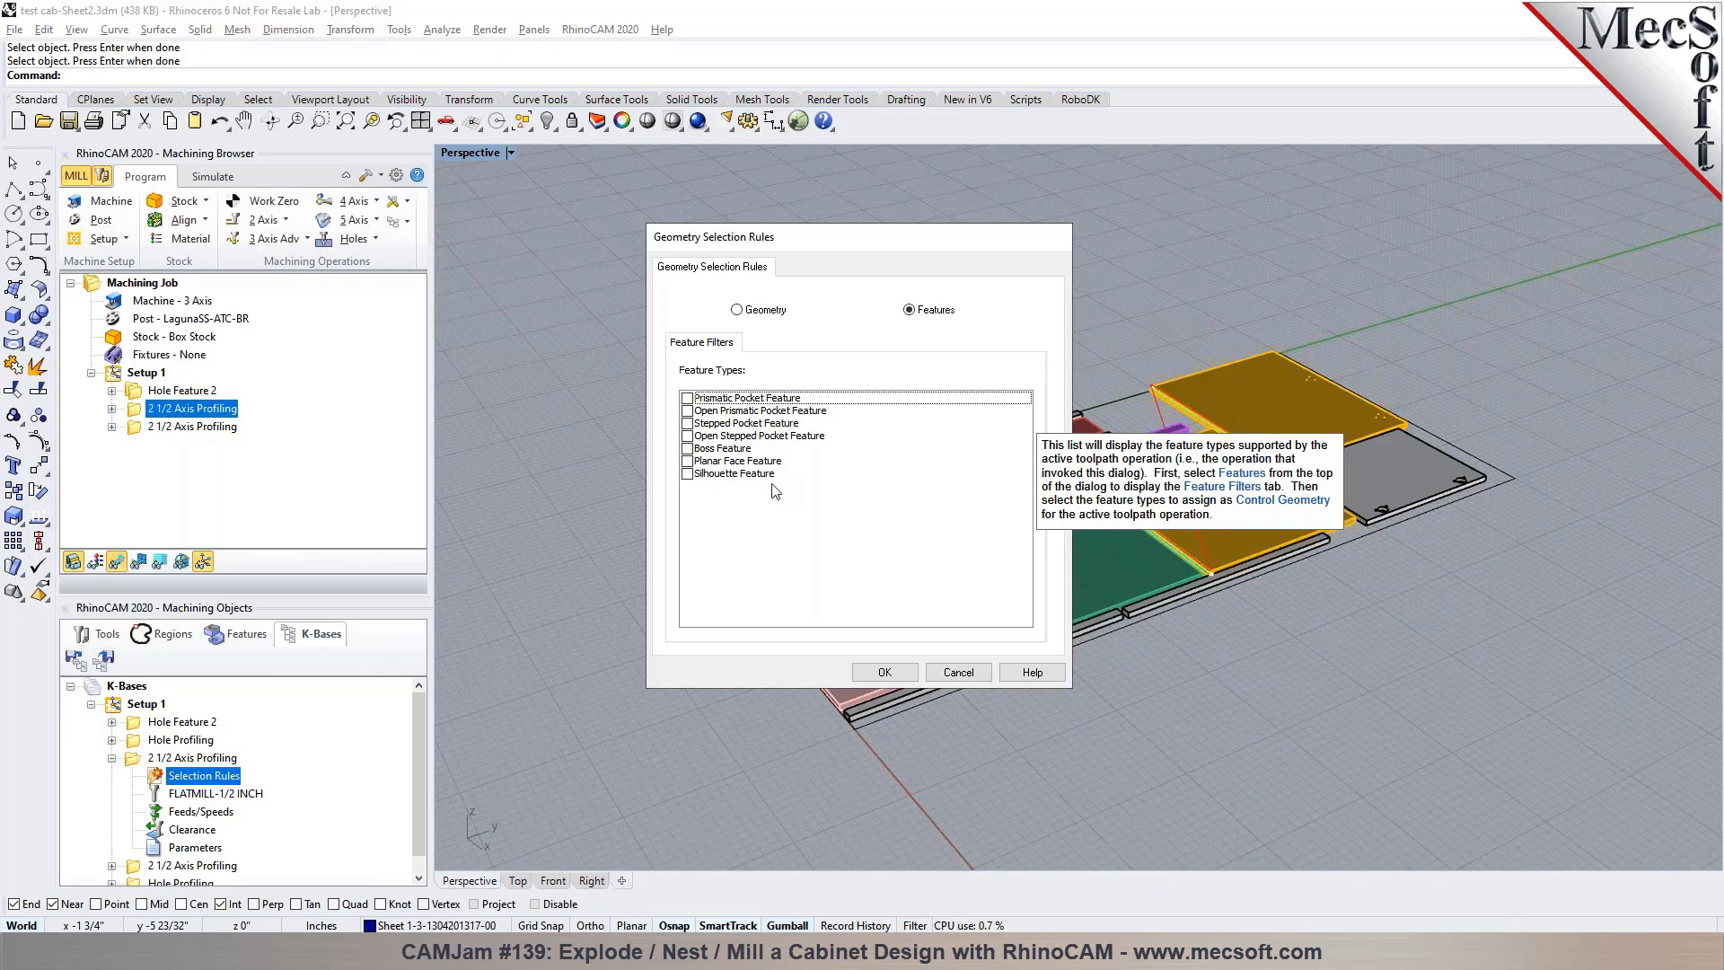
left_click(955, 672)
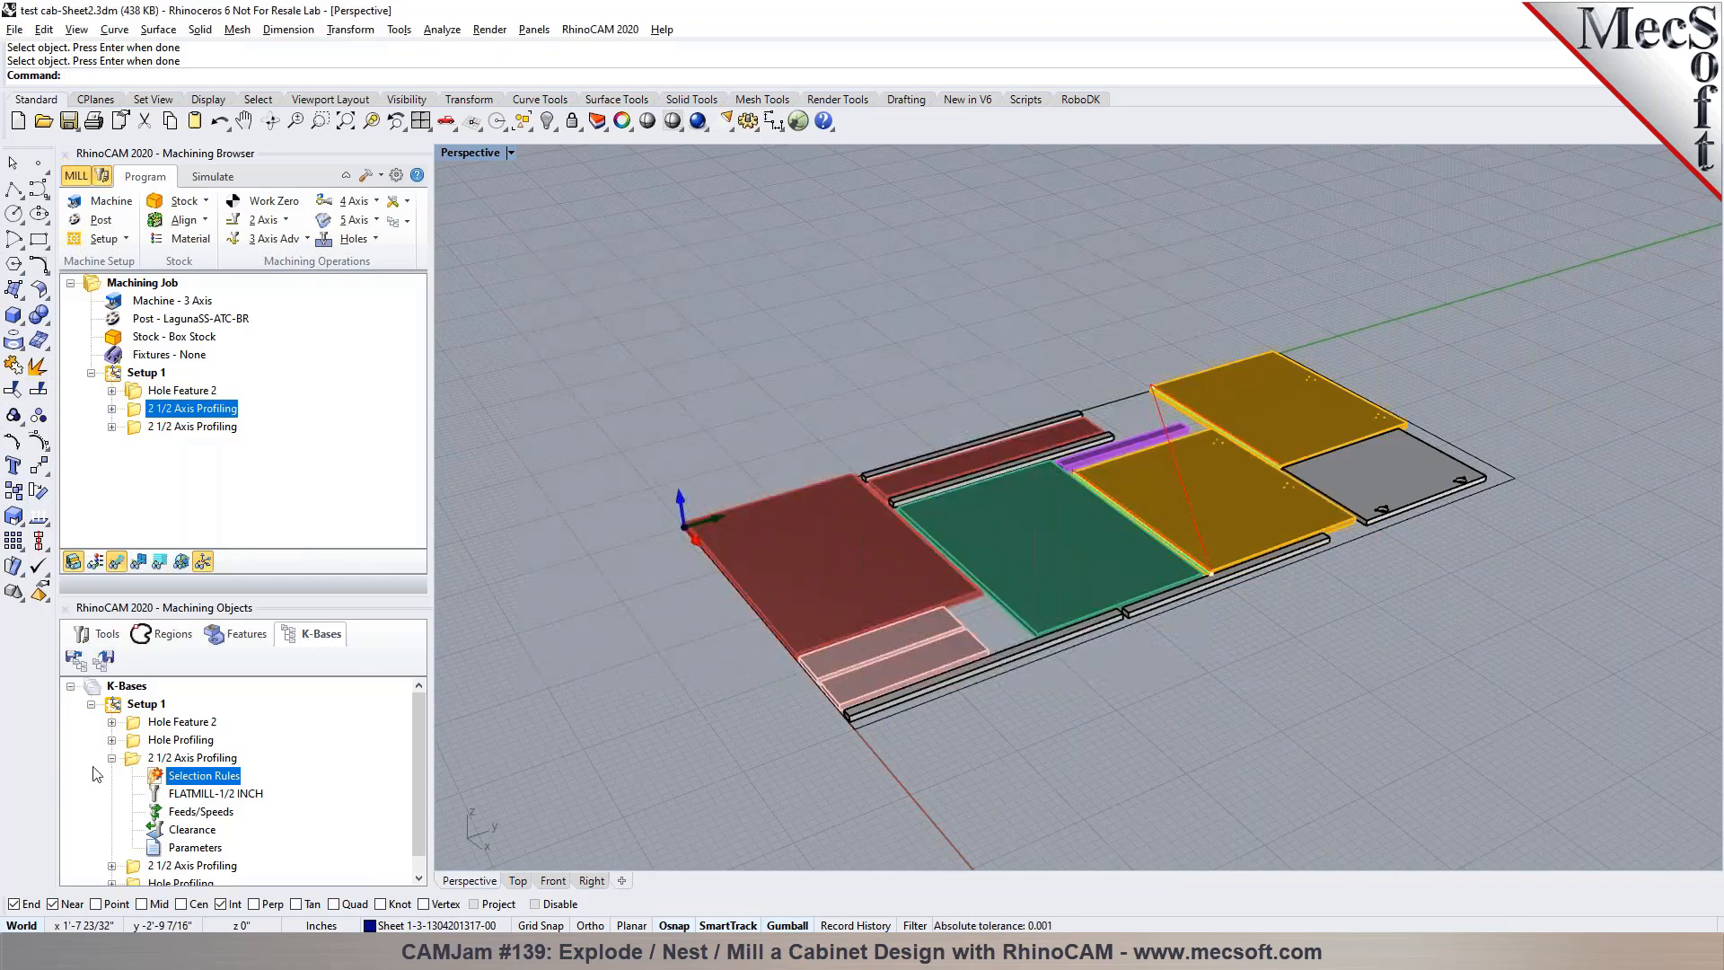
left_click(112, 758)
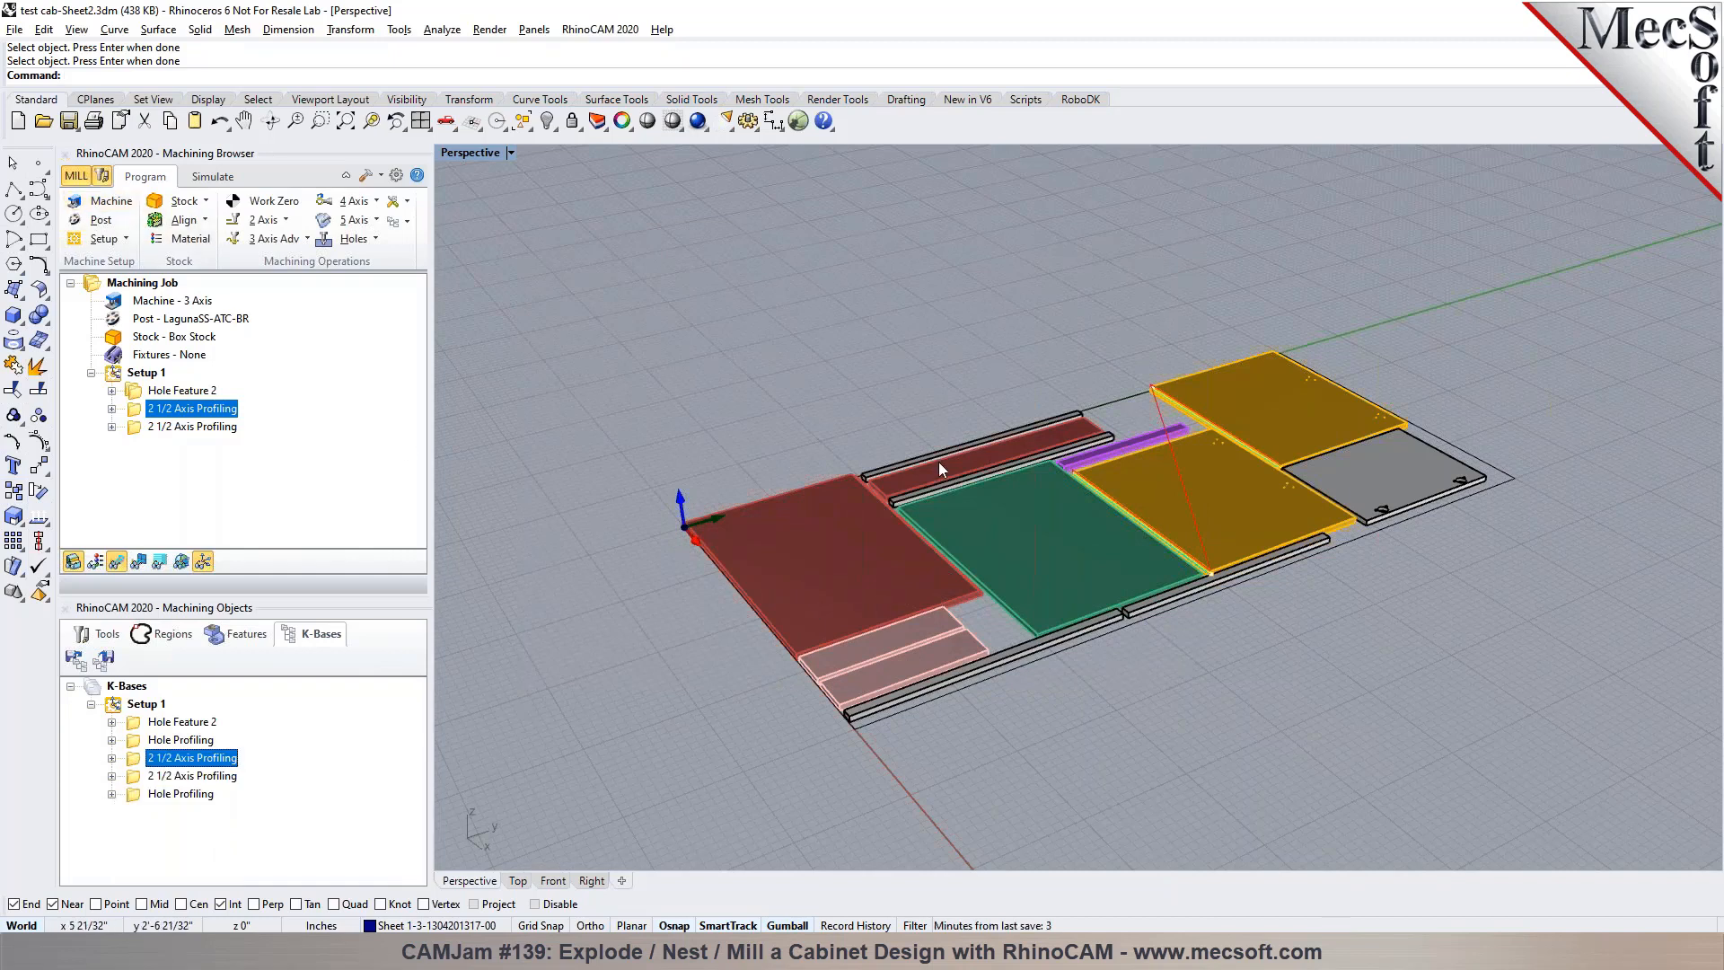
scroll(934, 635, "up", 2)
scroll(934, 634, "up", 2)
right_click_drag(907, 691, 1032, 708)
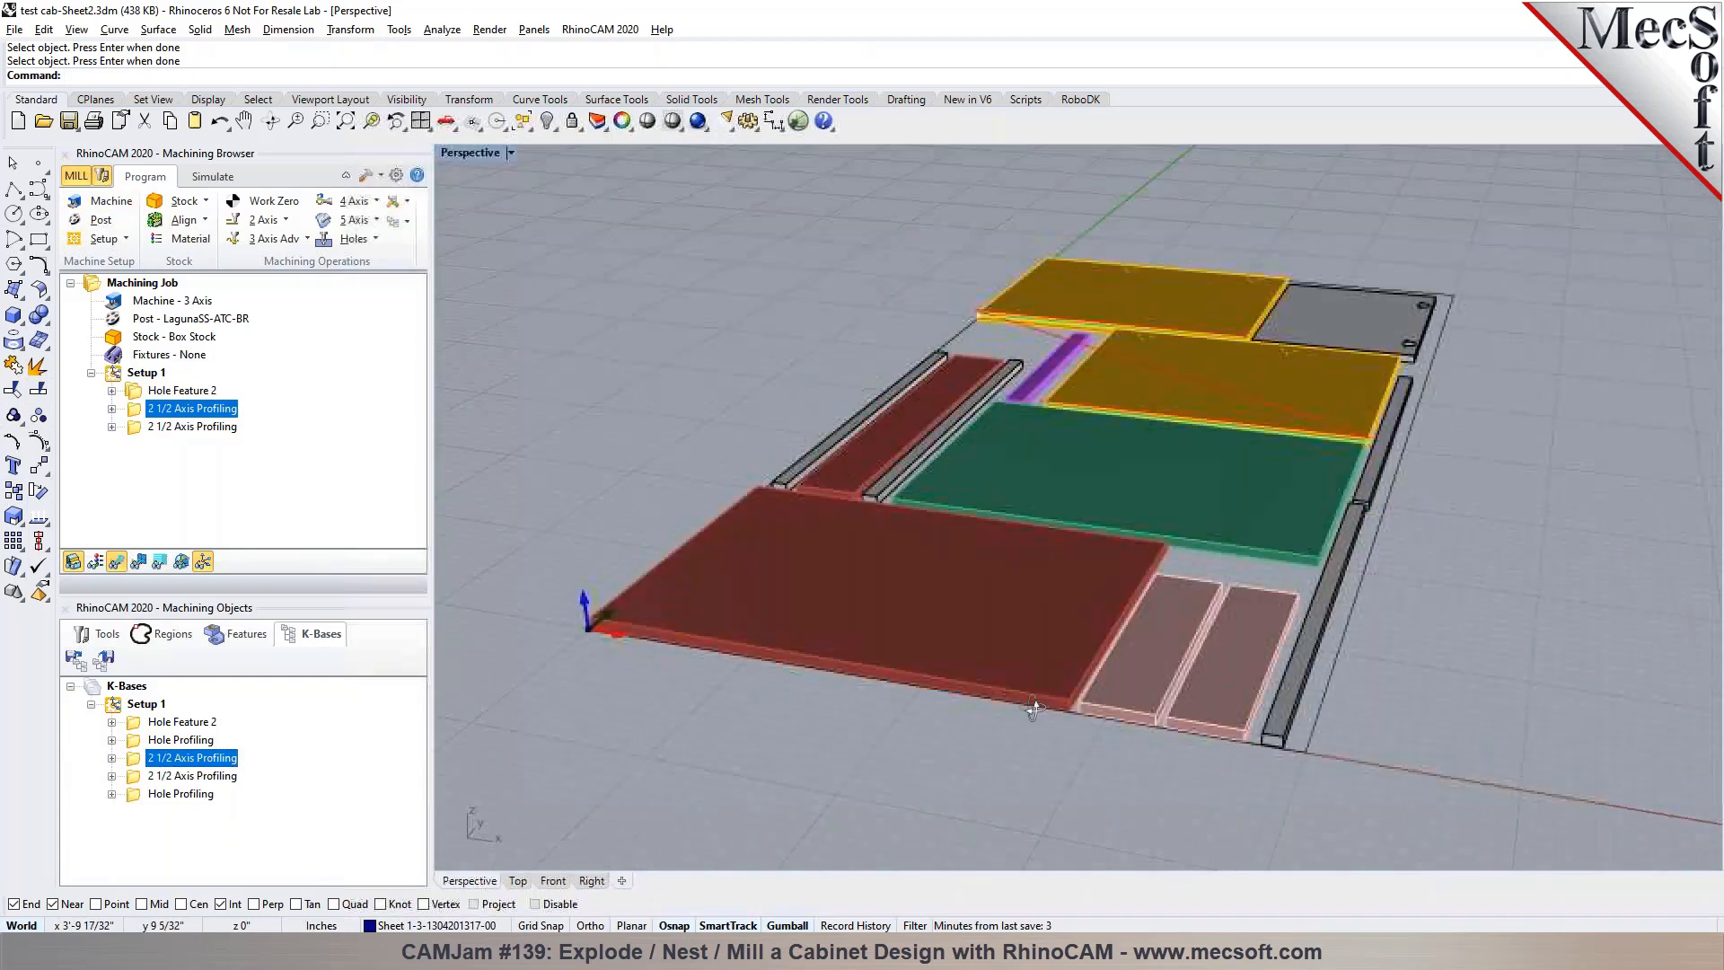
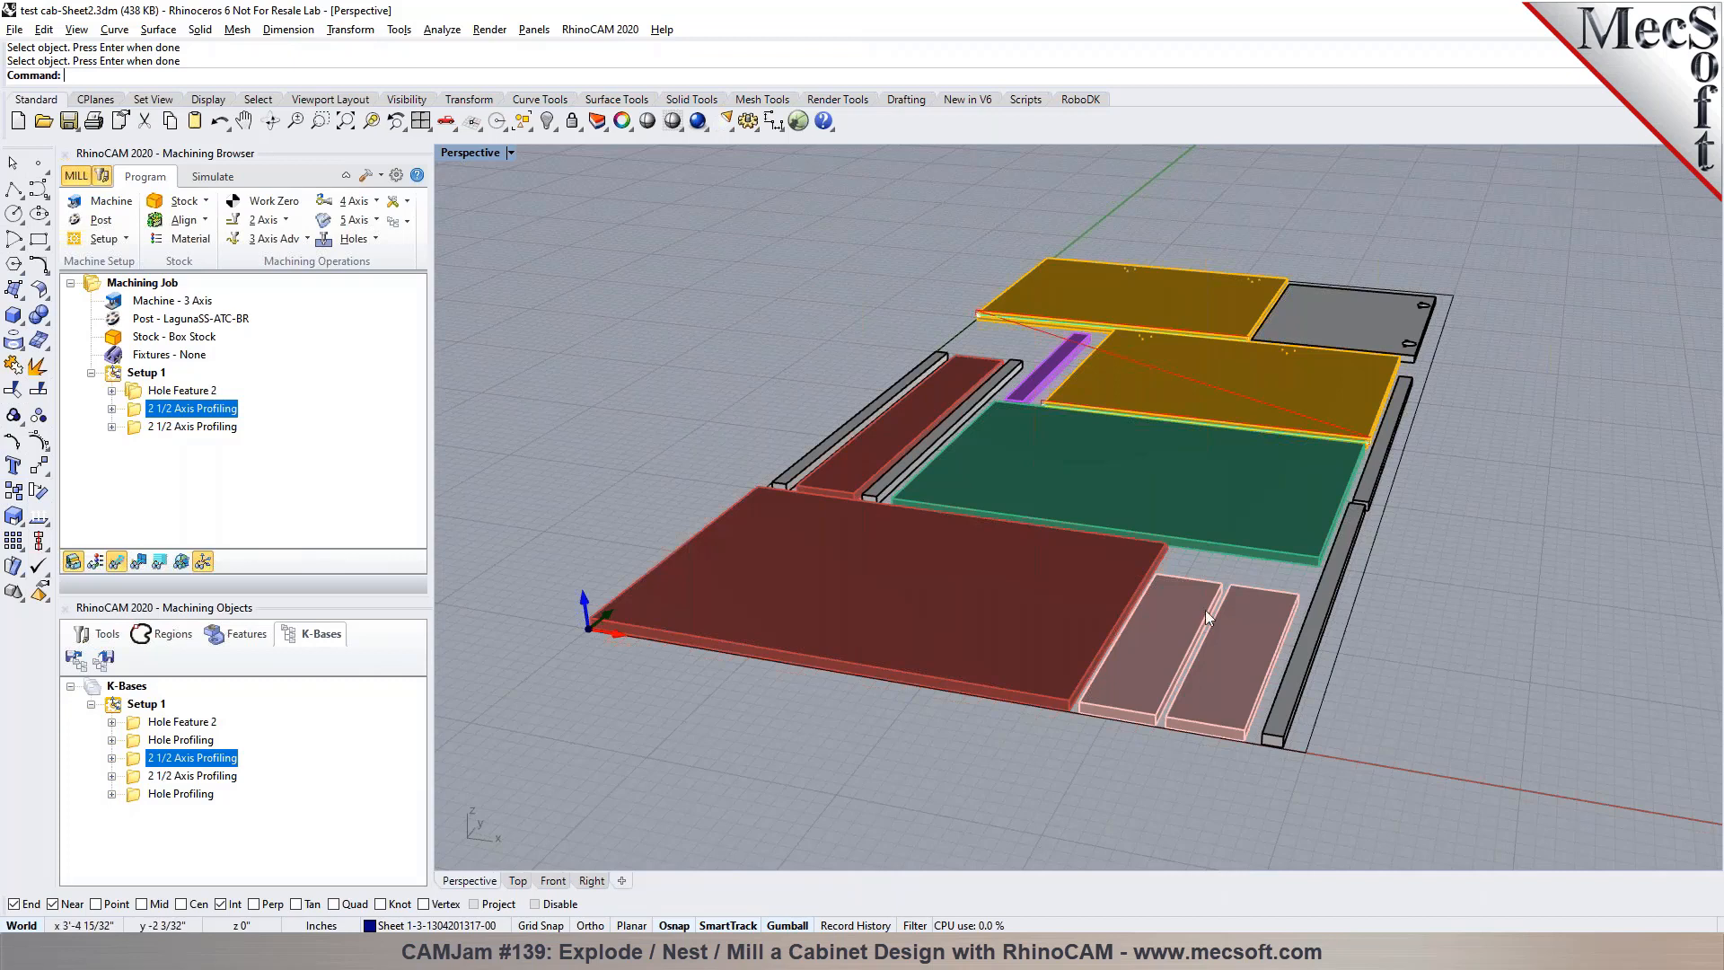
Open test cab.3dm without saving the current sheet's changes and inspect the assembled cabinet
scroll(735, 499, "down", 5)
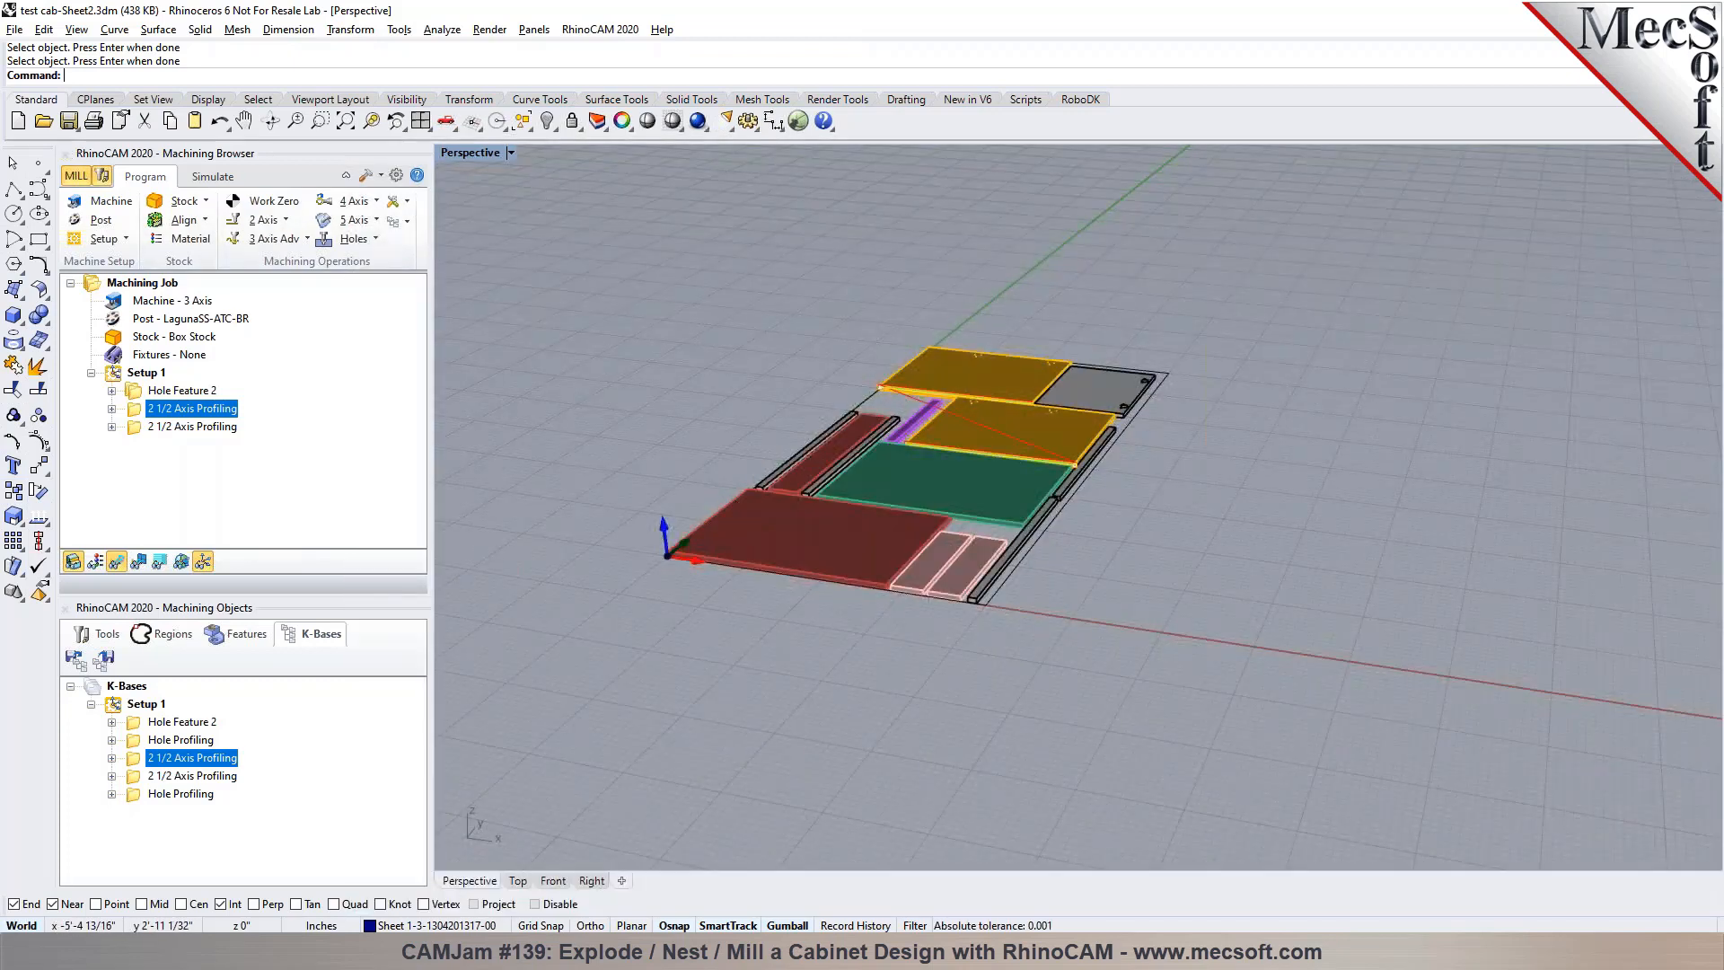
left_click(43, 121)
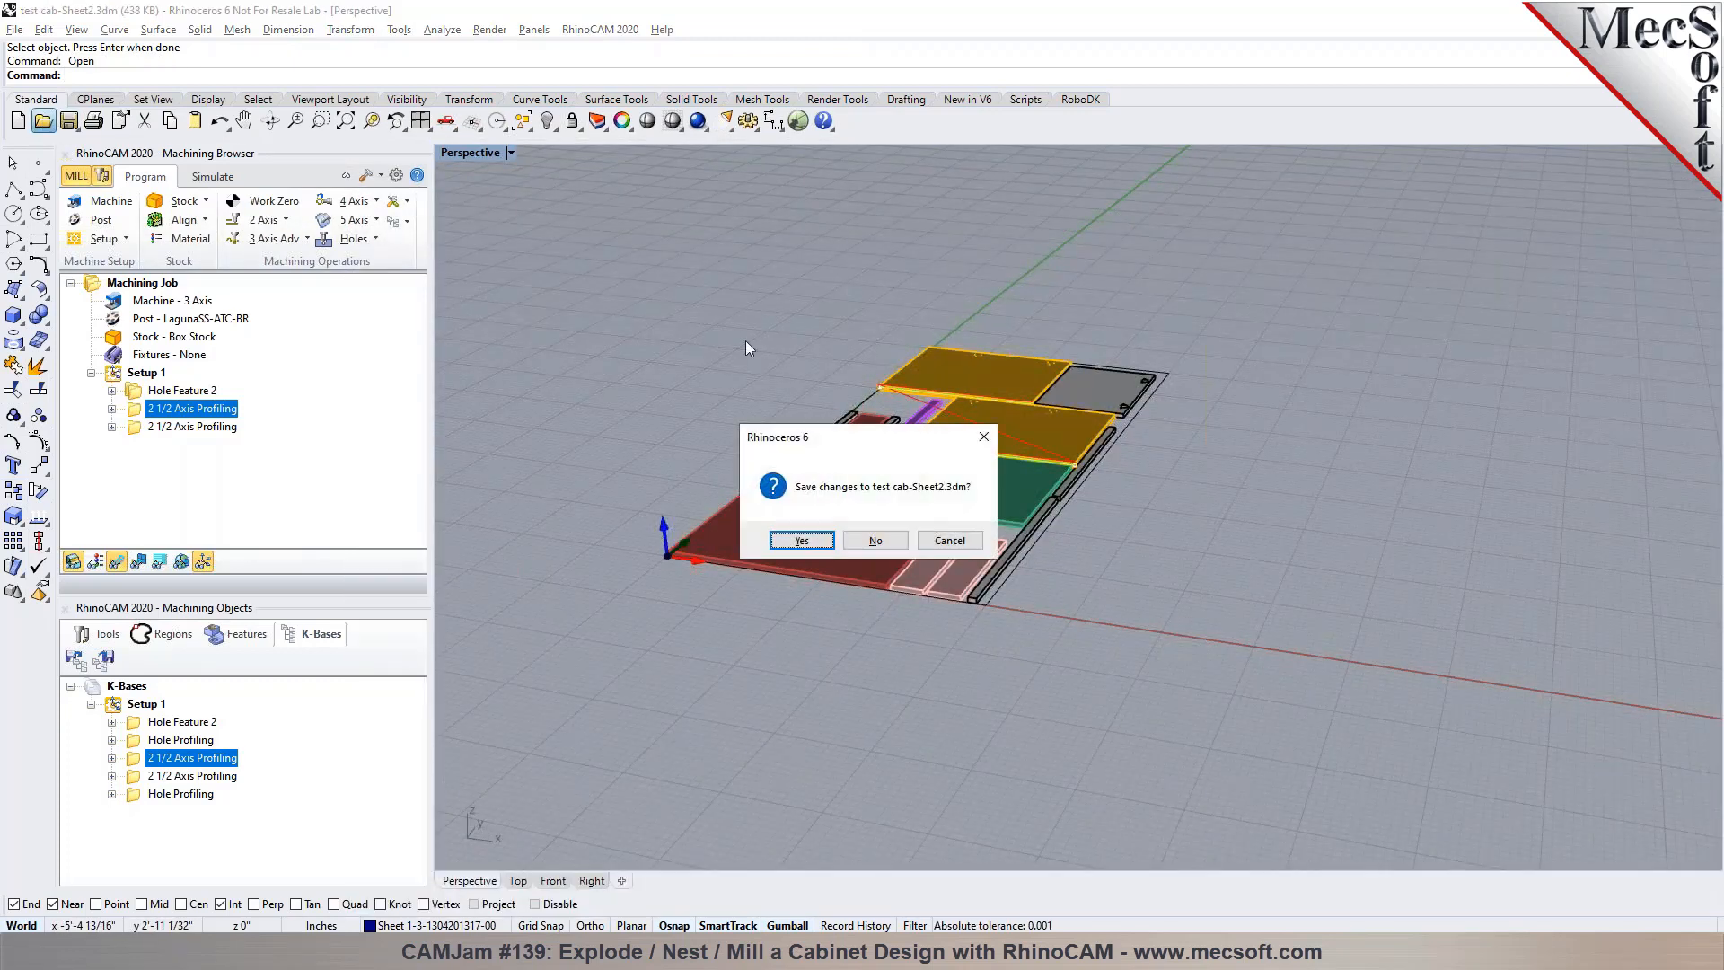
left_click(878, 541)
left_click(348, 202)
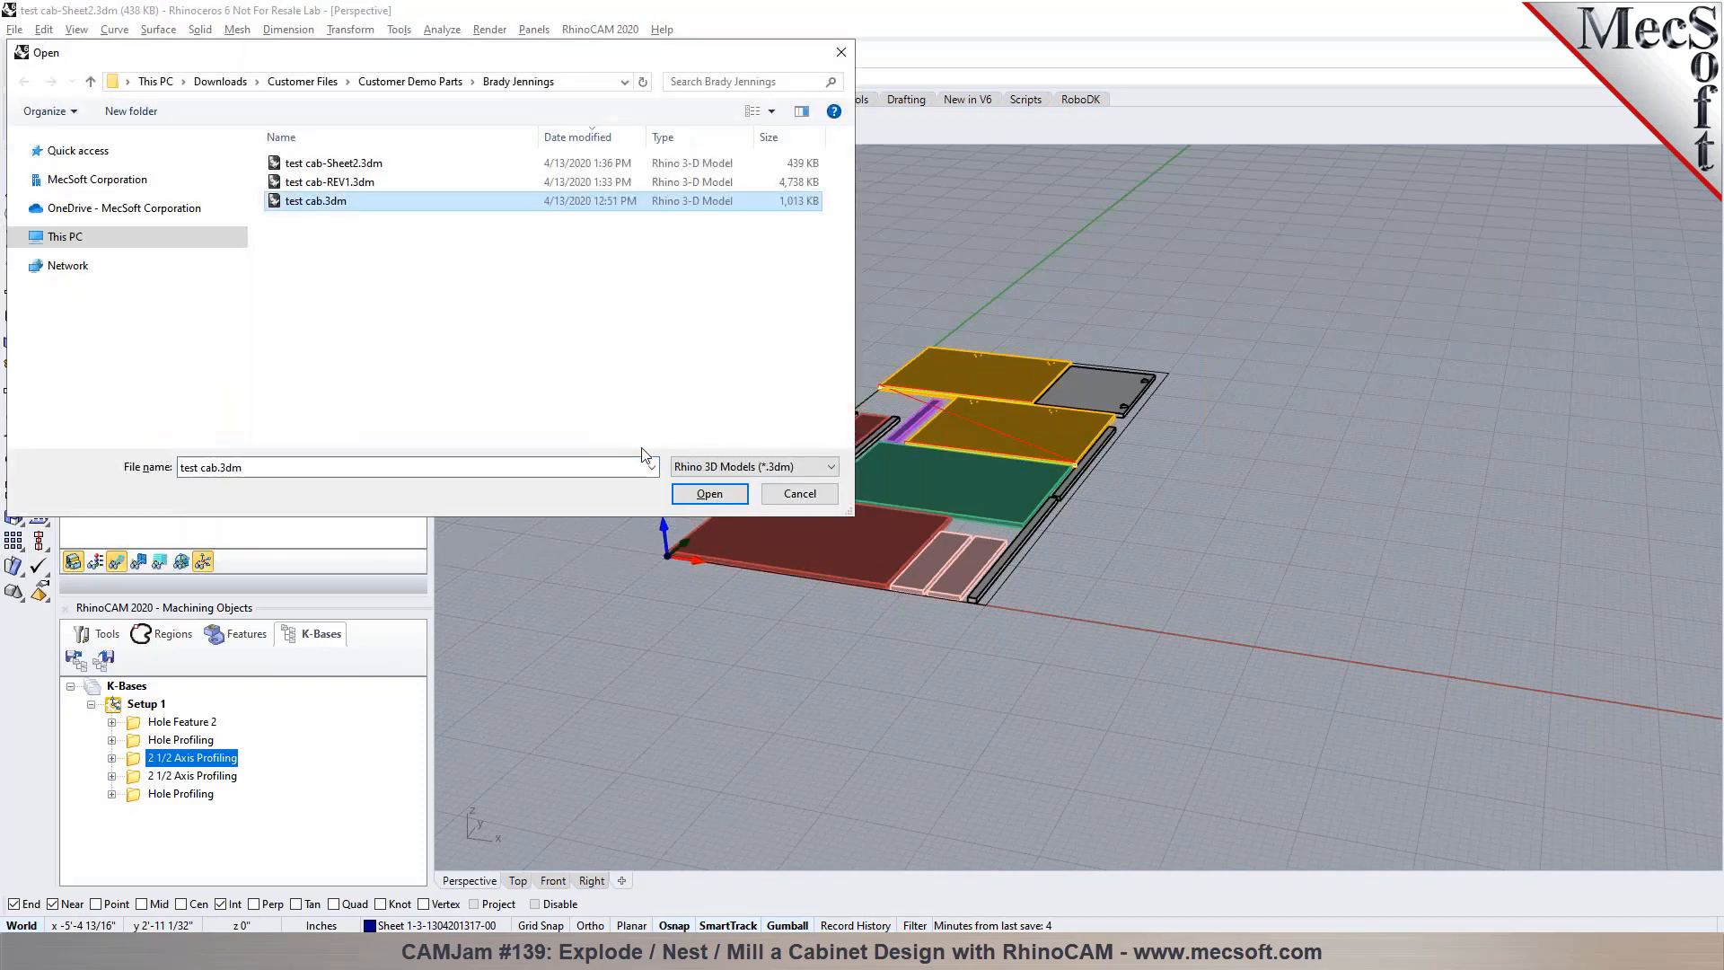
left_click(687, 493)
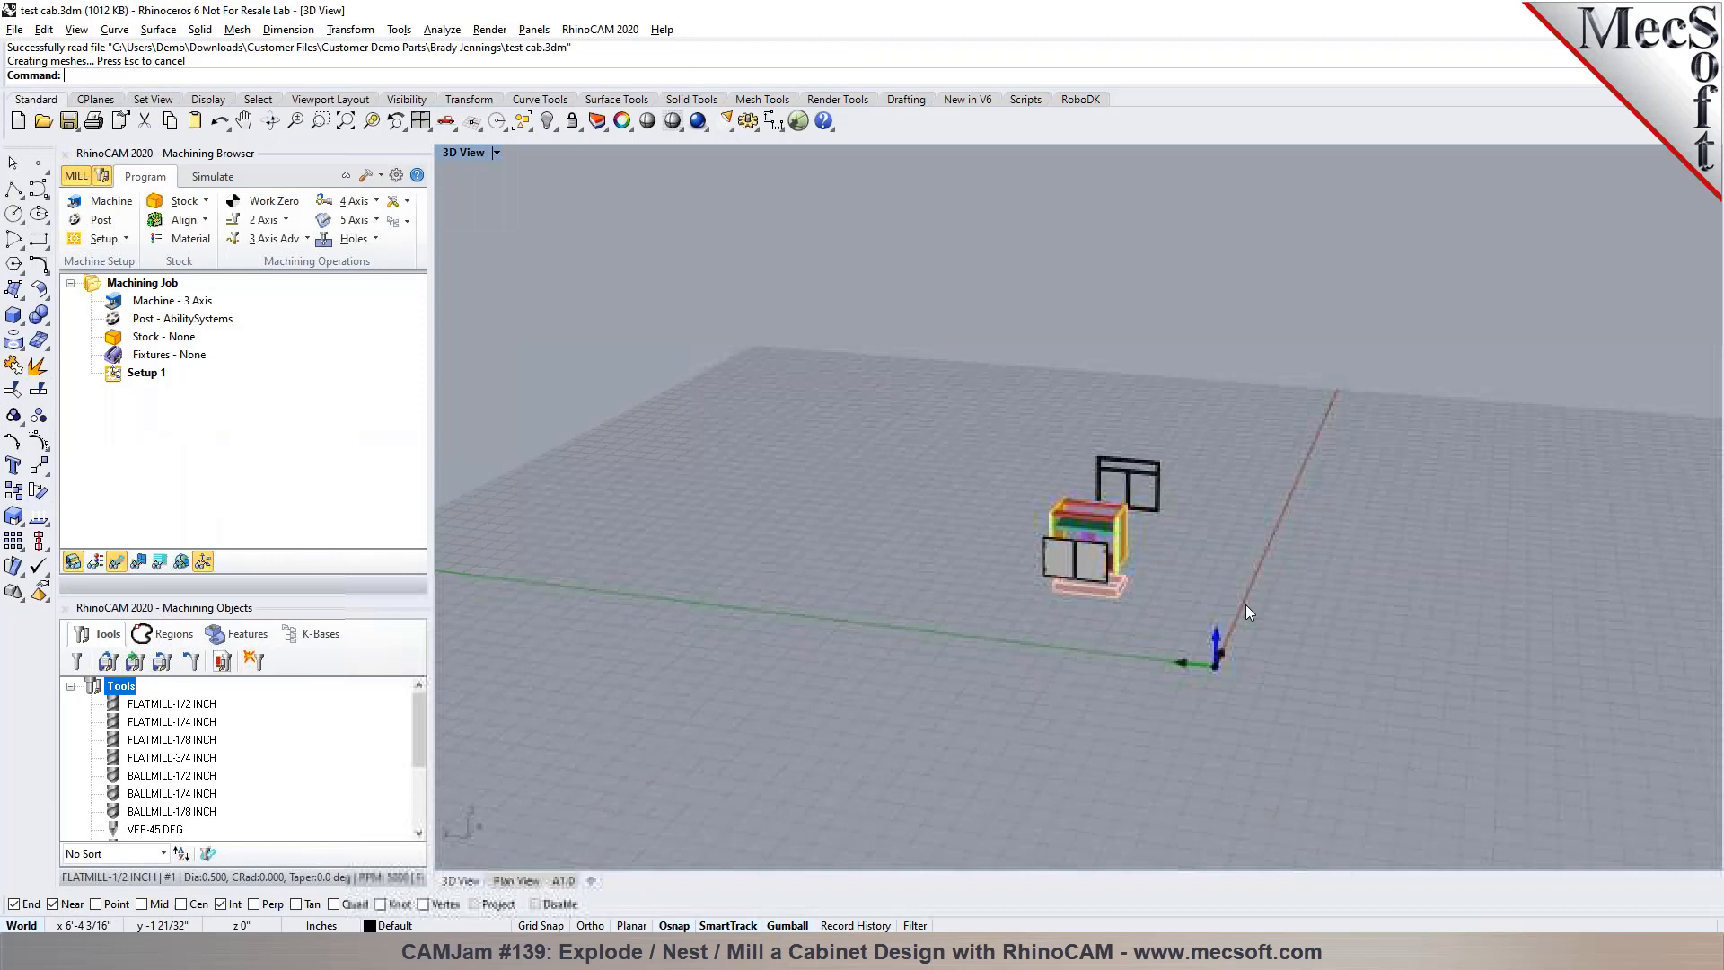
right_click_drag(1248, 606, 979, 618)
scroll(1248, 605, "up", 4)
right_click_drag(1248, 605, 1107, 563)
Open the model file test cab-REV1.3dm
left_click(43, 120)
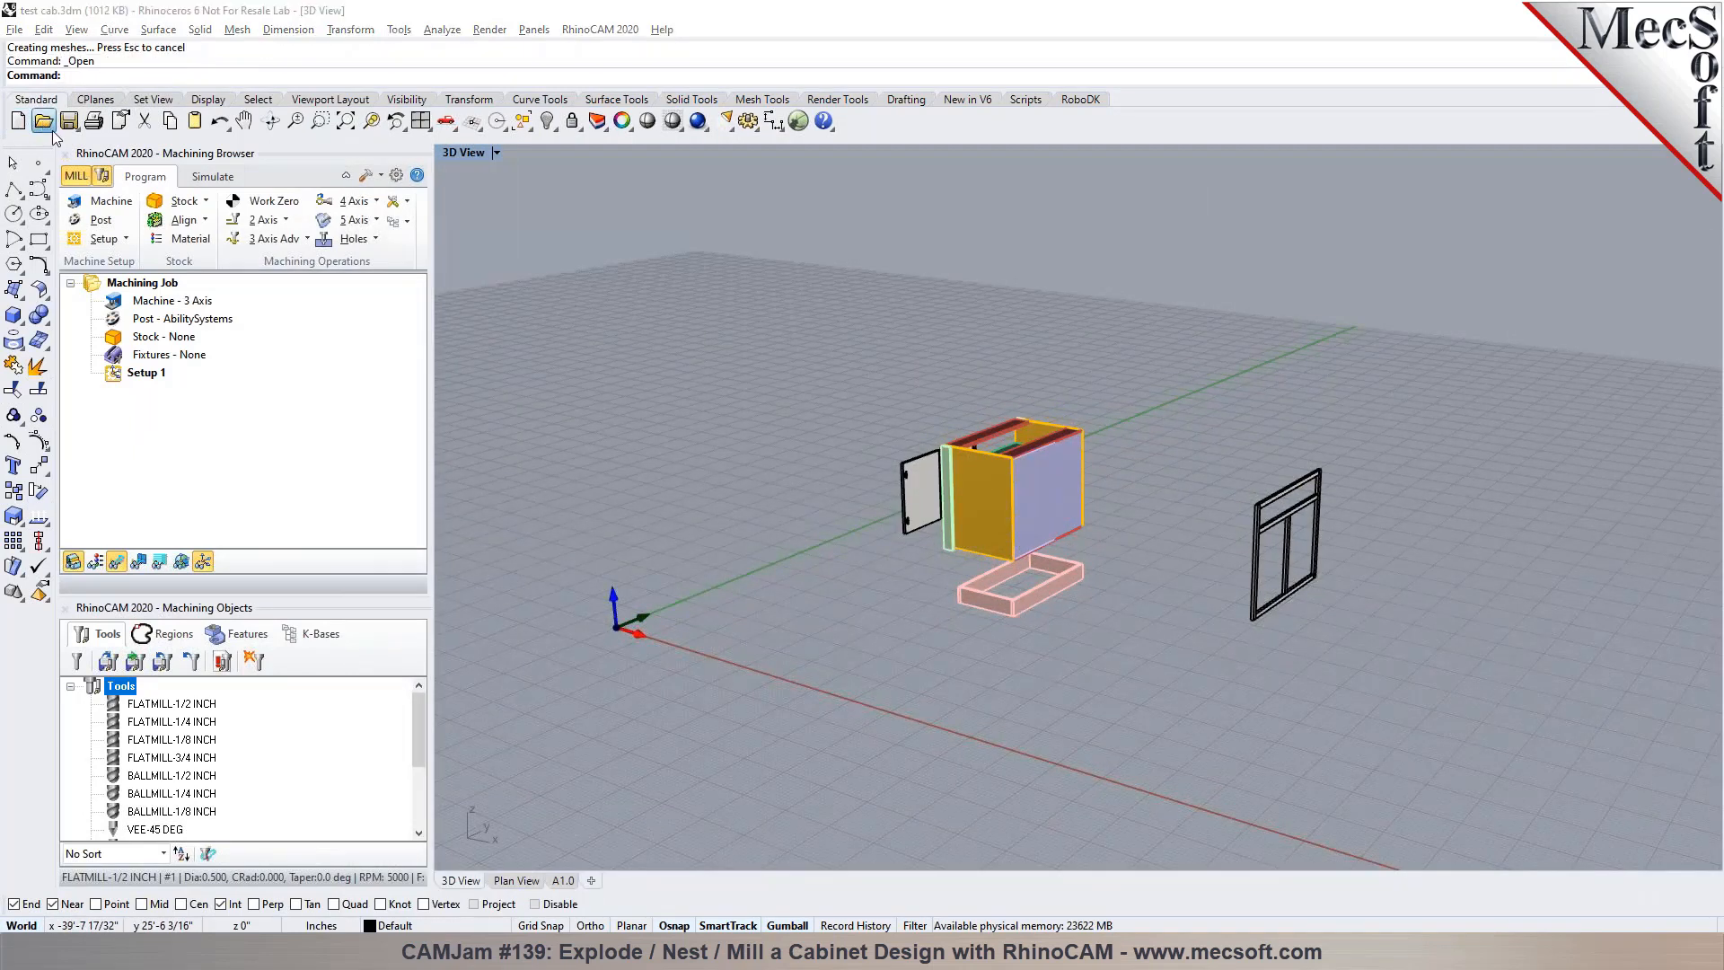
left_click(368, 182)
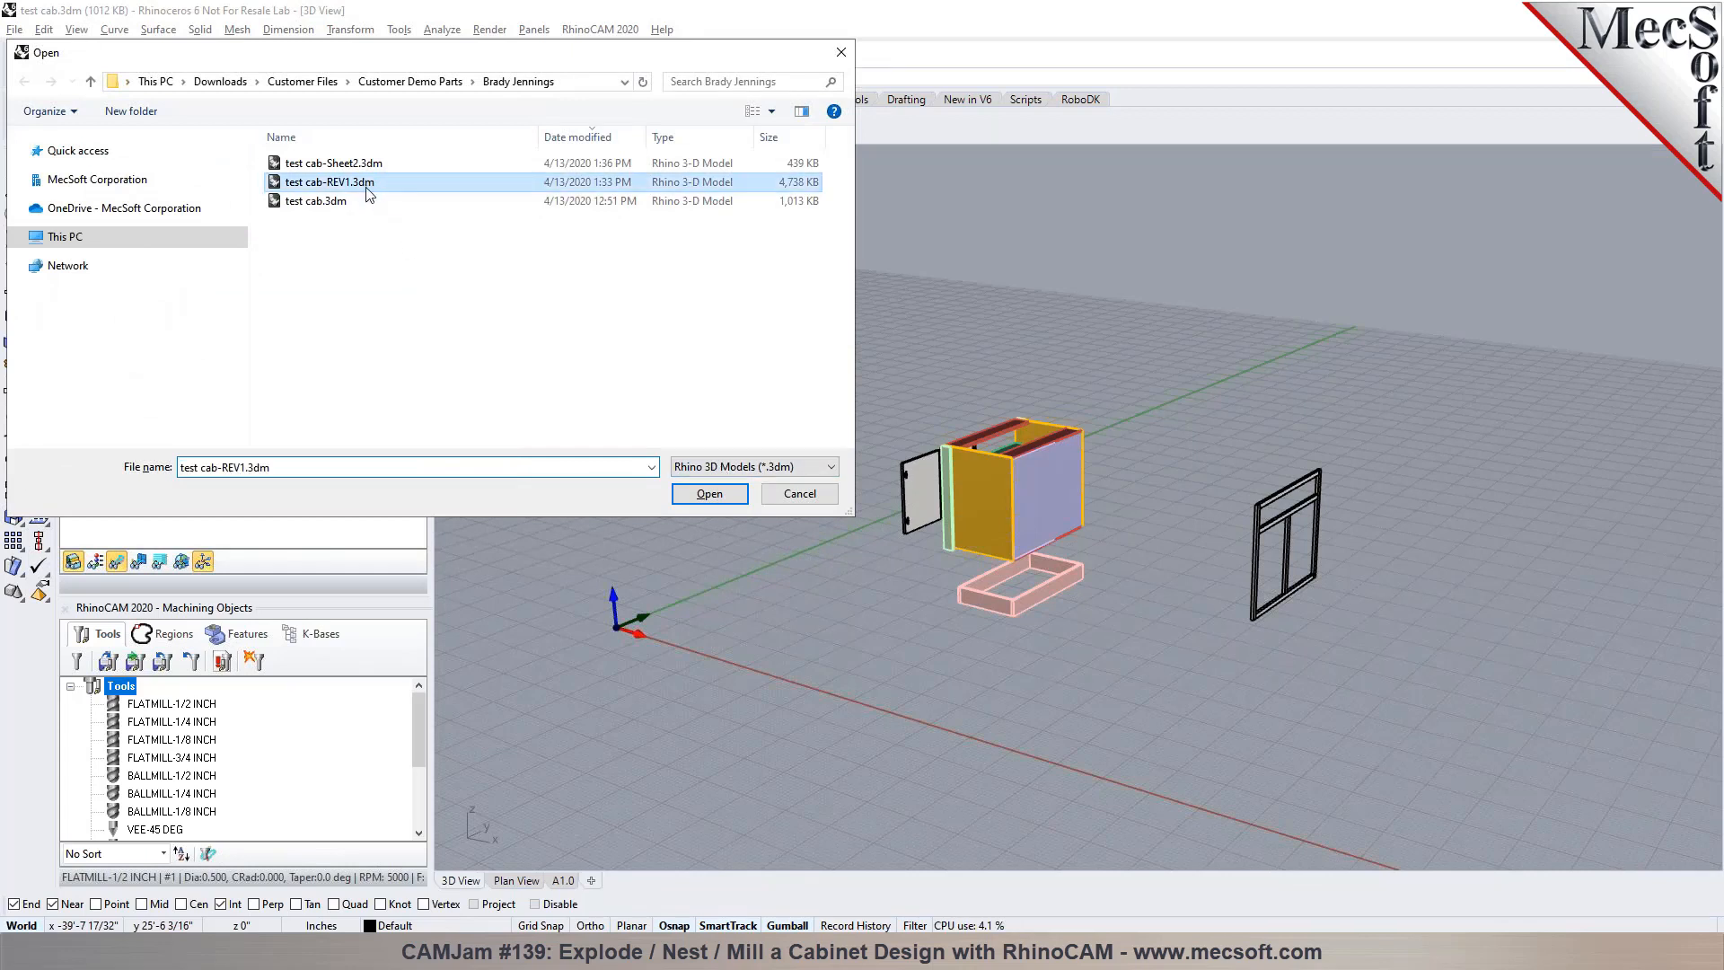
left_click(706, 493)
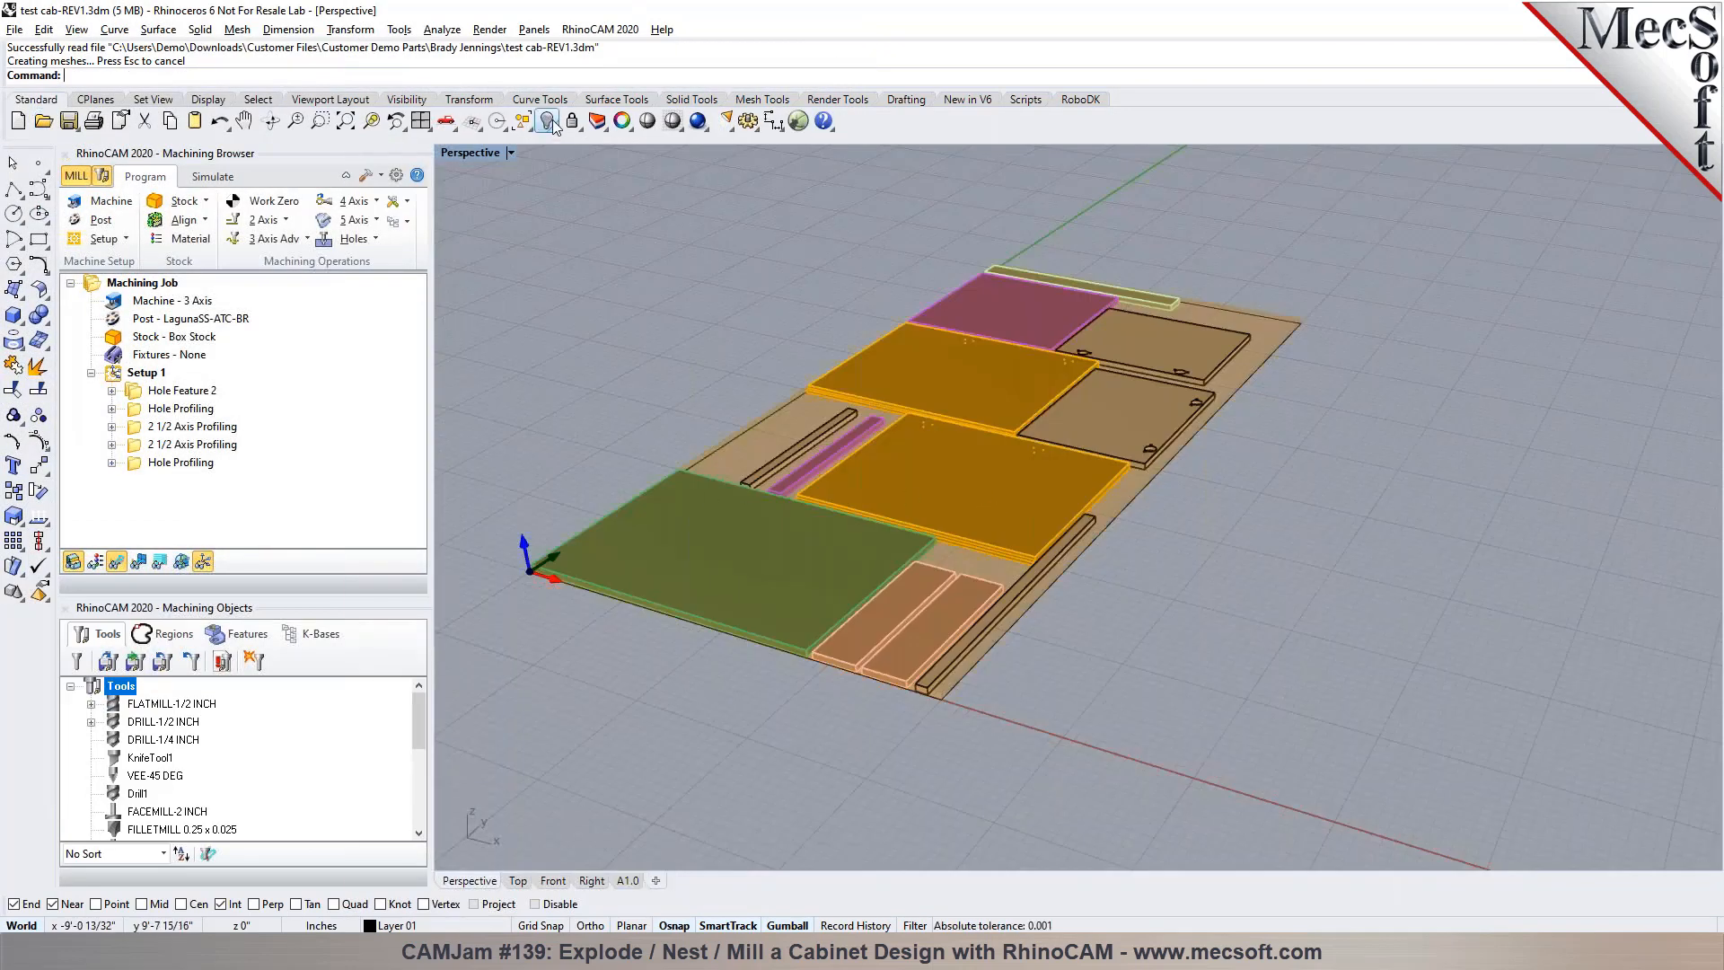
left_click(594, 120)
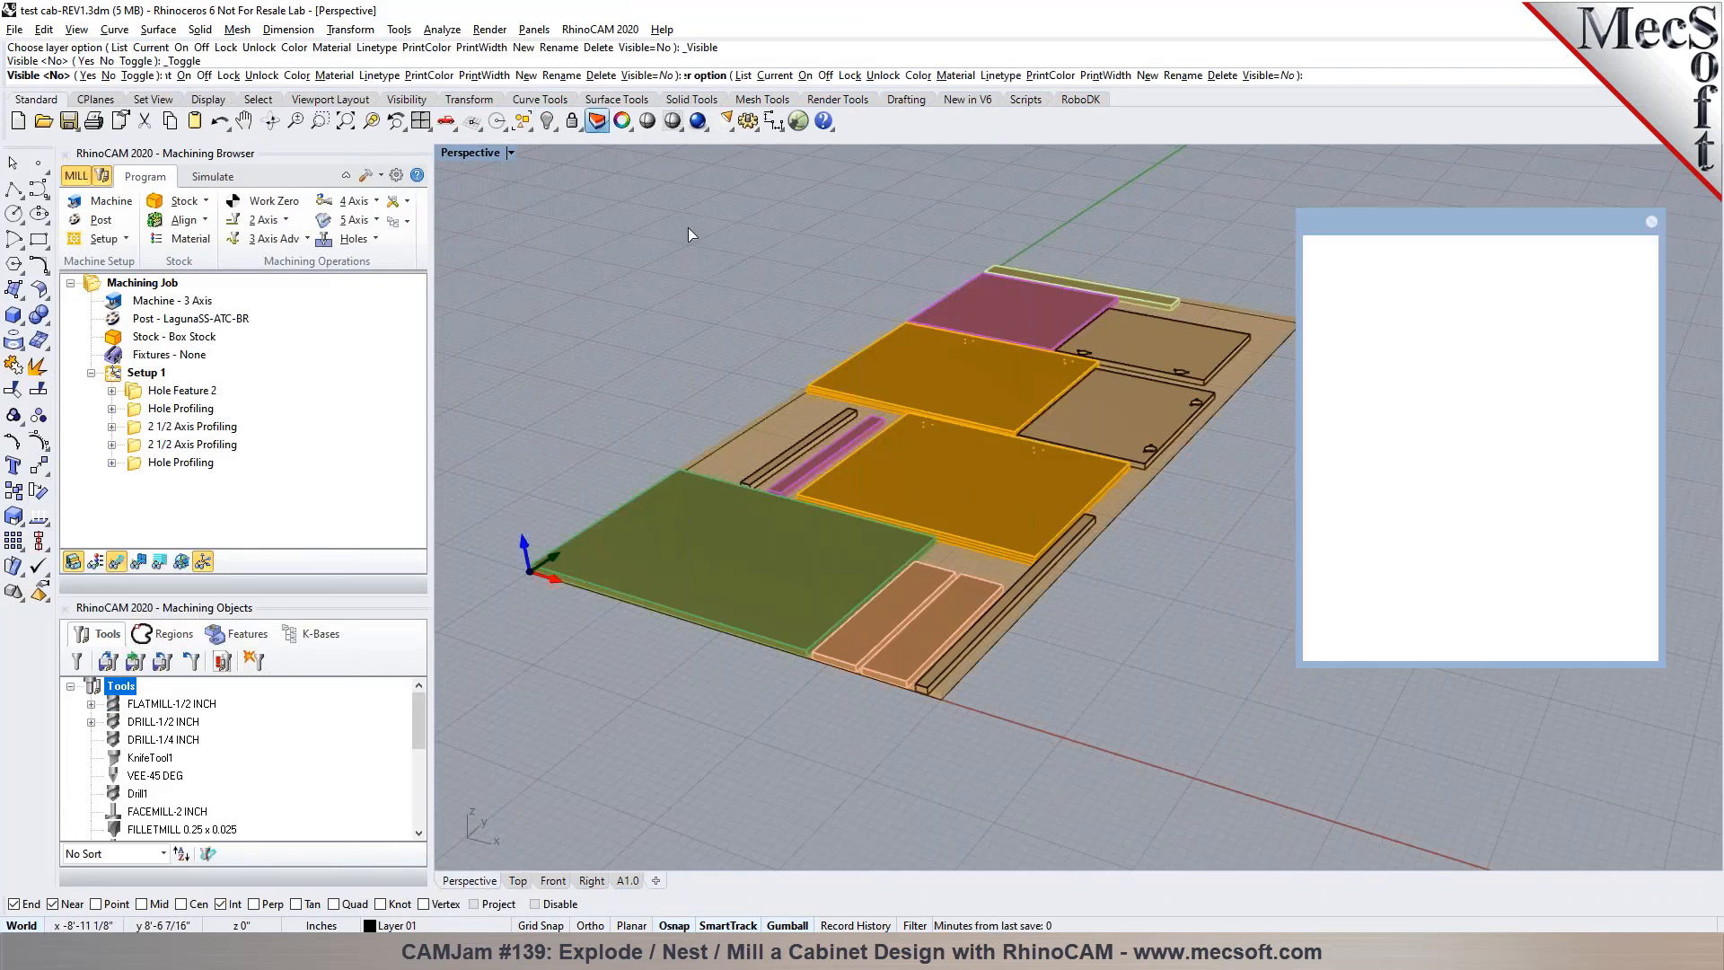
left_click(1477, 495, "ctrl")
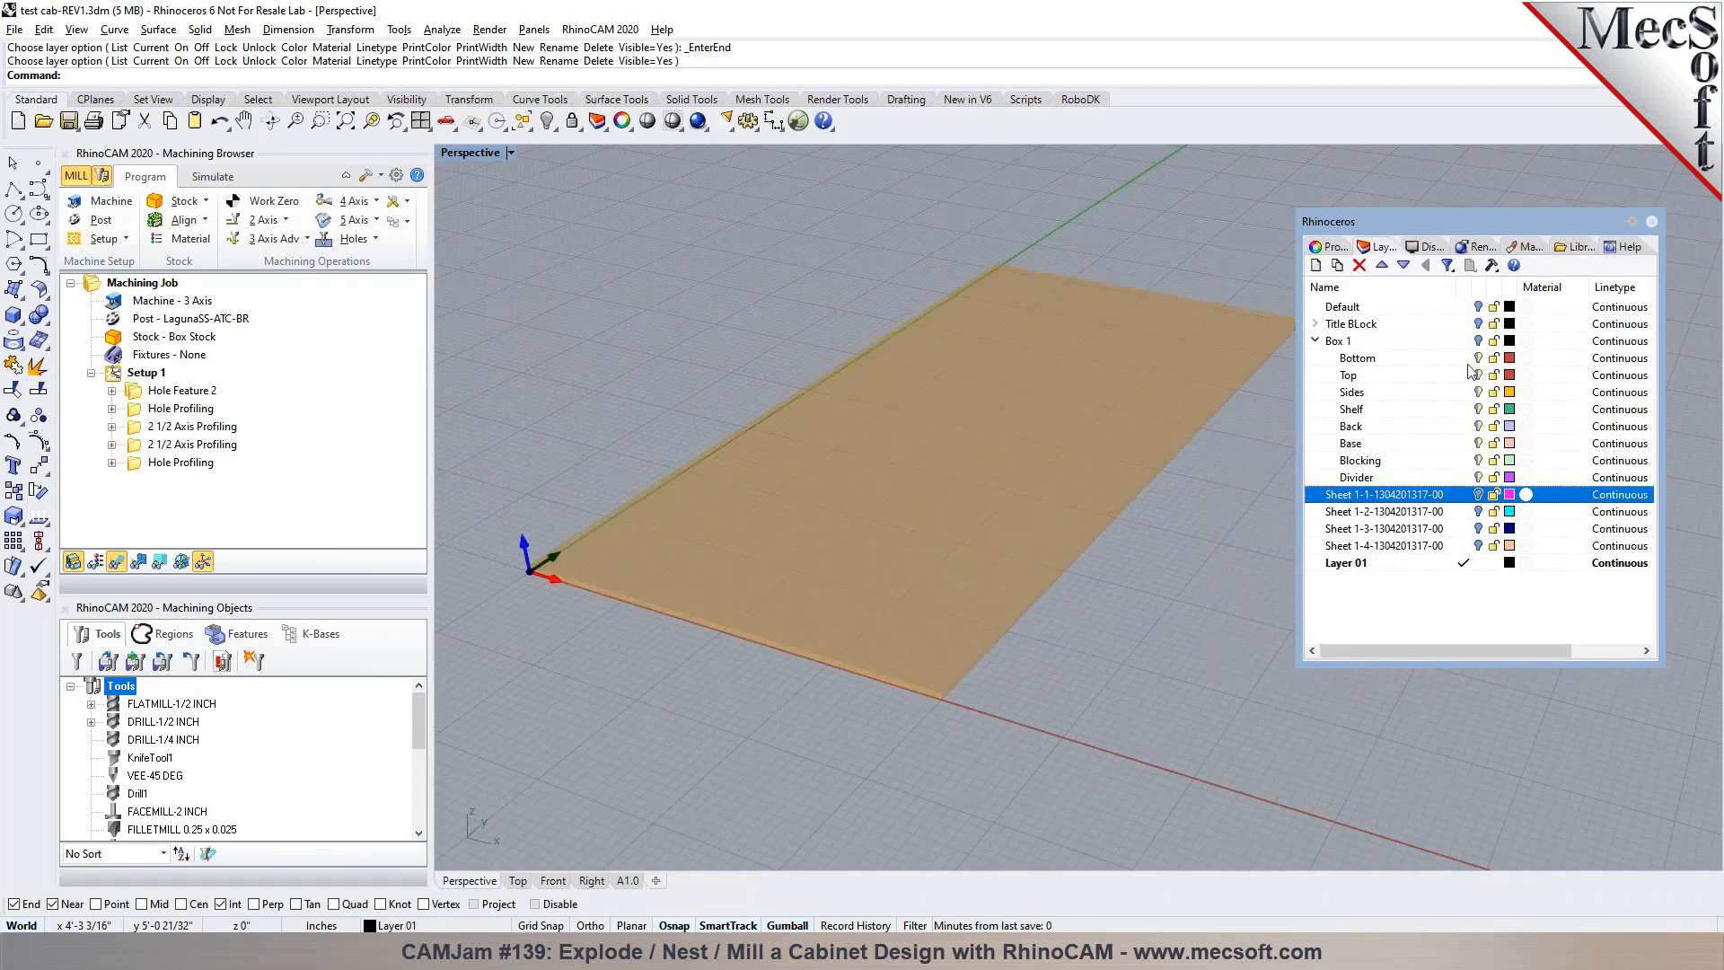
left_click(1479, 343)
scroll(959, 451, "down", 5)
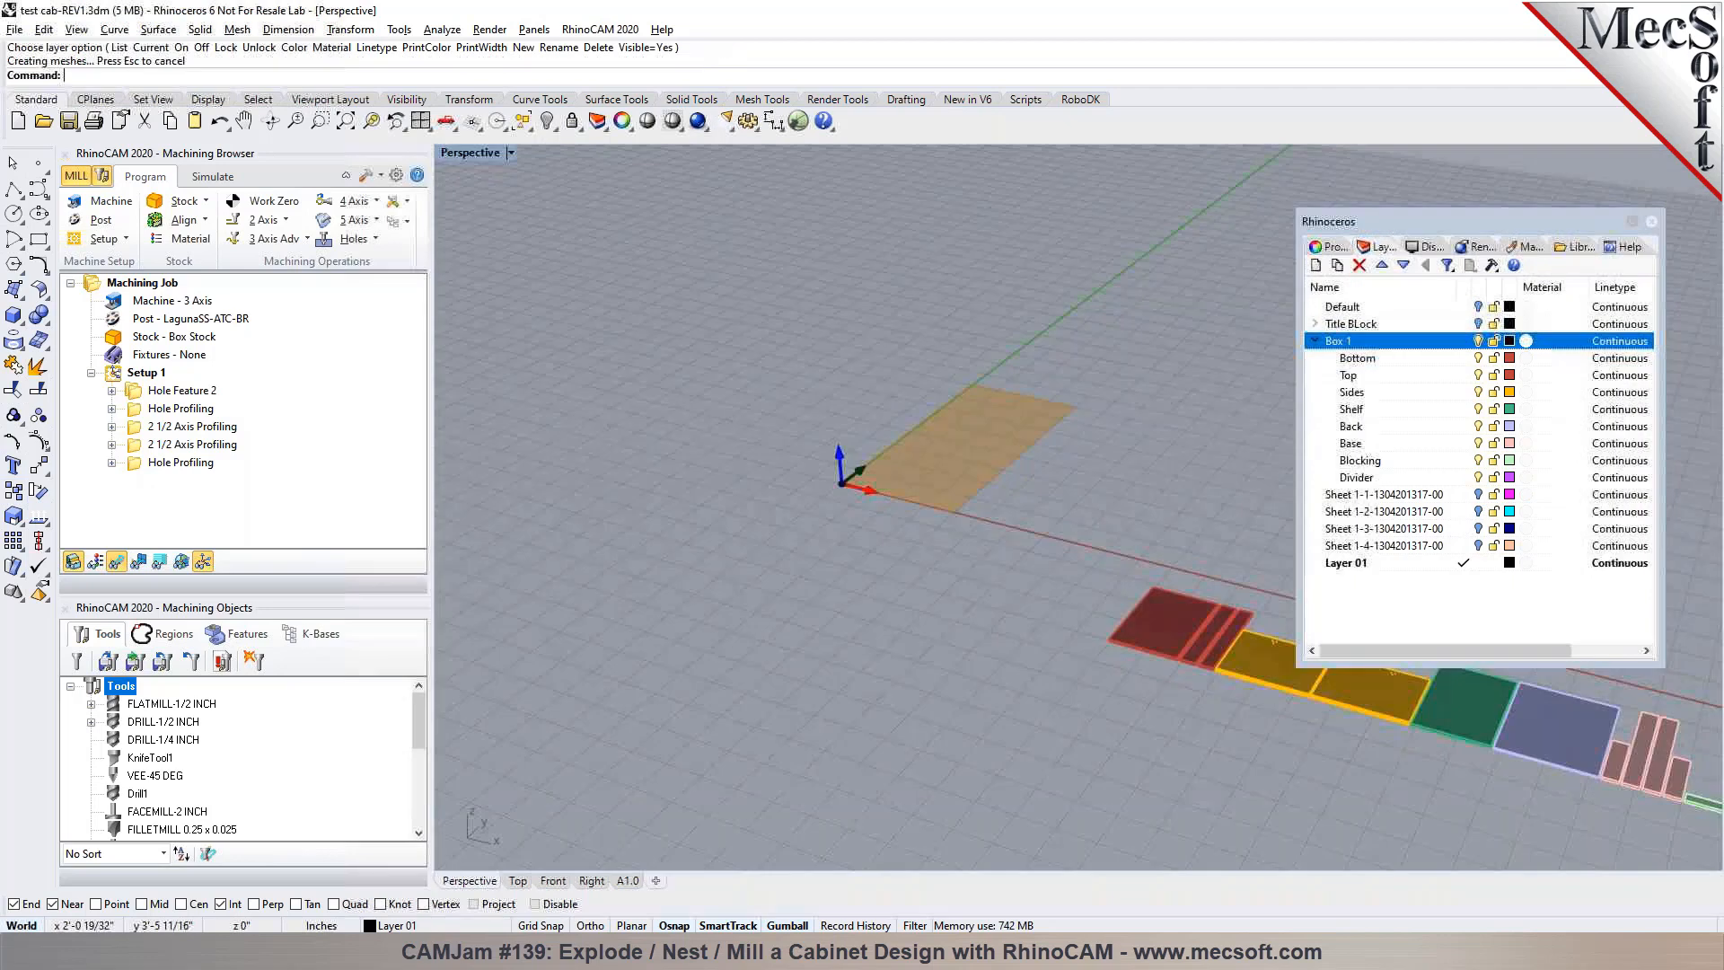
left_click(1477, 323)
left_click(1474, 306)
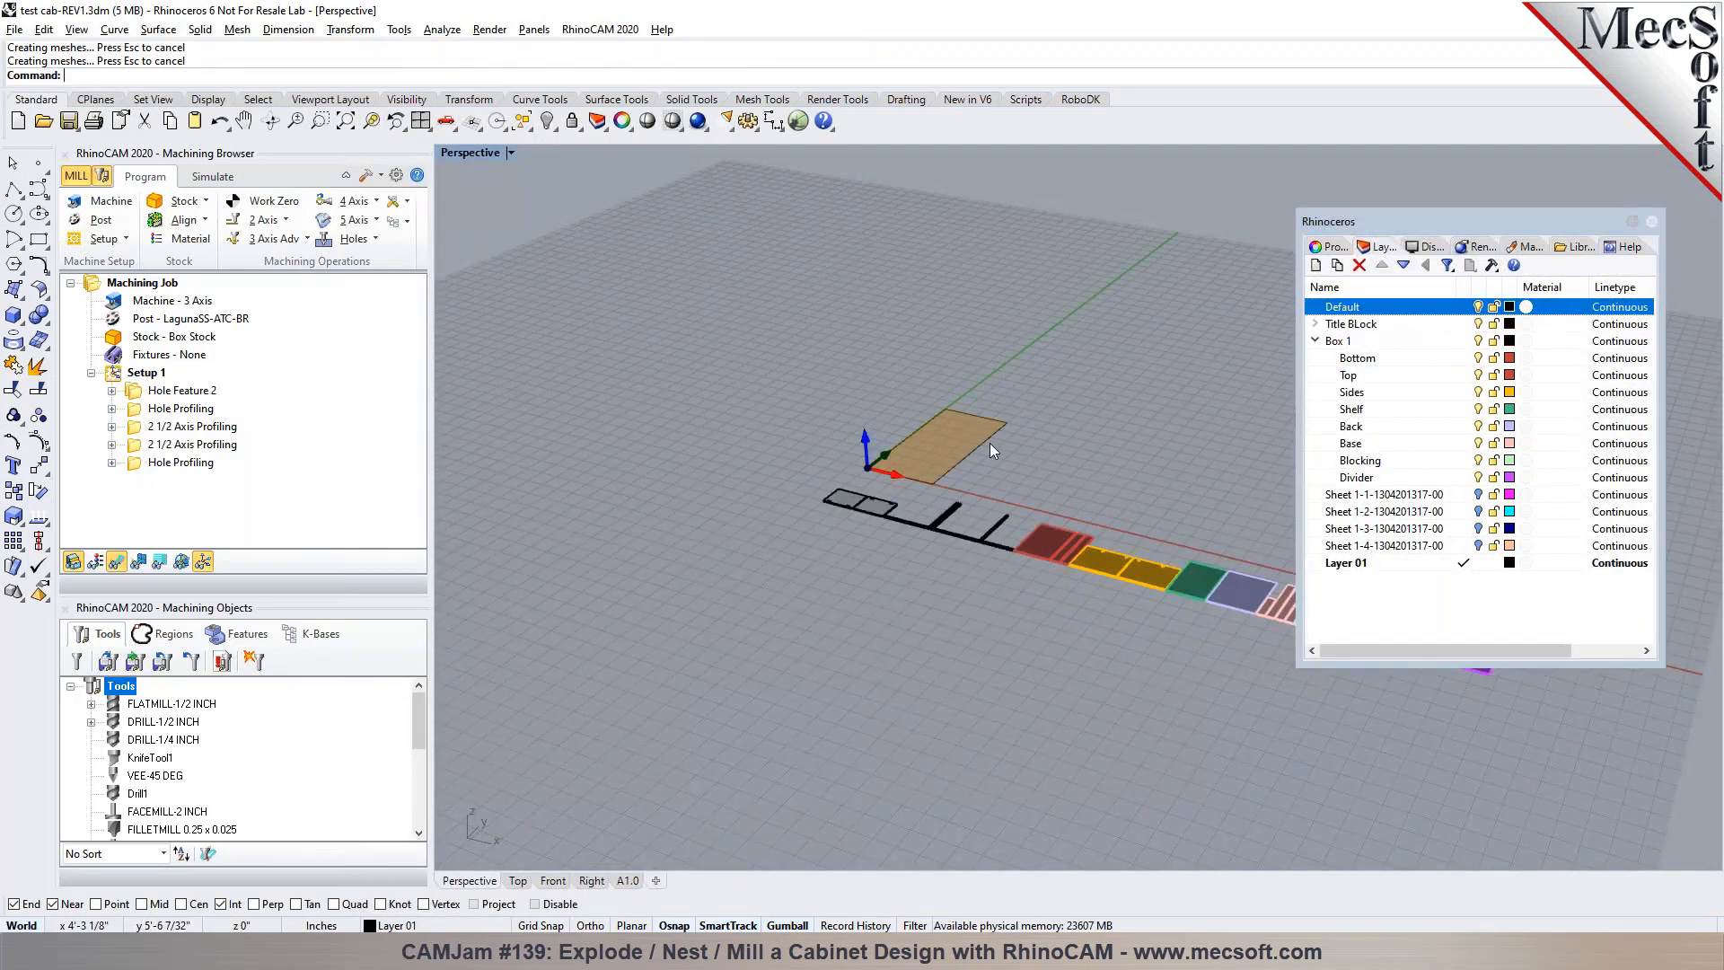
scroll(991, 445, "up", 4)
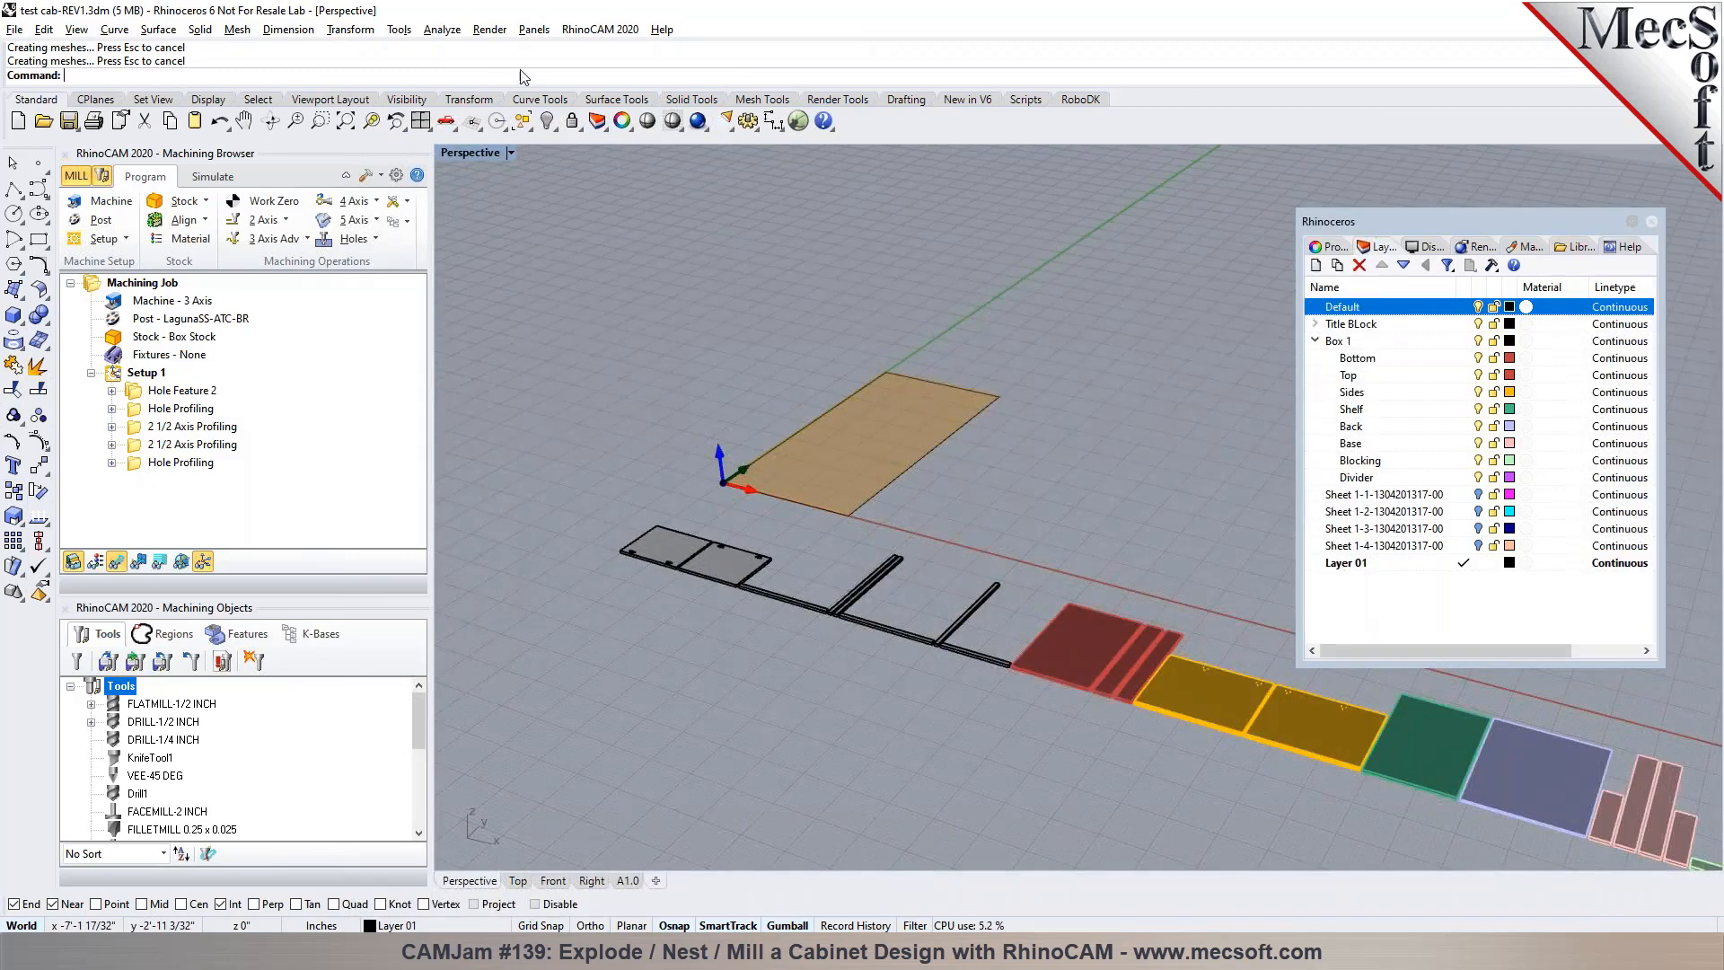
Hide the stock display in the model and switch from milling to the NEST module
left_click(121, 284)
left_click(75, 563)
left_click(599, 29)
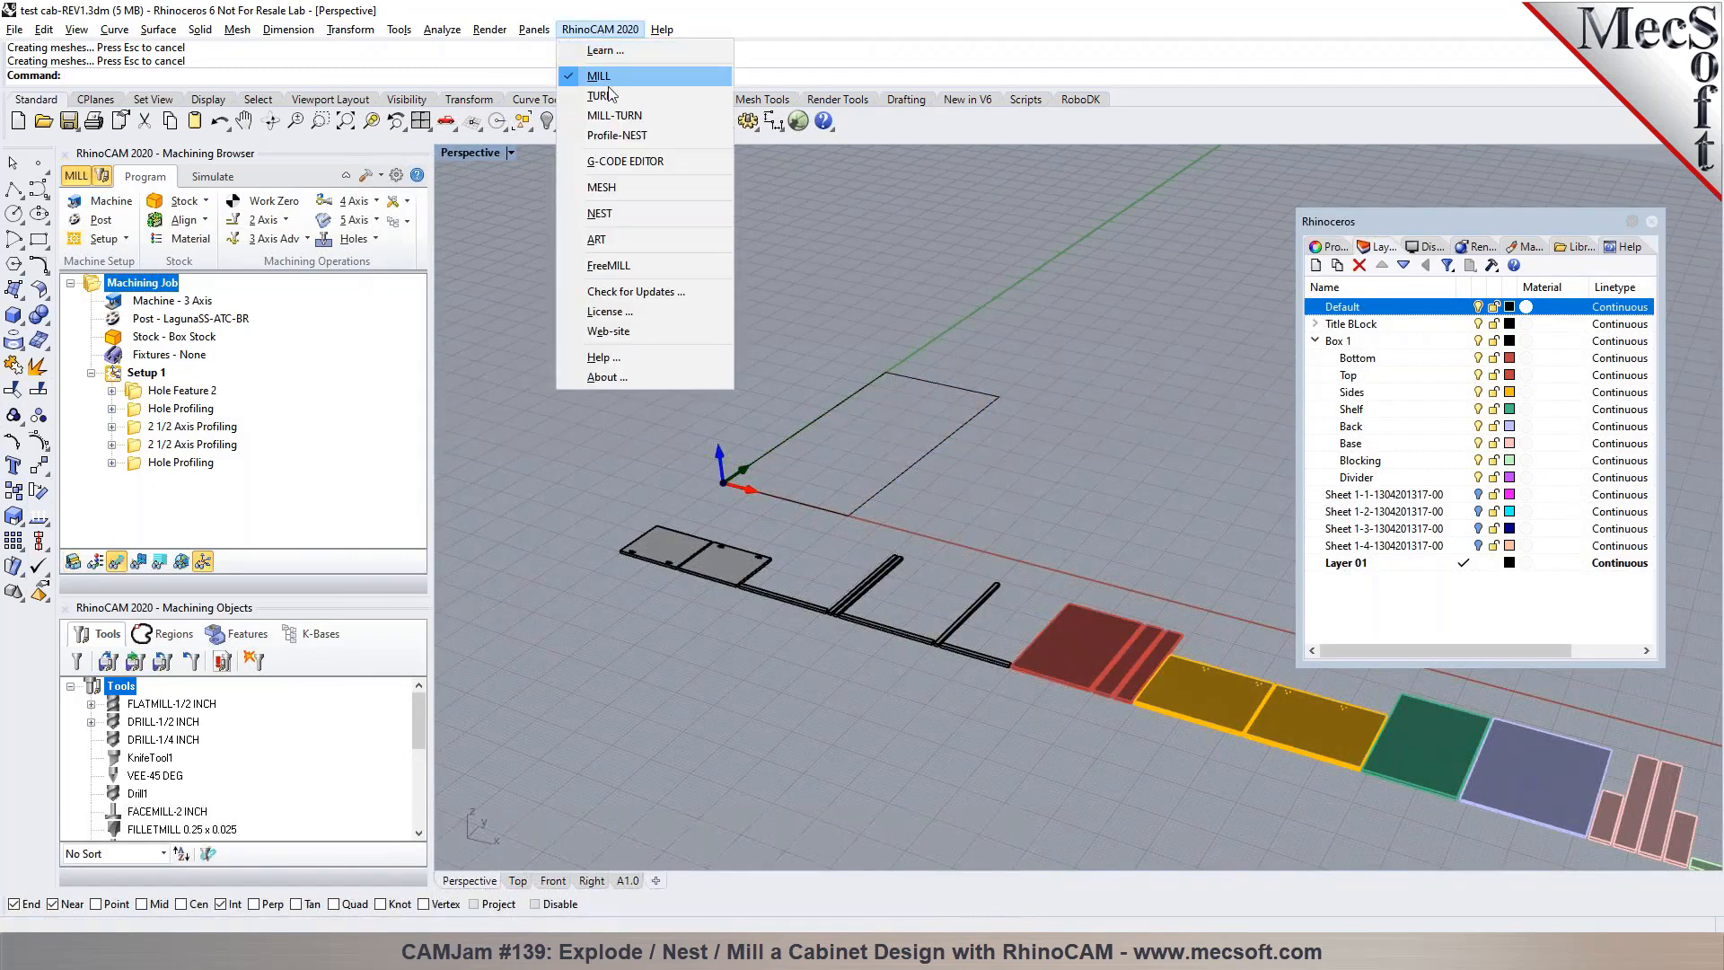
left_click(616, 213)
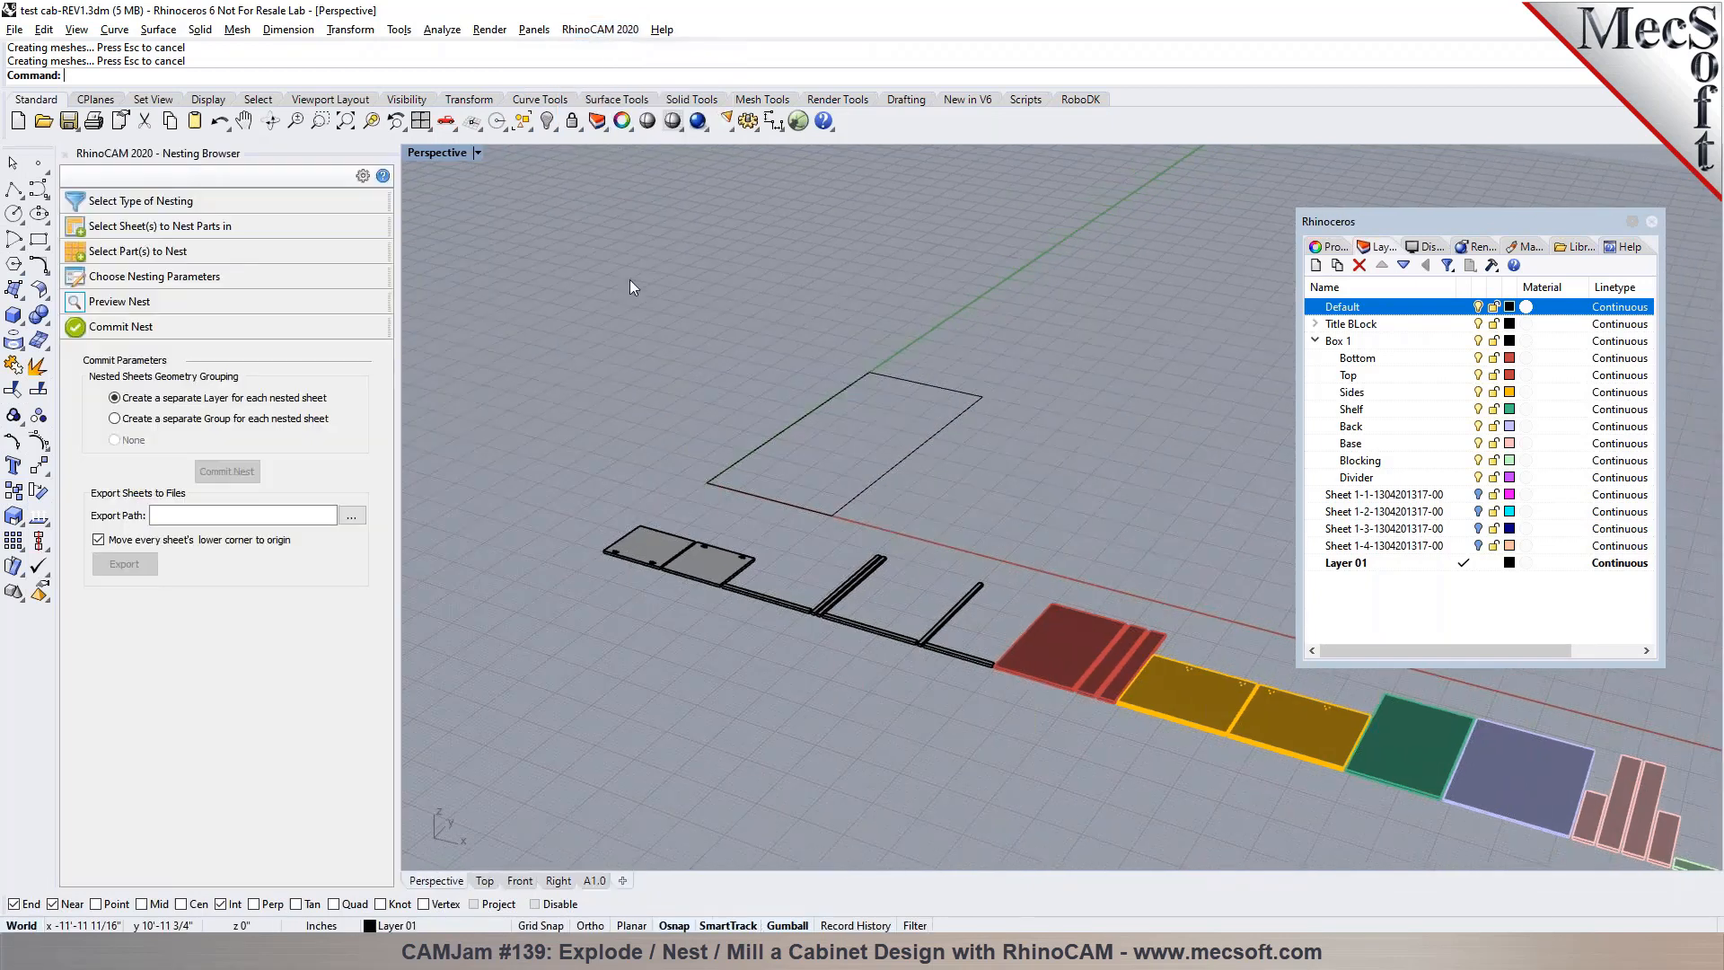
Set the grain direction of Sheet 1 to Along X in the sheet definition for nesting
left_click(234, 228)
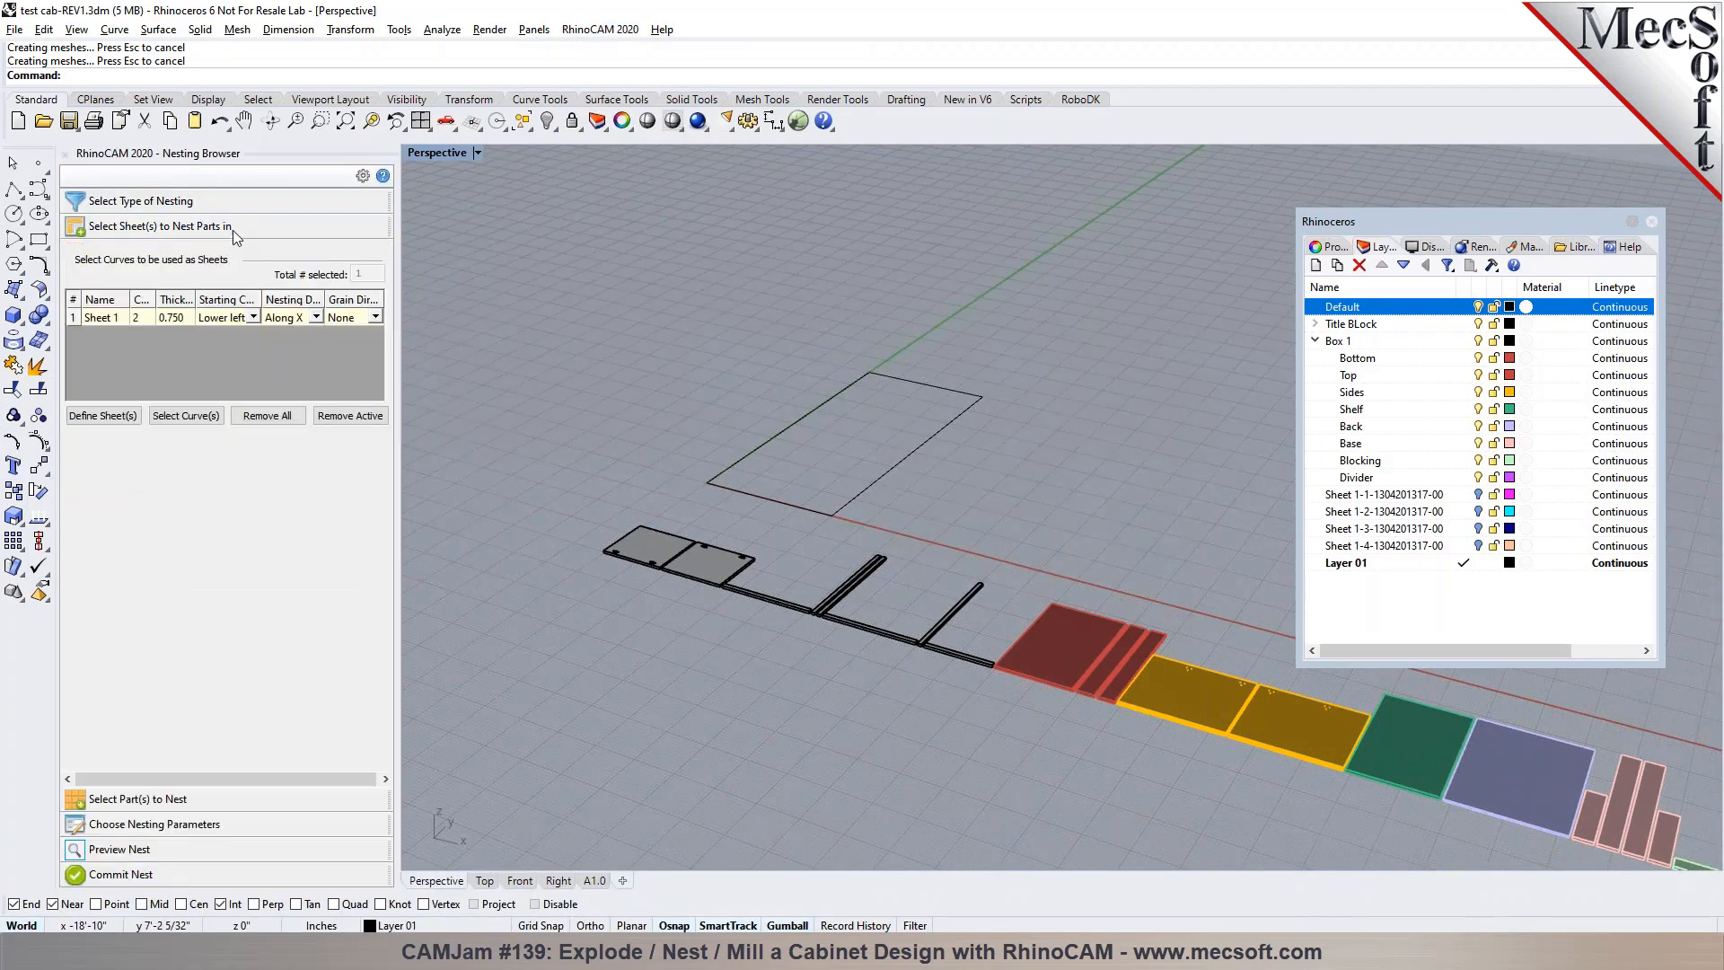
left_click(109, 316)
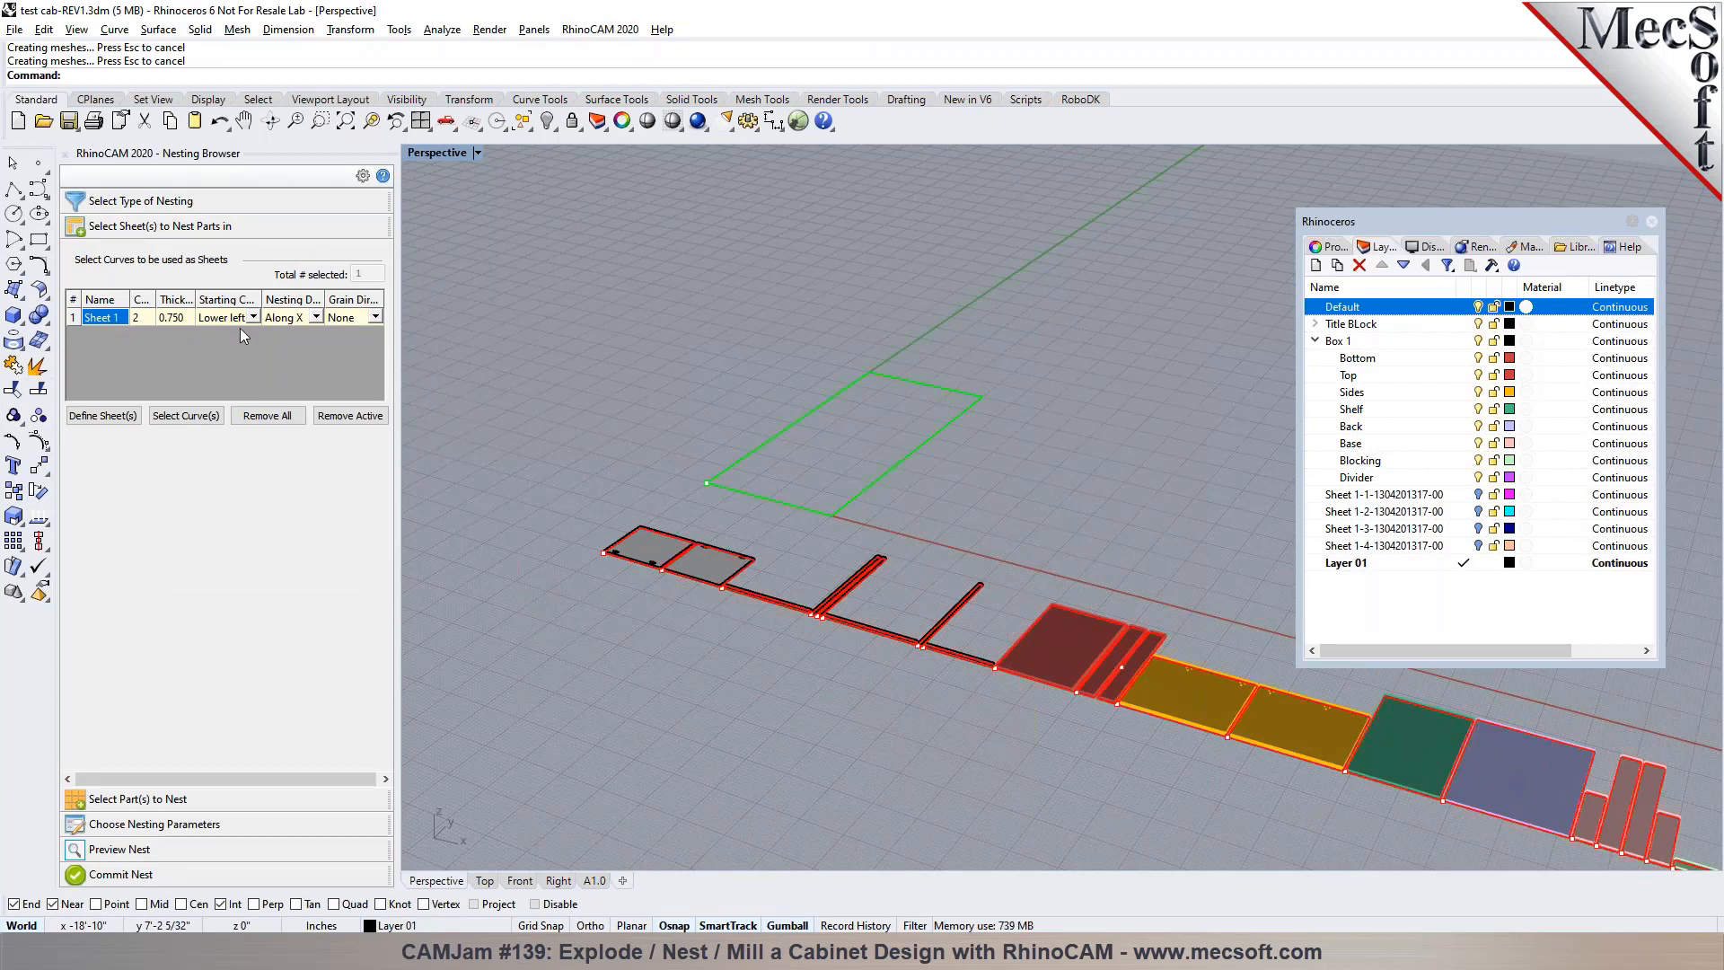
left_click(377, 316)
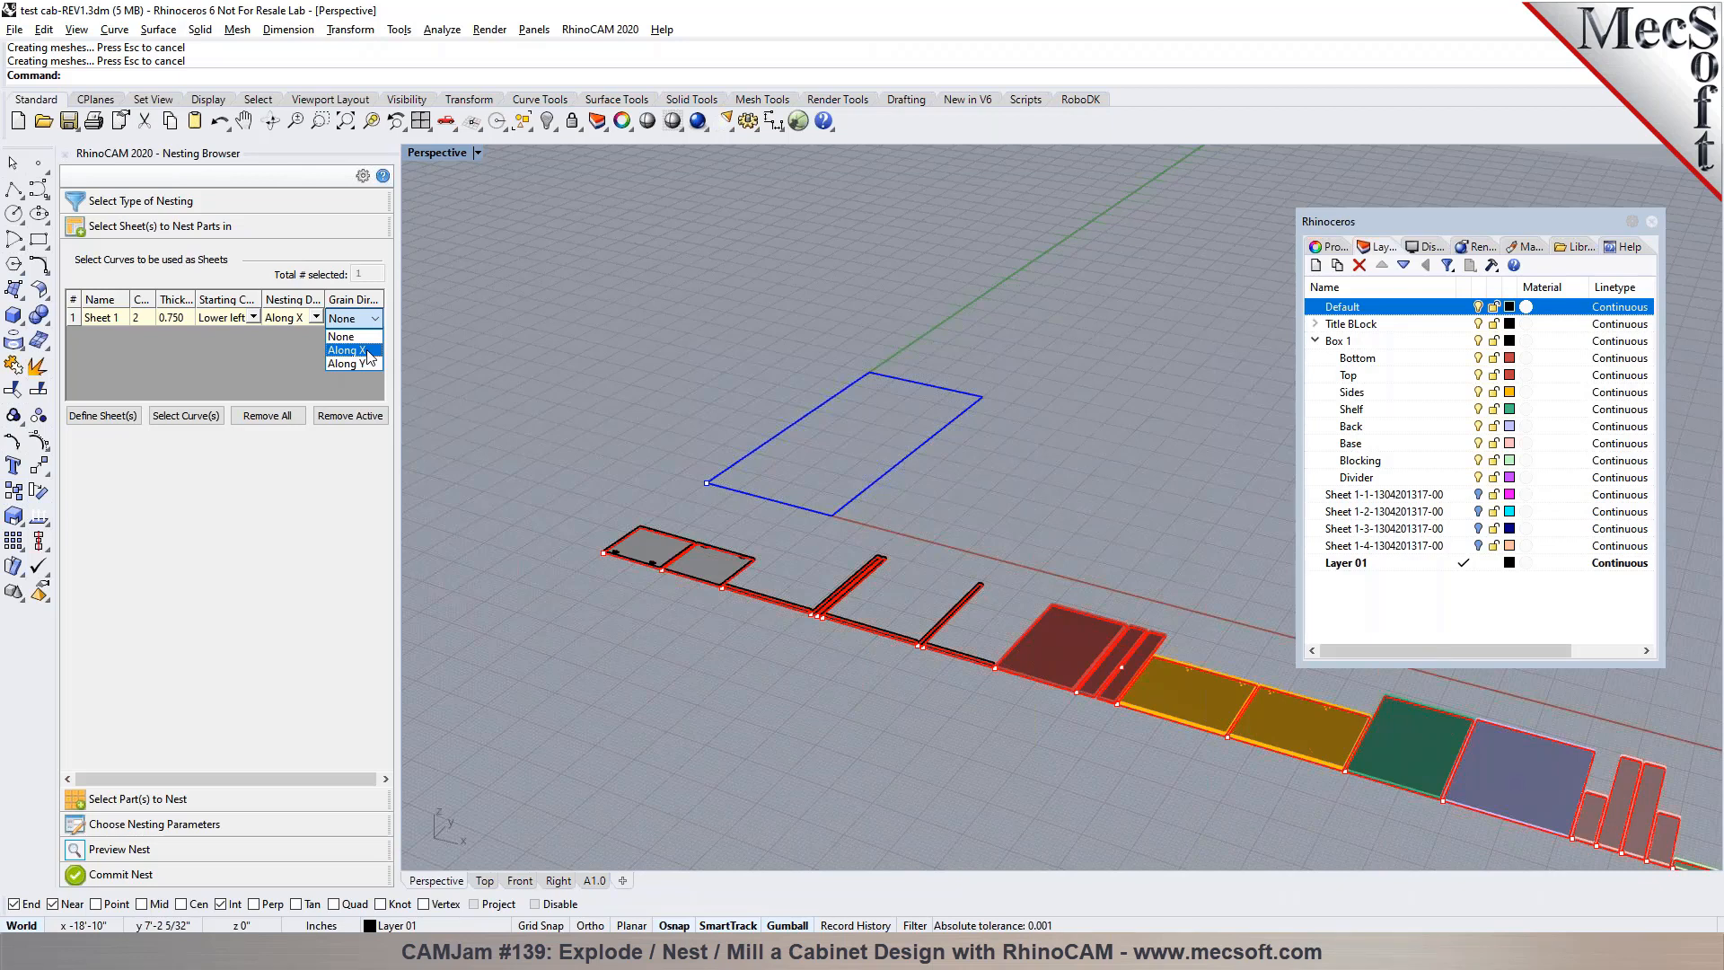
left_click(368, 351)
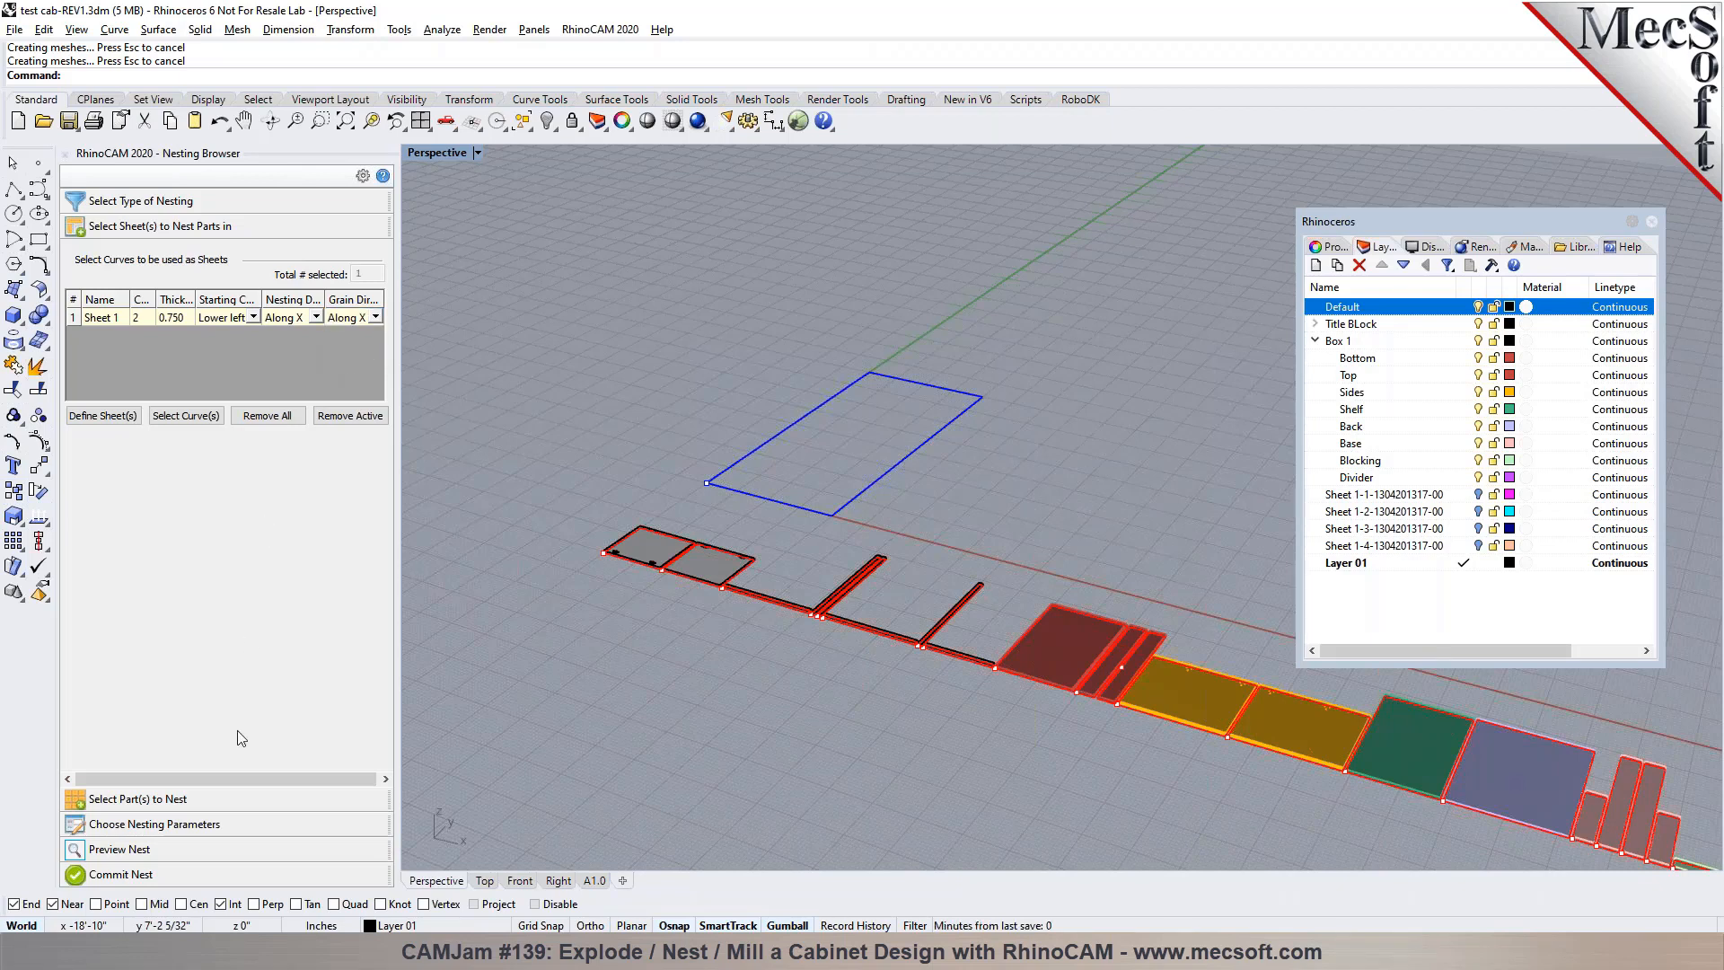
Show the parts to nest, locate Part 1 in the model and dismiss the layer manager
left_click(251, 800)
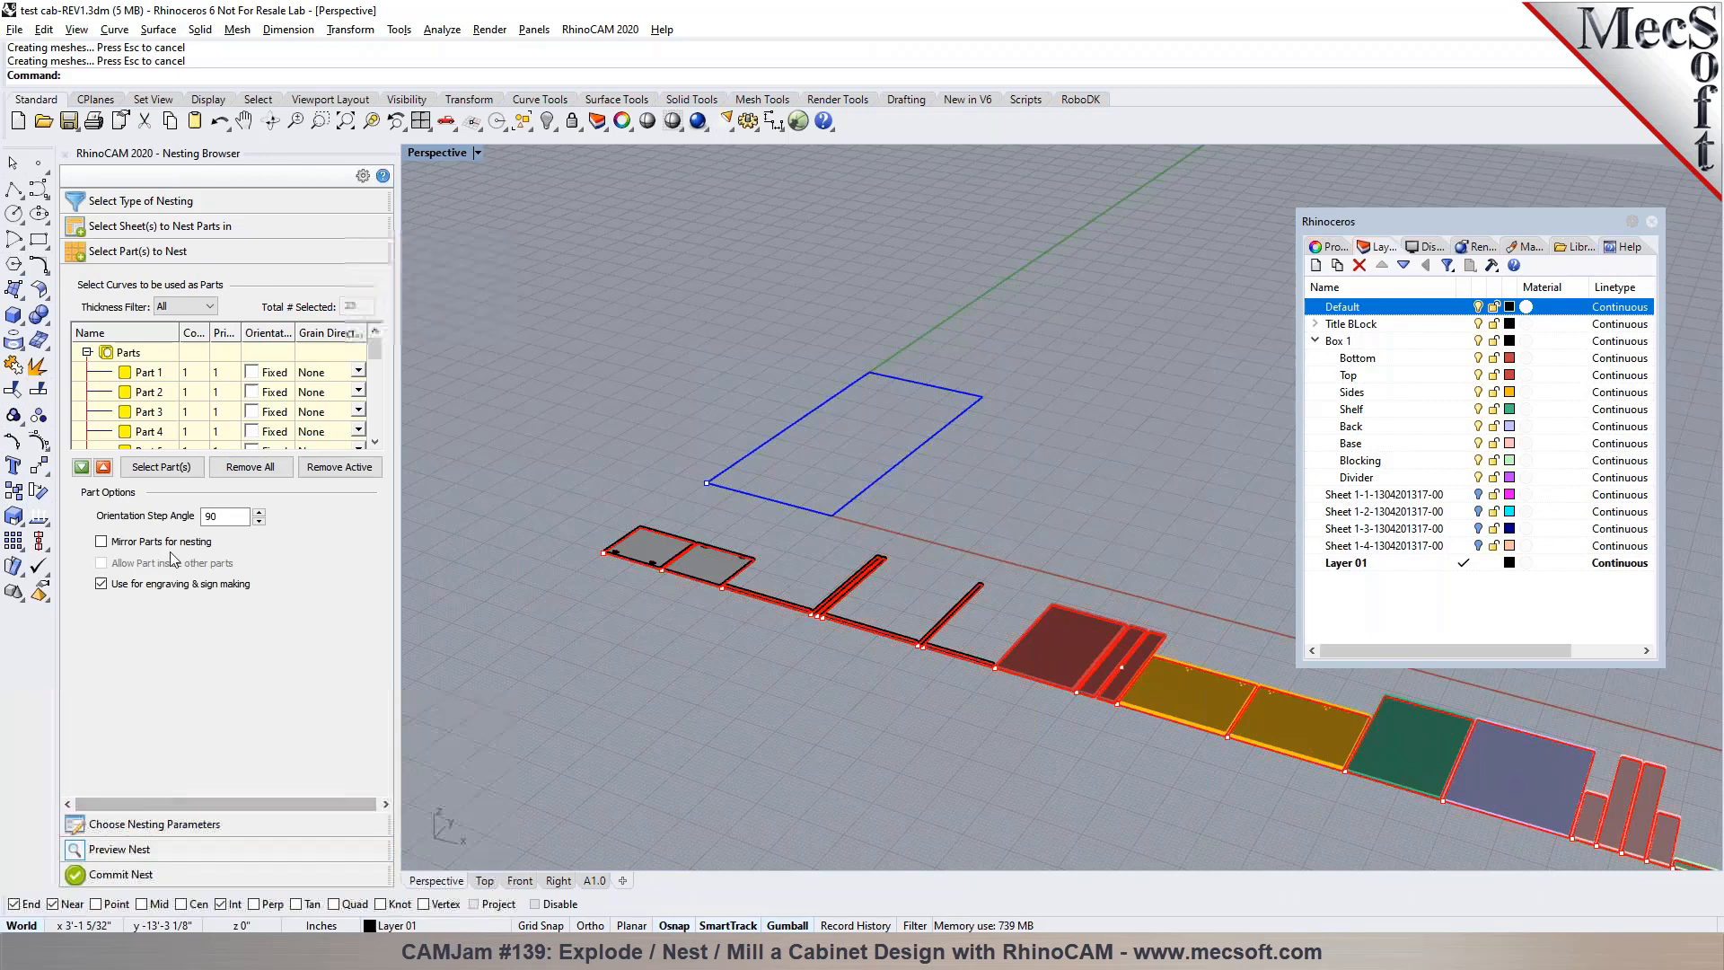
left_click(142, 373)
scroll(741, 444, "down", 8)
scroll(1063, 549, "up", 8)
scroll(934, 504, "down", 8)
scroll(987, 508, "up", 5)
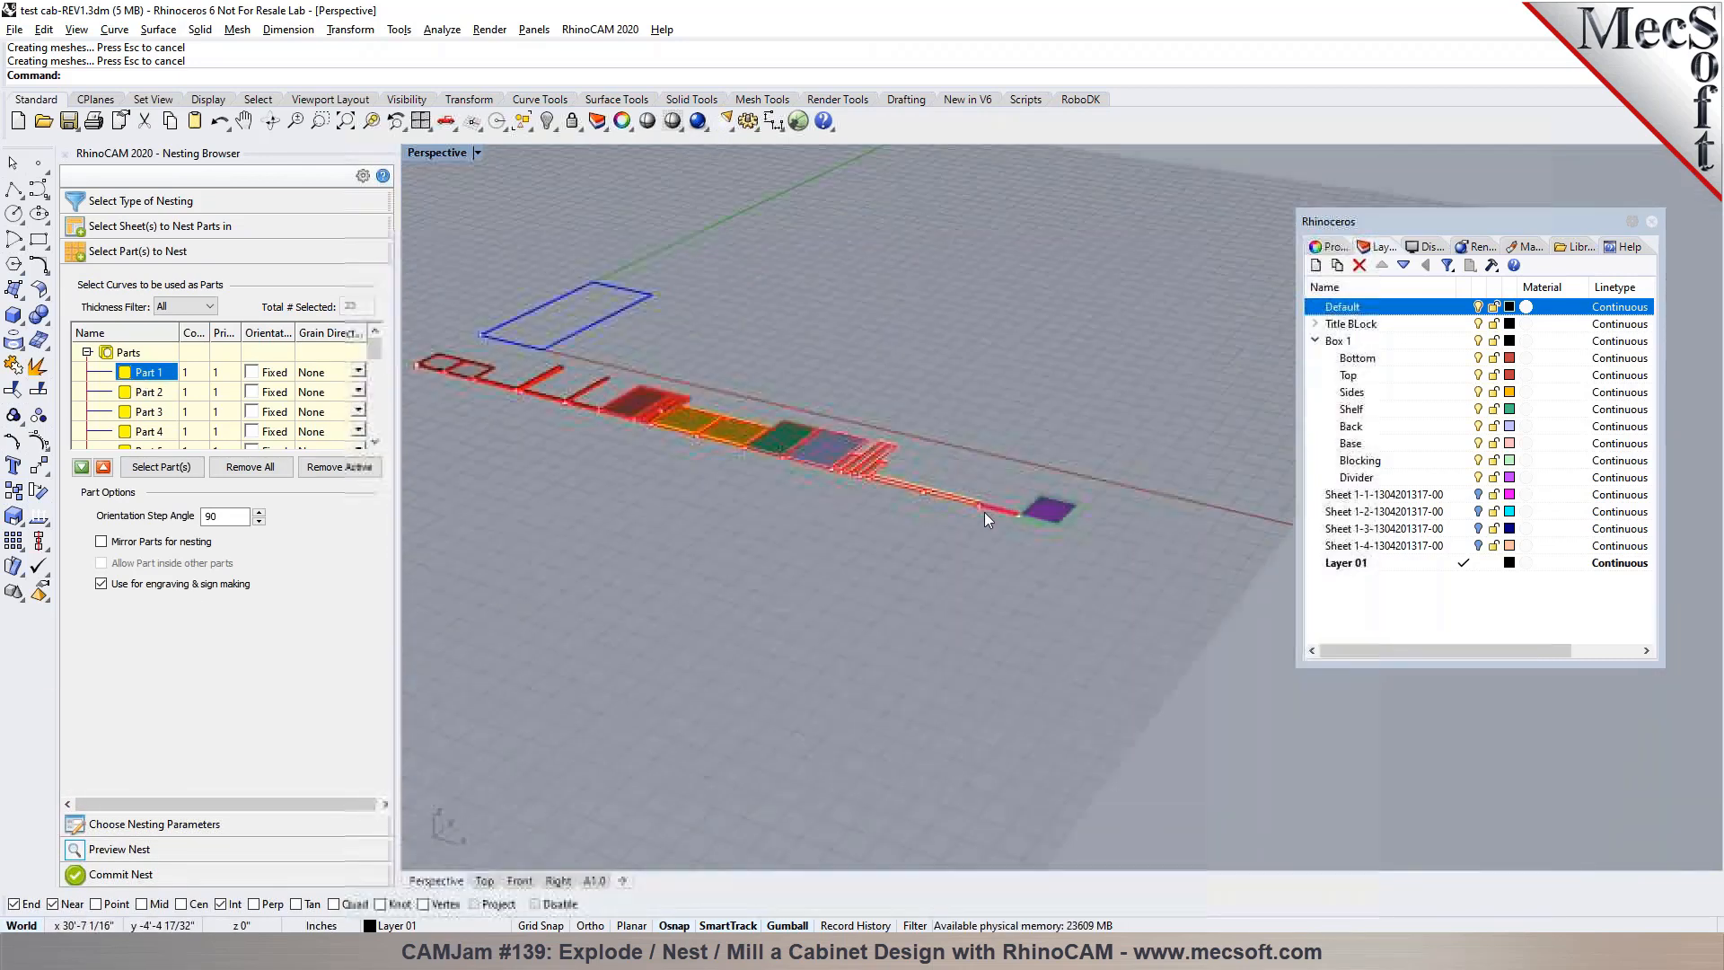
left_click(1652, 221)
scroll(1011, 473, "up", 3)
scroll(1011, 472, "up", 2)
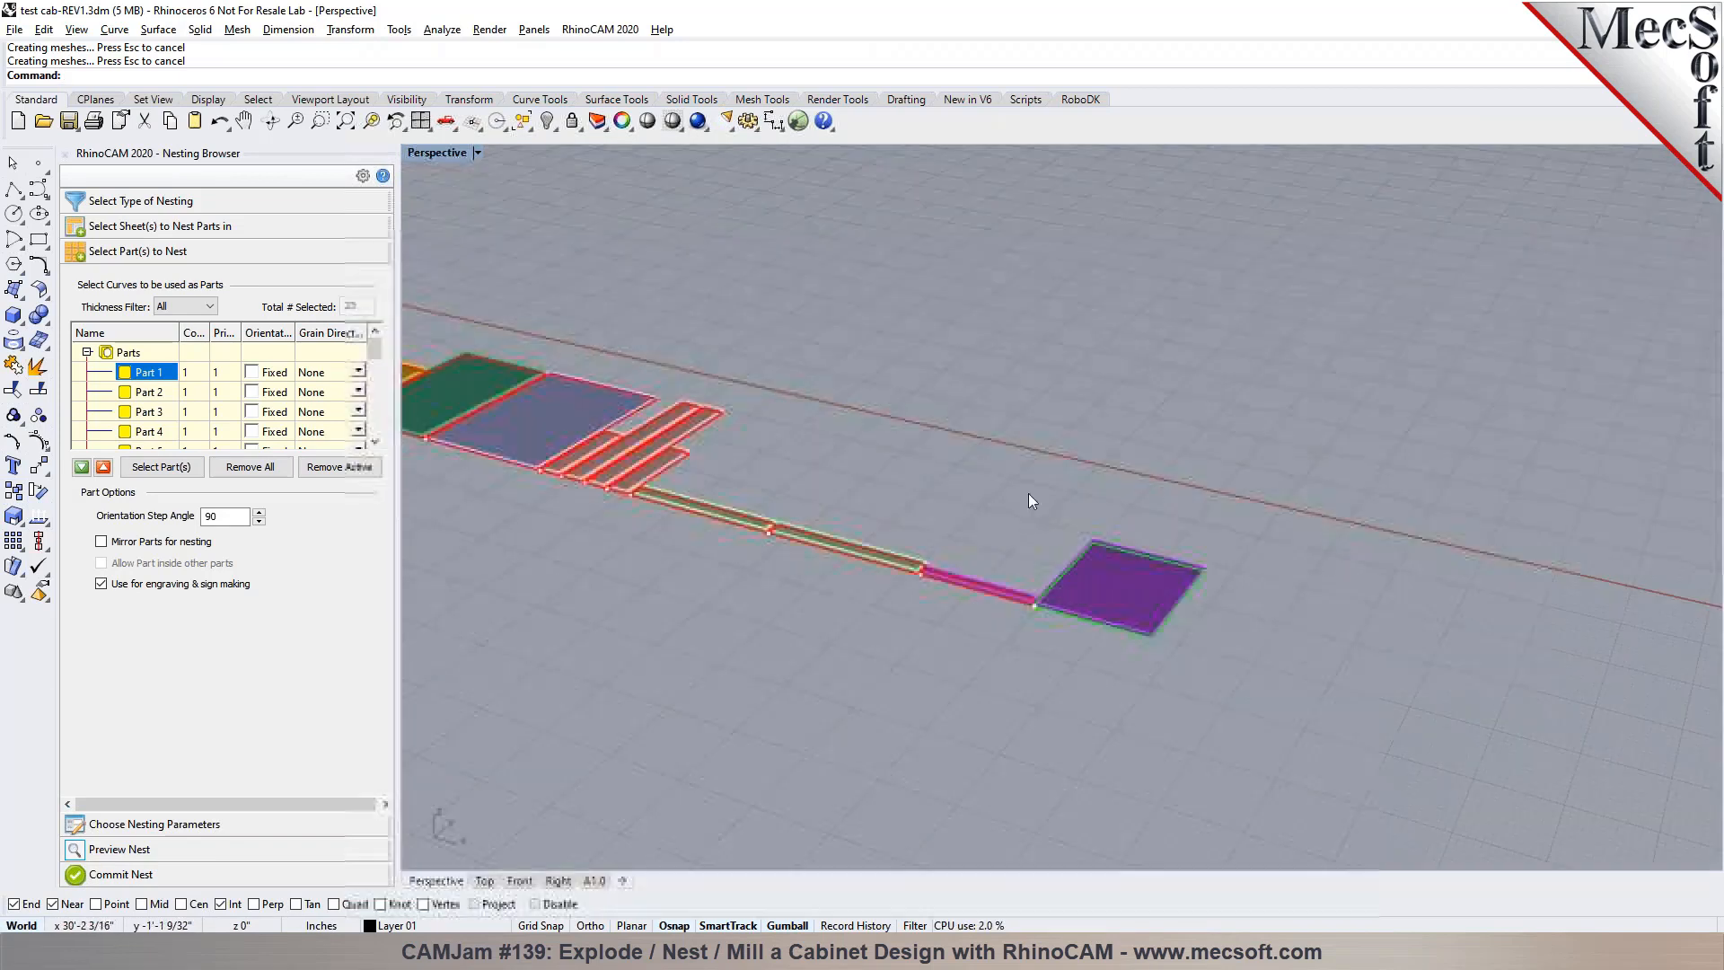
Set the grain direction of Part 2 to Along Y and check which strip it refers to
left_click(149, 393)
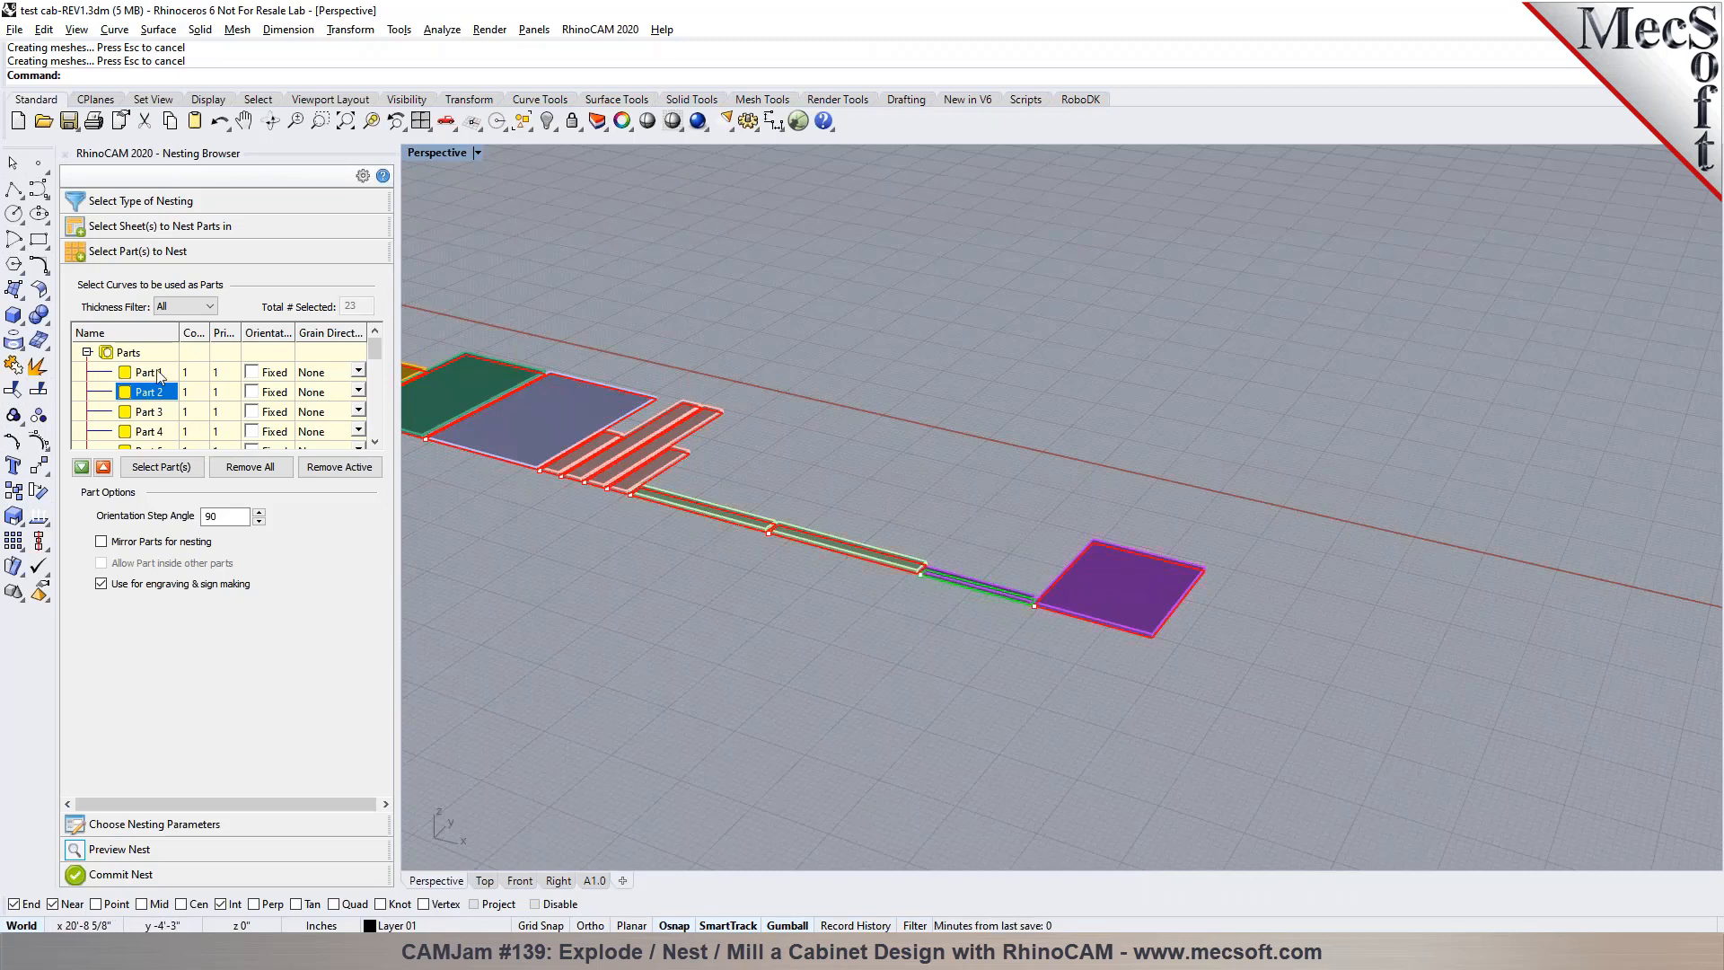
left_click(358, 393)
left_click(358, 393)
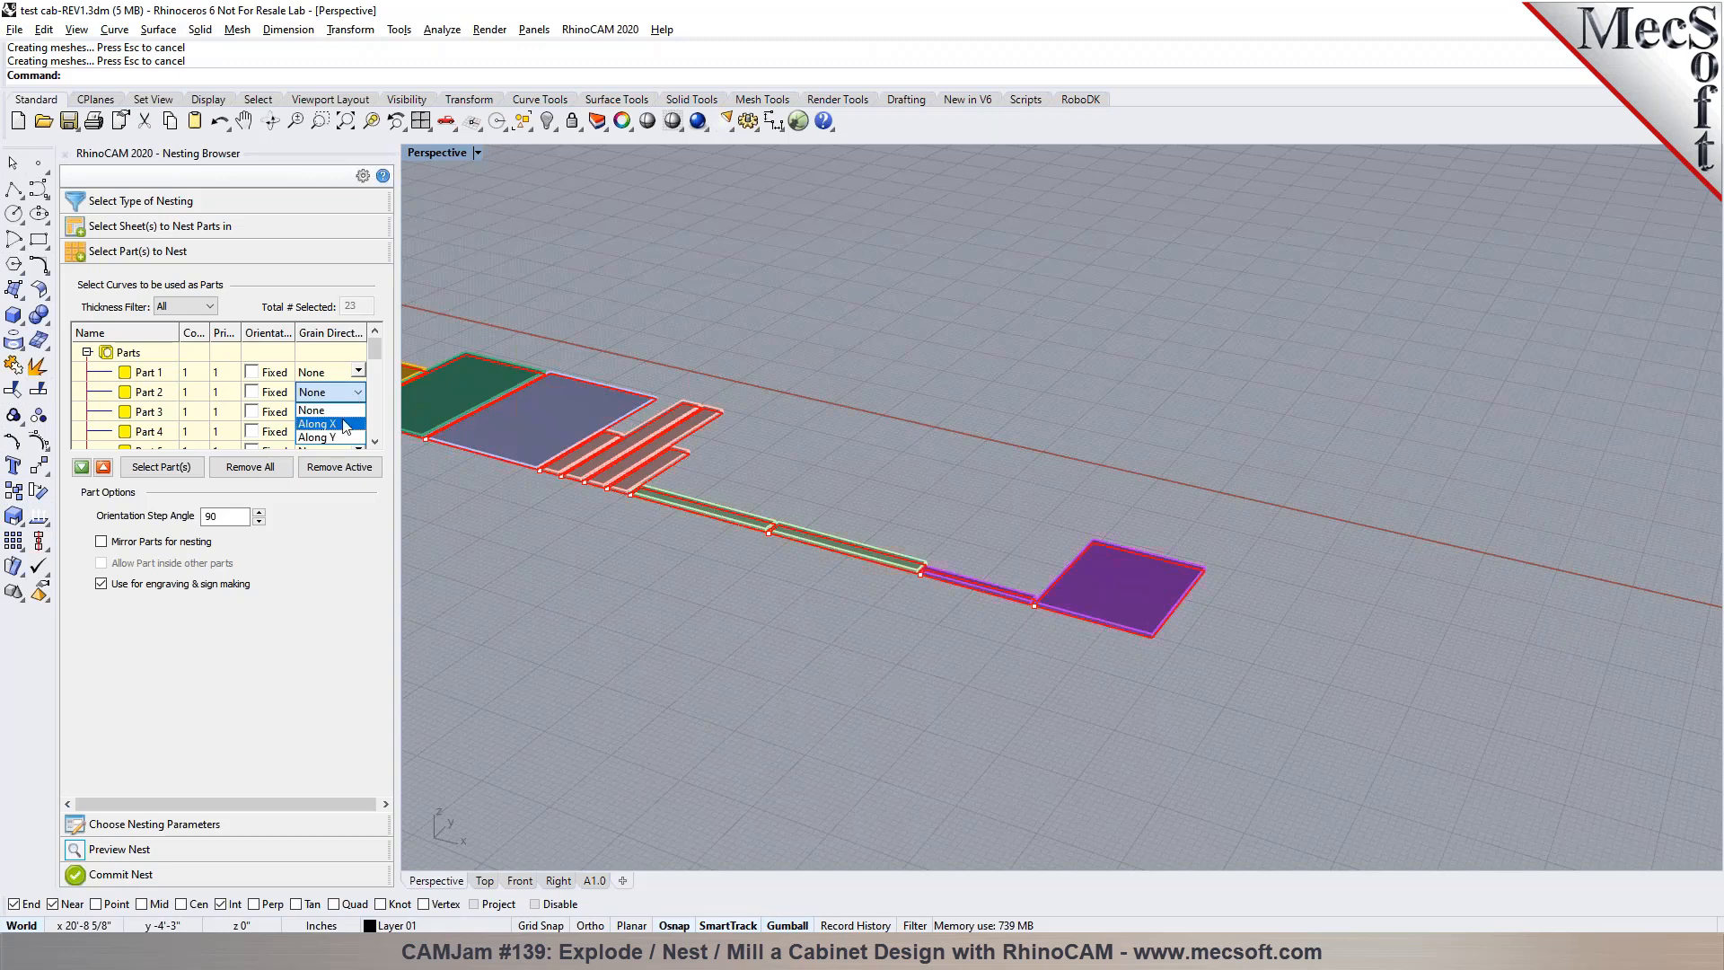
left_click(344, 438)
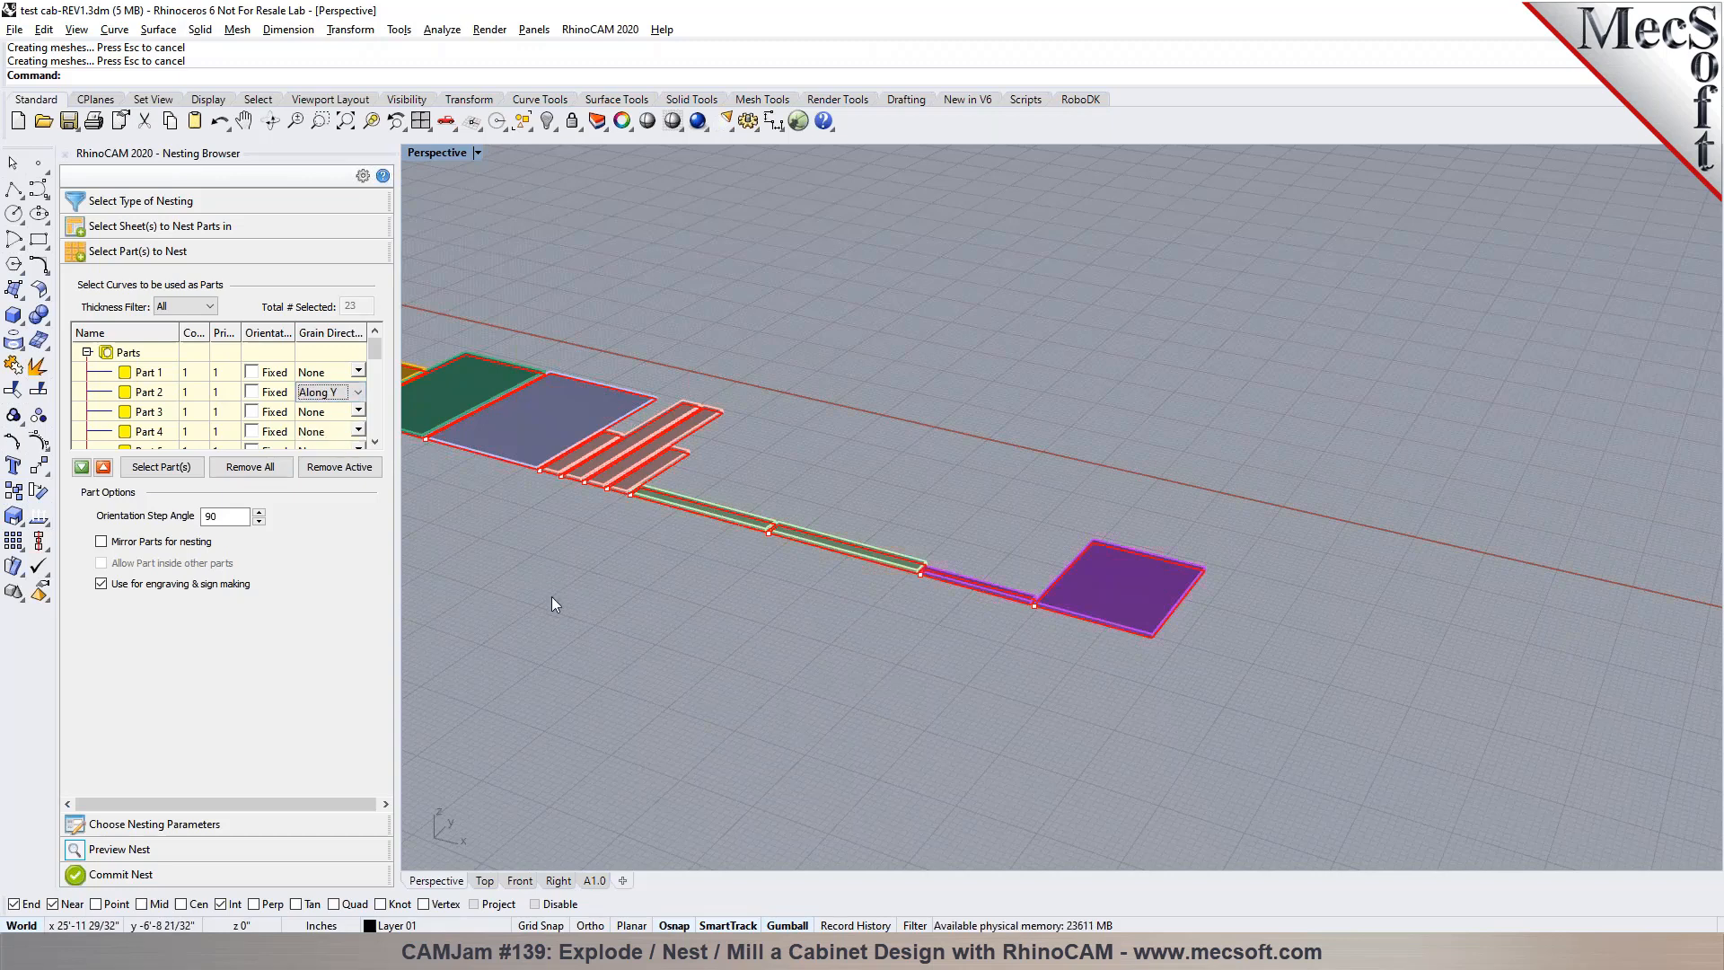
left_click(163, 397)
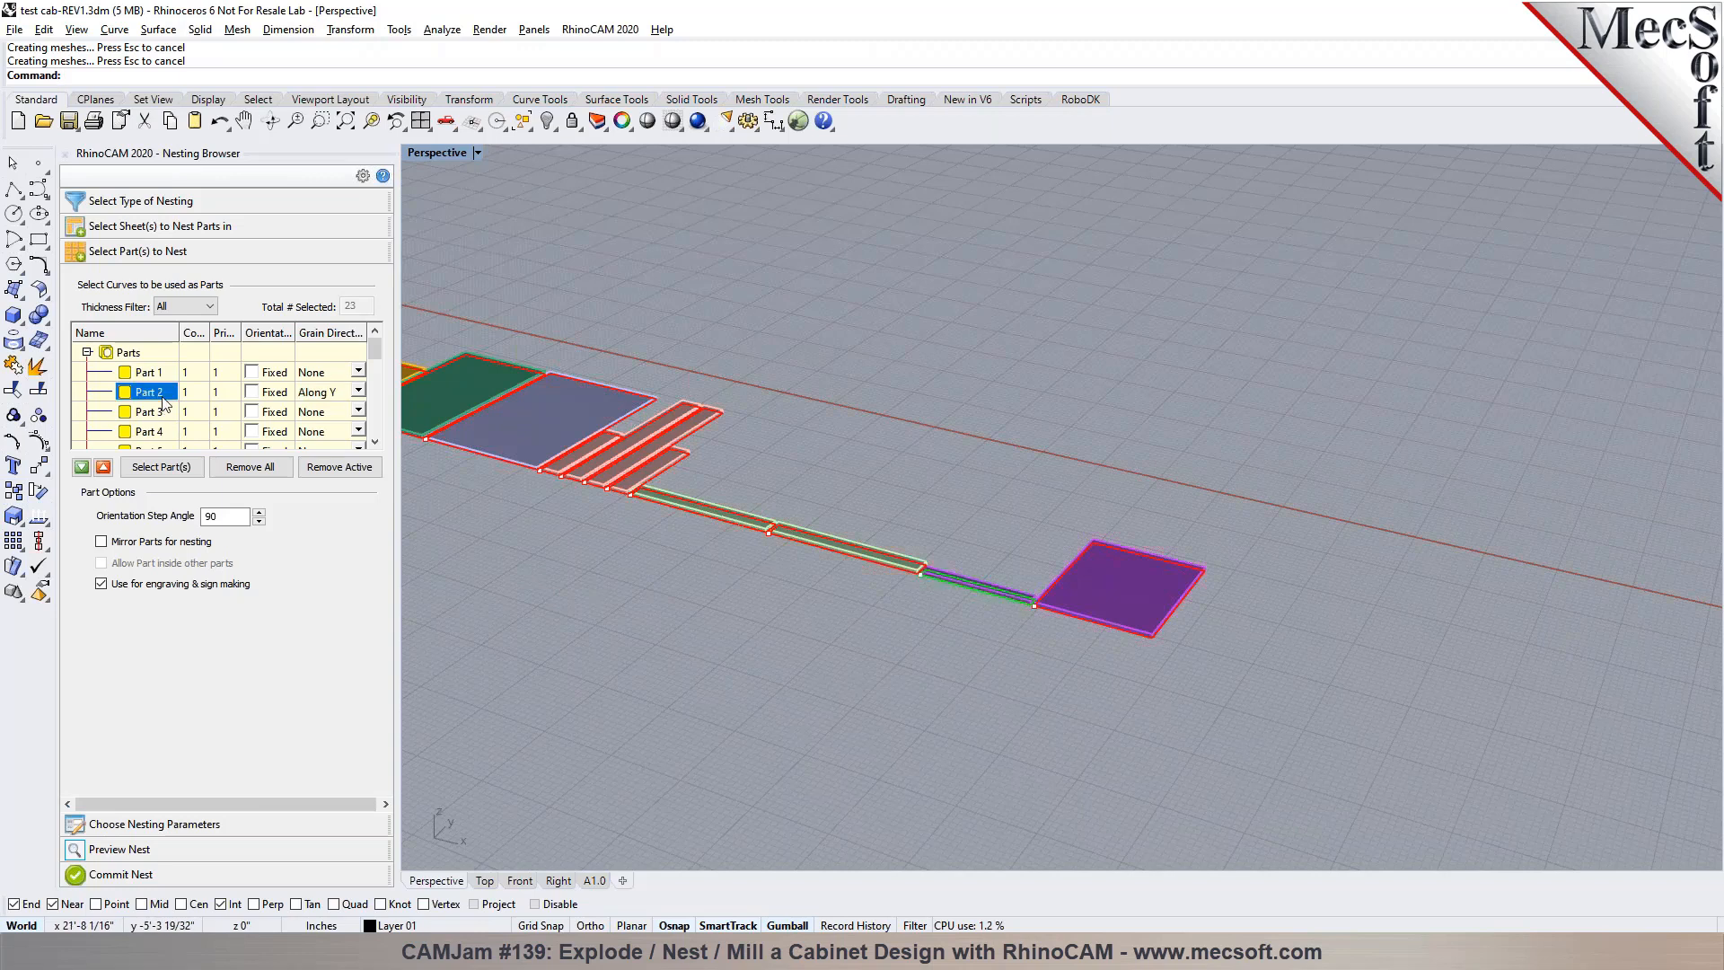
Set the grain direction of Part 3 and Part 4 to Along Y
left_click(161, 417)
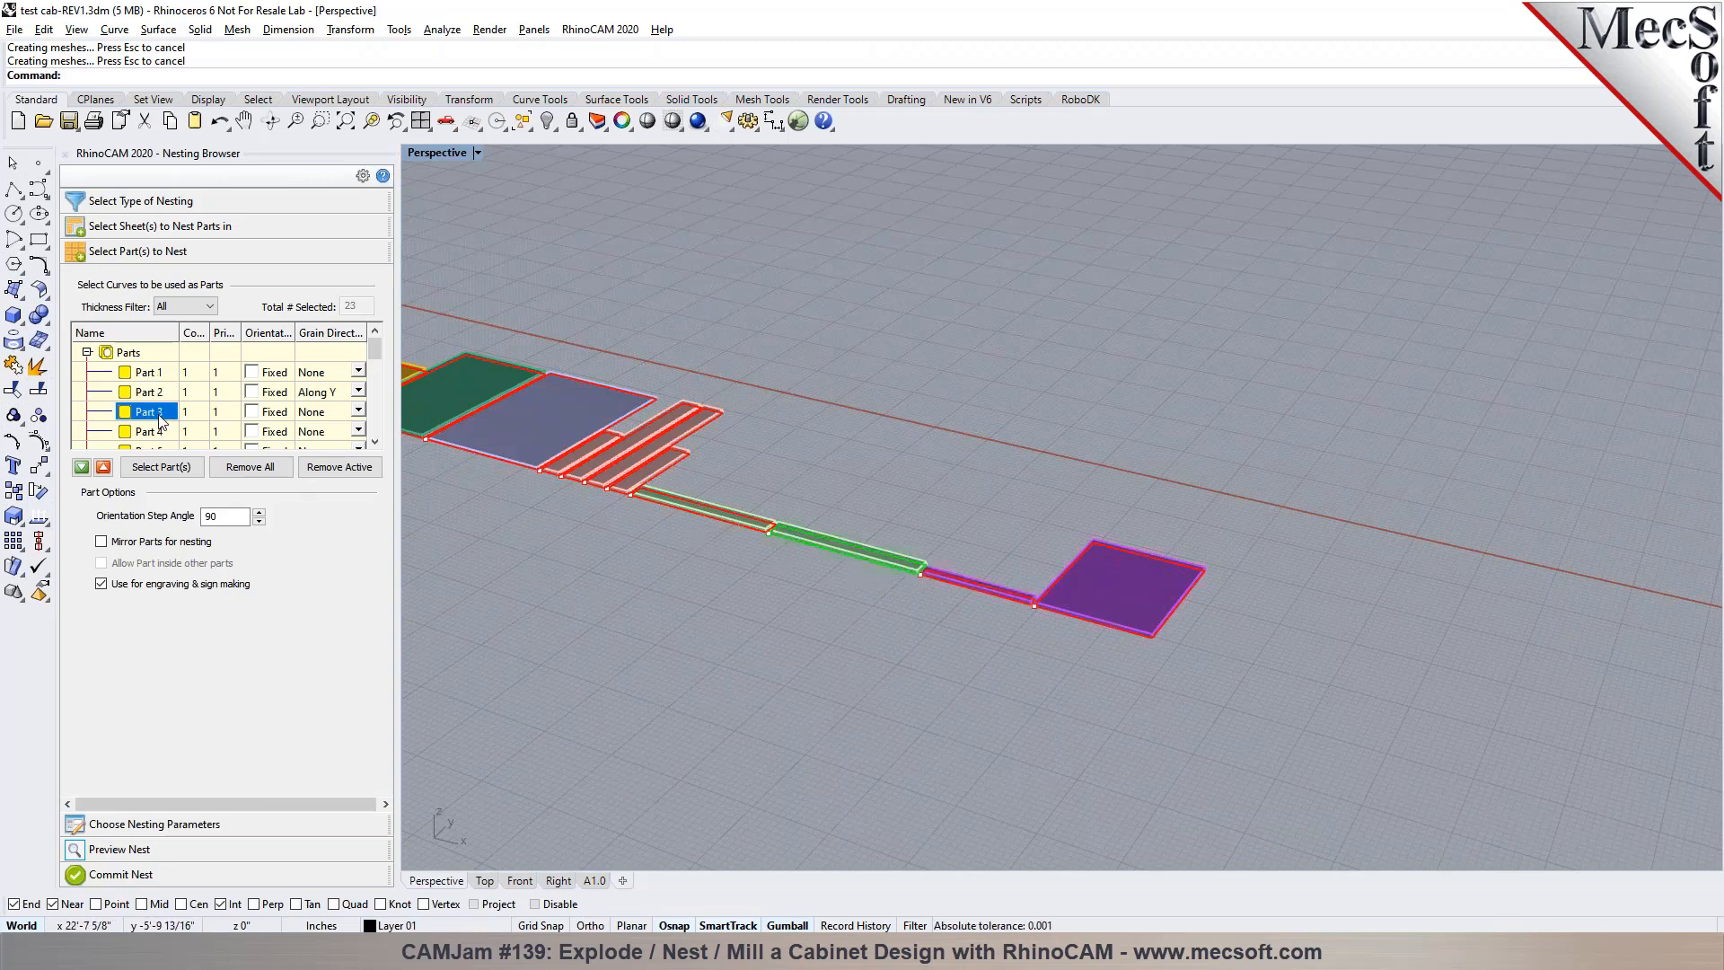
left_click(359, 415)
left_click(358, 413)
left_click(355, 441)
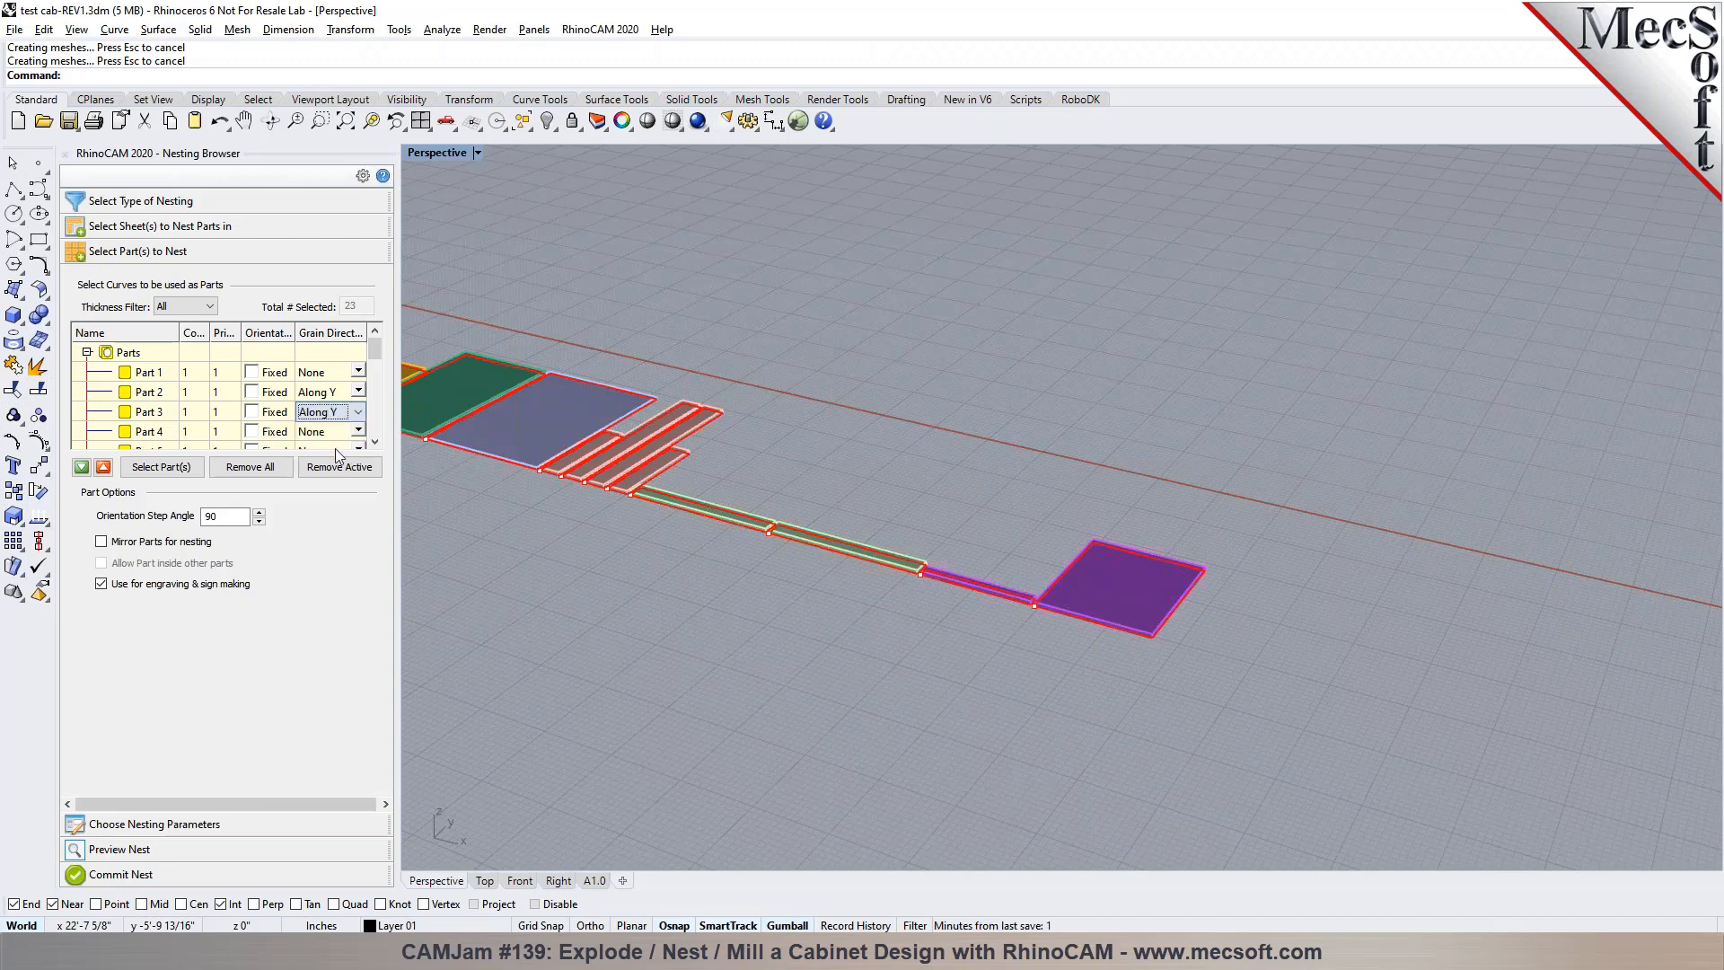
left_click(358, 433)
left_click(359, 433)
left_click(342, 477)
scroll(920, 580, "down", 3)
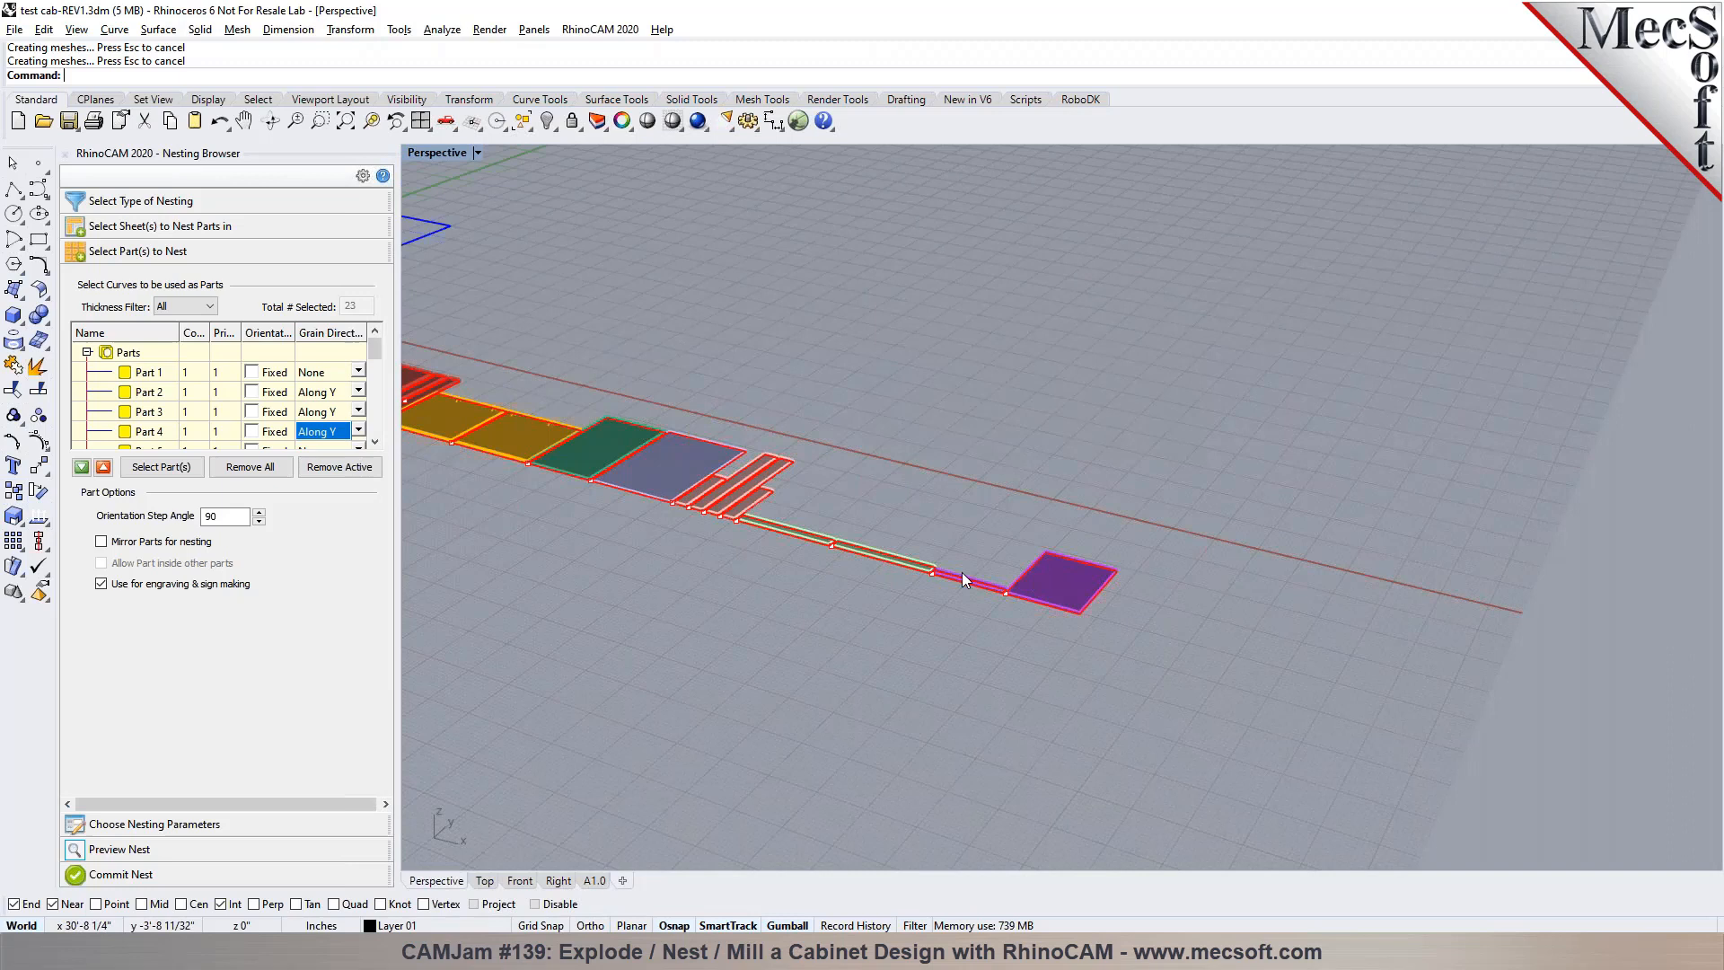
left_click(148, 431)
Execute the nest with the existing nesting parameters and dismiss the resulting warning
scroll(1041, 471, "down", 8)
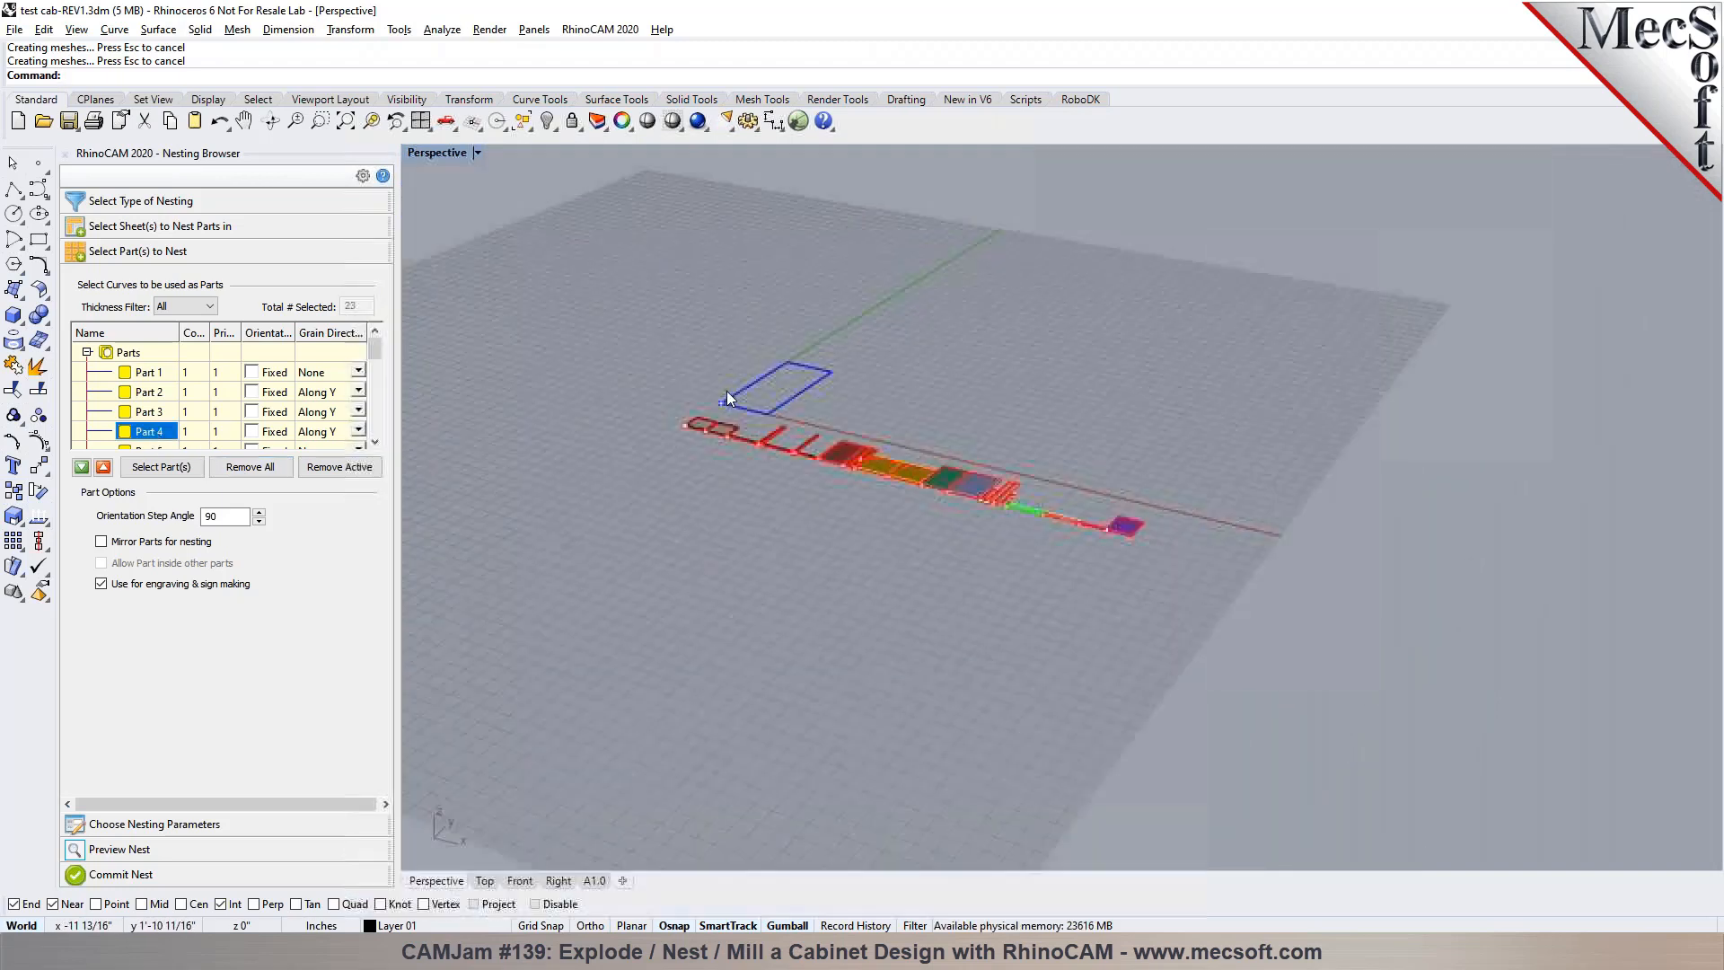
scroll(726, 390, "up", 5)
left_click(154, 823)
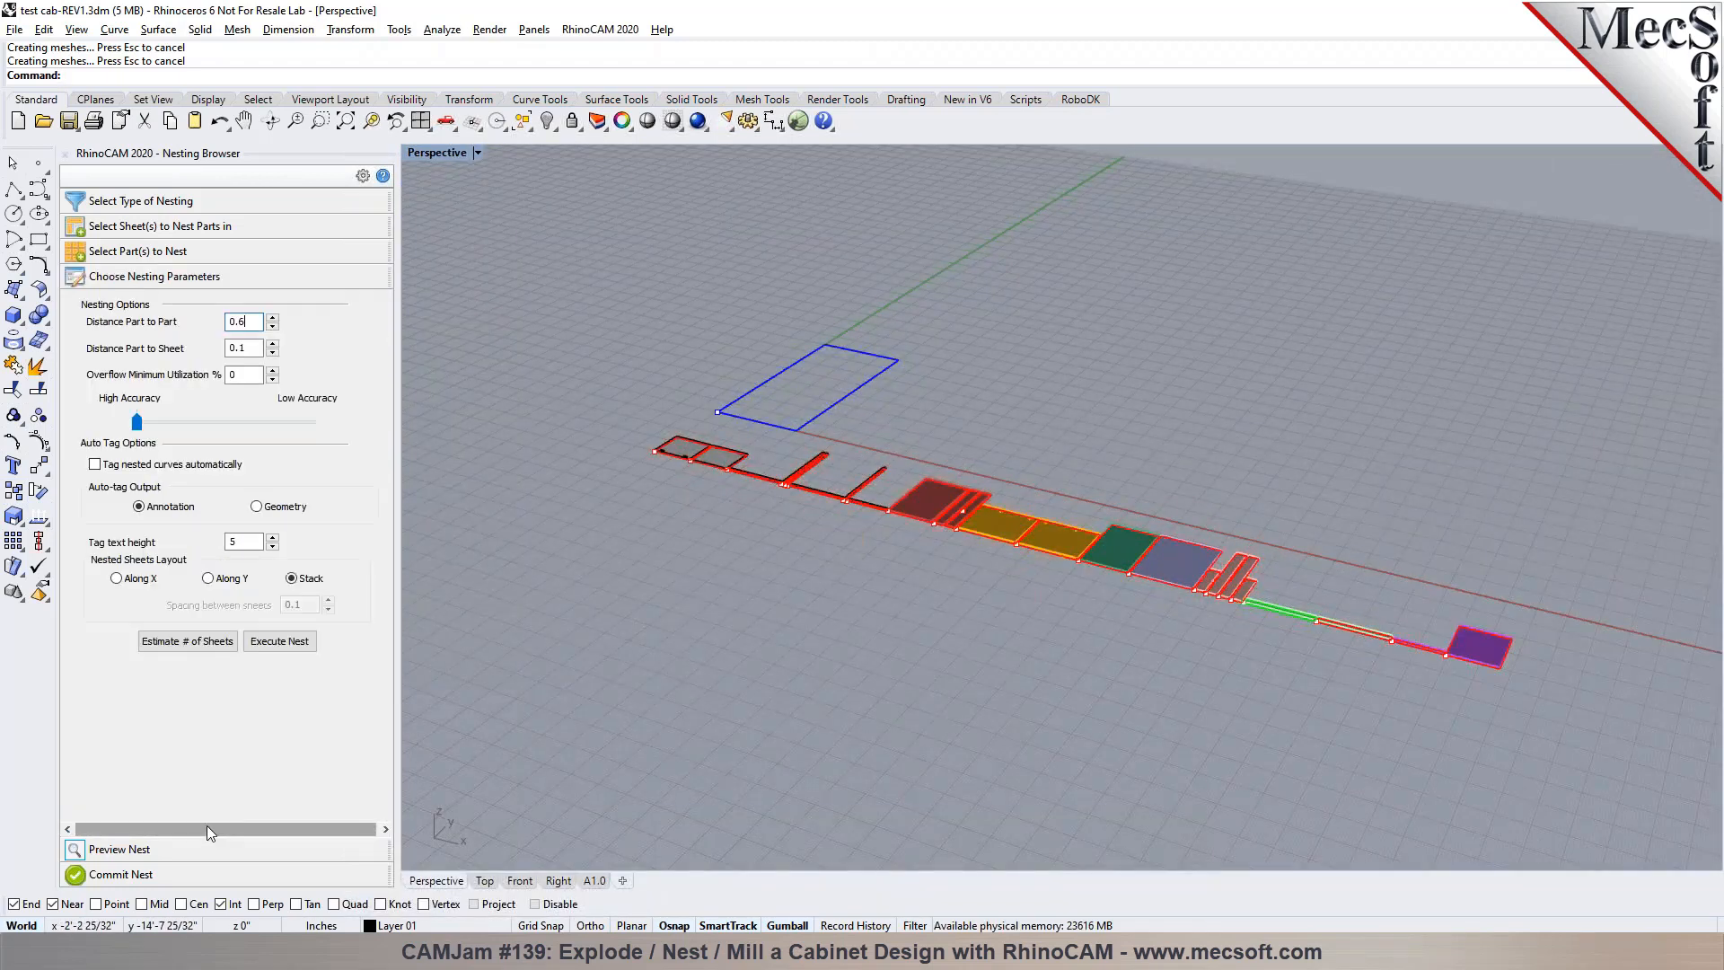
left_click(273, 647)
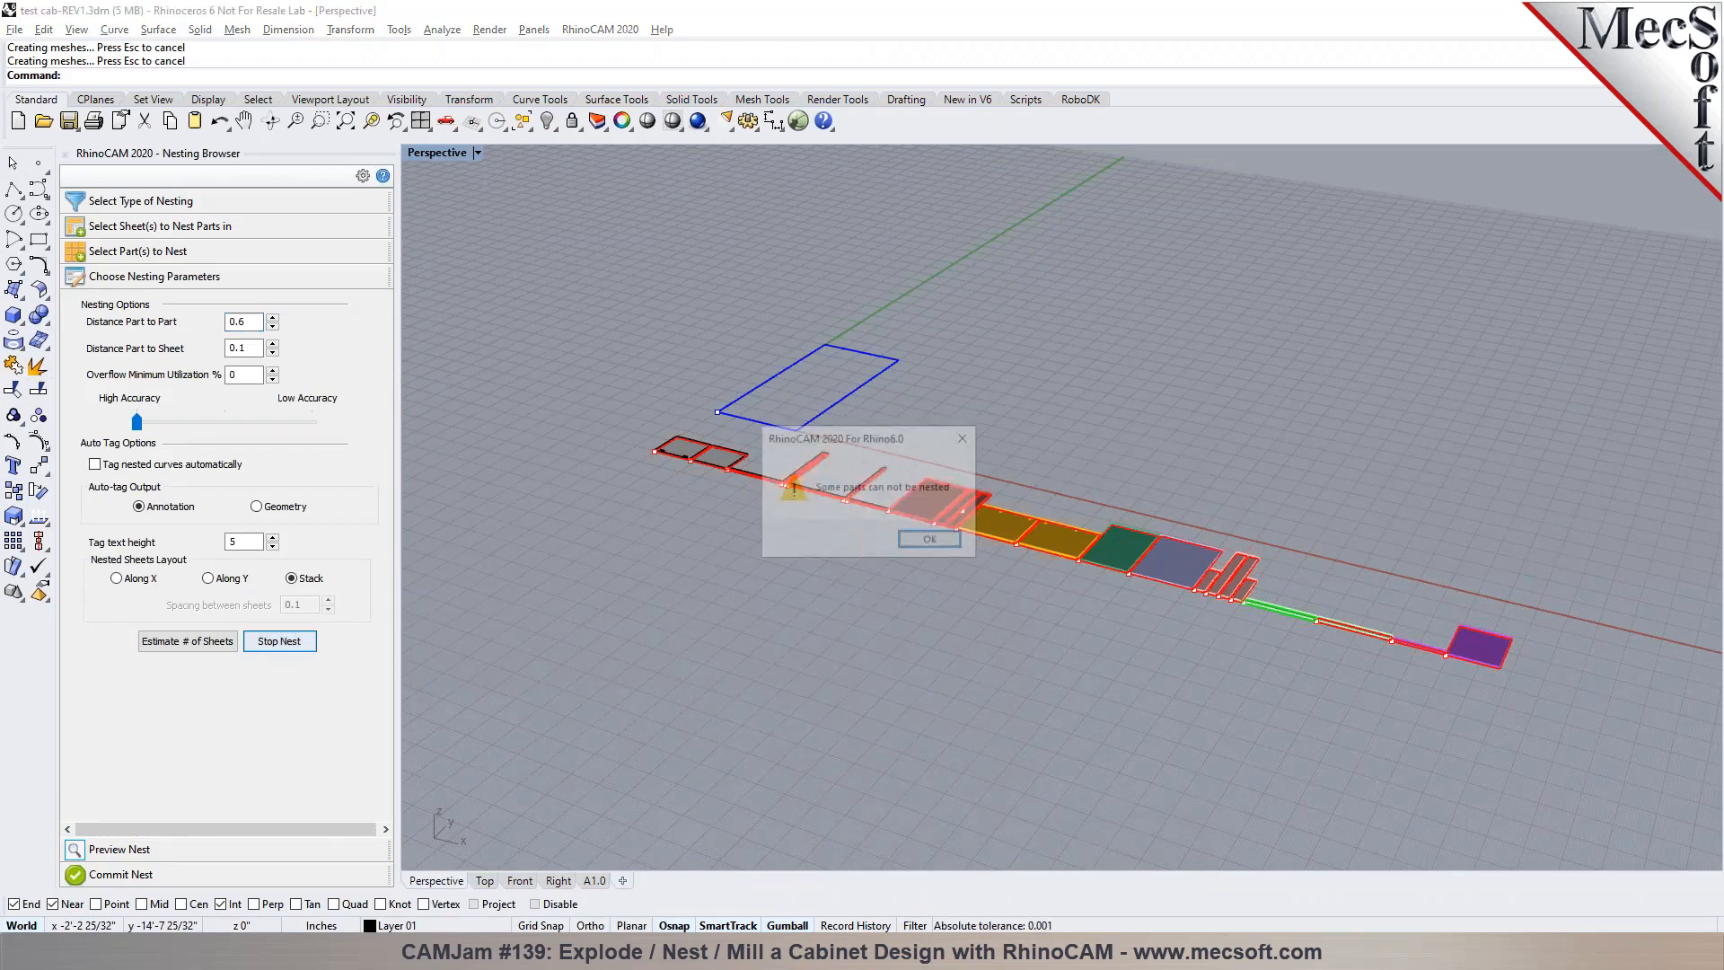
left_click(909, 542)
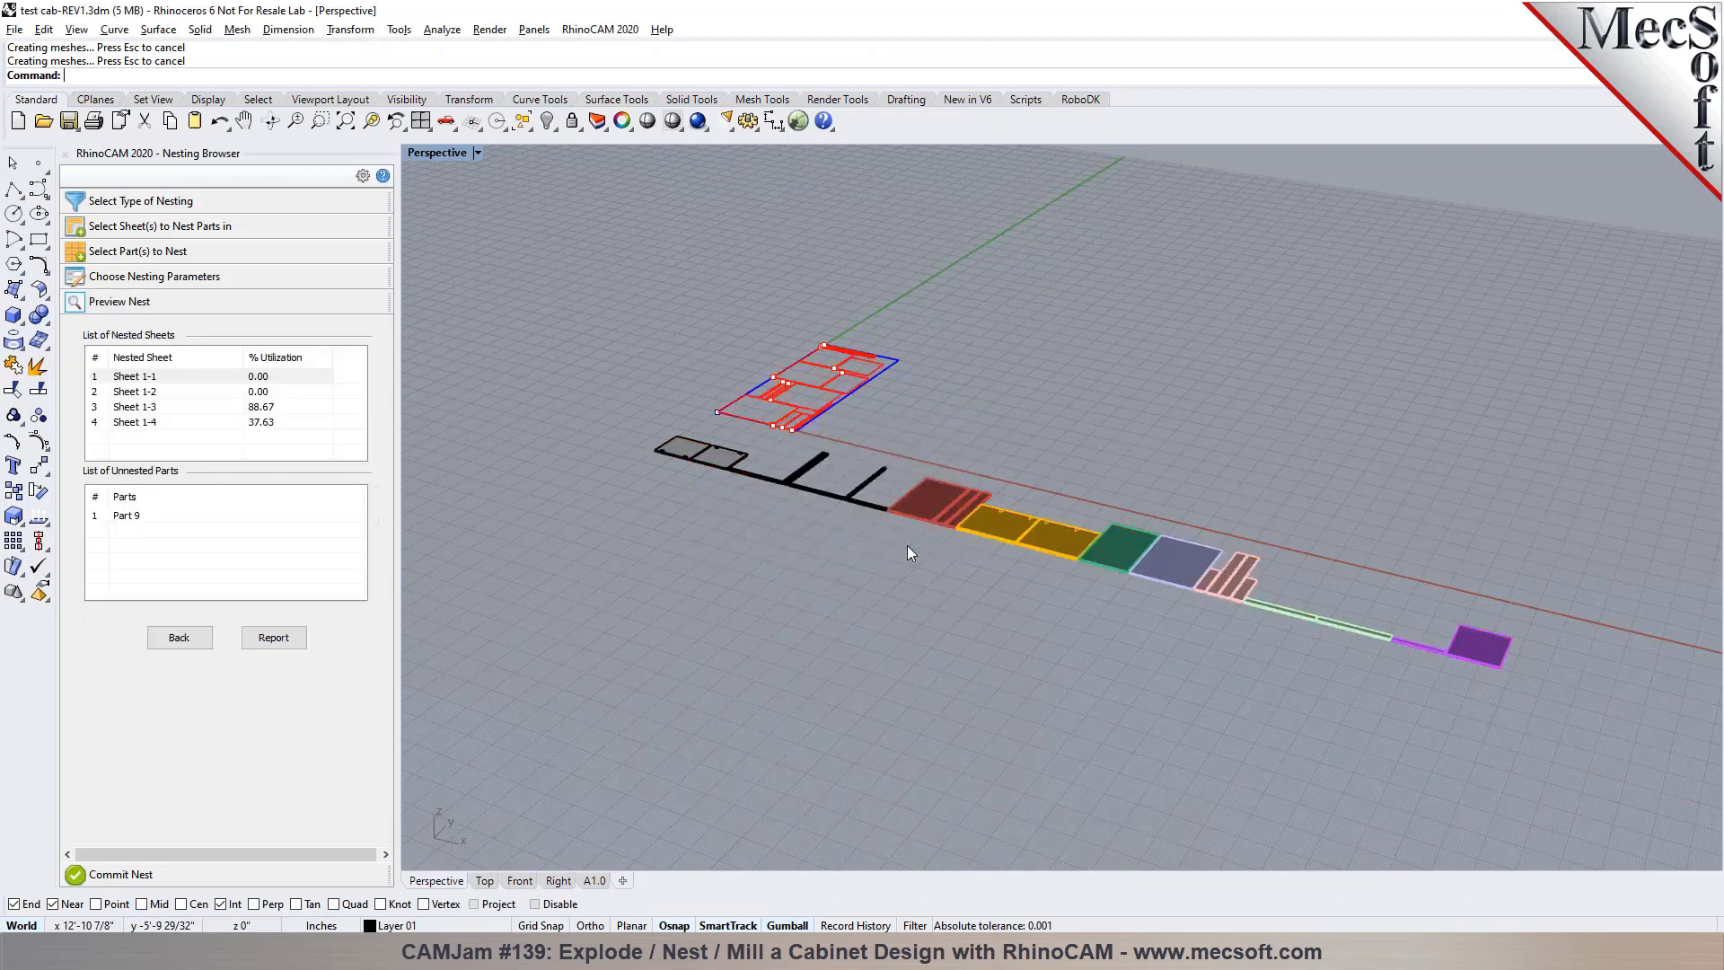
Examine the part layout on nested sheets Sheet 1-1 and Sheet 1-2 in the nest preview
scroll(801, 379, "up", 5)
scroll(737, 428, "down", 5)
scroll(736, 429, "up", 5)
scroll(737, 429, "up", 2)
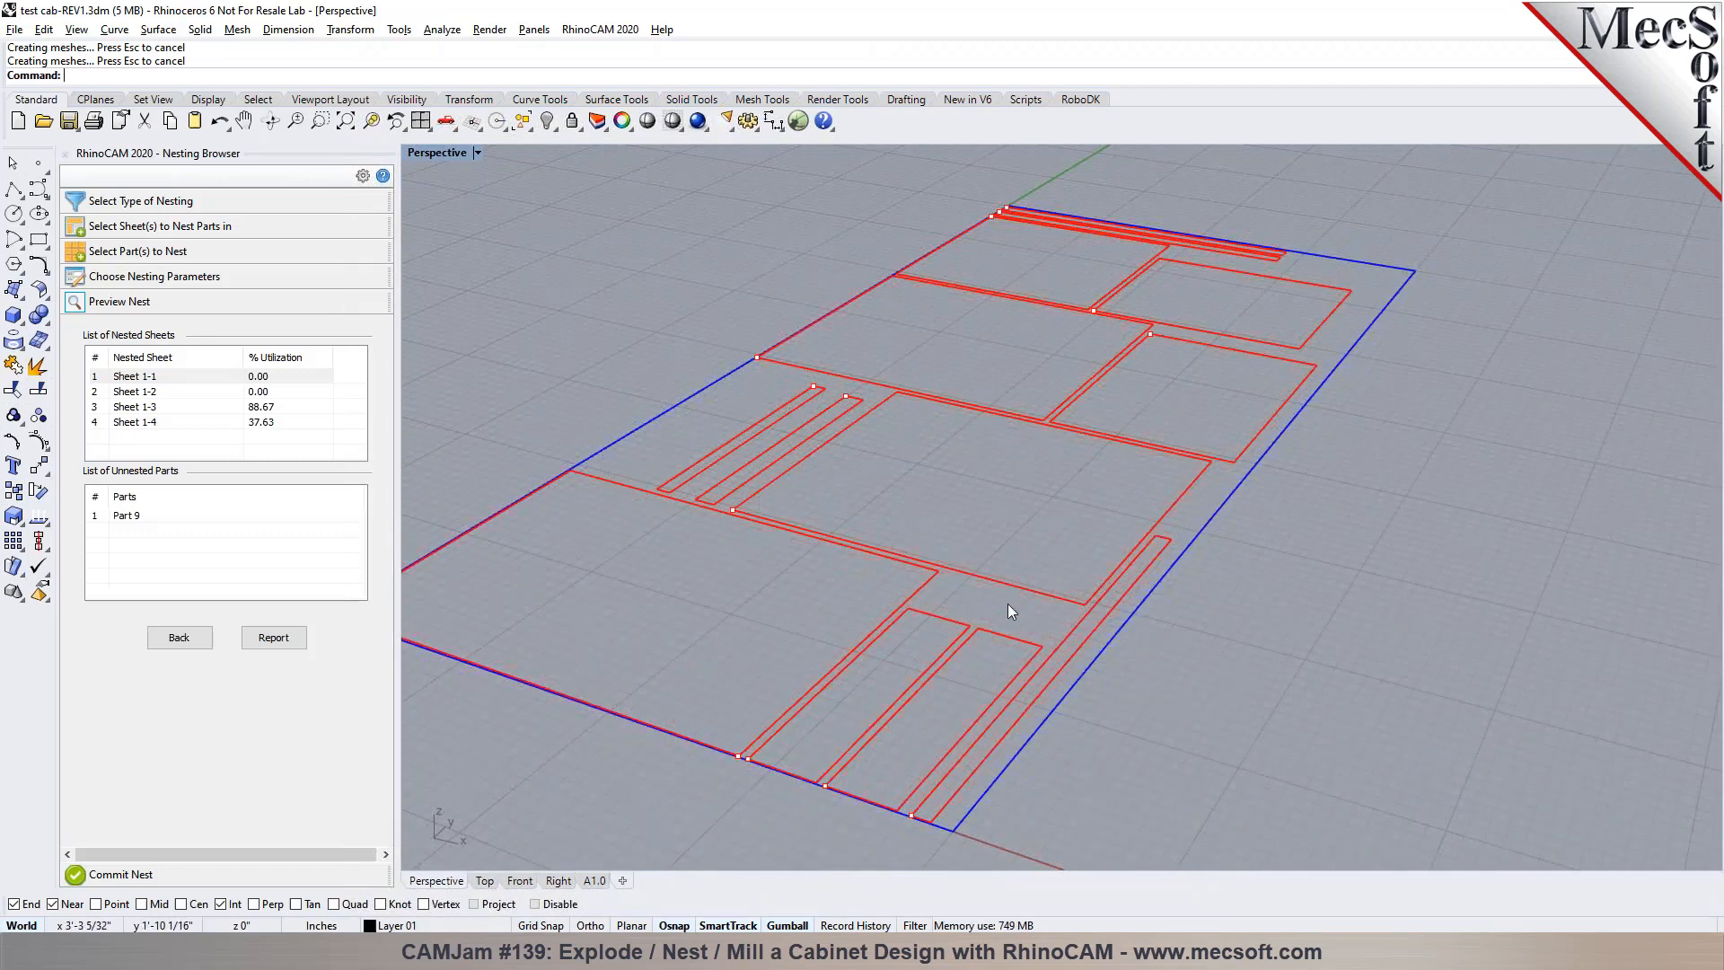
scroll(1002, 614, "down", 1)
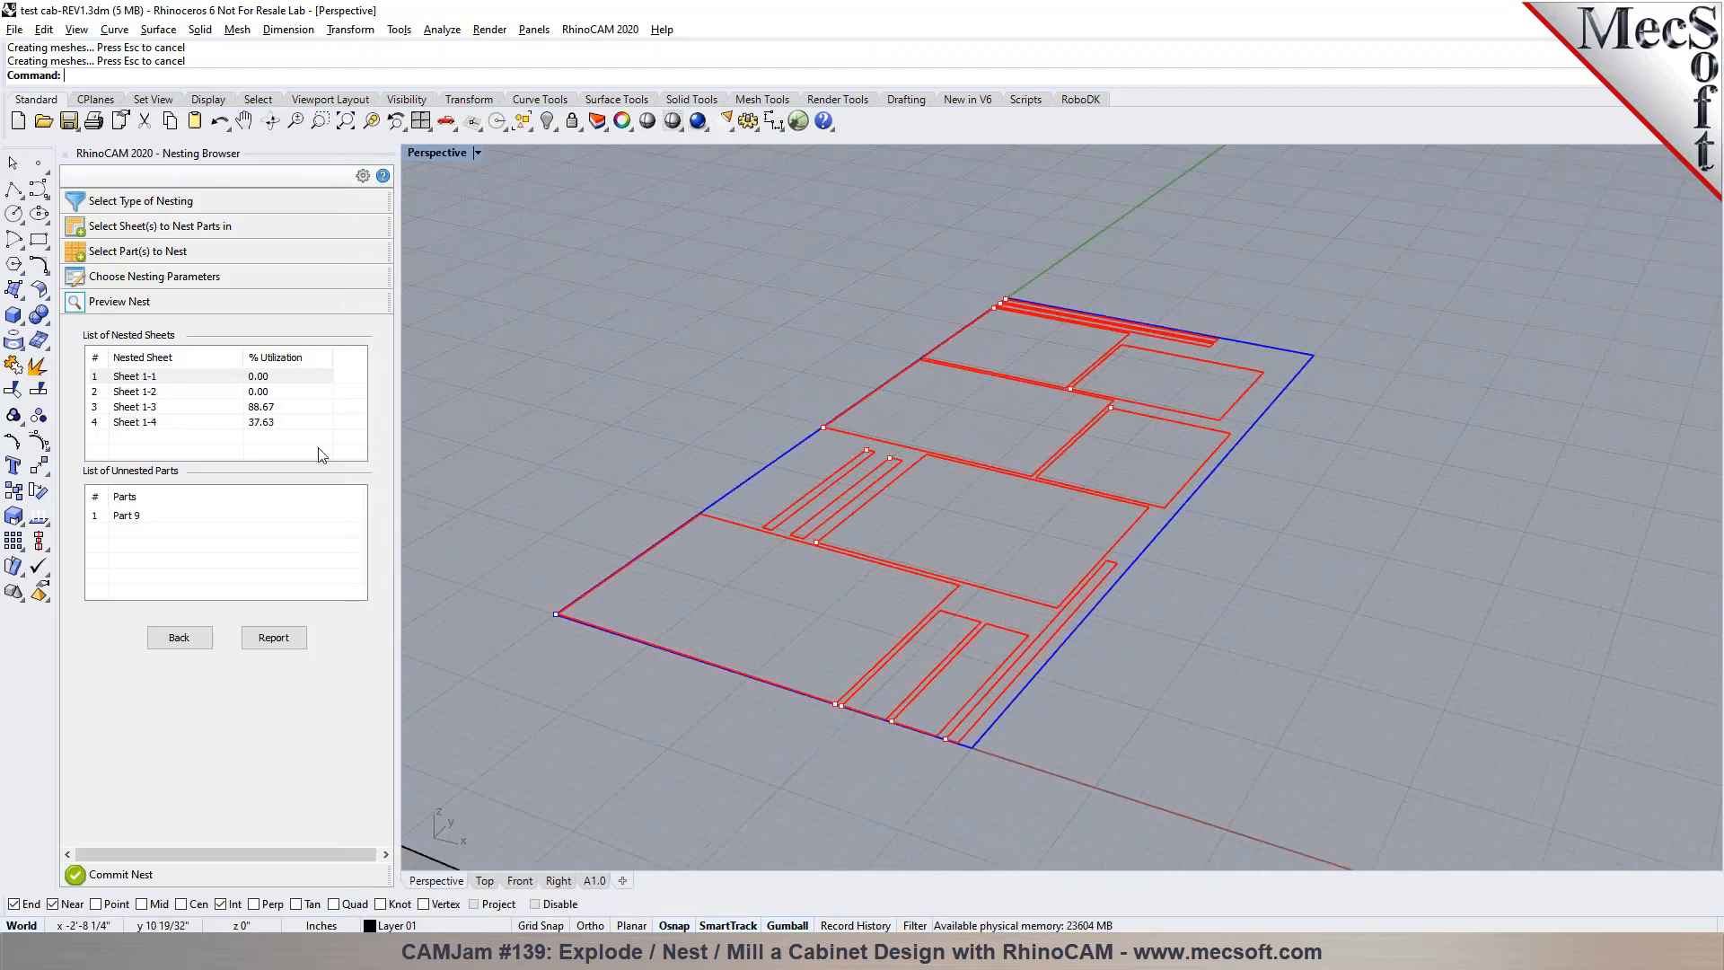
left_click(285, 392)
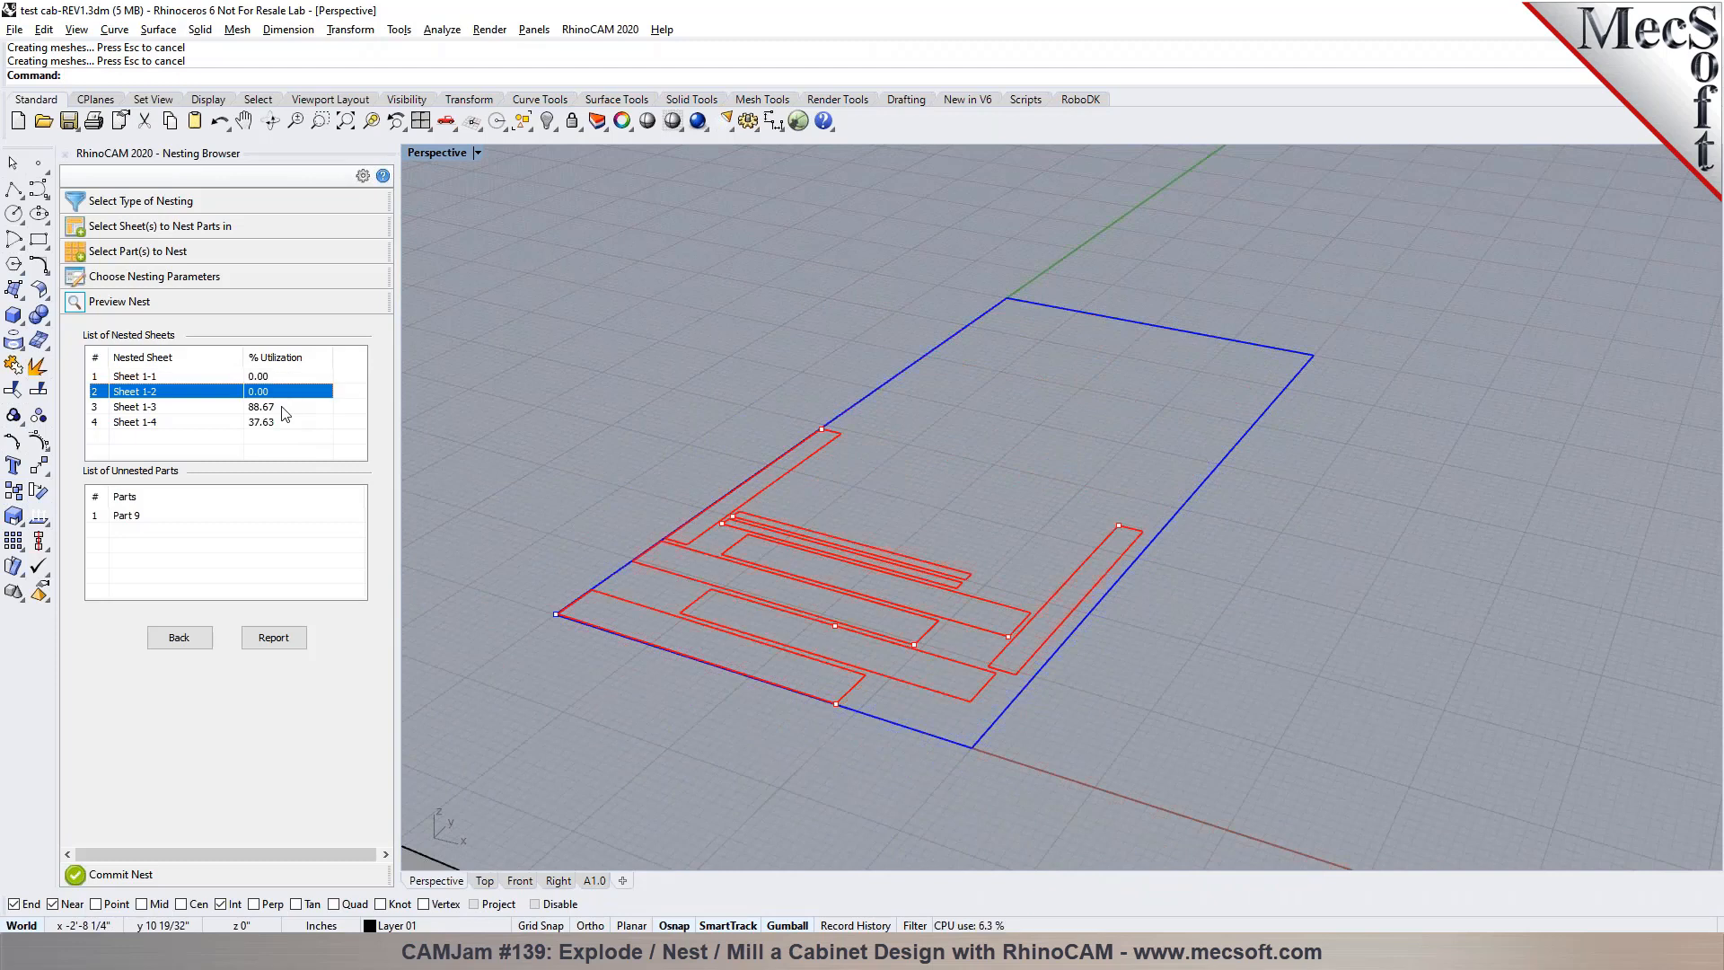
Examine the part layout on nested sheets Sheet 1-3 and Sheet 1-4 in the nest preview
left_click(286, 410)
left_click(284, 423)
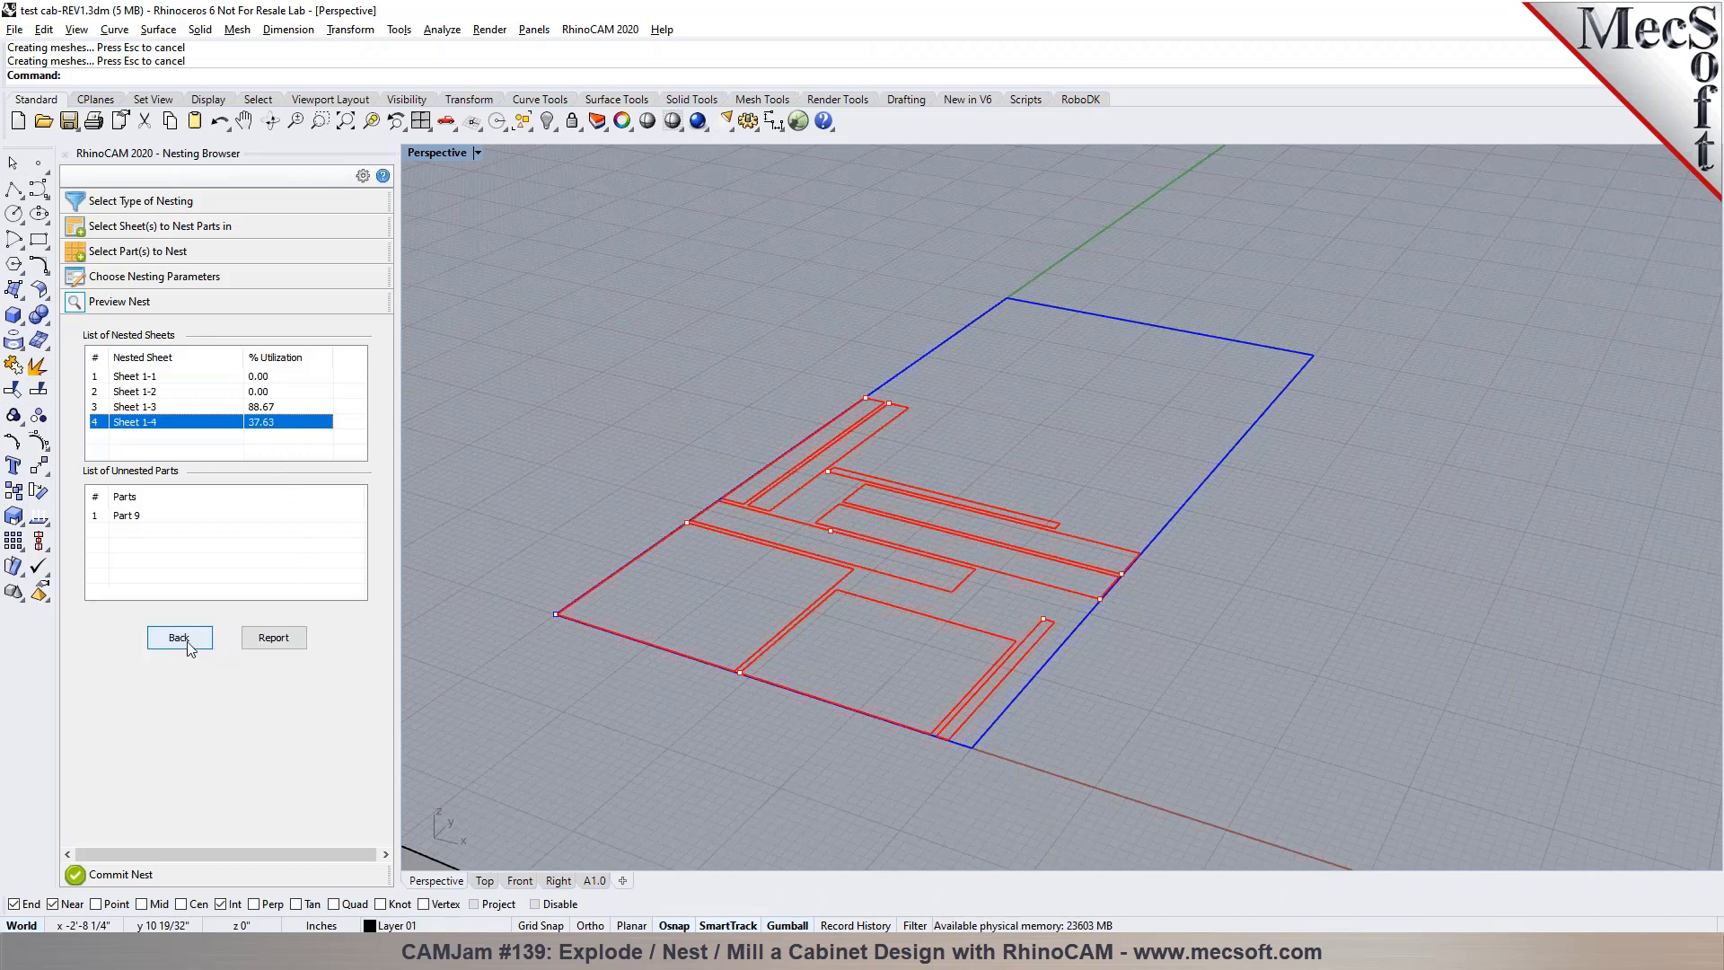
scroll(581, 435, "down", 4)
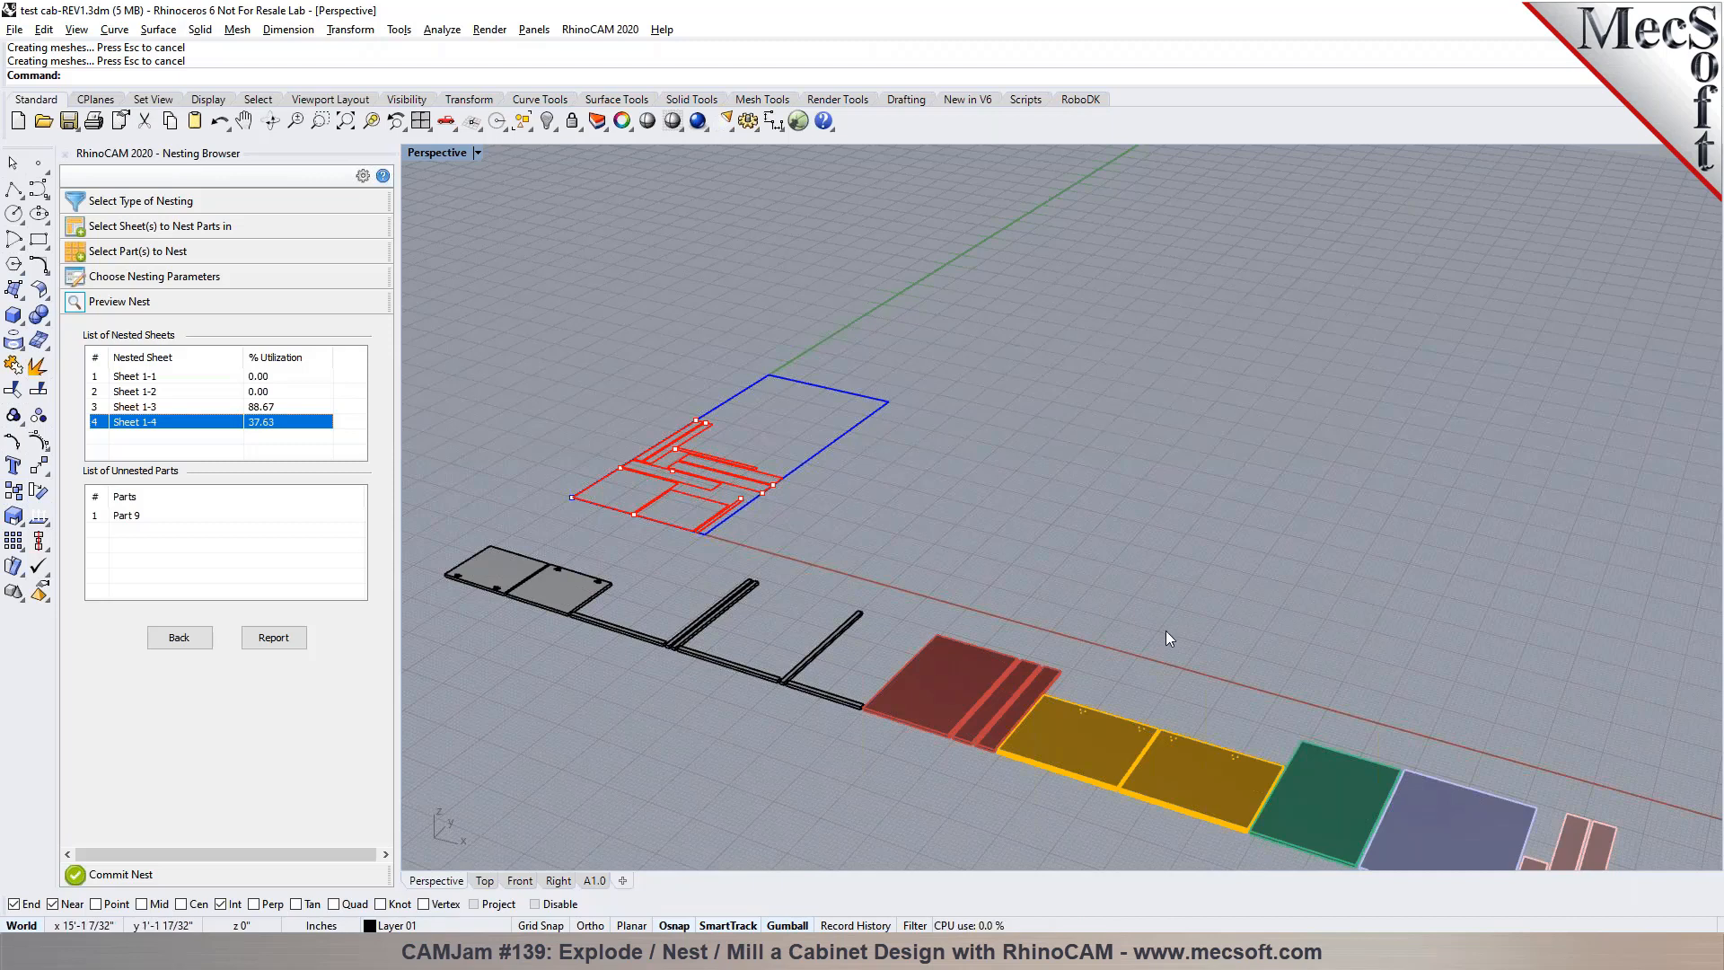
Inspect the exploded cabinet parts up close, checking the drilled holes and stepped edges on the yellow panels
scroll(1203, 761, "up", 10)
scroll(1095, 692, "up", 3)
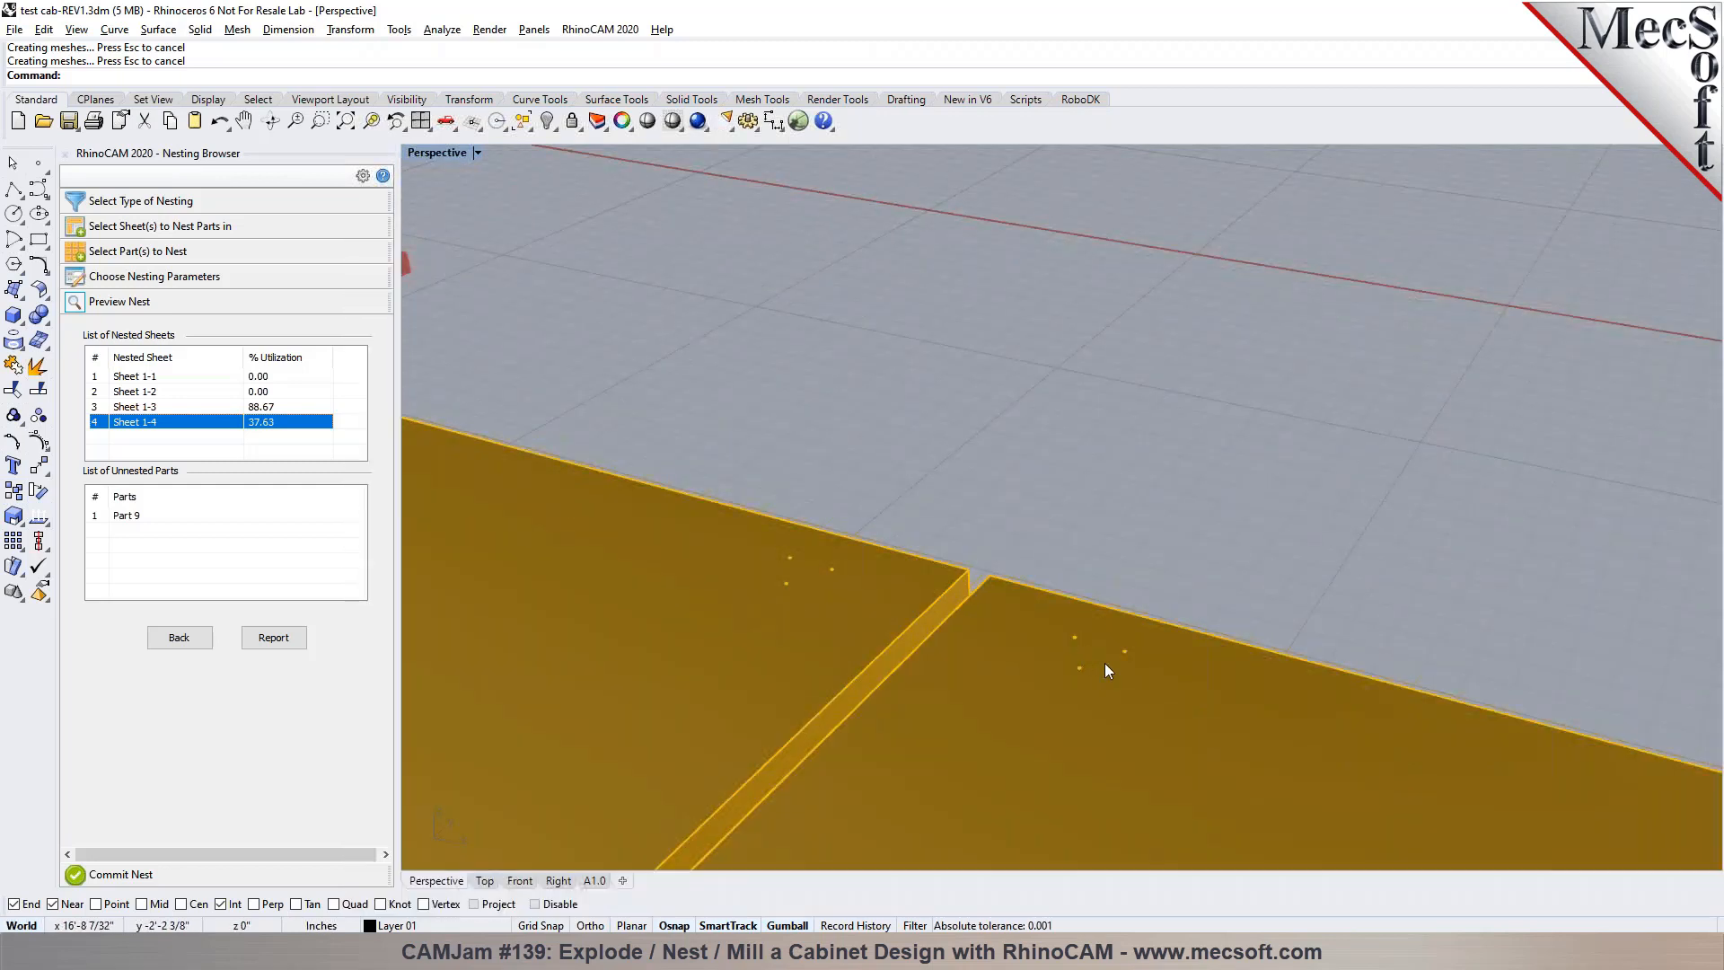
scroll(1093, 665, "down", 6)
scroll(1338, 681, "down", 5)
scroll(1428, 745, "up", 4)
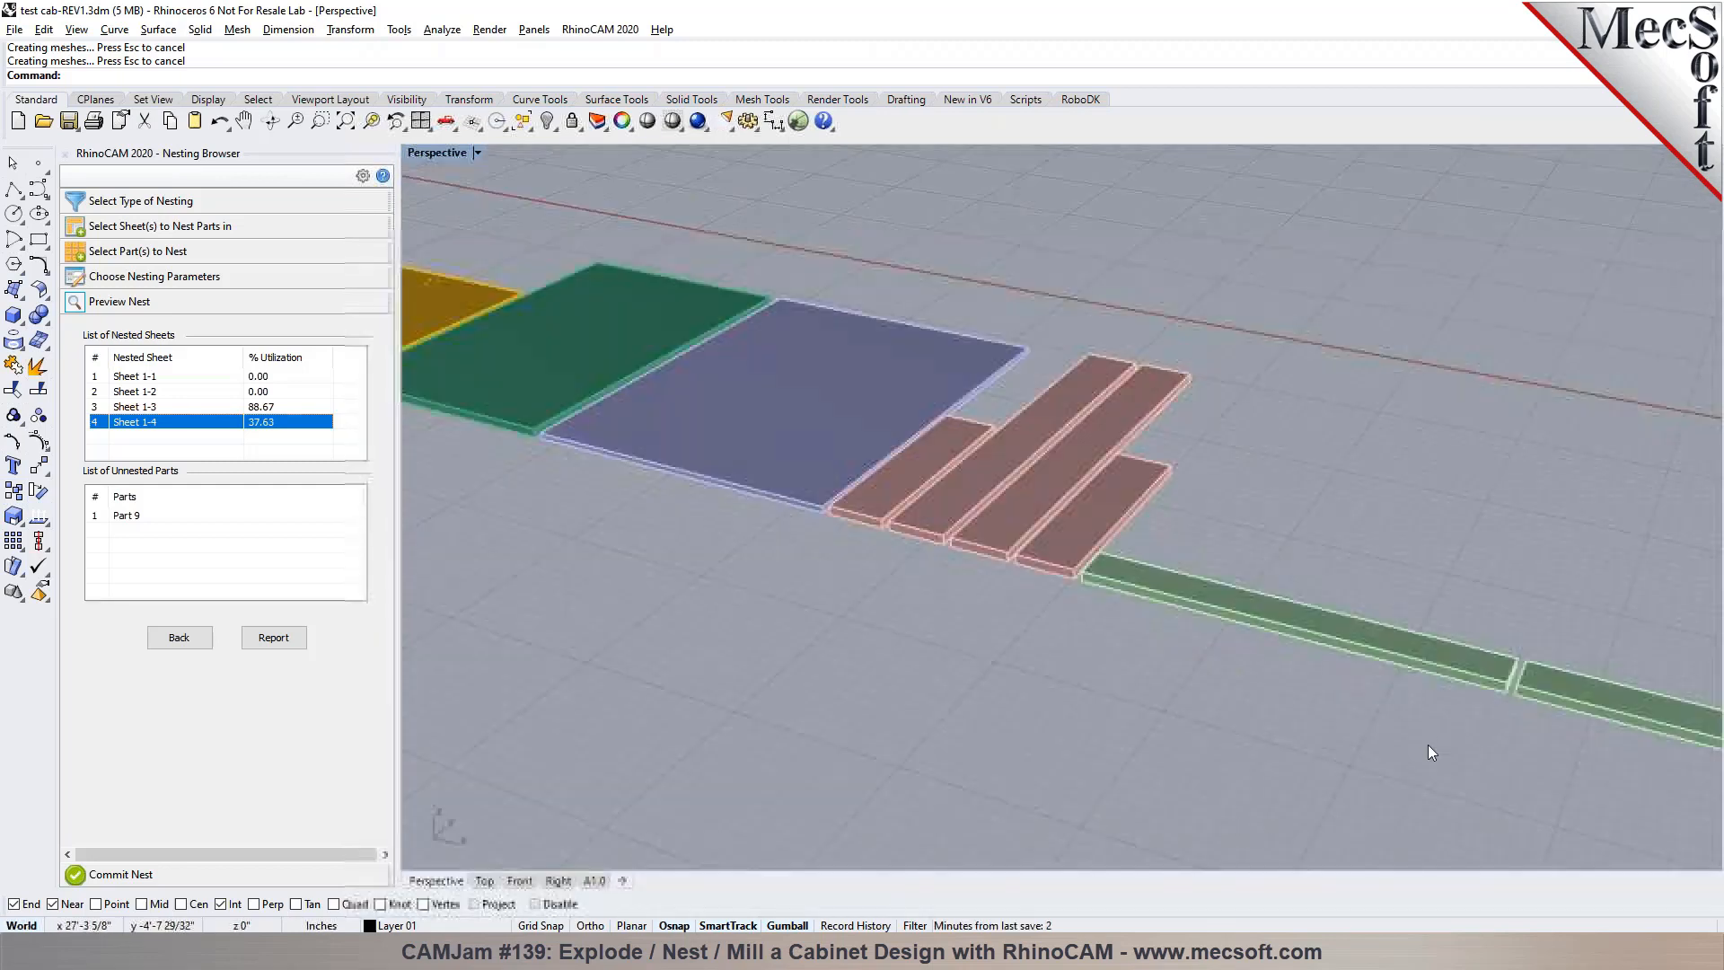
scroll(1459, 733, "down", 3)
scroll(679, 559, "up", 8)
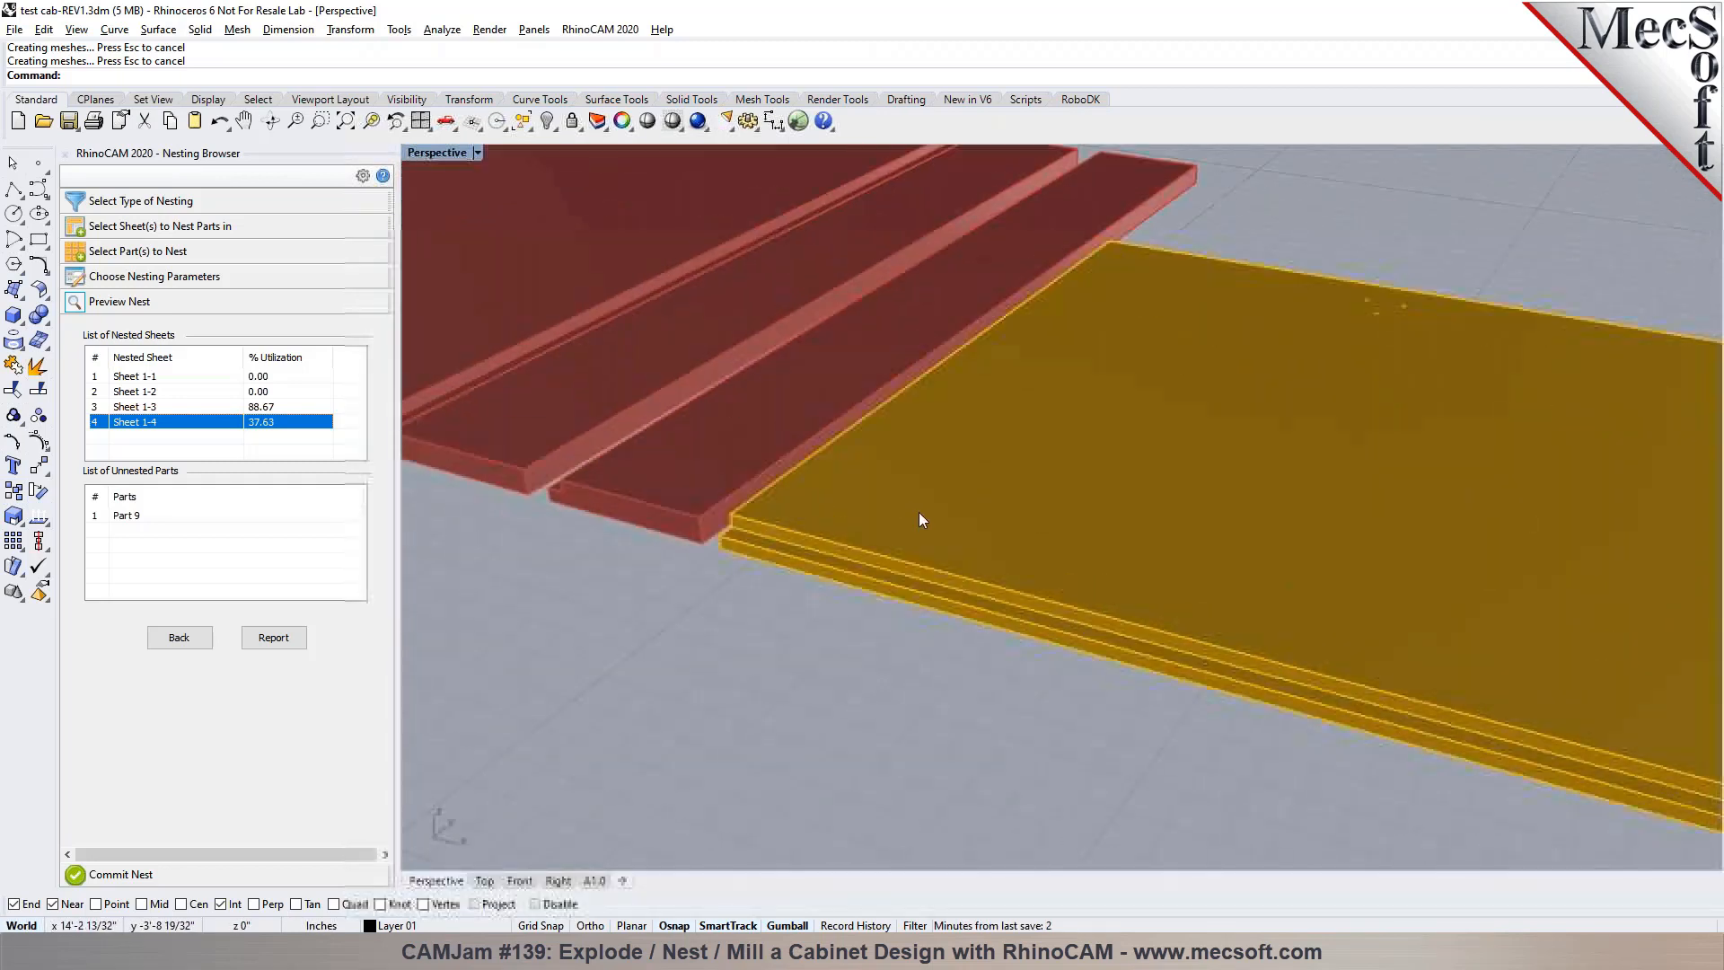
scroll(812, 476, "up", 3)
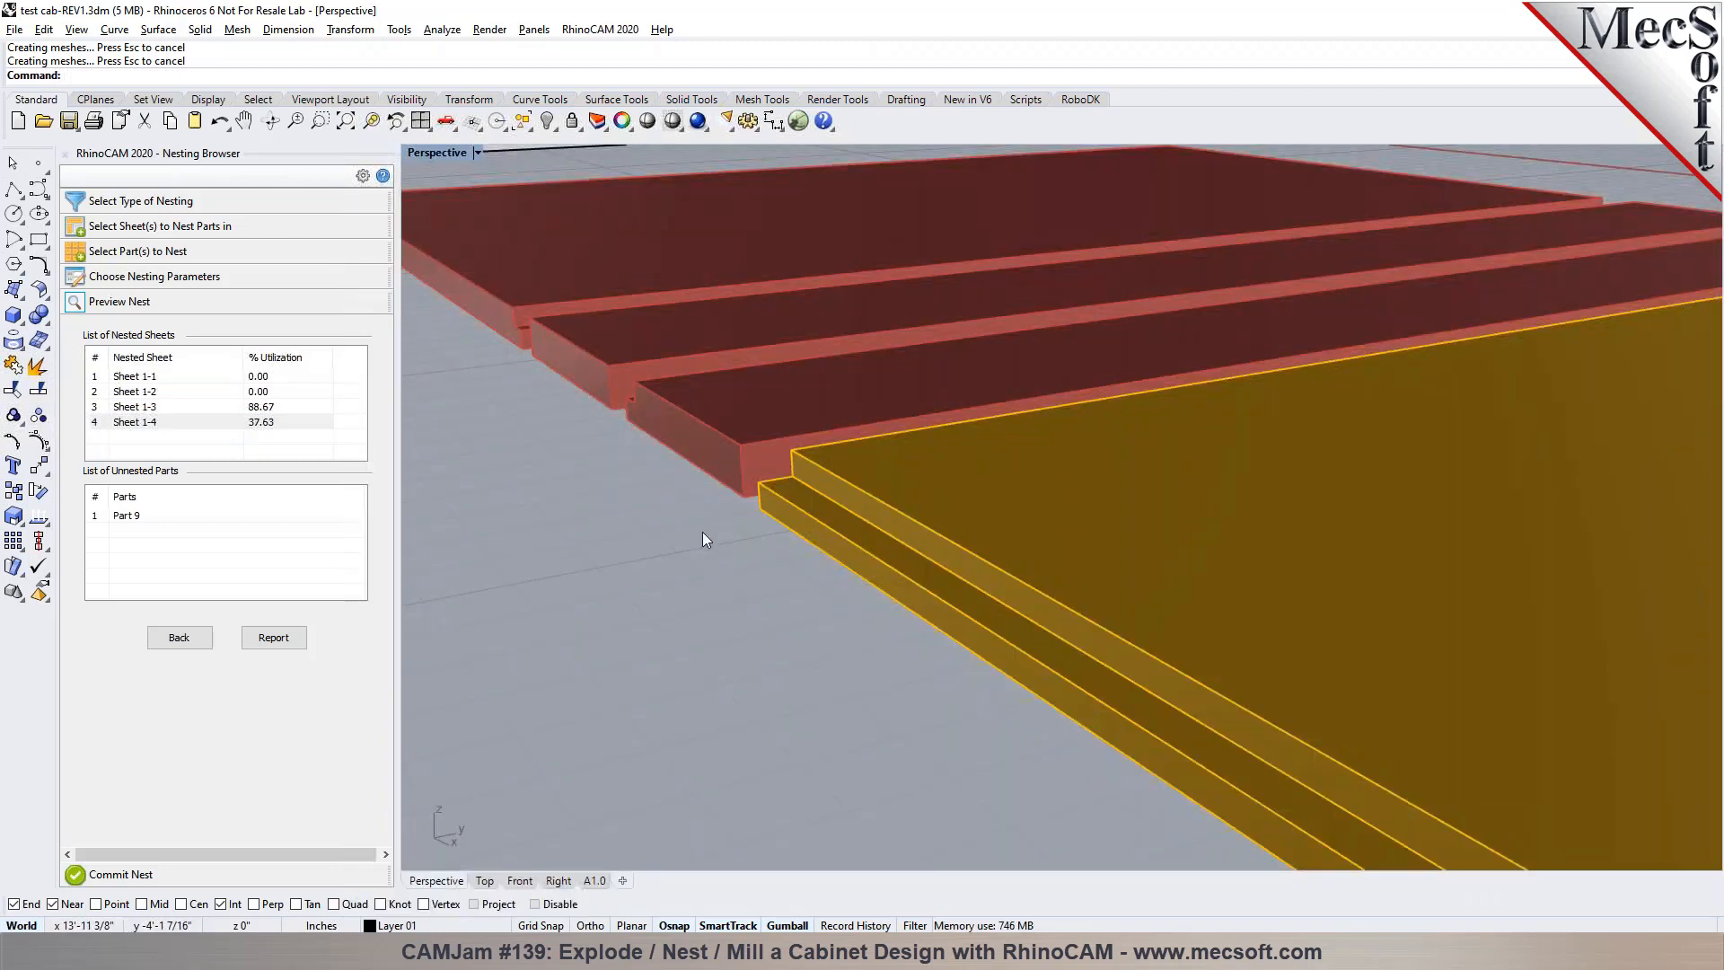
scroll(679, 535, "down", 8)
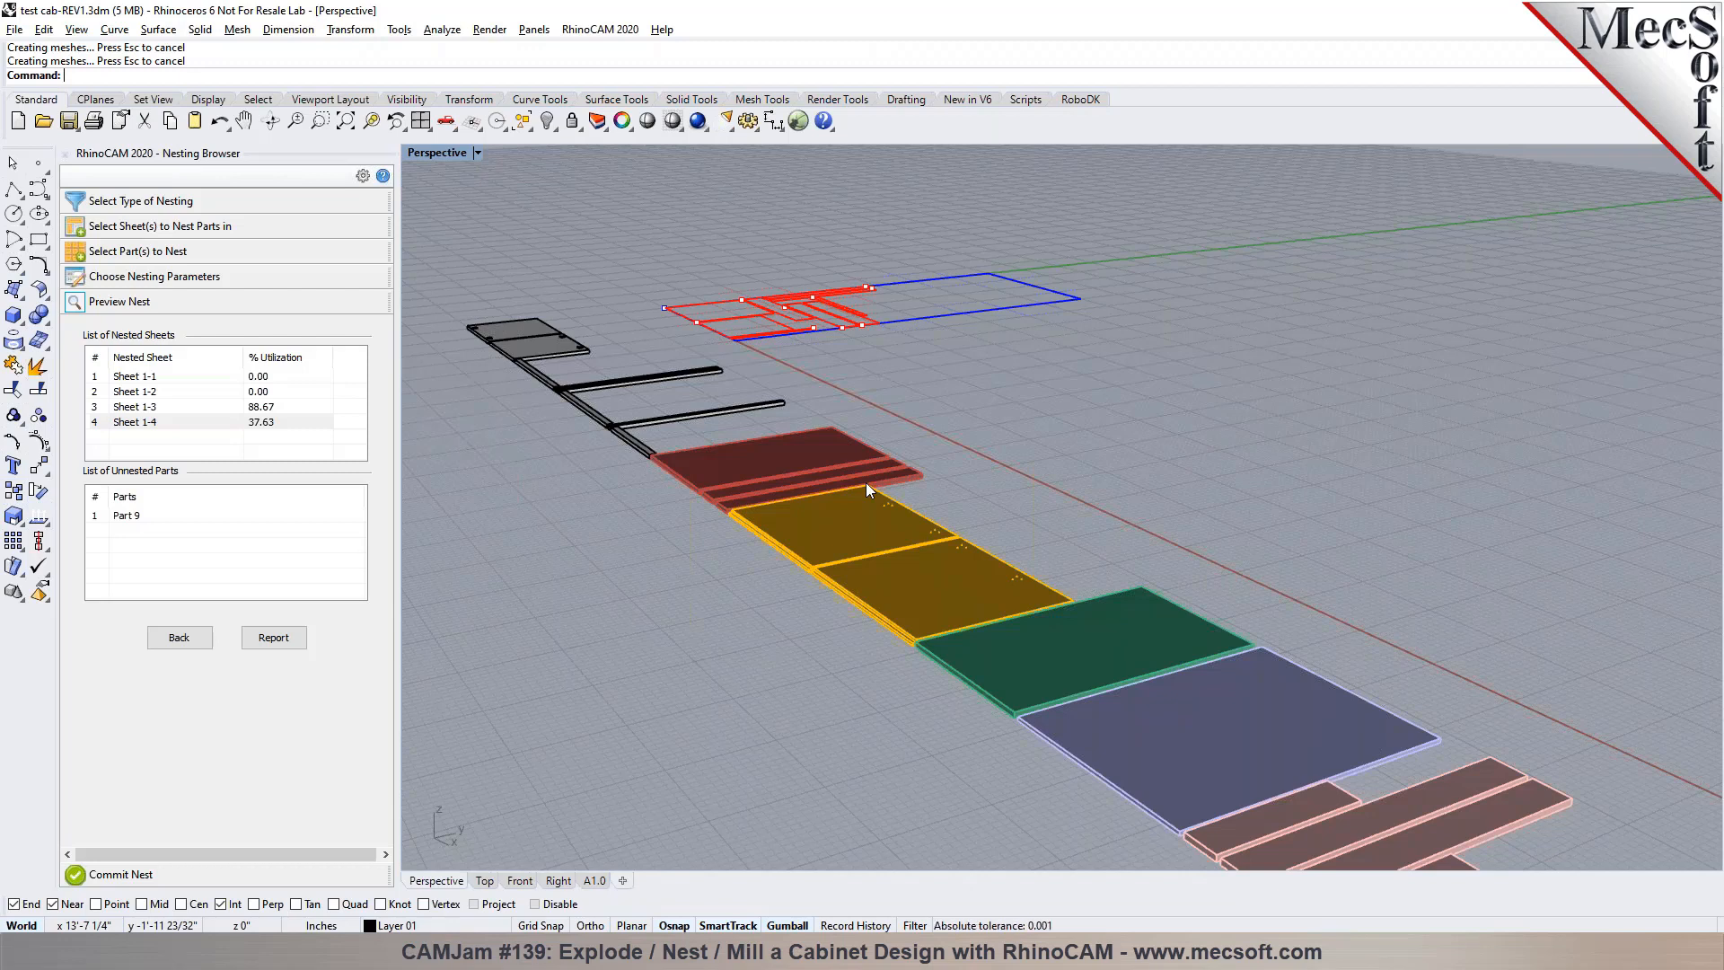
Go back from the nest preview and remove all parts from the list of parts to nest
left_click(179, 639)
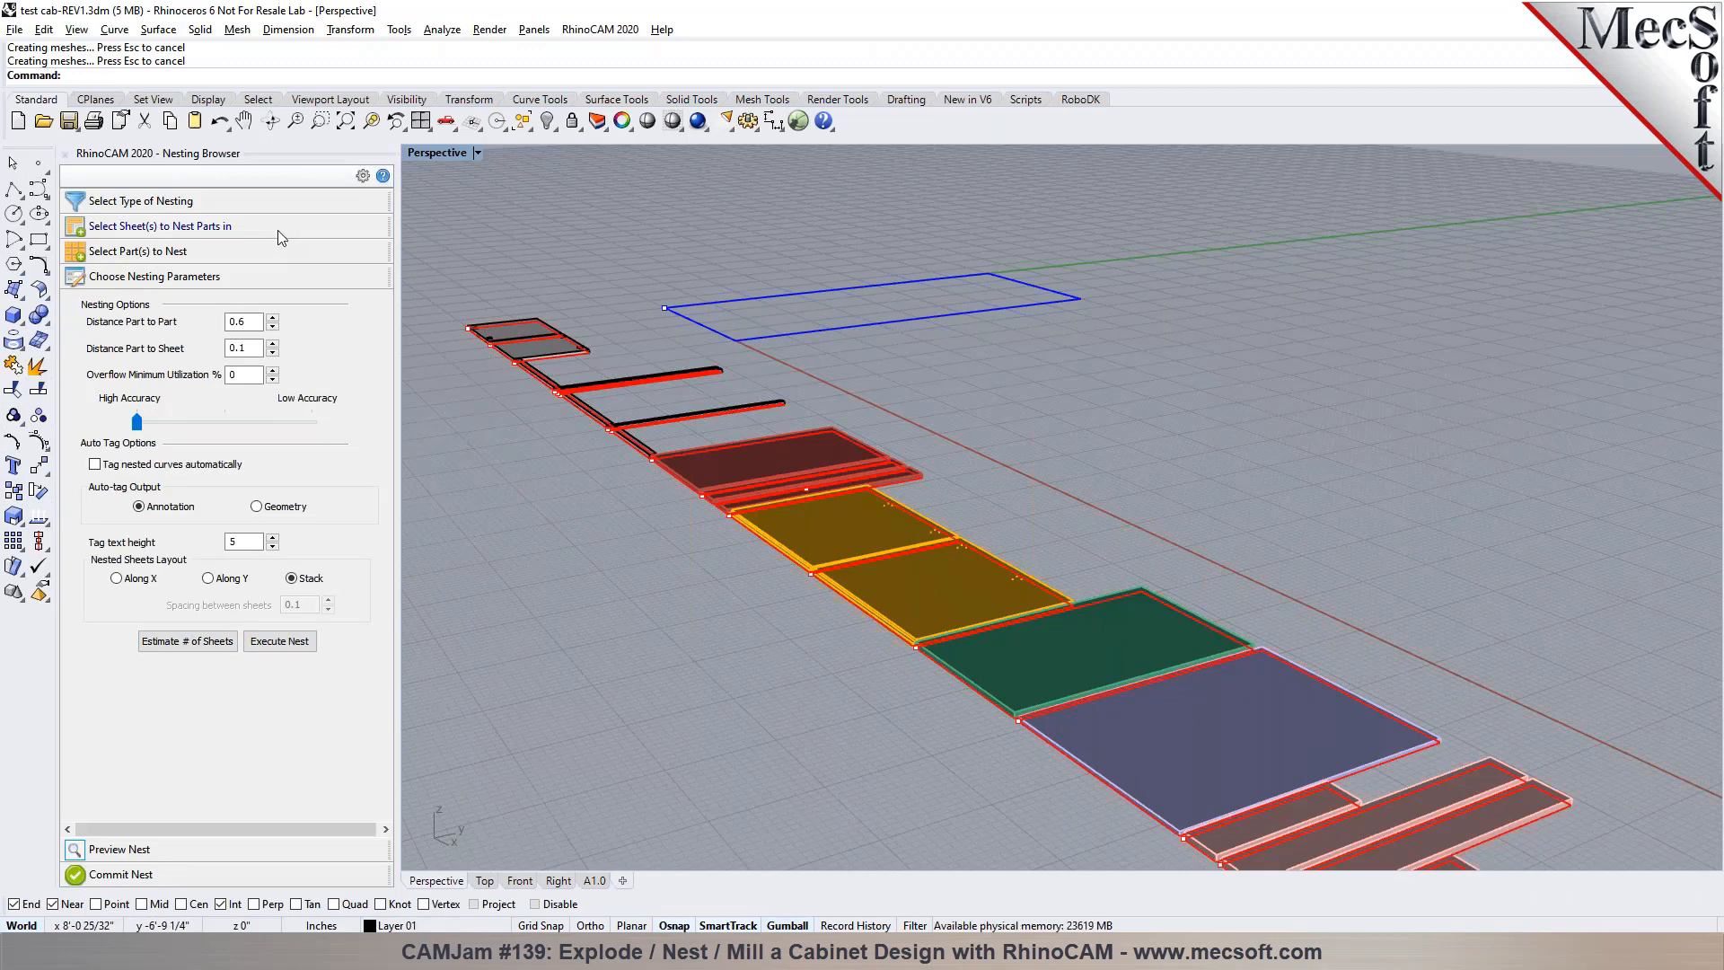
left_click(235, 253)
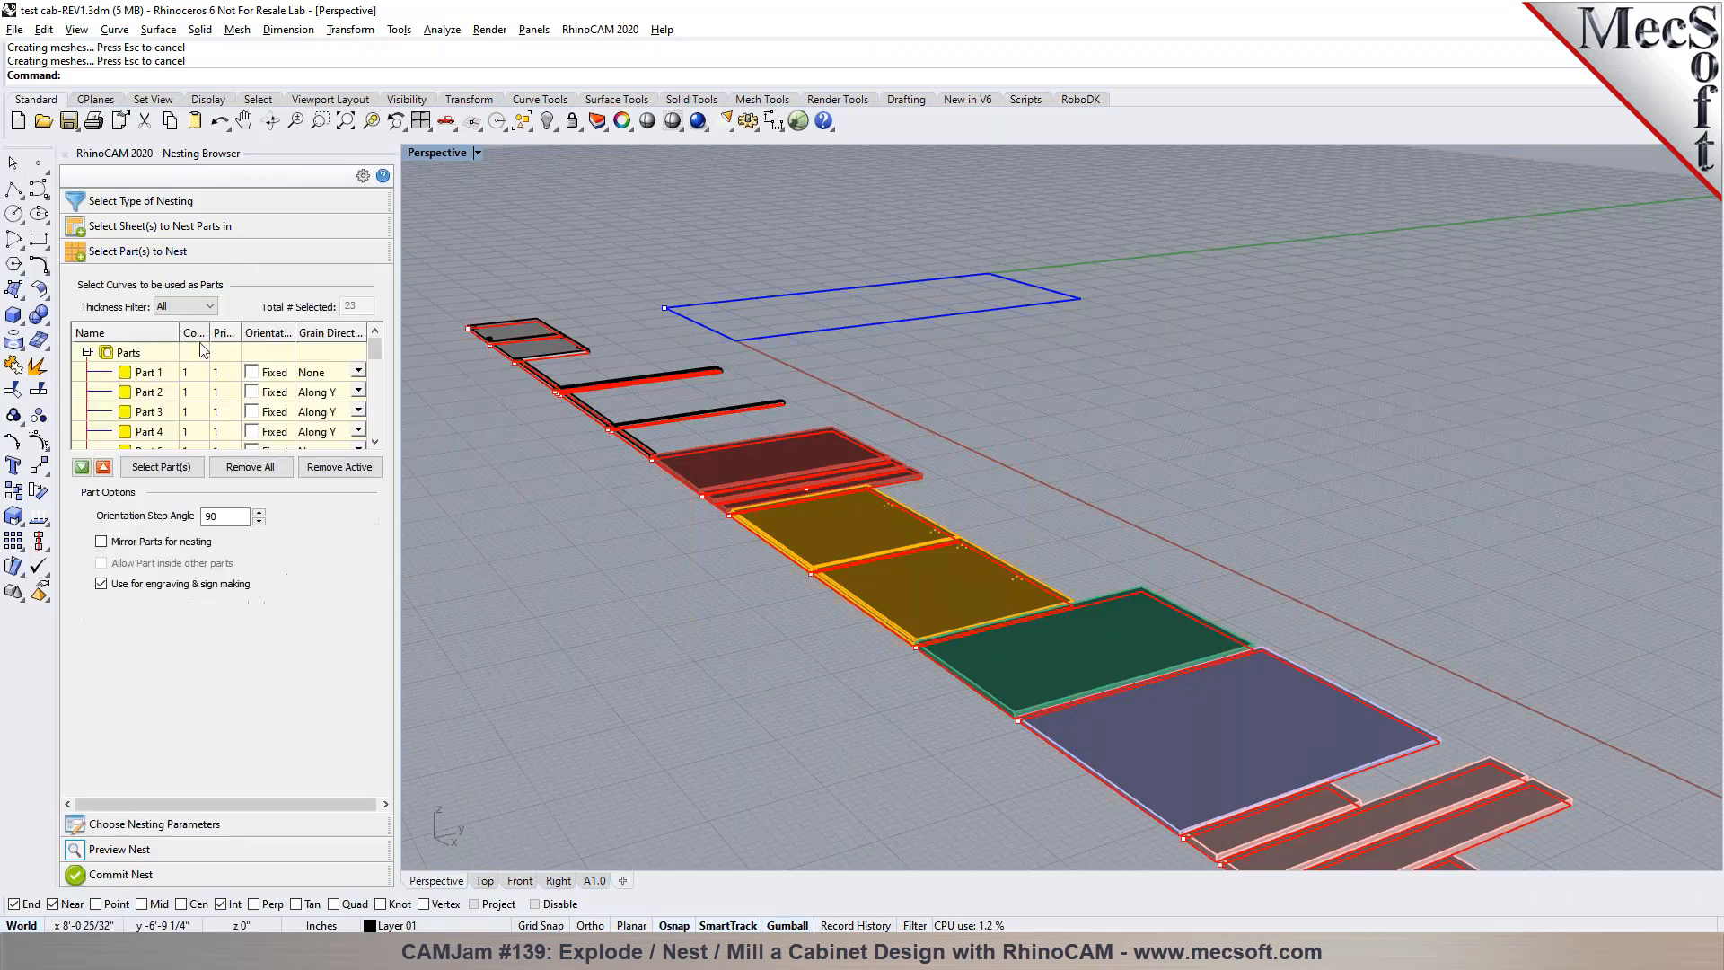
left_click(235, 478)
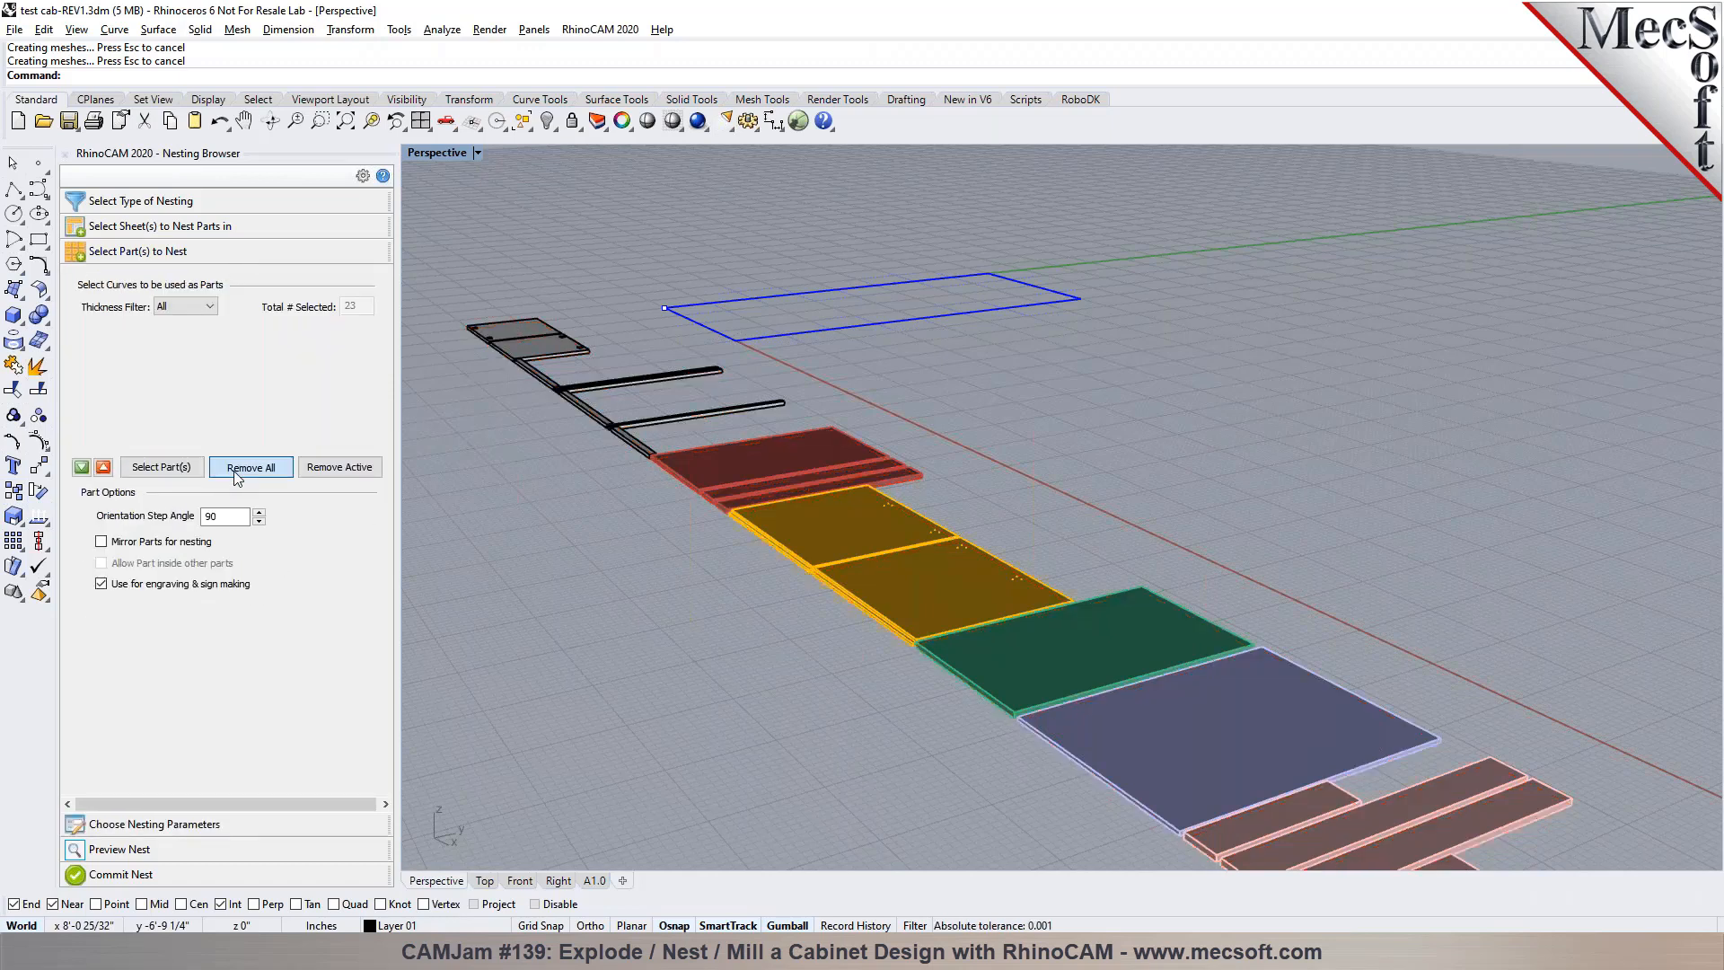
Switch to the Top view and show all hidden objects
scroll(1006, 427, "down", 7)
right_click_drag(908, 503, 1030, 565)
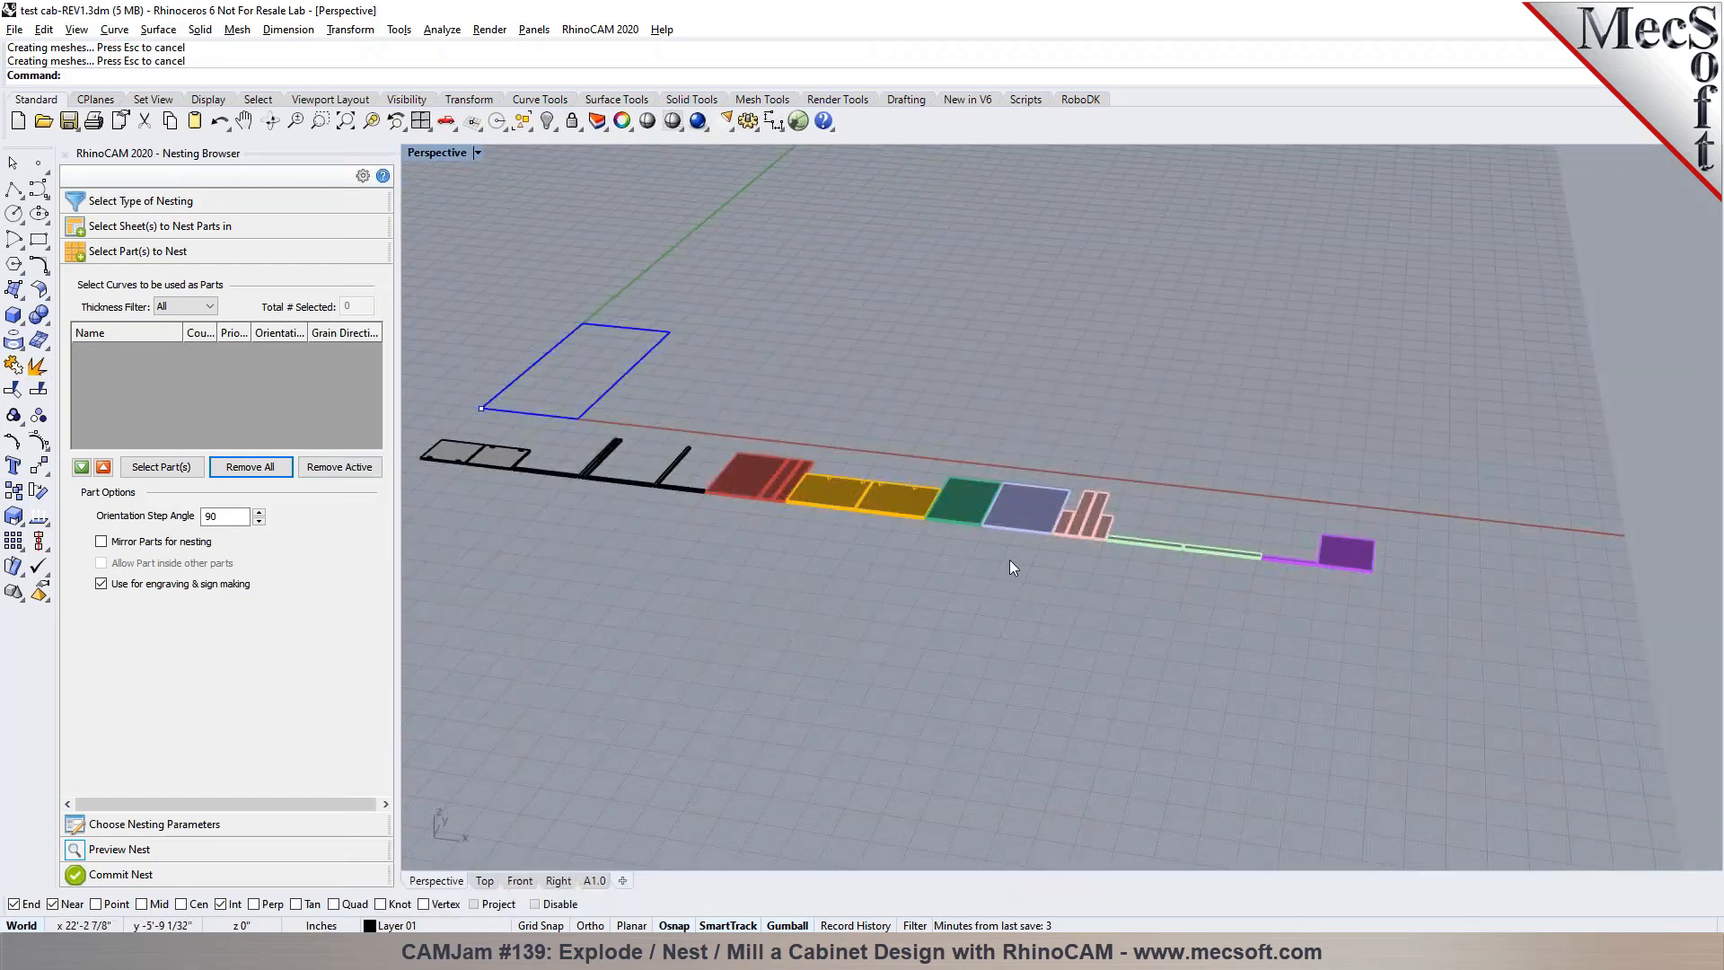
scroll(1268, 514, "down", 3)
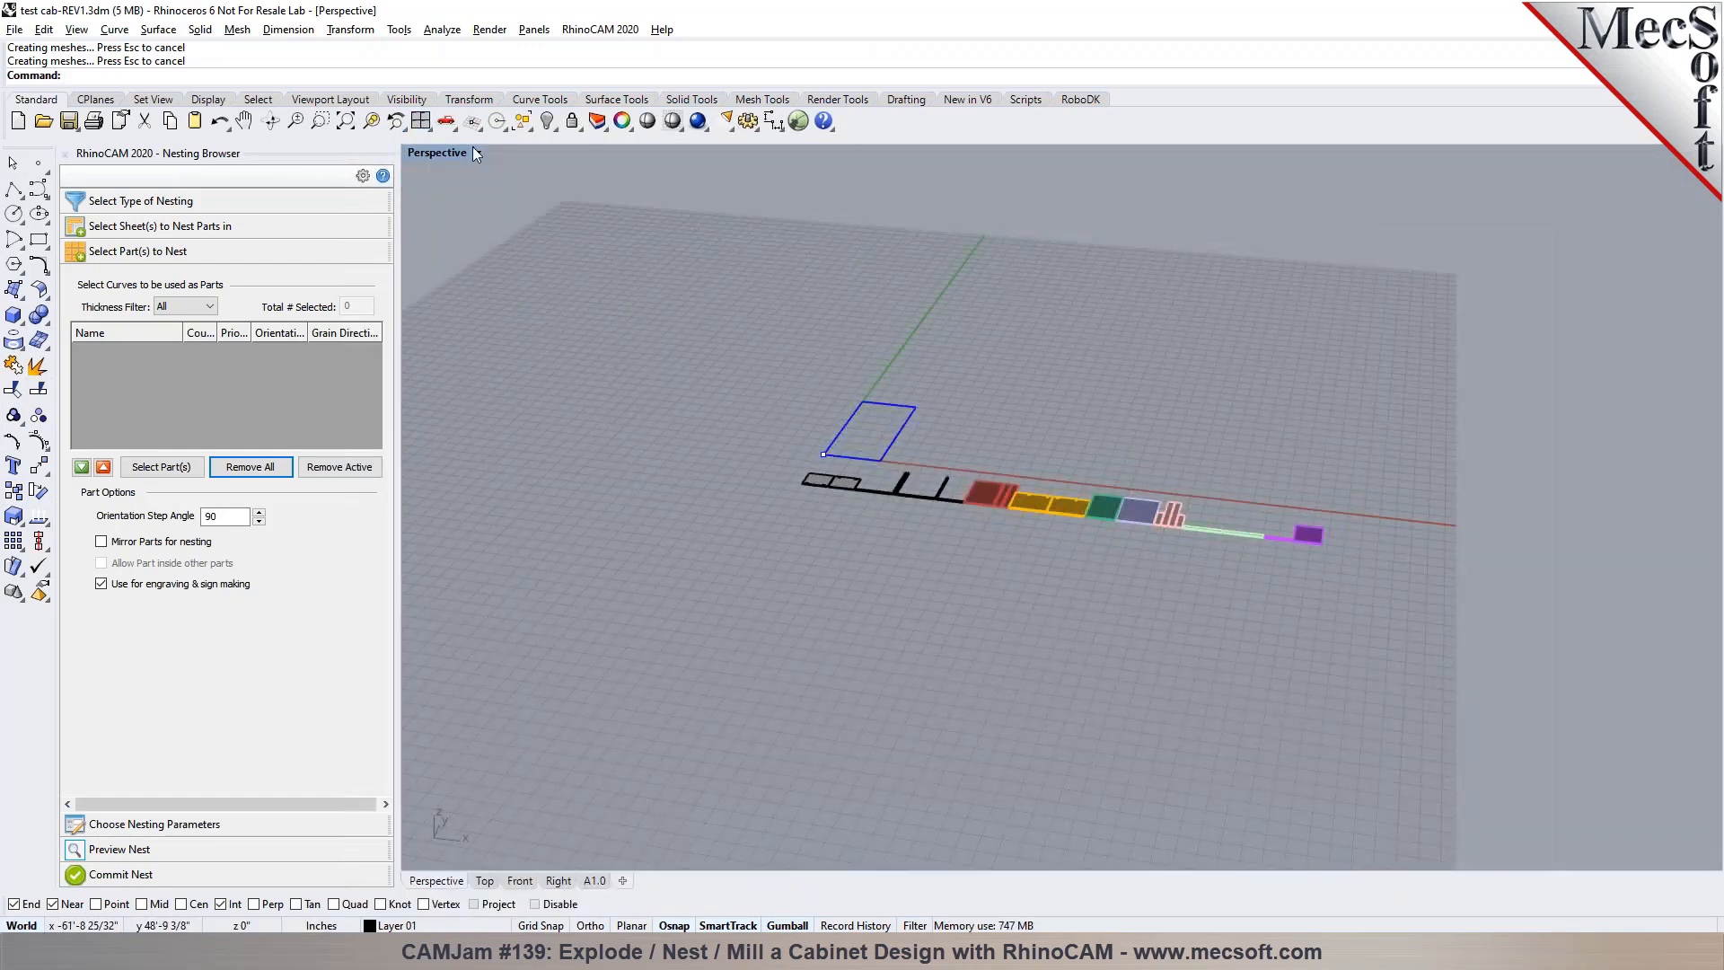
left_click(485, 882)
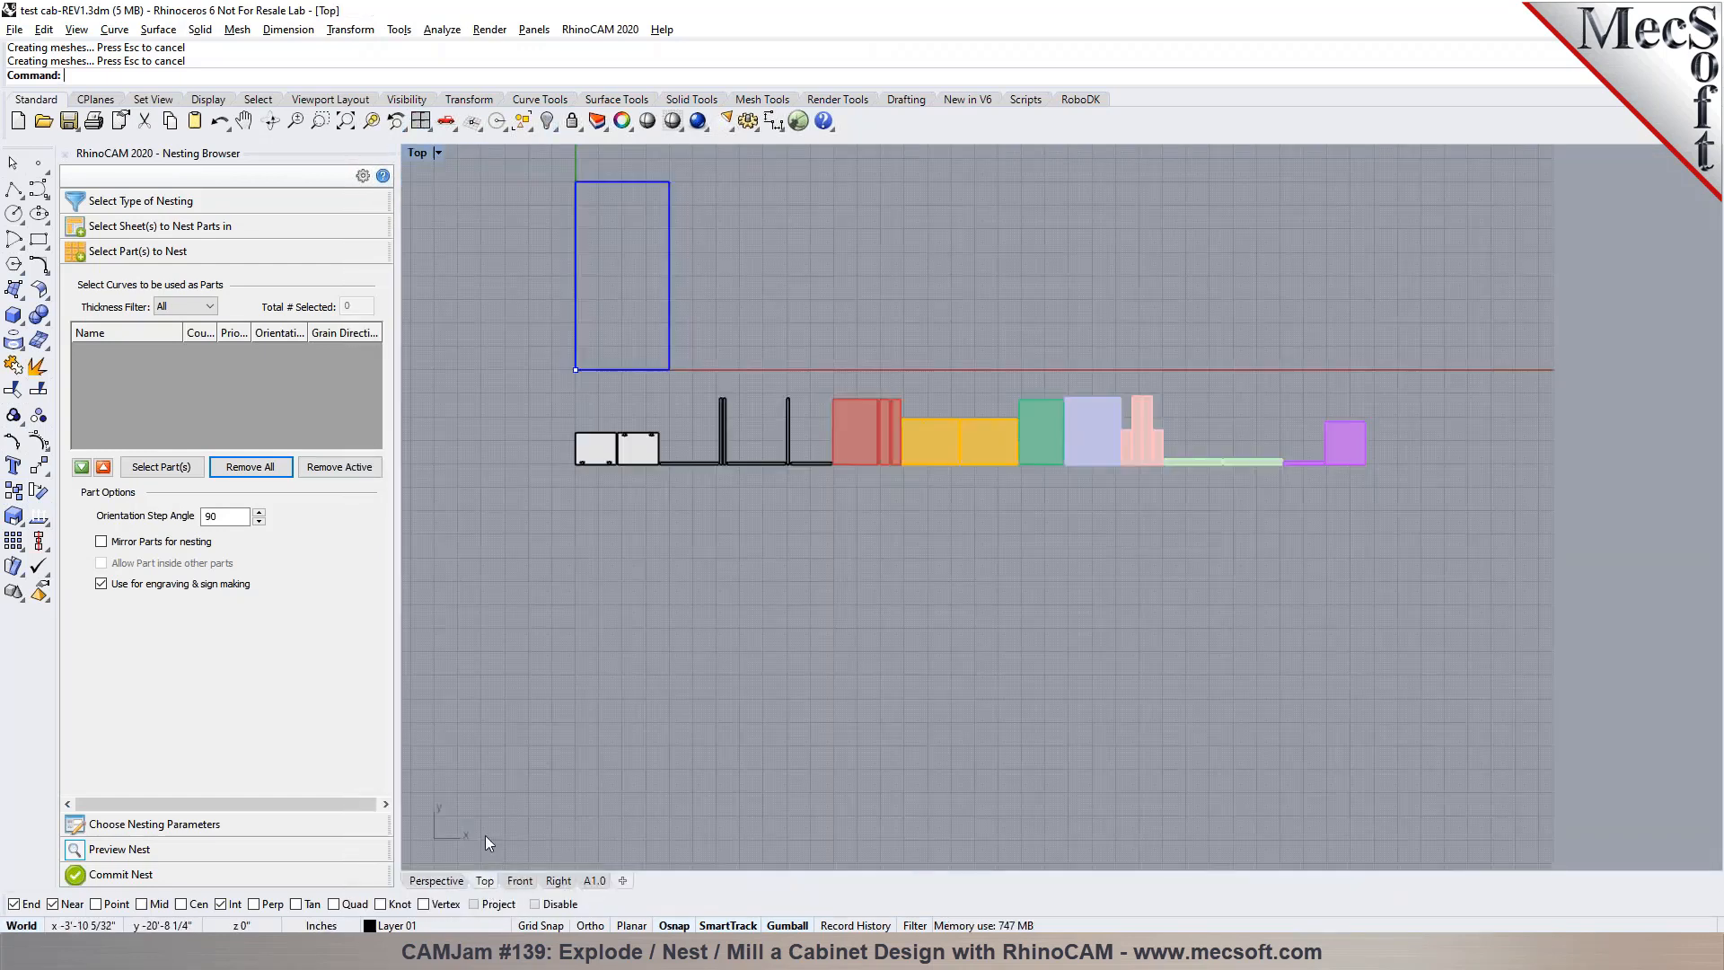
scroll(784, 579, "down", 2)
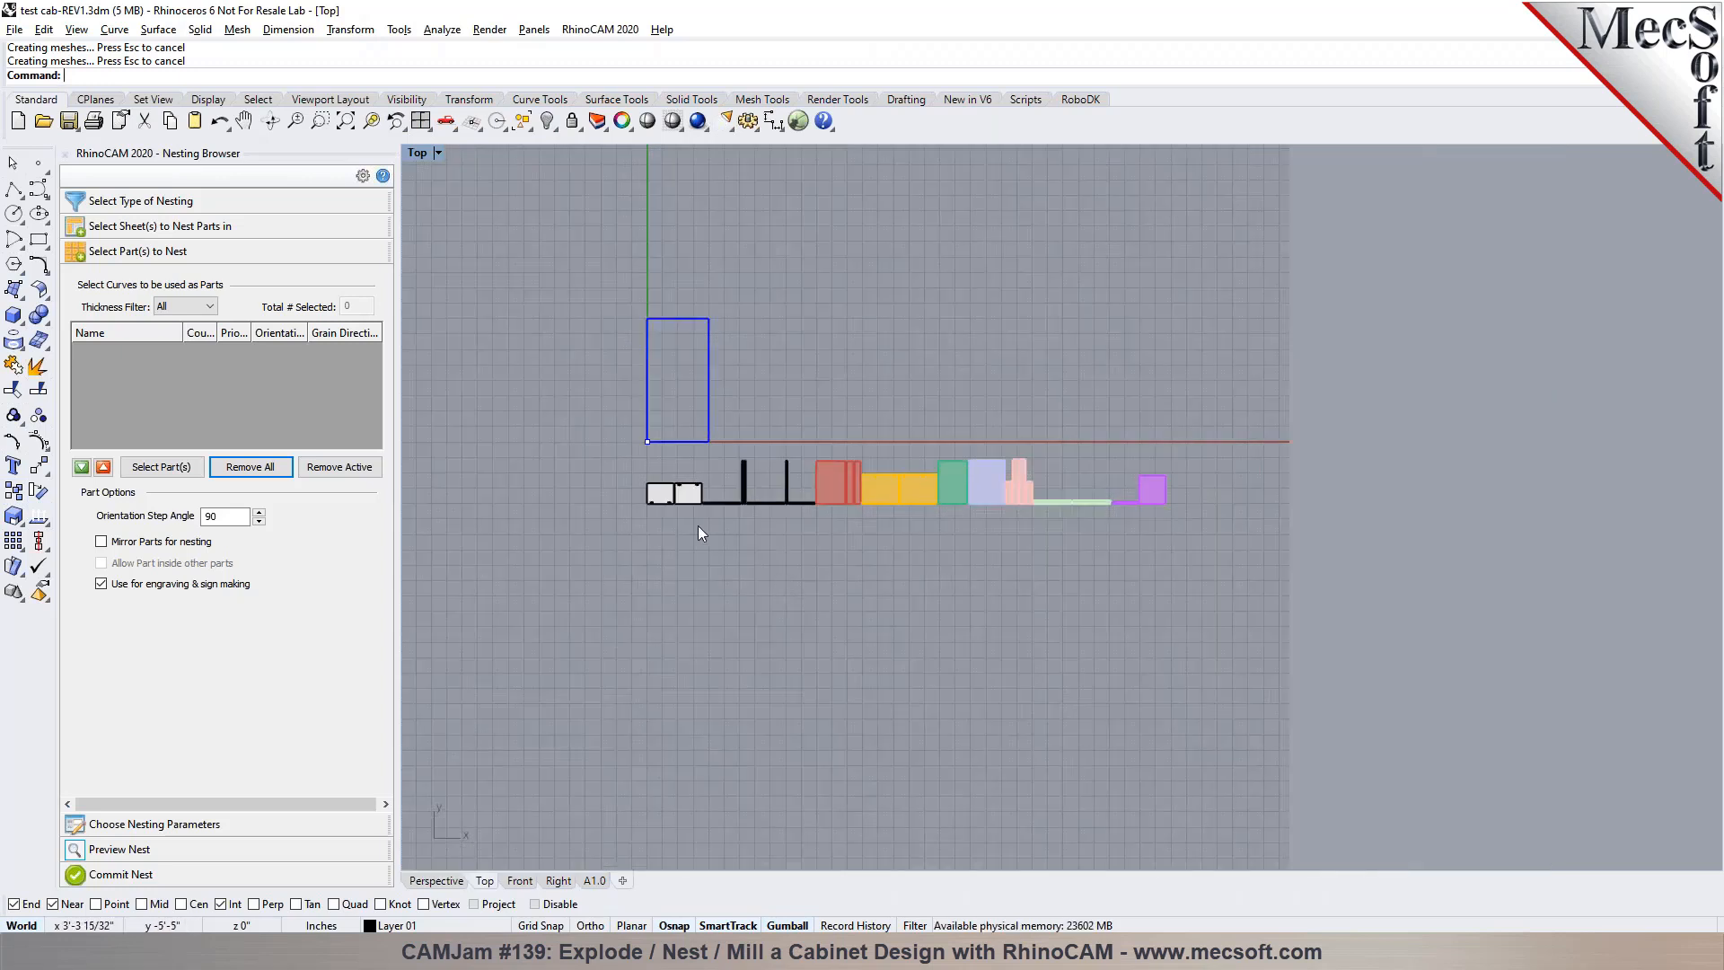
left_click(522, 122)
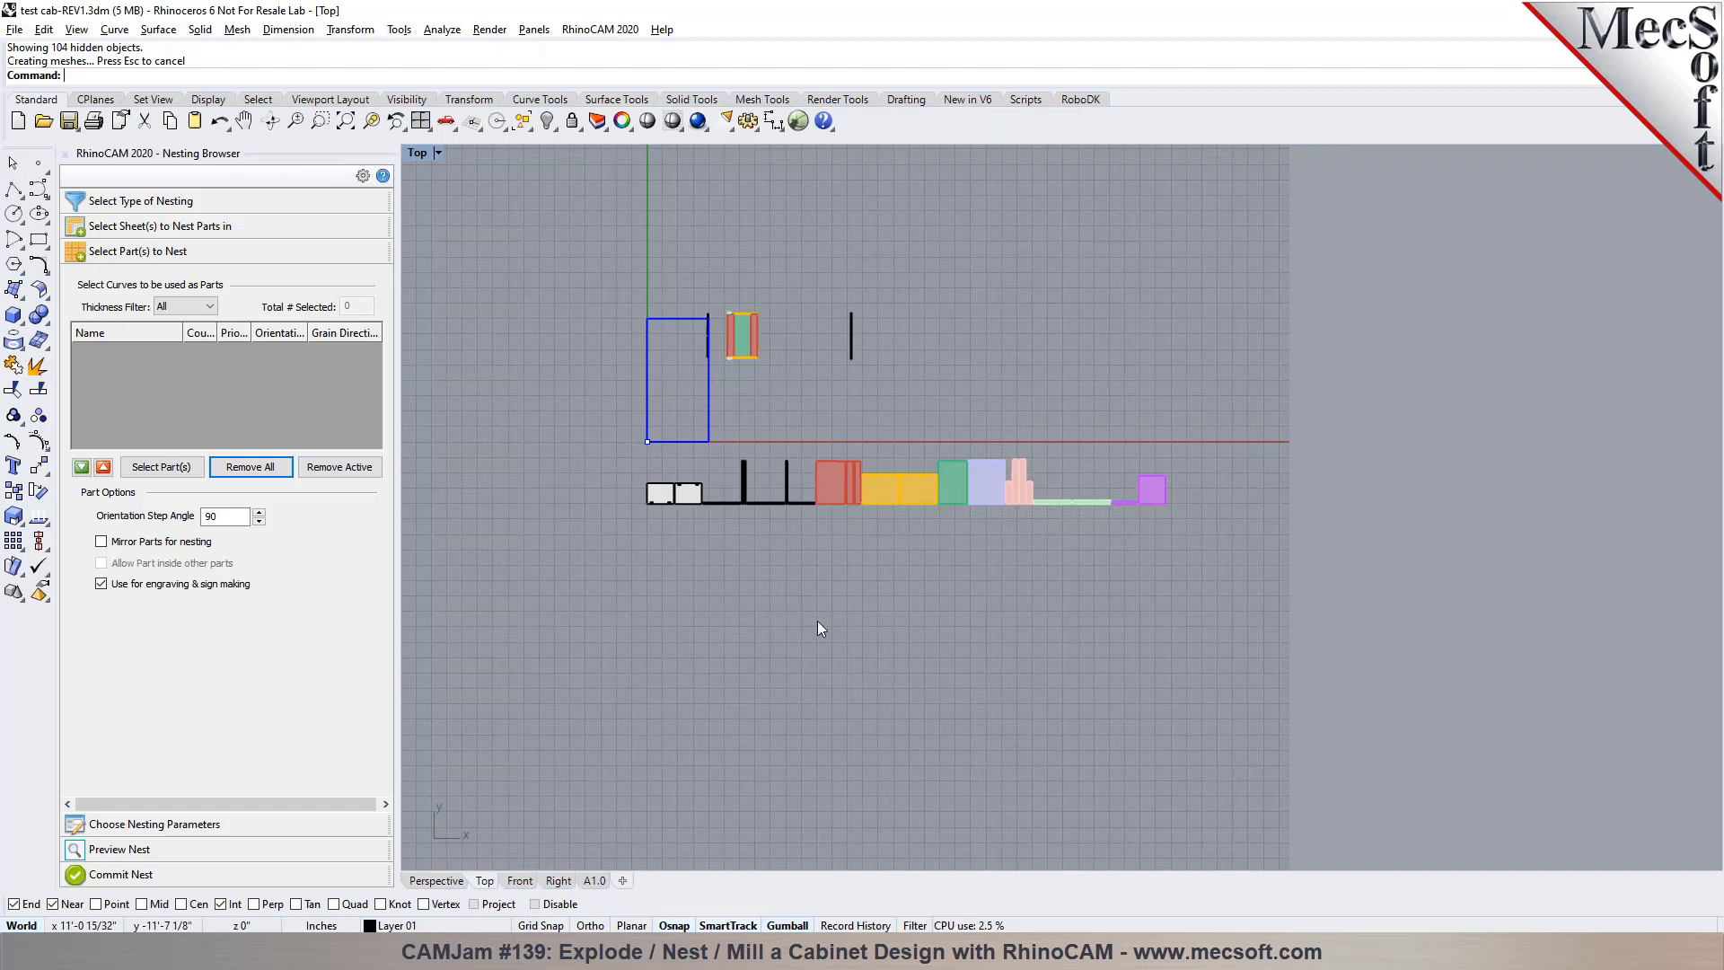
Try to select all surfaces with SelSrf and hide them
type("SelSrf")
key("Return")
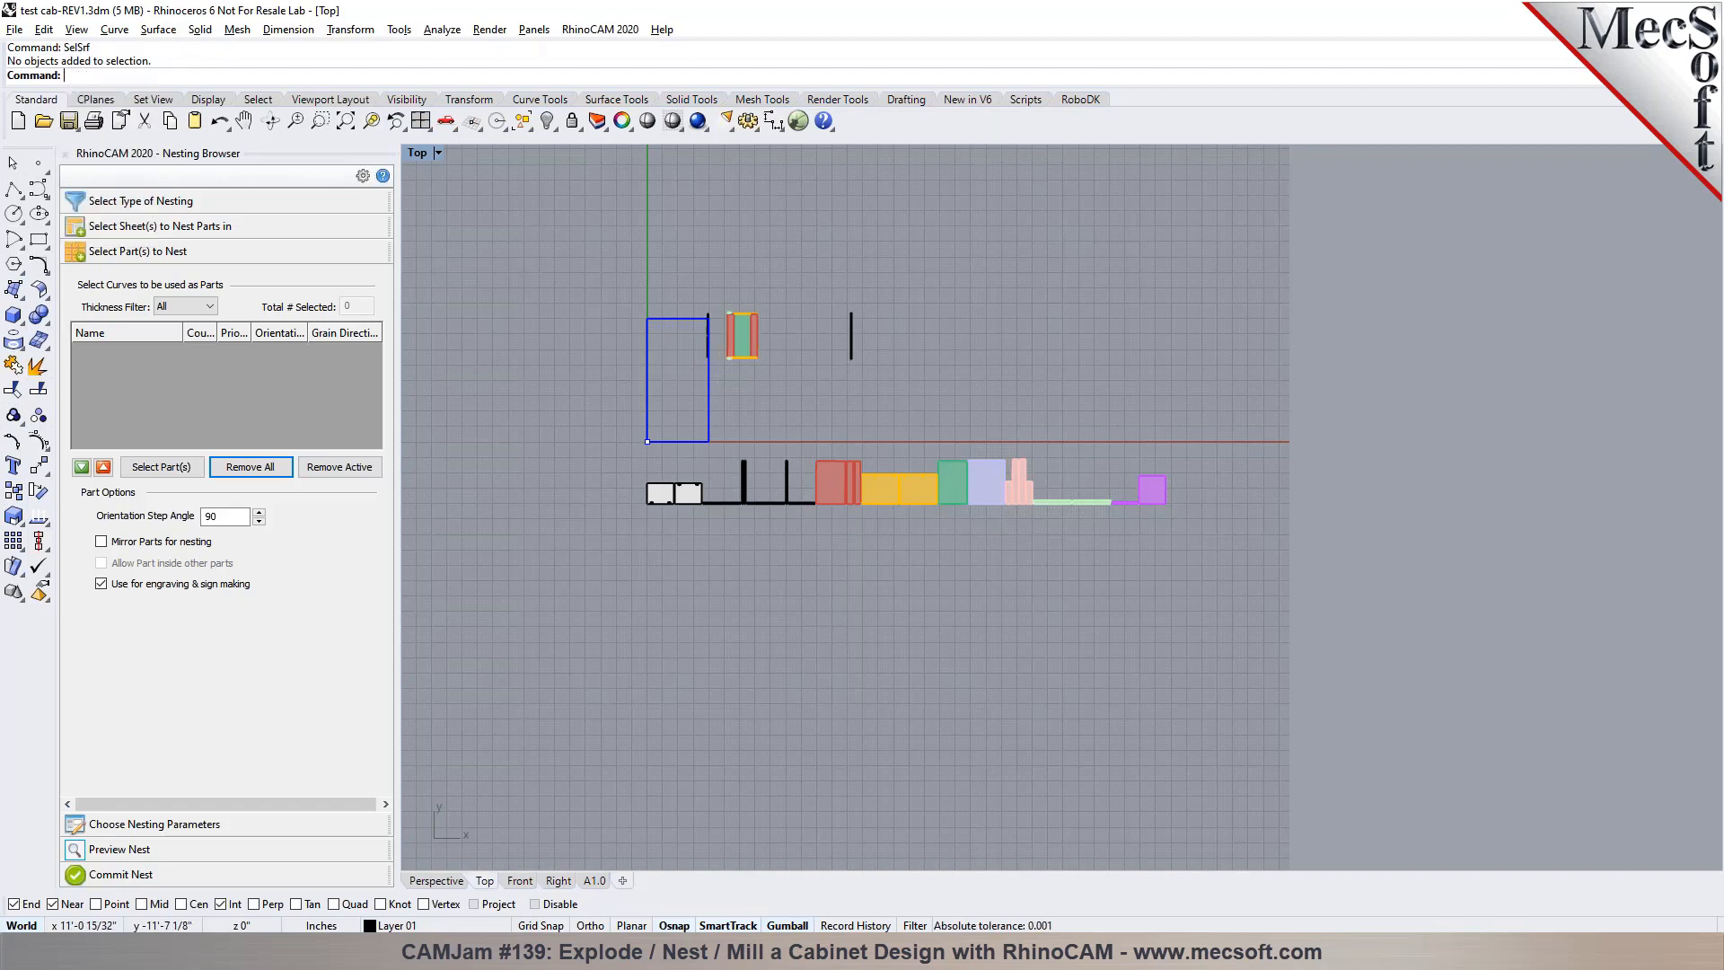
key("ctrl+h")
key("Escape")
Select all polysurfaces in the model and hide them
type("SelPolysrf")
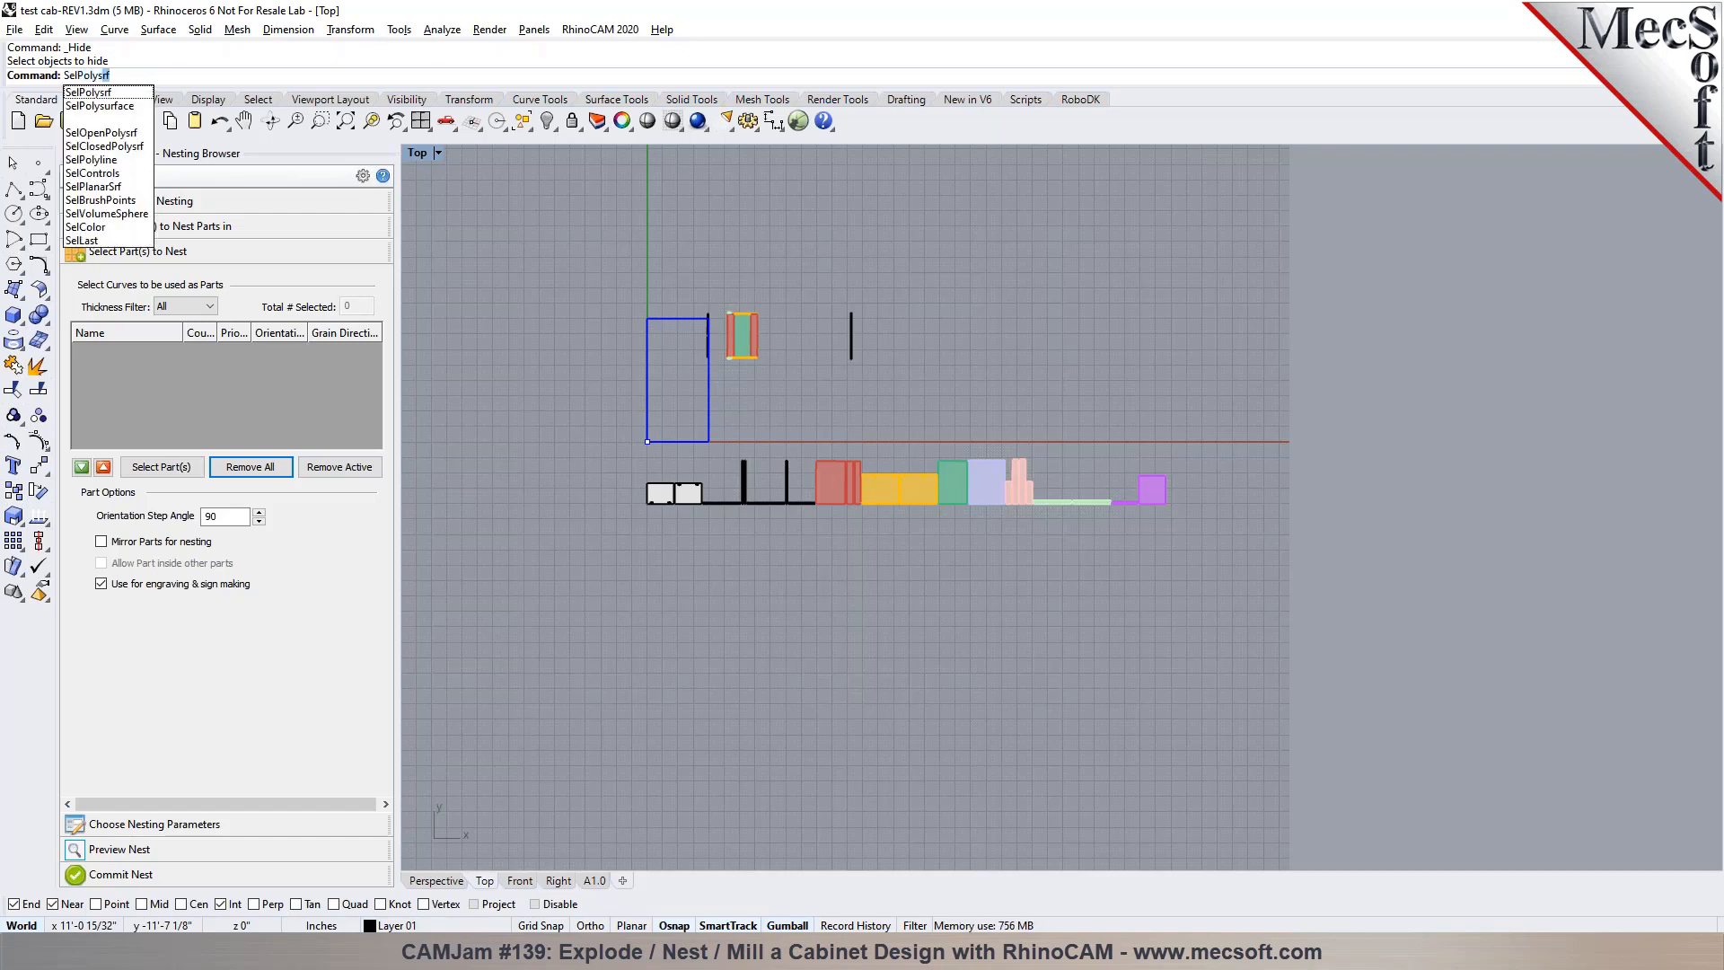
key("Return")
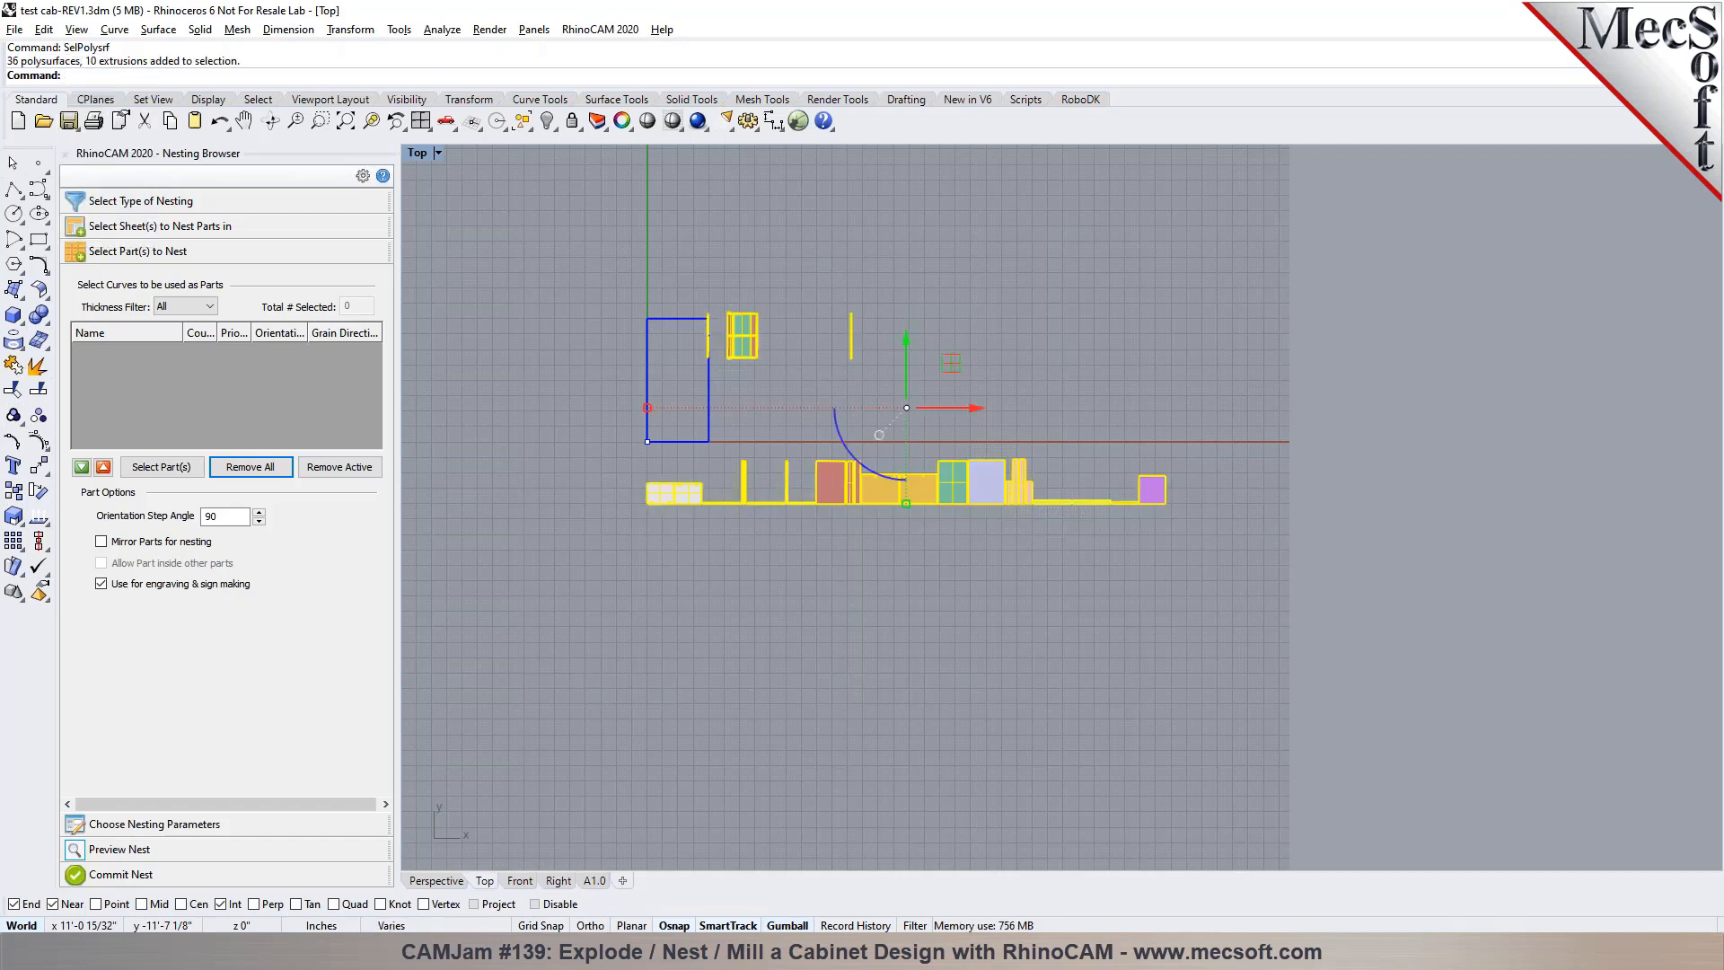
key("ctrl+h")
type("SelExtrusion")
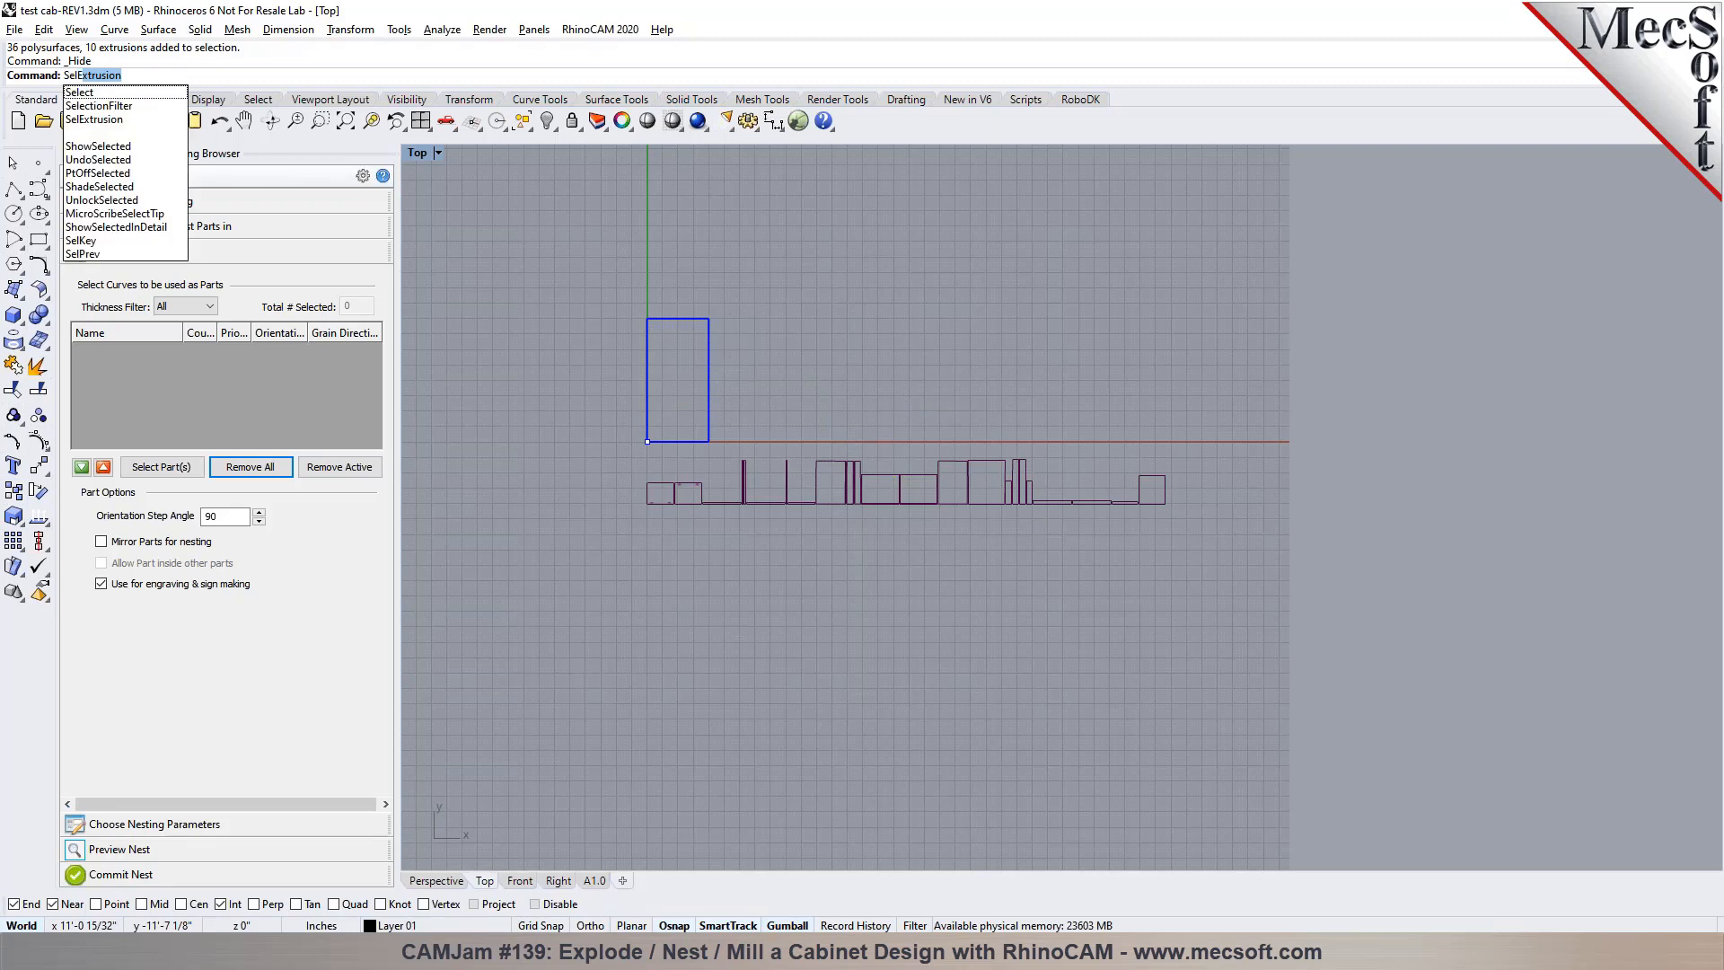
key("Return")
key("ctrl+h")
key("ctrl+a")
scroll(788, 738, "down", 2)
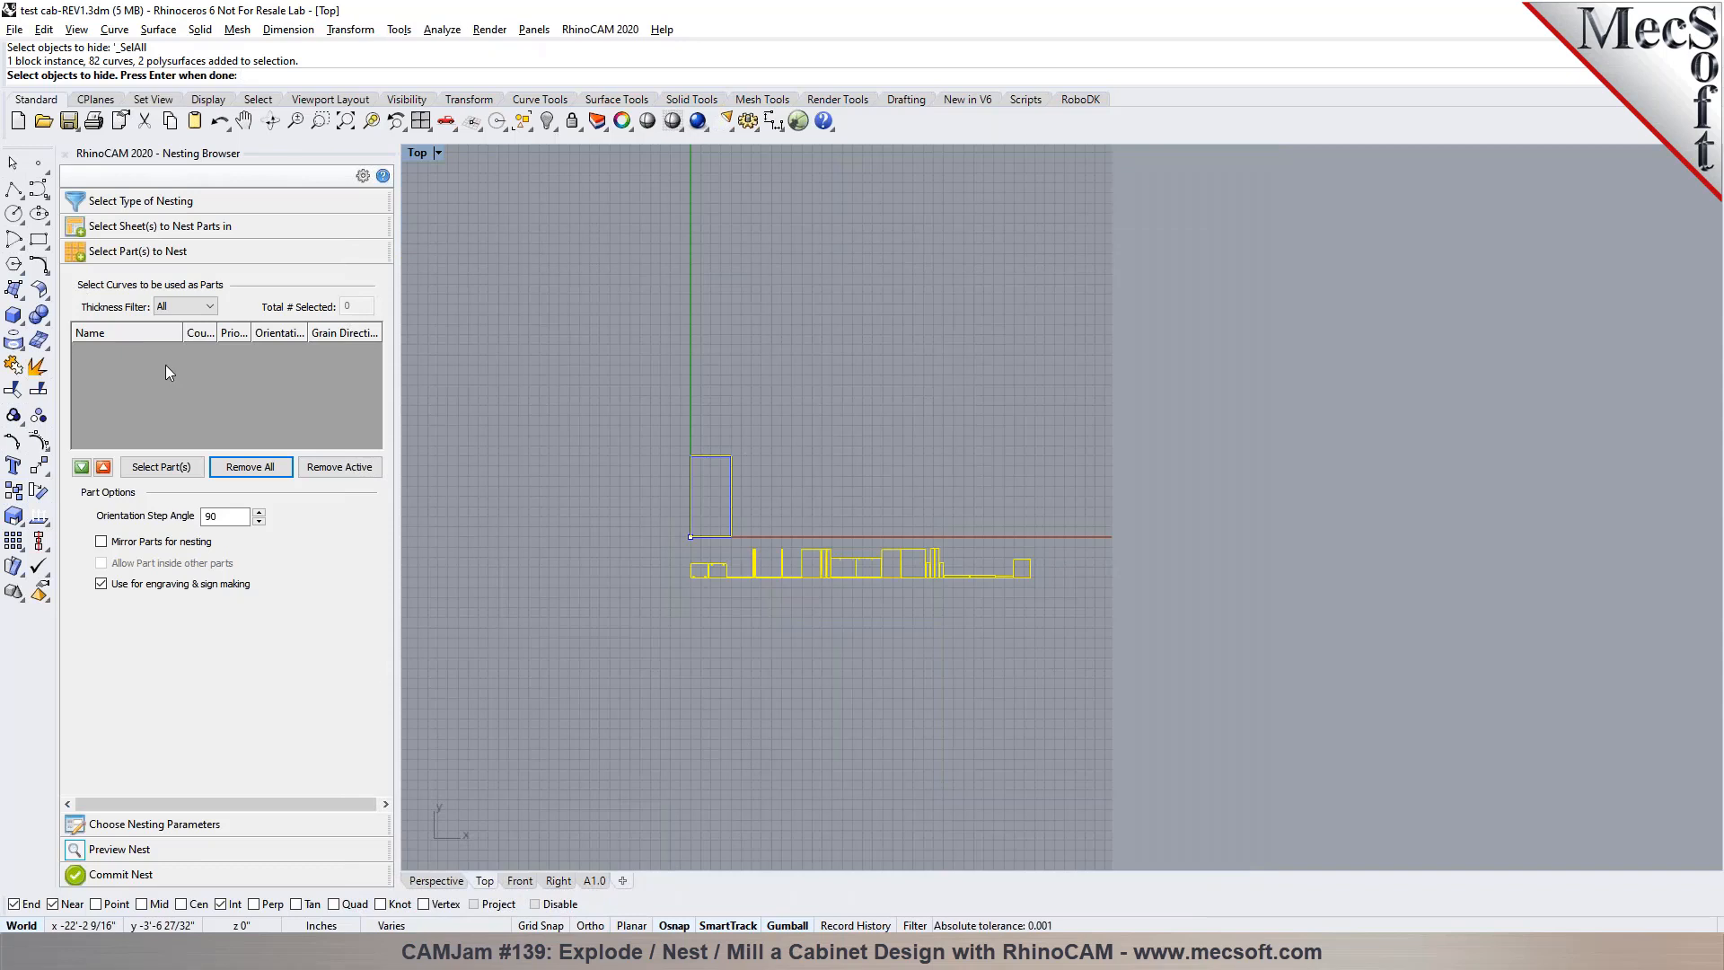
key("Escape")
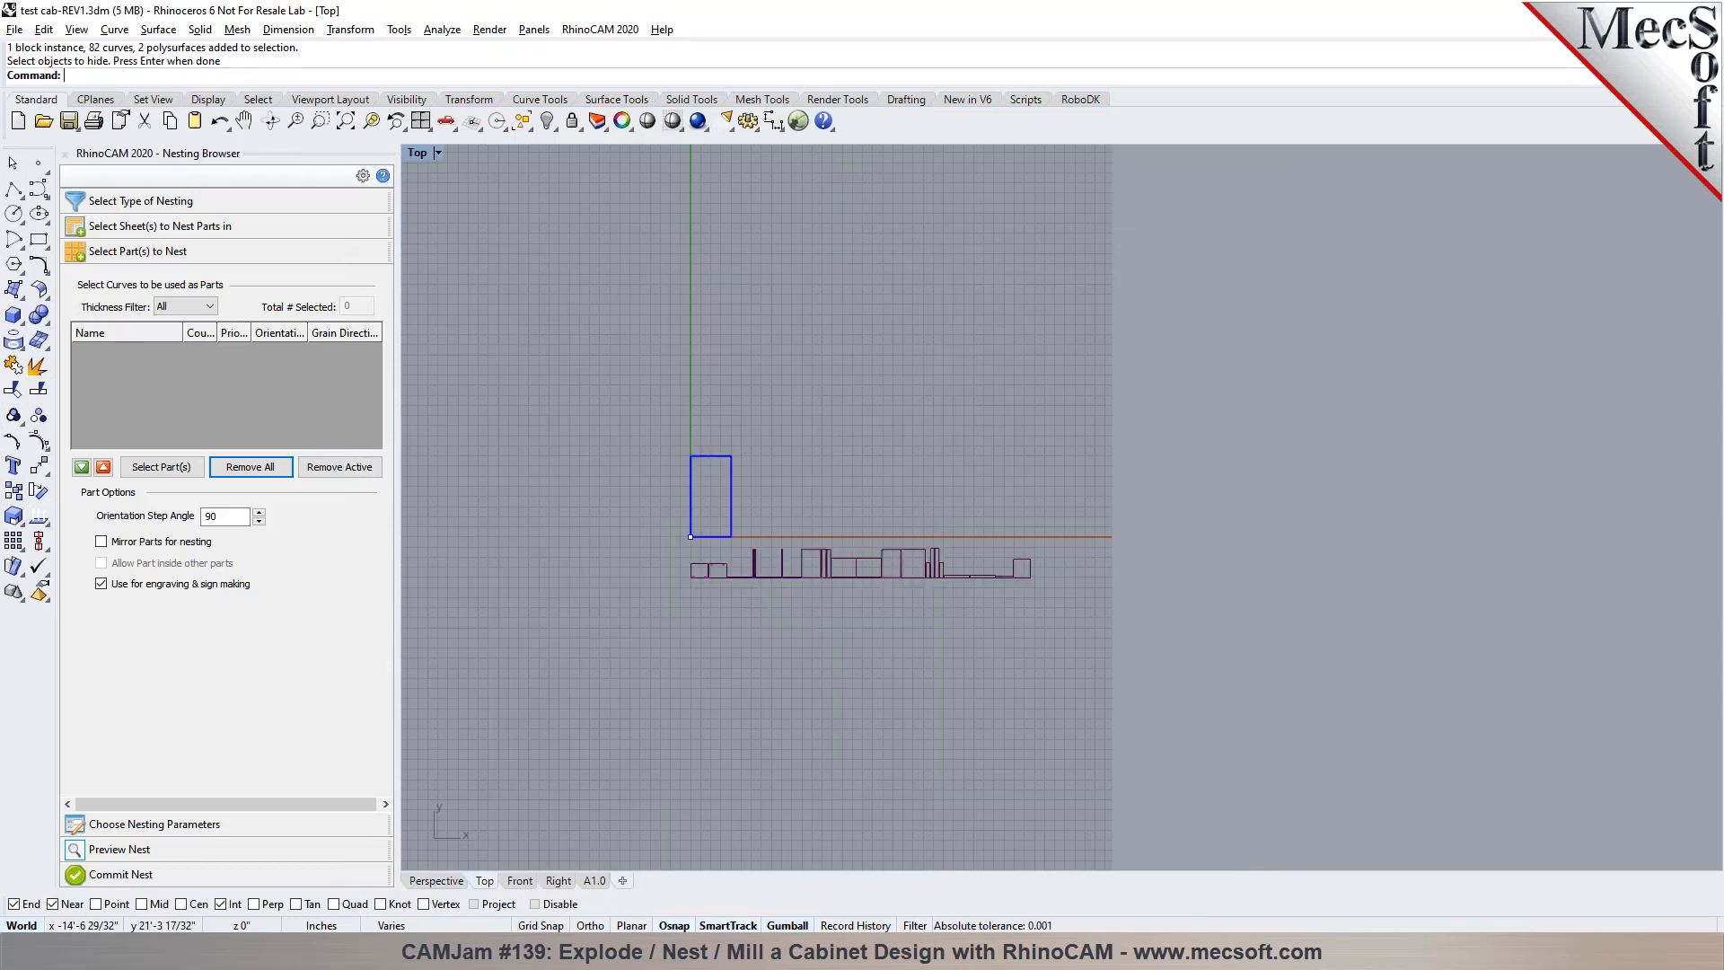
Select the block instance and hide it
type("SelBlockInstance")
key("Return")
key("ctrl+h")
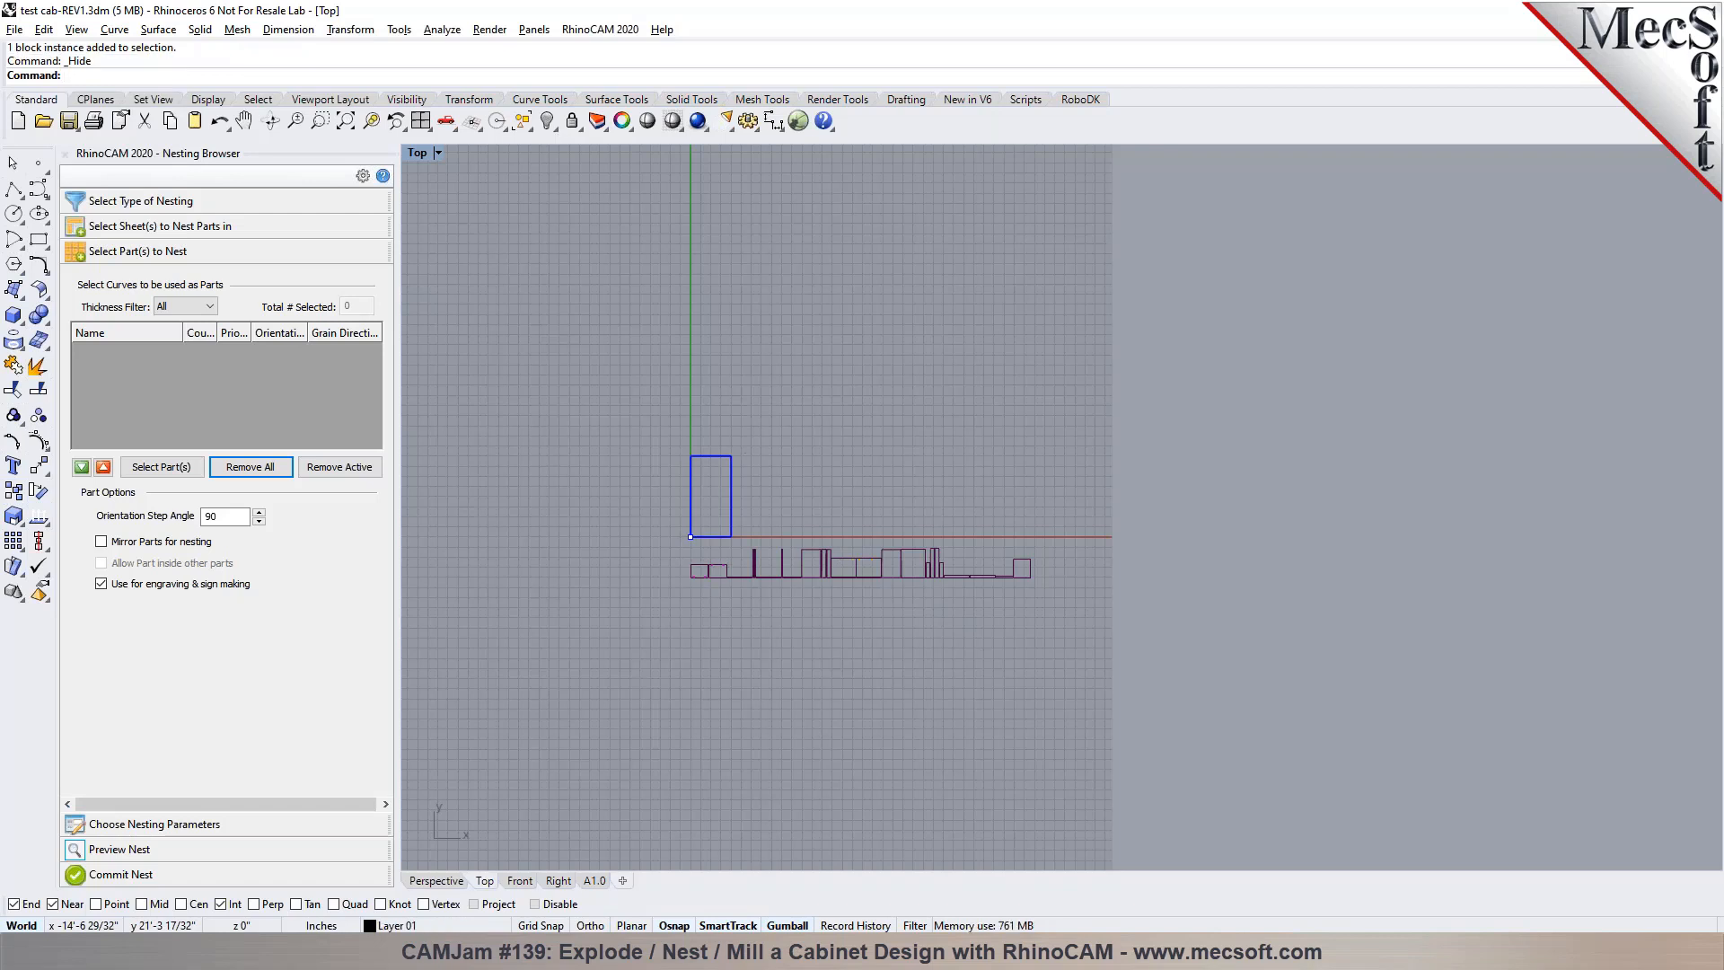
Examine the part outlines and hole curves along the whole row in the Top view
scroll(771, 603, "up", 5)
scroll(448, 481, "up", 4)
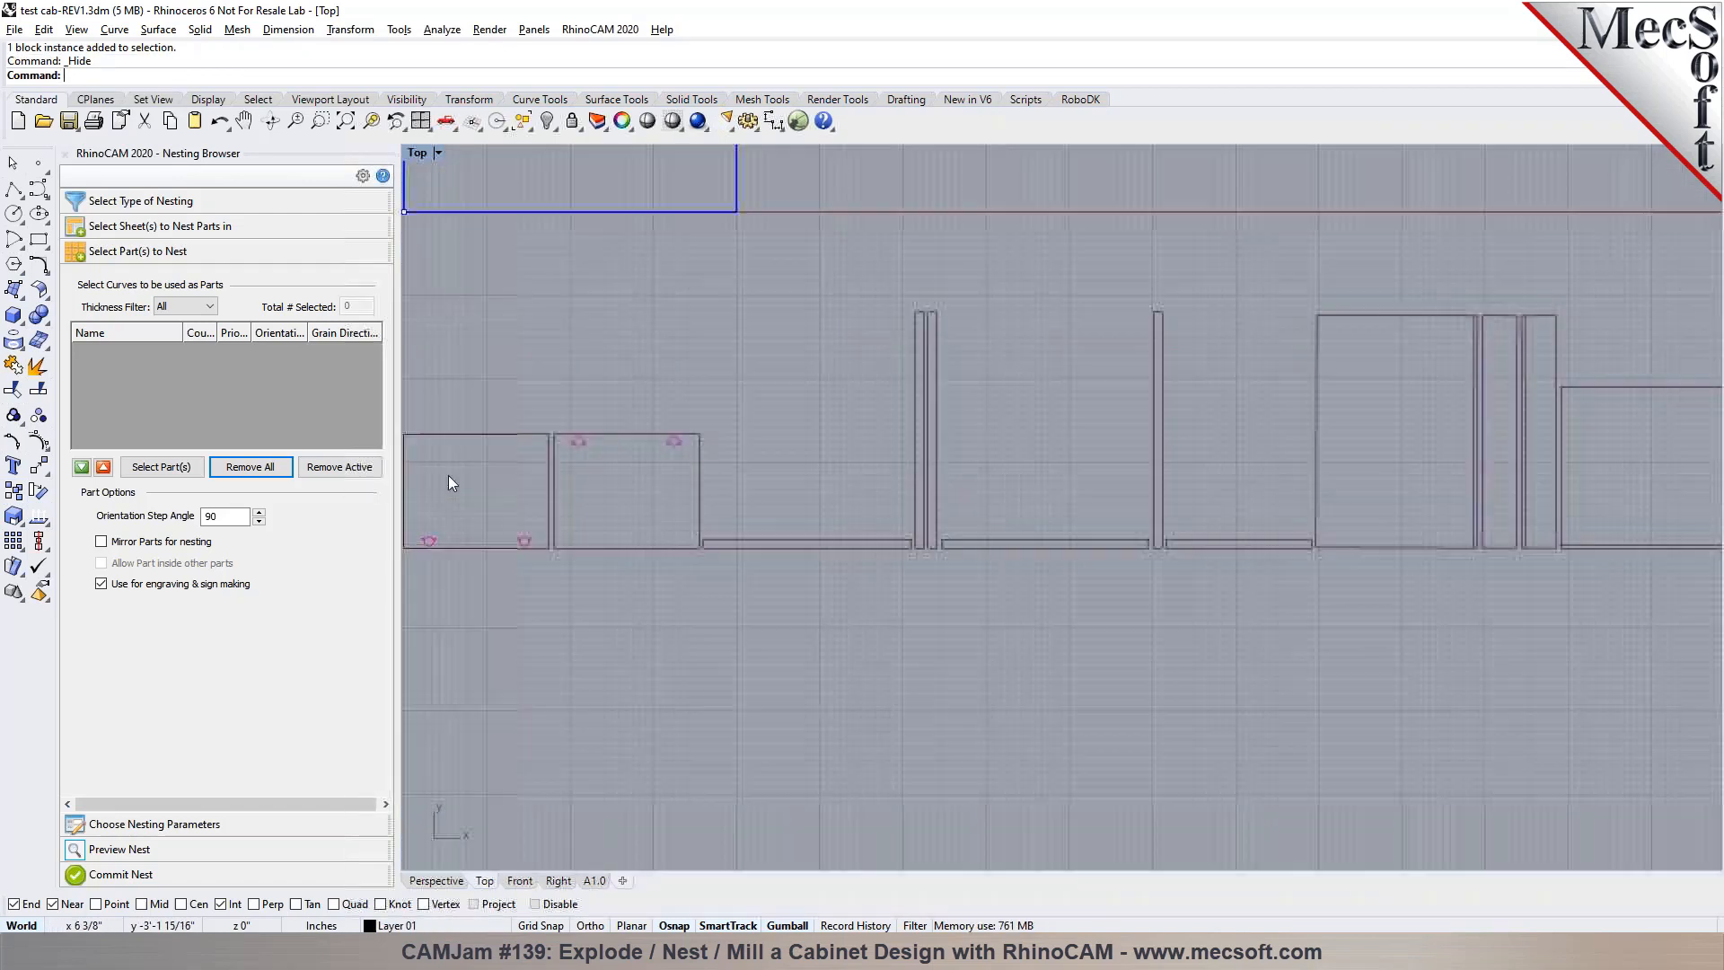
scroll(586, 485, "down", 3)
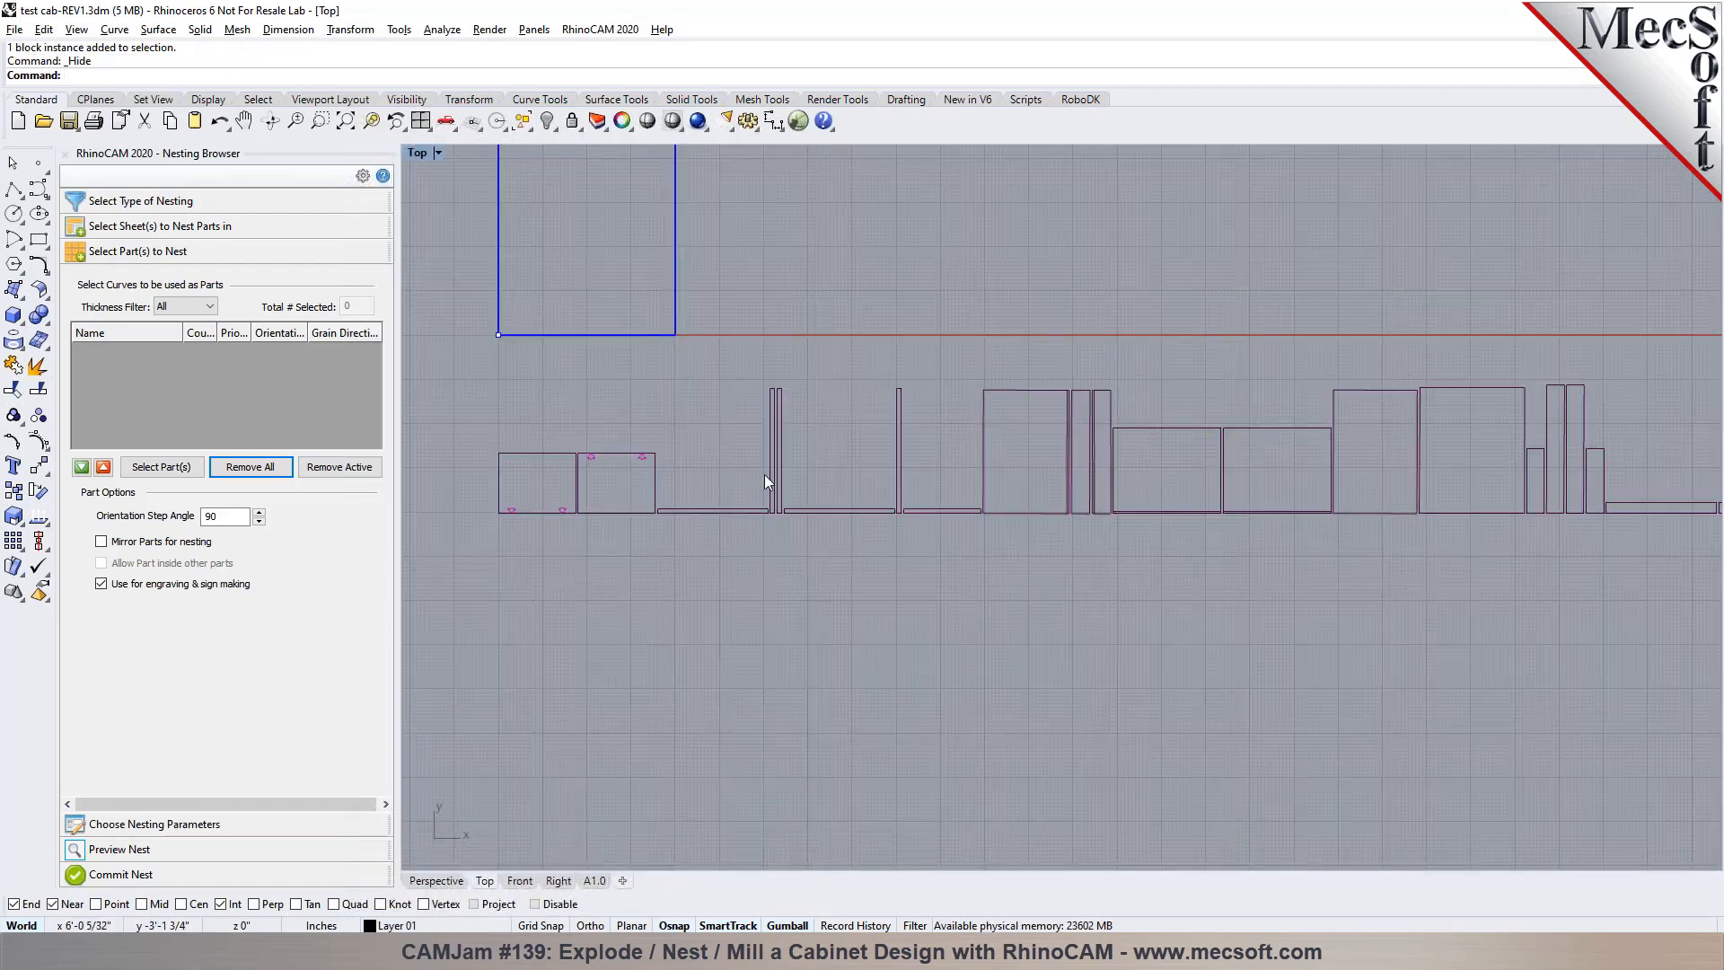
scroll(764, 474, "down", 3)
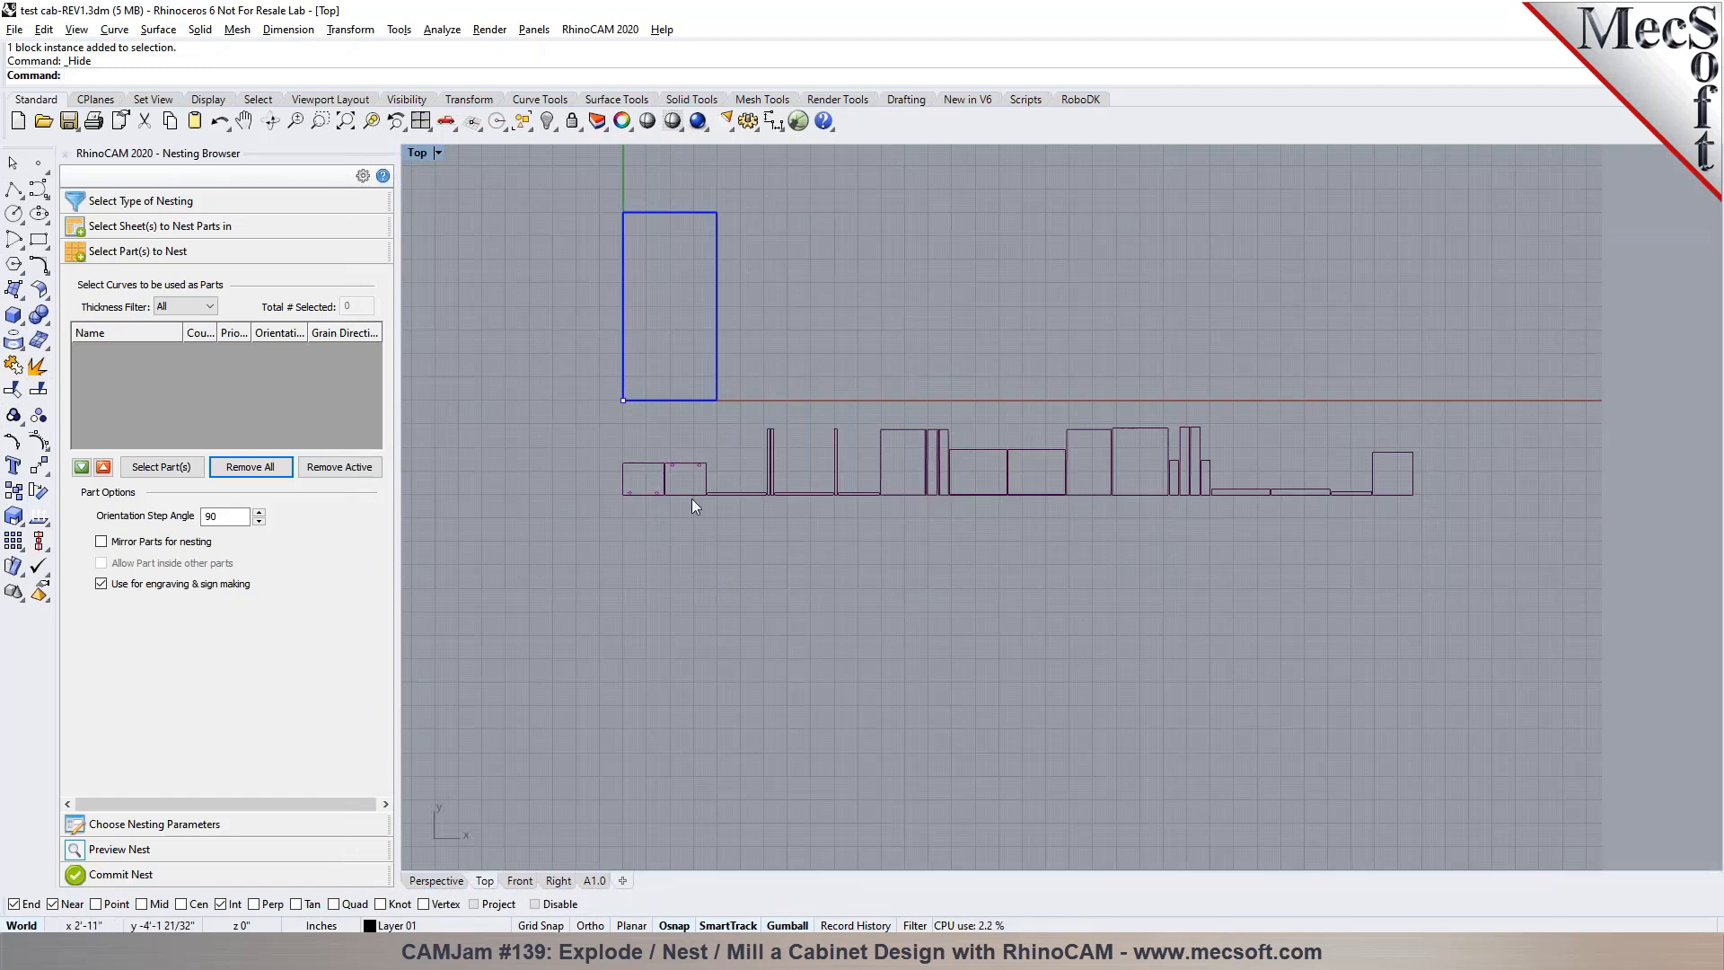
scroll(817, 485, "up", 3)
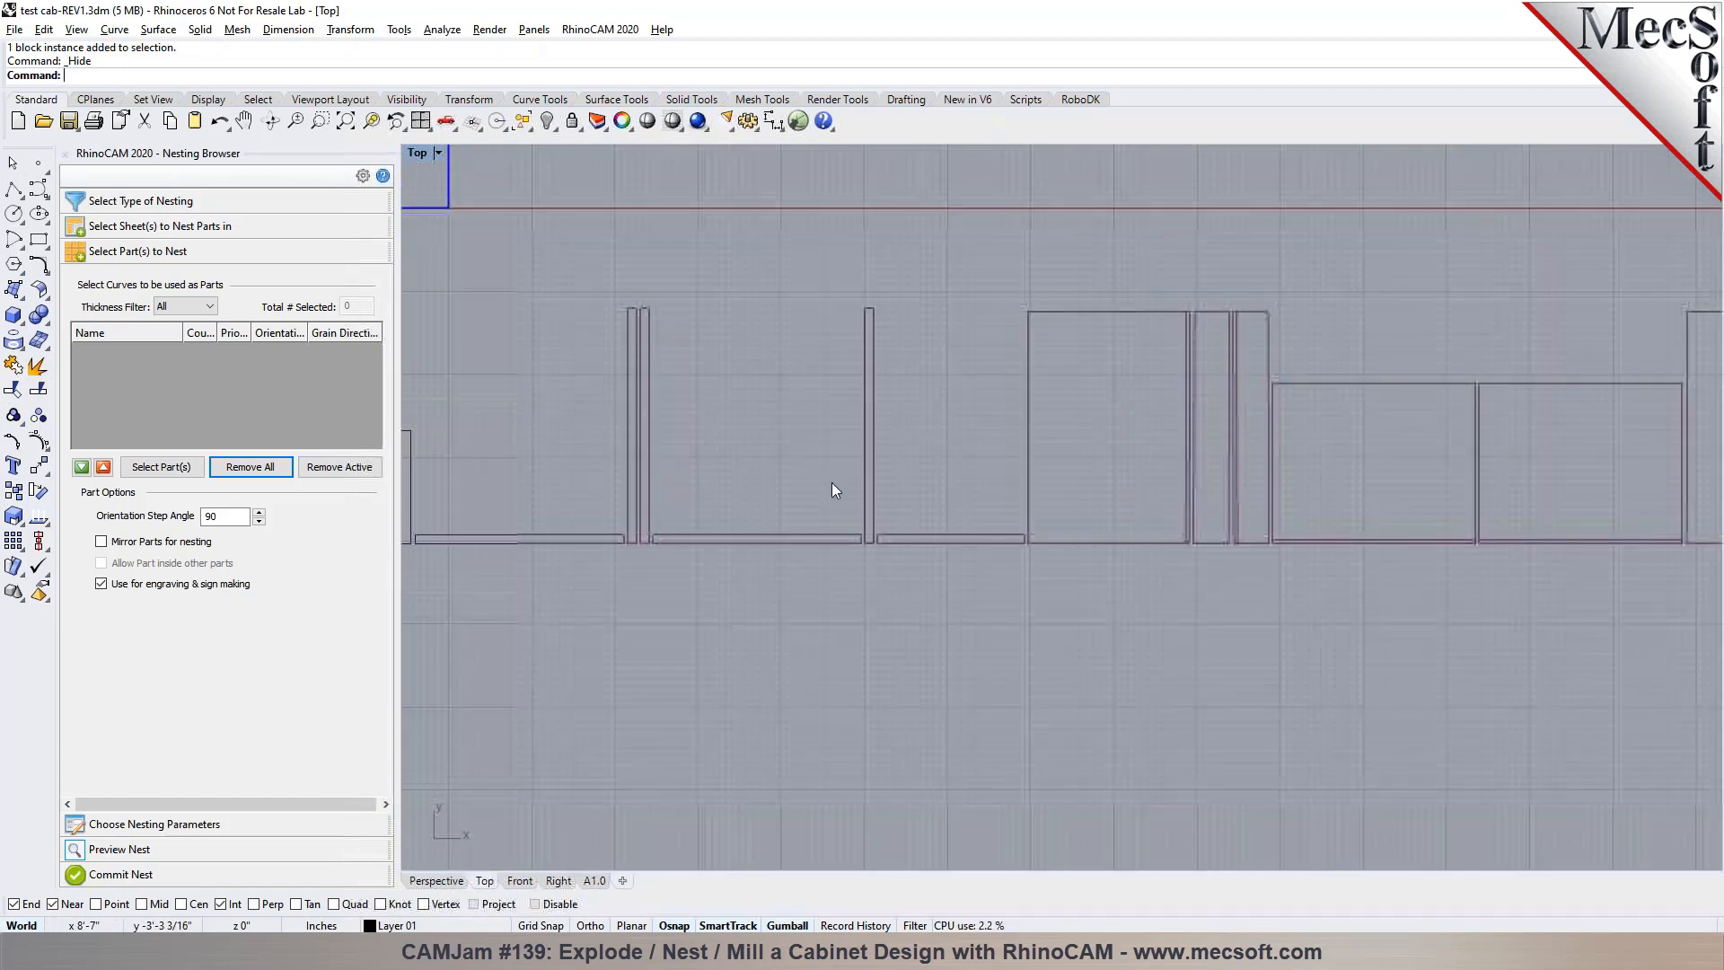
scroll(667, 498, "down", 3)
scroll(665, 492, "up", 10)
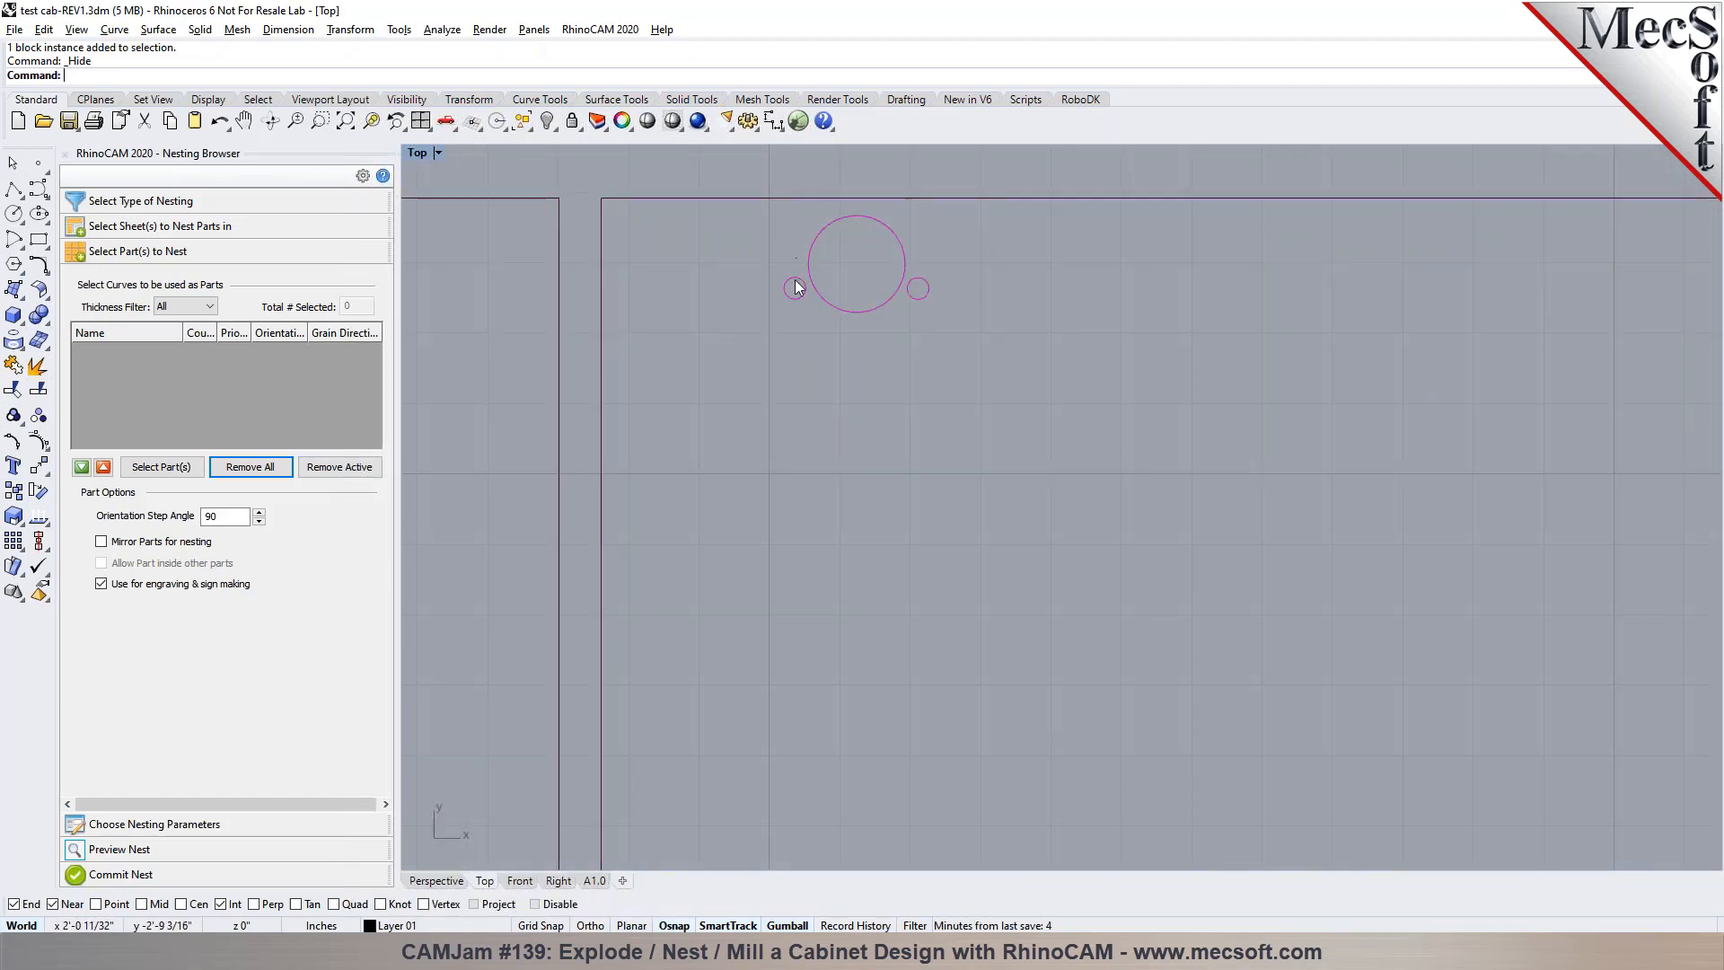
scroll(763, 310, "down", 5)
scroll(691, 499, "down", 2)
scroll(1203, 455, "up", 6)
scroll(898, 438, "down", 8)
scroll(1526, 409, "up", 8)
scroll(745, 415, "down", 12)
scroll(1377, 428, "up", 5)
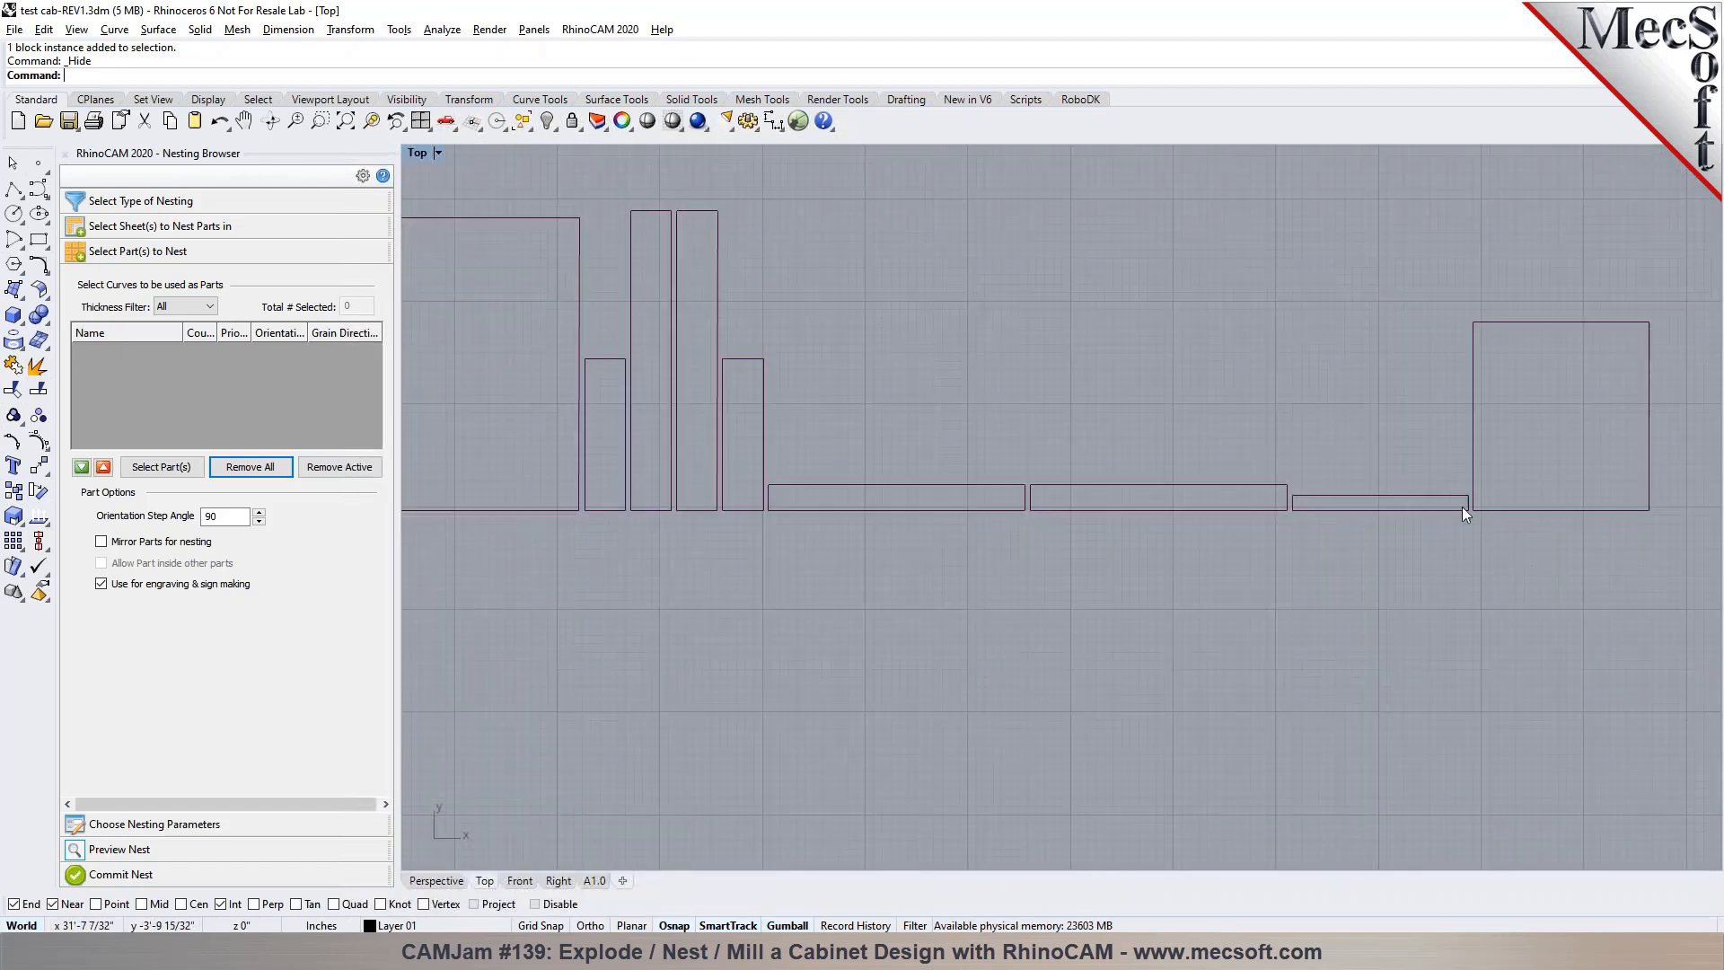
Switch to the Perspective view and check the overlapping curves on the edges of the narrow red strips
left_click(436, 880)
scroll(993, 505, "up", 5)
scroll(993, 500, "up", 2)
scroll(769, 454, "down", 5)
scroll(1011, 536, "up", 5)
scroll(1011, 537, "up", 6)
right_click_drag(986, 534, 876, 582)
scroll(875, 597, "up", 4)
left_click(756, 633)
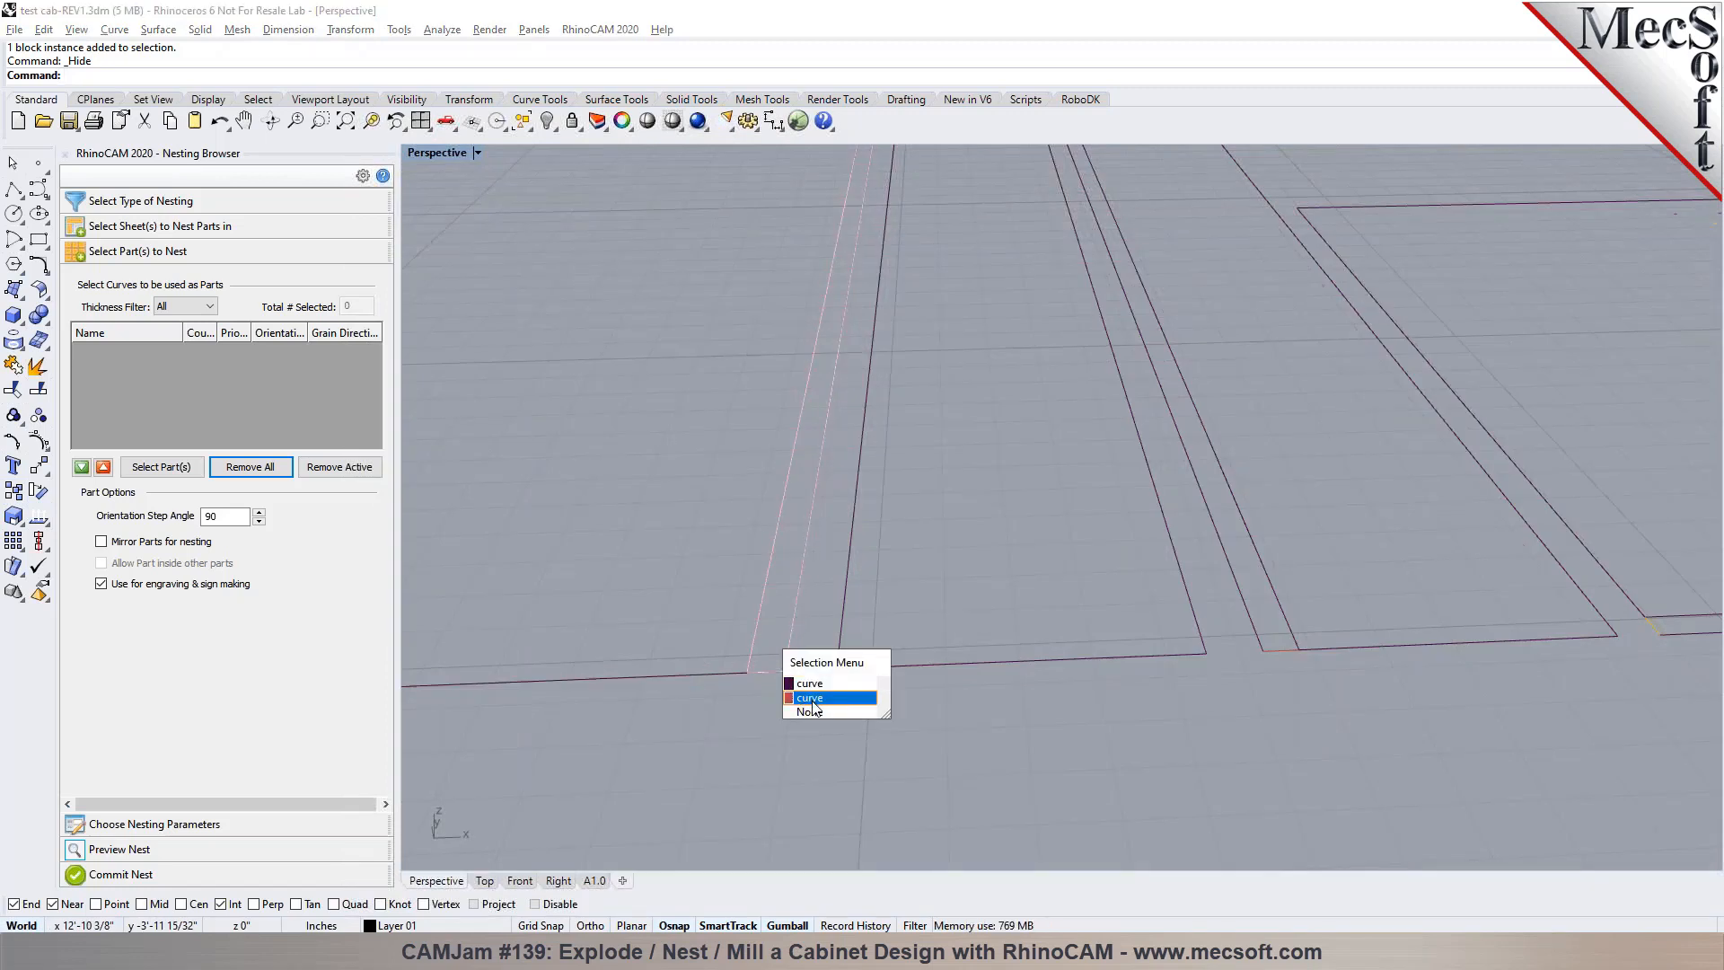
left_click(835, 709)
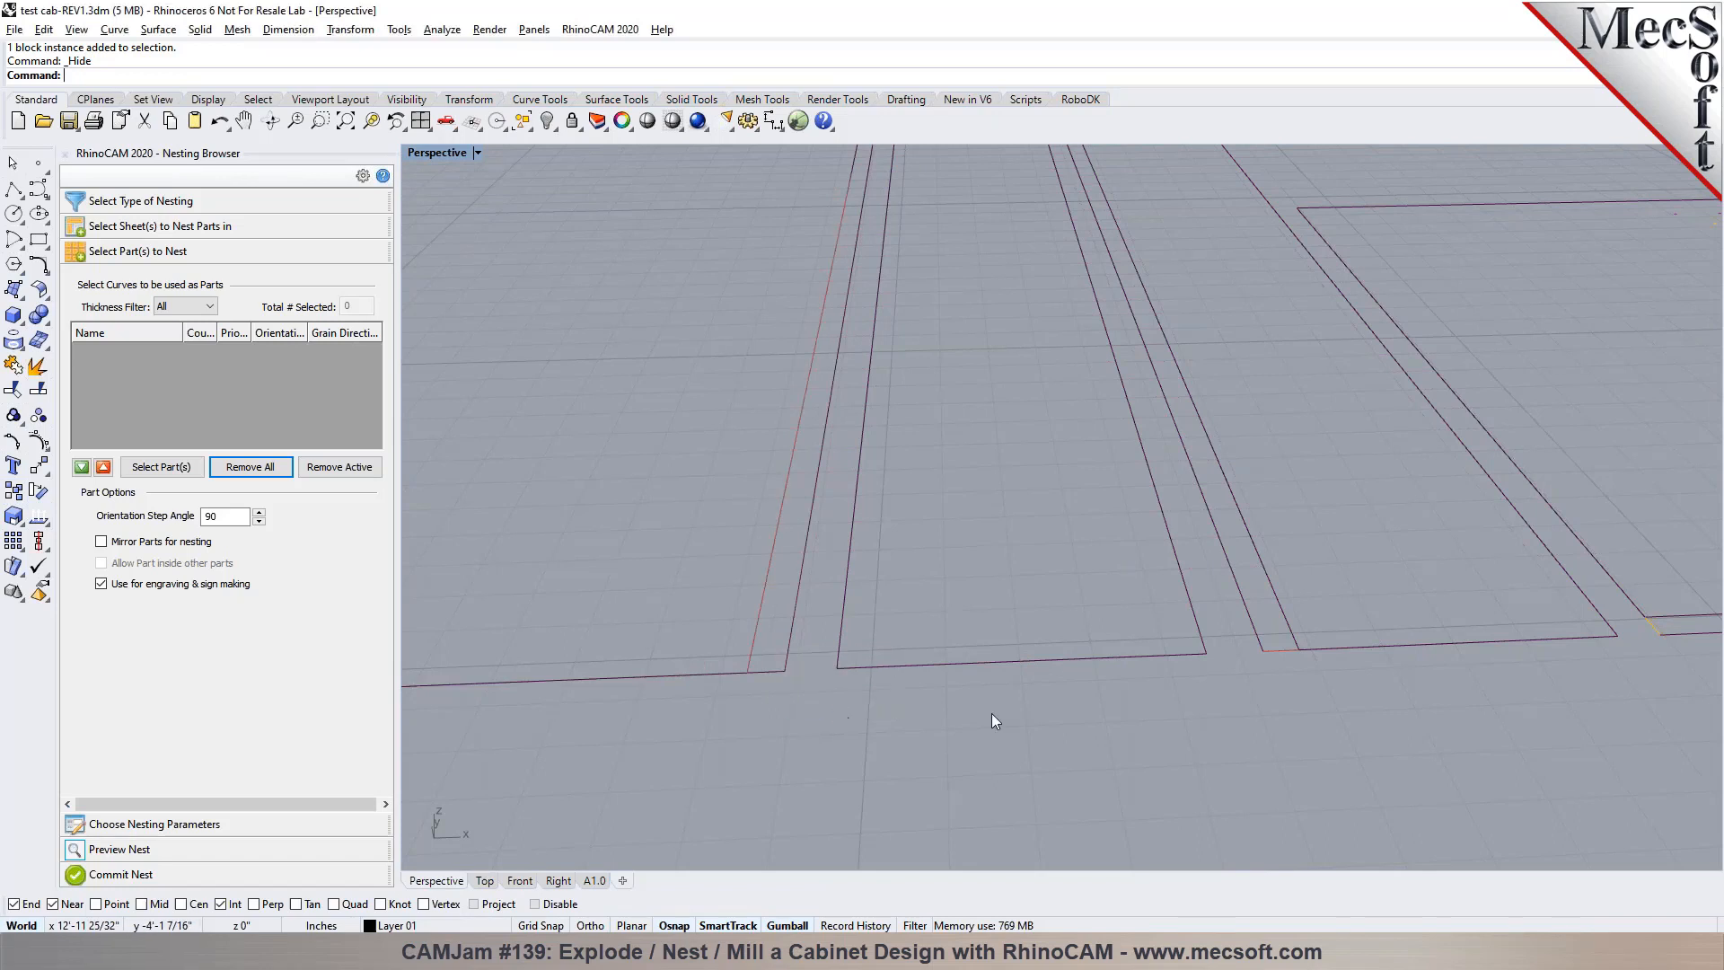
left_click(1284, 650)
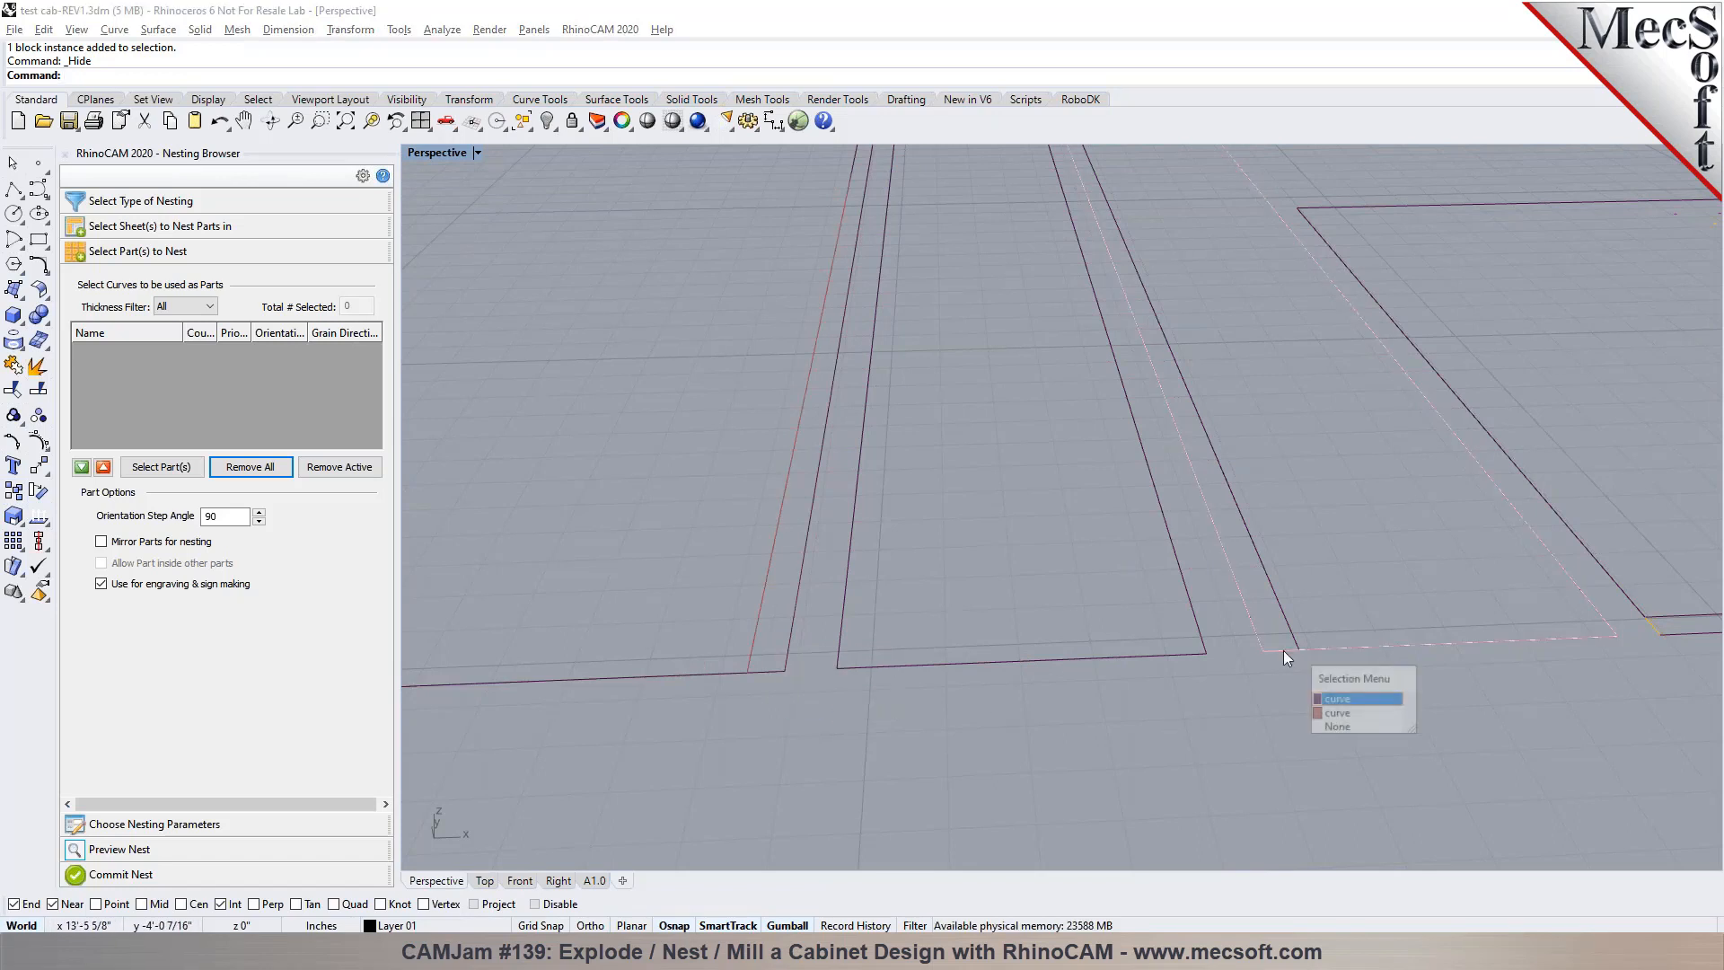
left_click(1335, 714)
scroll(1133, 691, "down", 8)
left_click(1074, 616)
right_click_drag(1075, 619, 1109, 642)
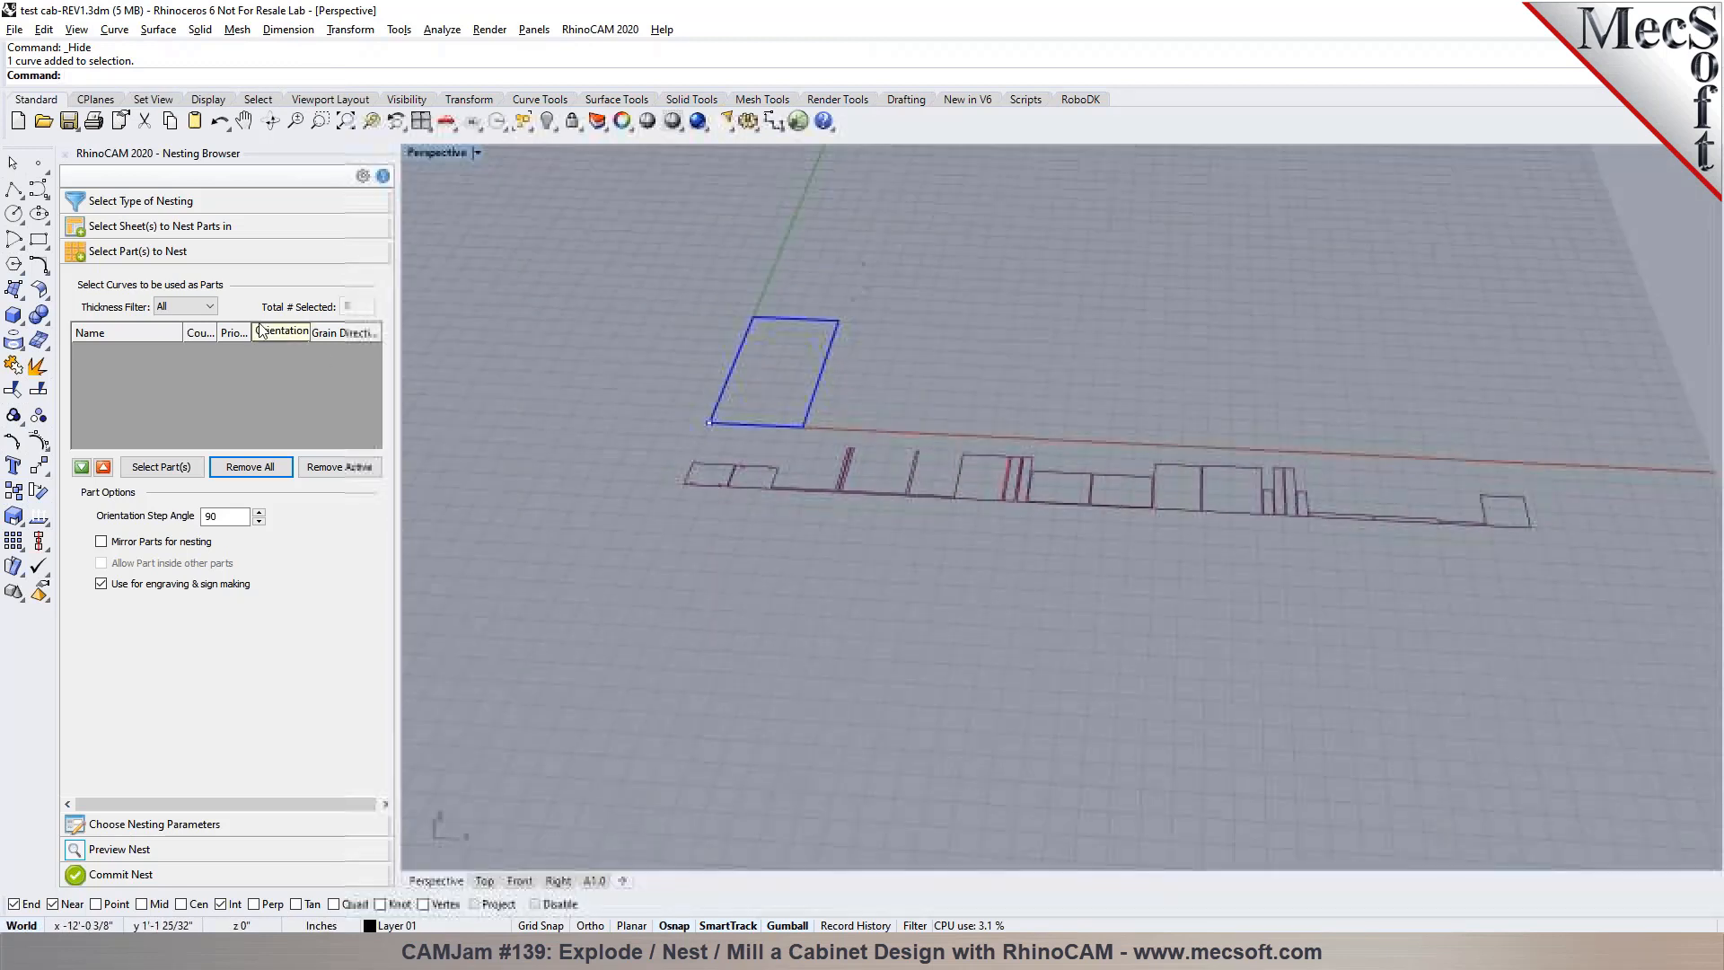
Check the Sheet 1 definition and add the whole row of part outlines and hole curves as parts to nest
left_click(164, 229)
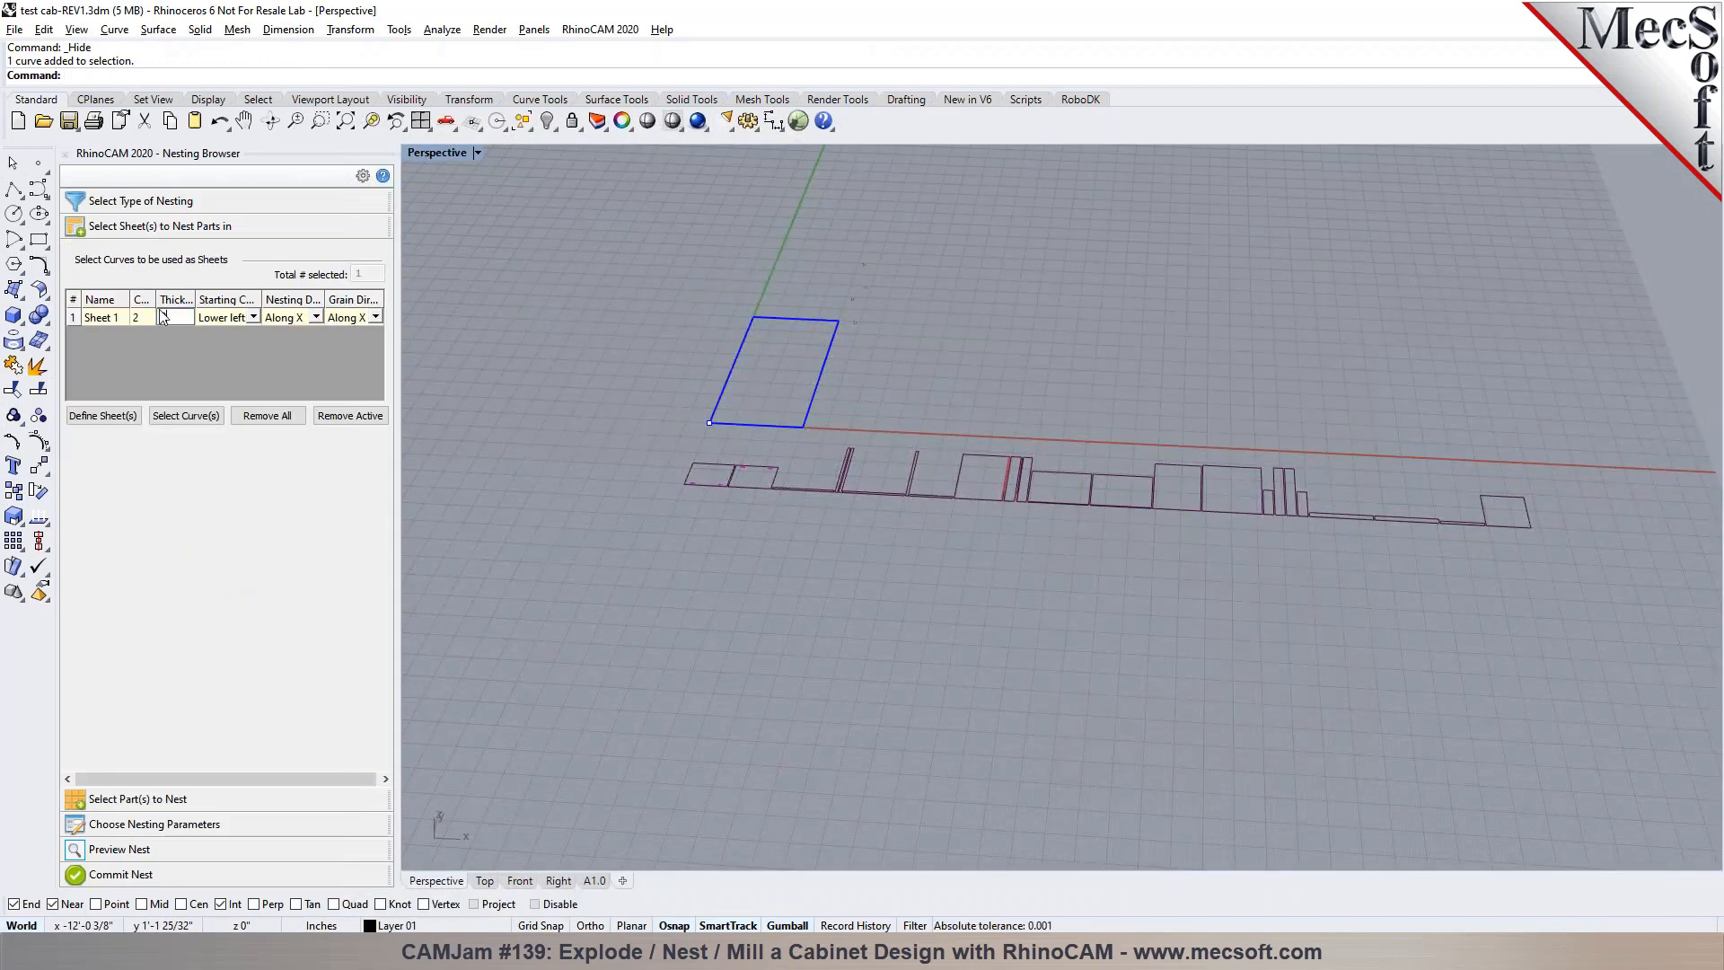
left_click(137, 798)
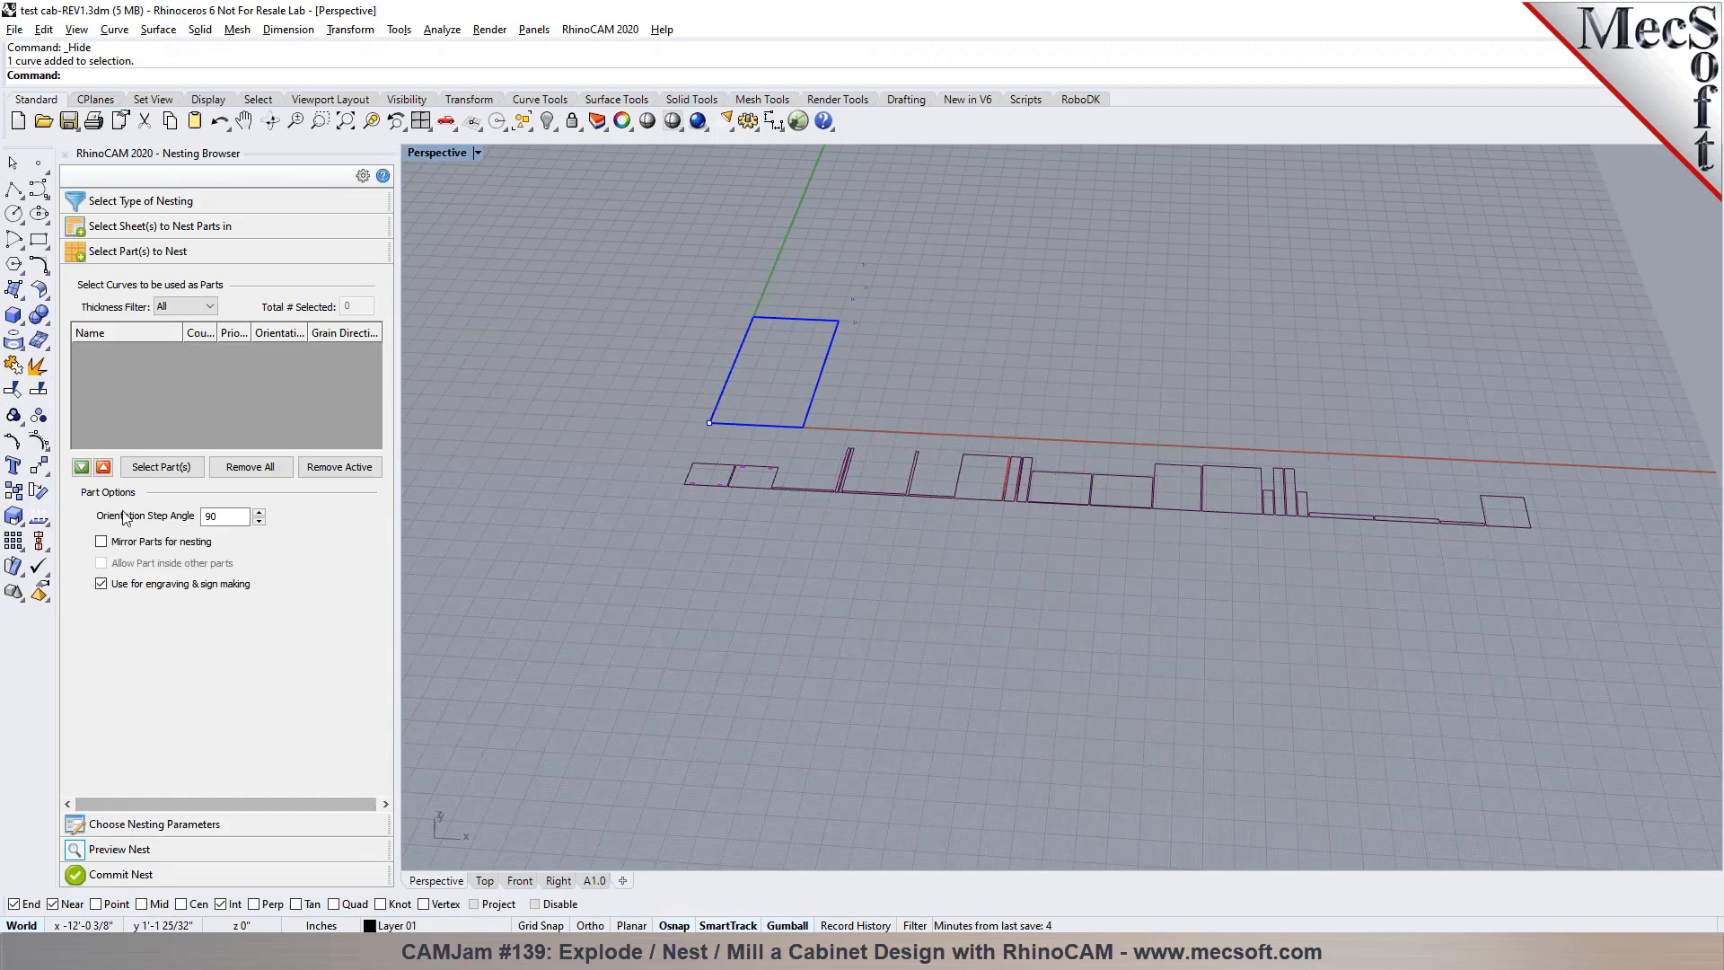
left_click(151, 468)
scroll(431, 461, "down", 3)
left_click_drag(478, 444, 1014, 589)
right_click(873, 596)
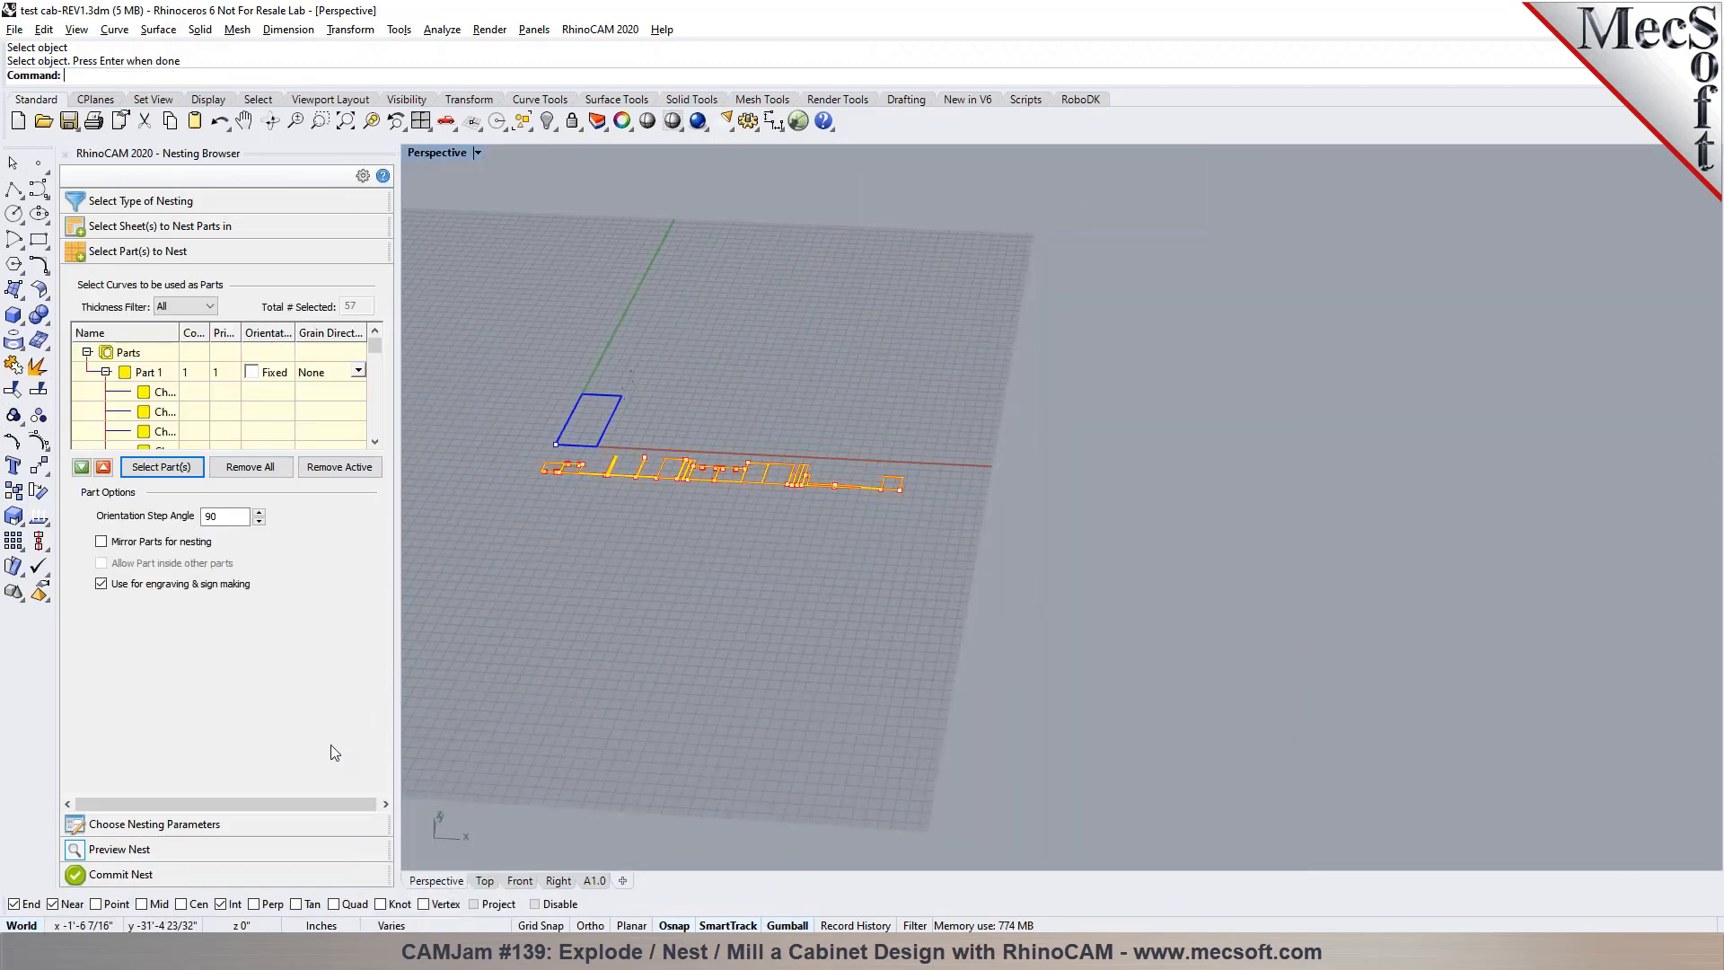
Estimate the sheets needed for the selected parts, update the sheet count from the estimate and try to execute the nest
left_click(251, 824)
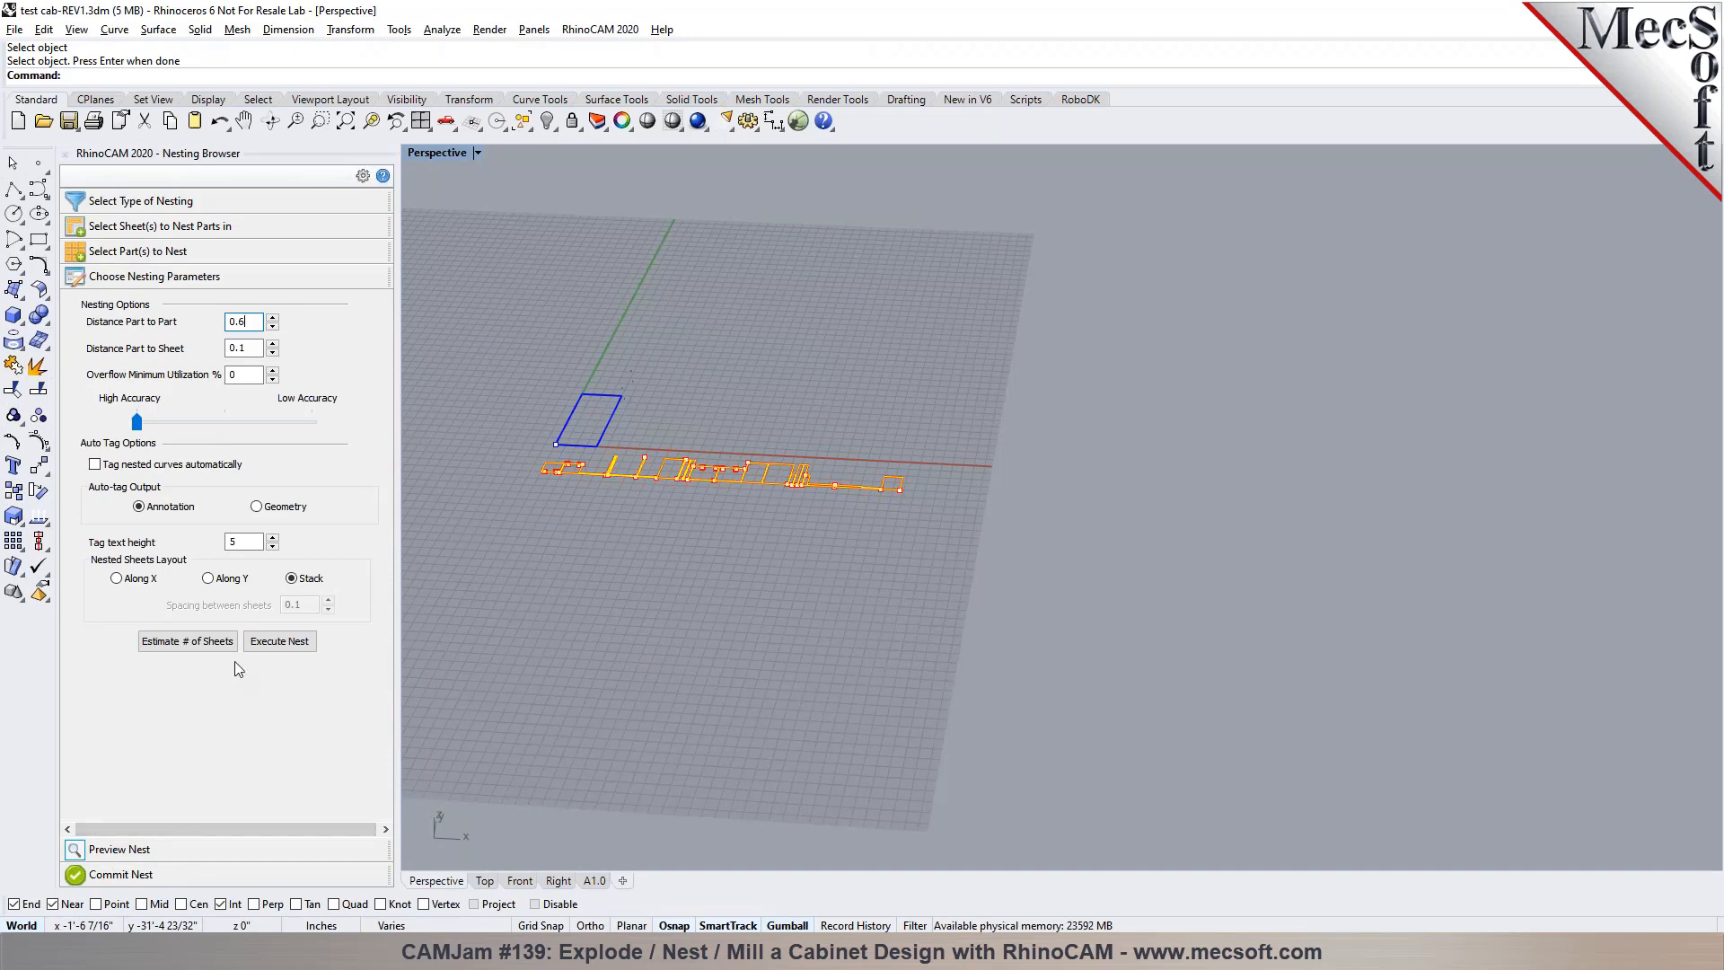
left_click(199, 643)
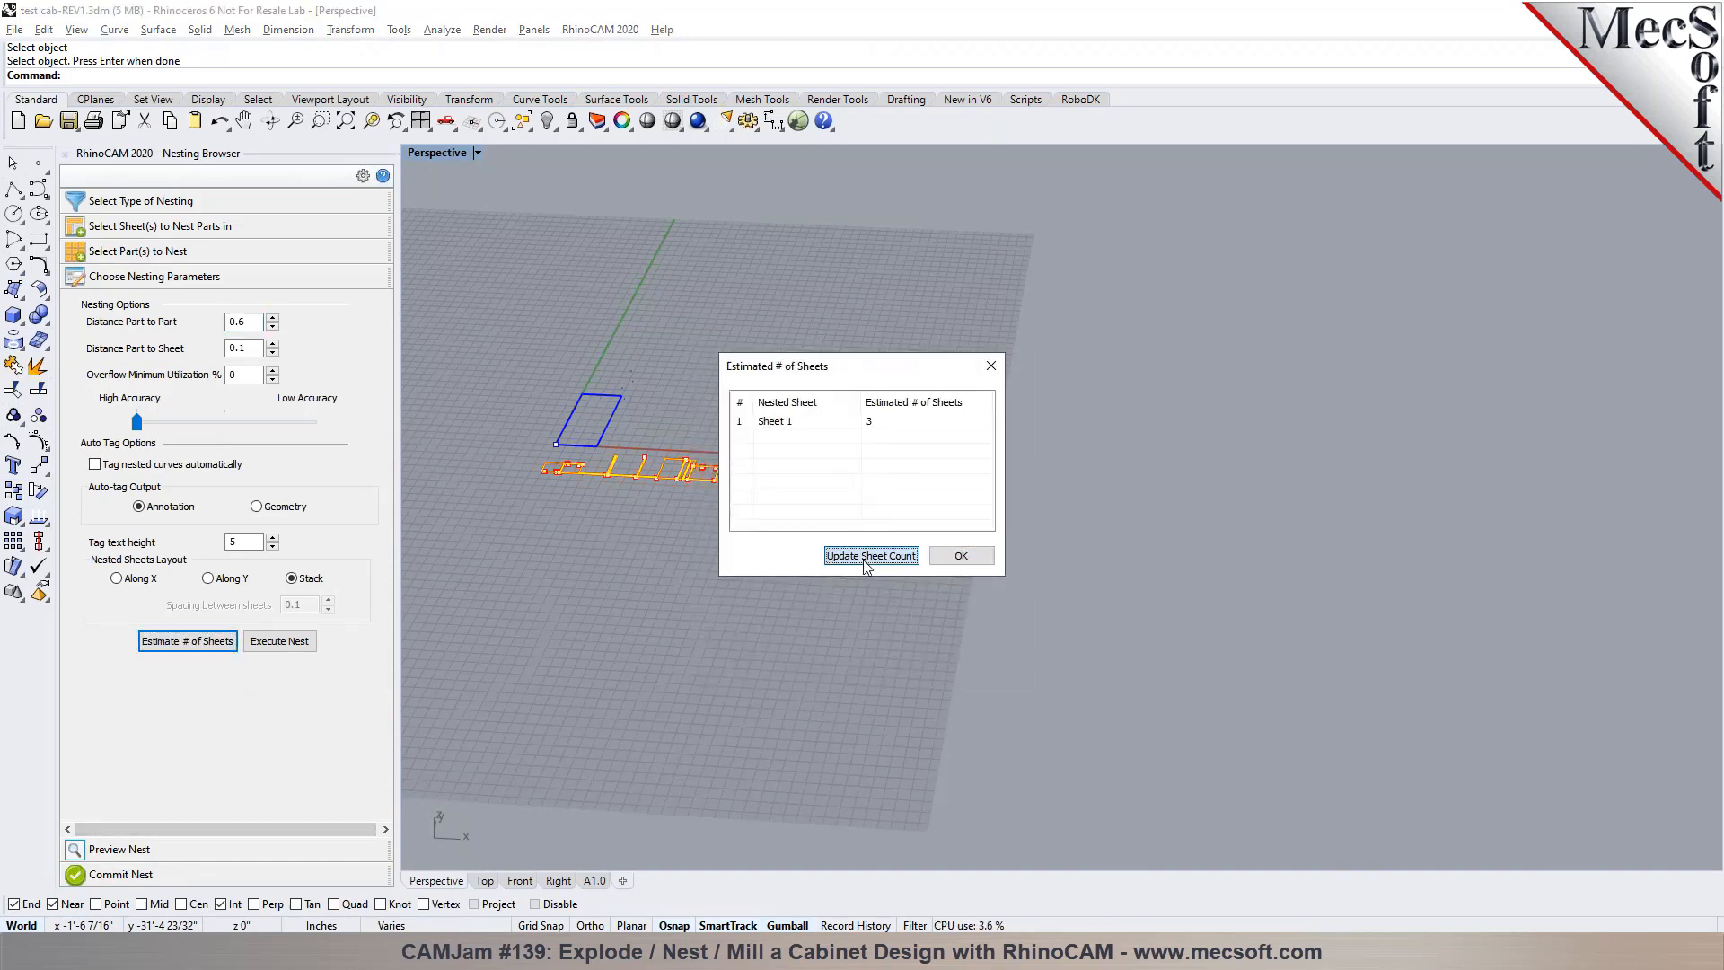
left_click(914, 553)
left_click(935, 540)
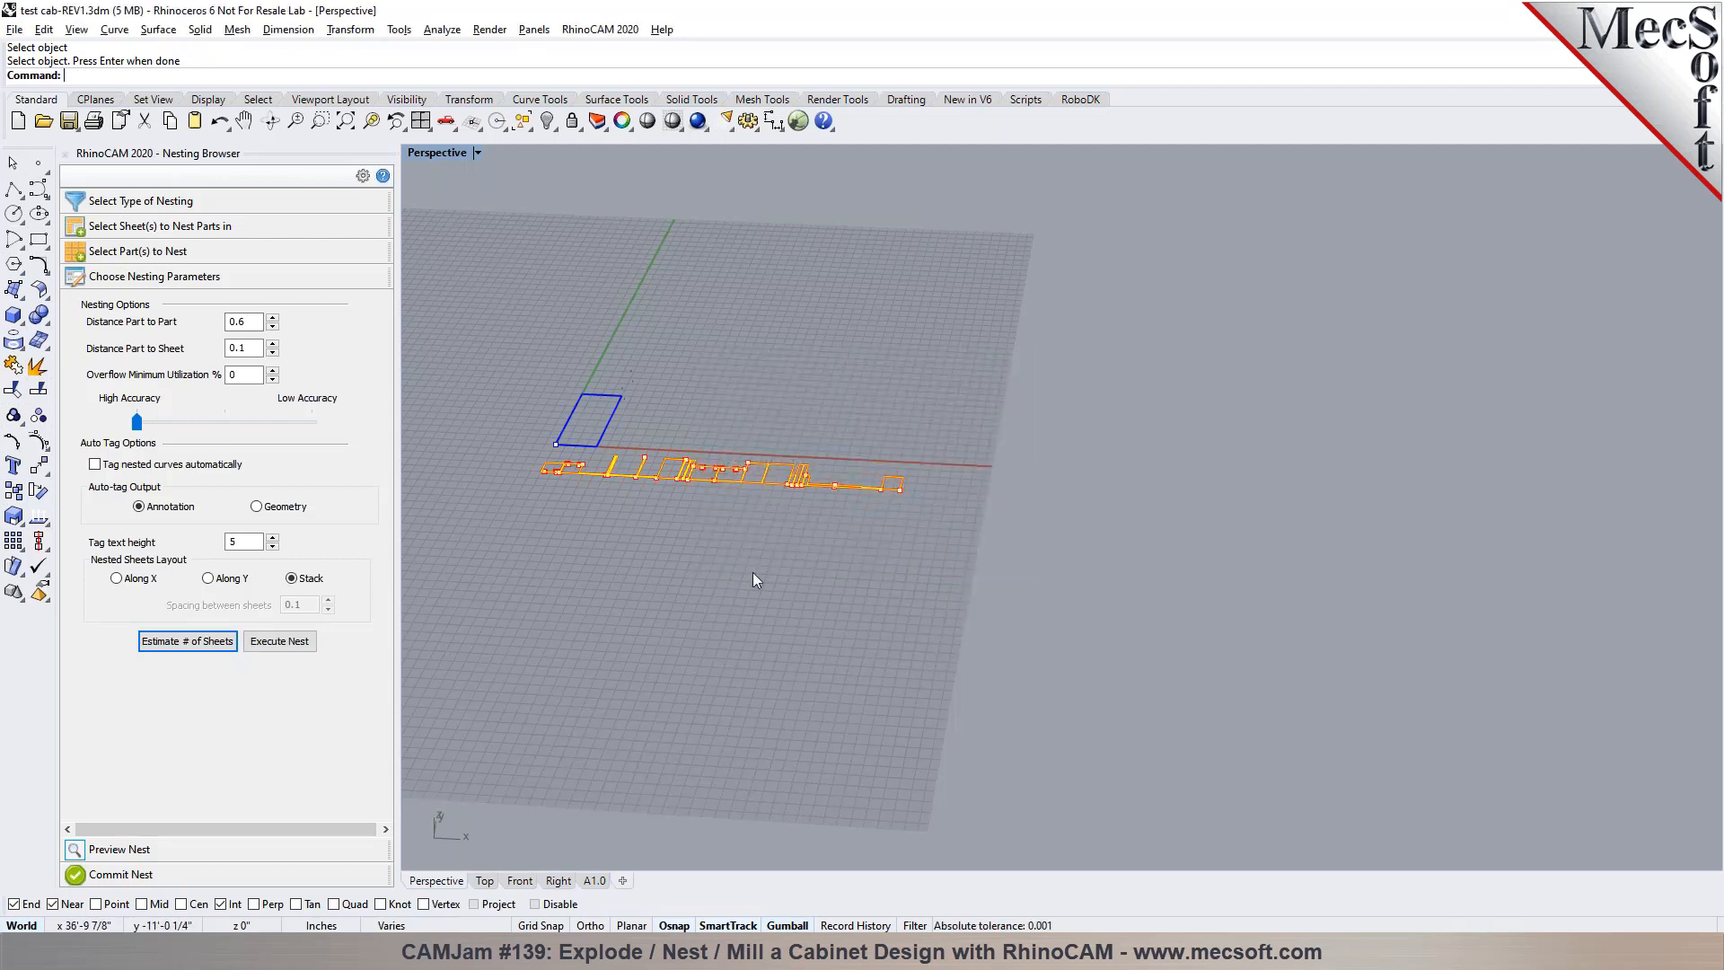
left_click(280, 643)
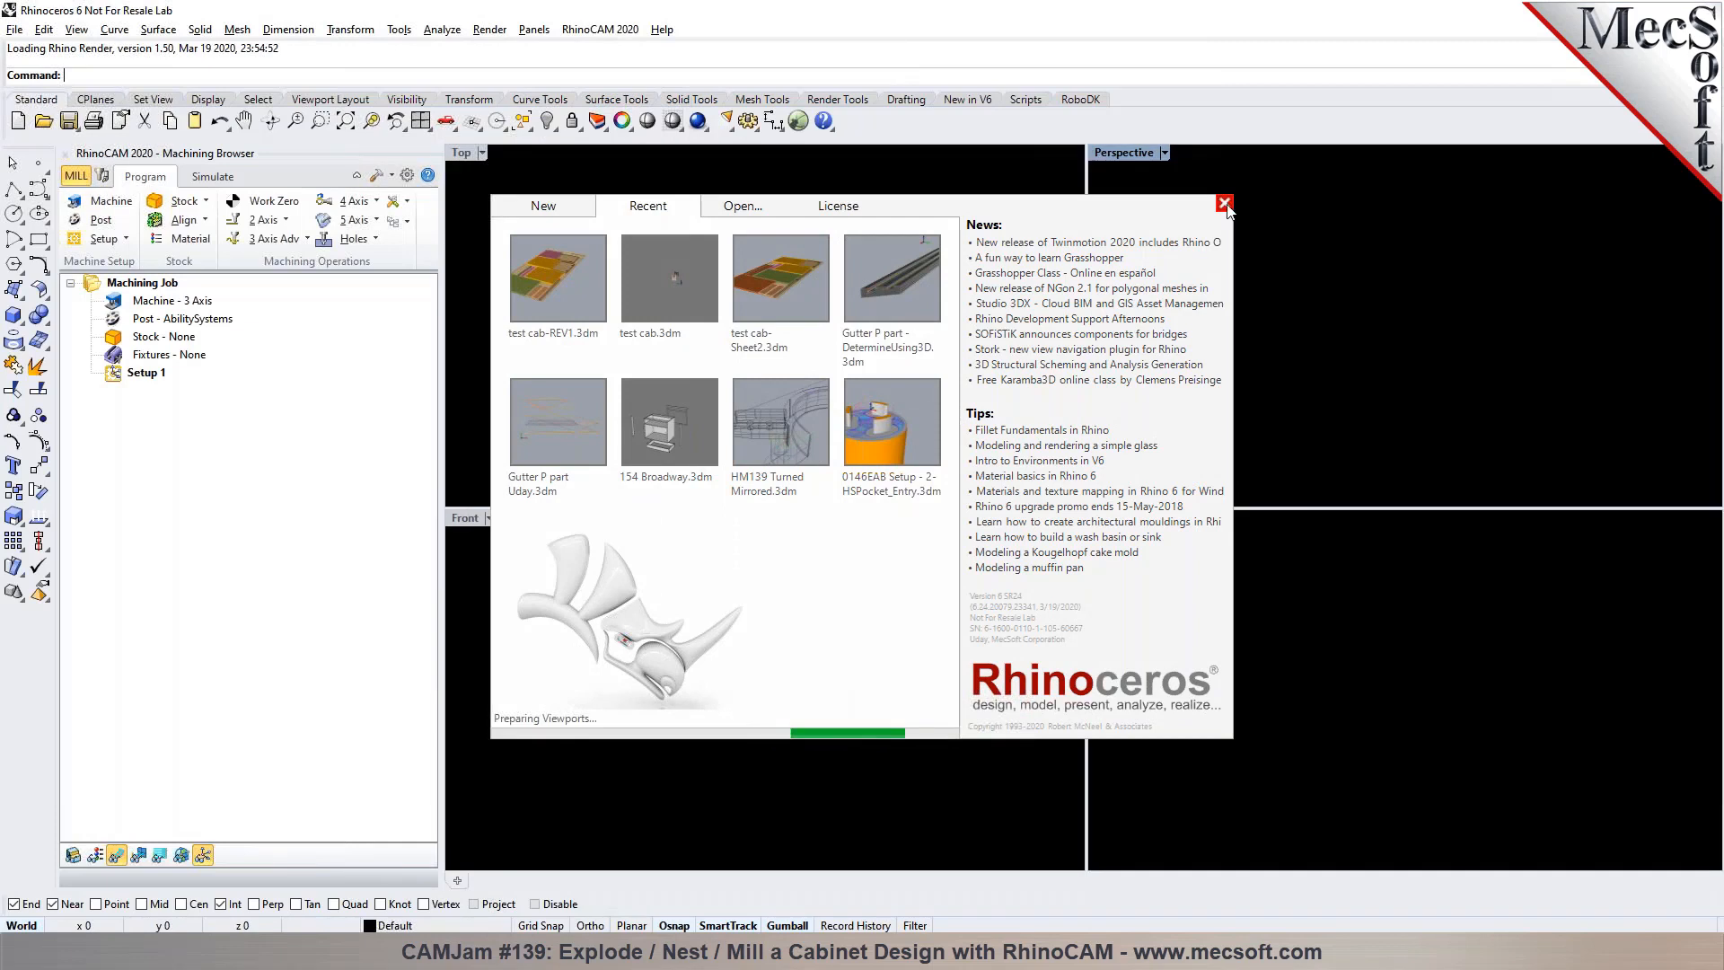
Close the startup window and examine the two orange panels and their small holes in the nested layout of test cab-REV1.3dm
left_click(1224, 204)
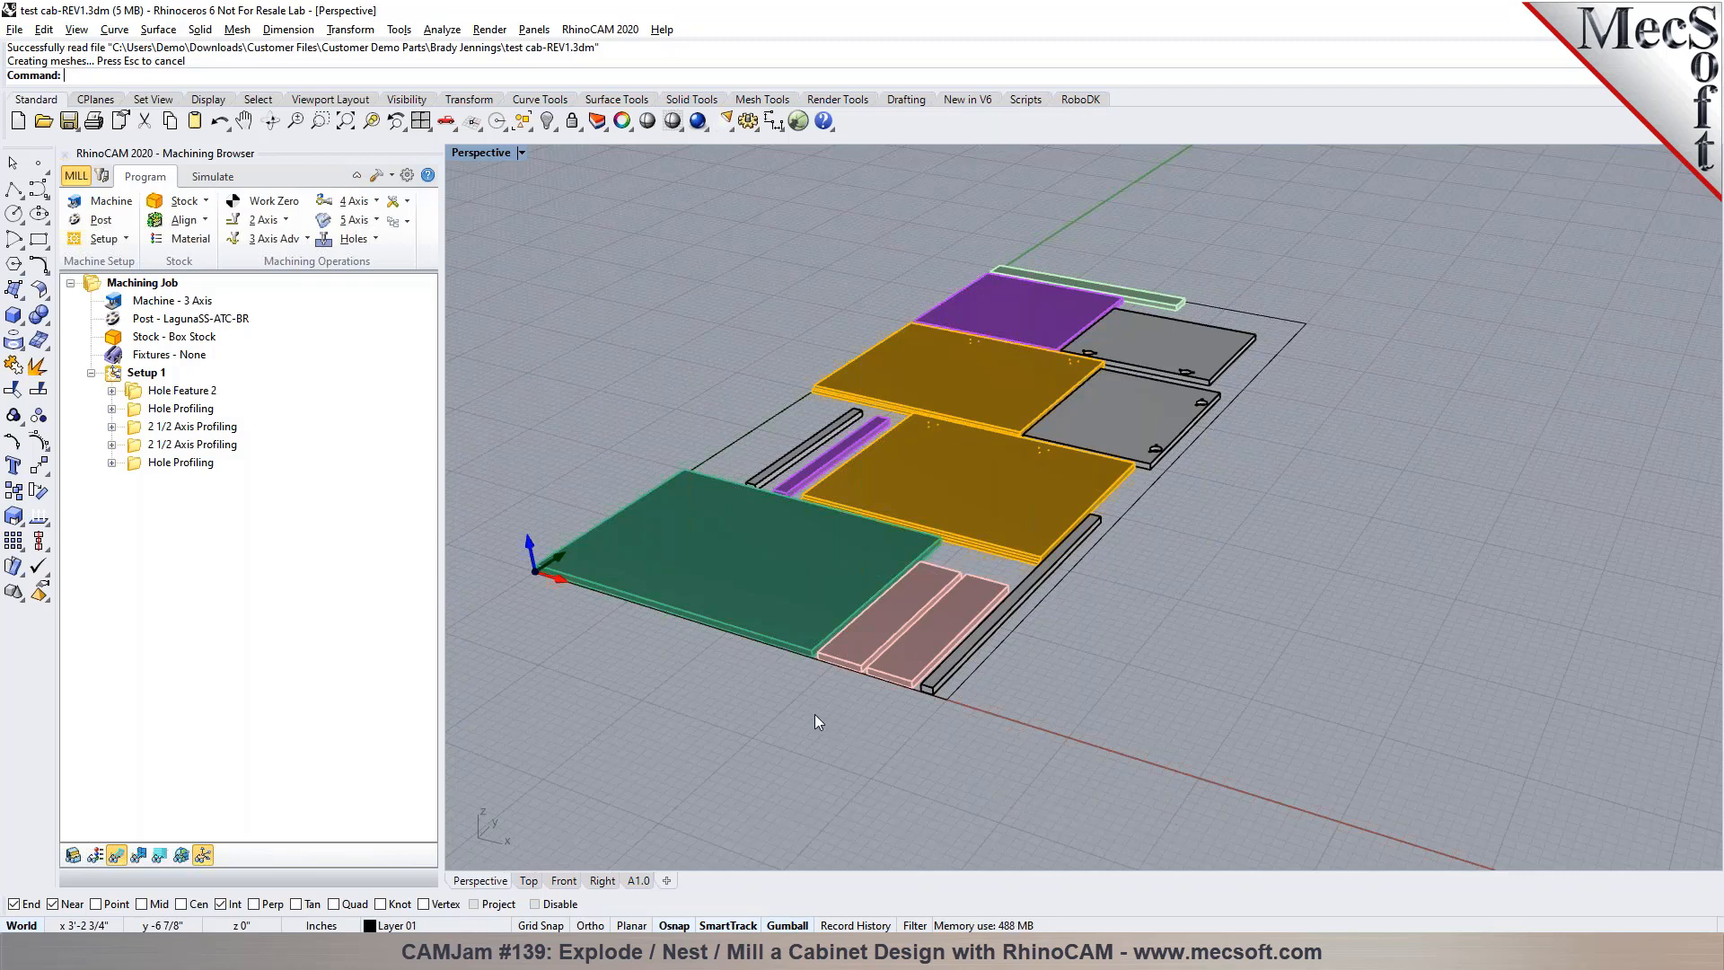
scroll(1037, 606, "up", 5)
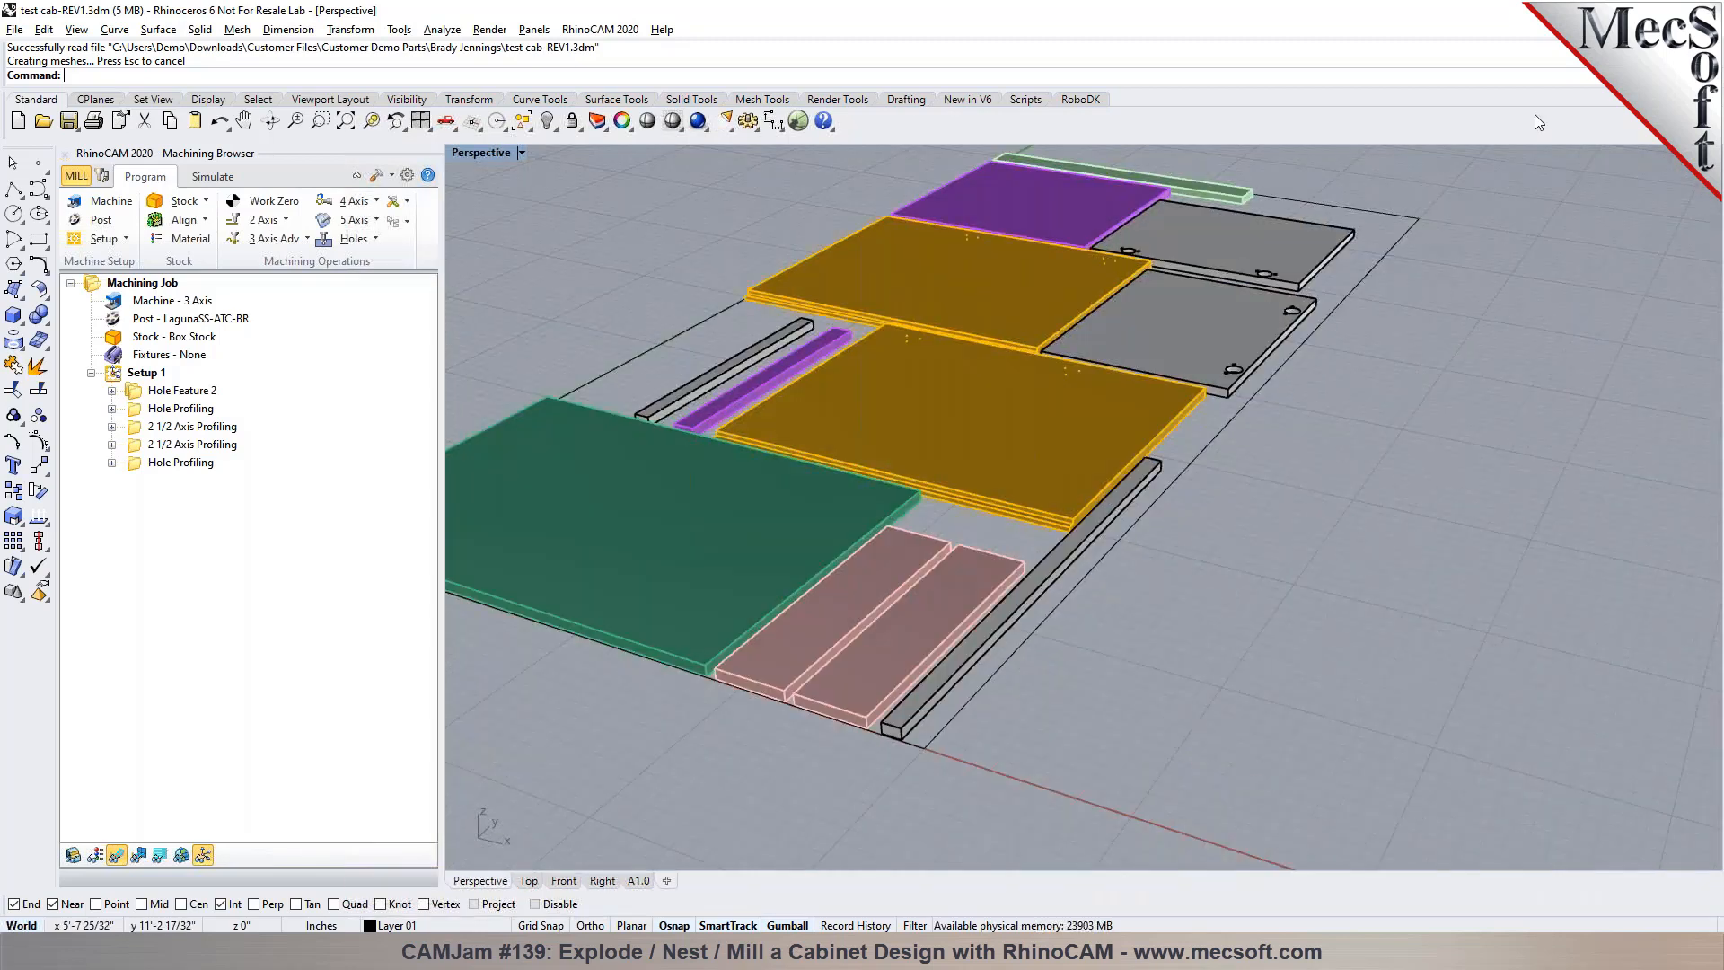
right_click_drag(1219, 418, 1053, 450)
left_click(1052, 452)
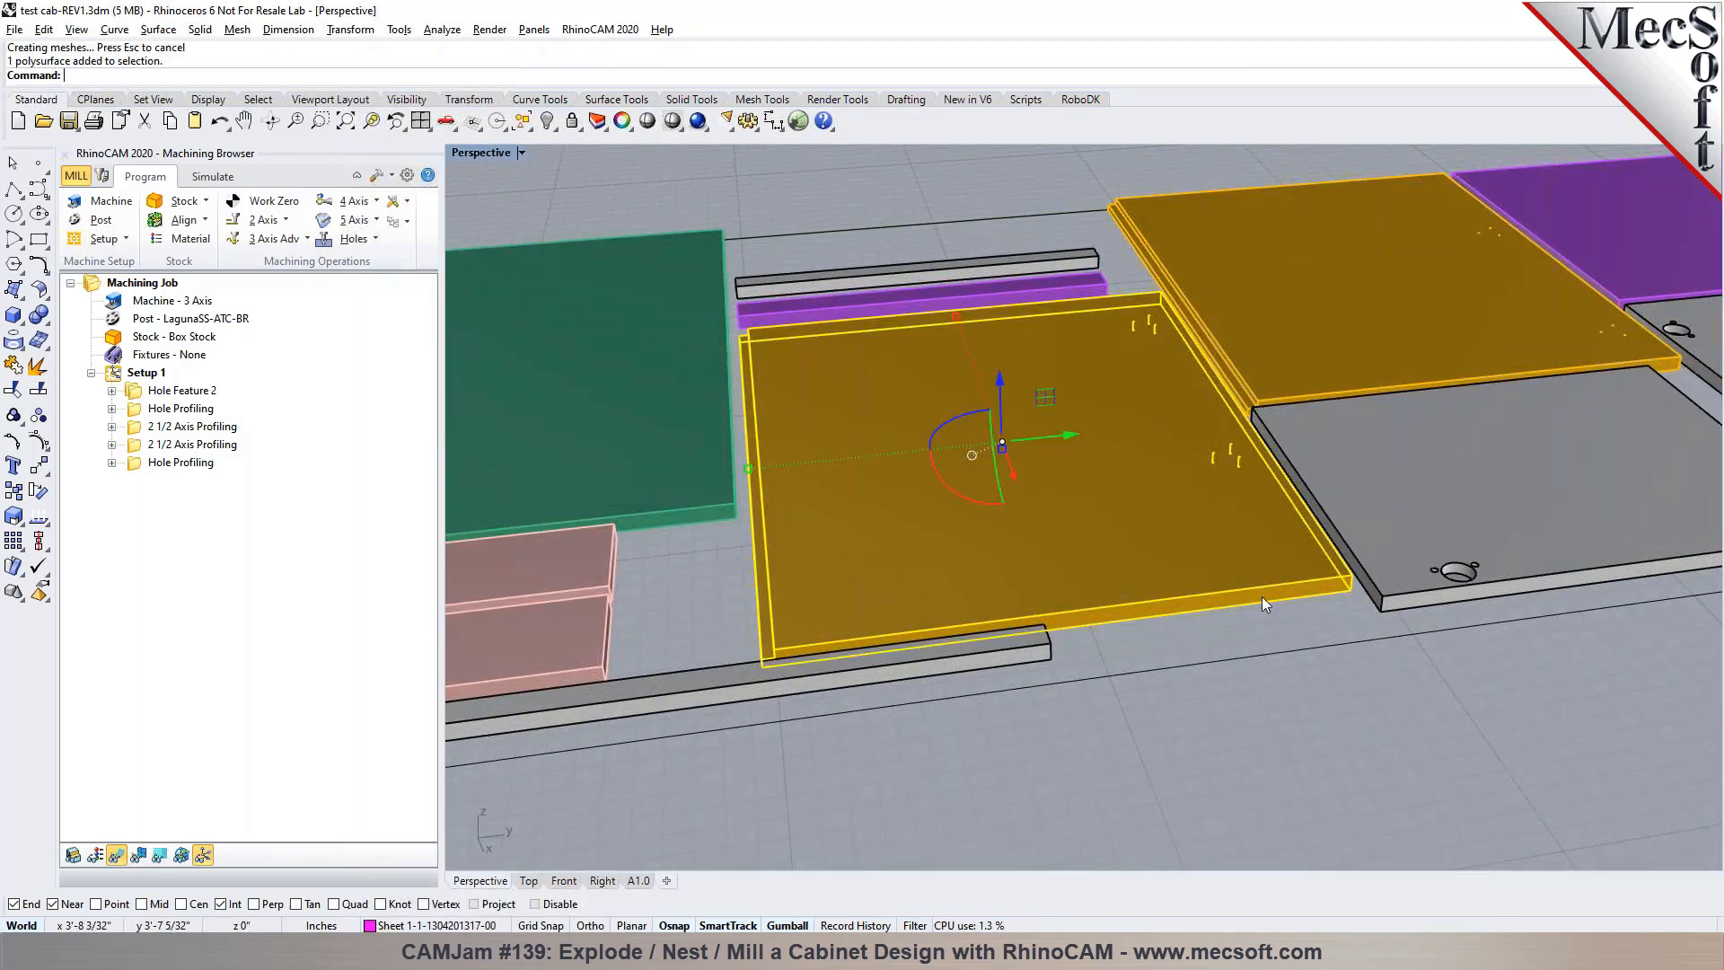
left_click(1328, 691)
left_click(1354, 489)
scroll(1034, 438, "down", 8)
left_click(1034, 438)
left_click(1191, 558)
scroll(1239, 468, "up", 10)
scroll(947, 384, "down", 9)
scroll(1027, 392, "up", 9)
scroll(1025, 392, "up", 2)
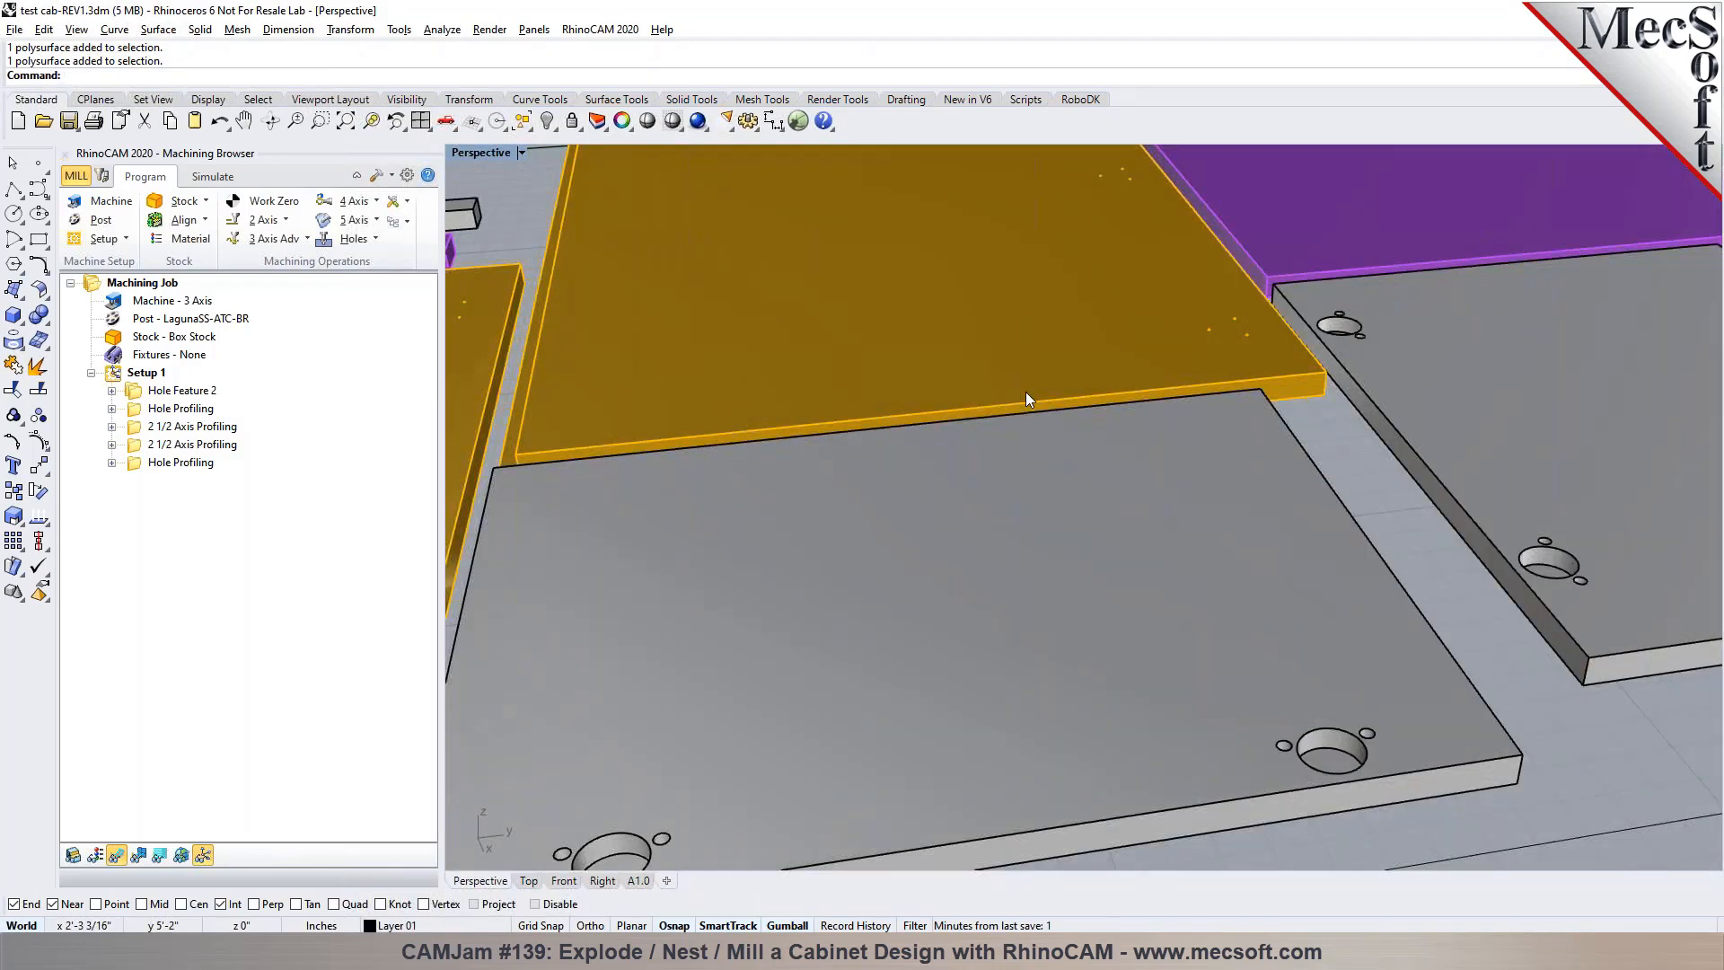
Select the grey panel beside the far orange panel to inspect its hinge holes, and clear the selection
left_click(1116, 606)
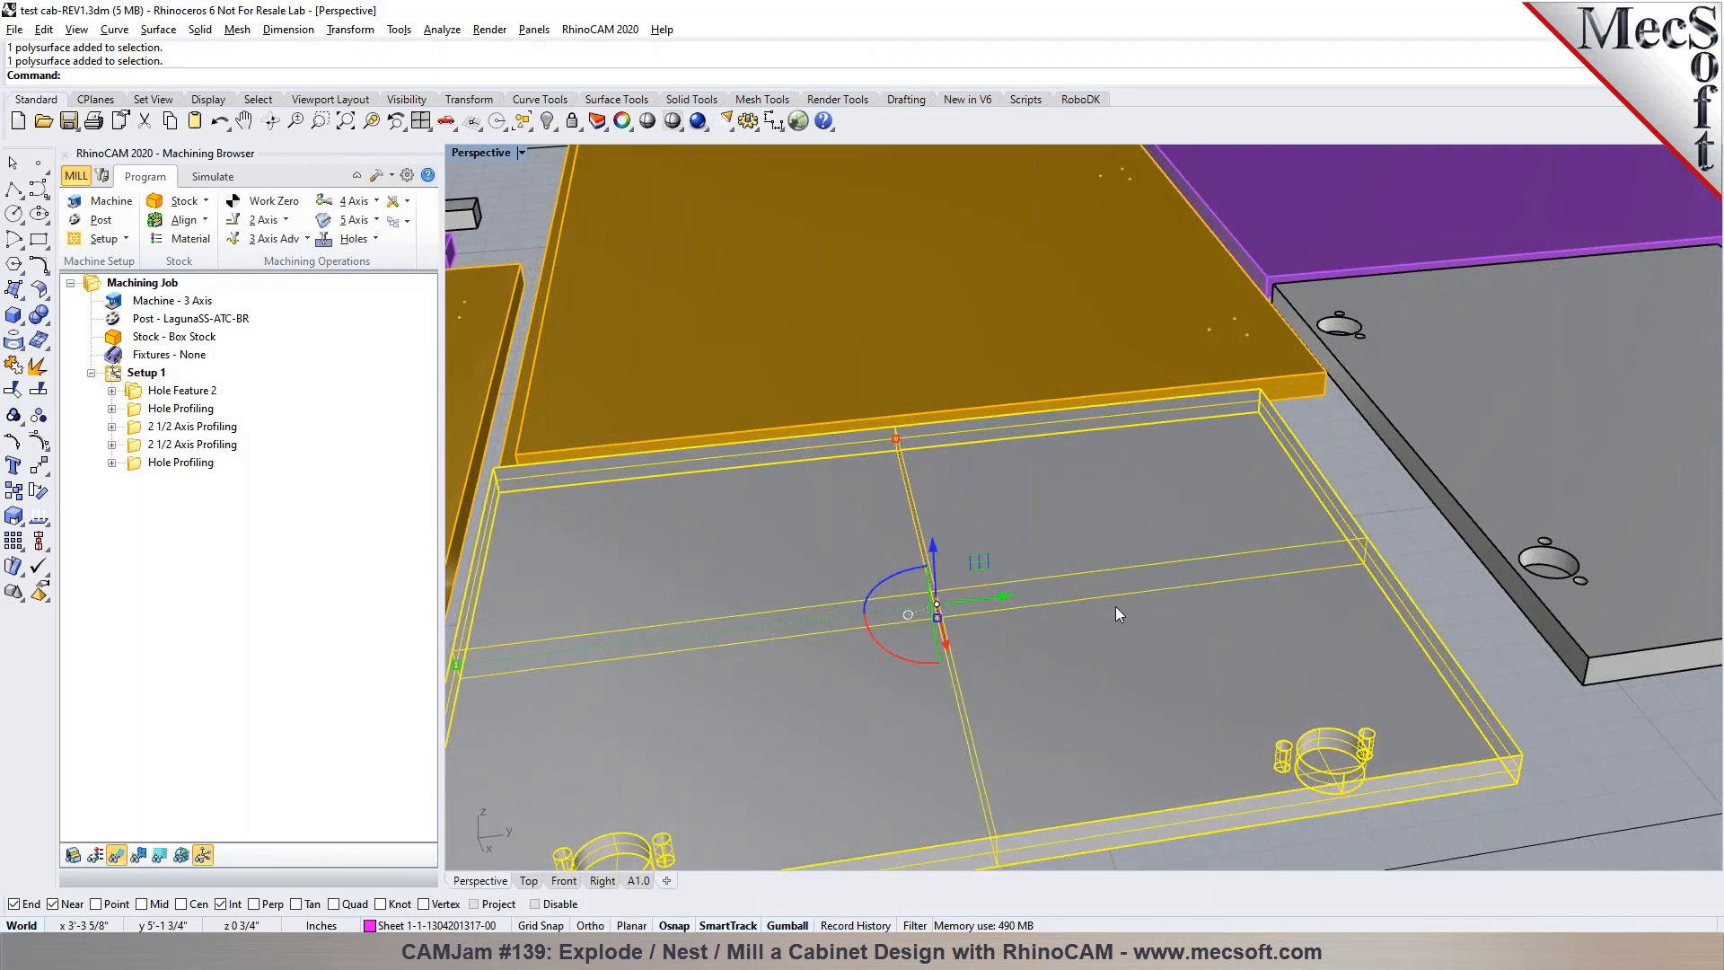
scroll(1115, 606, "down", 5)
left_click(1358, 781)
scroll(1010, 706, "up", 3)
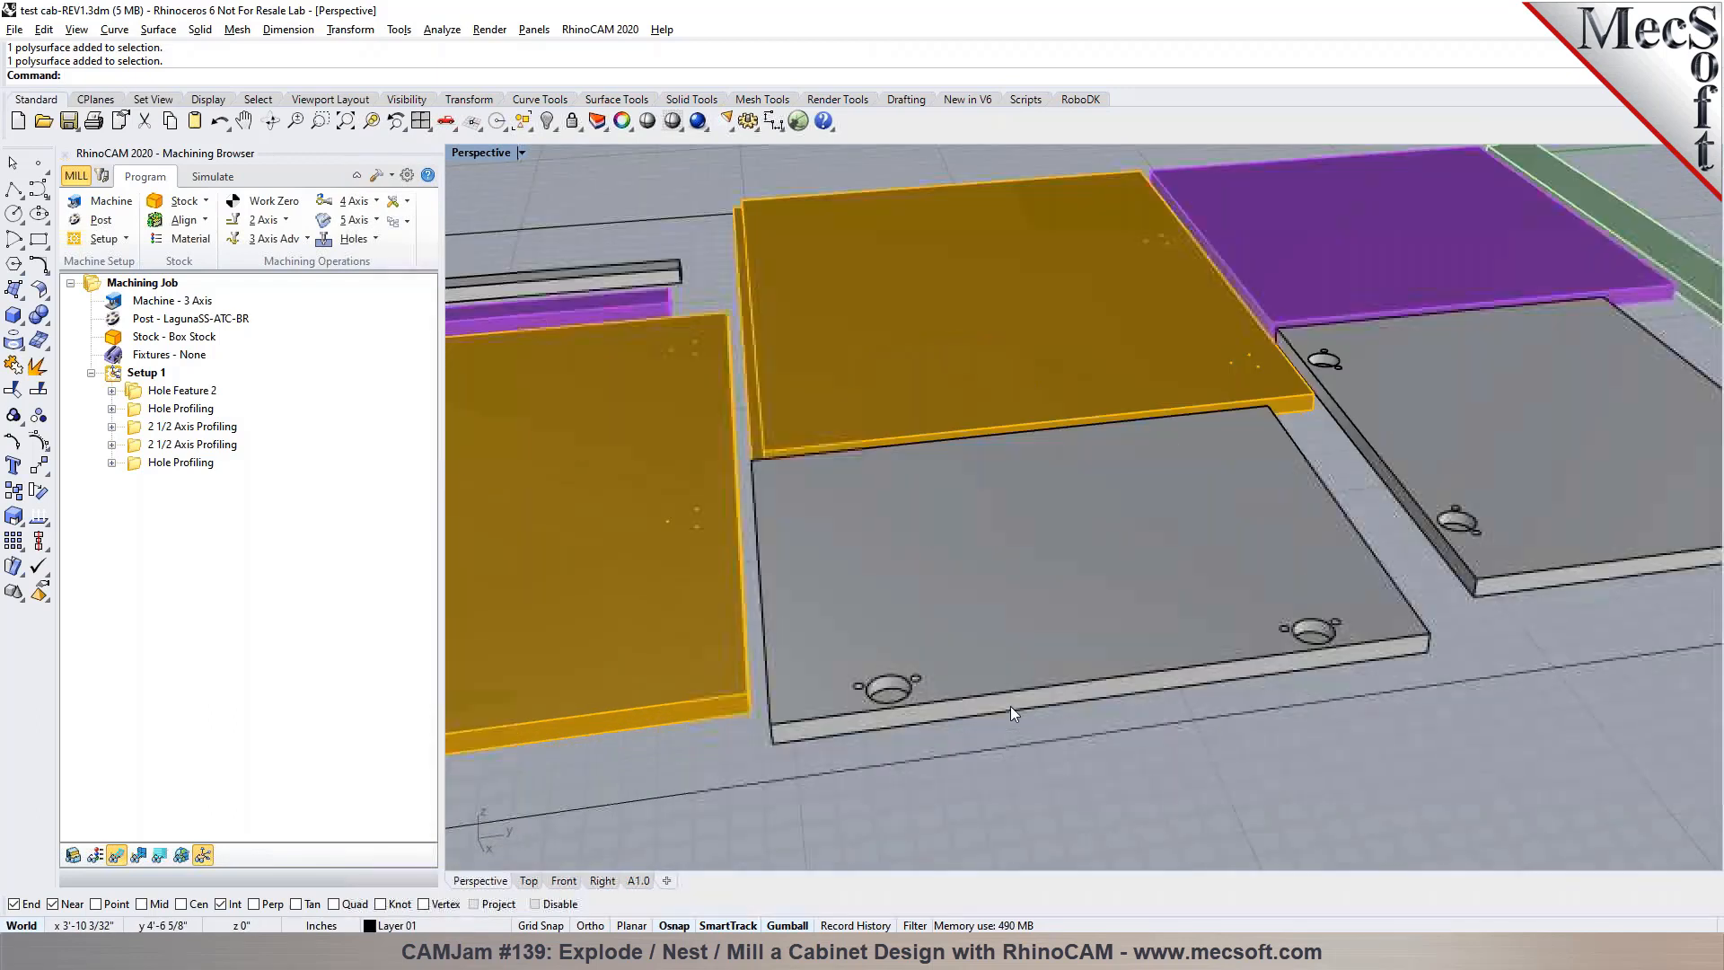